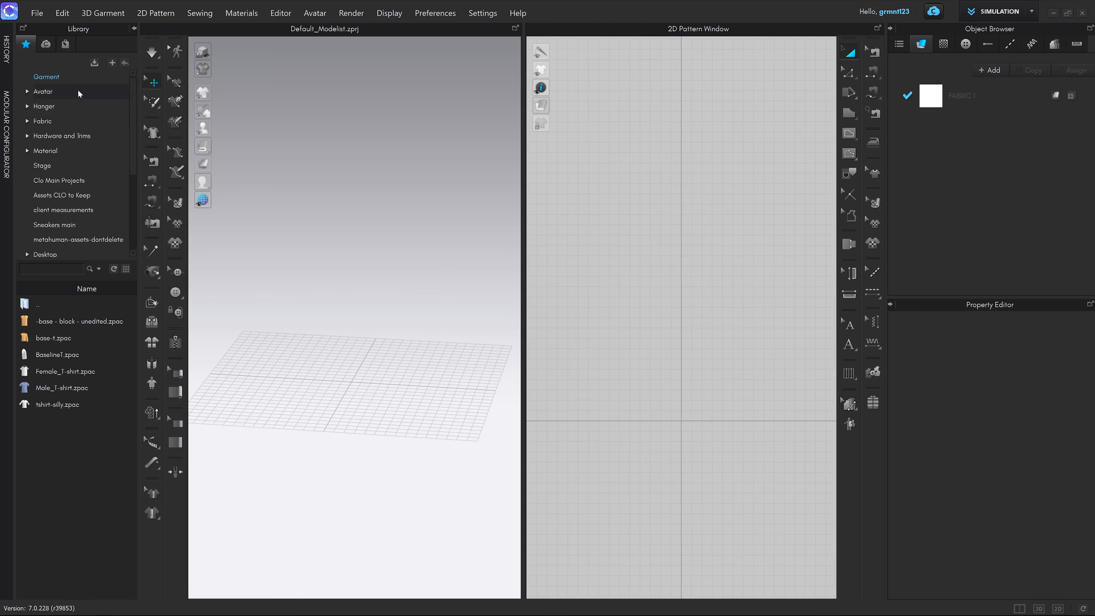
Step: Load the MV2_Henry.avt avatar from the library's Male_V2 avatar folder into the scene
{"action": "left_click", "coordinate": [49, 93]}
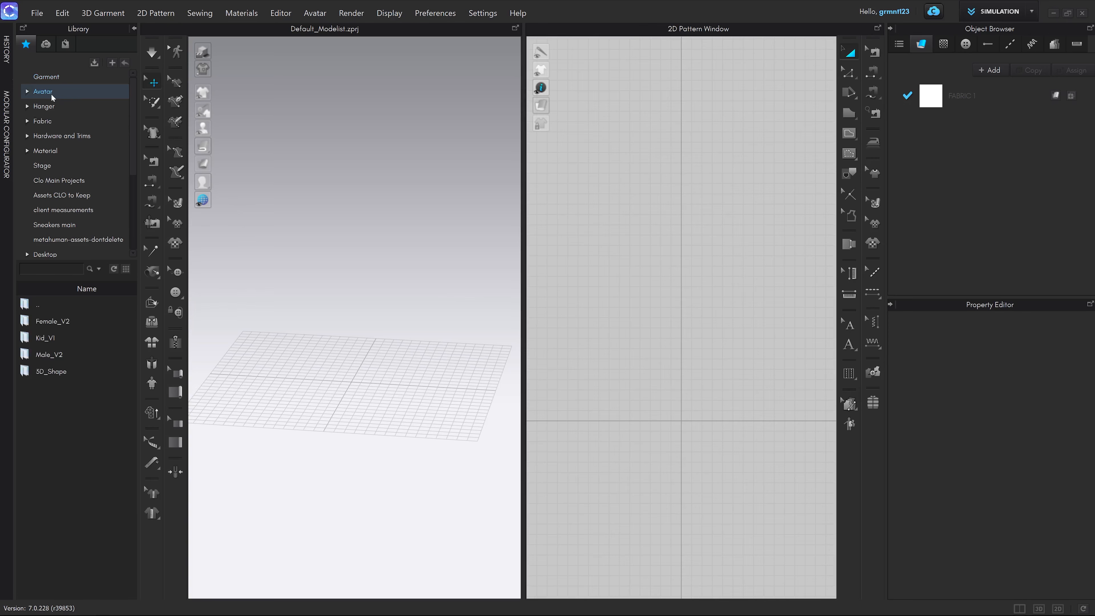
{"action": "left_click", "coordinate": [86, 372]}
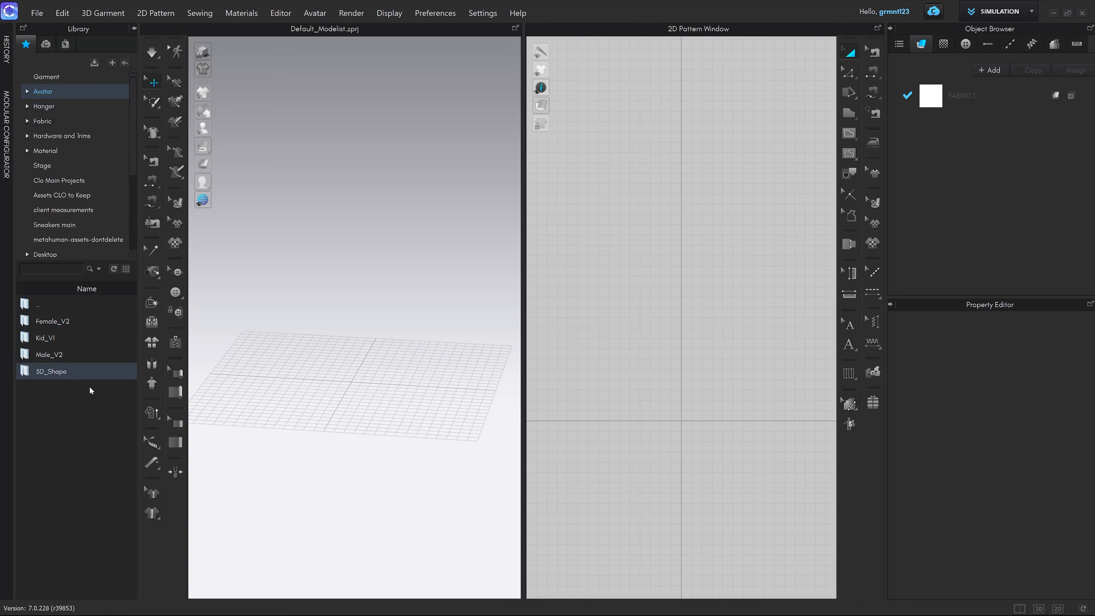
{"action": "left_click", "coordinate": [55, 359]}
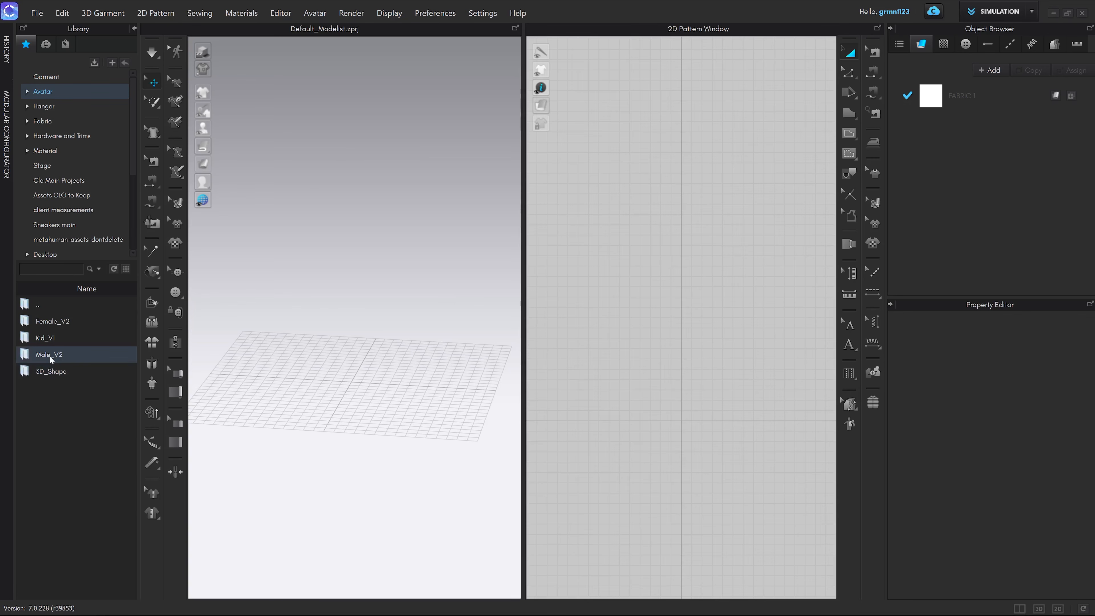
{"action": "double_click", "coordinate": [50, 355]}
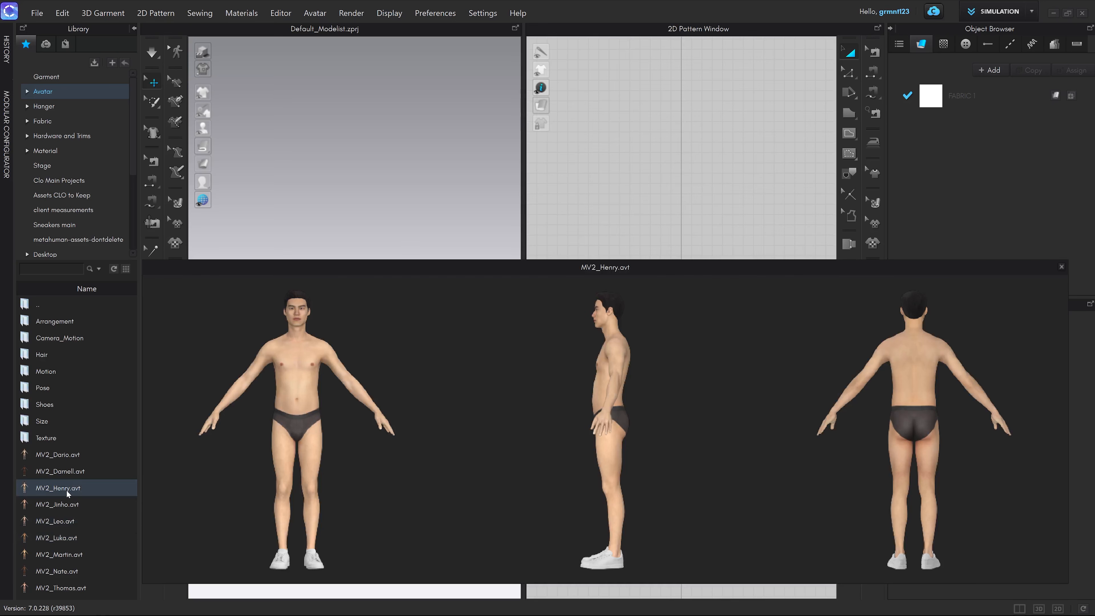
{"action": "double_click", "coordinate": [65, 489]}
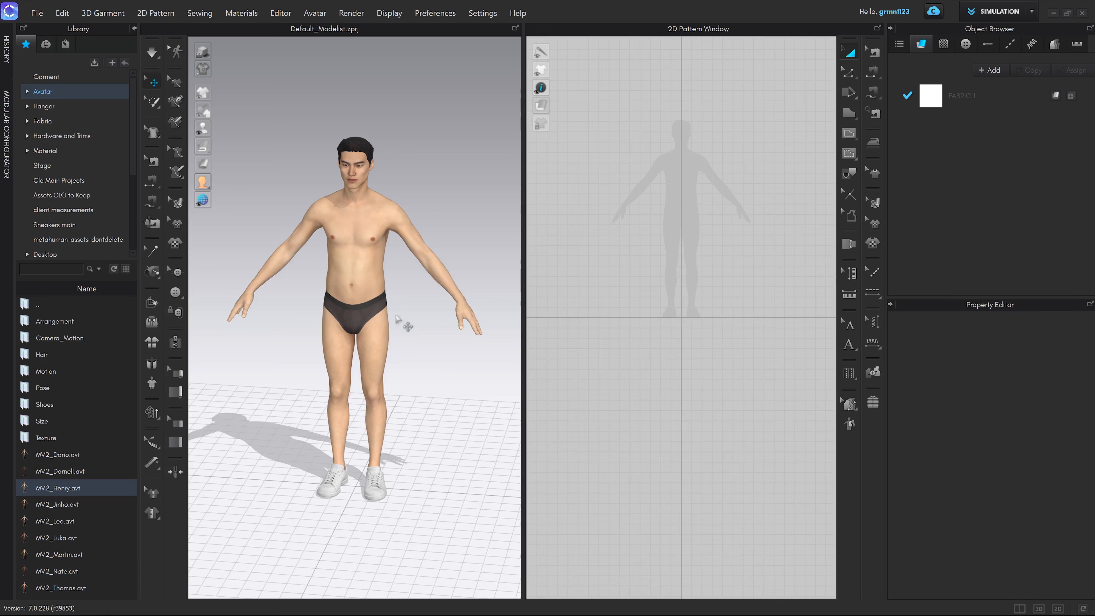
Step: Inspect the avatar in the 3D window and its silhouette in the 2D pattern window by panning across both
{"action": "mouse_move", "coordinate": [403, 328]}
{"action": "right_mouse_down"}
{"action": "mouse_move", "coordinate": [435, 331]}
{"action": "mouse_move", "coordinate": [382, 330]}
{"action": "right_mouse_up"}
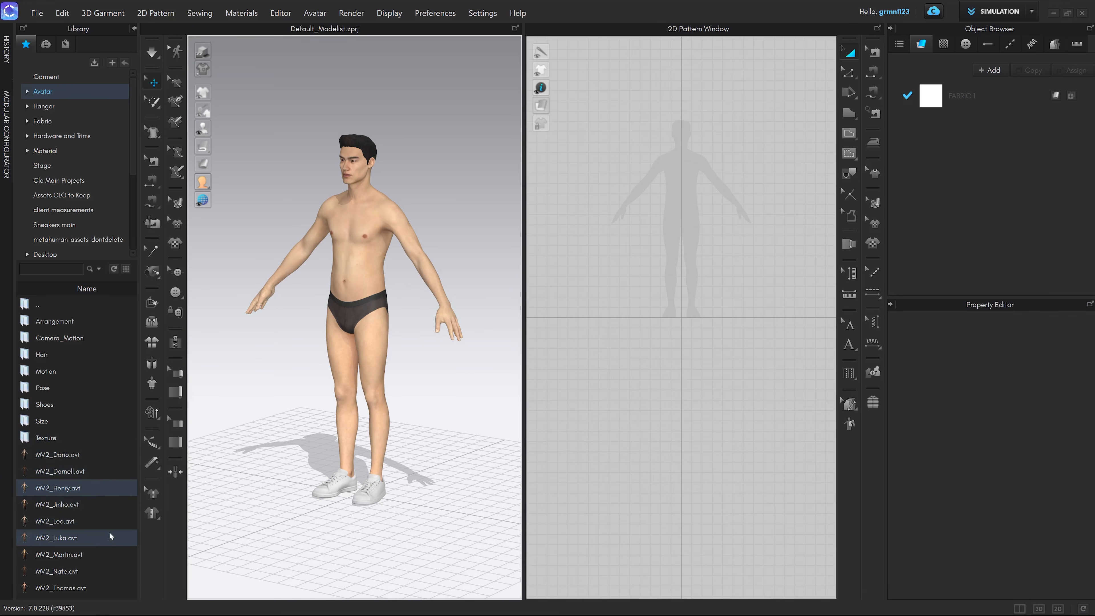
{"action": "left_click_drag", "start_coordinate": [115, 523], "coordinate": [436, 340]}
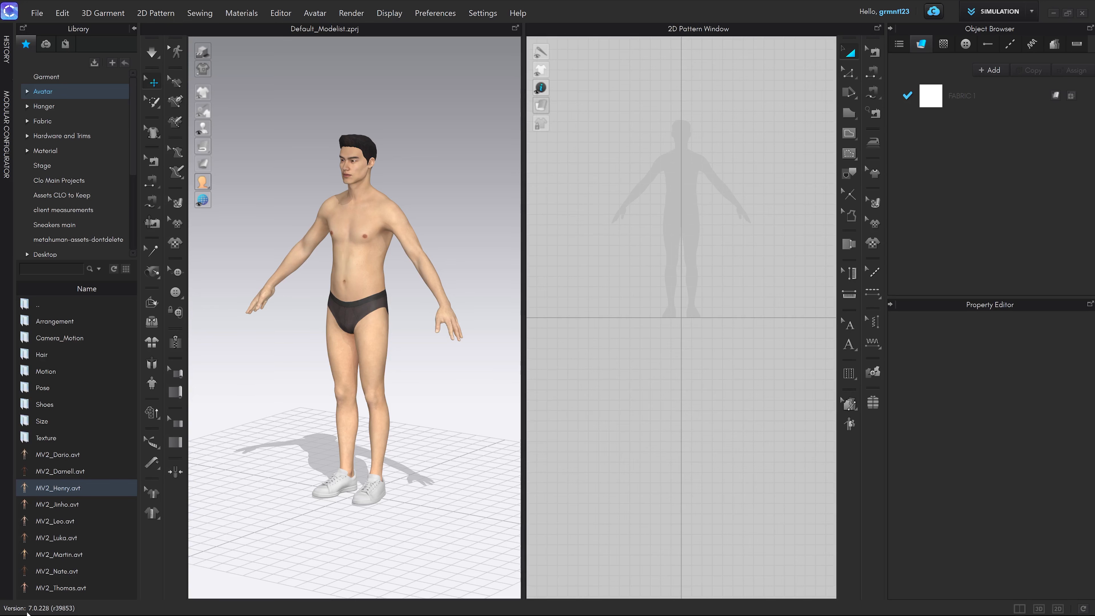
{"action": "scroll", "coordinate": [666, 247], "scroll_direction": "up", "scroll_amount": 3}
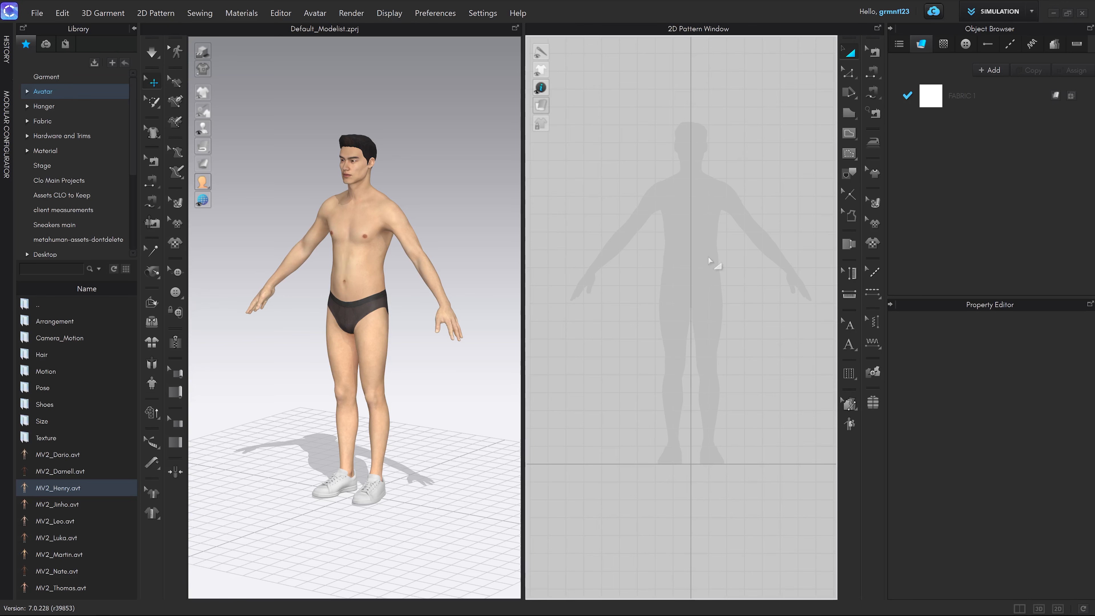
{"action": "scroll", "coordinate": [707, 319], "scroll_direction": "up", "scroll_amount": 3}
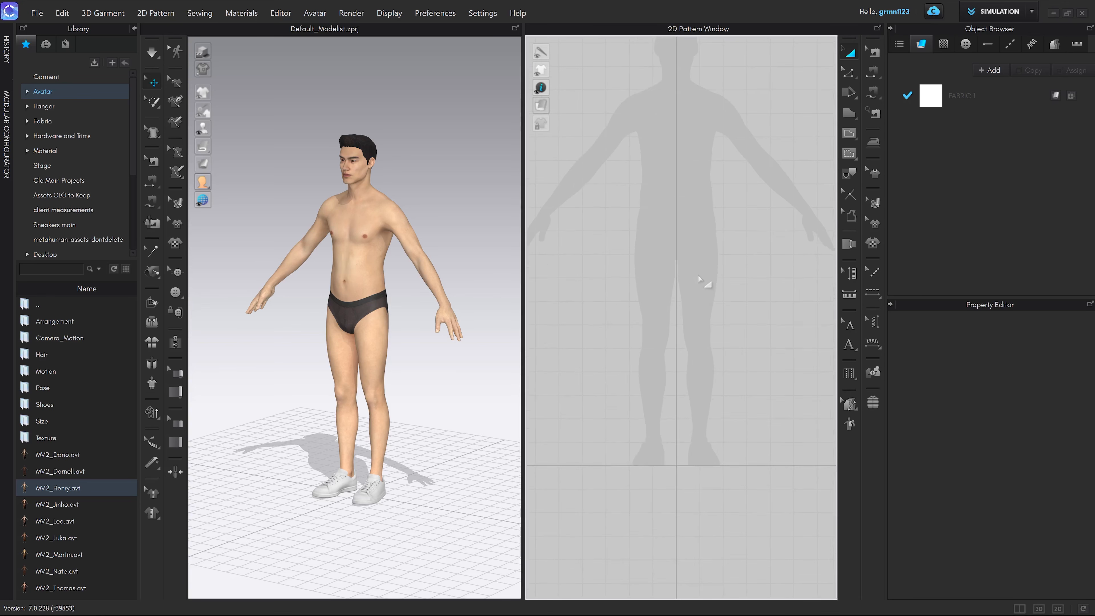
{"action": "middle_click_drag", "start_coordinate": [699, 277], "coordinate": [698, 299]}
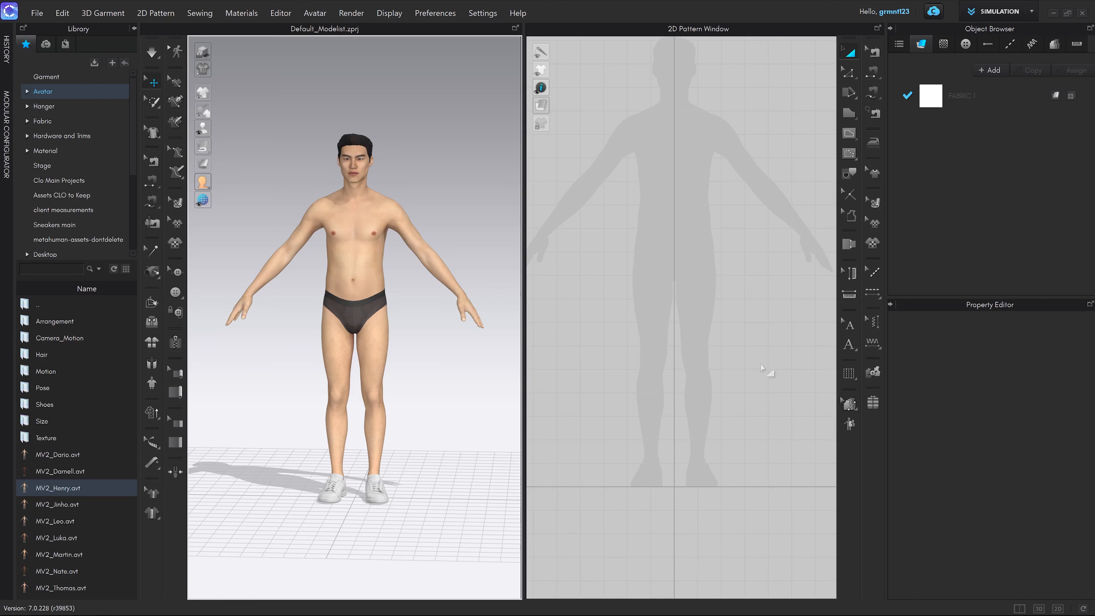
{"action": "mouse_move", "coordinate": [706, 345]}
{"action": "middle_mouse_down"}
{"action": "mouse_move", "coordinate": [705, 416]}
{"action": "mouse_move", "coordinate": [695, 350]}
{"action": "middle_mouse_up"}
{"action": "scroll", "coordinate": [702, 412], "scroll_direction": "down", "scroll_amount": 5}
{"action": "scroll", "coordinate": [677, 263], "scroll_direction": "up", "scroll_amount": 6}
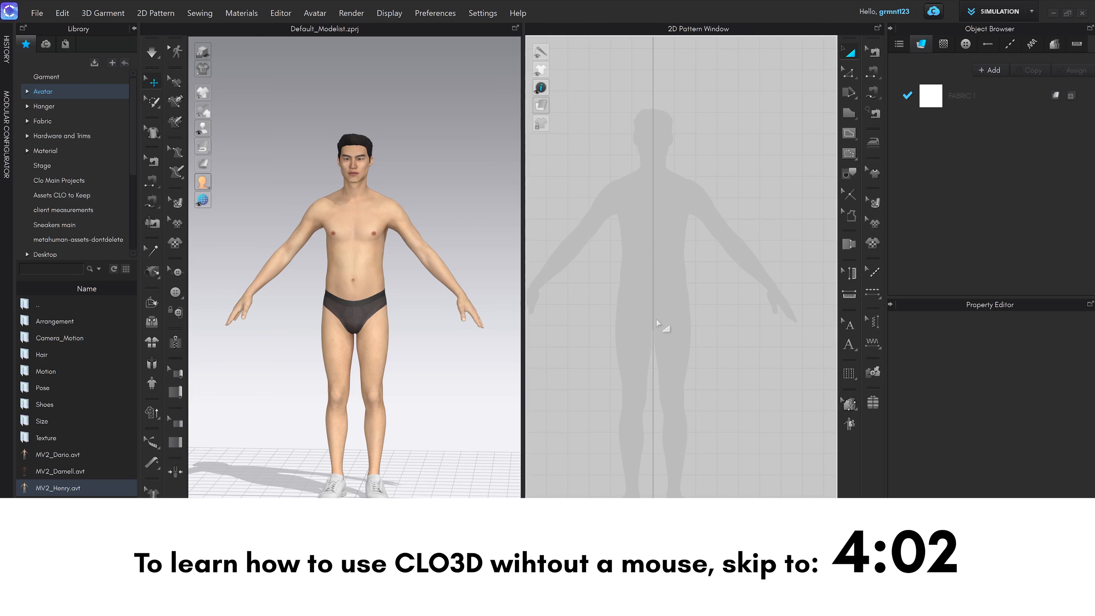
{"action": "middle_click_drag", "start_coordinate": [656, 320], "coordinate": [692, 347]}
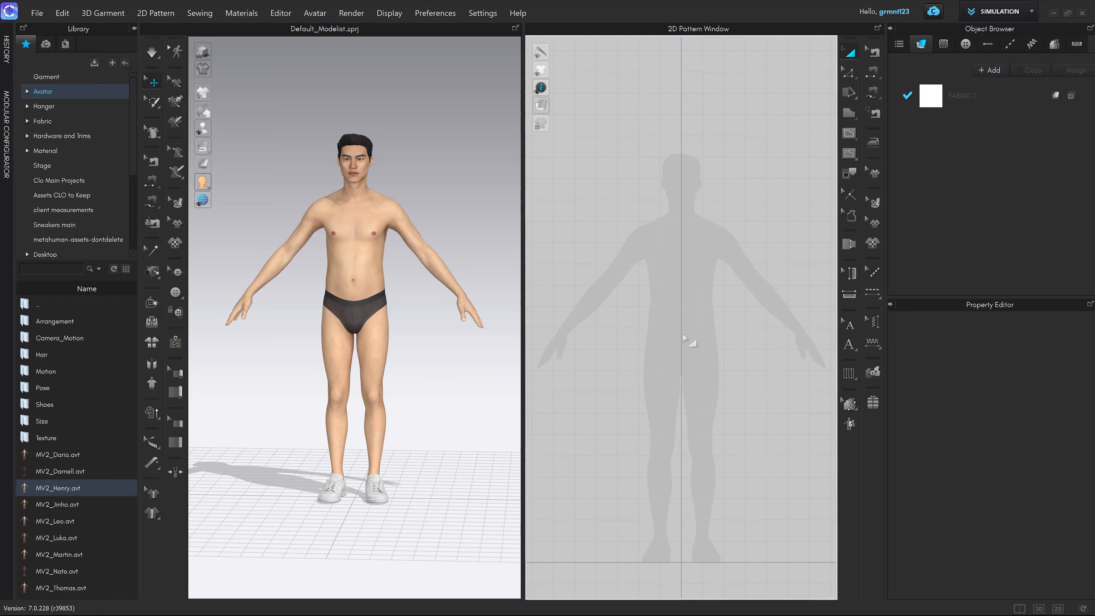
{"action": "middle_click_drag", "start_coordinate": [684, 334], "coordinate": [684, 297]}
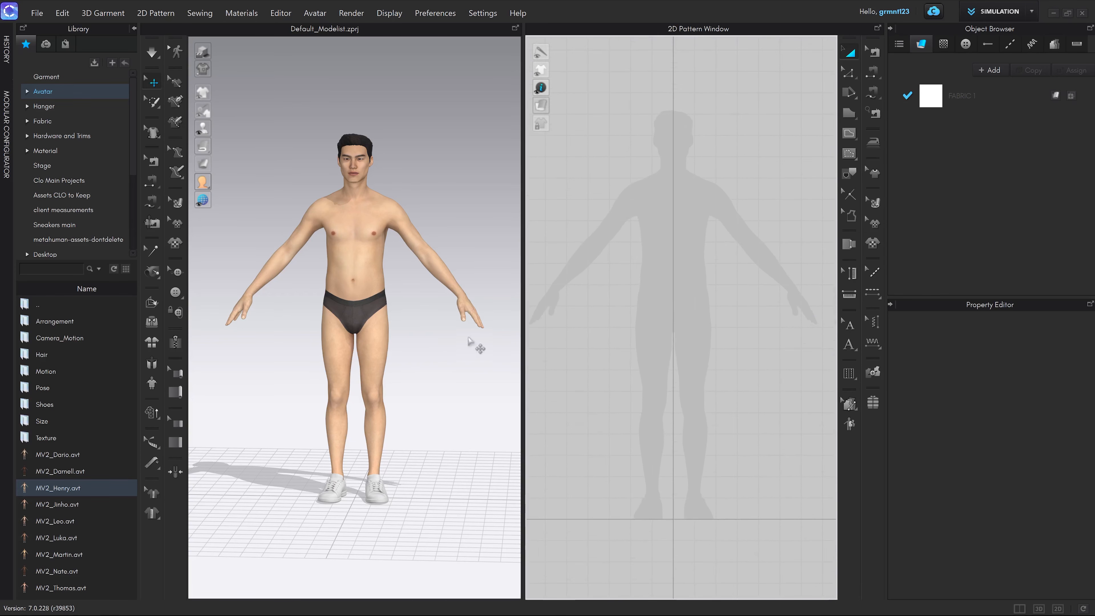
{"action": "middle_click_drag", "start_coordinate": [476, 347], "coordinate": [398, 334]}
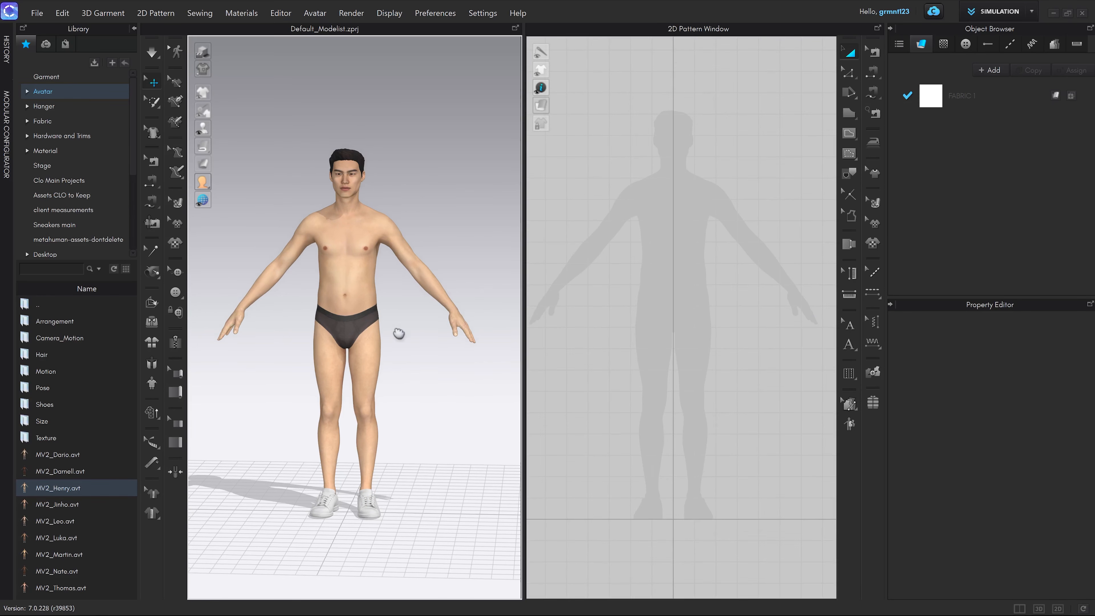
{"action": "mouse_move", "coordinate": [742, 285]}
{"action": "middle_mouse_down"}
{"action": "mouse_move", "coordinate": [749, 294]}
{"action": "mouse_move", "coordinate": [727, 290]}
{"action": "middle_mouse_up"}
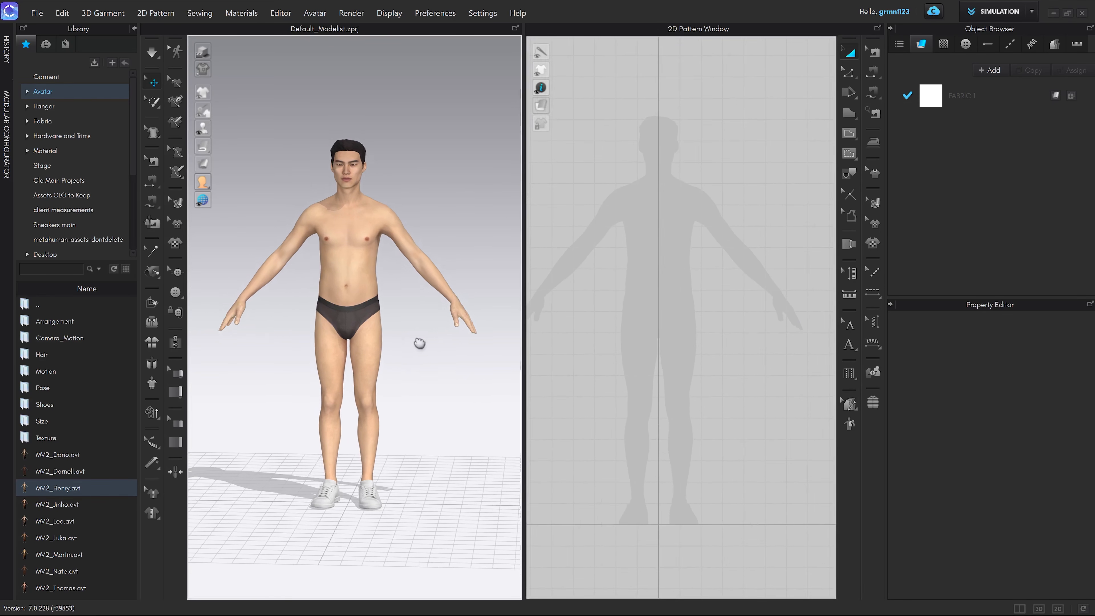
{"action": "middle_click_drag", "start_coordinate": [418, 339], "coordinate": [386, 352]}
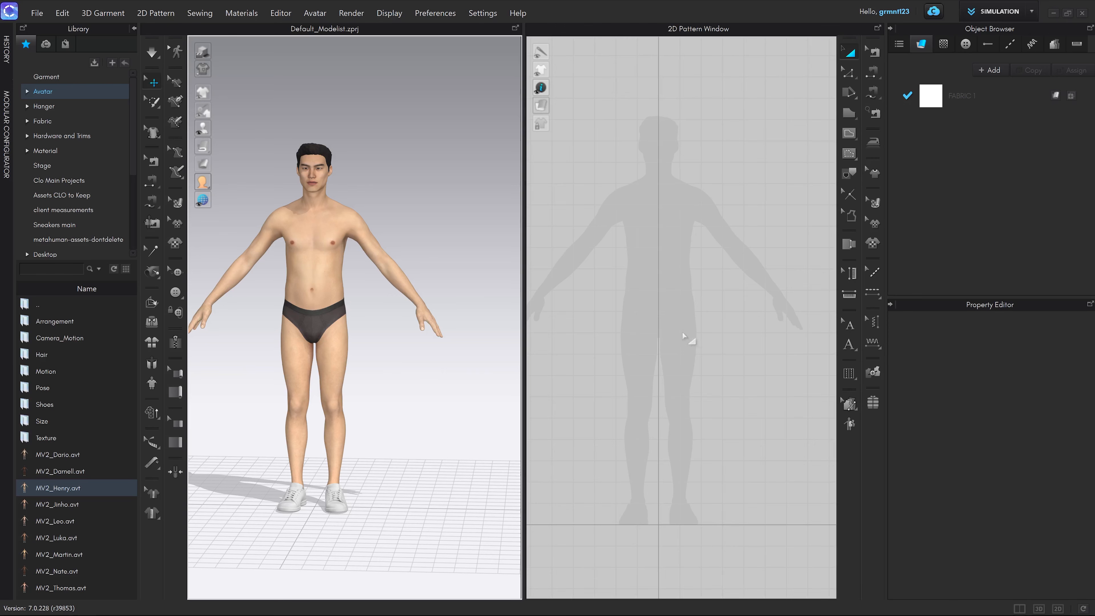
Step: Examine the silhouette in the 2D pattern window and the avatar in the 3D window at closer and wider zoom levels
{"action": "scroll", "coordinate": [663, 346], "scroll_direction": "down", "scroll_amount": 3}
{"action": "scroll", "coordinate": [664, 349], "scroll_direction": "up", "scroll_amount": 6}
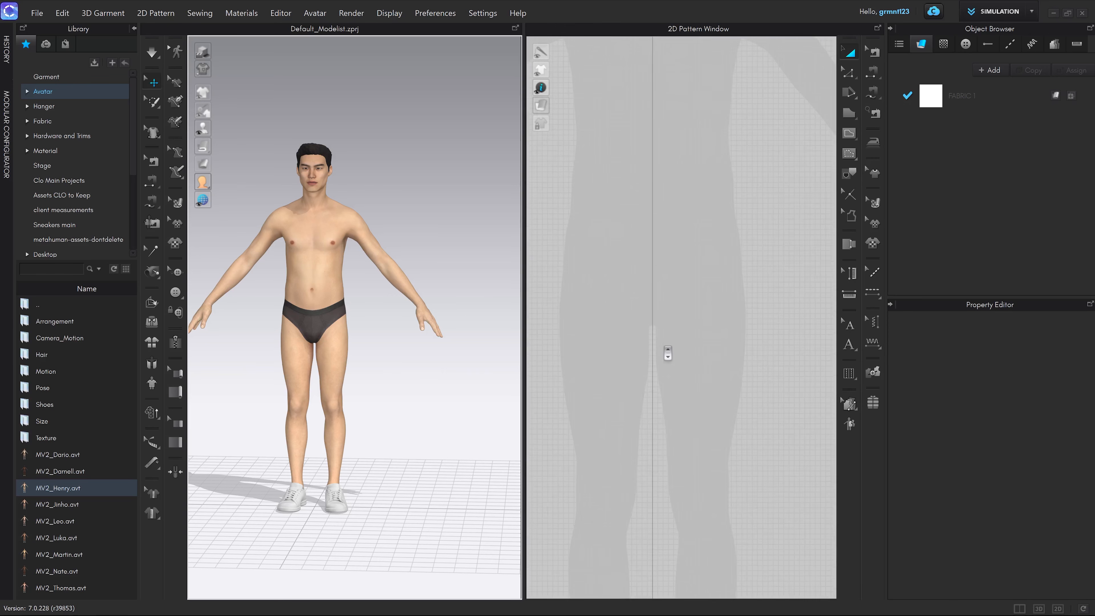
{"action": "scroll", "coordinate": [666, 351], "scroll_direction": "down", "scroll_amount": 4}
{"action": "scroll", "coordinate": [667, 354], "scroll_direction": "up", "scroll_amount": 3}
{"action": "scroll", "coordinate": [667, 354], "scroll_direction": "down", "scroll_amount": 3}
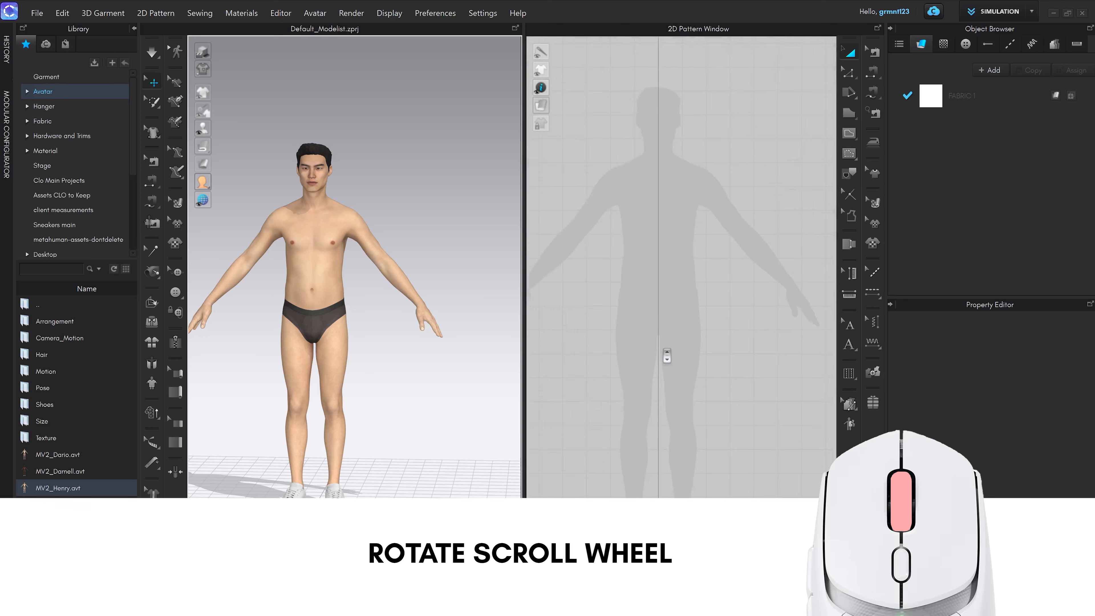
{"action": "scroll", "coordinate": [667, 354], "scroll_direction": "up", "scroll_amount": 6}
{"action": "scroll", "coordinate": [373, 315], "scroll_direction": "up", "scroll_amount": 1}
{"action": "scroll", "coordinate": [373, 315], "scroll_direction": "up", "scroll_amount": 5}
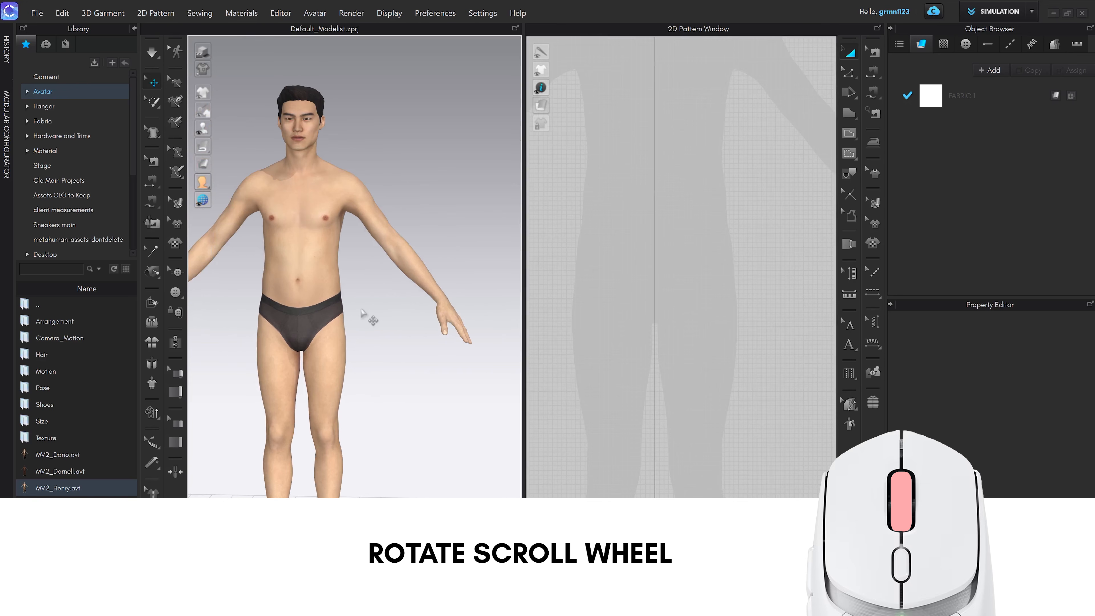
{"action": "scroll", "coordinate": [479, 326], "scroll_direction": "down", "scroll_amount": 3}
{"action": "scroll", "coordinate": [662, 325], "scroll_direction": "down", "scroll_amount": 5}
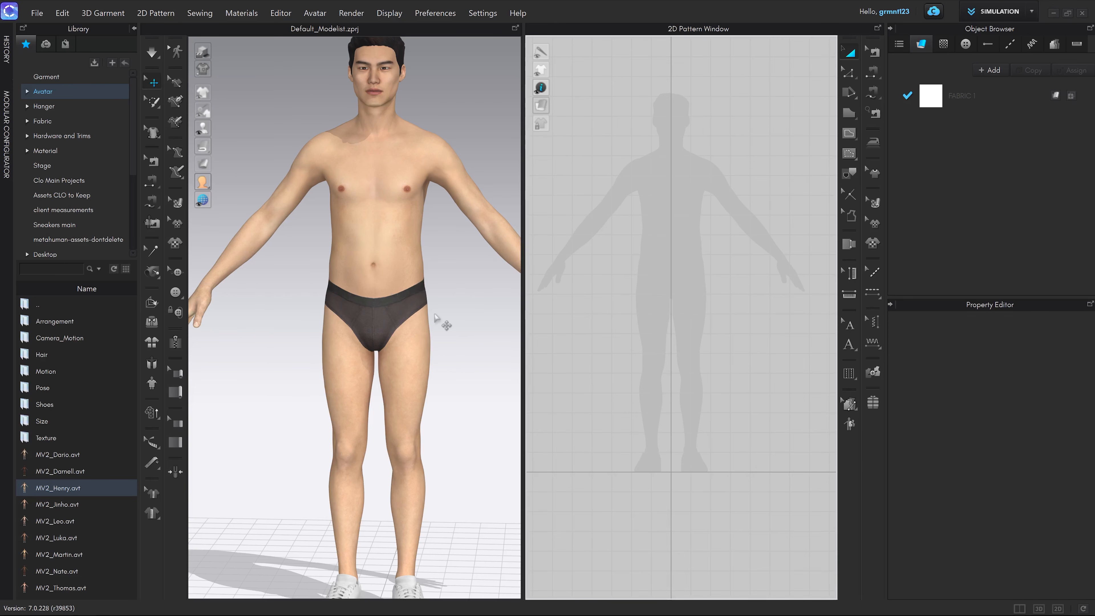
Step: Orbit the avatar to examine its back, front and side, and check the context menu options of the 2D pattern window
{"action": "right_click_drag", "start_coordinate": [471, 316], "coordinate": [342, 308]}
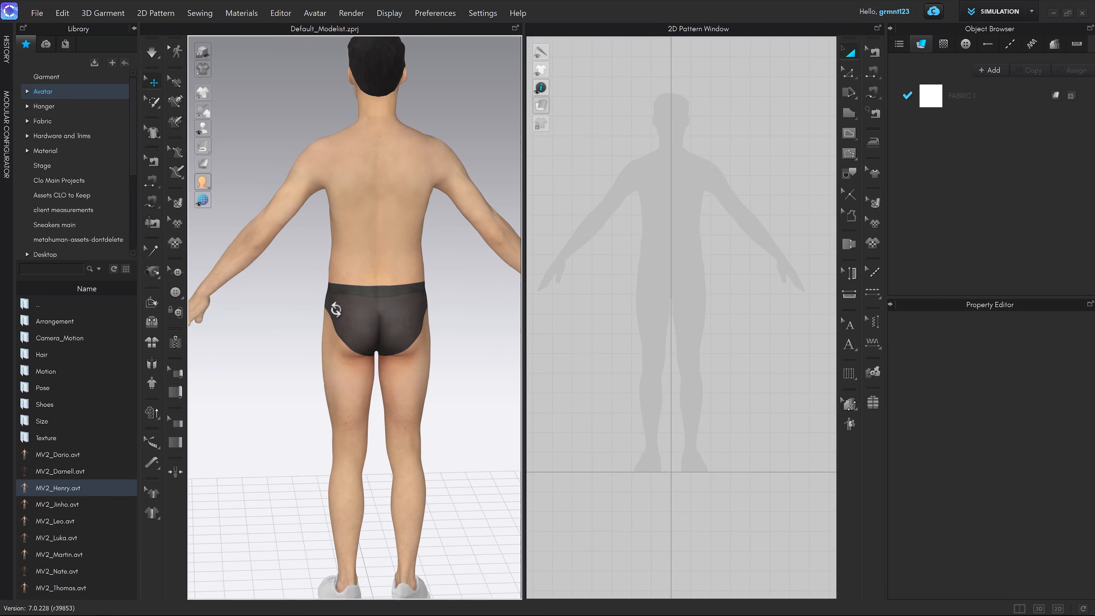
{"action": "right_click_drag", "start_coordinate": [432, 319], "coordinate": [445, 350]}
{"action": "middle_click_drag", "start_coordinate": [445, 350], "coordinate": [415, 245]}
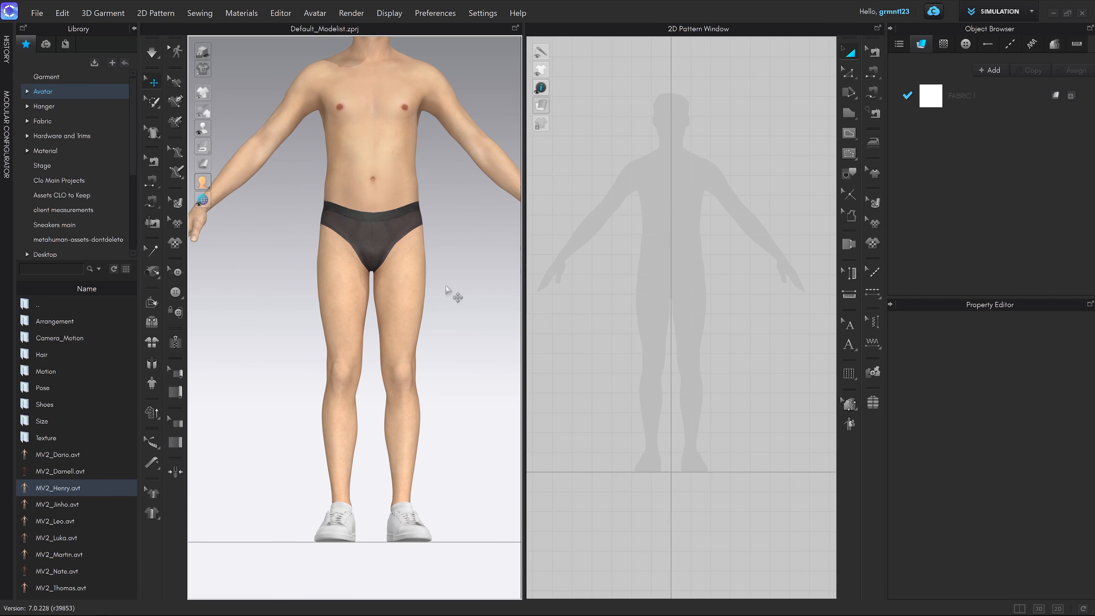
{"action": "right_click_drag", "start_coordinate": [464, 288], "coordinate": [644, 310]}
{"action": "right_click", "coordinate": [744, 325]}
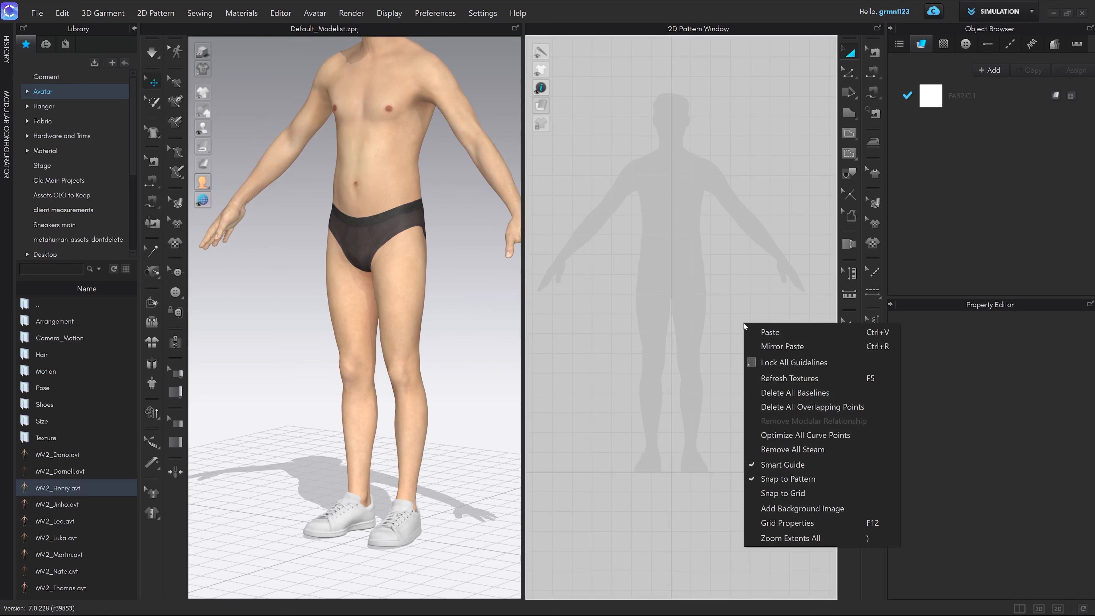
{"action": "right_click", "coordinate": [691, 324]}
{"action": "right_click", "coordinate": [647, 329]}
{"action": "left_click", "coordinate": [625, 331]}
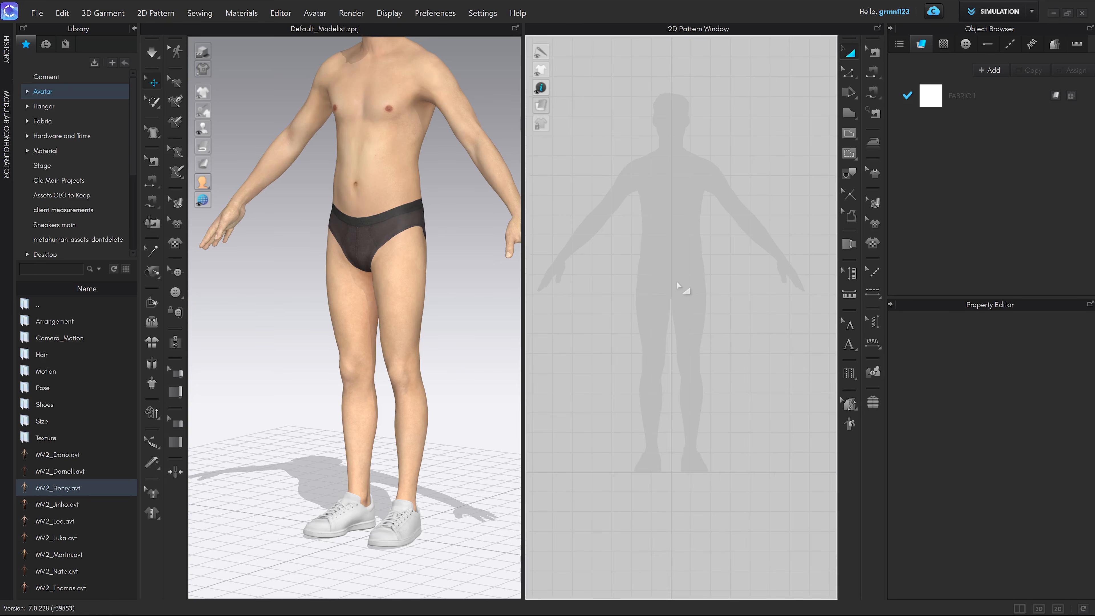
Step: Cycle the 3D window through the preset front, three-quarter, side and back views of the avatar, ending on the front view
{"action": "key", "text": "2"}
{"action": "key", "text": "3"}
{"action": "key", "text": "2"}
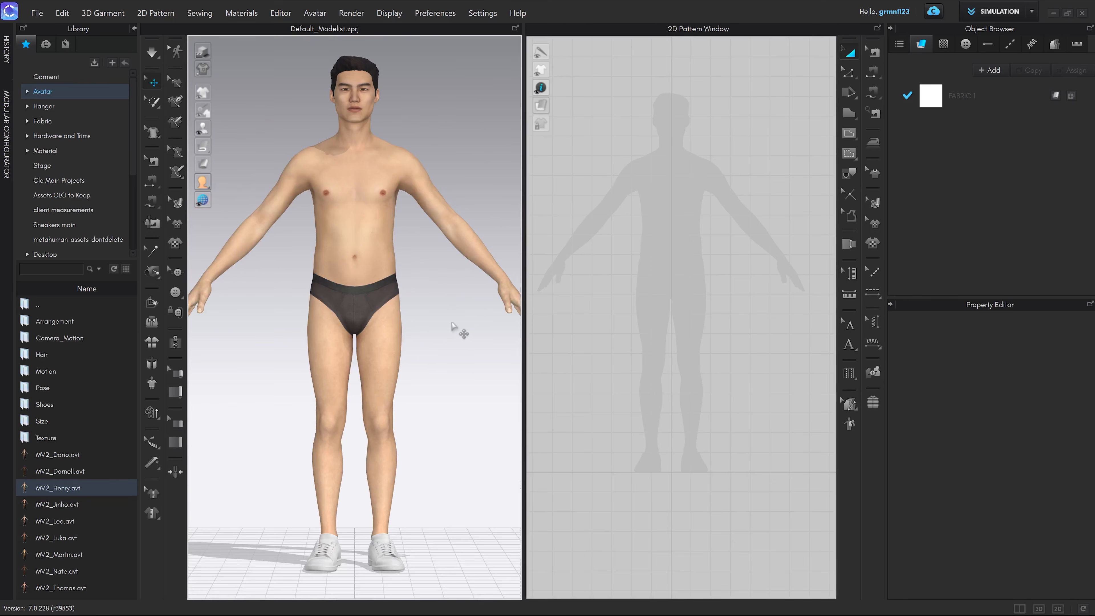
{"action": "key", "text": "3"}
{"action": "key", "text": "2"}
{"action": "key", "text": "3"}
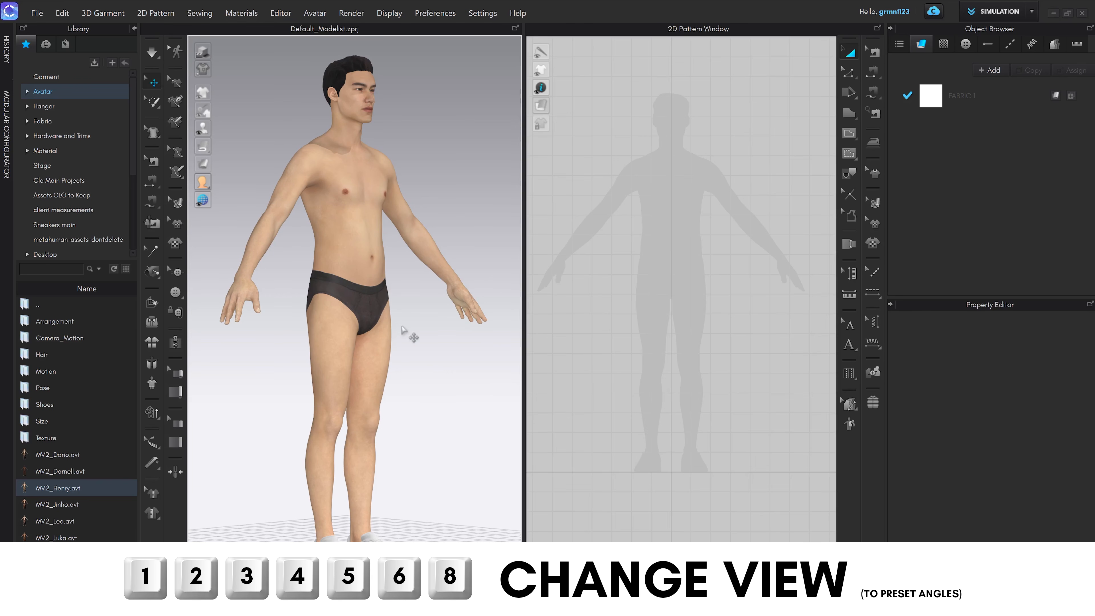
{"action": "key", "text": "2"}
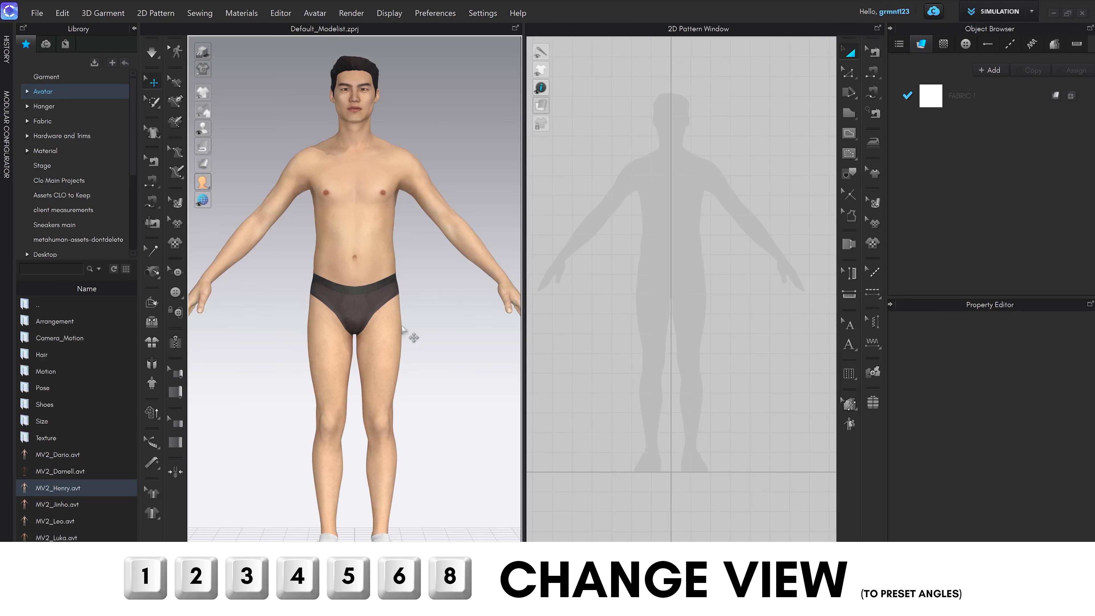
{"action": "key", "text": "5"}
{"action": "key", "text": "4"}
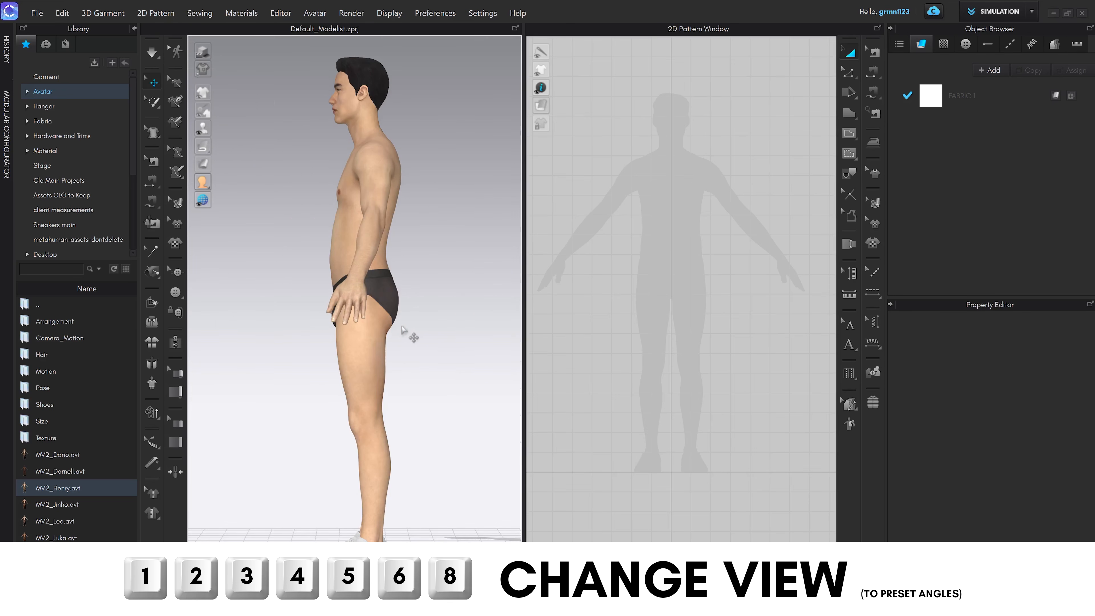
{"action": "key", "text": "8"}
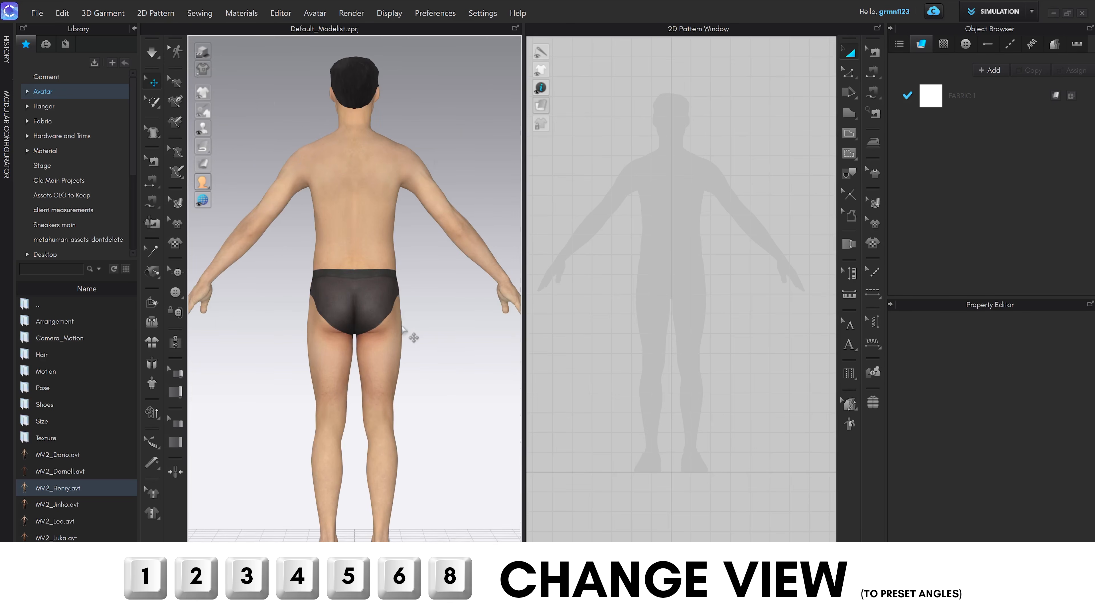
{"action": "key", "text": "2"}
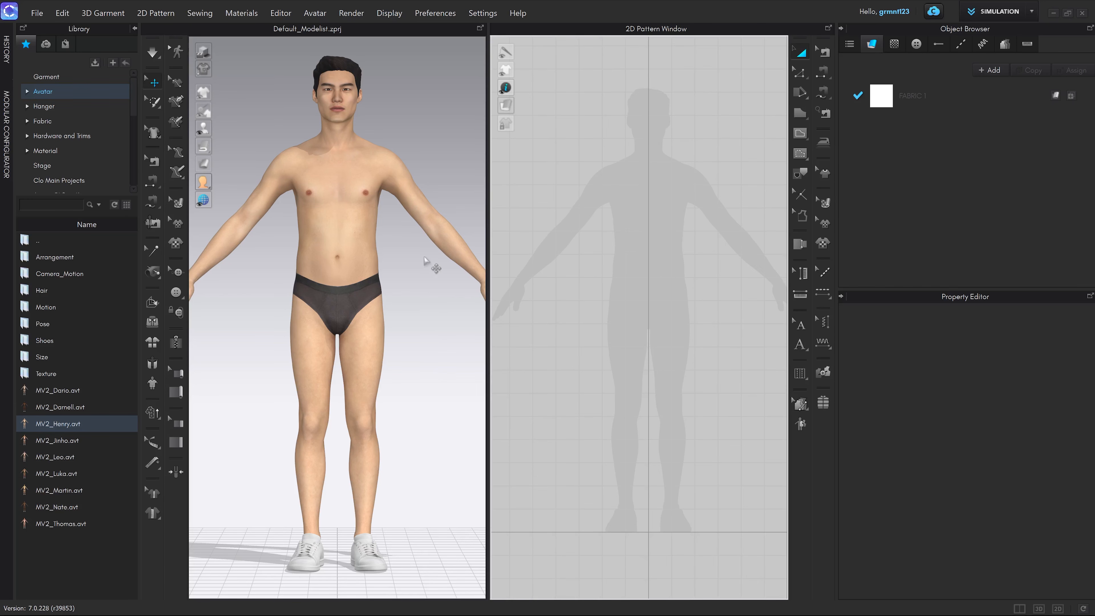
Step: Set the Pan view control in the user settings to Alt with Right Mouse Button
{"action": "left_click", "coordinate": [482, 14]}
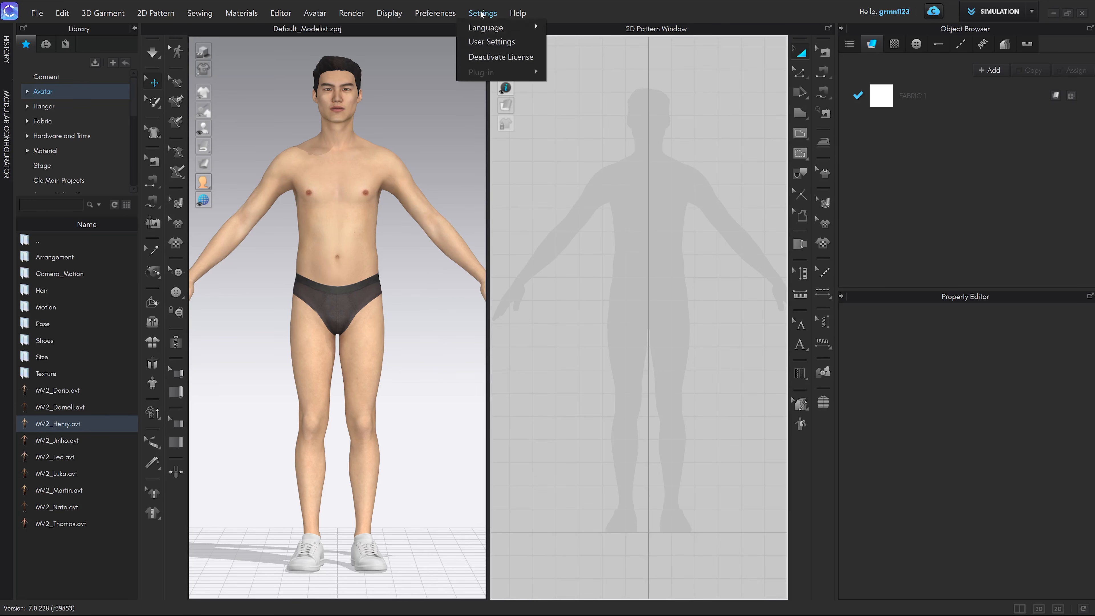
{"action": "left_click", "coordinate": [491, 42]}
{"action": "left_click", "coordinate": [345, 103]}
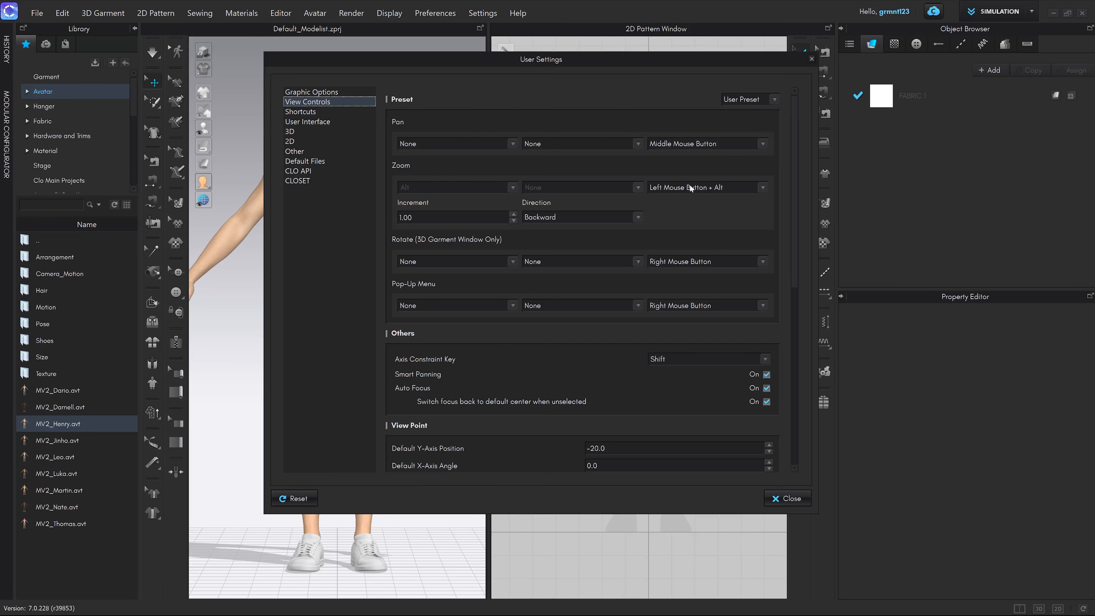
{"action": "left_click", "coordinate": [562, 143]}
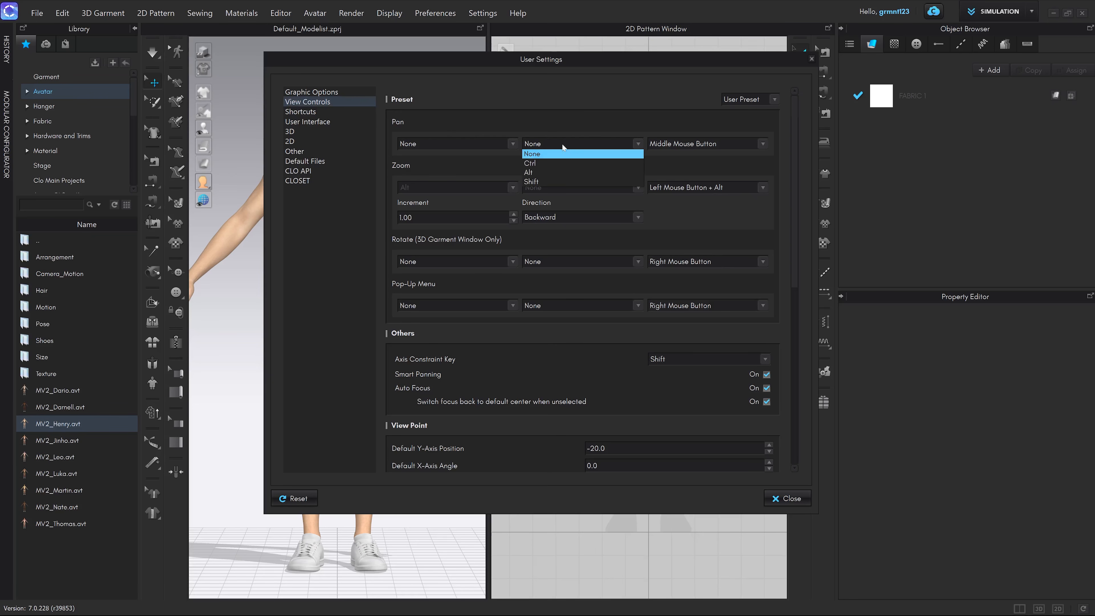
{"action": "left_click", "coordinate": [565, 173]}
{"action": "left_click", "coordinate": [677, 144]}
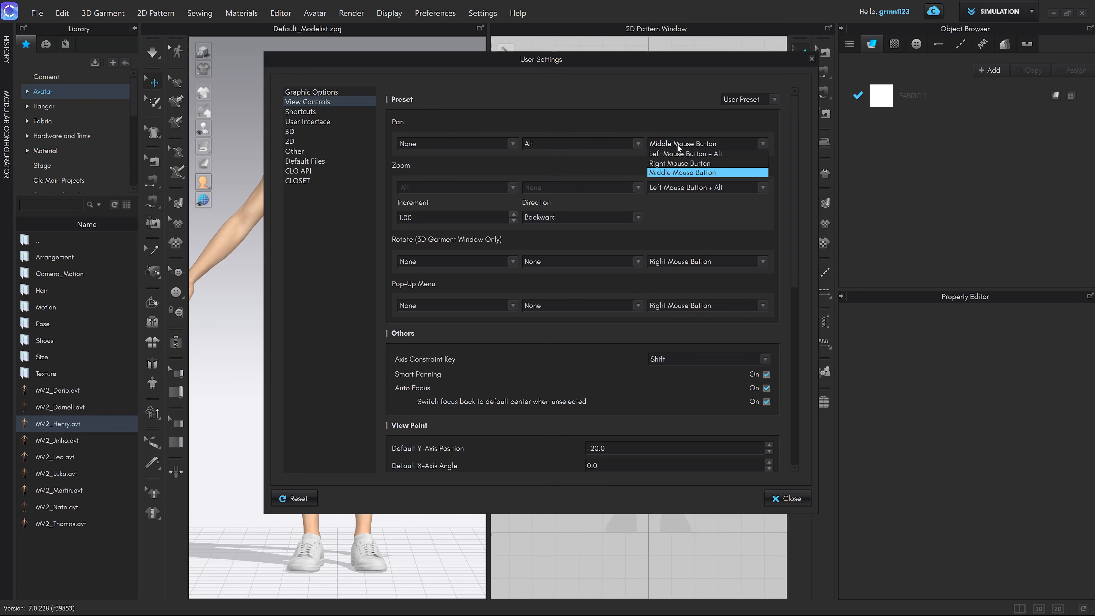
{"action": "left_click", "coordinate": [681, 161]}
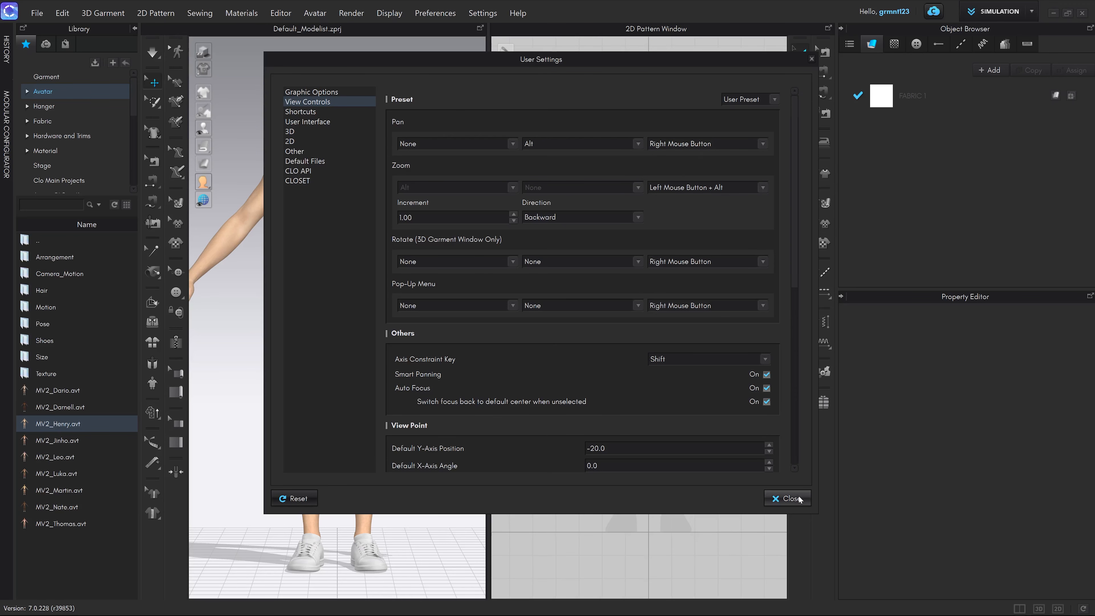
Step: Close the user settings and practise panning both the 3D and 2D windows and rotating the avatar view
{"action": "left_click", "coordinate": [787, 498]}
{"action": "right_click_drag", "start_coordinate": [442, 311], "coordinate": [425, 347], "text": "alt"}
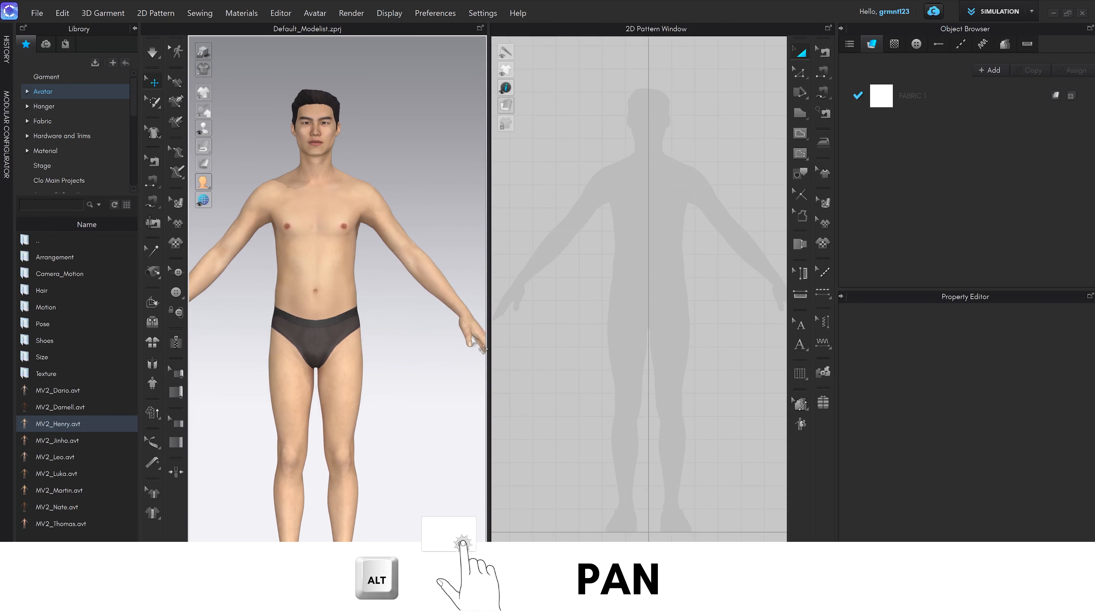
{"action": "right_click_drag", "start_coordinate": [666, 299], "coordinate": [634, 311], "text": "alt"}
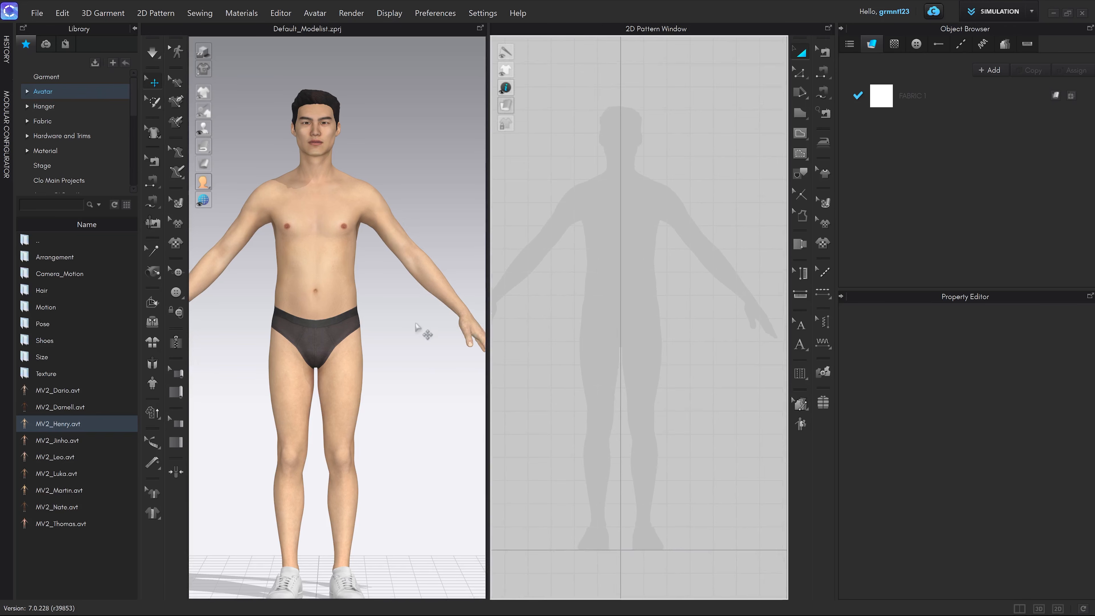
{"action": "right_click_drag", "start_coordinate": [421, 326], "coordinate": [374, 327]}
Step: Examine the avatar in the 3D window and the silhouette in the 2D window at closer and wider zoom levels
{"action": "scroll", "coordinate": [388, 297], "scroll_direction": "up", "scroll_amount": 5}
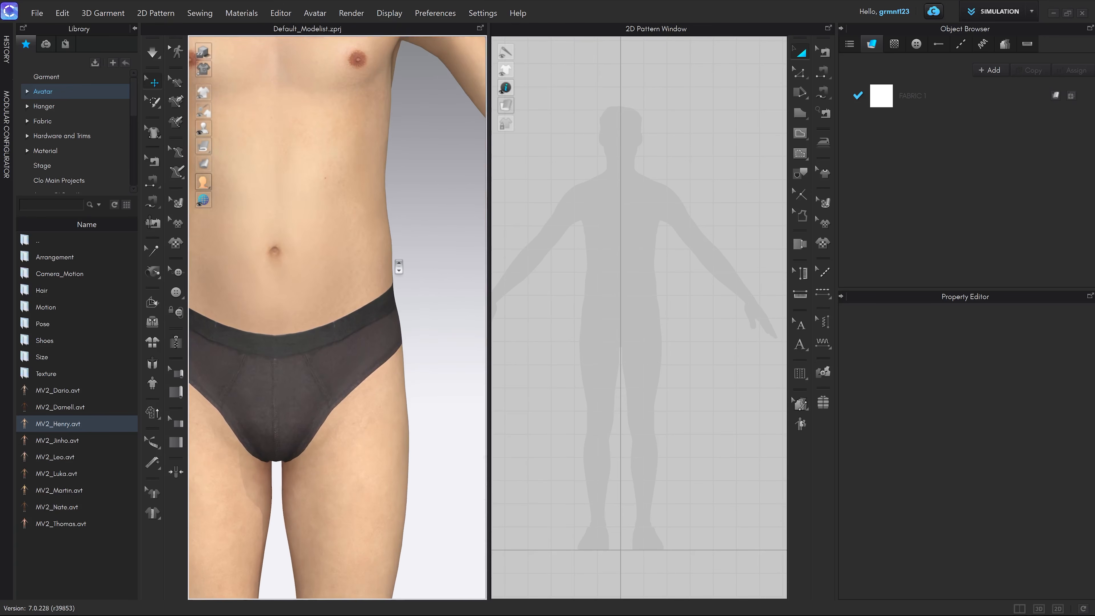
{"action": "scroll", "coordinate": [397, 285], "scroll_direction": "down", "scroll_amount": 8}
{"action": "scroll", "coordinate": [395, 327], "scroll_direction": "up", "scroll_amount": 5}
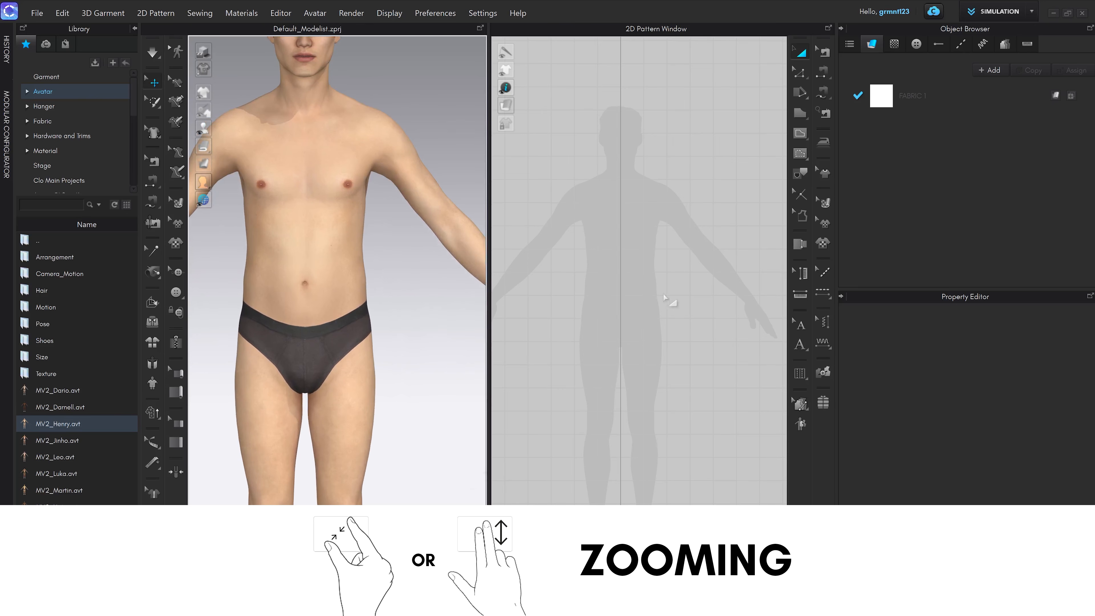
{"action": "scroll", "coordinate": [674, 357], "scroll_direction": "down", "scroll_amount": 4}
{"action": "scroll", "coordinate": [654, 318], "scroll_direction": "up", "scroll_amount": 2}
{"action": "scroll", "coordinate": [653, 318], "scroll_direction": "up", "scroll_amount": 5}
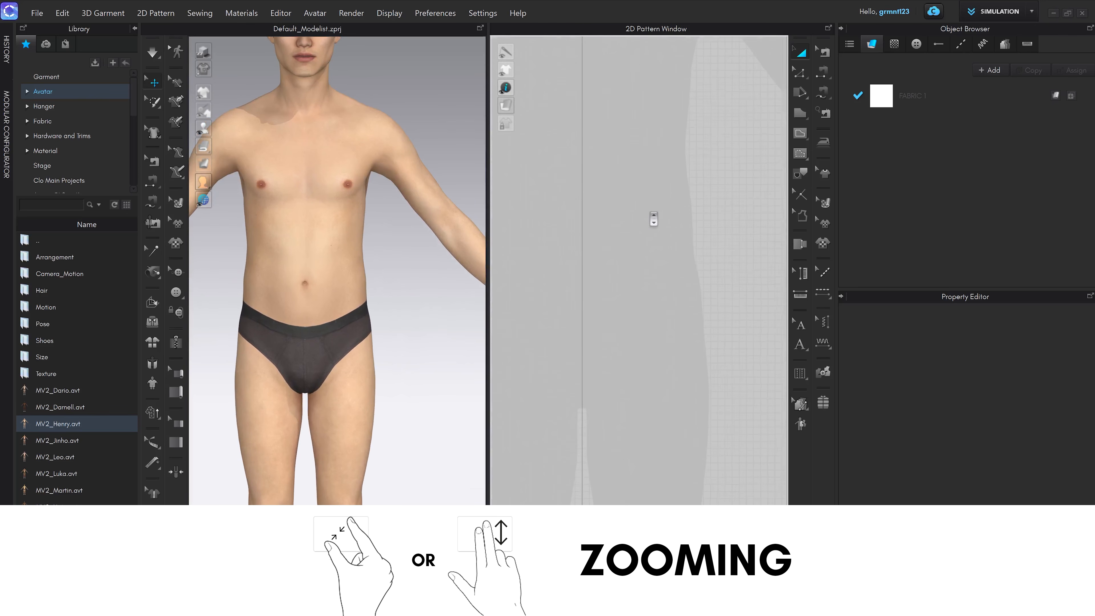
{"action": "scroll", "coordinate": [652, 321], "scroll_direction": "down", "scroll_amount": 4}
{"action": "scroll", "coordinate": [653, 315], "scroll_direction": "up", "scroll_amount": 4}
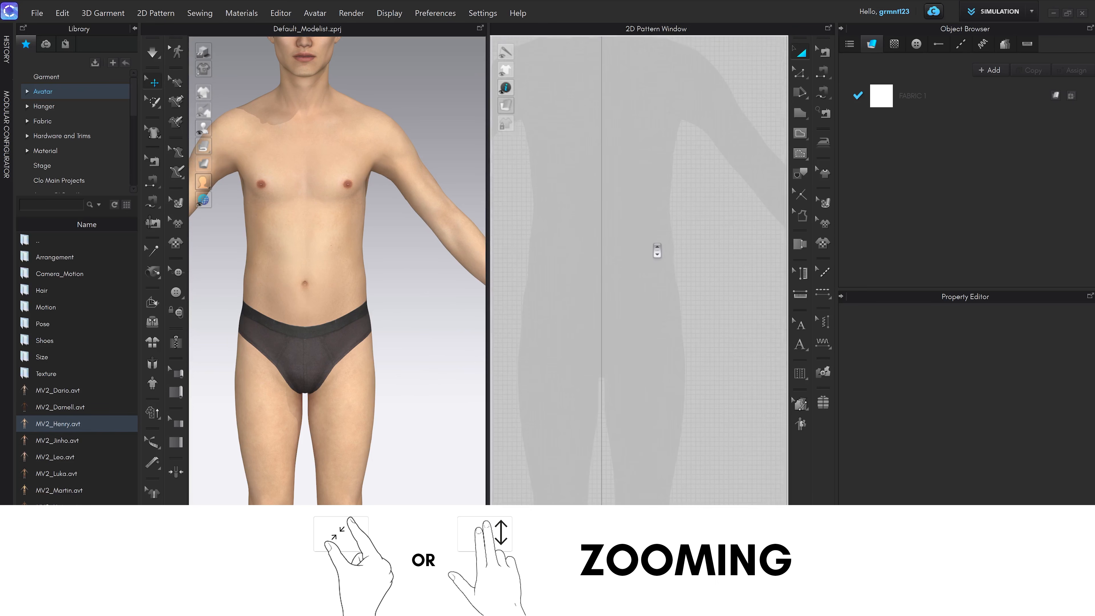
{"action": "scroll", "coordinate": [399, 286], "scroll_direction": "down", "scroll_amount": 5}
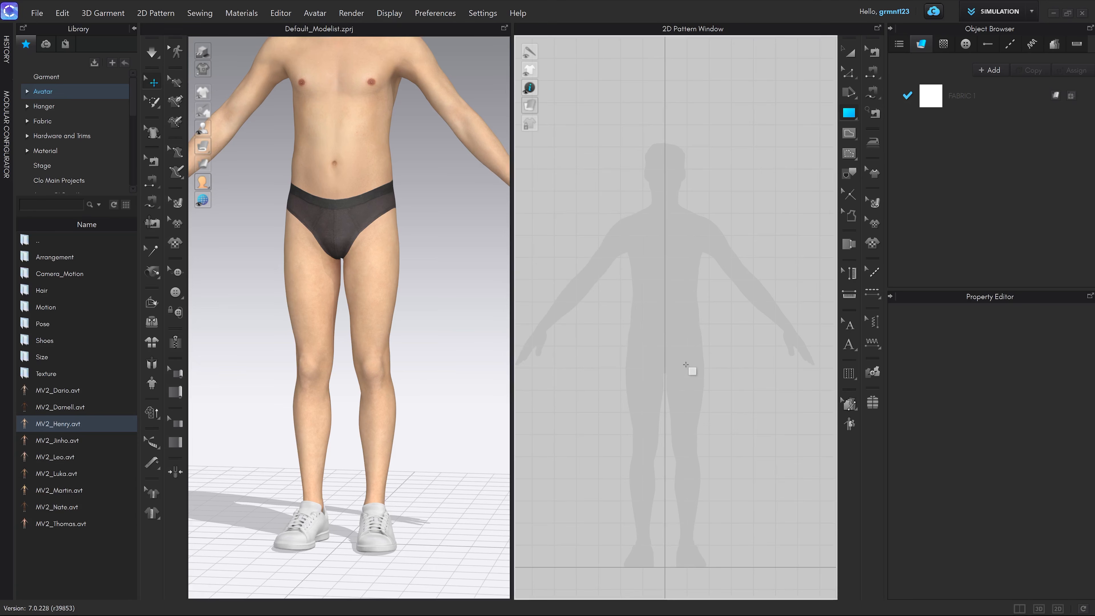
Step: Create a 500 by 500 mm rectangle pattern over the hips of the silhouette in the 2D window
{"action": "key", "text": "s"}
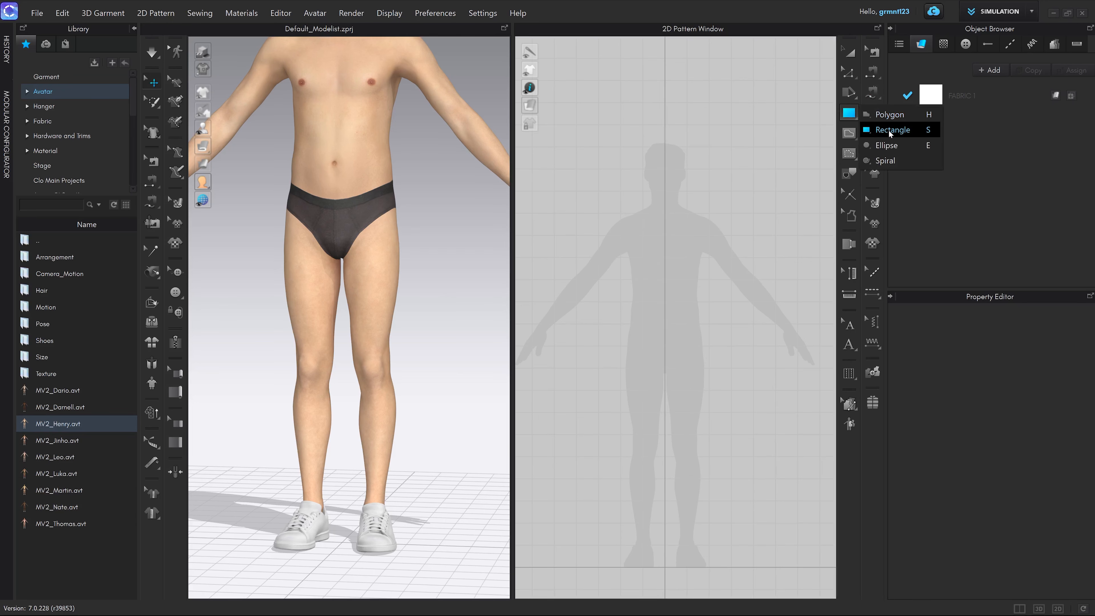
{"action": "left_click", "coordinate": [889, 131]}
{"action": "left_click", "coordinate": [684, 388]}
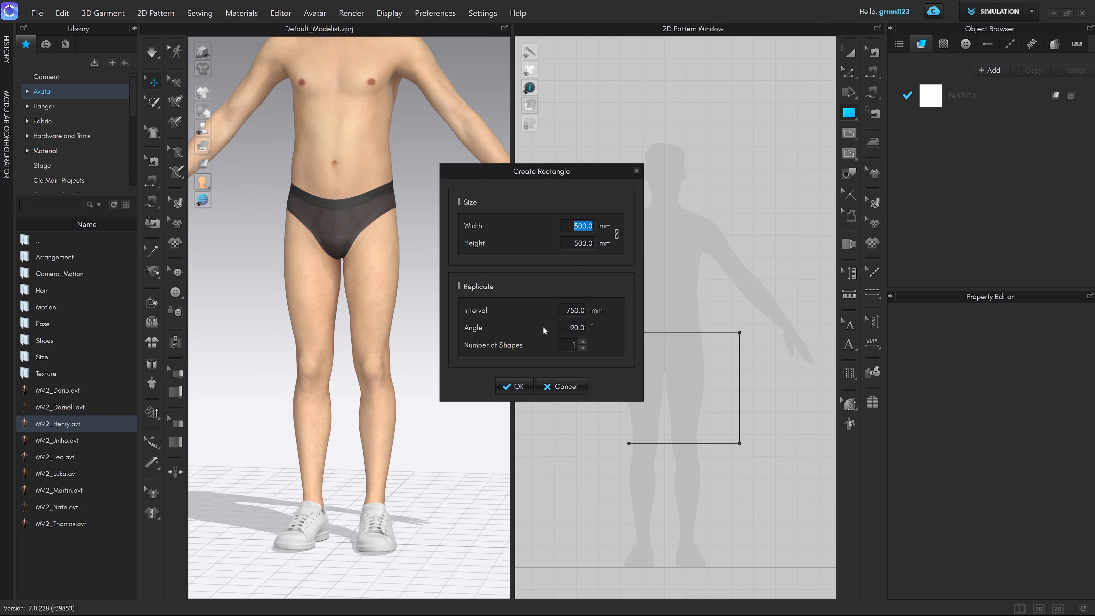
{"action": "left_click", "coordinate": [508, 386]}
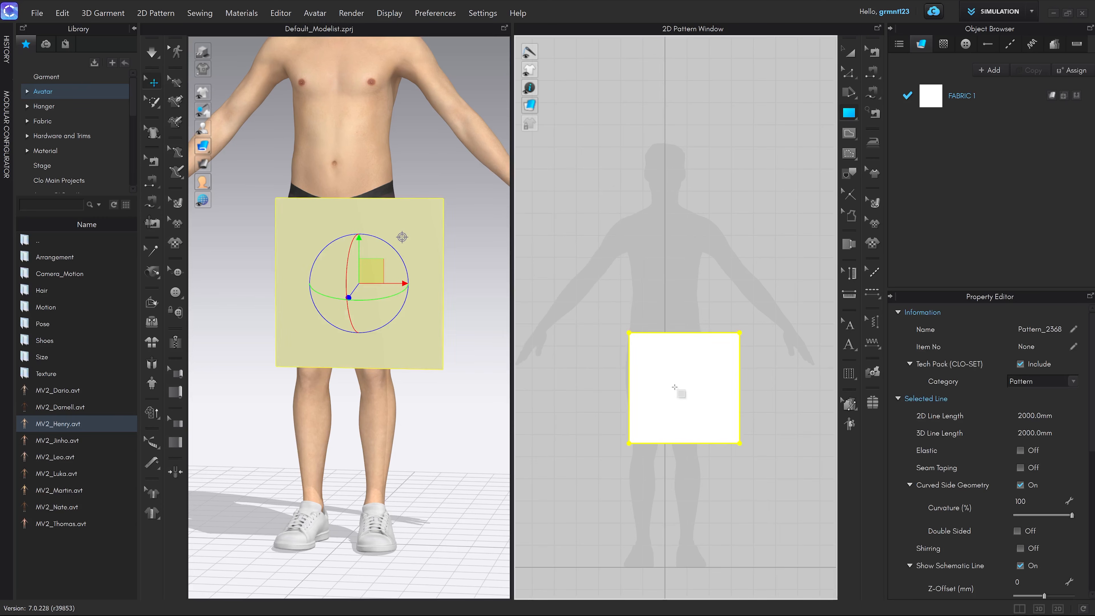
Step: Move the square pattern sideways in the 3D window so it sits in front of the avatar's left hip and thigh
{"action": "scroll", "coordinate": [692, 332], "scroll_direction": "up", "scroll_amount": 3}
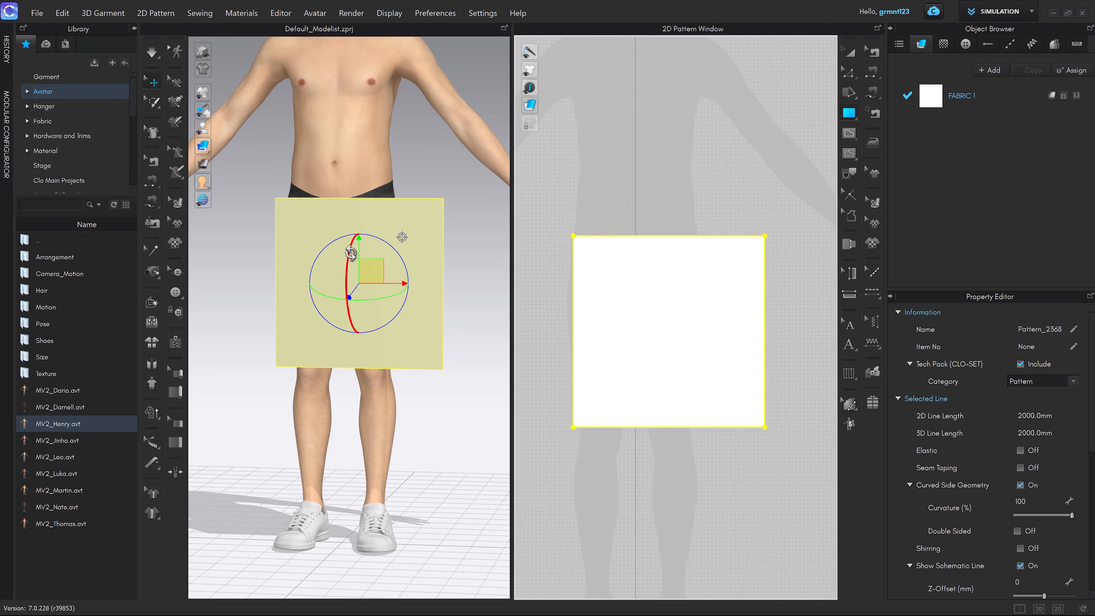
{"action": "key", "text": "2"}
{"action": "mouse_move", "coordinate": [374, 352]}
{"action": "left_mouse_down"}
{"action": "mouse_move", "coordinate": [463, 323]}
{"action": "mouse_move", "coordinate": [376, 348]}
{"action": "left_mouse_up"}
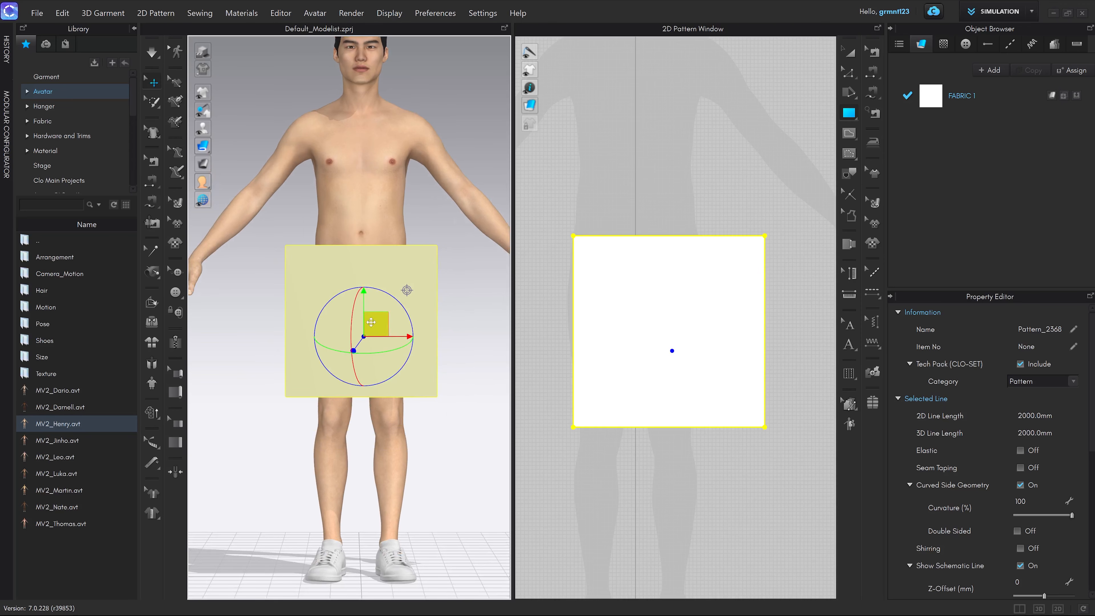
{"action": "mouse_move", "coordinate": [378, 328]}
{"action": "left_mouse_down"}
{"action": "mouse_move", "coordinate": [399, 320]}
{"action": "mouse_move", "coordinate": [385, 326]}
{"action": "left_mouse_up"}
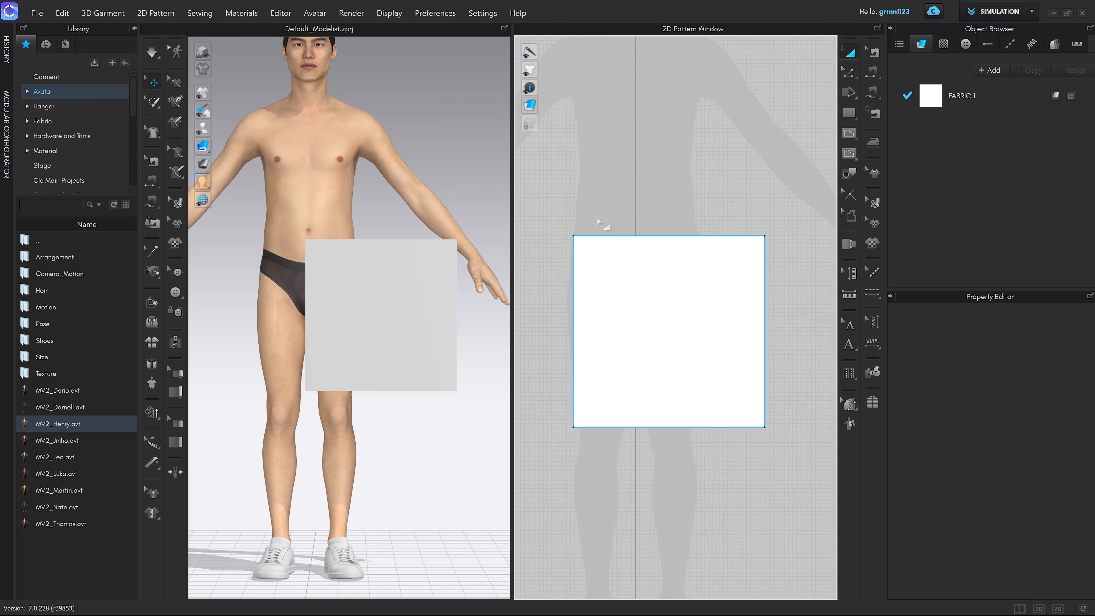
Step: Change the 2D pattern display to Transparent Surface so the avatar silhouette shows through the square
{"action": "mouse_move", "coordinate": [530, 109]}
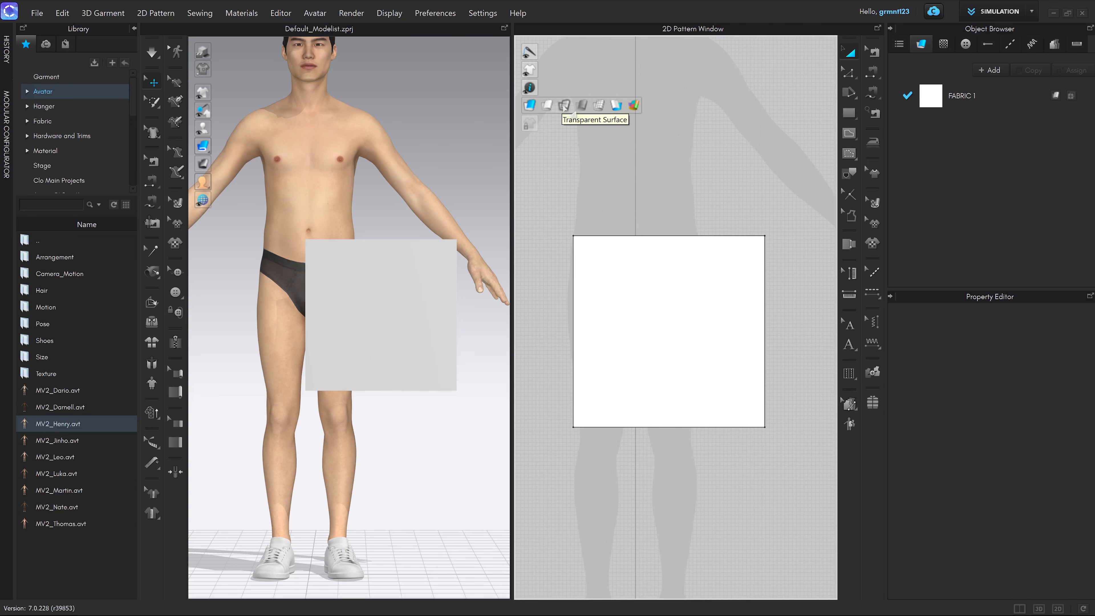
{"action": "left_click", "coordinate": [563, 105]}
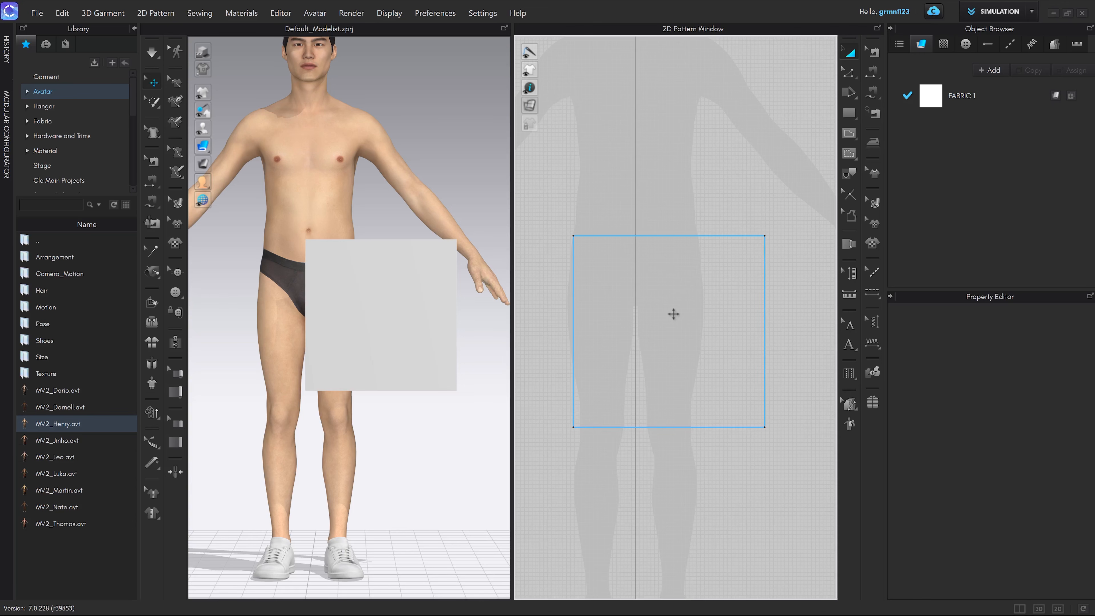
Step: Select the square pattern in the 3D window and examine it against the avatar from closer and farther away
{"action": "middle_click_drag", "start_coordinate": [403, 378], "coordinate": [409, 348]}
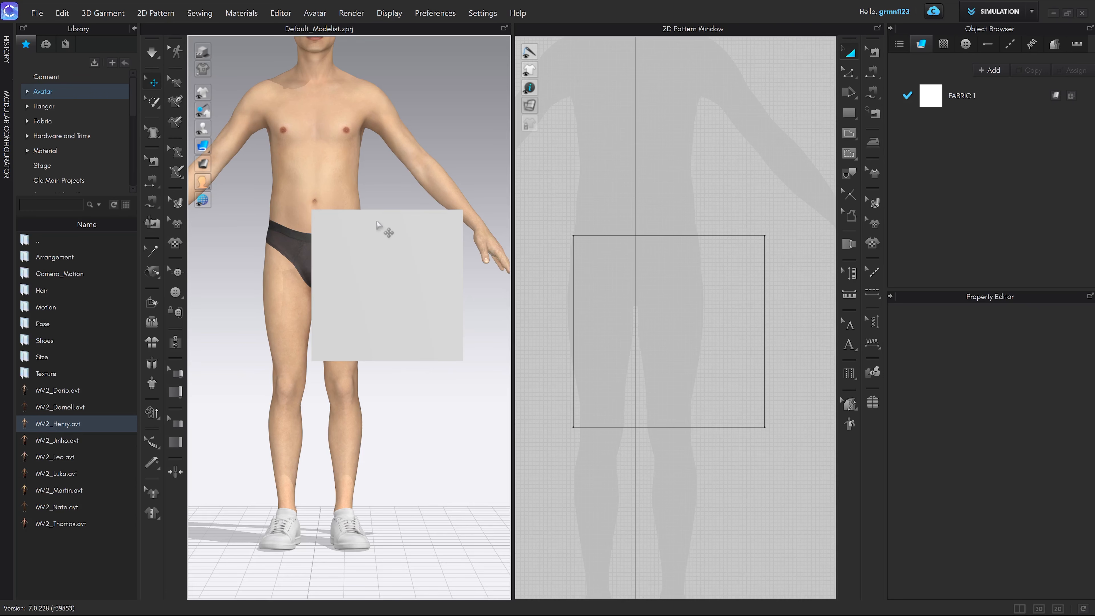
{"action": "left_click", "coordinate": [396, 287]}
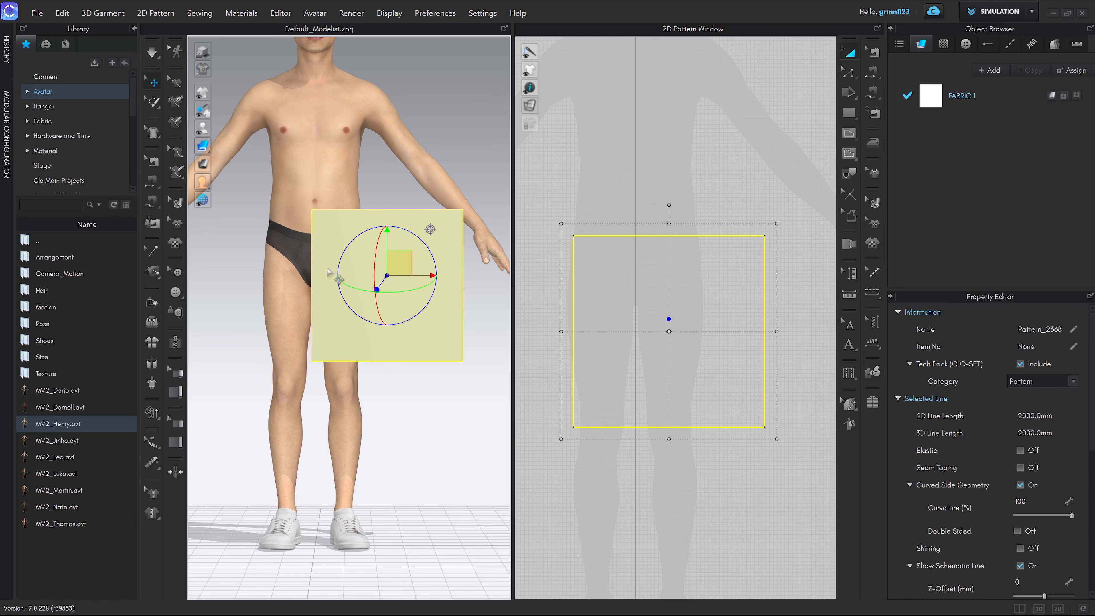
{"action": "scroll", "coordinate": [453, 283], "scroll_direction": "down", "scroll_amount": 2}
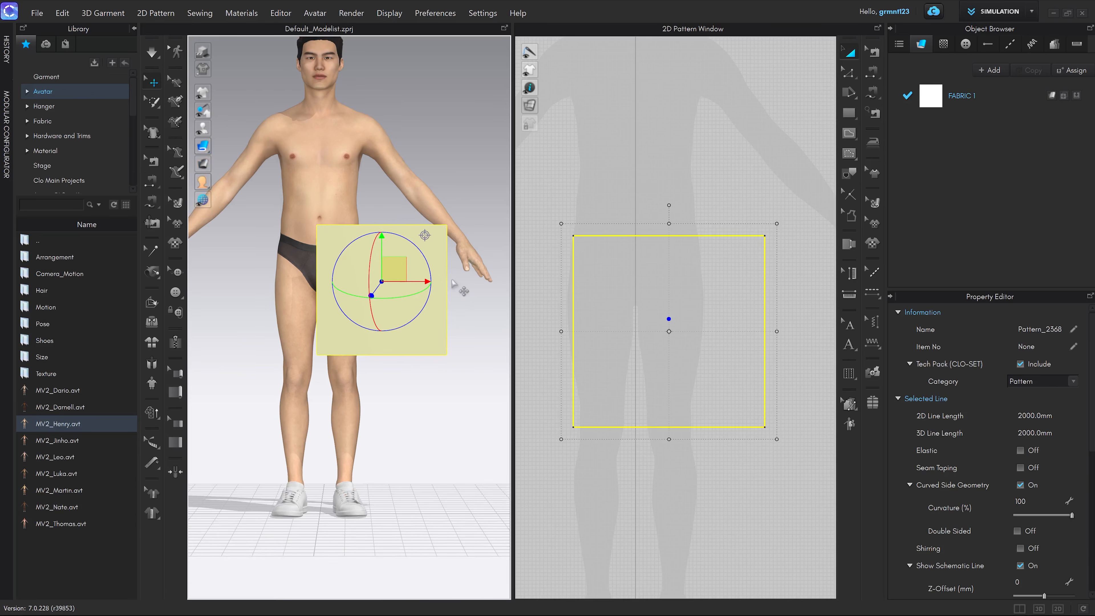
{"action": "middle_click_drag", "start_coordinate": [452, 283], "coordinate": [418, 288]}
{"action": "scroll", "coordinate": [405, 280], "scroll_direction": "up", "scroll_amount": 2}
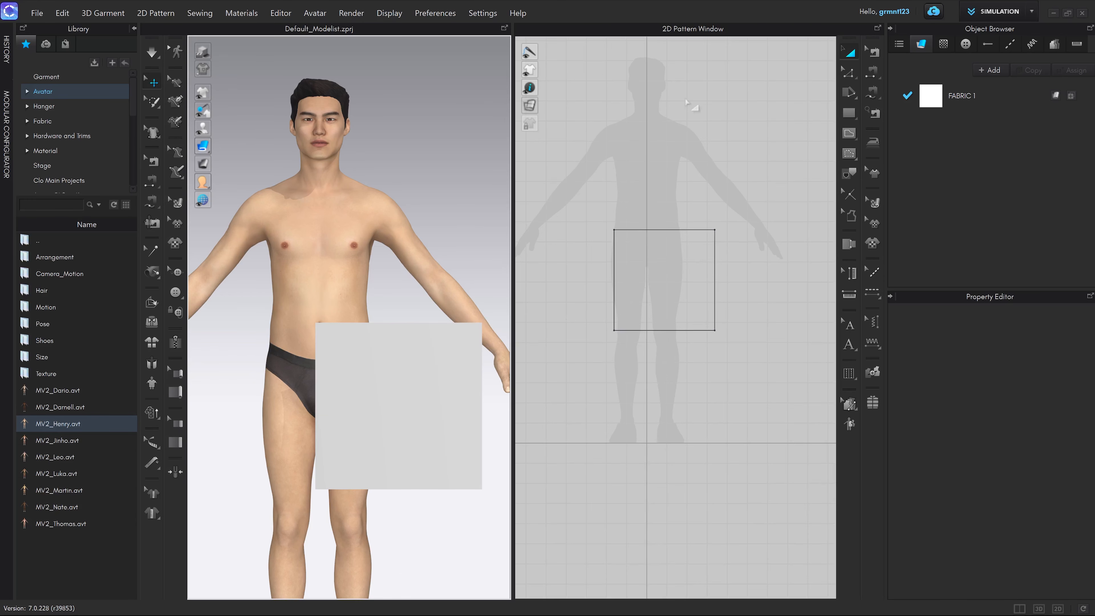
Step: Move the square pattern in the 2D window so its inner vertical edge lies on the silhouette's centre line
{"action": "scroll", "coordinate": [677, 182], "scroll_direction": "up", "scroll_amount": 3}
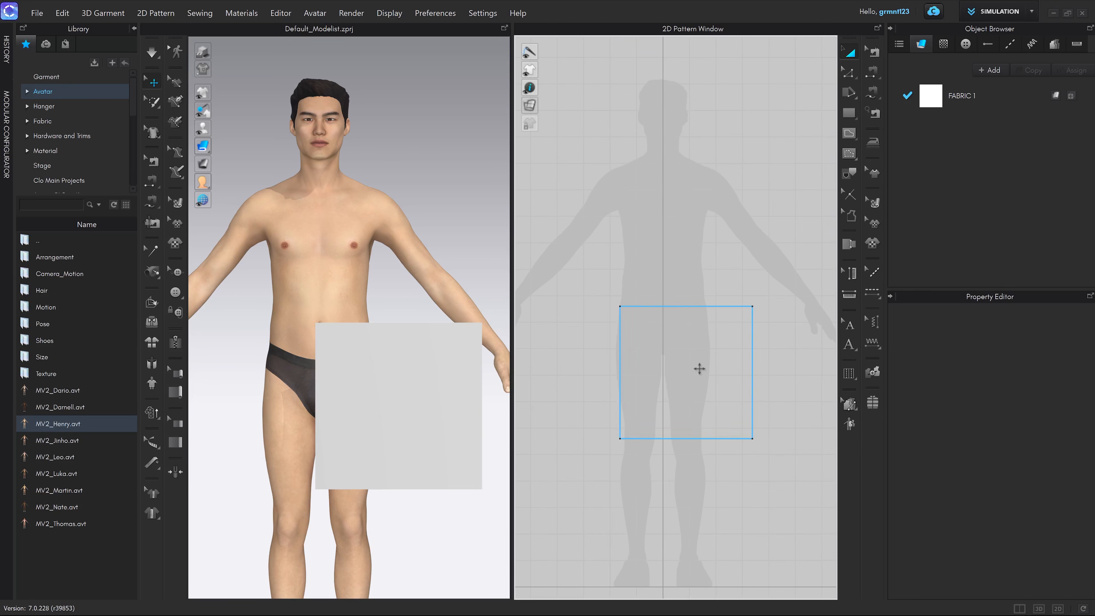
{"action": "scroll", "coordinate": [698, 364], "scroll_direction": "up", "scroll_amount": 2}
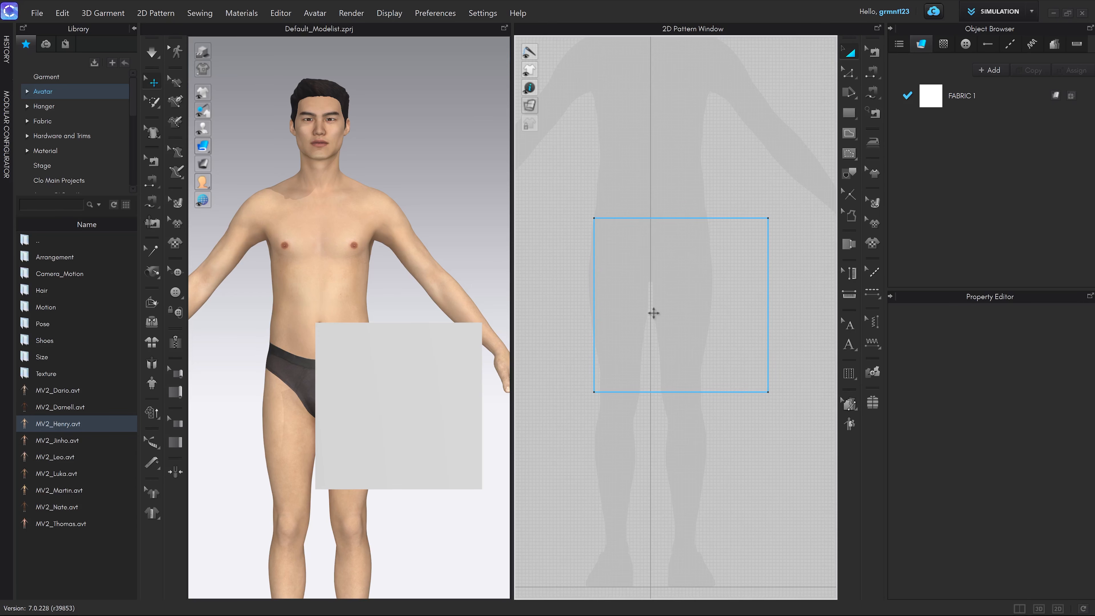
{"action": "left_click", "coordinate": [663, 306]}
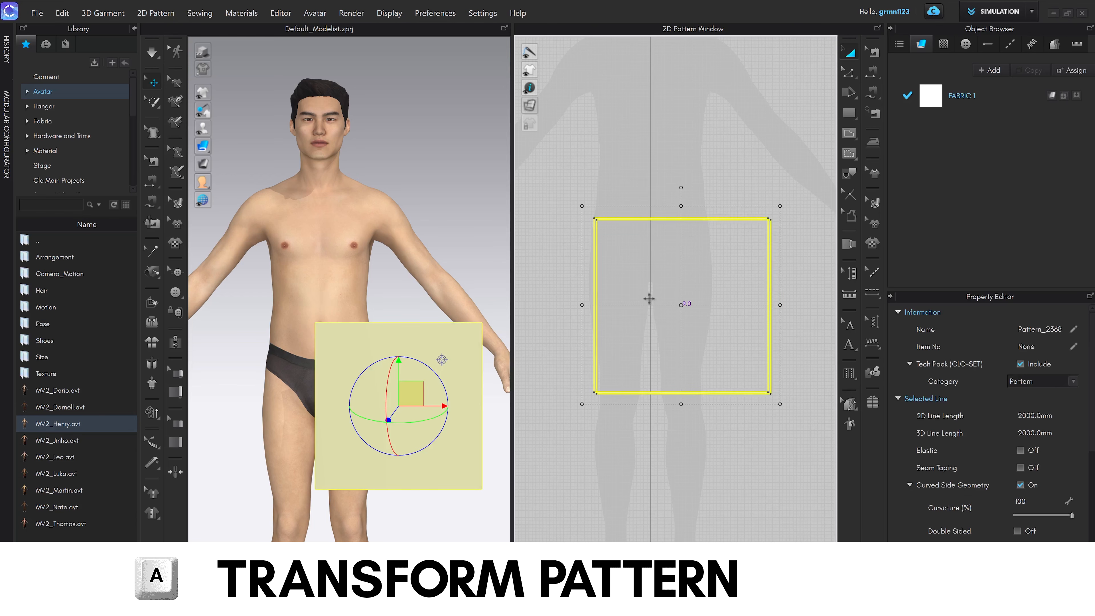
{"action": "left_click_drag", "start_coordinate": [648, 299], "coordinate": [698, 281]}
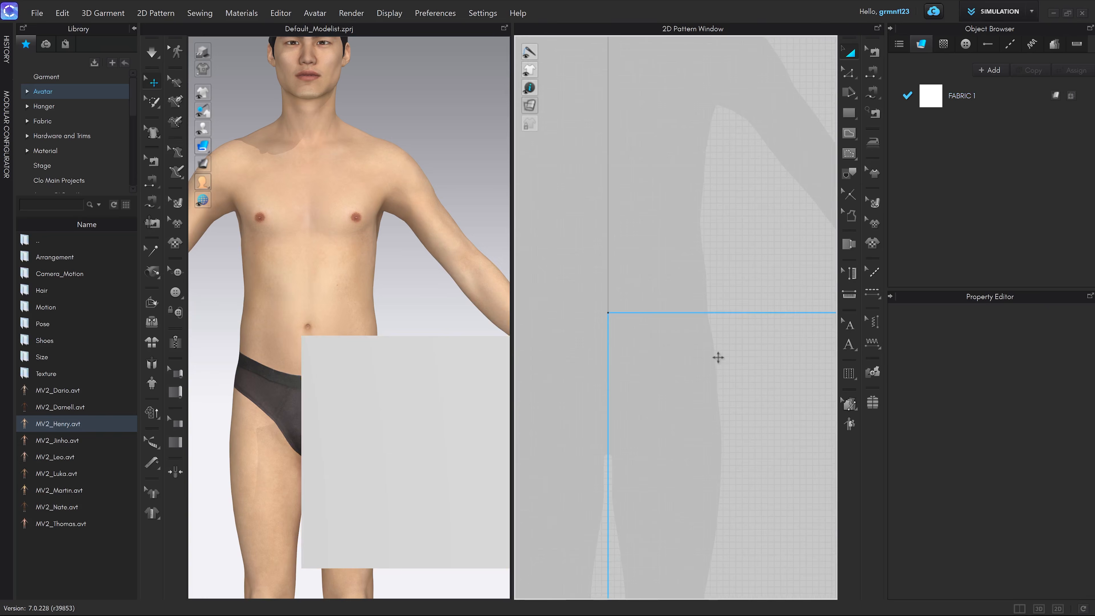
Step: Try moving the whole square down to the silhouette's lower legs with Transform Pattern, undo the move and deselect the pattern
{"action": "key", "text": "a"}
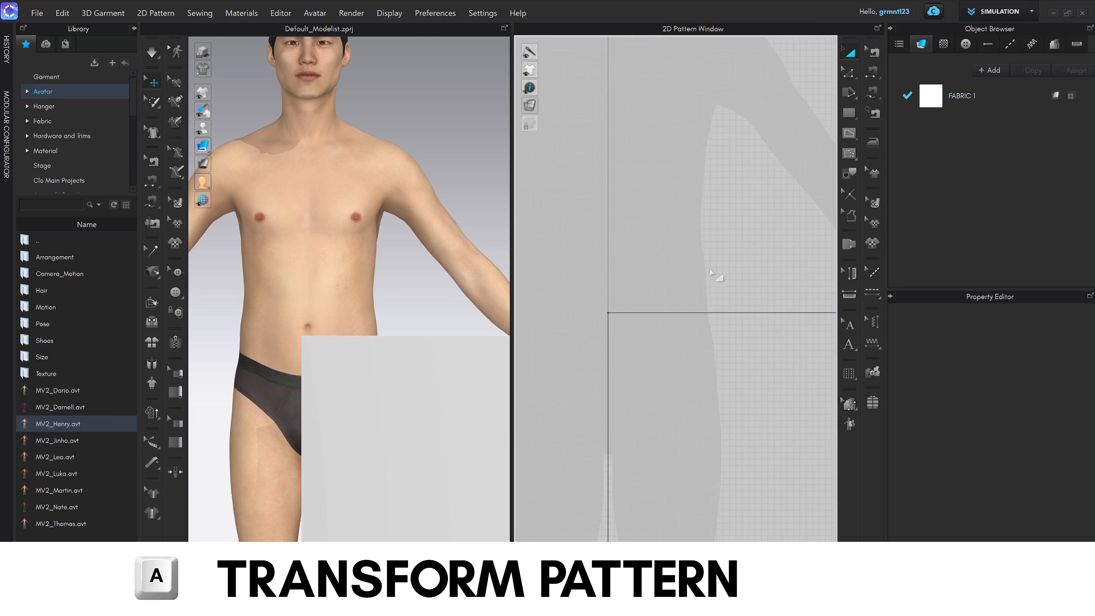
{"action": "left_click_drag", "start_coordinate": [704, 377], "coordinate": [705, 340]}
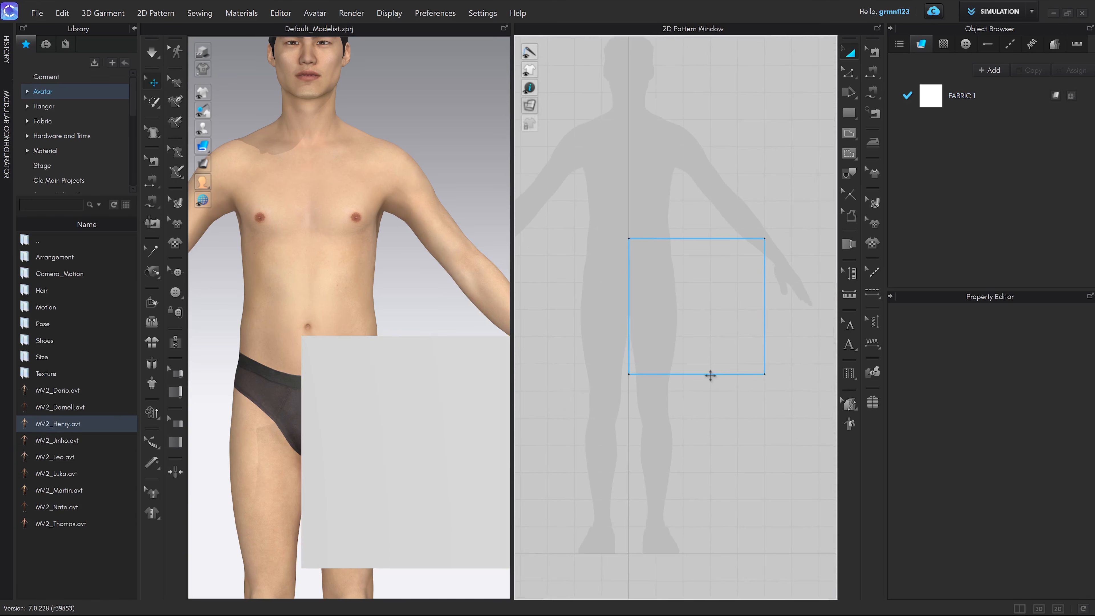
{"action": "left_click", "coordinate": [679, 374]}
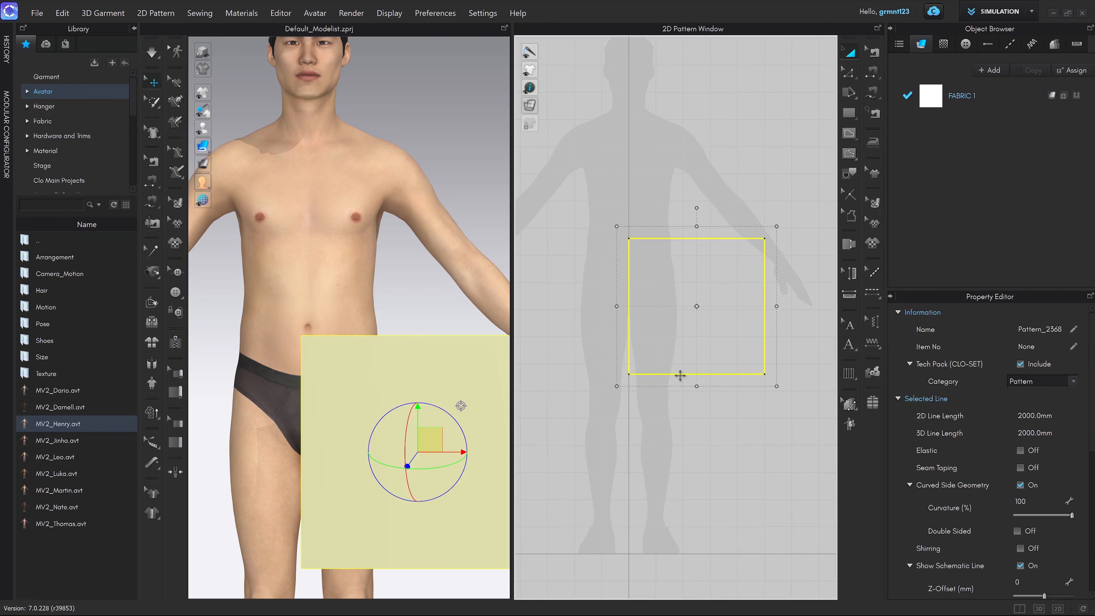
{"action": "left_click_drag", "start_coordinate": [680, 375], "coordinate": [674, 505]}
{"action": "key", "text": "ctrl+z"}
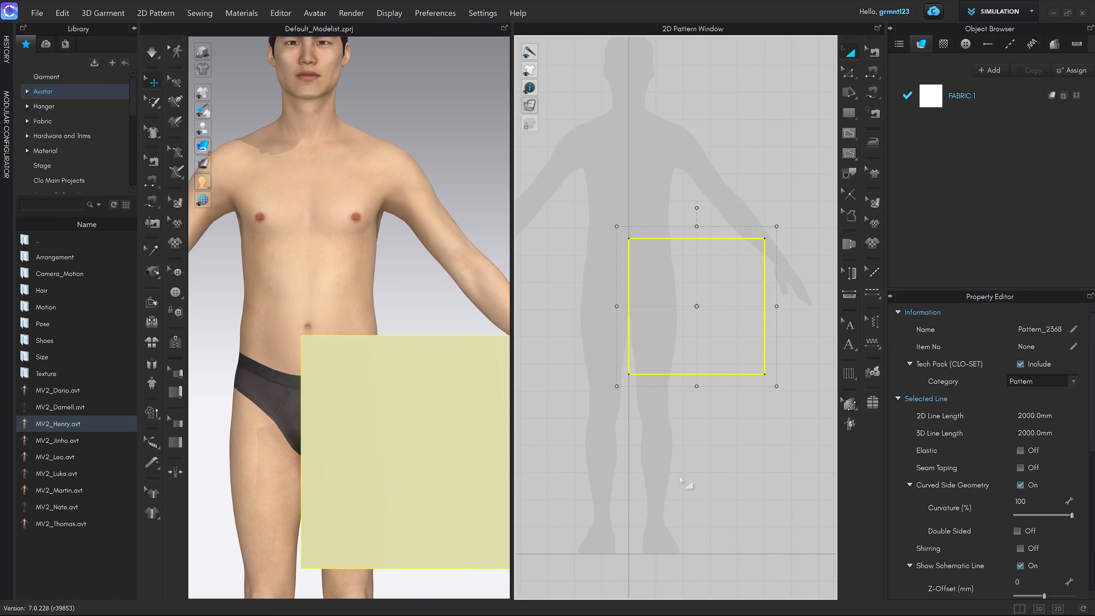
{"action": "left_click", "coordinate": [713, 442]}
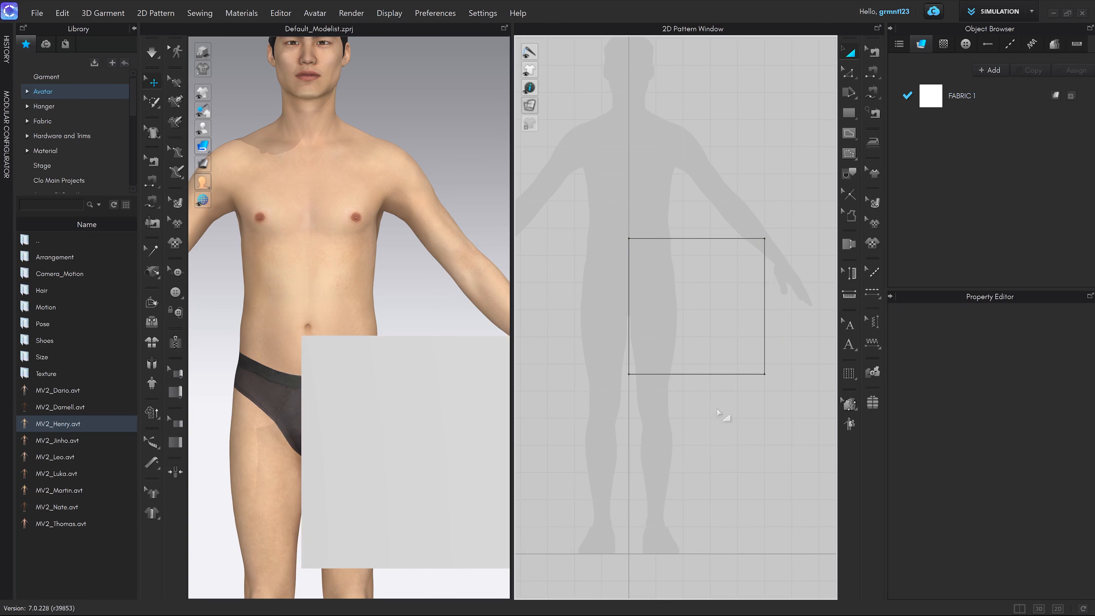
Step: Activate Edit Pattern, try moving the square's lower edge downward, undo the change and clear the selection
{"action": "left_click", "coordinate": [849, 72]}
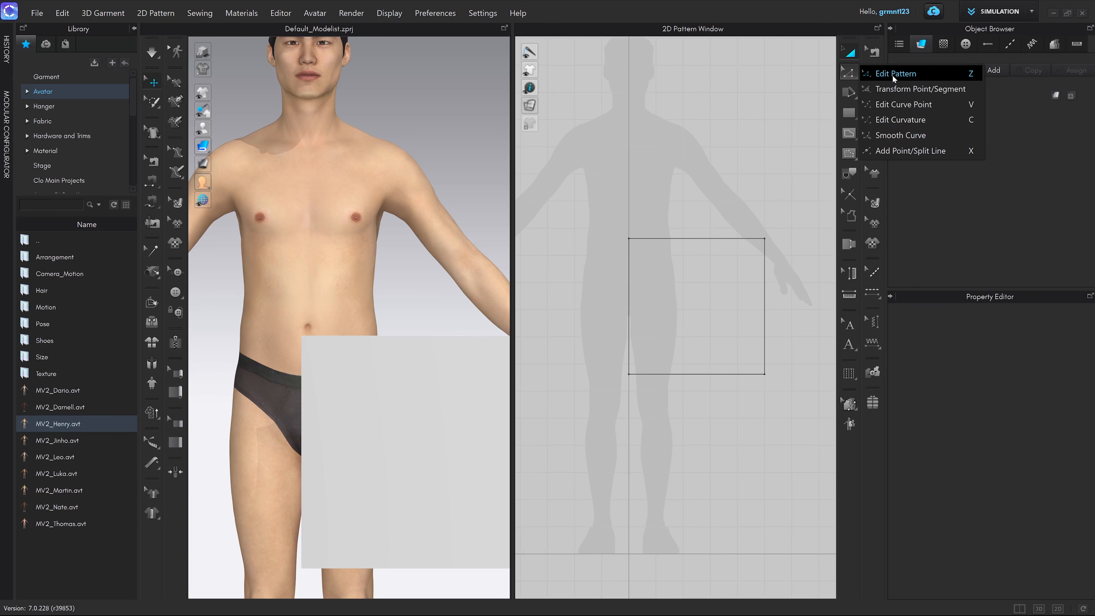
{"action": "left_click", "coordinate": [907, 75]}
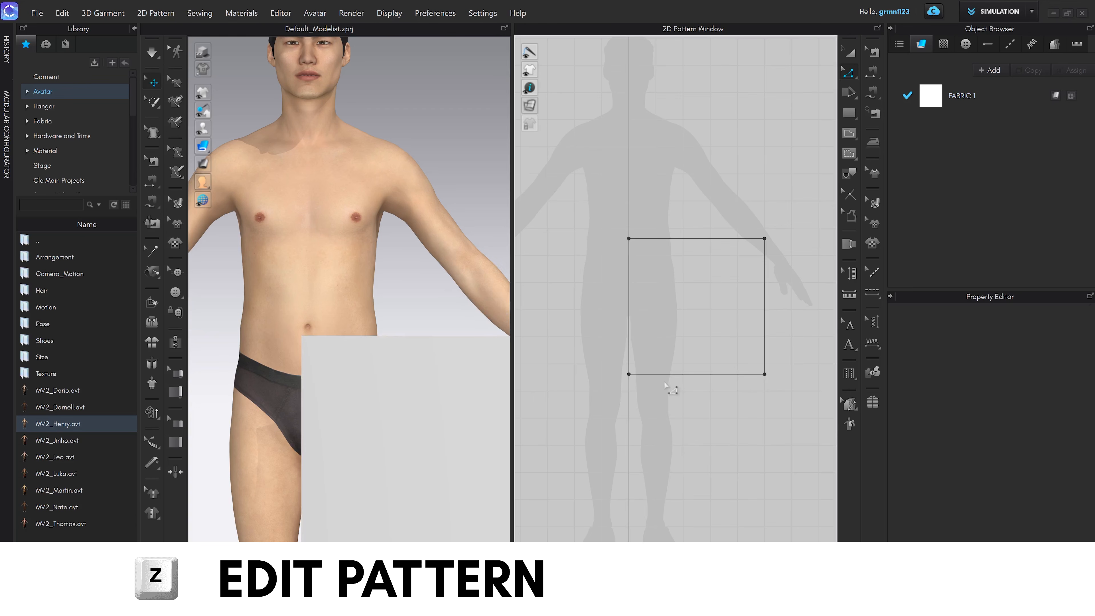
{"action": "left_click_drag", "start_coordinate": [667, 373], "coordinate": [711, 439]}
{"action": "key", "text": "ctrl+z"}
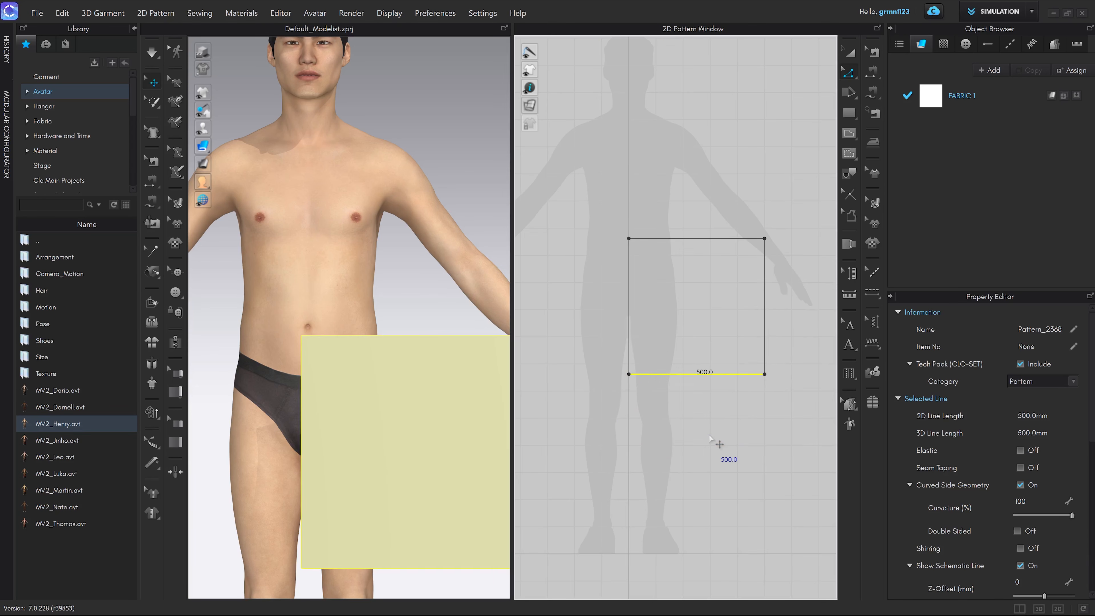
{"action": "left_click", "coordinate": [696, 438]}
Step: Try pulling the square's lower corner point on the centre line down and outward, and undo the change
{"action": "left_click_drag", "start_coordinate": [627, 373], "coordinate": [652, 437]}
{"action": "scroll", "coordinate": [422, 472], "scroll_direction": "down", "scroll_amount": 5}
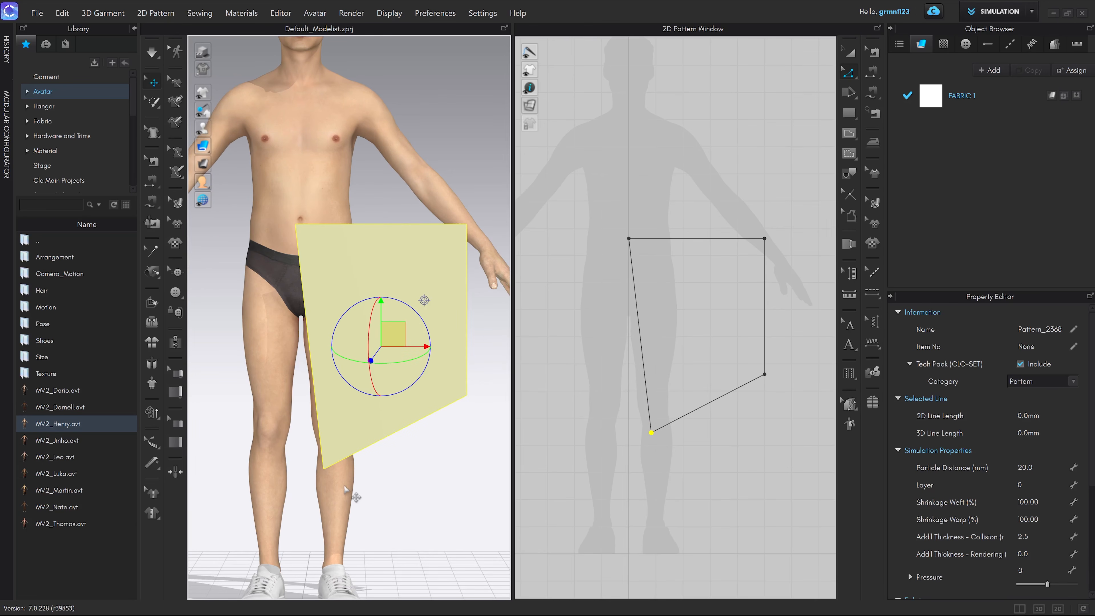
{"action": "key", "text": "ctrl+z"}
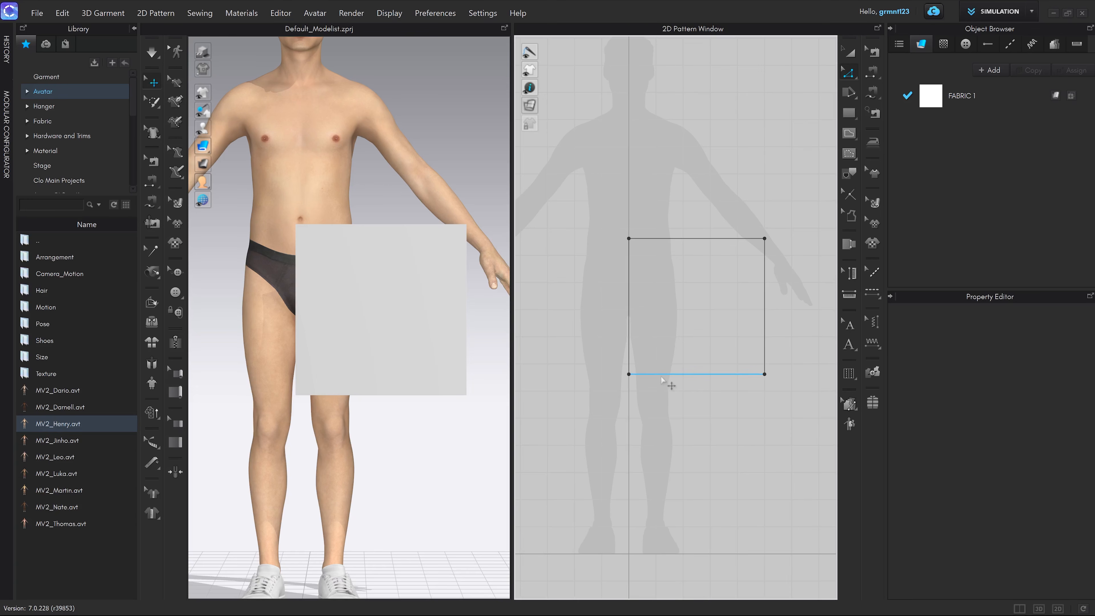
Step: Lengthen the square to about 1100 mm by moving its lower edge straight down to the silhouette's feet
{"action": "left_click_drag", "start_coordinate": [664, 373], "coordinate": [663, 536]}
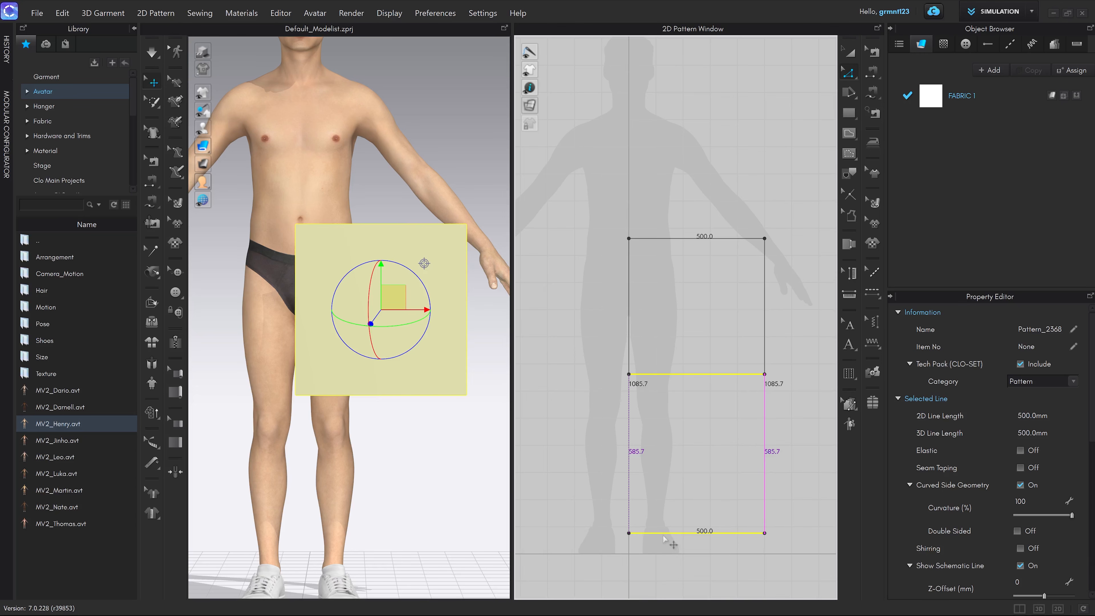
{"action": "mouse_move", "coordinate": [663, 537]}
{"action": "left_mouse_down"}
{"action": "mouse_move", "coordinate": [655, 375]}
{"action": "mouse_move", "coordinate": [578, 386]}
{"action": "mouse_move", "coordinate": [549, 459]}
{"action": "mouse_move", "coordinate": [587, 414]}
{"action": "mouse_move", "coordinate": [580, 436]}
{"action": "mouse_move", "coordinate": [658, 379]}
{"action": "mouse_move", "coordinate": [657, 478]}
{"action": "mouse_move", "coordinate": [656, 379]}
{"action": "mouse_move", "coordinate": [724, 372]}
{"action": "mouse_move", "coordinate": [677, 372]}
{"action": "mouse_move", "coordinate": [648, 403]}
{"action": "mouse_move", "coordinate": [658, 542]}
{"action": "left_mouse_up"}
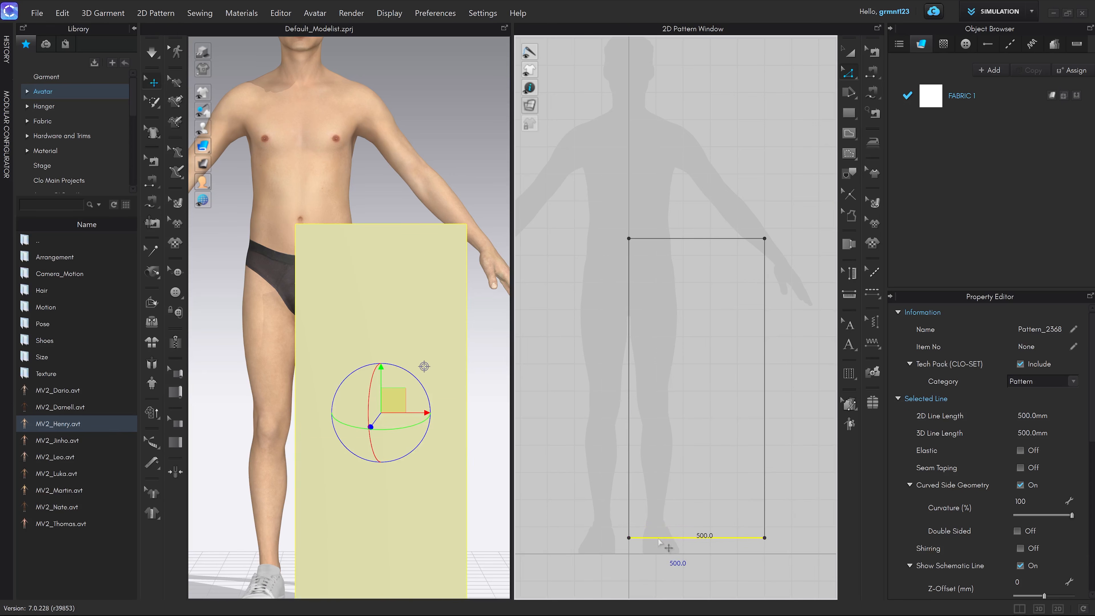
Step: Narrow the rectangle by moving its outer vertical edge inward until it touches the silhouette's widest hip point
{"action": "scroll", "coordinate": [464, 468], "scroll_direction": "down", "scroll_amount": 3}
{"action": "scroll", "coordinate": [750, 367], "scroll_direction": "down", "scroll_amount": 2}
{"action": "left_click", "coordinate": [753, 365]}
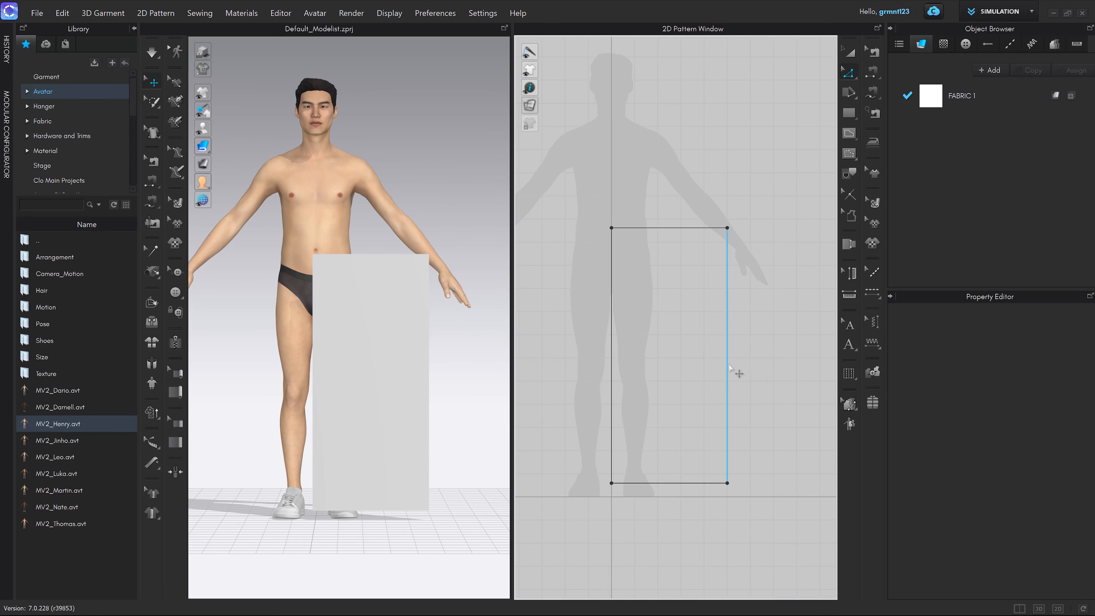
{"action": "left_click_drag", "start_coordinate": [729, 366], "coordinate": [655, 371]}
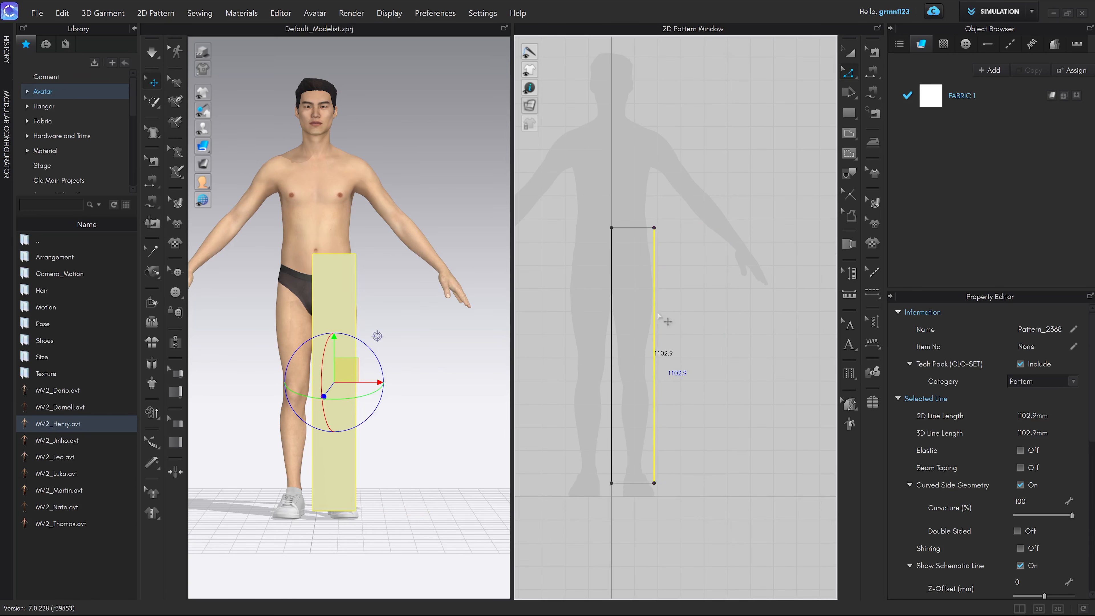
{"action": "scroll", "coordinate": [662, 305], "scroll_direction": "up", "scroll_amount": 10}
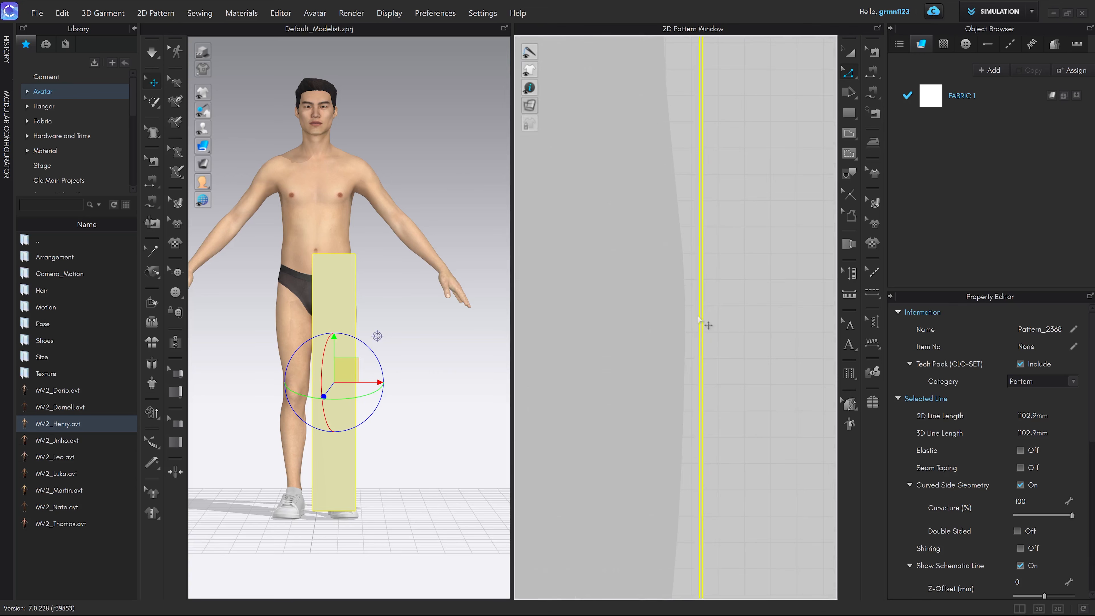
{"action": "left_click_drag", "start_coordinate": [699, 319], "coordinate": [682, 329]}
{"action": "scroll", "coordinate": [681, 392], "scroll_direction": "down", "scroll_amount": 10}
{"action": "middle_click_drag", "start_coordinate": [679, 393], "coordinate": [695, 305]}
Step: Shift the pattern in the 3D front view so its inner edge meets the avatar's centre line, and deselect it
{"action": "left_click", "coordinate": [437, 394]}
{"action": "key", "text": "2"}
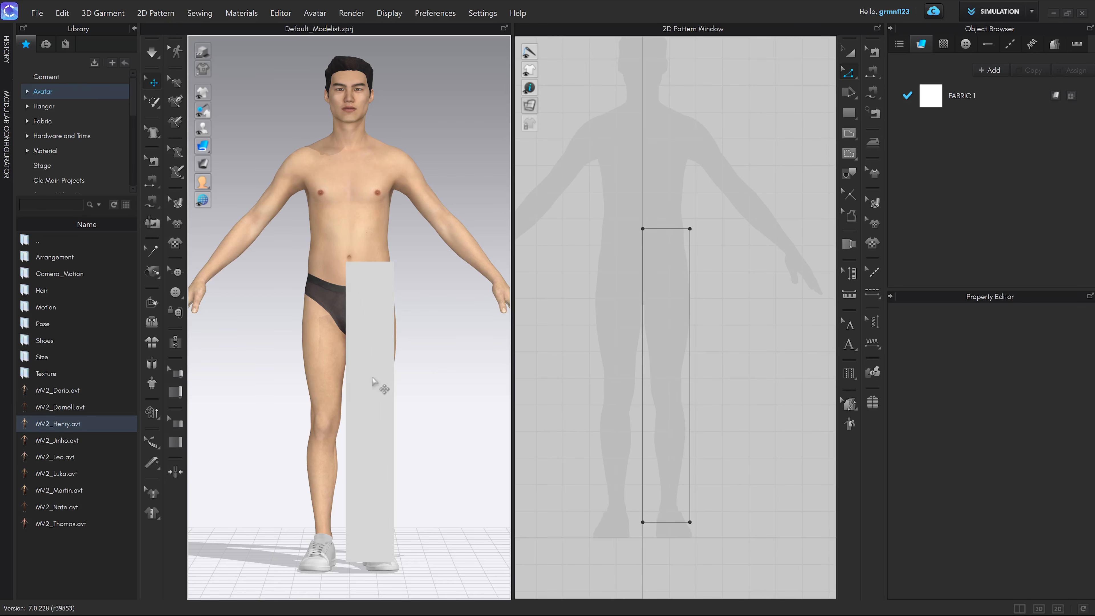
{"action": "left_click_drag", "start_coordinate": [373, 381], "coordinate": [375, 378]}
{"action": "left_click", "coordinate": [433, 398]}
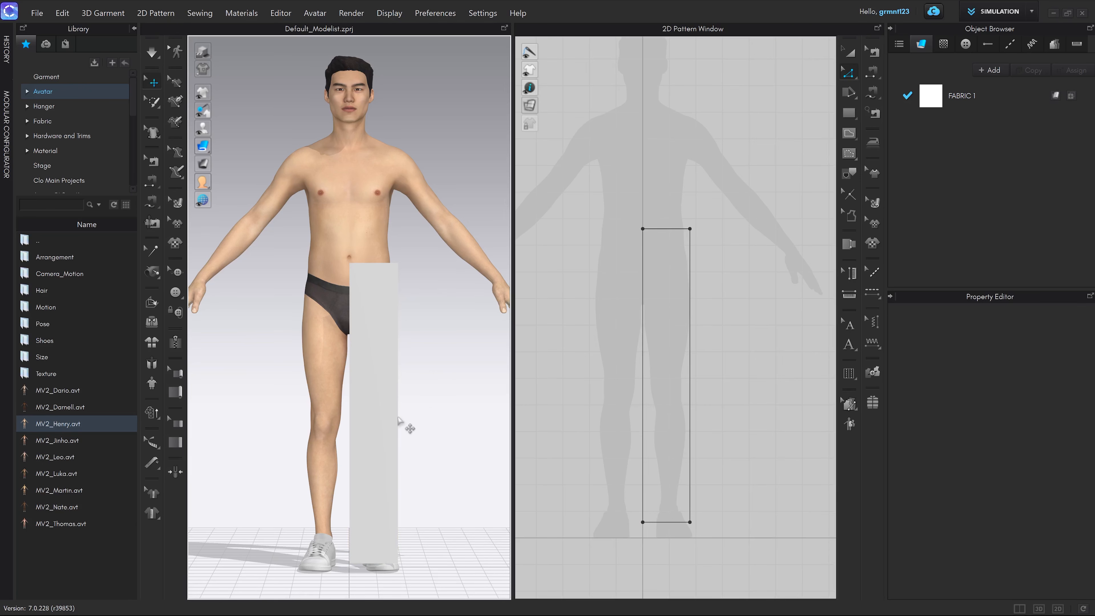
{"action": "mouse_move", "coordinate": [407, 426]}
{"action": "right_mouse_down"}
{"action": "mouse_move", "coordinate": [322, 435]}
{"action": "mouse_move", "coordinate": [418, 423]}
{"action": "right_mouse_up"}
{"action": "key", "text": "2"}
Step: With Transform Pattern, duplicate the rectangle onto the other side of the centre line, edge to edge with the original
{"action": "left_click", "coordinate": [385, 383]}
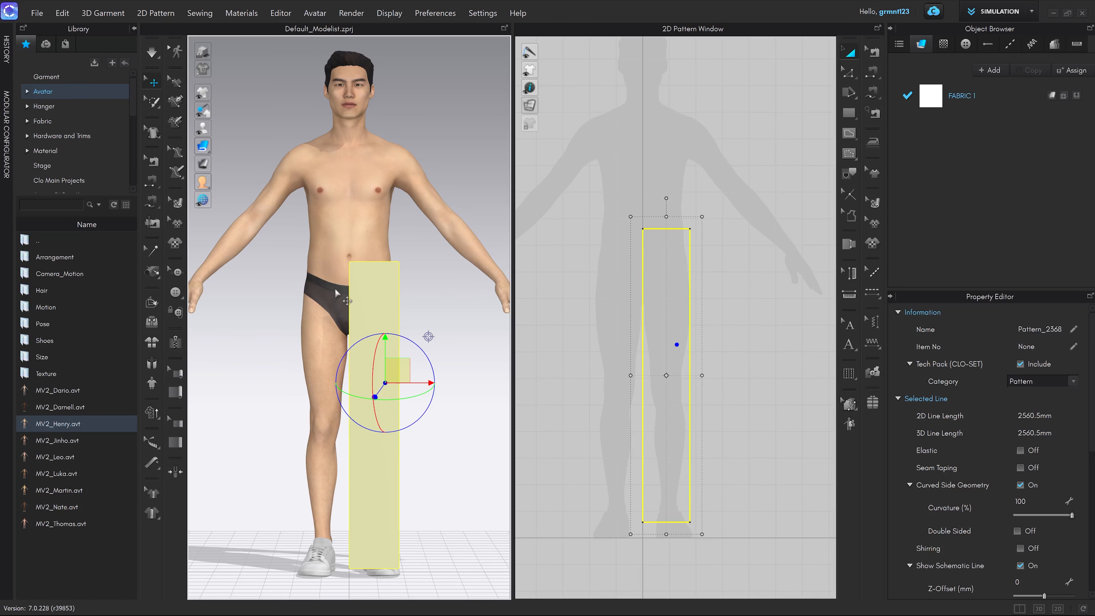
{"action": "left_click", "coordinate": [740, 419]}
{"action": "key", "text": "a"}
{"action": "left_click", "coordinate": [670, 392]}
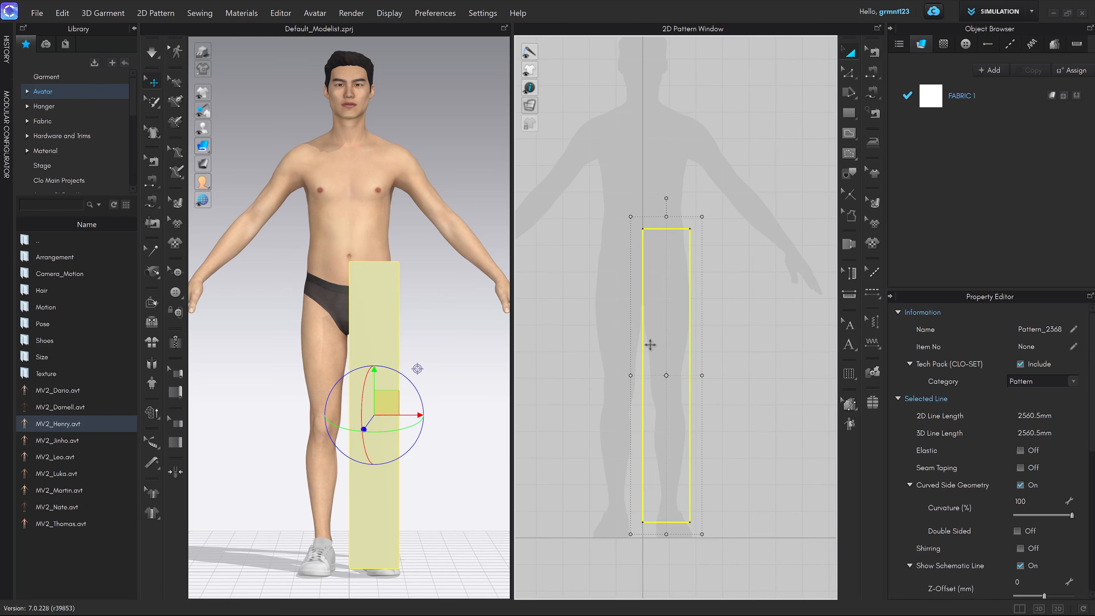
{"action": "left_click_drag", "start_coordinate": [650, 344], "coordinate": [616, 377], "text": "ctrl"}
{"action": "scroll", "coordinate": [424, 382], "scroll_direction": "up", "scroll_amount": 2}
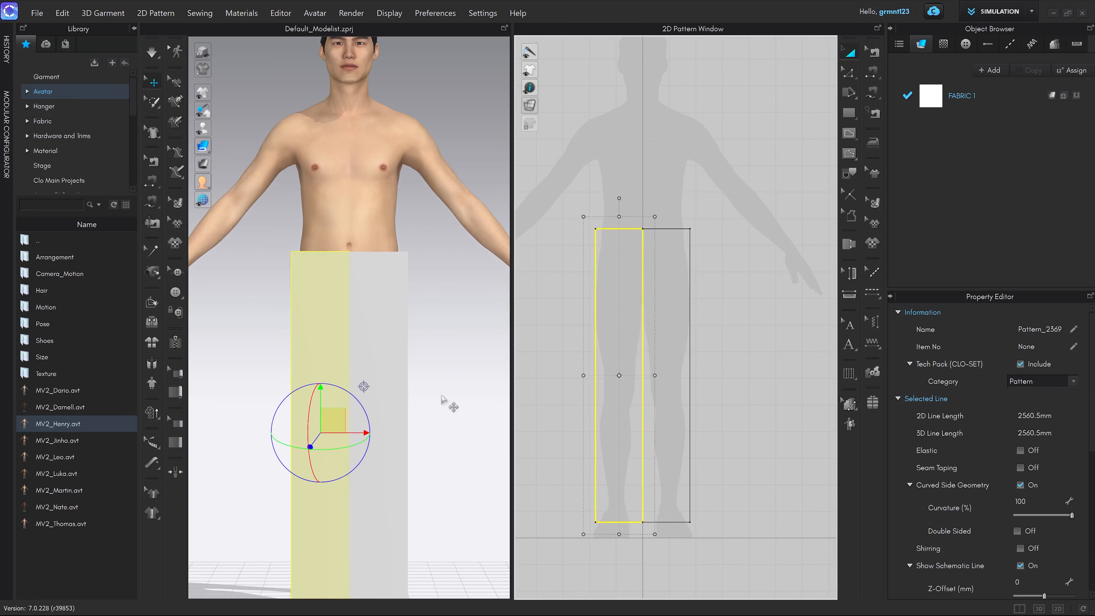
Step: Paste a copy of the rectangle over the avatar's left leg beside its outer edge, level with the original
{"action": "left_click", "coordinate": [454, 419]}
{"action": "right_click_drag", "start_coordinate": [465, 384], "coordinate": [321, 375]}
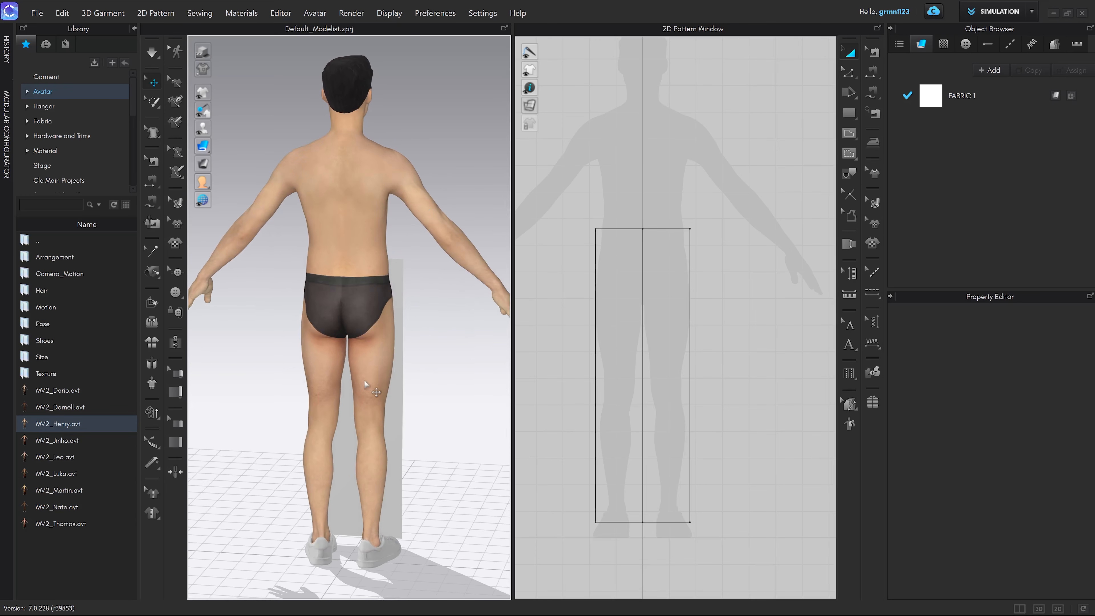
{"action": "right_click_drag", "start_coordinate": [426, 393], "coordinate": [353, 403]}
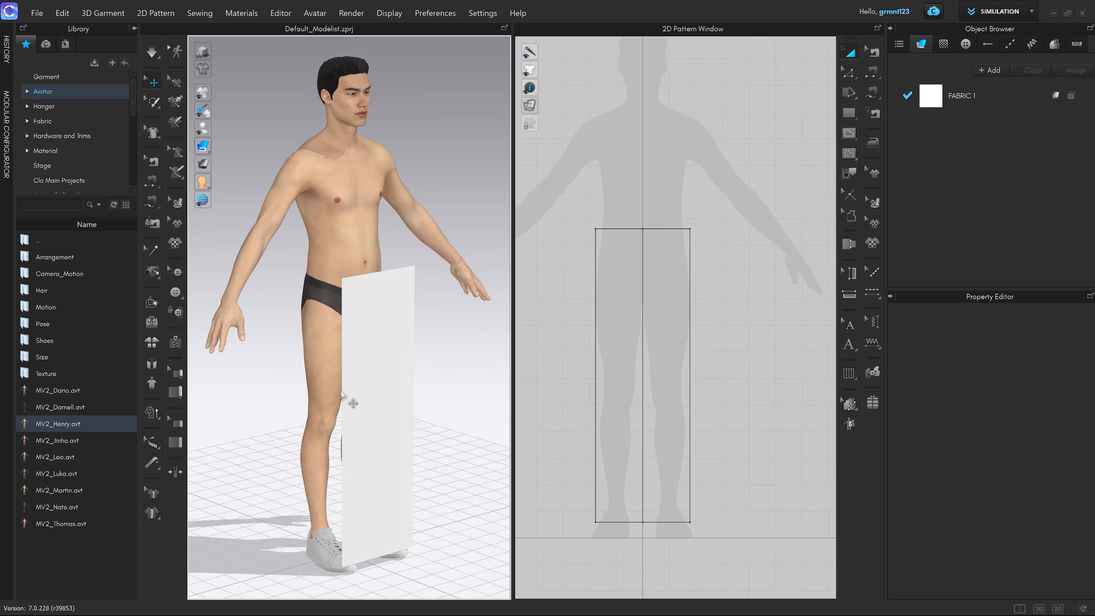
{"action": "left_click", "coordinate": [678, 368]}
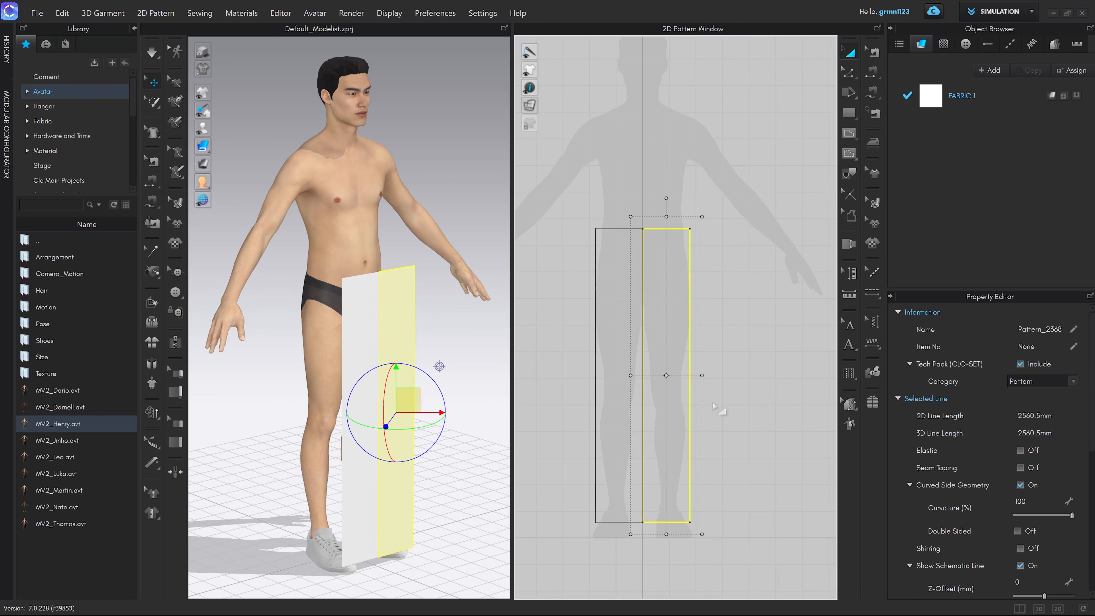
{"action": "key", "text": "ctrl+v"}
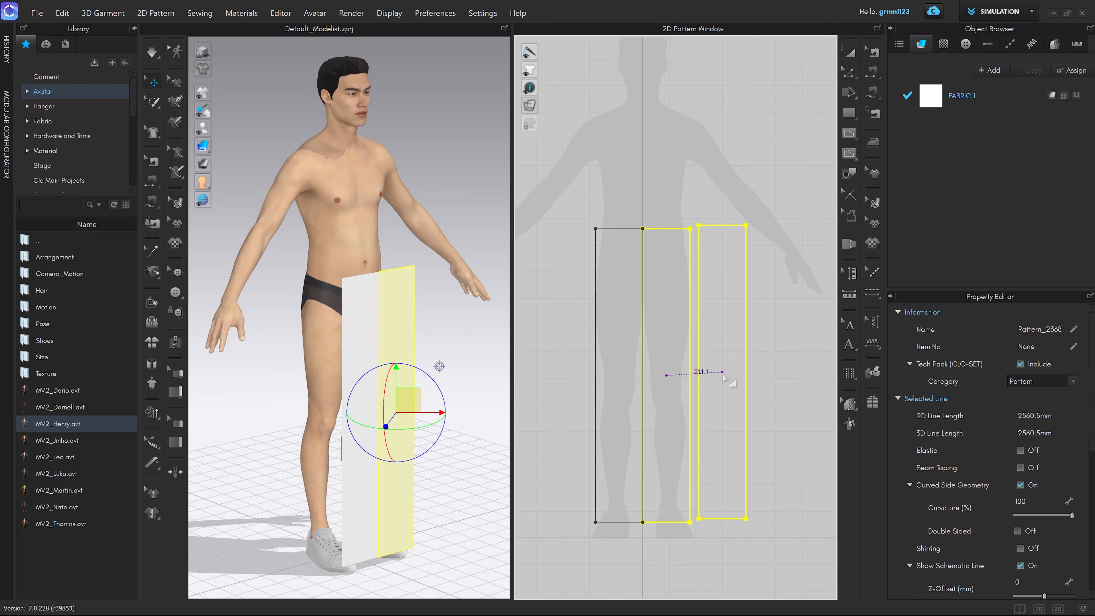
{"action": "left_click", "coordinate": [702, 390]}
Step: Paste a copy of the rectangle over the avatar's right leg beside its outer edge, level with the original, and deselect it
{"action": "left_click", "coordinate": [619, 365]}
{"action": "middle_click_drag", "start_coordinate": [636, 367], "coordinate": [684, 352]}
{"action": "key", "text": "ctrl+v"}
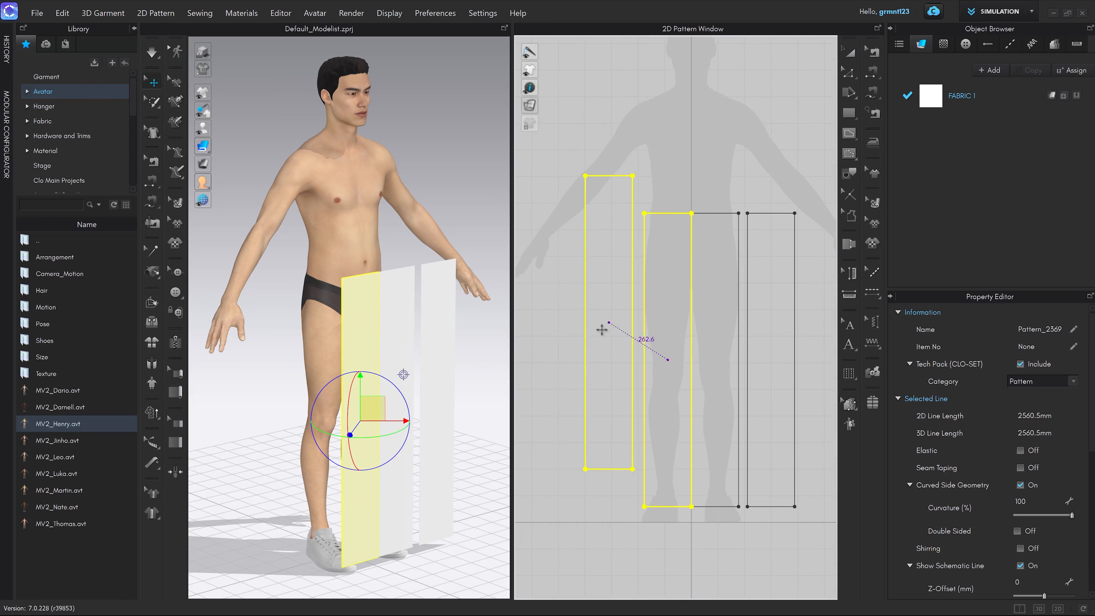
{"action": "left_click", "coordinate": [608, 363]}
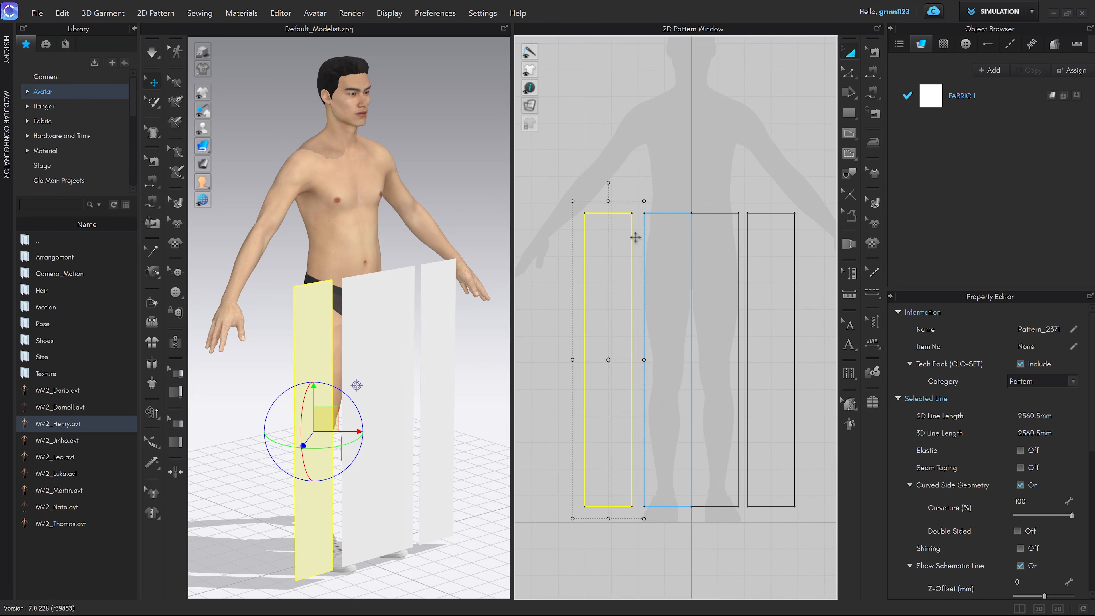
{"action": "left_click", "coordinate": [721, 189]}
Step: Switch the 3D window to the top view, move the two outer rectangles behind the avatar and deselect them
{"action": "right_click_drag", "start_coordinate": [503, 367], "coordinate": [475, 375]}
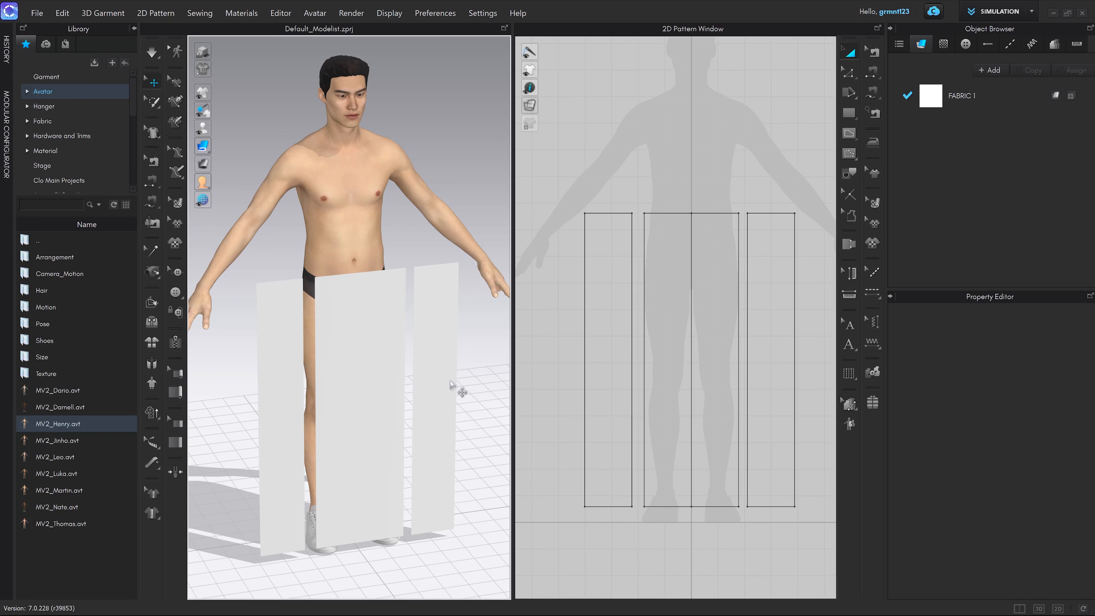
{"action": "key", "text": "5"}
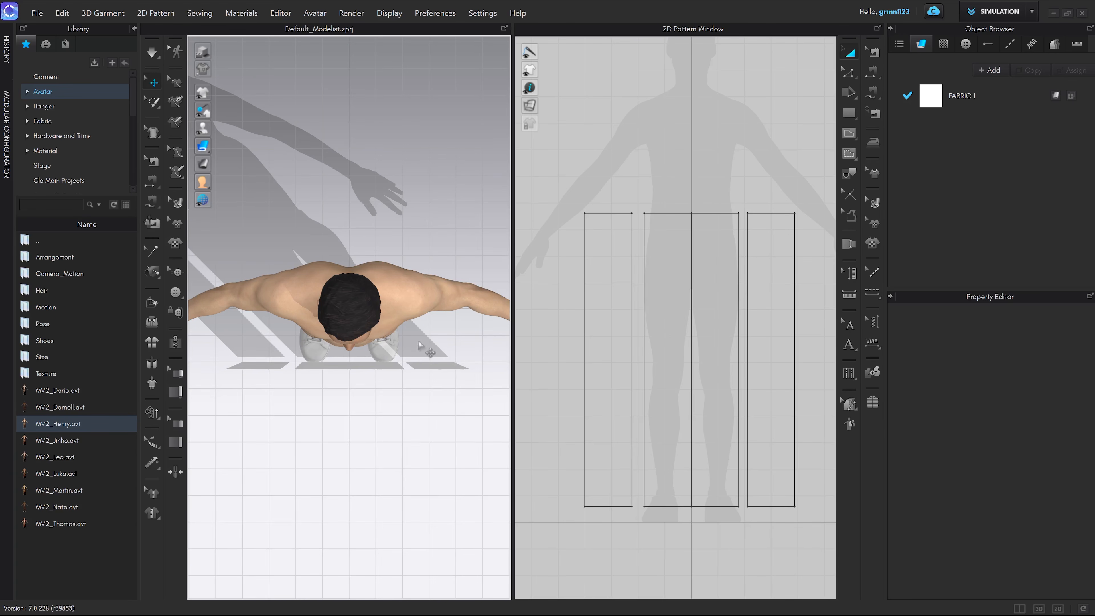
{"action": "left_click_drag", "start_coordinate": [437, 369], "coordinate": [383, 259]}
{"action": "left_click_drag", "start_coordinate": [276, 367], "coordinate": [332, 258]}
{"action": "left_click", "coordinate": [439, 403]}
Step: Move the two front rectangles slightly apart in the 3D window, leaving a narrow gap between them
{"action": "key", "text": "2"}
{"action": "right_click_drag", "start_coordinate": [215, 339], "coordinate": [199, 318]}
{"action": "middle_click_drag", "start_coordinate": [380, 353], "coordinate": [386, 271]}
{"action": "left_click_drag", "start_coordinate": [329, 289], "coordinate": [395, 290]}
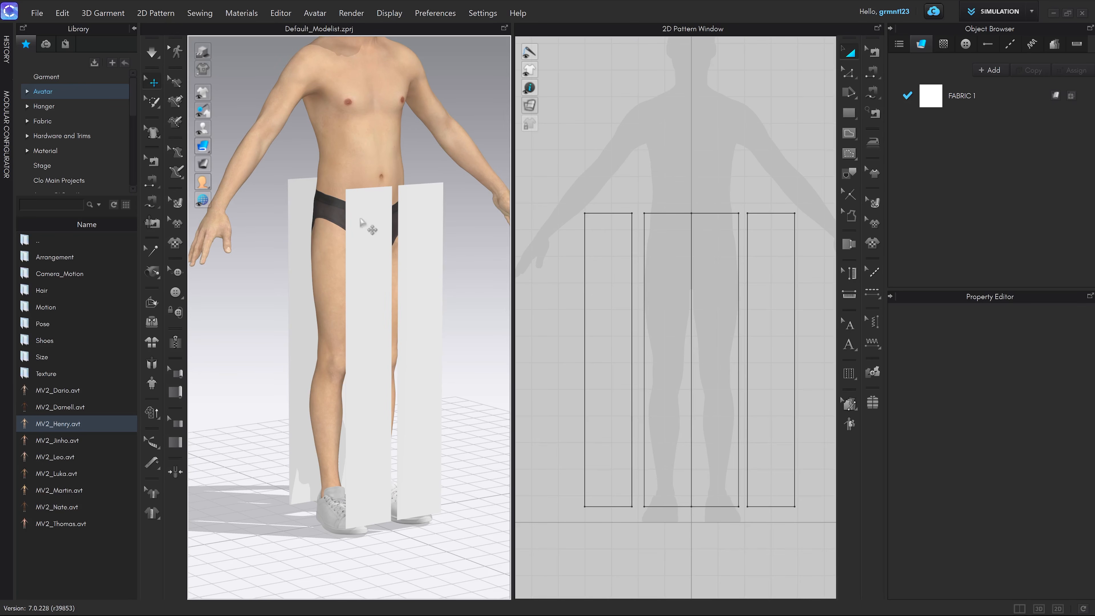
Step: Start the simulation, pull at the fallen fabric pieces around the avatar's feet, and stop the simulation
{"action": "left_click", "coordinate": [153, 55]}
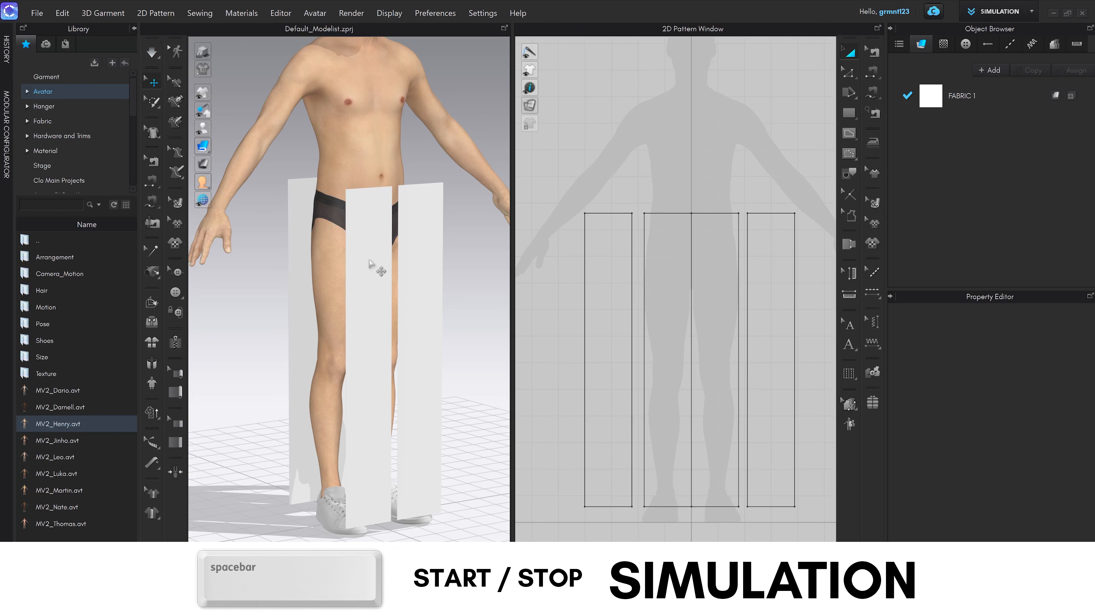
{"action": "key", "text": "space"}
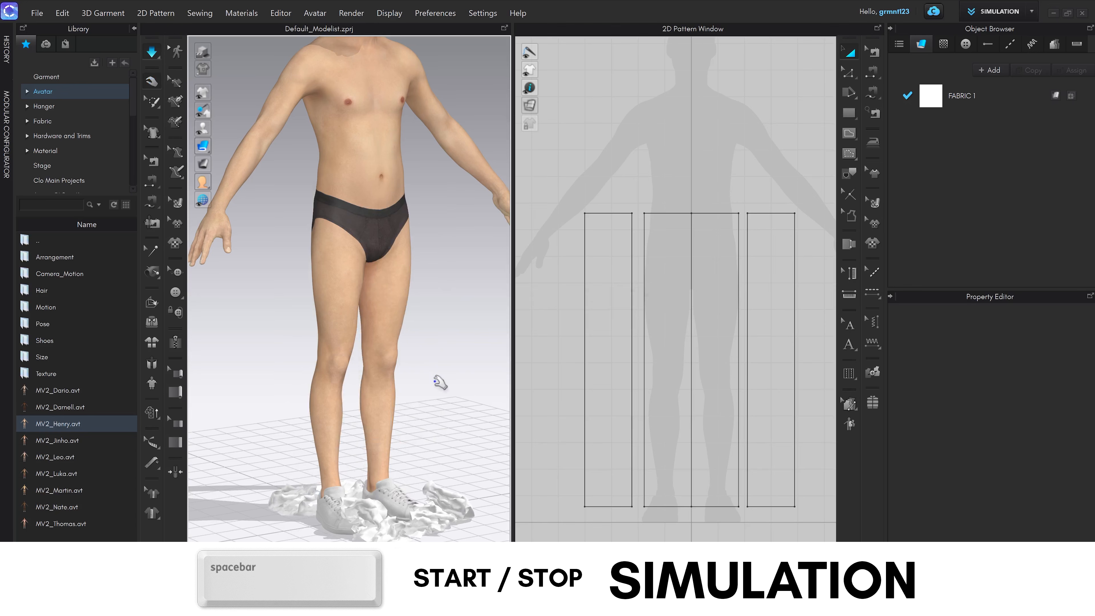
{"action": "right_click_drag", "start_coordinate": [439, 380], "coordinate": [434, 432]}
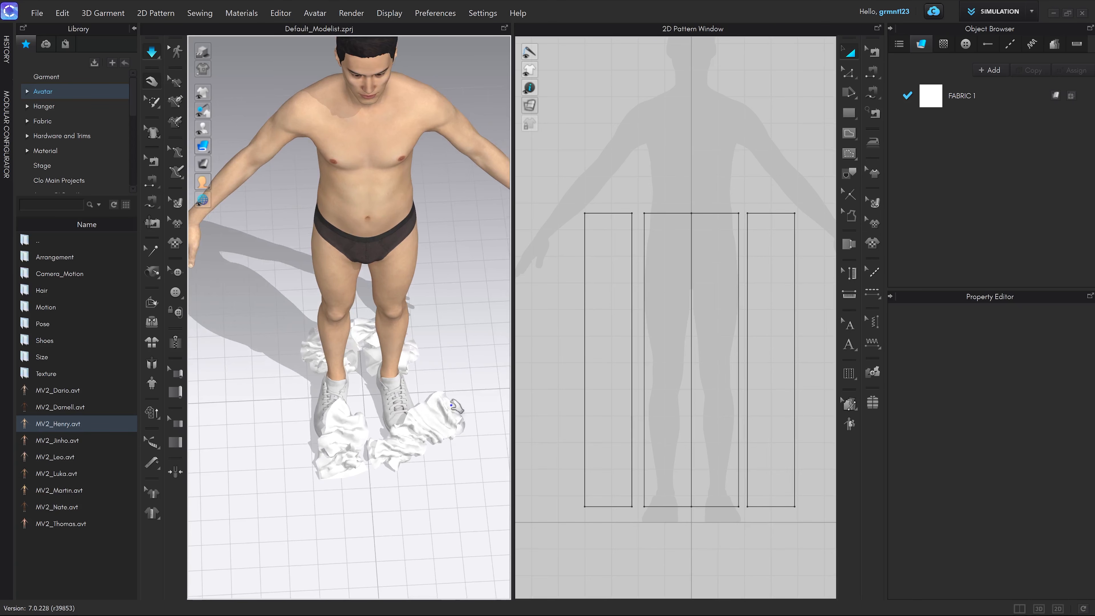
{"action": "left_click_drag", "start_coordinate": [451, 403], "coordinate": [458, 392]}
{"action": "left_click_drag", "start_coordinate": [457, 392], "coordinate": [462, 388]}
{"action": "left_click_drag", "start_coordinate": [330, 417], "coordinate": [273, 382]}
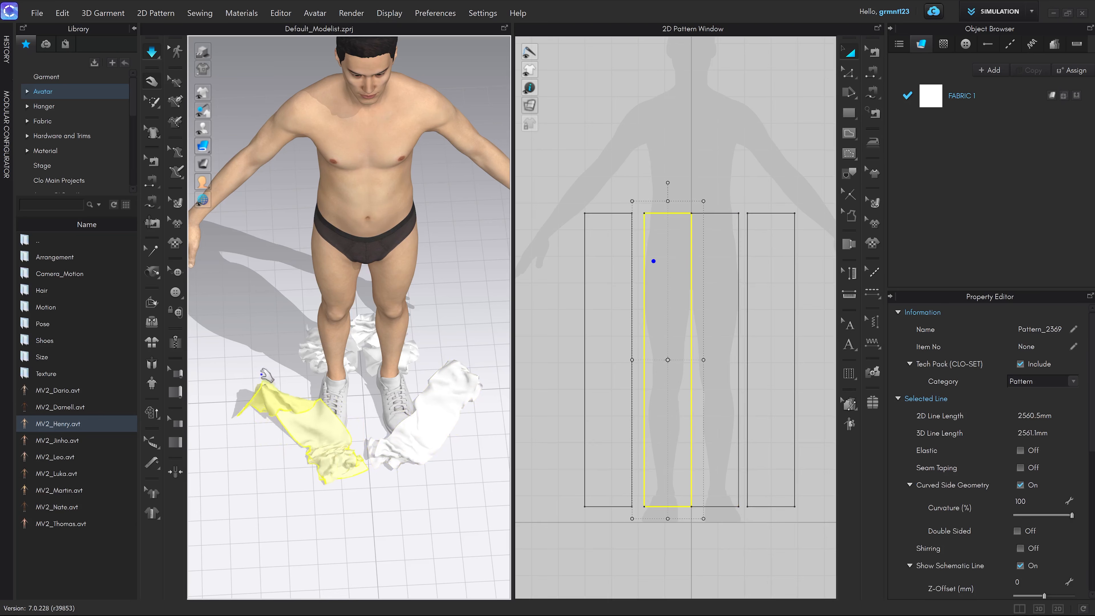
{"action": "key", "text": "space"}
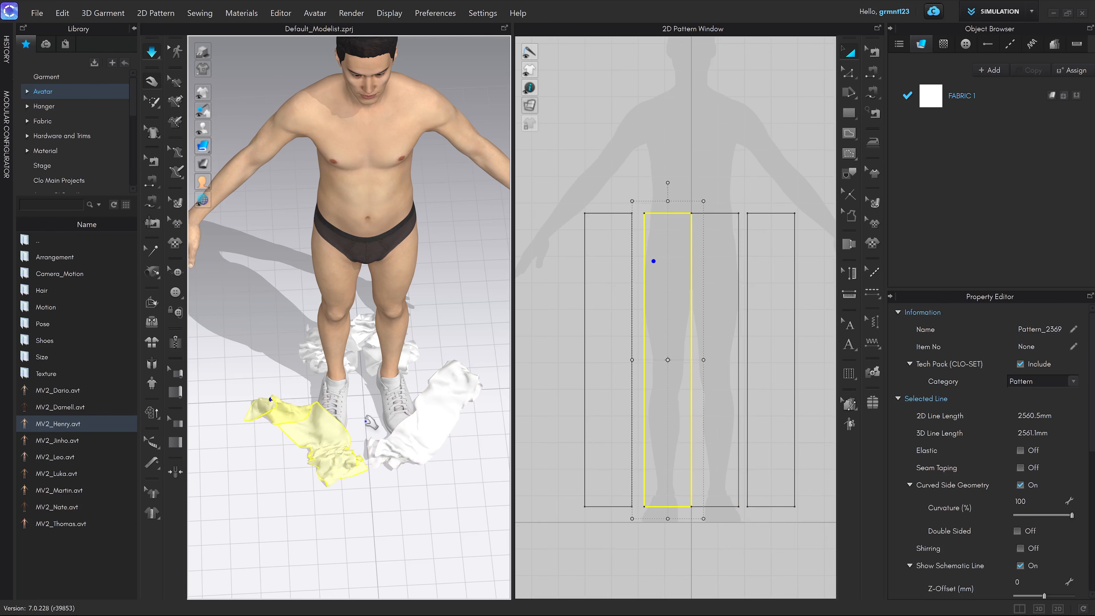
Step: Undo the fabric pulls and the simulation
{"action": "right_click_drag", "start_coordinate": [452, 444], "coordinate": [437, 415]}
{"action": "key", "text": "ctrl+z"}
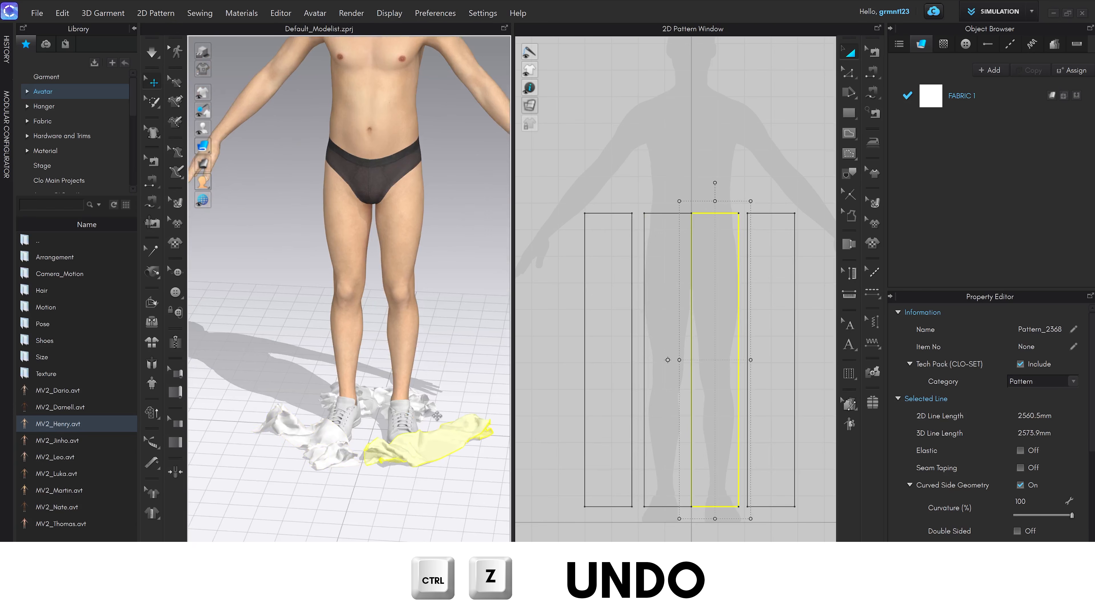
{"action": "key", "text": "ctrl+z"}
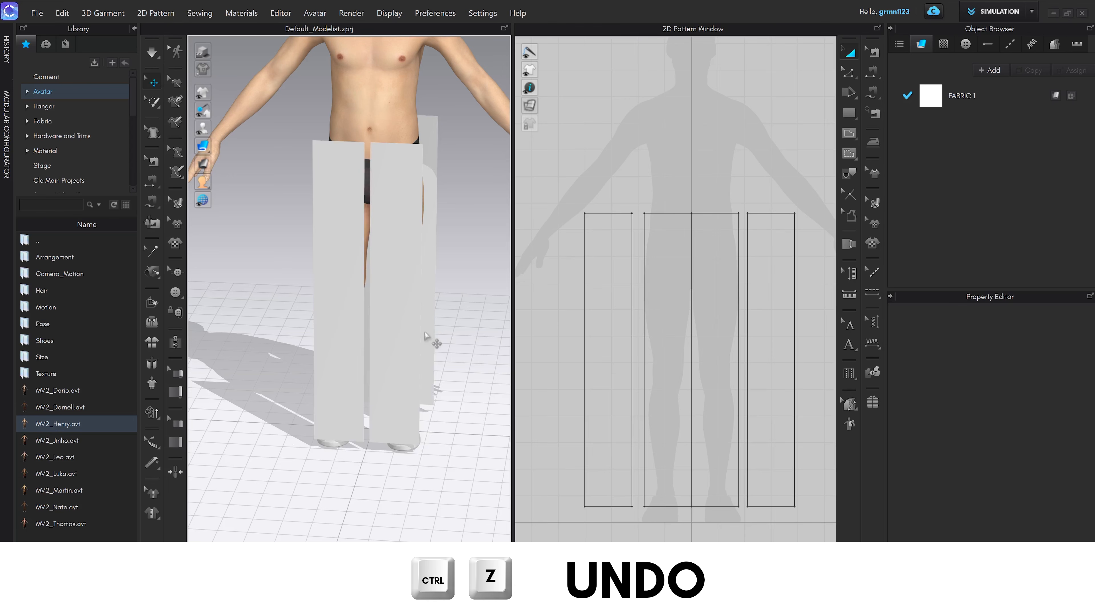
Step: With Segment Sewing, sew the outer edges of the front and back rectangles together on the avatar's left side
{"action": "right_click_drag", "start_coordinate": [437, 343], "coordinate": [422, 368]}
{"action": "scroll", "coordinate": [423, 367], "scroll_direction": "up", "scroll_amount": 3}
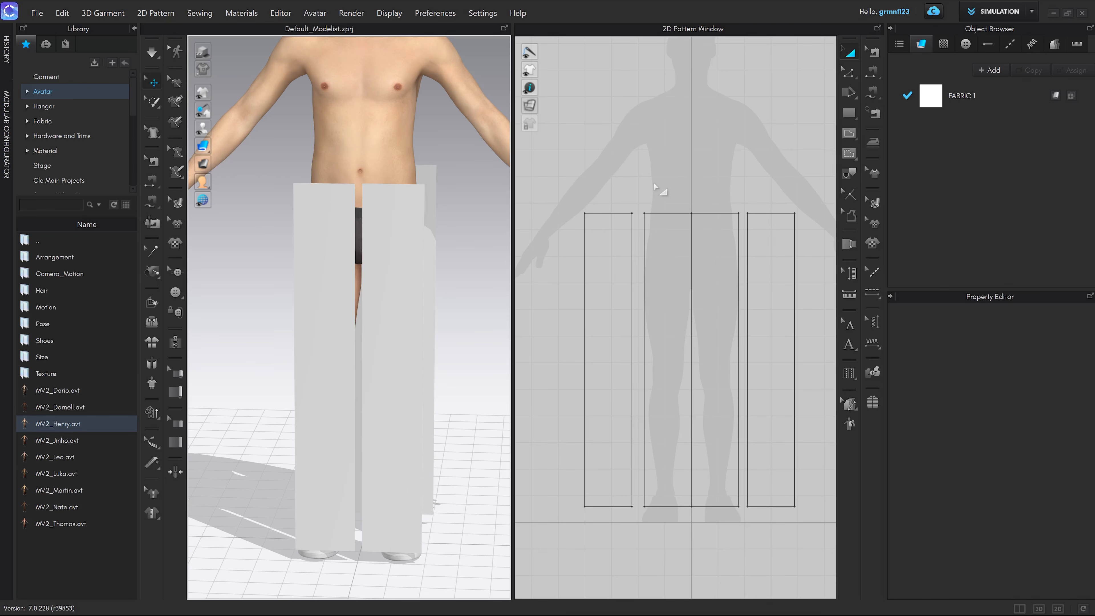
{"action": "left_click", "coordinate": [637, 164]}
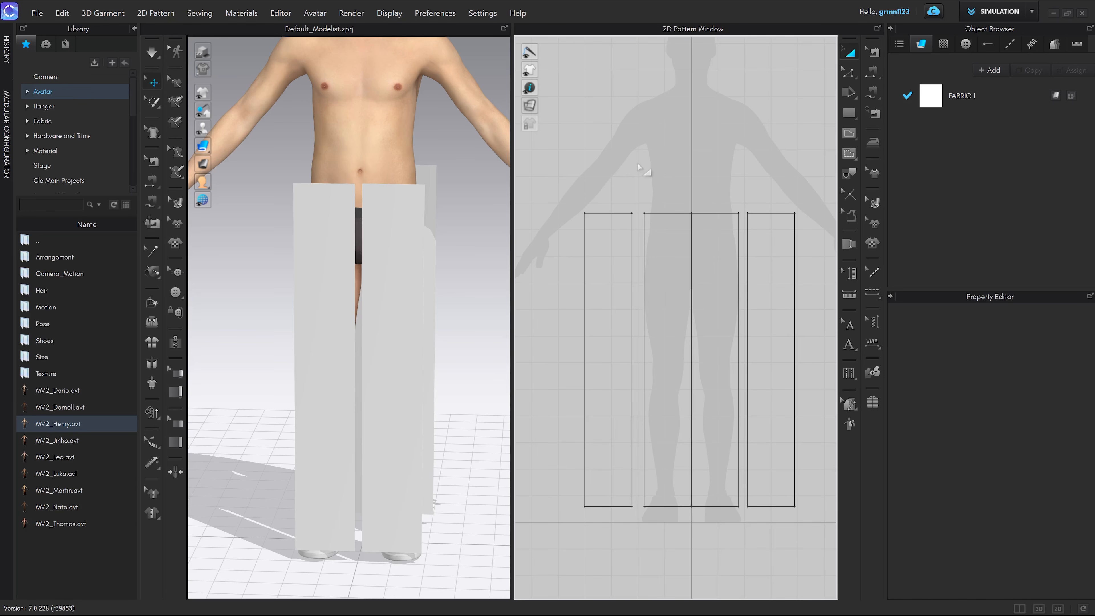
{"action": "left_click", "coordinate": [873, 74]}
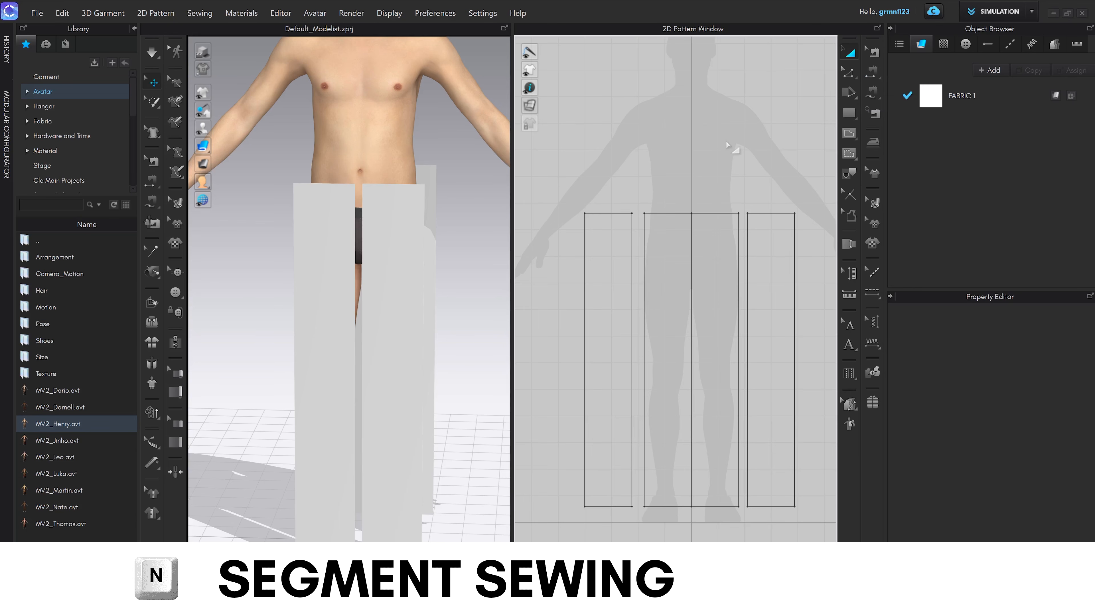
{"action": "right_click_drag", "start_coordinate": [474, 264], "coordinate": [381, 263]}
{"action": "scroll", "coordinate": [381, 263], "scroll_direction": "down", "scroll_amount": 2}
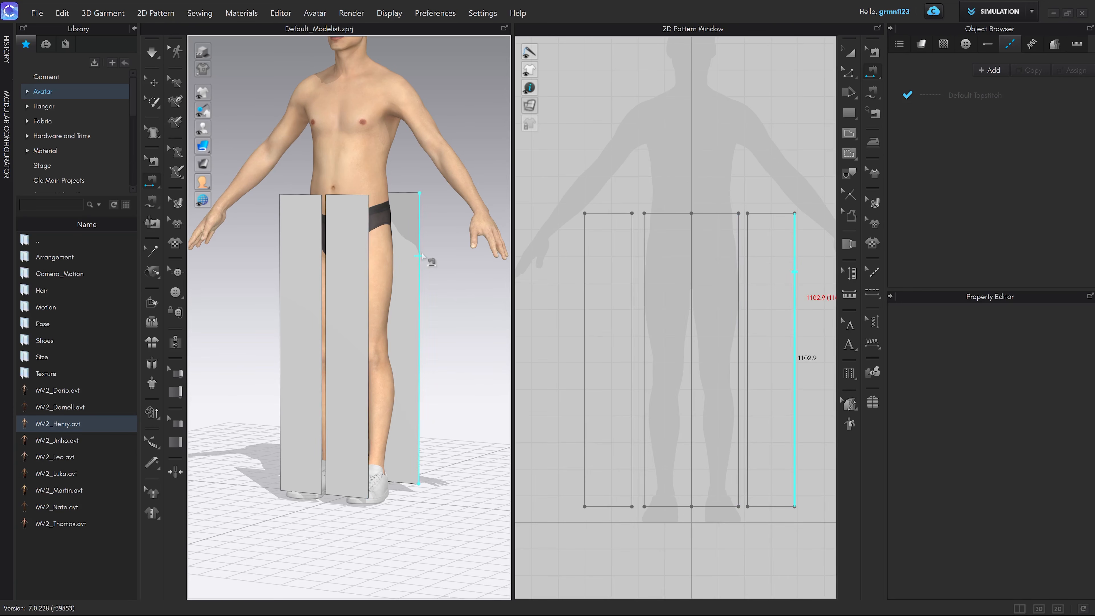
{"action": "left_click", "coordinate": [369, 265]}
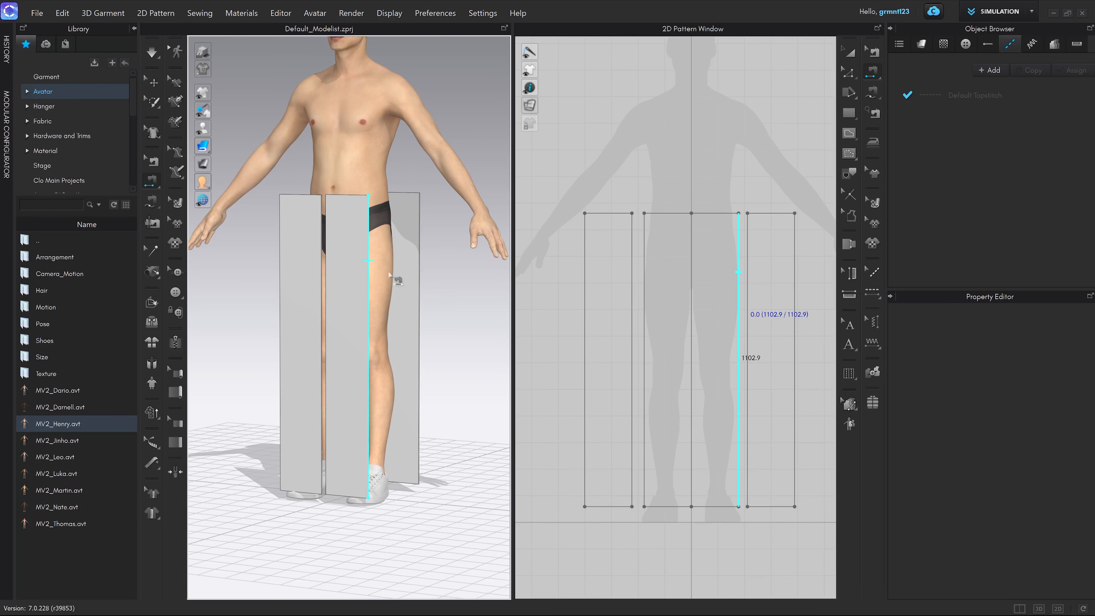
{"action": "left_click", "coordinate": [419, 258]}
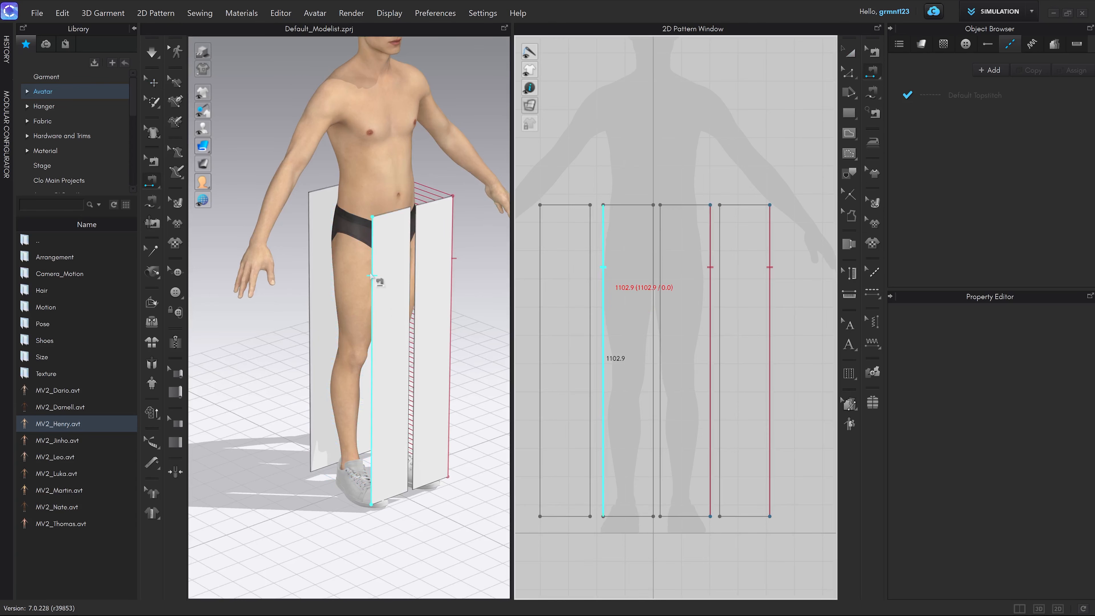
Step: Sew the outer edges of the front and back rectangles together on the avatar's right side
{"action": "left_click", "coordinate": [367, 283]}
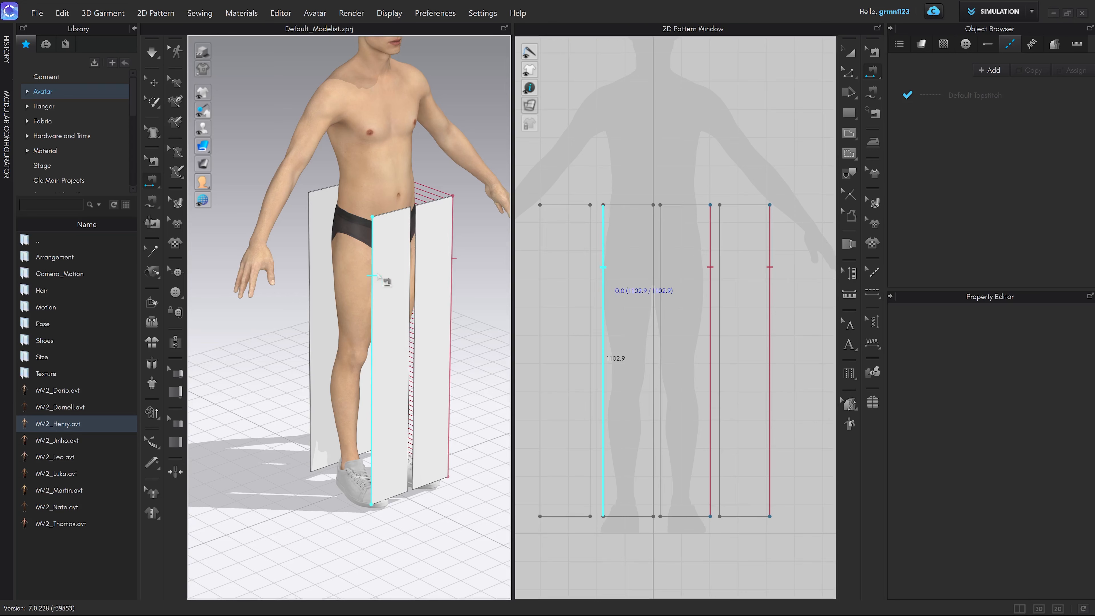
{"action": "left_click", "coordinate": [307, 246]}
{"action": "key", "text": "2"}
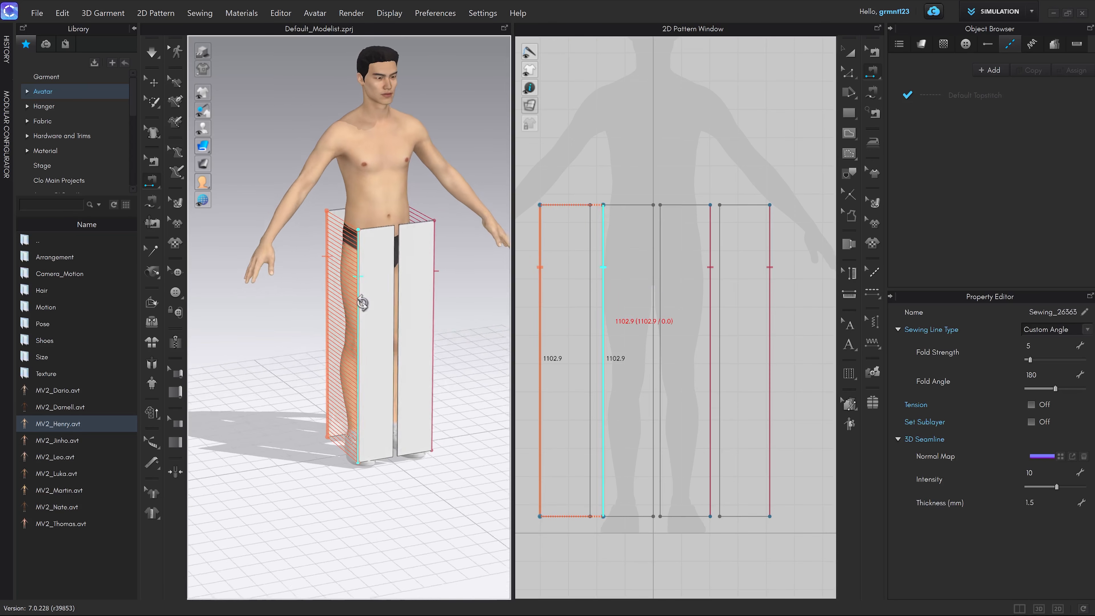
Step: Simulate the rectangles with their side seams sewn, stop the simulation and reactivate Segment Sewing
{"action": "scroll", "coordinate": [388, 284], "scroll_direction": "up", "scroll_amount": 3}
{"action": "scroll", "coordinate": [393, 283], "scroll_direction": "down", "scroll_amount": 3}
{"action": "key", "text": "space"}
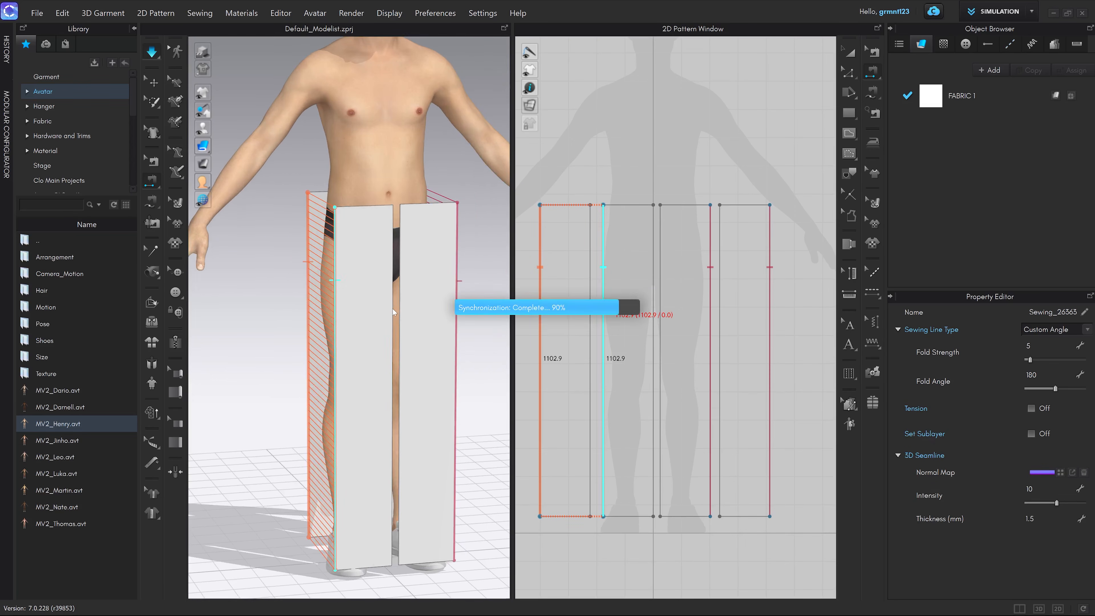
{"action": "key", "text": "space"}
{"action": "key", "text": "n"}
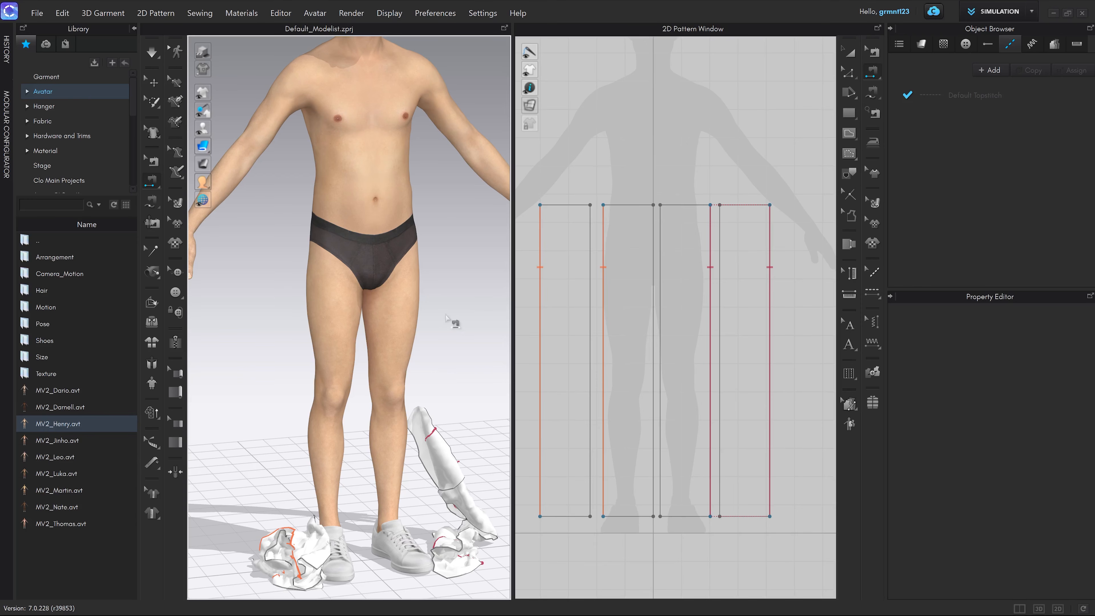
Step: Undo the simulation of the side-sewn rectangles
{"action": "key", "text": "ctrl+z"}
{"action": "key", "text": "ctrl+z"}
{"action": "key", "text": "ctrl+z"}
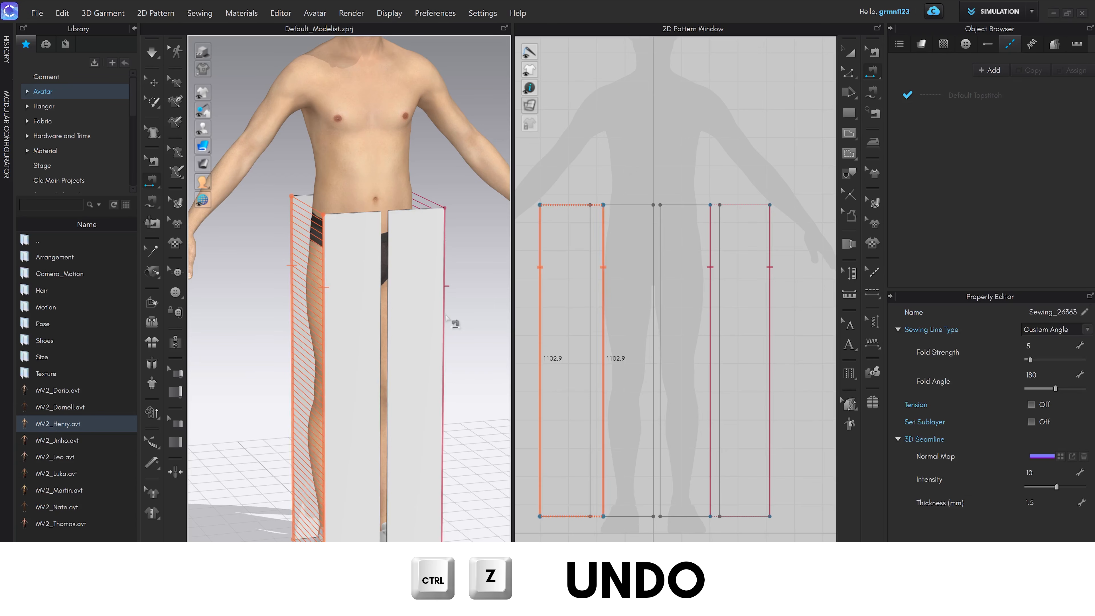
Step: Sew the inner edges of the two front rectangles together along the full center front
{"action": "scroll", "coordinate": [452, 318], "scroll_direction": "up", "scroll_amount": 2}
{"action": "right_click_drag", "start_coordinate": [452, 318], "coordinate": [414, 334]}
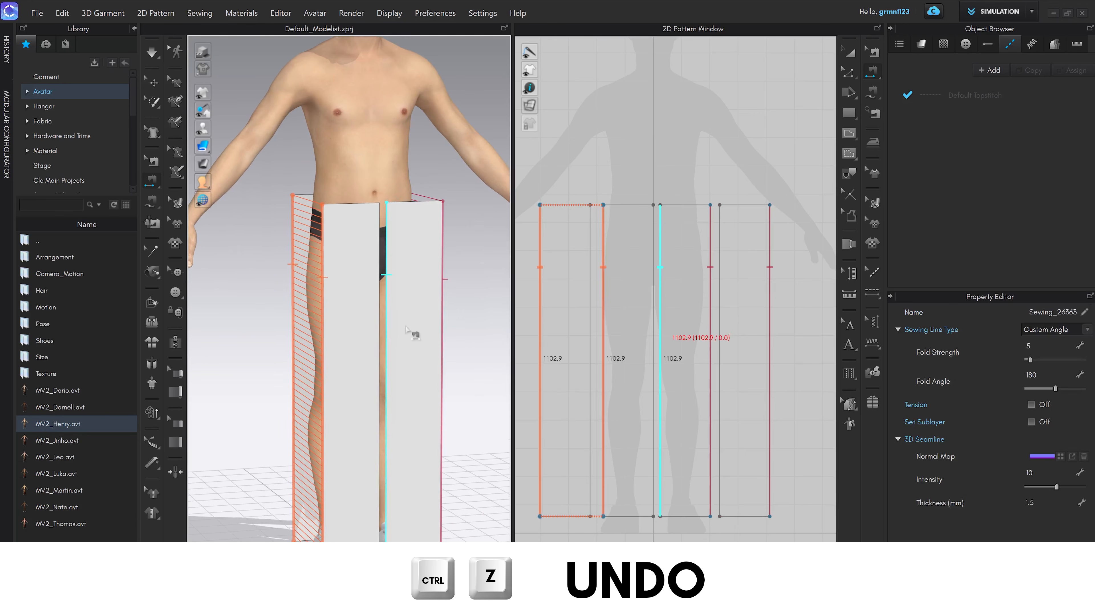
{"action": "left_click", "coordinate": [386, 276]}
{"action": "left_click", "coordinate": [389, 282]}
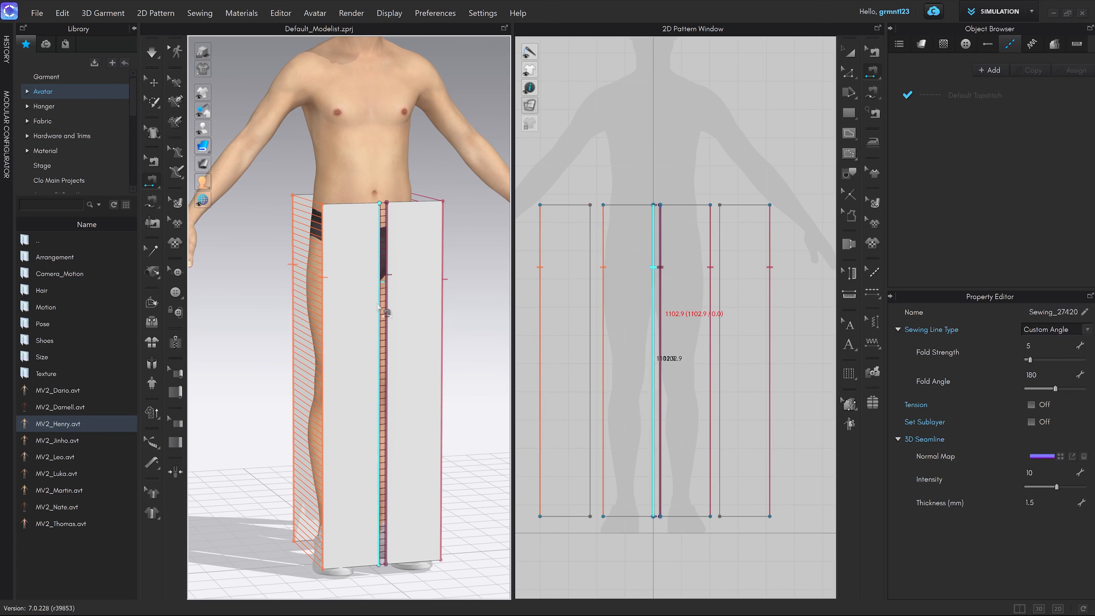
Step: Sew the inner edges of the two back rectangles together along the full center back
{"action": "key", "text": "8"}
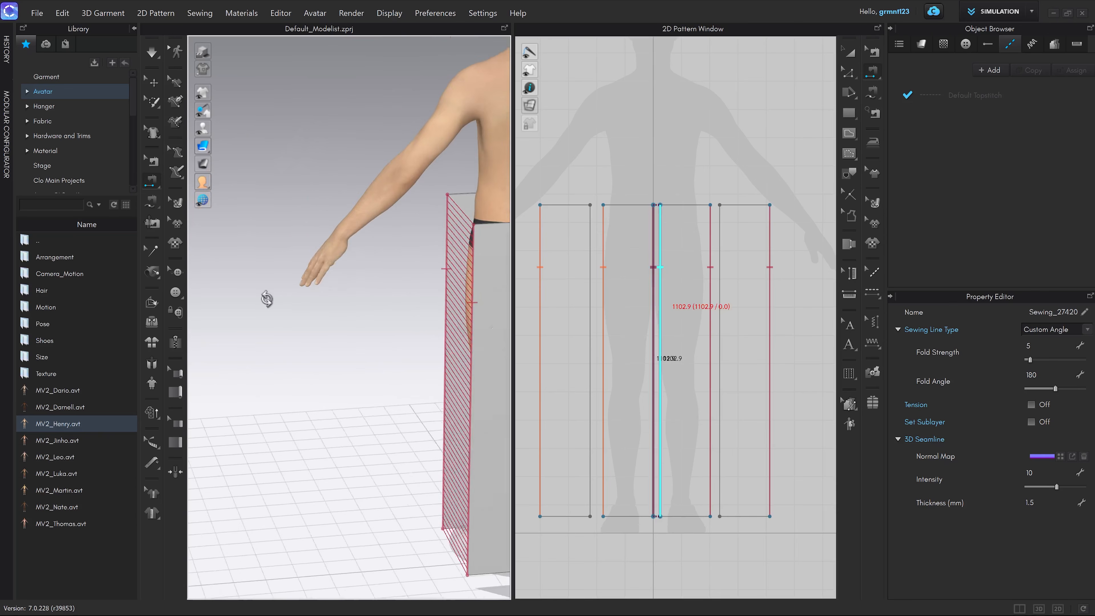
{"action": "left_click", "coordinate": [408, 288]}
{"action": "left_click", "coordinate": [411, 295]}
Step: Simulate the four sewn rectangles as a tube around the legs, inspect the drape and stop the simulation
{"action": "key", "text": "2"}
{"action": "key", "text": "space"}
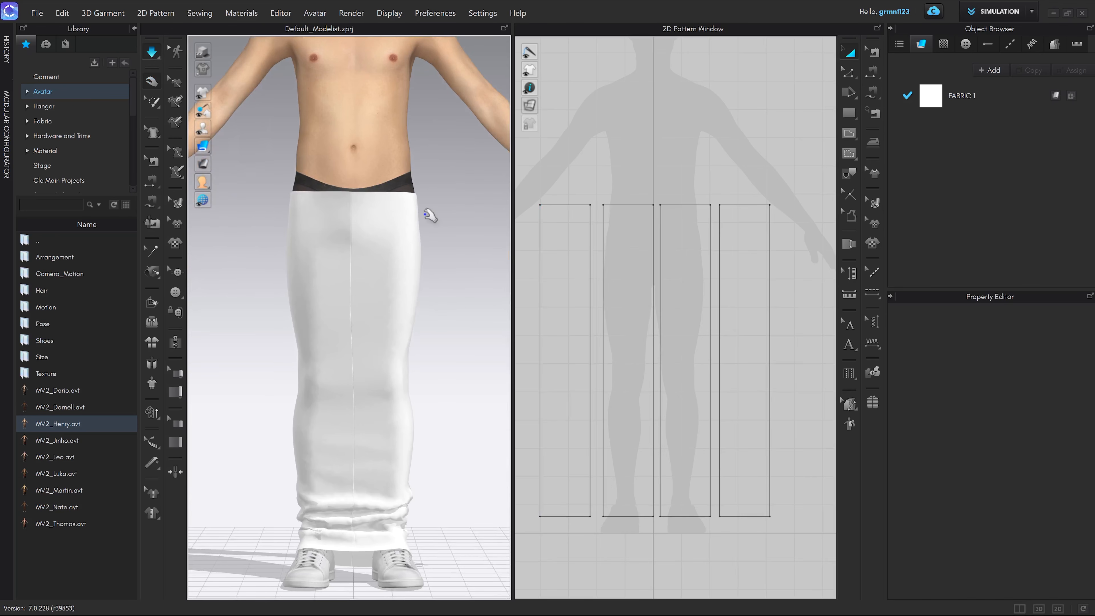
{"action": "left_click", "coordinate": [424, 206]}
{"action": "left_click", "coordinate": [440, 161]}
{"action": "right_click_drag", "start_coordinate": [464, 259], "coordinate": [443, 227]}
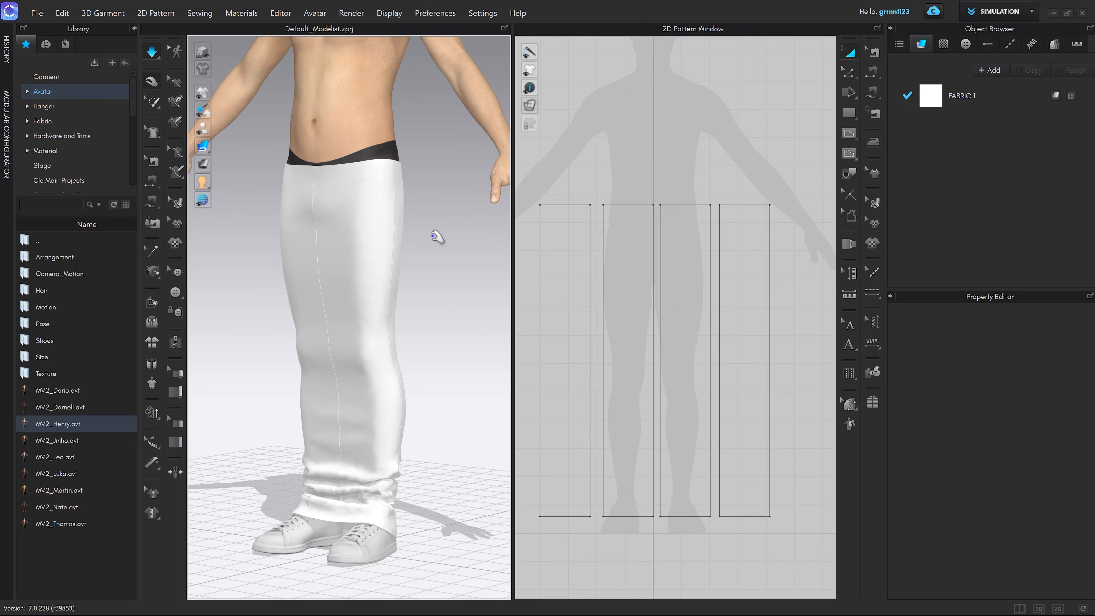
{"action": "key", "text": "space"}
{"action": "key", "text": "2"}
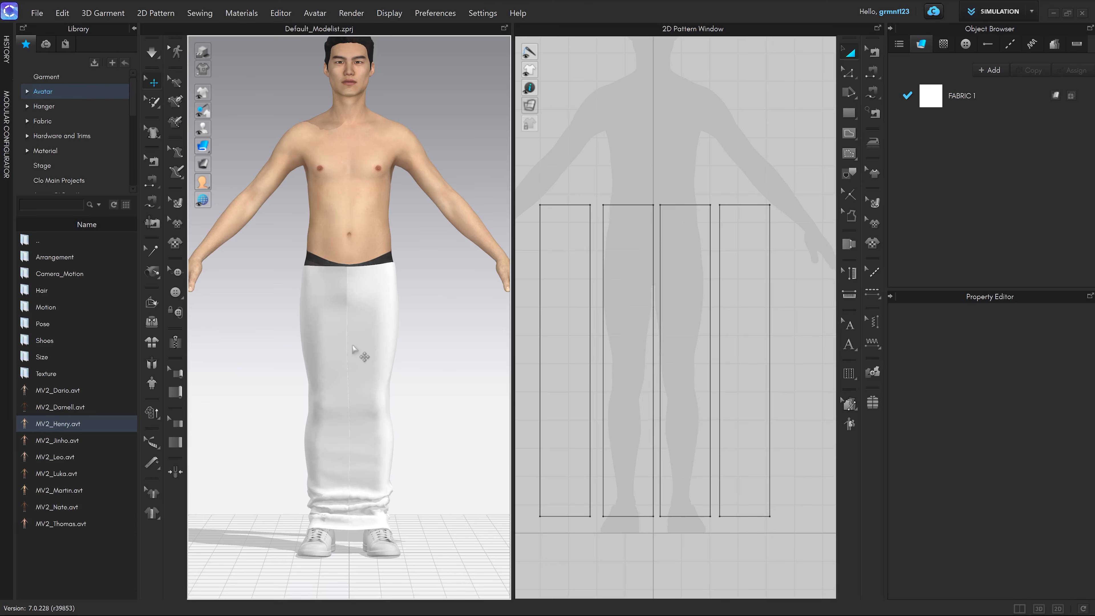
Step: With Edit Sewing, delete the center front seam joining the two front rectangles
{"action": "scroll", "coordinate": [358, 356], "scroll_direction": "up", "scroll_amount": 10}
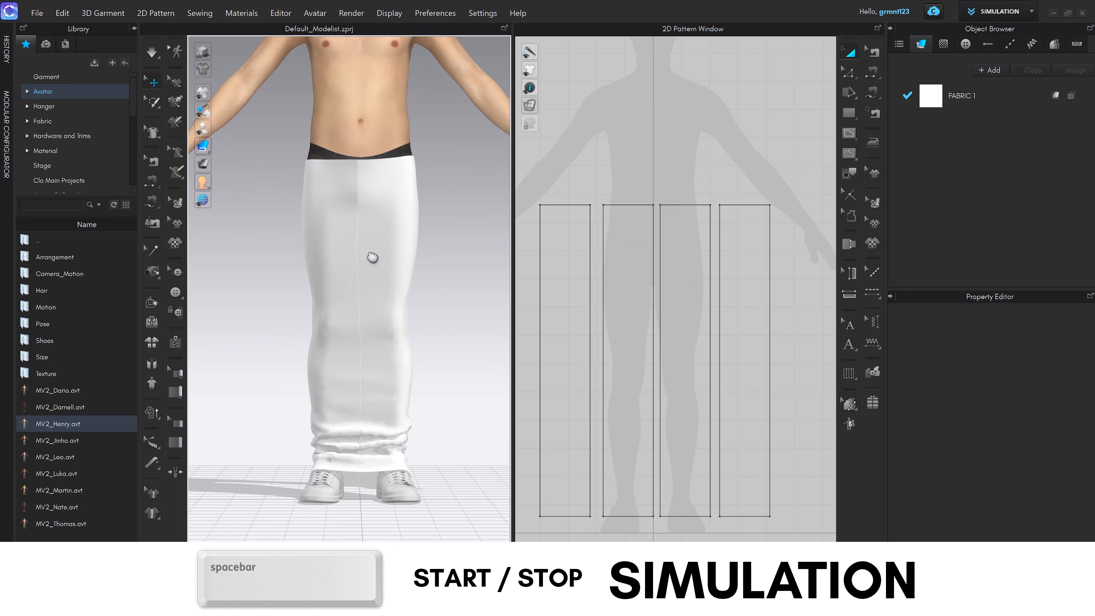
{"action": "right_click_drag", "start_coordinate": [351, 280], "coordinate": [363, 279]}
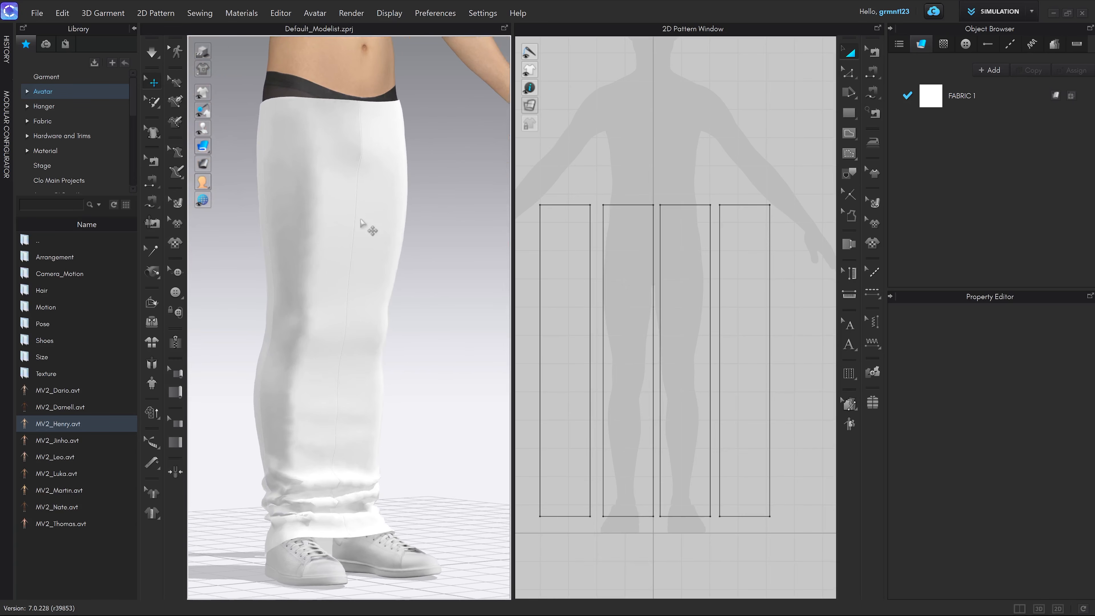
{"action": "right_click_drag", "start_coordinate": [366, 506], "coordinate": [308, 403]}
{"action": "right_click_drag", "start_coordinate": [361, 501], "coordinate": [427, 238]}
{"action": "middle_click_drag", "start_coordinate": [427, 239], "coordinate": [428, 235]}
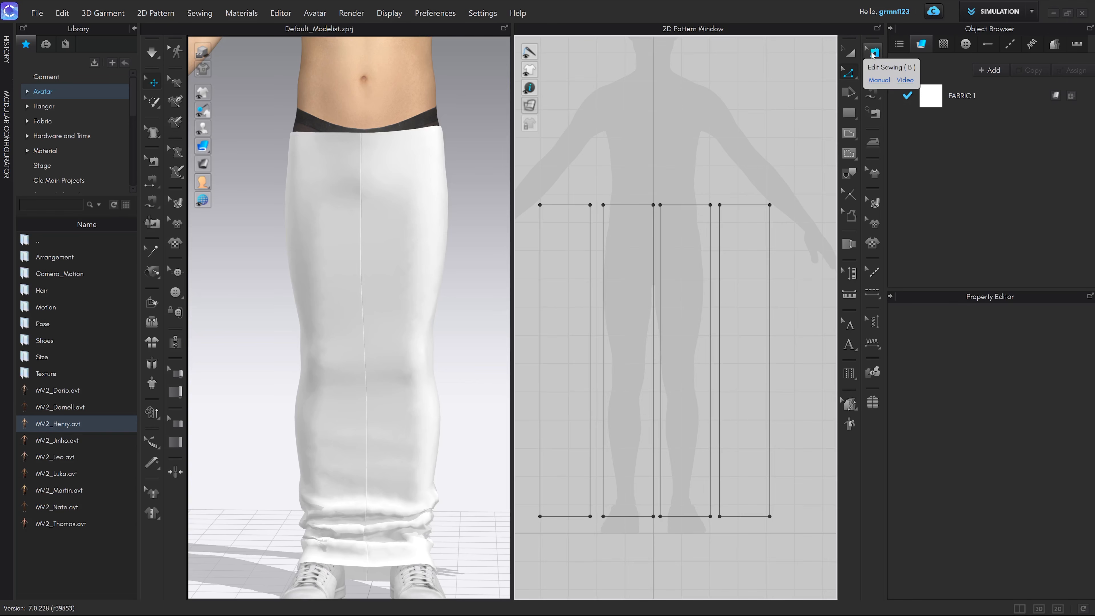
{"action": "left_click", "coordinate": [875, 51]}
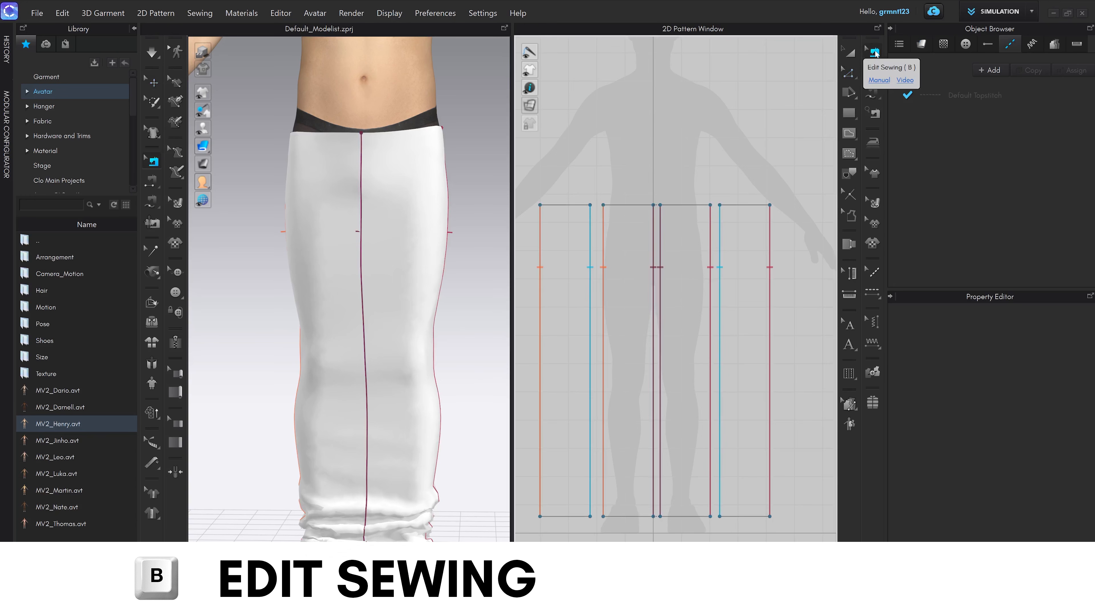
{"action": "left_click", "coordinate": [344, 262]}
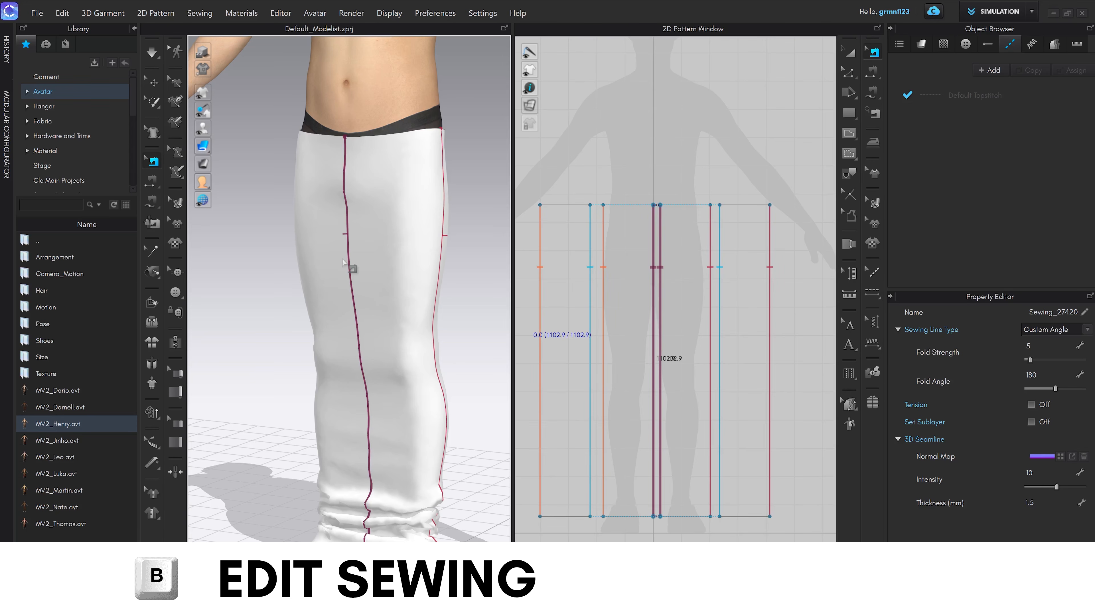
{"action": "key", "text": "BackSpace"}
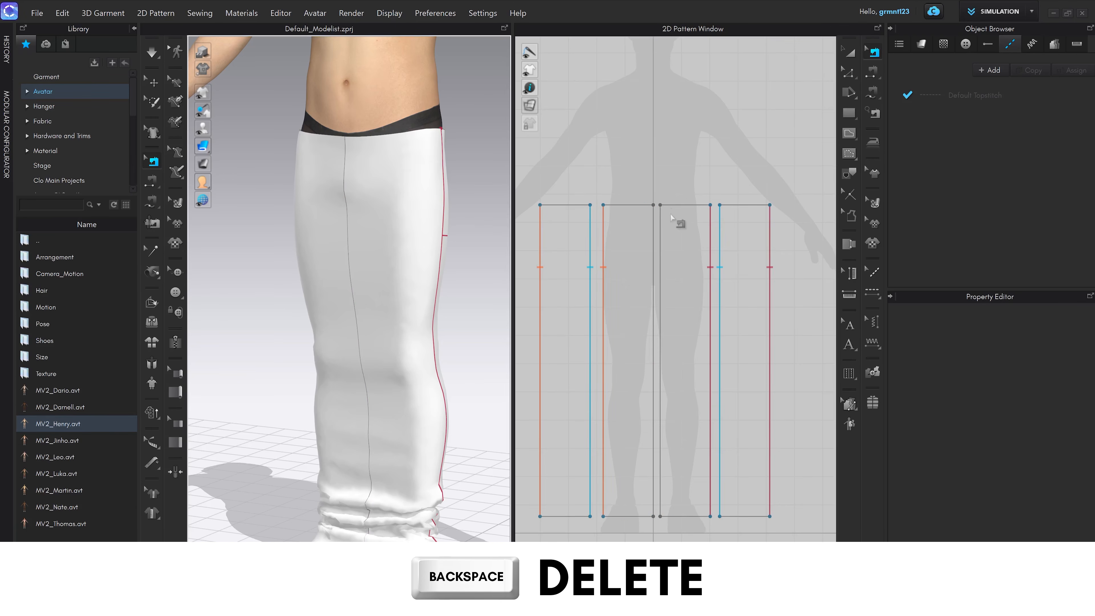
Step: With Free Sewing, sew the two front rectangles together along the center front from the waist down for about 307 mm
{"action": "key", "text": "n"}
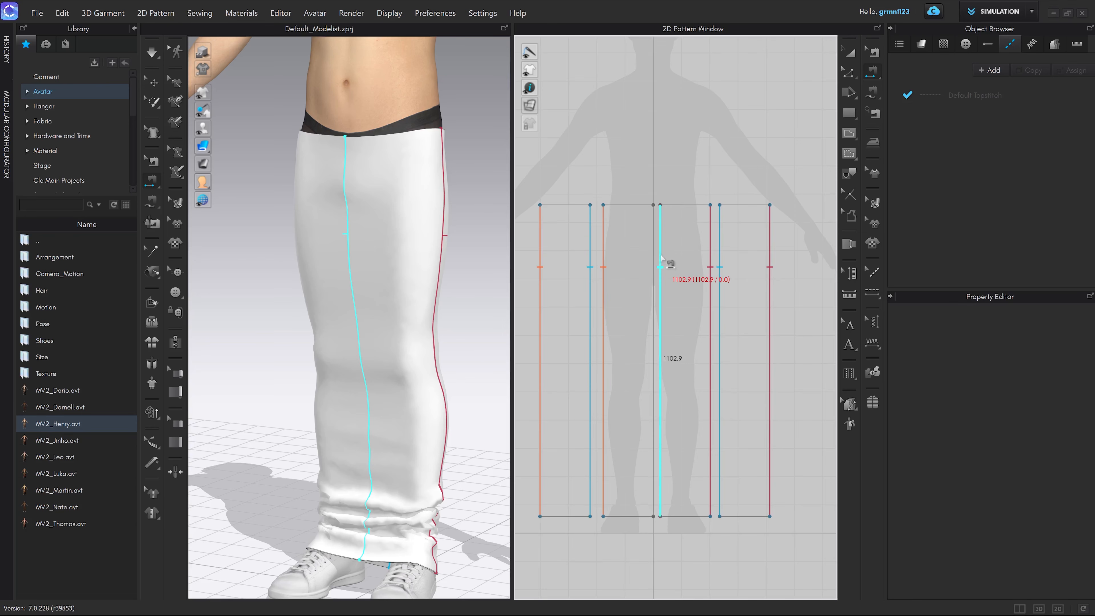
{"action": "scroll", "coordinate": [662, 258], "scroll_direction": "up", "scroll_amount": 3}
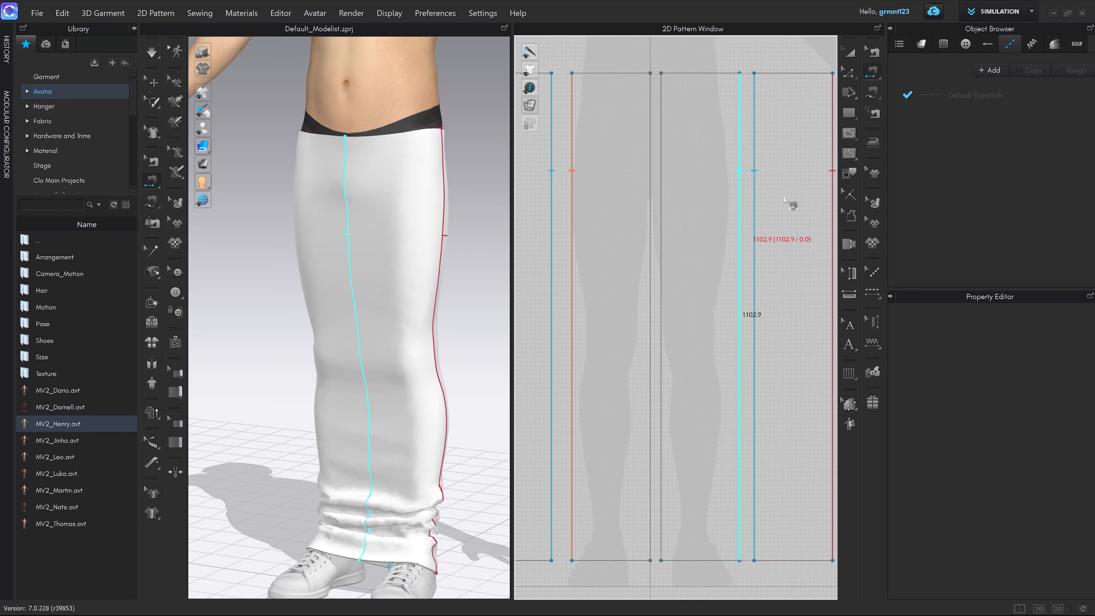
{"action": "left_click", "coordinate": [875, 96]}
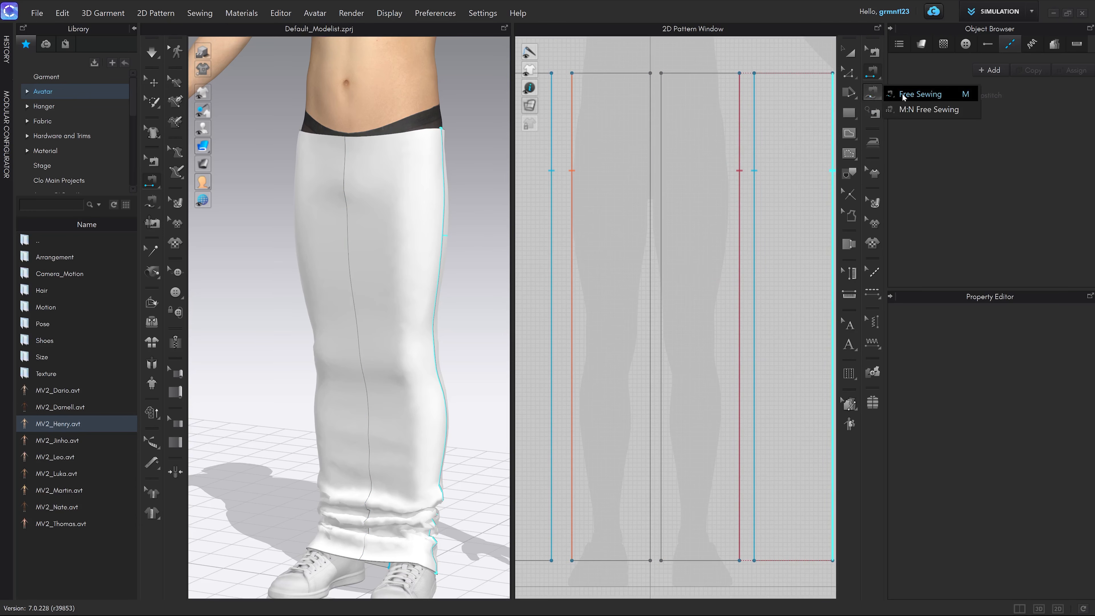
{"action": "left_click", "coordinate": [918, 94]}
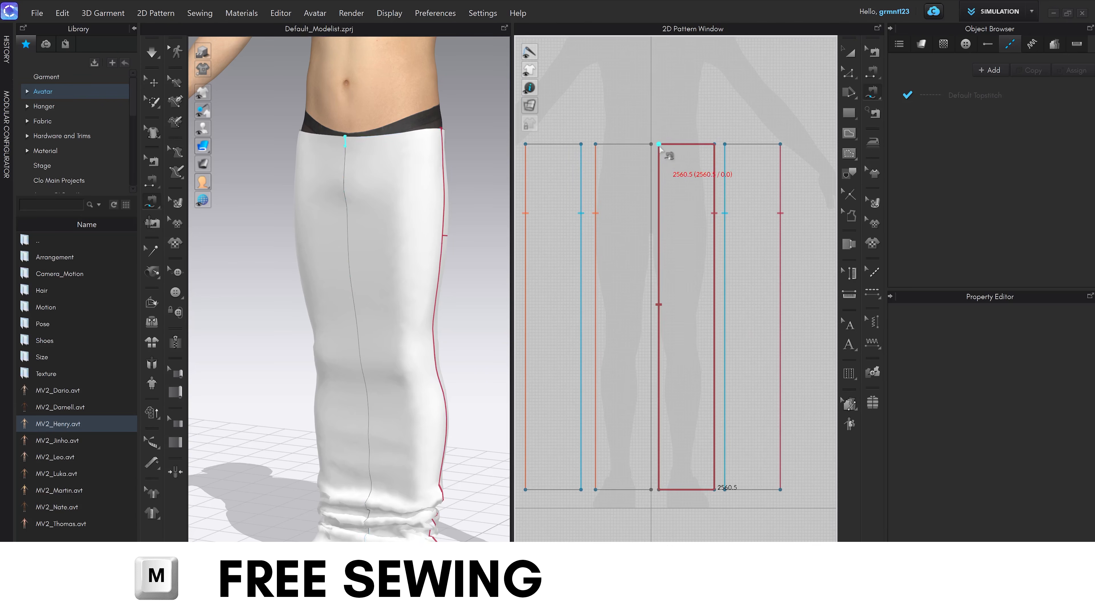
{"action": "left_click", "coordinate": [658, 322]}
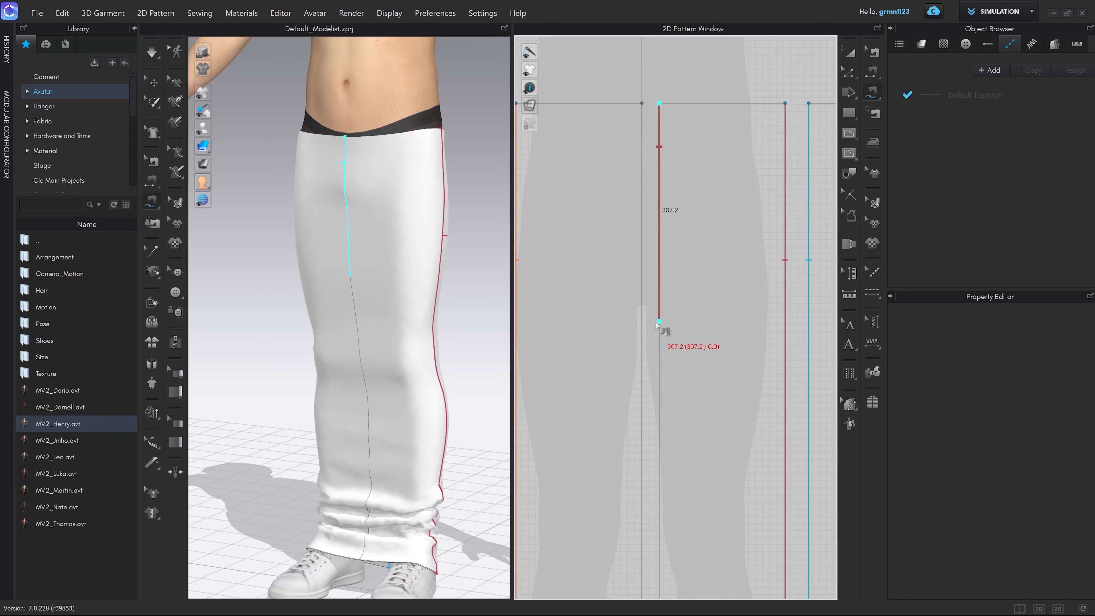
{"action": "left_click", "coordinate": [642, 104]}
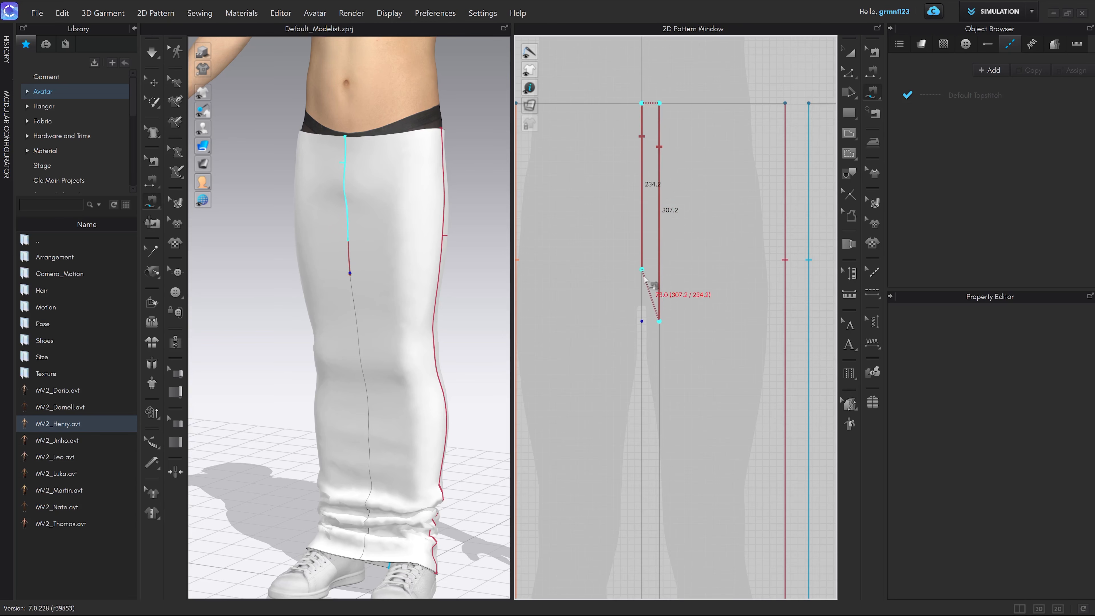
{"action": "left_click", "coordinate": [643, 322]}
{"action": "scroll", "coordinate": [649, 366], "scroll_direction": "down", "scroll_amount": 3}
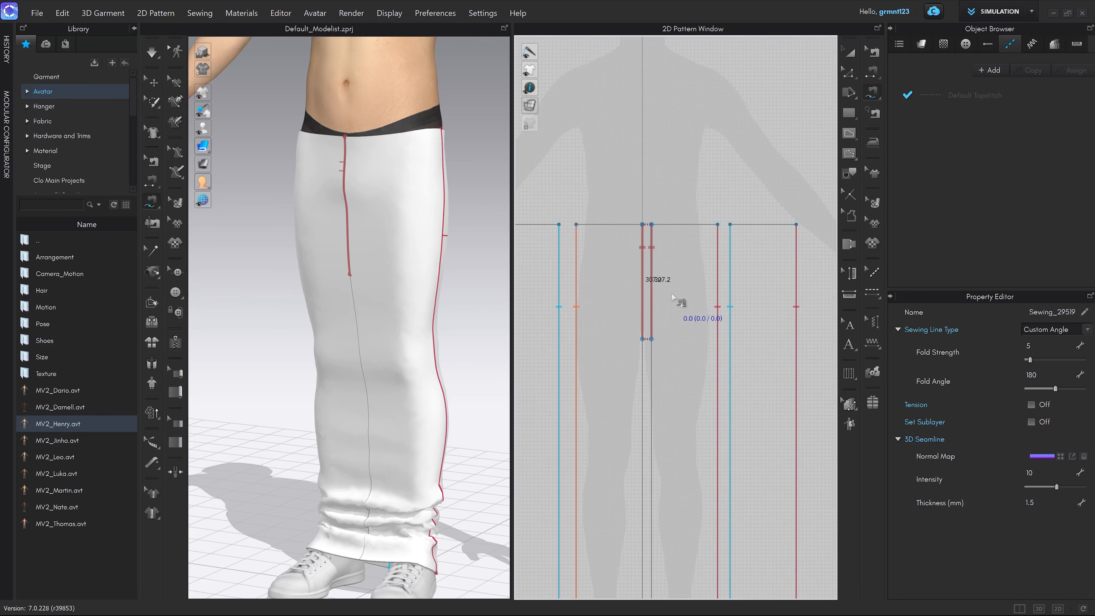
Step: Simulate the garment with the partial center front seam, check the front opening and reactivate Free Sewing
{"action": "scroll", "coordinate": [668, 295], "scroll_direction": "up", "scroll_amount": 2}
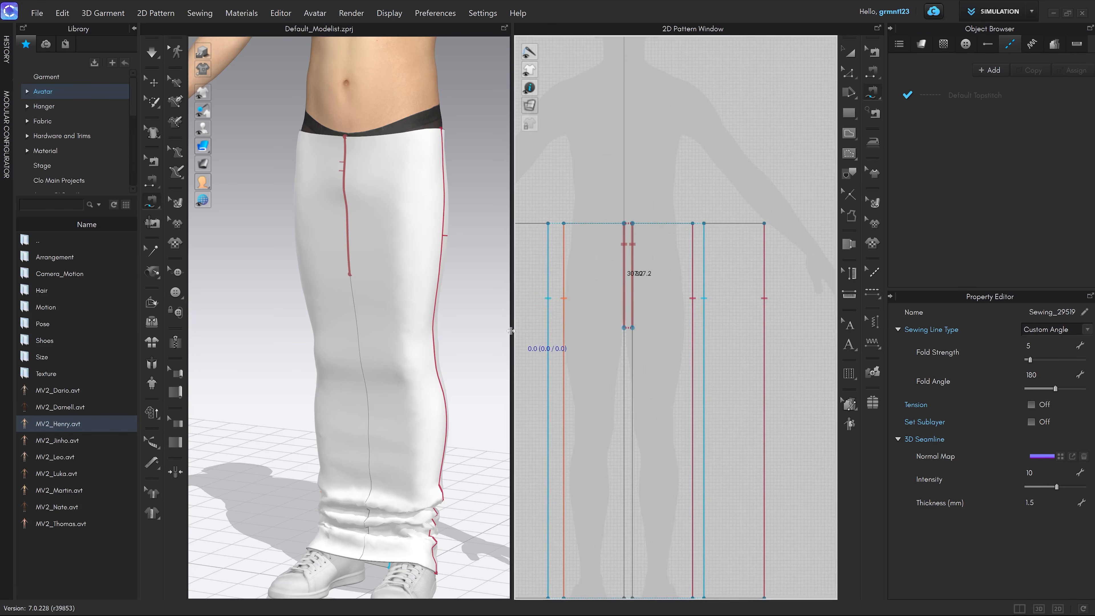
{"action": "key", "text": "space"}
{"action": "middle_click_drag", "start_coordinate": [430, 330], "coordinate": [459, 272]}
{"action": "right_click_drag", "start_coordinate": [412, 297], "coordinate": [390, 308]}
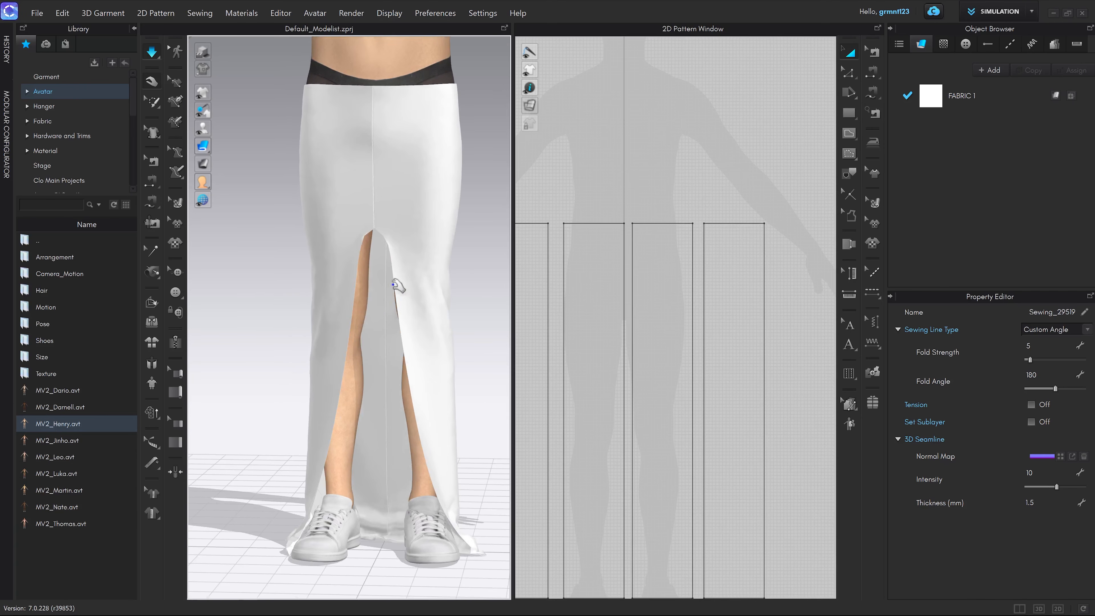
{"action": "key", "text": "m"}
Step: With Edit Sewing, shorten the center back seam on the leftmost pattern's edge to about 312 mm from the waist
{"action": "scroll", "coordinate": [646, 345], "scroll_direction": "down", "scroll_amount": 3}
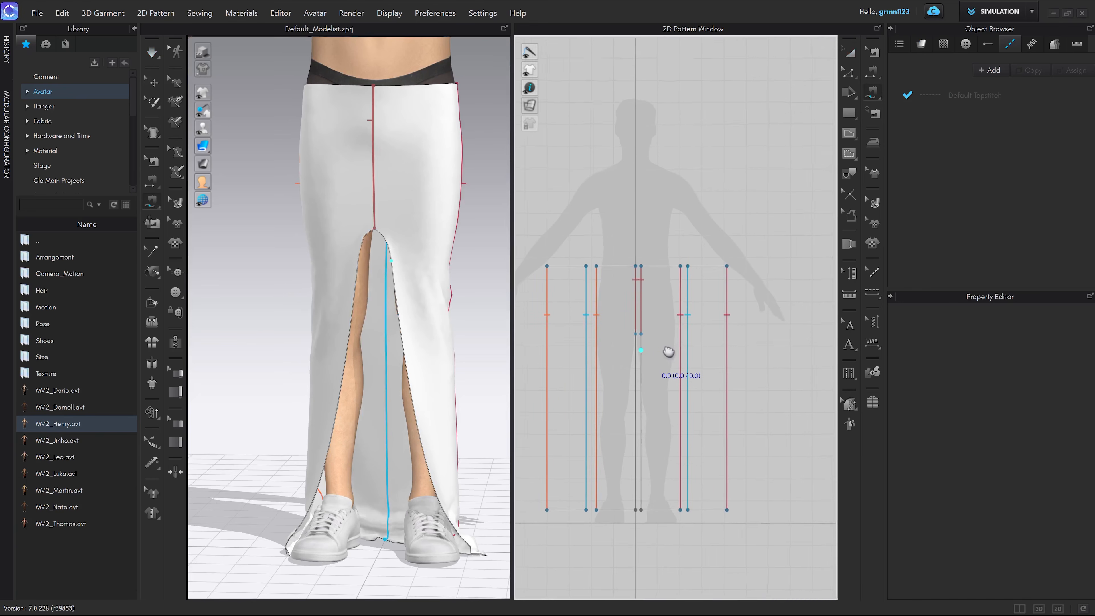
{"action": "right_click_drag", "start_coordinate": [456, 365], "coordinate": [340, 356]}
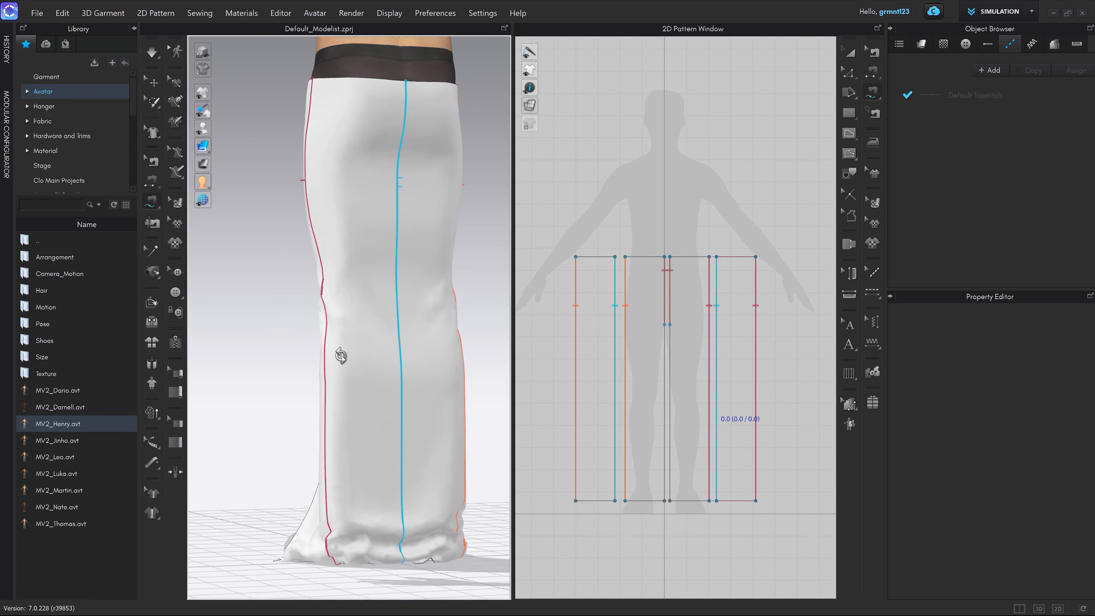
{"action": "key", "text": "b"}
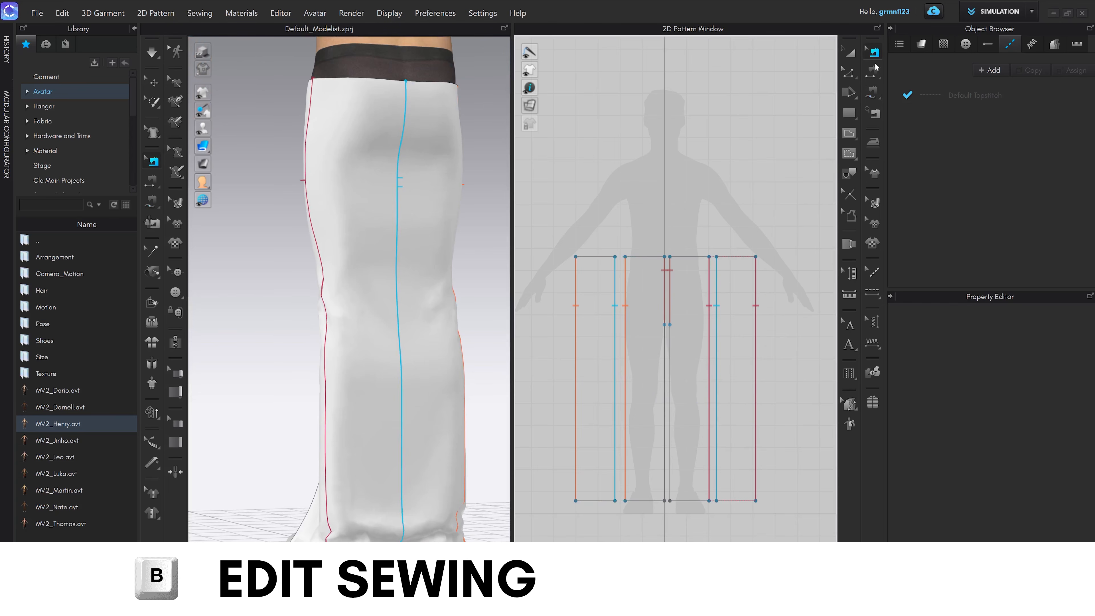
{"action": "left_click", "coordinate": [403, 385]}
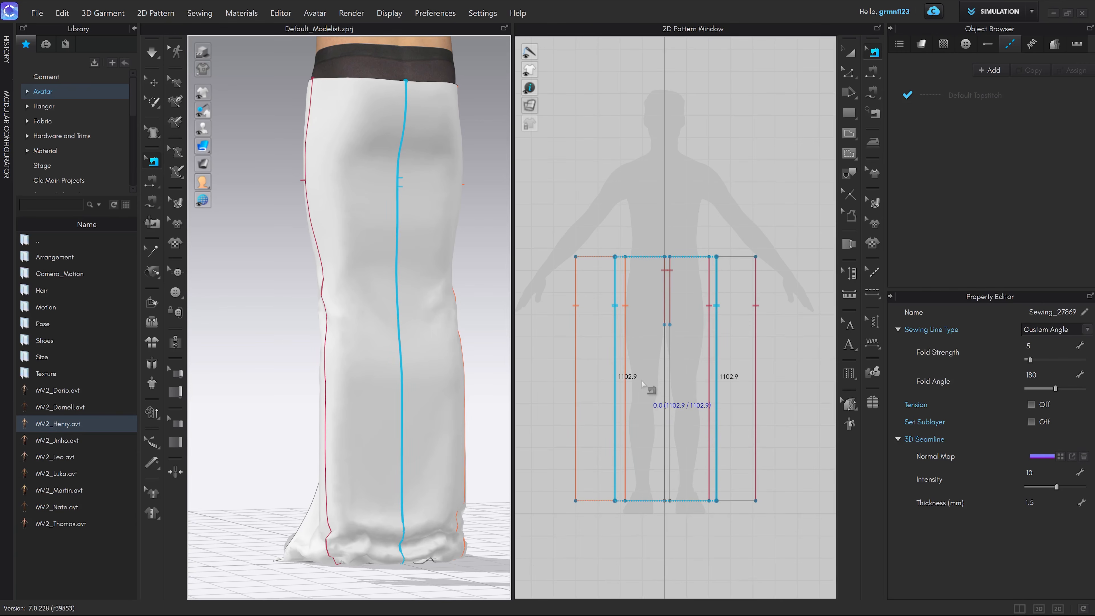
{"action": "scroll", "coordinate": [642, 381], "scroll_direction": "up", "scroll_amount": 3}
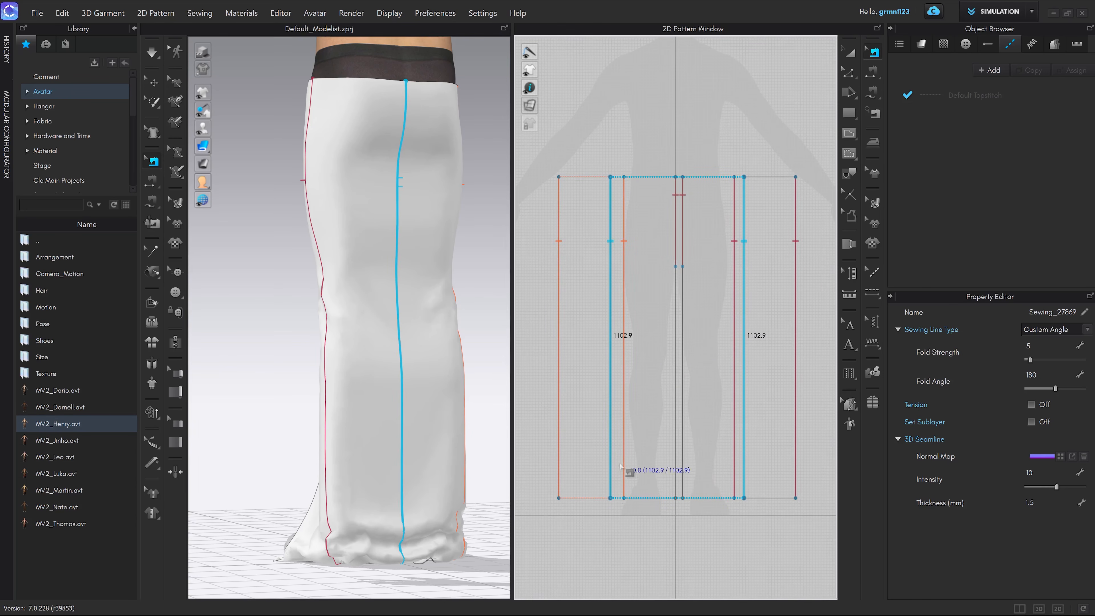
{"action": "left_click", "coordinate": [612, 527]}
{"action": "left_click", "coordinate": [613, 494]}
{"action": "left_click_drag", "start_coordinate": [612, 500], "coordinate": [622, 268]}
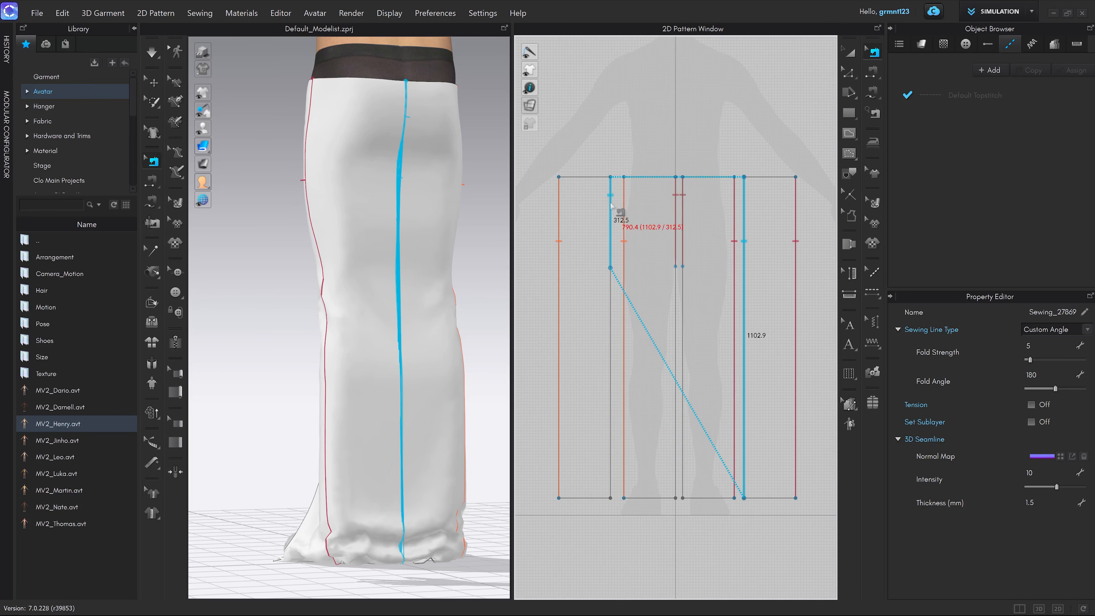
{"action": "left_click_drag", "start_coordinate": [613, 206], "coordinate": [612, 273]}
Step: Simulate the garment with the uneven center back seam and pull the sagging back fabric up toward the waist
{"action": "key", "text": "space"}
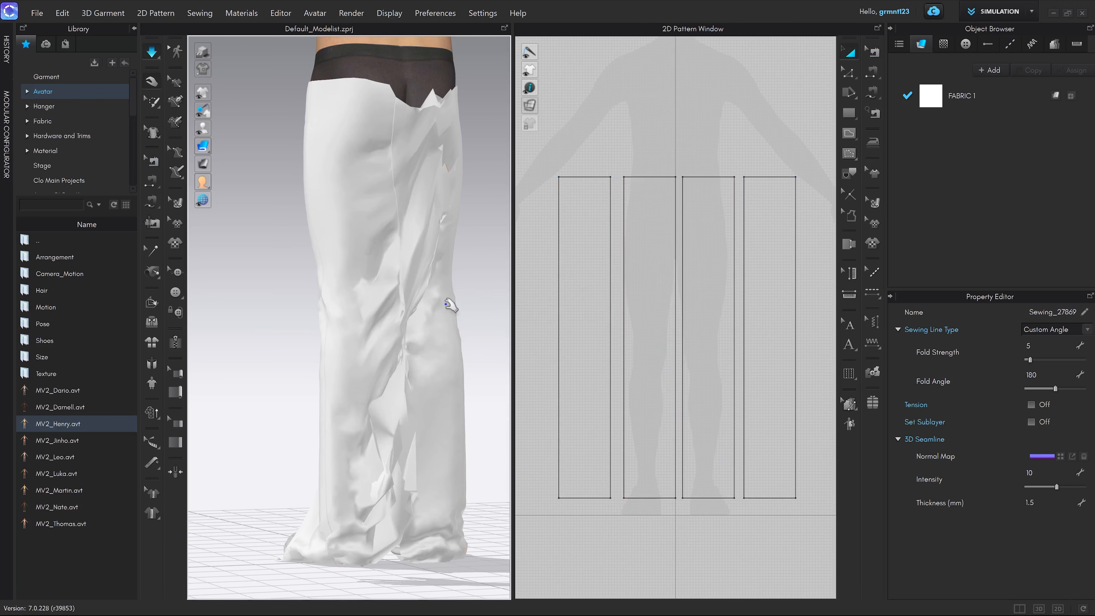
{"action": "scroll", "coordinate": [447, 306], "scroll_direction": "down", "scroll_amount": 3}
{"action": "right_click_drag", "start_coordinate": [447, 307], "coordinate": [423, 305]}
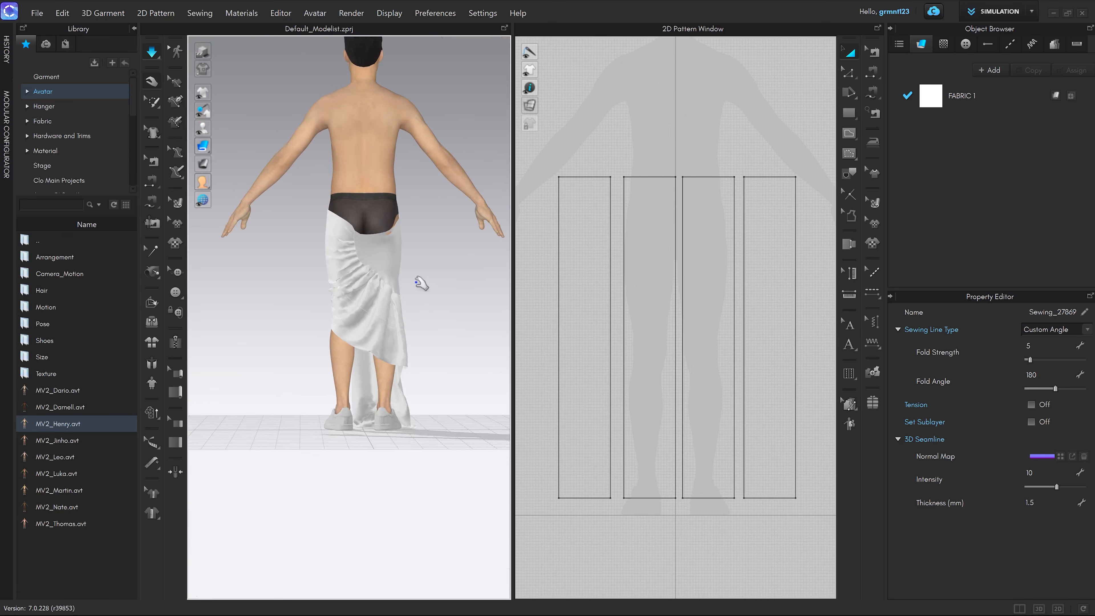
{"action": "left_click", "coordinate": [383, 237]}
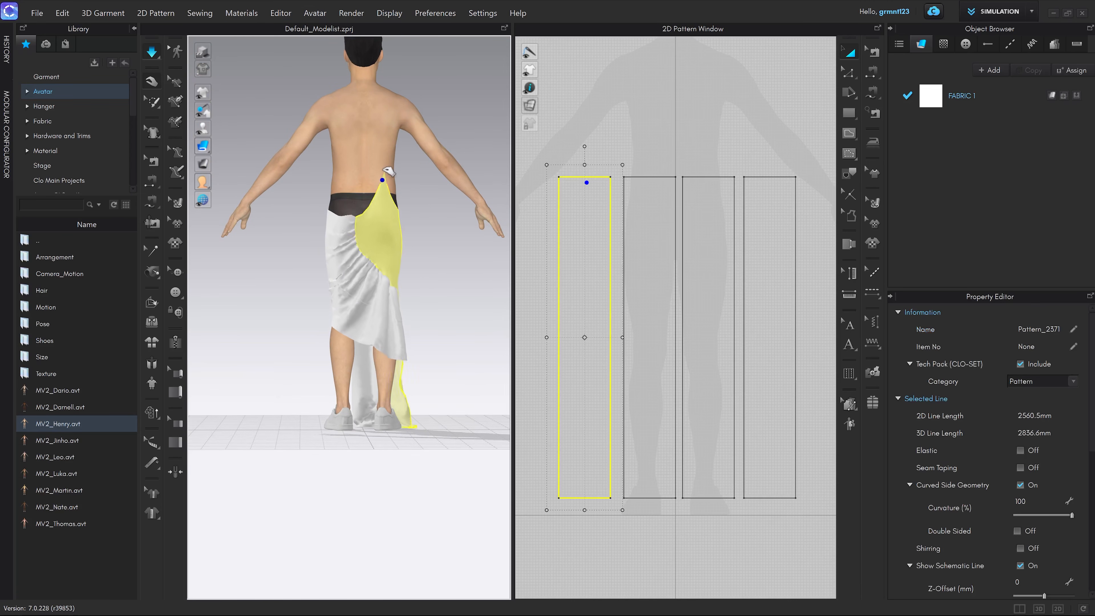
{"action": "scroll", "coordinate": [383, 263], "scroll_direction": "up", "scroll_amount": 4}
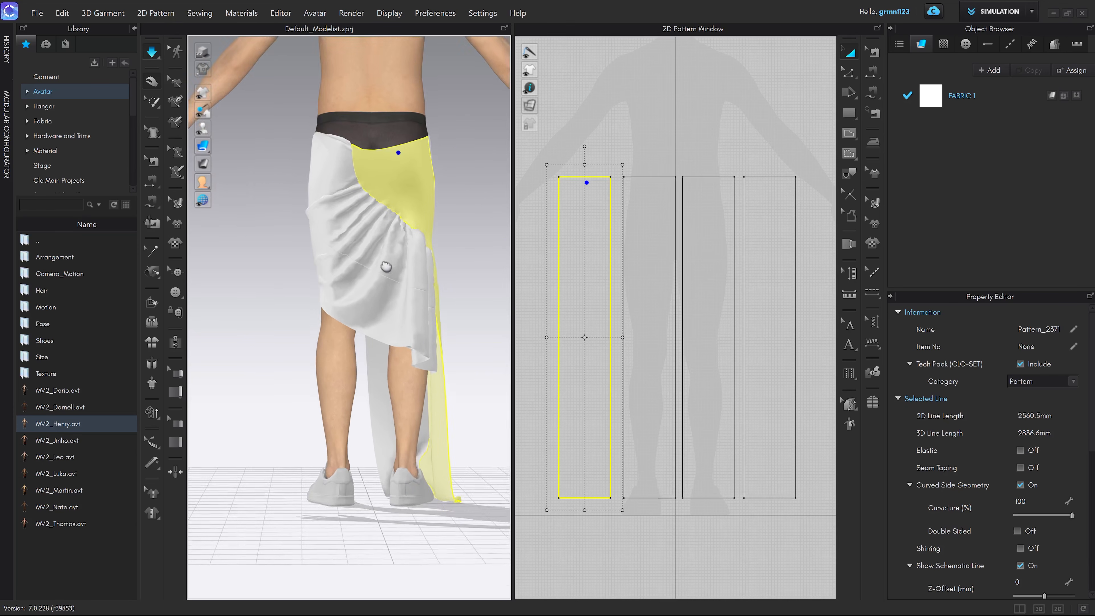
{"action": "right_click_drag", "start_coordinate": [384, 265], "coordinate": [376, 311]}
Step: Shorten the center back seam on the opposite back rectangle with Edit Sewing and simulate the garment
{"action": "key", "text": "b"}
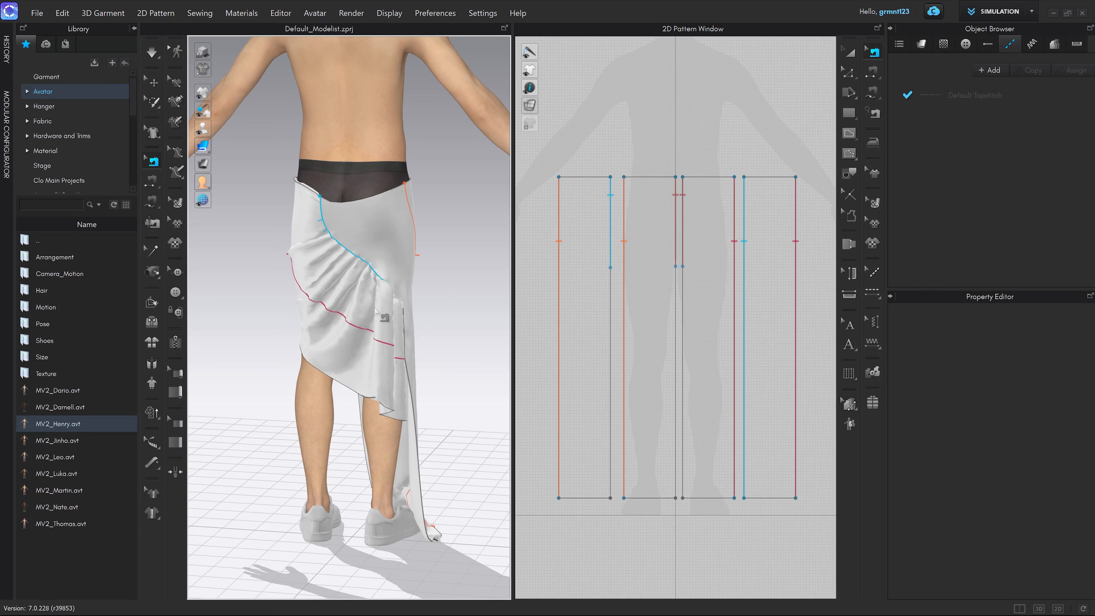
{"action": "left_click", "coordinate": [609, 259]}
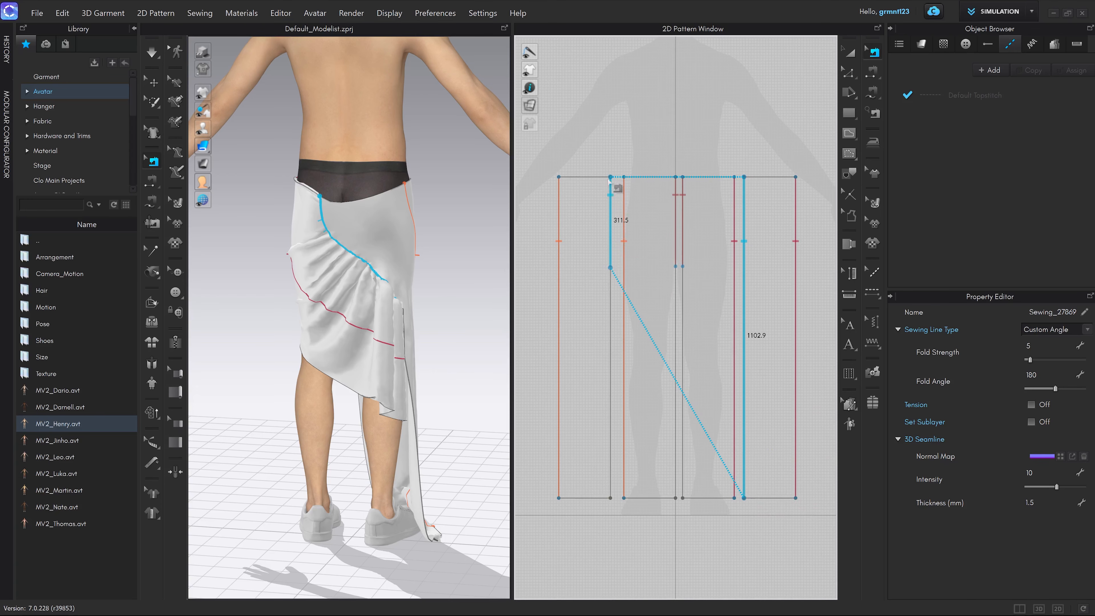
{"action": "left_click_drag", "start_coordinate": [745, 497], "coordinate": [751, 171]}
{"action": "scroll", "coordinate": [745, 286], "scroll_direction": "up", "scroll_amount": 3}
{"action": "scroll", "coordinate": [741, 277], "scroll_direction": "up", "scroll_amount": 2}
{"action": "scroll", "coordinate": [743, 228], "scroll_direction": "down", "scroll_amount": 6}
{"action": "key", "text": "space"}
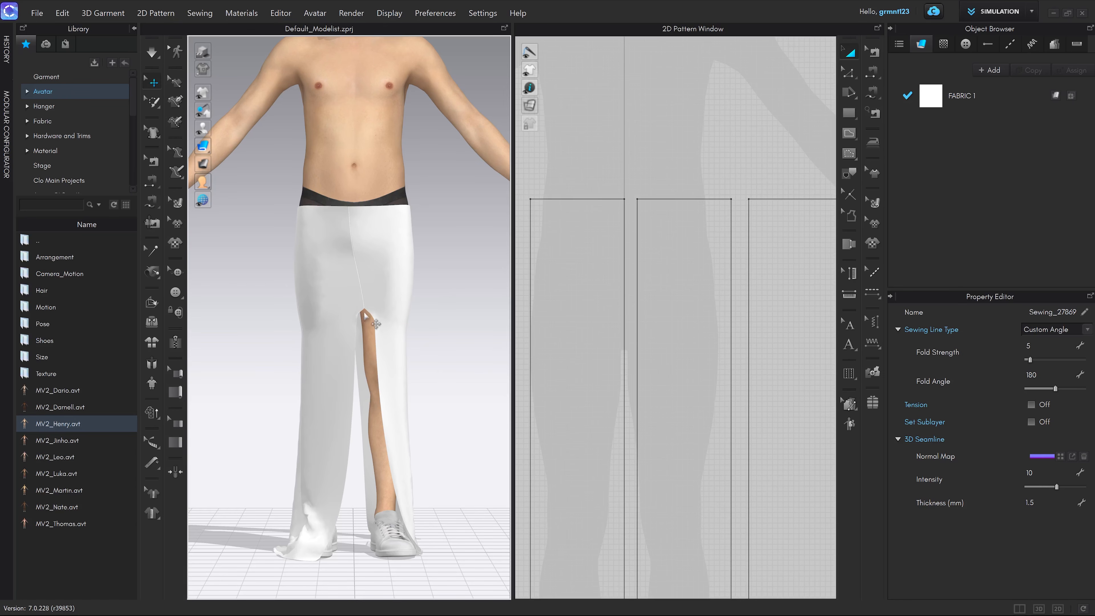
{"action": "right_click_drag", "start_coordinate": [429, 364], "coordinate": [432, 403]}
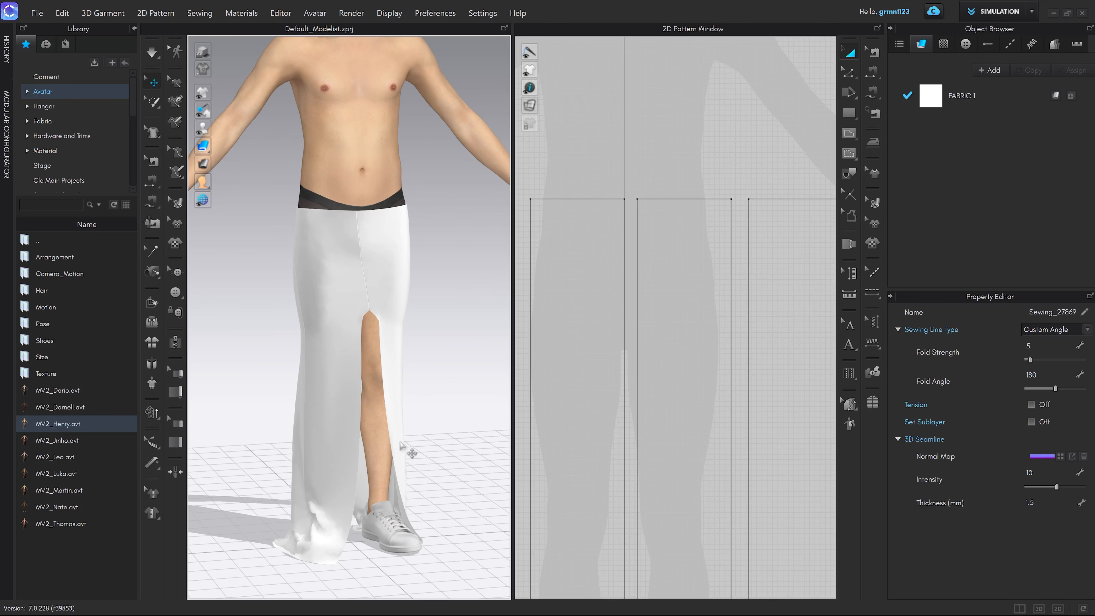
Step: Display the garment's Strain Map in the 3D view
{"action": "right_click_drag", "start_coordinate": [408, 450], "coordinate": [390, 431]}
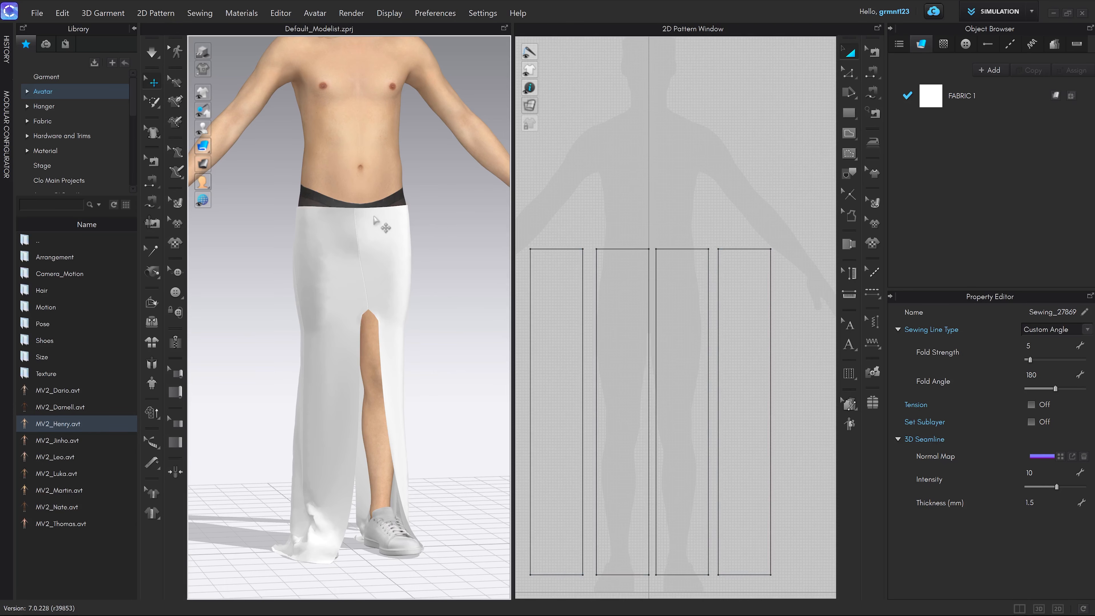
{"action": "mouse_move", "coordinate": [202, 165]}
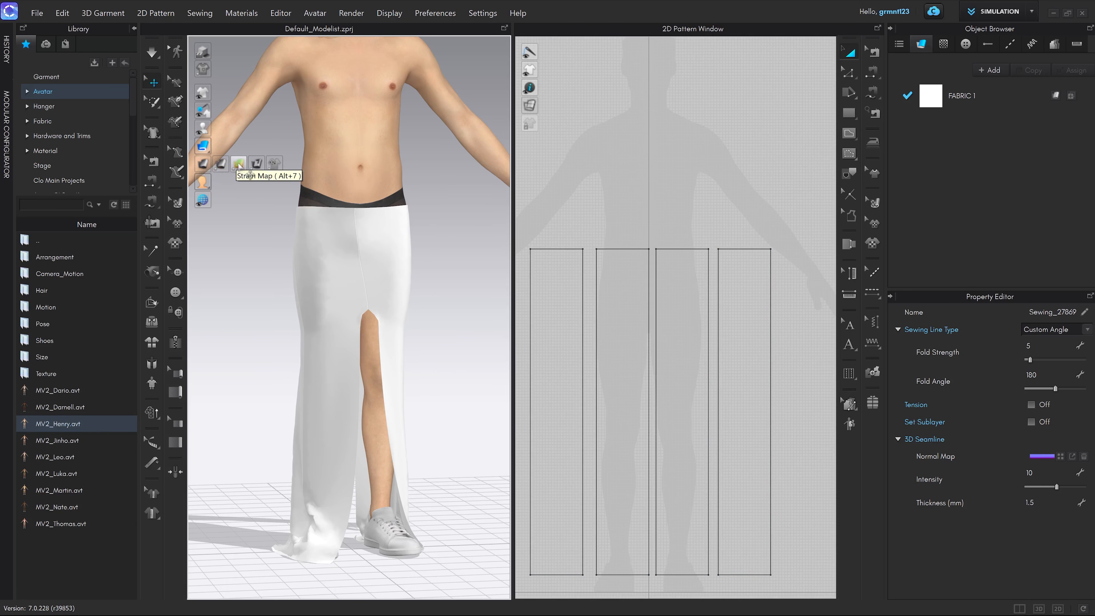
{"action": "left_click", "coordinate": [239, 163]}
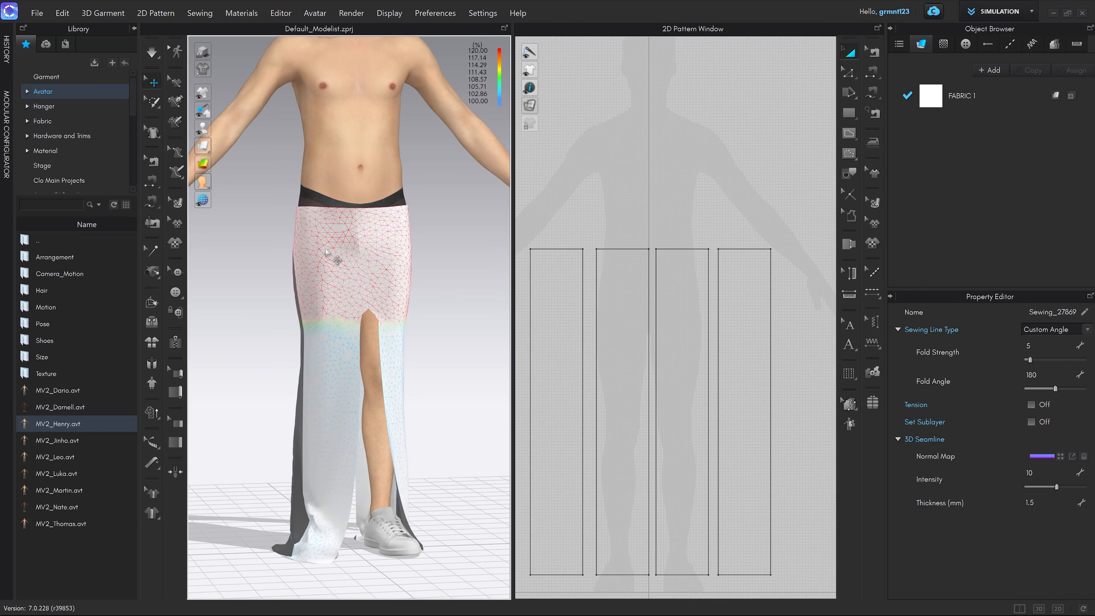
Step: Flip the normals of the two back rectangles with Flip Normal and simulate the garment
{"action": "right_click_drag", "start_coordinate": [414, 288], "coordinate": [326, 248]}
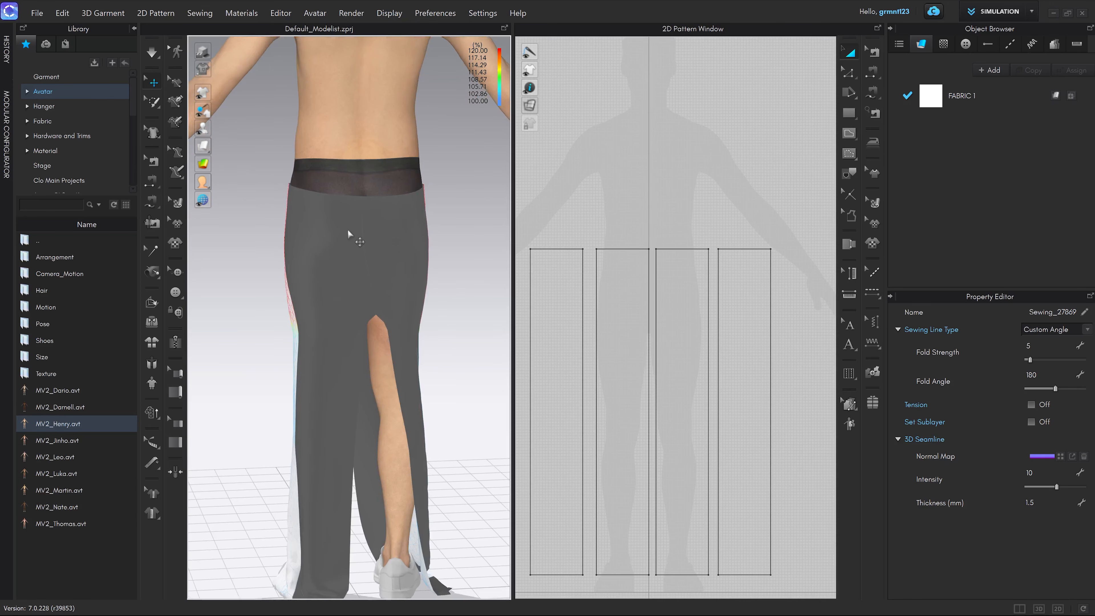
{"action": "left_click", "coordinate": [335, 252]}
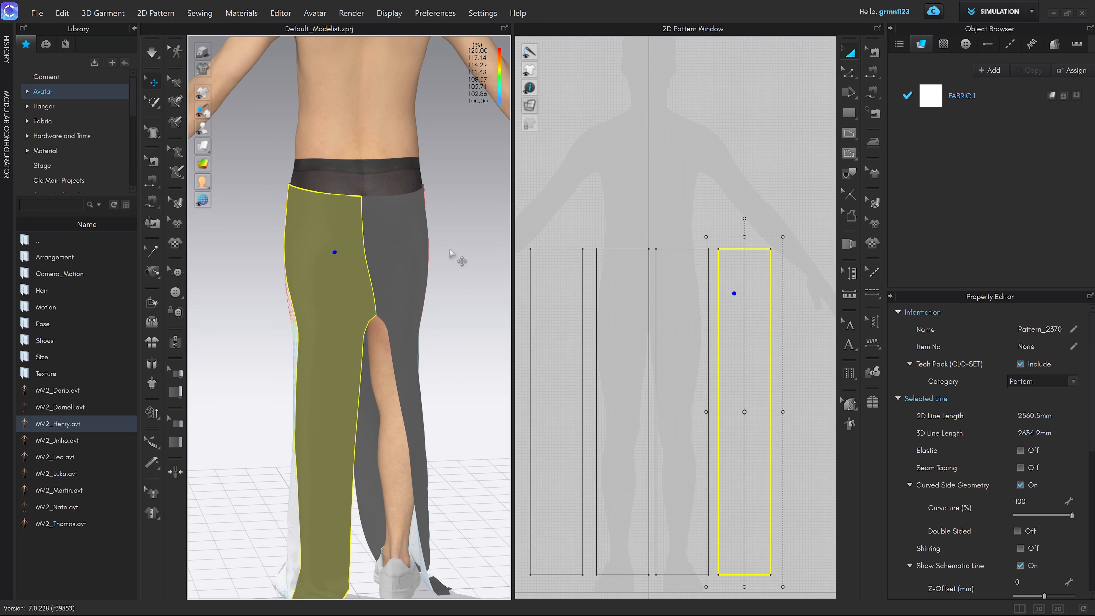
{"action": "left_click", "coordinate": [402, 240], "text": "shift"}
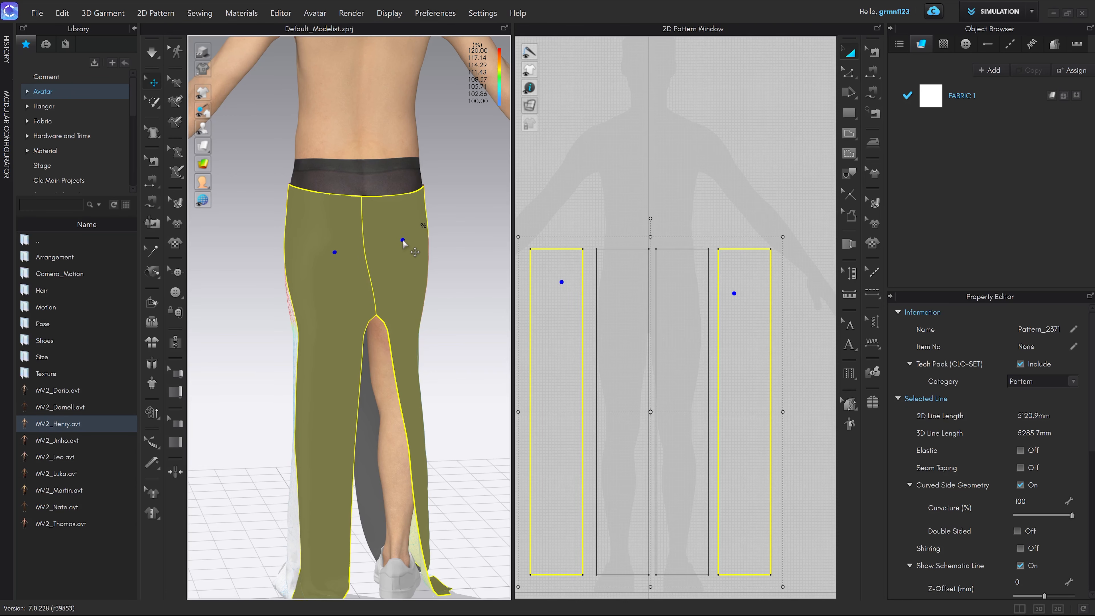
{"action": "right_click", "coordinate": [396, 245]}
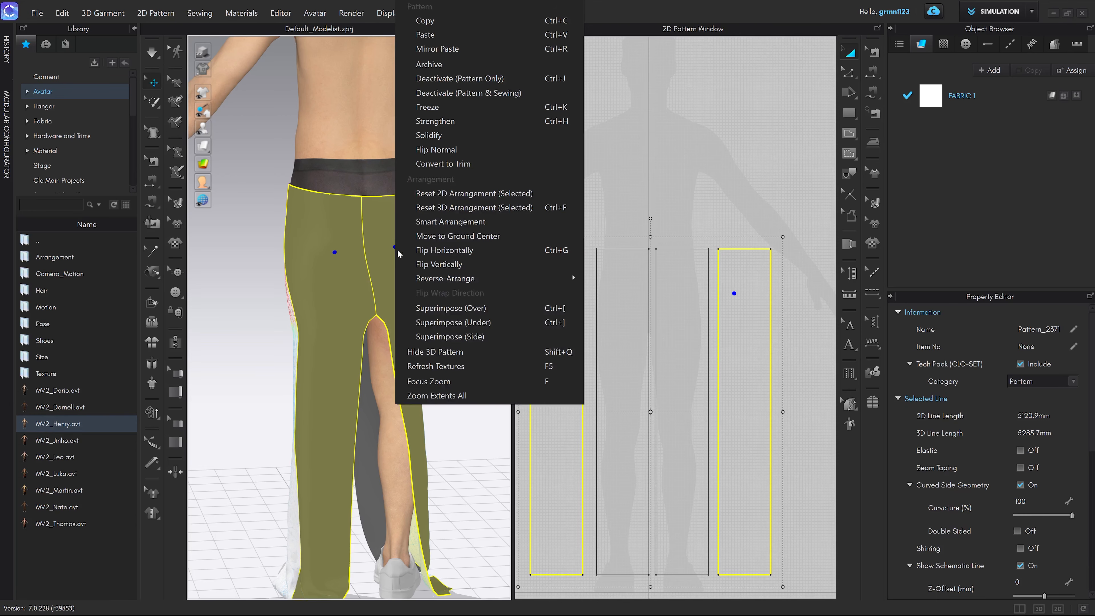
{"action": "left_click", "coordinate": [437, 150]}
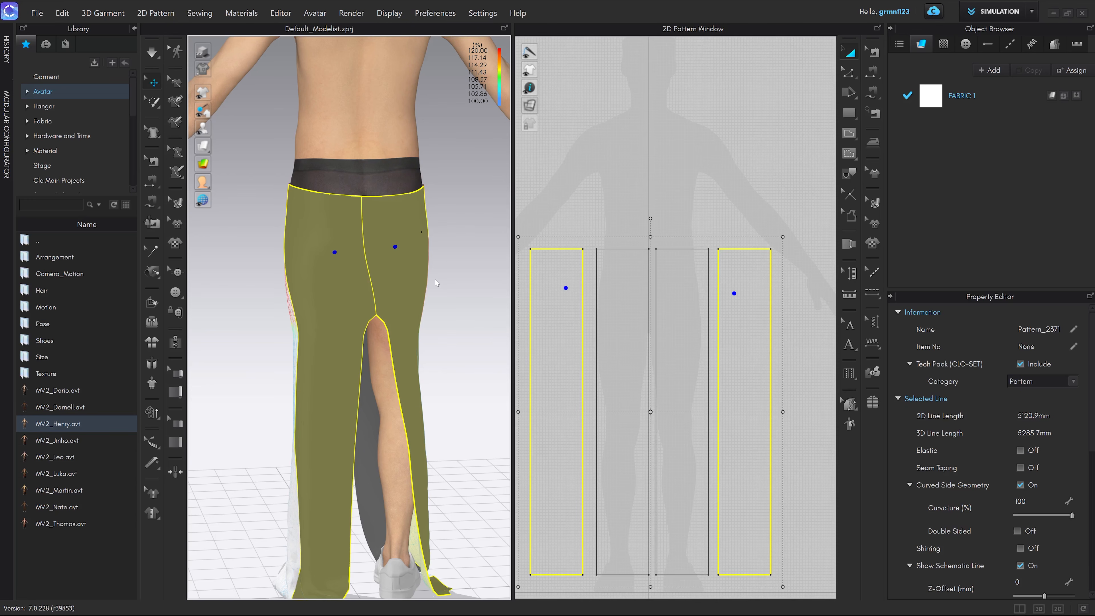
{"action": "key", "text": "space"}
Step: Examine the fabric's strain from the back hem and center back opening around to the front hips
{"action": "left_click", "coordinate": [414, 420]}
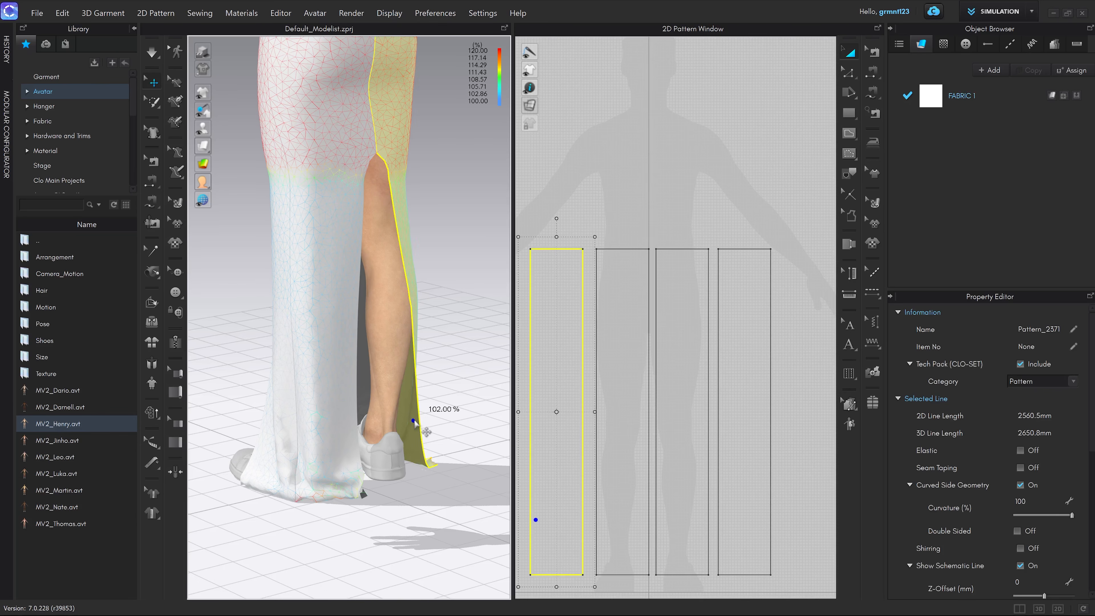
{"action": "right_click_drag", "start_coordinate": [390, 350], "coordinate": [401, 372]}
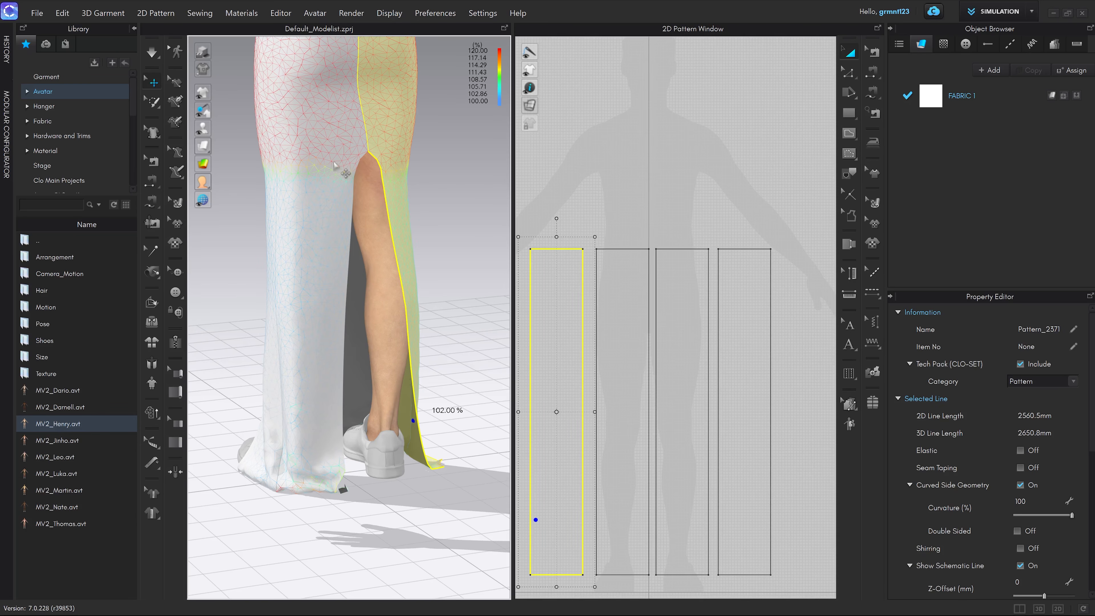
{"action": "middle_click_drag", "start_coordinate": [379, 206], "coordinate": [371, 307]}
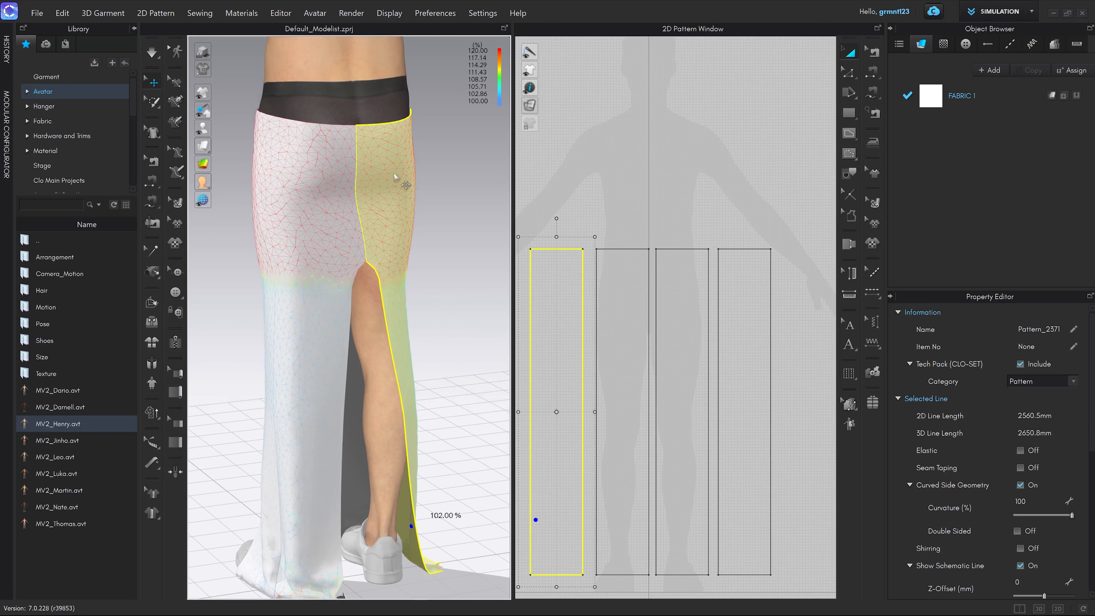
{"action": "mouse_move", "coordinate": [340, 261]}
{"action": "right_mouse_down"}
{"action": "mouse_move", "coordinate": [437, 246]}
{"action": "mouse_move", "coordinate": [320, 260]}
{"action": "right_mouse_up"}
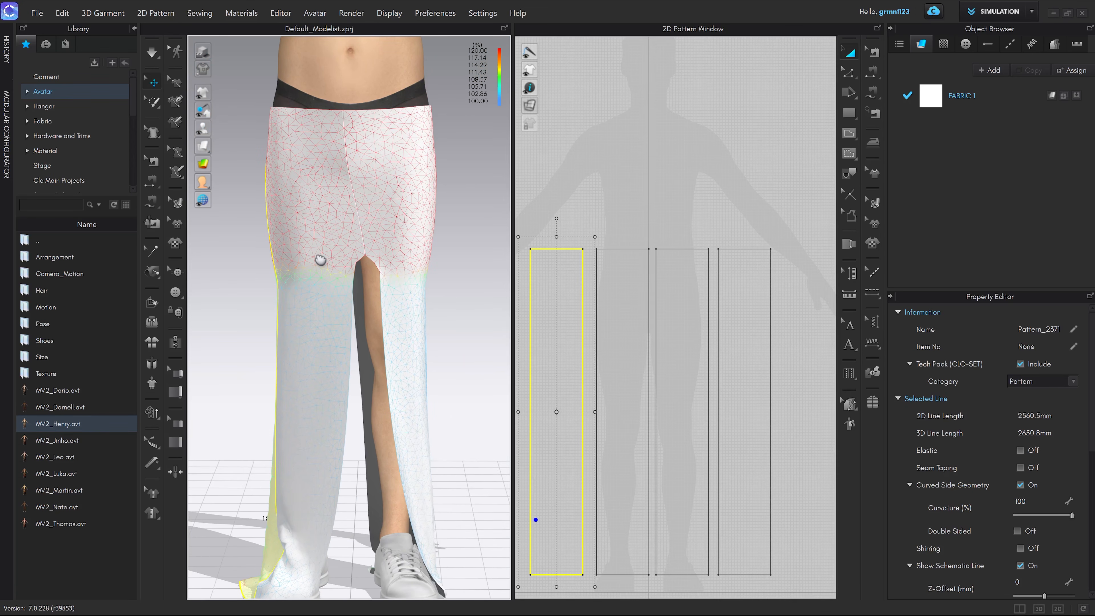
{"action": "right_click_drag", "start_coordinate": [321, 259], "coordinate": [386, 317]}
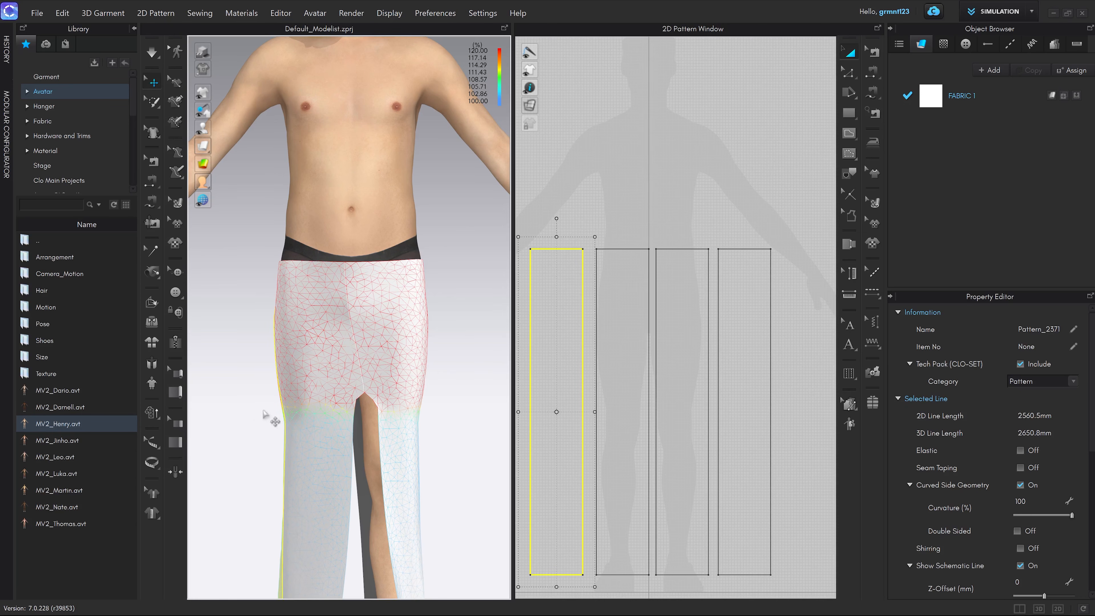
Step: Create a Basic Circumference Measure around the avatar's waist just below the navel
{"action": "left_click", "coordinate": [155, 465]}
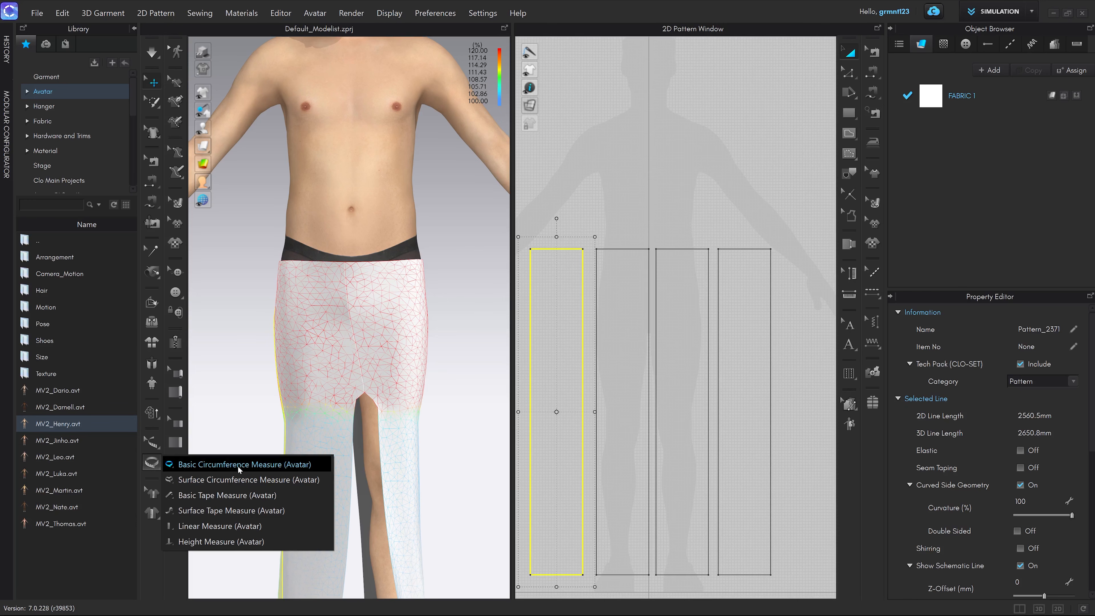
{"action": "left_click", "coordinate": [205, 465]}
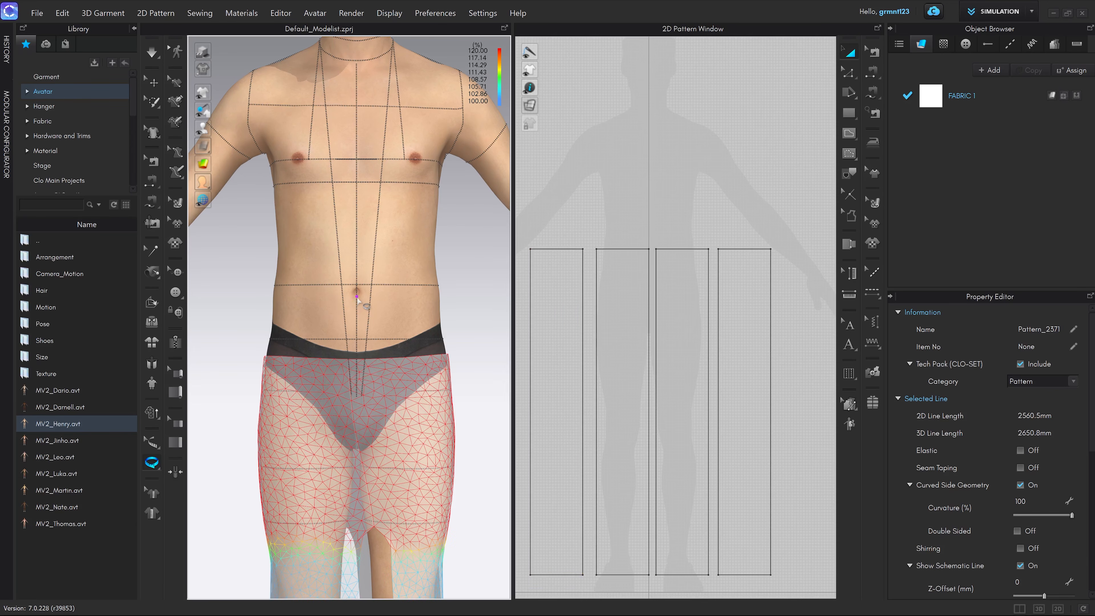
{"action": "mouse_move", "coordinate": [387, 301]}
{"action": "right_mouse_down"}
{"action": "mouse_move", "coordinate": [406, 300]}
{"action": "mouse_move", "coordinate": [370, 309]}
{"action": "right_mouse_up"}
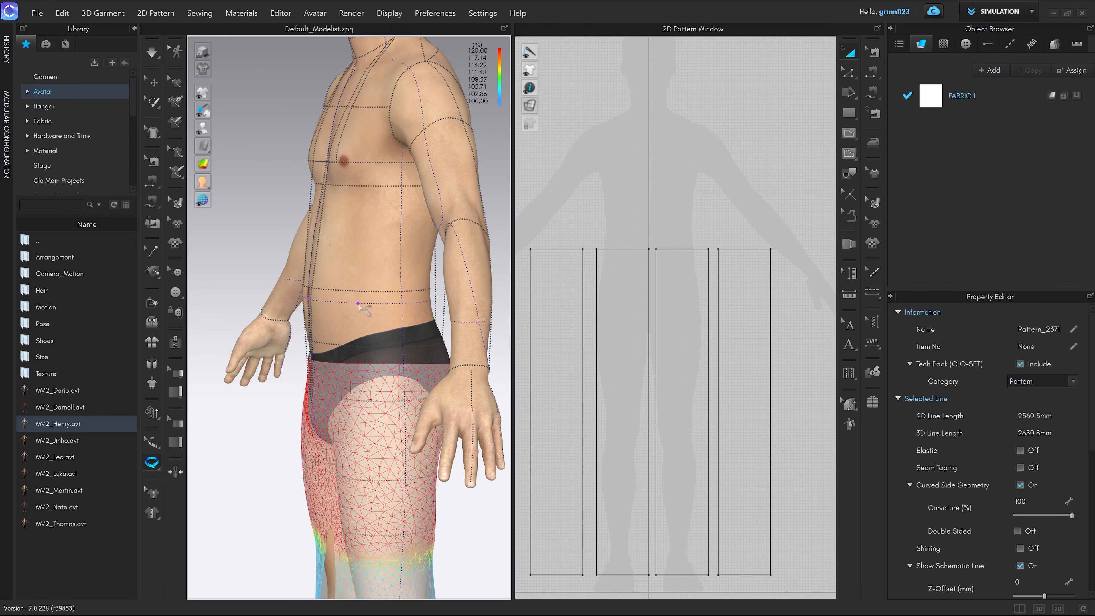
{"action": "left_click", "coordinate": [358, 304]}
{"action": "left_click", "coordinate": [388, 306]}
{"action": "right_click_drag", "start_coordinate": [341, 324], "coordinate": [396, 314]}
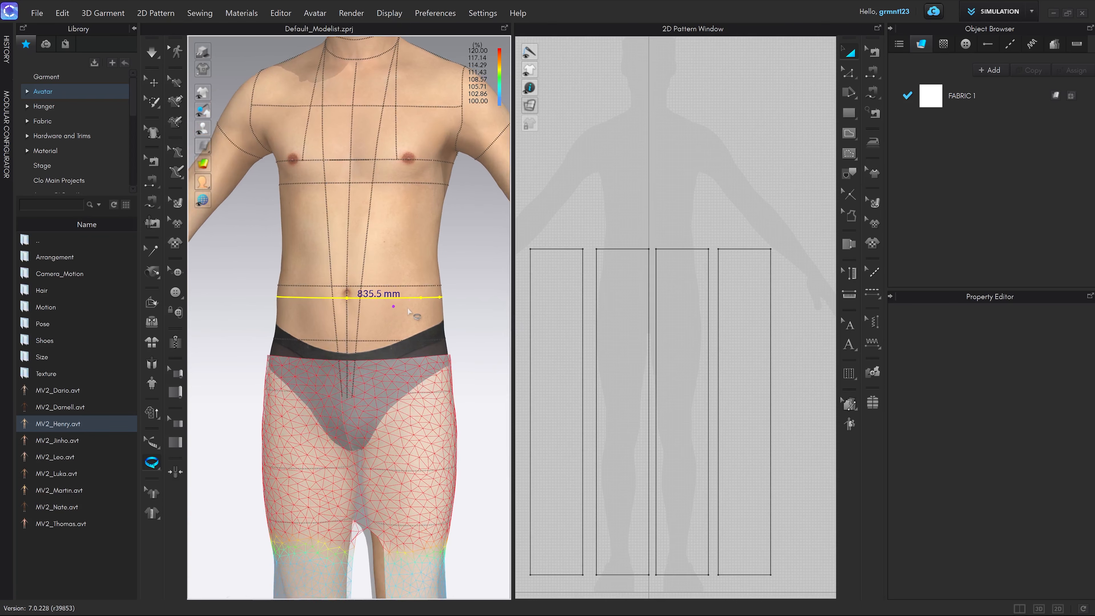
Step: Attach the front and back waistline edges of the garment to the waist circumference measure with Attach to Measure (Avatar)
{"action": "key", "text": "2"}
{"action": "scroll", "coordinate": [380, 329], "scroll_direction": "up", "scroll_amount": 4}
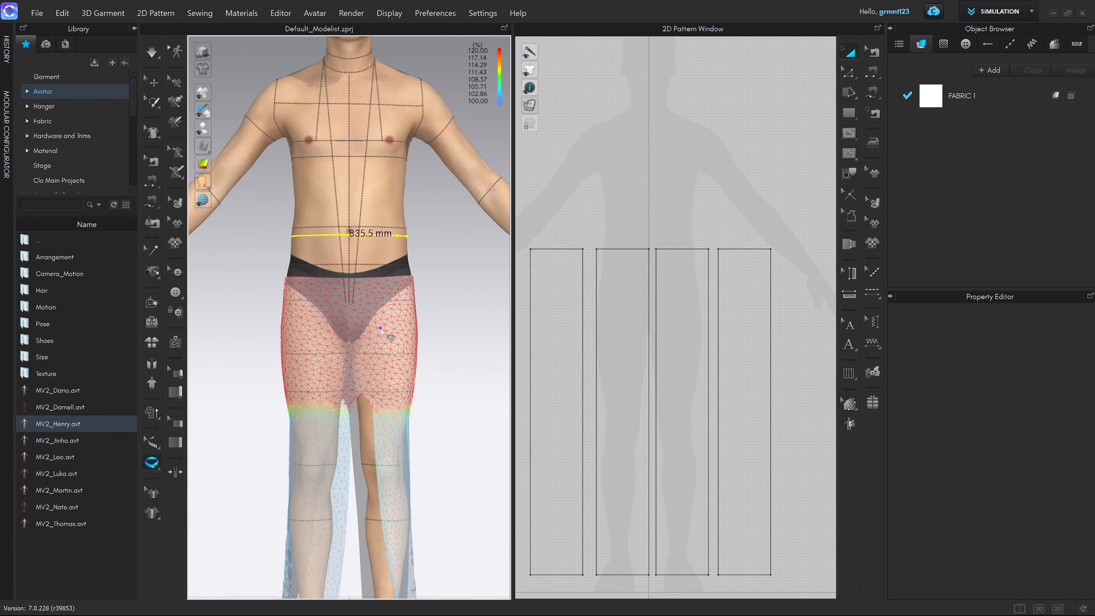
{"action": "middle_click_drag", "start_coordinate": [392, 275], "coordinate": [396, 329]}
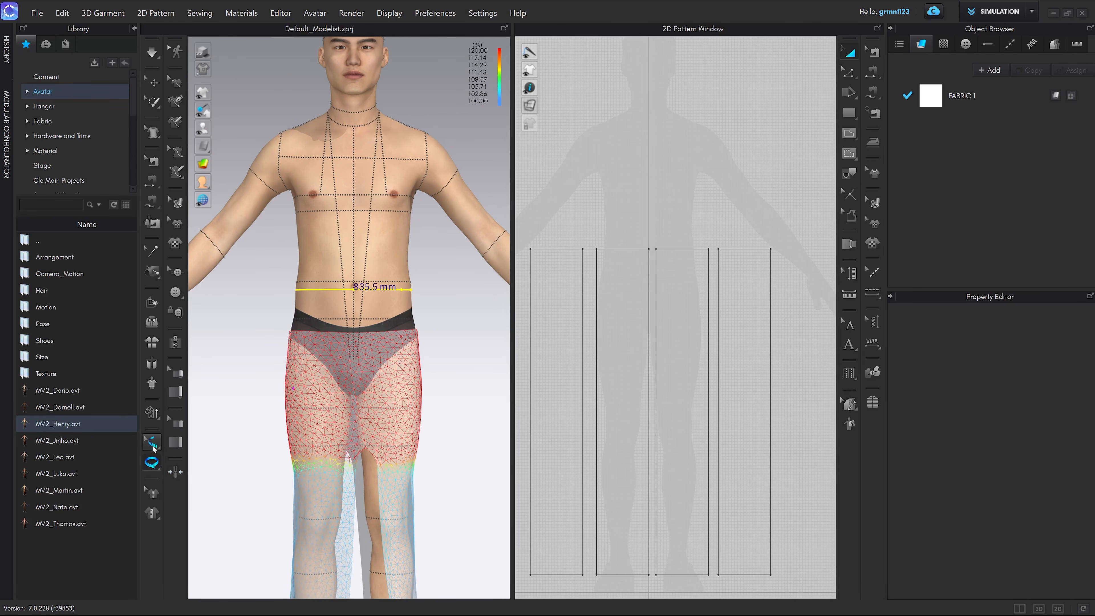
{"action": "left_click", "coordinate": [153, 444]}
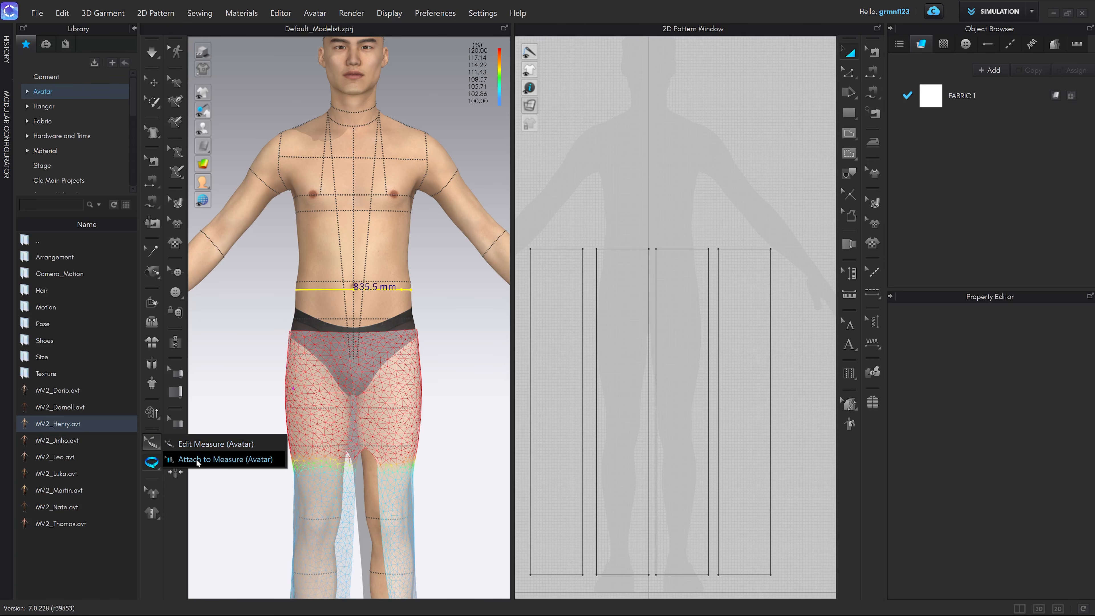
{"action": "left_click", "coordinate": [216, 459]}
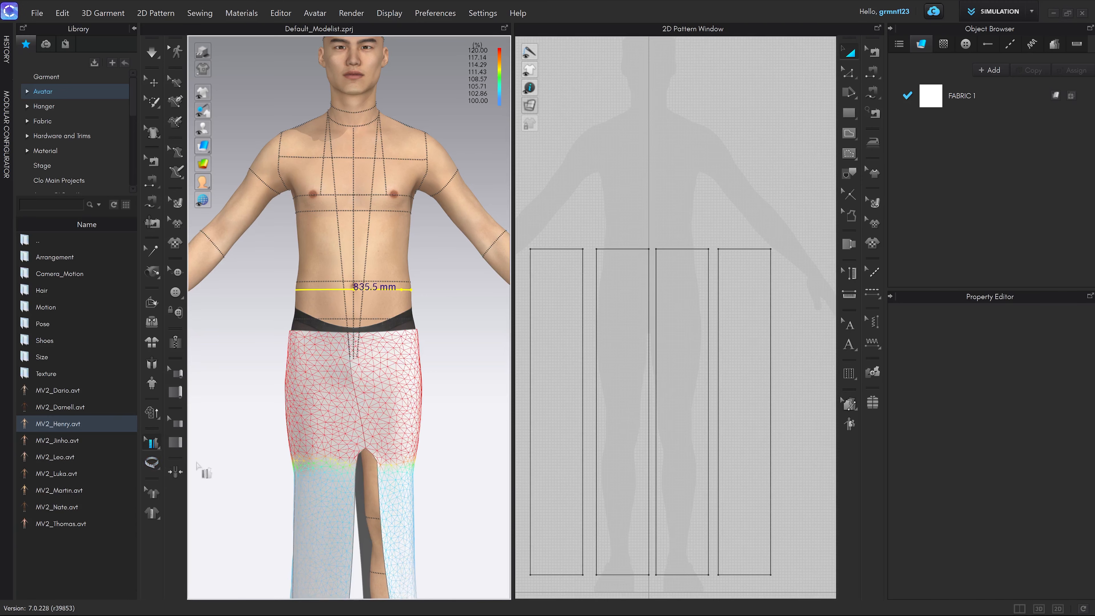
{"action": "scroll", "coordinate": [328, 345], "scroll_direction": "up", "scroll_amount": 3}
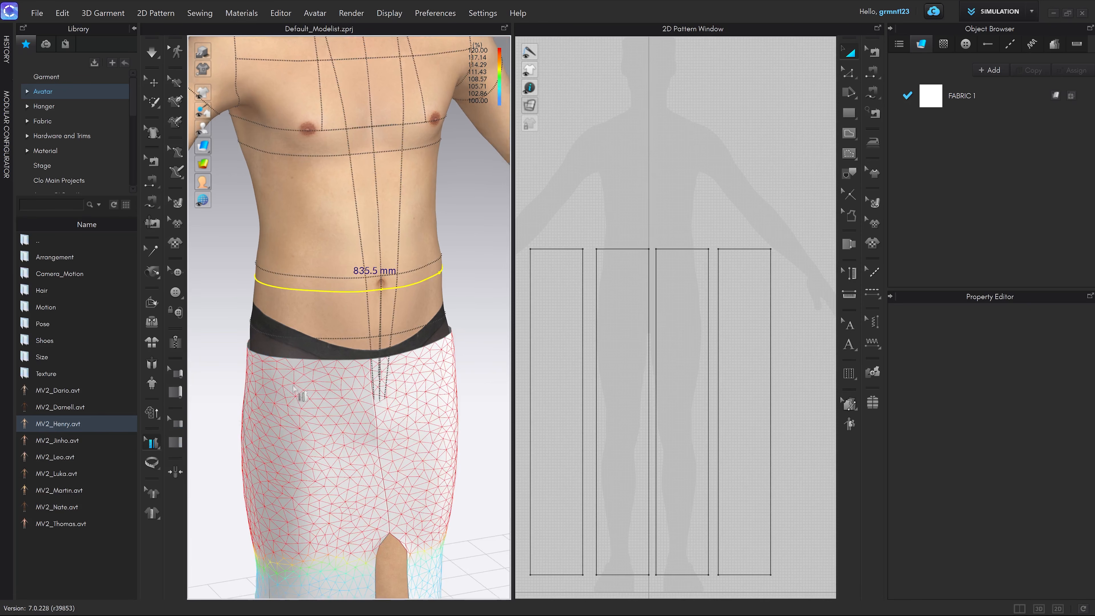
{"action": "left_click", "coordinate": [292, 357]}
{"action": "left_click", "coordinate": [297, 319]}
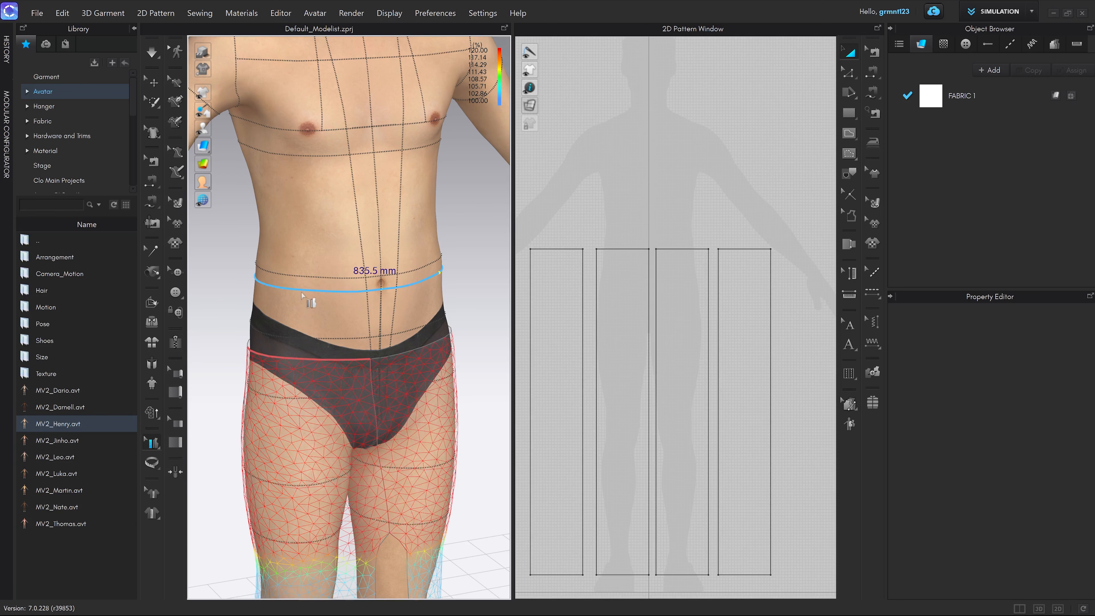
{"action": "left_click", "coordinate": [425, 350]}
{"action": "left_click", "coordinate": [417, 283]}
{"action": "right_click_drag", "start_coordinate": [417, 284], "coordinate": [335, 327]}
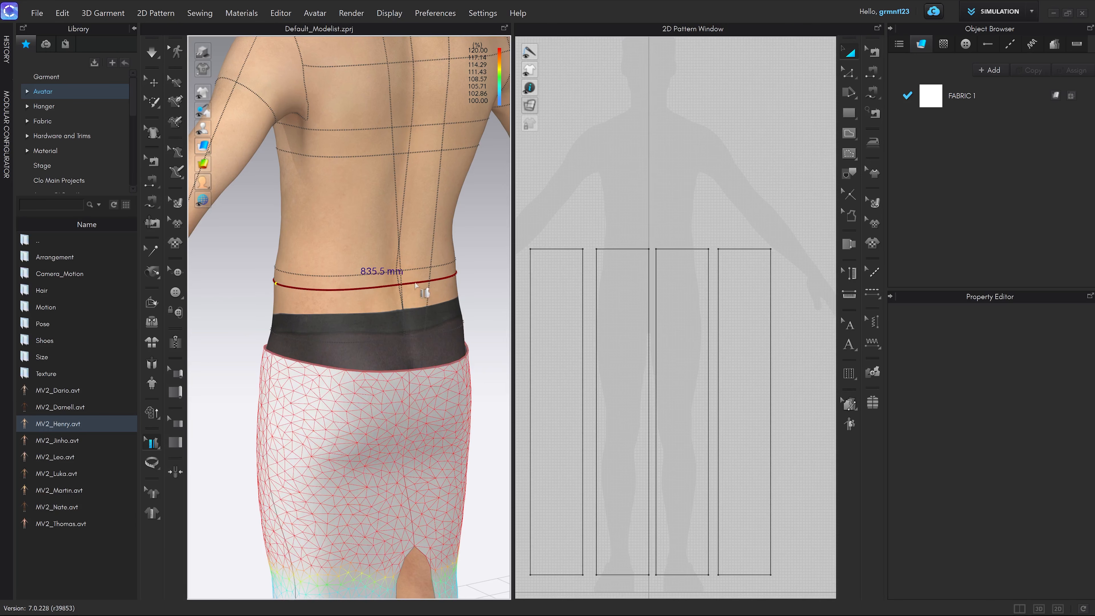
Step: Simulate the garment so the waistline moves onto the measure and pull the front fabric downward
{"action": "right_click_drag", "start_coordinate": [413, 306], "coordinate": [499, 318]}
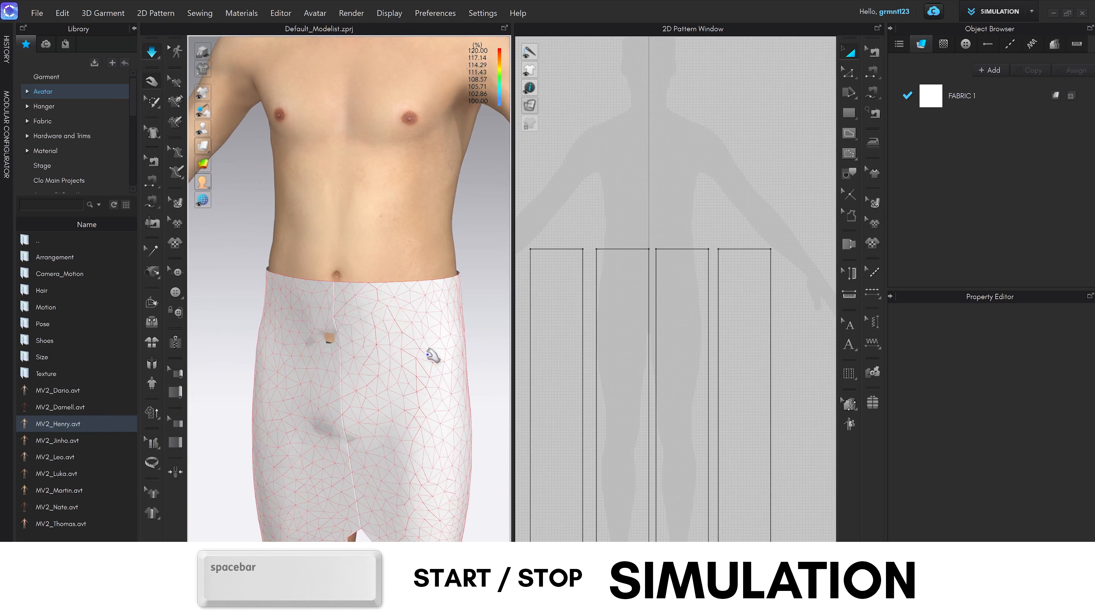
{"action": "scroll", "coordinate": [417, 360], "scroll_direction": "down", "scroll_amount": 7}
{"action": "middle_click_drag", "start_coordinate": [388, 349], "coordinate": [395, 327]}
{"action": "scroll", "coordinate": [395, 328], "scroll_direction": "up", "scroll_amount": 1}
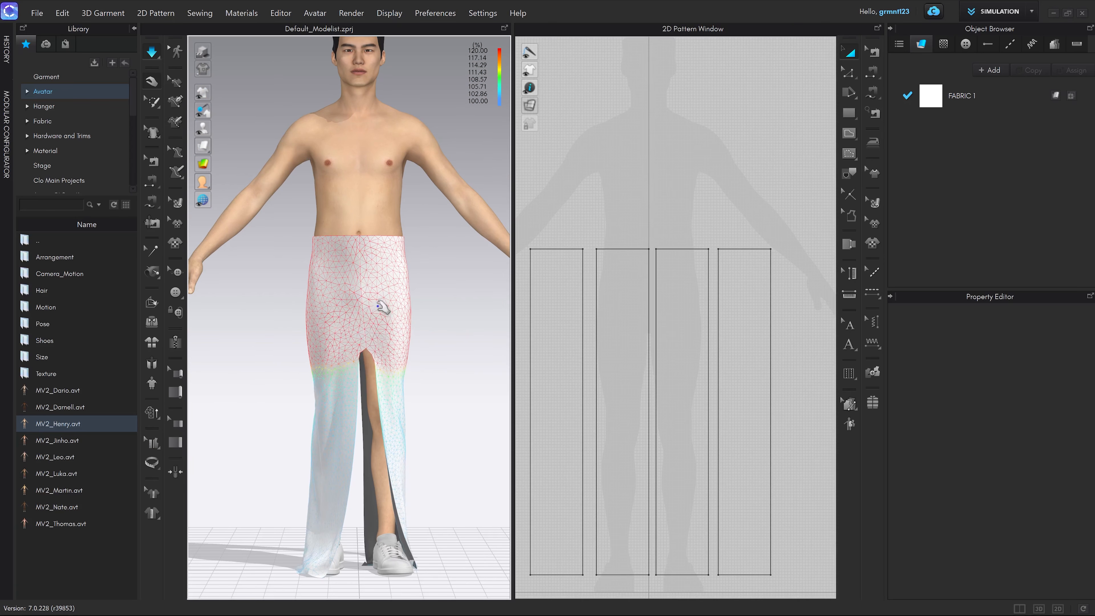
{"action": "scroll", "coordinate": [339, 259], "scroll_direction": "up", "scroll_amount": 2}
{"action": "left_click_drag", "start_coordinate": [343, 252], "coordinate": [310, 552]}
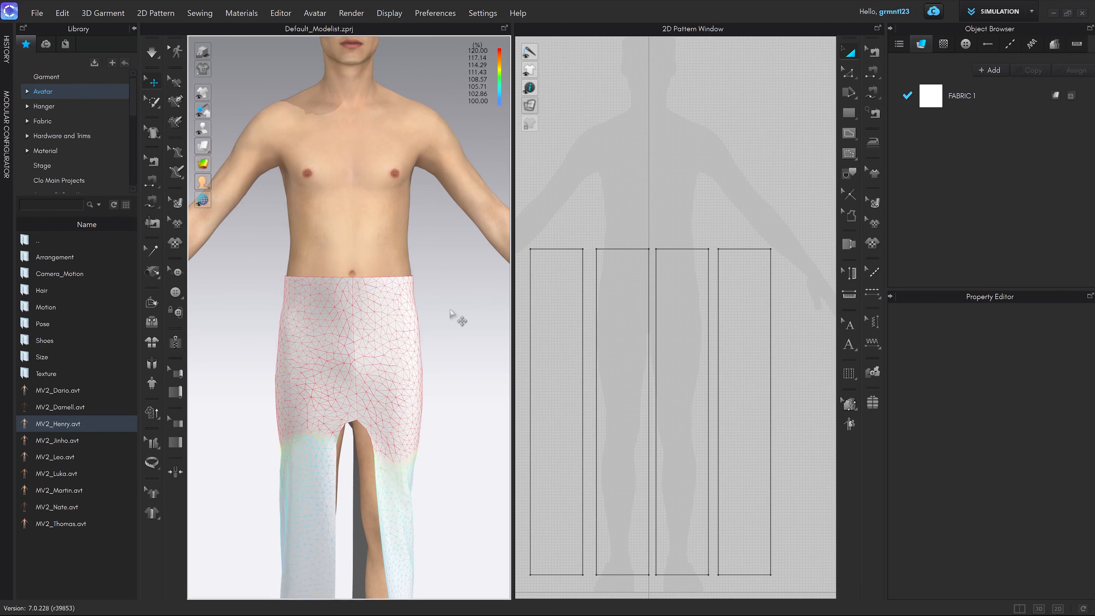
Step: Check the combined length of the four rectangles' top edges with Edit Pattern and the waist circumference with Edit Measure (Avatar)
{"action": "key", "text": "z"}
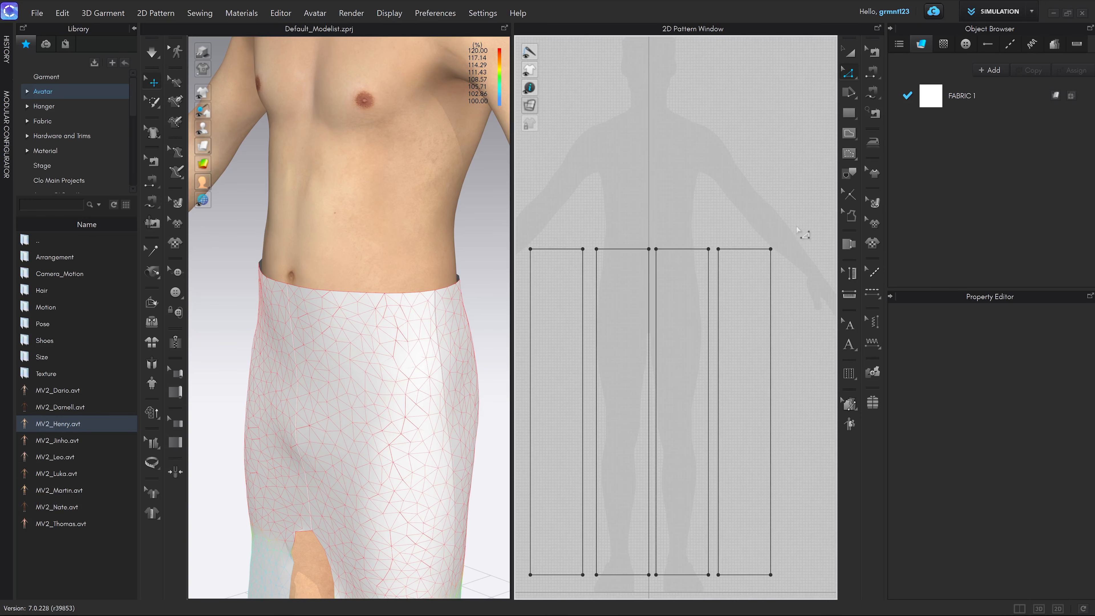
{"action": "left_click_drag", "start_coordinate": [798, 229], "coordinate": [515, 270]}
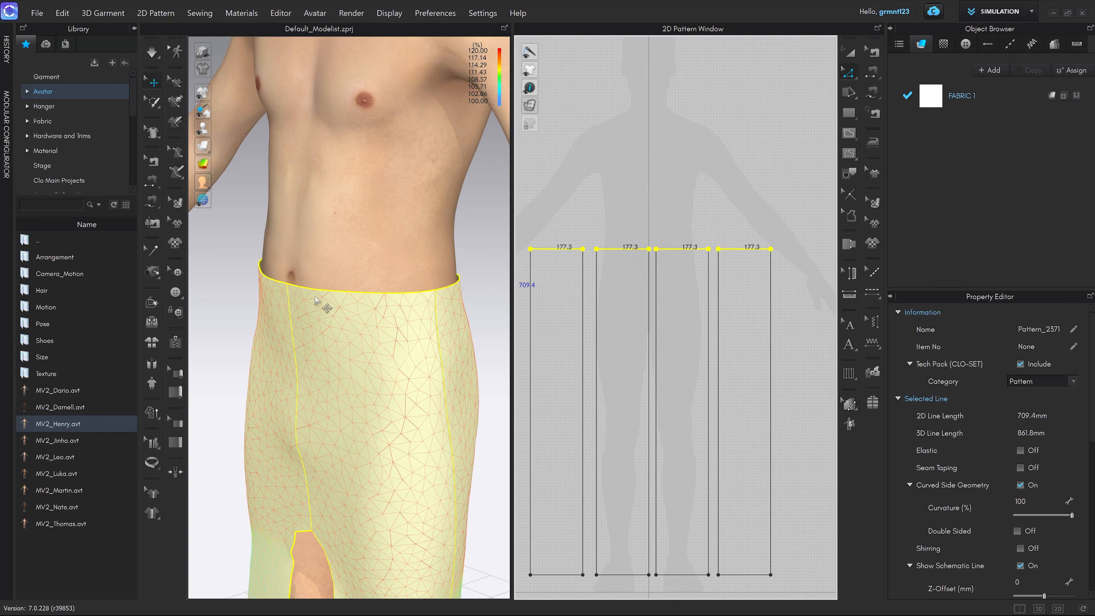
{"action": "left_click", "coordinate": [149, 445]}
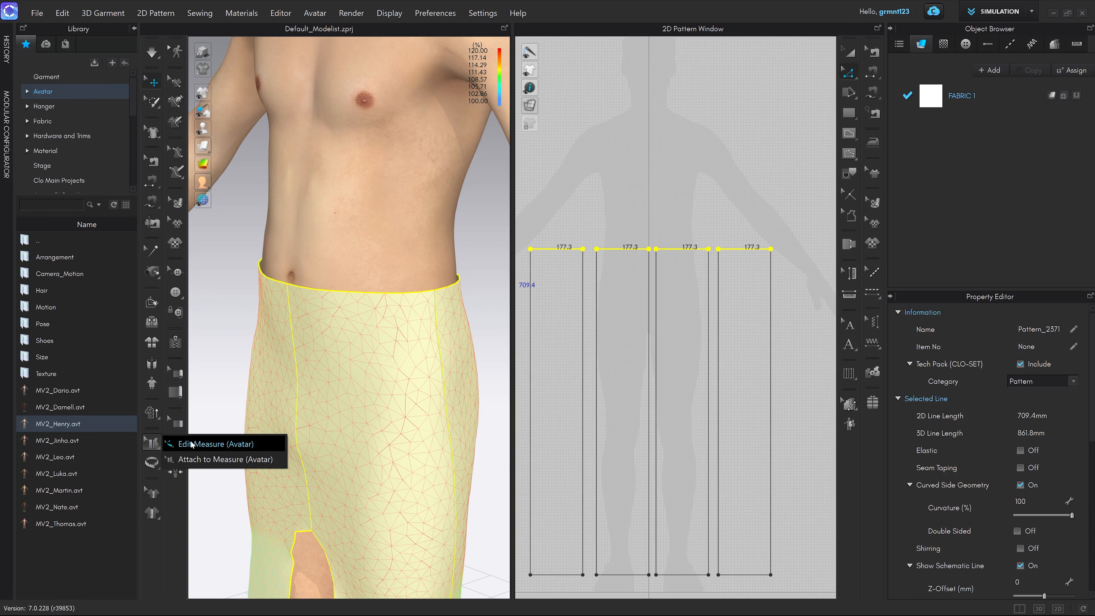
{"action": "left_click", "coordinate": [192, 444]}
{"action": "scroll", "coordinate": [356, 352], "scroll_direction": "up", "scroll_amount": 3}
{"action": "right_click_drag", "start_coordinate": [342, 283], "coordinate": [346, 295]}
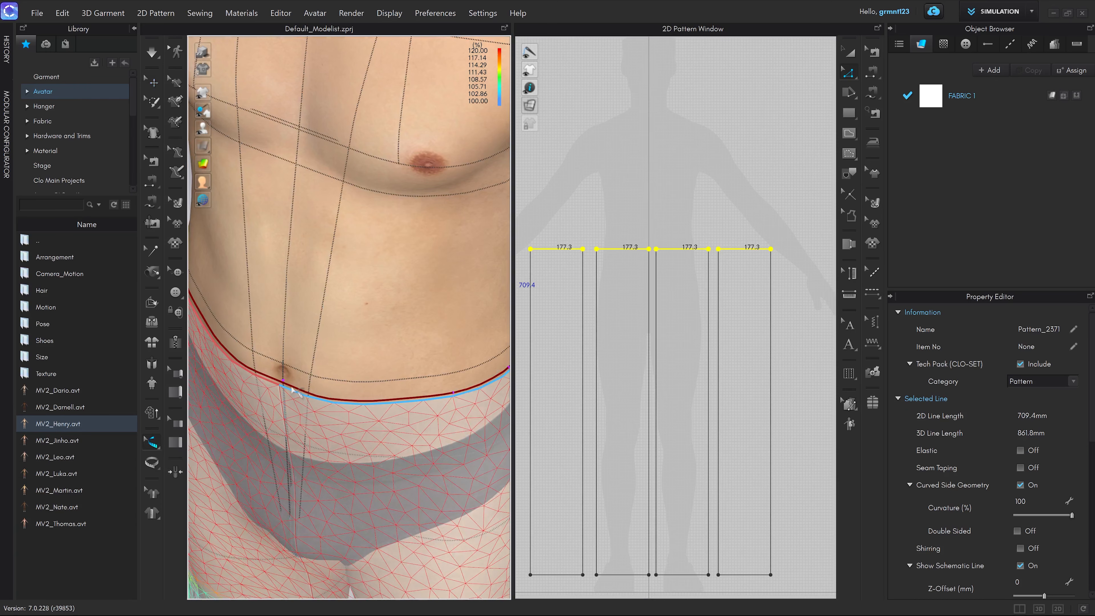
{"action": "left_click", "coordinate": [285, 379]}
{"action": "scroll", "coordinate": [289, 383], "scroll_direction": "down", "scroll_amount": 5}
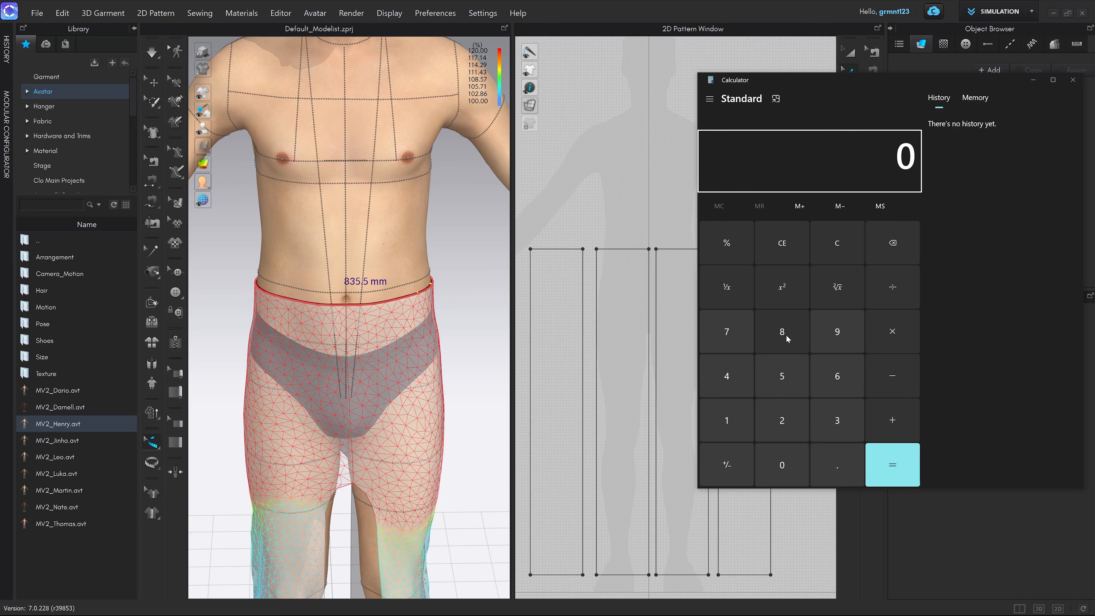
Step: Add a 25 mm allowance to the 835.5 mm waist circumference in the Calculator
{"action": "left_click", "coordinate": [783, 333]}
{"action": "left_click", "coordinate": [837, 420]}
{"action": "left_click", "coordinate": [781, 376]}
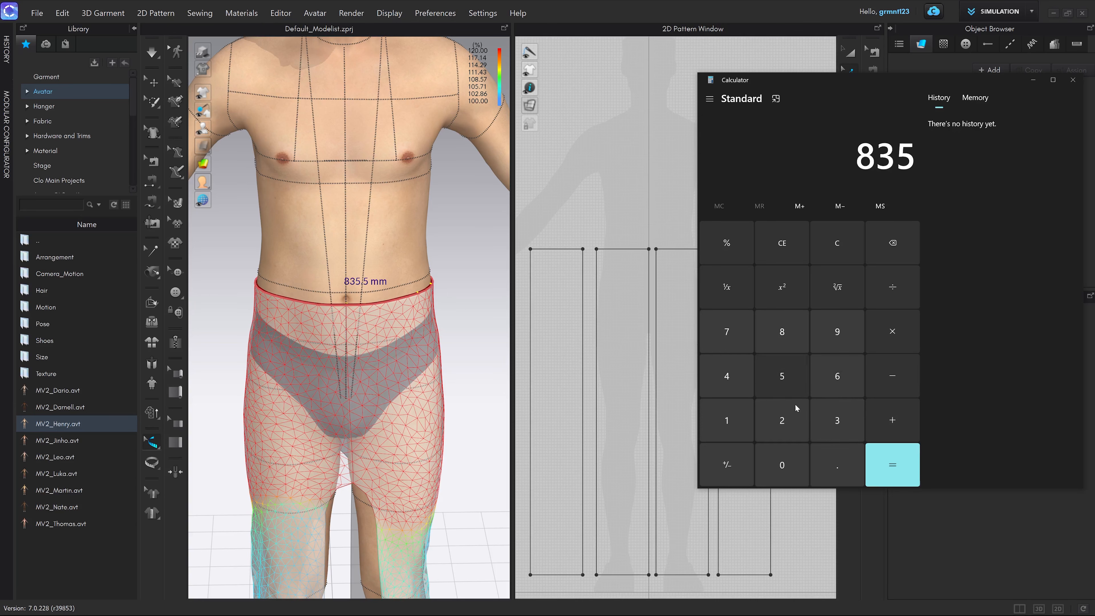
{"action": "left_click", "coordinate": [828, 456]}
{"action": "left_click", "coordinate": [792, 388]}
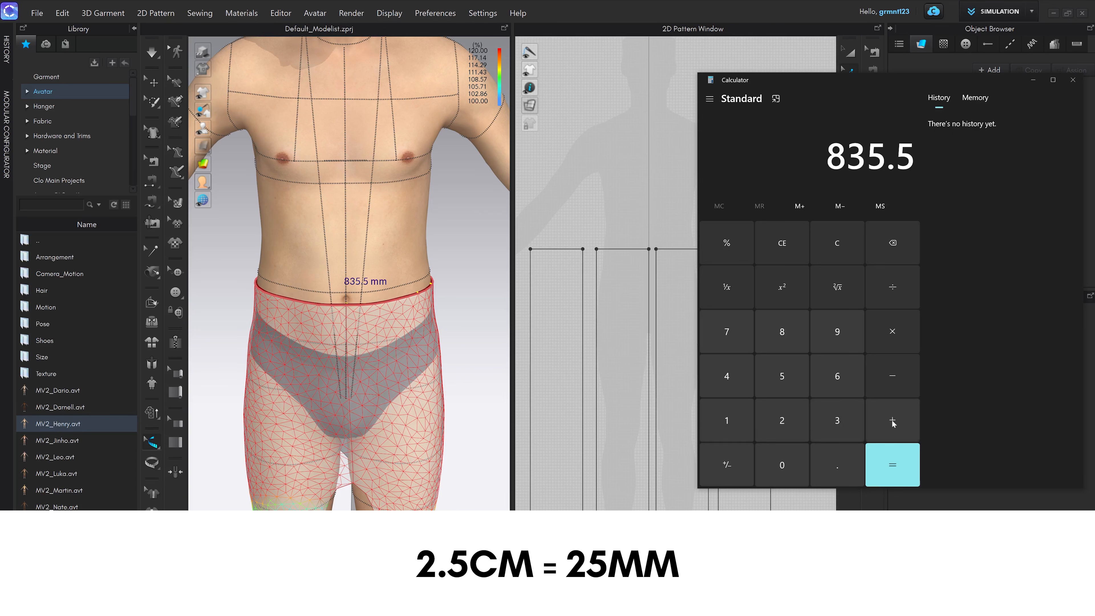
{"action": "left_click", "coordinate": [781, 420]}
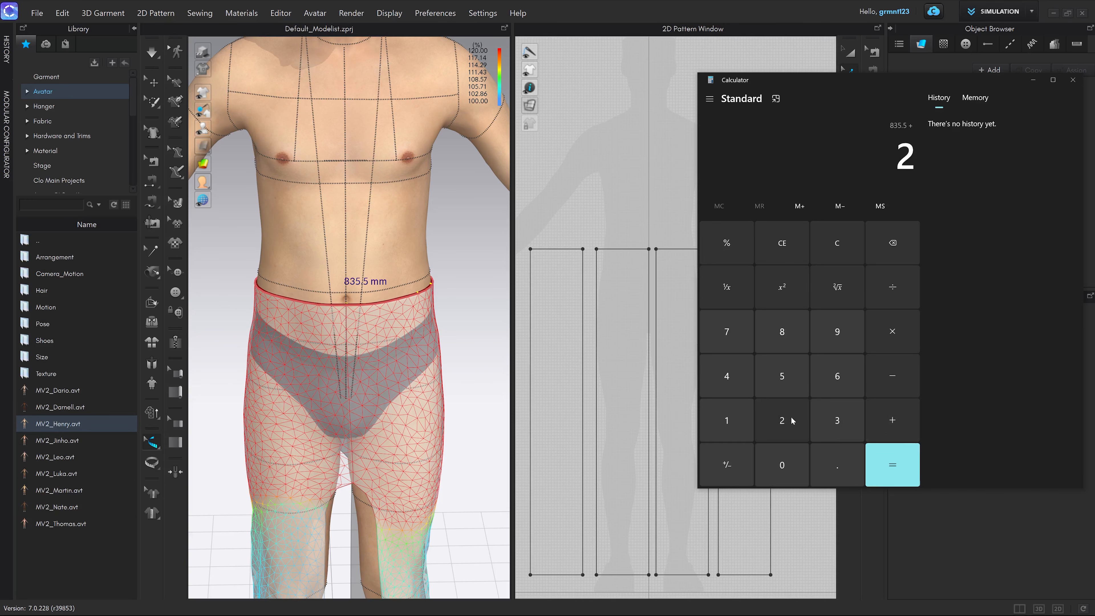
{"action": "left_click", "coordinate": [782, 375]}
{"action": "left_click", "coordinate": [893, 465]}
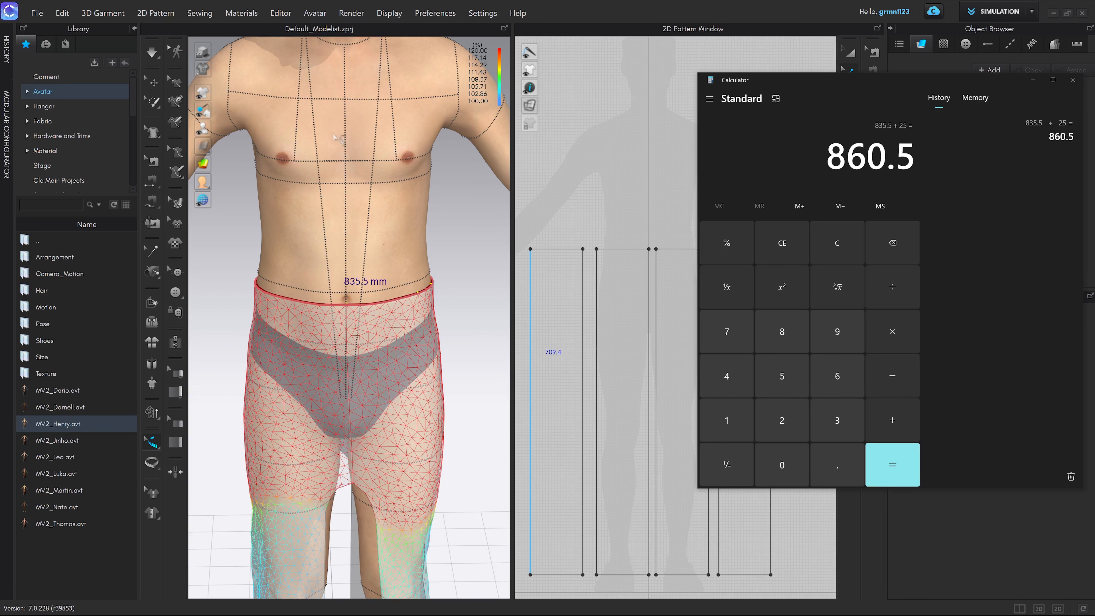
{"action": "scroll", "coordinate": [343, 173], "scroll_direction": "down", "scroll_amount": 3}
{"action": "middle_click_drag", "start_coordinate": [351, 237], "coordinate": [339, 300]}
{"action": "right_click_drag", "start_coordinate": [339, 302], "coordinate": [374, 340]}
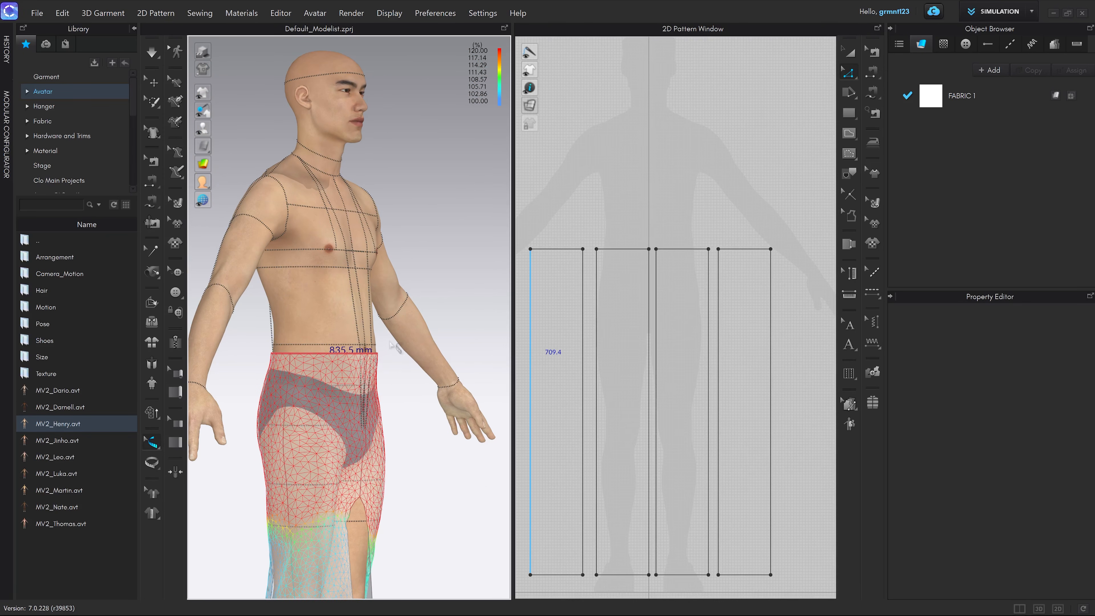
{"action": "right_click_drag", "start_coordinate": [398, 348], "coordinate": [394, 354]}
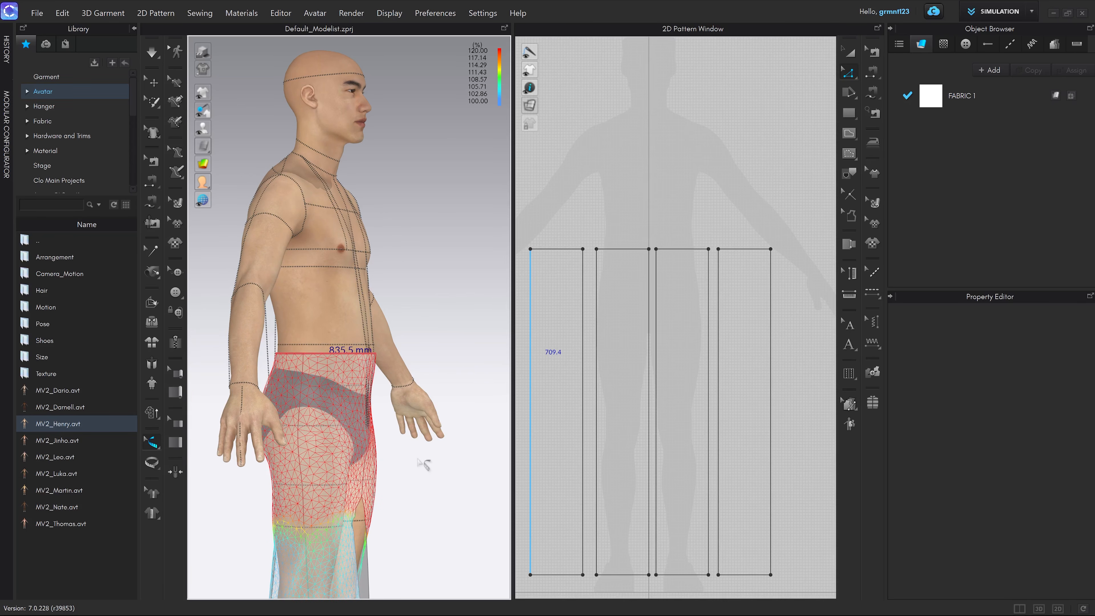
{"action": "scroll", "coordinate": [345, 312], "scroll_direction": "up", "scroll_amount": 3}
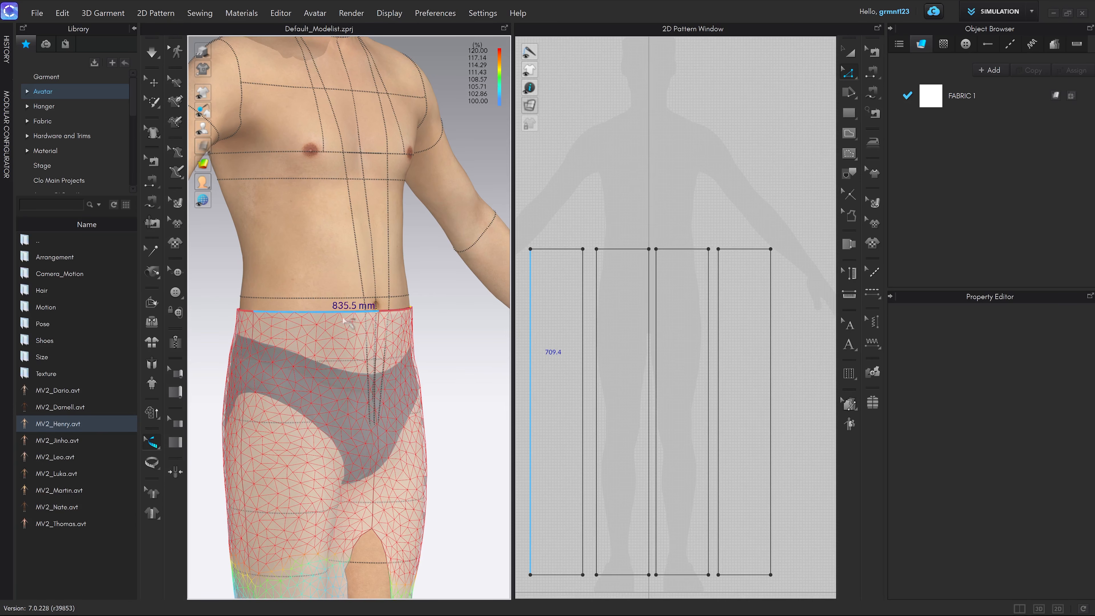
Step: Switch to the Calculator, divide 860.5 by 4 for the width of each rectangle and copy the result
{"action": "left_click", "coordinate": [132, 609]}
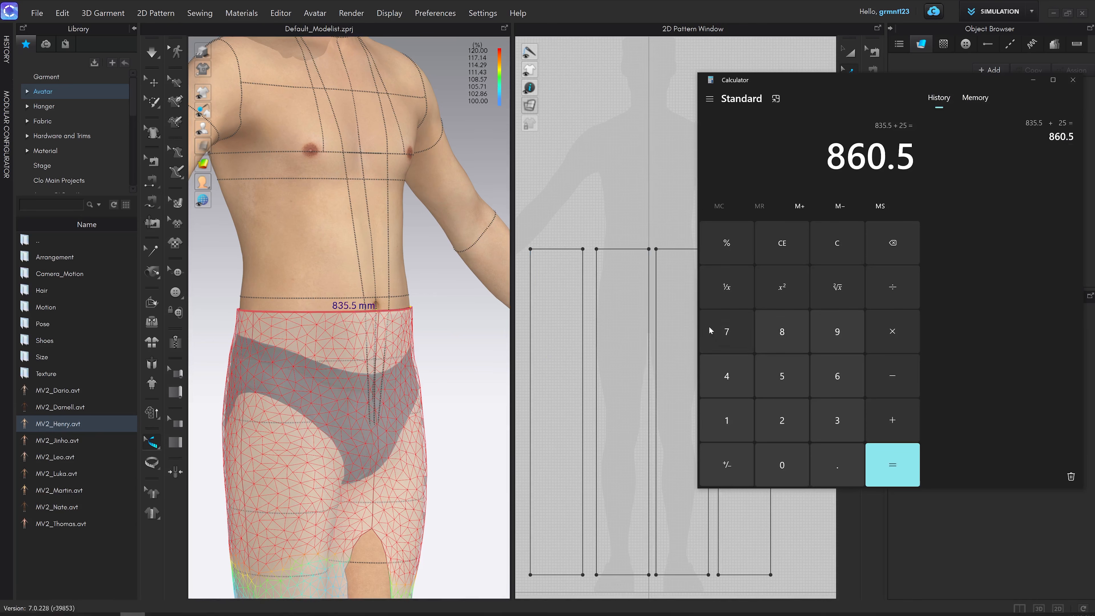
{"action": "left_click_drag", "start_coordinate": [818, 74], "coordinate": [809, 311]}
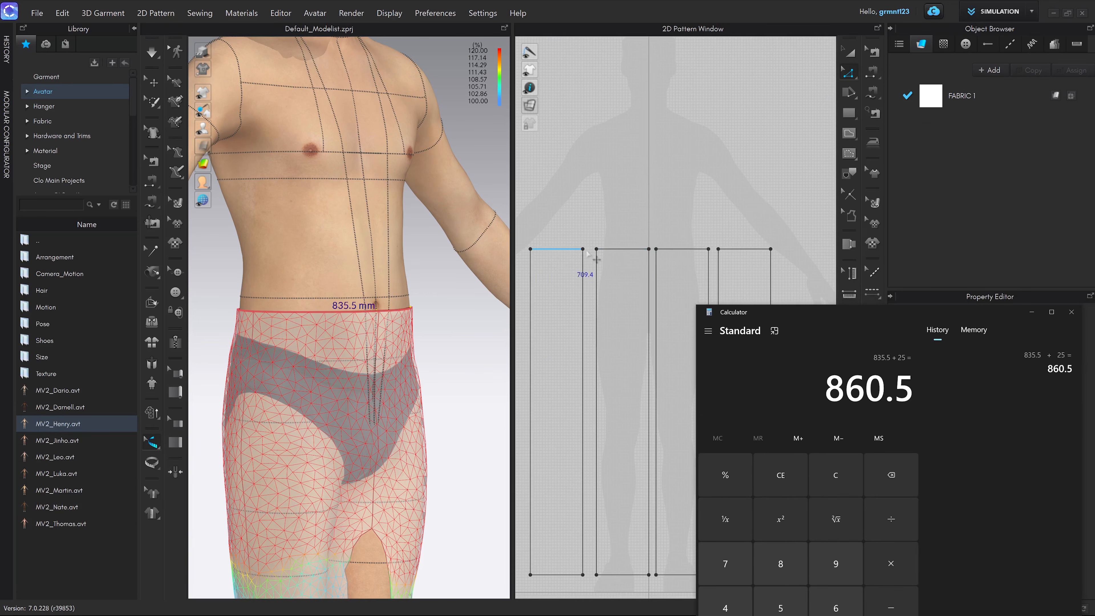
{"action": "left_click_drag", "start_coordinate": [834, 312], "coordinate": [856, 134]}
{"action": "left_click", "coordinate": [914, 342]}
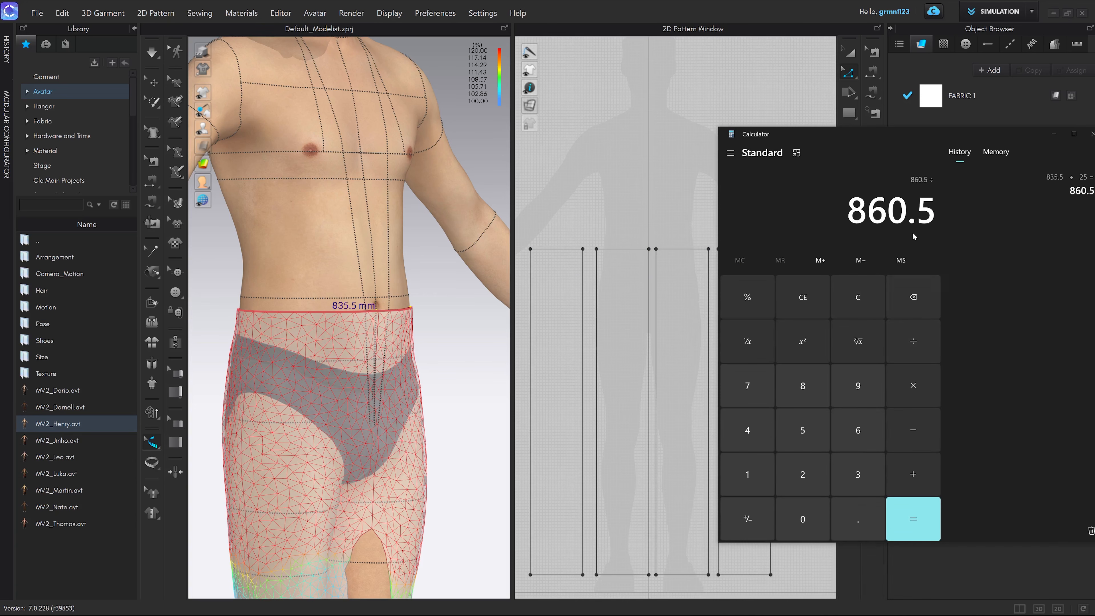
{"action": "left_click", "coordinate": [751, 434]}
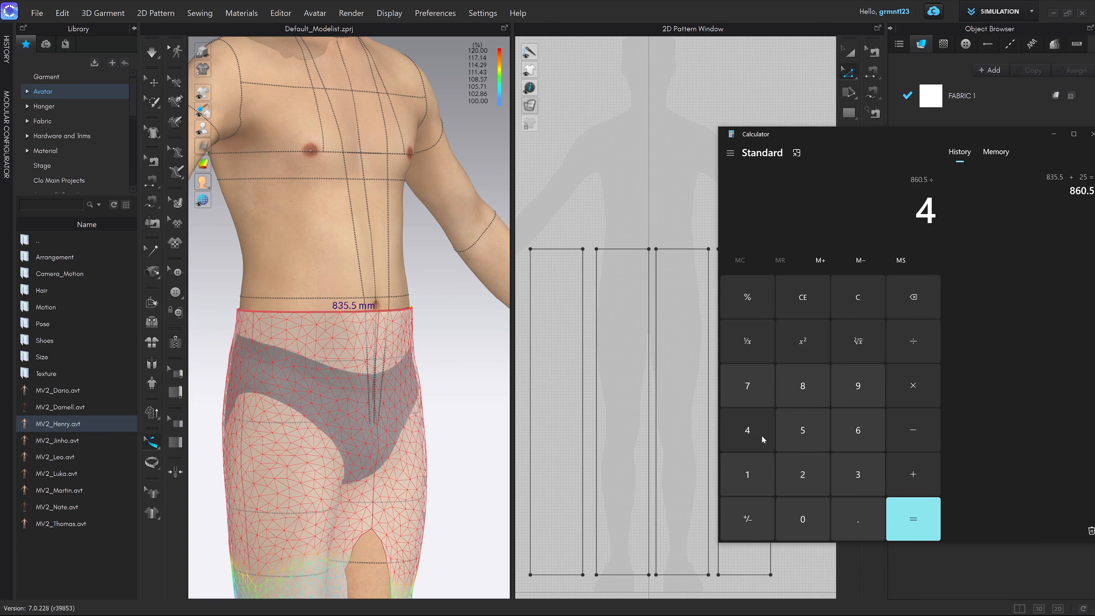
{"action": "left_click", "coordinate": [912, 519]}
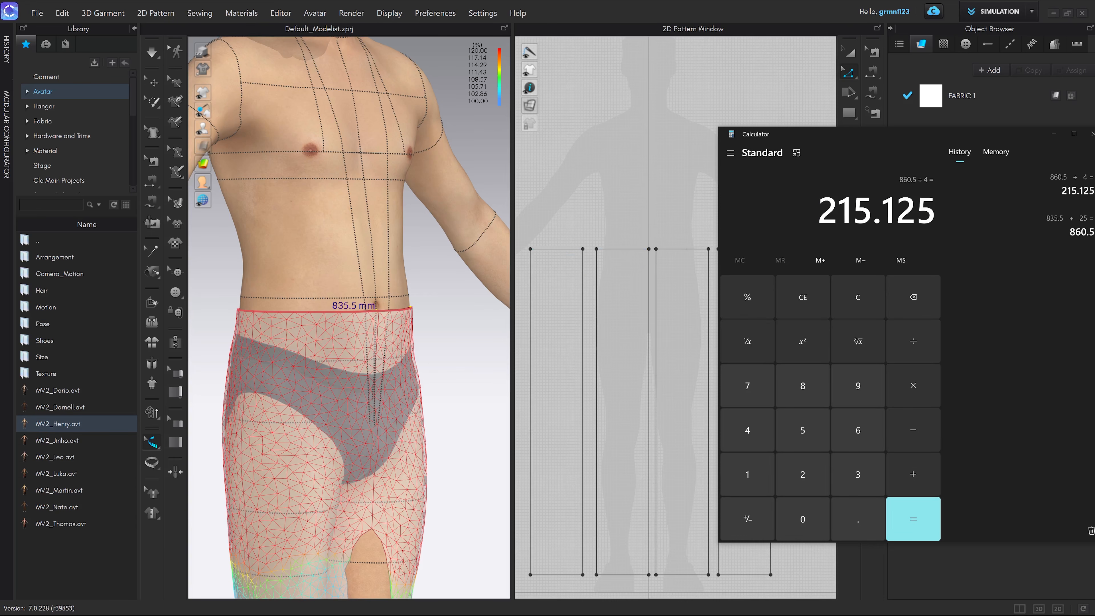
{"action": "key", "text": "ctrl+c"}
Step: Check the 2D length of the first rectangle's top edge in the 2D pattern view
{"action": "left_click", "coordinate": [554, 271]}
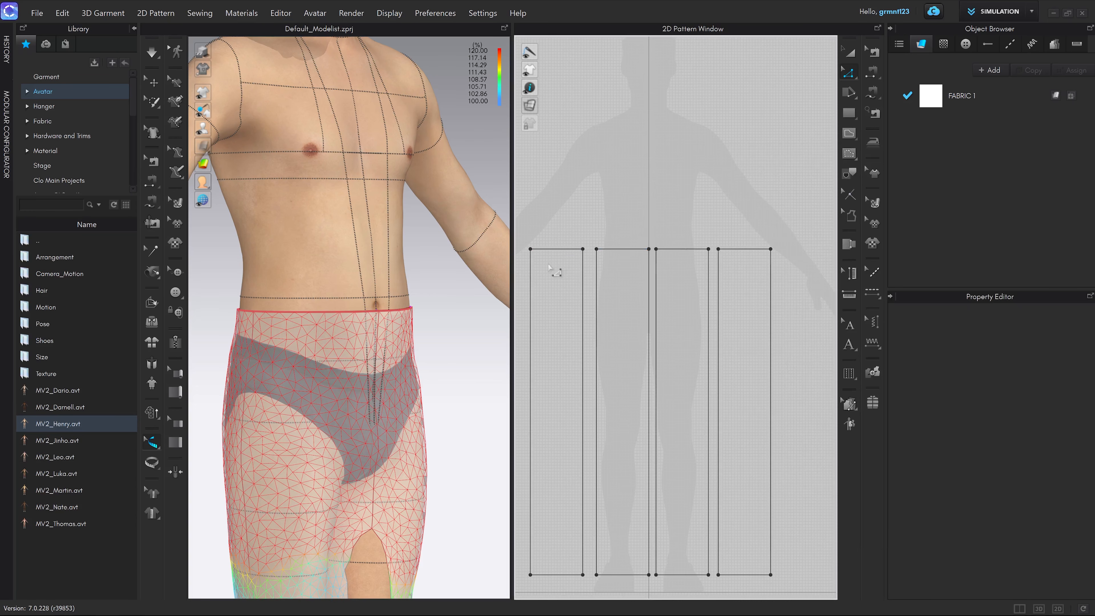
{"action": "left_click", "coordinate": [554, 251]}
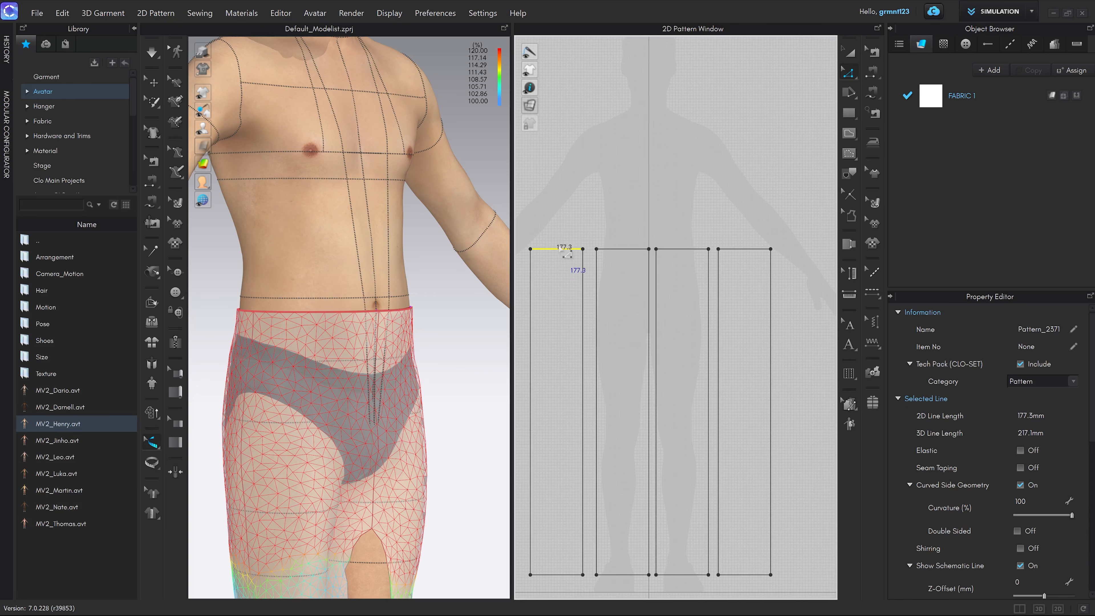
{"action": "left_click", "coordinate": [590, 226]}
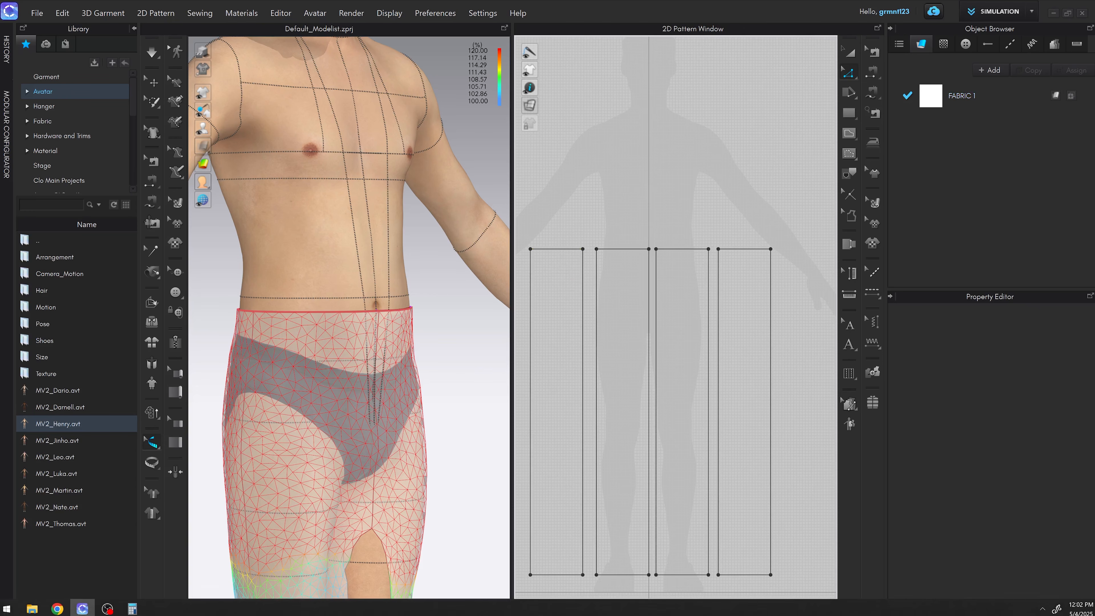
Step: Divide the target width 215.125 by the current top edge length 177.3 in the Calculator
{"action": "left_click", "coordinate": [132, 609]}
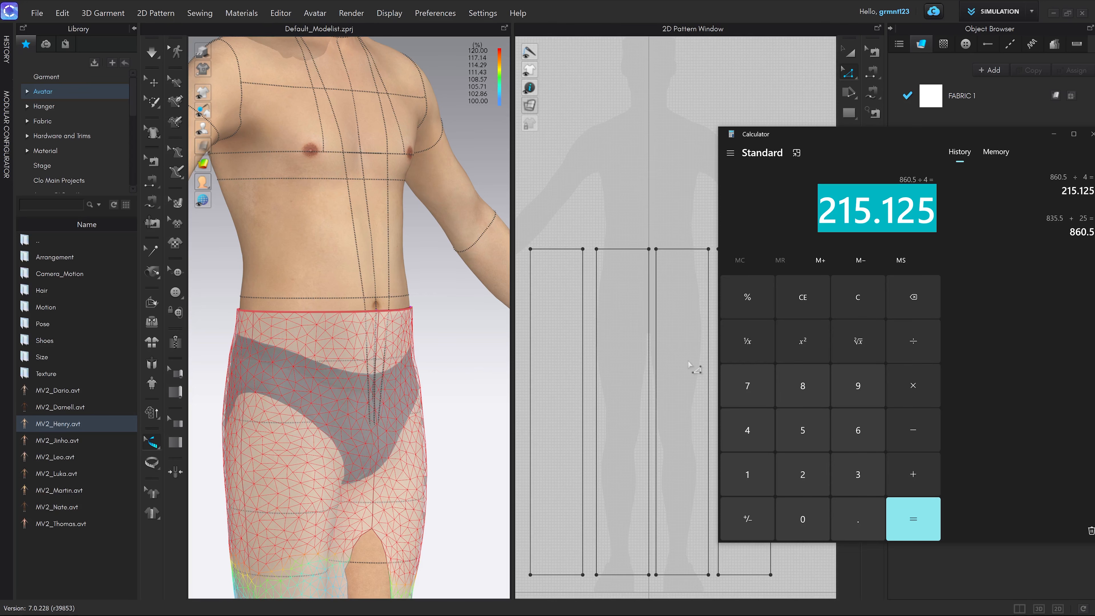
{"action": "key", "text": "/"}
{"action": "left_click", "coordinate": [622, 248]}
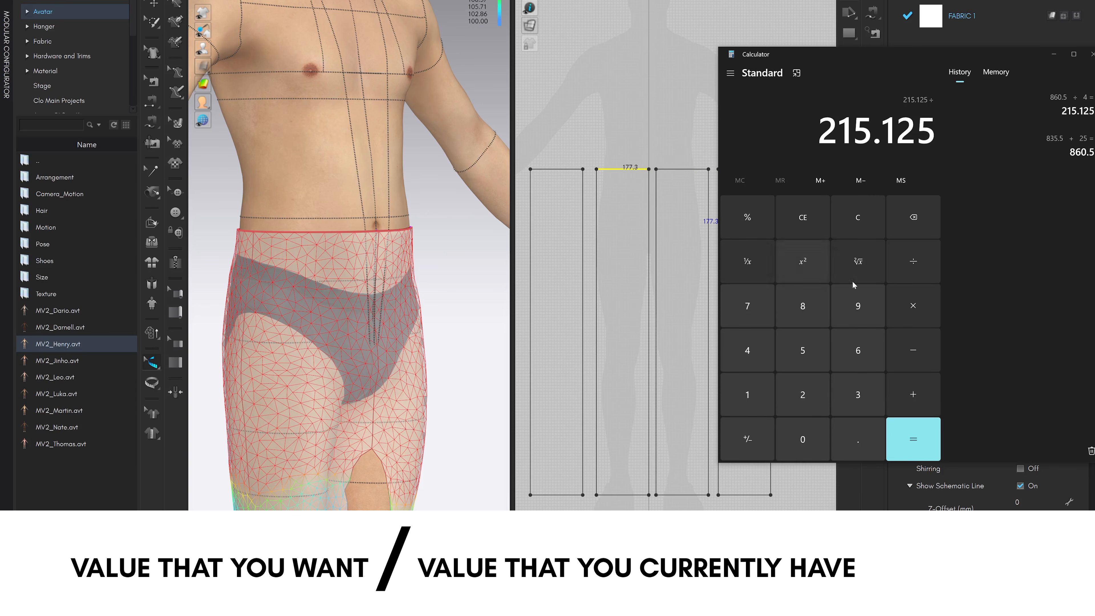
{"action": "left_click", "coordinate": [755, 394]}
{"action": "left_click", "coordinate": [753, 314]}
{"action": "left_click", "coordinate": [753, 314]}
{"action": "left_click", "coordinate": [858, 439]}
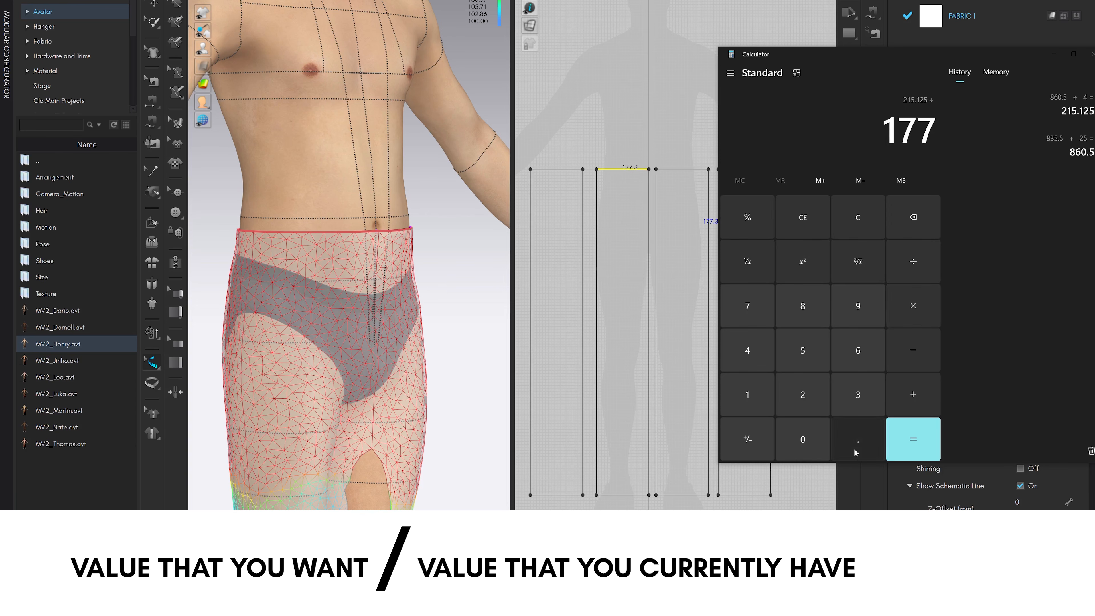
{"action": "left_click", "coordinate": [858, 395]}
{"action": "left_click", "coordinate": [928, 442]}
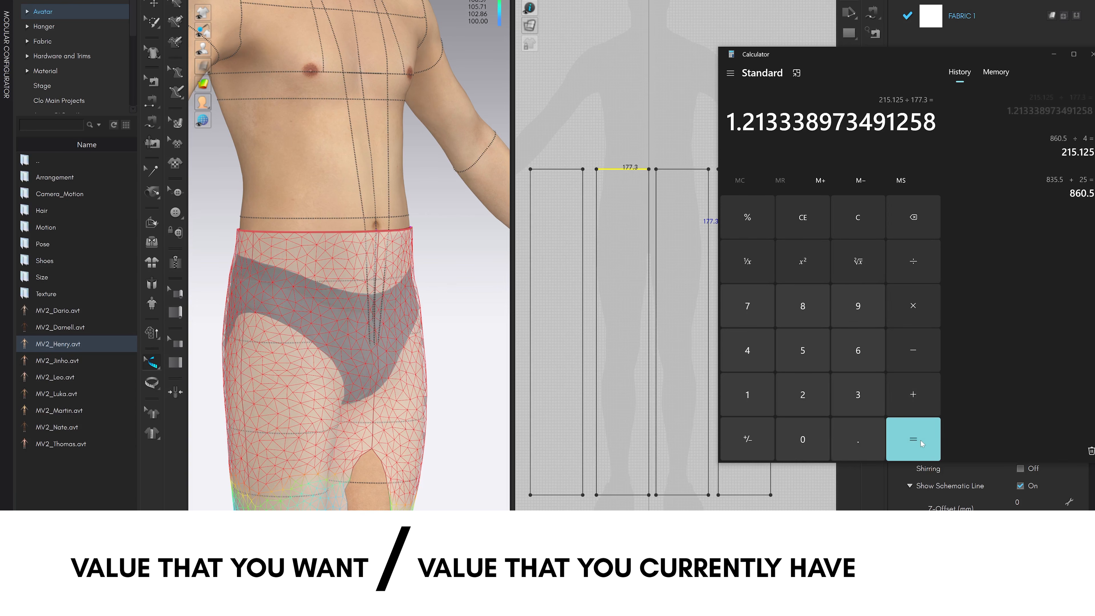
Step: Multiply the ratio by 100 in the Calculator and copy 121.33 as the scaling percentage
{"action": "left_click", "coordinate": [917, 304]}
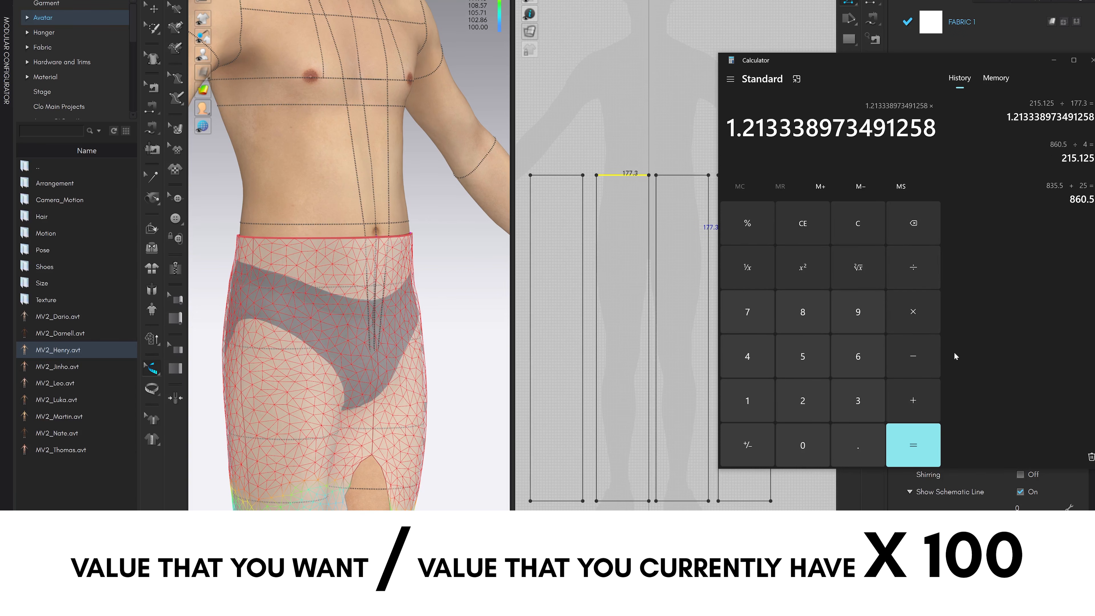
{"action": "left_click", "coordinate": [747, 401]}
{"action": "left_click", "coordinate": [802, 446]}
{"action": "left_click", "coordinate": [803, 445]}
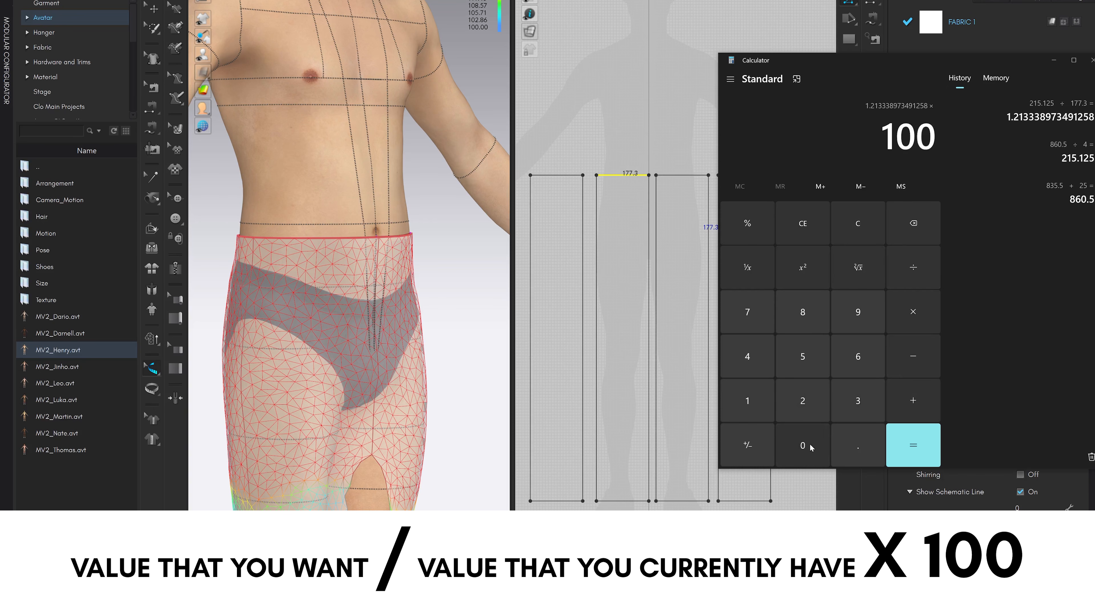
{"action": "left_click", "coordinate": [920, 450]}
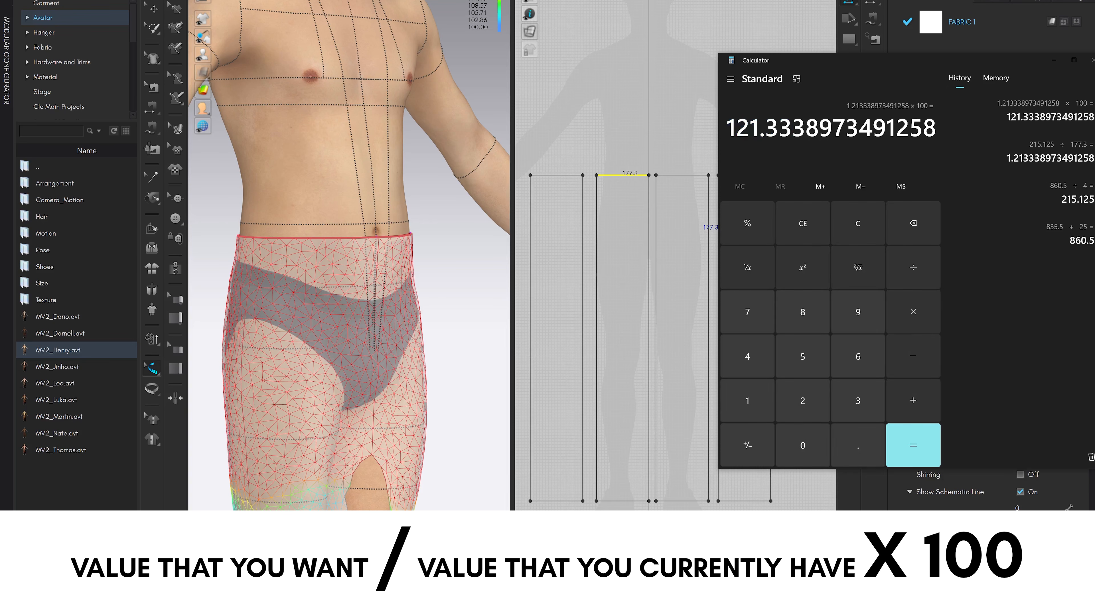
{"action": "left_click_drag", "start_coordinate": [727, 127], "coordinate": [792, 128]}
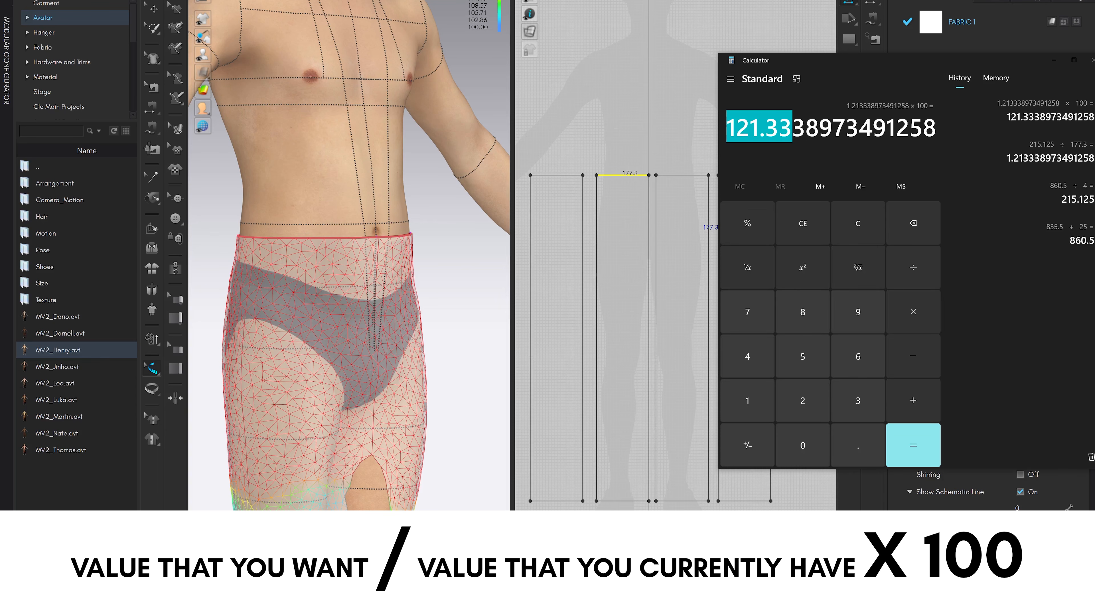
{"action": "right_click", "coordinate": [761, 123]}
{"action": "left_click", "coordinate": [792, 133]}
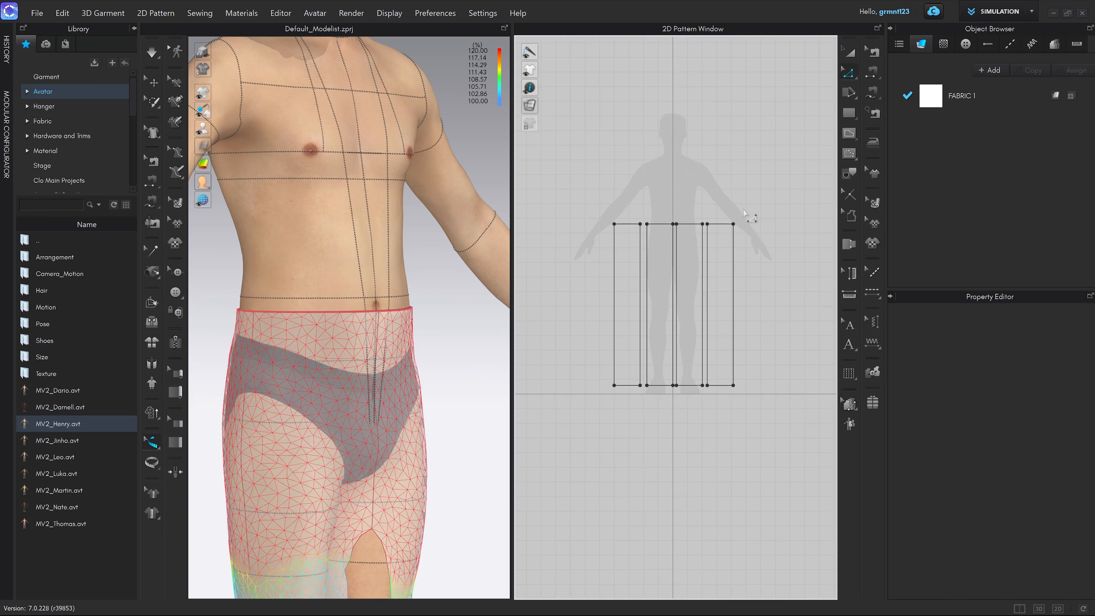
Step: Select all four rectangles with Transform Pattern and scale them proportionally to 121.33 % width and height
{"action": "key", "text": "a"}
{"action": "left_click_drag", "start_coordinate": [782, 181], "coordinate": [580, 428]}
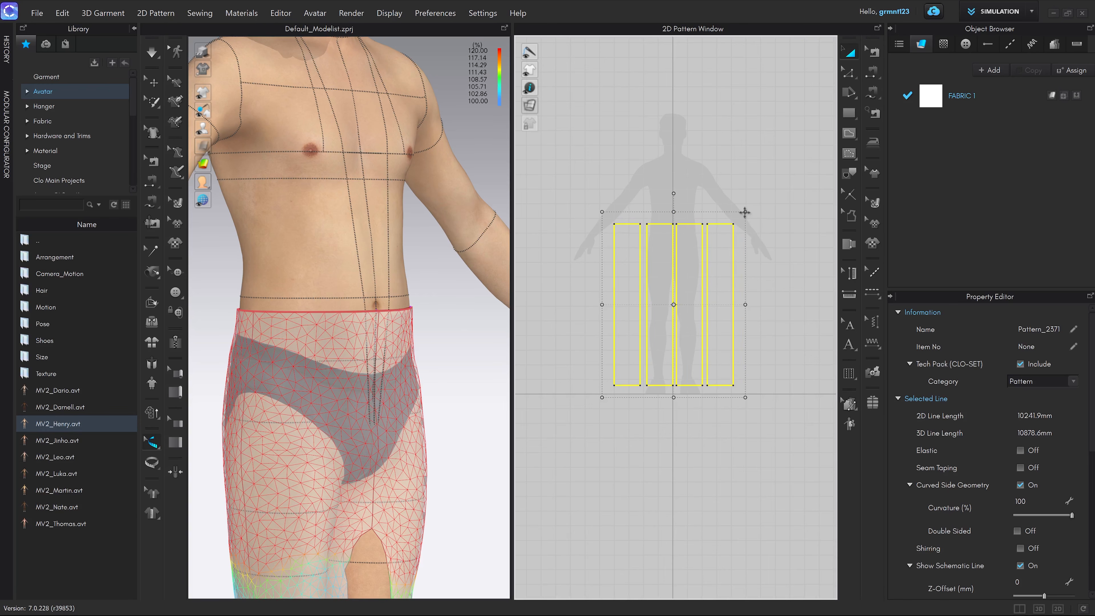
{"action": "mouse_move", "coordinate": [745, 212]}
{"action": "left_mouse_down"}
{"action": "mouse_move", "coordinate": [809, 167]}
{"action": "mouse_move", "coordinate": [818, 142]}
{"action": "mouse_move", "coordinate": [707, 252]}
{"action": "mouse_move", "coordinate": [754, 203]}
{"action": "left_mouse_up"}
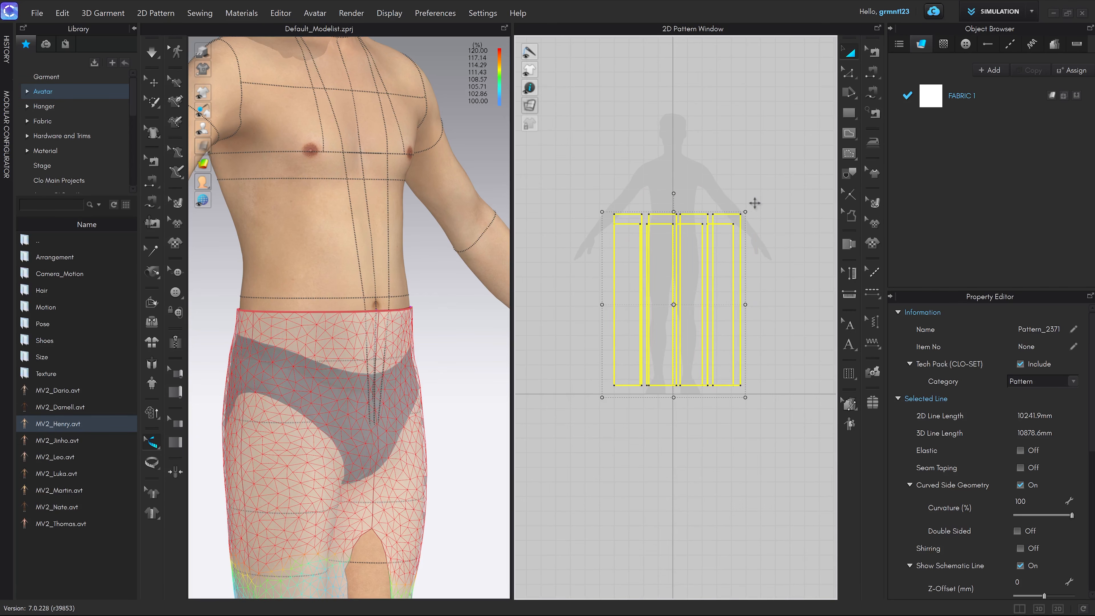
{"action": "left_click_drag", "start_coordinate": [755, 203], "coordinate": [761, 202]}
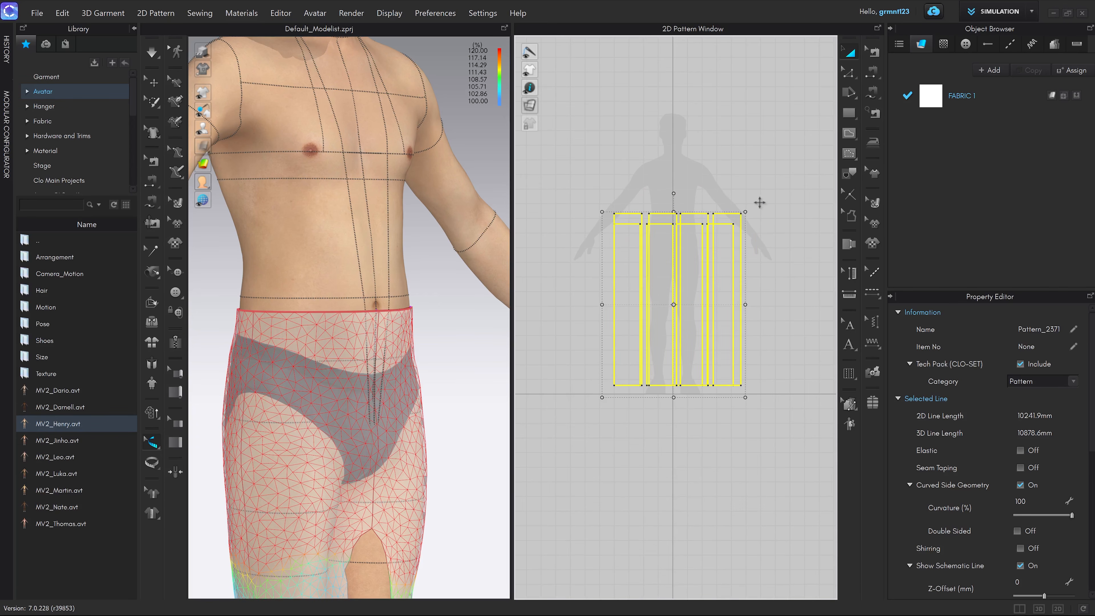
{"action": "left_click_drag", "start_coordinate": [759, 202], "coordinate": [761, 205]}
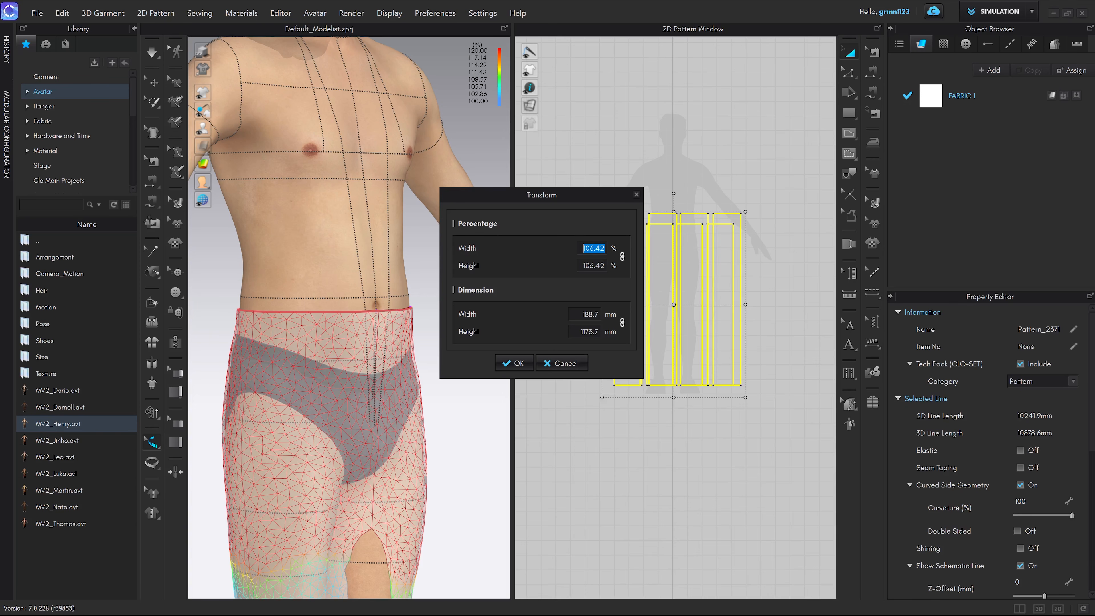
{"action": "type", "text": "121.33"}
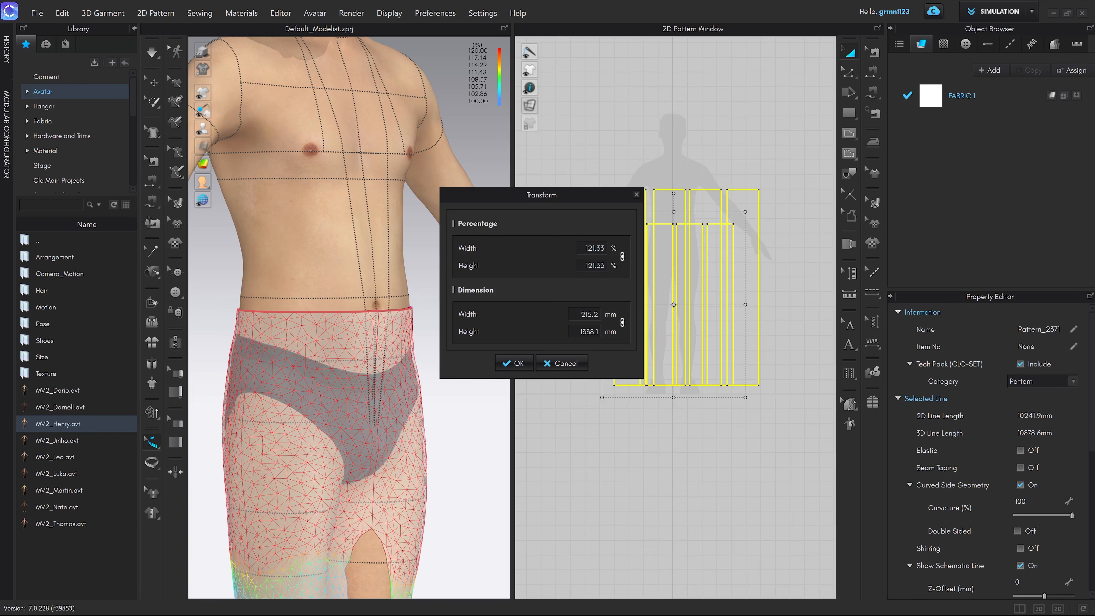
{"action": "key", "text": "Return"}
{"action": "left_click", "coordinate": [519, 365]}
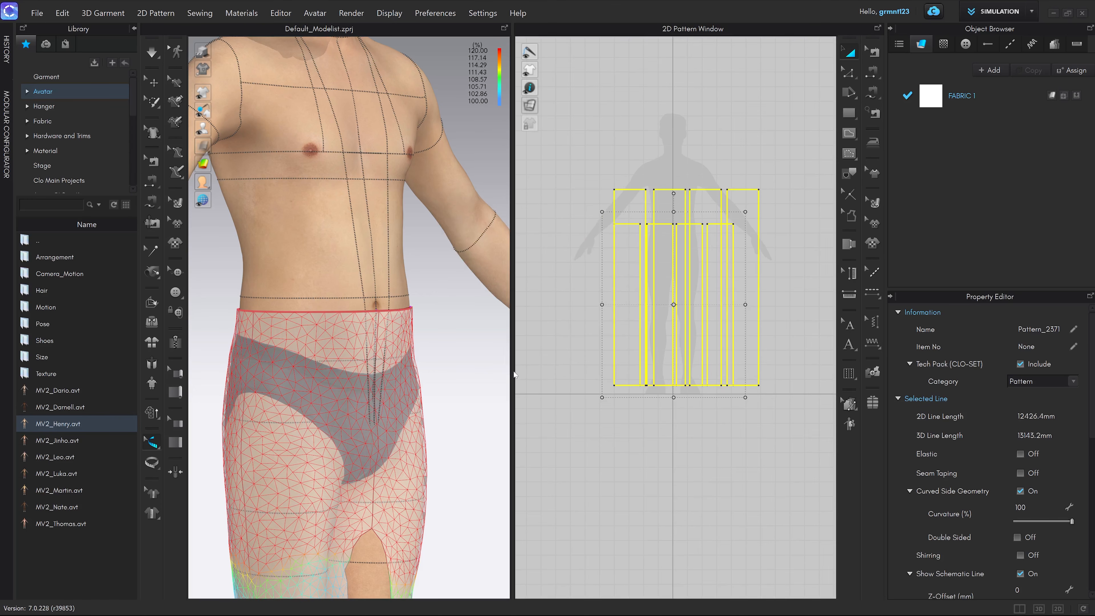
Step: Simulate the enlarged garment and pull the fabric downward at the front and back until it hangs from the waist measure
{"action": "scroll", "coordinate": [435, 381], "scroll_direction": "down", "scroll_amount": 8}
{"action": "middle_click_drag", "start_coordinate": [418, 324], "coordinate": [409, 281]}
{"action": "right_click_drag", "start_coordinate": [407, 319], "coordinate": [439, 334]}
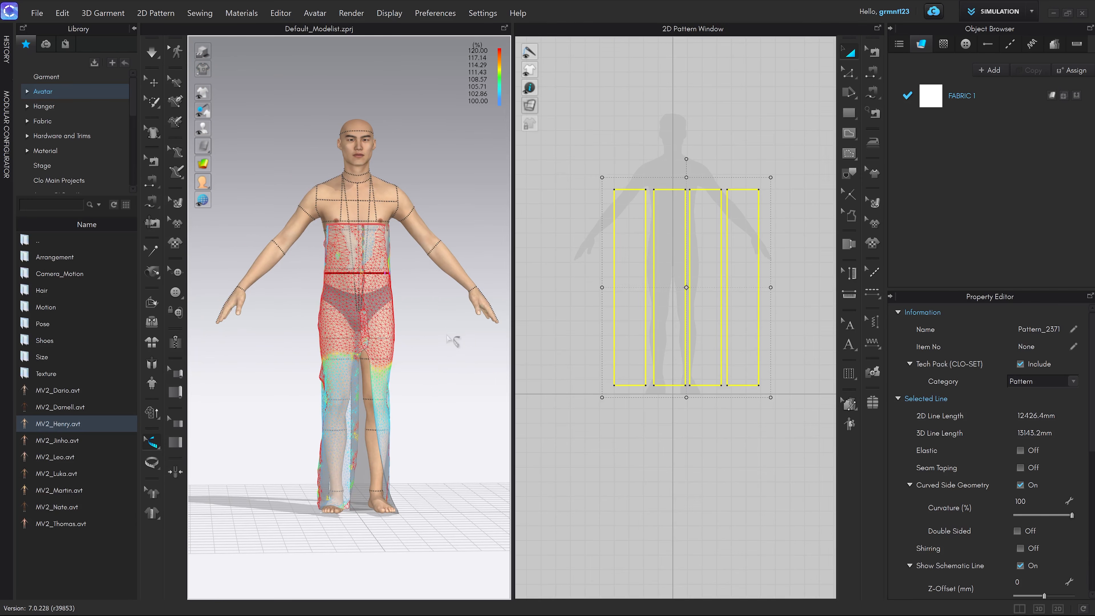
{"action": "key", "text": "space"}
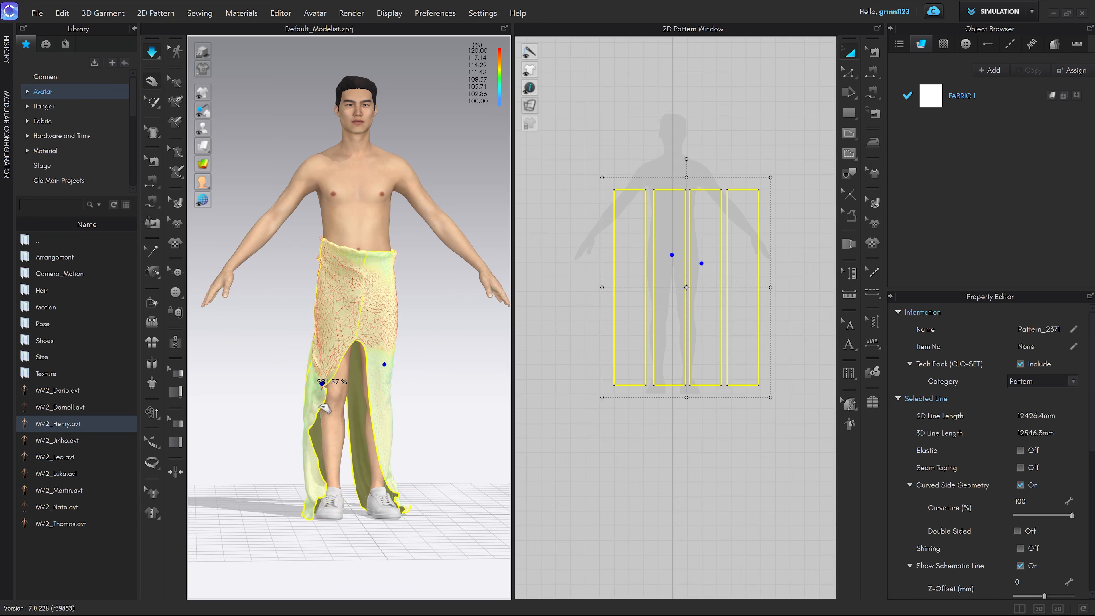
{"action": "right_click_drag", "start_coordinate": [421, 360], "coordinate": [290, 356]}
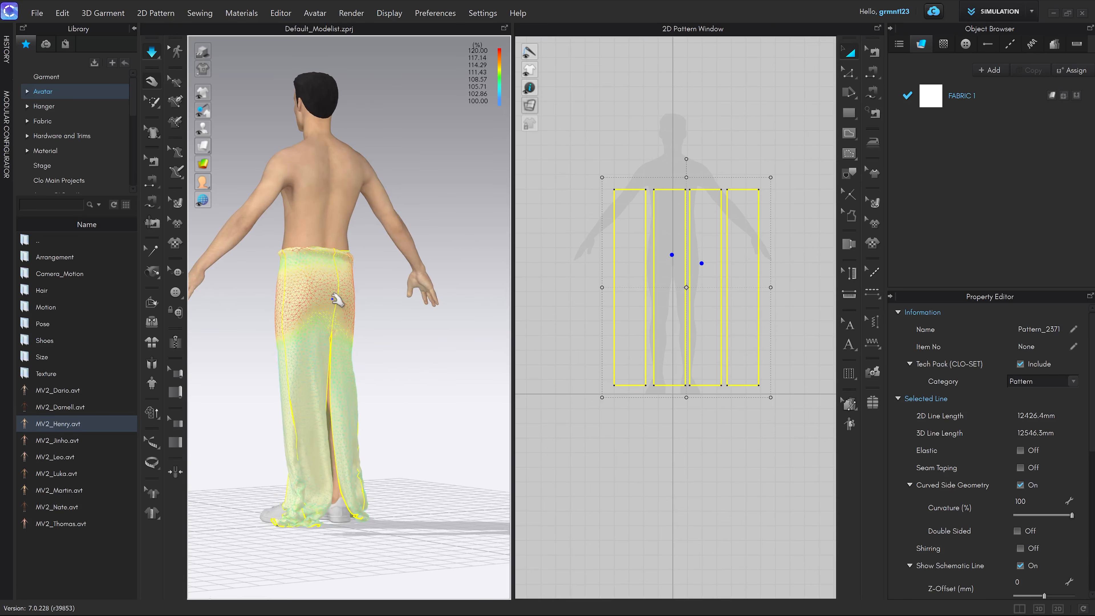
{"action": "left_click_drag", "start_coordinate": [331, 301], "coordinate": [343, 373]}
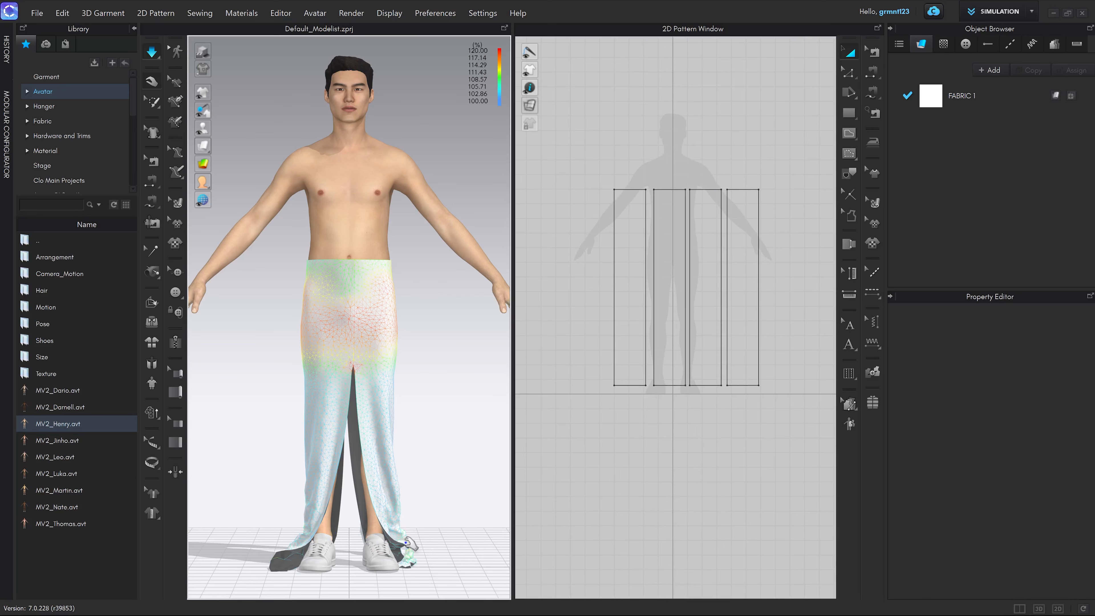
{"action": "scroll", "coordinate": [395, 429], "scroll_direction": "up", "scroll_amount": 5}
{"action": "scroll", "coordinate": [394, 430], "scroll_direction": "up", "scroll_amount": 2}
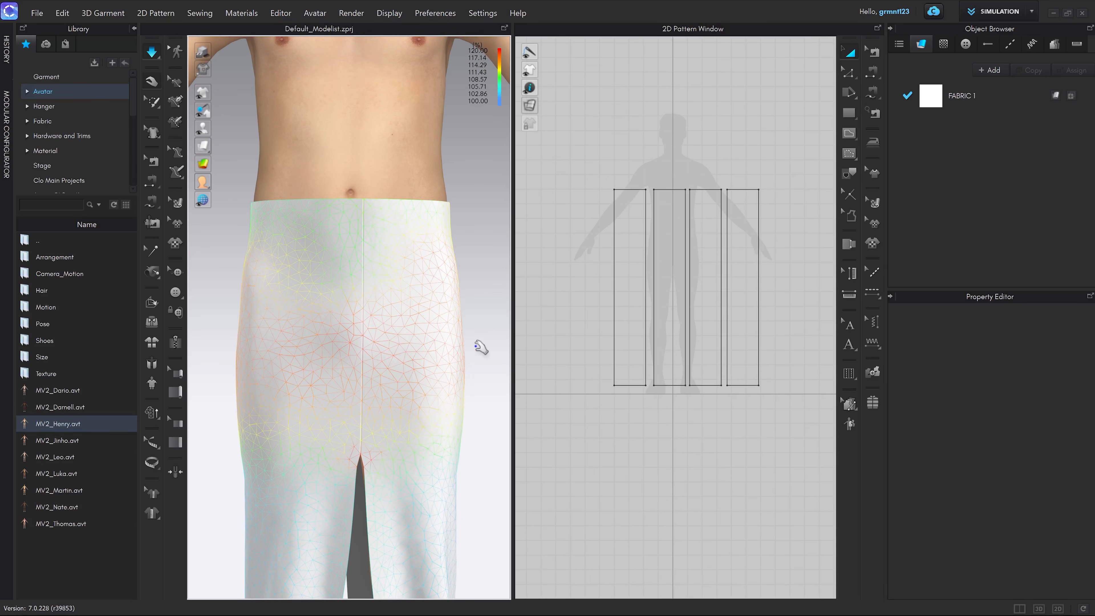
Step: Stop the simulation of the enlarged garment and bring its full length into view
{"action": "left_click", "coordinate": [453, 330]}
{"action": "left_click", "coordinate": [479, 371]}
{"action": "key", "text": "space"}
{"action": "scroll", "coordinate": [367, 305], "scroll_direction": "down", "scroll_amount": 2}
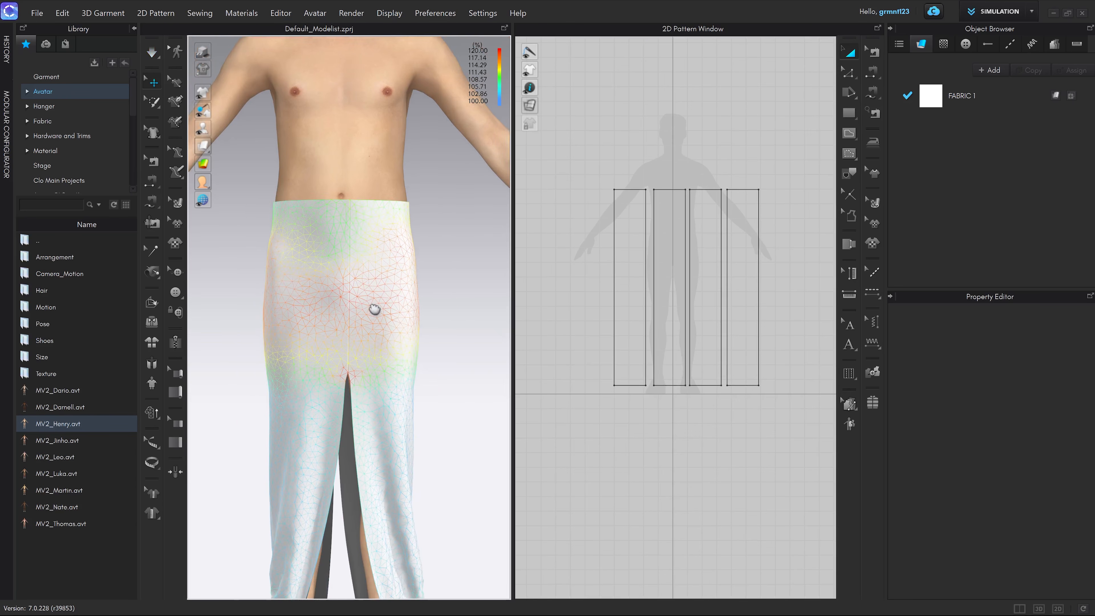
{"action": "scroll", "coordinate": [379, 341], "scroll_direction": "down", "scroll_amount": 2}
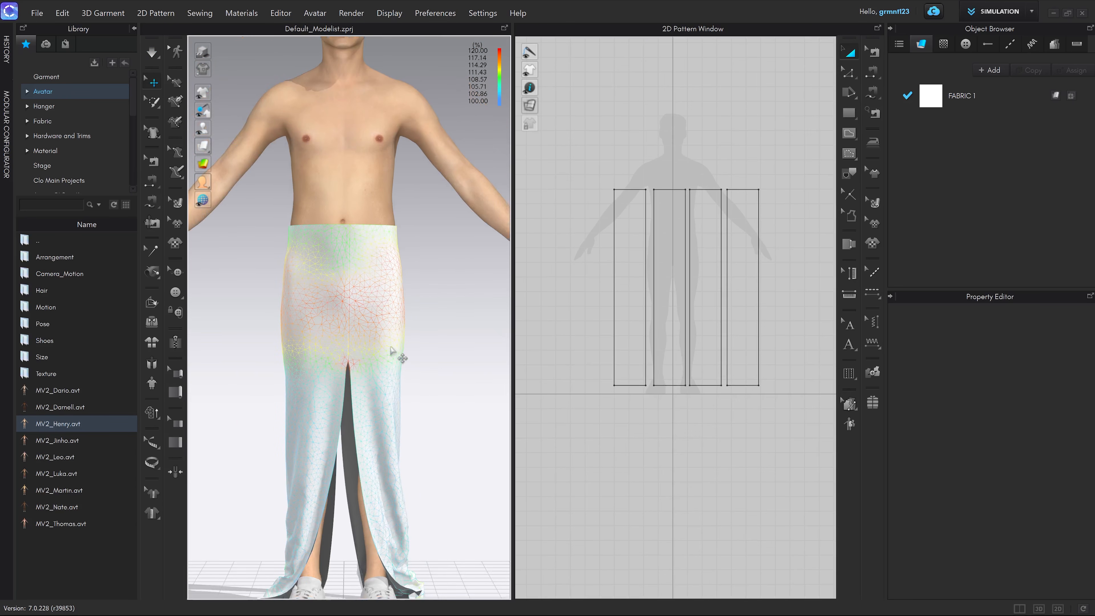
Step: Shorten all four rectangles to about 1090 mm long by moving their bottom edges up about 249 mm with Edit Pattern
{"action": "left_click_drag", "start_coordinate": [575, 179], "coordinate": [764, 425]}
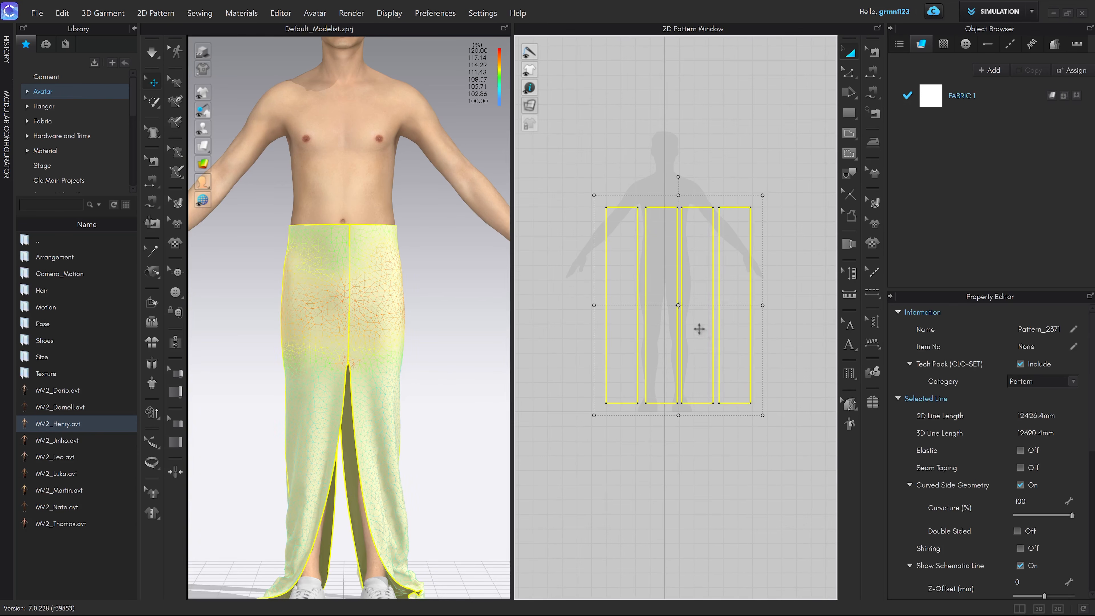
{"action": "scroll", "coordinate": [697, 302], "scroll_direction": "up", "scroll_amount": 3}
{"action": "scroll", "coordinate": [711, 294], "scroll_direction": "down", "scroll_amount": 4}
{"action": "left_click_drag", "start_coordinate": [703, 277], "coordinate": [692, 320]}
{"action": "scroll", "coordinate": [692, 320], "scroll_direction": "up", "scroll_amount": 3}
{"action": "scroll", "coordinate": [686, 307], "scroll_direction": "up", "scroll_amount": 4}
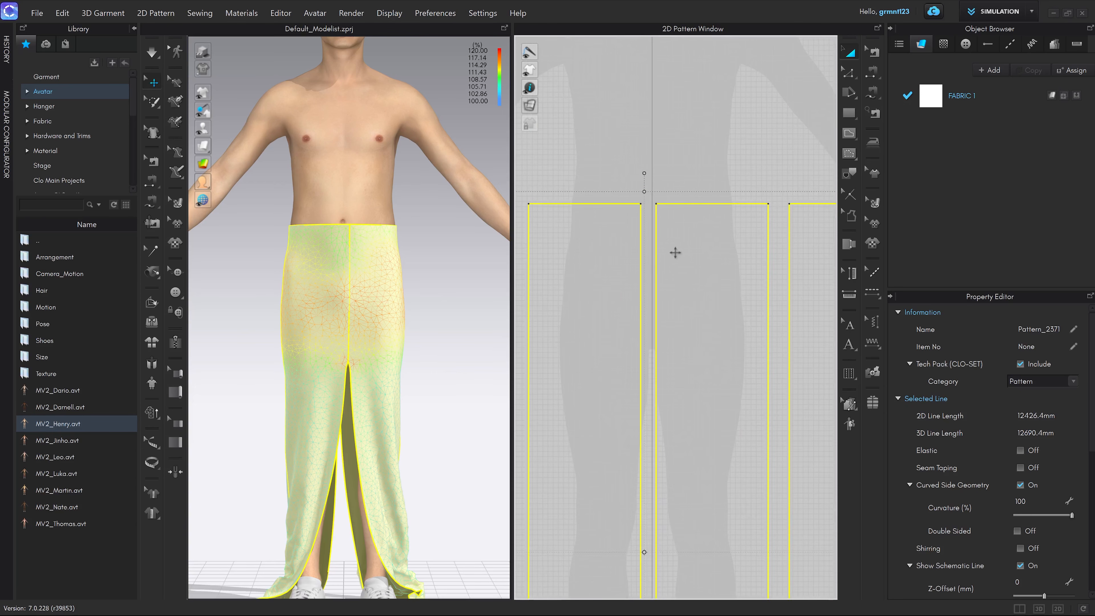
{"action": "scroll", "coordinate": [683, 341], "scroll_direction": "down", "scroll_amount": 8}
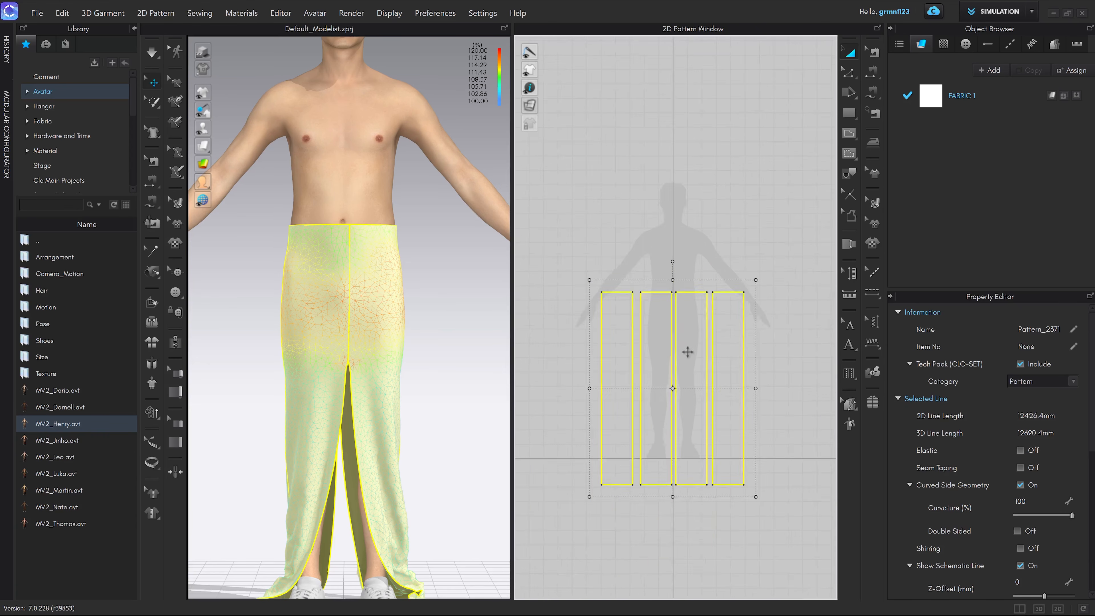
{"action": "left_click", "coordinate": [737, 479]}
{"action": "key", "text": "z"}
{"action": "scroll", "coordinate": [745, 467], "scroll_direction": "up", "scroll_amount": 3}
{"action": "left_click_drag", "start_coordinate": [756, 460], "coordinate": [569, 421]}
{"action": "left_click_drag", "start_coordinate": [637, 428], "coordinate": [638, 390]}
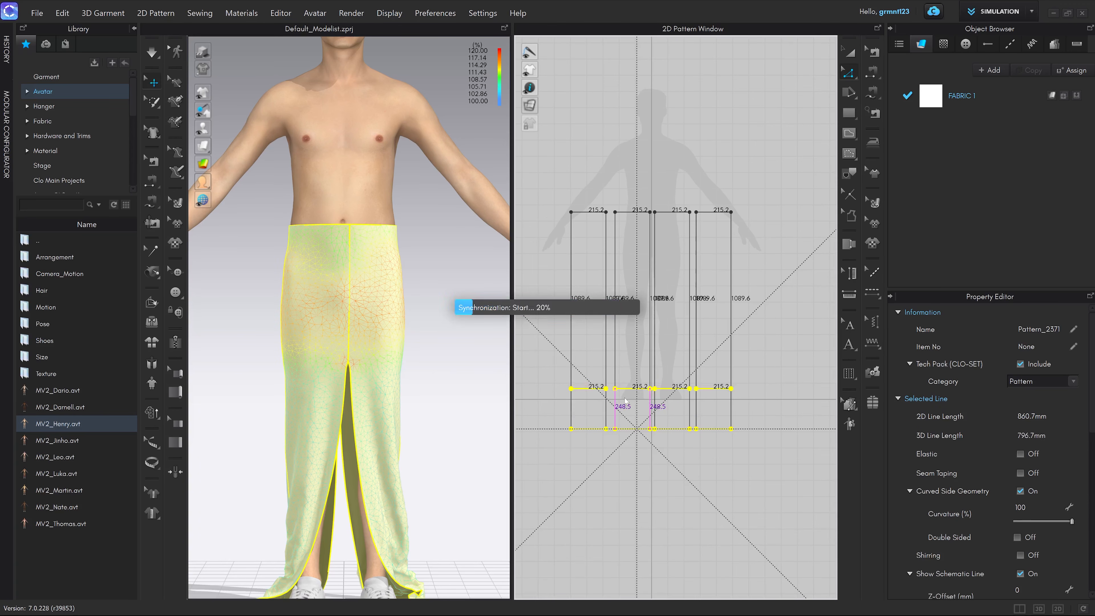
Step: Simulate the shortened garment and check how its hem hangs around the shoes
{"action": "scroll", "coordinate": [460, 496], "scroll_direction": "down", "scroll_amount": 3}
{"action": "middle_click_drag", "start_coordinate": [425, 495], "coordinate": [422, 459]}
{"action": "key", "text": "space"}
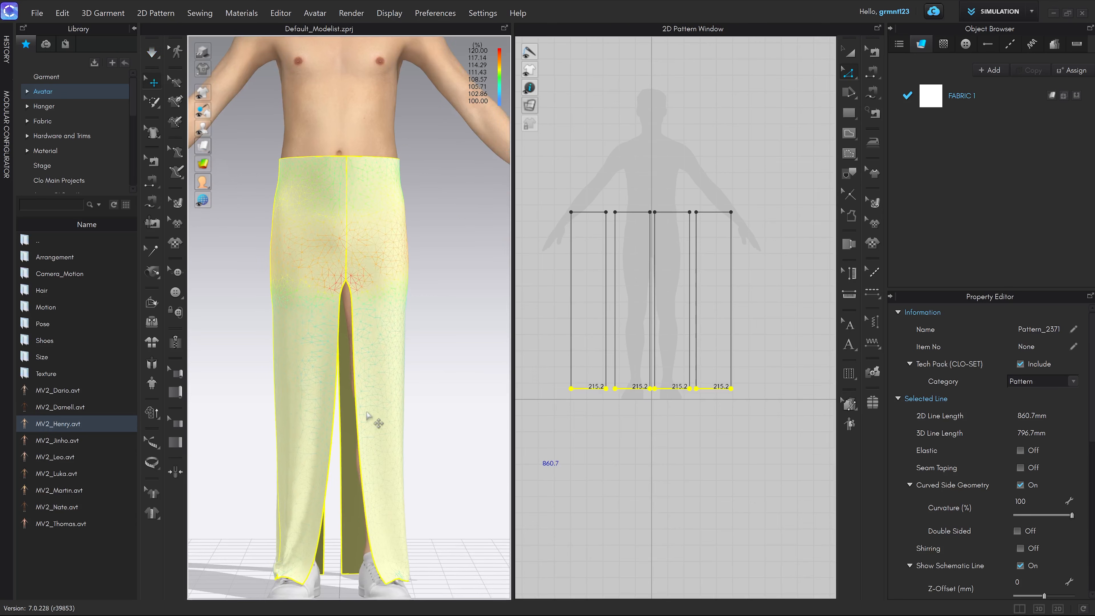
{"action": "right_click_drag", "start_coordinate": [373, 421], "coordinate": [453, 418]}
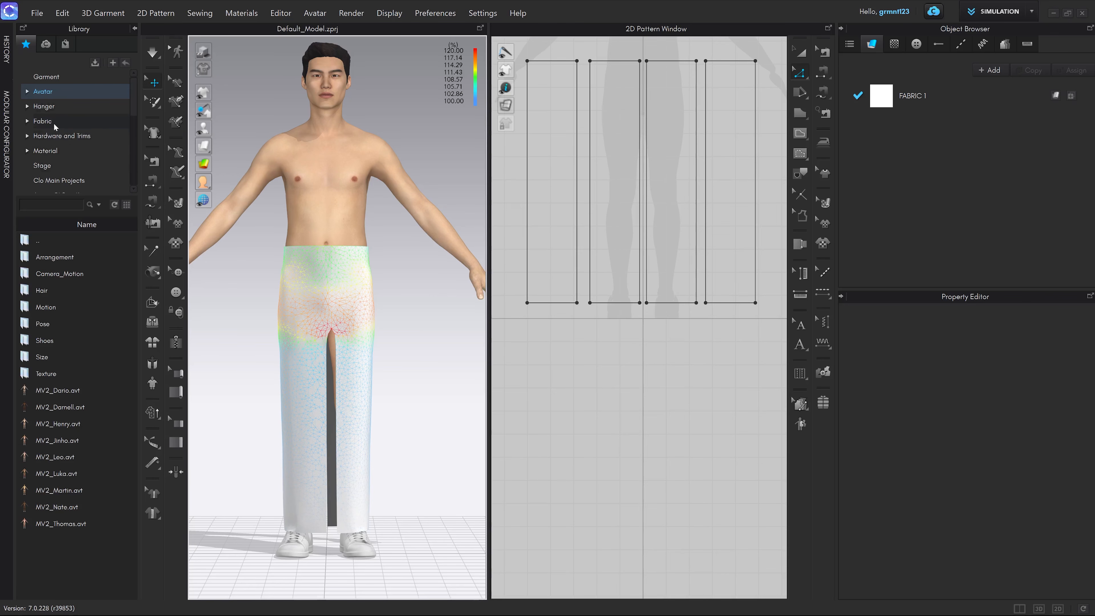
Step: Find Denim_Raw in the fabric library and apply it to FABRIC 1
{"action": "left_click", "coordinate": [44, 121]}
{"action": "scroll", "coordinate": [86, 388], "scroll_direction": "down", "scroll_amount": 3}
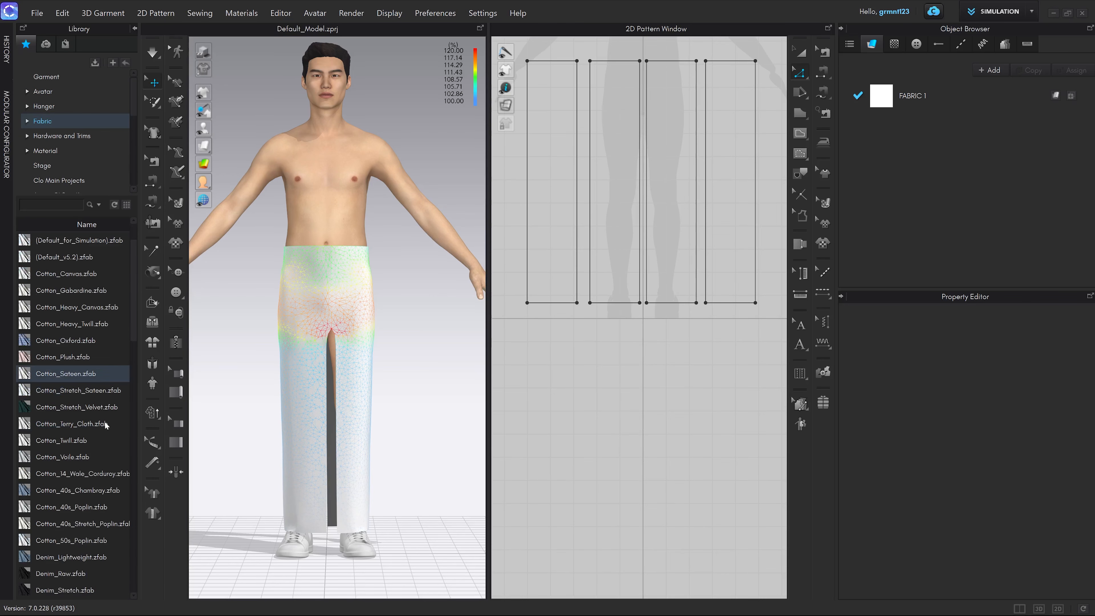
{"action": "mouse_move", "coordinate": [69, 528]}
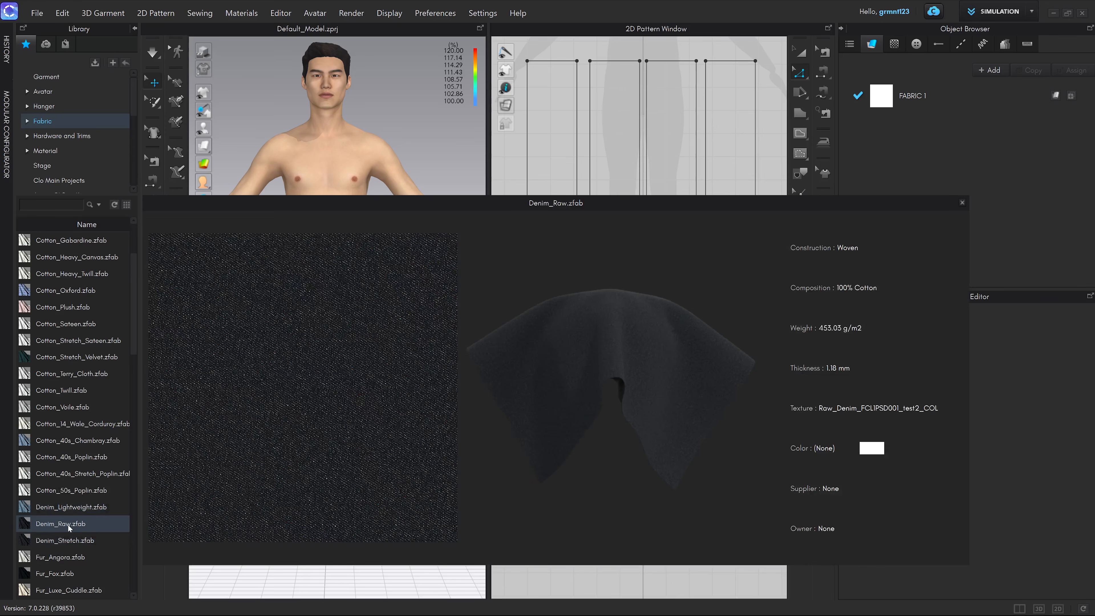
{"action": "left_click_drag", "start_coordinate": [42, 527], "coordinate": [915, 102]}
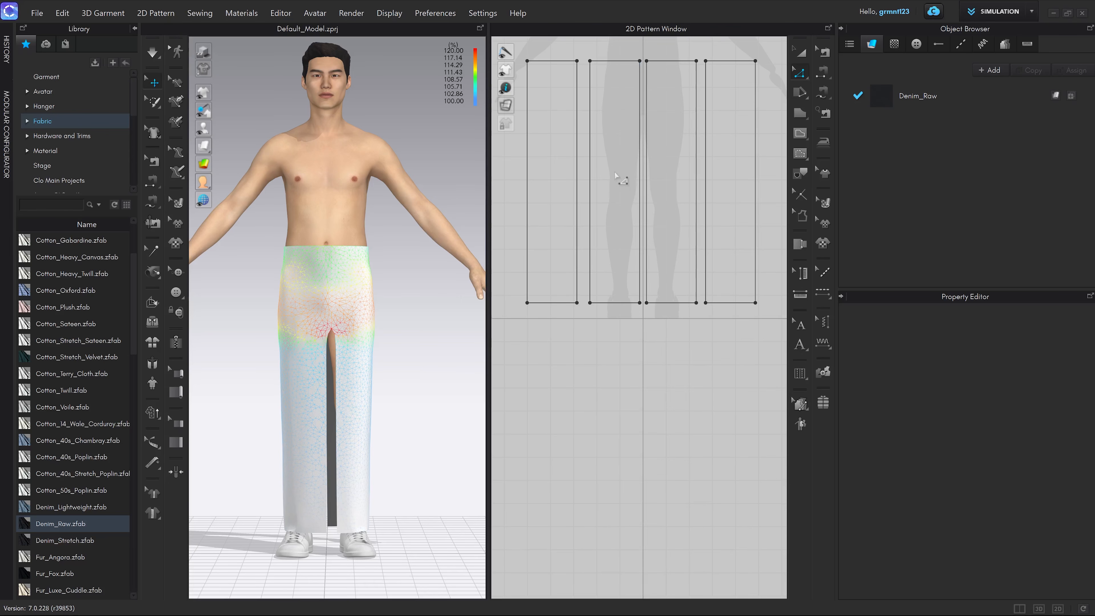
Step: Preview the 2D patterns with textured and plain white surfaces, examining the denim texture and an edge up close, and restore Transparent Surface
{"action": "mouse_move", "coordinate": [507, 106]}
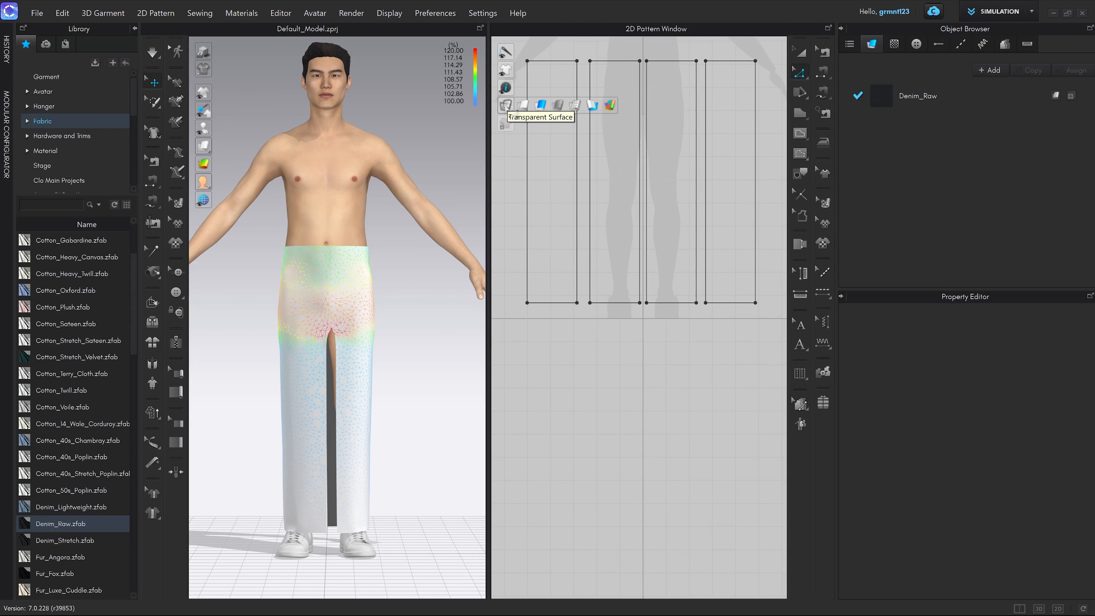
{"action": "left_click", "coordinate": [540, 105]}
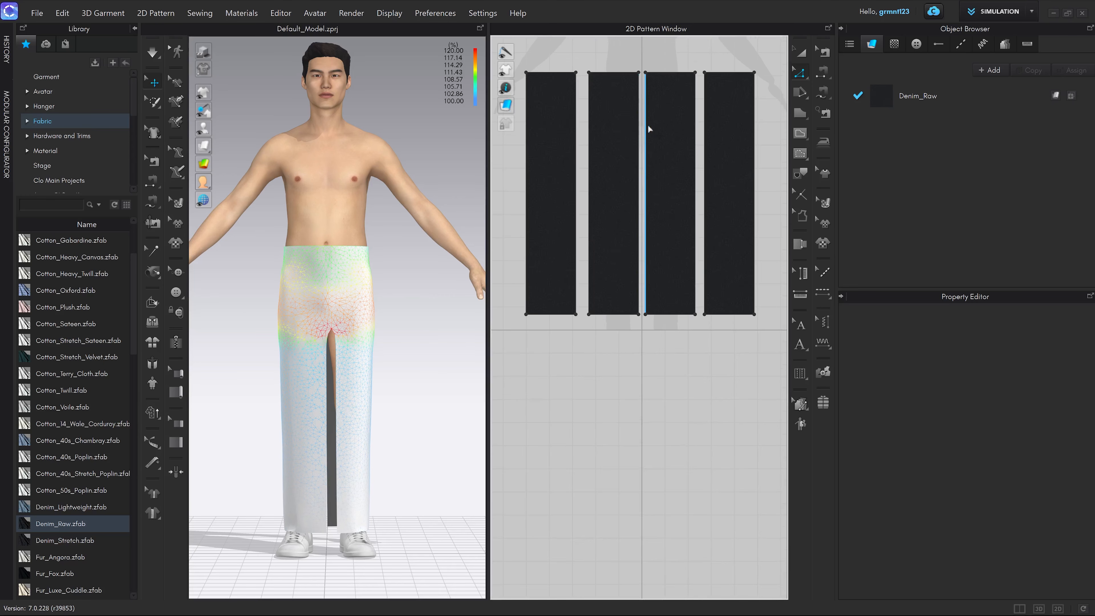
{"action": "scroll", "coordinate": [650, 129], "scroll_direction": "up", "scroll_amount": 10}
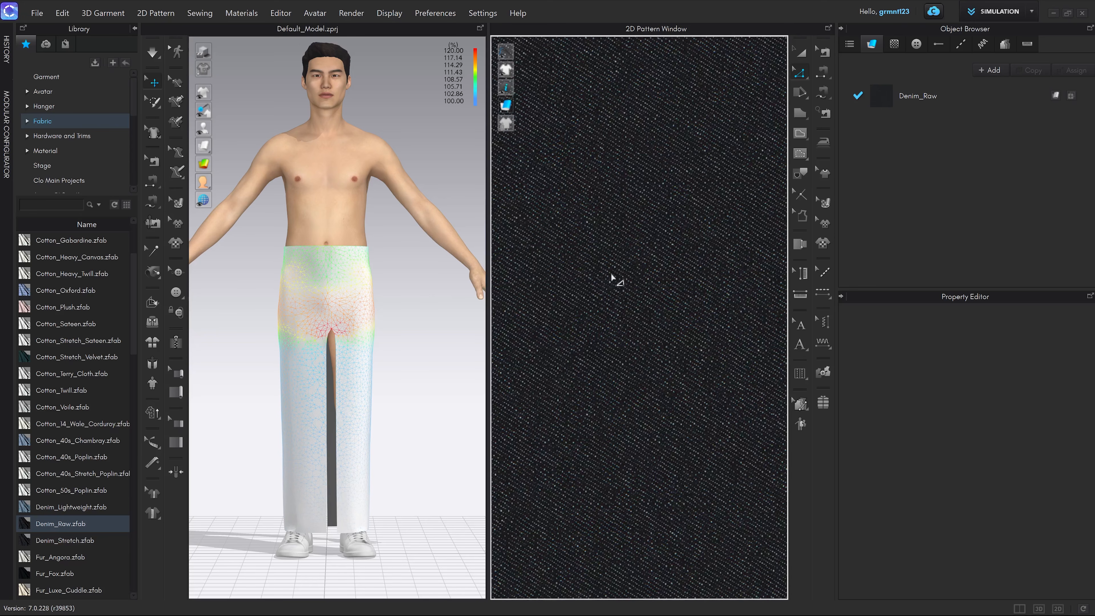
{"action": "scroll", "coordinate": [614, 280], "scroll_direction": "down", "scroll_amount": 8}
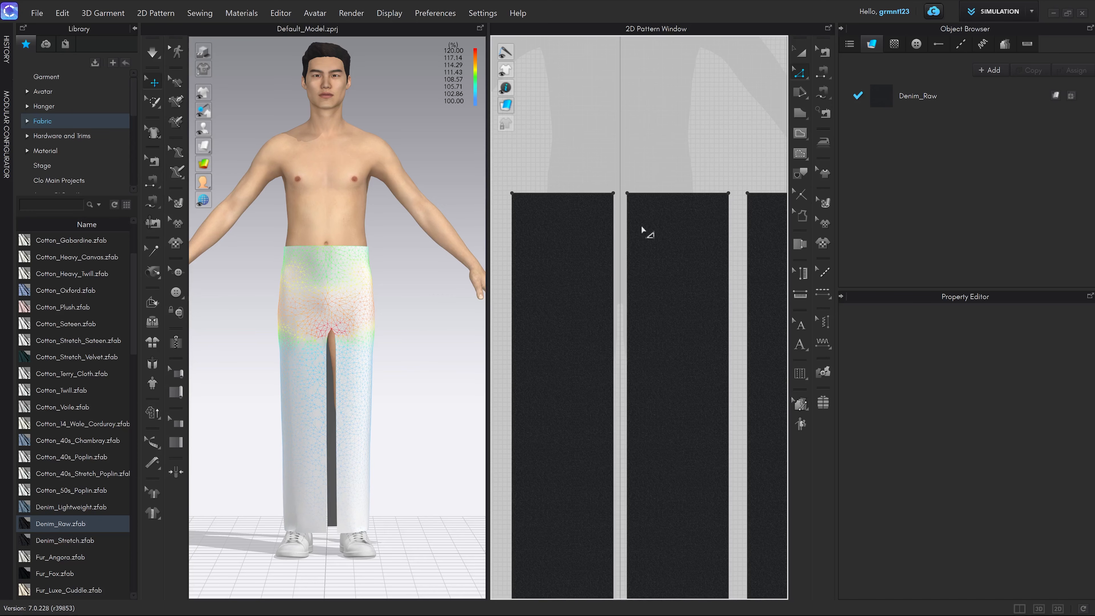
{"action": "scroll", "coordinate": [646, 215], "scroll_direction": "down", "scroll_amount": 3}
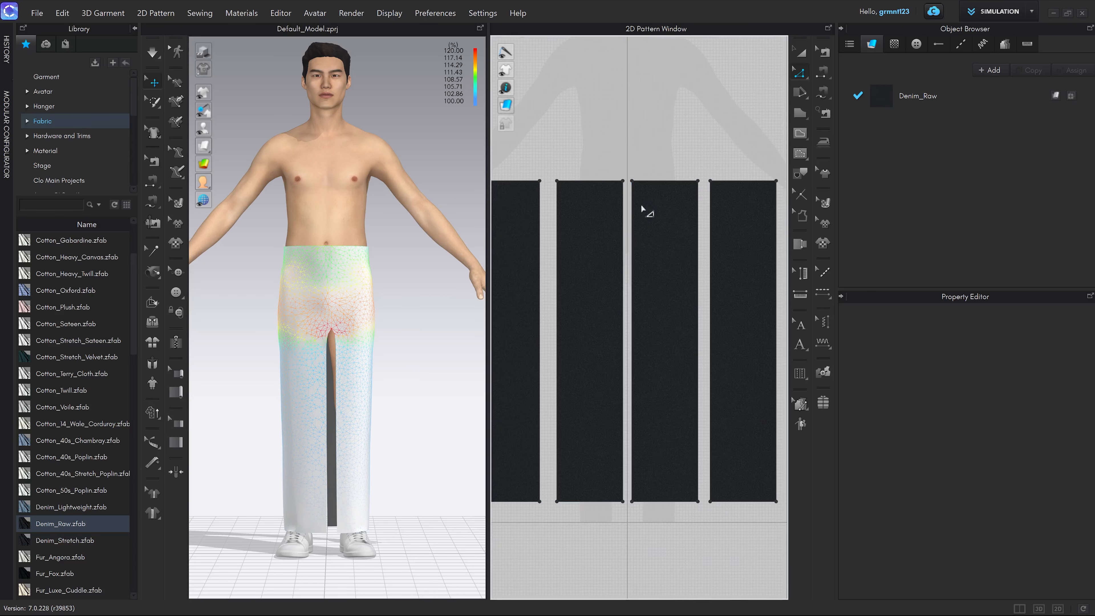
{"action": "scroll", "coordinate": [634, 207], "scroll_direction": "up", "scroll_amount": 2}
{"action": "left_click", "coordinate": [633, 218]}
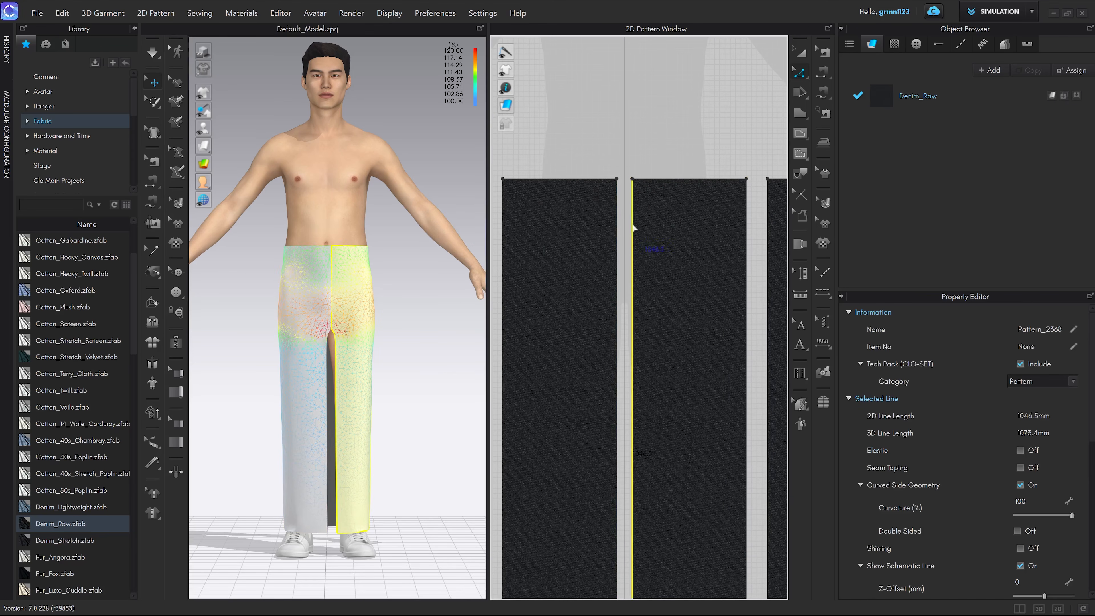
{"action": "left_click", "coordinate": [655, 210]}
{"action": "scroll", "coordinate": [703, 218], "scroll_direction": "down", "scroll_amount": 2}
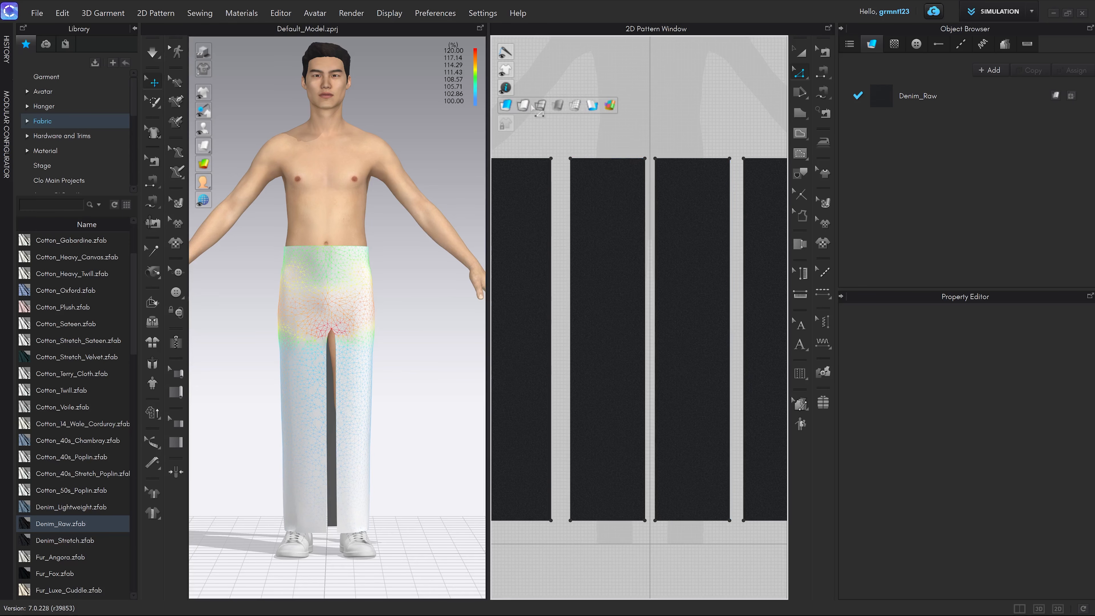
{"action": "left_click", "coordinate": [539, 105]}
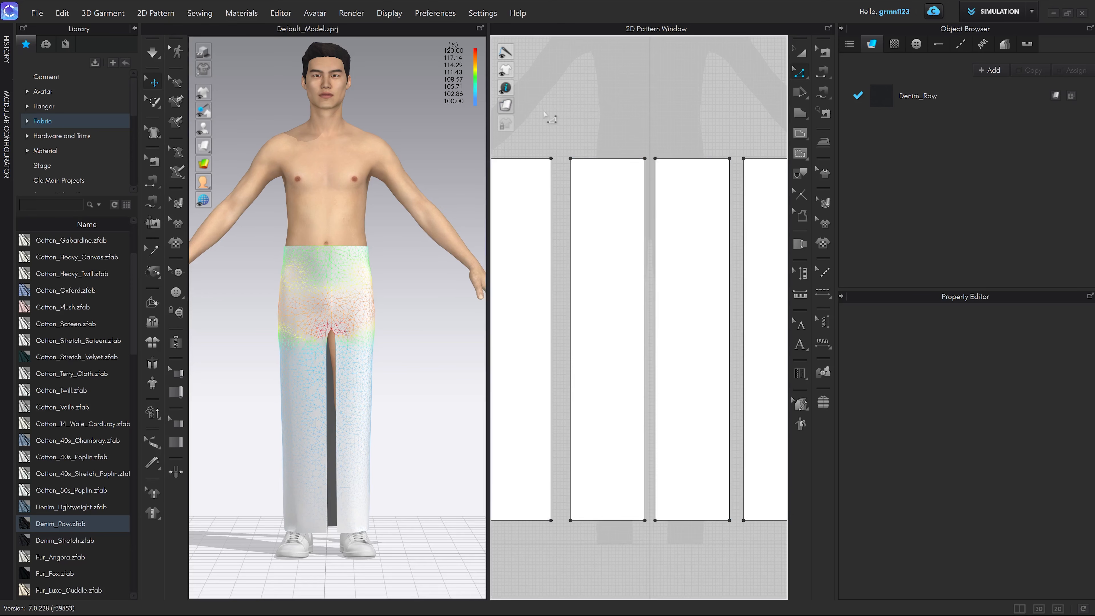
{"action": "left_click", "coordinate": [608, 107]}
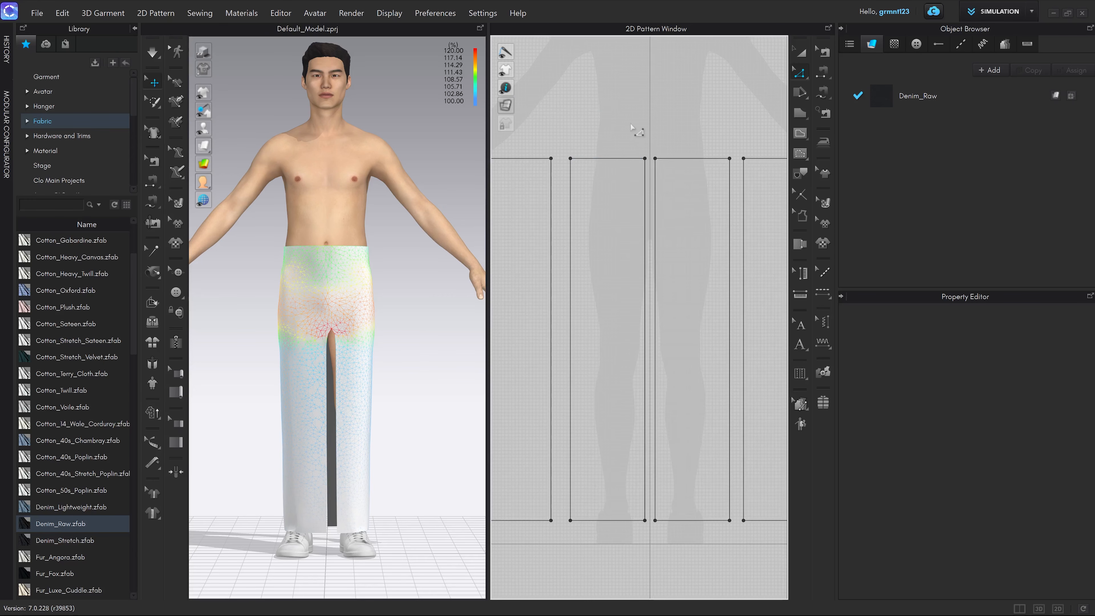
Step: Simulate the garment with the Denim_Raw fabric and pull the front panels of both legs to test how they drape
{"action": "left_click", "coordinate": [905, 99]}
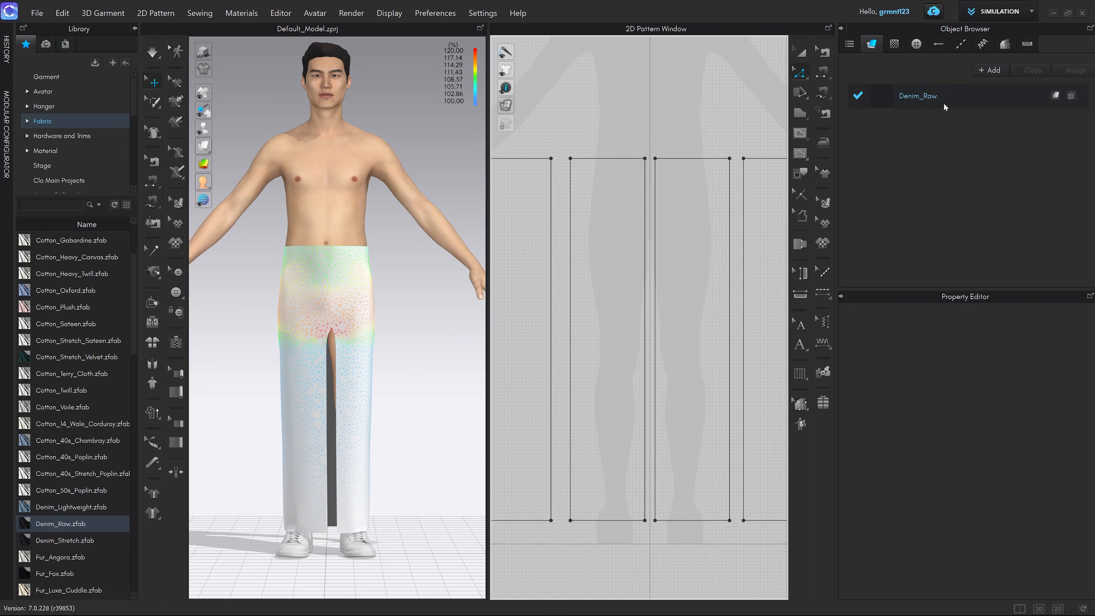
{"action": "left_click_drag", "start_coordinate": [943, 107], "coordinate": [378, 375]}
{"action": "scroll", "coordinate": [395, 252], "scroll_direction": "up", "scroll_amount": 3}
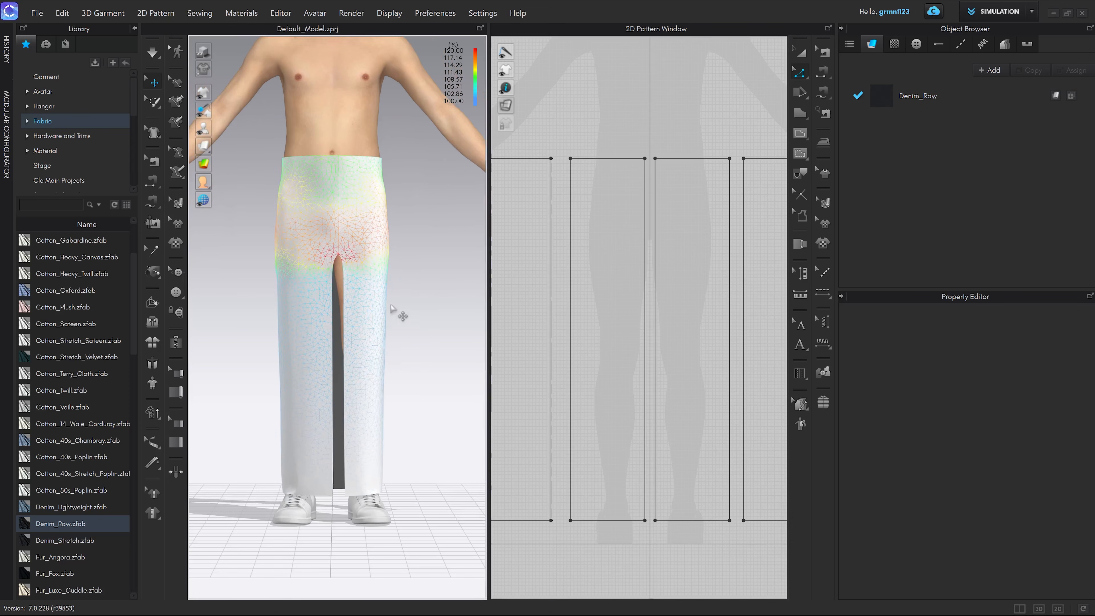
{"action": "scroll", "coordinate": [388, 365], "scroll_direction": "up", "scroll_amount": 2}
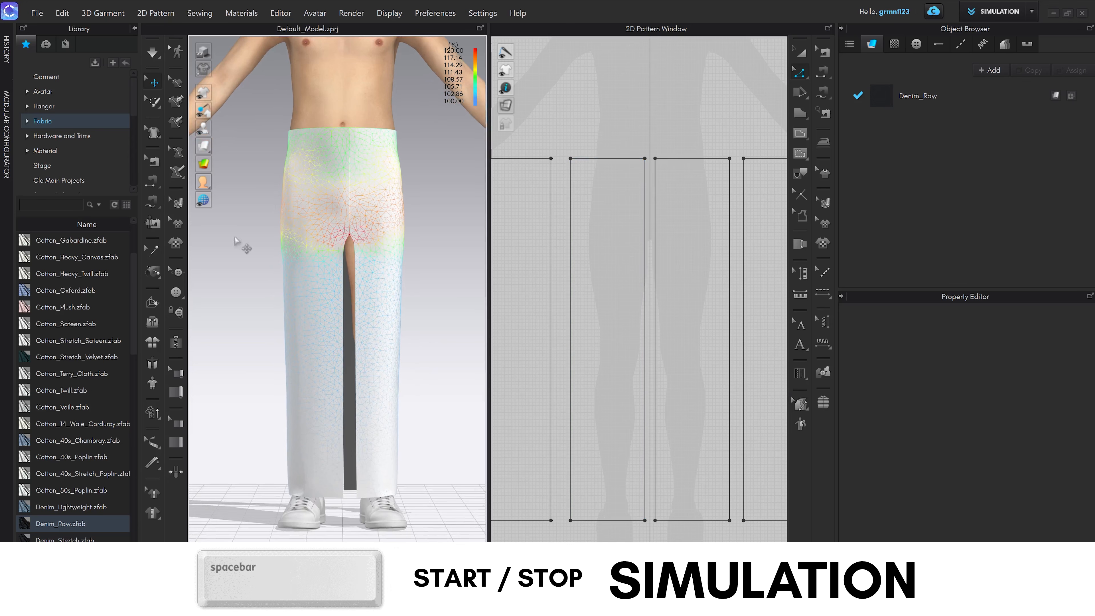
{"action": "key", "text": "space"}
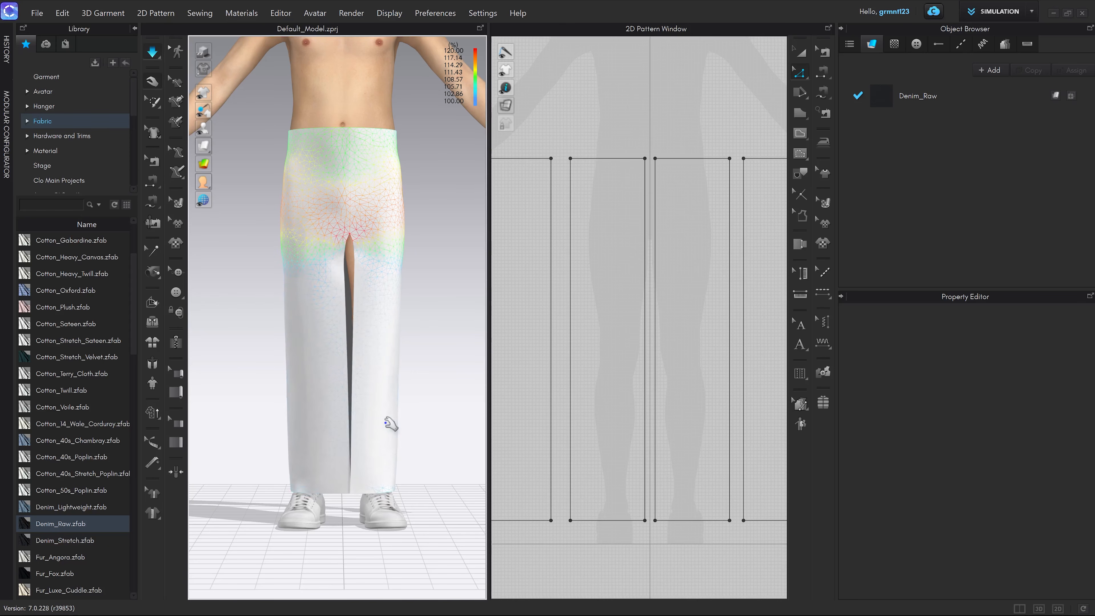
{"action": "left_click_drag", "start_coordinate": [380, 236], "coordinate": [419, 269]}
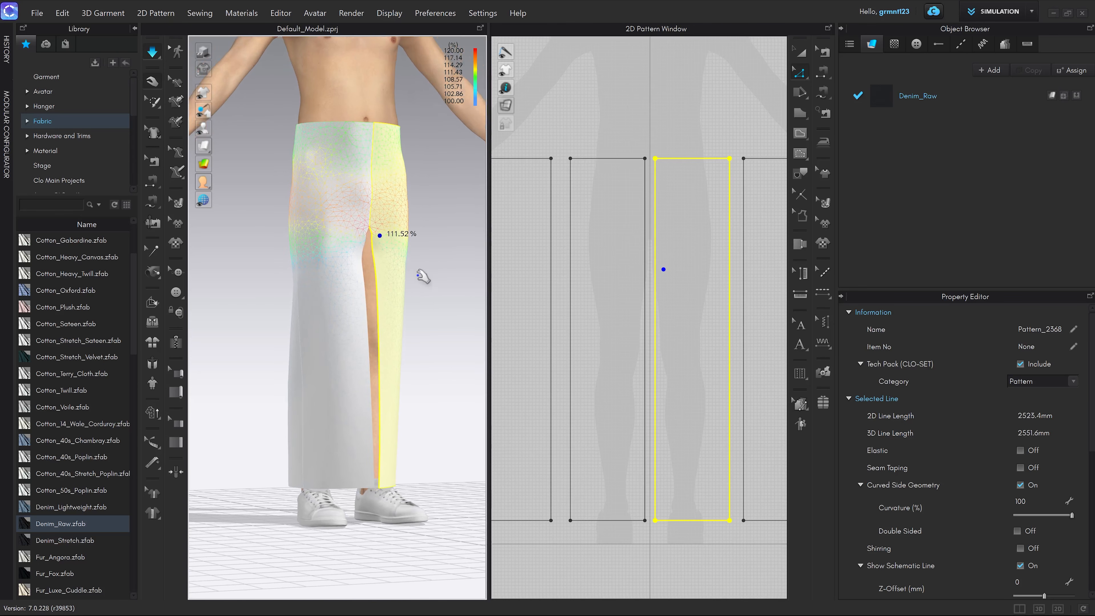
{"action": "right_click_drag", "start_coordinate": [418, 275], "coordinate": [402, 273]}
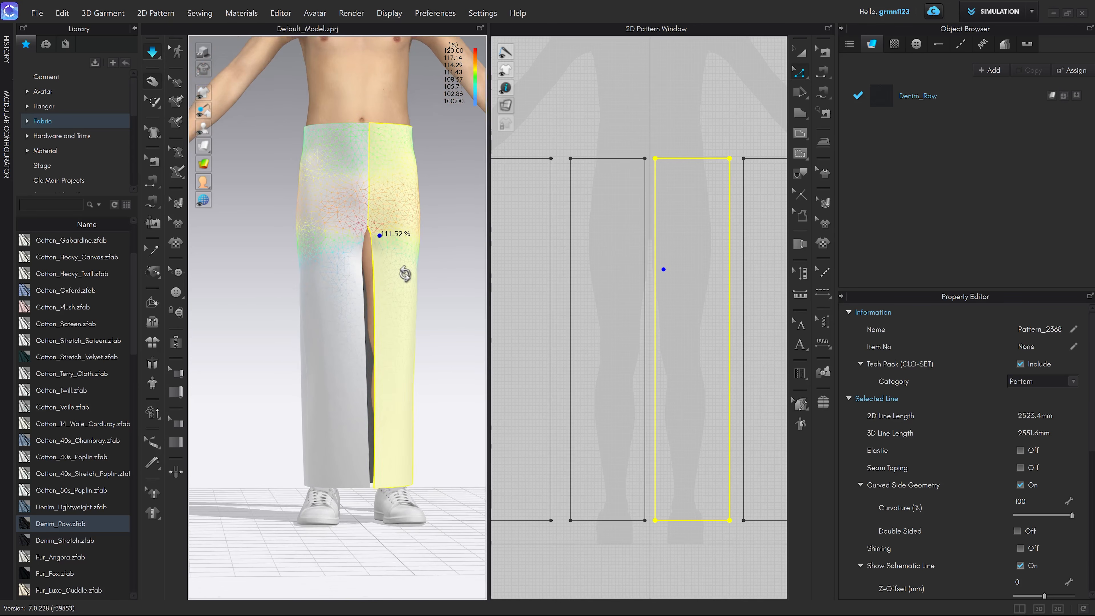
{"action": "scroll", "coordinate": [403, 276], "scroll_direction": "up", "scroll_amount": 2}
{"action": "middle_click_drag", "start_coordinate": [412, 279], "coordinate": [395, 285]}
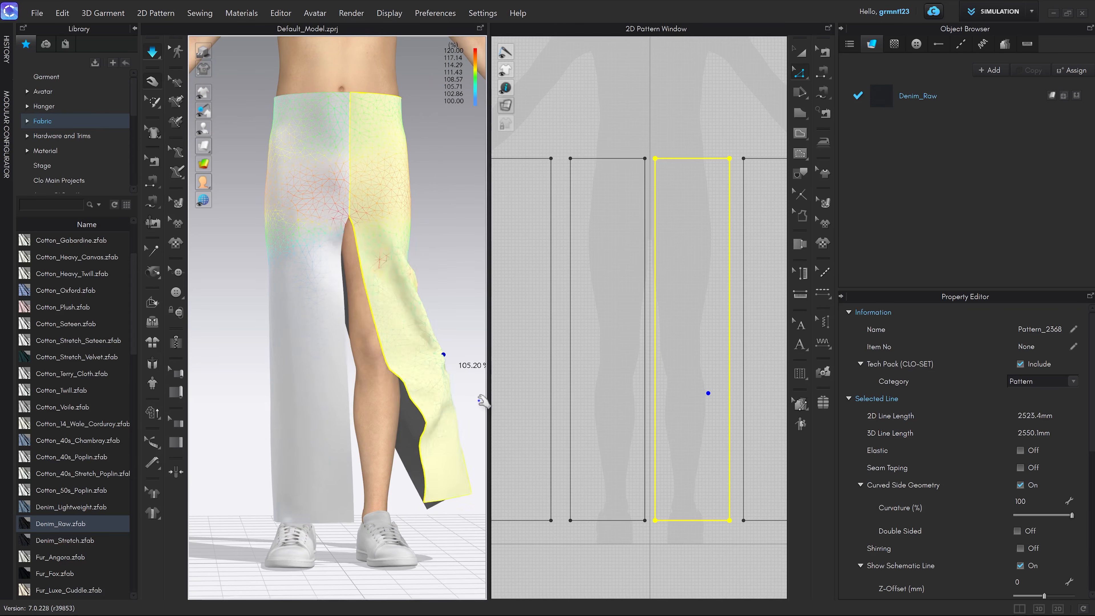
{"action": "left_click", "coordinate": [288, 367]}
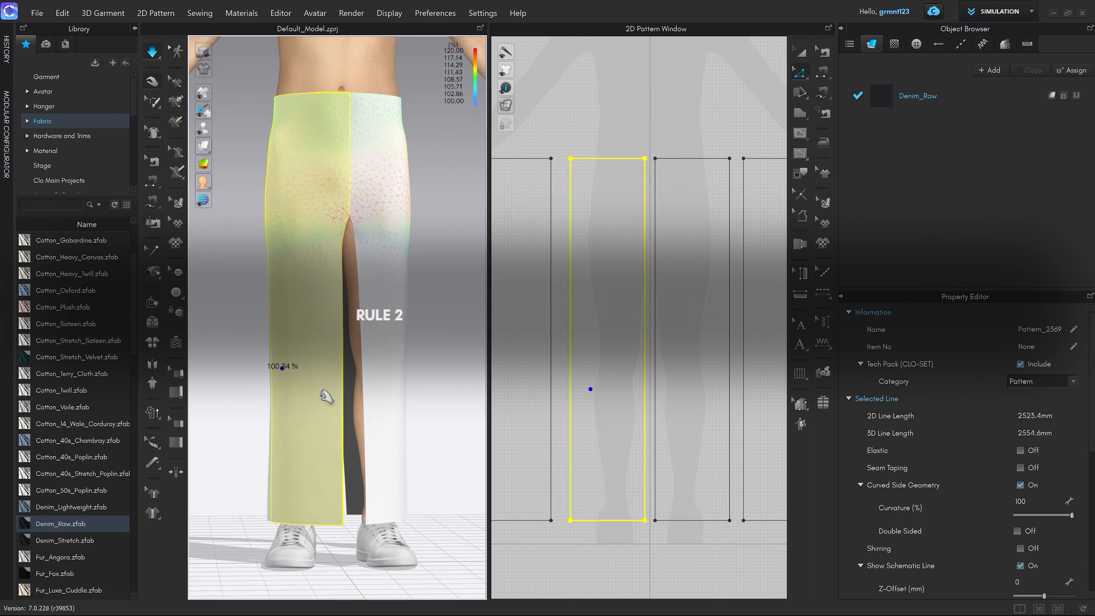
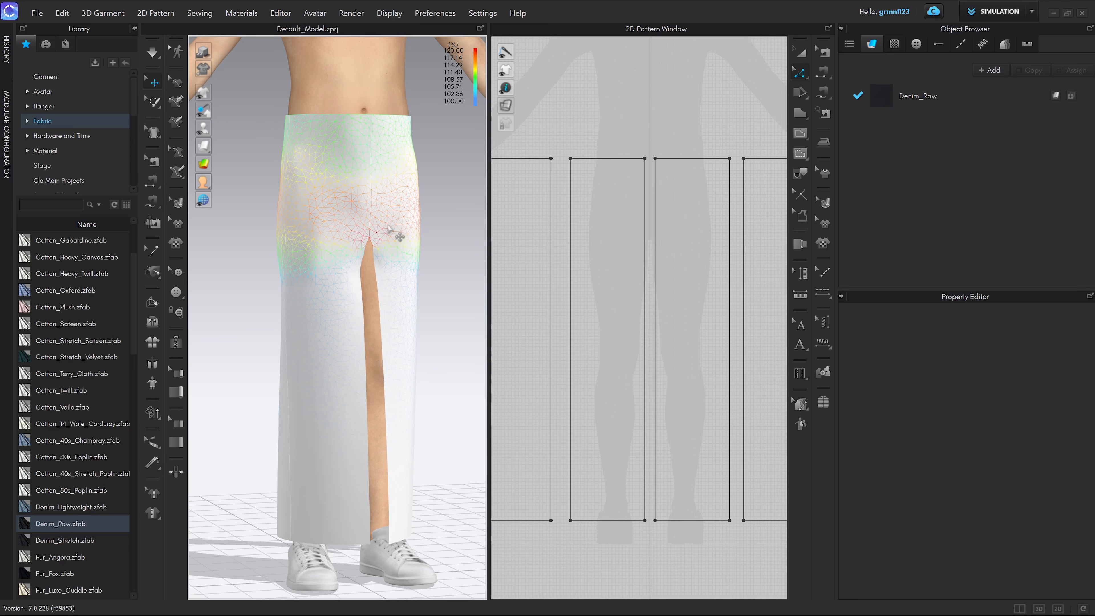
Step: Examine the strain and the leg opening at the crotch from the front, side and back of the garment
{"action": "left_click", "coordinate": [382, 193]}
{"action": "right_click_drag", "start_coordinate": [435, 233], "coordinate": [332, 220]}
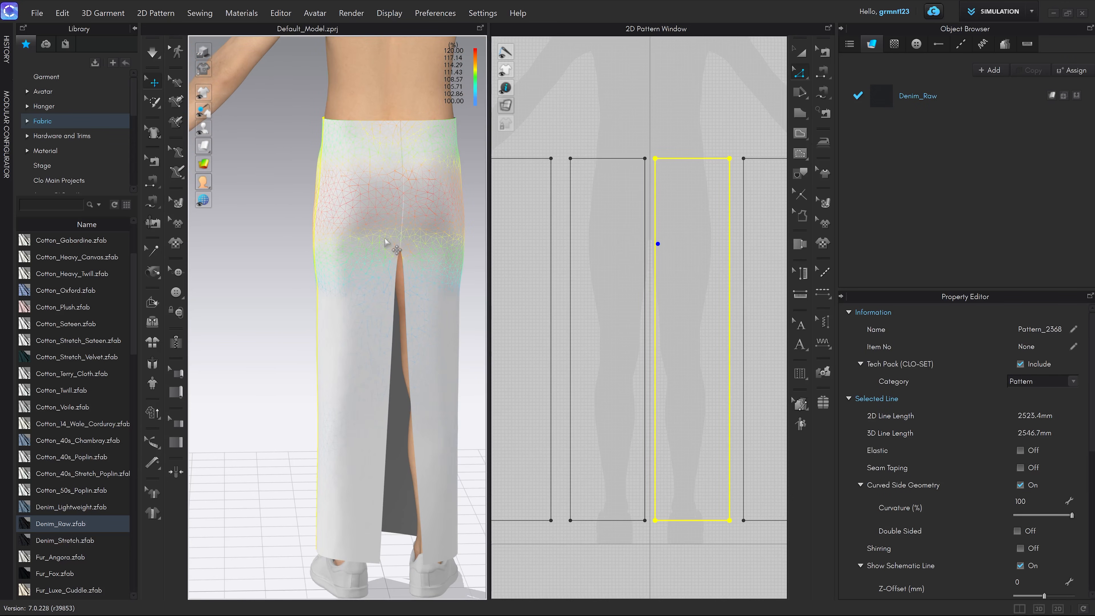
{"action": "key", "text": "2"}
{"action": "scroll", "coordinate": [416, 236], "scroll_direction": "up", "scroll_amount": 2}
{"action": "middle_click_drag", "start_coordinate": [417, 235], "coordinate": [407, 282]}
{"action": "right_click_drag", "start_coordinate": [406, 282], "coordinate": [398, 258]}
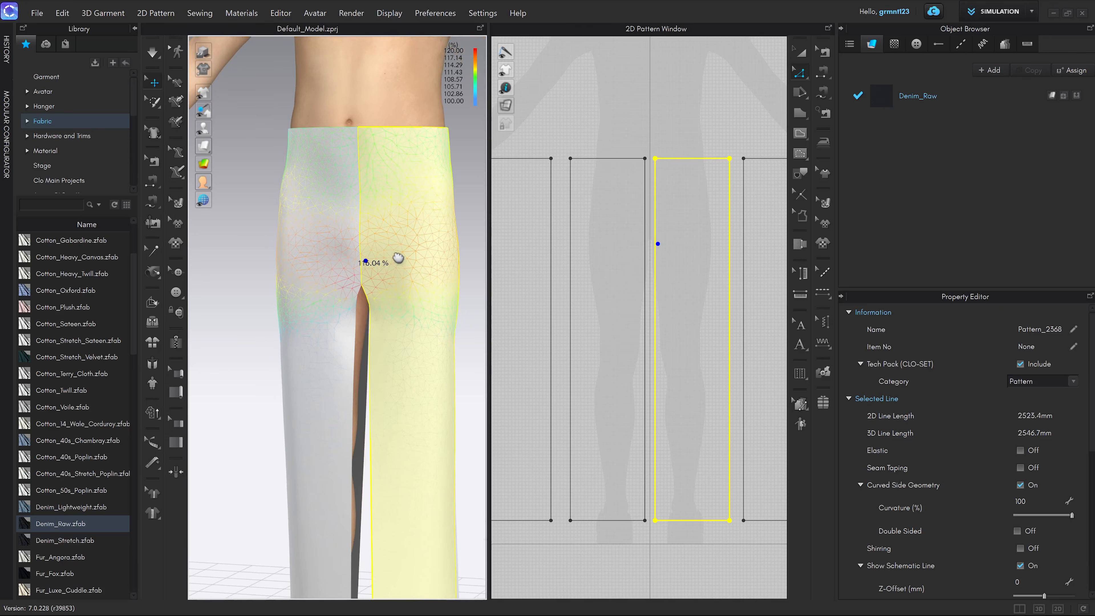
{"action": "middle_click_drag", "start_coordinate": [398, 258], "coordinate": [382, 276]}
{"action": "left_click", "coordinate": [363, 224]}
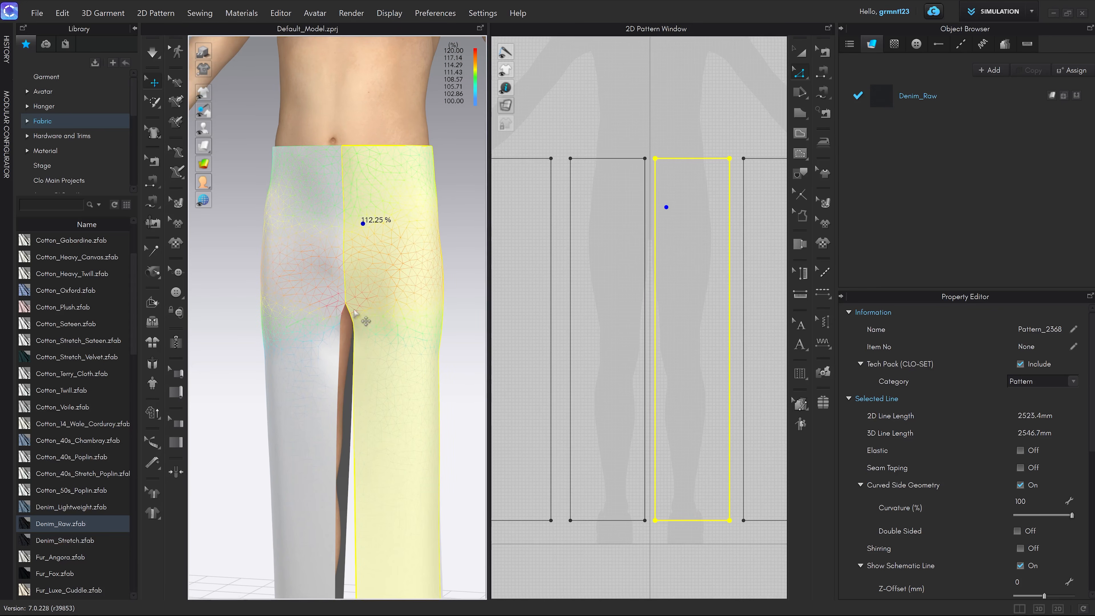
{"action": "right_click_drag", "start_coordinate": [362, 322], "coordinate": [427, 325]}
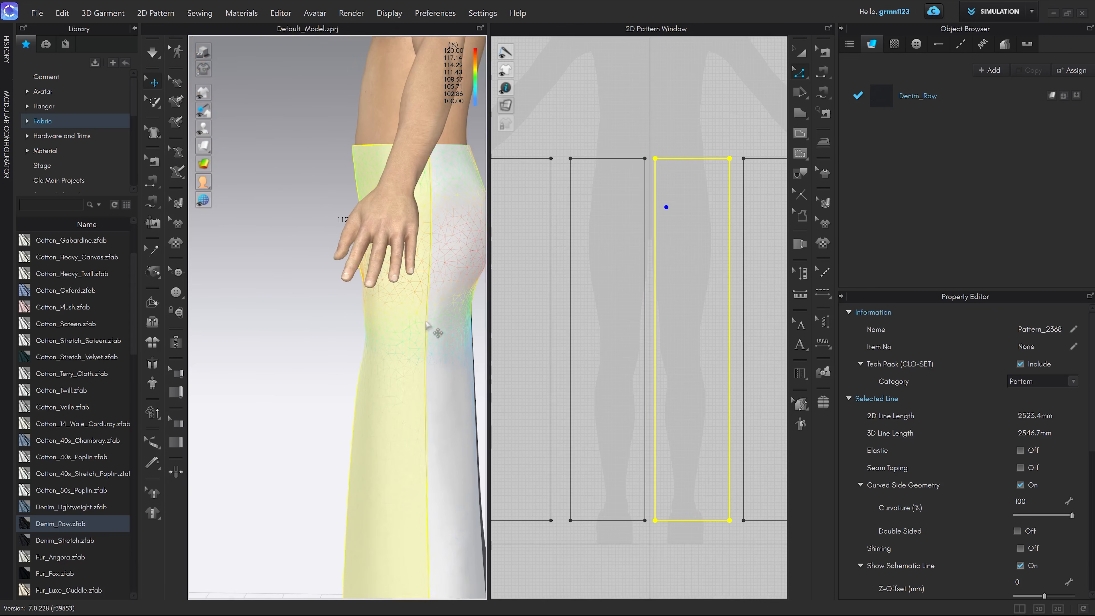
{"action": "key", "text": "2"}
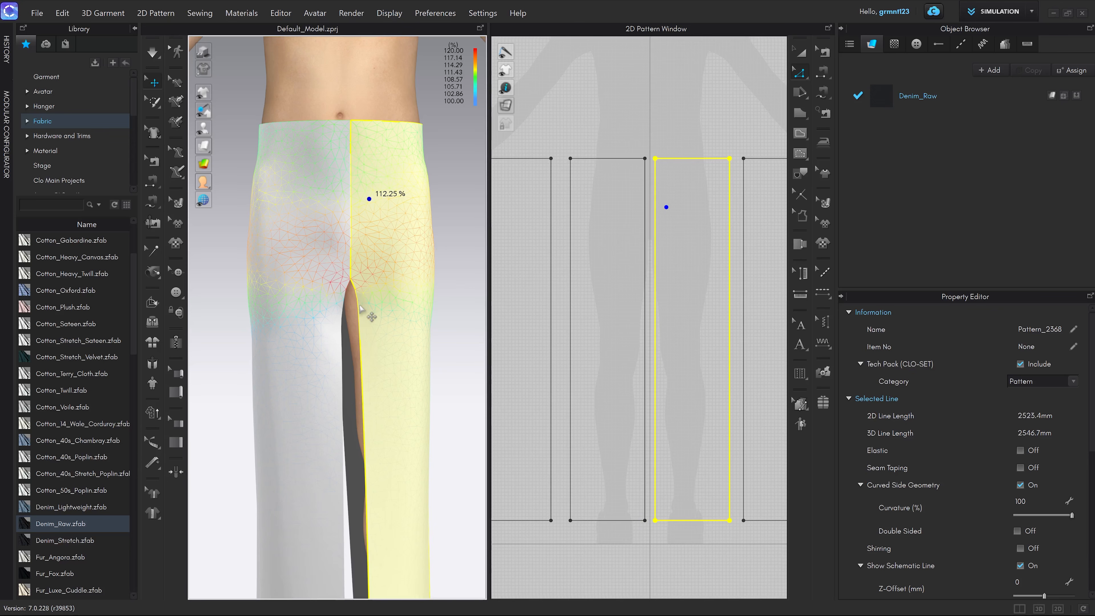
{"action": "mouse_move", "coordinate": [356, 281]}
{"action": "right_mouse_down"}
{"action": "mouse_move", "coordinate": [346, 282]}
{"action": "mouse_move", "coordinate": [357, 282]}
{"action": "right_mouse_up"}
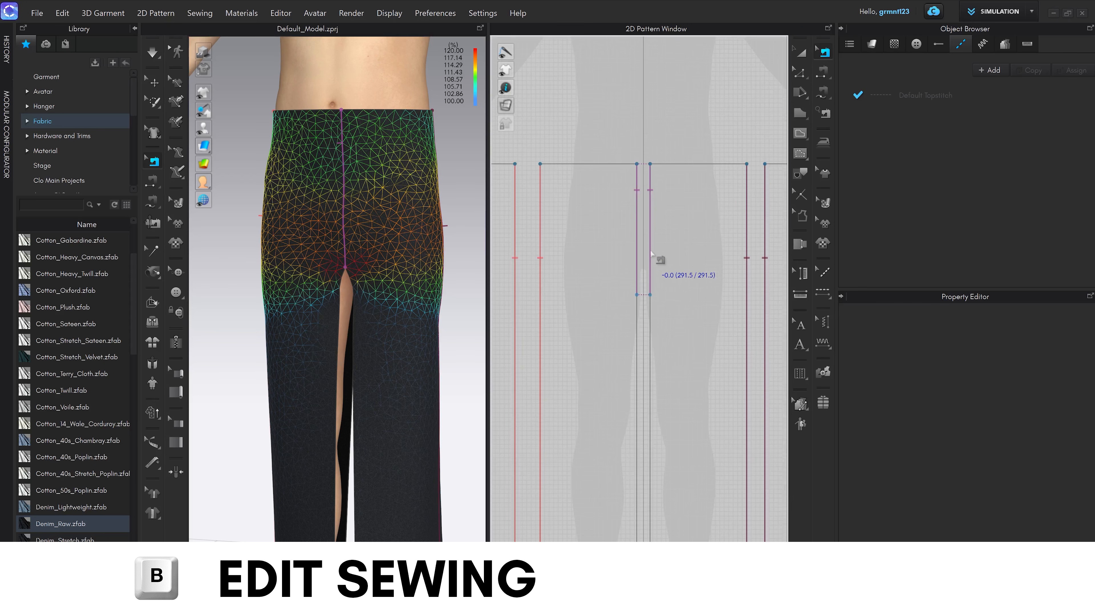
Step: Examine the centre front seam between the two front panels and its available sewing options with Edit Sewing
{"action": "left_click", "coordinate": [651, 254]}
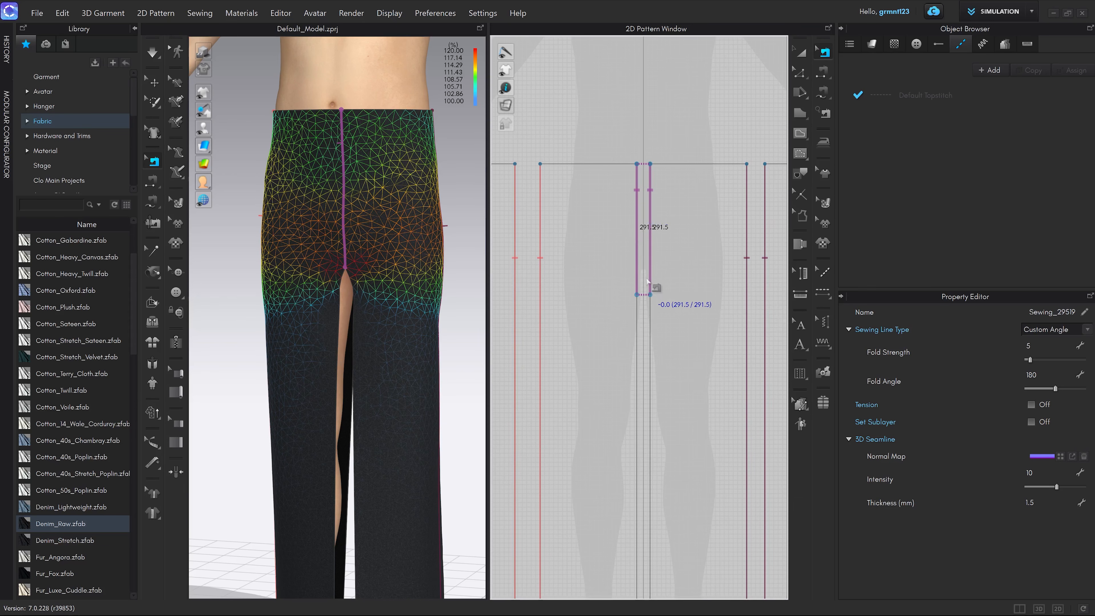
{"action": "right_click", "coordinate": [650, 278]}
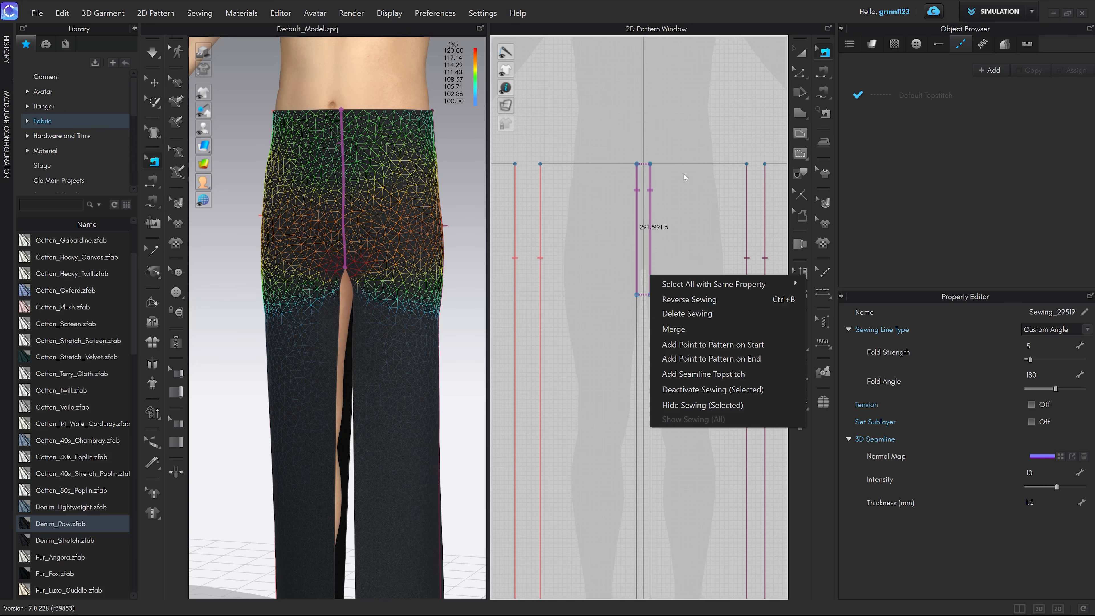
{"action": "left_click", "coordinate": [686, 125]}
{"action": "scroll", "coordinate": [634, 147], "scroll_direction": "up", "scroll_amount": 1}
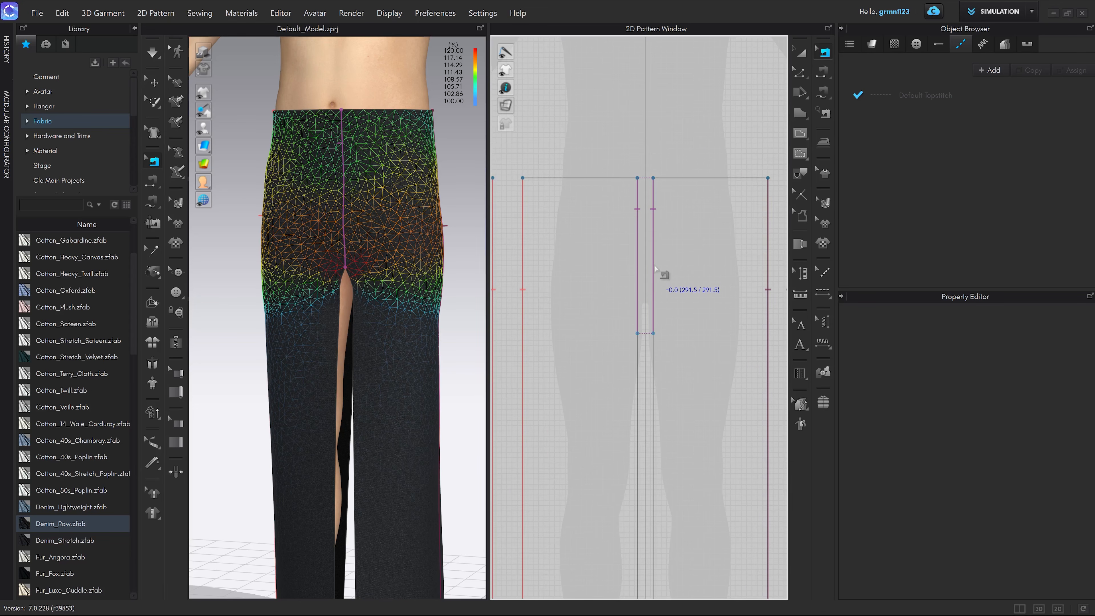
{"action": "left_click", "coordinate": [657, 251]}
{"action": "scroll", "coordinate": [660, 241], "scroll_direction": "up", "scroll_amount": 3}
{"action": "left_click", "coordinate": [673, 235]}
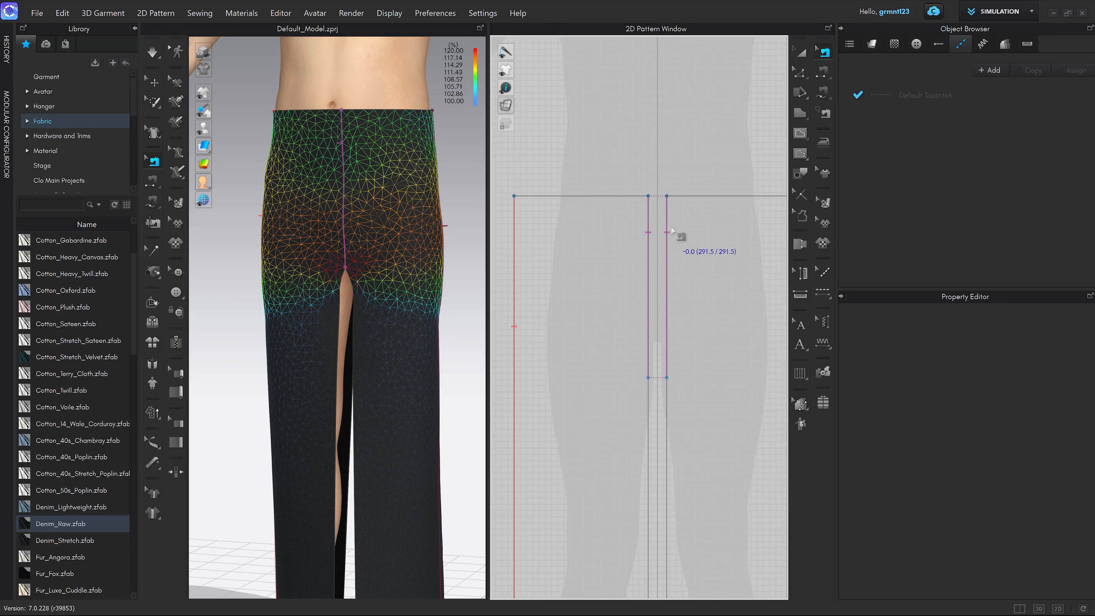
{"action": "left_click", "coordinate": [669, 243]}
{"action": "scroll", "coordinate": [668, 243], "scroll_direction": "down", "scroll_amount": 2}
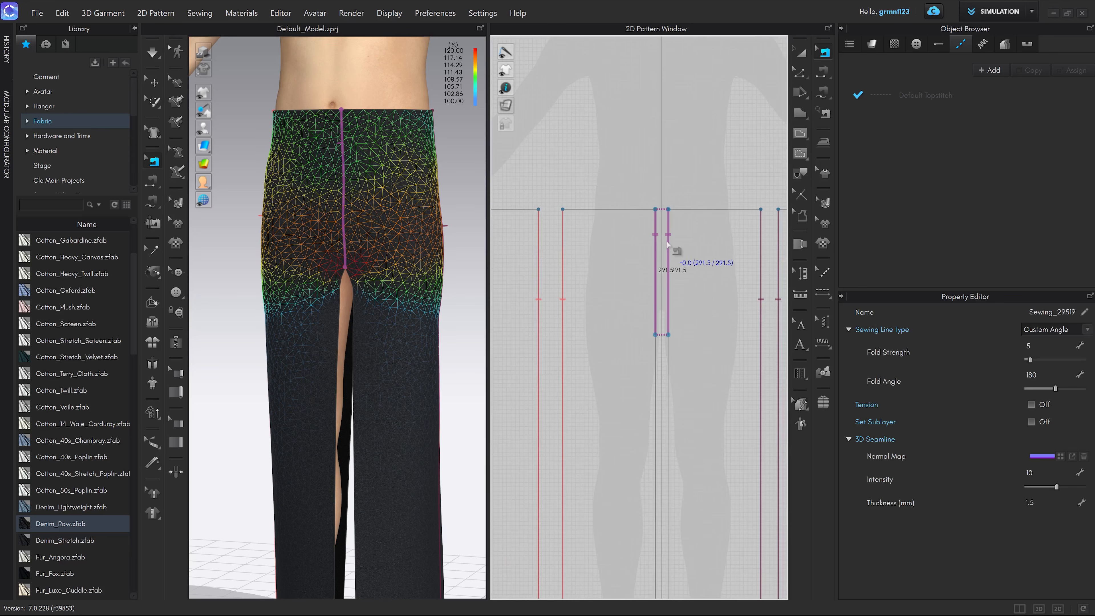
Step: Compare the side seam of the avatar's left leg with the shorter centre front seam, examining where the front seam ends
{"action": "middle_click_drag", "start_coordinate": [668, 244], "coordinate": [623, 237]}
{"action": "left_click", "coordinate": [714, 298]}
{"action": "middle_click_drag", "start_coordinate": [714, 298], "coordinate": [661, 292]}
{"action": "scroll", "coordinate": [655, 291], "scroll_direction": "down", "scroll_amount": 3}
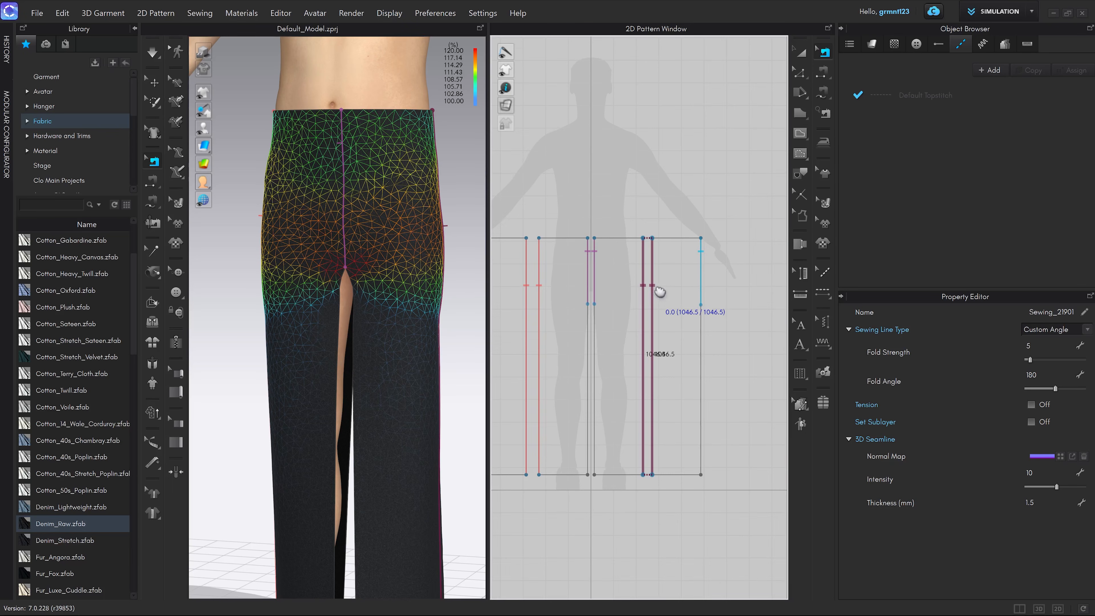
{"action": "scroll", "coordinate": [692, 265], "scroll_direction": "up", "scroll_amount": 3}
{"action": "middle_click_drag", "start_coordinate": [570, 262], "coordinate": [631, 259]}
{"action": "scroll", "coordinate": [599, 242], "scroll_direction": "up", "scroll_amount": 3}
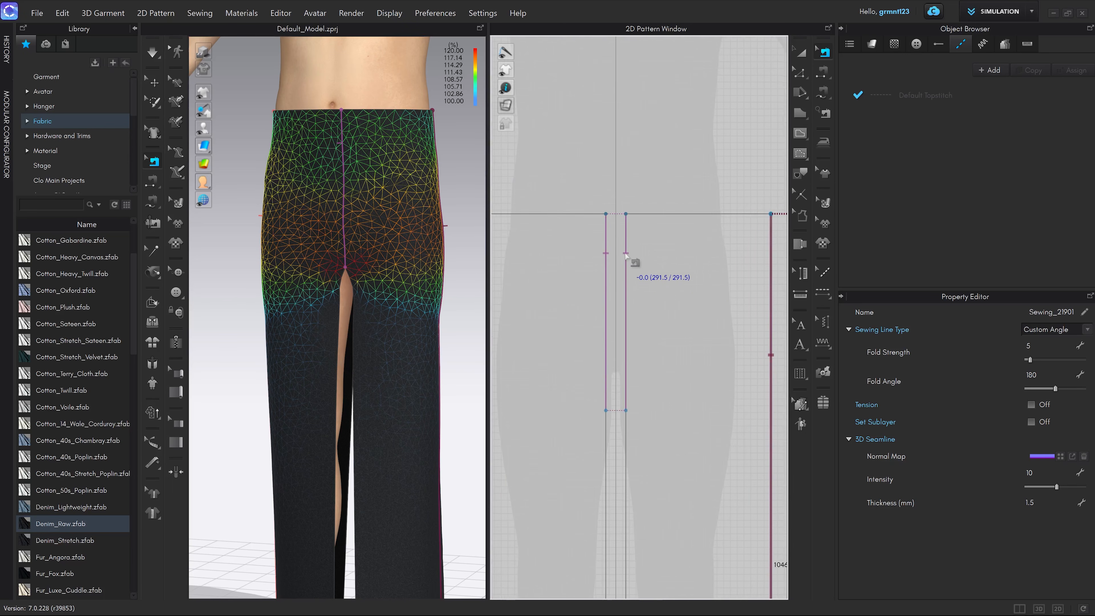
{"action": "left_click", "coordinate": [626, 258]}
{"action": "scroll", "coordinate": [626, 254], "scroll_direction": "up", "scroll_amount": 2}
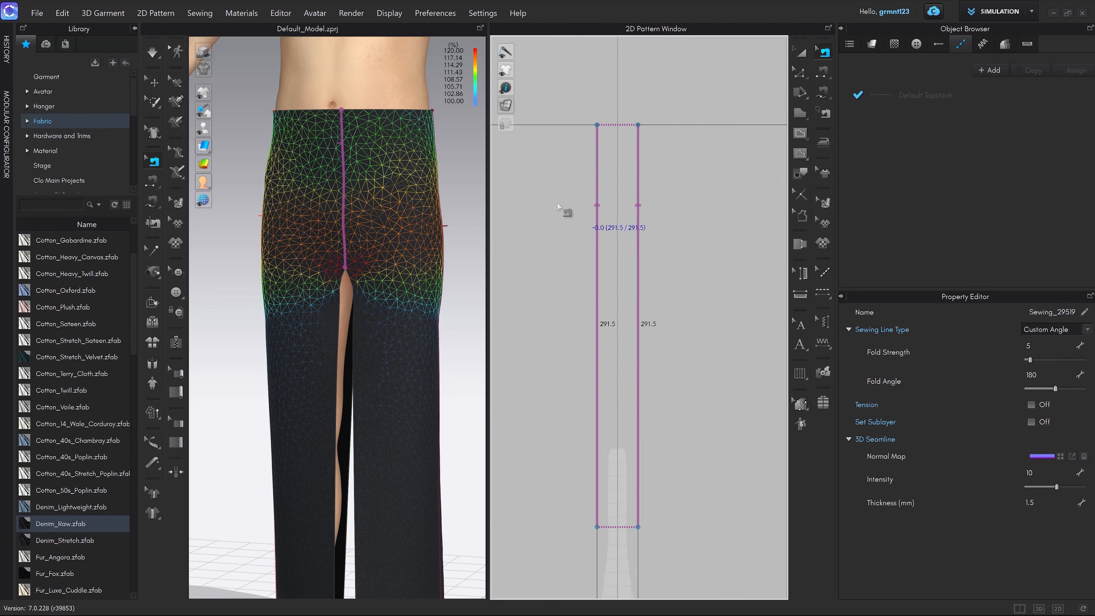
Step: Try to add a pattern point at the start of the centre front seam and check the panel outline with Edit Pattern
{"action": "right_click", "coordinate": [638, 211]}
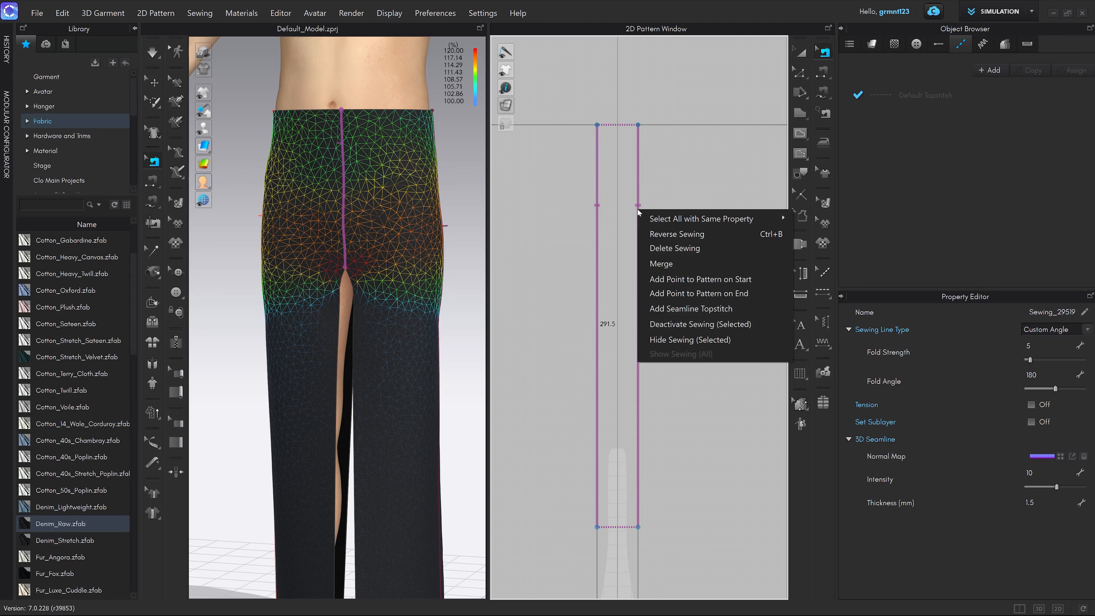
{"action": "left_click", "coordinate": [666, 282]}
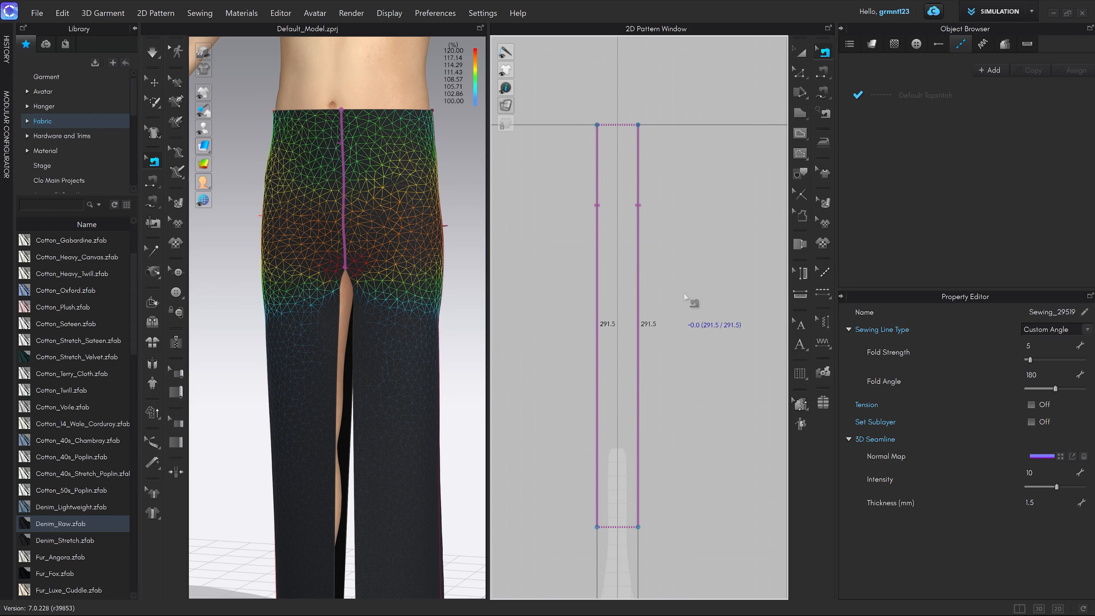
{"action": "key", "text": "z"}
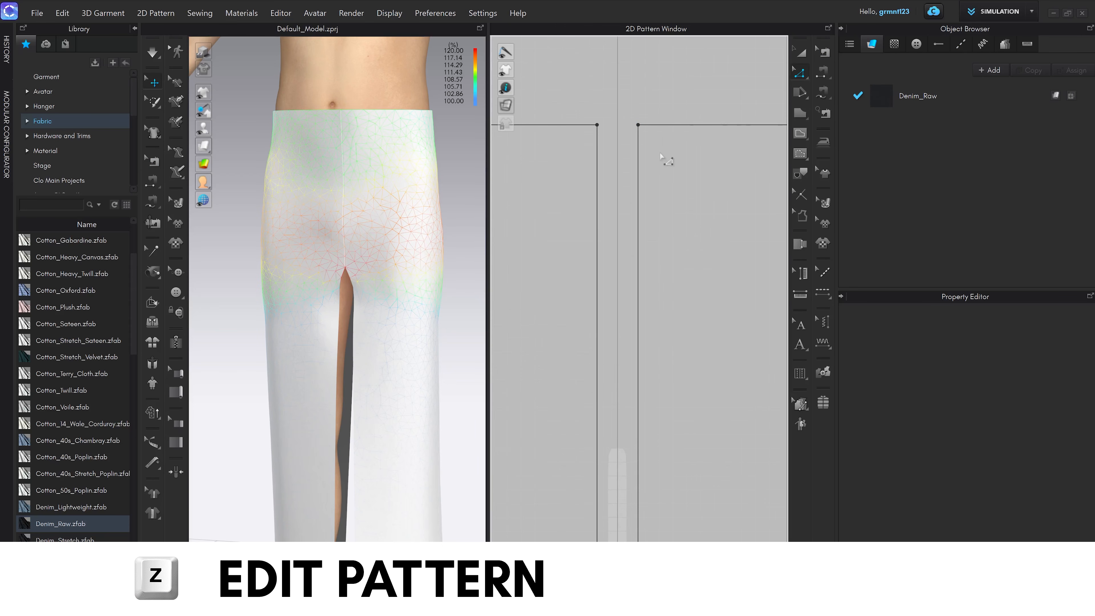
{"action": "scroll", "coordinate": [678, 227], "scroll_direction": "up", "scroll_amount": 5}
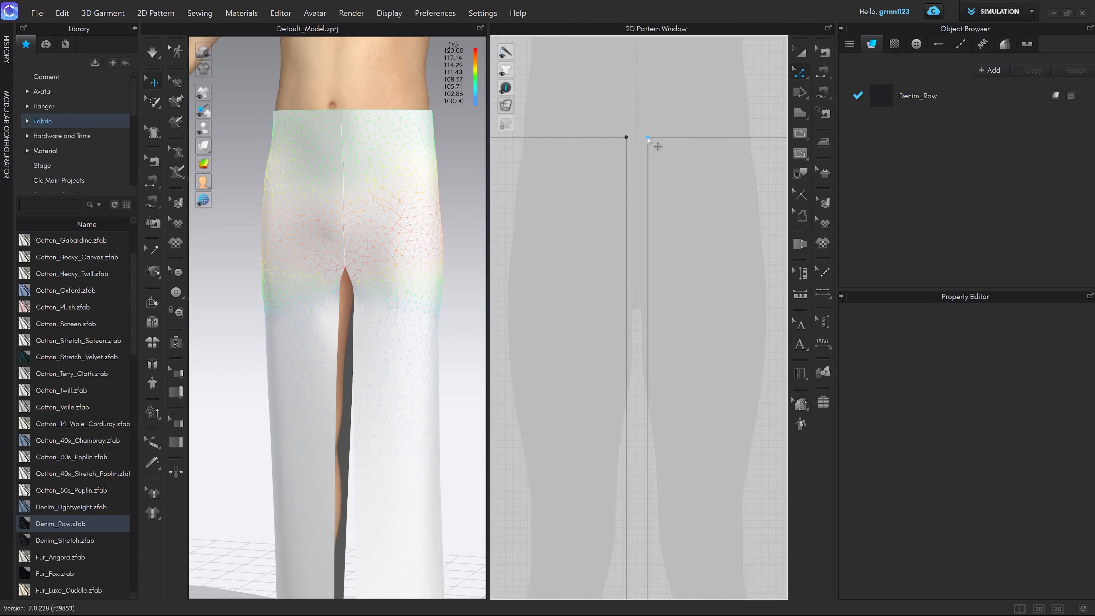
Step: Add a pattern point at the end of the centre front seam and check it on the front panel's inner edge
{"action": "key", "text": "n"}
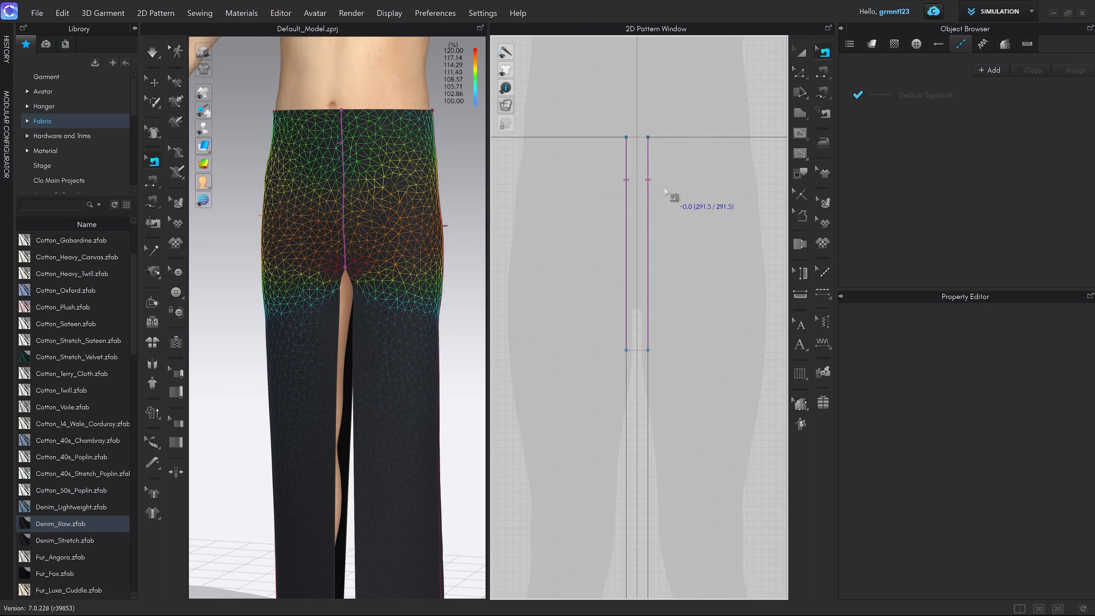
{"action": "key", "text": "b"}
{"action": "left_click", "coordinate": [648, 220]}
{"action": "right_click", "coordinate": [648, 220]}
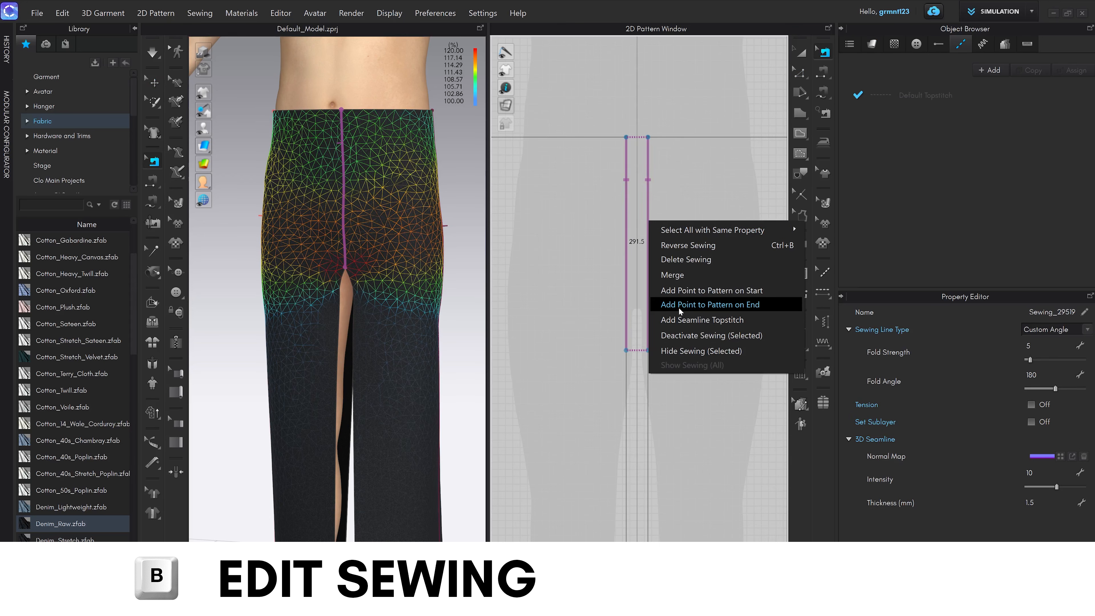
{"action": "left_click", "coordinate": [714, 304]}
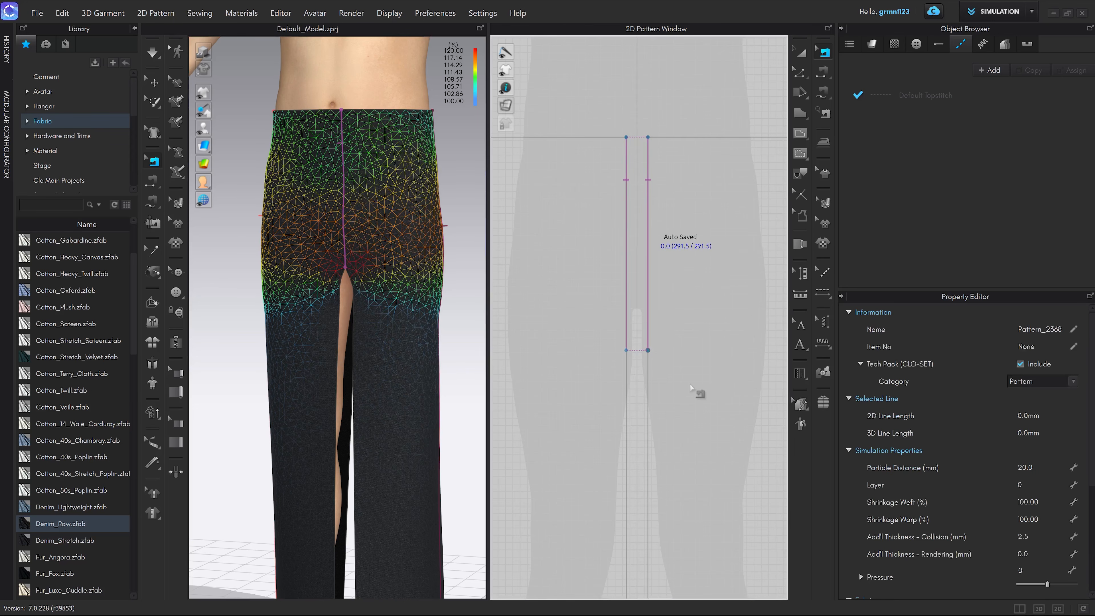
{"action": "key", "text": "z"}
{"action": "scroll", "coordinate": [648, 354], "scroll_direction": "down", "scroll_amount": 5}
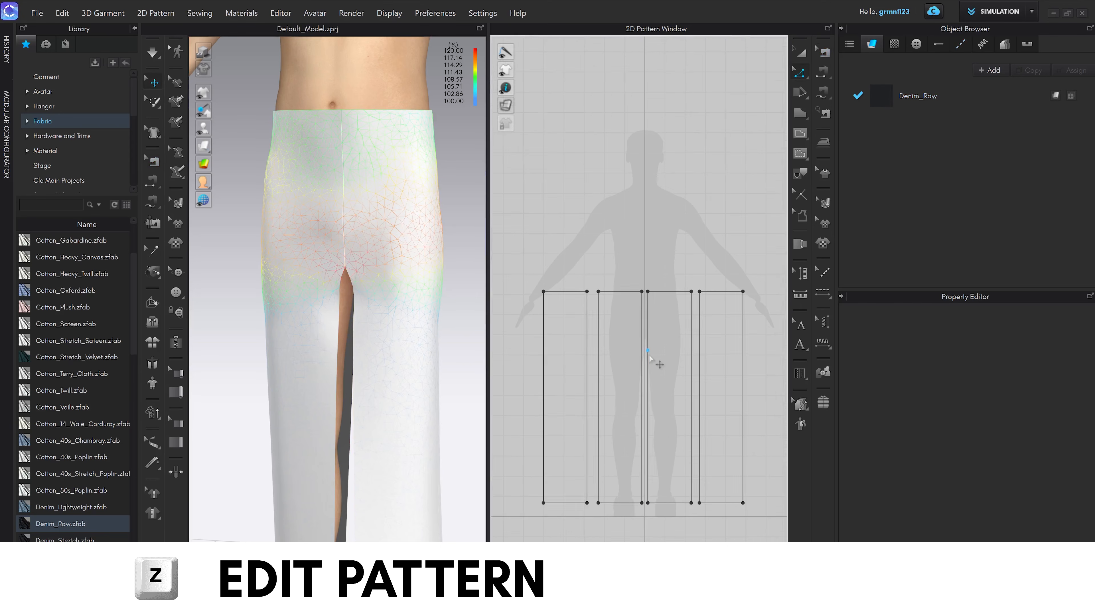
{"action": "scroll", "coordinate": [649, 353], "scroll_direction": "up", "scroll_amount": 6}
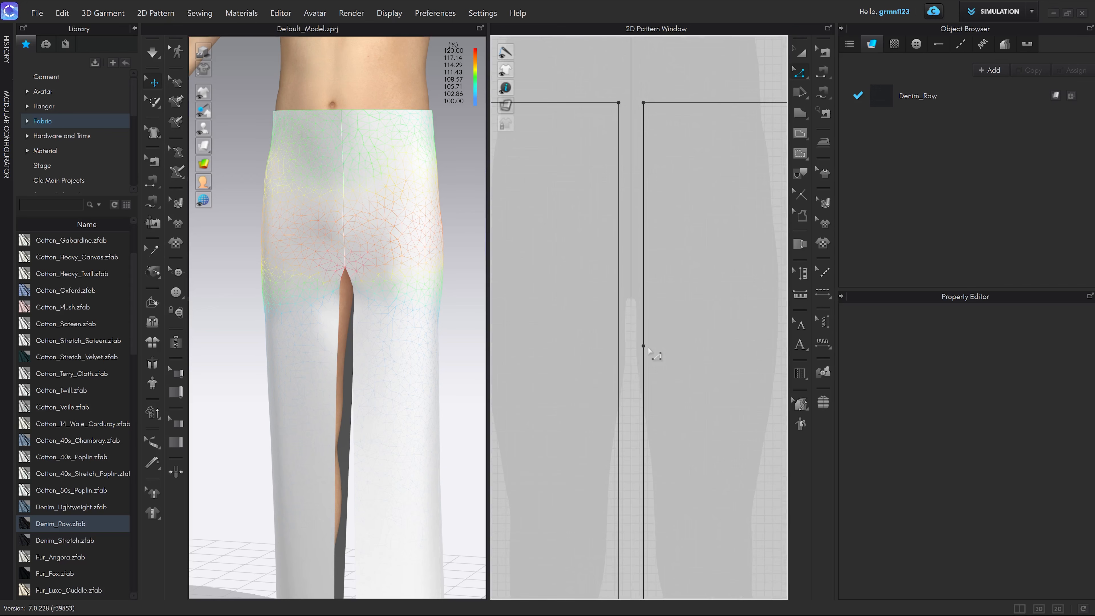
{"action": "scroll", "coordinate": [649, 353], "scroll_direction": "down", "scroll_amount": 5}
Step: Add a pattern point at the end of the centre back seam on the outer edge of the back panel
{"action": "key", "text": "n"}
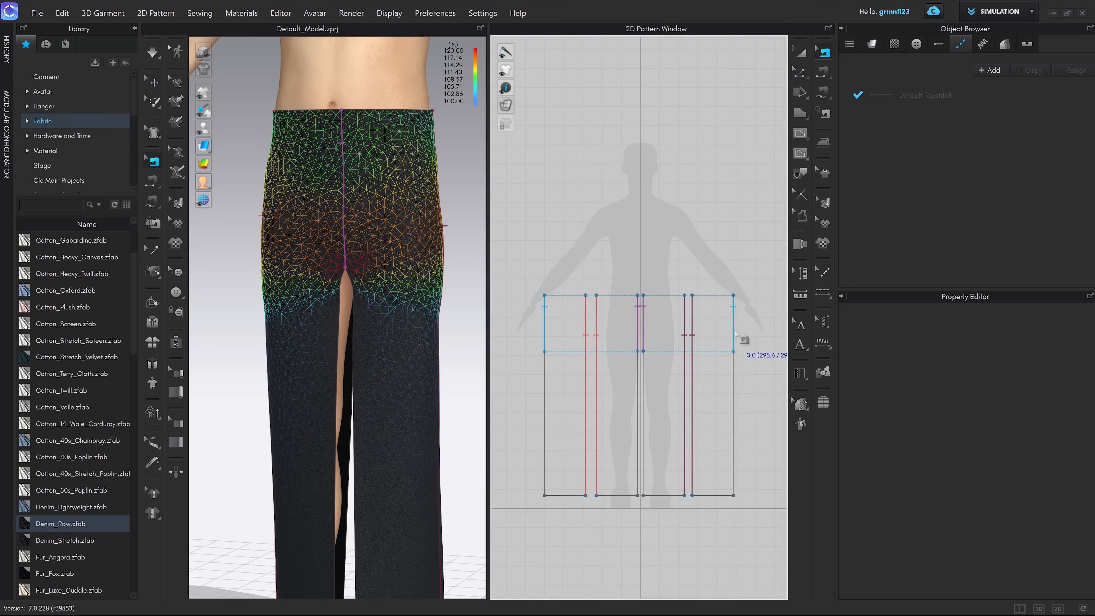
{"action": "scroll", "coordinate": [736, 334], "scroll_direction": "up", "scroll_amount": 3}
{"action": "key", "text": "b"}
{"action": "left_click", "coordinate": [728, 341]}
{"action": "right_click", "coordinate": [728, 345]}
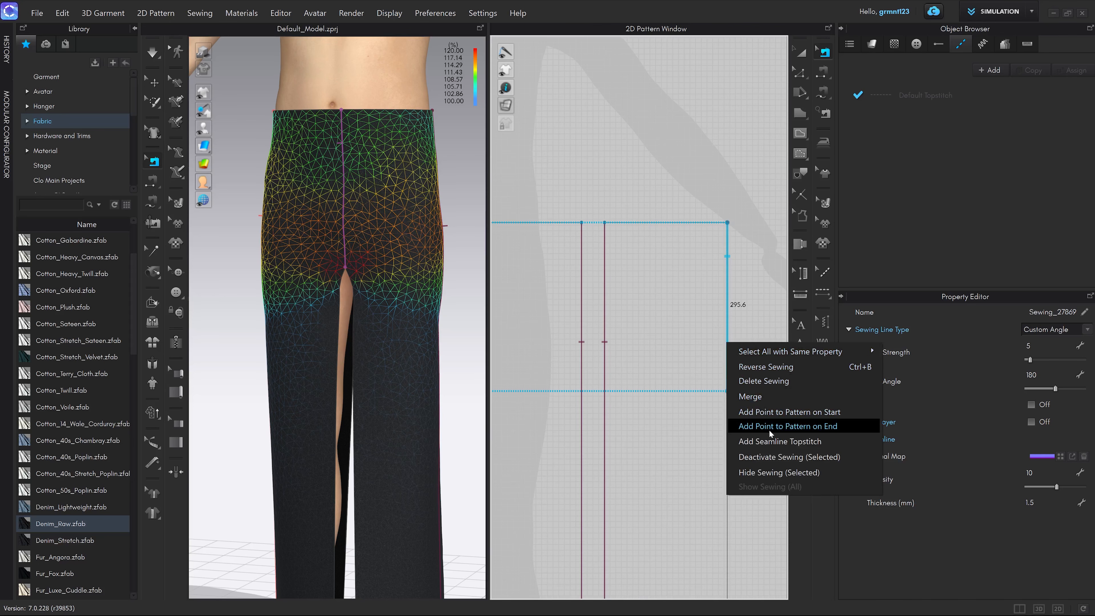
{"action": "left_click", "coordinate": [781, 426]}
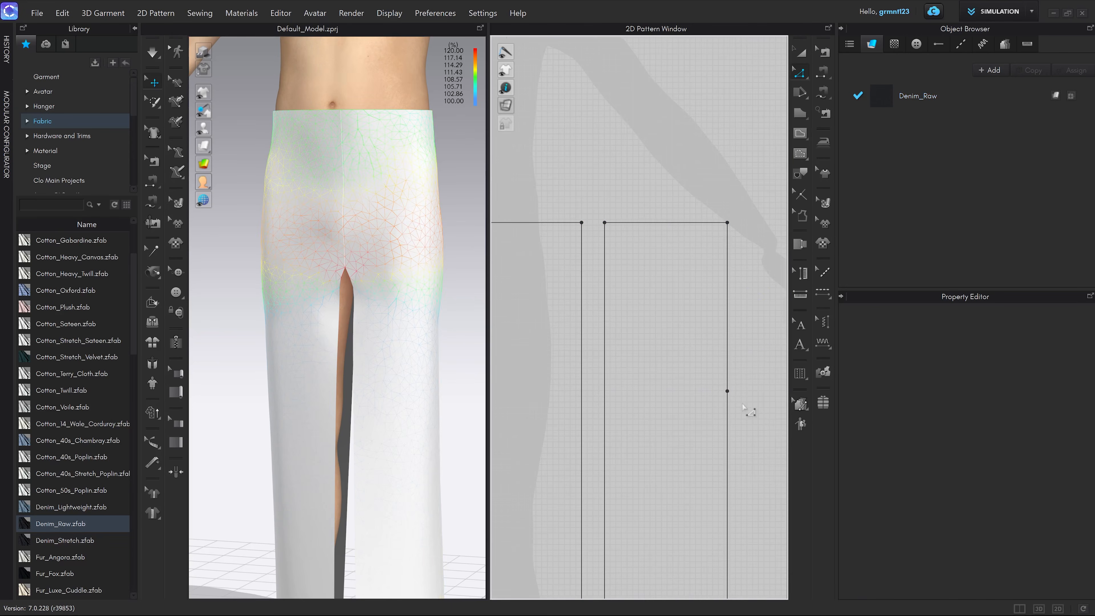
{"action": "key", "text": "z"}
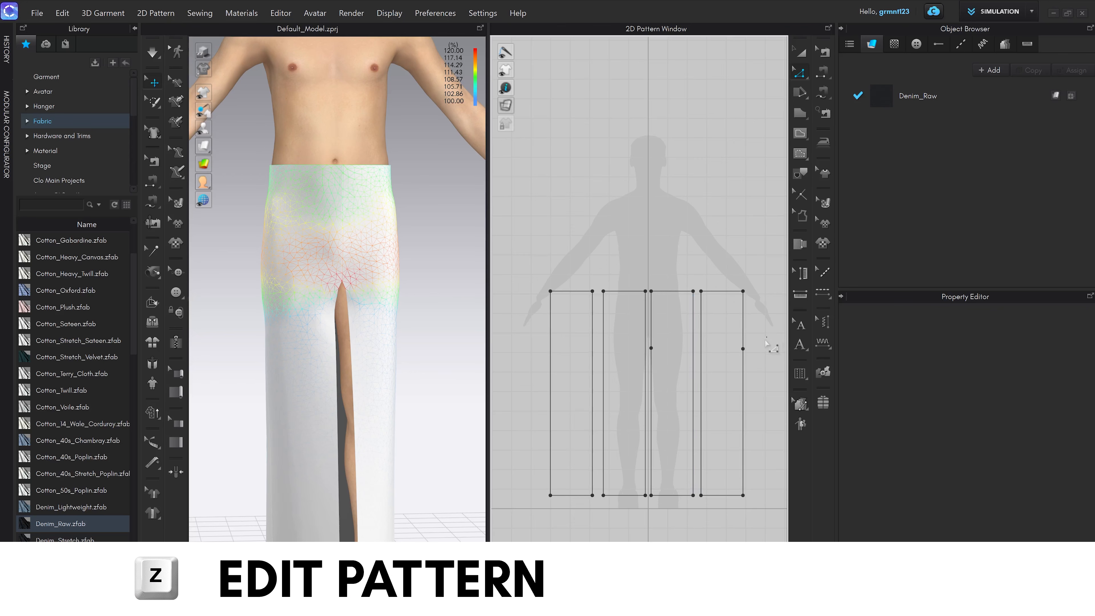
Step: Check the two new crotch points on the front and back panels and view the whole garment on the avatar
{"action": "left_click_drag", "start_coordinate": [768, 337], "coordinate": [632, 364]}
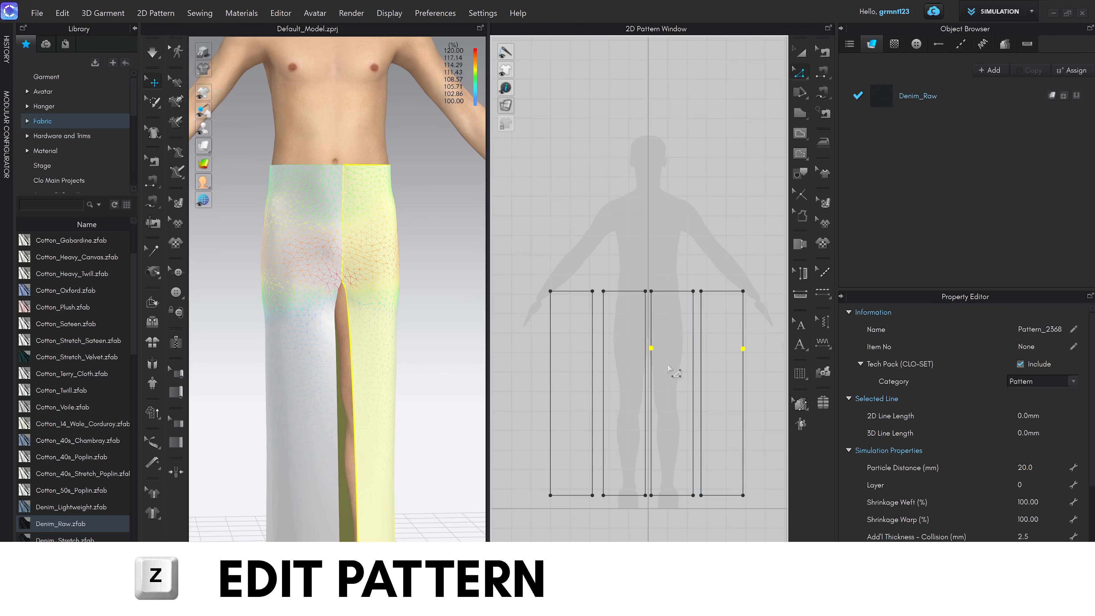
{"action": "left_click", "coordinate": [670, 365]}
{"action": "scroll", "coordinate": [677, 364], "scroll_direction": "up", "scroll_amount": 1}
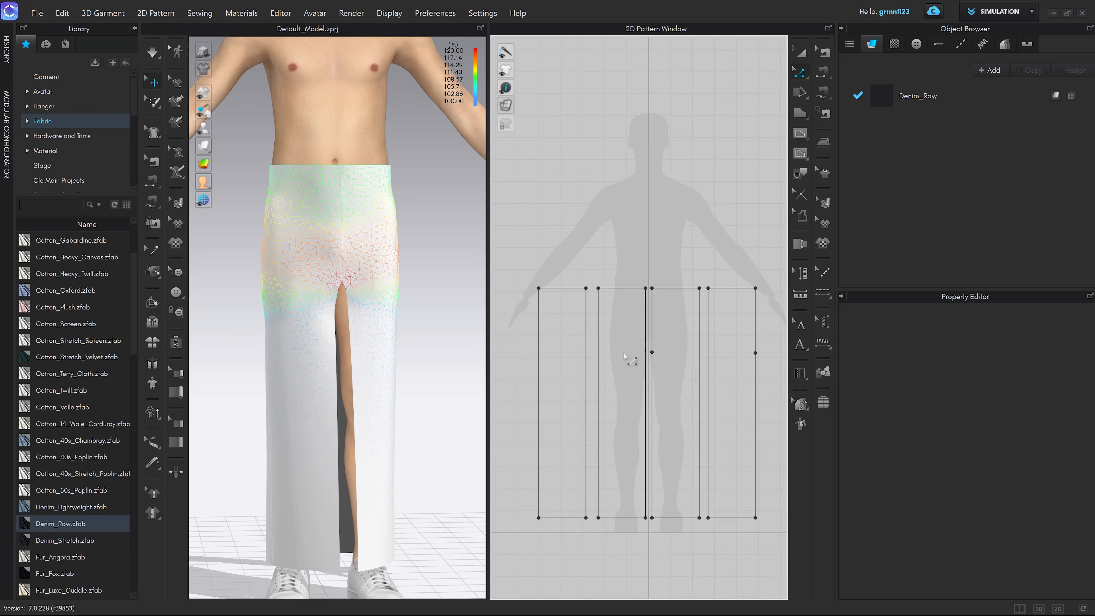
{"action": "scroll", "coordinate": [390, 338], "scroll_direction": "down", "scroll_amount": 2}
{"action": "right_click_drag", "start_coordinate": [404, 308], "coordinate": [376, 293]}
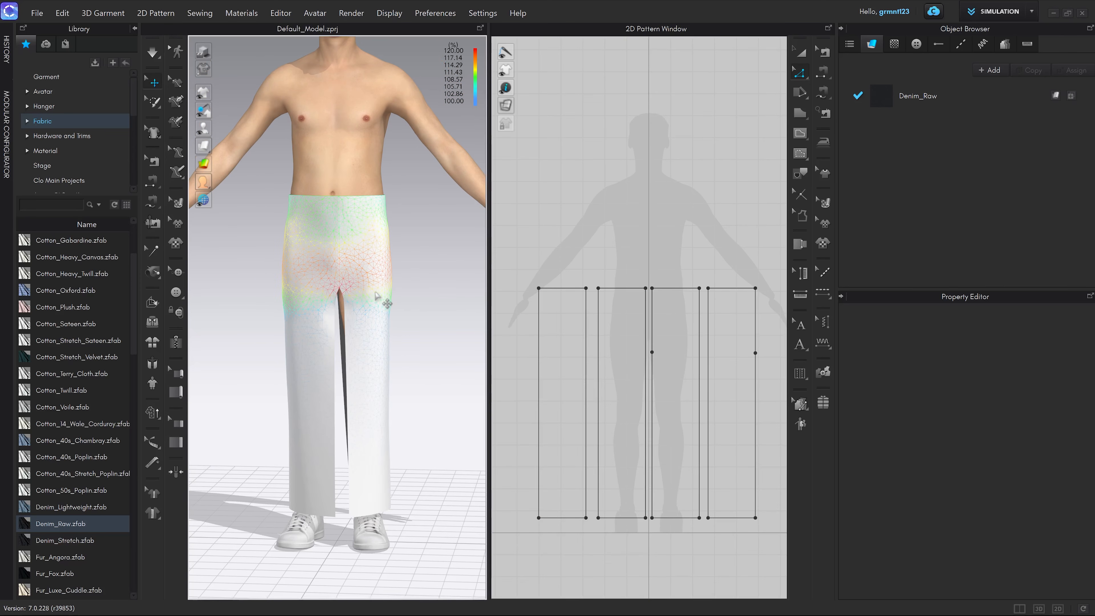
{"action": "scroll", "coordinate": [325, 221], "scroll_direction": "down", "scroll_amount": 1}
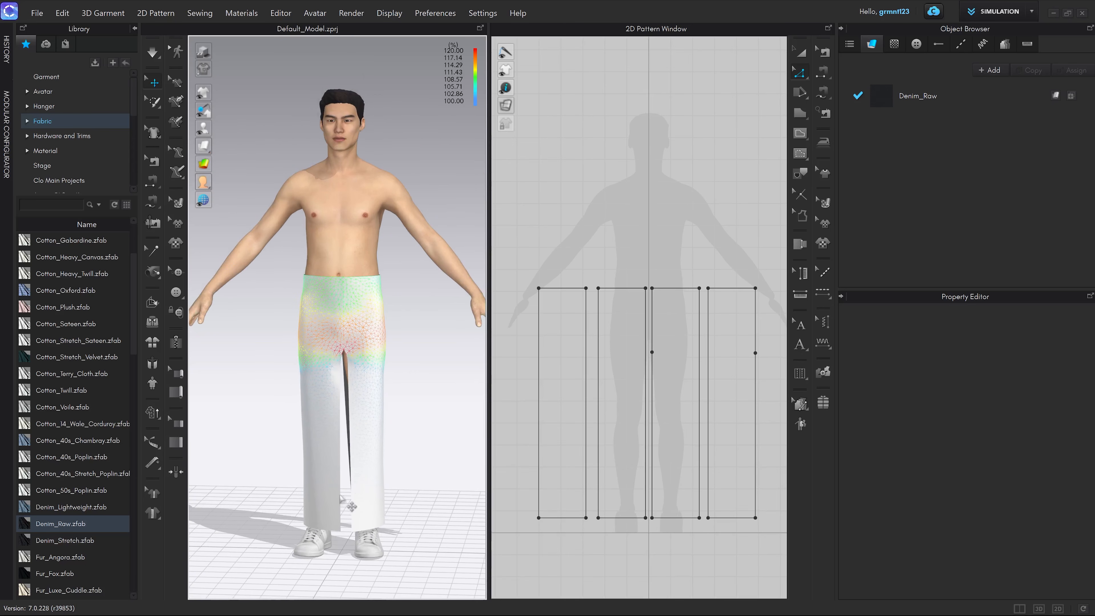
{"action": "scroll", "coordinate": [680, 307], "scroll_direction": "up", "scroll_amount": 1}
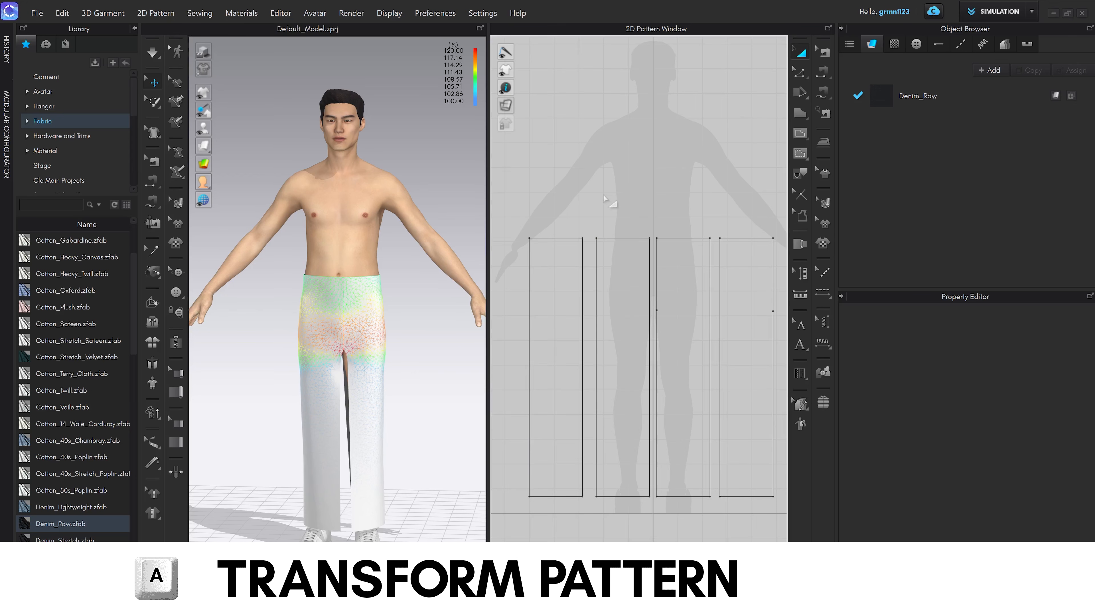
Step: Delete the front and back panels of the avatar's right leg with Transform Pattern
{"action": "left_click", "coordinate": [562, 281]}
{"action": "left_click", "coordinate": [636, 293], "text": "shift"}
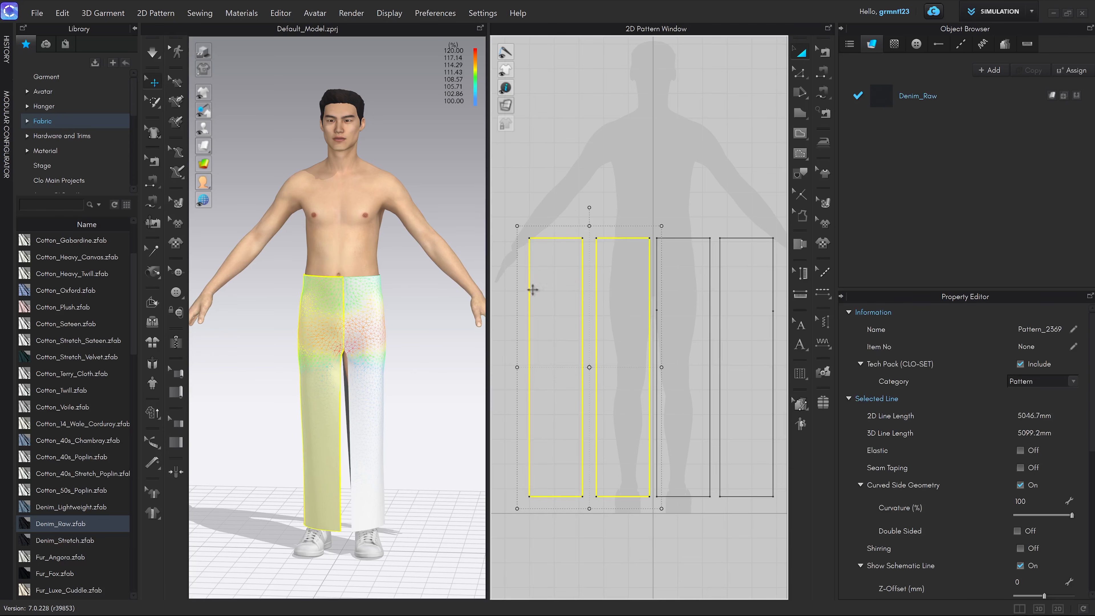
{"action": "key", "text": "BackSpace"}
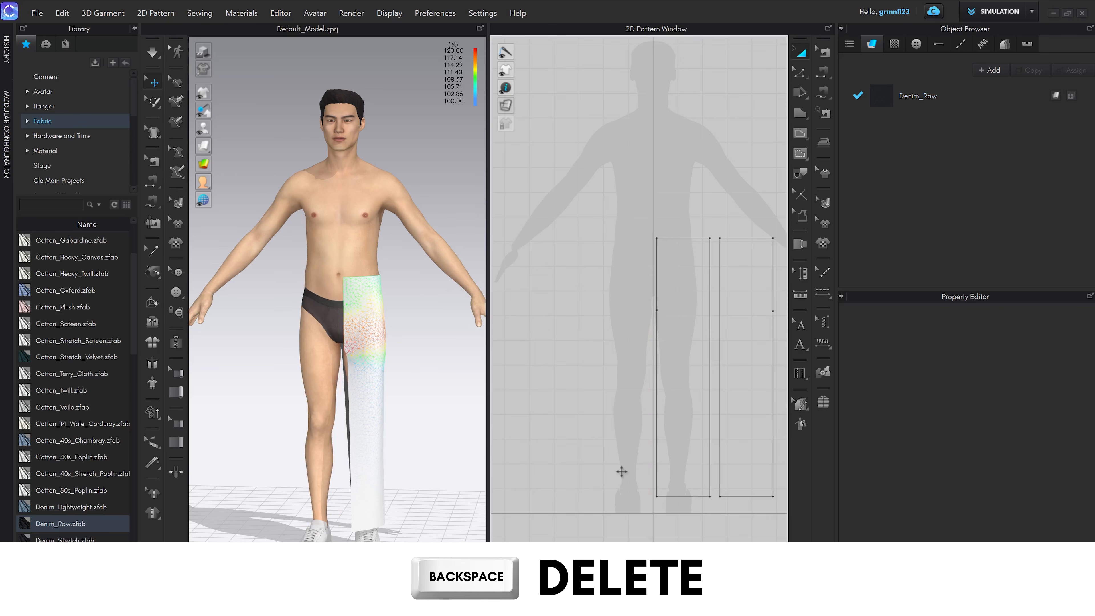
Step: Clone both remaining leg panels as Symmetric Pattern (with Sewing) and place the mirrored pair beside them for the avatar's right leg
{"action": "scroll", "coordinate": [624, 457], "scroll_direction": "down", "scroll_amount": 3}
{"action": "left_click_drag", "start_coordinate": [611, 315], "coordinate": [742, 504]}
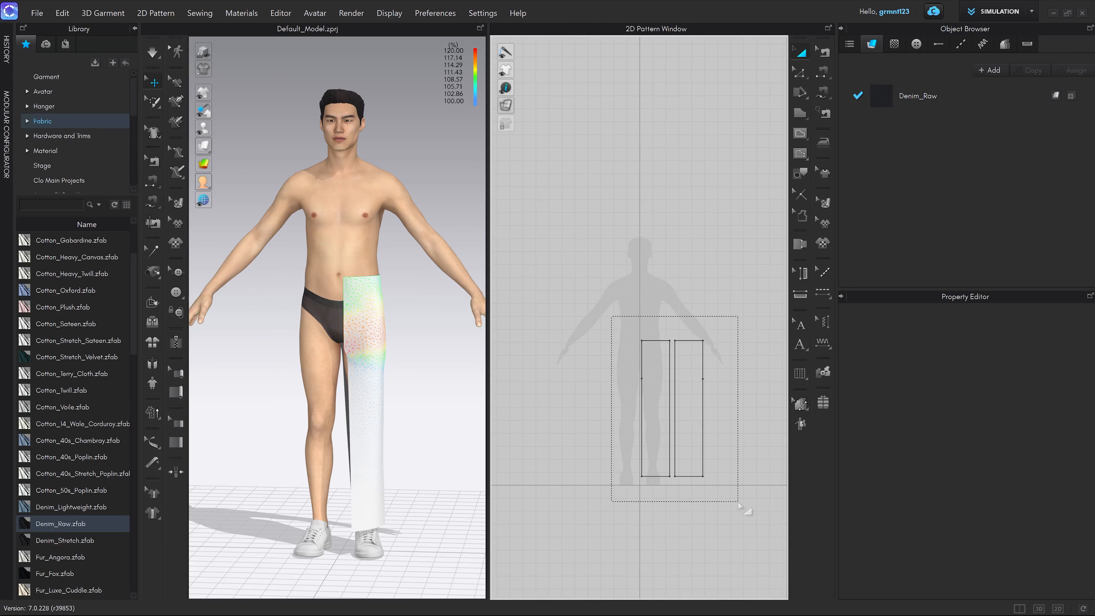
{"action": "scroll", "coordinate": [694, 402], "scroll_direction": "up", "scroll_amount": 2}
{"action": "scroll", "coordinate": [684, 381], "scroll_direction": "up", "scroll_amount": 2}
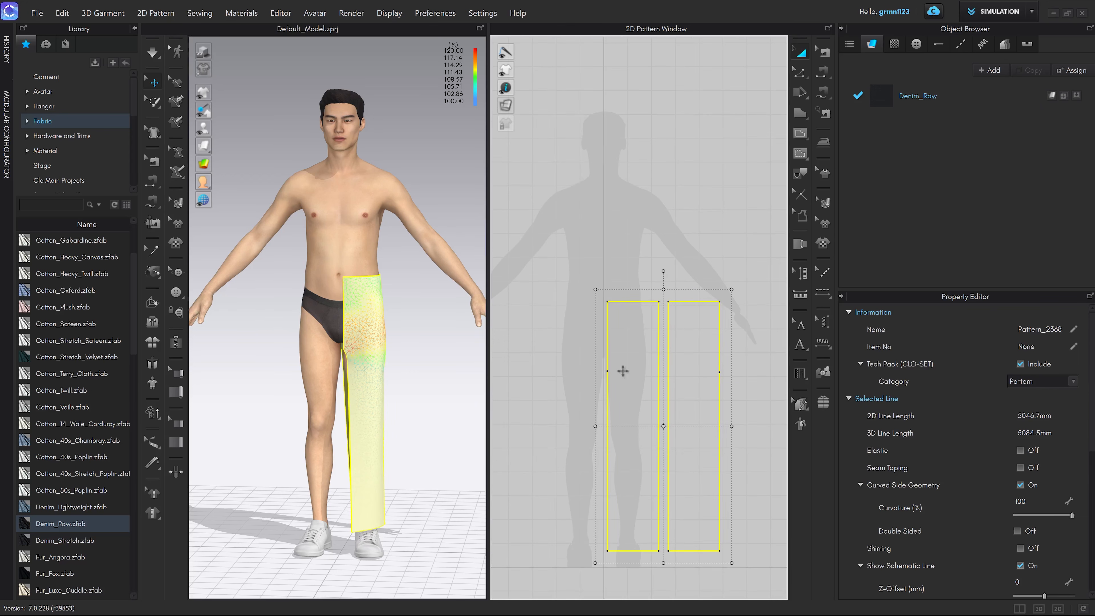
{"action": "right_click_drag", "start_coordinate": [644, 371], "coordinate": [669, 343]}
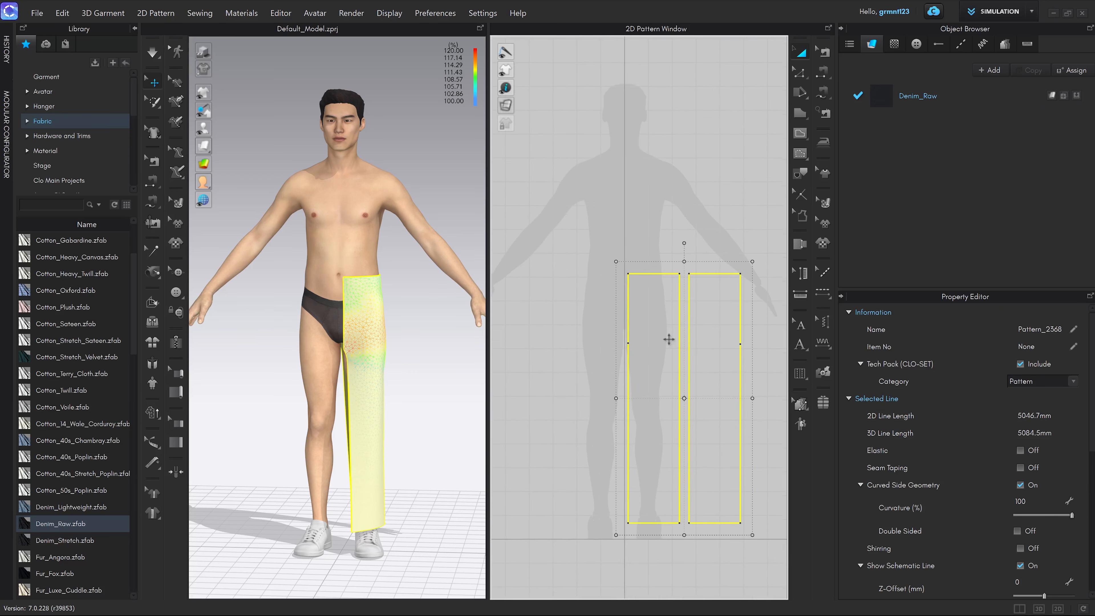
{"action": "right_click", "coordinate": [660, 345]}
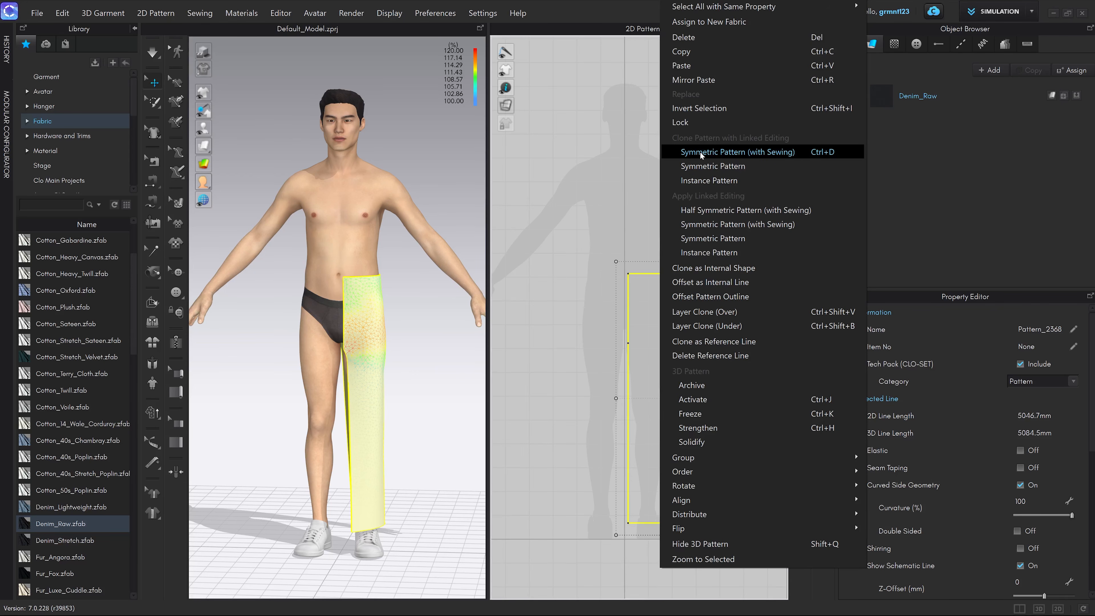
{"action": "left_click", "coordinate": [719, 152]}
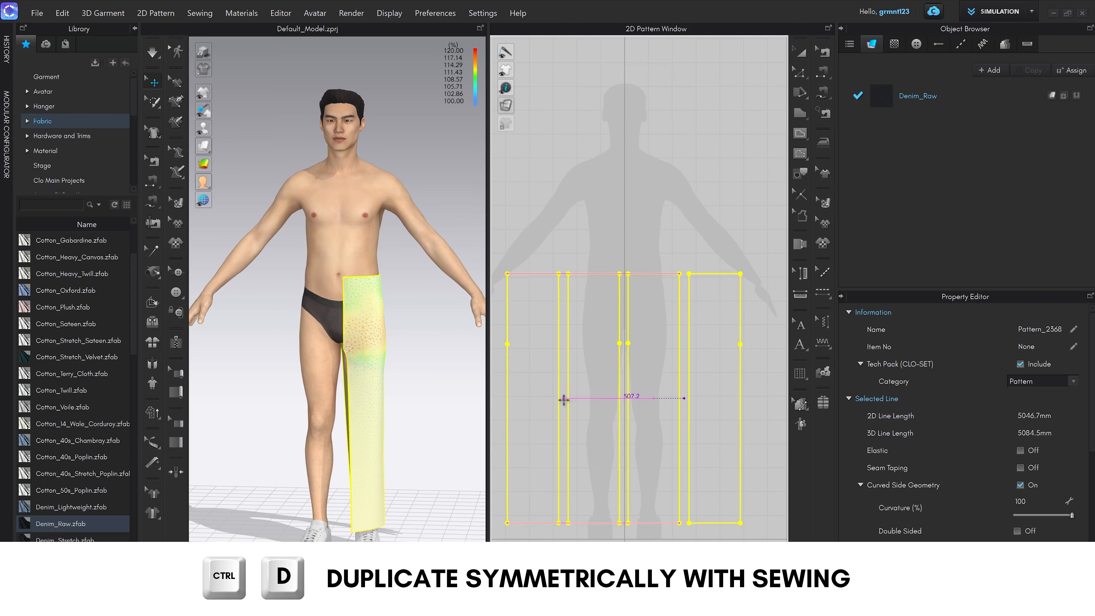
{"action": "left_click", "coordinate": [568, 417]}
{"action": "left_click", "coordinate": [460, 386]}
{"action": "scroll", "coordinate": [453, 386], "scroll_direction": "up", "scroll_amount": 3}
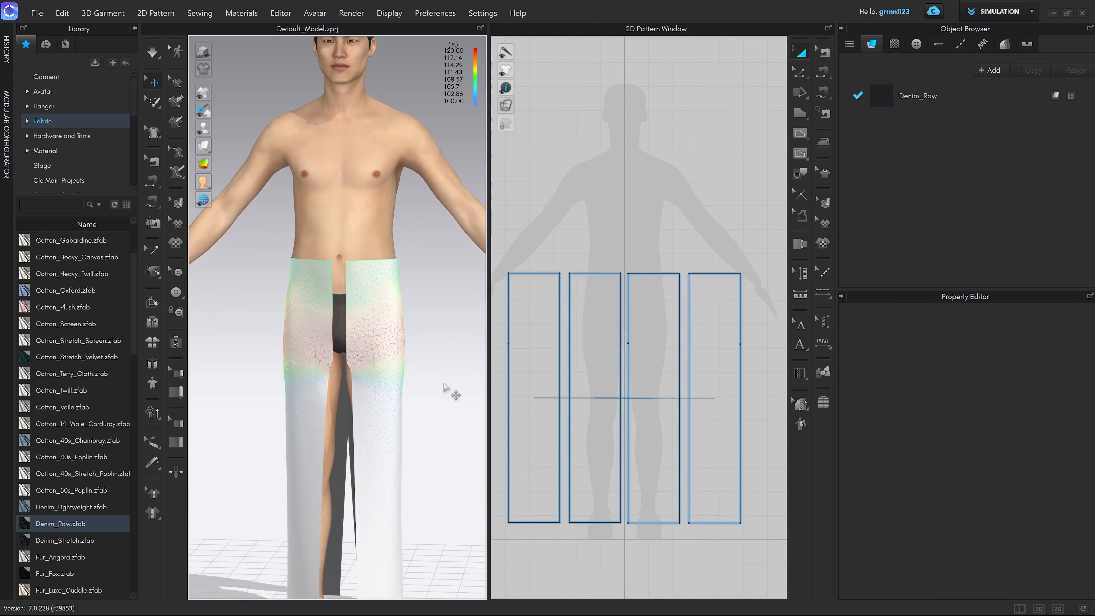
{"action": "middle_click_drag", "start_coordinate": [658, 371], "coordinate": [664, 319]}
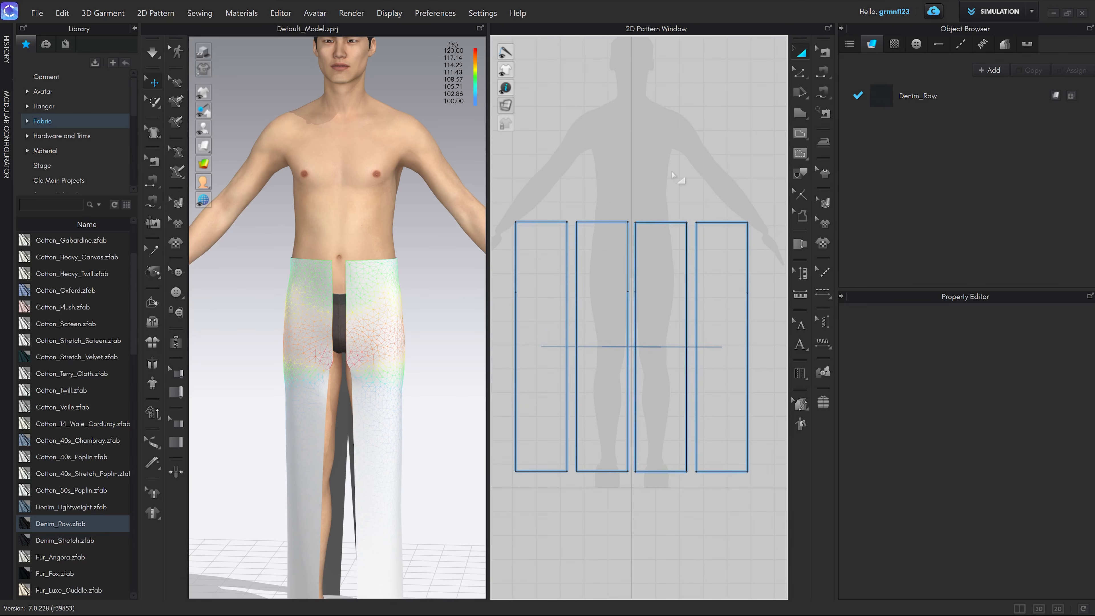
Step: Try moving the avatar's left front panel upward to test the symmetric link, and undo the move
{"action": "key", "text": "z"}
{"action": "scroll", "coordinate": [707, 379], "scroll_direction": "up", "scroll_amount": 1}
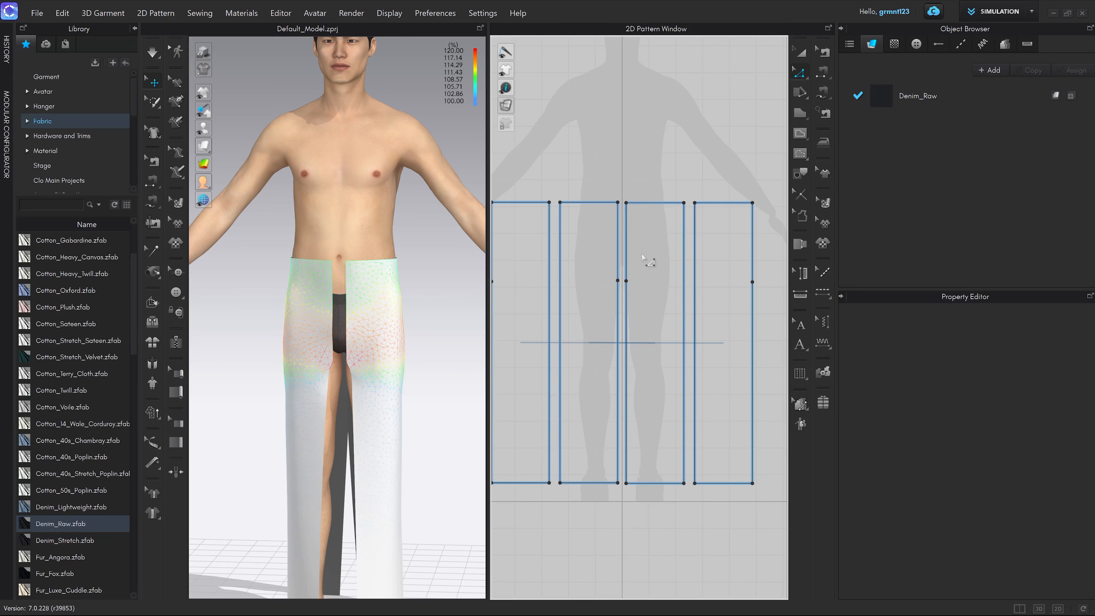
{"action": "key", "text": "a"}
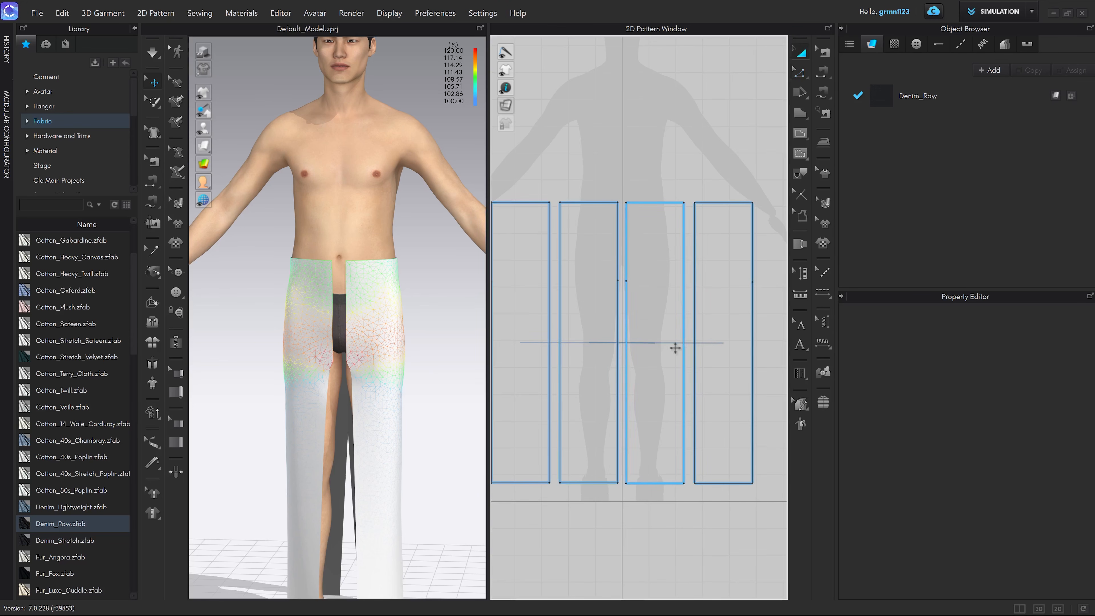
{"action": "left_click_drag", "start_coordinate": [654, 336], "coordinate": [653, 276]}
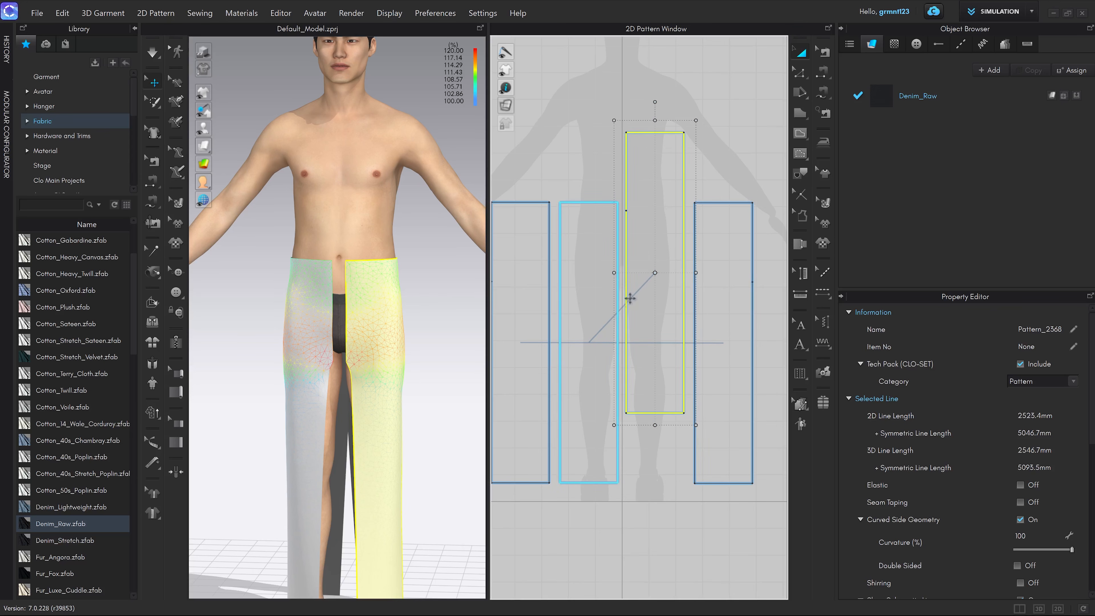
{"action": "key", "text": "ctrl+z"}
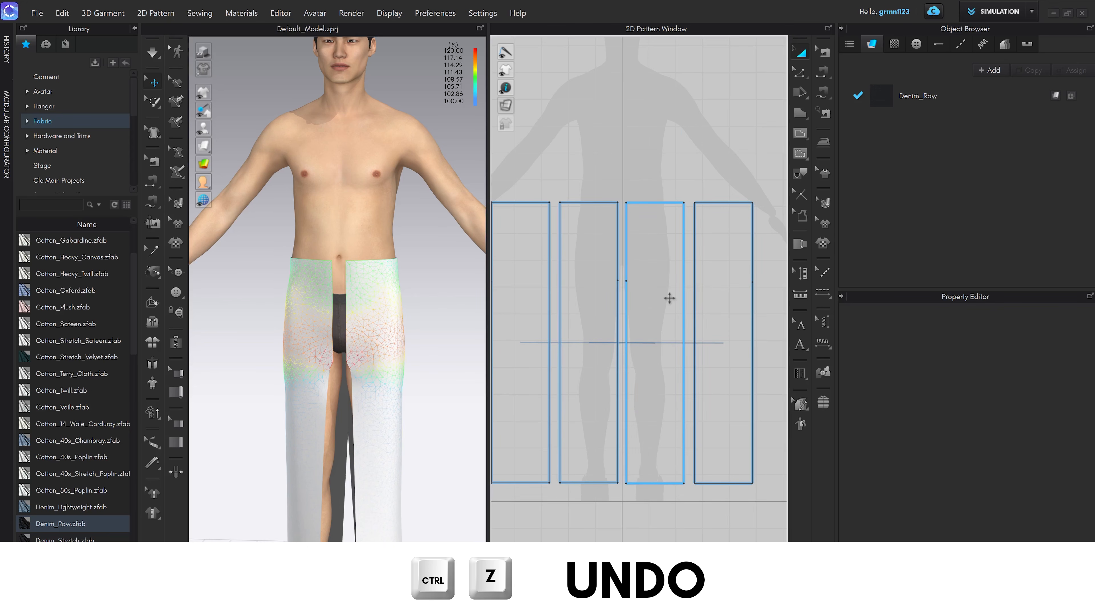
Step: Try shifting the left front panel's inner hem corner toward its side seam to test linked point edits, and restore the corner
{"action": "scroll", "coordinate": [670, 298], "scroll_direction": "down", "scroll_amount": 1}
{"action": "key", "text": "z"}
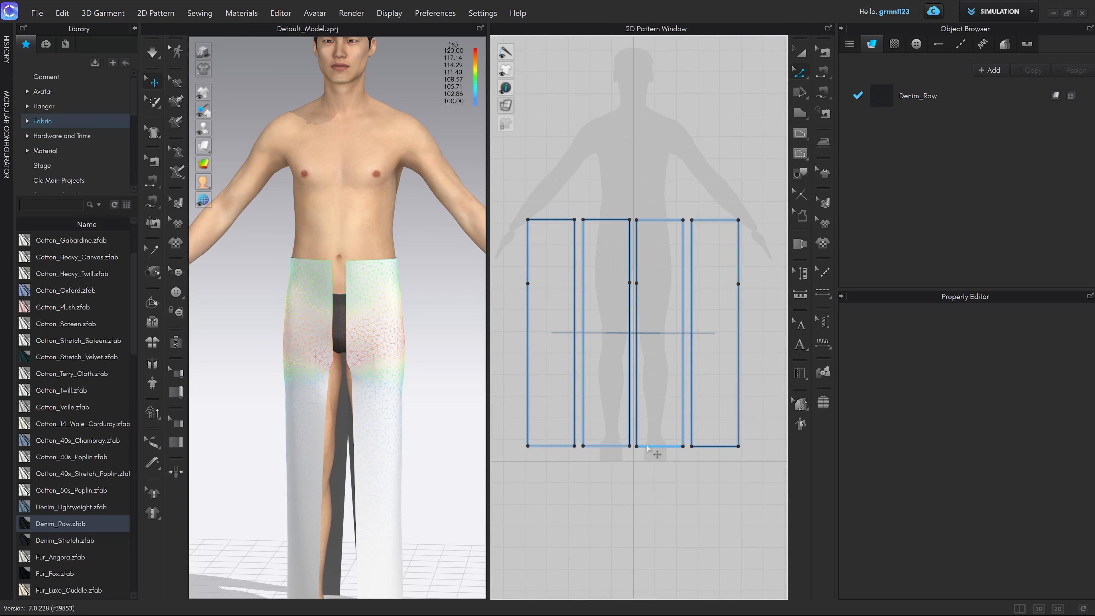
{"action": "scroll", "coordinate": [642, 449], "scroll_direction": "up", "scroll_amount": 1}
{"action": "left_click_drag", "start_coordinate": [634, 445], "coordinate": [660, 448]}
{"action": "left_click", "coordinate": [650, 483]}
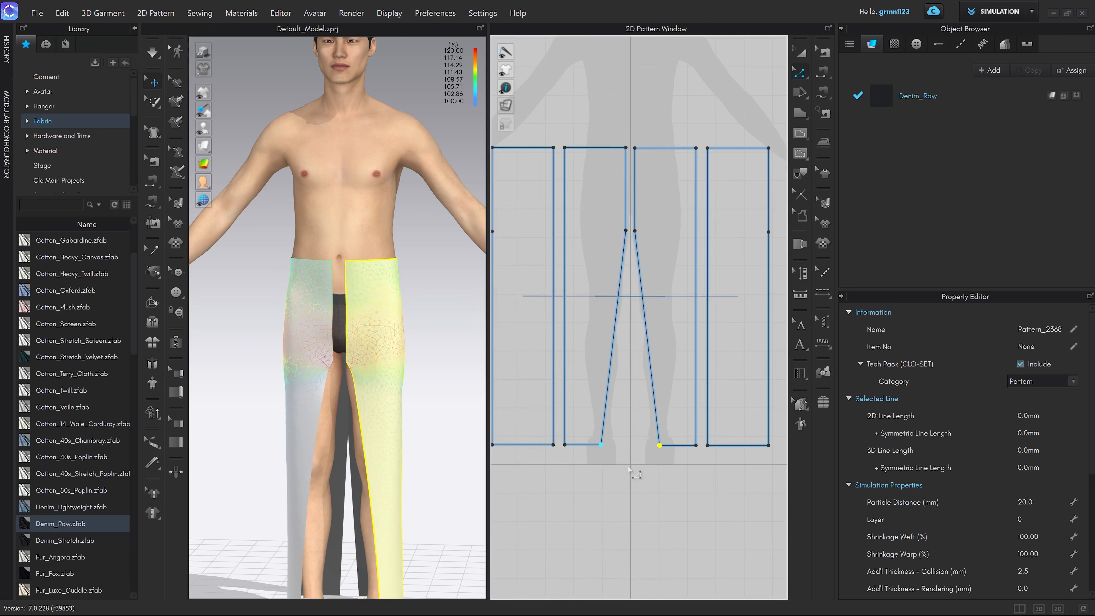
{"action": "left_click", "coordinate": [602, 446]}
{"action": "left_click", "coordinate": [635, 457]}
{"action": "left_click_drag", "start_coordinate": [602, 447], "coordinate": [634, 456]}
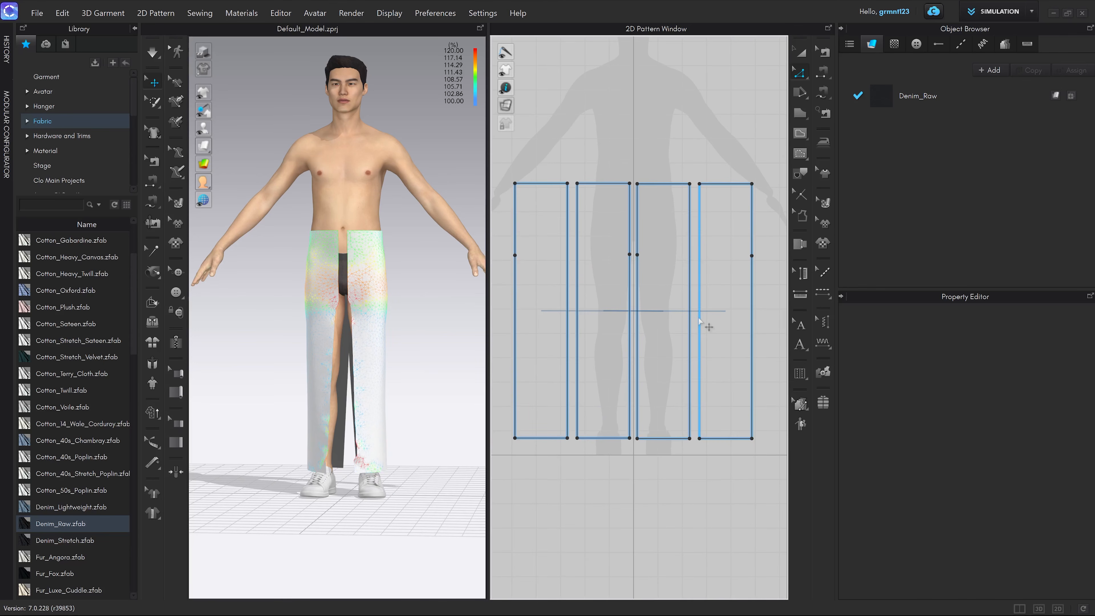
{"action": "left_click_drag", "start_coordinate": [765, 152], "coordinate": [621, 476]}
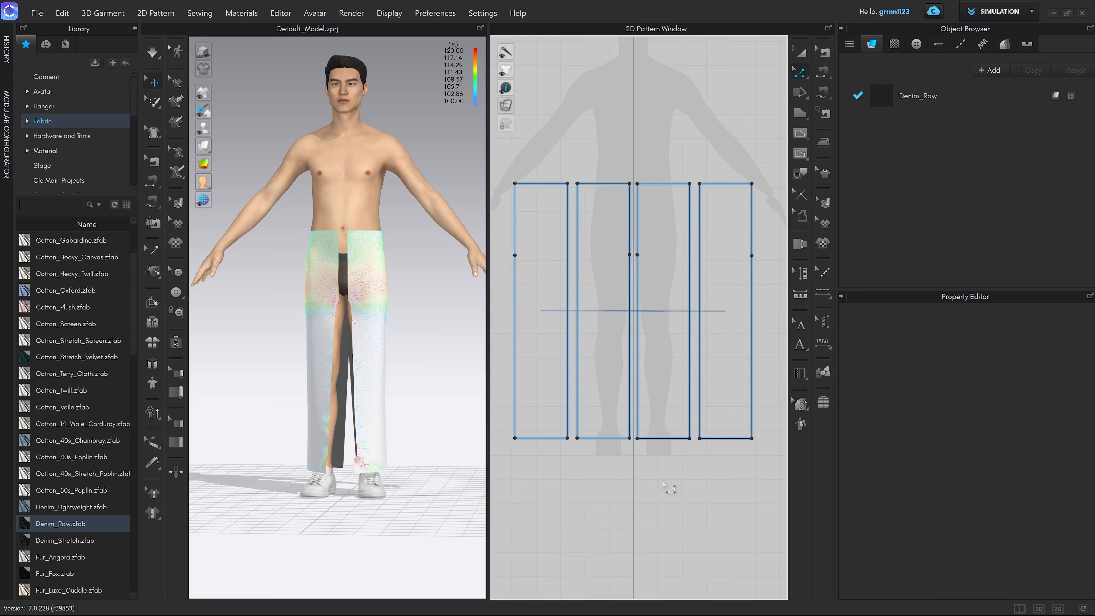
Step: Sew the centre front seam by joining the two front panels' inner edges above the crotch points with Segment Sewing
{"action": "middle_click_drag", "start_coordinate": [648, 320], "coordinate": [661, 339]}
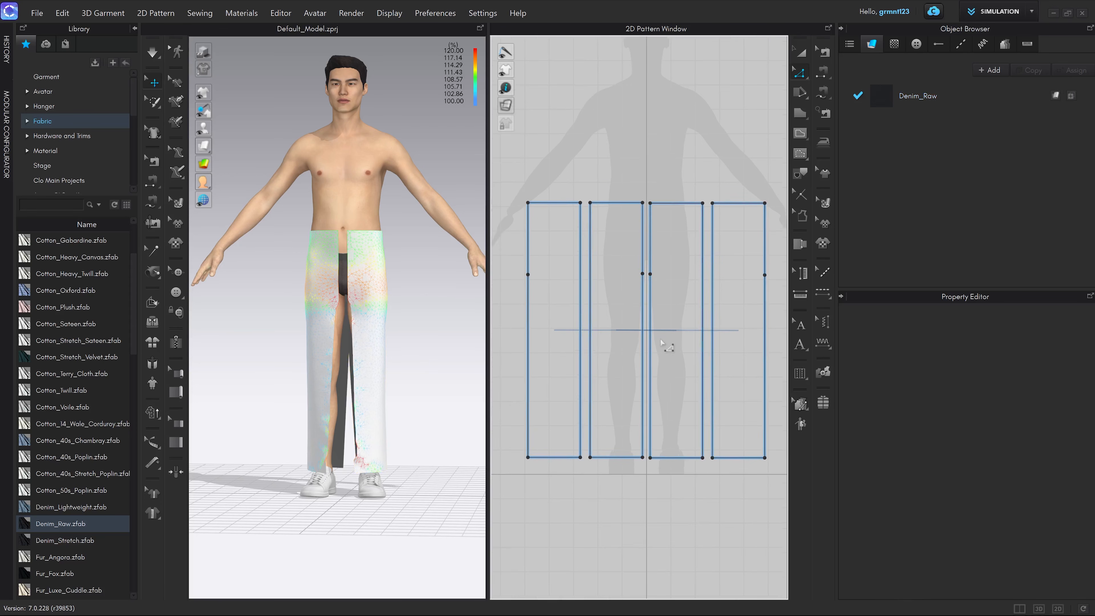
{"action": "key", "text": "n"}
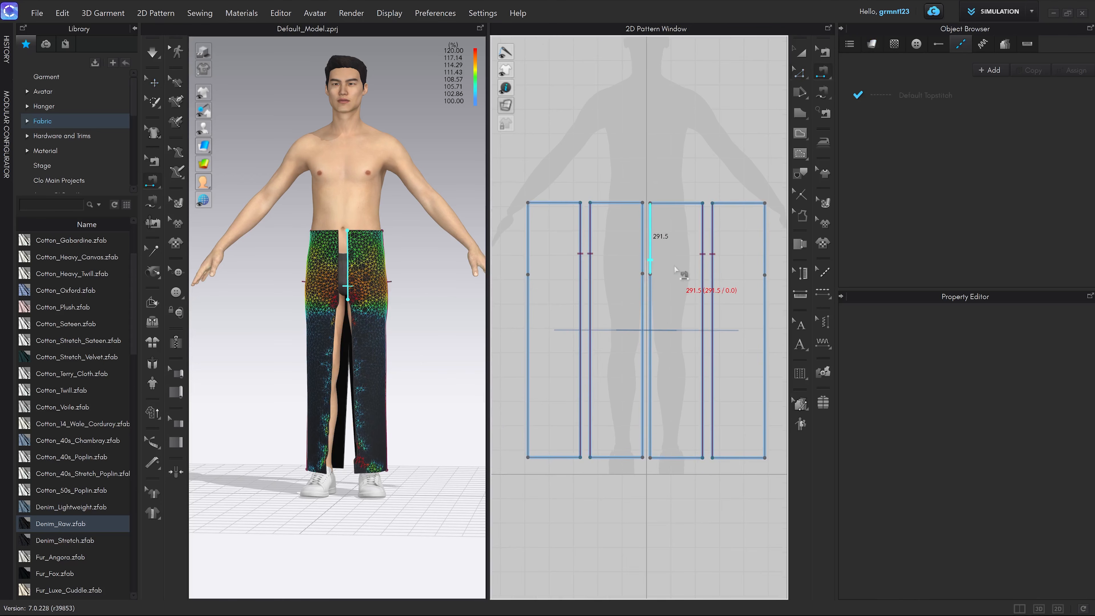
{"action": "scroll", "coordinate": [376, 304], "scroll_direction": "up", "scroll_amount": 3}
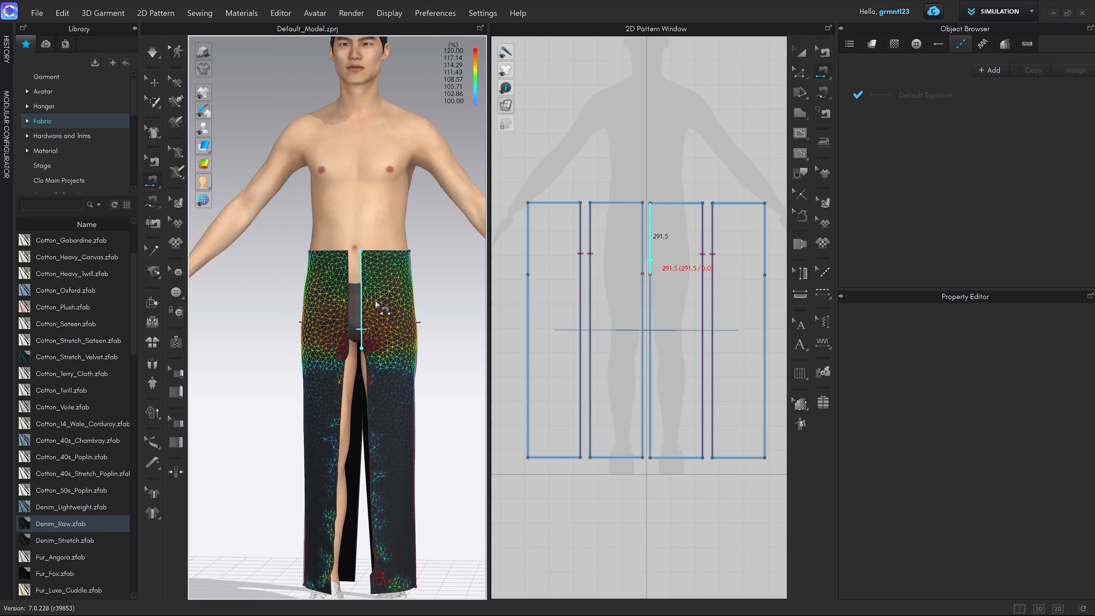
{"action": "scroll", "coordinate": [377, 338], "scroll_direction": "up", "scroll_amount": 2}
{"action": "scroll", "coordinate": [652, 265], "scroll_direction": "up", "scroll_amount": 3}
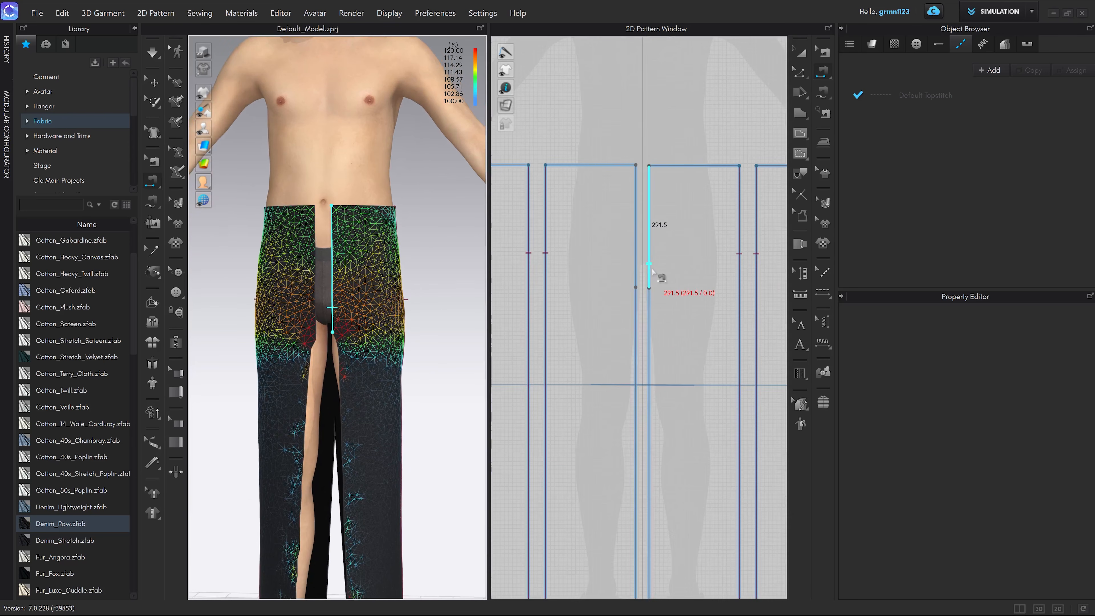
{"action": "left_click", "coordinate": [649, 268]}
{"action": "left_click", "coordinate": [636, 267]}
{"action": "scroll", "coordinate": [642, 276], "scroll_direction": "down", "scroll_amount": 3}
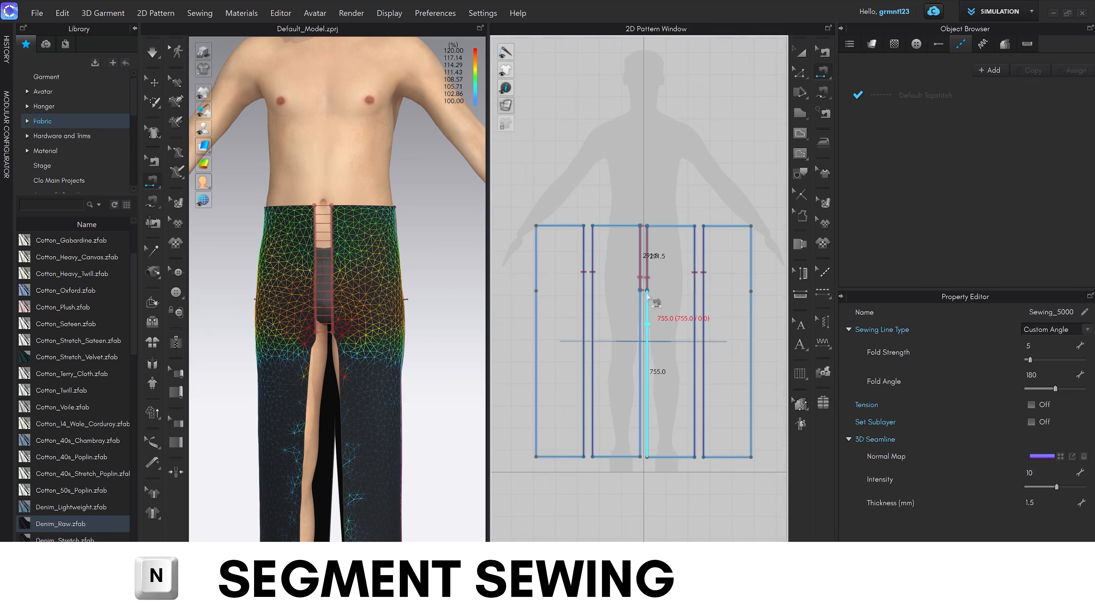
Step: Sew the two back panels' outer edges above the crotch points as the centre back seam and simulate the garment
{"action": "left_click", "coordinate": [746, 283]}
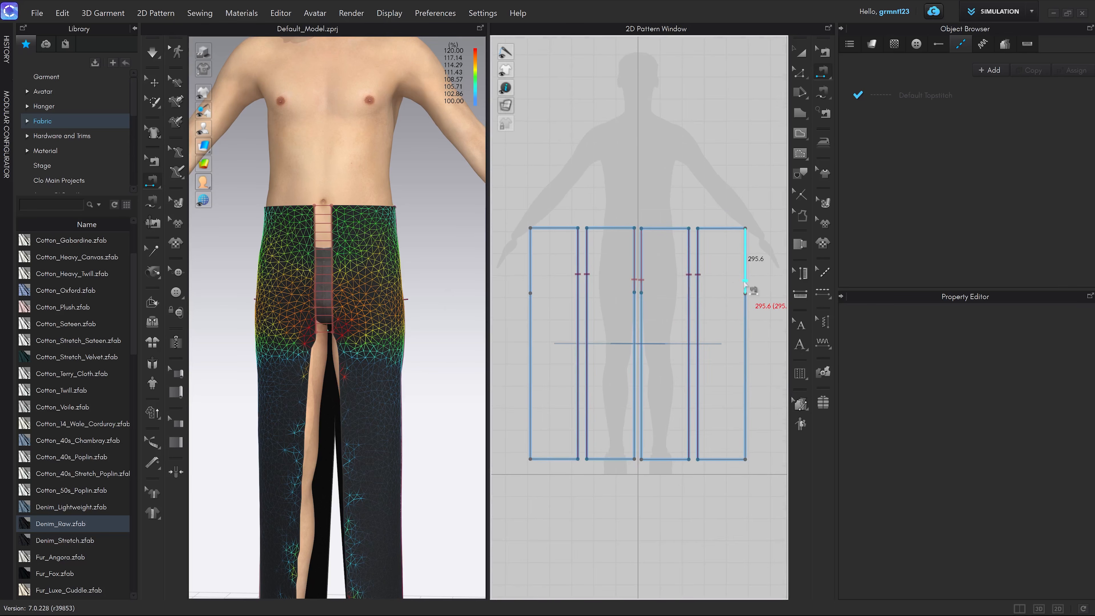
{"action": "left_click", "coordinate": [531, 281]}
{"action": "right_click_drag", "start_coordinate": [336, 336], "coordinate": [354, 338]}
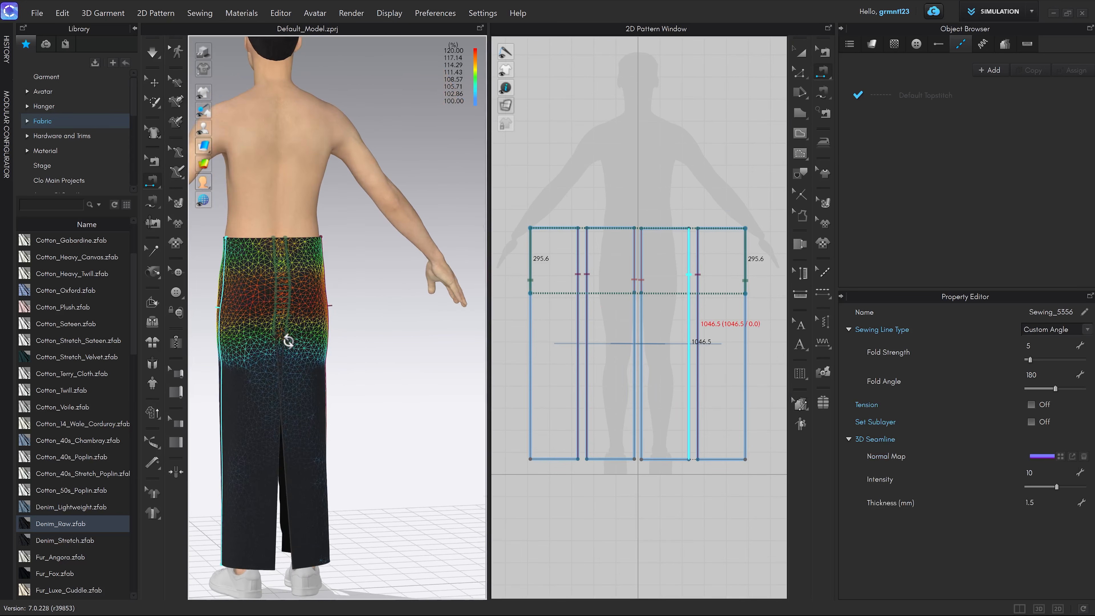
{"action": "left_click_drag", "start_coordinate": [287, 326], "coordinate": [271, 414]}
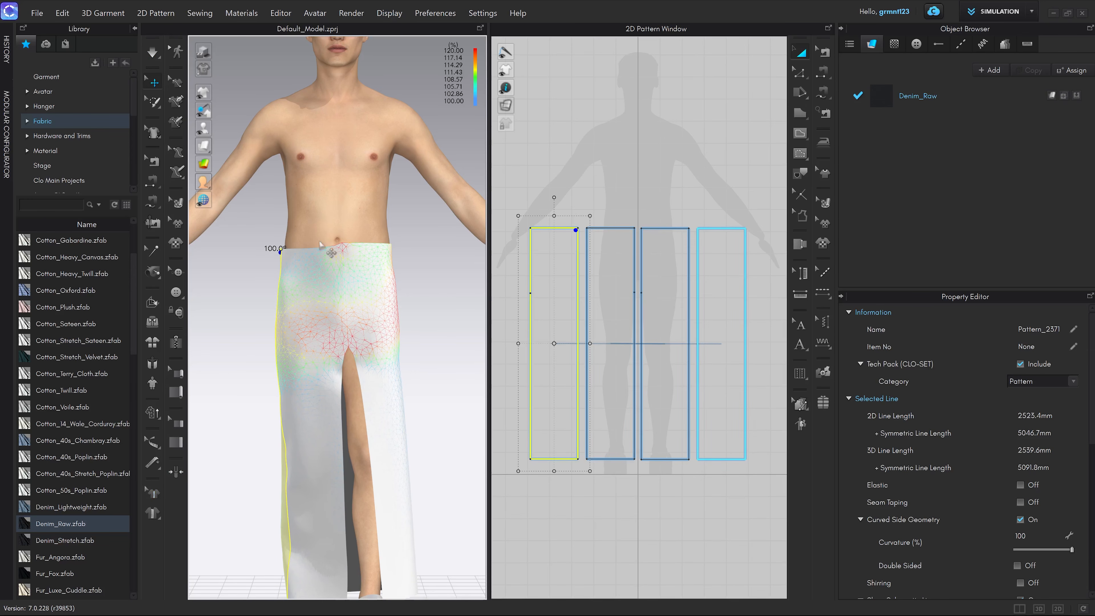
{"action": "right_click_drag", "start_coordinate": [301, 257], "coordinate": [321, 273]}
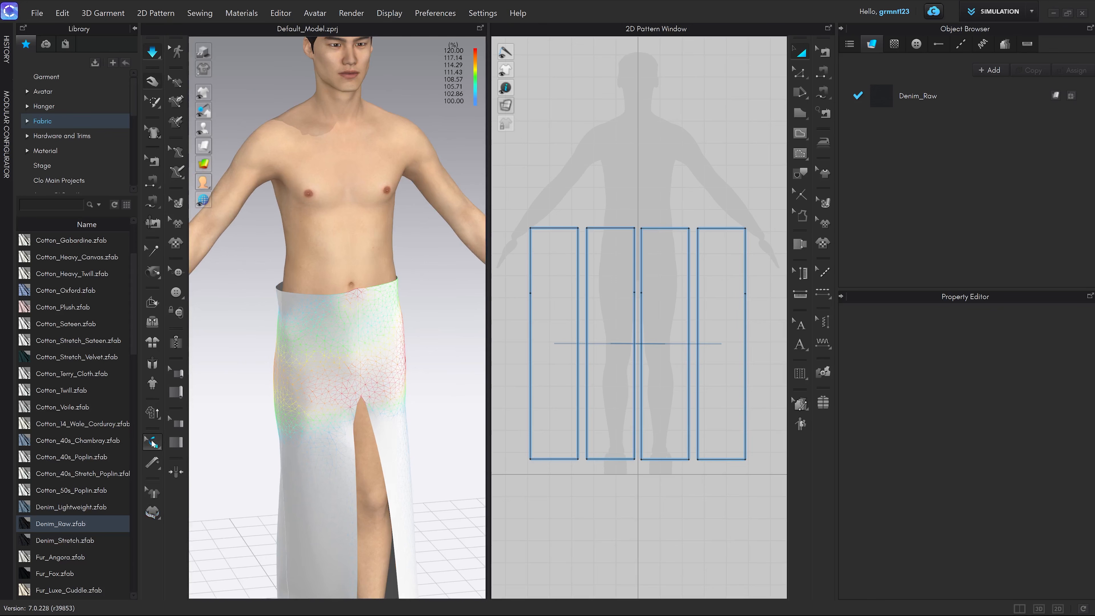
Step: Attach the garment's front top edge to the avatar's waist measurement line with Attach to Measure (Avatar)
{"action": "left_click", "coordinate": [152, 442]}
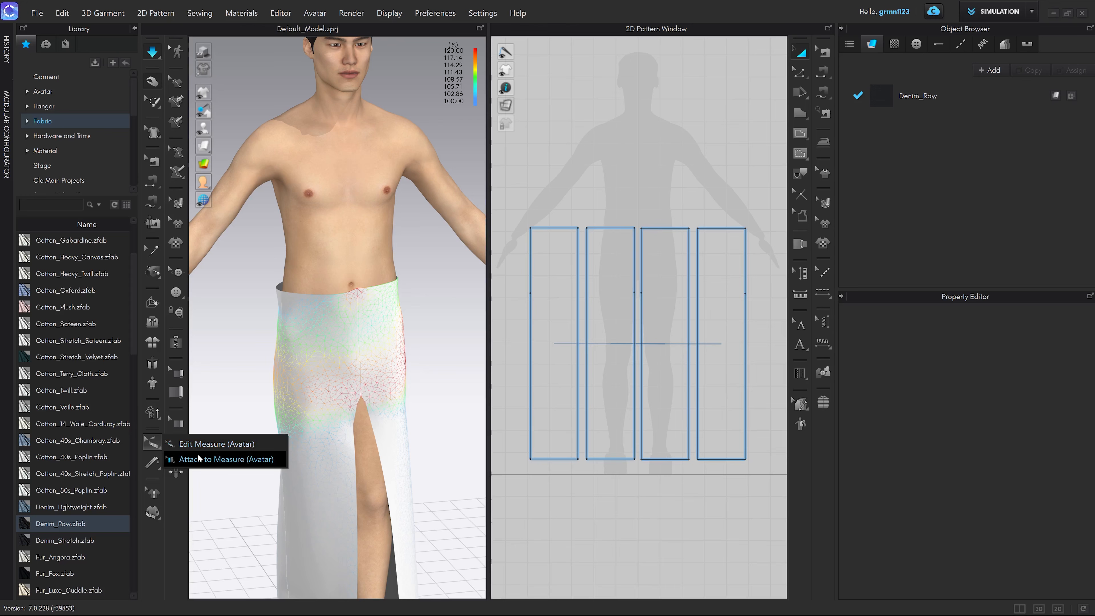
{"action": "left_click", "coordinate": [217, 460]}
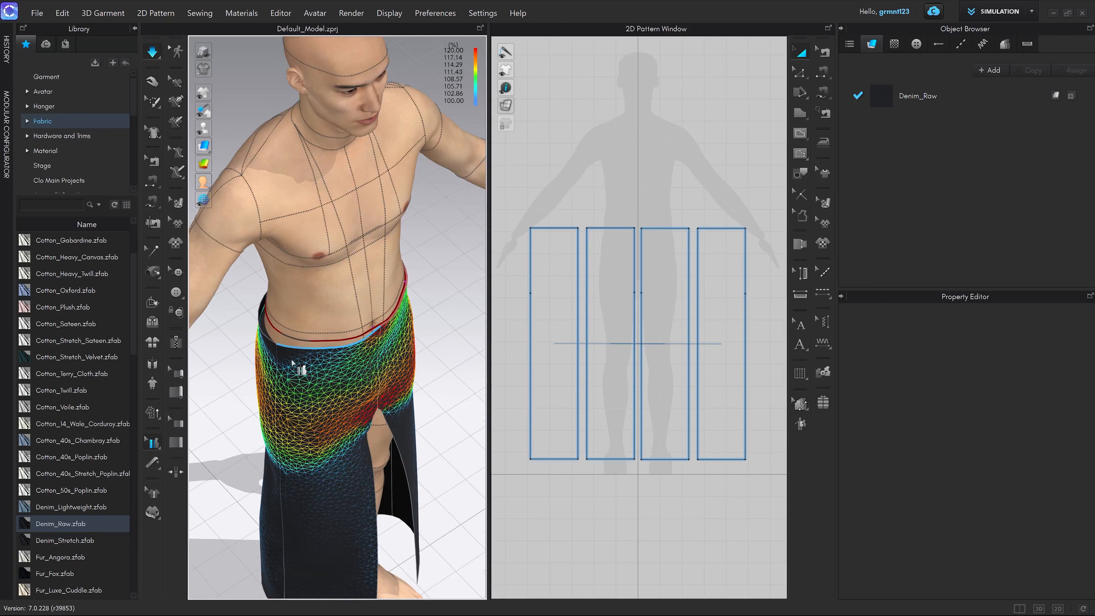
{"action": "left_click", "coordinate": [307, 320]}
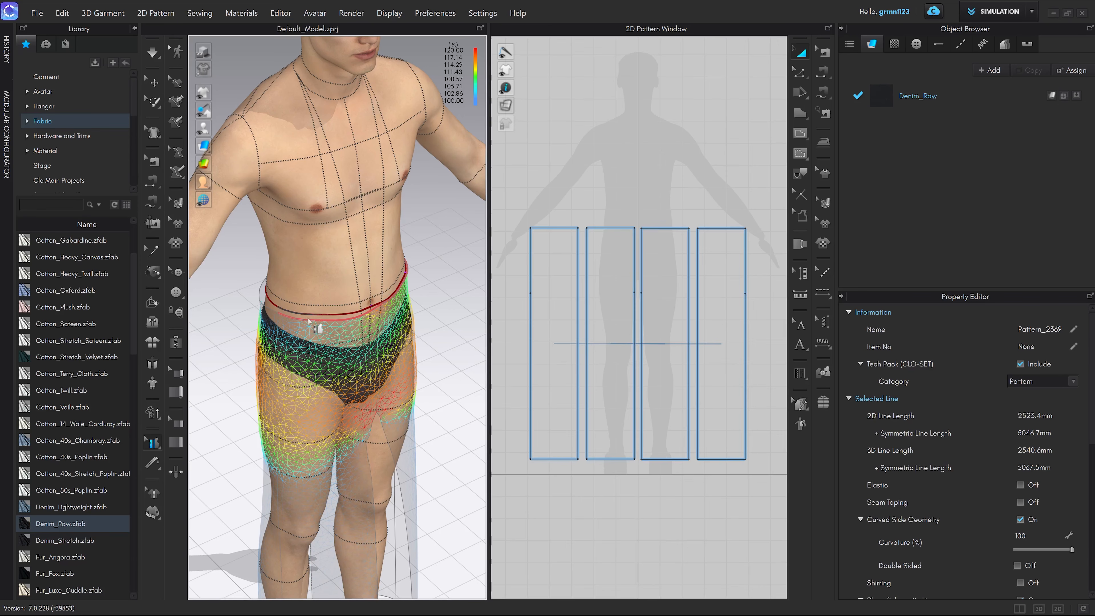
{"action": "right_click_drag", "start_coordinate": [306, 338], "coordinate": [241, 321]}
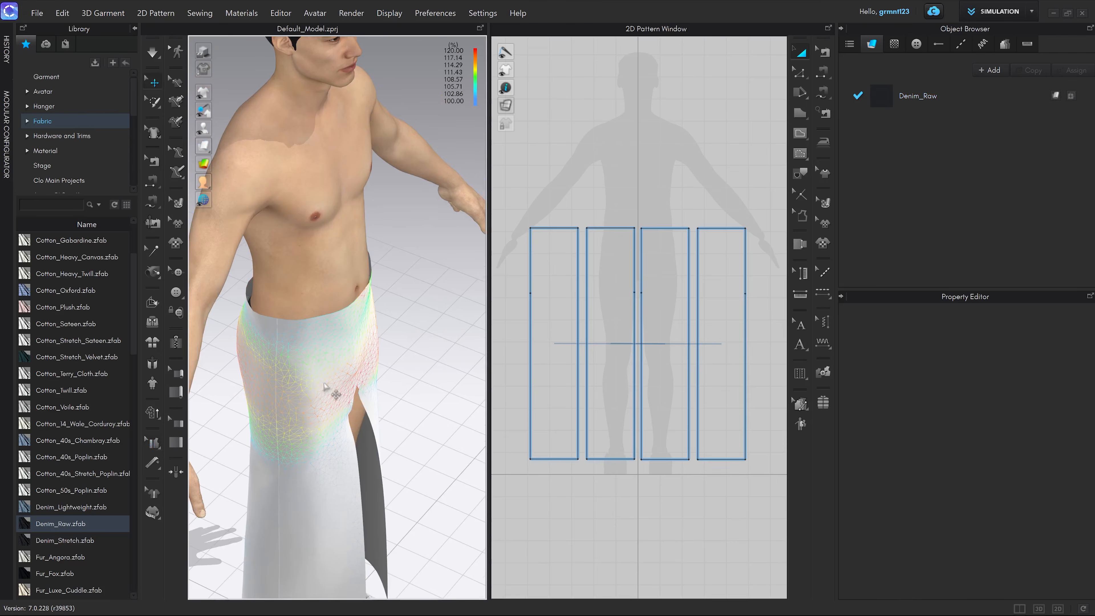
Step: Pull the fabric at the centre front during simulation and check the waist and hip drape from several sides
{"action": "left_click", "coordinate": [334, 231]}
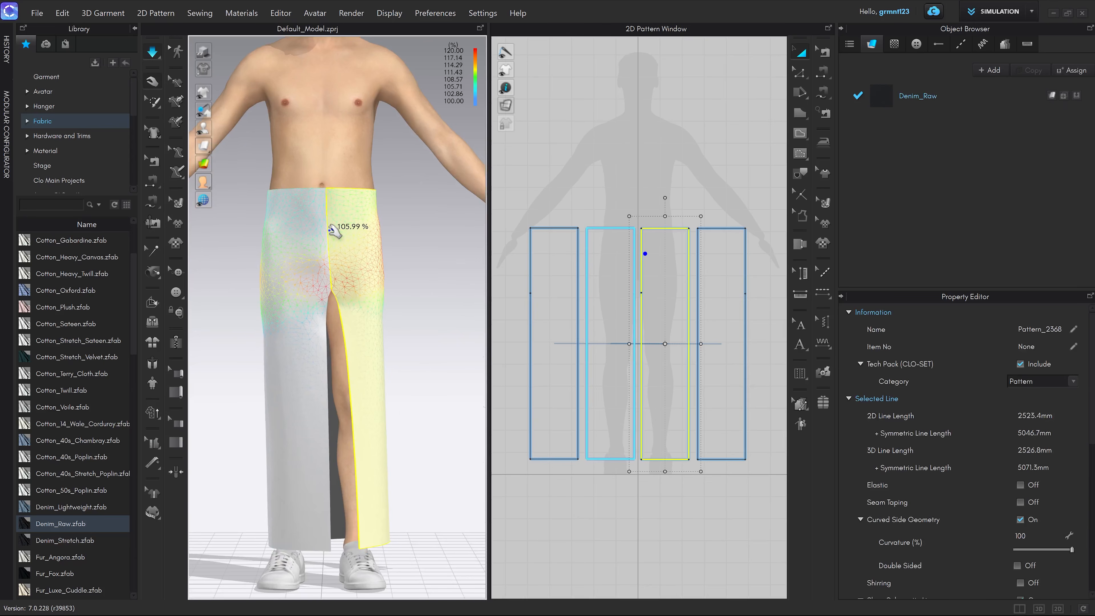
{"action": "left_click_drag", "start_coordinate": [330, 230], "coordinate": [248, 233]}
{"action": "right_click_drag", "start_coordinate": [388, 320], "coordinate": [285, 329]}
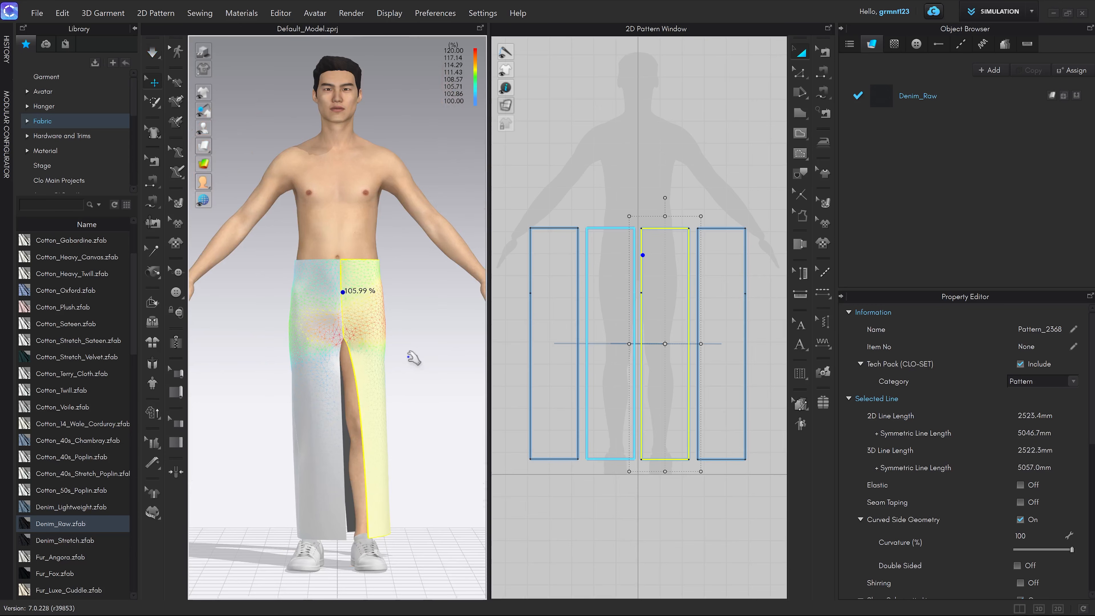
{"action": "scroll", "coordinate": [406, 345], "scroll_direction": "up", "scroll_amount": 3}
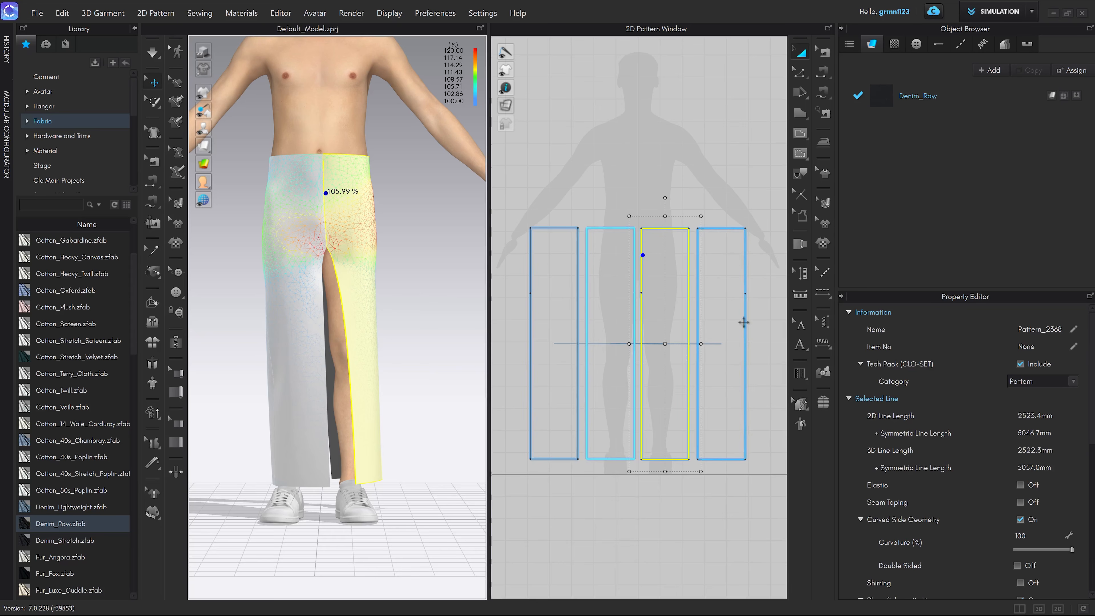
{"action": "left_click", "coordinate": [660, 178]}
Step: Sew the inseam with Segment Sewing, joining the back panel's outer edge to the front panel's inner edge below the crotch points
{"action": "scroll", "coordinate": [669, 298], "scroll_direction": "up", "scroll_amount": 2}
{"action": "scroll", "coordinate": [659, 296], "scroll_direction": "down", "scroll_amount": 3}
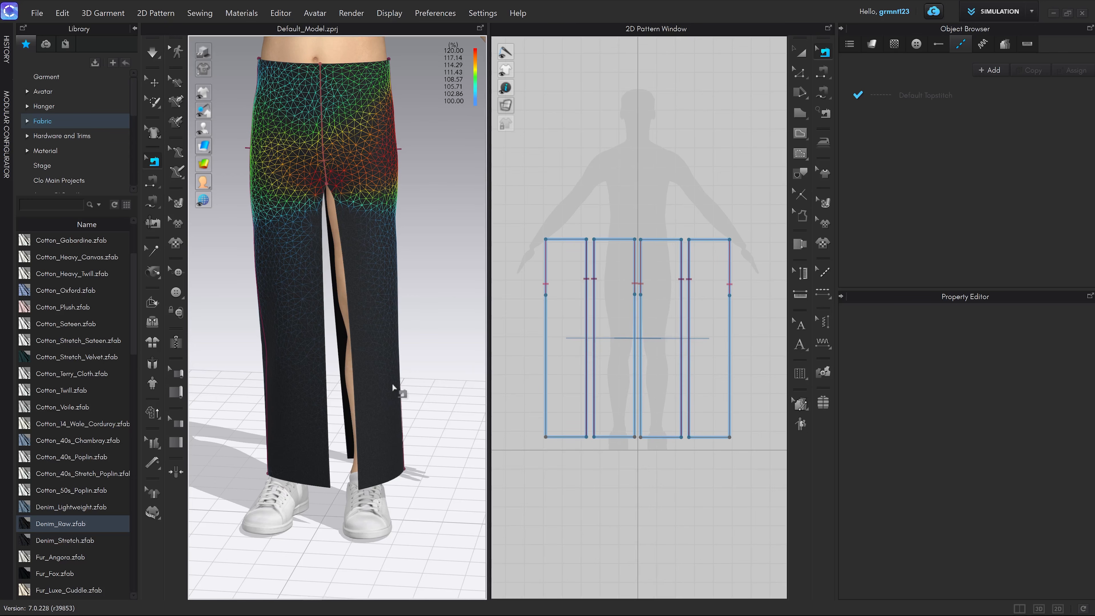
{"action": "key", "text": "n"}
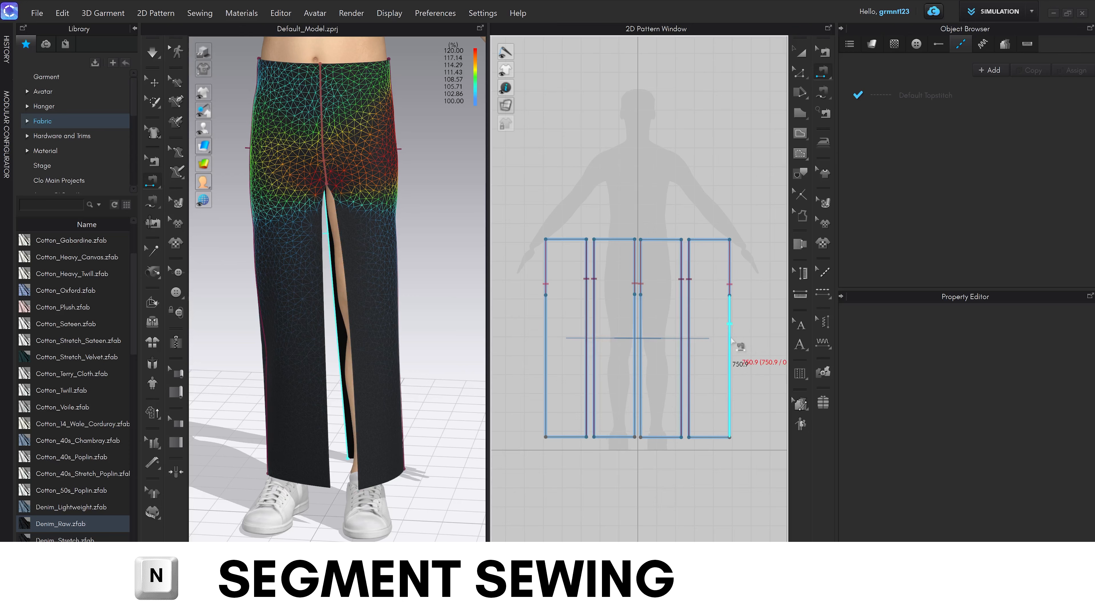
{"action": "left_click", "coordinate": [732, 340]}
{"action": "left_click", "coordinate": [643, 378]}
{"action": "right_click_drag", "start_coordinate": [380, 434], "coordinate": [362, 422]}
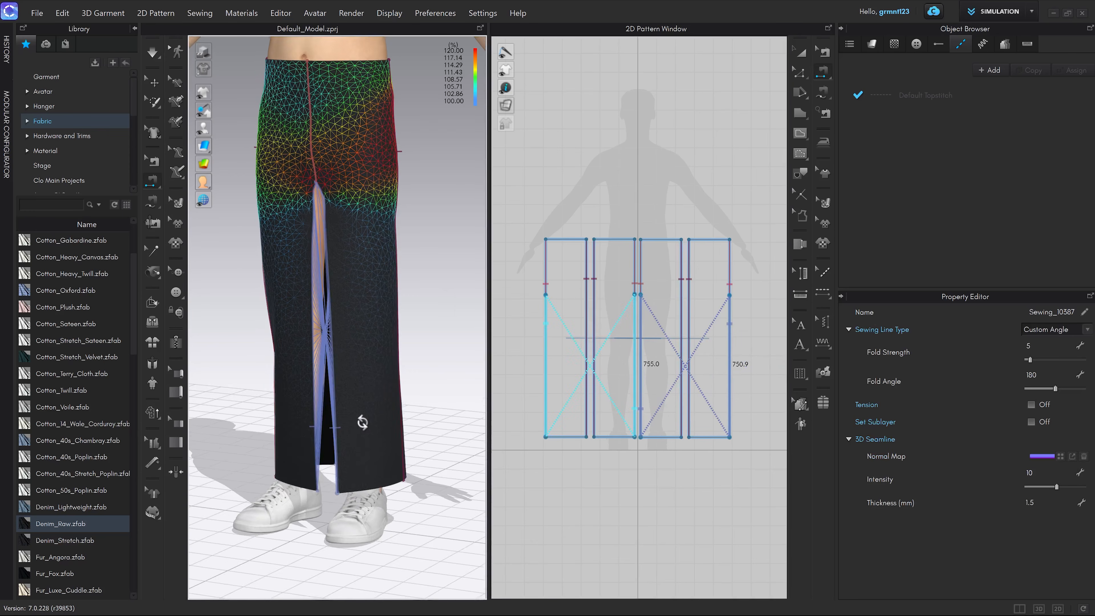
Step: Try simulating the newly sewn inseams while pulling the leg fabric, and undo the simulation
{"action": "key", "text": "space"}
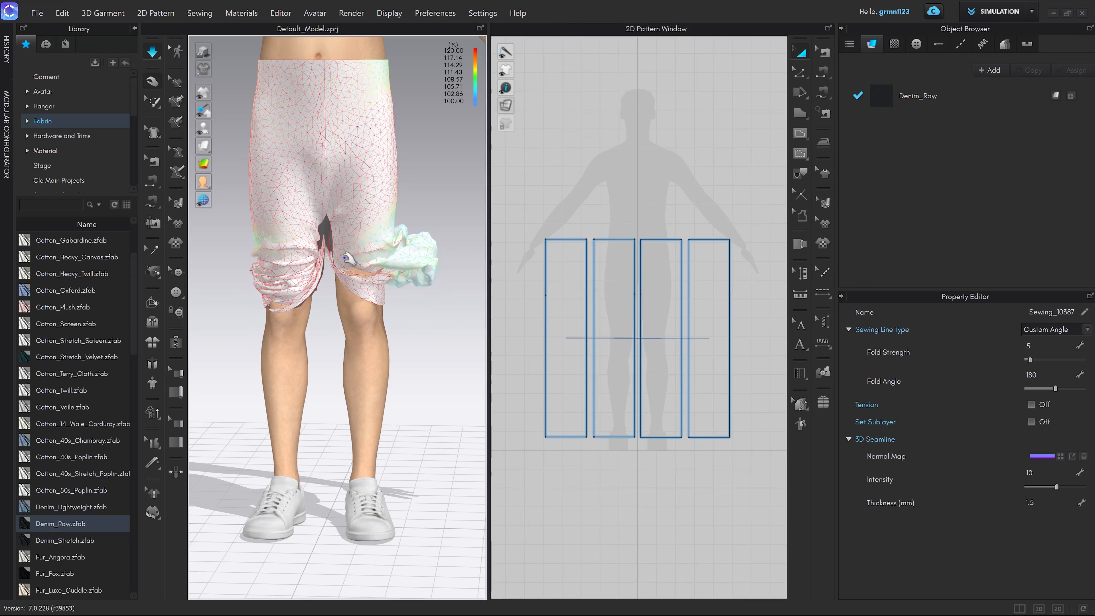
{"action": "left_click_drag", "start_coordinate": [344, 259], "coordinate": [340, 129]}
{"action": "left_click_drag", "start_coordinate": [364, 265], "coordinate": [301, 173]}
{"action": "key", "text": "space"}
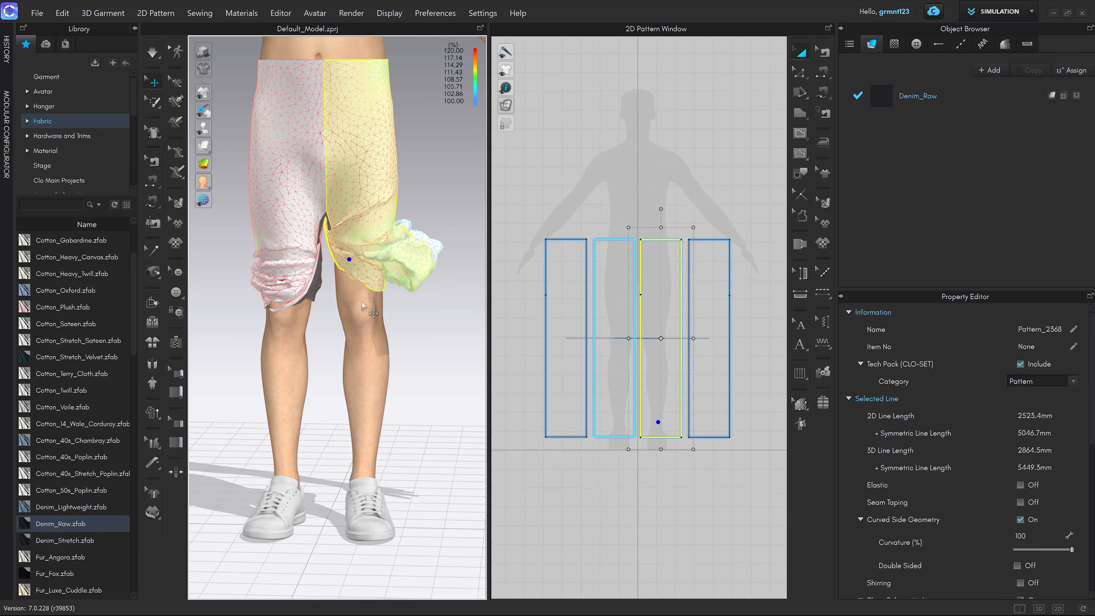
{"action": "key", "text": "ctrl+z"}
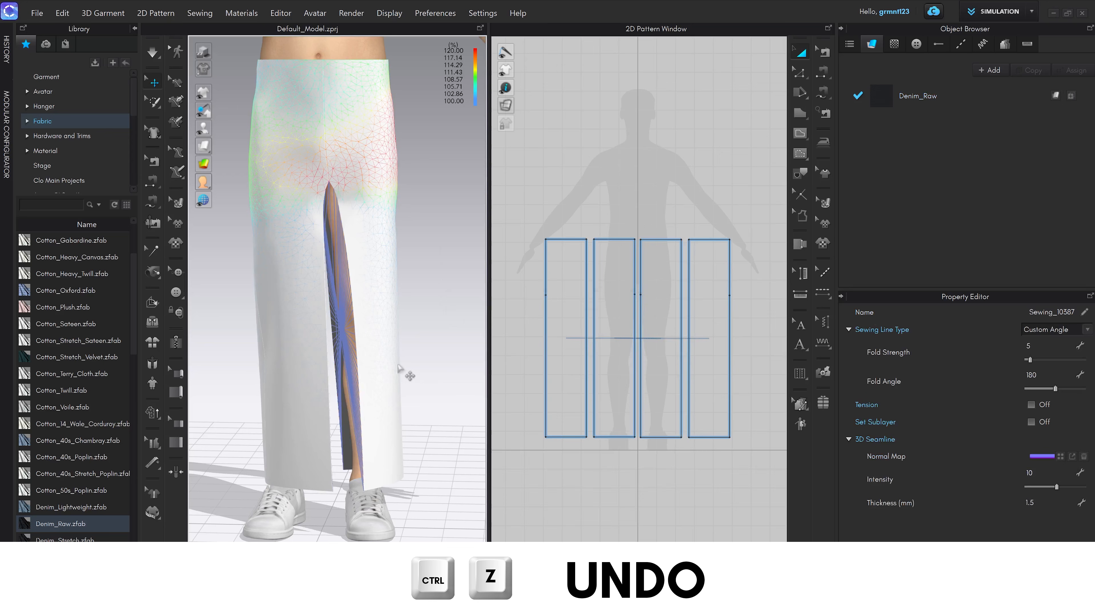
Step: Examine the inseam sewing lines between the trouser legs from the crotch down to the hems
{"action": "right_click_drag", "start_coordinate": [375, 399], "coordinate": [360, 379]}
{"action": "scroll", "coordinate": [360, 378], "scroll_direction": "up", "scroll_amount": 2}
{"action": "middle_click_drag", "start_coordinate": [353, 363], "coordinate": [360, 372]}
{"action": "right_click_drag", "start_coordinate": [361, 372], "coordinate": [369, 467]}
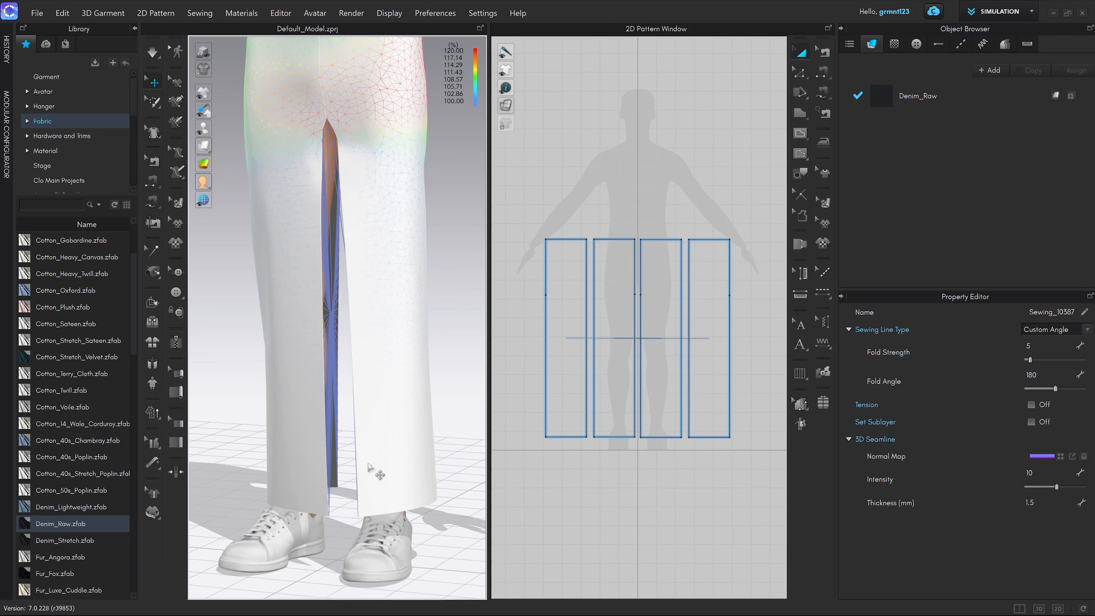
{"action": "right_click_drag", "start_coordinate": [346, 358], "coordinate": [355, 354]}
{"action": "scroll", "coordinate": [356, 373], "scroll_direction": "up", "scroll_amount": 3}
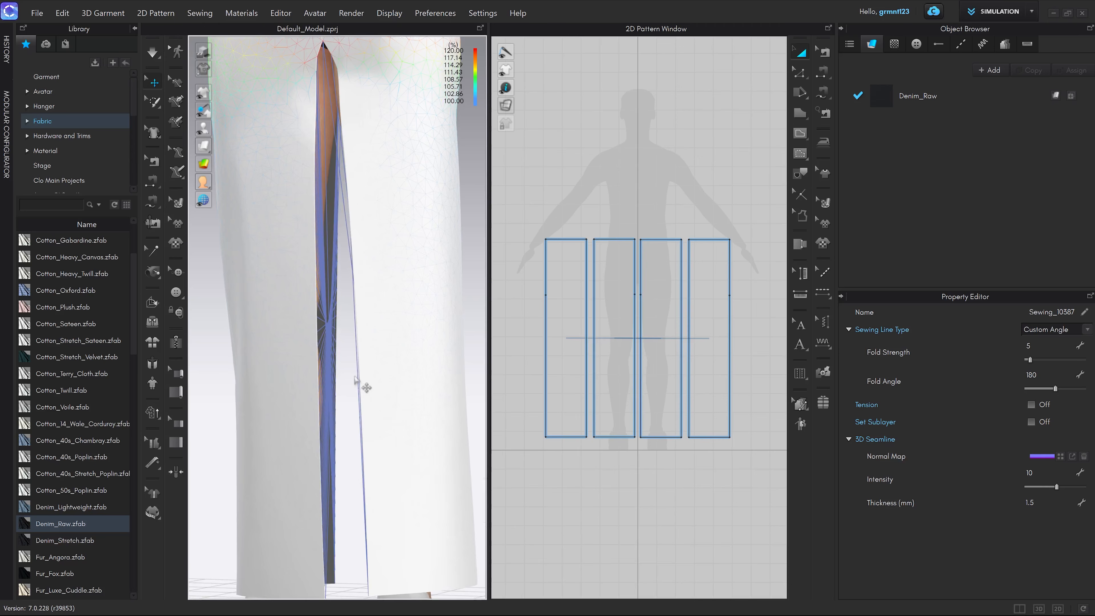
{"action": "middle_click_drag", "start_coordinate": [357, 374], "coordinate": [373, 318]}
{"action": "right_click_drag", "start_coordinate": [377, 322], "coordinate": [374, 336]}
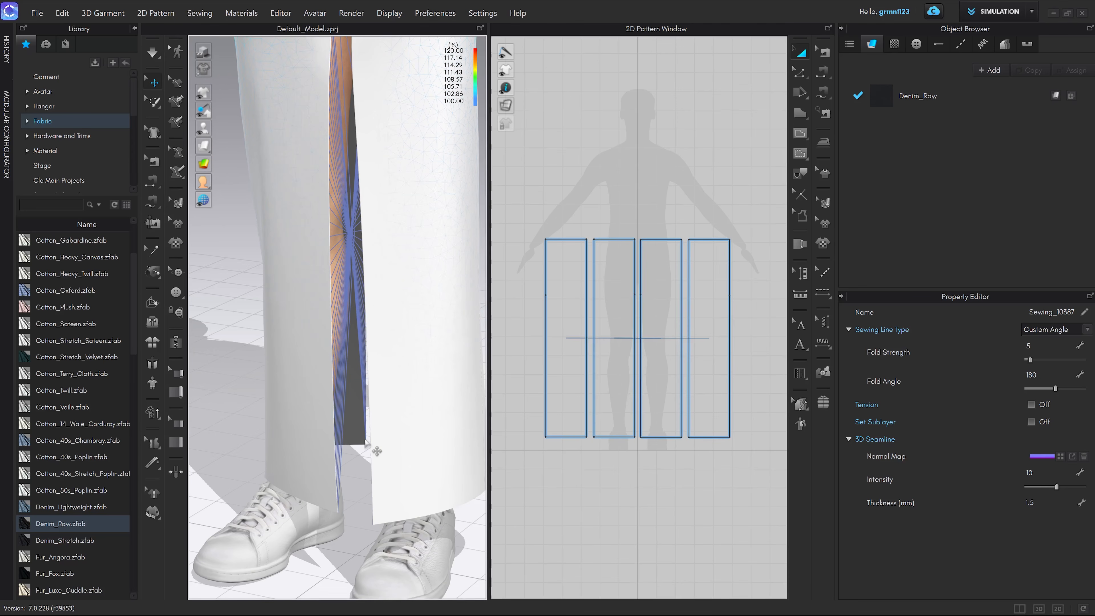
{"action": "right_click_drag", "start_coordinate": [372, 378], "coordinate": [335, 375]}
{"action": "right_click_drag", "start_coordinate": [349, 290], "coordinate": [354, 298]}
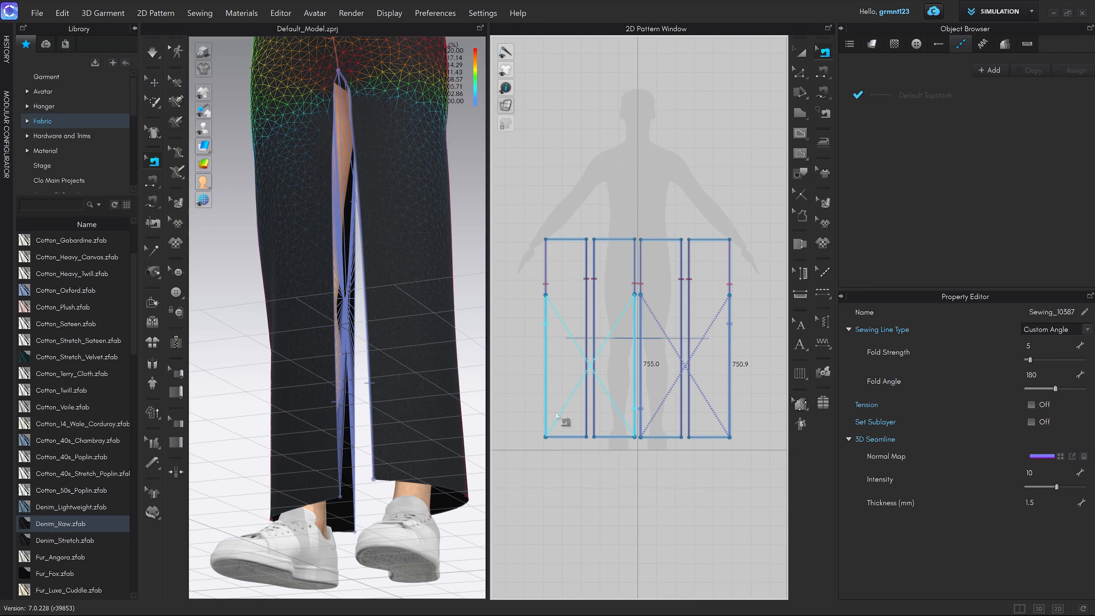
Step: Select the crossed inseam sewing with Edit Sewing and reverse its direction so the sewing lines run parallel
{"action": "key", "text": "b"}
{"action": "scroll", "coordinate": [725, 365], "scroll_direction": "up", "scroll_amount": 2}
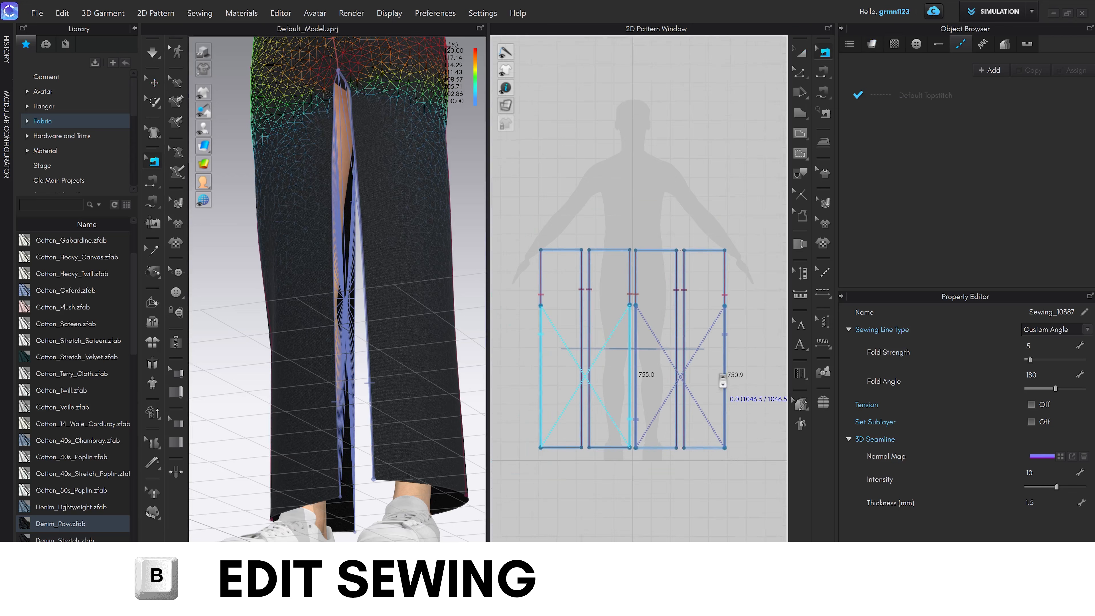
{"action": "scroll", "coordinate": [725, 365], "scroll_direction": "up", "scroll_amount": 3}
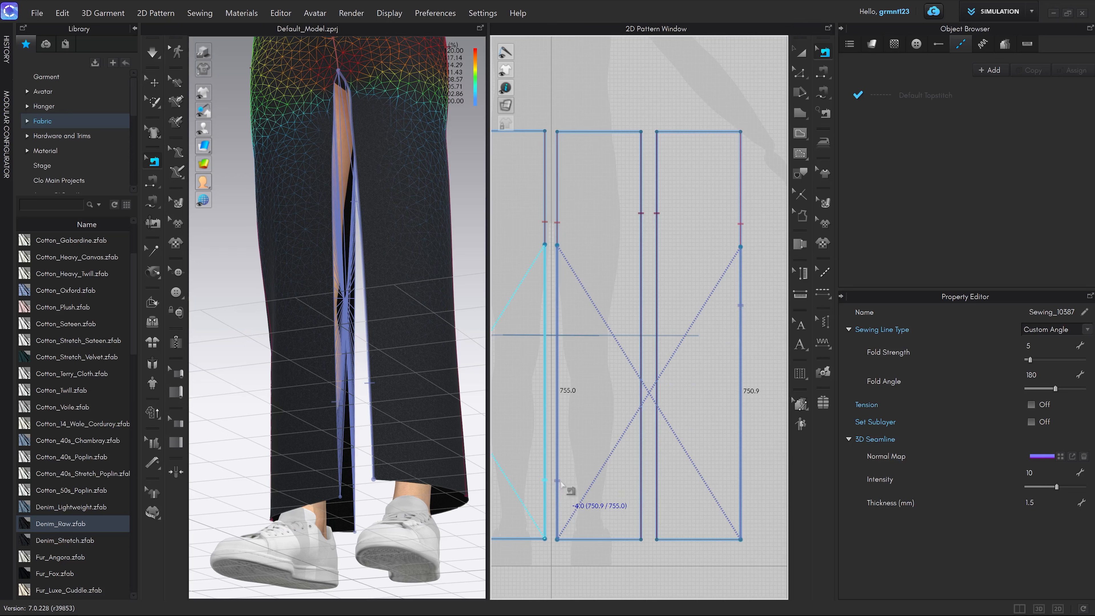
{"action": "key", "text": "n"}
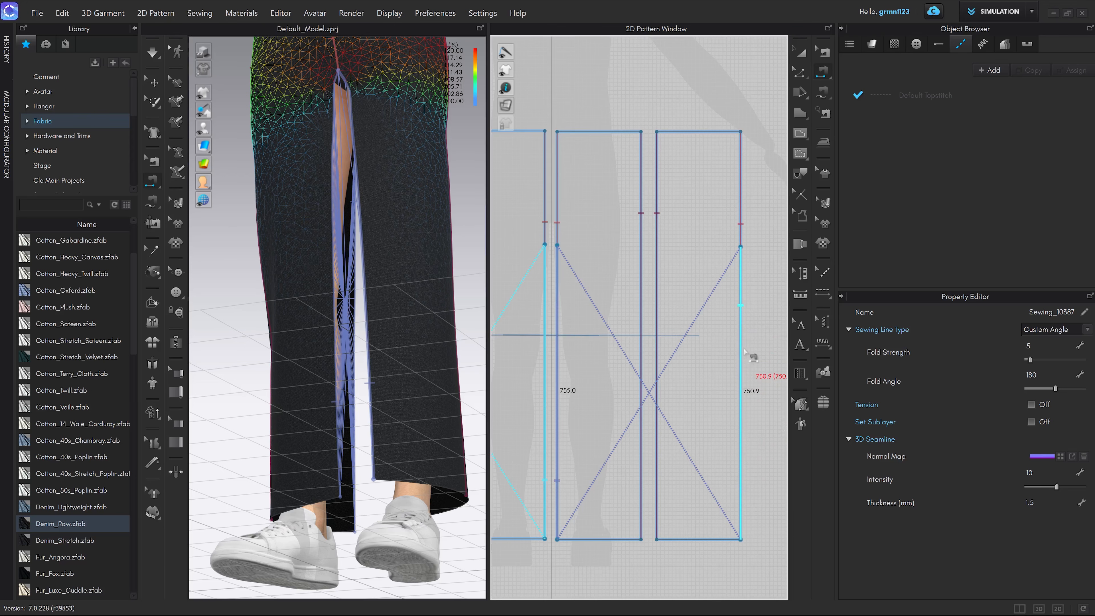
{"action": "left_click", "coordinate": [740, 306]}
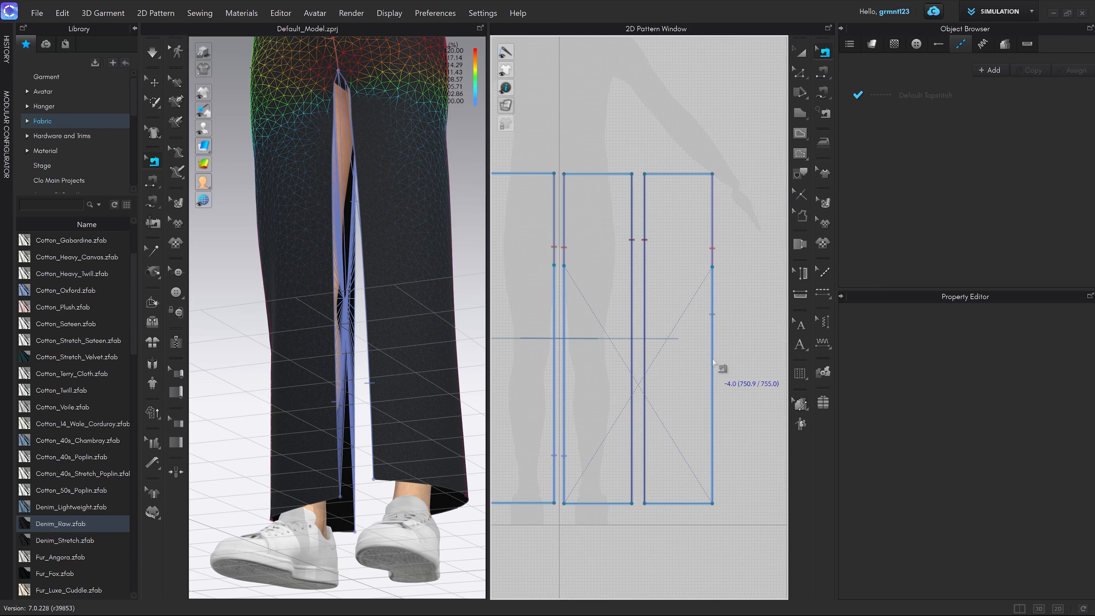
{"action": "left_click", "coordinate": [713, 322]}
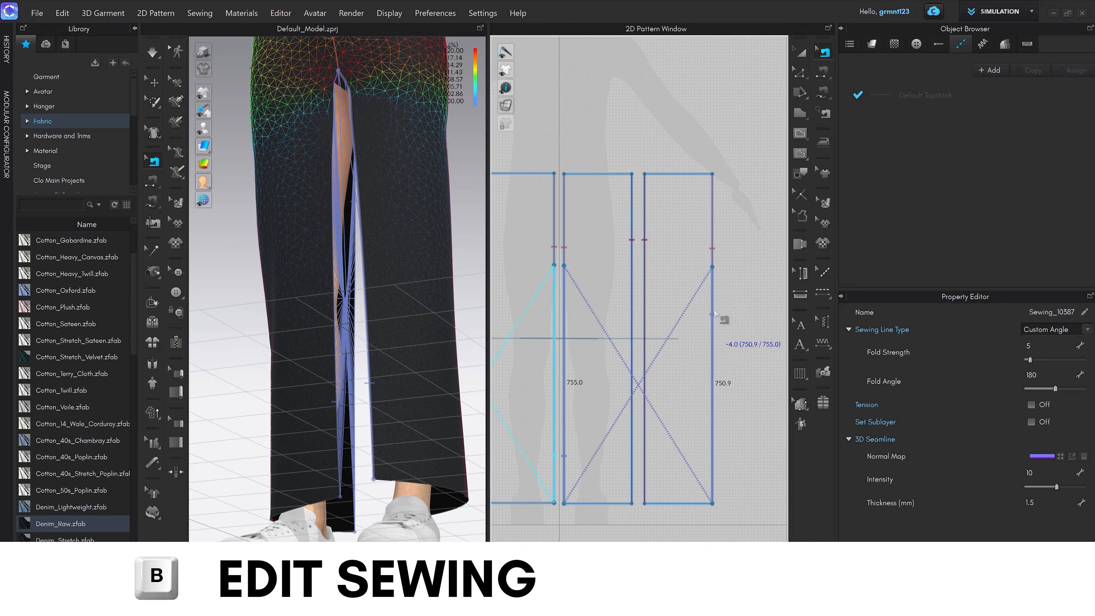
{"action": "right_click", "coordinate": [714, 351]}
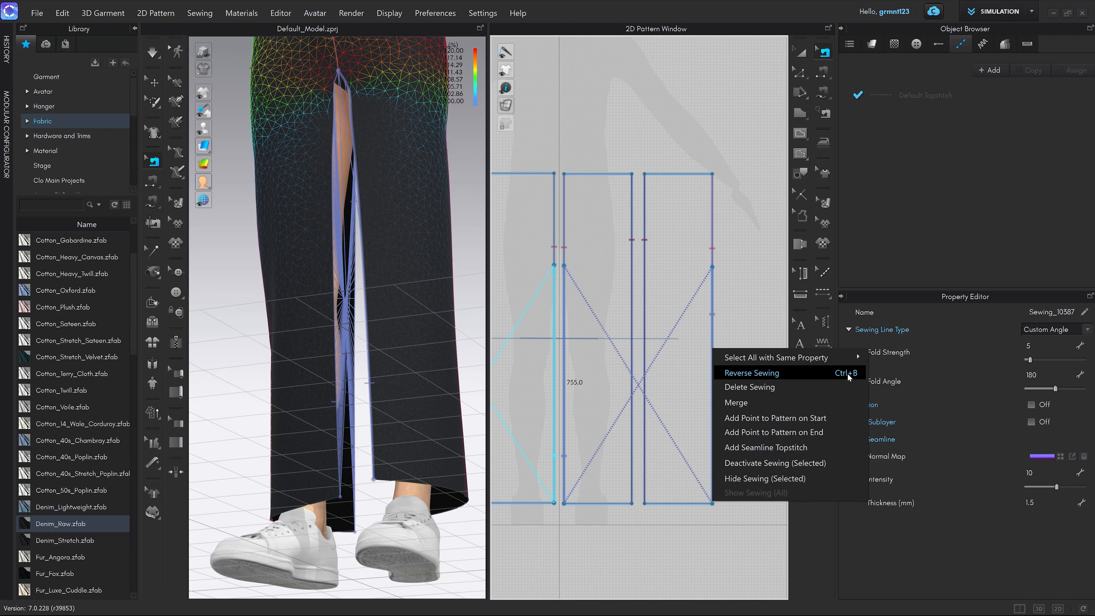
{"action": "left_click", "coordinate": [692, 350]}
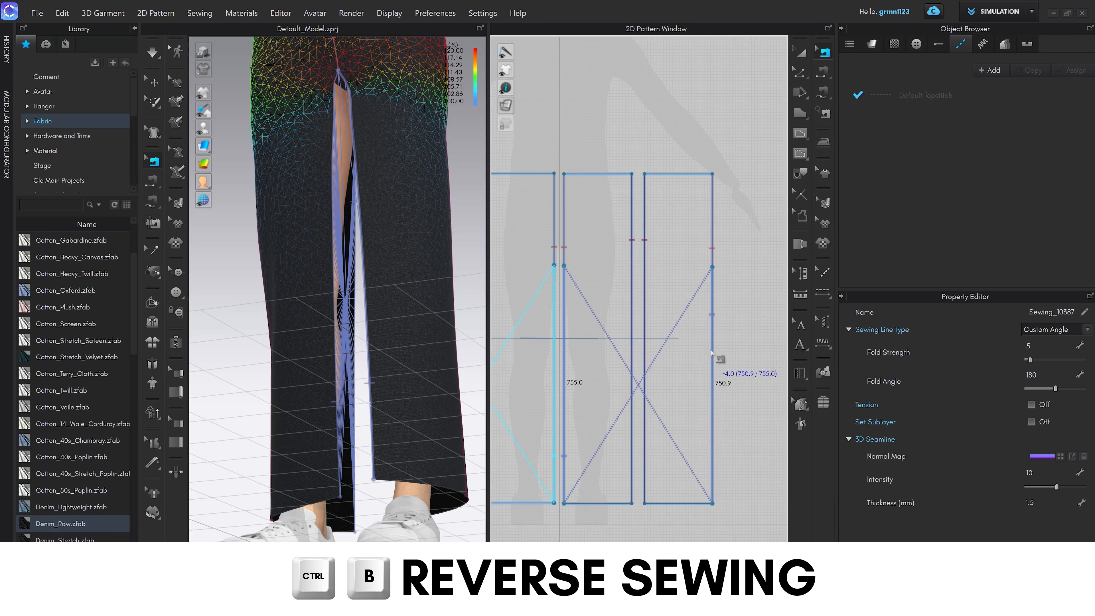
{"action": "key", "text": "ctrl+b"}
Step: Simulate the trousers with the reversed inseams and inspect the closed legs and the crotch area
{"action": "right_click_drag", "start_coordinate": [371, 355], "coordinate": [419, 327]}
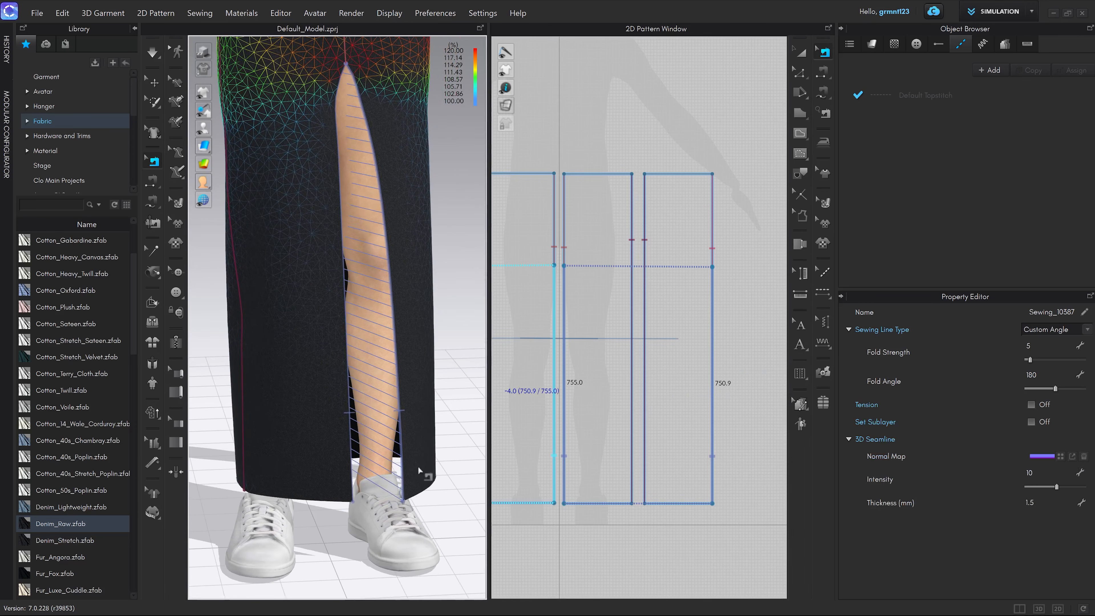
{"action": "scroll", "coordinate": [388, 397], "scroll_direction": "down", "scroll_amount": 5}
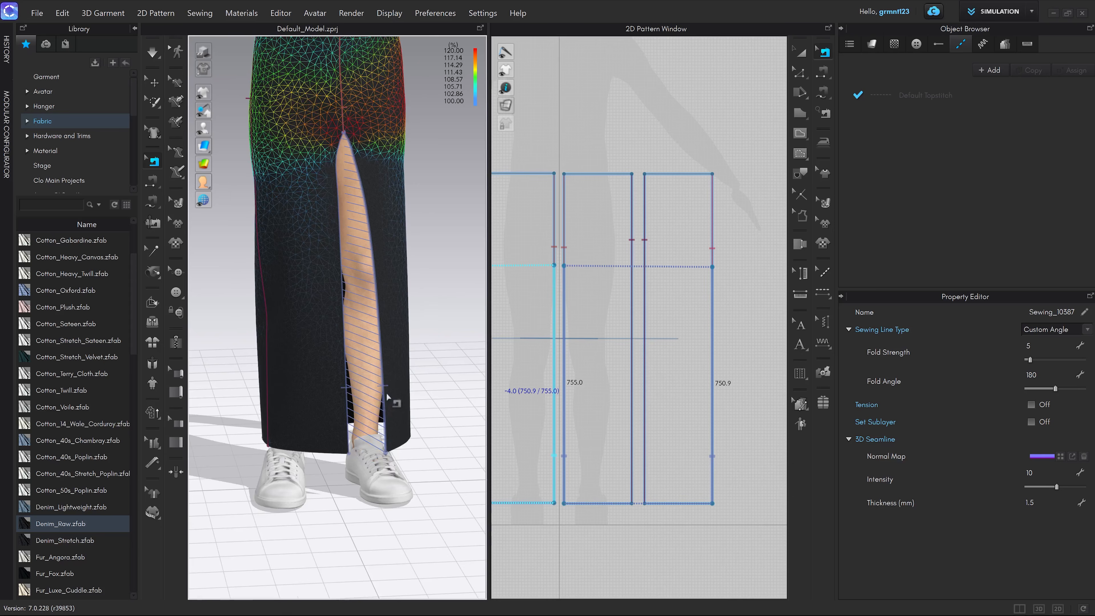
{"action": "key", "text": "space"}
{"action": "scroll", "coordinate": [383, 380], "scroll_direction": "up", "scroll_amount": 3}
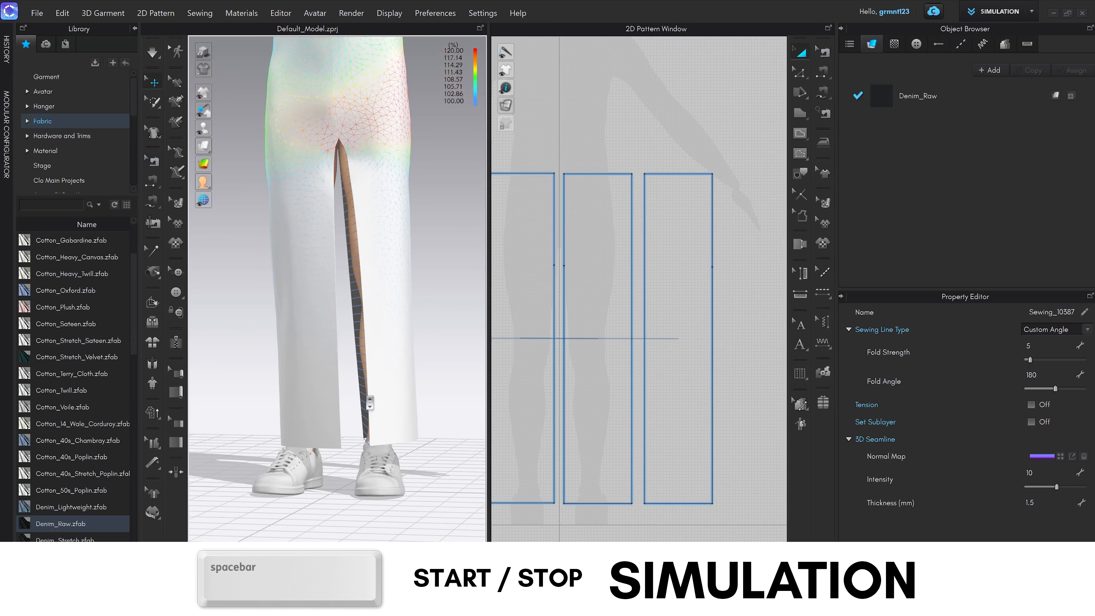
{"action": "right_click_drag", "start_coordinate": [389, 366], "coordinate": [412, 362]}
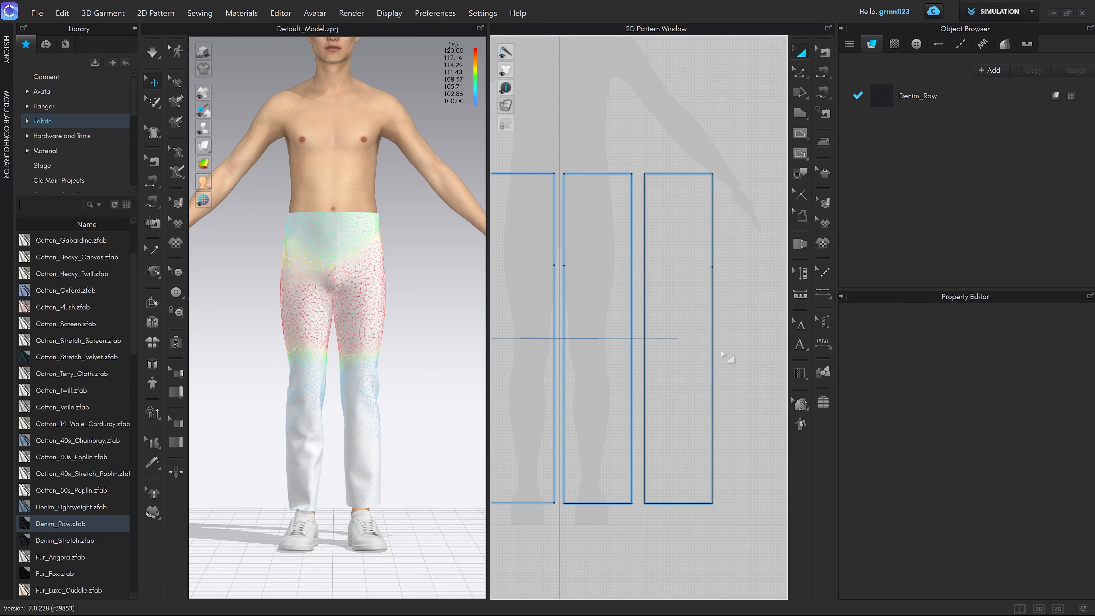
{"action": "scroll", "coordinate": [306, 337], "scroll_direction": "up", "scroll_amount": 3}
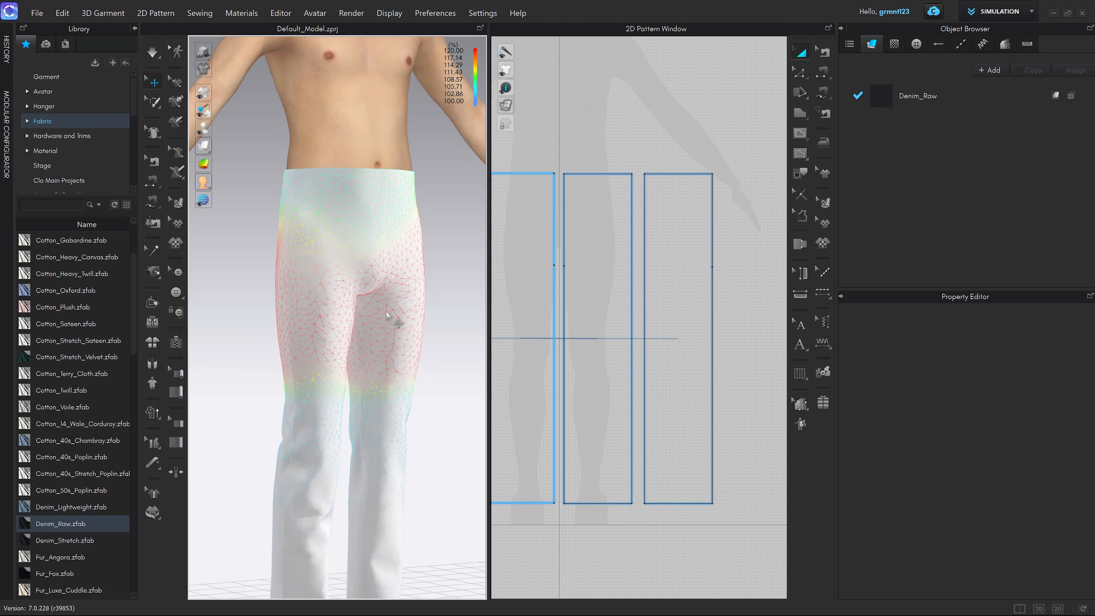
Step: Move the front and back panels of one leg together away from the centre line with Transform Pattern, widening the centre gap
{"action": "scroll", "coordinate": [609, 350], "scroll_direction": "down", "scroll_amount": 2}
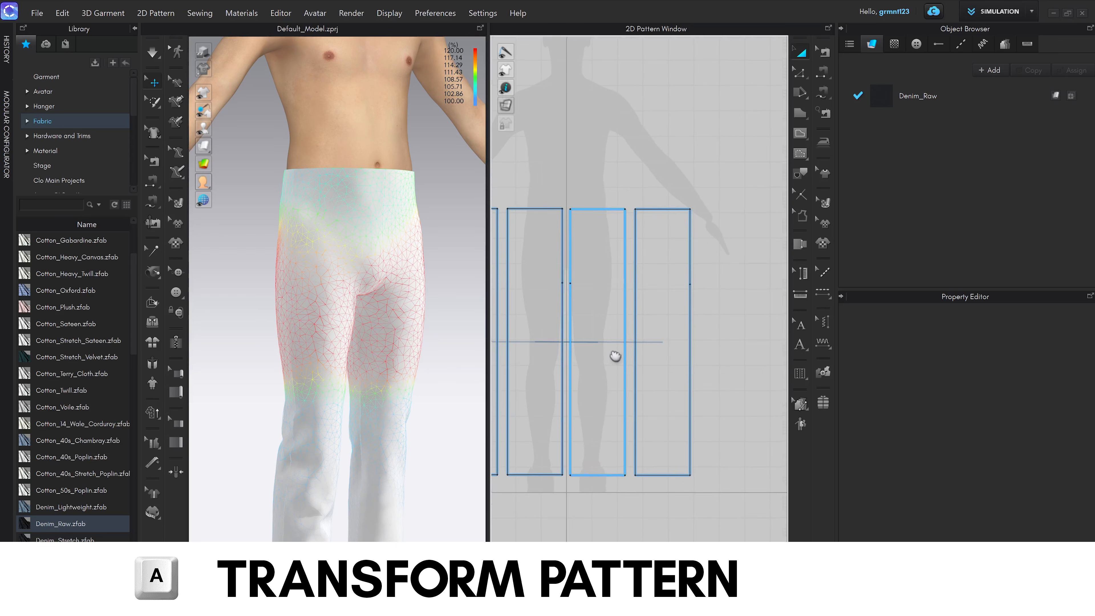
{"action": "left_click", "coordinate": [597, 342]}
{"action": "left_click", "coordinate": [678, 344], "text": "shift"}
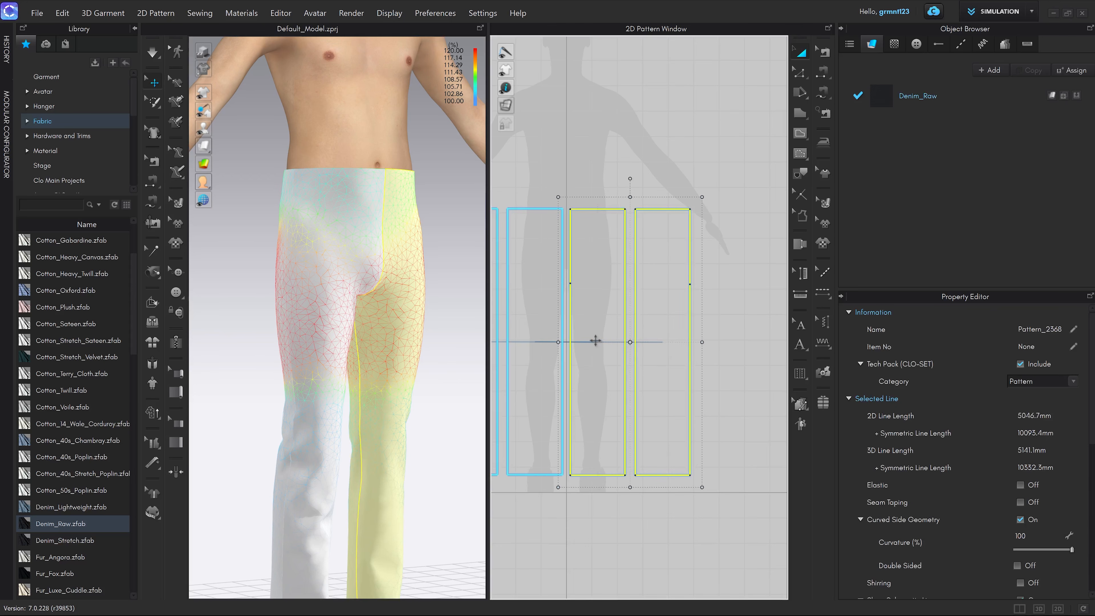
{"action": "left_click_drag", "start_coordinate": [596, 341], "coordinate": [615, 341]}
{"action": "left_click", "coordinate": [630, 510]}
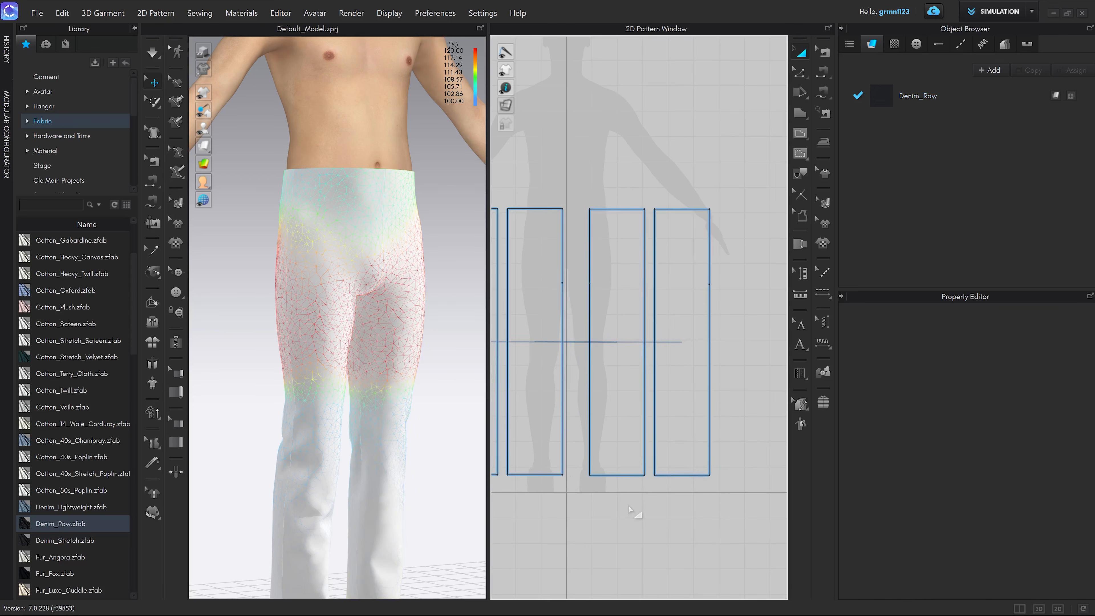
Step: Move the front panel's crotch point 60 mm horizontally outward from the panel with Edit Pattern
{"action": "key", "text": "z"}
{"action": "scroll", "coordinate": [593, 302], "scroll_direction": "up", "scroll_amount": 2}
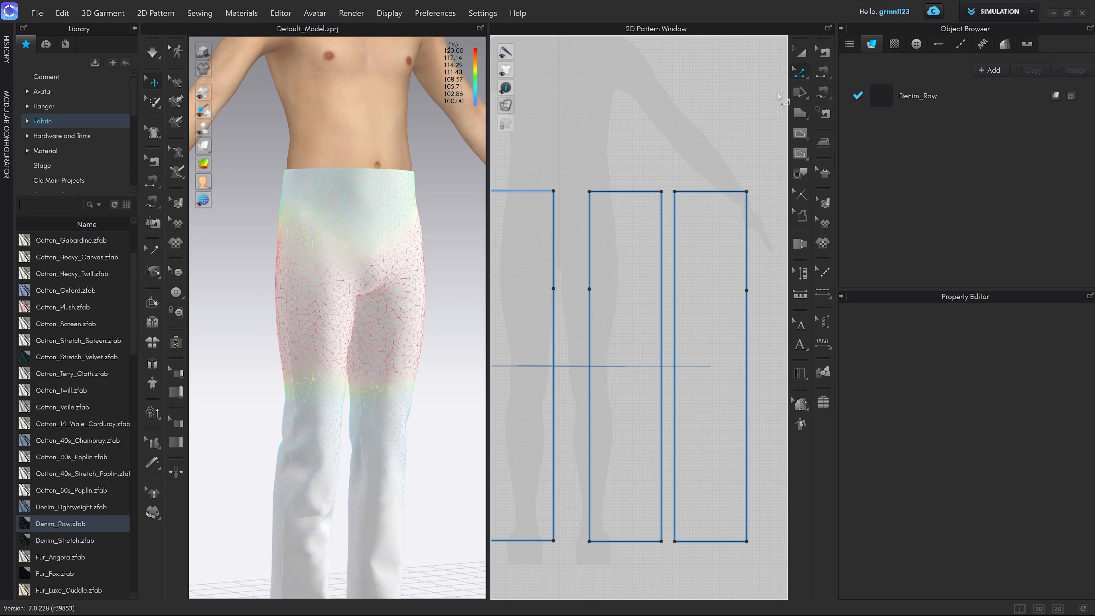
{"action": "left_click", "coordinate": [589, 289]}
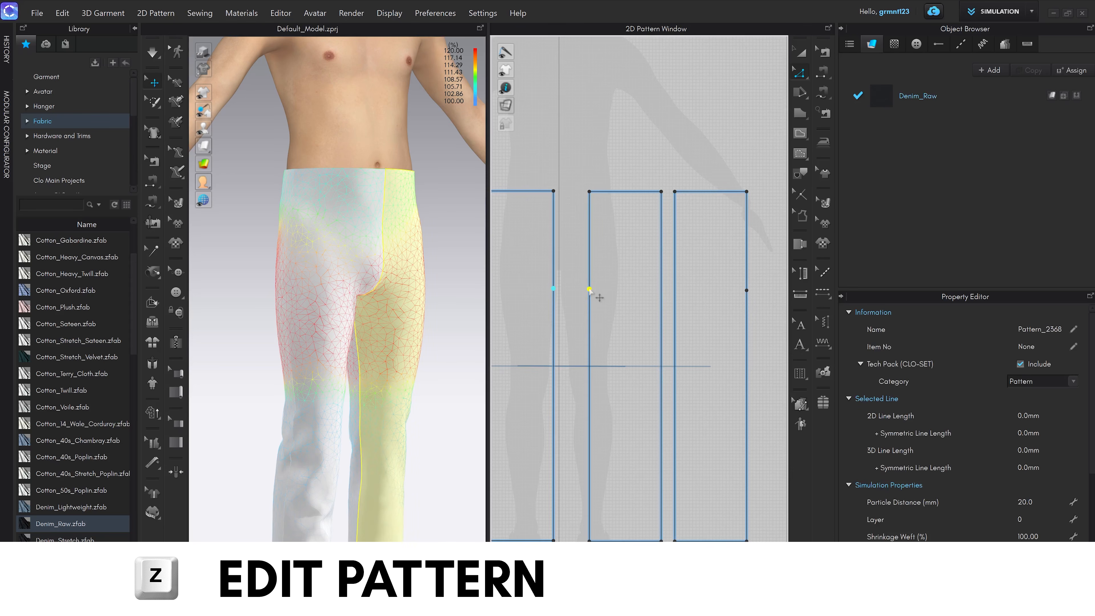
{"action": "mouse_move", "coordinate": [589, 288]}
{"action": "left_mouse_down"}
{"action": "mouse_move", "coordinate": [556, 298]}
{"action": "mouse_move", "coordinate": [621, 293]}
{"action": "mouse_move", "coordinate": [596, 288]}
{"action": "left_mouse_up"}
{"action": "scroll", "coordinate": [588, 302], "scroll_direction": "up", "scroll_amount": 3}
{"action": "scroll", "coordinate": [572, 289], "scroll_direction": "down", "scroll_amount": 3}
{"action": "right_click", "coordinate": [596, 289]}
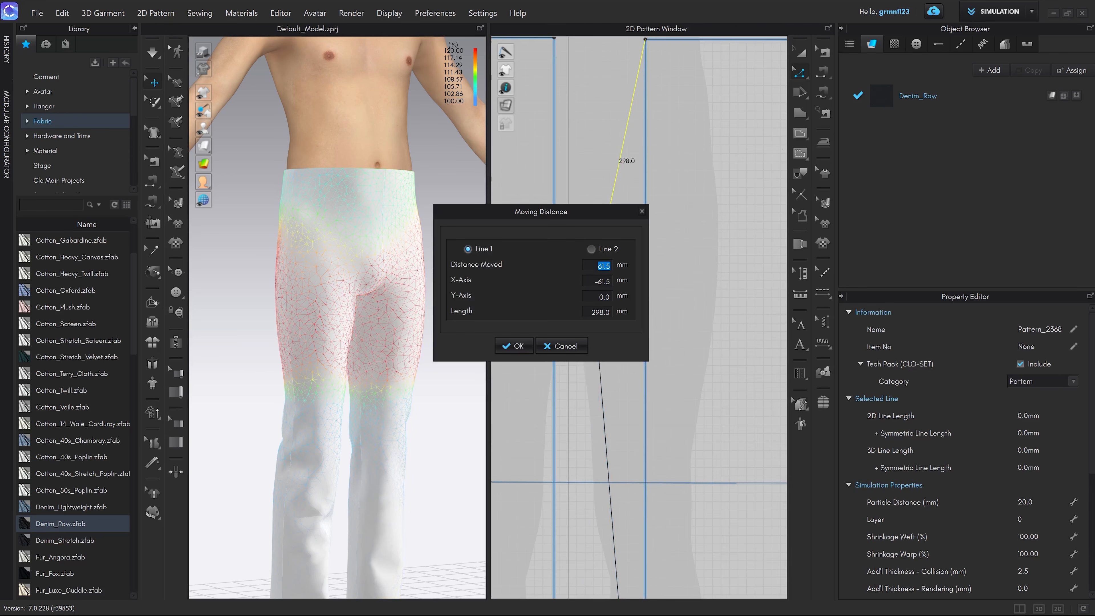
{"action": "type", "text": "60"}
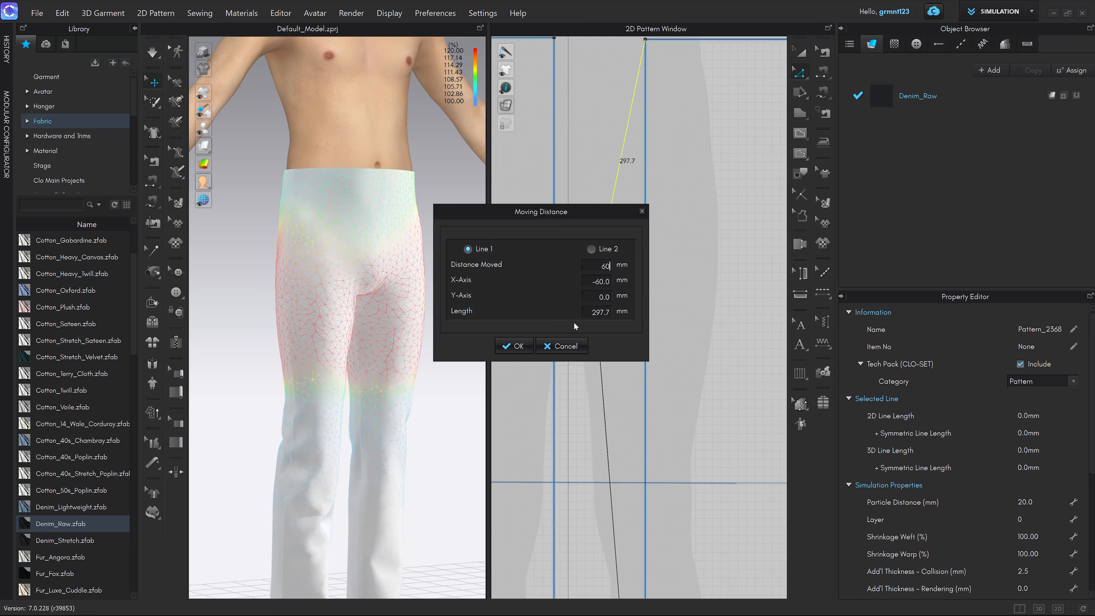
{"action": "left_click", "coordinate": [513, 346]}
{"action": "scroll", "coordinate": [668, 348], "scroll_direction": "down", "scroll_amount": 5}
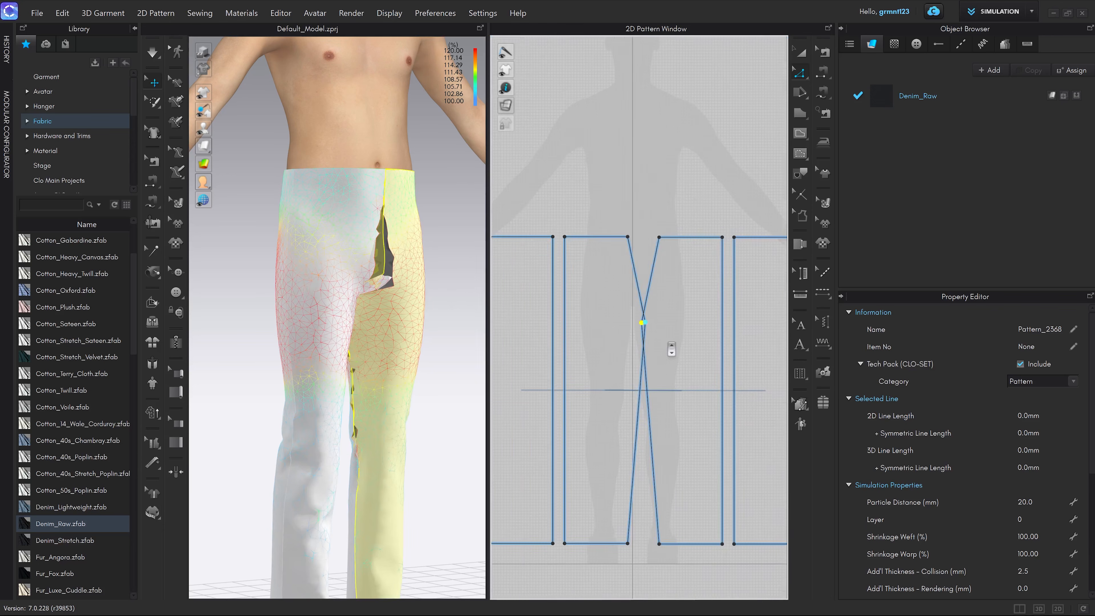
Step: Shift one leg's front and back panels away from the centre so the extended front crotch points no longer overlap
{"action": "middle_click_drag", "start_coordinate": [670, 347], "coordinate": [609, 348]}
{"action": "key", "text": "a"}
{"action": "left_click", "coordinate": [616, 346]}
{"action": "left_click", "coordinate": [704, 346], "text": "shift"}
{"action": "left_click_drag", "start_coordinate": [629, 346], "coordinate": [637, 344]}
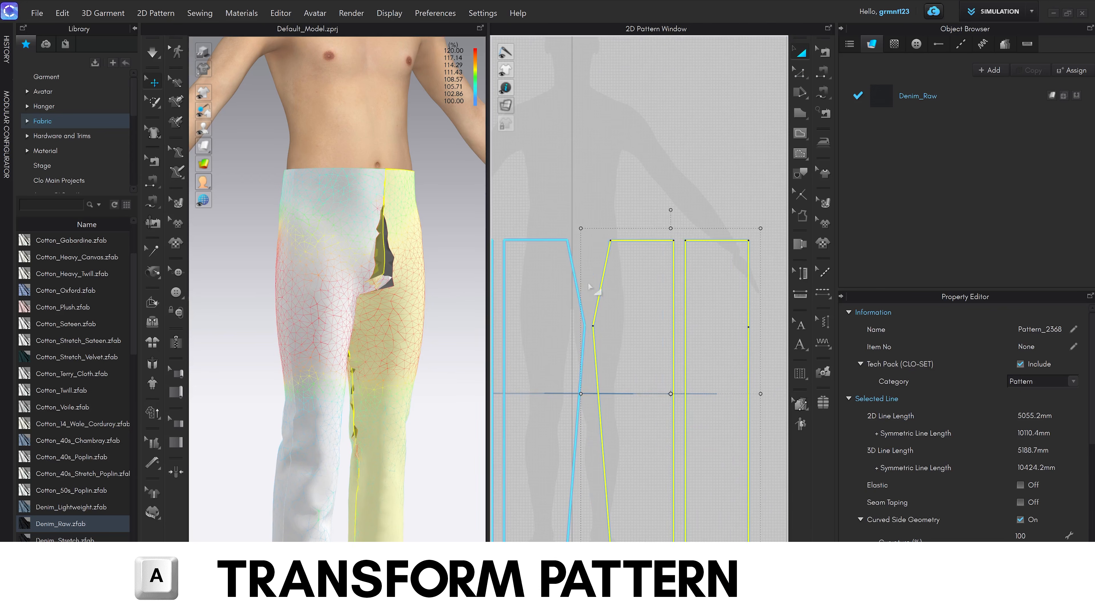
Step: Move the back panel's crotch point 60 mm horizontally outward from the panel with Edit Pattern
{"action": "key", "text": "z"}
{"action": "middle_click_drag", "start_coordinate": [713, 458], "coordinate": [671, 455]}
{"action": "scroll", "coordinate": [729, 330], "scroll_direction": "up", "scroll_amount": 3}
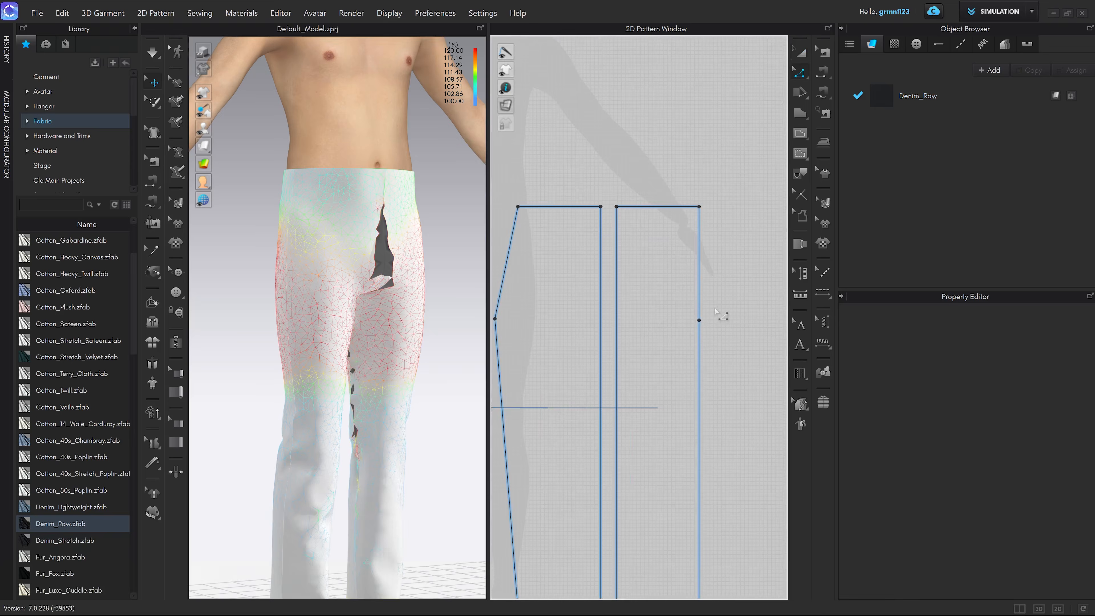
{"action": "left_click", "coordinate": [699, 320]}
{"action": "scroll", "coordinate": [719, 316], "scroll_direction": "up", "scroll_amount": 2}
{"action": "left_click_drag", "start_coordinate": [694, 324], "coordinate": [713, 325]}
{"action": "right_click", "coordinate": [713, 326]}
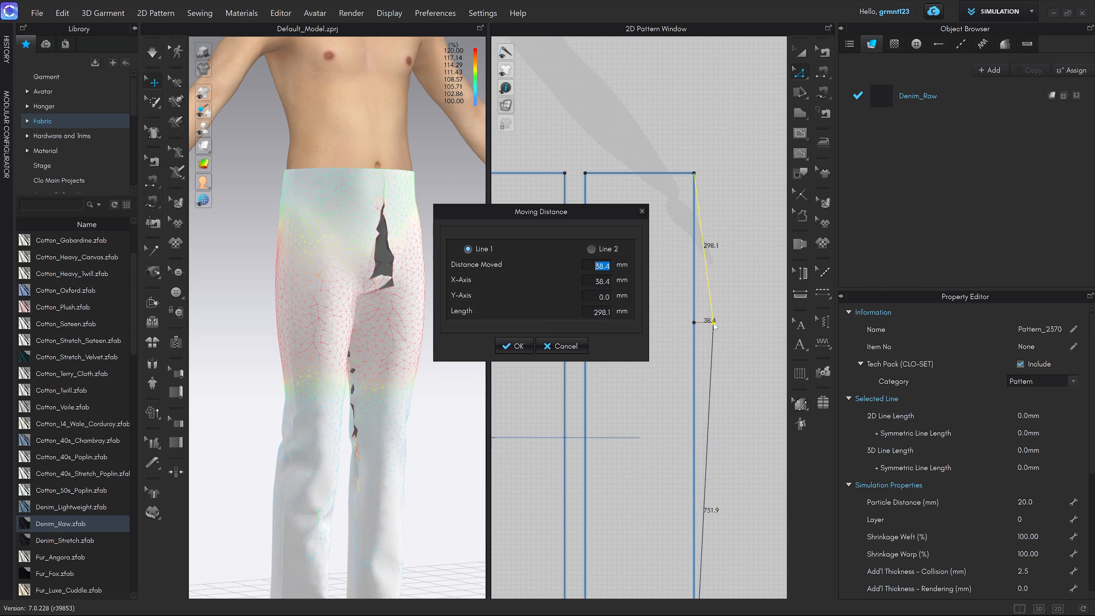
{"action": "type", "text": "60"}
{"action": "left_click", "coordinate": [513, 346]}
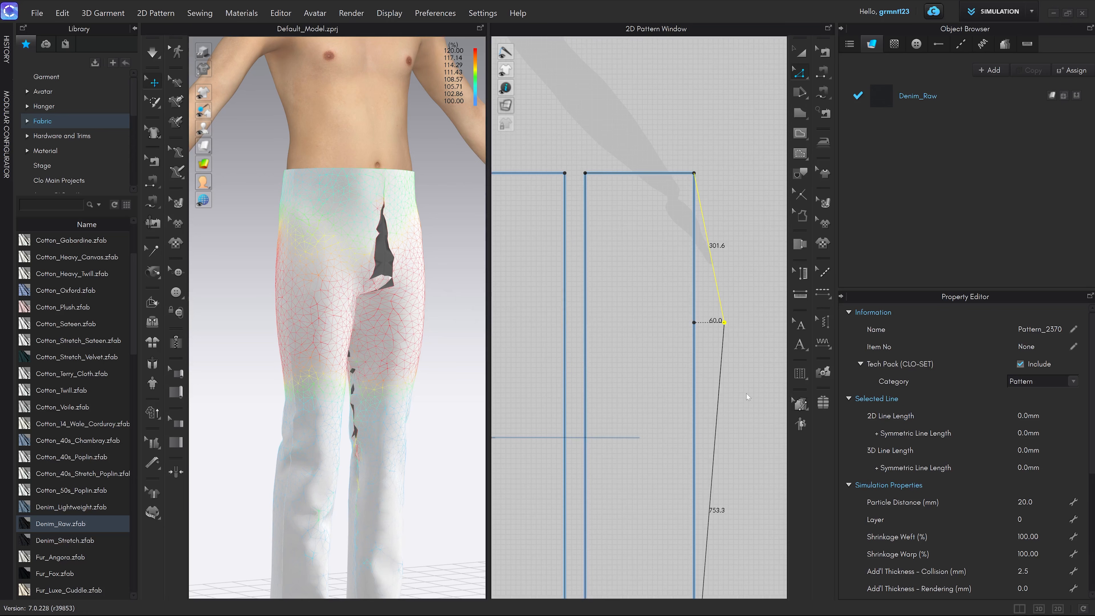
{"action": "scroll", "coordinate": [412, 334], "scroll_direction": "down", "scroll_amount": 1}
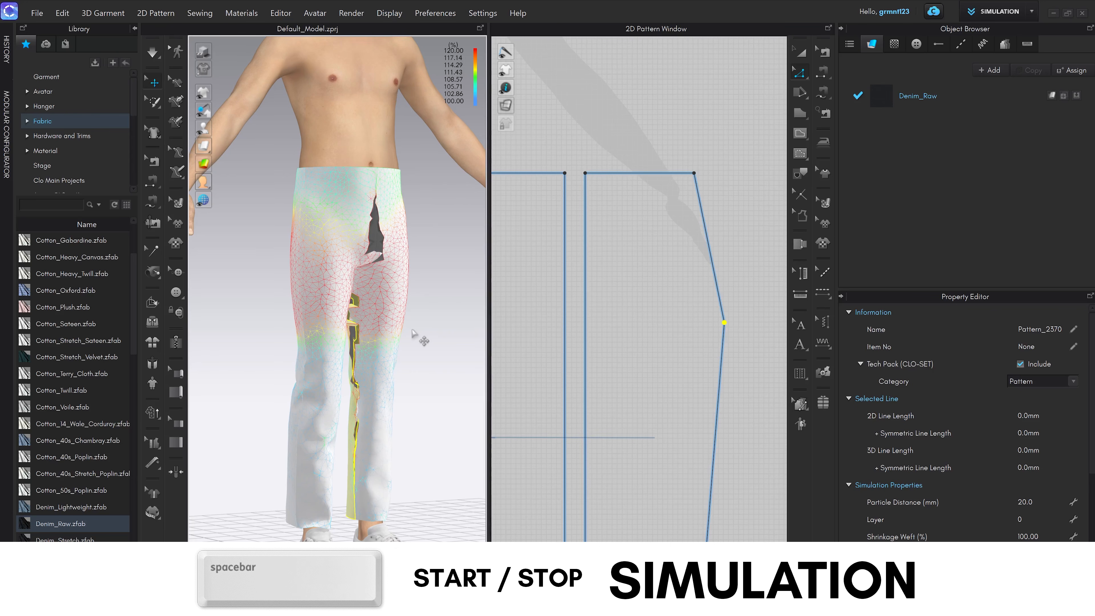
Step: Start the simulation and tug the trouser fabric around the back crotch so the sewn panels settle on the avatar
{"action": "key", "text": "space"}
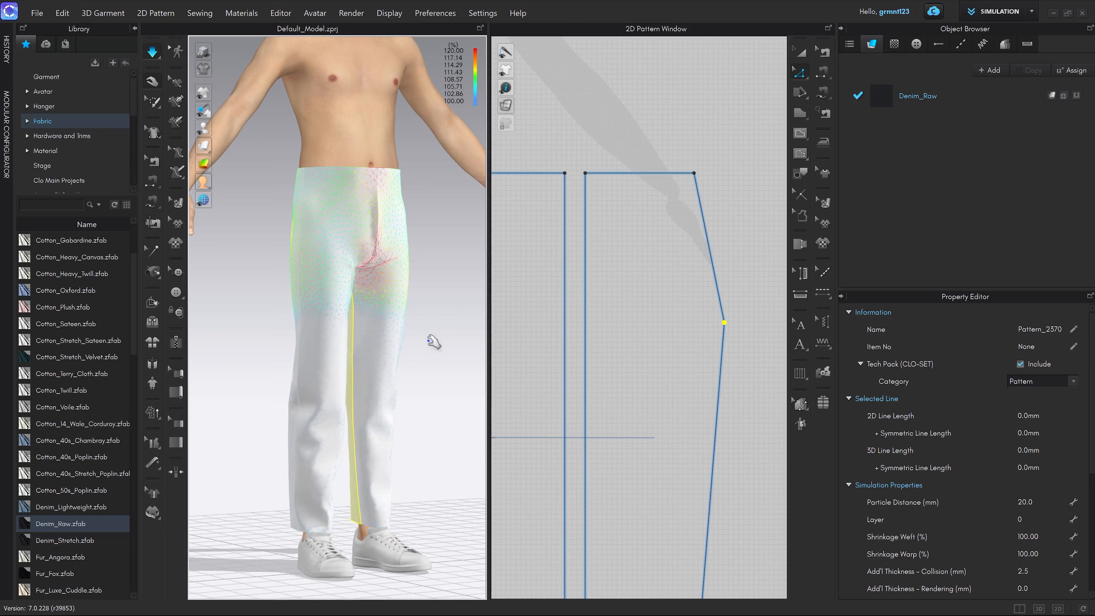
{"action": "right_click_drag", "start_coordinate": [420, 339], "coordinate": [278, 341]}
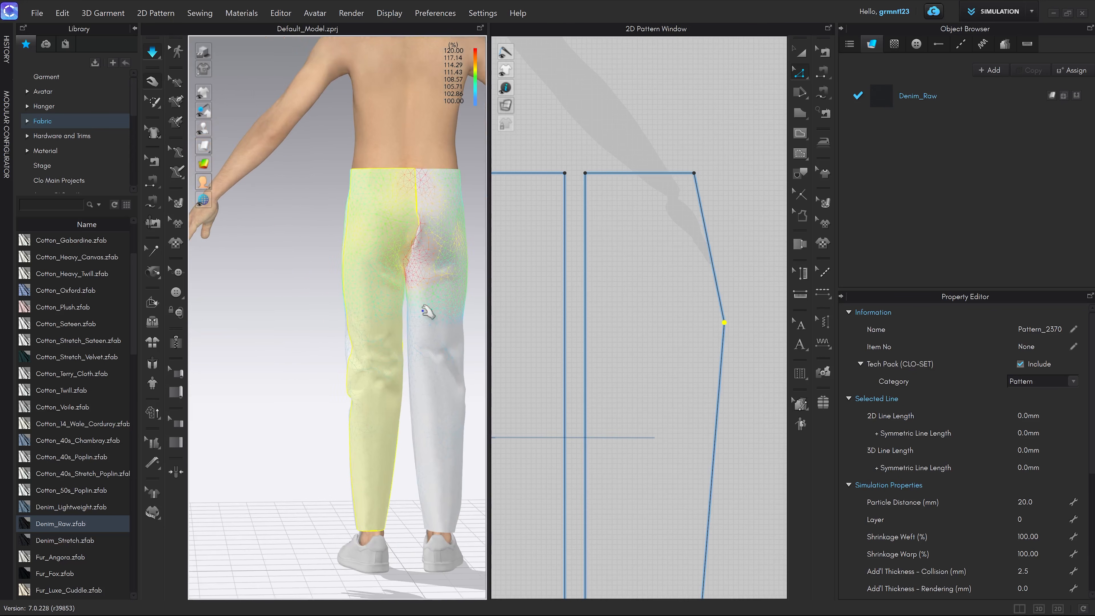
{"action": "left_click_drag", "start_coordinate": [441, 260], "coordinate": [403, 332]}
{"action": "right_click_drag", "start_coordinate": [397, 327], "coordinate": [425, 318]}
{"action": "mouse_move", "coordinate": [418, 261]}
{"action": "left_mouse_down"}
{"action": "mouse_move", "coordinate": [395, 228]}
{"action": "mouse_move", "coordinate": [441, 275]}
{"action": "mouse_move", "coordinate": [418, 262]}
{"action": "left_mouse_up"}
Step: Pull the simulated fabric around the front crotch on both legs, working from several angles, and stop the simulation
{"action": "key", "text": "2"}
{"action": "middle_click_drag", "start_coordinate": [425, 304], "coordinate": [437, 271]}
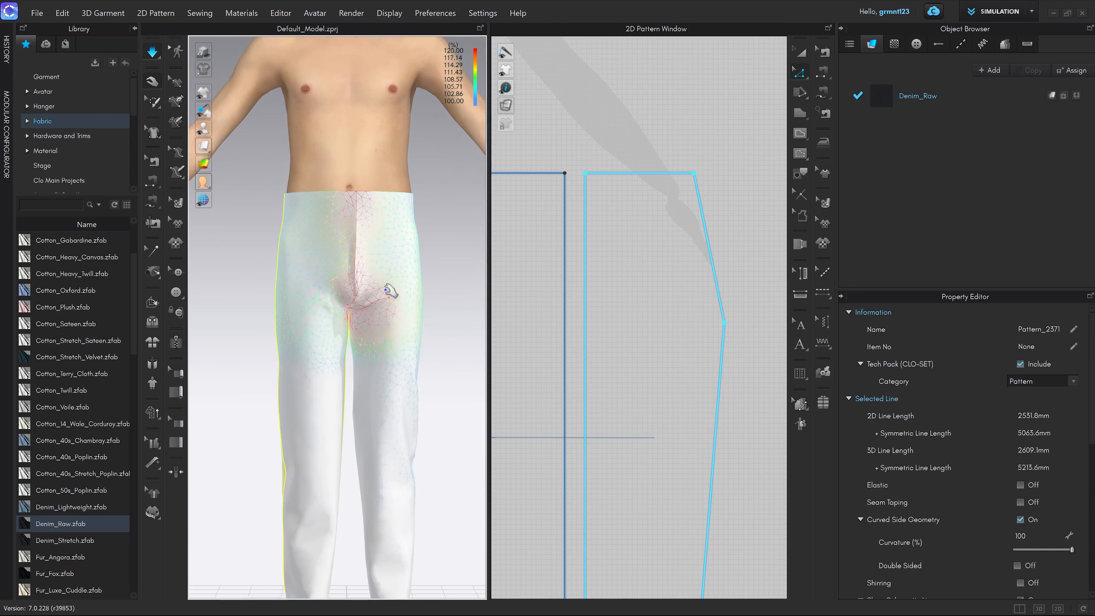
{"action": "scroll", "coordinate": [387, 288], "scroll_direction": "up", "scroll_amount": 2}
{"action": "left_click_drag", "start_coordinate": [344, 297], "coordinate": [369, 311]}
{"action": "right_click_drag", "start_coordinate": [365, 311], "coordinate": [361, 336]}
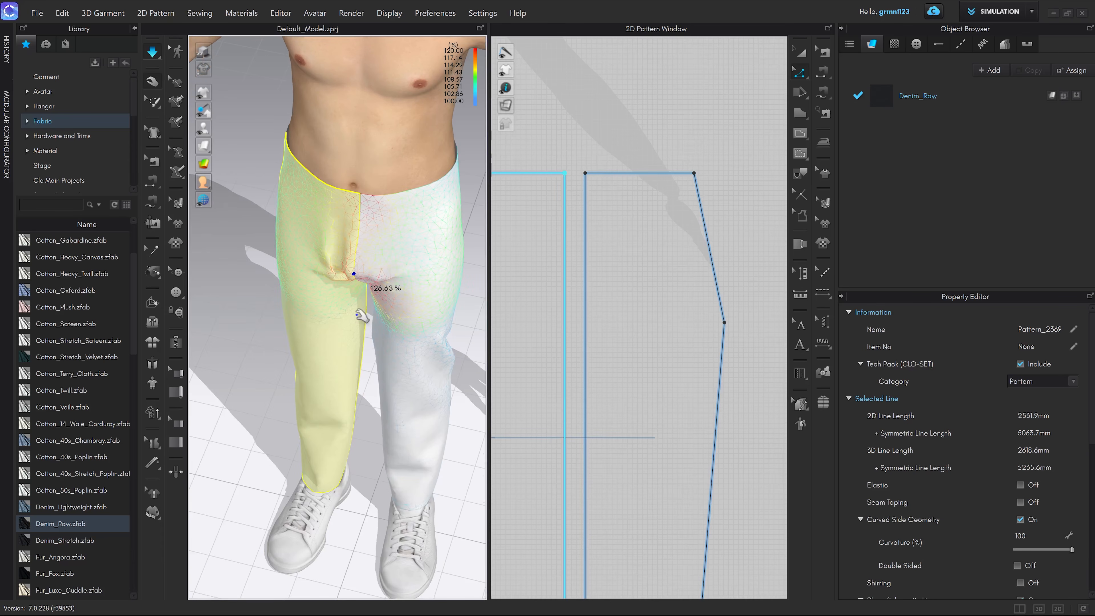
{"action": "left_click_drag", "start_coordinate": [351, 273], "coordinate": [377, 312]}
{"action": "right_click_drag", "start_coordinate": [377, 311], "coordinate": [347, 282]}
{"action": "scroll", "coordinate": [347, 283], "scroll_direction": "up", "scroll_amount": 2}
{"action": "left_click_drag", "start_coordinate": [340, 278], "coordinate": [362, 303]}
{"action": "right_click_drag", "start_coordinate": [361, 303], "coordinate": [379, 342]}
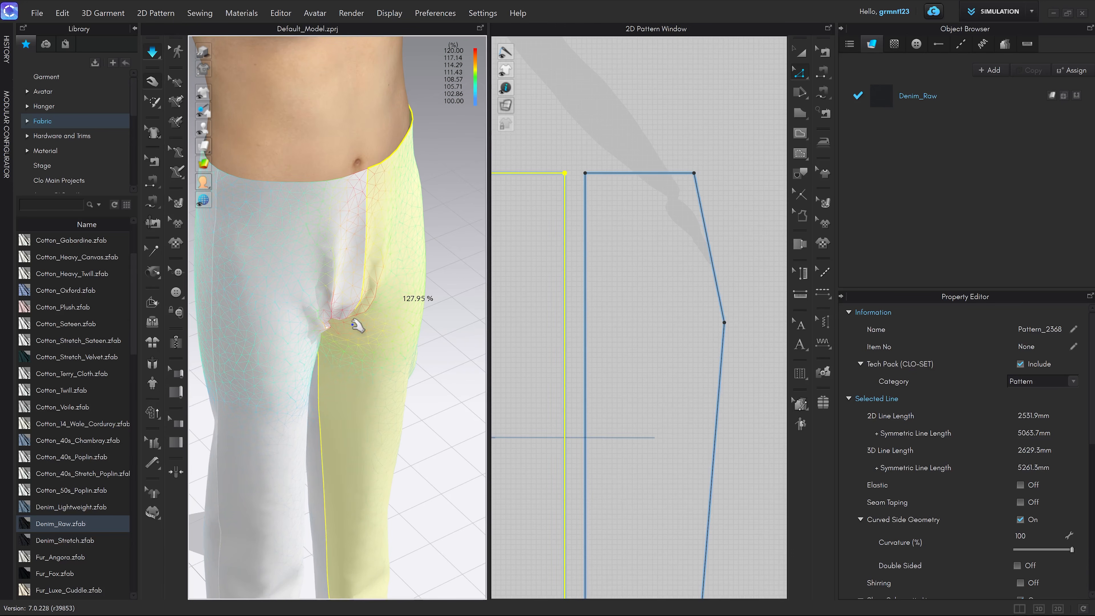
{"action": "left_click_drag", "start_coordinate": [339, 312], "coordinate": [389, 306]}
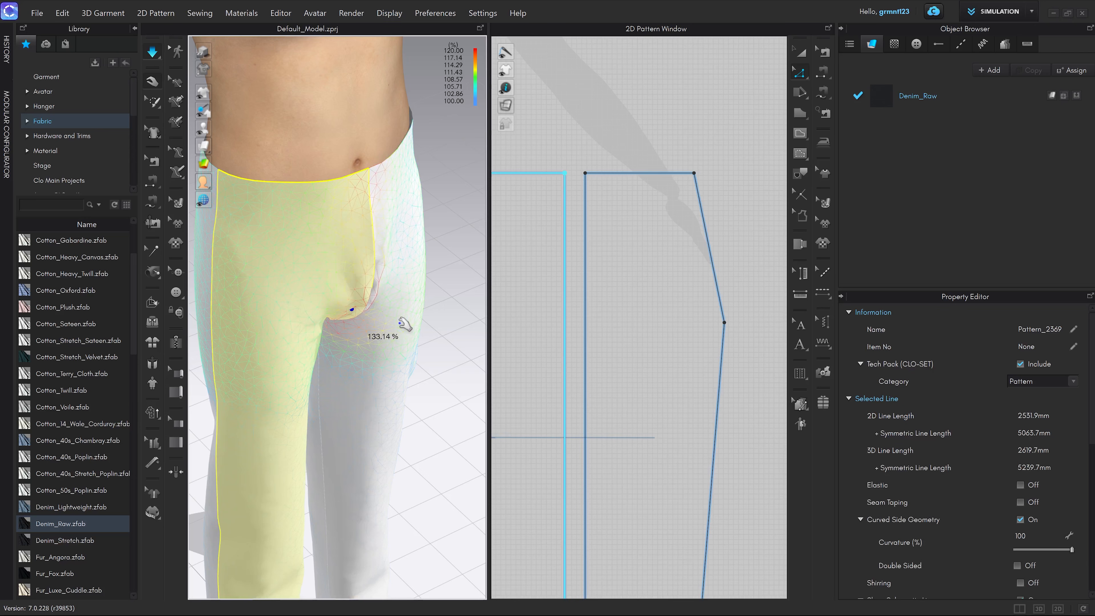
{"action": "key", "text": "space"}
{"action": "right_click_drag", "start_coordinate": [409, 380], "coordinate": [386, 349]}
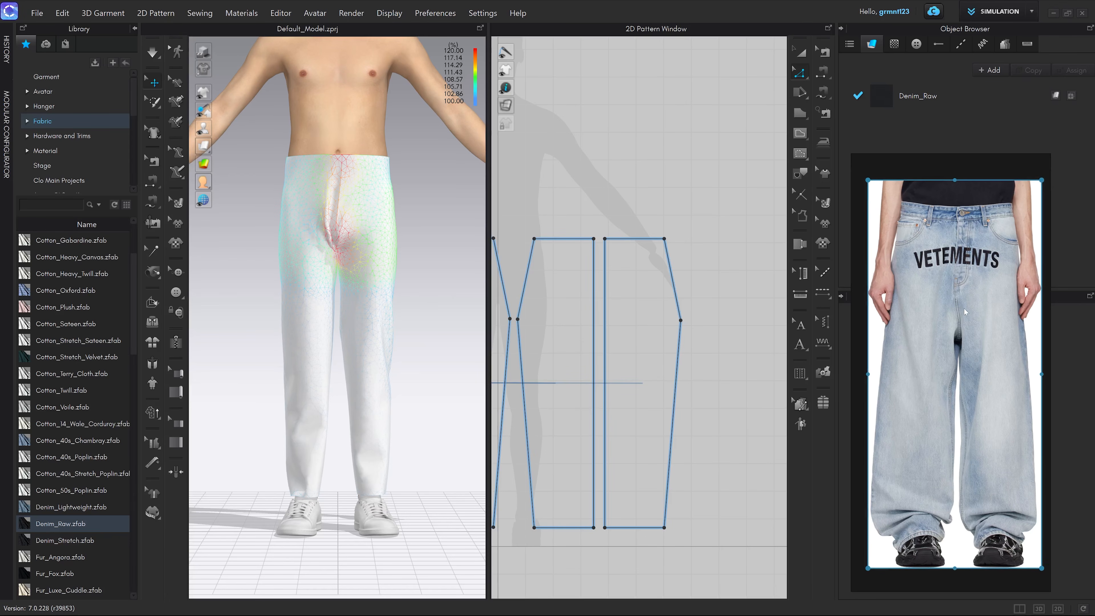
Step: Set the reference jeans image to stay always on top and enlarge it for comparison with the trousers
{"action": "left_click", "coordinate": [999, 163]}
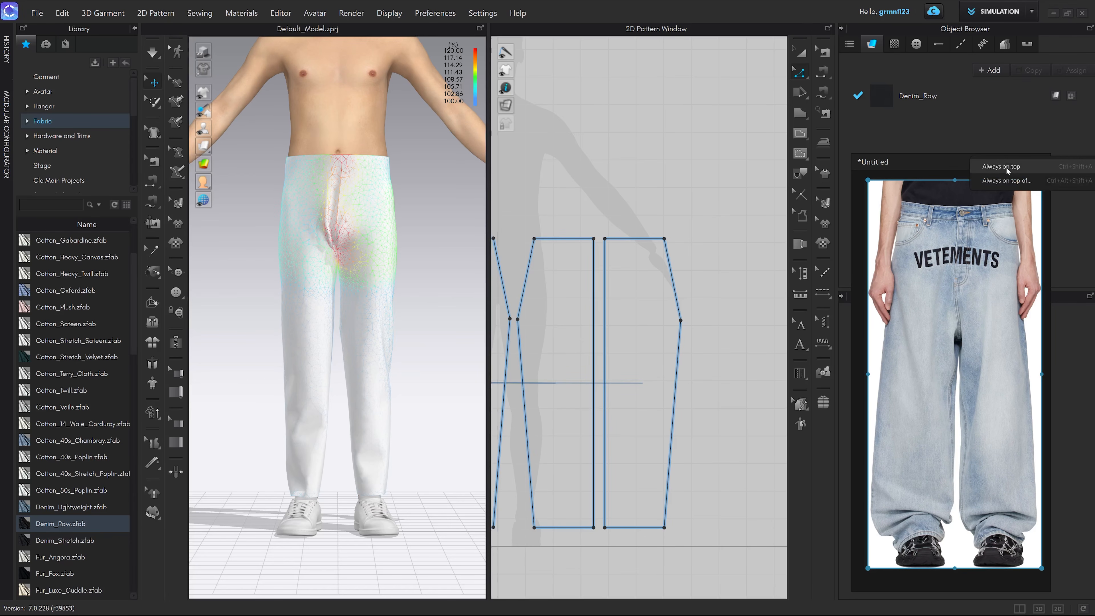
{"action": "left_click", "coordinate": [999, 166]}
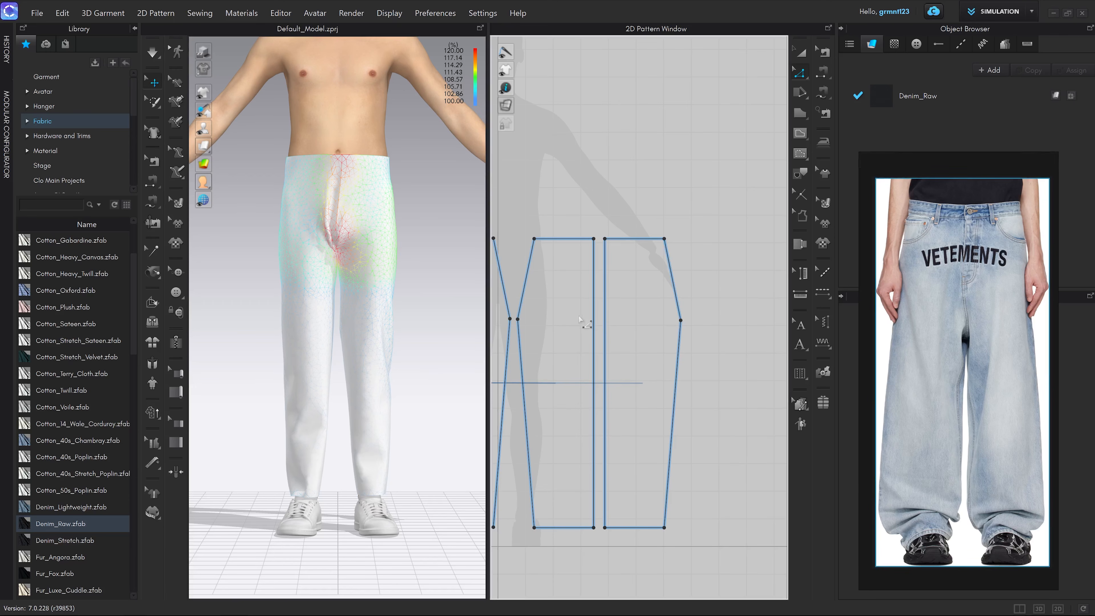
{"action": "scroll", "coordinate": [371, 278], "scroll_direction": "up", "scroll_amount": 2}
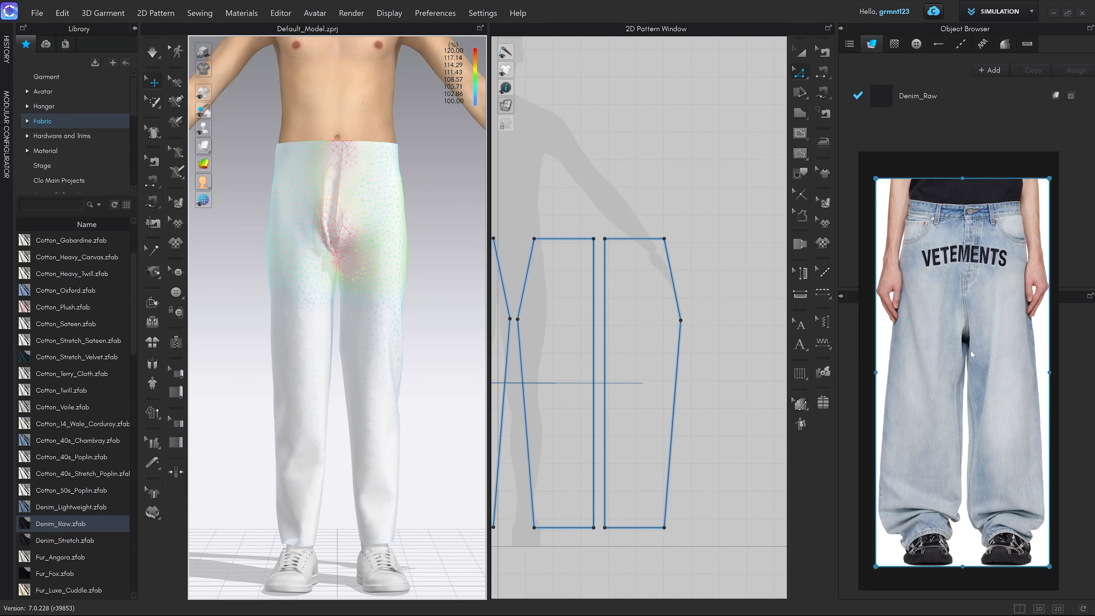
{"action": "scroll", "coordinate": [360, 284], "scroll_direction": "up", "scroll_amount": 3}
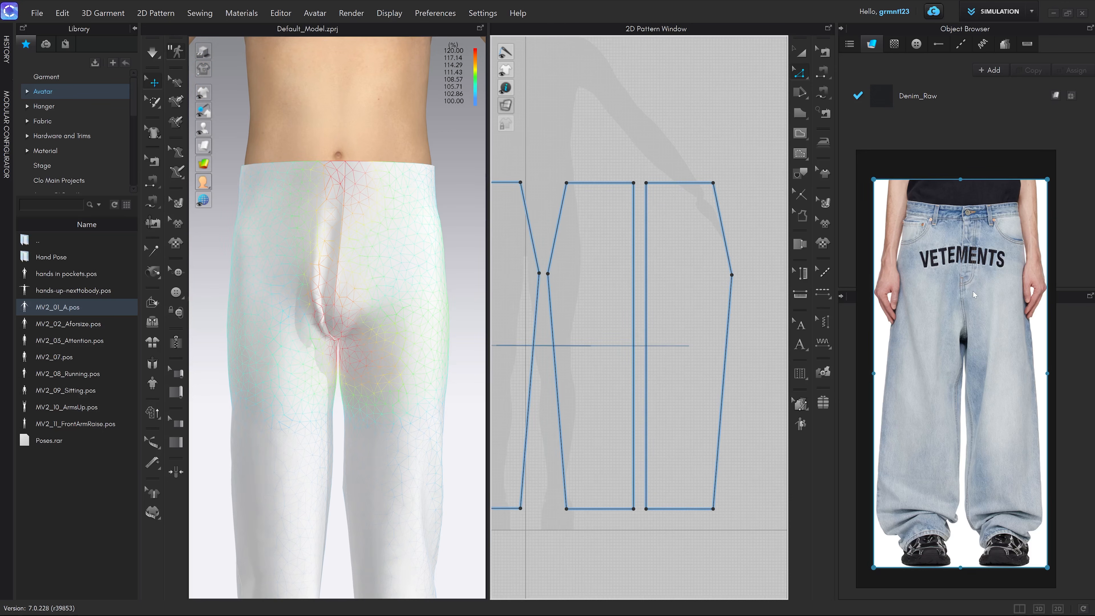
{"action": "scroll", "coordinate": [965, 288], "scroll_direction": "up", "scroll_amount": 2}
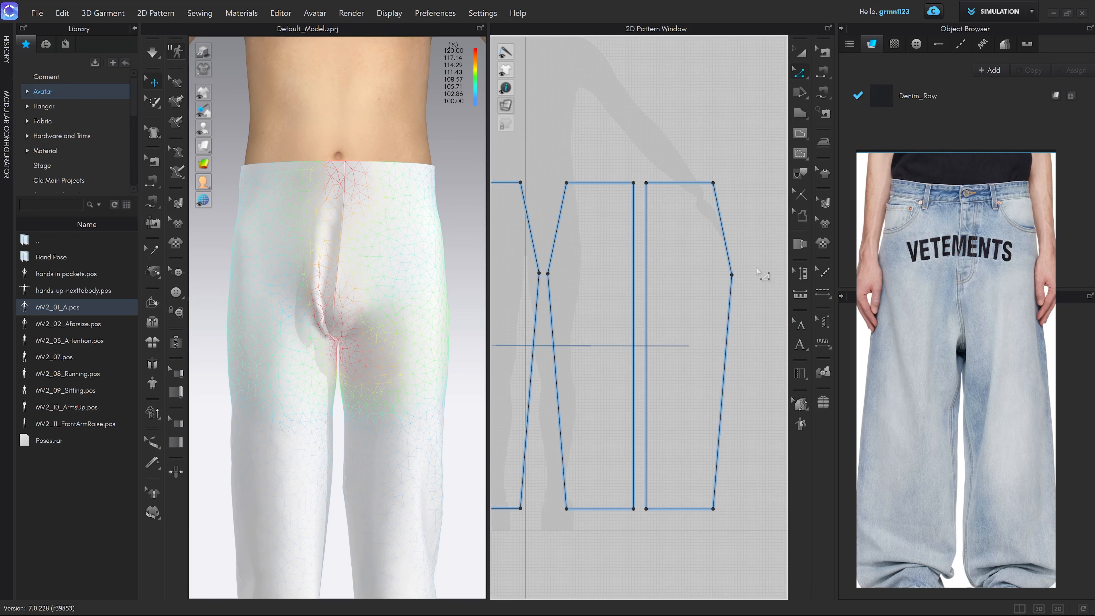
Step: Select the crotch points on the front and back patterns and move them straight down by 160 mm
{"action": "left_click_drag", "start_coordinate": [759, 268], "coordinate": [544, 286]}
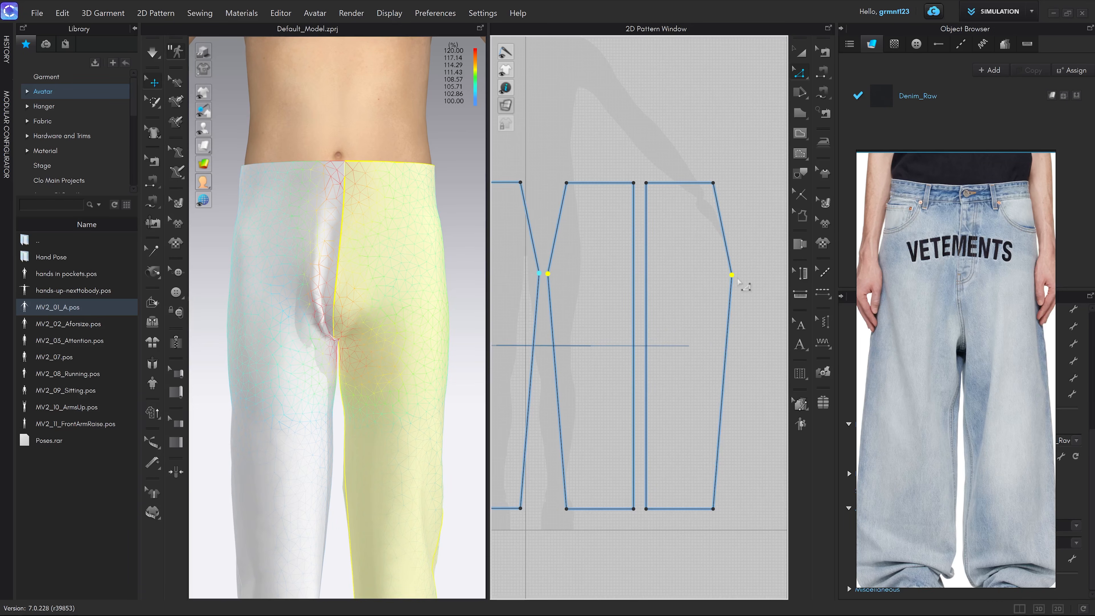
{"action": "left_click_drag", "start_coordinate": [548, 275], "coordinate": [555, 344]}
{"action": "scroll", "coordinate": [543, 320], "scroll_direction": "down", "scroll_amount": 5}
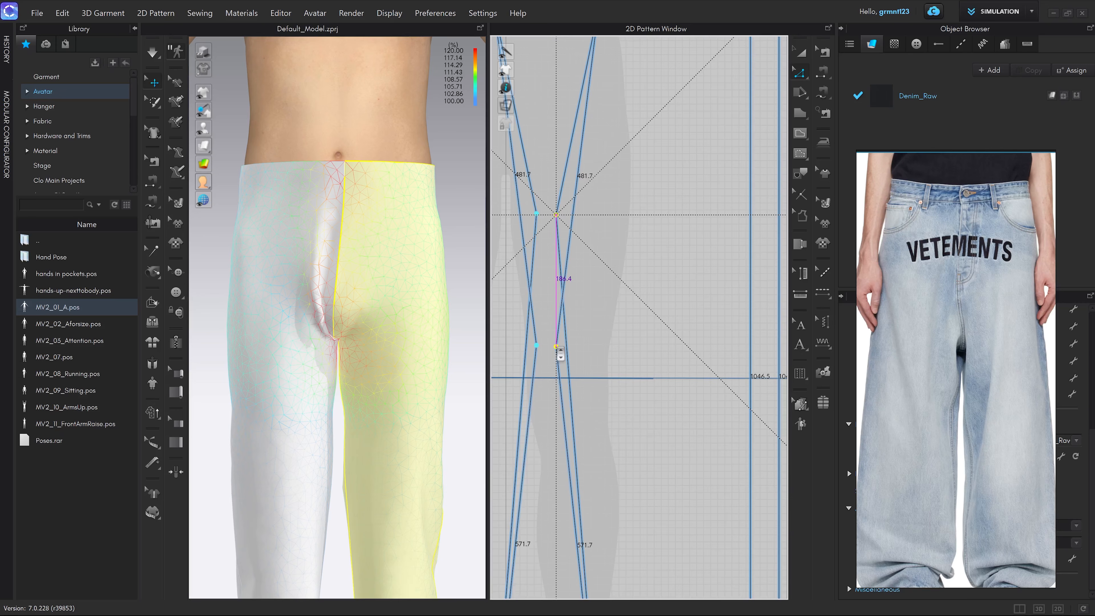
{"action": "right_click", "coordinate": [556, 348]}
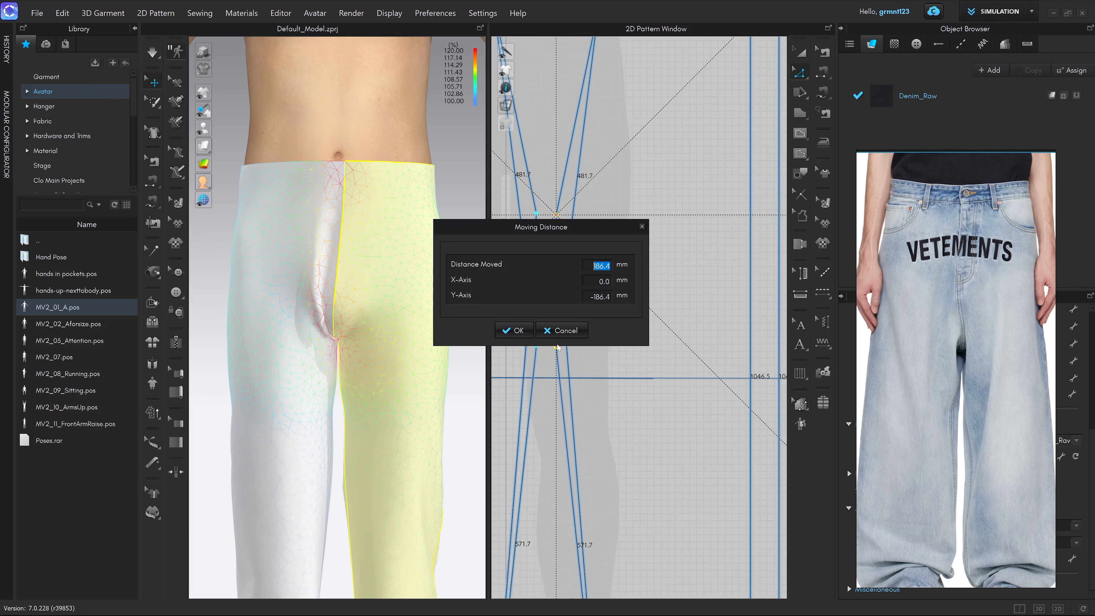
{"action": "type", "text": "160"}
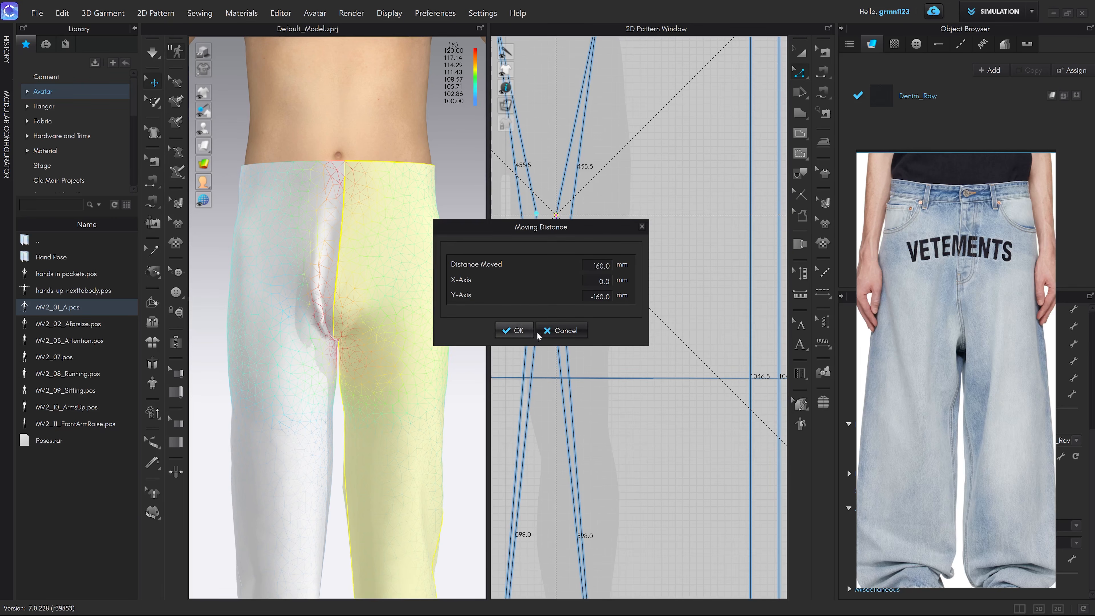
{"action": "left_click", "coordinate": [528, 333]}
Step: Simulate the trousers with the lowered crotch and pull the front fabric down between the legs to settle it
{"action": "key", "text": "space"}
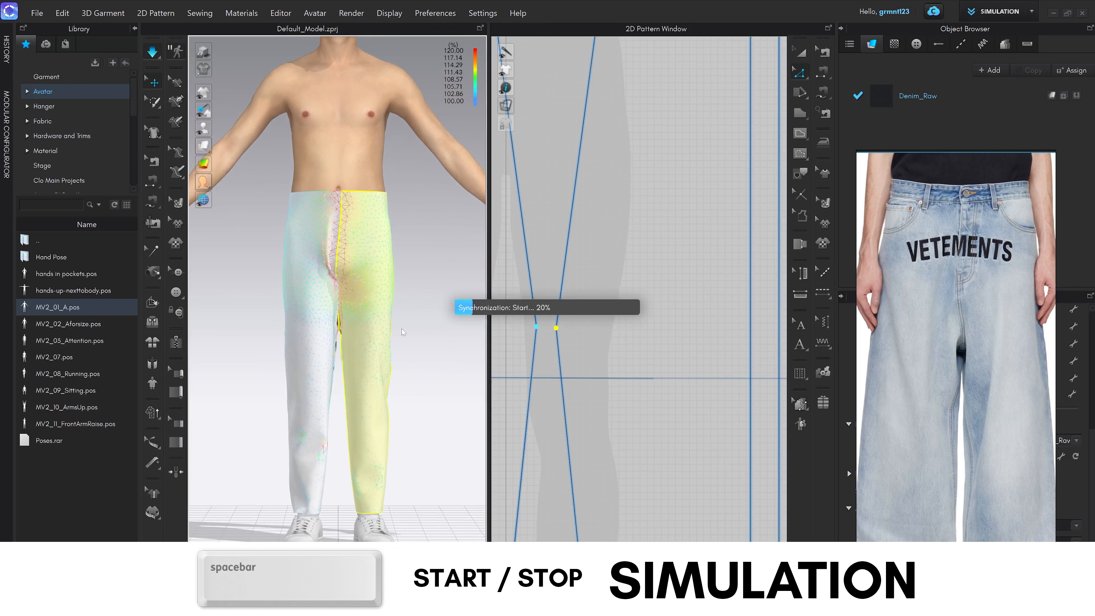
{"action": "left_click", "coordinate": [350, 310]}
{"action": "right_click_drag", "start_coordinate": [358, 312], "coordinate": [391, 318]}
{"action": "scroll", "coordinate": [391, 318], "scroll_direction": "up", "scroll_amount": 3}
{"action": "middle_click_drag", "start_coordinate": [391, 318], "coordinate": [389, 281]}
{"action": "right_click_drag", "start_coordinate": [389, 281], "coordinate": [361, 275]}
{"action": "left_click_drag", "start_coordinate": [340, 268], "coordinate": [336, 339]}
{"action": "right_click_drag", "start_coordinate": [365, 273], "coordinate": [391, 225]}
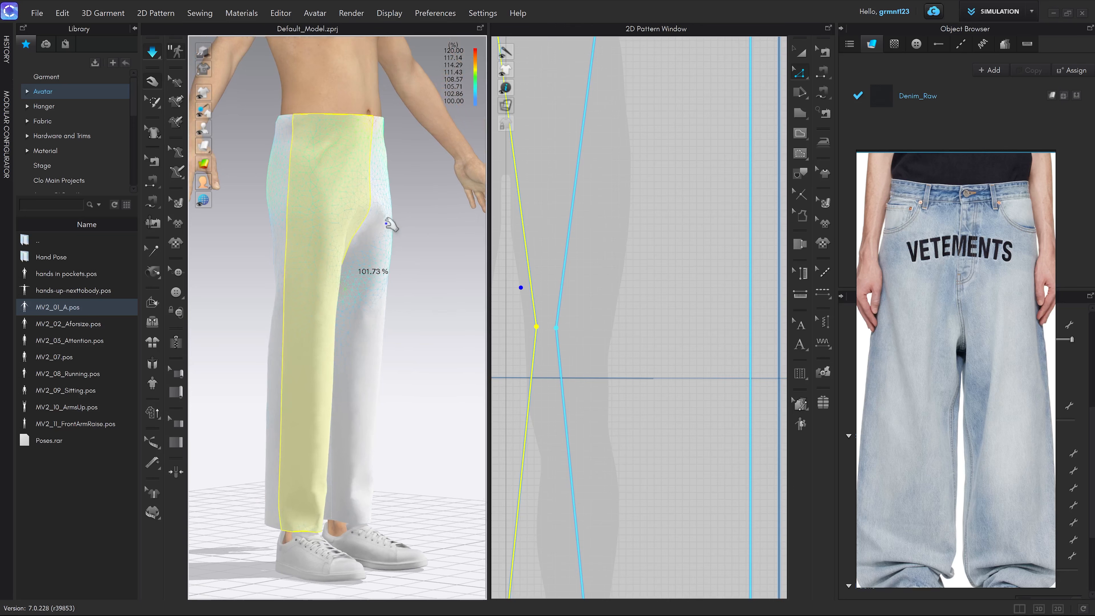
{"action": "right_click_drag", "start_coordinate": [306, 243], "coordinate": [344, 244]}
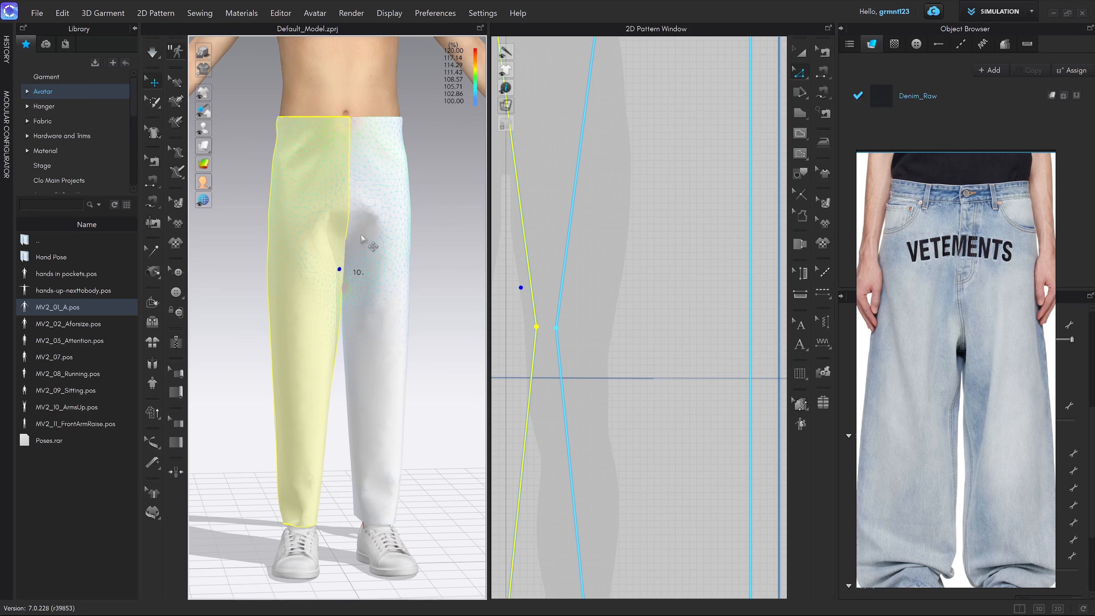
Step: Shorten the sewing along both front rise edges to about 22 mm from the waistline
{"action": "scroll", "coordinate": [620, 311], "scroll_direction": "down", "scroll_amount": 8}
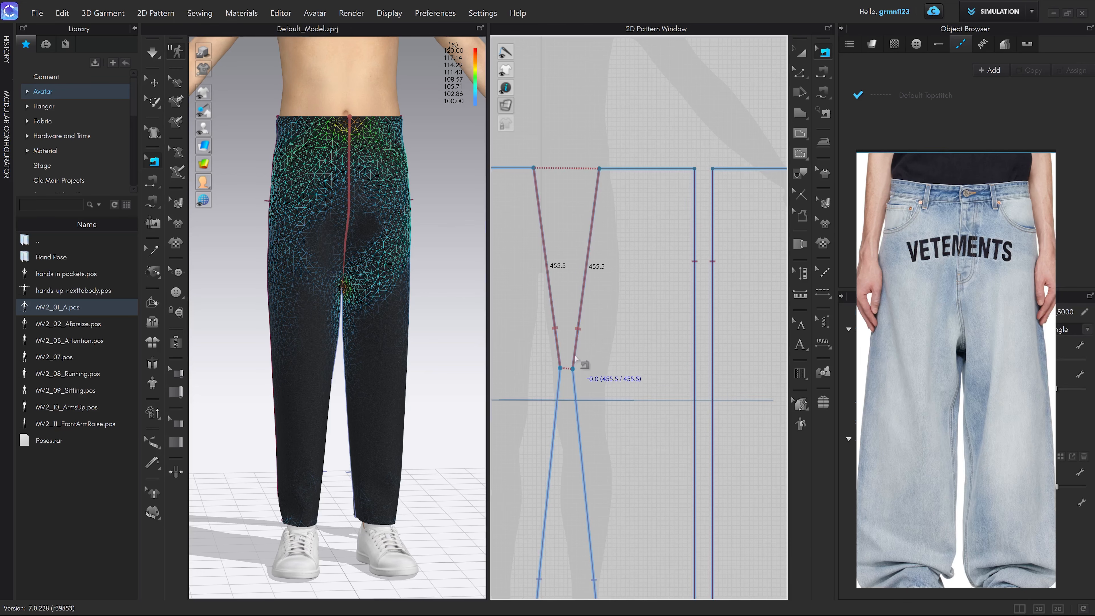
{"action": "left_click_drag", "start_coordinate": [575, 352], "coordinate": [599, 177]}
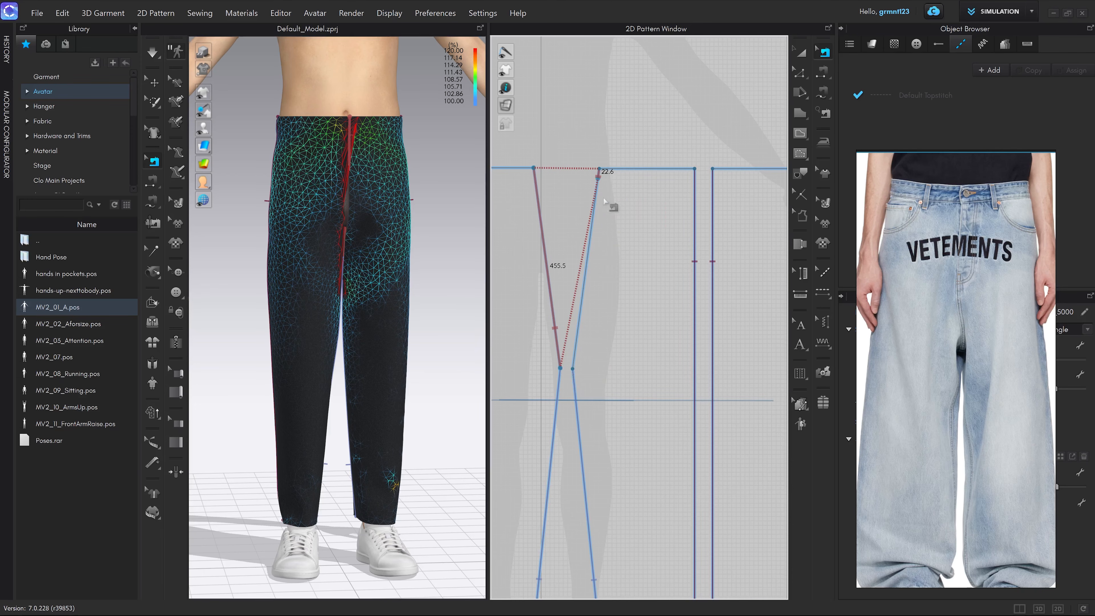
{"action": "left_click_drag", "start_coordinate": [560, 370], "coordinate": [569, 215]}
{"action": "scroll", "coordinate": [650, 297], "scroll_direction": "down", "scroll_amount": 2}
{"action": "scroll", "coordinate": [651, 297], "scroll_direction": "down", "scroll_amount": 2}
{"action": "middle_click_drag", "start_coordinate": [701, 288], "coordinate": [630, 296]}
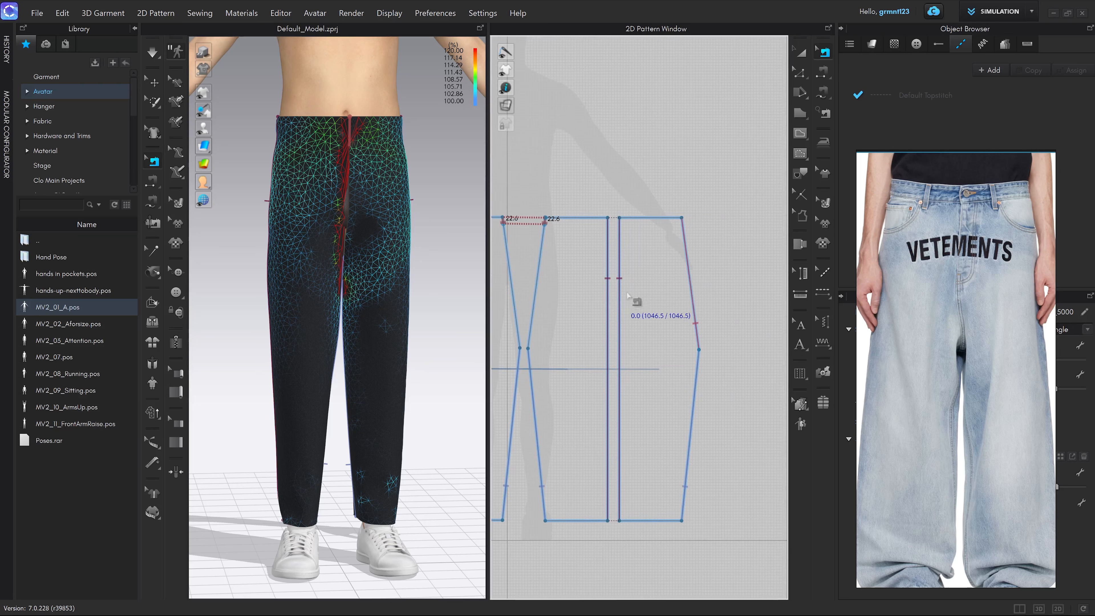
Step: Shorten the sewing along both back rise edges to about 21.5 mm from the waistline
{"action": "scroll", "coordinate": [712, 308], "scroll_direction": "up", "scroll_amount": 5}
{"action": "left_click", "coordinate": [683, 337]}
{"action": "left_click_drag", "start_coordinate": [688, 380], "coordinate": [660, 163]}
{"action": "scroll", "coordinate": [617, 241], "scroll_direction": "down", "scroll_amount": 4}
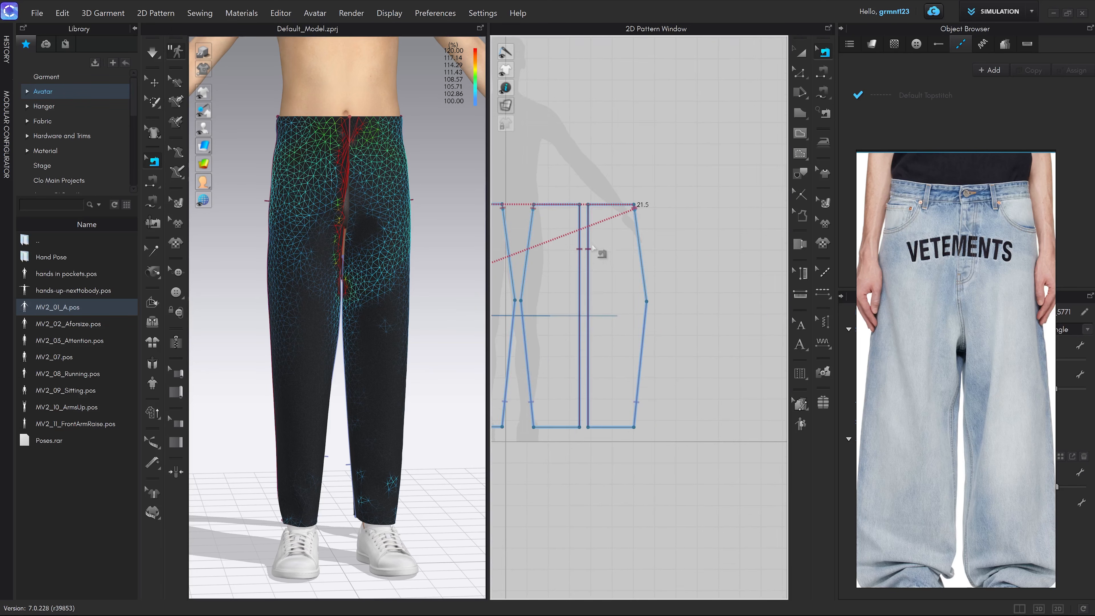
{"action": "middle_click_drag", "start_coordinate": [535, 243], "coordinate": [654, 258]}
{"action": "scroll", "coordinate": [552, 264], "scroll_direction": "up", "scroll_amount": 2}
{"action": "middle_click_drag", "start_coordinate": [552, 264], "coordinate": [628, 273]}
{"action": "scroll", "coordinate": [628, 272], "scroll_direction": "up", "scroll_amount": 2}
{"action": "left_click_drag", "start_coordinate": [555, 361], "coordinate": [577, 199]}
{"action": "scroll", "coordinate": [401, 322], "scroll_direction": "down", "scroll_amount": 2}
Step: Simulate the trousers with the shortened rise seams, pull at both front inner thighs, and stop the simulation
{"action": "right_click_drag", "start_coordinate": [401, 323], "coordinate": [394, 248]}
{"action": "key", "text": "space"}
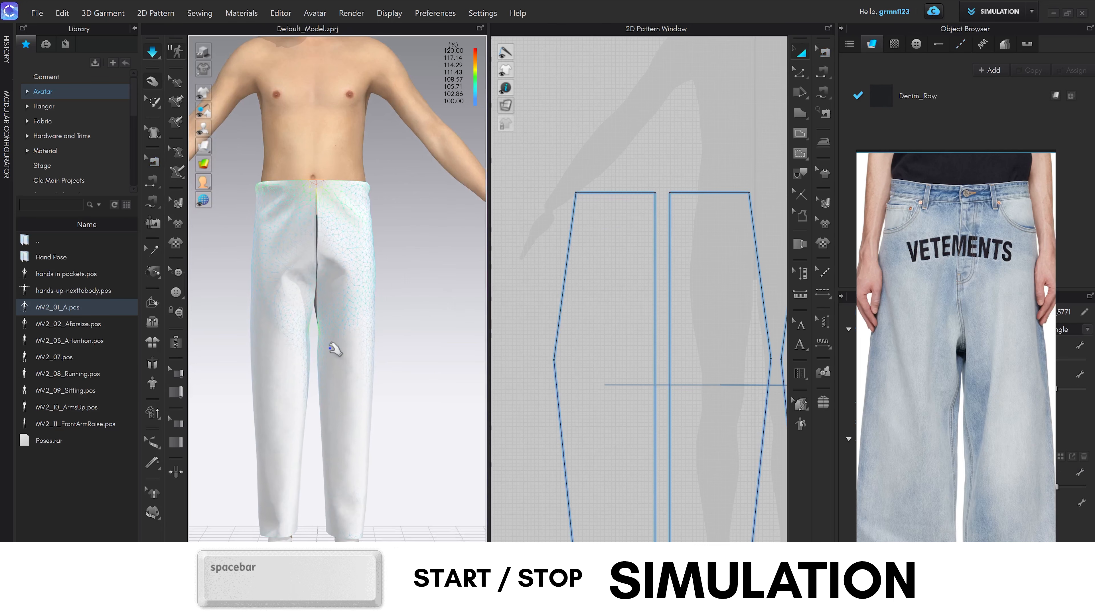
{"action": "scroll", "coordinate": [328, 345], "scroll_direction": "up", "scroll_amount": 3}
{"action": "left_click_drag", "start_coordinate": [290, 367], "coordinate": [313, 345]}
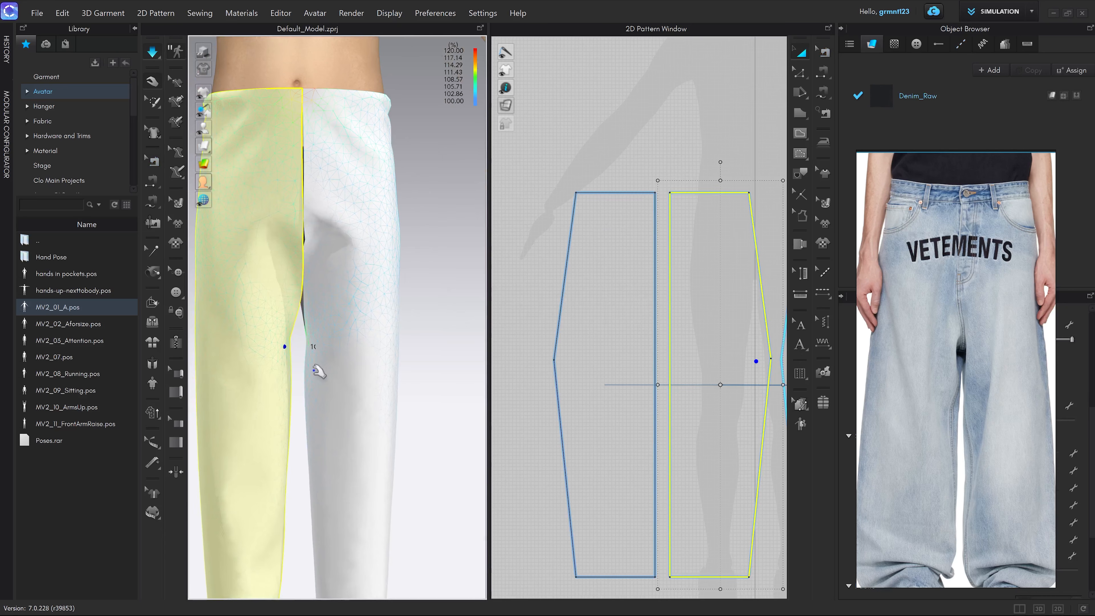
{"action": "left_click_drag", "start_coordinate": [329, 276], "coordinate": [367, 275]}
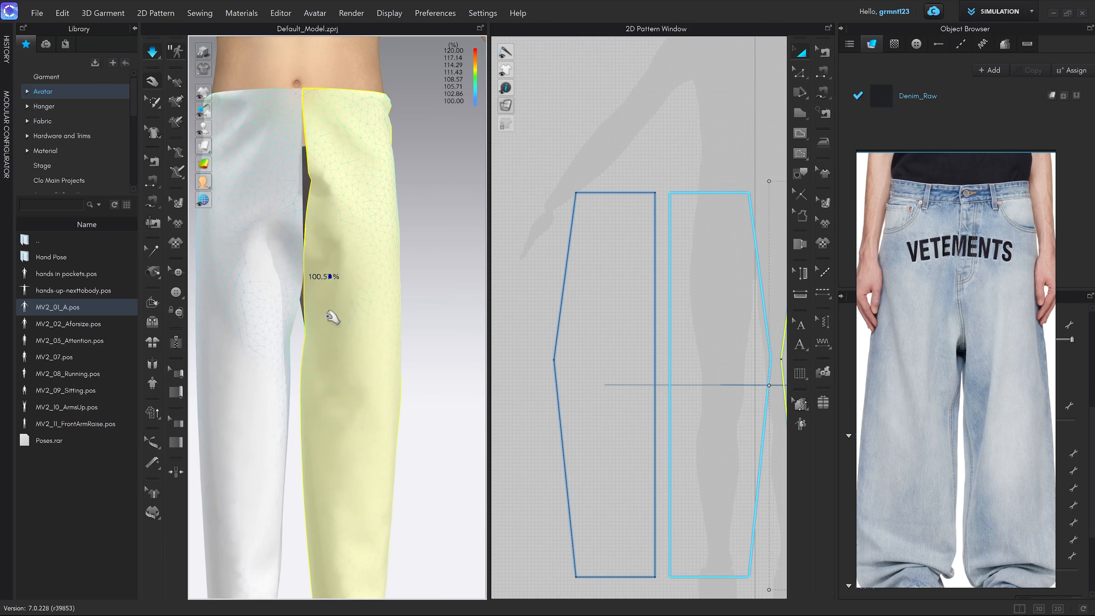
{"action": "scroll", "coordinate": [301, 342], "scroll_direction": "up", "scroll_amount": 3}
{"action": "middle_click_drag", "start_coordinate": [301, 341], "coordinate": [345, 268]}
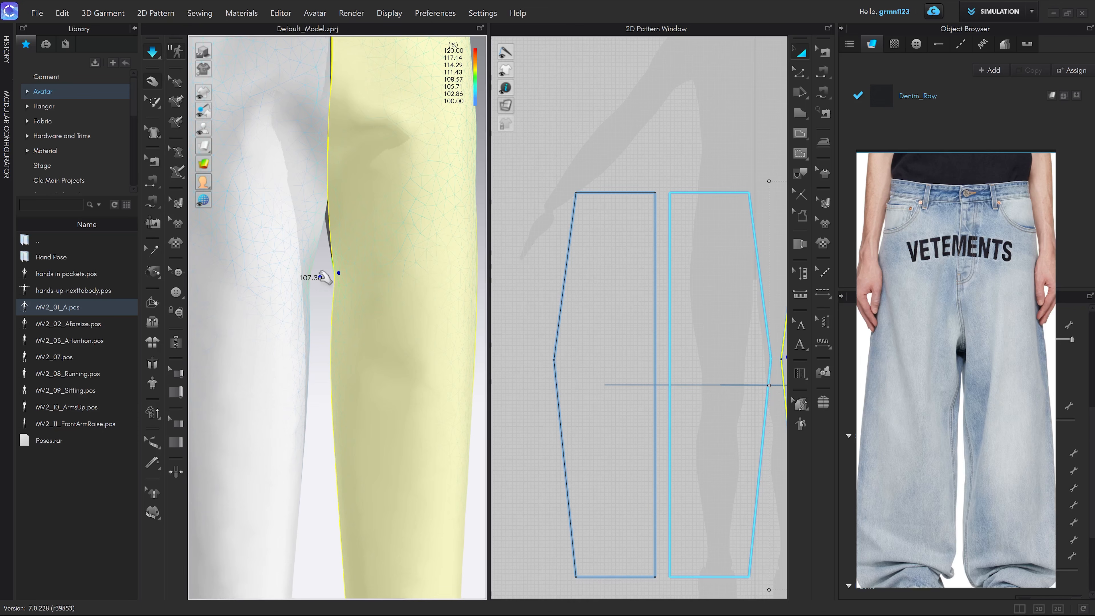
{"action": "scroll", "coordinate": [328, 286], "scroll_direction": "down", "scroll_amount": 5}
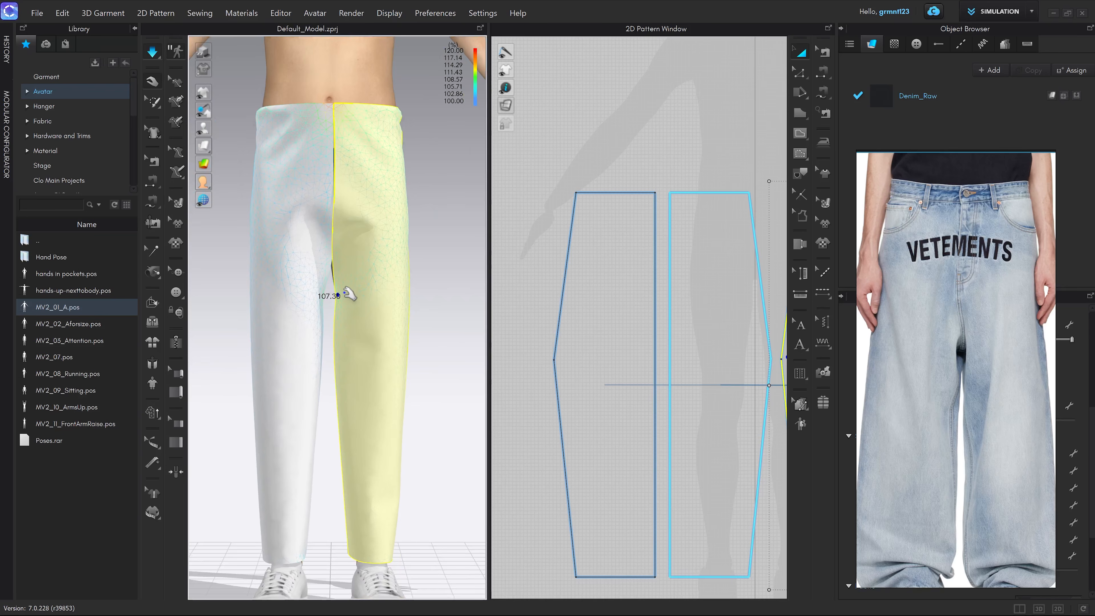
{"action": "key", "text": "space"}
Step: Run the simulation in Fitting (Accurate Fabric) mode
{"action": "left_click", "coordinate": [328, 330]}
{"action": "scroll", "coordinate": [328, 329], "scroll_direction": "up", "scroll_amount": 3}
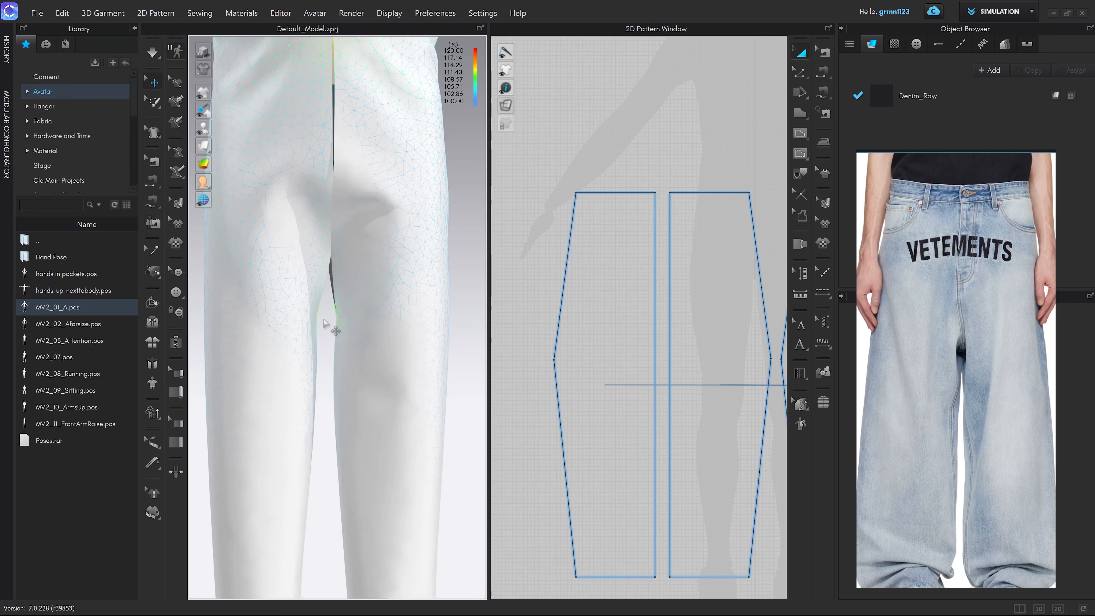
{"action": "left_click", "coordinate": [155, 56]}
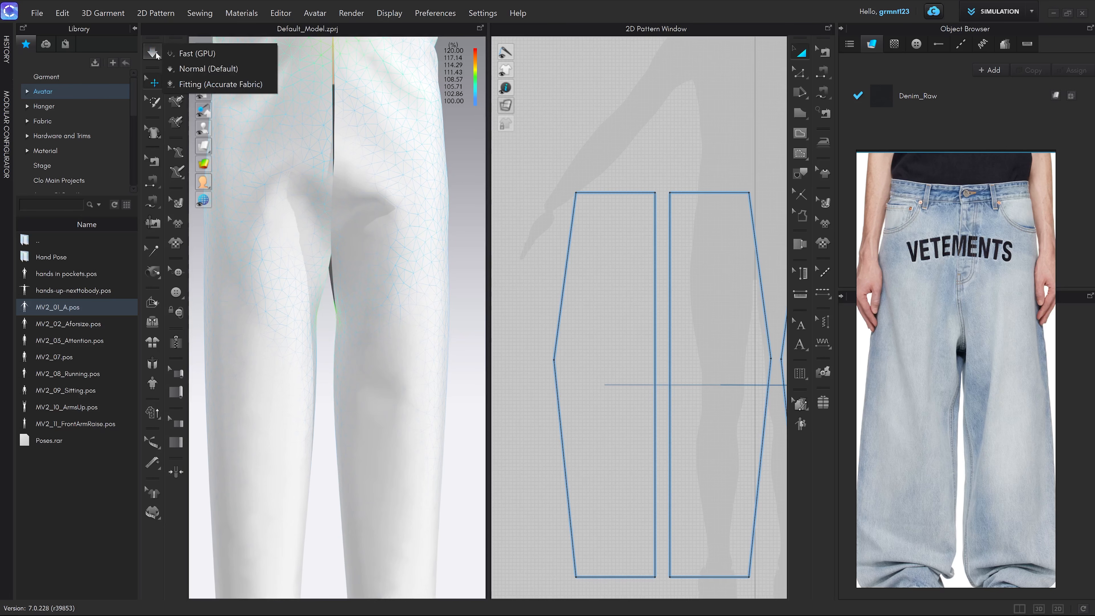
{"action": "left_click", "coordinate": [205, 85]}
{"action": "scroll", "coordinate": [379, 285], "scroll_direction": "down", "scroll_amount": 5}
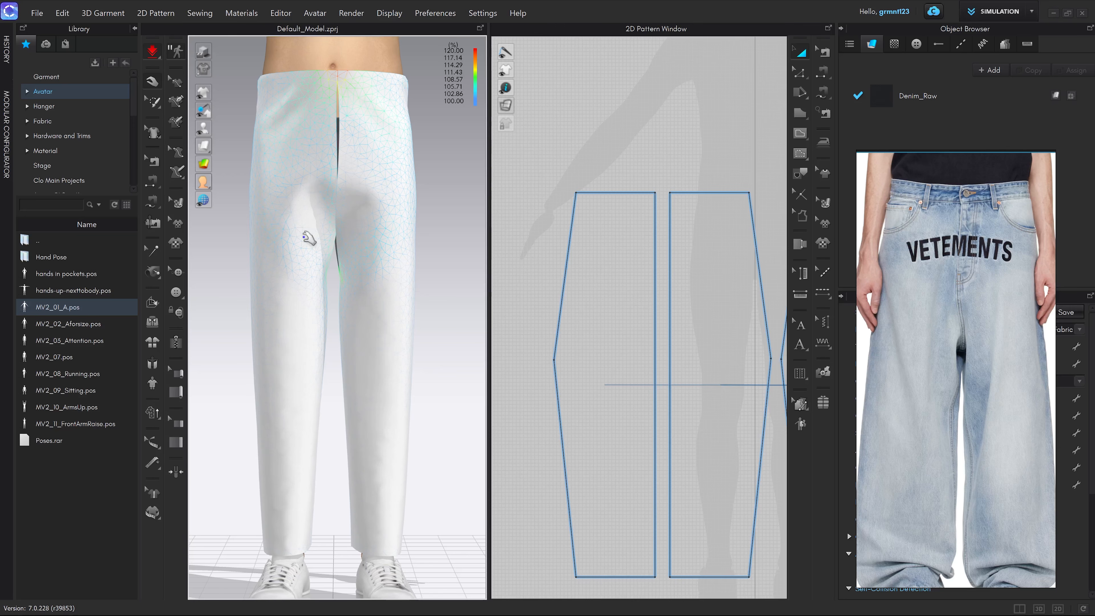
Step: Tug the fabric at the inner thigh and both hips during the fitting simulation to close the front gap
{"action": "left_click", "coordinate": [347, 272]}
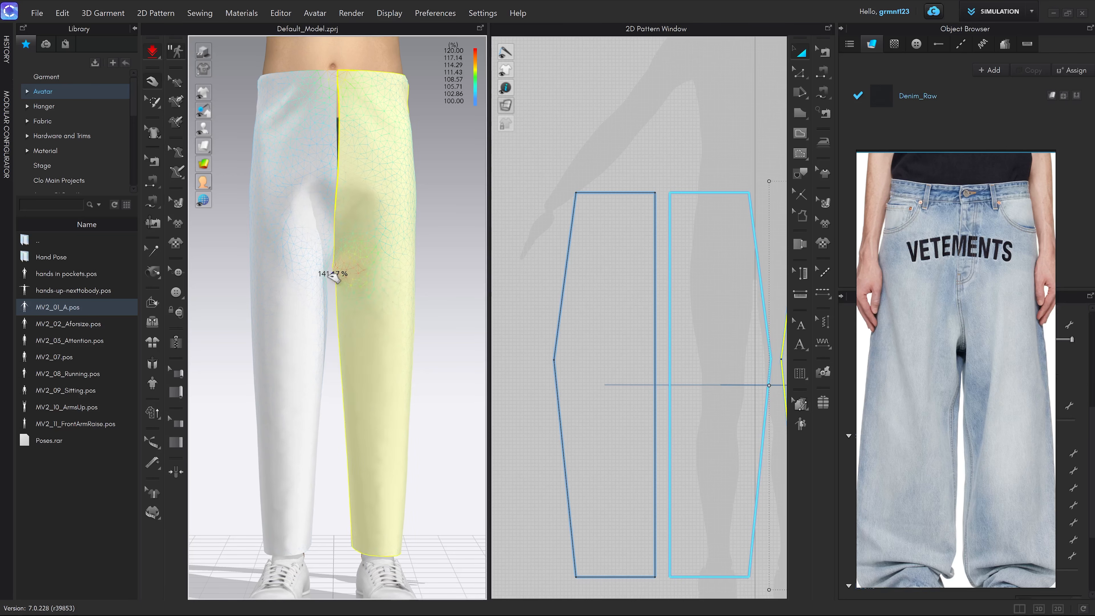
{"action": "mouse_move", "coordinate": [415, 228]}
{"action": "left_mouse_down"}
{"action": "mouse_move", "coordinate": [448, 210]}
{"action": "mouse_move", "coordinate": [458, 256]}
{"action": "mouse_move", "coordinate": [416, 208]}
{"action": "left_mouse_up"}
{"action": "mouse_move", "coordinate": [271, 150]}
{"action": "left_mouse_down"}
{"action": "mouse_move", "coordinate": [258, 183]}
{"action": "mouse_move", "coordinate": [264, 138]}
{"action": "left_mouse_up"}
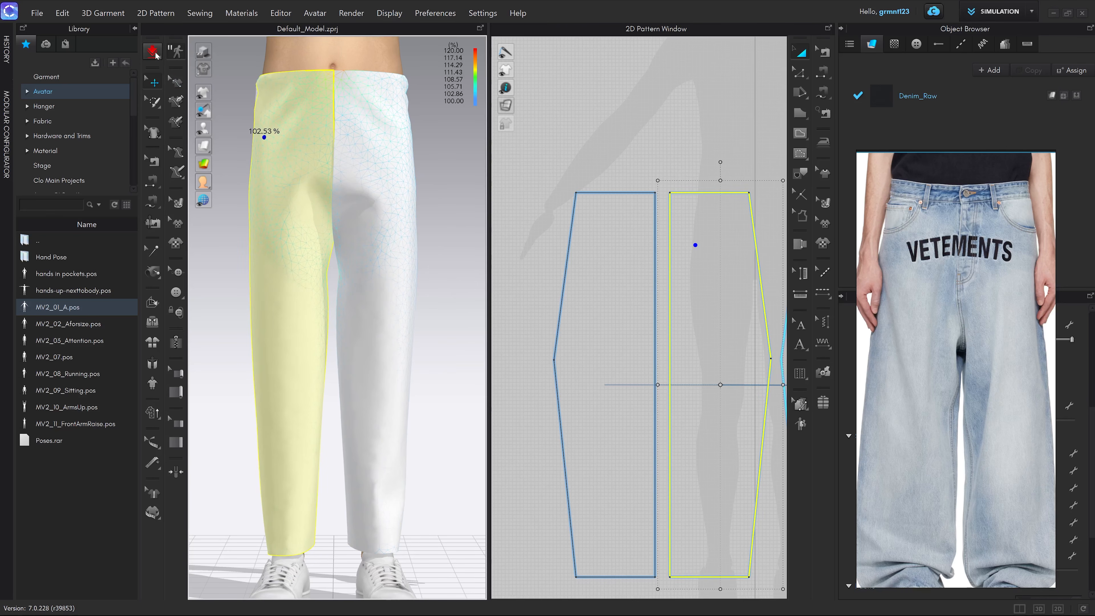
{"action": "right_click_drag", "start_coordinate": [313, 272], "coordinate": [376, 308]}
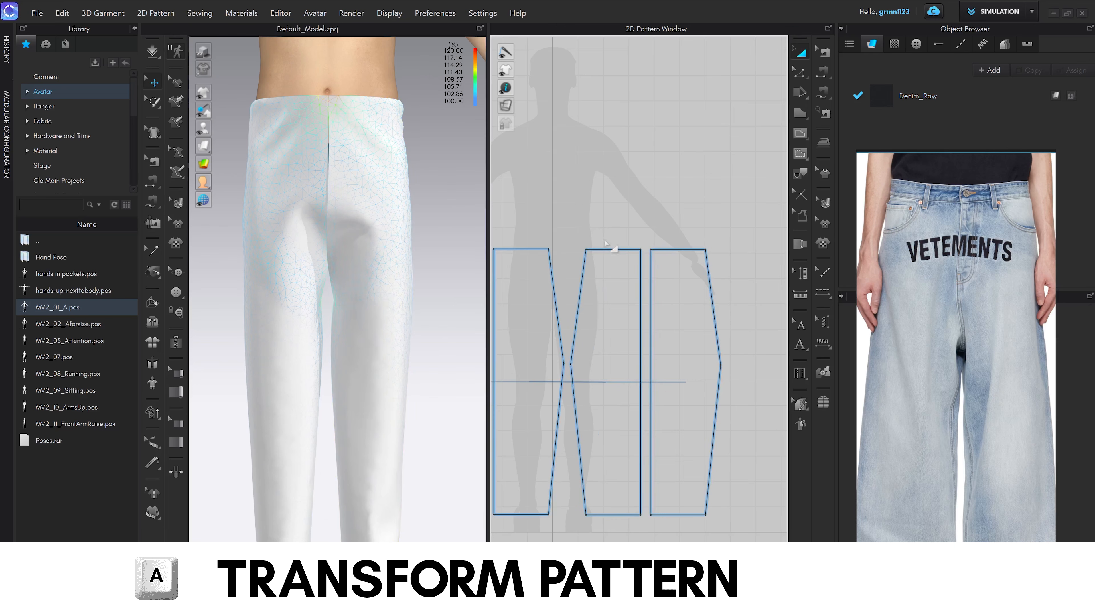
Step: Select the front and back pattern pieces of the avatar's left leg and move them away from the other leg's pieces
{"action": "left_click", "coordinate": [689, 318], "text": "shift"}
{"action": "left_click_drag", "start_coordinate": [599, 335], "coordinate": [625, 340]}
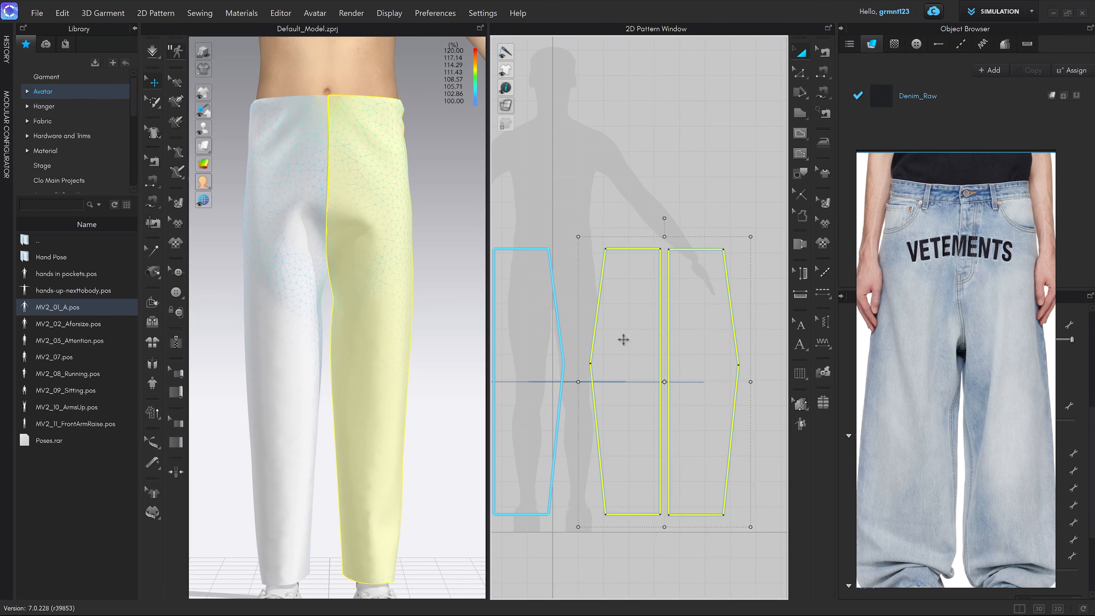
Step: Move the crotch point of the left leg's front pattern piece outward horizontally by 35 mm
{"action": "left_click", "coordinate": [637, 529]}
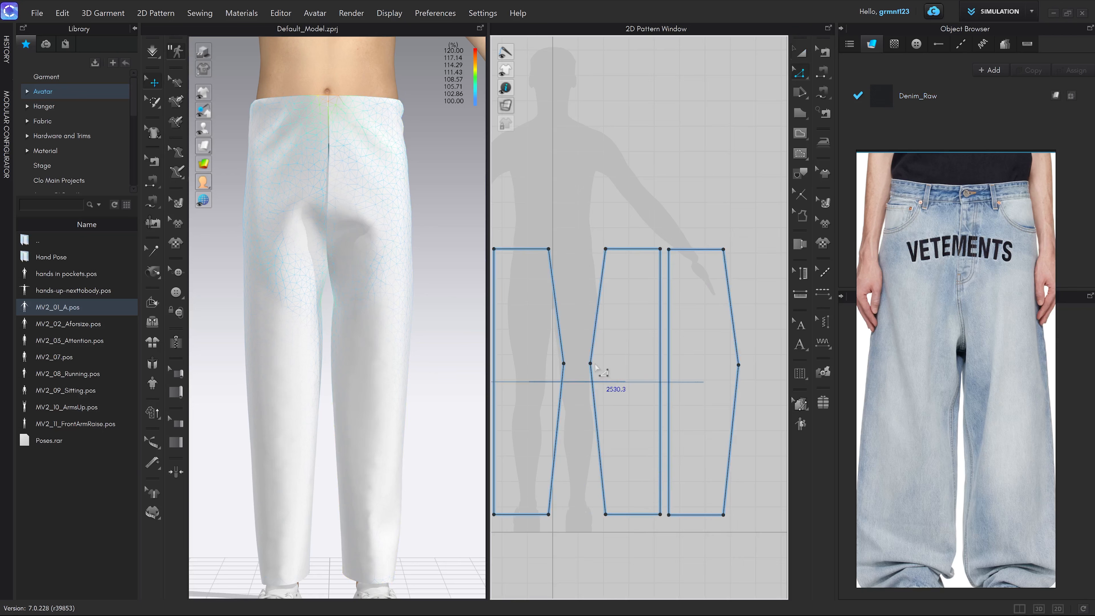
{"action": "scroll", "coordinate": [596, 366], "scroll_direction": "up", "scroll_amount": 3}
{"action": "left_click", "coordinate": [588, 364]}
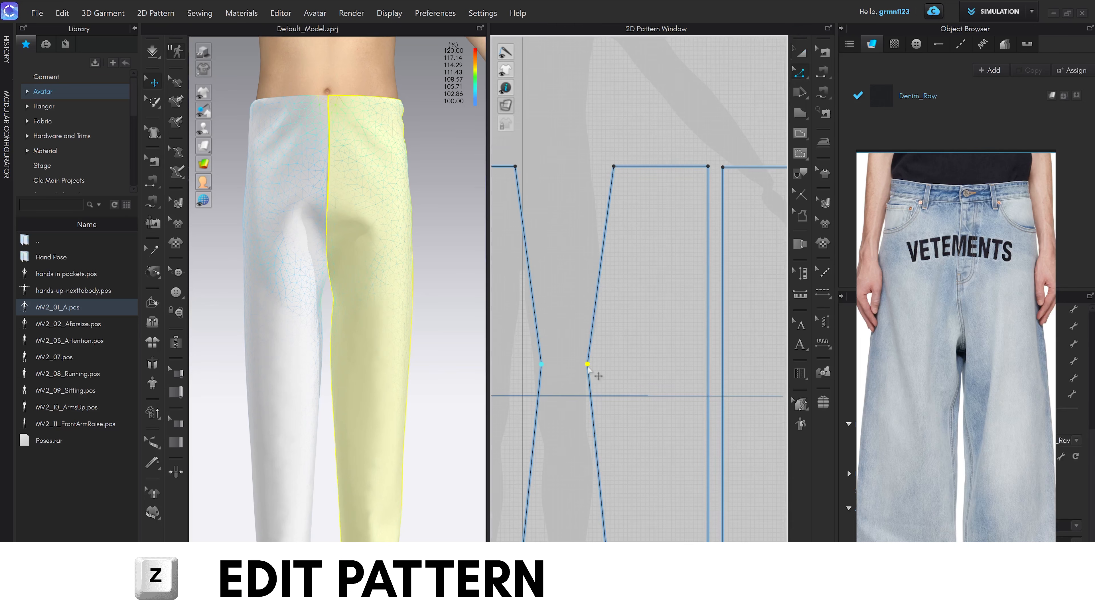
{"action": "scroll", "coordinate": [587, 367], "scroll_direction": "up", "scroll_amount": 4}
{"action": "left_click_drag", "start_coordinate": [588, 366], "coordinate": [569, 364]}
{"action": "right_click", "coordinate": [570, 364]}
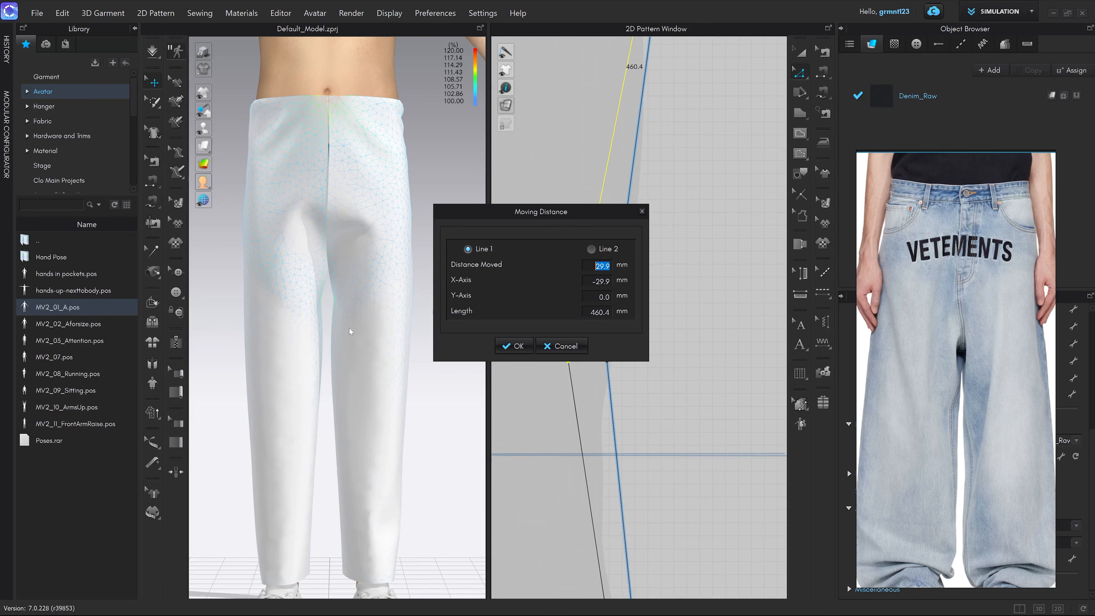
{"action": "type", "text": "35"}
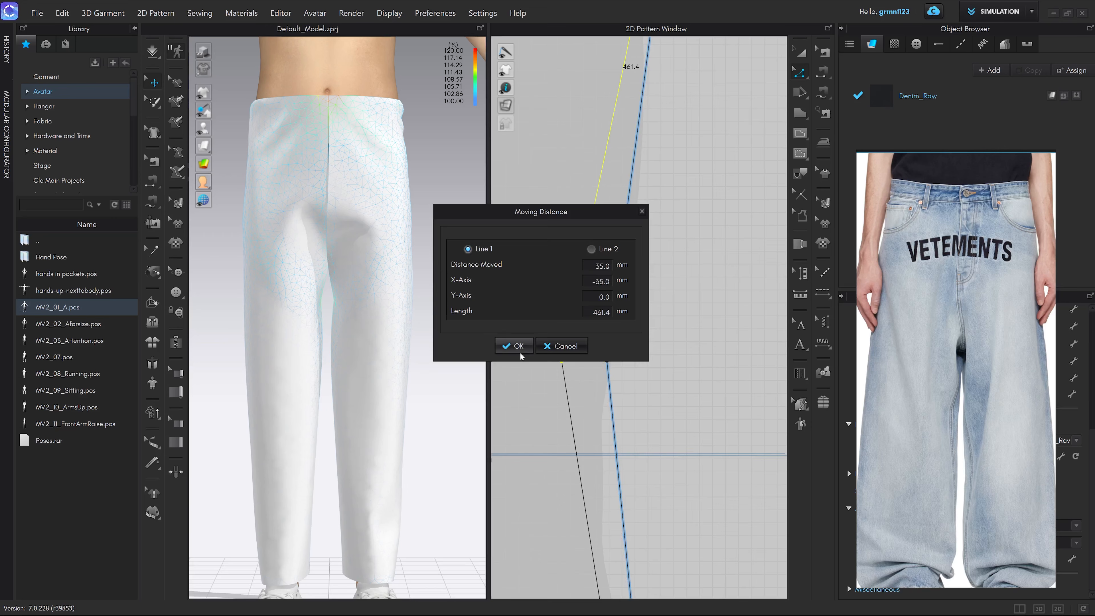
{"action": "left_click", "coordinate": [514, 346]}
Step: Move the crotch point of the left leg's back pattern piece outward horizontally by 35 mm
{"action": "scroll", "coordinate": [678, 384], "scroll_direction": "down", "scroll_amount": 10}
{"action": "scroll", "coordinate": [737, 382], "scroll_direction": "up", "scroll_amount": 7}
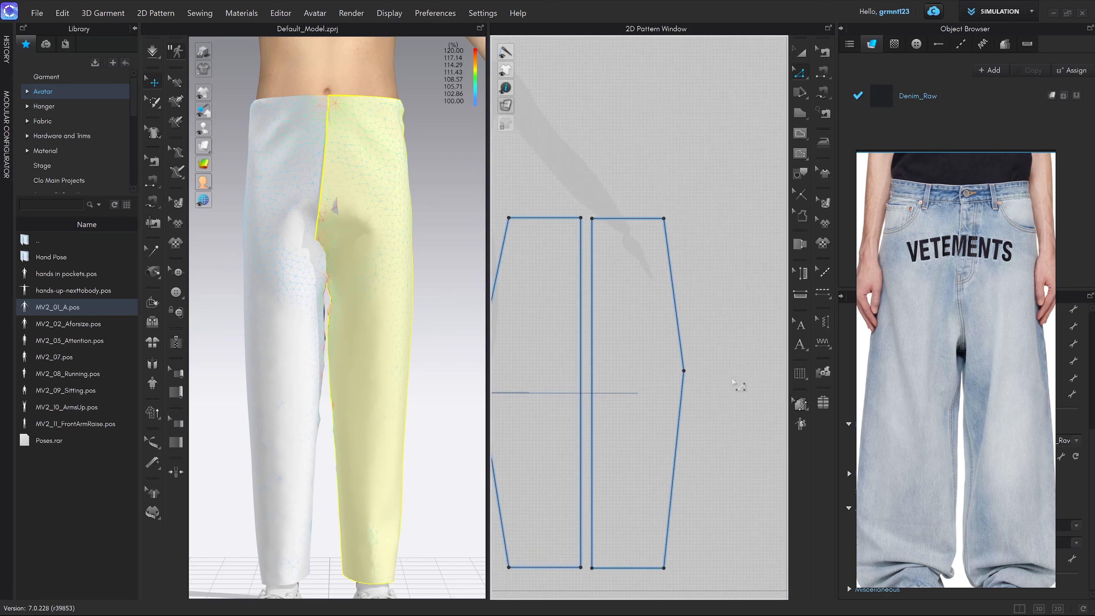
{"action": "left_click_drag", "start_coordinate": [652, 368], "coordinate": [668, 366]}
{"action": "right_click", "coordinate": [667, 366]}
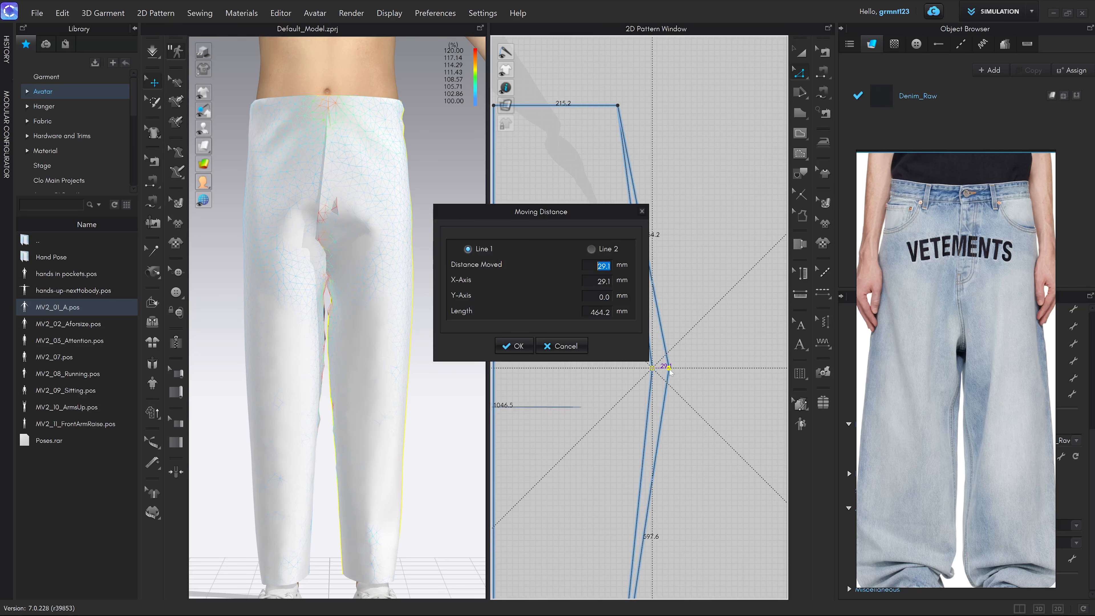
{"action": "type", "text": "35"}
{"action": "left_click", "coordinate": [515, 346]}
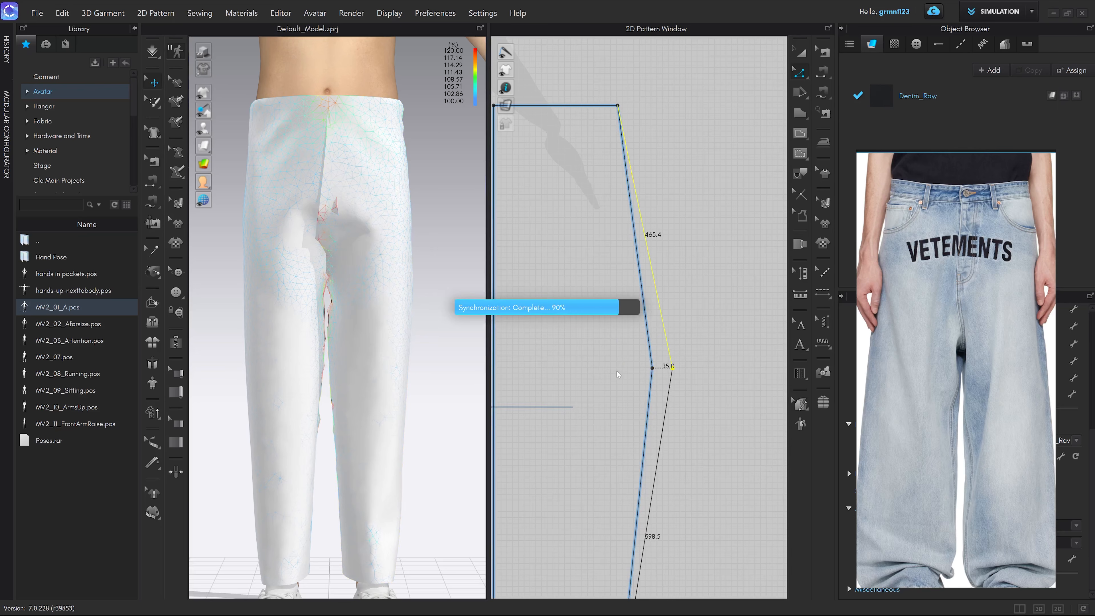
Step: Simulate the trousers with the widened crotch, tug the fabric at the inner thigh, and stop the simulation
{"action": "scroll", "coordinate": [366, 330], "scroll_direction": "up", "scroll_amount": 5}
{"action": "key", "text": "space"}
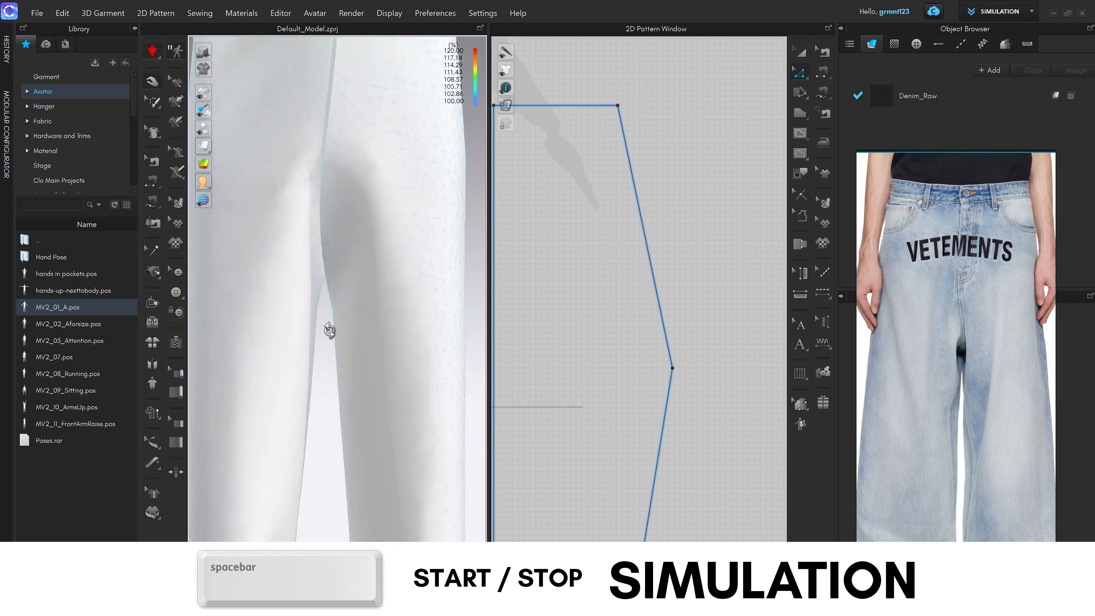
{"action": "mouse_move", "coordinate": [326, 308]}
{"action": "left_mouse_down"}
{"action": "mouse_move", "coordinate": [343, 320]}
{"action": "mouse_move", "coordinate": [339, 311]}
{"action": "left_mouse_up"}
{"action": "key", "text": "2"}
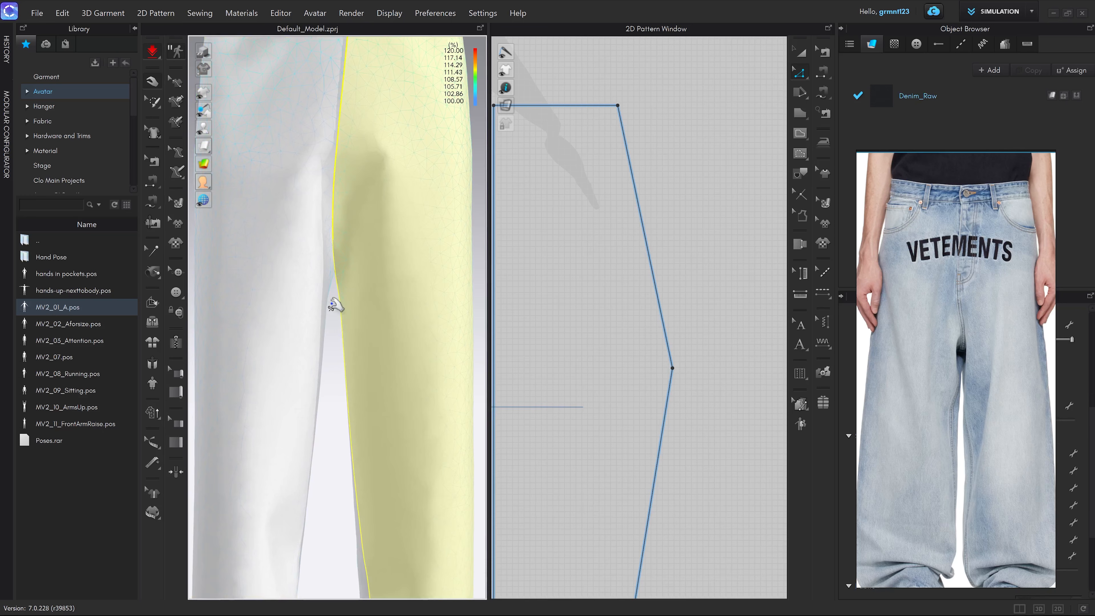
{"action": "scroll", "coordinate": [340, 311], "scroll_direction": "down", "scroll_amount": 6}
{"action": "scroll", "coordinate": [352, 240], "scroll_direction": "down", "scroll_amount": 3}
{"action": "middle_click_drag", "start_coordinate": [351, 160], "coordinate": [394, 353]}
{"action": "key", "text": "space"}
Step: Hide the 3D pattern pieces of the avatar's right leg, and hide the avatar to expose the inside of the trousers
{"action": "scroll", "coordinate": [395, 424], "scroll_direction": "up", "scroll_amount": 1}
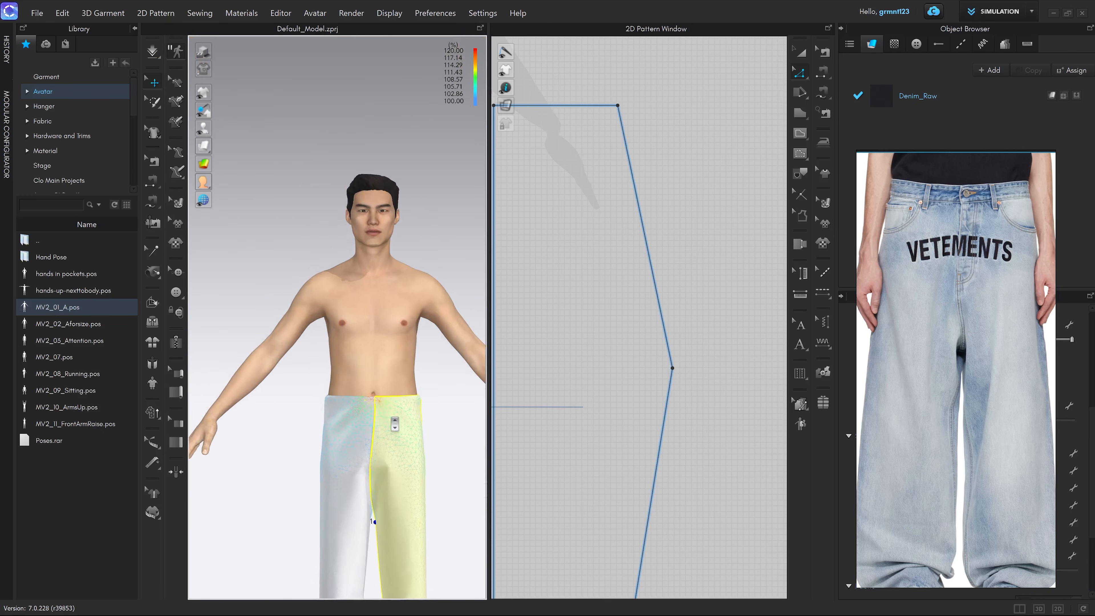
{"action": "scroll", "coordinate": [395, 424], "scroll_direction": "up", "scroll_amount": 2}
{"action": "middle_click_drag", "start_coordinate": [394, 424], "coordinate": [354, 228]}
{"action": "scroll", "coordinate": [354, 215], "scroll_direction": "up", "scroll_amount": 3}
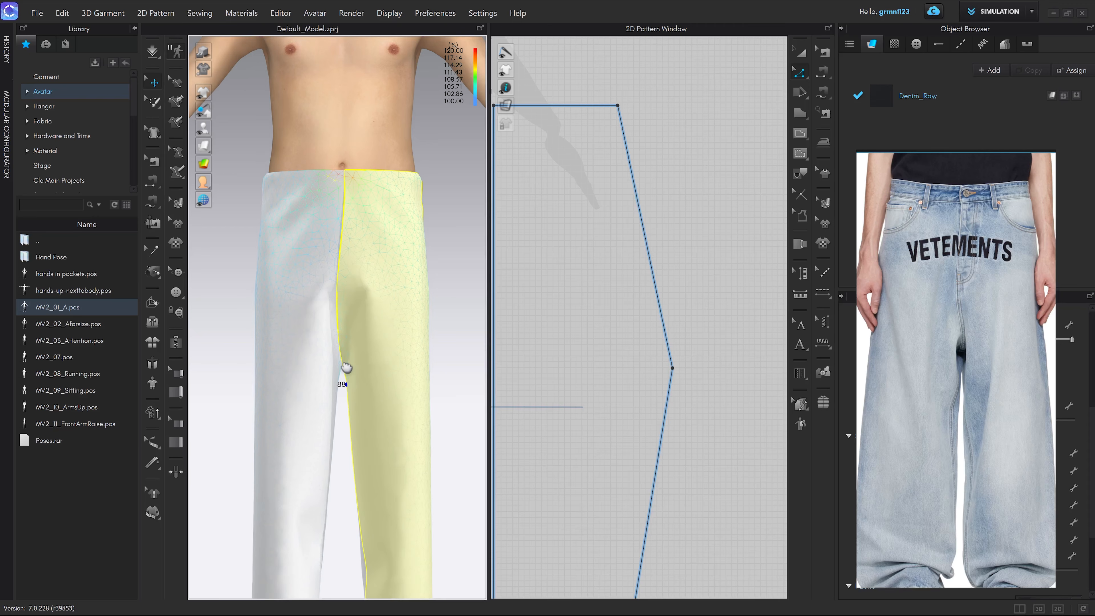
{"action": "scroll", "coordinate": [347, 368], "scroll_direction": "up", "scroll_amount": 2}
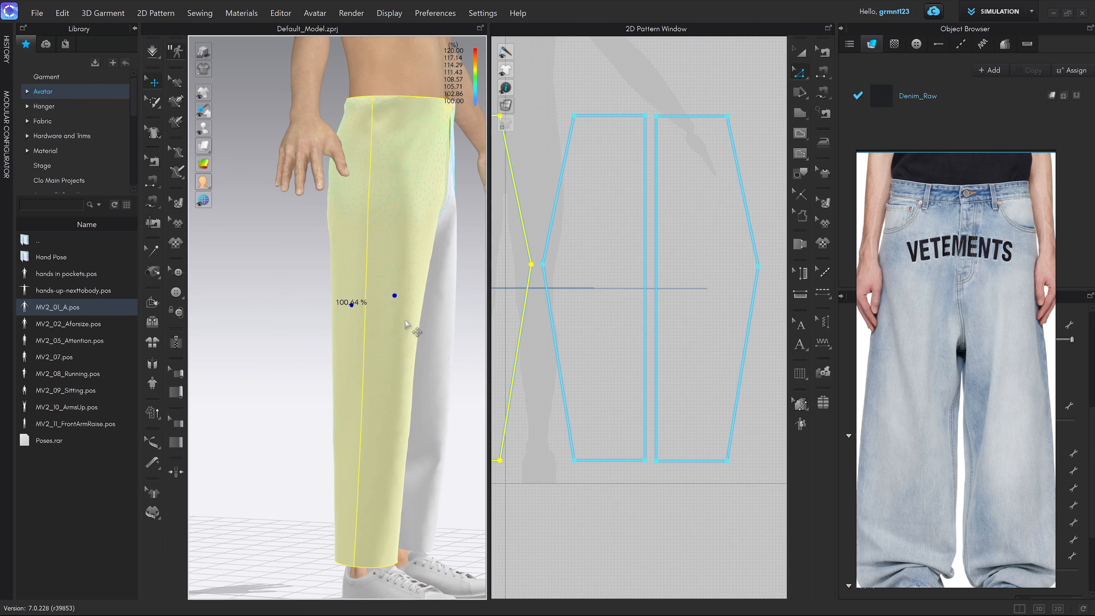
{"action": "key", "text": "shift+q"}
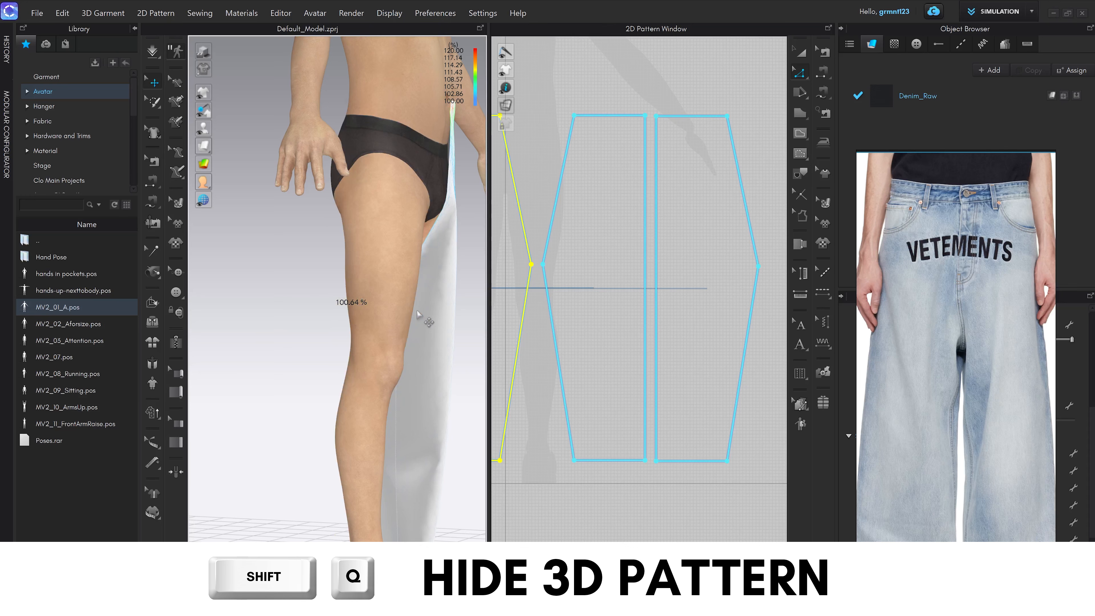
{"action": "middle_click_drag", "start_coordinate": [416, 309], "coordinate": [390, 310]}
{"action": "scroll", "coordinate": [631, 318], "scroll_direction": "down", "scroll_amount": 3}
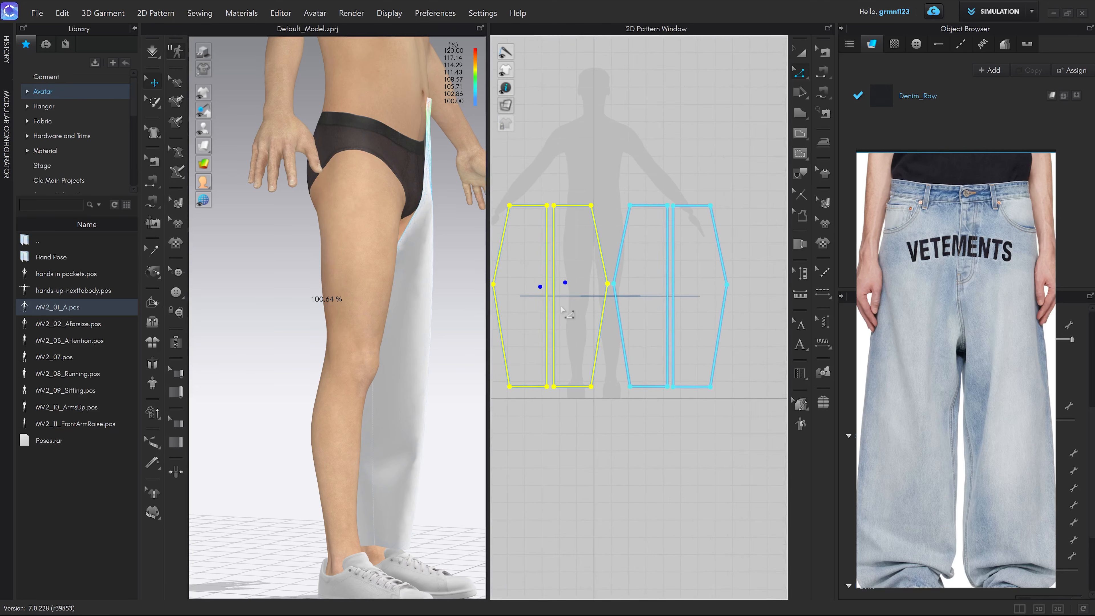
{"action": "right_click_drag", "start_coordinate": [401, 310], "coordinate": [341, 304]}
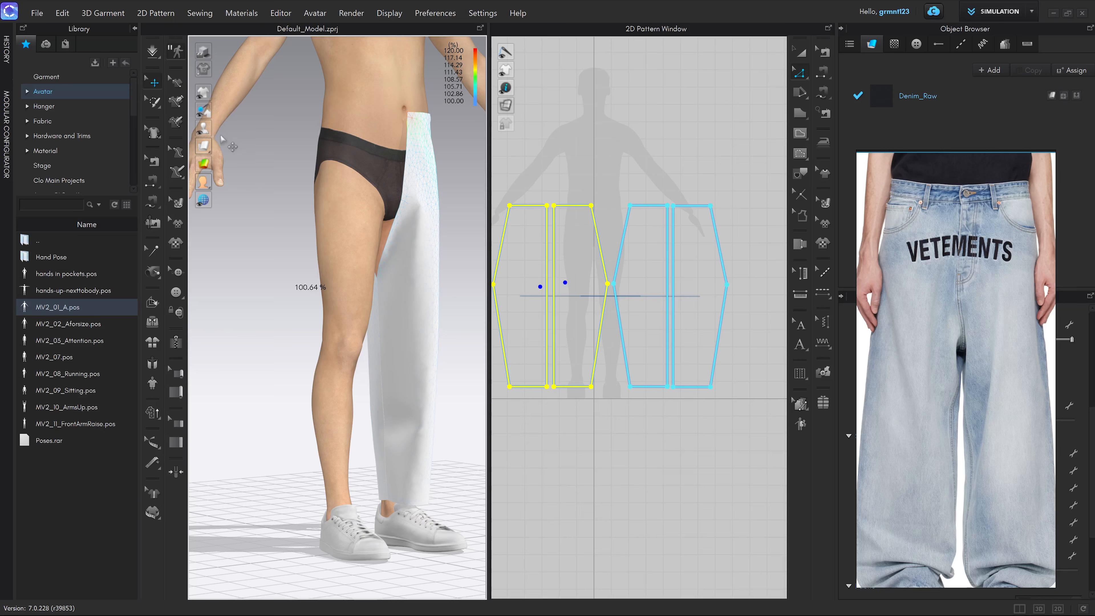
{"action": "mouse_move", "coordinate": [202, 128]}
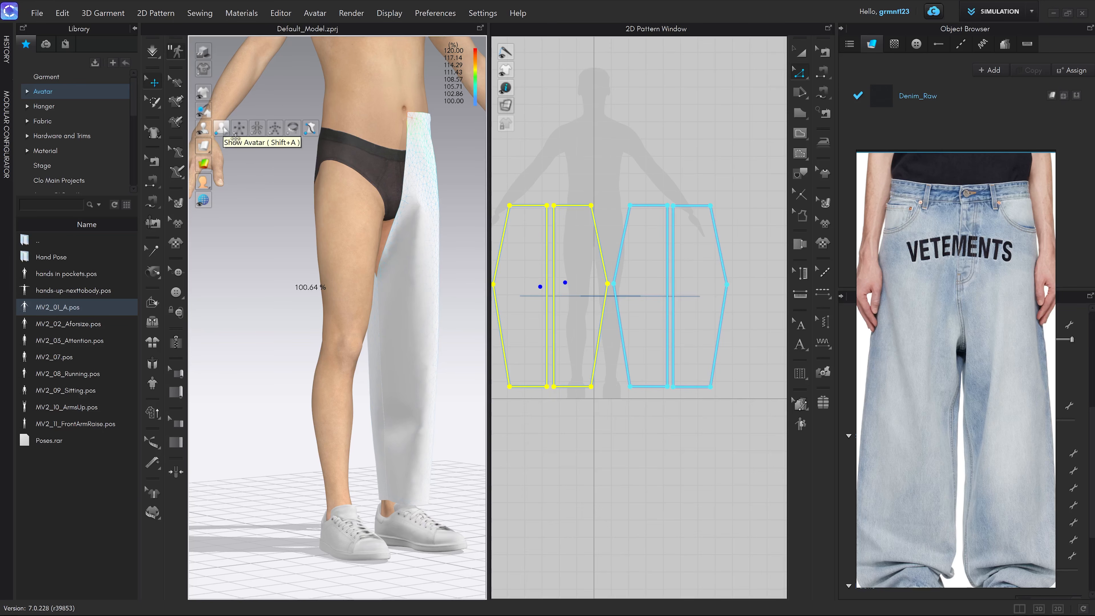
{"action": "left_click", "coordinate": [223, 127]}
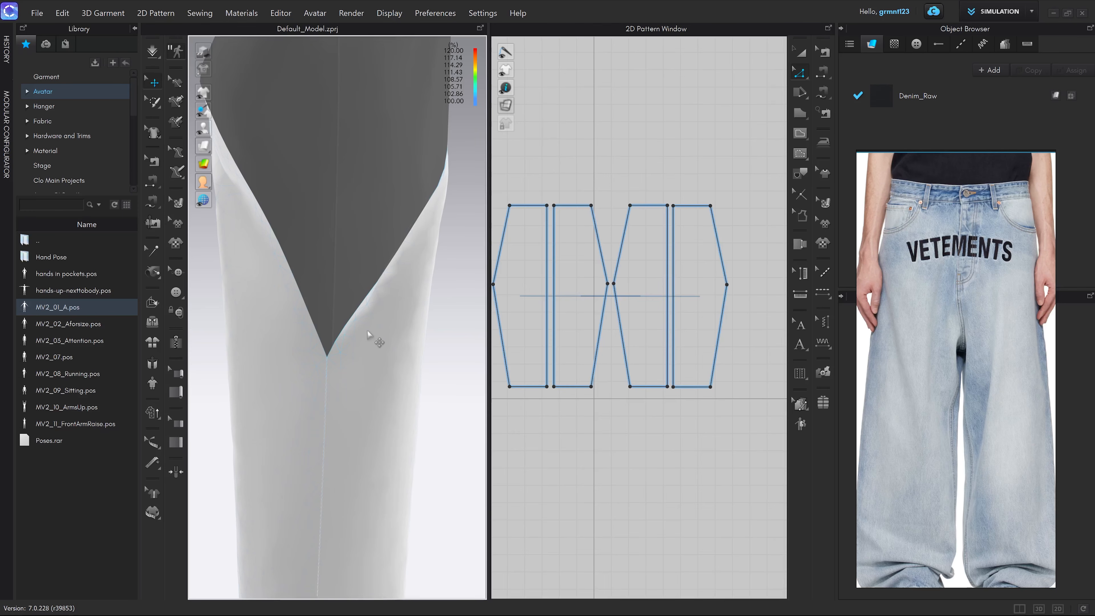
Step: Examine the V-shaped crotch where the front and back rise seams meet the inseam
{"action": "scroll", "coordinate": [364, 344], "scroll_direction": "up", "scroll_amount": 2}
{"action": "right_click_drag", "start_coordinate": [364, 345], "coordinate": [370, 364]}
{"action": "scroll", "coordinate": [376, 362], "scroll_direction": "up", "scroll_amount": 2}
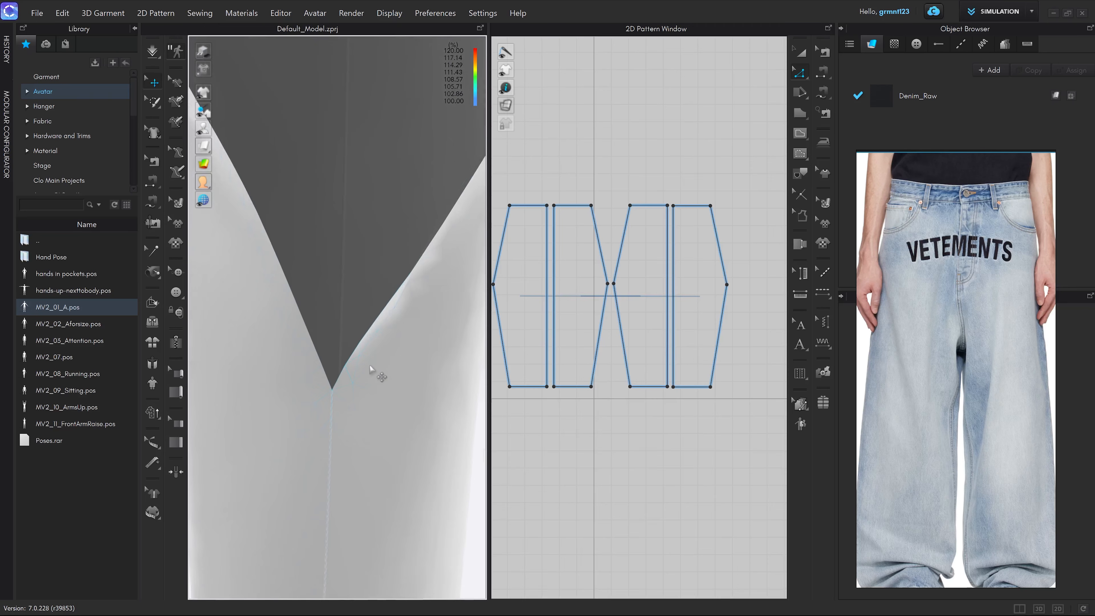
{"action": "scroll", "coordinate": [370, 365], "scroll_direction": "down", "scroll_amount": 3}
{"action": "scroll", "coordinate": [362, 350], "scroll_direction": "up", "scroll_amount": 3}
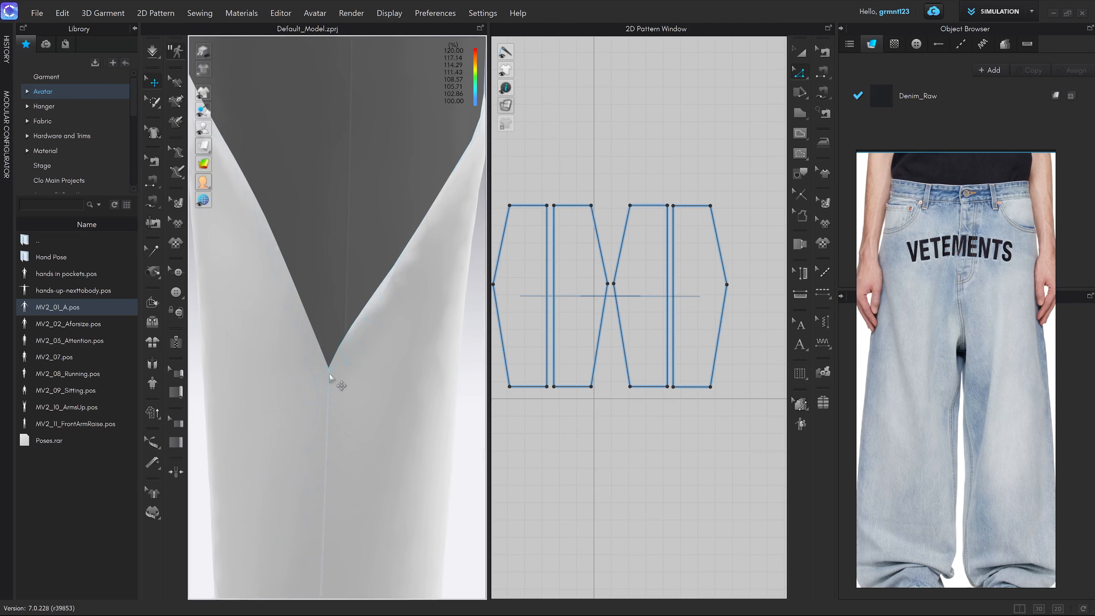
{"action": "right_click_drag", "start_coordinate": [332, 378], "coordinate": [367, 285]}
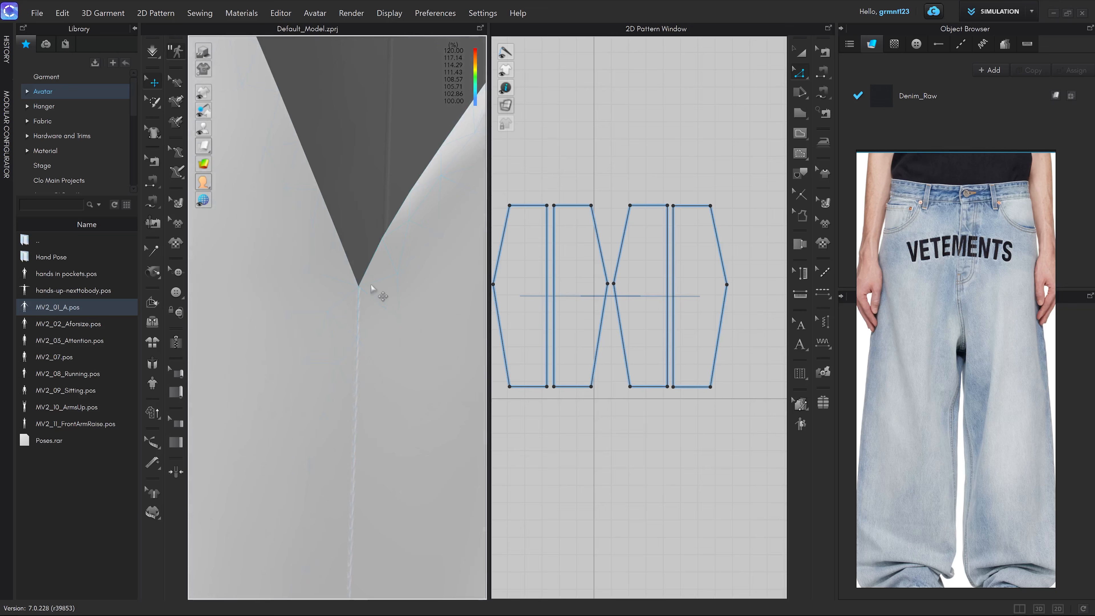
{"action": "scroll", "coordinate": [331, 294], "scroll_direction": "down", "scroll_amount": 5}
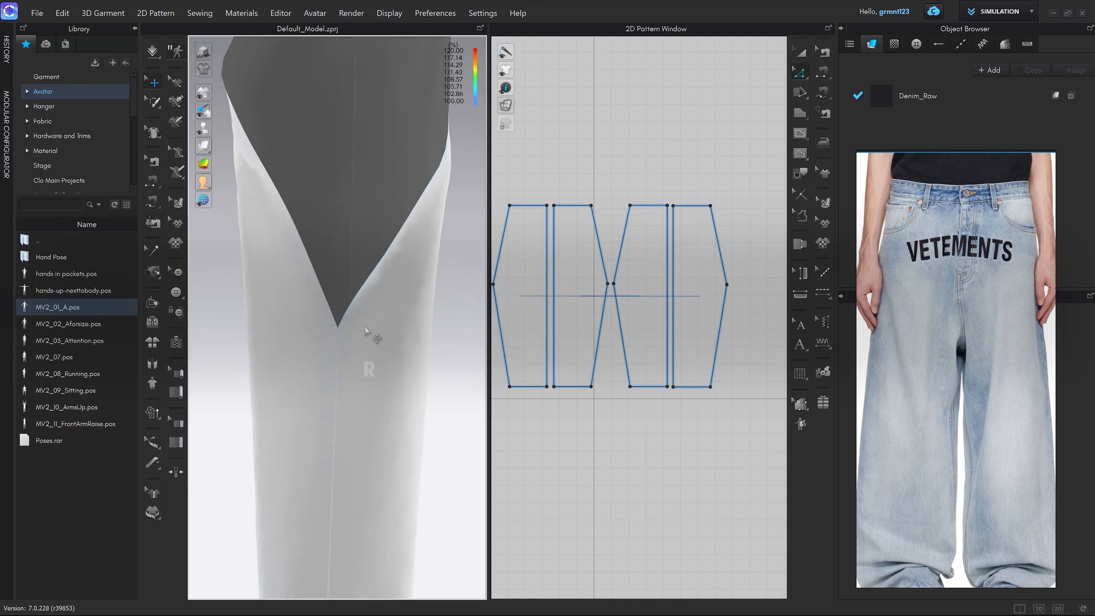
{"action": "key", "text": "v"}
{"action": "scroll", "coordinate": [718, 270], "scroll_direction": "up", "scroll_amount": 2}
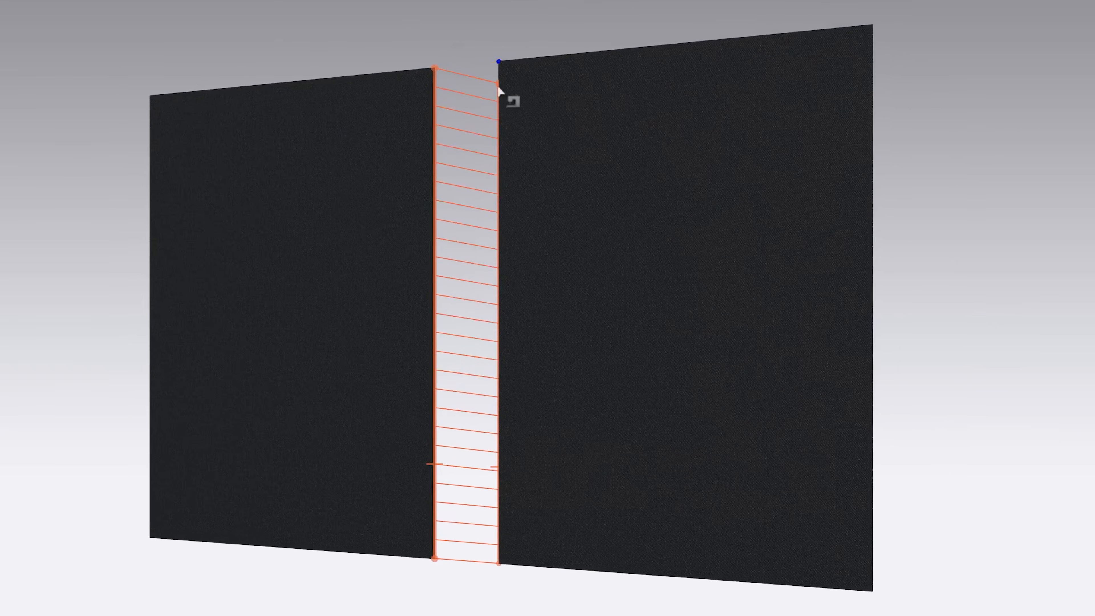
Step: Shorten the seam joining the two square pieces to roughly the lower half of their facing edges and simulate
{"action": "left_click_drag", "start_coordinate": [501, 93], "coordinate": [500, 298]}
{"action": "left_click_drag", "start_coordinate": [441, 81], "coordinate": [444, 299]}
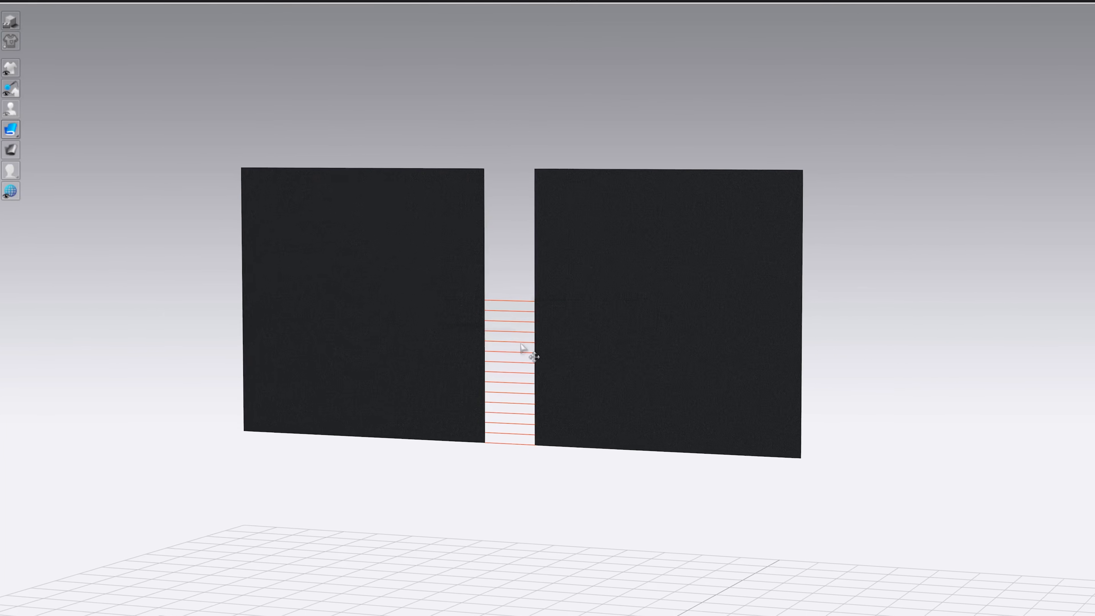
{"action": "key", "text": "space"}
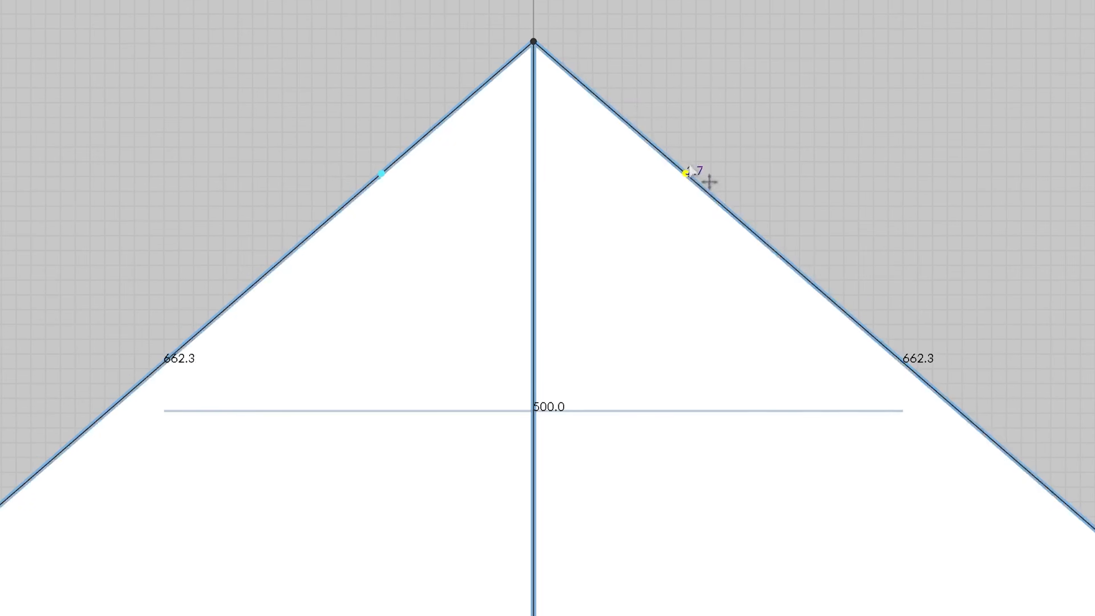
Step: Pull the point on the sloping edge of the mirrored triangular pieces upward
{"action": "left_click_drag", "start_coordinate": [687, 172], "coordinate": [685, 114]}
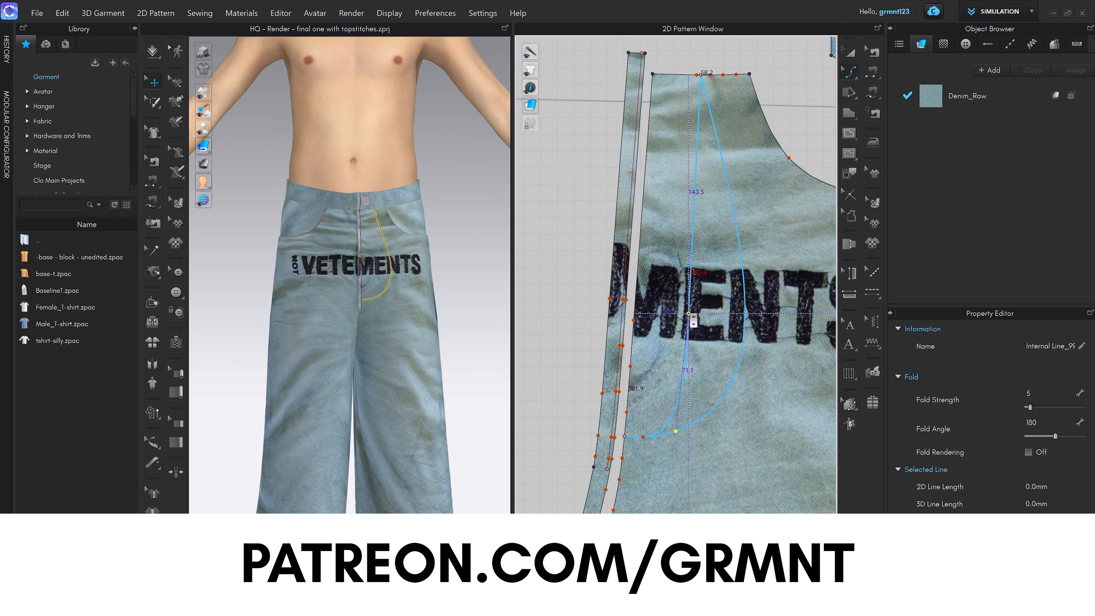
{"action": "scroll", "coordinate": [413, 308], "scroll_direction": "up", "scroll_amount": 5}
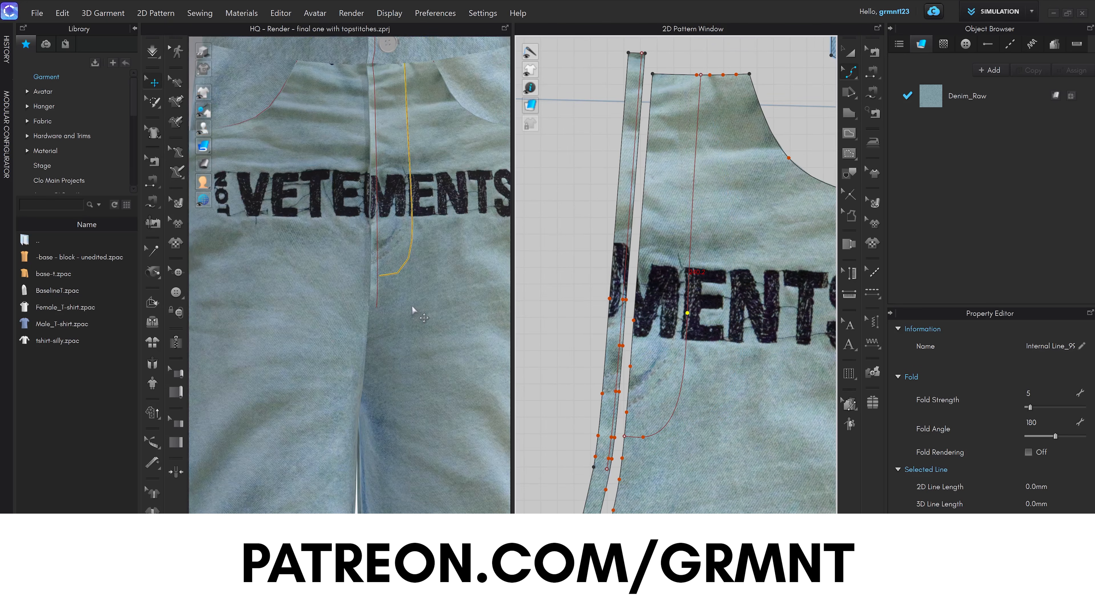
{"action": "scroll", "coordinate": [412, 309], "scroll_direction": "down", "scroll_amount": 5}
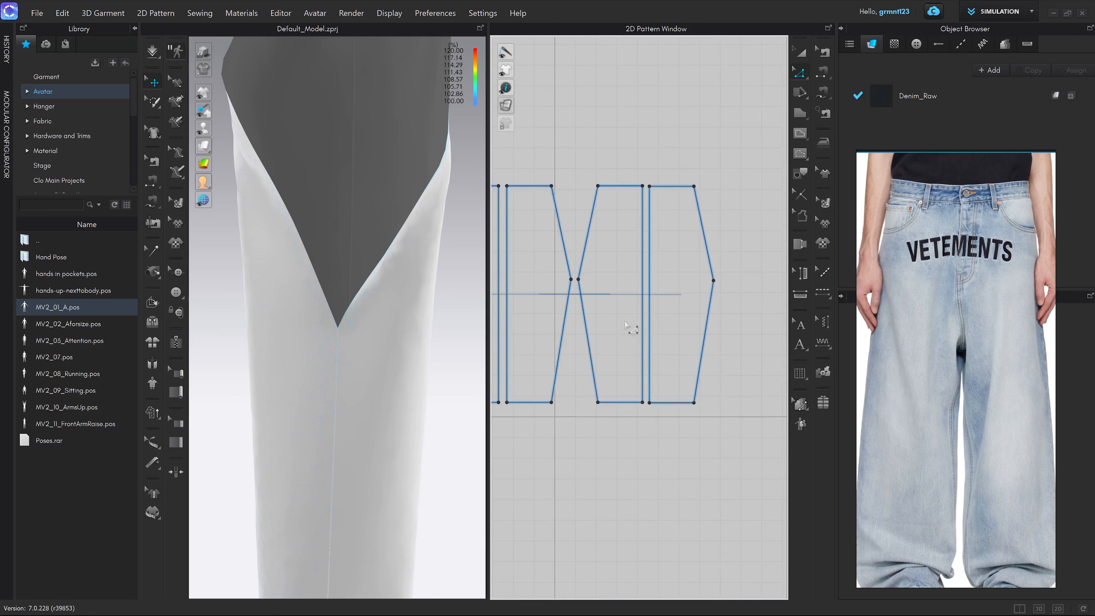
Step: Match up the left leg's front and back inseam lines in the 2D pattern using the To Start option
{"action": "key", "text": "z"}
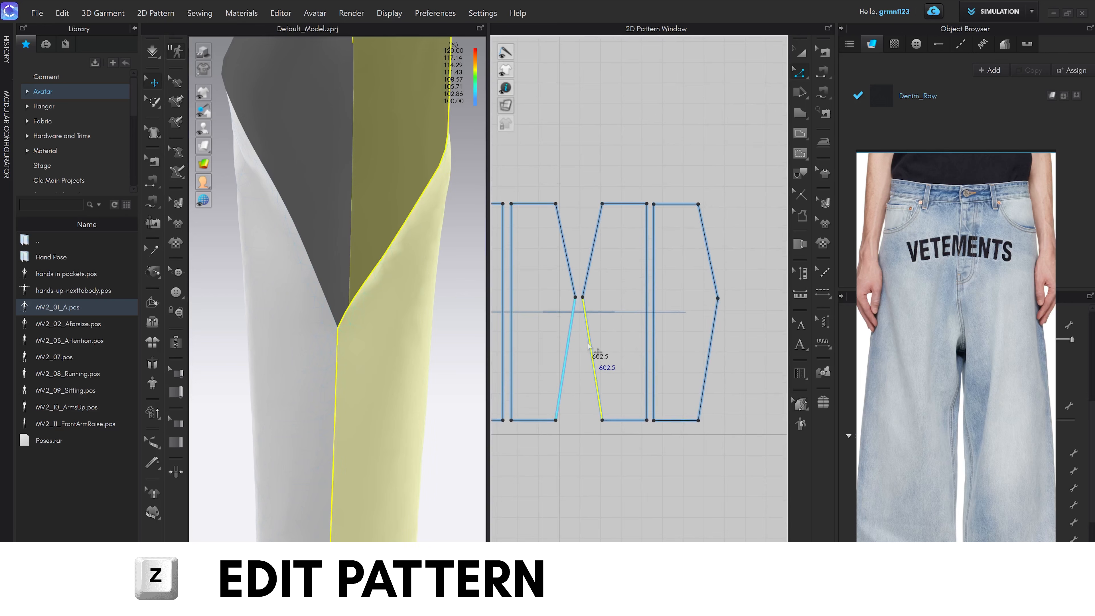
{"action": "left_click", "coordinate": [711, 342], "text": "shift"}
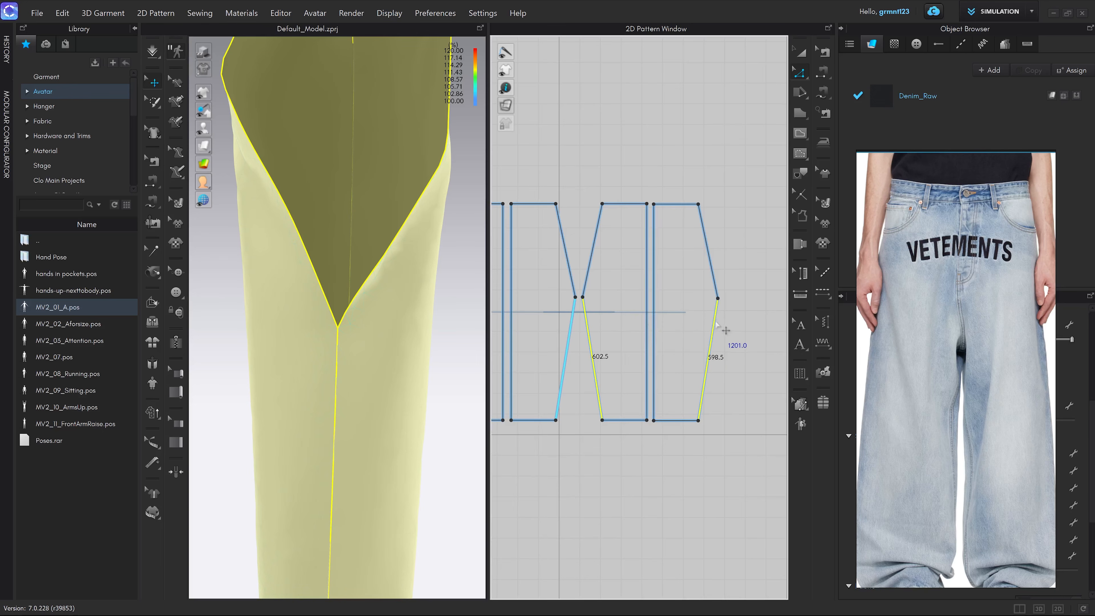
{"action": "right_click", "coordinate": [716, 323]}
{"action": "mouse_move", "coordinate": [759, 521]}
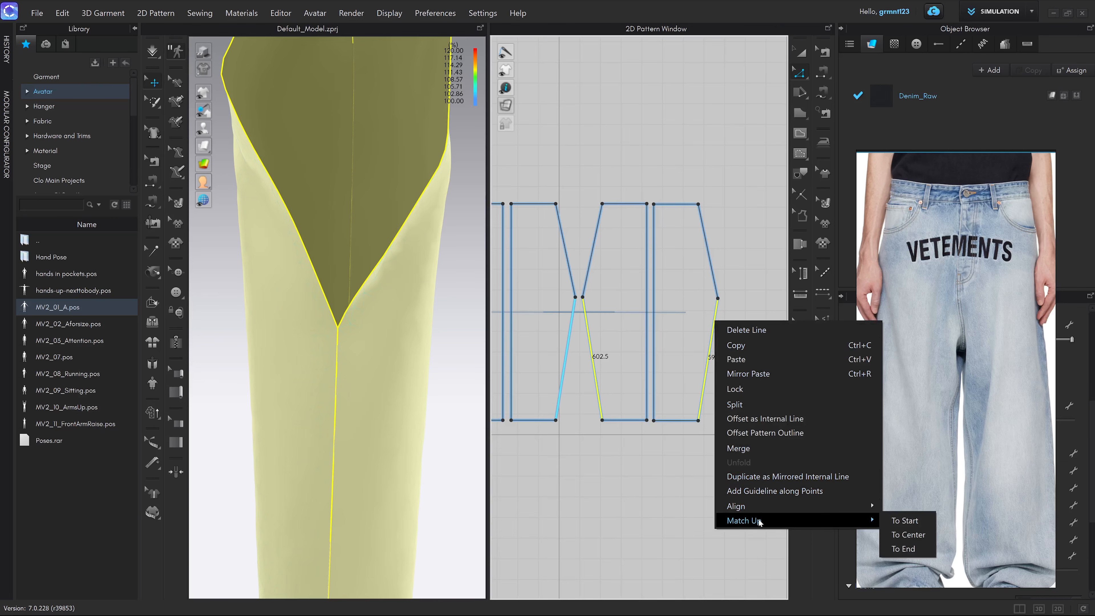
{"action": "left_click", "coordinate": [905, 521]}
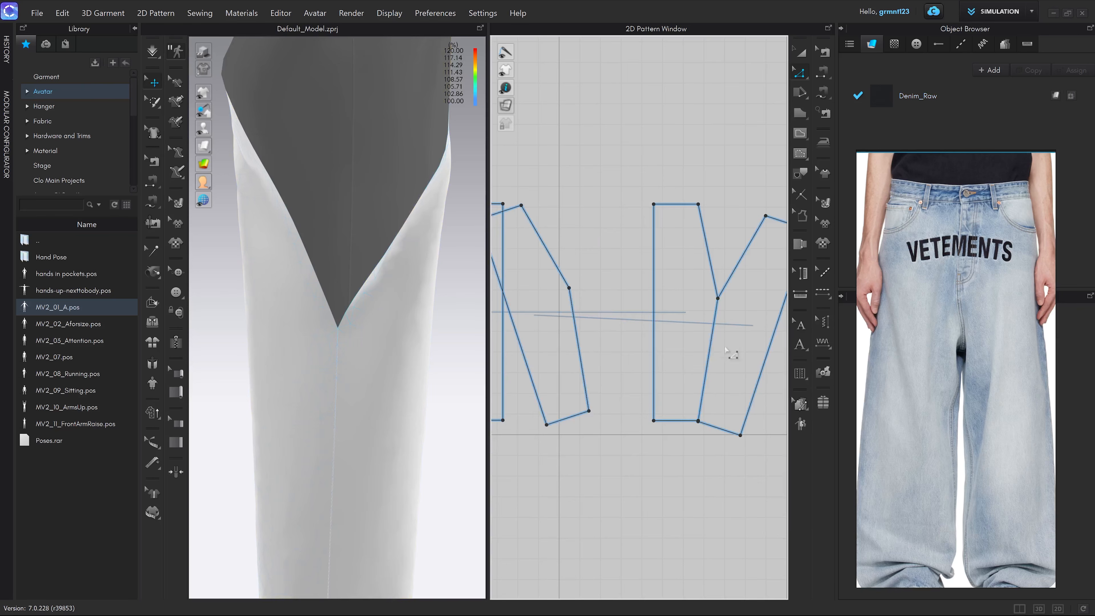
Step: Curve the slanted leg panel's rise line by adding a curve point just above the crotch point and bending it outward with Edit Curve Point
{"action": "middle_click_drag", "start_coordinate": [725, 347], "coordinate": [699, 363]}
{"action": "scroll", "coordinate": [696, 301], "scroll_direction": "up", "scroll_amount": 4}
{"action": "scroll", "coordinate": [693, 304], "scroll_direction": "down", "scroll_amount": 2}
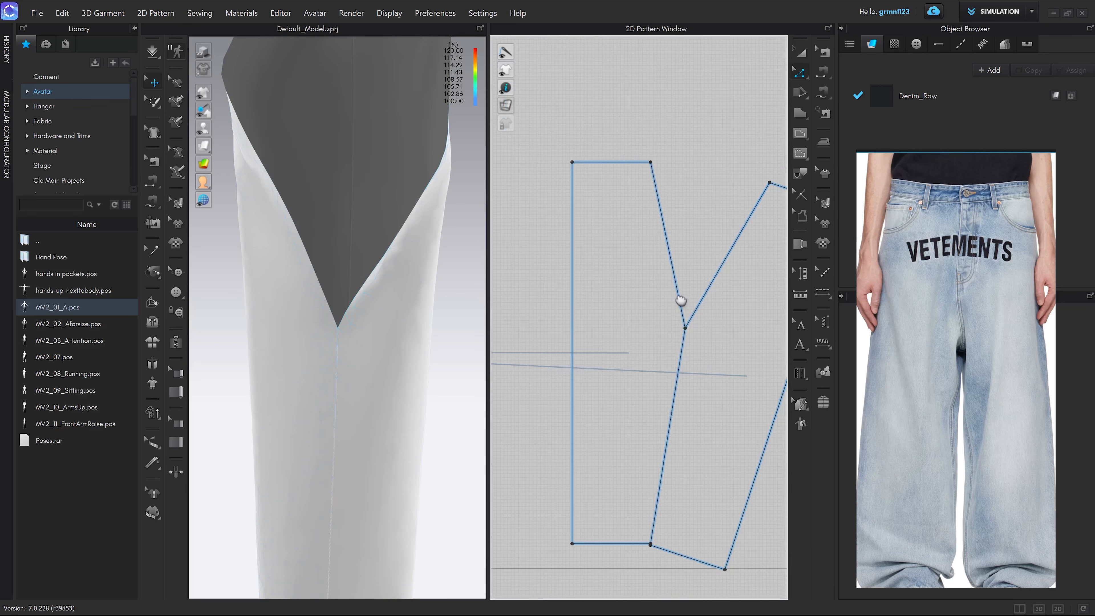
{"action": "middle_click_drag", "start_coordinate": [702, 223], "coordinate": [664, 212]}
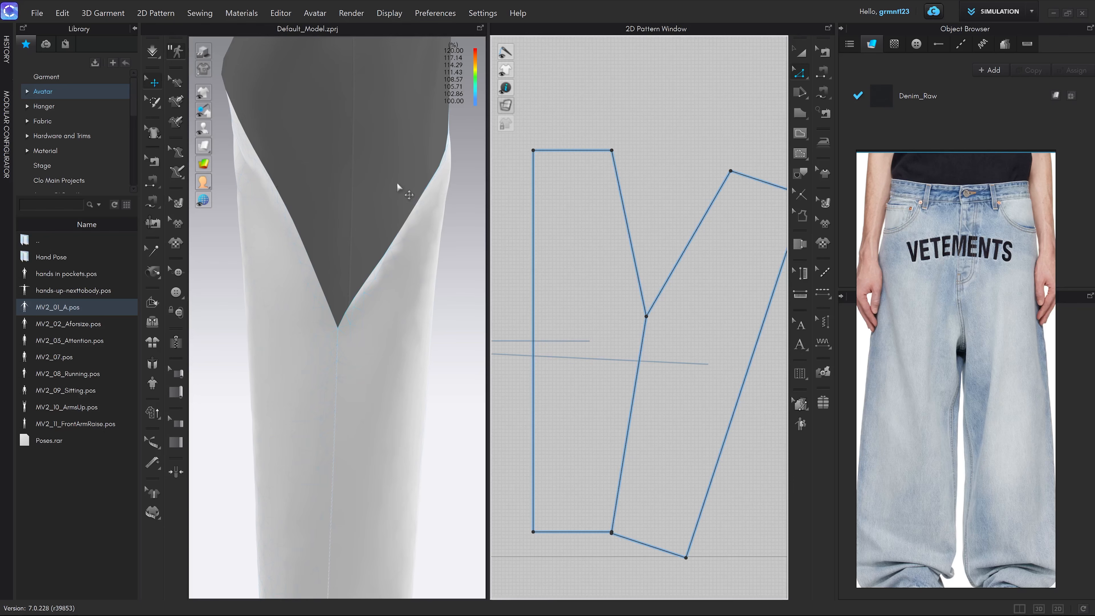
{"action": "scroll", "coordinate": [670, 163], "scroll_direction": "up", "scroll_amount": 2}
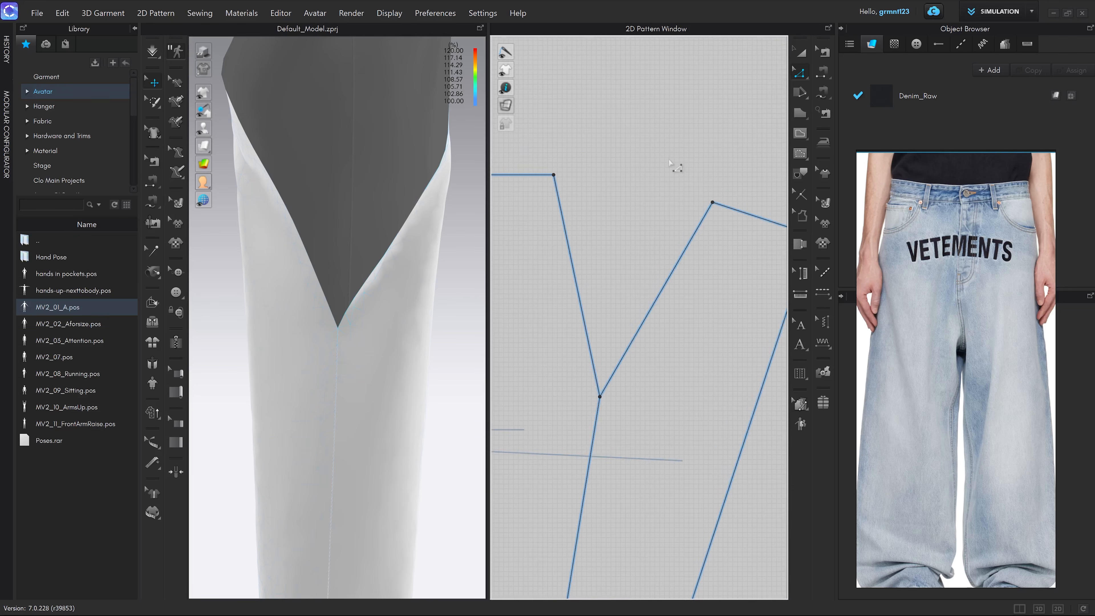
{"action": "left_click", "coordinate": [800, 74]}
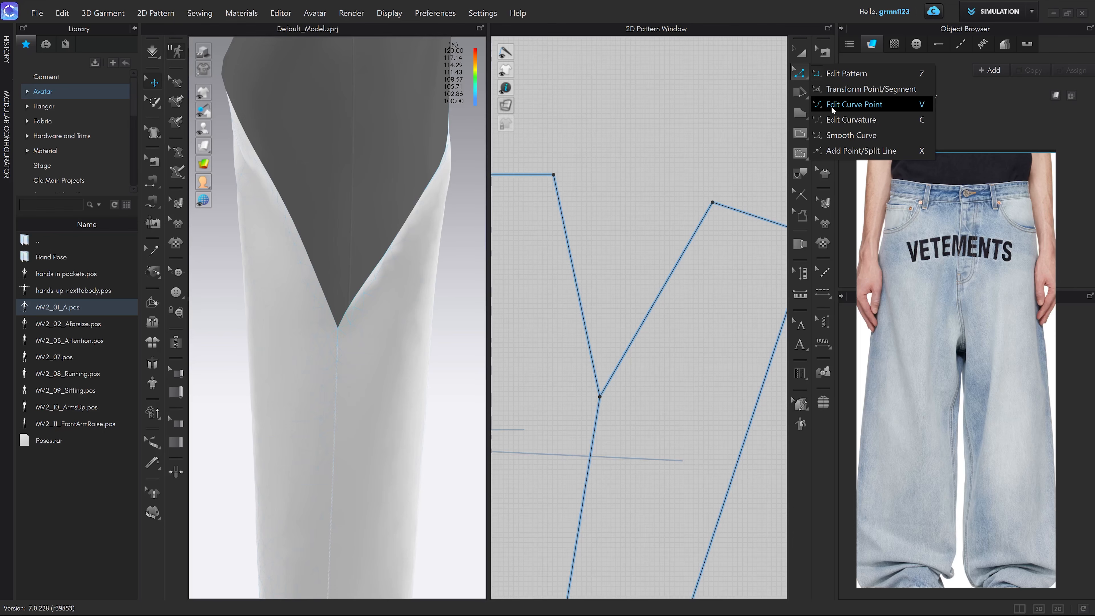
{"action": "left_click", "coordinate": [851, 105]}
{"action": "scroll", "coordinate": [617, 356], "scroll_direction": "up", "scroll_amount": 2}
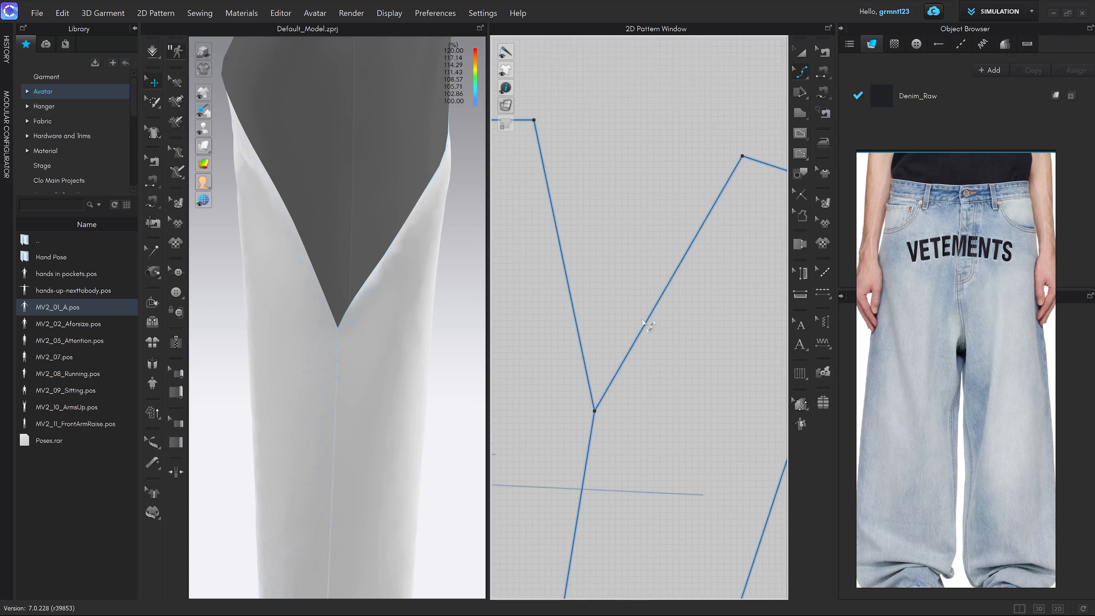
{"action": "left_click", "coordinate": [608, 389]}
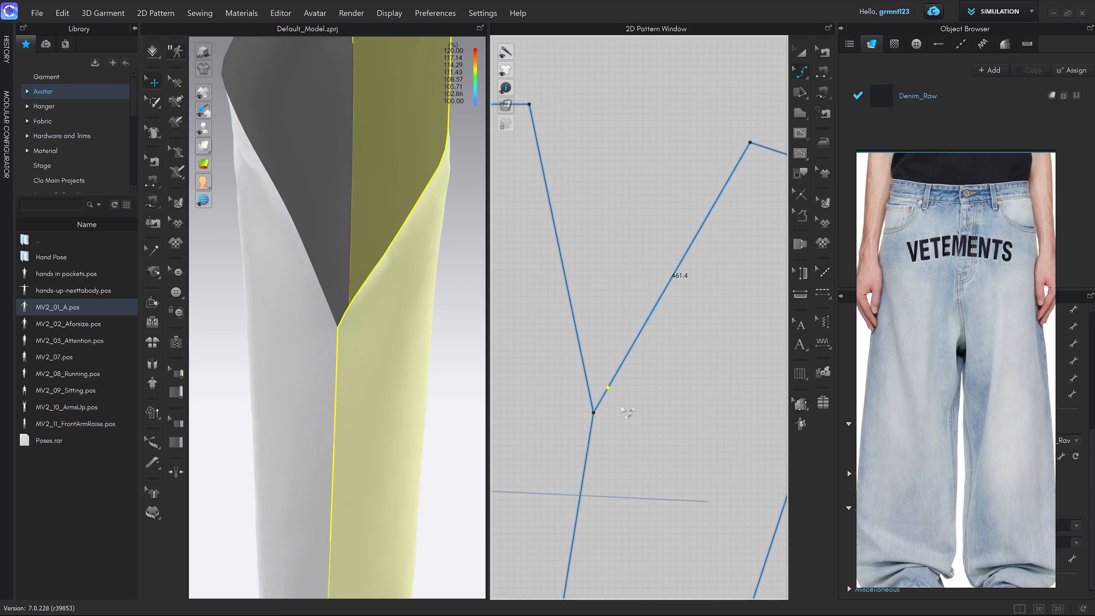
{"action": "scroll", "coordinate": [614, 389], "scroll_direction": "up", "scroll_amount": 3}
{"action": "left_click_drag", "start_coordinate": [613, 344], "coordinate": [639, 345]}
Step: Curve the straight leg panel's rise line near the crotch point so both rise lines form one smooth U
{"action": "right_click_drag", "start_coordinate": [580, 289], "coordinate": [648, 285]}
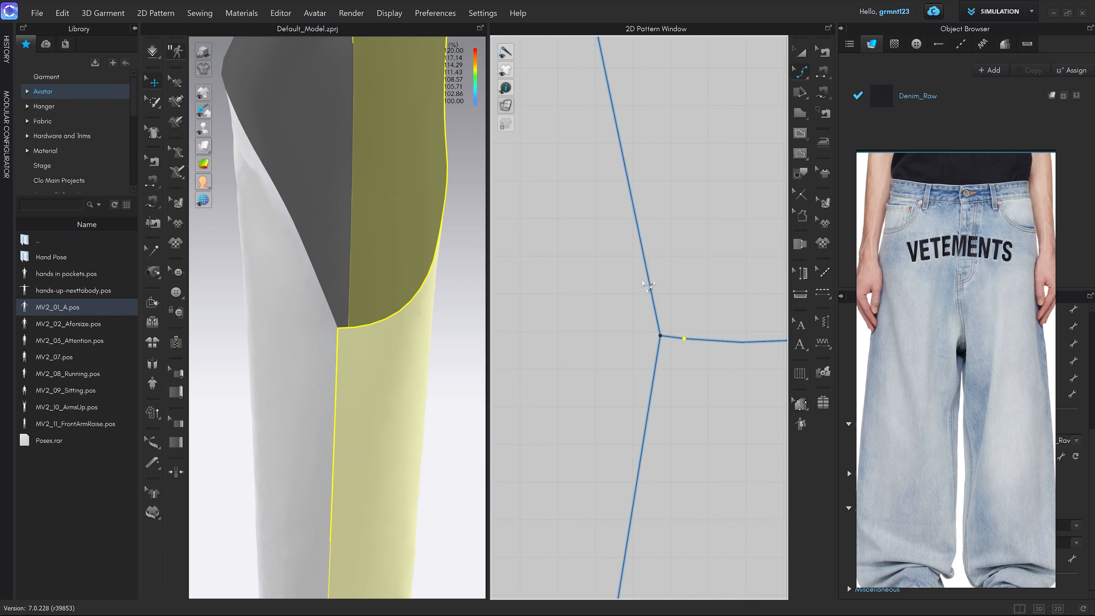
{"action": "left_click_drag", "start_coordinate": [648, 285], "coordinate": [643, 333]}
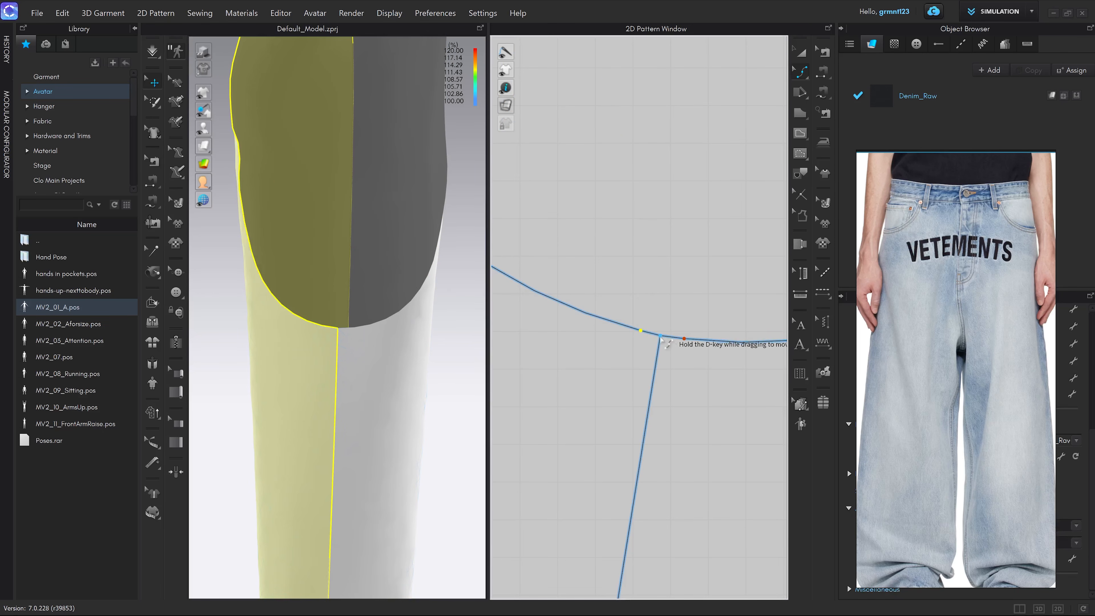
{"action": "scroll", "coordinate": [646, 333], "scroll_direction": "up", "scroll_amount": 1}
{"action": "middle_click_drag", "start_coordinate": [647, 333], "coordinate": [629, 375]}
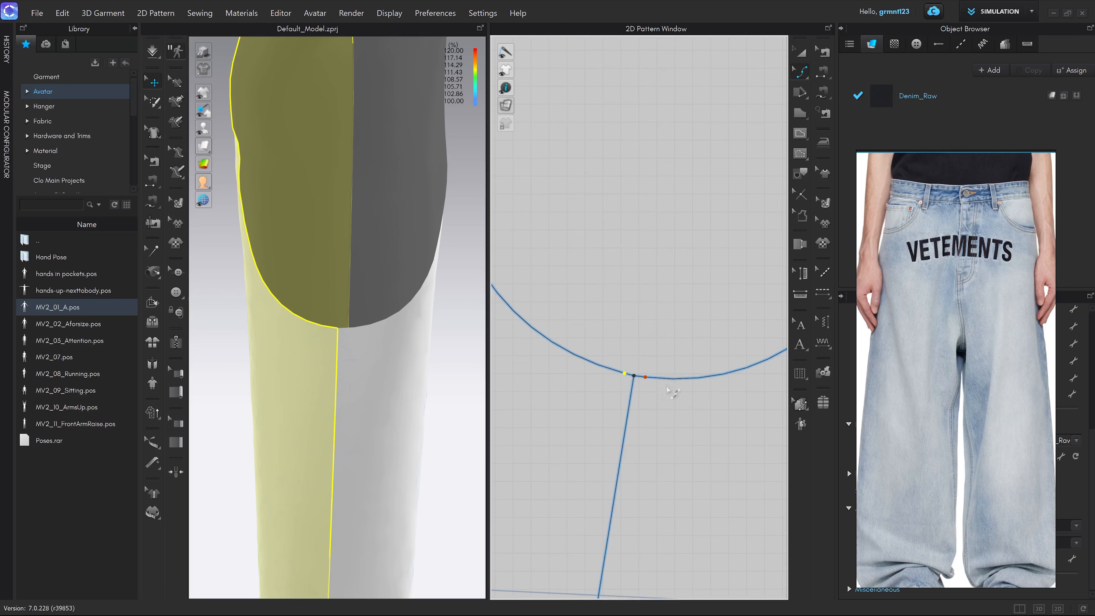
{"action": "scroll", "coordinate": [617, 347], "scroll_direction": "down", "scroll_amount": 4}
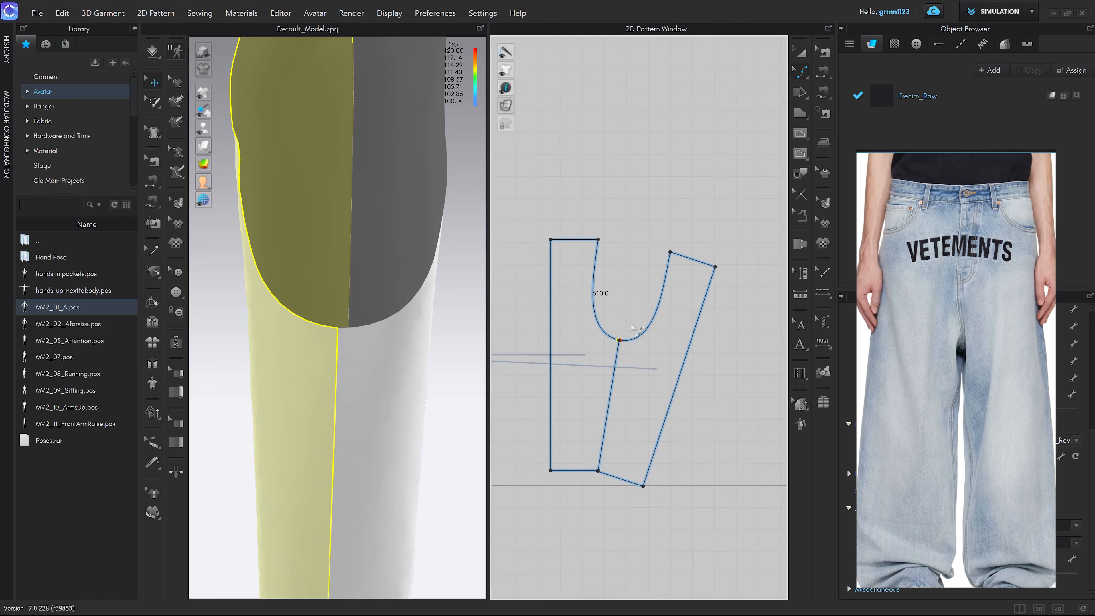
{"action": "scroll", "coordinate": [638, 341], "scroll_direction": "up", "scroll_amount": 4}
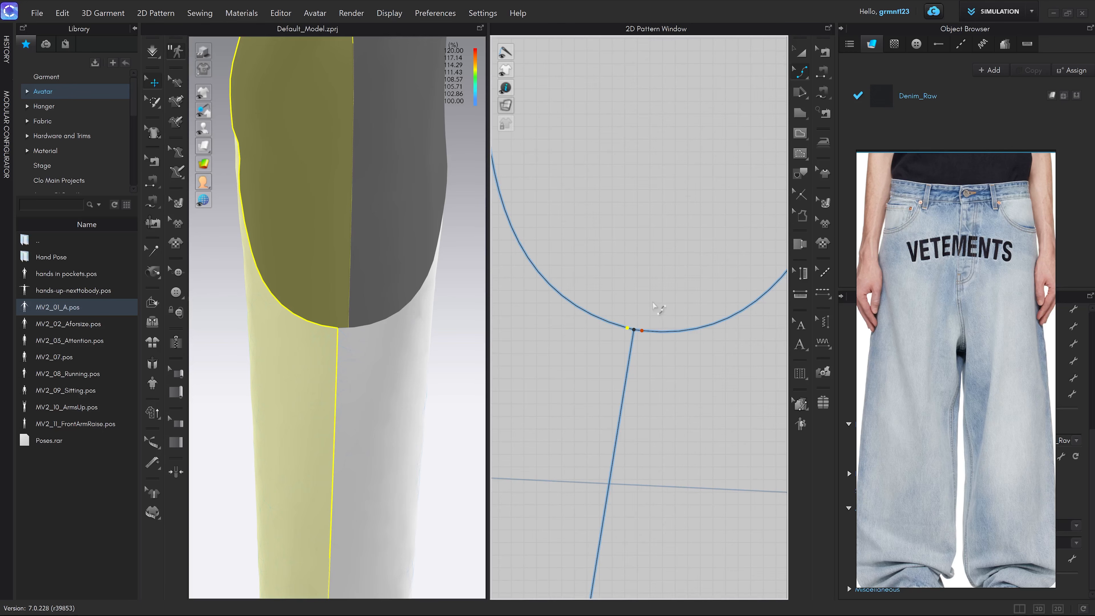
Step: Show the hidden garment pieces and the avatar around the curved crotch opening in the 3D view
{"action": "scroll", "coordinate": [458, 283], "scroll_direction": "down", "scroll_amount": 6}
{"action": "right_click_drag", "start_coordinate": [446, 290], "coordinate": [384, 259]}
{"action": "scroll", "coordinate": [384, 261], "scroll_direction": "up", "scroll_amount": 3}
{"action": "middle_click_drag", "start_coordinate": [384, 263], "coordinate": [422, 317]}
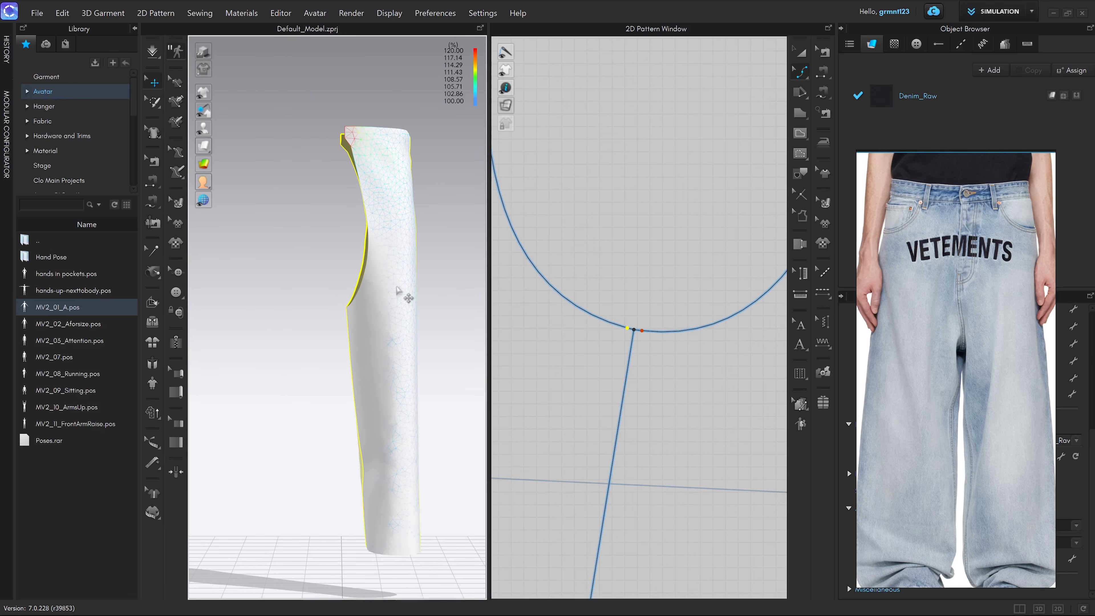
{"action": "key", "text": "shift+w"}
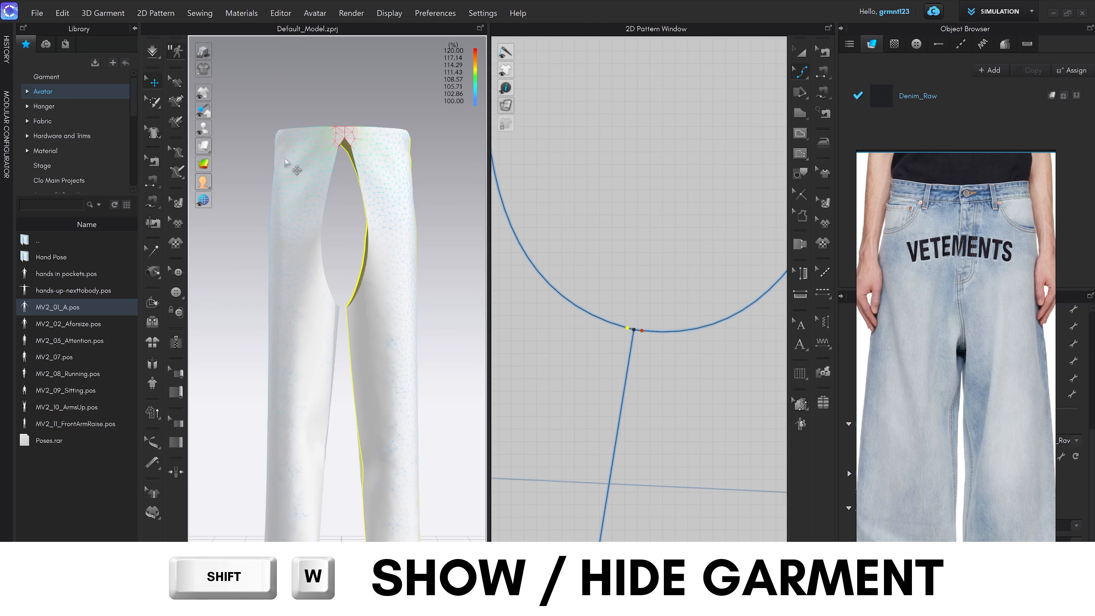
{"action": "scroll", "coordinate": [372, 309], "scroll_direction": "up", "scroll_amount": 2}
{"action": "middle_click_drag", "start_coordinate": [371, 309], "coordinate": [370, 333]}
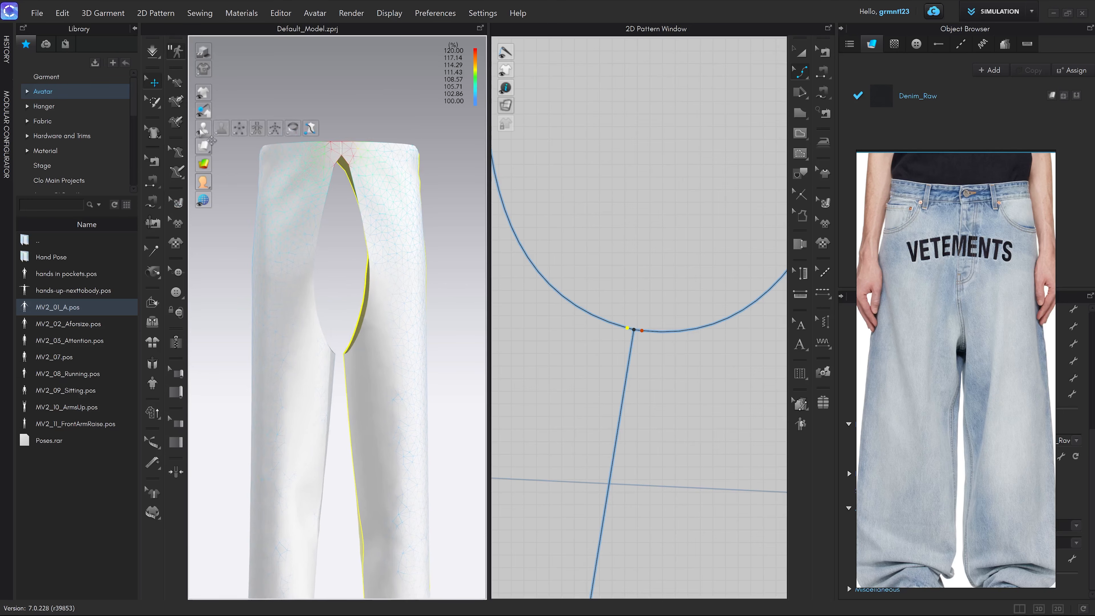
{"action": "key", "text": "shift+a"}
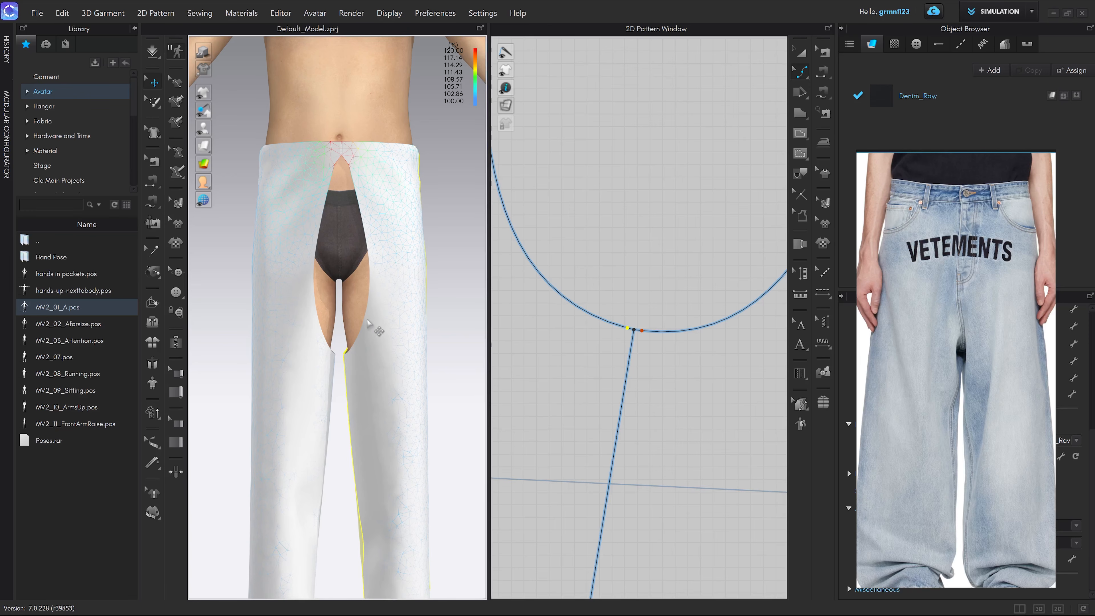
Step: Add a curve point to the lower part of each rise line and pull it inward, straightening the upper rise and narrowing the crotch opening
{"action": "scroll", "coordinate": [665, 321], "scroll_direction": "down", "scroll_amount": 5}
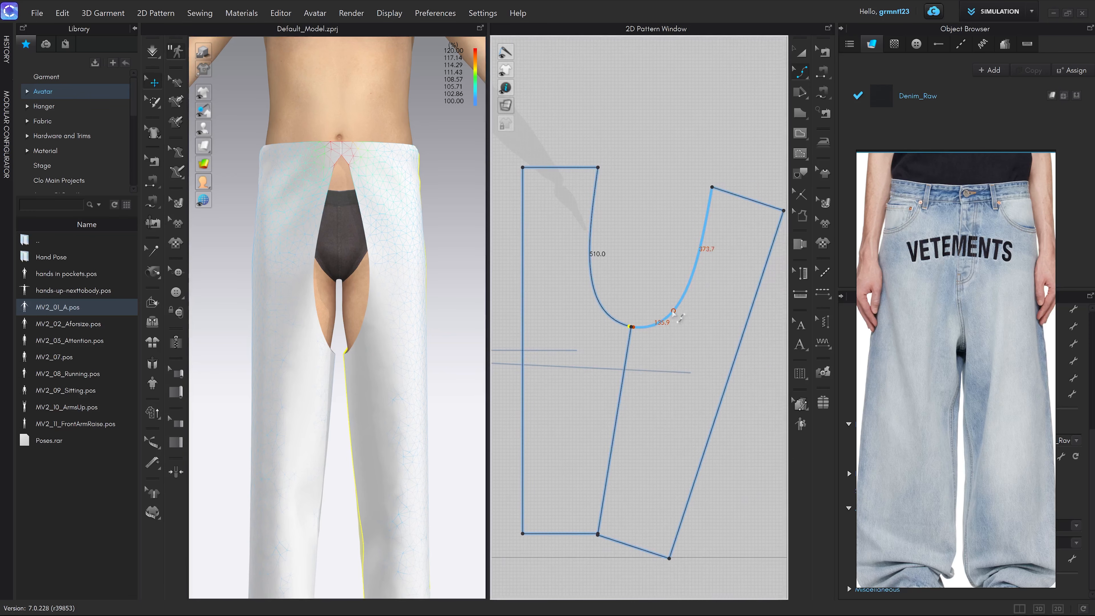
{"action": "scroll", "coordinate": [679, 318], "scroll_direction": "up", "scroll_amount": 3}
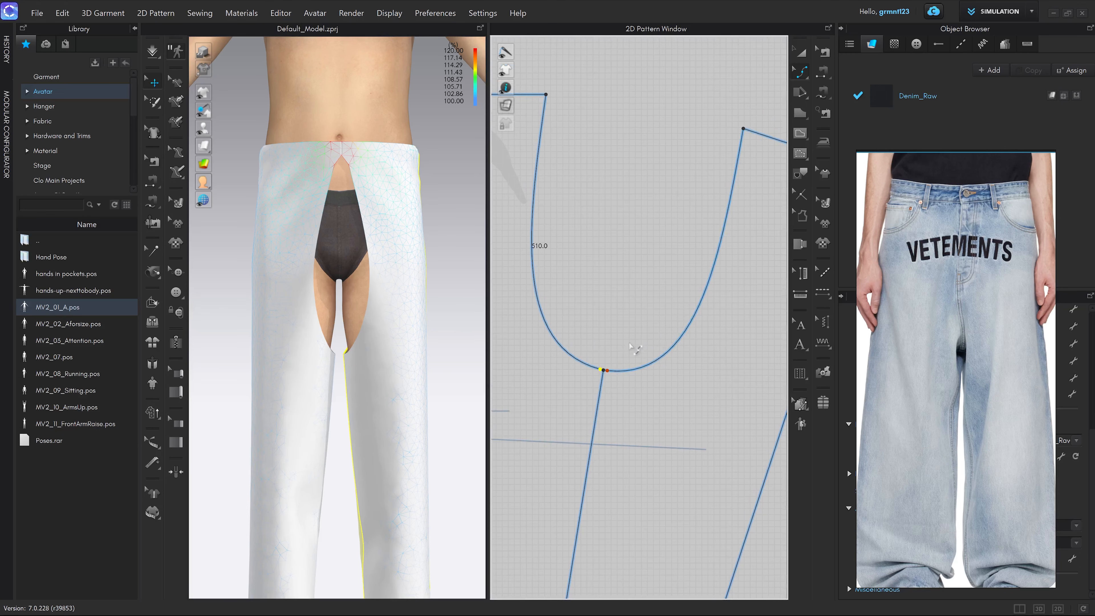
{"action": "scroll", "coordinate": [672, 323], "scroll_direction": "down", "scroll_amount": 2}
{"action": "scroll", "coordinate": [703, 205], "scroll_direction": "up", "scroll_amount": 3}
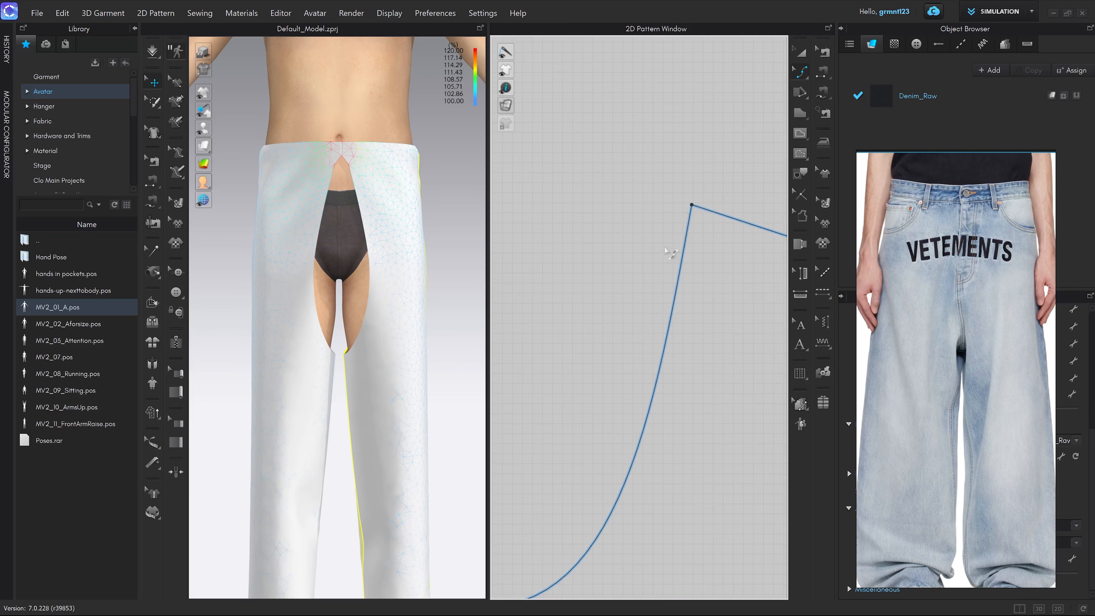
{"action": "middle_click_drag", "start_coordinate": [593, 414], "coordinate": [675, 262]}
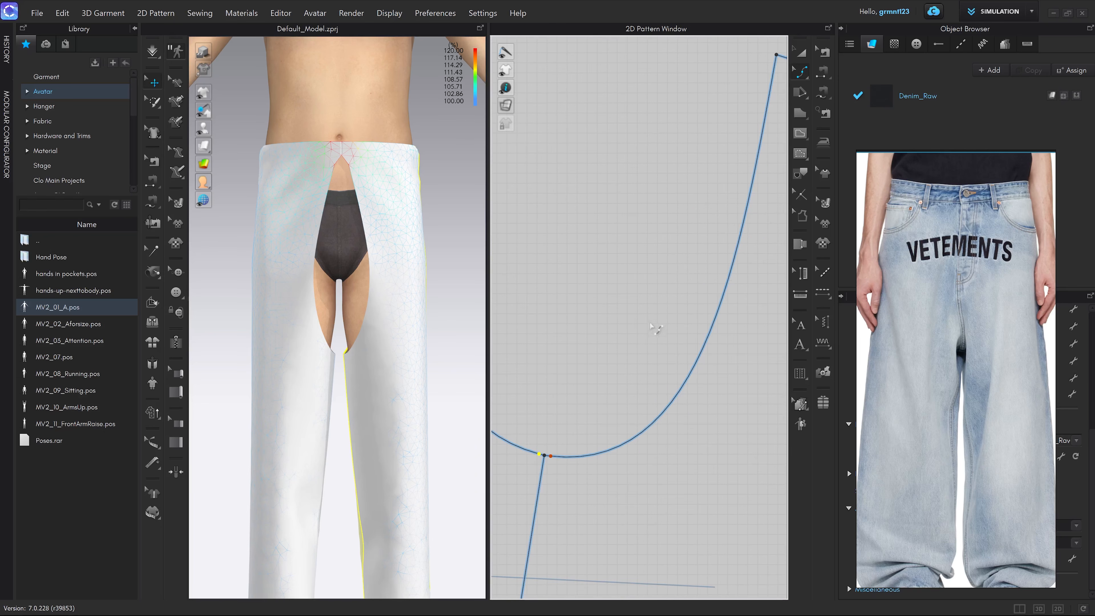
{"action": "left_click", "coordinate": [669, 405]}
{"action": "scroll", "coordinate": [669, 405], "scroll_direction": "down", "scroll_amount": 2}
{"action": "left_click_drag", "start_coordinate": [668, 405], "coordinate": [664, 352]}
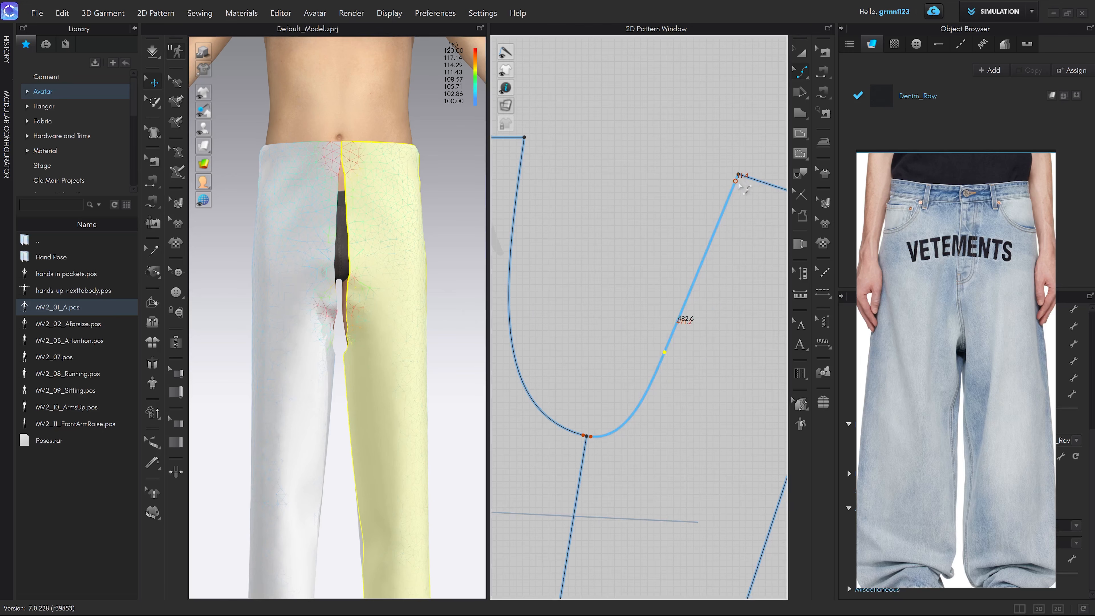
{"action": "middle_click_drag", "start_coordinate": [640, 280], "coordinate": [683, 264]}
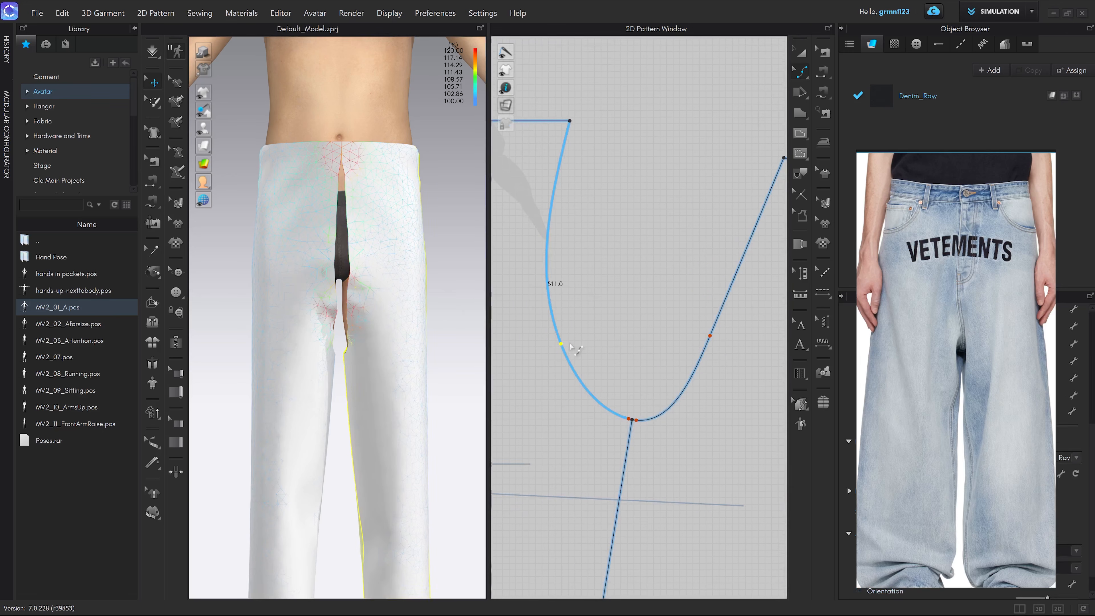
{"action": "left_click_drag", "start_coordinate": [561, 344], "coordinate": [589, 327]}
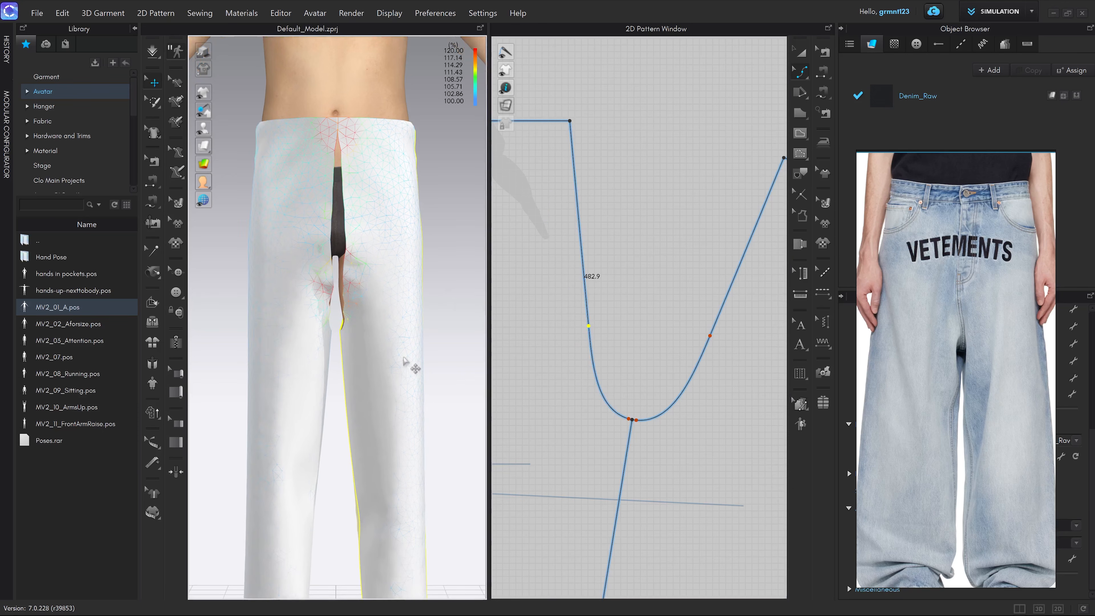
Step: Simulate the trousers while pulling the fabric at the crotch point, stop the simulation and check the fit from the side and front
{"action": "key", "text": "space"}
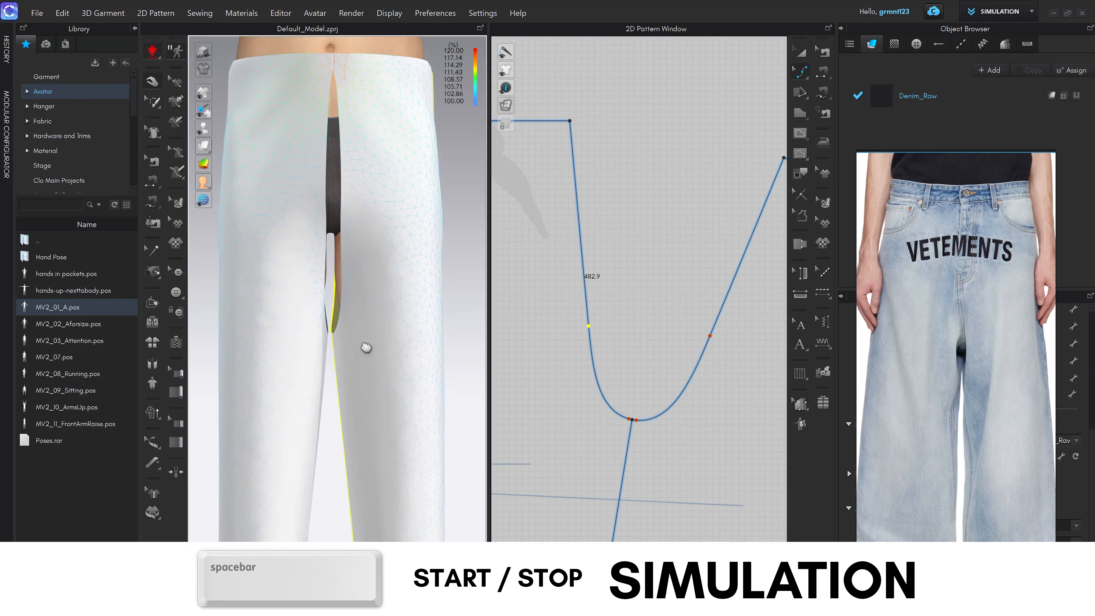
{"action": "scroll", "coordinate": [349, 341], "scroll_direction": "up", "scroll_amount": 3}
{"action": "mouse_move", "coordinate": [331, 336]}
{"action": "left_mouse_down"}
{"action": "mouse_move", "coordinate": [331, 353]}
{"action": "mouse_move", "coordinate": [324, 340]}
{"action": "left_mouse_up"}
{"action": "left_click_drag", "start_coordinate": [324, 338], "coordinate": [344, 375]}
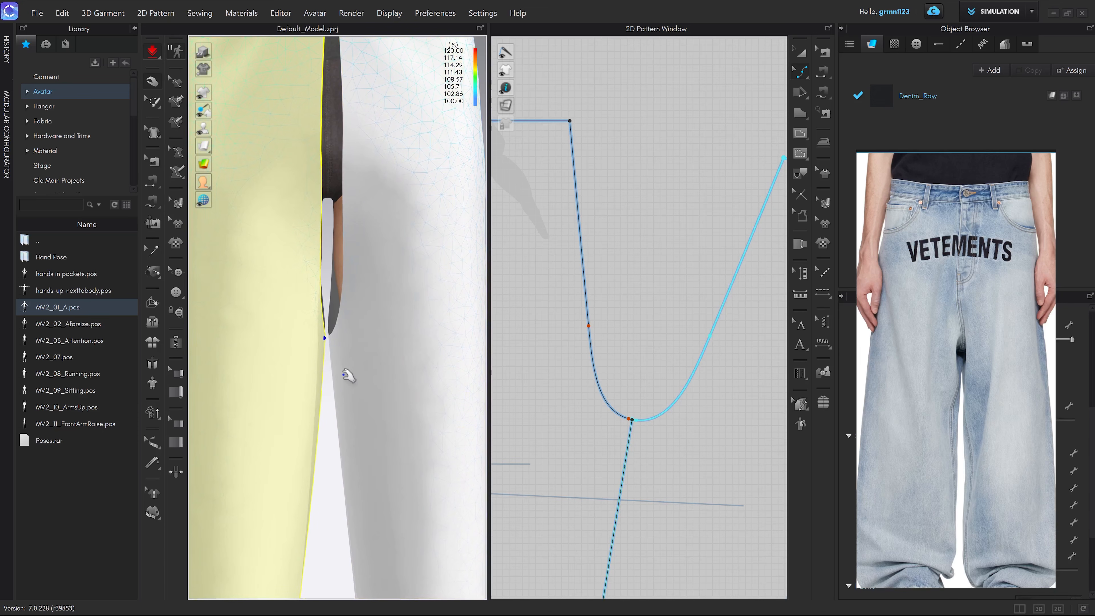
{"action": "scroll", "coordinate": [350, 377], "scroll_direction": "down", "scroll_amount": 5}
{"action": "key", "text": "space"}
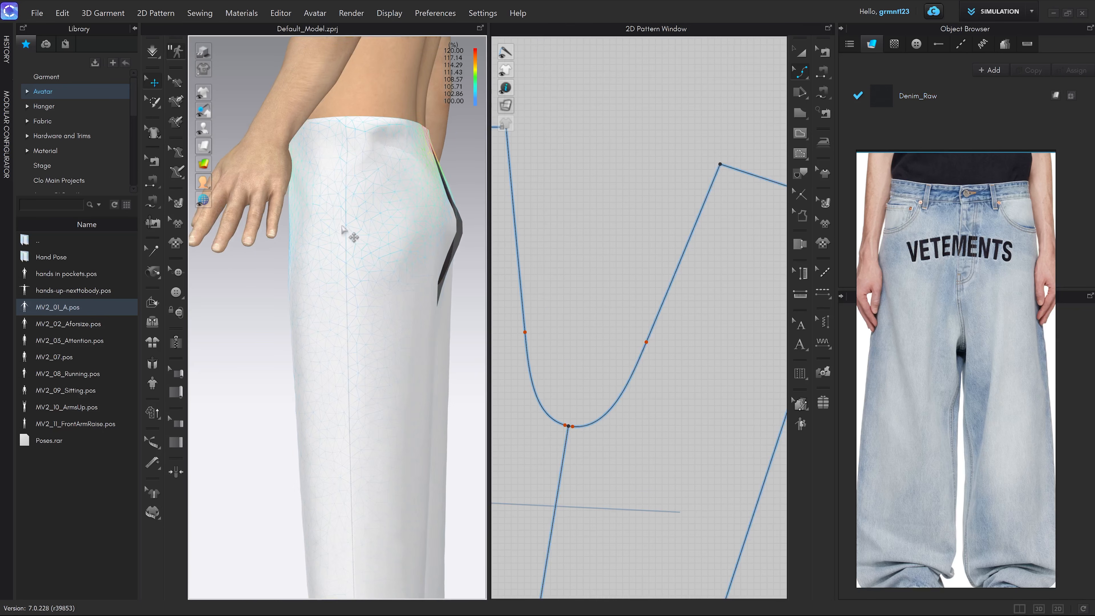
{"action": "middle_click_drag", "start_coordinate": [342, 226], "coordinate": [336, 253]}
{"action": "right_click_drag", "start_coordinate": [337, 254], "coordinate": [410, 291]}
{"action": "left_click", "coordinate": [316, 240]}
{"action": "left_click", "coordinate": [334, 252]}
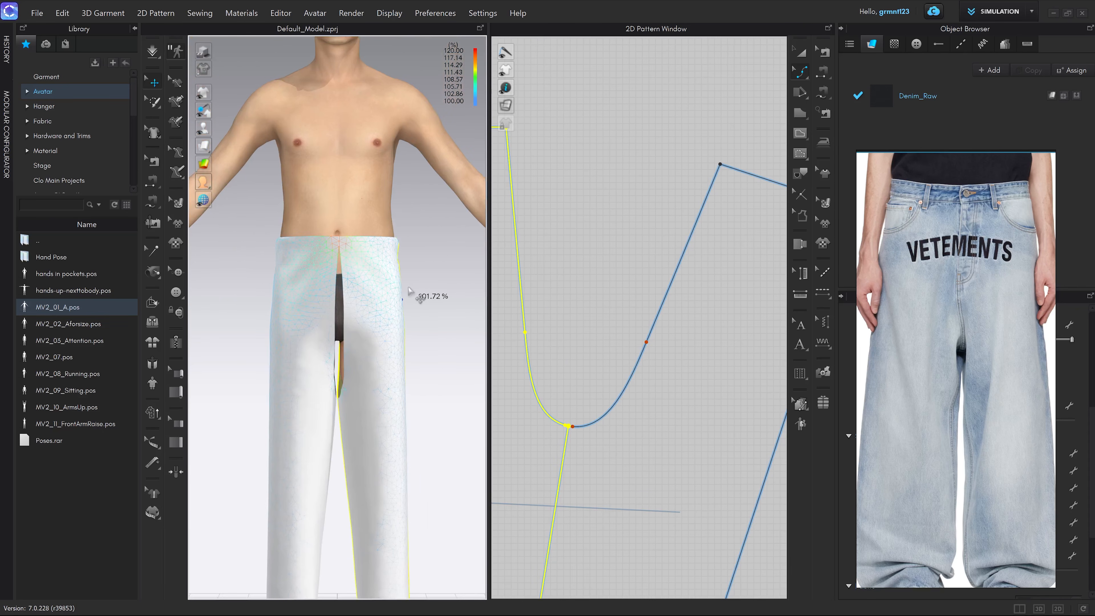
{"action": "scroll", "coordinate": [409, 291], "scroll_direction": "up", "scroll_amount": 3}
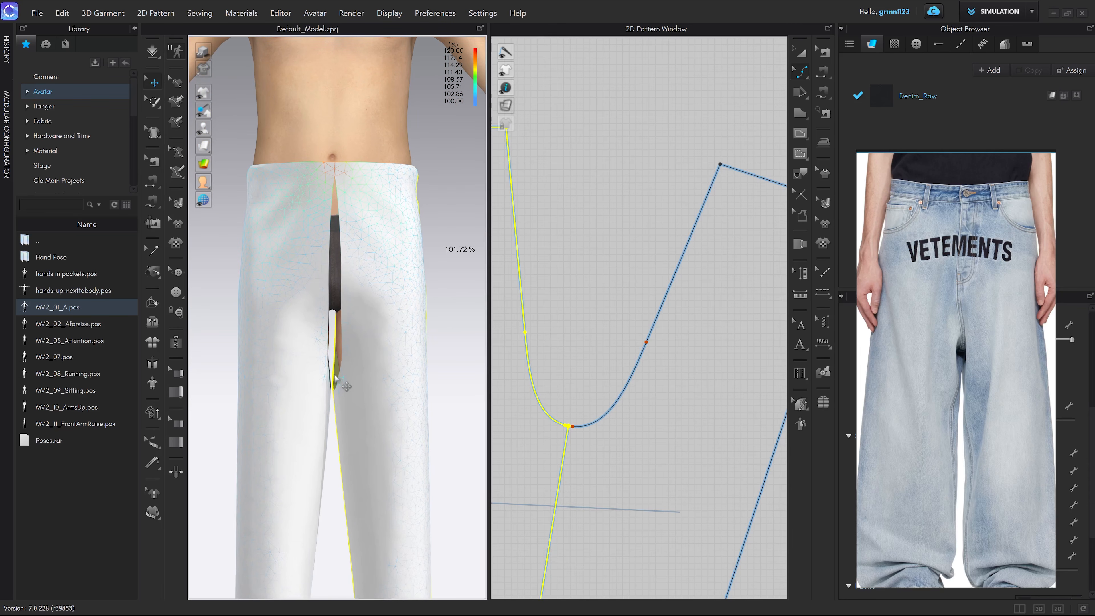
Step: Move the slanted leg panel sideways with Transform Pattern, separating it from the straight panel at the inseam
{"action": "key", "text": "a"}
{"action": "scroll", "coordinate": [667, 345], "scroll_direction": "down", "scroll_amount": 5}
{"action": "middle_click_drag", "start_coordinate": [667, 345], "coordinate": [721, 342]}
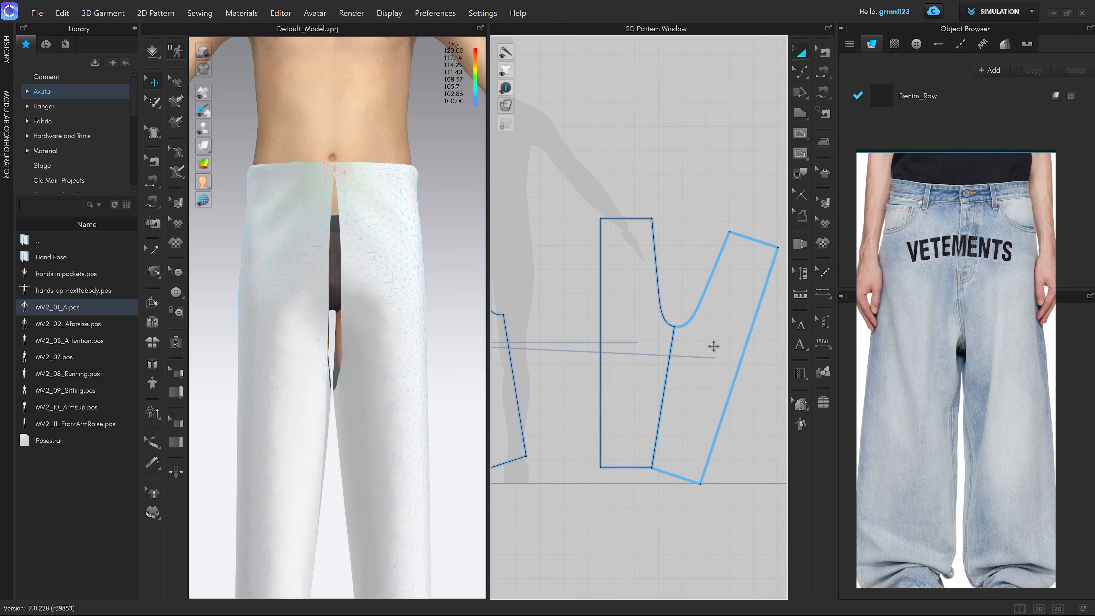
{"action": "left_click", "coordinate": [626, 323]}
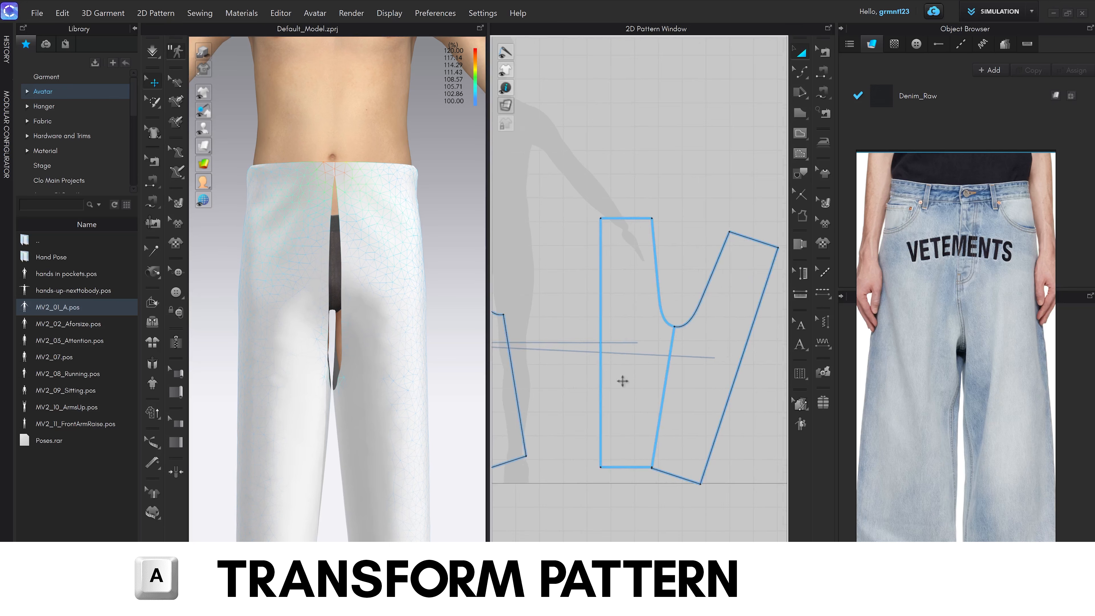
{"action": "left_click", "coordinate": [705, 333]}
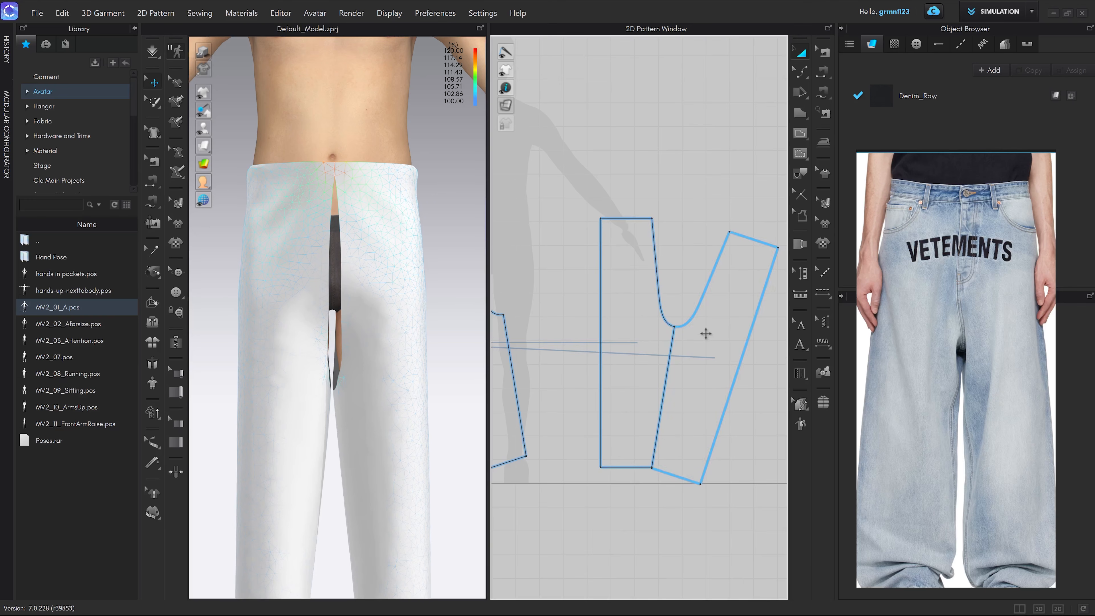
{"action": "mouse_move", "coordinate": [732, 347]}
{"action": "left_mouse_down"}
{"action": "mouse_move", "coordinate": [714, 343]}
{"action": "mouse_move", "coordinate": [753, 343]}
{"action": "left_mouse_up"}
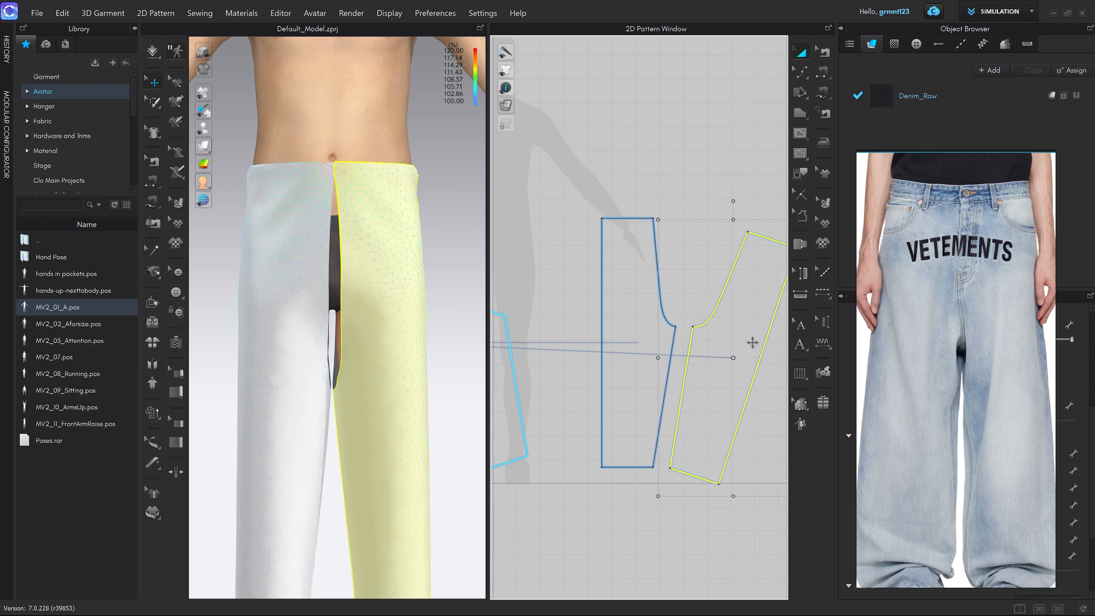
{"action": "middle_click_drag", "start_coordinate": [752, 345], "coordinate": [705, 335]}
{"action": "left_click", "coordinate": [729, 405]}
Step: Try shifting the slanted panel's outer hem corner outward with Edit Pattern, and undo the change
{"action": "scroll", "coordinate": [728, 405], "scroll_direction": "up", "scroll_amount": 2}
{"action": "key", "text": "z"}
{"action": "left_click_drag", "start_coordinate": [653, 496], "coordinate": [691, 498]}
{"action": "key", "text": "ctrl+z"}
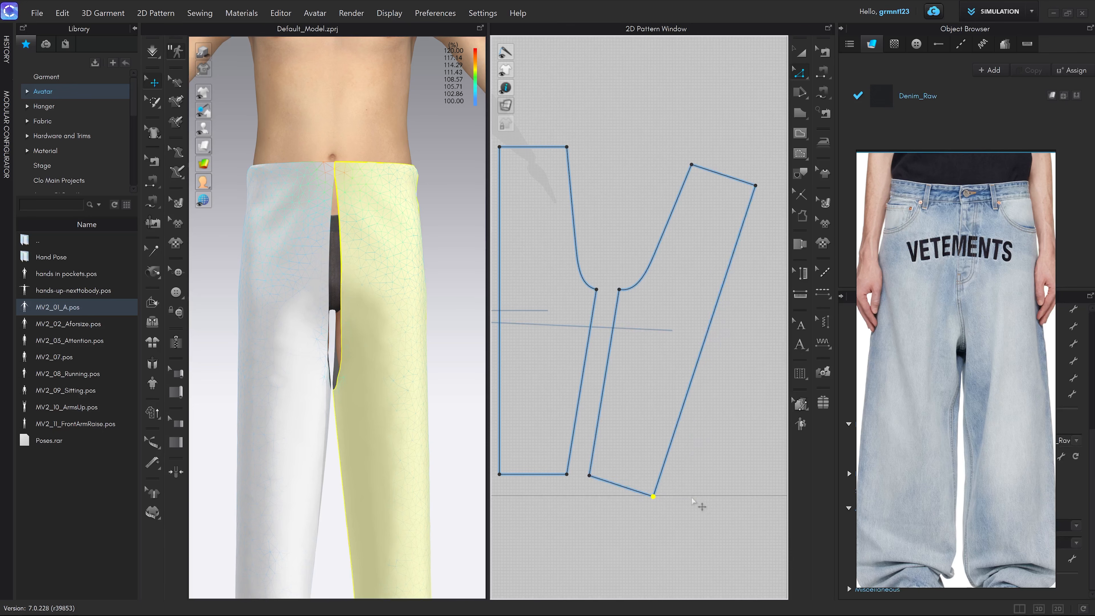
Step: Try moving the slanted panel's crotch point toward the straight panel, undo the move and clear the selection
{"action": "left_click", "coordinate": [619, 291]}
{"action": "left_click_drag", "start_coordinate": [618, 291], "coordinate": [607, 296]}
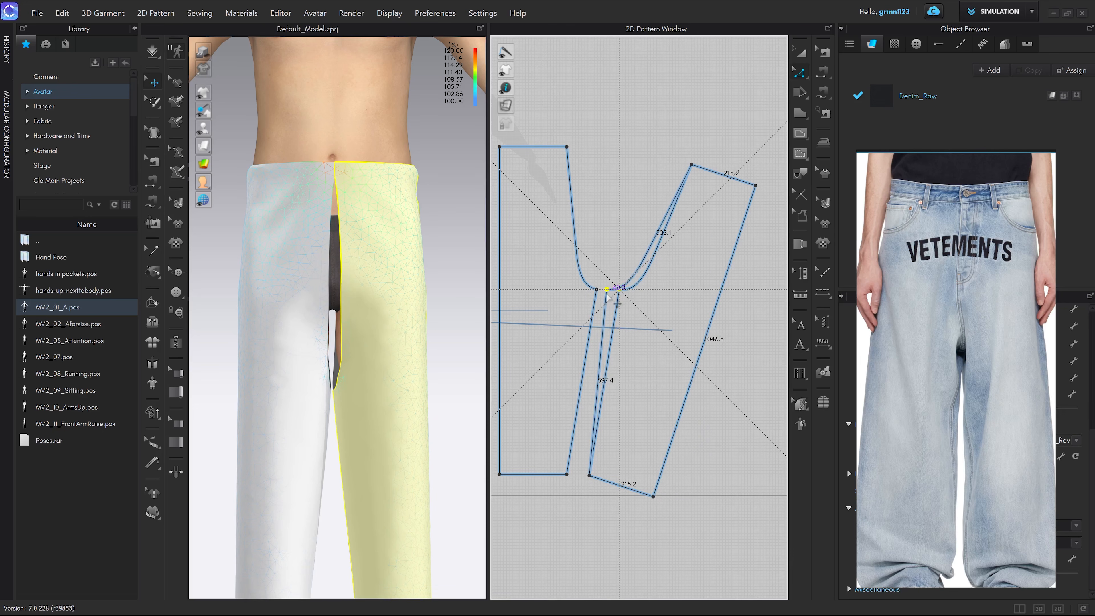
{"action": "key", "text": "ctrl+z"}
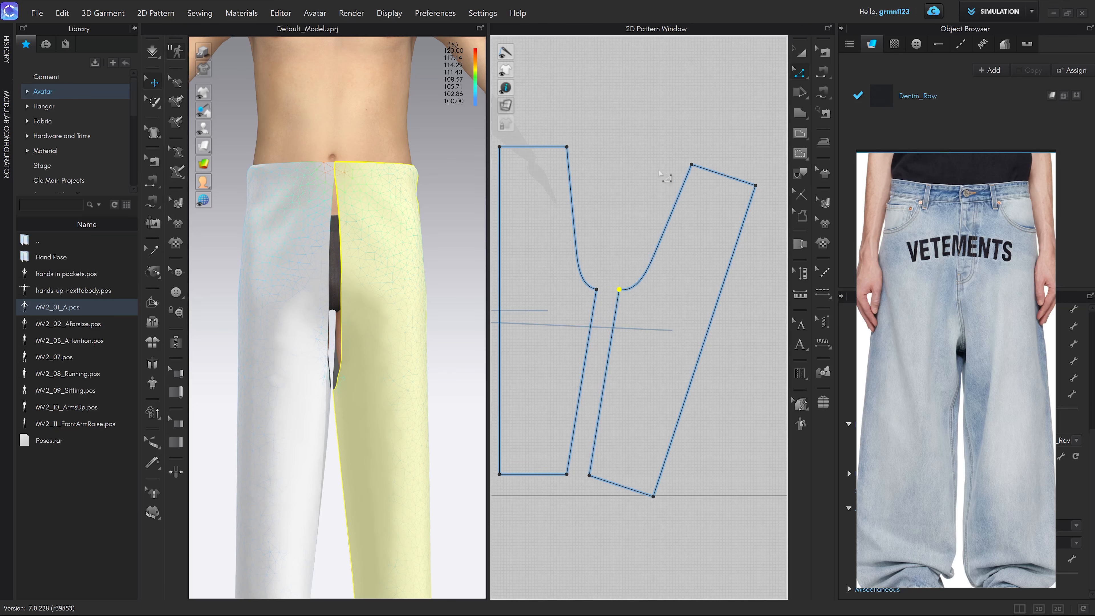
{"action": "left_click", "coordinate": [761, 430]}
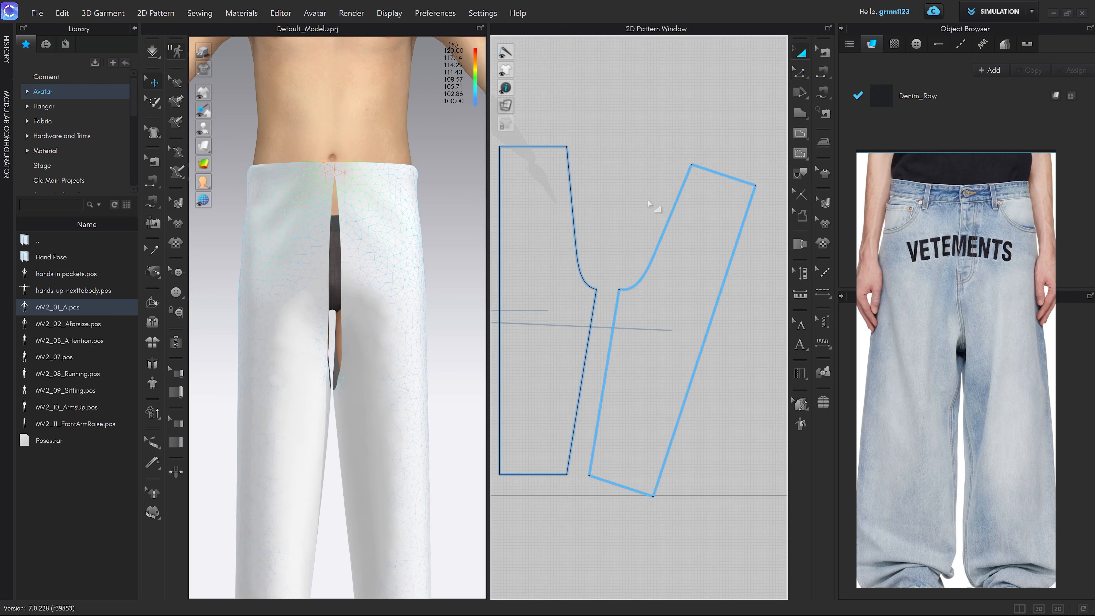
Step: Select the slanted front panel and move the reference photo off the Property Editor to reach its fabric settings
{"action": "middle_click_drag", "start_coordinate": [550, 169], "coordinate": [580, 159]}
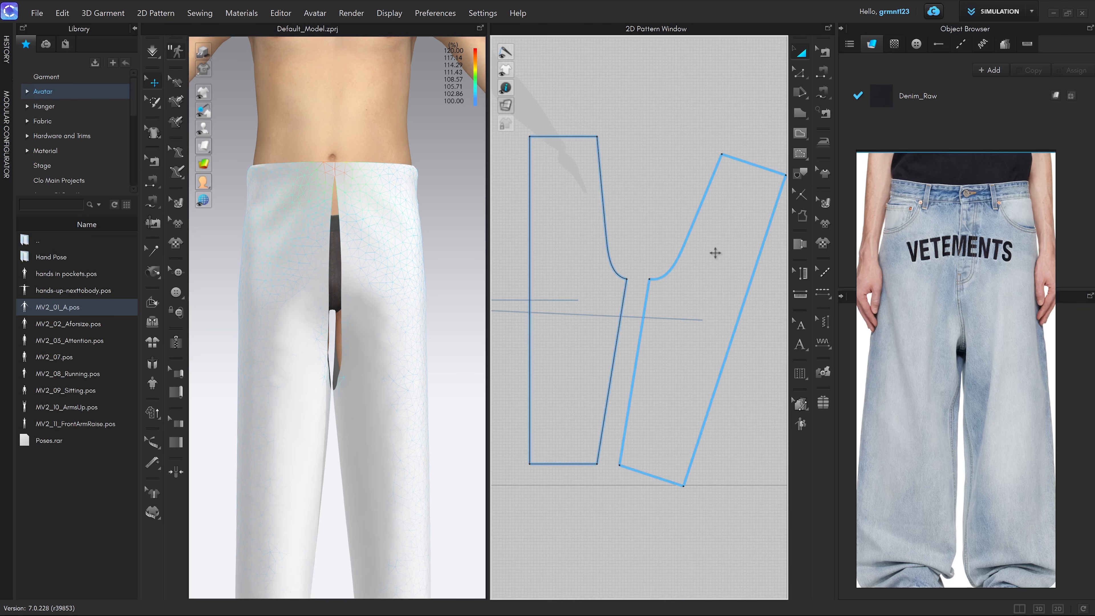
{"action": "left_click", "coordinate": [728, 235]}
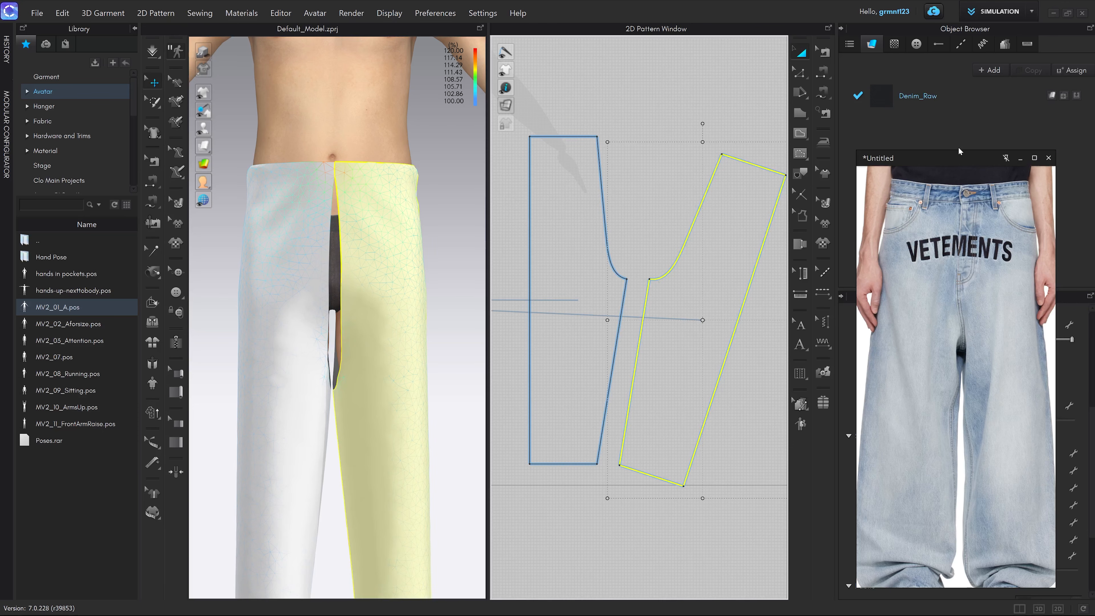
{"action": "left_click_drag", "start_coordinate": [961, 149], "coordinate": [338, 133]}
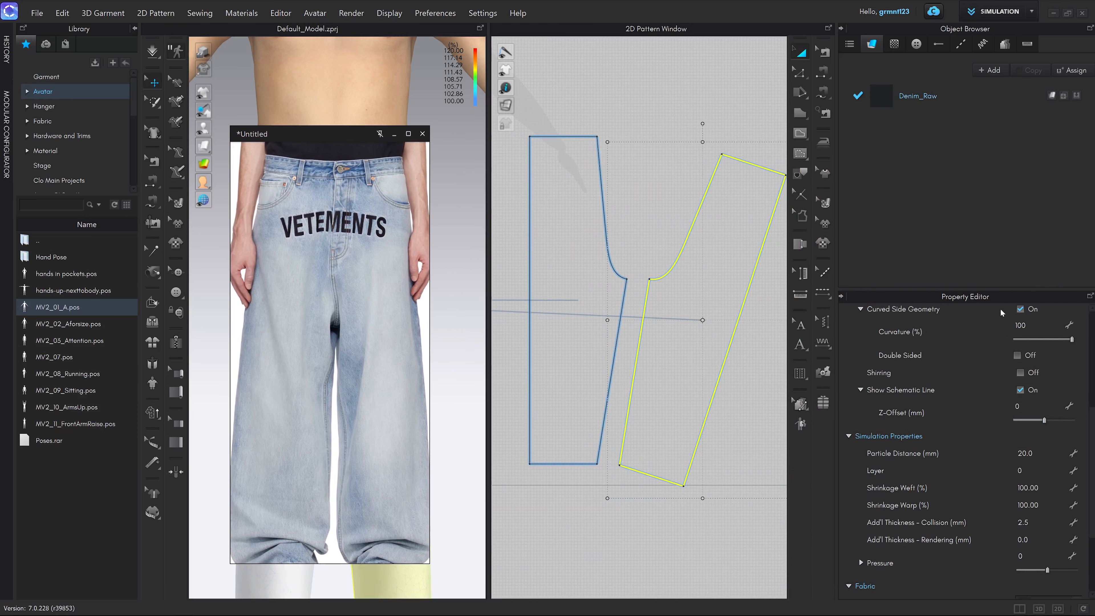
{"action": "scroll", "coordinate": [1006, 406], "scroll_direction": "down", "scroll_amount": 3}
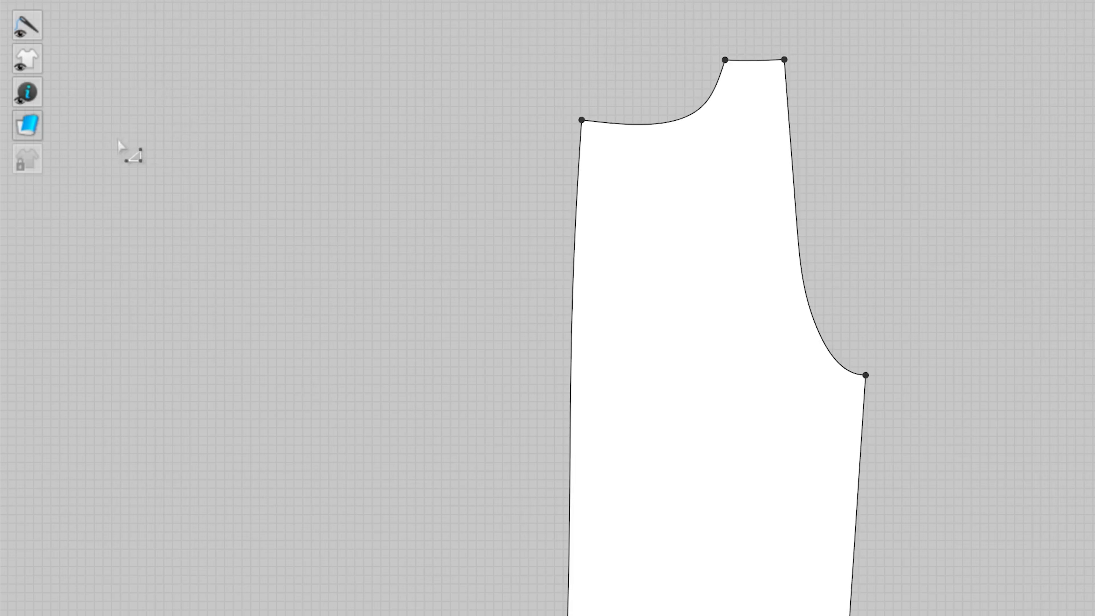
{"action": "mouse_move", "coordinate": [29, 92]}
{"action": "left_click", "coordinate": [172, 91]}
{"action": "left_click_drag", "start_coordinate": [707, 599], "coordinate": [707, 444]}
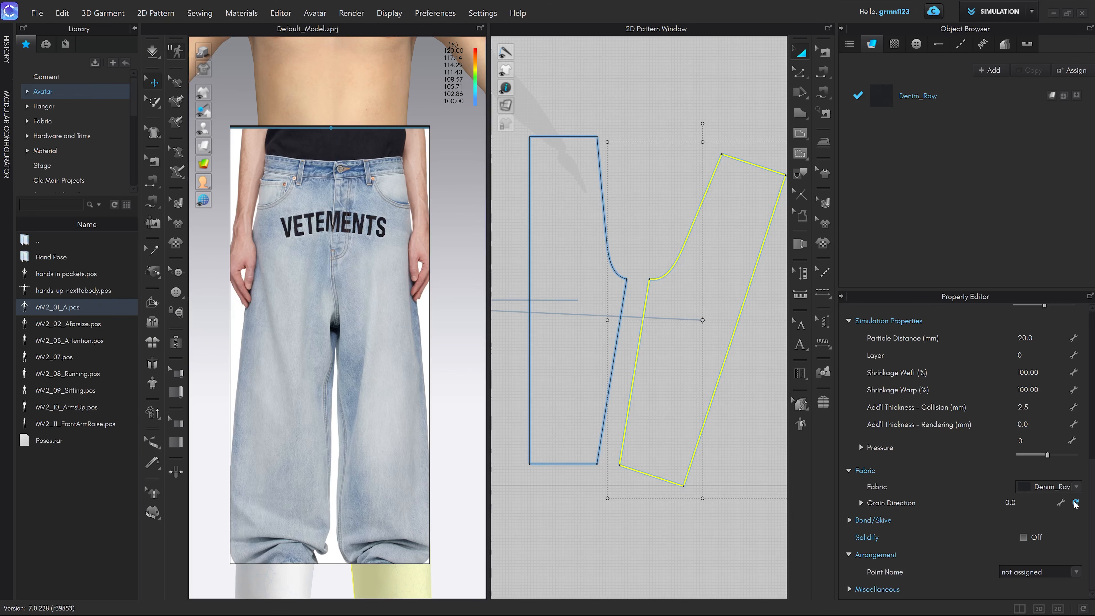
Step: Try resetting the slanted front panel to its grain direction and levelling it with the back panel, and undo both changes
{"action": "left_click", "coordinate": [1076, 503]}
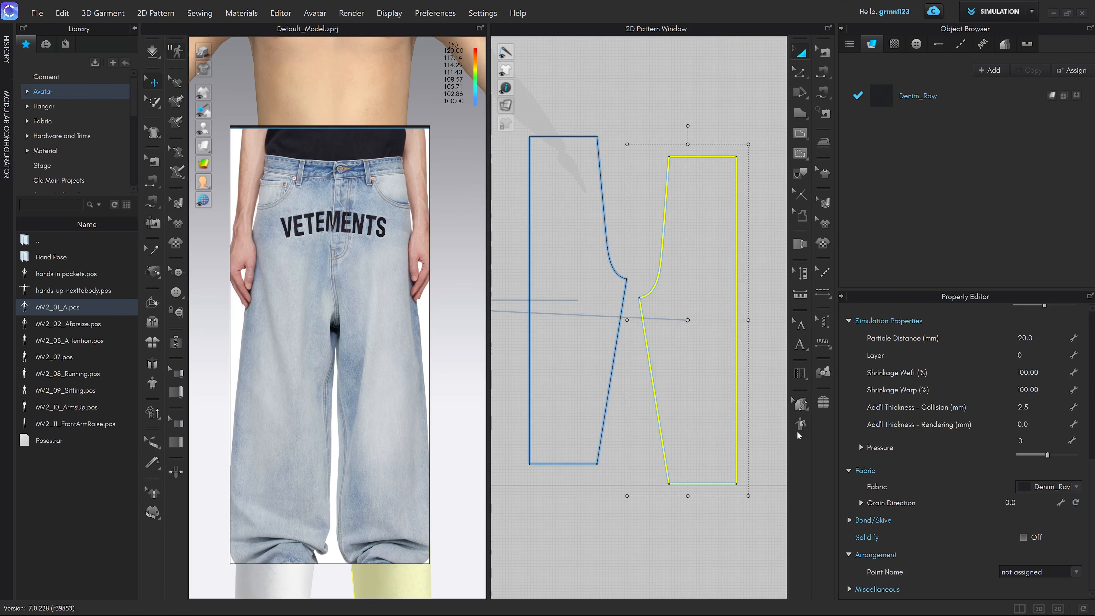
{"action": "left_click_drag", "start_coordinate": [699, 366], "coordinate": [702, 313]}
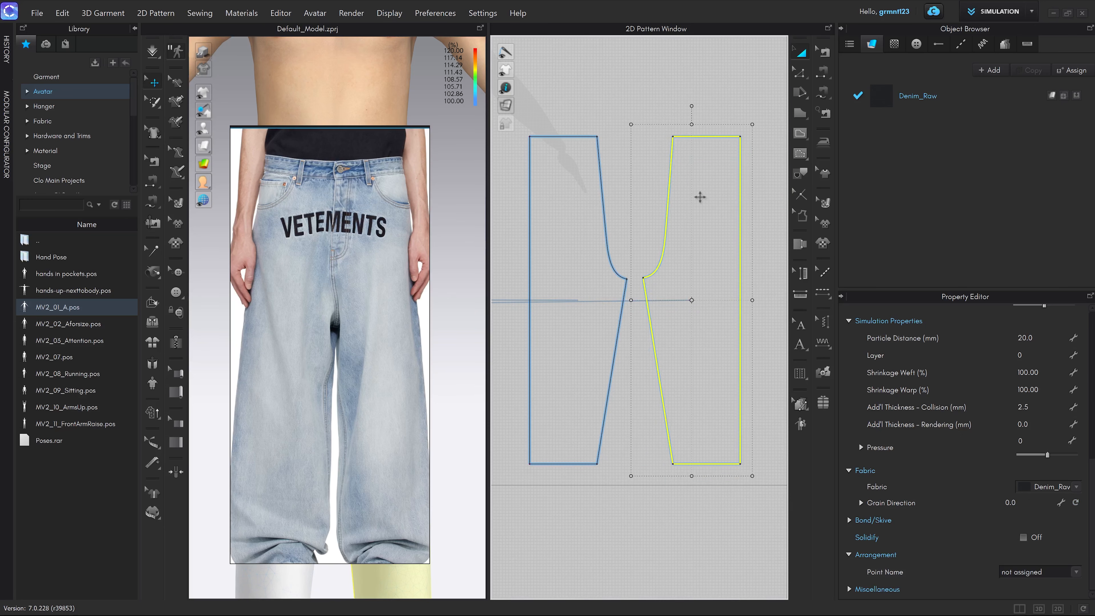
{"action": "left_click", "coordinate": [648, 195]}
{"action": "left_click", "coordinate": [713, 387]}
{"action": "key", "text": "ctrl+z"}
{"action": "key", "text": "ctrl+z"}
{"action": "middle_click_drag", "start_coordinate": [714, 372], "coordinate": [685, 370]}
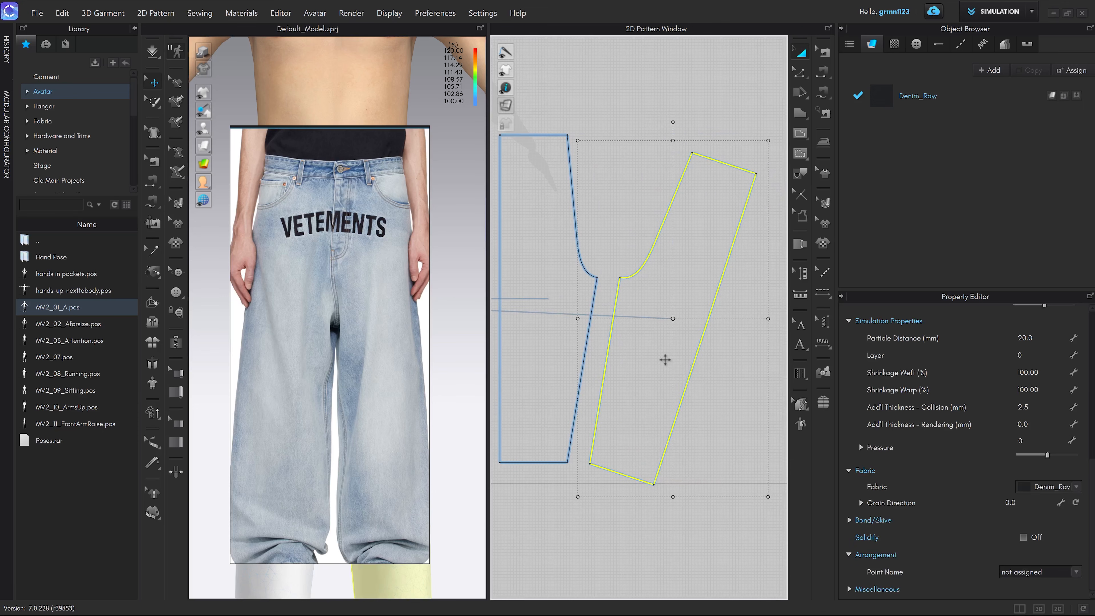
Step: Straighten the slanted front panel by resetting its rotation along the grain direction
{"action": "right_click", "coordinate": [679, 256]}
{"action": "mouse_move", "coordinate": [742, 444]}
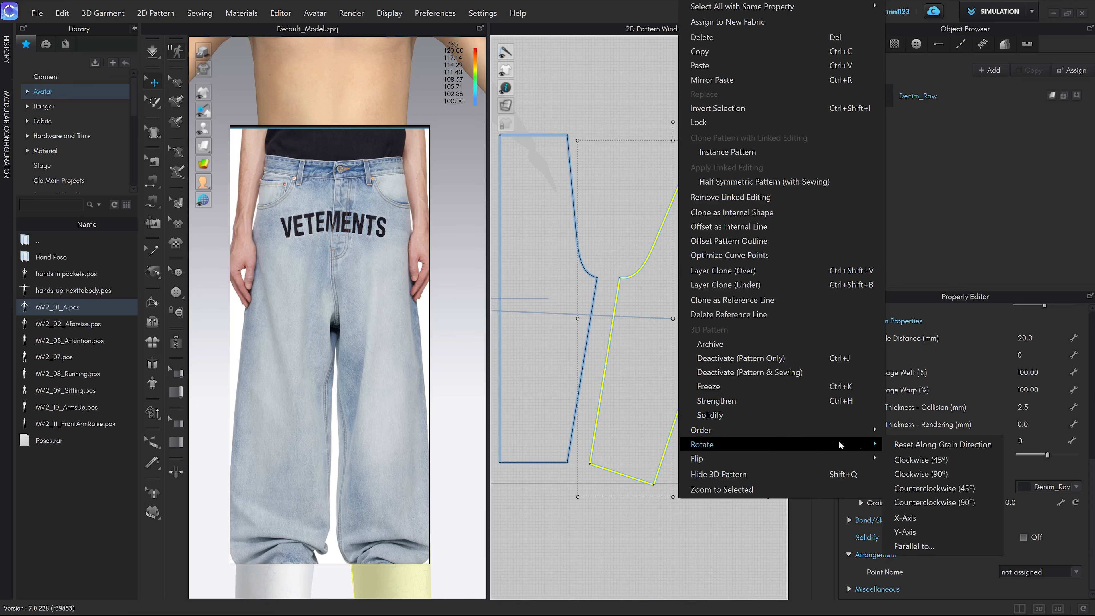
{"action": "left_click", "coordinate": [918, 444]}
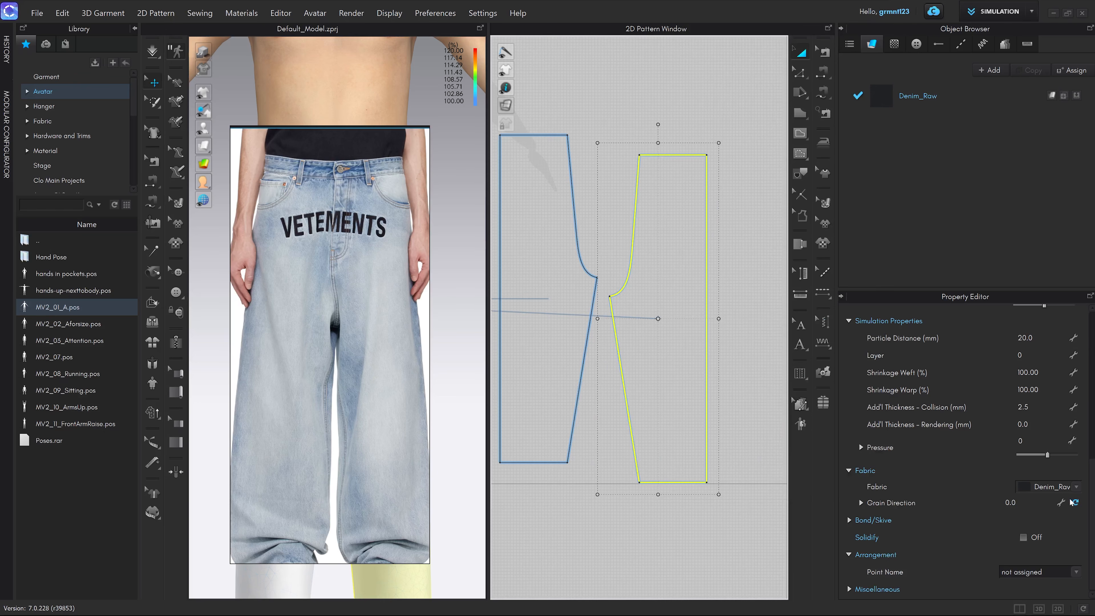
Step: Place the front panel next to the back panel with side seams facing and waistlines level, and reposition the panels with Transform Pattern
{"action": "scroll", "coordinate": [713, 379], "scroll_direction": "down", "scroll_amount": 5}
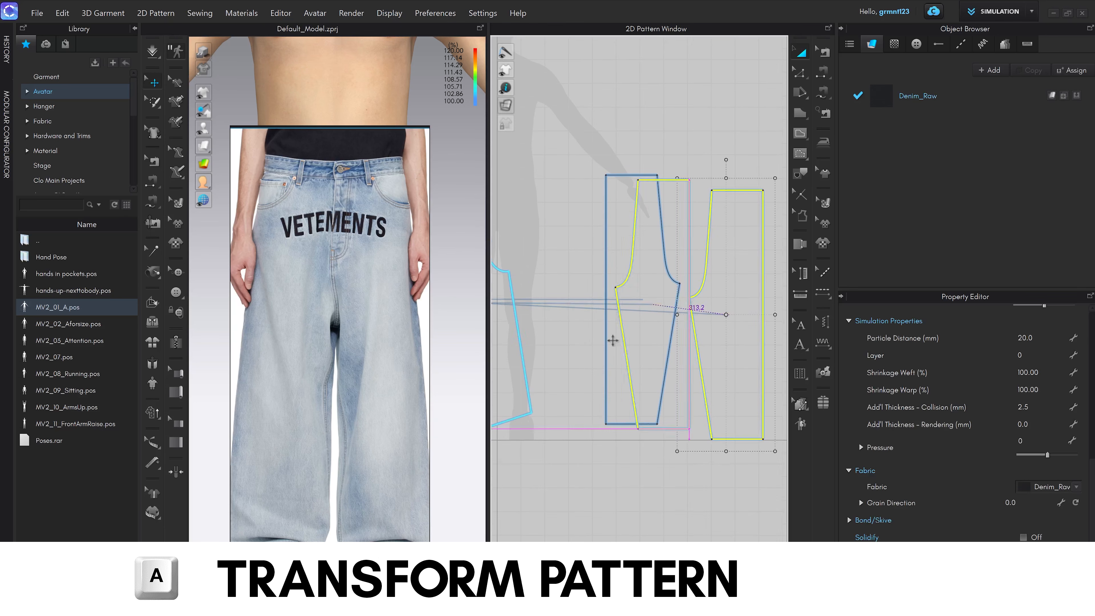
{"action": "left_click_drag", "start_coordinate": [613, 340], "coordinate": [564, 335]}
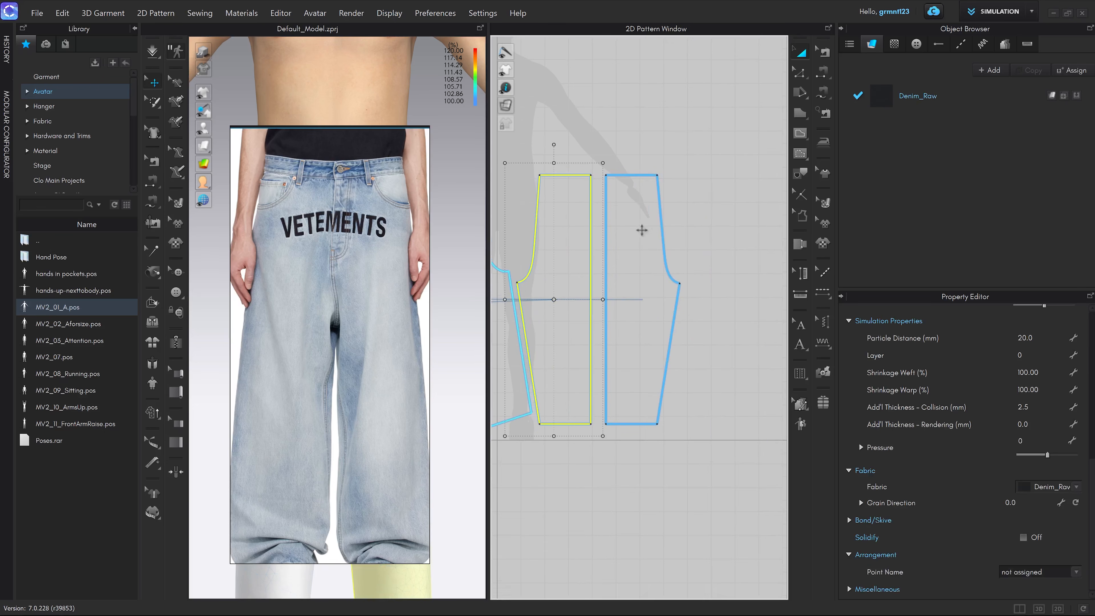
{"action": "scroll", "coordinate": [579, 200], "scroll_direction": "up", "scroll_amount": 5}
{"action": "left_click_drag", "start_coordinate": [580, 200], "coordinate": [594, 205]}
{"action": "scroll", "coordinate": [594, 204], "scroll_direction": "down", "scroll_amount": 5}
{"action": "left_click", "coordinate": [643, 252], "text": "shift"}
{"action": "left_click_drag", "start_coordinate": [646, 252], "coordinate": [706, 250]}
{"action": "left_click", "coordinate": [698, 483]}
{"action": "scroll", "coordinate": [677, 259], "scroll_direction": "up", "scroll_amount": 3}
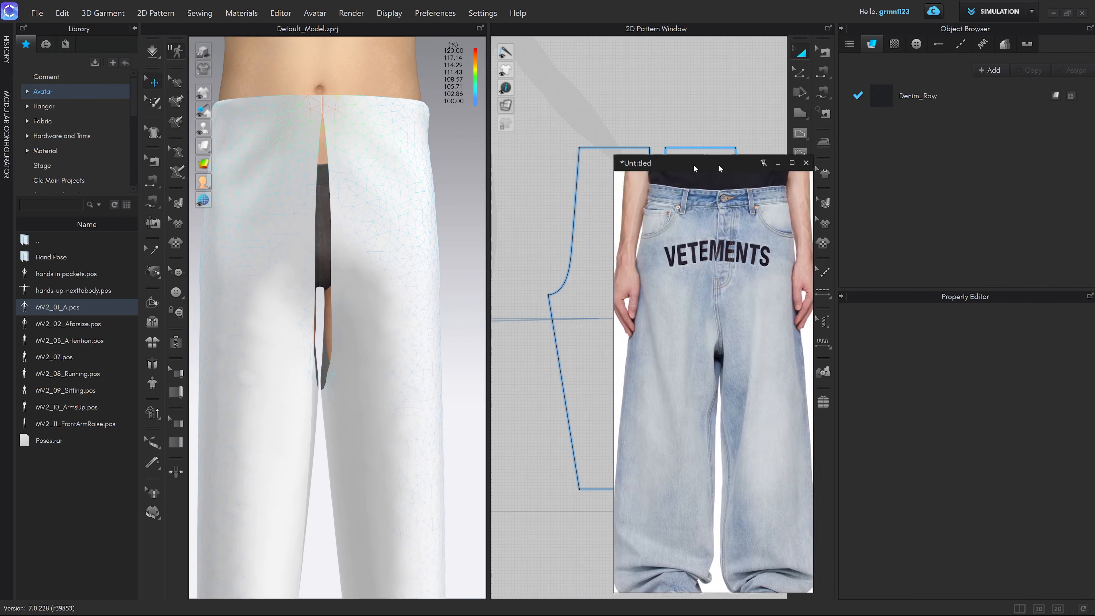
Step: Move the reference photo away from the 2D patterns and clear the pattern selection
{"action": "left_click_drag", "start_coordinate": [694, 169], "coordinate": [950, 156]}
{"action": "left_click", "coordinate": [596, 134]}
{"action": "scroll", "coordinate": [610, 147], "scroll_direction": "up", "scroll_amount": 3}
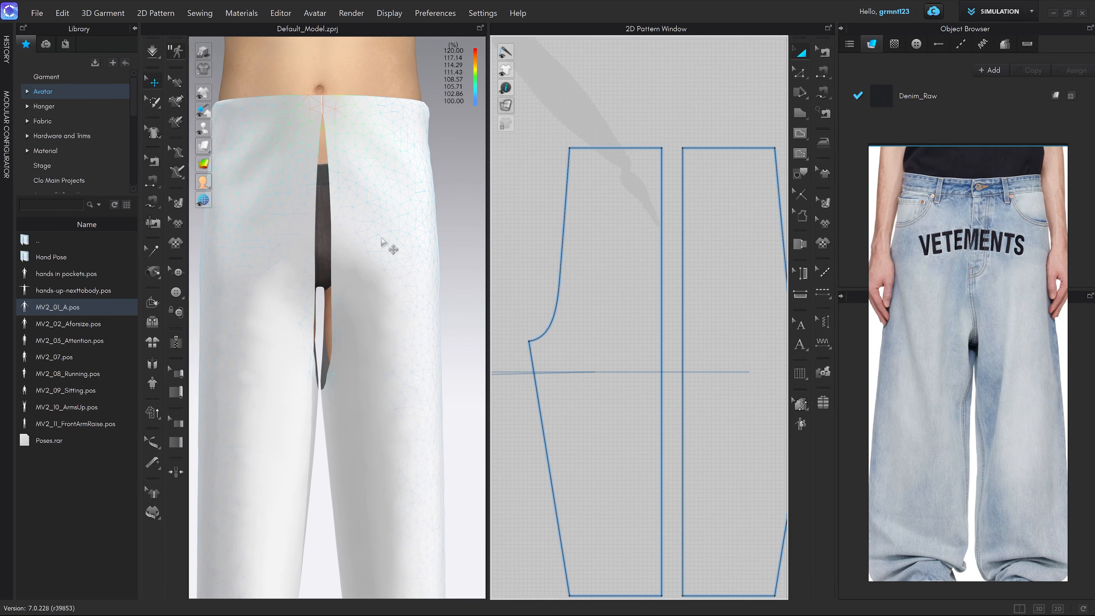
Step: Examine the trousers from the back and side, and probe the hip level beside the side seam on both panels
{"action": "right_click_drag", "start_coordinate": [391, 249], "coordinate": [421, 244]}
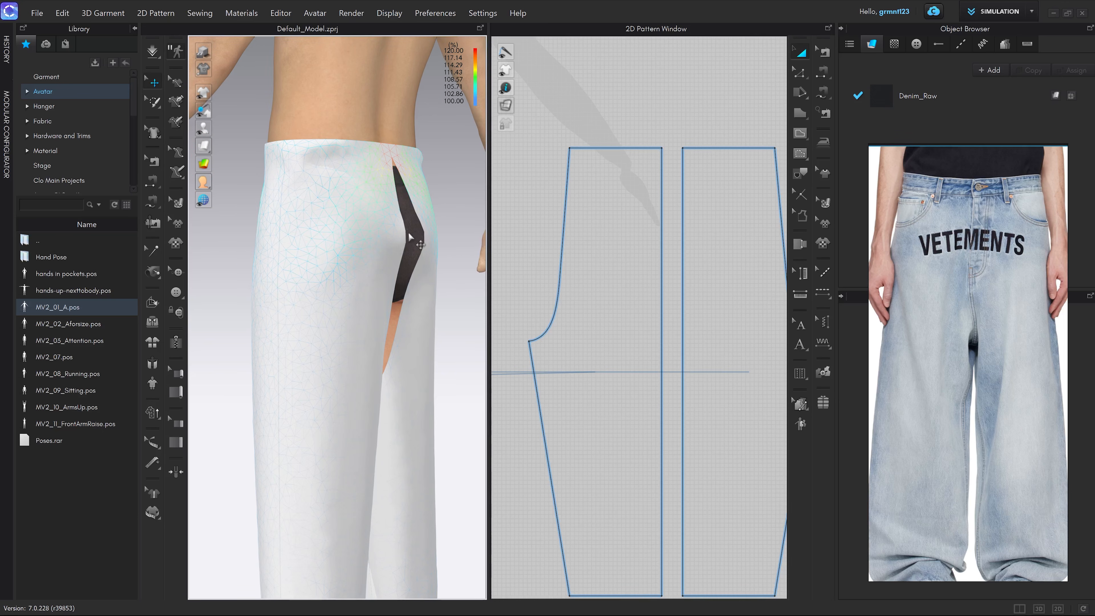
{"action": "right_click_drag", "start_coordinate": [408, 231], "coordinate": [383, 232]}
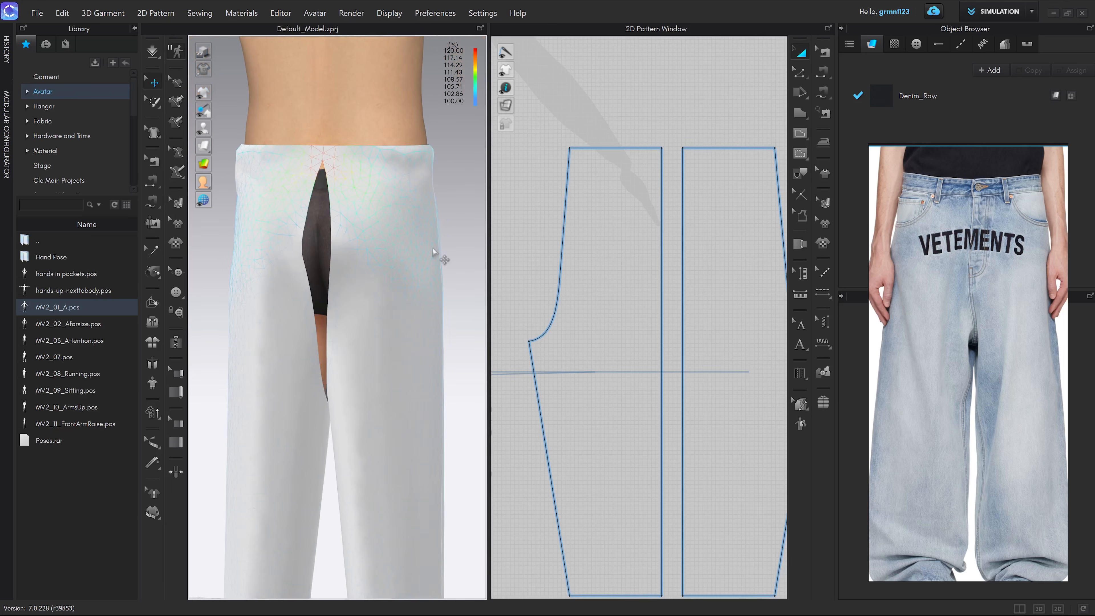
{"action": "right_click_drag", "start_coordinate": [274, 252], "coordinate": [378, 233]}
{"action": "left_click", "coordinate": [373, 239]}
{"action": "left_click", "coordinate": [368, 224]}
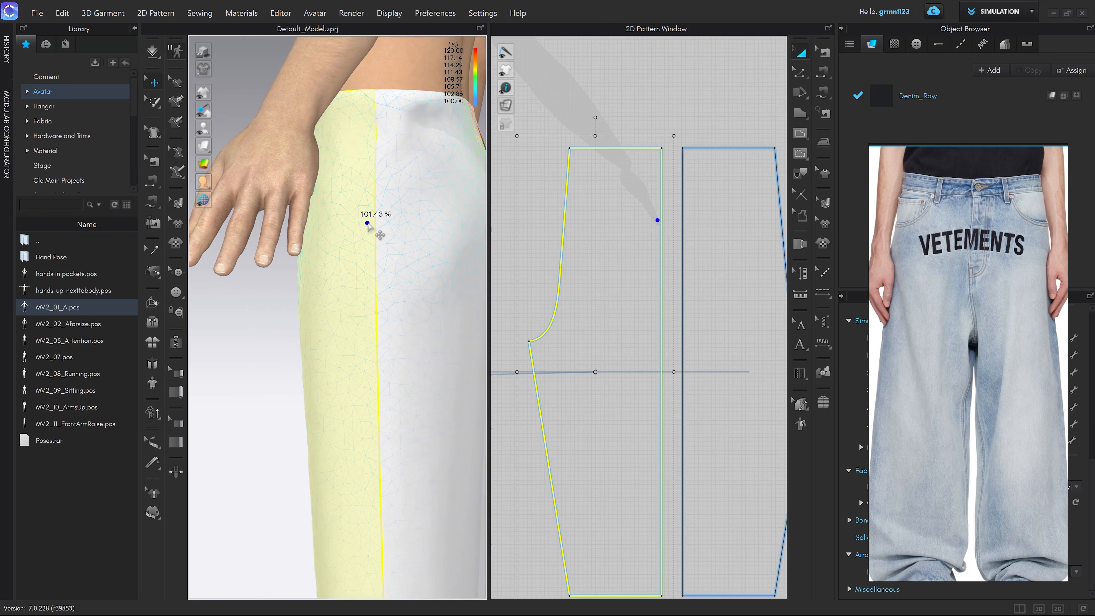
{"action": "scroll", "coordinate": [684, 221], "scroll_direction": "up", "scroll_amount": 2}
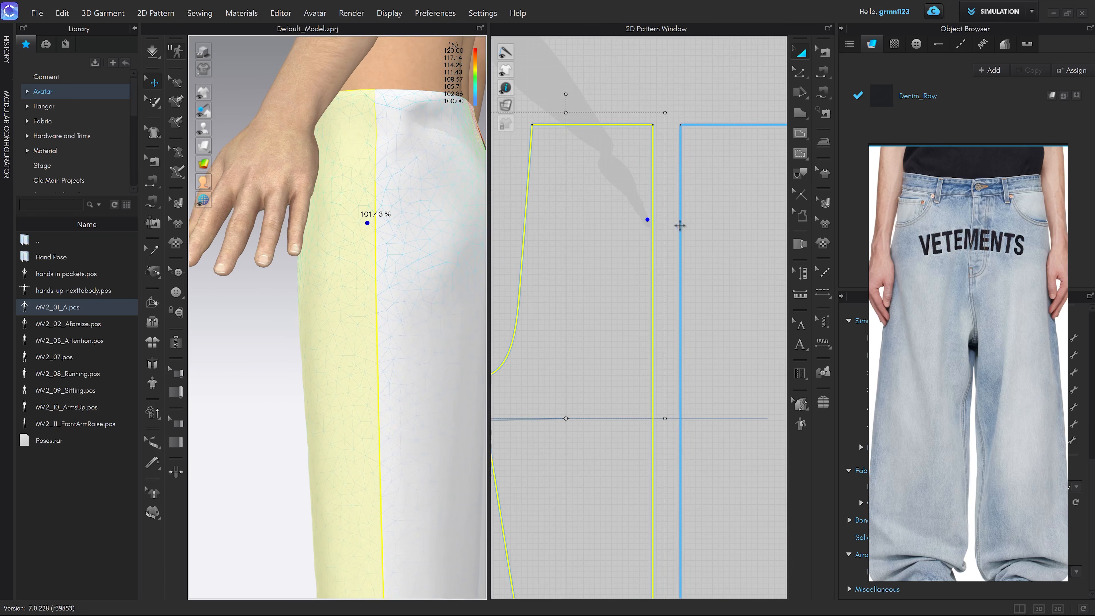
{"action": "left_click", "coordinate": [385, 228]}
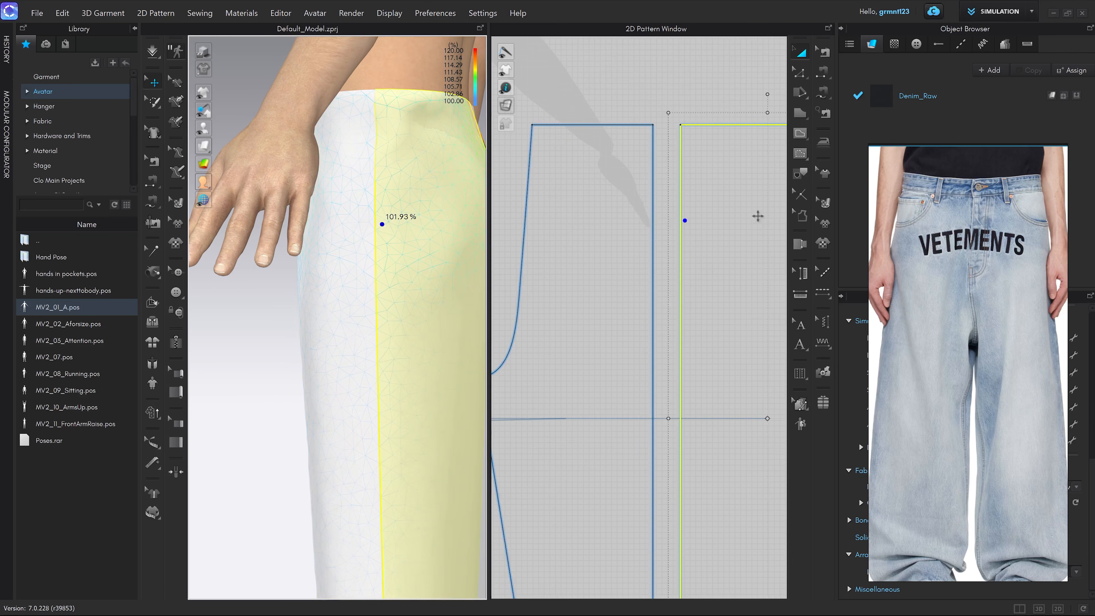
{"action": "left_click", "coordinate": [672, 269]}
{"action": "left_click", "coordinate": [688, 216]}
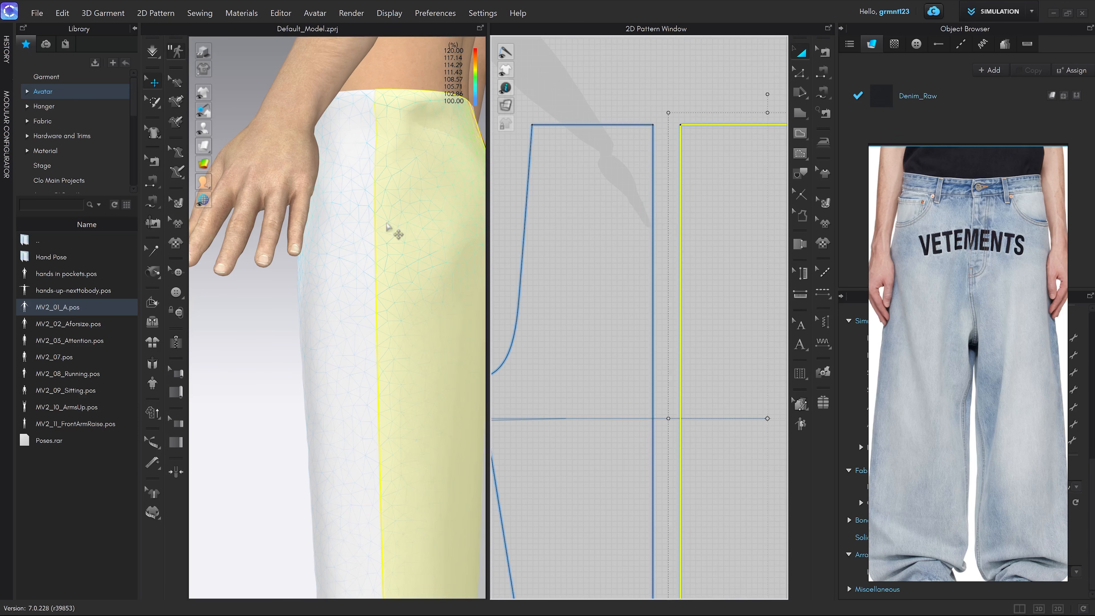
{"action": "left_click", "coordinate": [380, 213]}
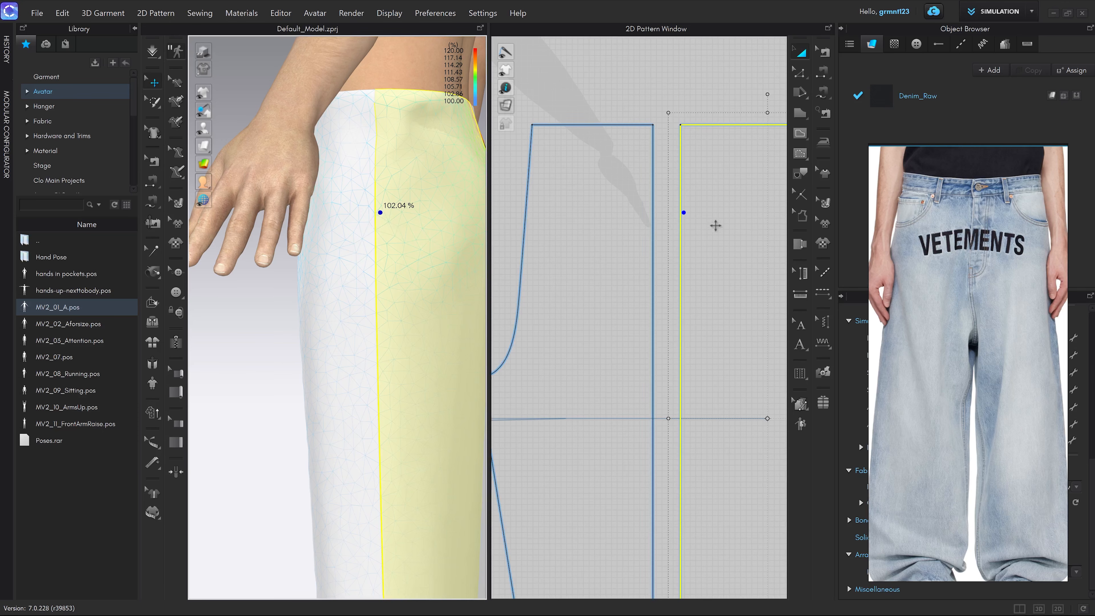
{"action": "scroll", "coordinate": [713, 225], "scroll_direction": "up", "scroll_amount": 4}
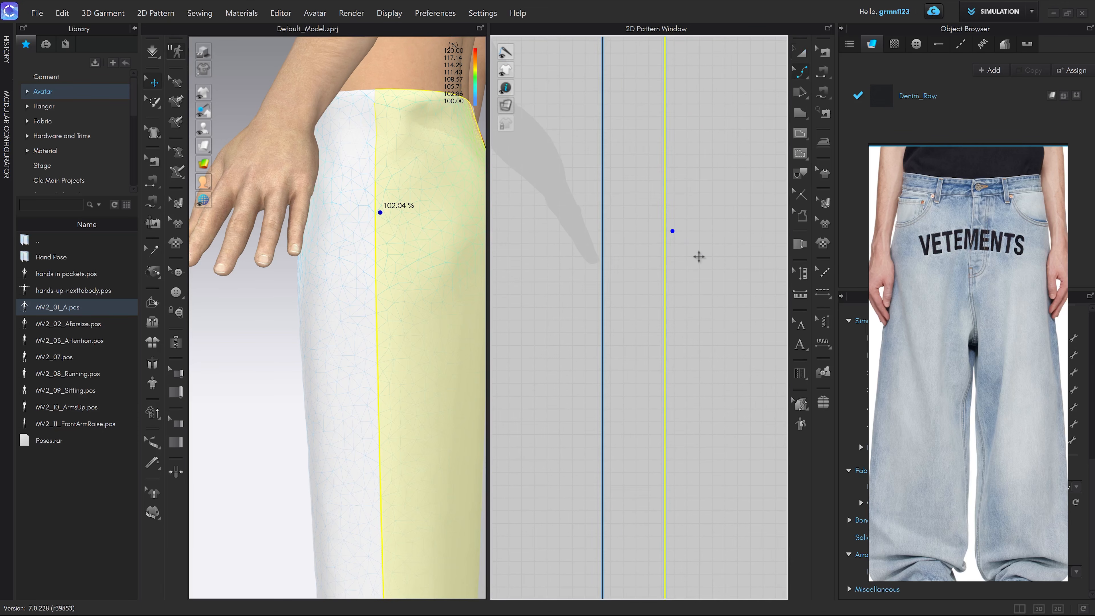
Step: Add a curve point at hip level on the front panel's side seam and move it 14 mm outward
{"action": "key", "text": "v"}
{"action": "scroll", "coordinate": [668, 235], "scroll_direction": "up", "scroll_amount": 2}
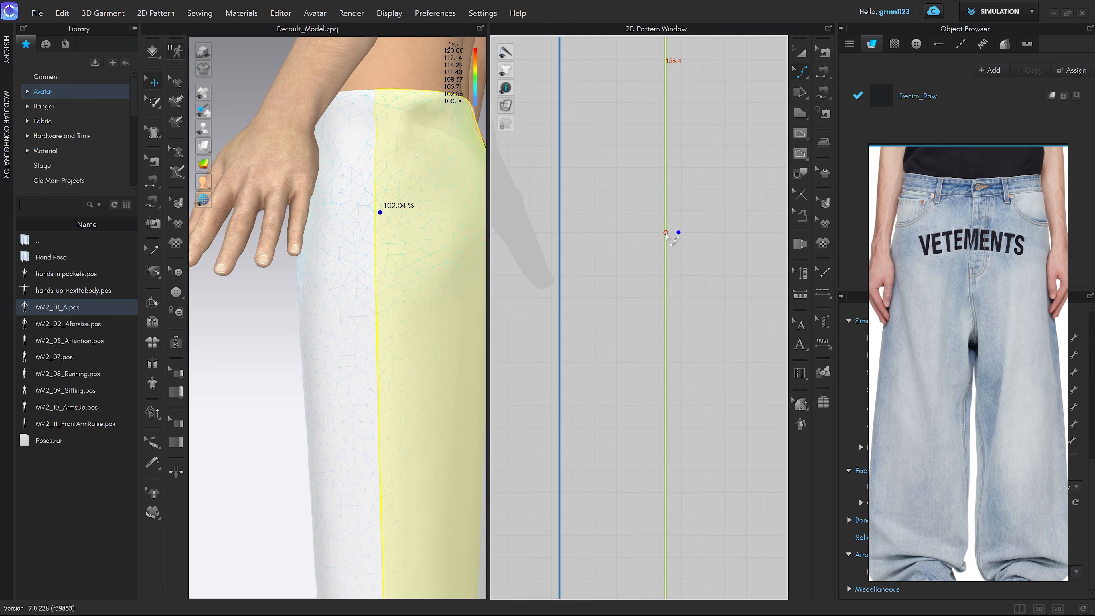
{"action": "left_click", "coordinate": [559, 234]}
{"action": "left_click_drag", "start_coordinate": [559, 234], "coordinate": [615, 262]}
{"action": "right_click", "coordinate": [615, 264]}
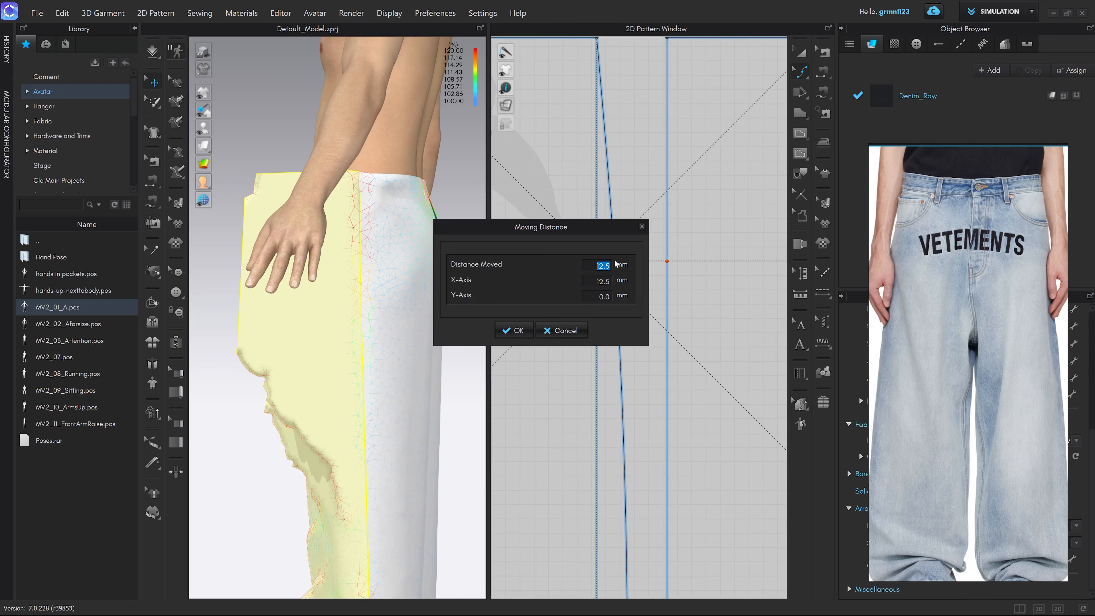
{"action": "type", "text": "14"}
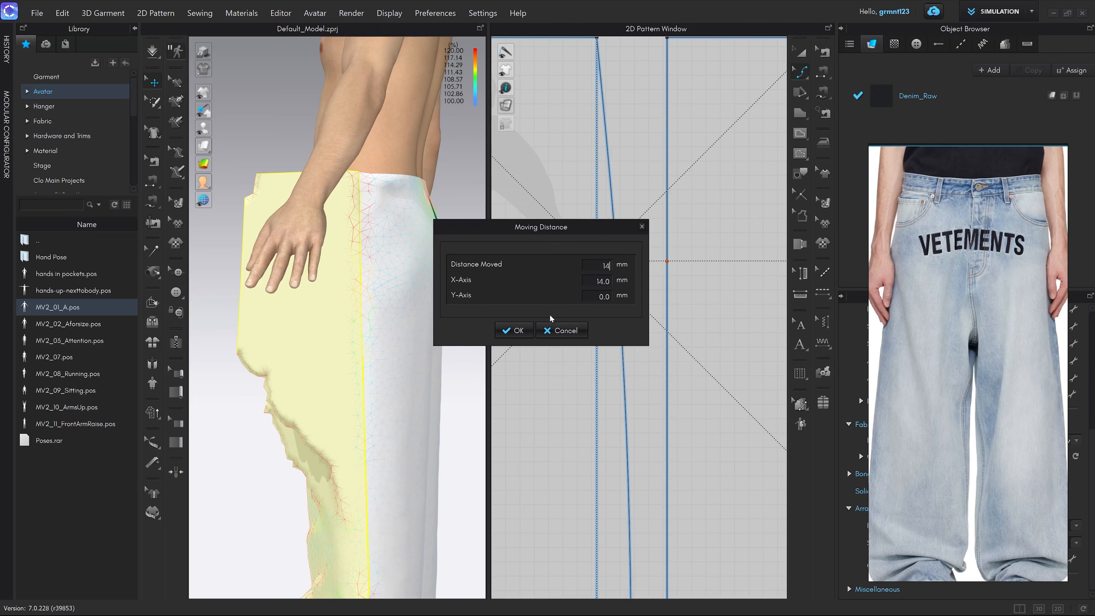
{"action": "left_click", "coordinate": [517, 331]}
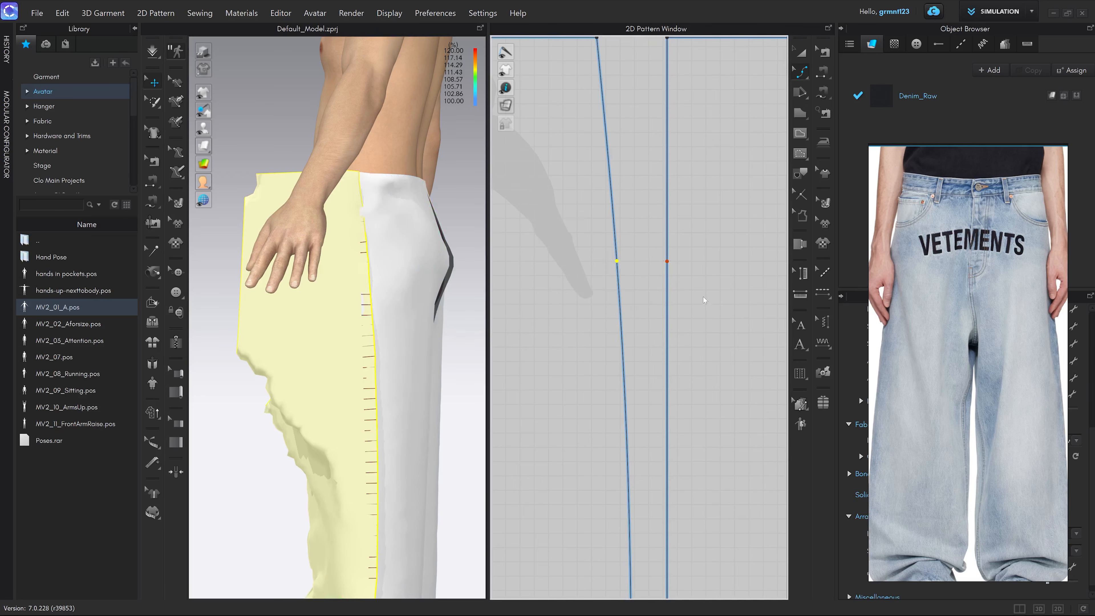
Step: Move the hip-level curve point on the back panel's side seam 14 mm outward
{"action": "left_click_drag", "start_coordinate": [667, 261], "coordinate": [662, 262]}
{"action": "right_click", "coordinate": [662, 262]}
{"action": "type", "text": "14"}
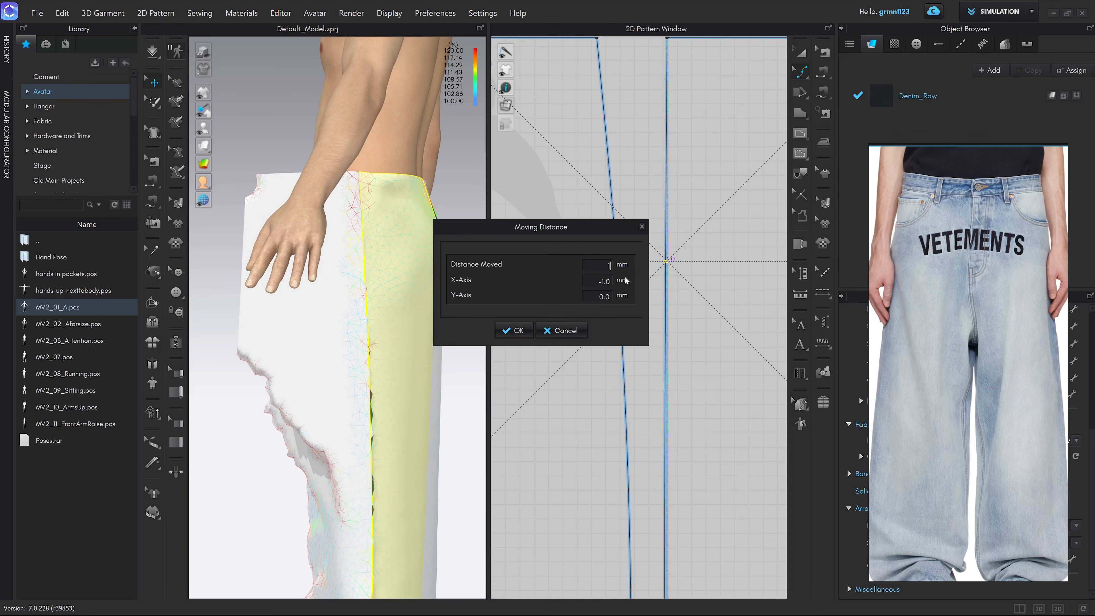
{"action": "left_click", "coordinate": [525, 331]}
Step: Add a second curve point below the hip on both the front and back side seams to shape their lower curves
{"action": "scroll", "coordinate": [676, 320], "scroll_direction": "down", "scroll_amount": 8}
{"action": "middle_click_drag", "start_coordinate": [676, 322], "coordinate": [642, 259]}
{"action": "scroll", "coordinate": [672, 309], "scroll_direction": "up", "scroll_amount": 3}
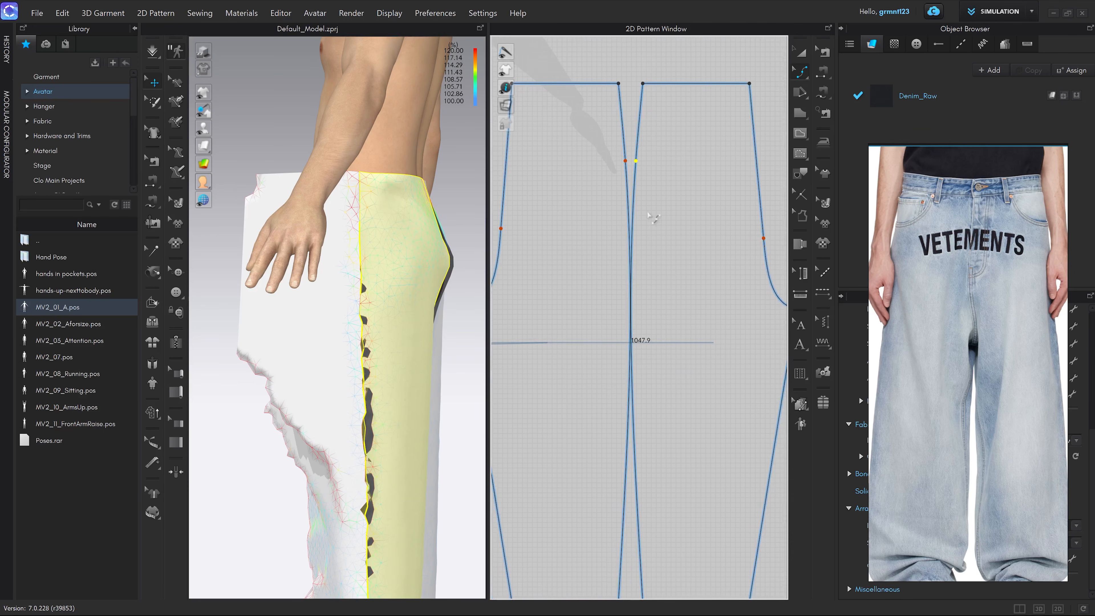
{"action": "scroll", "coordinate": [634, 254], "scroll_direction": "up", "scroll_amount": 3}
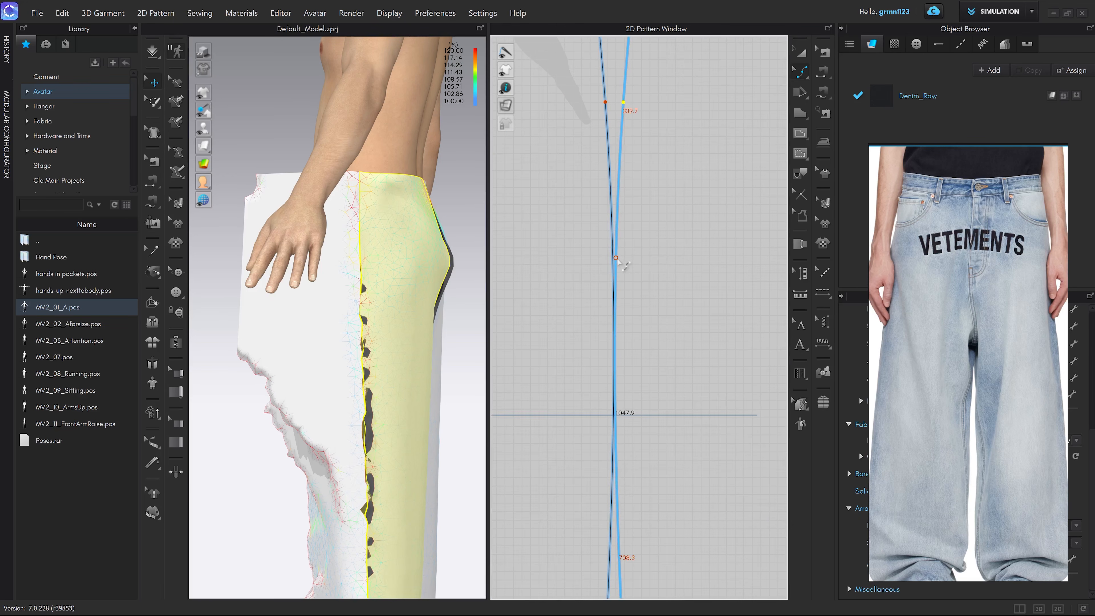
{"action": "scroll", "coordinate": [616, 259], "scroll_direction": "up", "scroll_amount": 3}
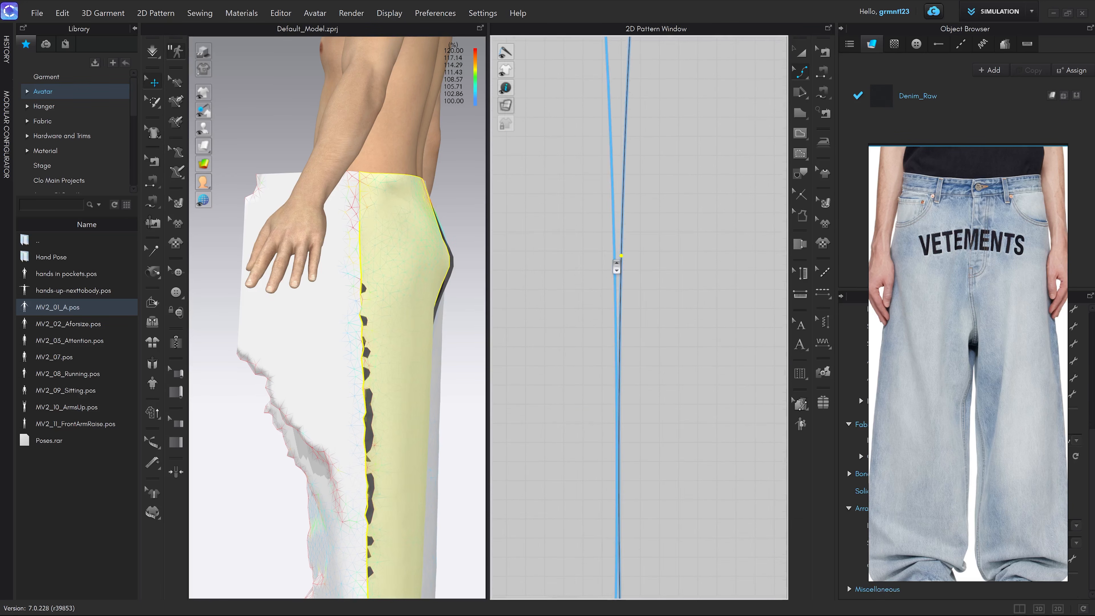
{"action": "left_click_drag", "start_coordinate": [614, 255], "coordinate": [632, 261]}
{"action": "scroll", "coordinate": [625, 259], "scroll_direction": "down", "scroll_amount": 6}
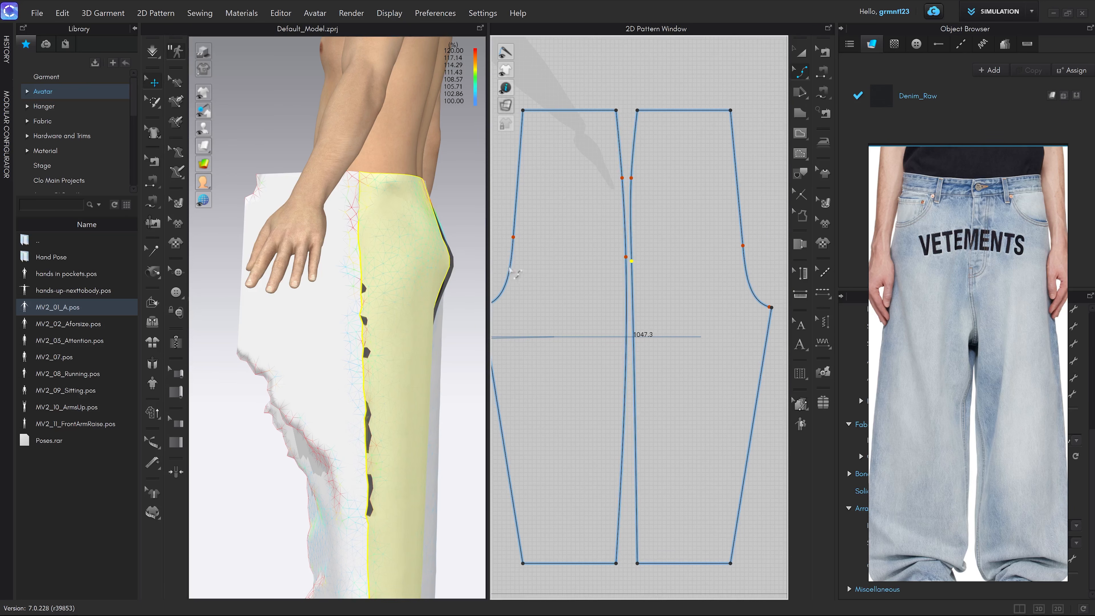
Step: Pull the front side seam's lower curve point inward to mirror the back panel's curve, and clear the selection
{"action": "scroll", "coordinate": [630, 259], "scroll_direction": "up", "scroll_amount": 3}
{"action": "left_click", "coordinate": [630, 258]}
{"action": "left_click_drag", "start_coordinate": [630, 257], "coordinate": [623, 262]}
{"action": "scroll", "coordinate": [622, 260], "scroll_direction": "down", "scroll_amount": 3}
{"action": "scroll", "coordinate": [623, 260], "scroll_direction": "up", "scroll_amount": 3}
{"action": "scroll", "coordinate": [621, 318], "scroll_direction": "down", "scroll_amount": 3}
{"action": "middle_click_drag", "start_coordinate": [622, 317], "coordinate": [627, 285]}
{"action": "left_click", "coordinate": [753, 188]}
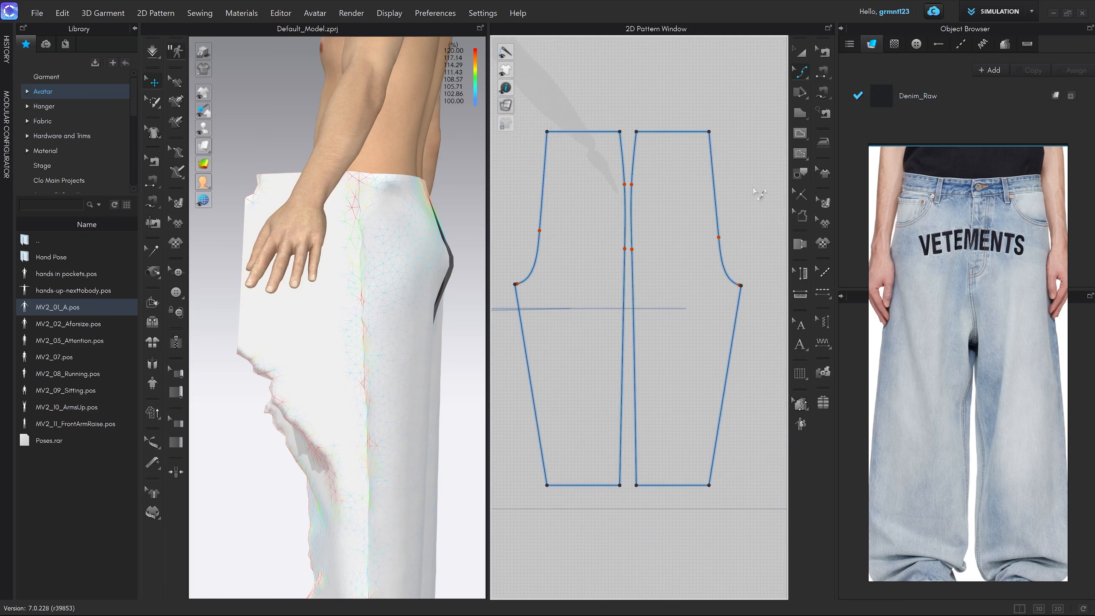
Step: Check the trousers from the front and start the simulation to drape the reshaped side seams on the avatar
{"action": "key", "text": "2"}
{"action": "scroll", "coordinate": [420, 356], "scroll_direction": "up", "scroll_amount": 3}
{"action": "middle_click_drag", "start_coordinate": [428, 339], "coordinate": [419, 264]}
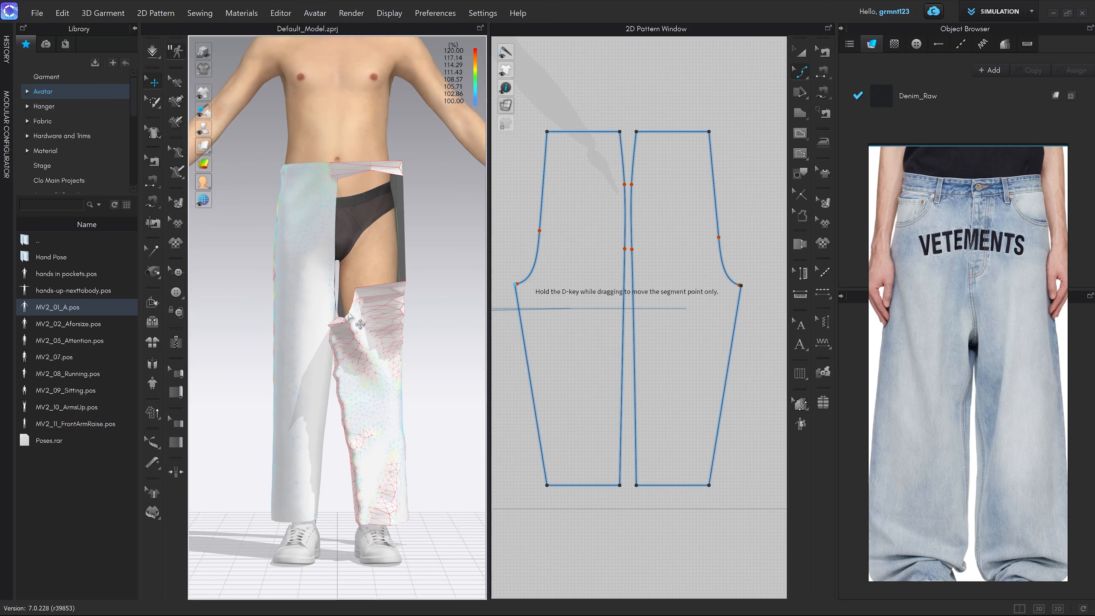
{"action": "scroll", "coordinate": [351, 297], "scroll_direction": "up", "scroll_amount": 2}
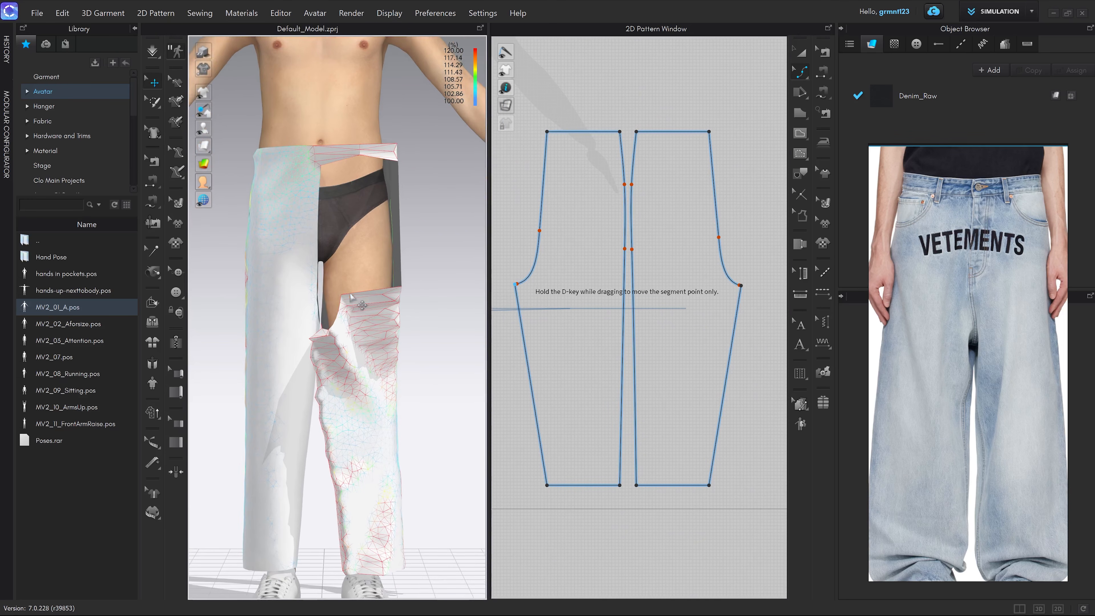
{"action": "scroll", "coordinate": [370, 268], "scroll_direction": "down", "scroll_amount": 2}
{"action": "right_click_drag", "start_coordinate": [400, 298], "coordinate": [375, 322]}
{"action": "key", "text": "space"}
{"action": "key", "text": "2"}
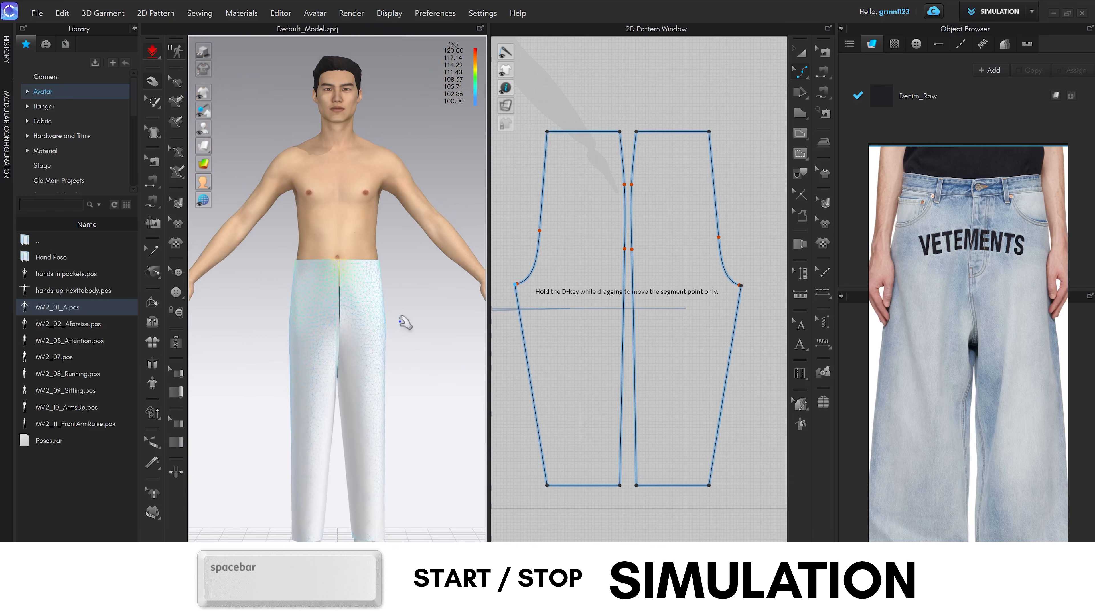
Step: Tug both trouser legs while the simulation runs to settle the fabric on the avatar, and stop the simulation
{"action": "scroll", "coordinate": [394, 331], "scroll_direction": "up", "scroll_amount": 1}
{"action": "middle_click_drag", "start_coordinate": [399, 332], "coordinate": [403, 245]}
{"action": "left_click", "coordinate": [281, 235]}
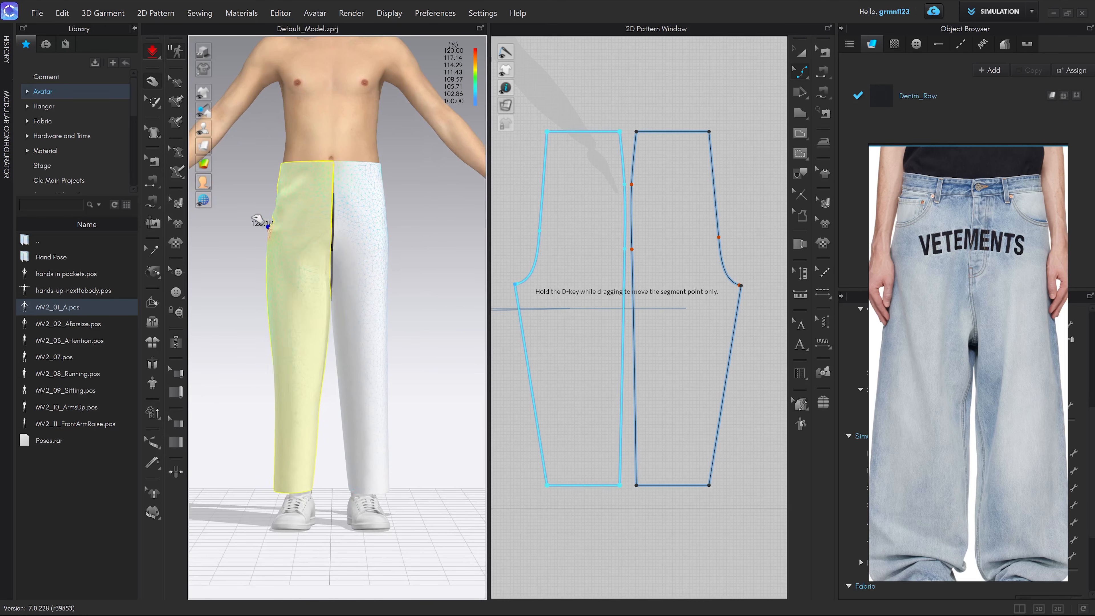
{"action": "left_click", "coordinate": [387, 249]}
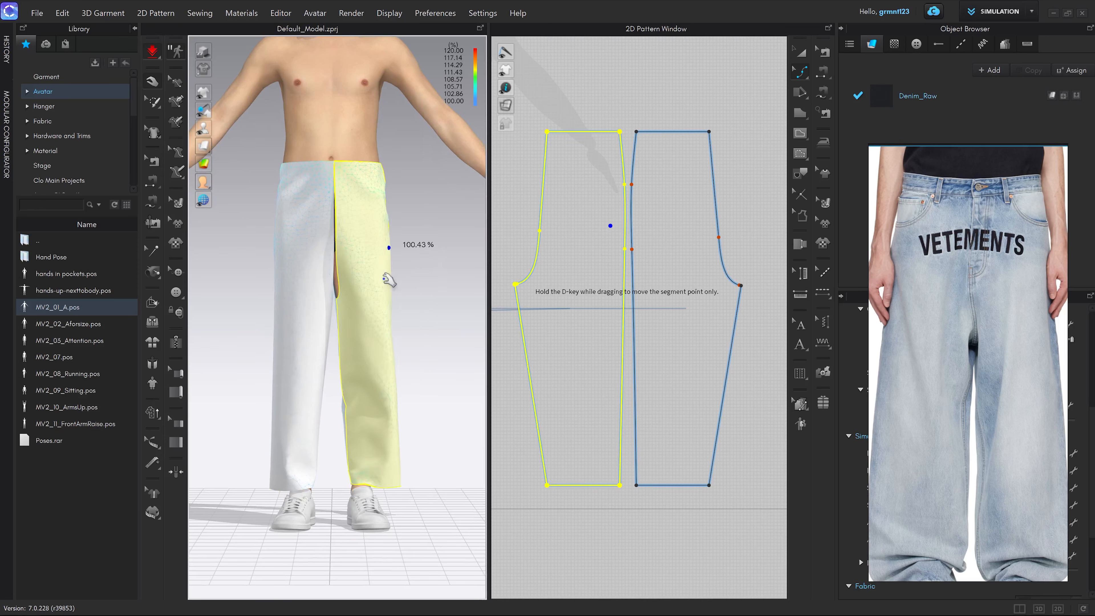
{"action": "scroll", "coordinate": [362, 284], "scroll_direction": "up", "scroll_amount": 2}
{"action": "left_click", "coordinate": [318, 295]}
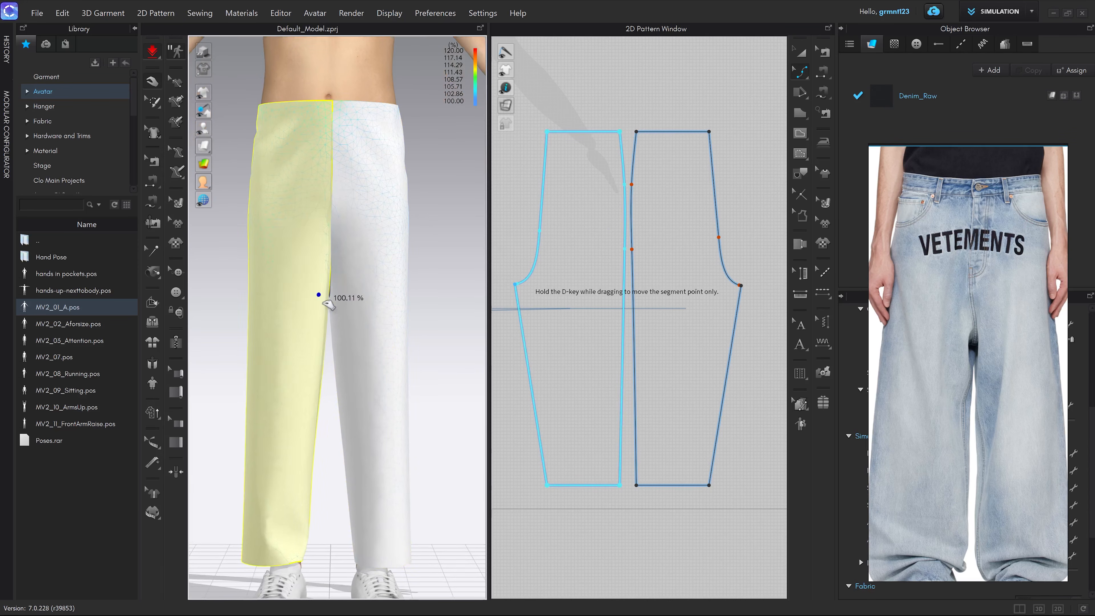
{"action": "key", "text": "space"}
Step: Examine how the trousers sit around the seat and along the rise from behind
{"action": "middle_click_drag", "start_coordinate": [348, 277], "coordinate": [353, 298]}
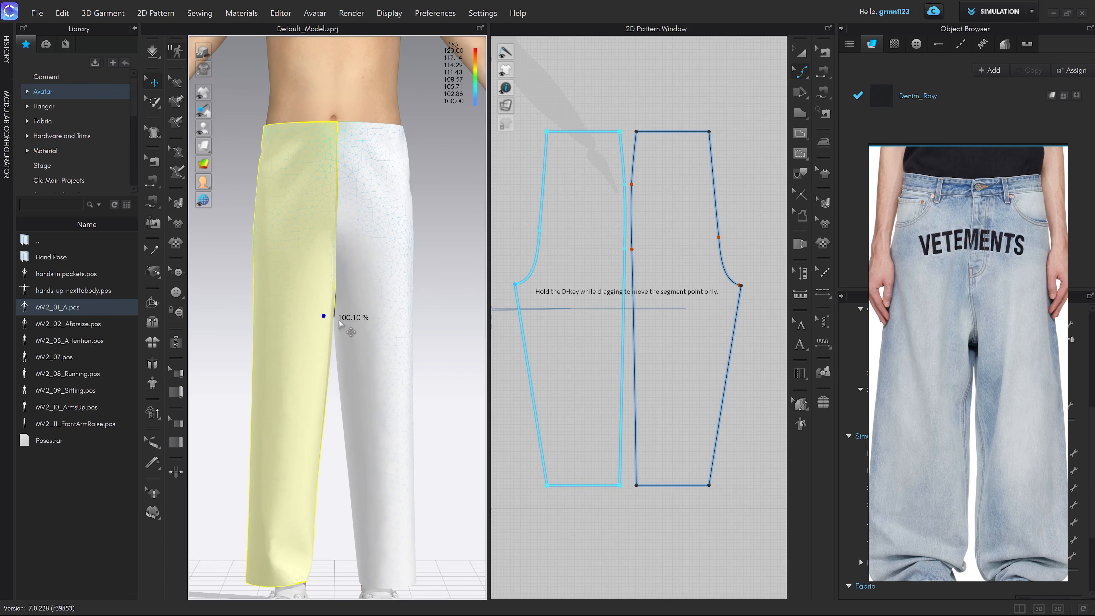
{"action": "mouse_move", "coordinate": [341, 323]}
{"action": "right_mouse_down"}
{"action": "mouse_move", "coordinate": [225, 323]}
{"action": "mouse_move", "coordinate": [352, 329]}
{"action": "mouse_move", "coordinate": [325, 323]}
{"action": "right_mouse_up"}
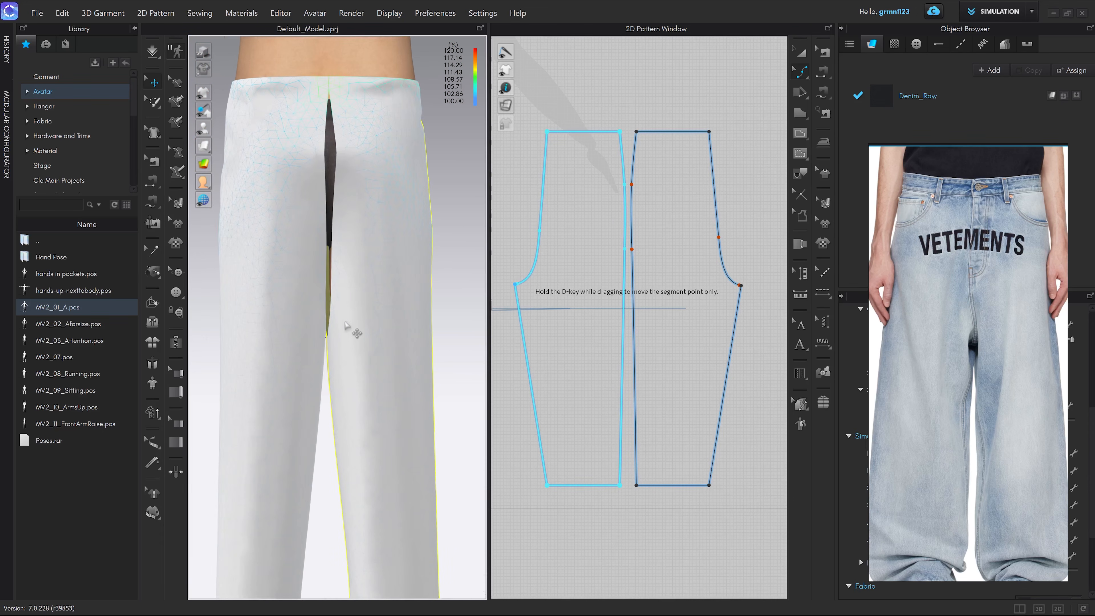
{"action": "key", "text": "z"}
{"action": "left_click", "coordinate": [445, 338]}
{"action": "left_click", "coordinate": [345, 304]}
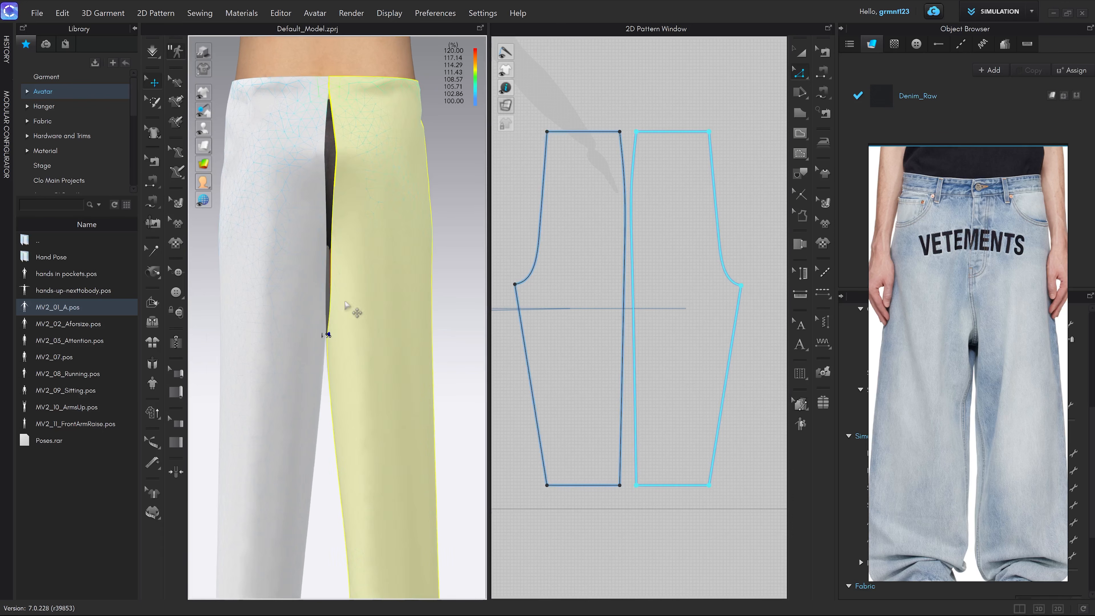
{"action": "right_click_drag", "start_coordinate": [361, 183], "coordinate": [371, 319]}
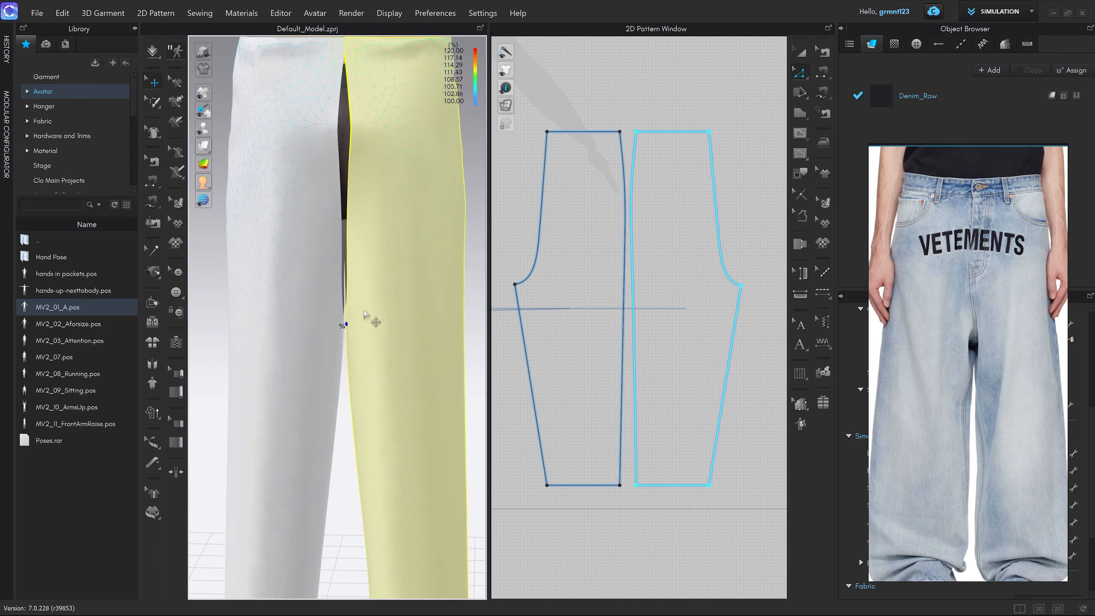
{"action": "right_click_drag", "start_coordinate": [352, 155], "coordinate": [349, 297]}
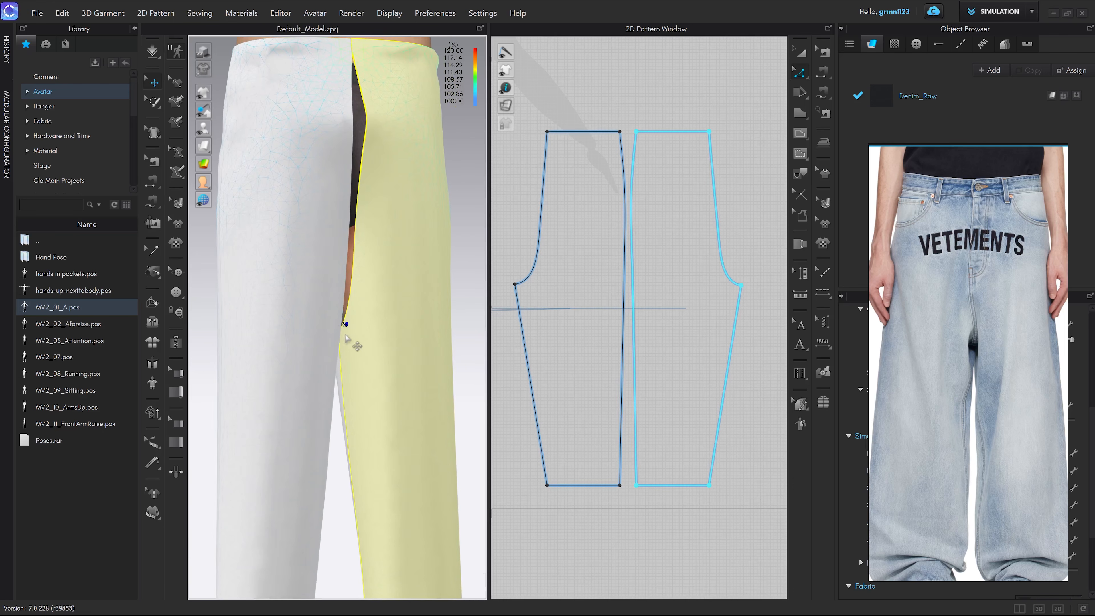
Step: Move the back panel's crotch point 20 mm outward along the X-axis to lengthen the back rise
{"action": "scroll", "coordinate": [645, 305], "scroll_direction": "down", "scroll_amount": 6}
{"action": "middle_click_drag", "start_coordinate": [644, 305], "coordinate": [692, 302]}
{"action": "scroll", "coordinate": [594, 296], "scroll_direction": "up", "scroll_amount": 3}
{"action": "middle_click_drag", "start_coordinate": [595, 296], "coordinate": [587, 307]}
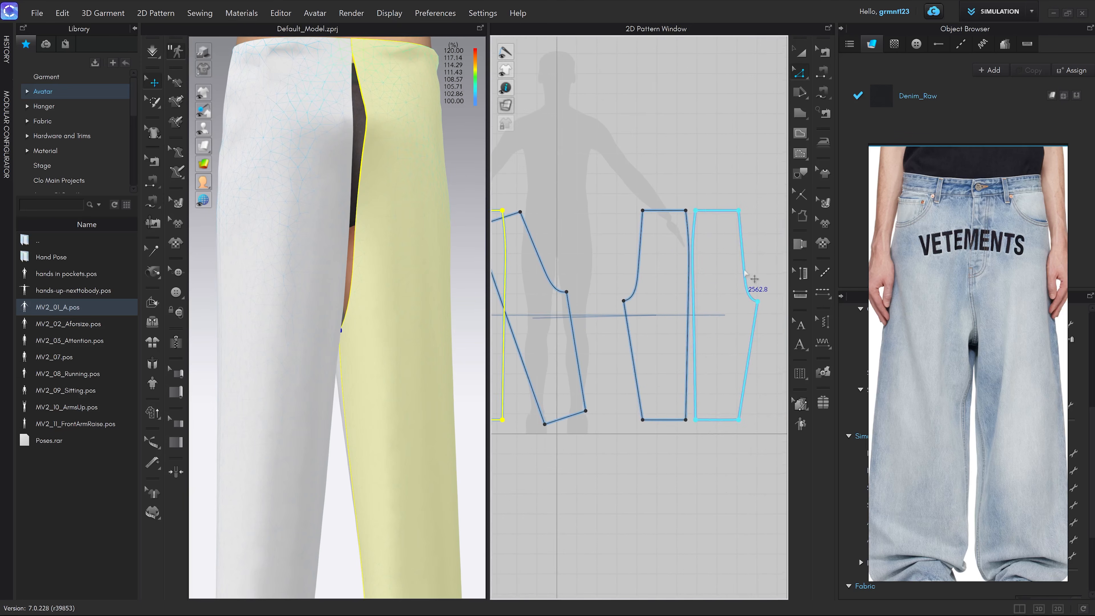
{"action": "scroll", "coordinate": [745, 273], "scroll_direction": "up", "scroll_amount": 8}
{"action": "key", "text": "z"}
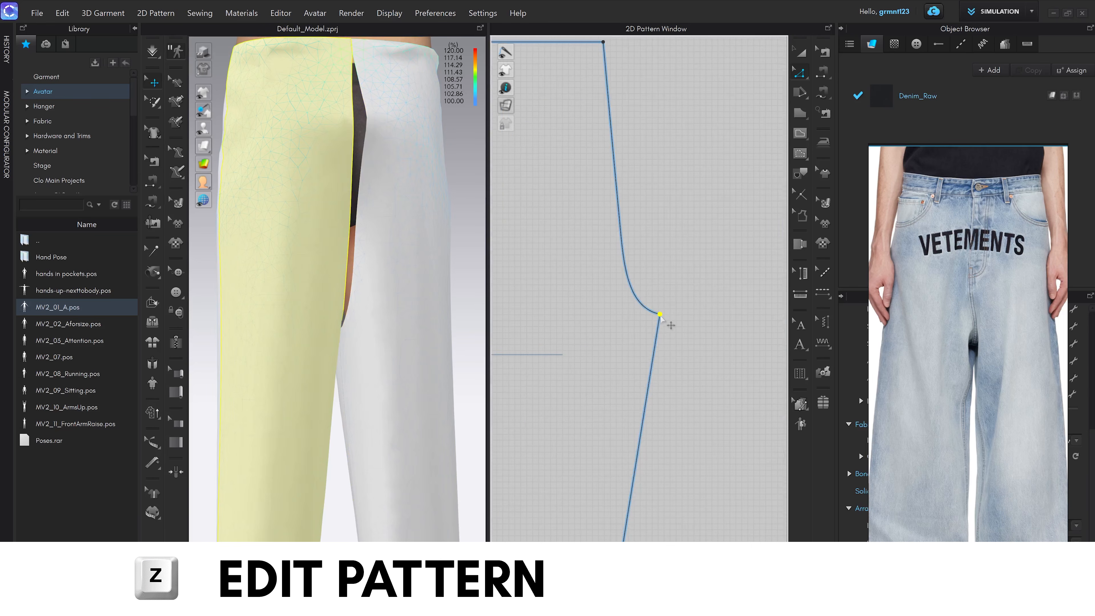
{"action": "left_click_drag", "start_coordinate": [660, 314], "coordinate": [673, 316]}
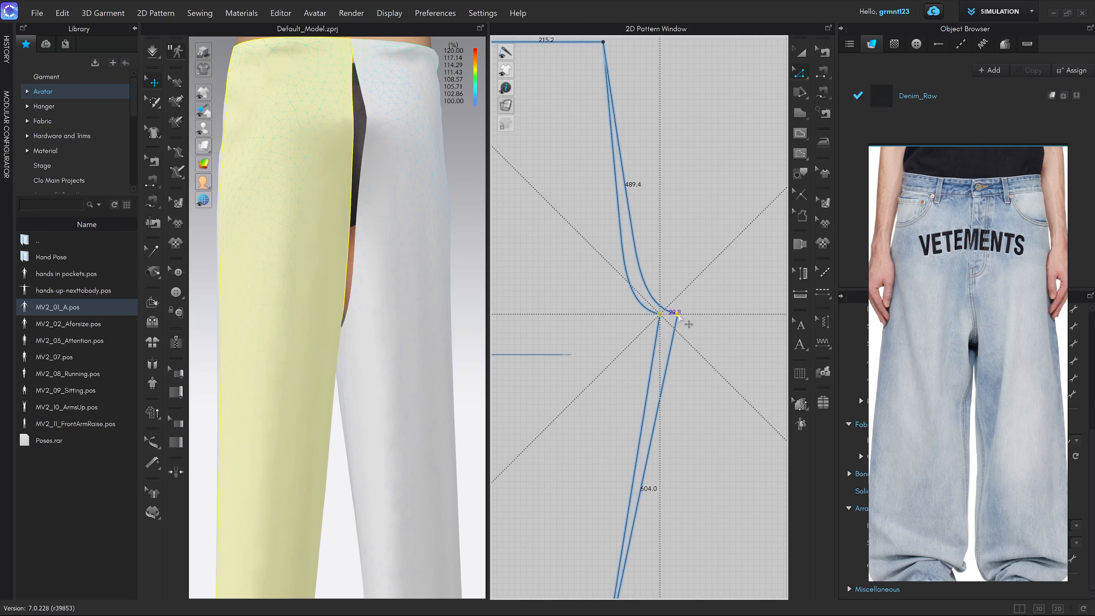
{"action": "key", "text": "Return"}
{"action": "type", "text": "20"}
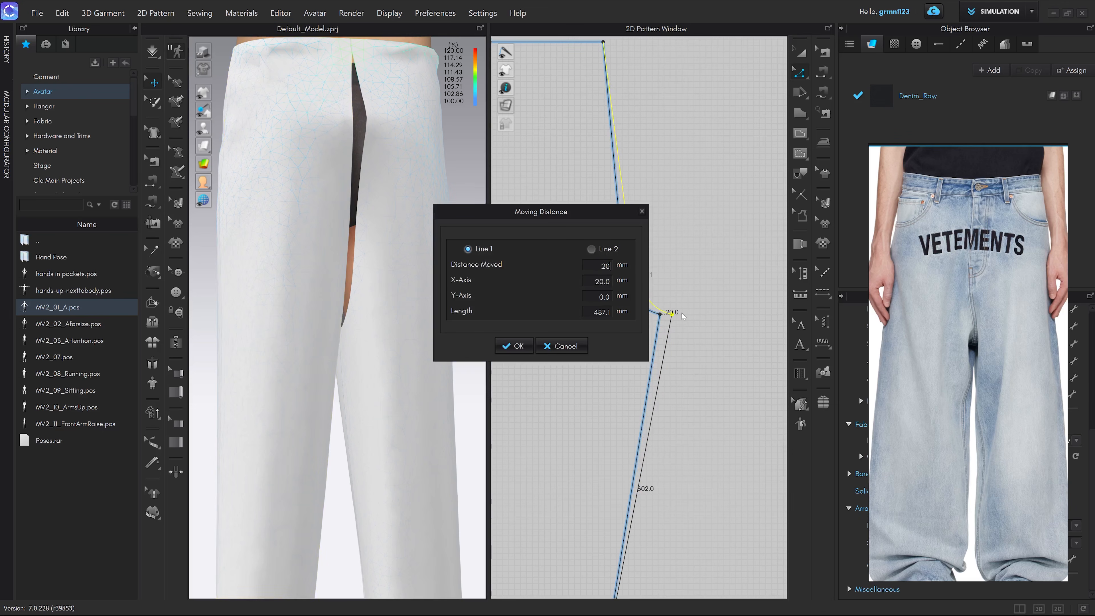
{"action": "key", "text": "Return"}
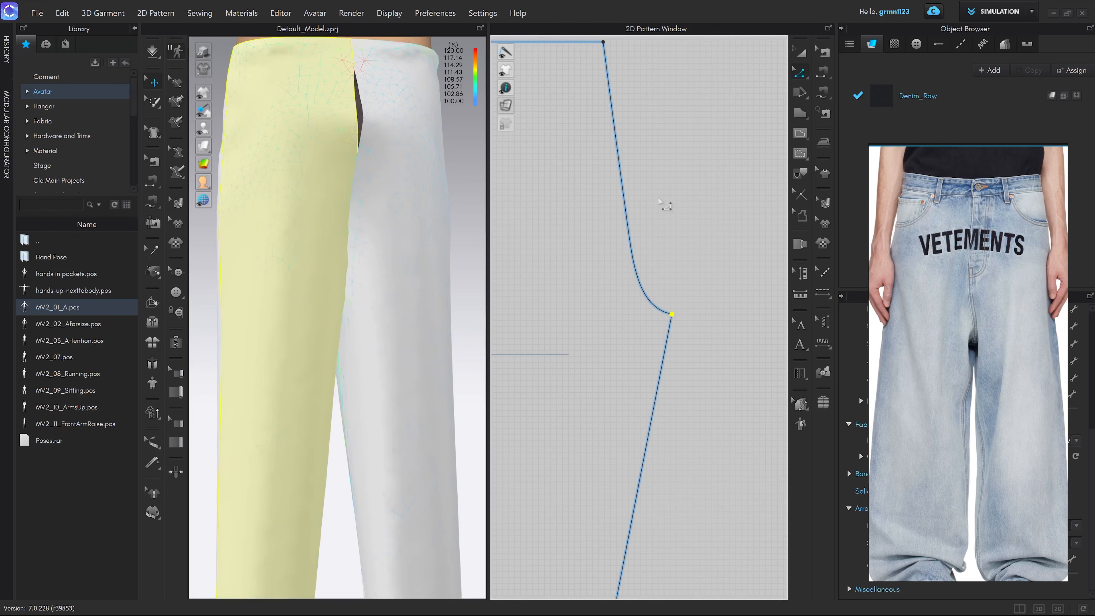
Step: Simulate the widened back panels and pull the two seat halves towards each other at the centre back
{"action": "key", "text": "space"}
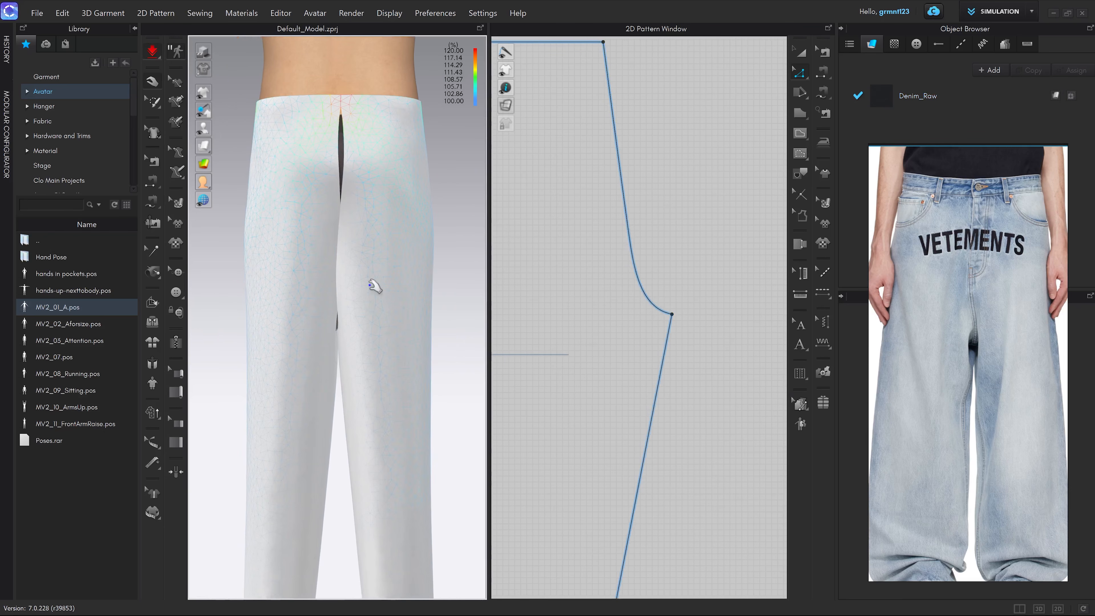
{"action": "left_click_drag", "start_coordinate": [334, 127], "coordinate": [347, 96]}
{"action": "left_click_drag", "start_coordinate": [363, 154], "coordinate": [329, 153]}
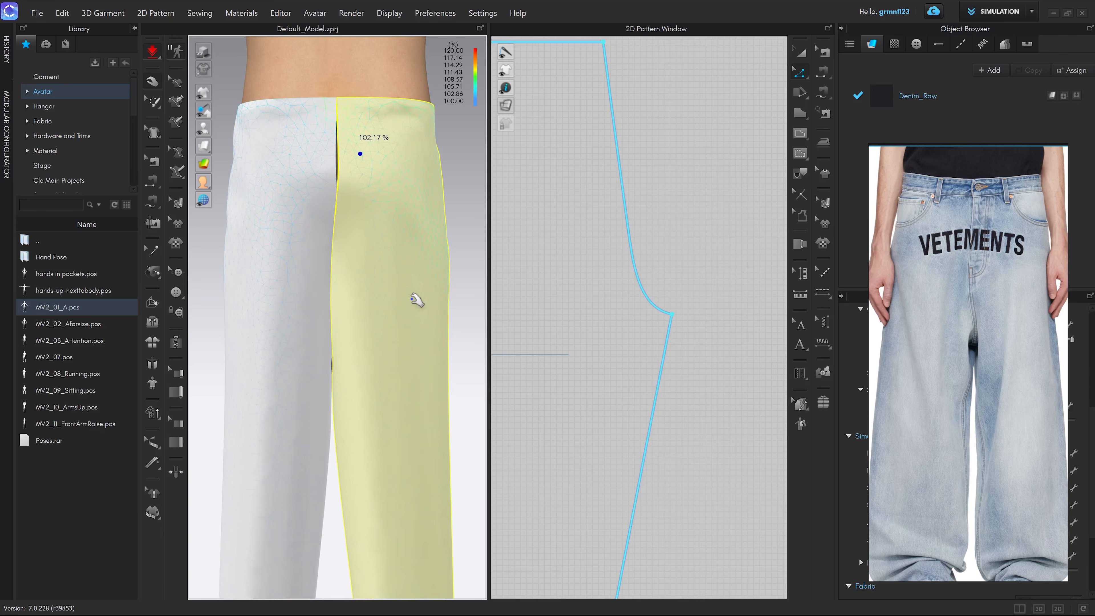
{"action": "right_click_drag", "start_coordinate": [400, 303], "coordinate": [373, 269]}
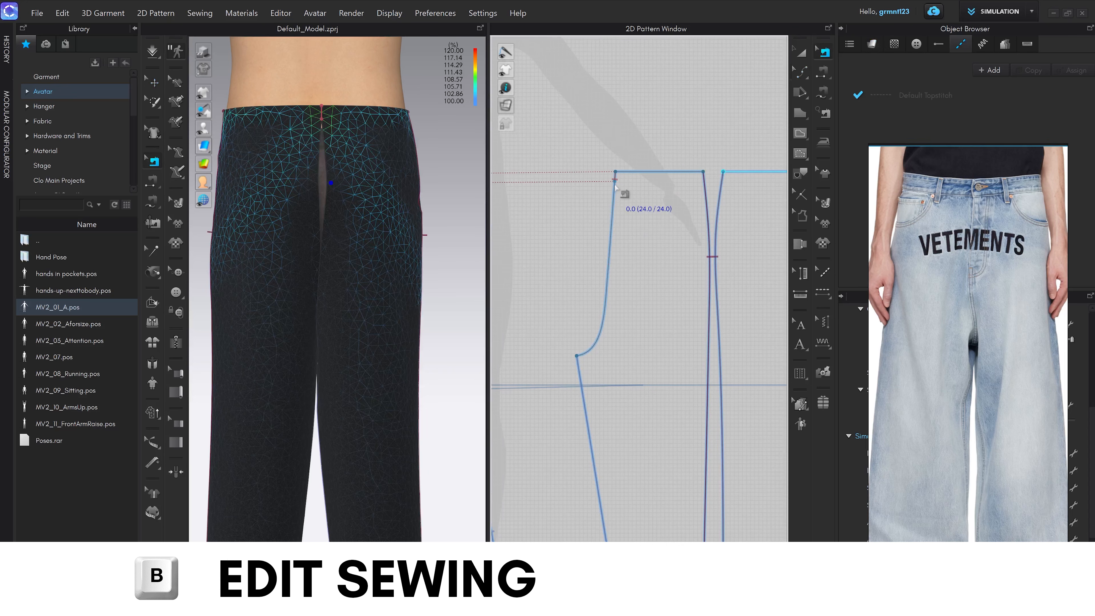
Step: Extend the short sewing at the top of the front rise down to the crotch point on both front panels
{"action": "left_click_drag", "start_coordinate": [621, 180], "coordinate": [577, 357]}
{"action": "scroll", "coordinate": [565, 314], "scroll_direction": "down", "scroll_amount": 3}
{"action": "middle_click_drag", "start_coordinate": [619, 295], "coordinate": [728, 281]}
{"action": "scroll", "coordinate": [566, 239], "scroll_direction": "up", "scroll_amount": 3}
{"action": "left_click_drag", "start_coordinate": [563, 215], "coordinate": [658, 375]}
Step: Extend the short sewing at the top of the back rise down to the crotch point on both back panels
{"action": "scroll", "coordinate": [678, 365], "scroll_direction": "down", "scroll_amount": 3}
{"action": "scroll", "coordinate": [716, 296], "scroll_direction": "up", "scroll_amount": 5}
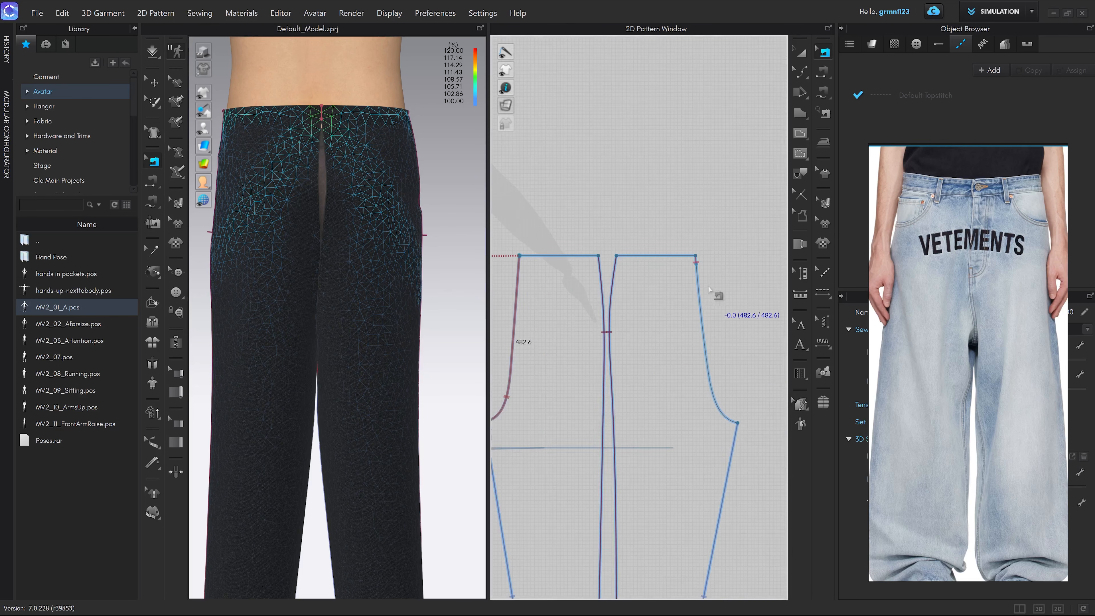
{"action": "left_click", "coordinate": [698, 283]}
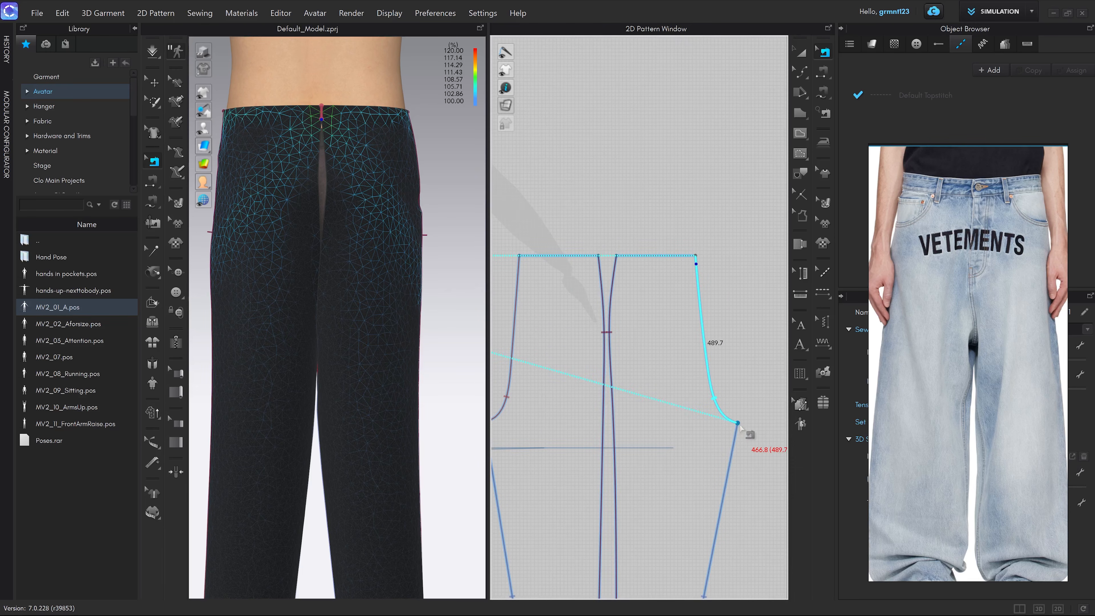
{"action": "scroll", "coordinate": [690, 401], "scroll_direction": "down", "scroll_amount": 4}
{"action": "scroll", "coordinate": [577, 320], "scroll_direction": "up", "scroll_amount": 4}
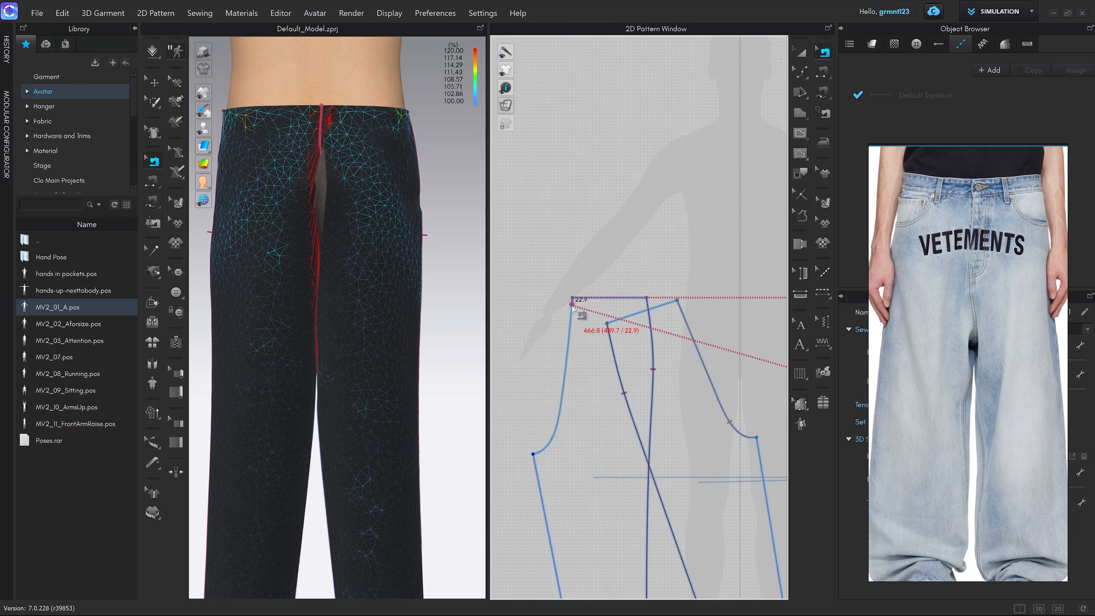
{"action": "left_click", "coordinate": [539, 452]}
Step: Simulate the trousers with the fully sewn rises and check the drape from the sides, front and back
{"action": "scroll", "coordinate": [371, 379], "scroll_direction": "down", "scroll_amount": 5}
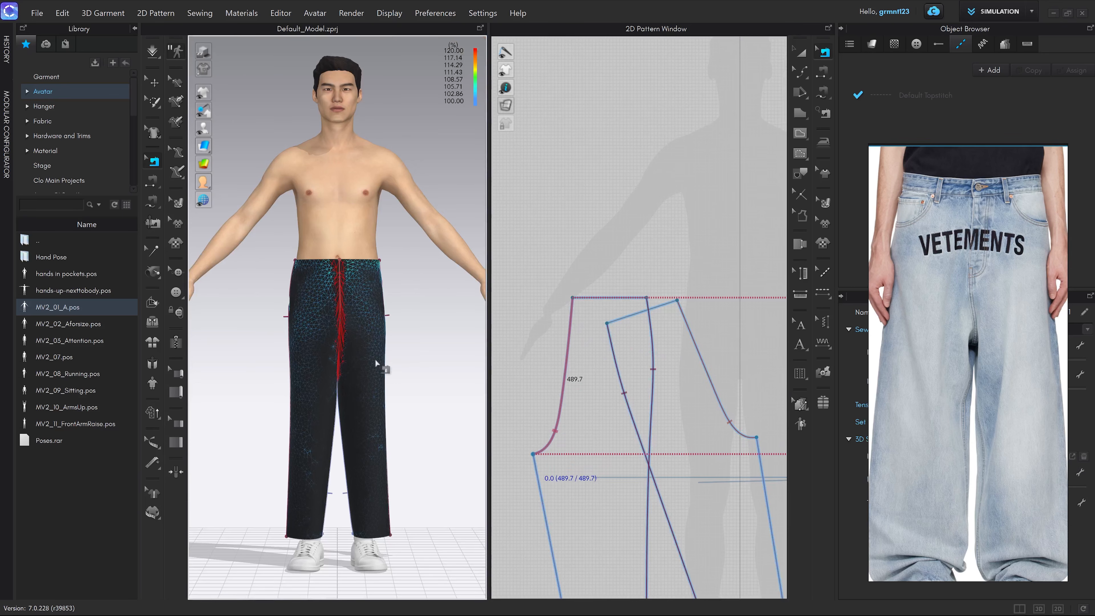
{"action": "scroll", "coordinate": [376, 360], "scroll_direction": "up", "scroll_amount": 3}
{"action": "key", "text": "space"}
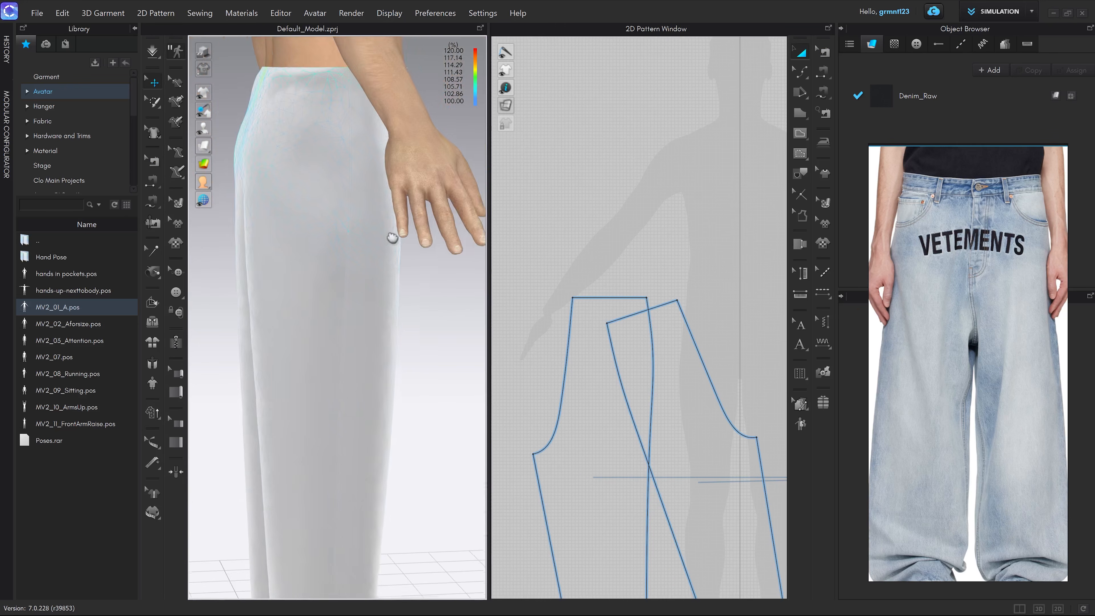
{"action": "right_click_drag", "start_coordinate": [391, 237], "coordinate": [380, 270]}
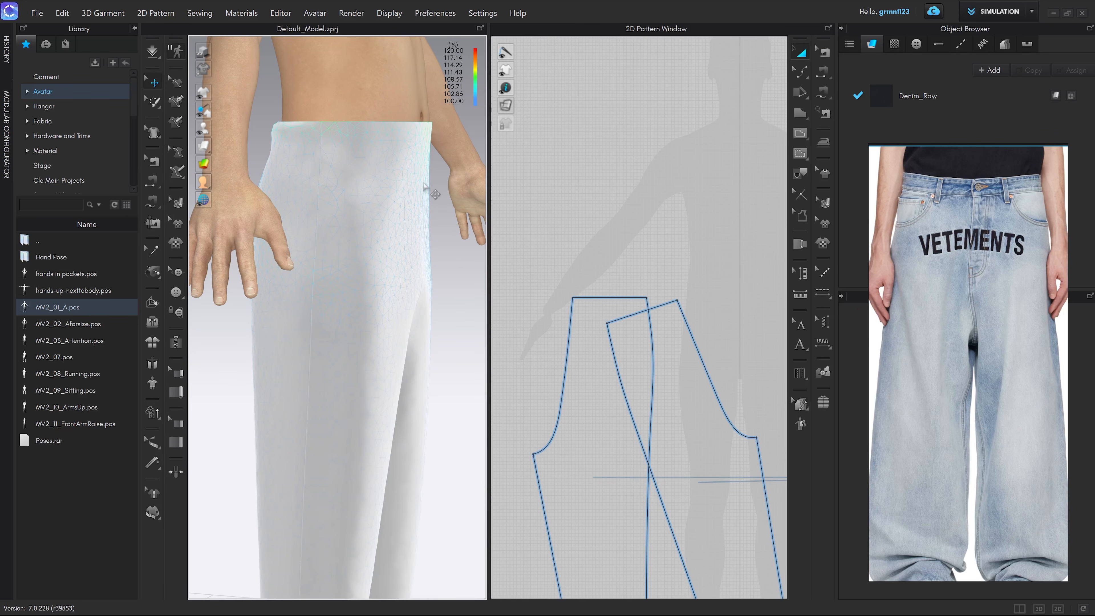
{"action": "mouse_move", "coordinate": [420, 196]}
{"action": "right_mouse_down"}
{"action": "mouse_move", "coordinate": [394, 186]}
{"action": "mouse_move", "coordinate": [433, 211]}
{"action": "right_mouse_up"}
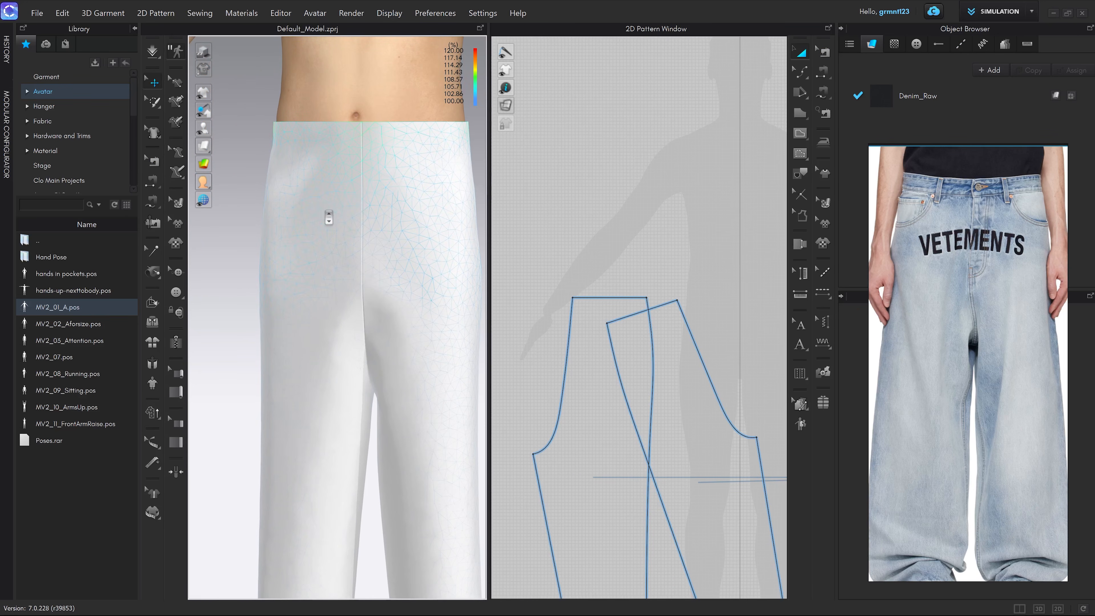
{"action": "scroll", "coordinate": [328, 218], "scroll_direction": "down", "scroll_amount": 5}
{"action": "scroll", "coordinate": [367, 151], "scroll_direction": "up", "scroll_amount": 2}
{"action": "scroll", "coordinate": [323, 229], "scroll_direction": "up", "scroll_amount": 1}
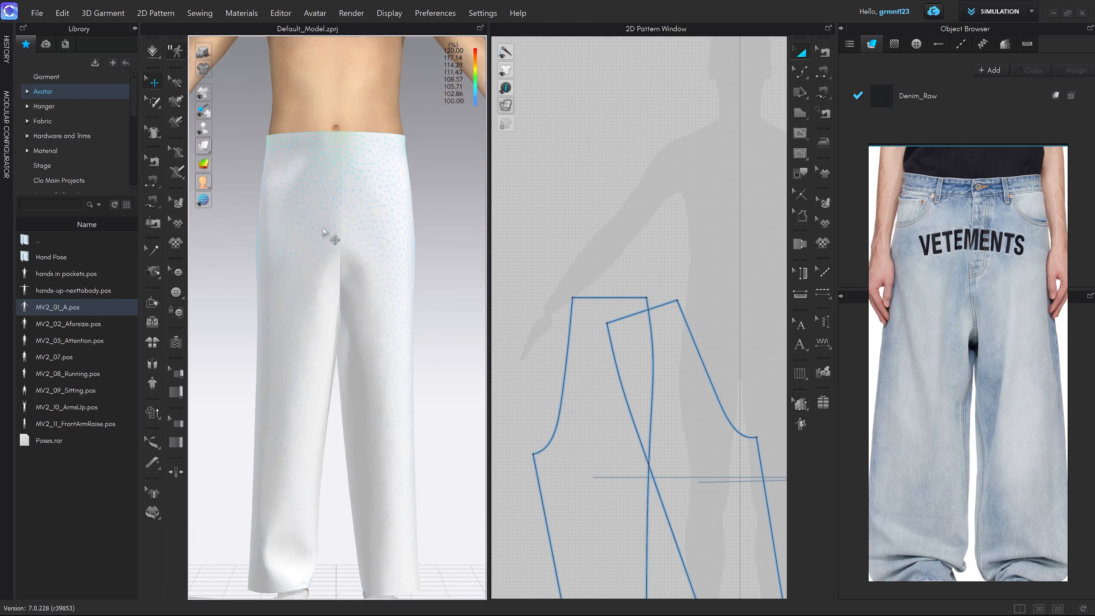
{"action": "right_click_drag", "start_coordinate": [301, 261], "coordinate": [205, 498]}
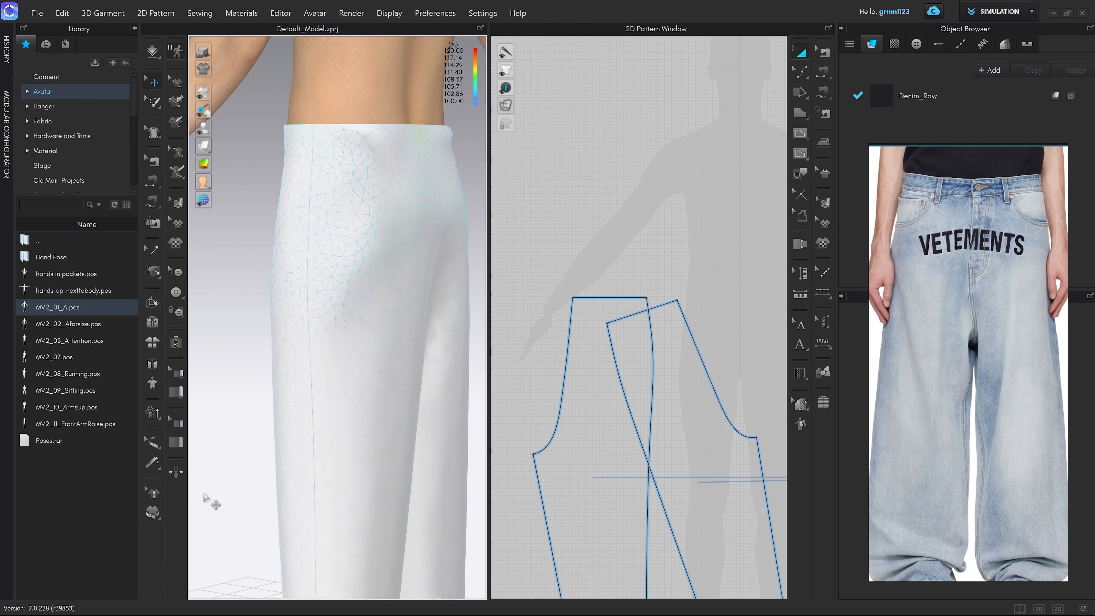
Step: Make the garment surface see-through and place a garment circumference measure around the trousers a little below the waist edge
{"action": "left_click", "coordinate": [154, 516]}
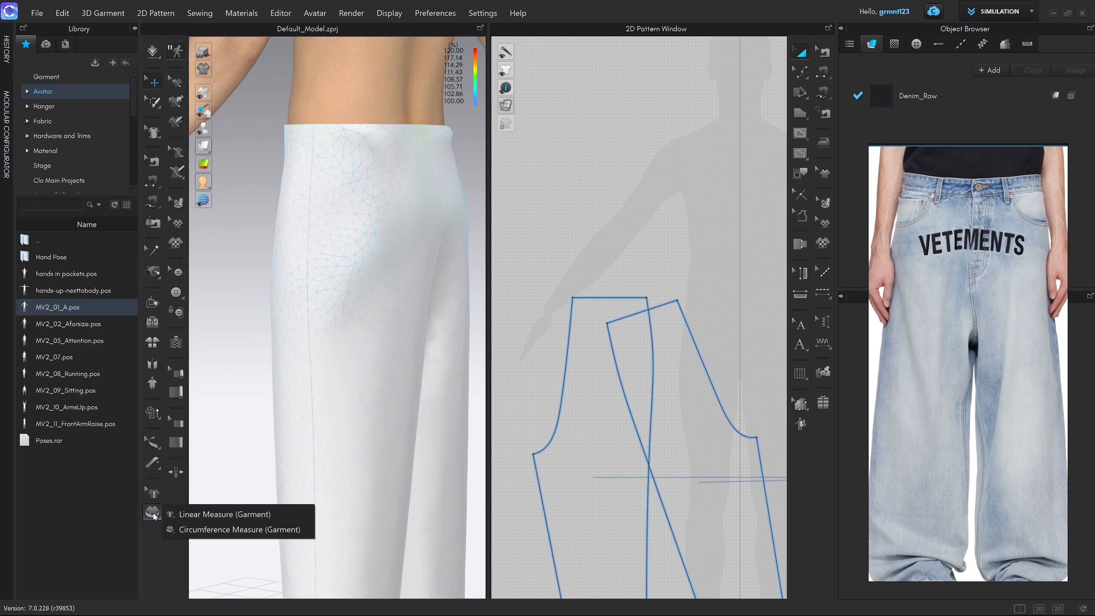
{"action": "left_click", "coordinate": [189, 530]}
{"action": "key", "text": "2"}
{"action": "scroll", "coordinate": [384, 294], "scroll_direction": "up", "scroll_amount": 3}
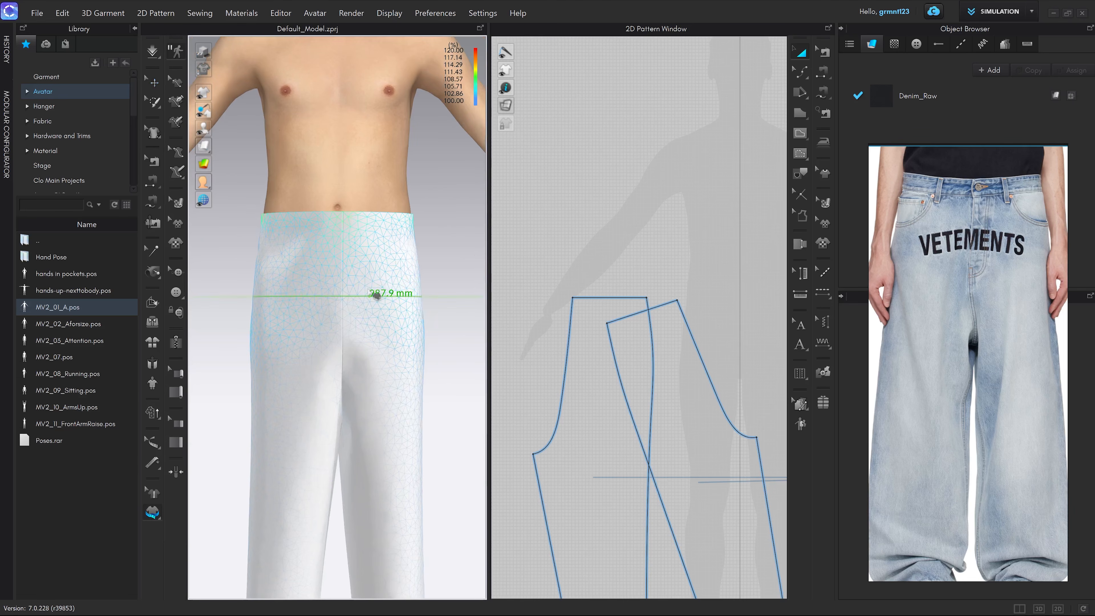
{"action": "mouse_move", "coordinate": [214, 154]}
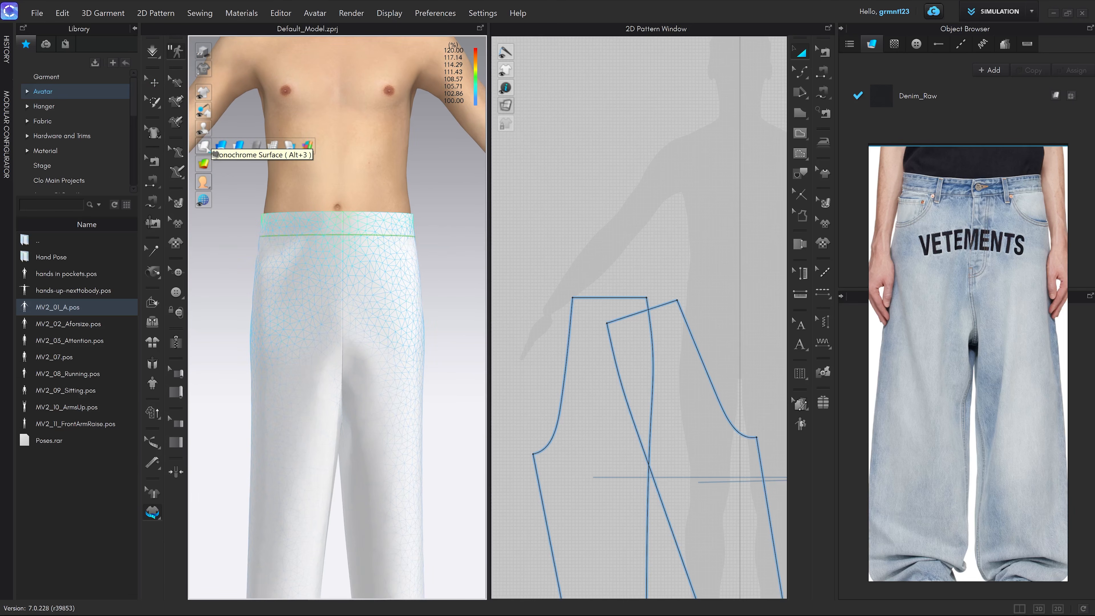
{"action": "left_click", "coordinate": [257, 147]}
{"action": "scroll", "coordinate": [339, 302], "scroll_direction": "up", "scroll_amount": 2}
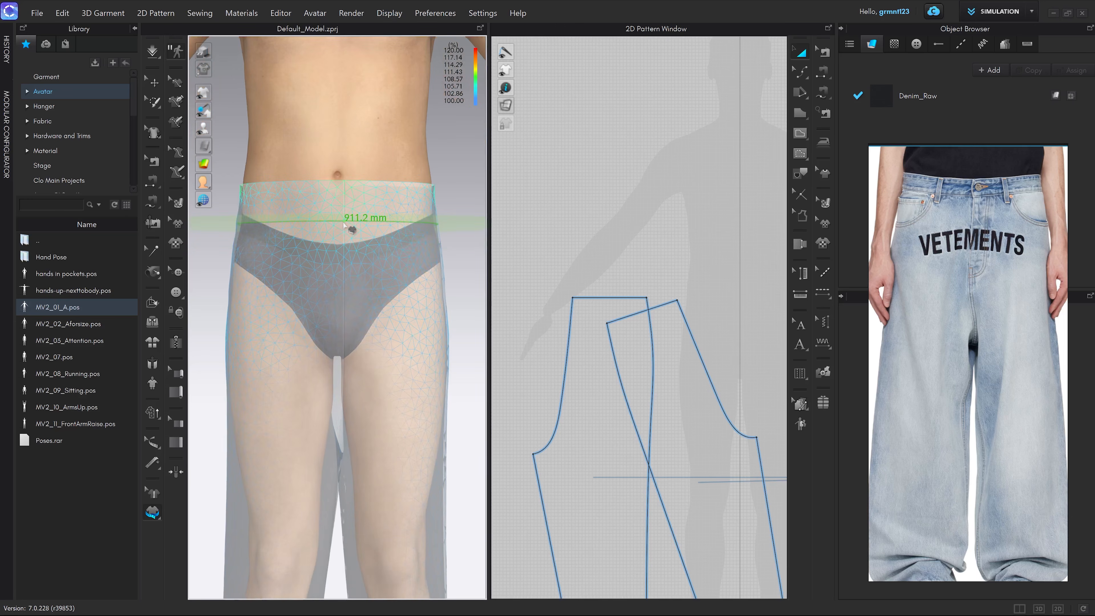
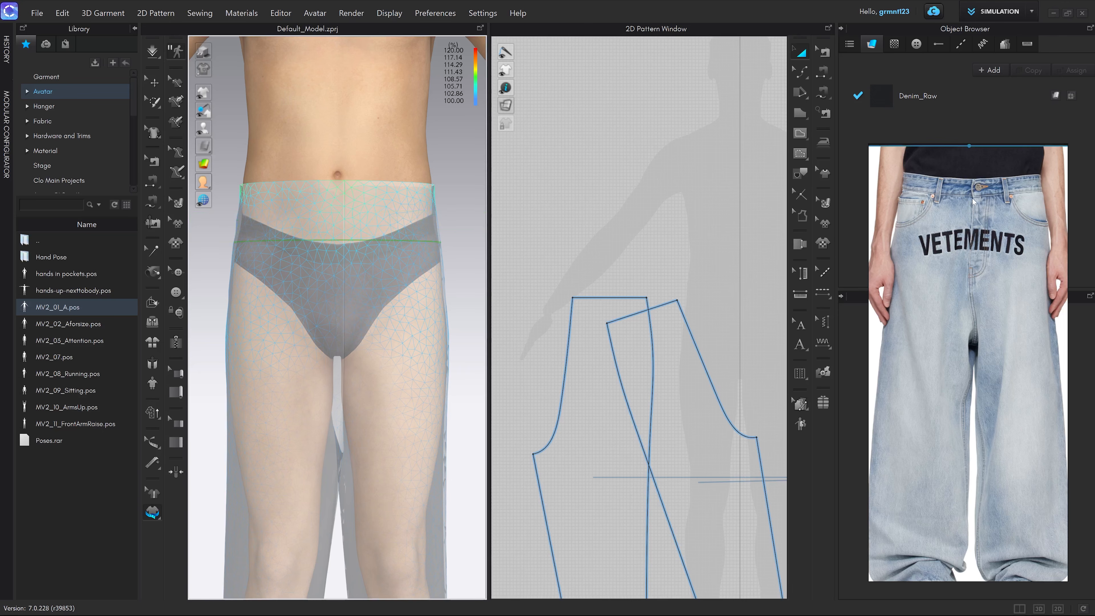
{"action": "left_click", "coordinate": [344, 231]}
Step: Edit the circumference measure from the side view, tilting it downward towards the front and adjusting its position
{"action": "right_click_drag", "start_coordinate": [344, 232], "coordinate": [379, 262]}
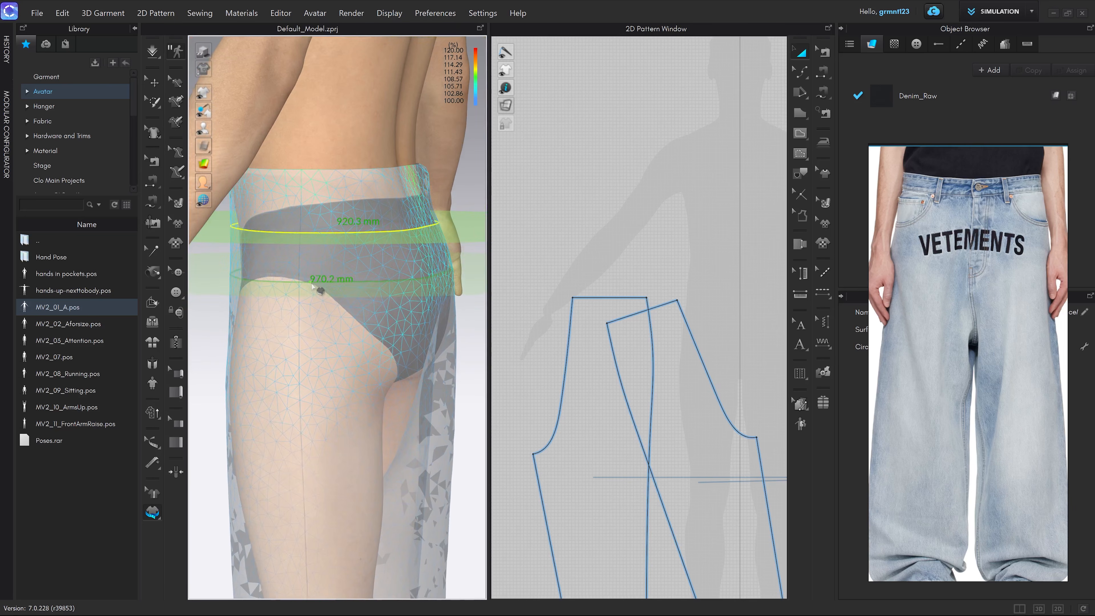
{"action": "left_click", "coordinate": [156, 496]}
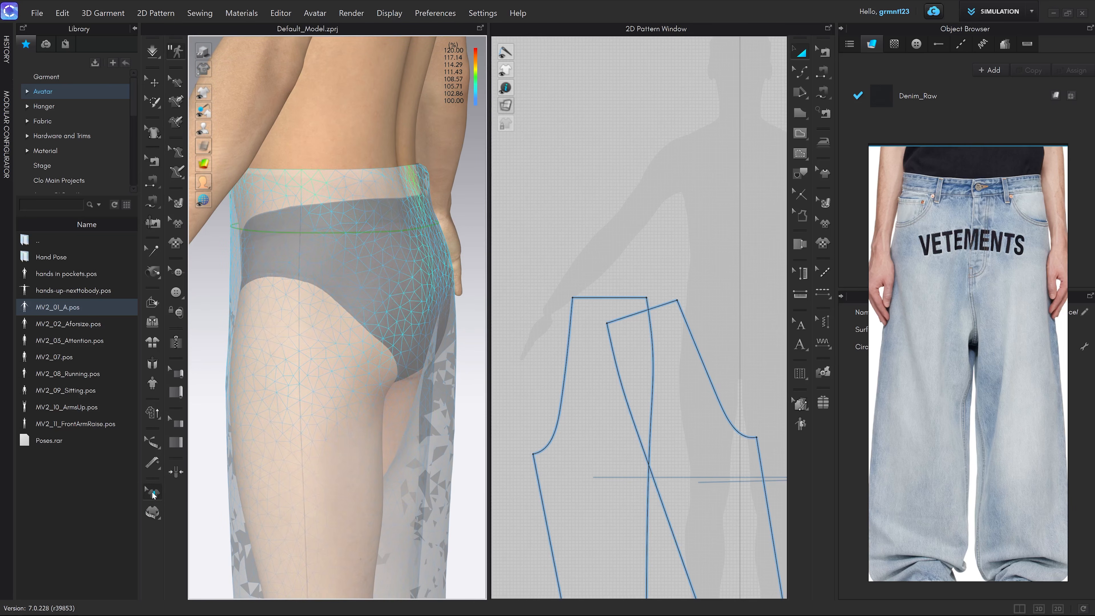
{"action": "right_click_drag", "start_coordinate": [235, 472], "coordinate": [466, 243]}
{"action": "left_click", "coordinate": [427, 252]}
{"action": "scroll", "coordinate": [467, 243], "scroll_direction": "down", "scroll_amount": 2}
{"action": "middle_click_drag", "start_coordinate": [466, 242], "coordinate": [419, 313]}
{"action": "key", "text": "4"}
{"action": "scroll", "coordinate": [403, 303], "scroll_direction": "up", "scroll_amount": 3}
{"action": "scroll", "coordinate": [403, 303], "scroll_direction": "down", "scroll_amount": 2}
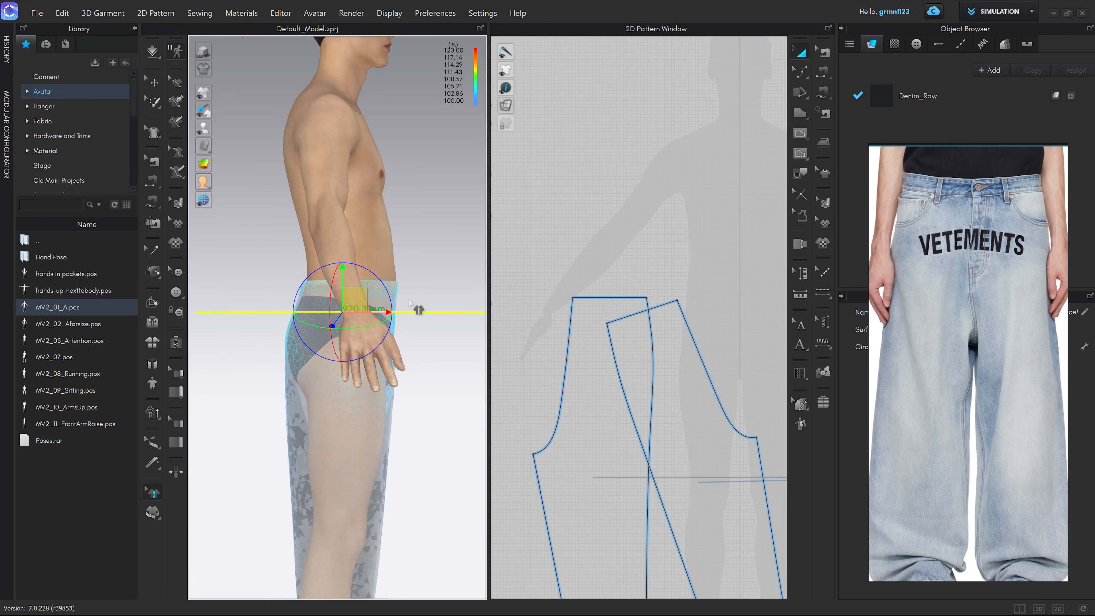
{"action": "left_click_drag", "start_coordinate": [381, 280], "coordinate": [395, 294]}
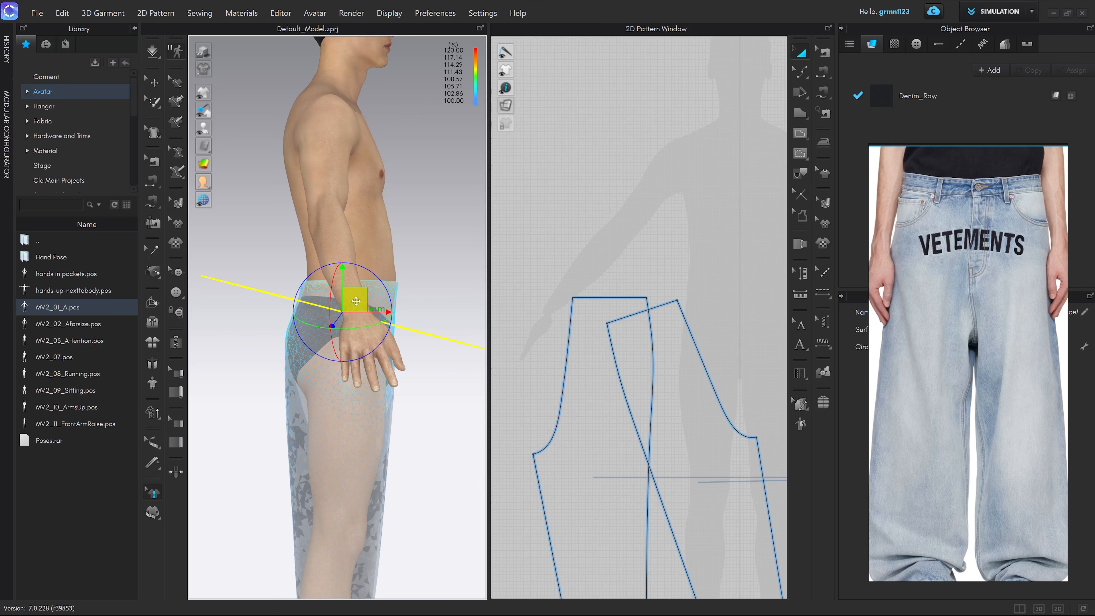
{"action": "left_click_drag", "start_coordinate": [355, 301], "coordinate": [361, 296]}
{"action": "right_click_drag", "start_coordinate": [426, 324], "coordinate": [375, 326]}
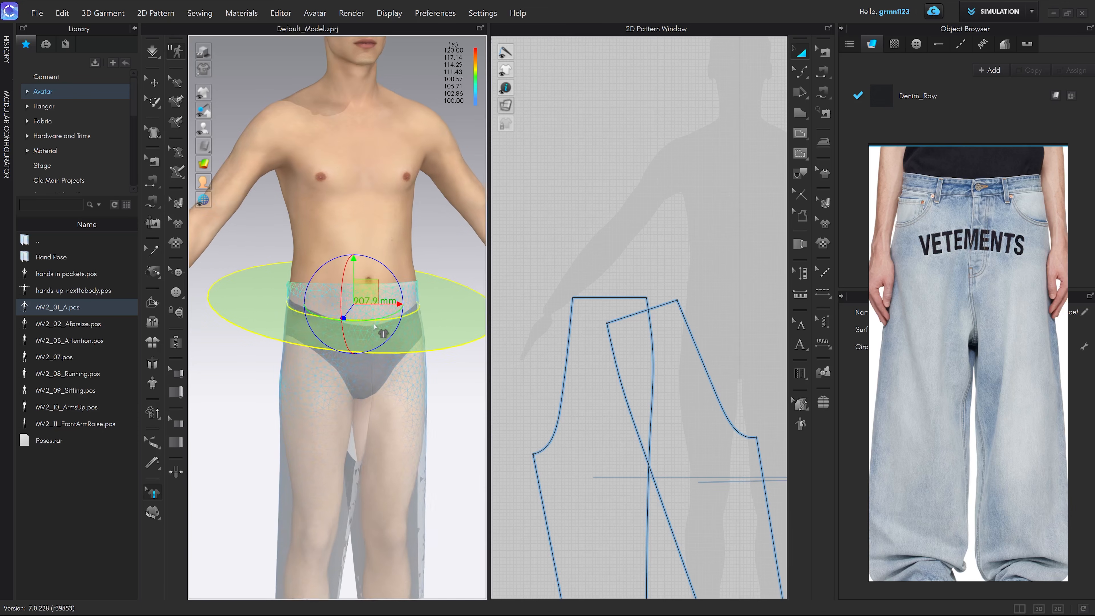
Step: Cut the front and back panels along the tilted circumference measure a little below the waist edge
{"action": "scroll", "coordinate": [375, 326], "scroll_direction": "down", "scroll_amount": 2}
{"action": "right_click", "coordinate": [413, 292]}
{"action": "right_click_drag", "start_coordinate": [412, 383], "coordinate": [411, 383]}
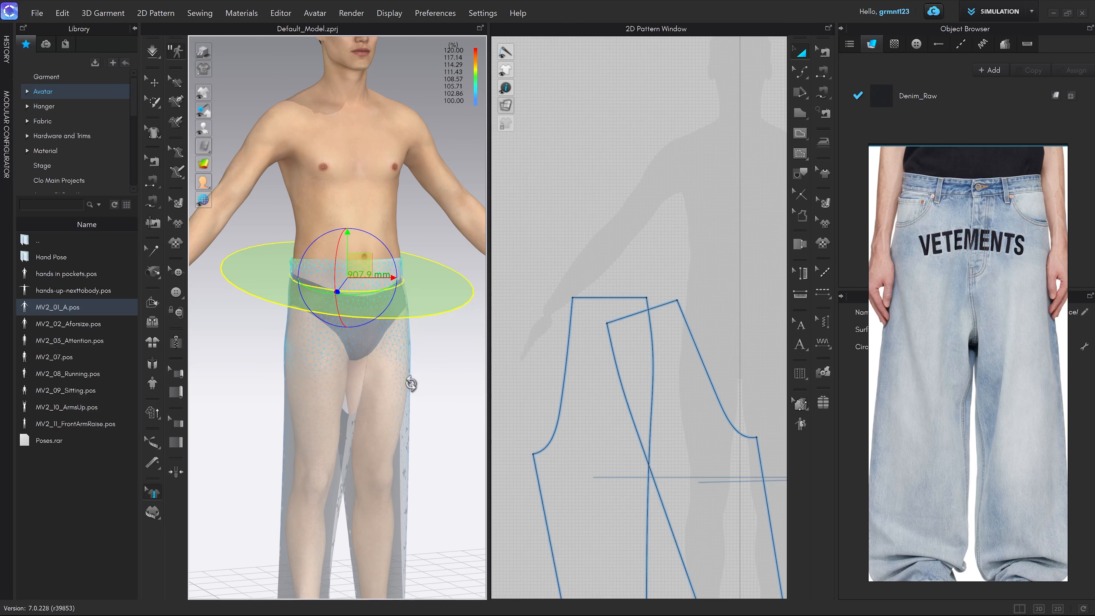
{"action": "right_click", "coordinate": [411, 384]}
{"action": "left_click", "coordinate": [433, 380]}
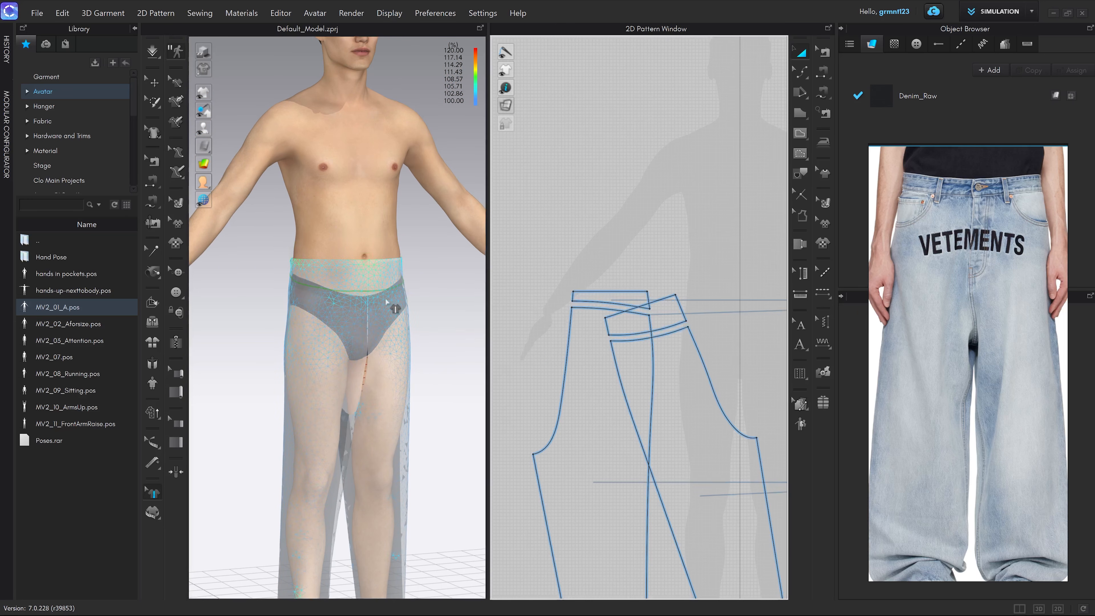
Step: Switch the garment's surface display from see-through to plain white monochrome
{"action": "scroll", "coordinate": [386, 300], "scroll_direction": "down", "scroll_amount": 3}
{"action": "mouse_move", "coordinate": [203, 146]}
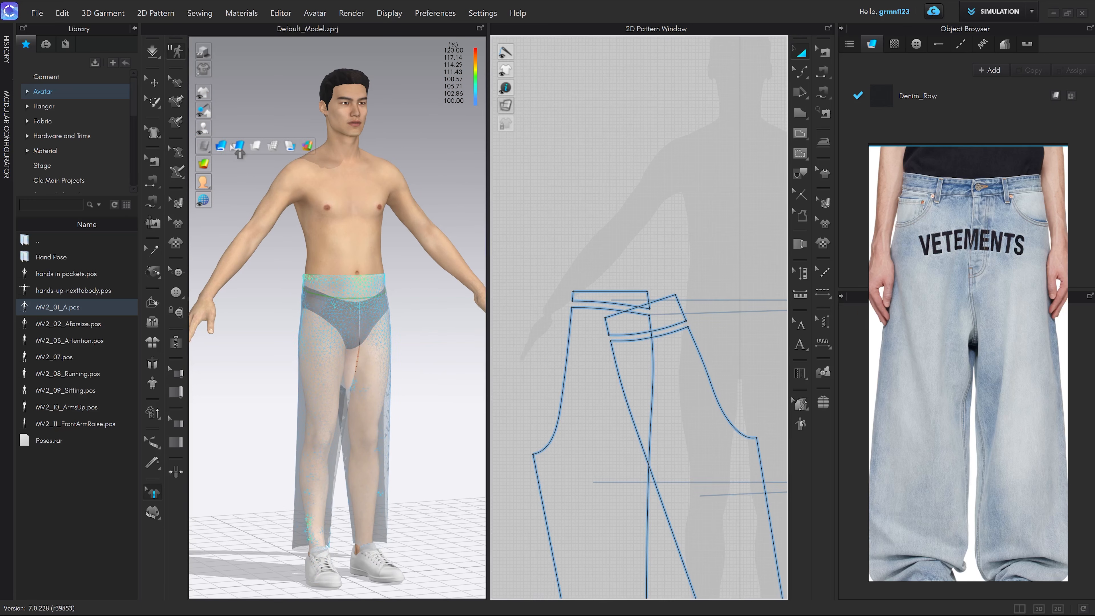
{"action": "left_click", "coordinate": [255, 147]}
{"action": "scroll", "coordinate": [361, 274], "scroll_direction": "up", "scroll_amount": 4}
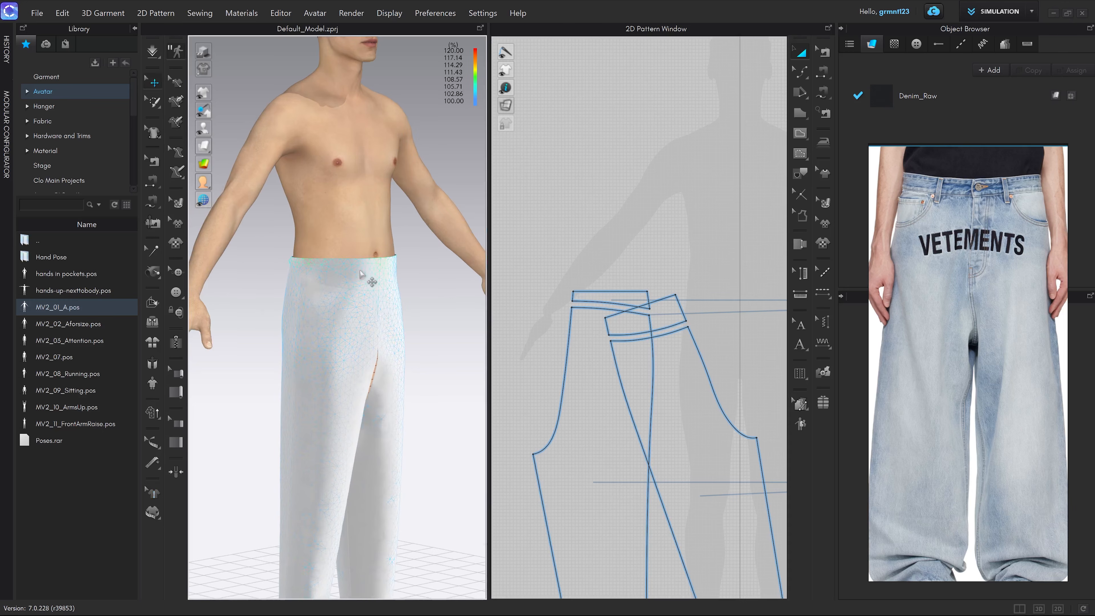
Step: Delete the cut-off waist strips above the new waist line on both the front and back of the trousers
{"action": "key", "text": "a"}
{"action": "left_click", "coordinate": [369, 280]}
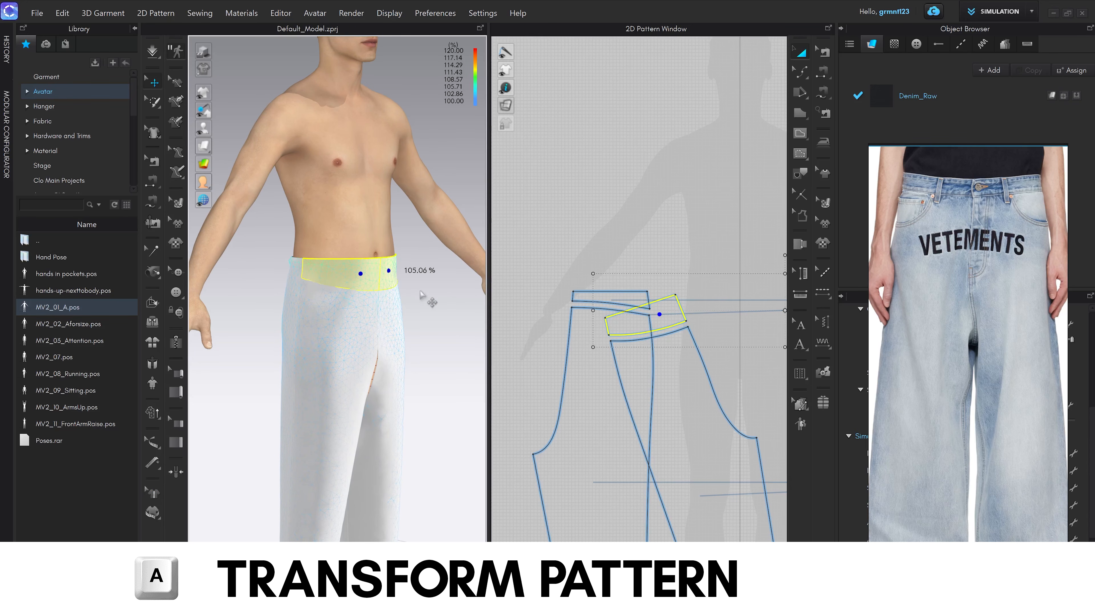
{"action": "right_click_drag", "start_coordinate": [420, 294], "coordinate": [345, 288]}
{"action": "middle_click_drag", "start_coordinate": [344, 288], "coordinate": [264, 285]}
{"action": "right_click_drag", "start_coordinate": [424, 288], "coordinate": [355, 285]}
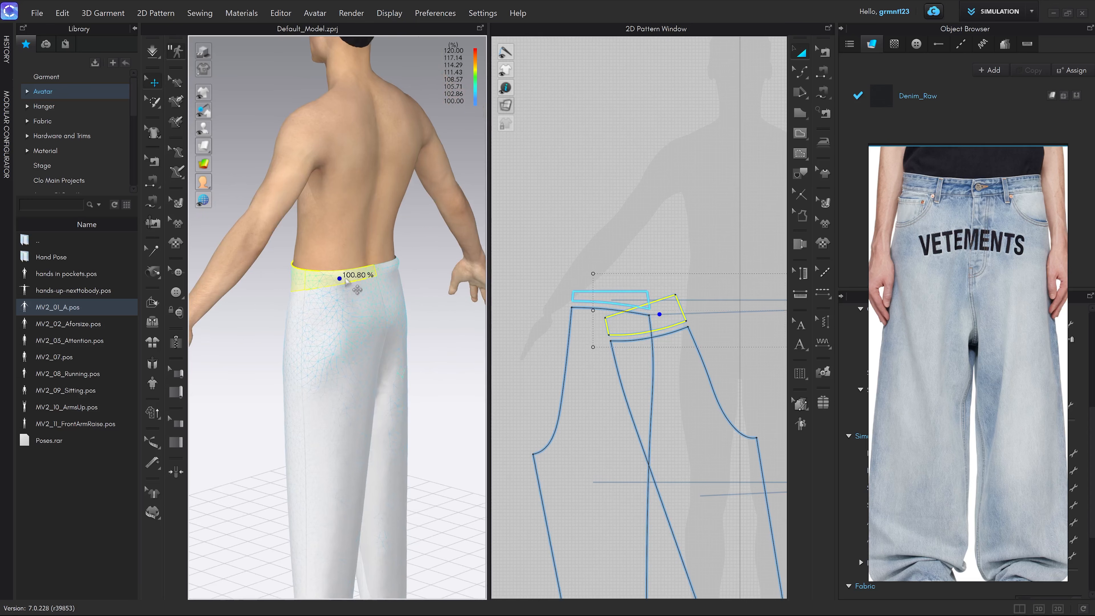
{"action": "left_click", "coordinate": [391, 271], "text": "shift"}
{"action": "key", "text": "BackSpace"}
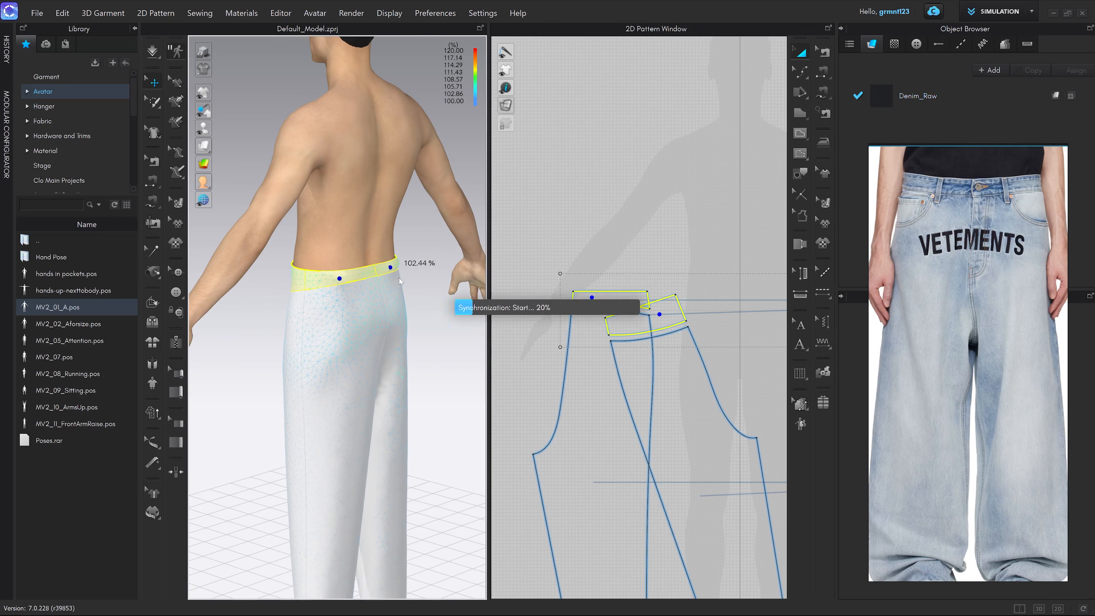
{"action": "key", "text": "2"}
{"action": "scroll", "coordinate": [399, 338], "scroll_direction": "up", "scroll_amount": 3}
{"action": "middle_click_drag", "start_coordinate": [400, 306], "coordinate": [402, 280]}
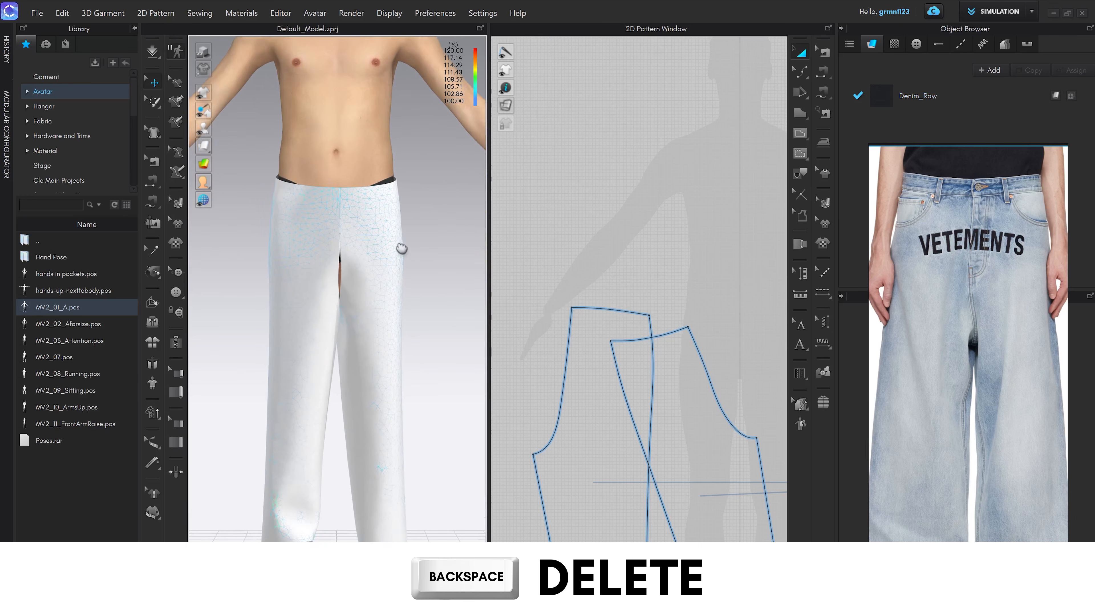
Step: Draw a basic circumference measure on the avatar around the low waist, following the trousers' new waist edge from front to back
{"action": "scroll", "coordinate": [400, 245], "scroll_direction": "down", "scroll_amount": 3}
{"action": "scroll", "coordinate": [401, 245], "scroll_direction": "up", "scroll_amount": 5}
{"action": "left_click", "coordinate": [153, 463]}
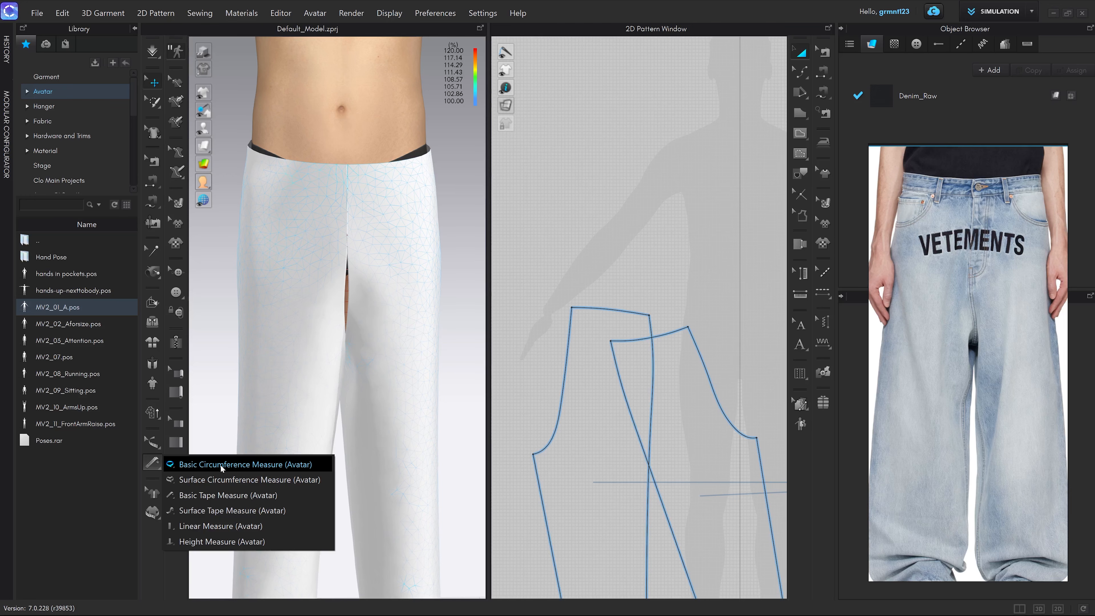
{"action": "left_click", "coordinate": [233, 465]}
{"action": "scroll", "coordinate": [361, 232], "scroll_direction": "down", "scroll_amount": 3}
{"action": "scroll", "coordinate": [362, 232], "scroll_direction": "up", "scroll_amount": 4}
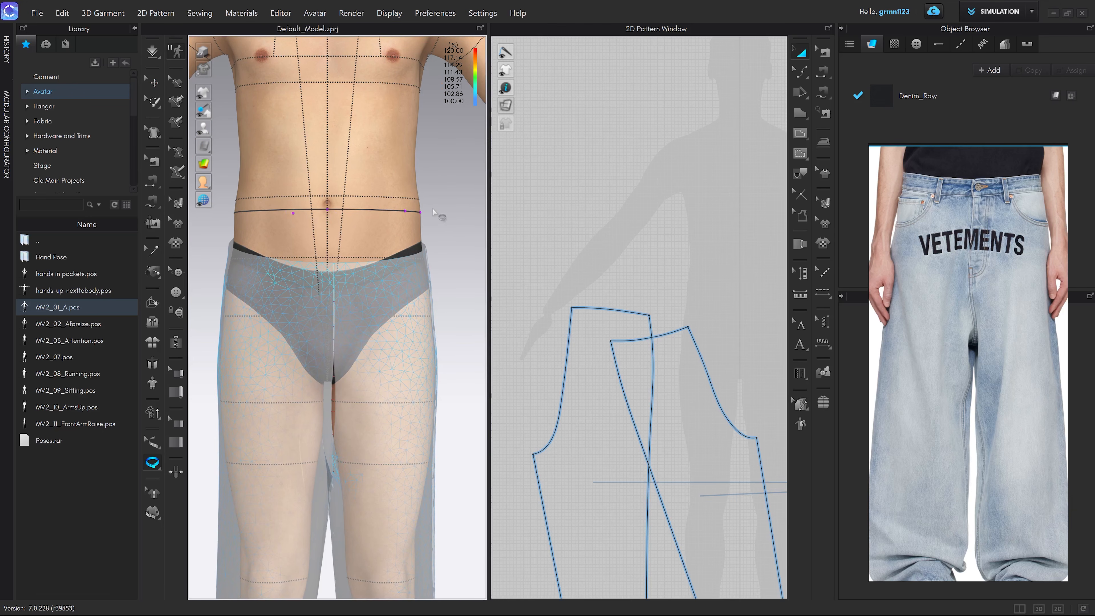
{"action": "scroll", "coordinate": [346, 260], "scroll_direction": "up", "scroll_amount": 3}
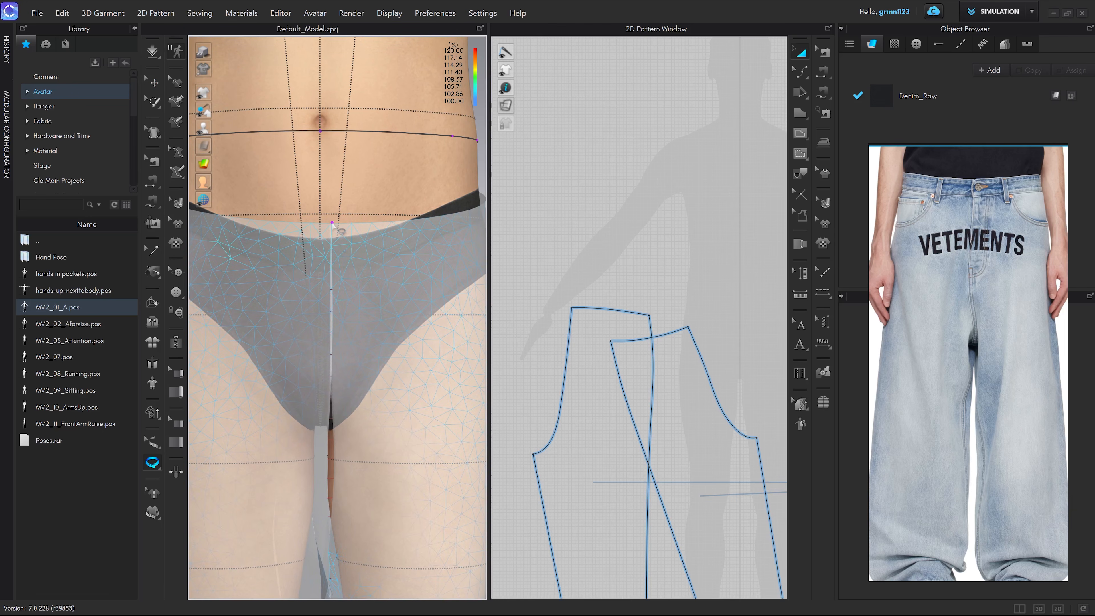
{"action": "right_click_drag", "start_coordinate": [401, 240], "coordinate": [318, 230]}
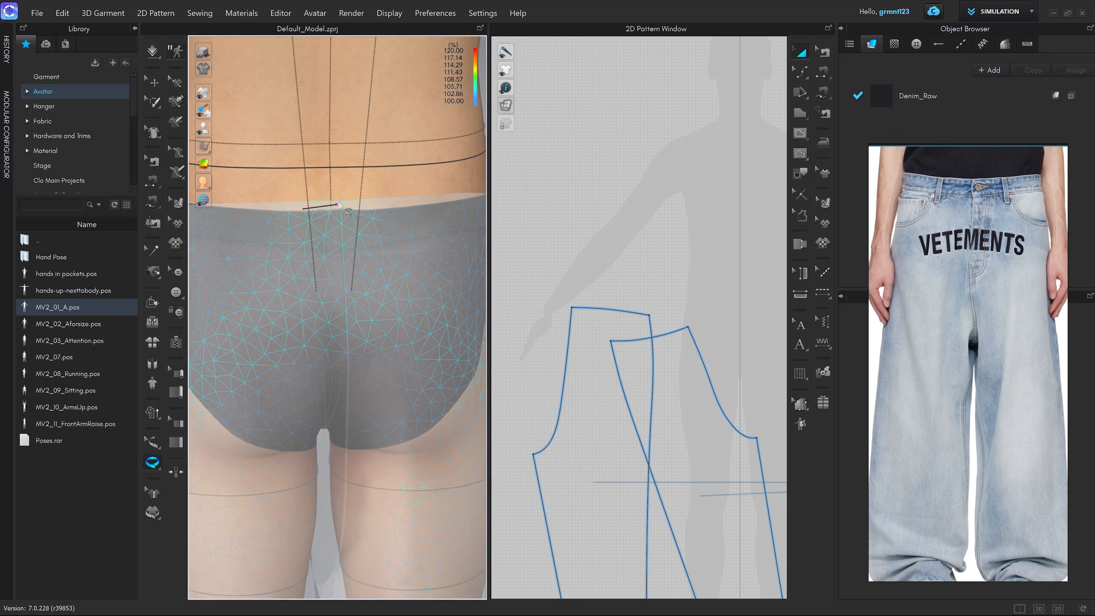
{"action": "key", "text": "2"}
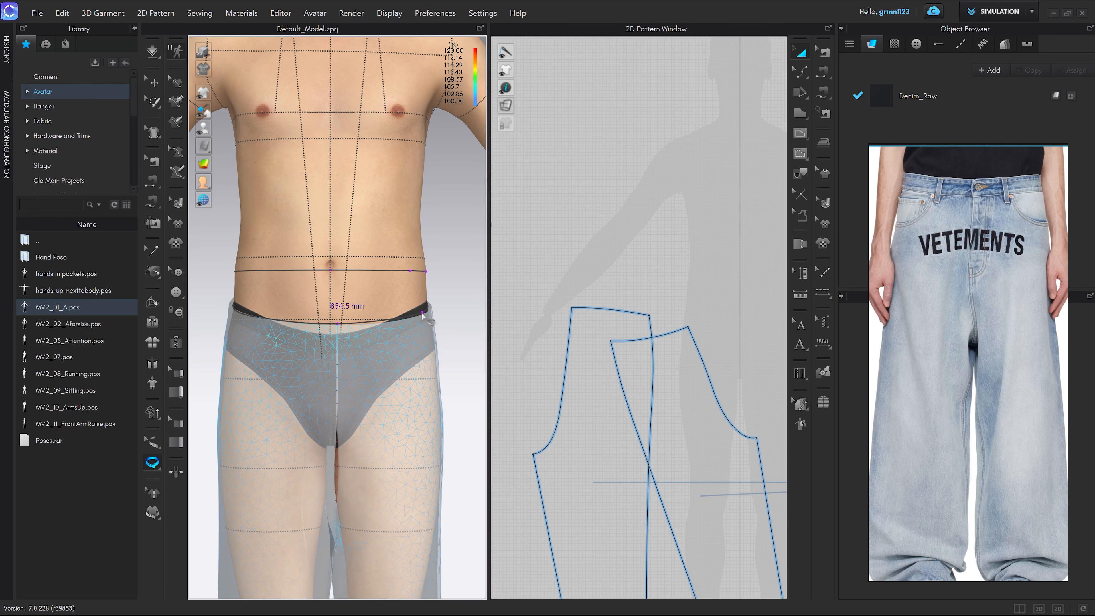
{"action": "left_click", "coordinate": [423, 315]}
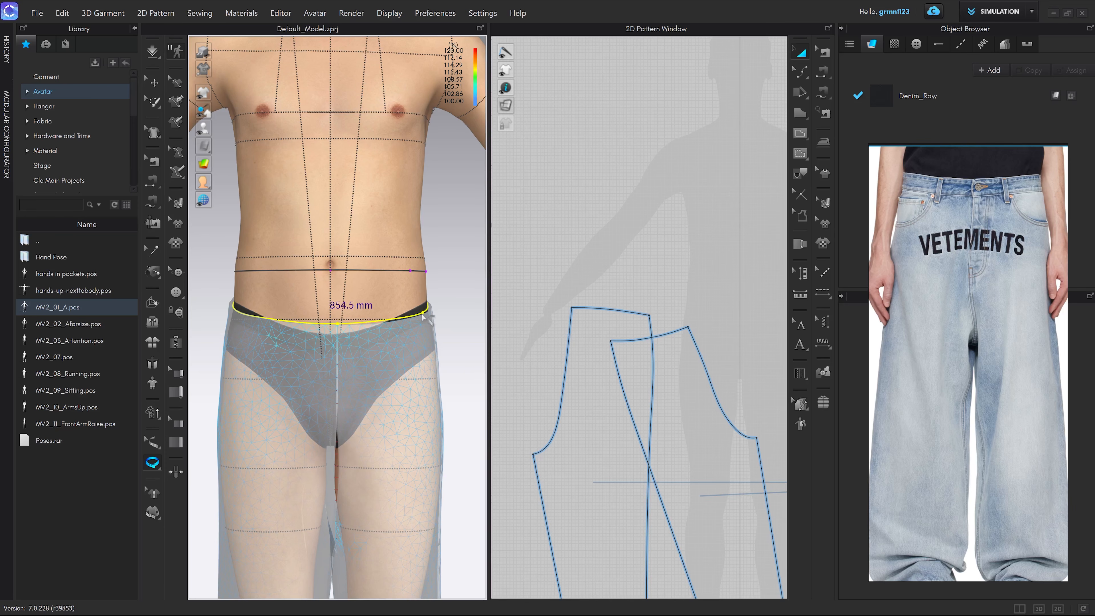
Step: Attach the trousers' waist edge to the avatar's new low-waist circumference measure, working around from front to back
{"action": "right_click_drag", "start_coordinate": [423, 338], "coordinate": [189, 336]}
{"action": "left_click", "coordinate": [153, 442]}
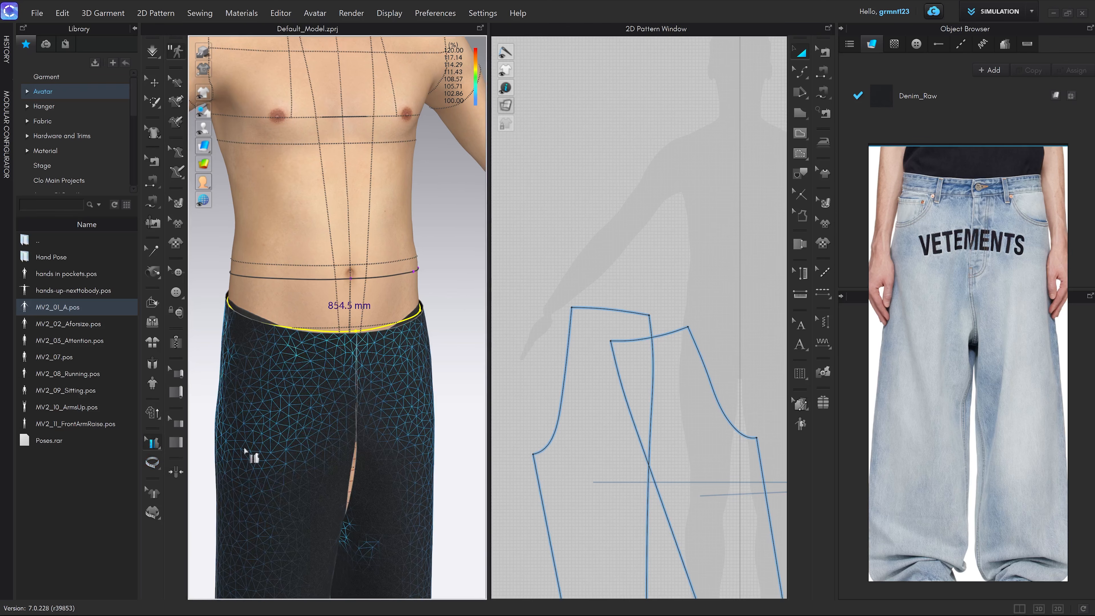
{"action": "scroll", "coordinate": [309, 418], "scroll_direction": "up", "scroll_amount": 3}
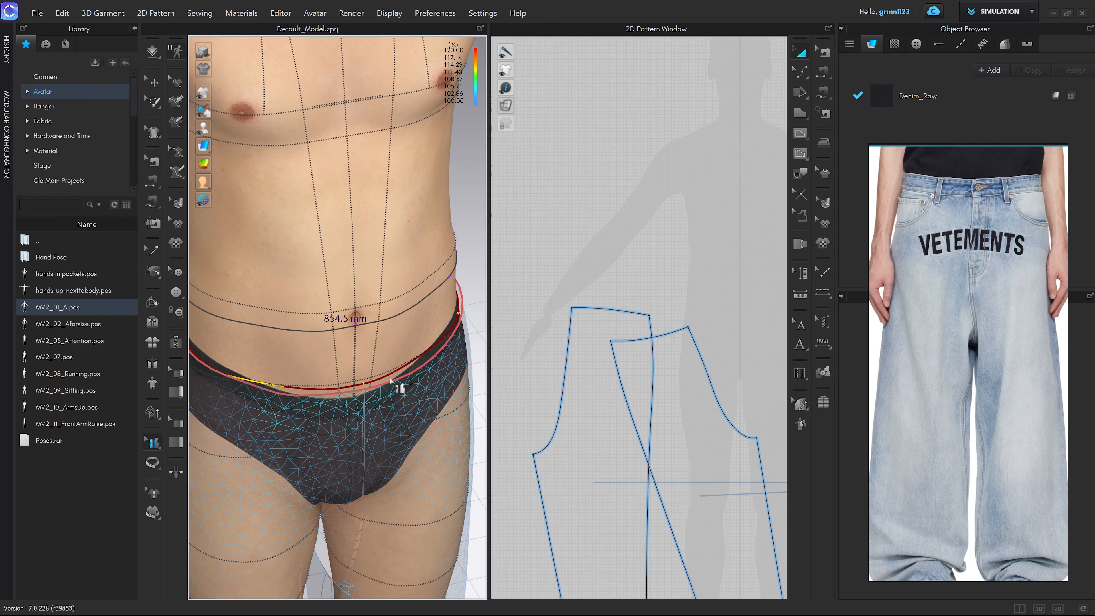
{"action": "right_click_drag", "start_coordinate": [390, 381], "coordinate": [344, 398]}
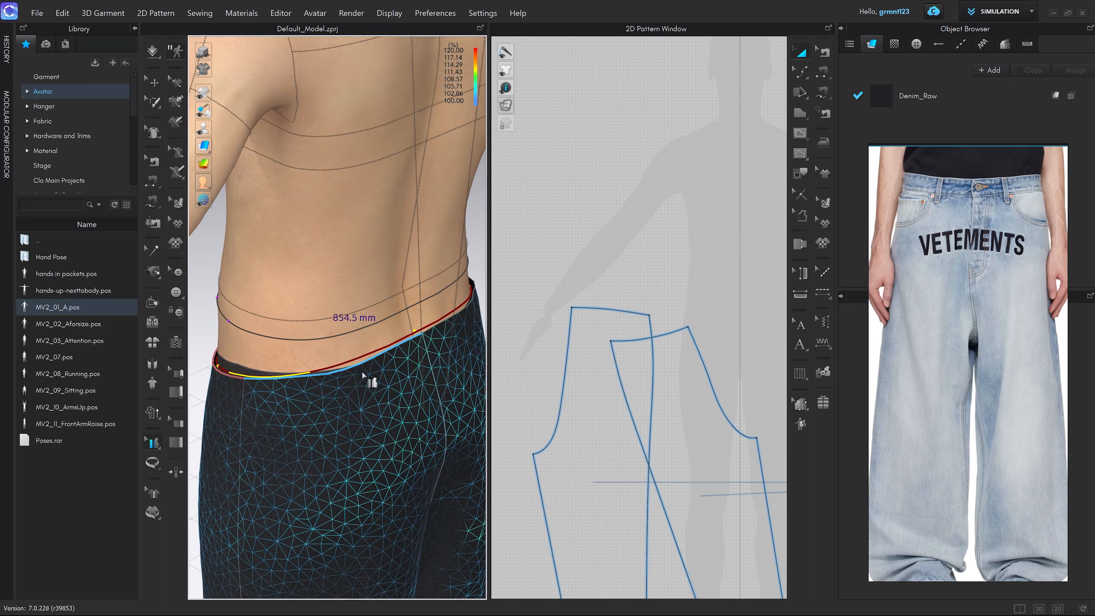
{"action": "left_click", "coordinate": [438, 334]}
{"action": "left_click", "coordinate": [438, 324]}
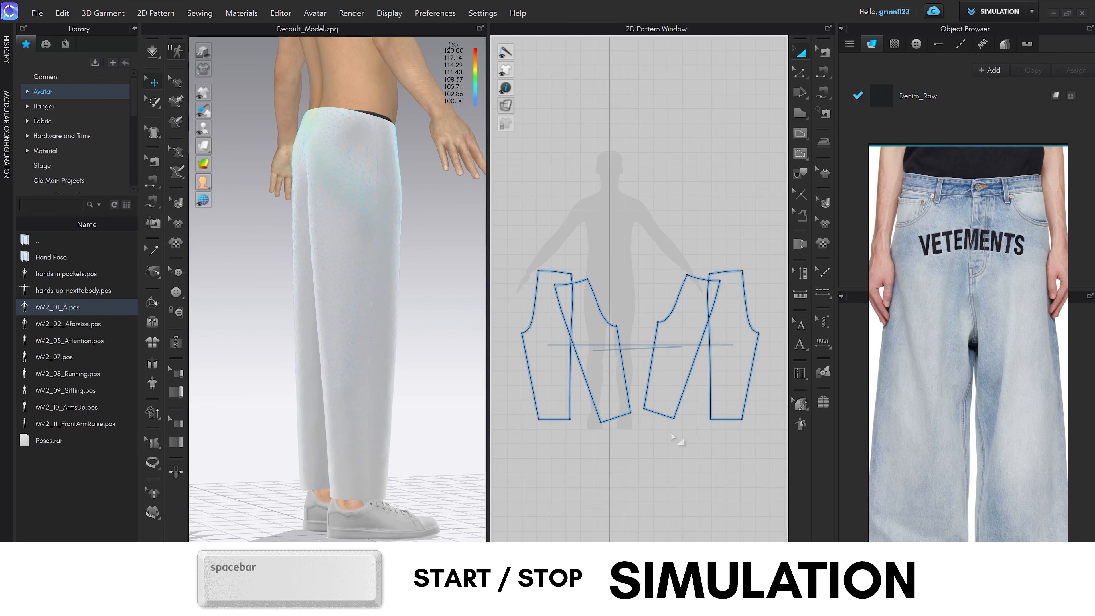
Step: Select all pattern pieces and reset their rotation along the grain direction
{"action": "key", "text": "ctrl+a"}
{"action": "right_click", "coordinate": [667, 393]}
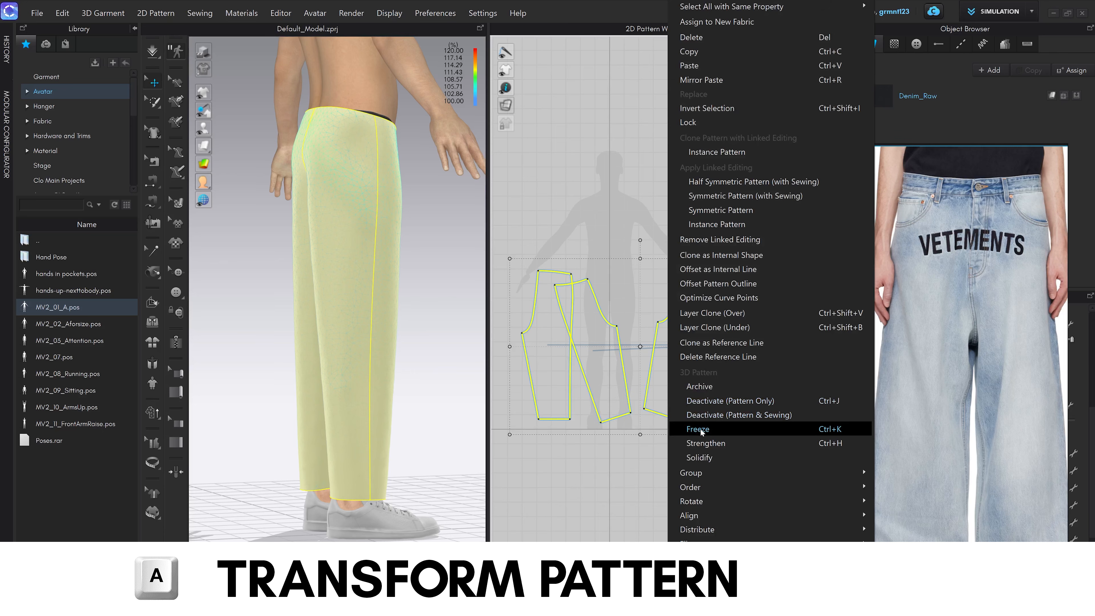
{"action": "mouse_move", "coordinate": [813, 495]}
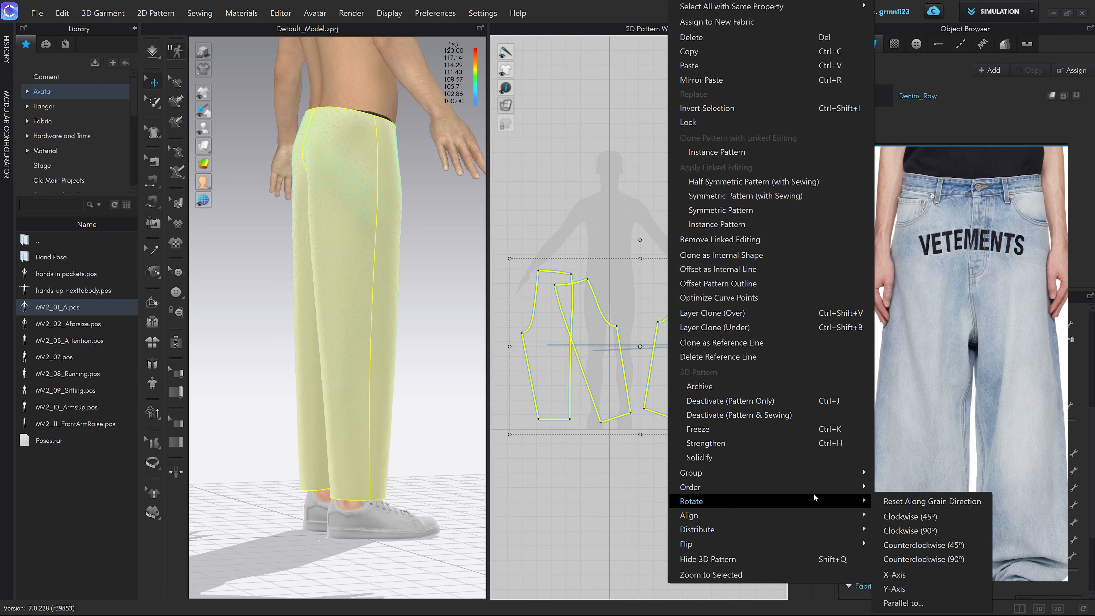
{"action": "left_click", "coordinate": [913, 500]}
{"action": "left_click", "coordinate": [689, 371]}
Step: Refine the front rise curve by moving its middle curve point slightly inward
{"action": "scroll", "coordinate": [672, 373], "scroll_direction": "up", "scroll_amount": 5}
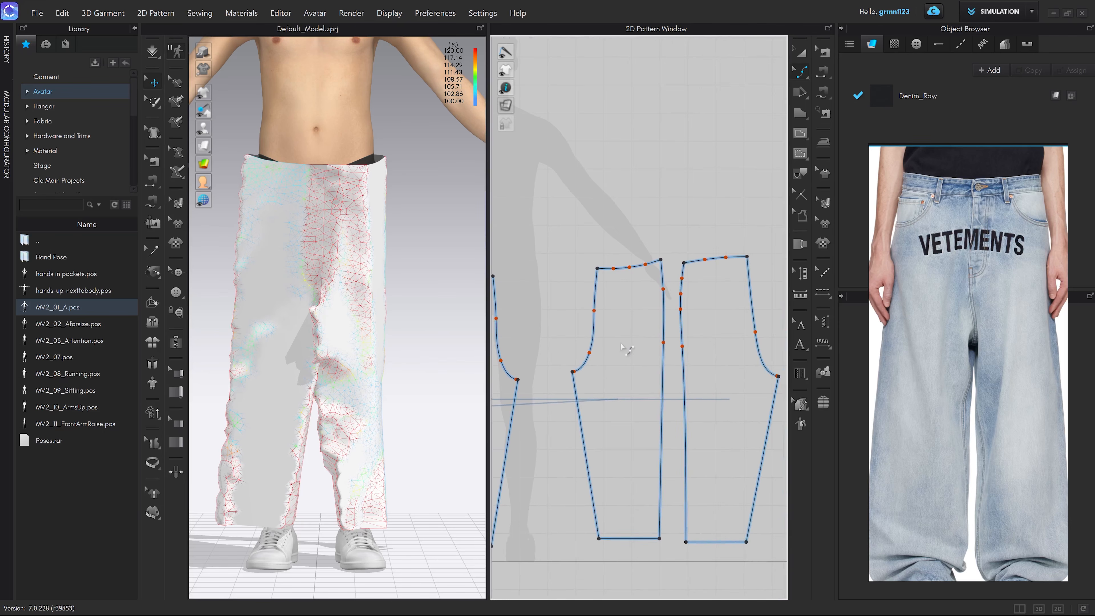
{"action": "scroll", "coordinate": [596, 309], "scroll_direction": "up", "scroll_amount": 6}
{"action": "scroll", "coordinate": [588, 327], "scroll_direction": "up", "scroll_amount": 2}
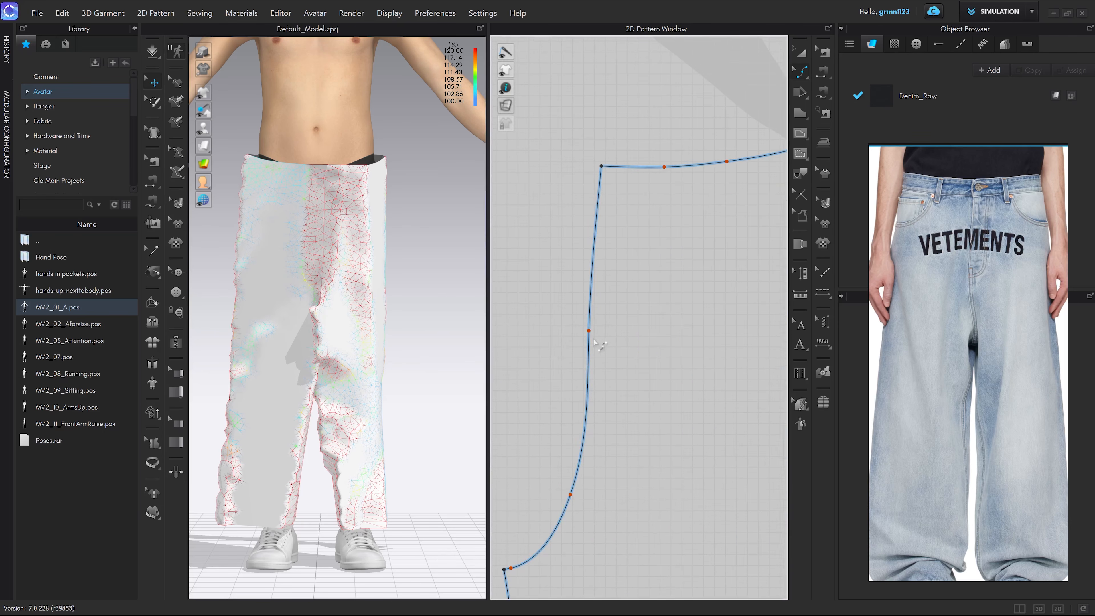
{"action": "key", "text": "v"}
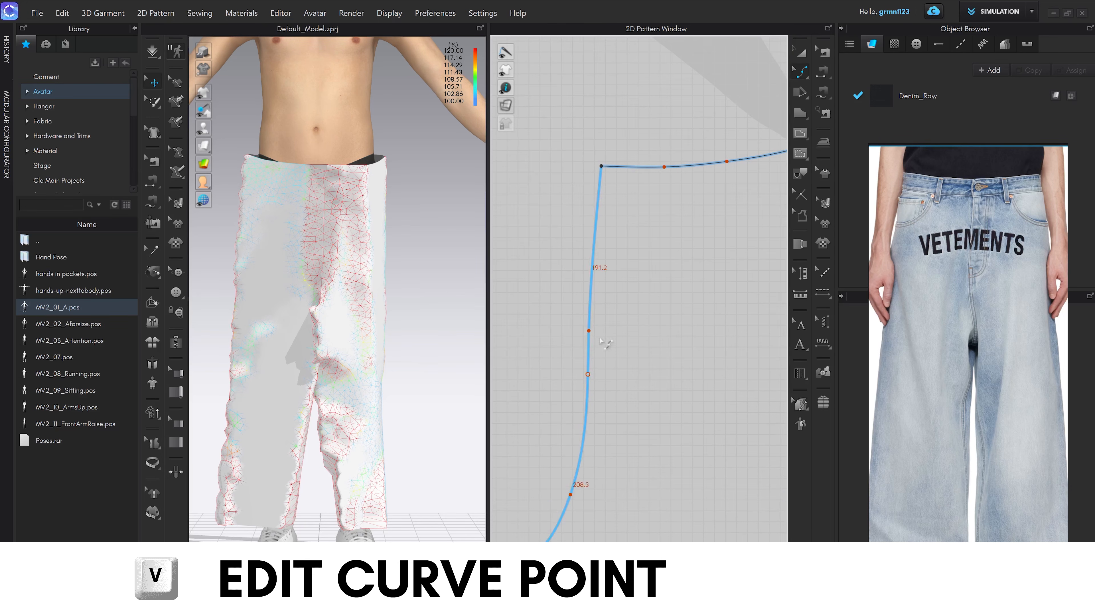
{"action": "scroll", "coordinate": [586, 333], "scroll_direction": "up", "scroll_amount": 2}
{"action": "left_click", "coordinate": [583, 334]}
{"action": "scroll", "coordinate": [585, 333], "scroll_direction": "down", "scroll_amount": 3}
{"action": "scroll", "coordinate": [586, 333], "scroll_direction": "up", "scroll_amount": 3}
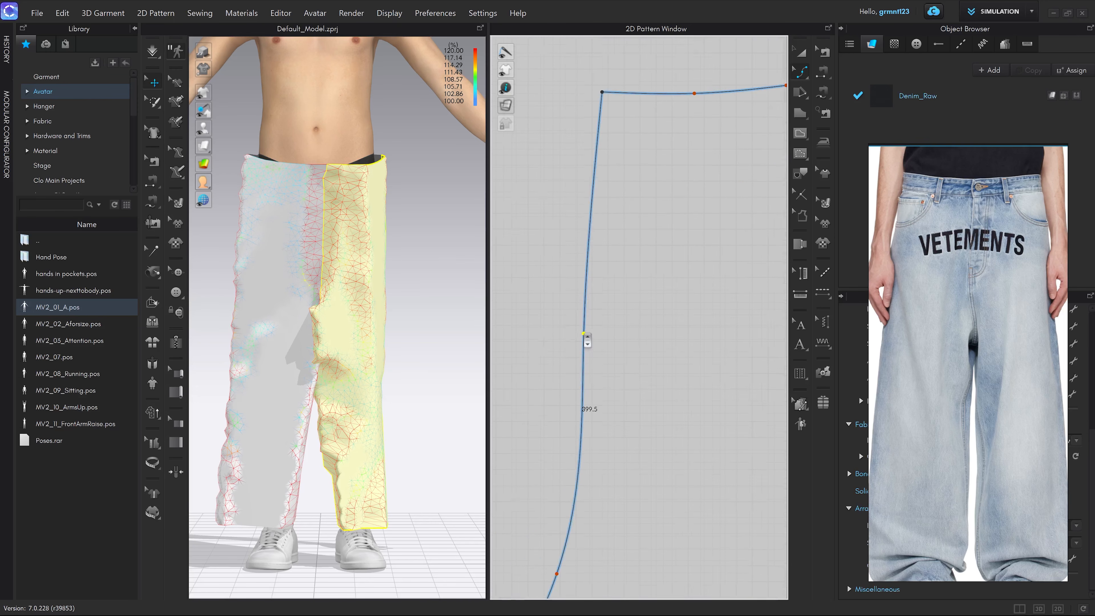
{"action": "left_click_drag", "start_coordinate": [589, 336], "coordinate": [592, 333]}
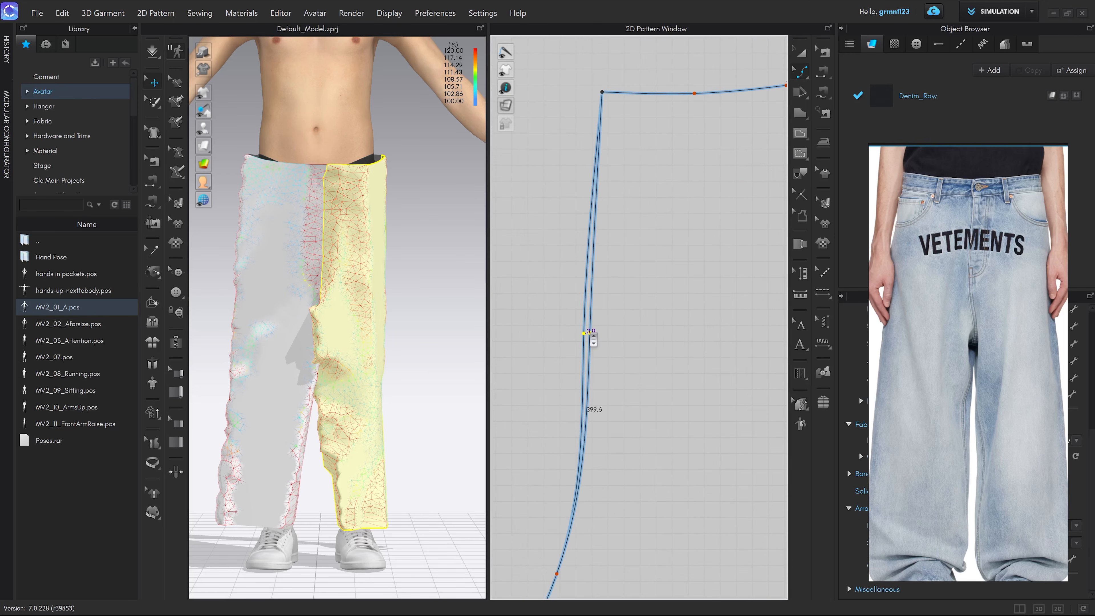
Step: Try matching up the front and back panels' side seams to the start to check the waistline transition, and undo the alignment
{"action": "key", "text": "z"}
{"action": "scroll", "coordinate": [652, 303], "scroll_direction": "down", "scroll_amount": 5}
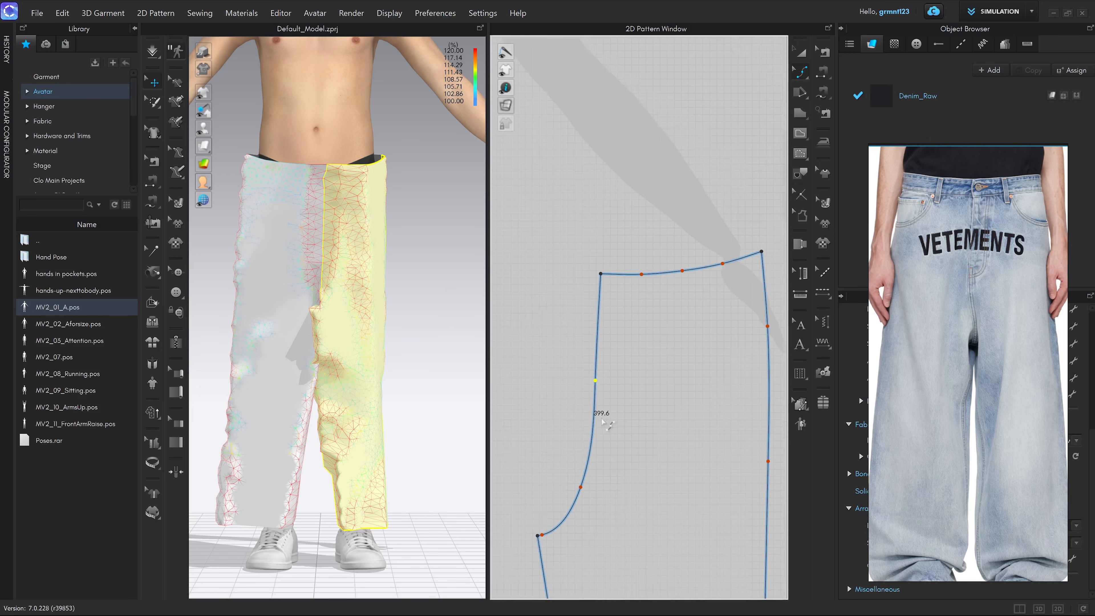
{"action": "scroll", "coordinate": [652, 304], "scroll_direction": "up", "scroll_amount": 4}
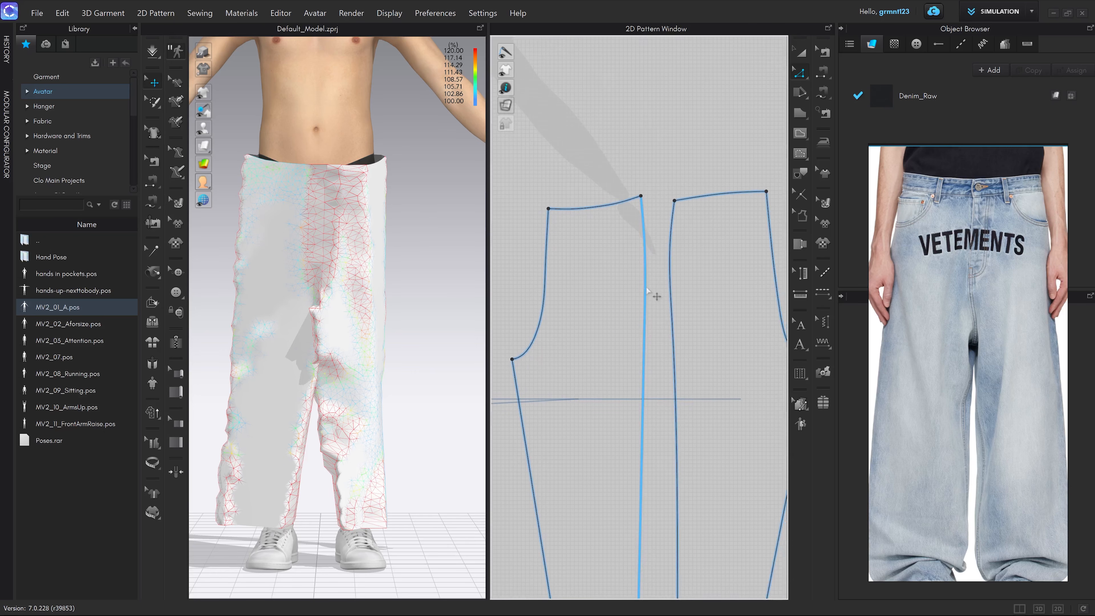
{"action": "left_click", "coordinate": [653, 298]}
{"action": "left_click", "coordinate": [674, 310], "text": "shift"}
{"action": "right_click", "coordinate": [674, 311]}
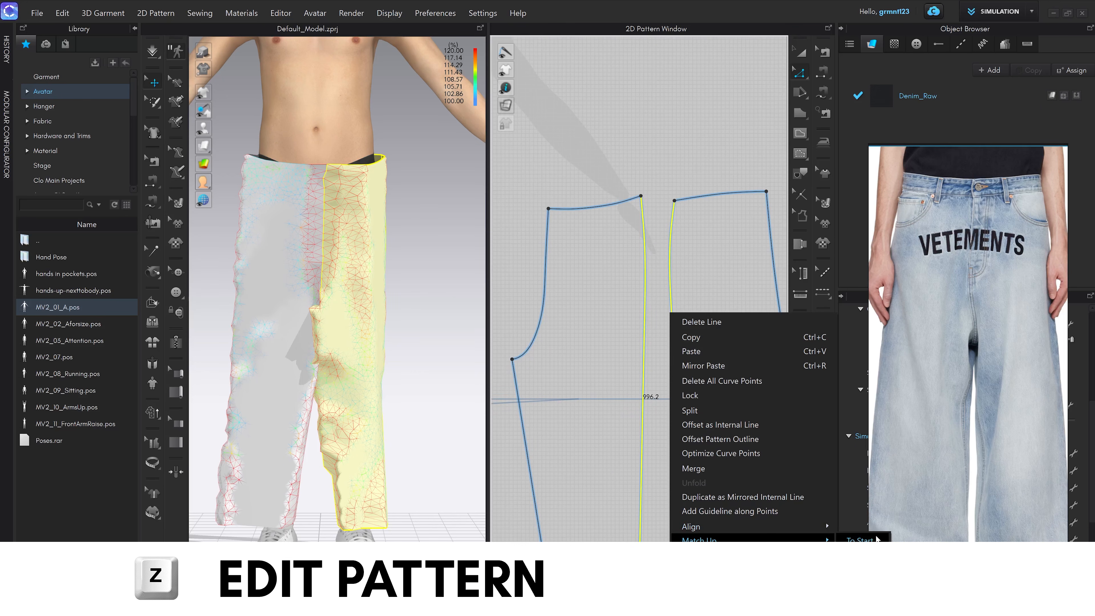
{"action": "left_click", "coordinate": [860, 540]}
{"action": "scroll", "coordinate": [709, 234], "scroll_direction": "up", "scroll_amount": 3}
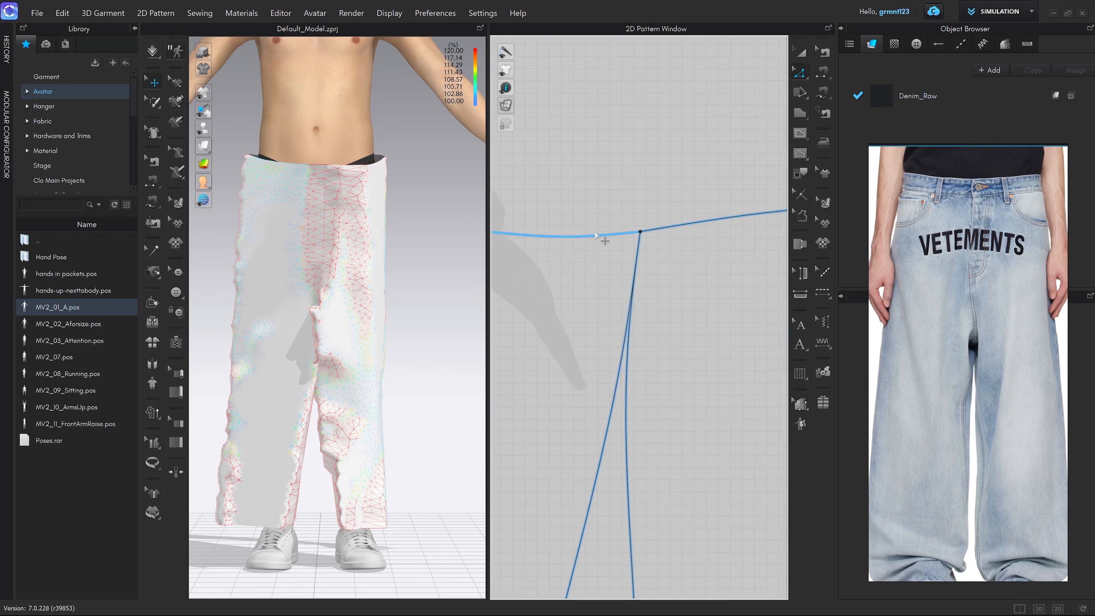
{"action": "scroll", "coordinate": [604, 280], "scroll_direction": "down", "scroll_amount": 5}
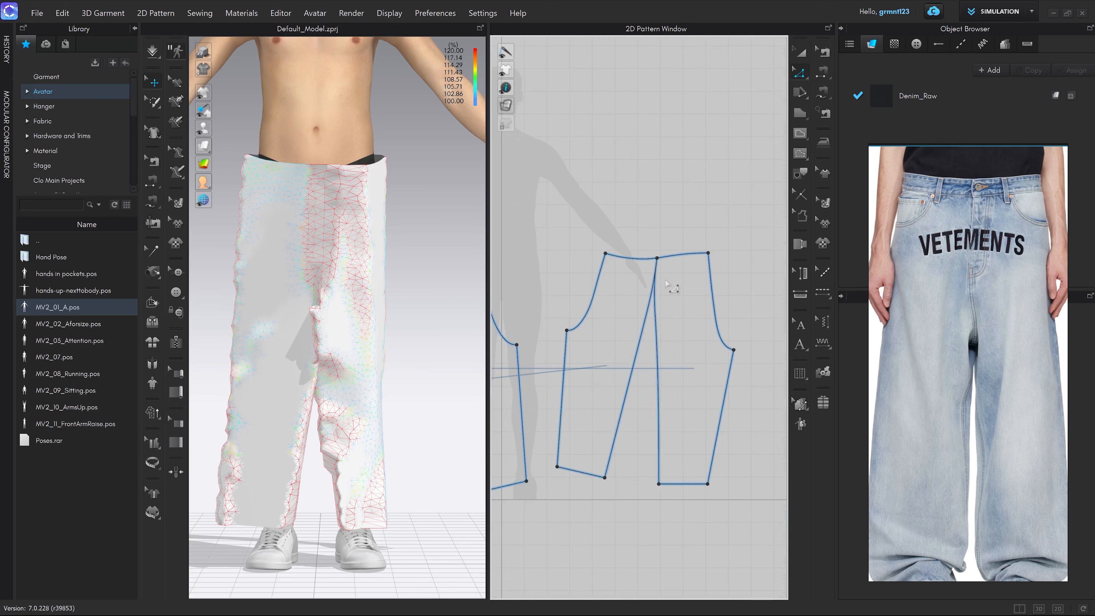
{"action": "key", "text": "ctrl+z"}
Step: Move and rotate the front panel beside its mirrored counterpart, aligning the upper parts of both front rises at the centre
{"action": "left_click", "coordinate": [674, 246]}
{"action": "key", "text": "a"}
{"action": "scroll", "coordinate": [611, 318], "scroll_direction": "up", "scroll_amount": 3}
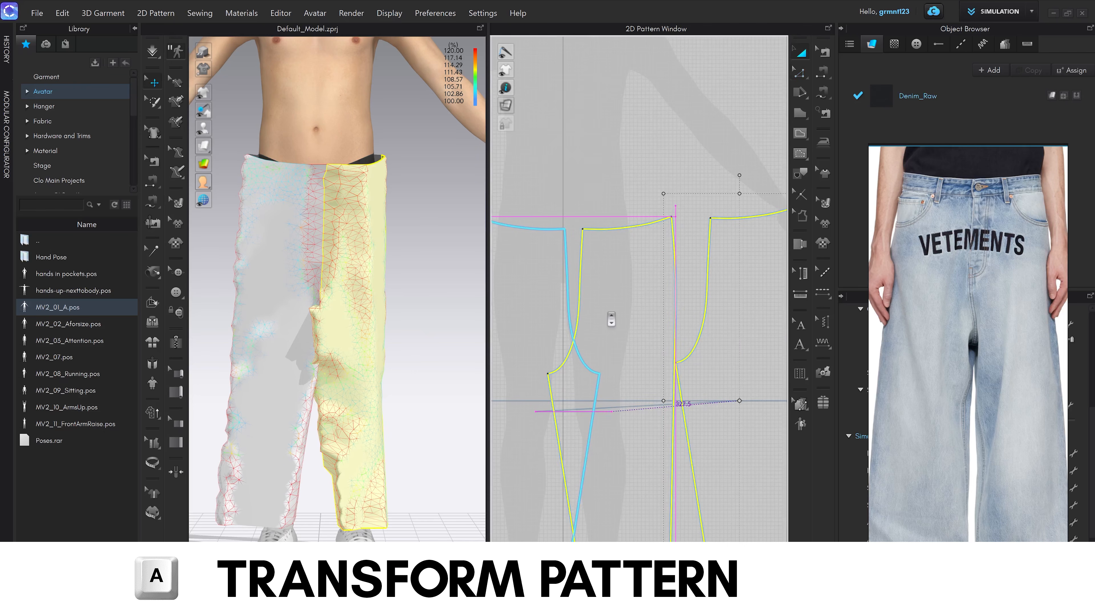
{"action": "left_click_drag", "start_coordinate": [611, 318], "coordinate": [608, 316]}
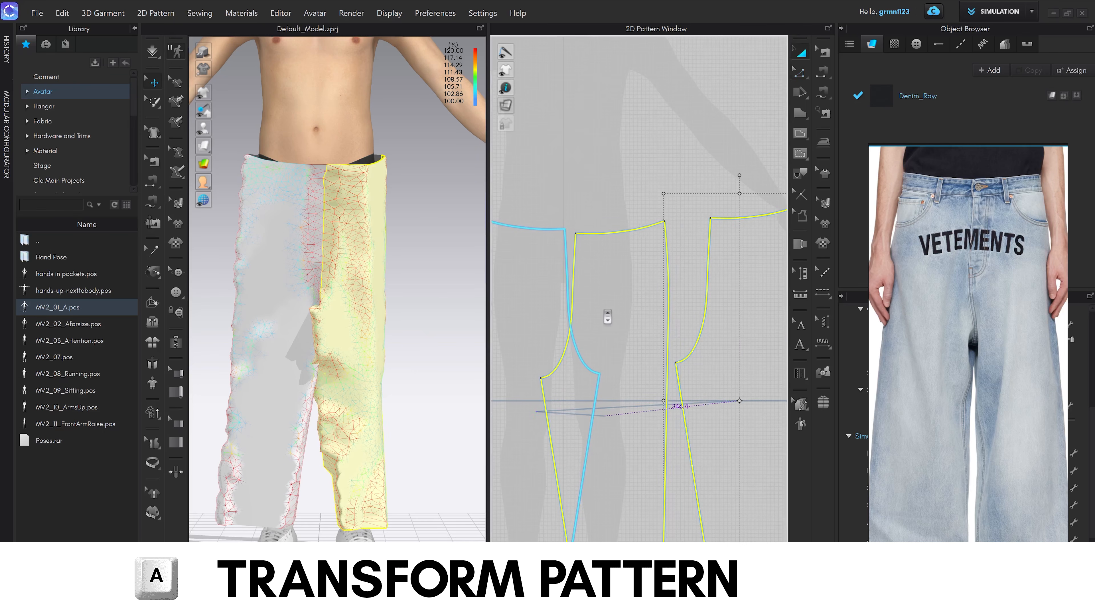
{"action": "scroll", "coordinate": [642, 250], "scroll_direction": "up", "scroll_amount": 5}
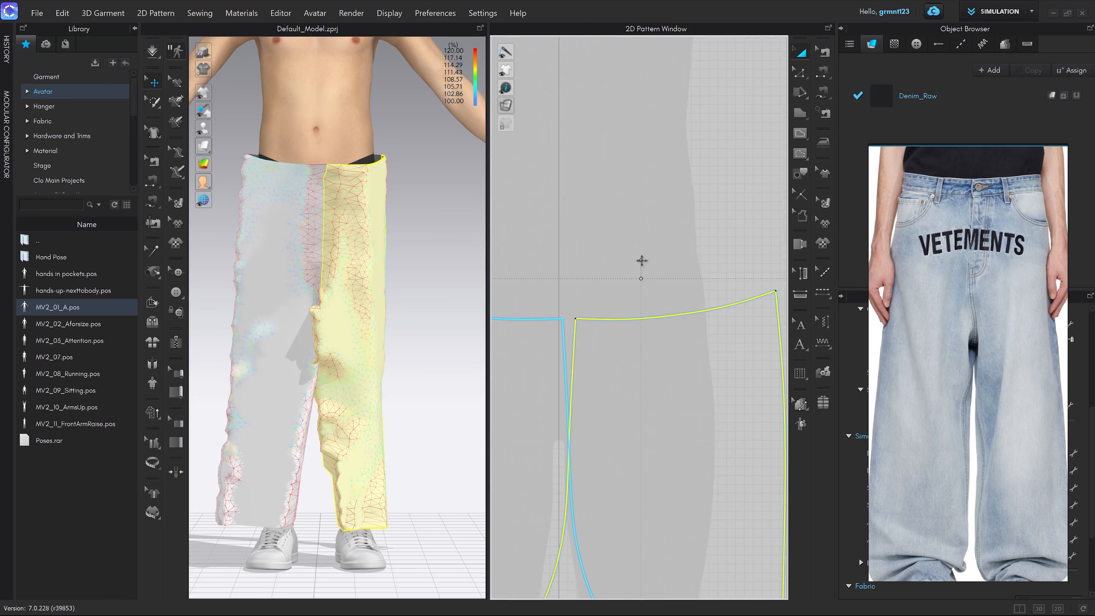
{"action": "left_click_drag", "start_coordinate": [642, 260], "coordinate": [686, 345]}
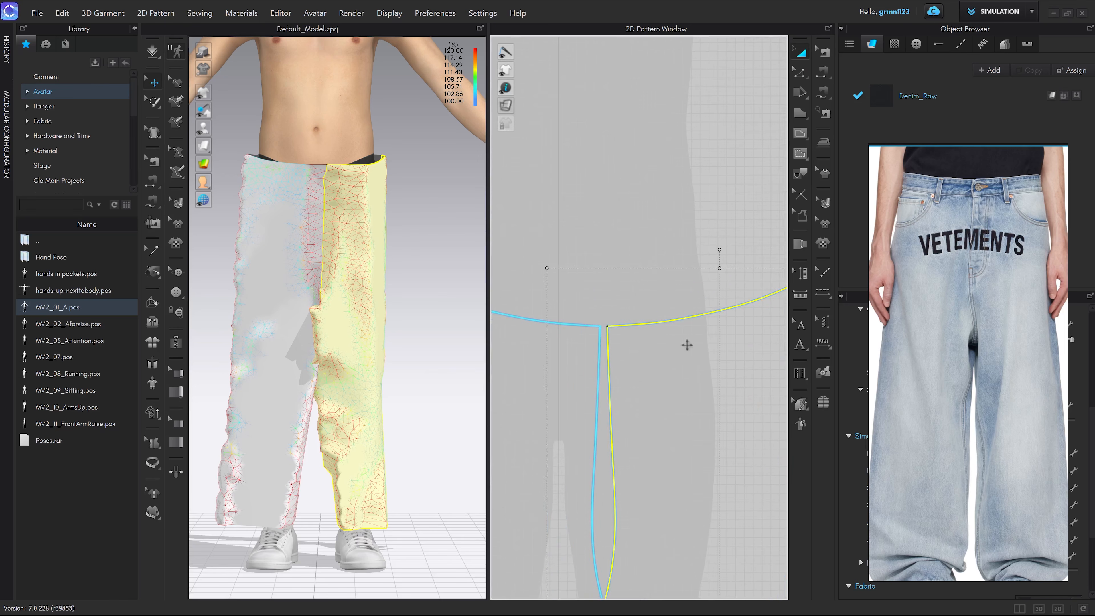
{"action": "middle_click_drag", "start_coordinate": [687, 344], "coordinate": [663, 300]}
{"action": "scroll", "coordinate": [685, 240], "scroll_direction": "down", "scroll_amount": 2}
{"action": "left_click_drag", "start_coordinate": [694, 204], "coordinate": [704, 206]}
{"action": "left_click_drag", "start_coordinate": [683, 325], "coordinate": [663, 326]}
{"action": "left_click", "coordinate": [638, 242]}
Step: Examine the waistline transition where the two front rises meet at the centre front
{"action": "scroll", "coordinate": [615, 292], "scroll_direction": "up", "scroll_amount": 2}
{"action": "middle_click_drag", "start_coordinate": [615, 292], "coordinate": [658, 184]}
{"action": "scroll", "coordinate": [634, 236], "scroll_direction": "up", "scroll_amount": 3}
{"action": "key", "text": "v"}
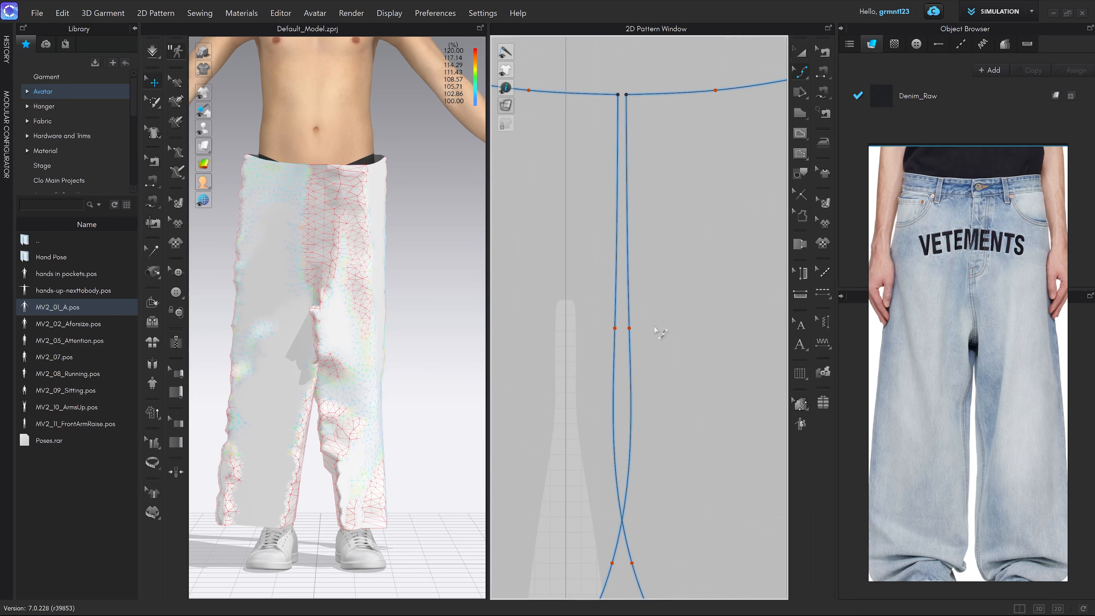
{"action": "middle_click_drag", "start_coordinate": [696, 301], "coordinate": [723, 307]}
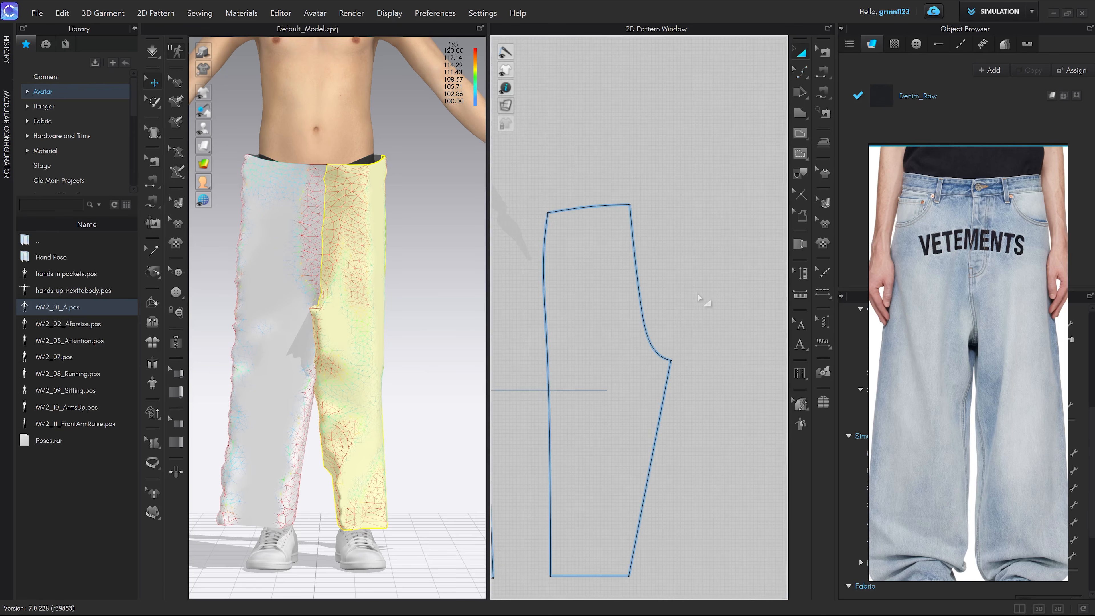
Step: Move and rotate the back panel beside its mirrored counterpart, aligning the upper parts of both back rises at the centre
{"action": "scroll", "coordinate": [731, 311], "scroll_direction": "down", "scroll_amount": 4}
{"action": "left_click", "coordinate": [689, 331]}
{"action": "scroll", "coordinate": [688, 331], "scroll_direction": "down", "scroll_amount": 3}
{"action": "left_click_drag", "start_coordinate": [689, 332], "coordinate": [543, 328]}
{"action": "scroll", "coordinate": [554, 325], "scroll_direction": "up", "scroll_amount": 5}
{"action": "scroll", "coordinate": [543, 329], "scroll_direction": "up", "scroll_amount": 4}
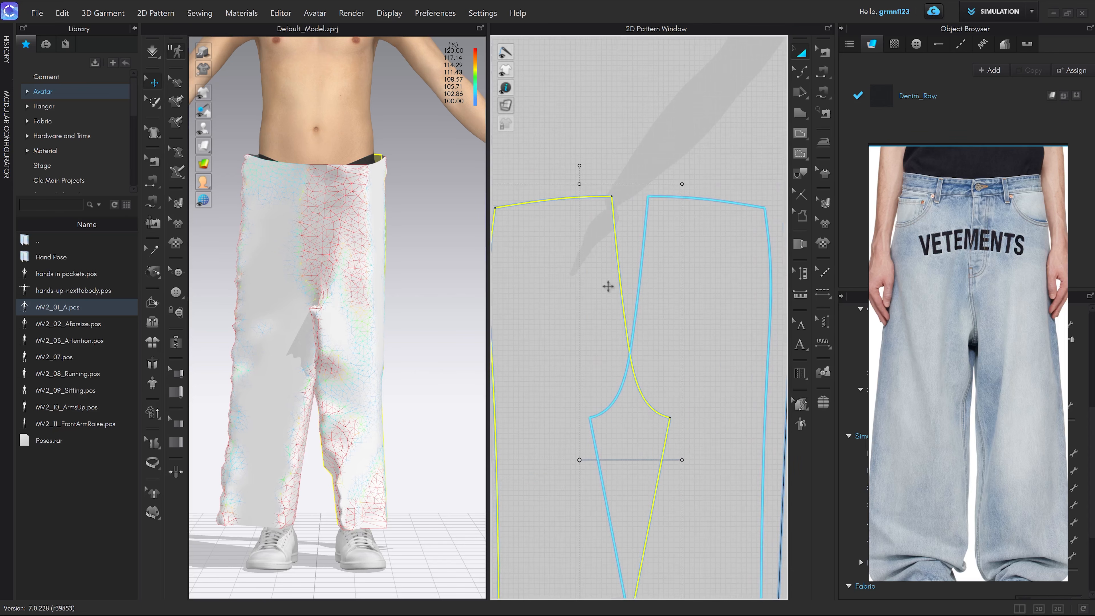
{"action": "left_click_drag", "start_coordinate": [578, 168], "coordinate": [603, 177]}
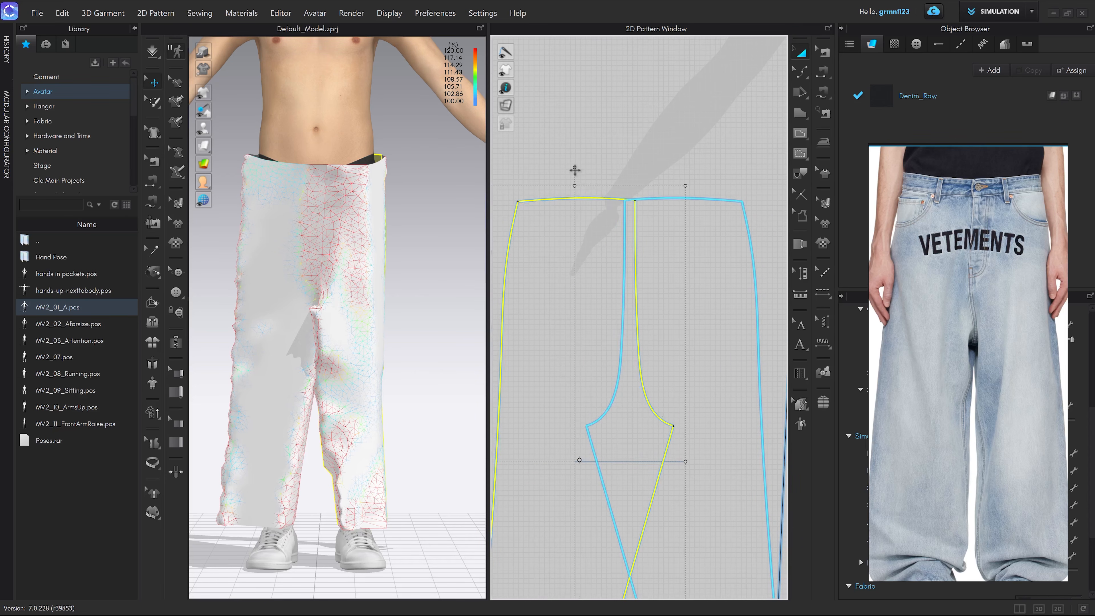
{"action": "left_click_drag", "start_coordinate": [582, 281], "coordinate": [564, 282]}
Step: Refine the back waistline by moving its curve point nearest the centre seam slightly
{"action": "key", "text": "z"}
{"action": "scroll", "coordinate": [642, 189], "scroll_direction": "up", "scroll_amount": 3}
{"action": "middle_click_drag", "start_coordinate": [641, 190], "coordinate": [597, 188]}
{"action": "scroll", "coordinate": [647, 214], "scroll_direction": "up", "scroll_amount": 1}
{"action": "left_click", "coordinate": [625, 218]}
{"action": "scroll", "coordinate": [626, 218], "scroll_direction": "up", "scroll_amount": 2}
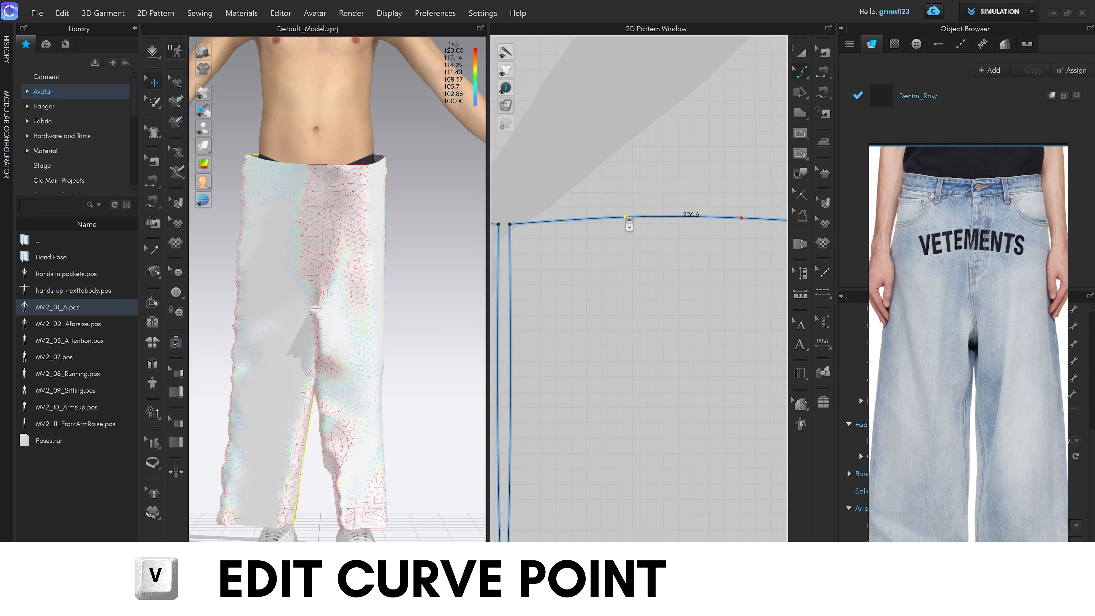
{"action": "left_click_drag", "start_coordinate": [626, 221], "coordinate": [630, 221]}
{"action": "scroll", "coordinate": [627, 223], "scroll_direction": "up", "scroll_amount": 5}
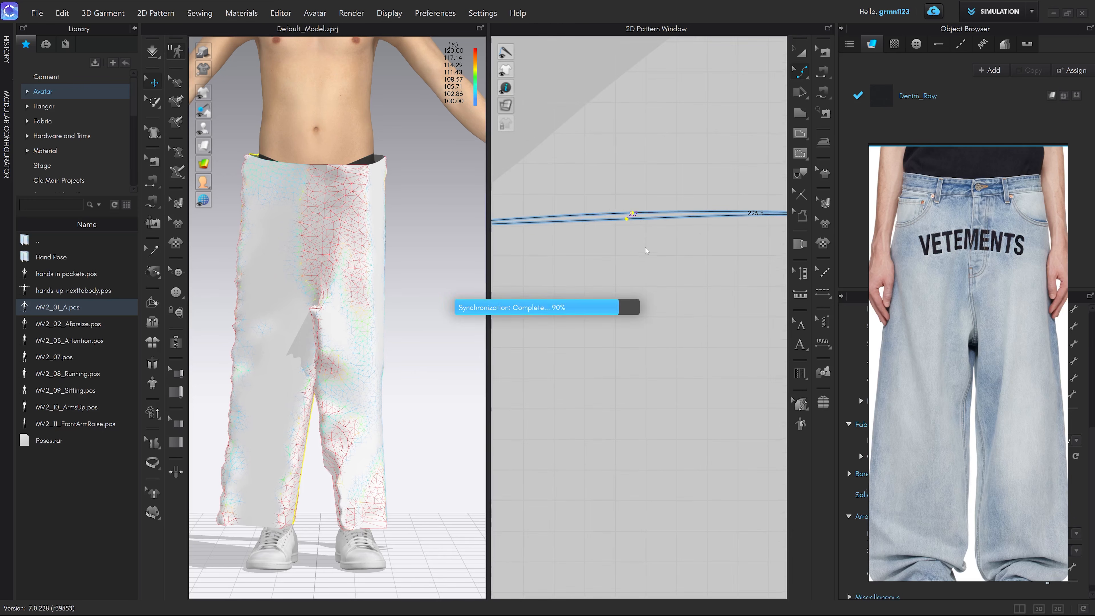
Step: Select all four panels and reset their rotation along the grain direction
{"action": "scroll", "coordinate": [646, 269], "scroll_direction": "down", "scroll_amount": 5}
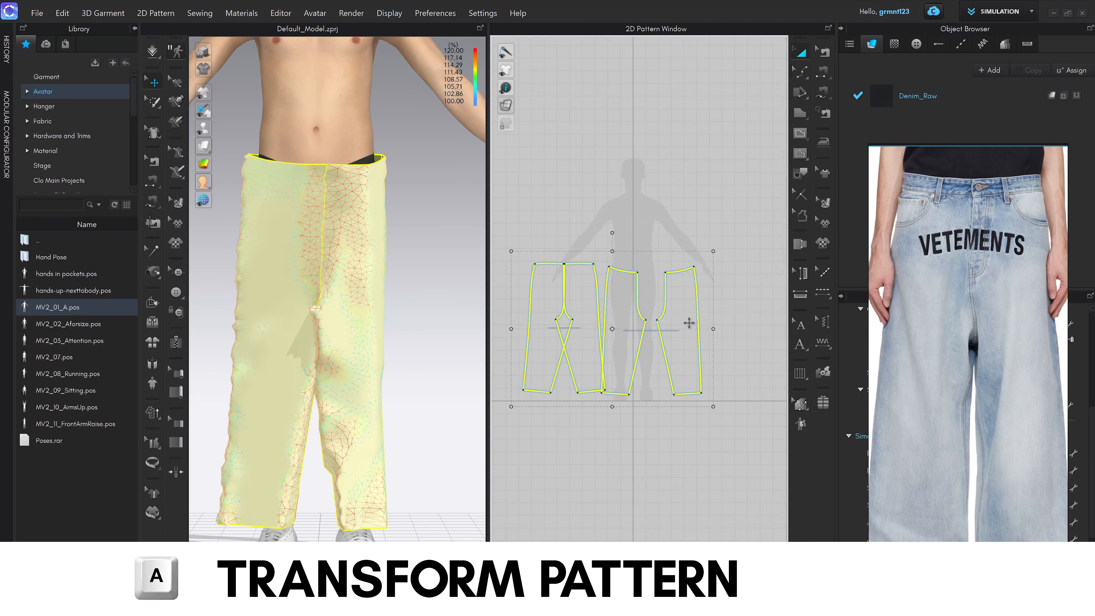
{"action": "right_click", "coordinate": [690, 323]}
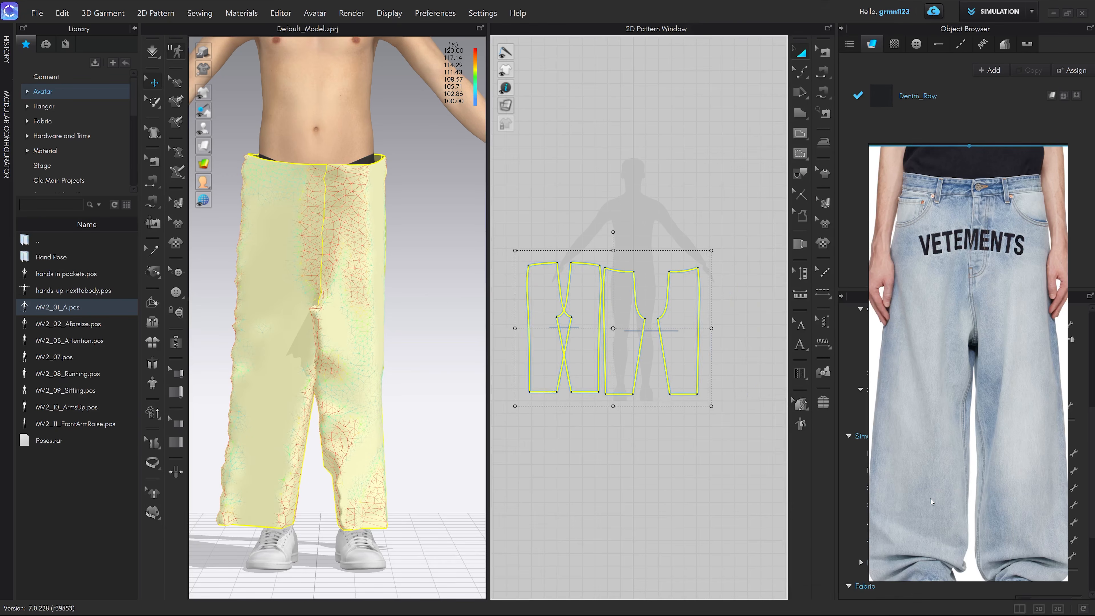
{"action": "left_click", "coordinate": [658, 401]}
Step: Arrange the panels over the avatar silhouette with the fronts in the middle, the backs outside and side seams adjacent
{"action": "left_click", "coordinate": [509, 347]}
{"action": "left_click_drag", "start_coordinate": [509, 347], "coordinate": [686, 348]}
{"action": "left_click", "coordinate": [664, 435]}
{"action": "left_click_drag", "start_coordinate": [761, 442], "coordinate": [517, 250]}
{"action": "scroll", "coordinate": [707, 328], "scroll_direction": "up", "scroll_amount": 4}
{"action": "left_click_drag", "start_coordinate": [685, 322], "coordinate": [660, 277]}
{"action": "left_click", "coordinate": [664, 469]}
{"action": "scroll", "coordinate": [663, 468], "scroll_direction": "down", "scroll_amount": 2}
{"action": "middle_click_drag", "start_coordinate": [660, 448], "coordinate": [679, 416]}
{"action": "key", "text": "ctrl+a"}
{"action": "left_click_drag", "start_coordinate": [665, 308], "coordinate": [665, 328]}
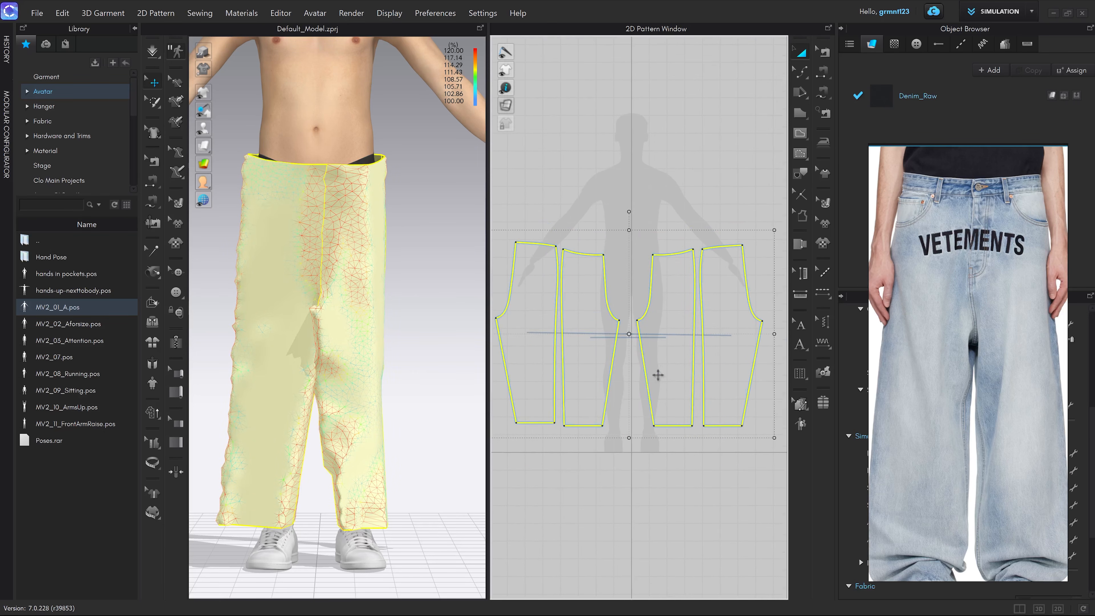
{"action": "left_click", "coordinate": [657, 458]}
Step: Simulate the trousers, check their fit from the back, and return to the front view
{"action": "key", "text": "space"}
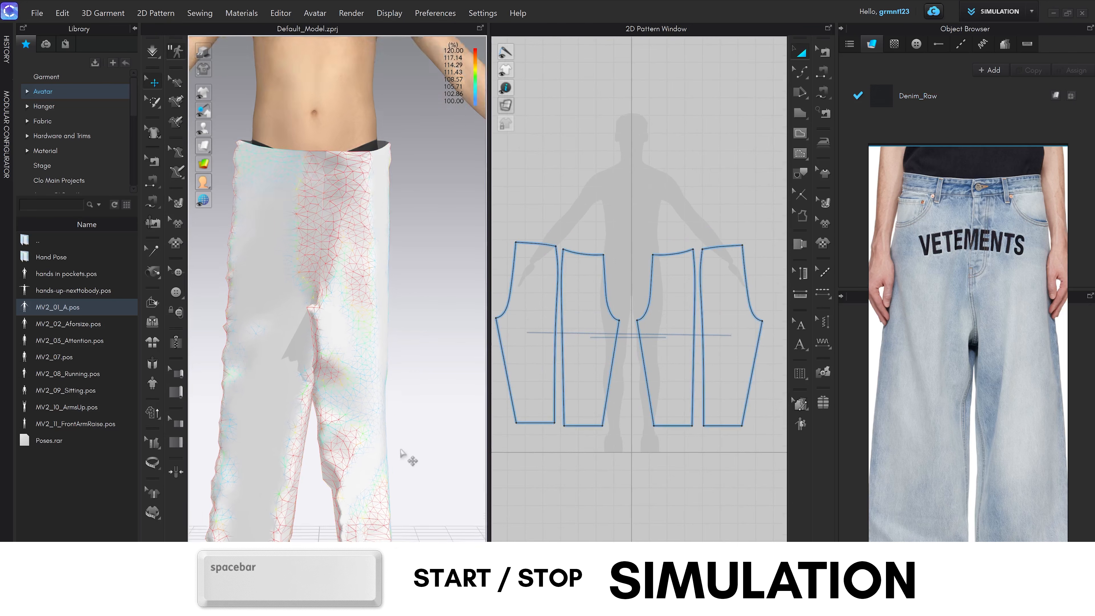
{"action": "scroll", "coordinate": [421, 384], "scroll_direction": "up", "scroll_amount": 2}
{"action": "middle_click_drag", "start_coordinate": [381, 393], "coordinate": [368, 352]}
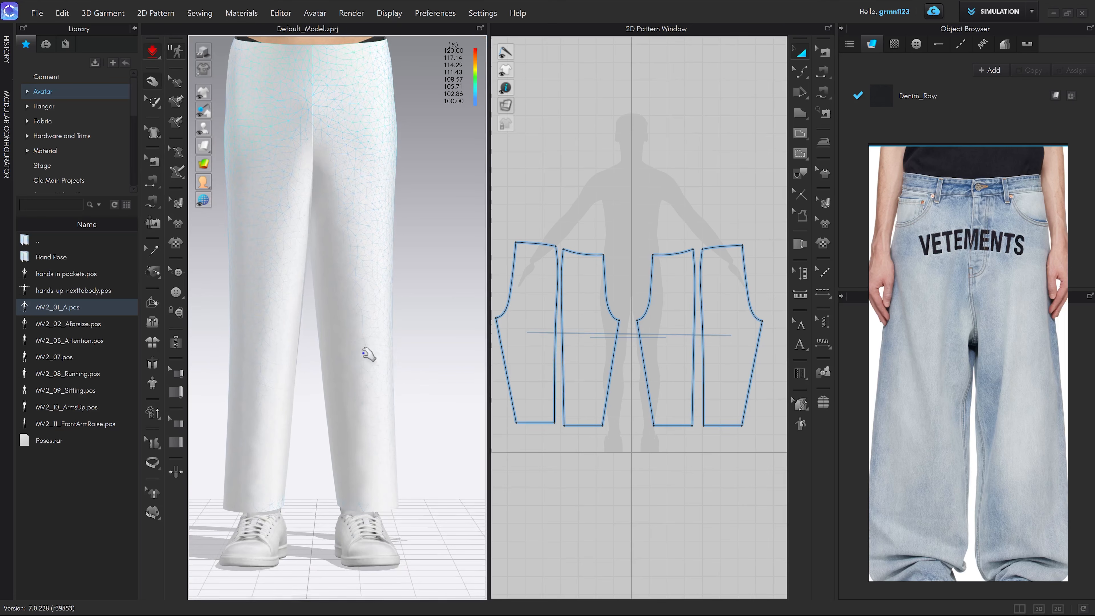
{"action": "right_click_drag", "start_coordinate": [368, 352], "coordinate": [456, 360]}
{"action": "scroll", "coordinate": [408, 358], "scroll_direction": "down", "scroll_amount": 1}
{"action": "key", "text": "space"}
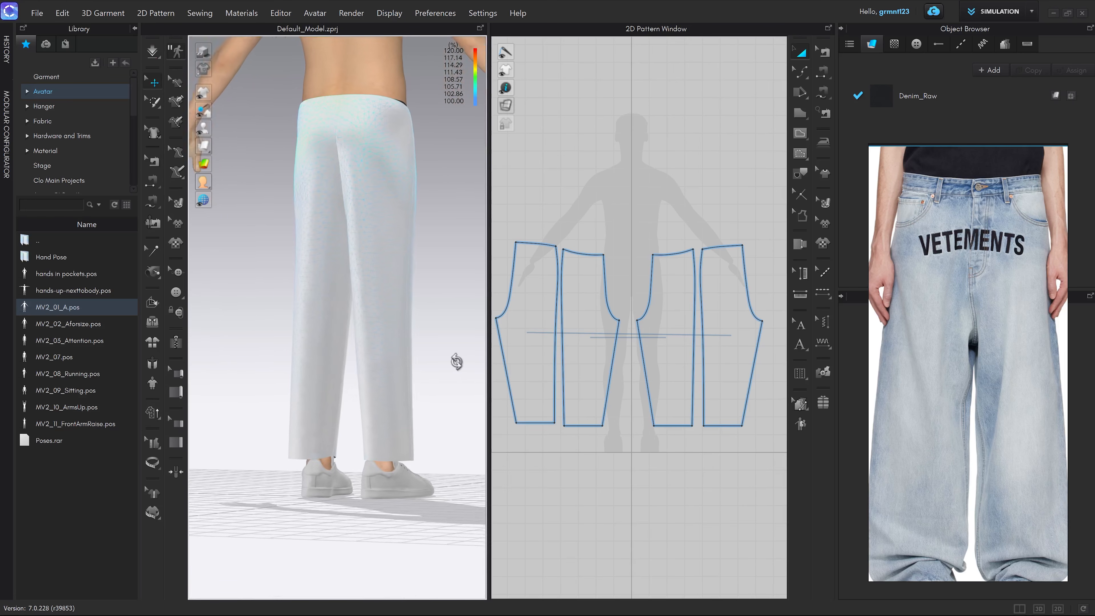
{"action": "key", "text": "2"}
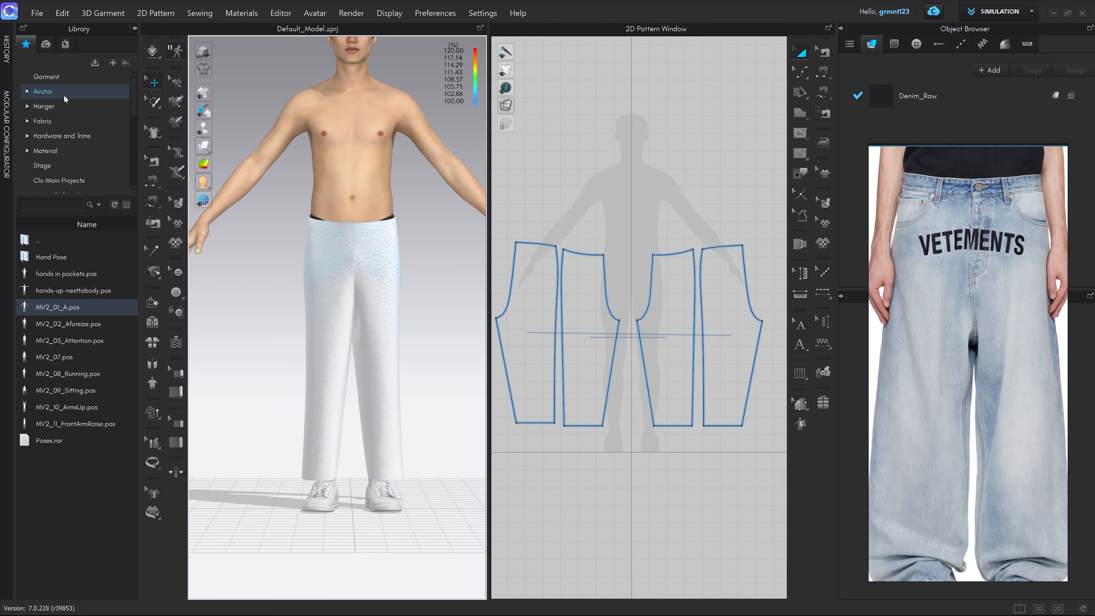
Step: Load the Male_V2 motion MV2_01_Standing_A.mtn, moving avatar and garment to the start position with a 30 FPS transition animation
{"action": "left_click", "coordinate": [43, 92]}
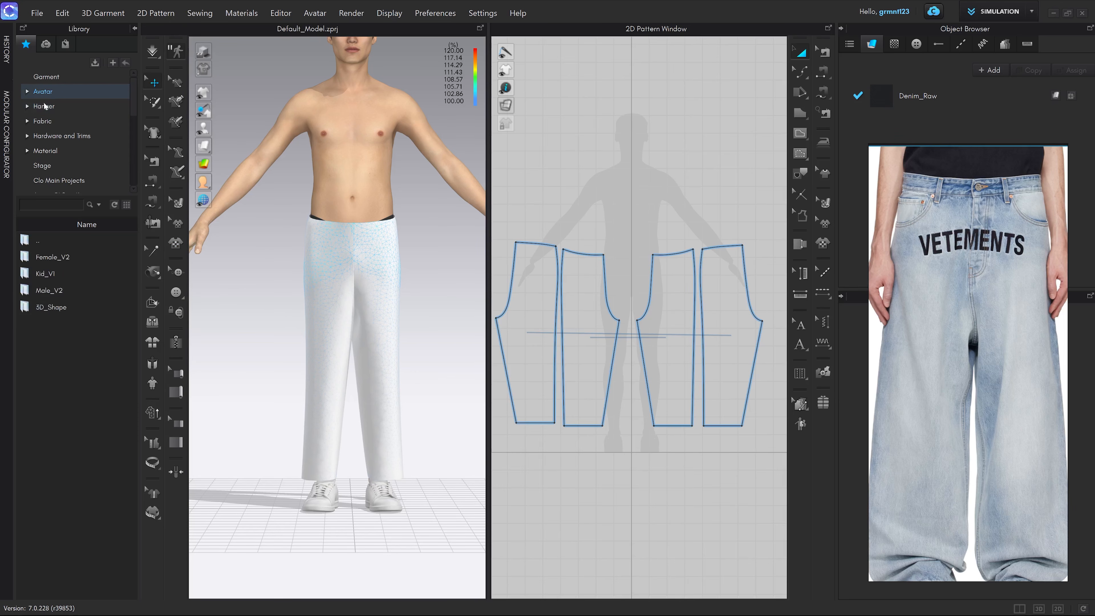
{"action": "double_click", "coordinate": [53, 290]}
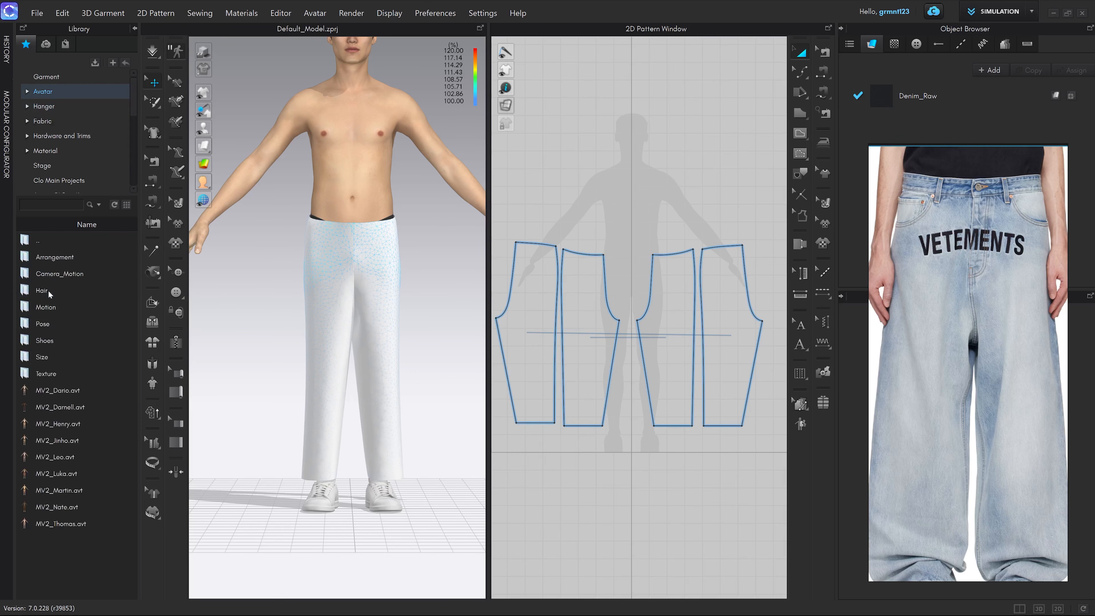
{"action": "double_click", "coordinate": [46, 310]}
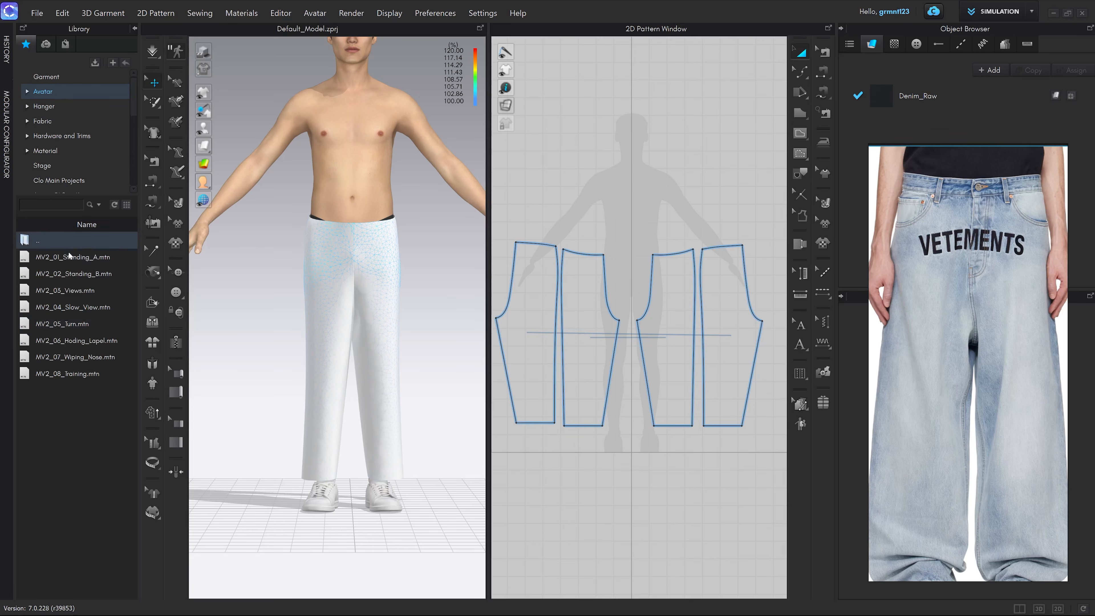
{"action": "double_click", "coordinate": [63, 256]}
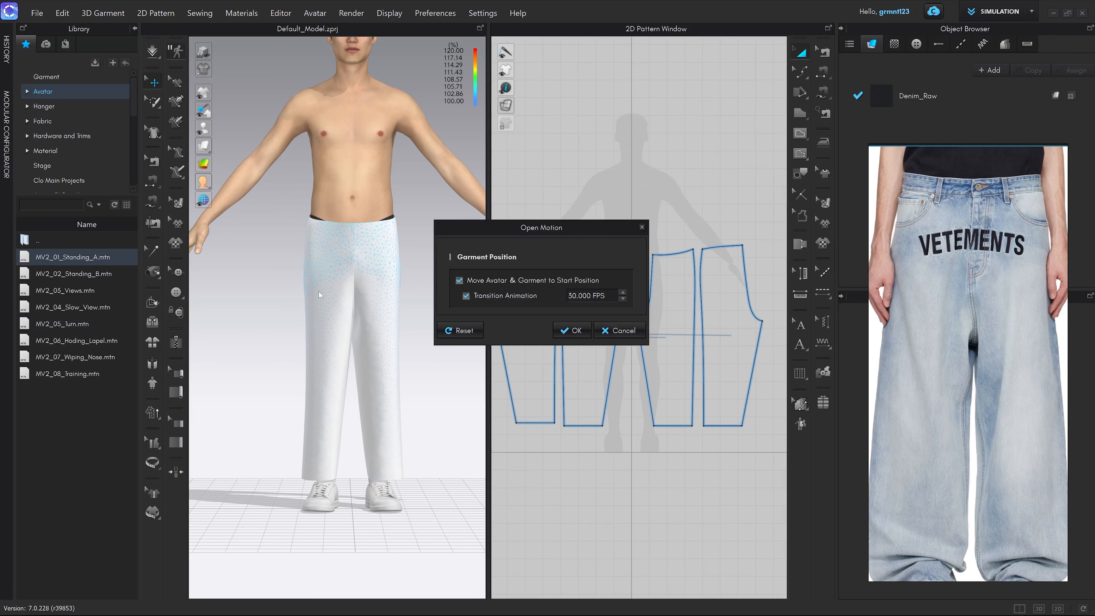
{"action": "left_click", "coordinate": [570, 329]}
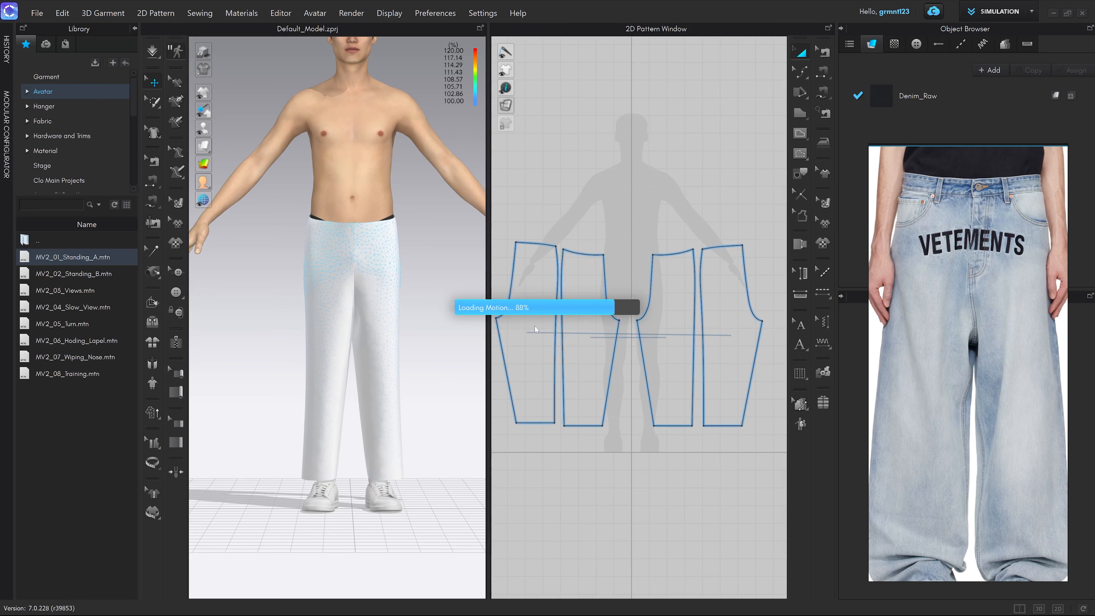
Step: Switch to the Animation workspace and record the trousers' simulation along the loaded motion
{"action": "left_click", "coordinate": [999, 15]}
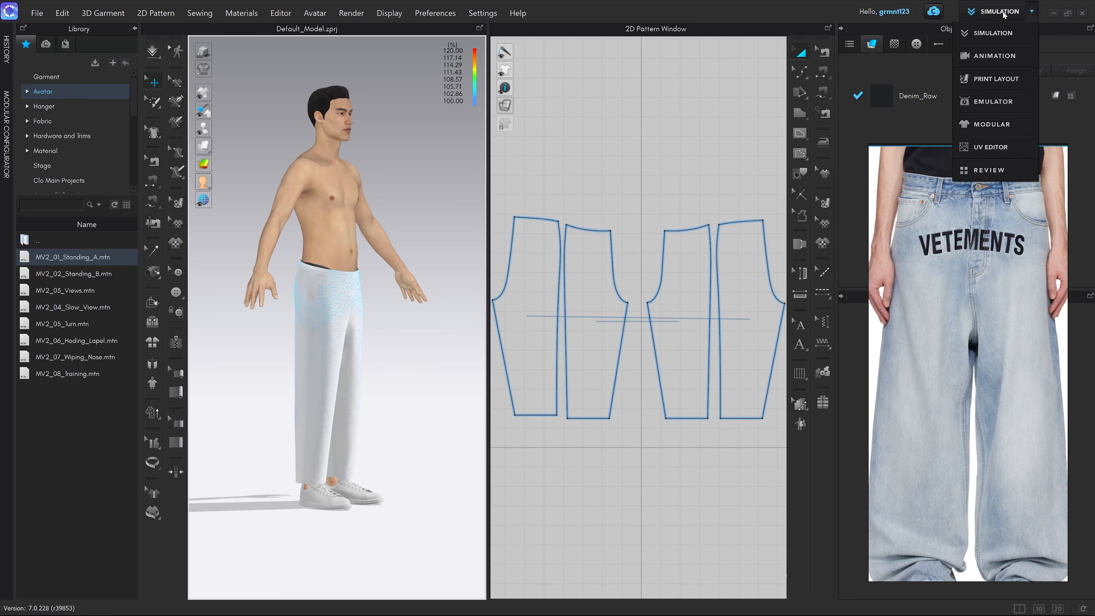
{"action": "left_click", "coordinate": [981, 58]}
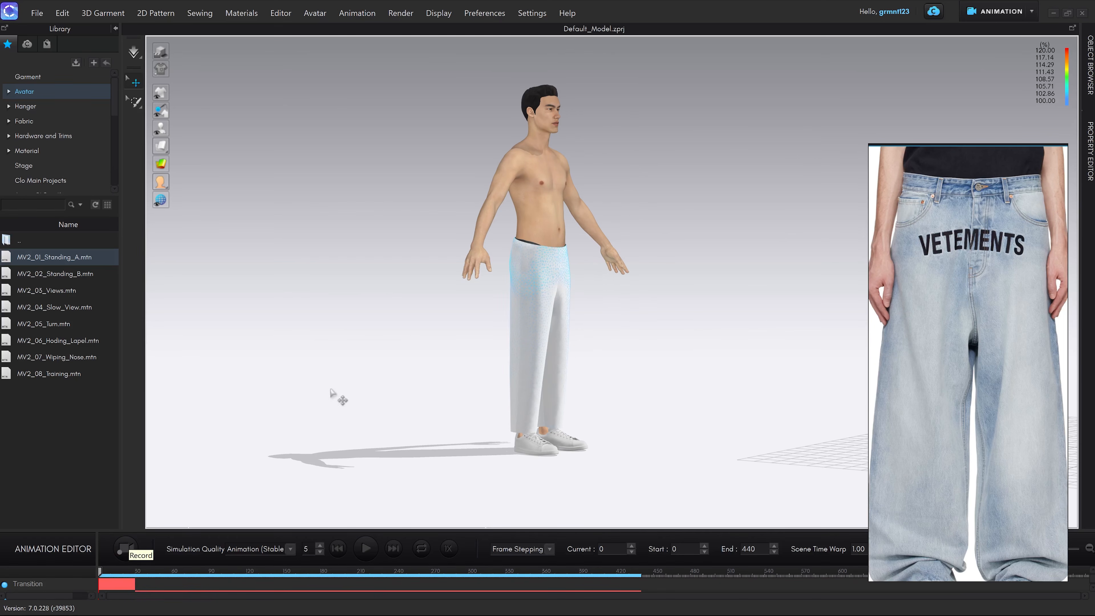
{"action": "left_click", "coordinate": [131, 545]}
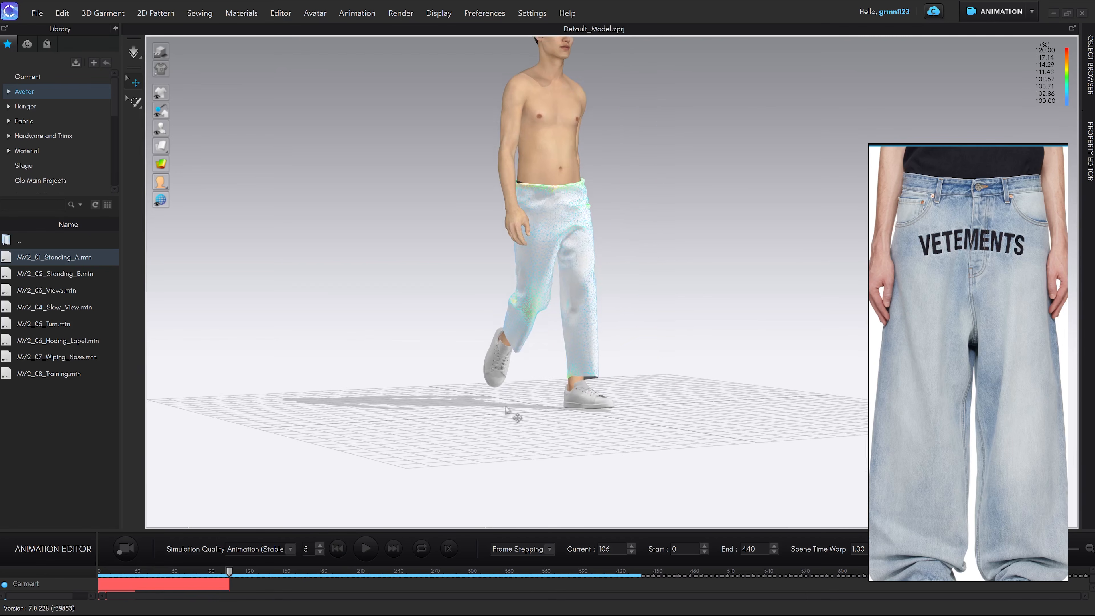
Step: Go to frame 102 of the recorded walk and examine the trousers' folds around the crotch and thighs
{"action": "right_click_drag", "start_coordinate": [506, 409], "coordinate": [641, 352]}
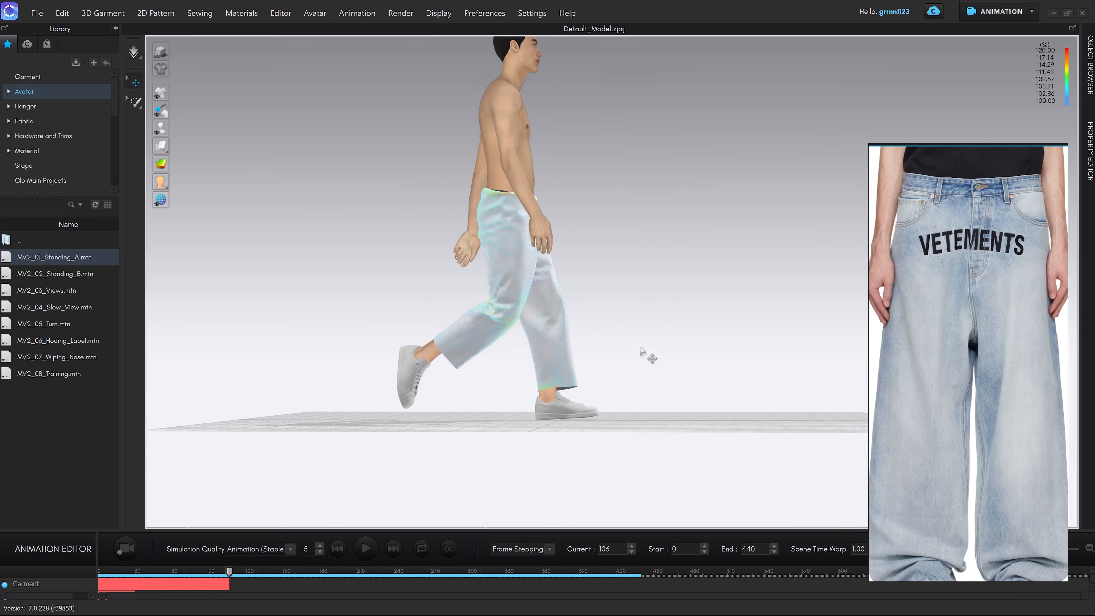
{"action": "middle_click_drag", "start_coordinate": [641, 351], "coordinate": [656, 350]}
{"action": "scroll", "coordinate": [232, 575], "scroll_direction": "up", "scroll_amount": 3}
{"action": "mouse_move", "coordinate": [338, 571]}
{"action": "left_mouse_down"}
{"action": "mouse_move", "coordinate": [309, 580]}
{"action": "mouse_move", "coordinate": [319, 581]}
{"action": "left_mouse_up"}
{"action": "right_click_drag", "start_coordinate": [632, 344], "coordinate": [590, 359]}
{"action": "scroll", "coordinate": [625, 365], "scroll_direction": "up", "scroll_amount": 4}
{"action": "right_click_drag", "start_coordinate": [582, 227], "coordinate": [556, 258]}
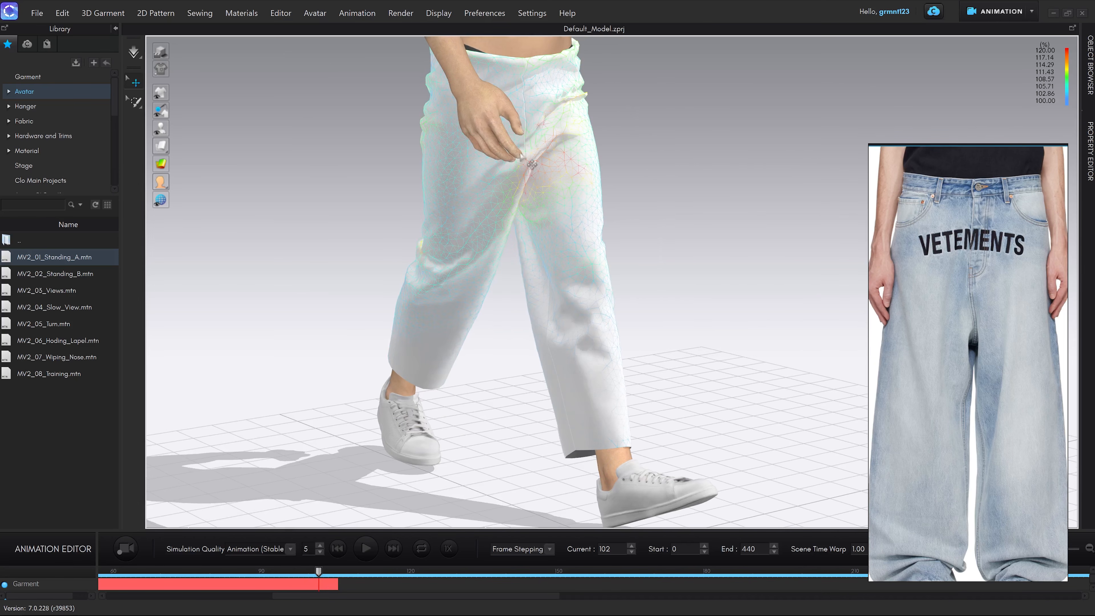
Step: Simulate the trousers in the walking pose, pull the fabric at the front thigh, and examine the fold around the crotch
{"action": "key", "text": "space"}
{"action": "right_click_drag", "start_coordinate": [572, 306], "coordinate": [593, 269]}
{"action": "left_click_drag", "start_coordinate": [595, 205], "coordinate": [607, 227]}
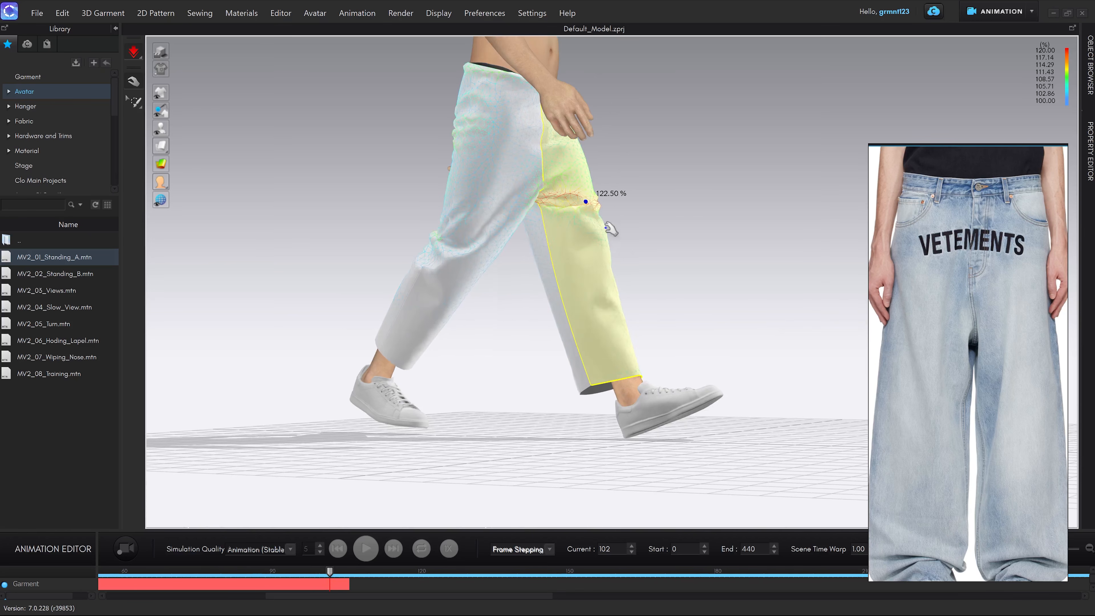
{"action": "scroll", "coordinate": [595, 224], "scroll_direction": "up", "scroll_amount": 3}
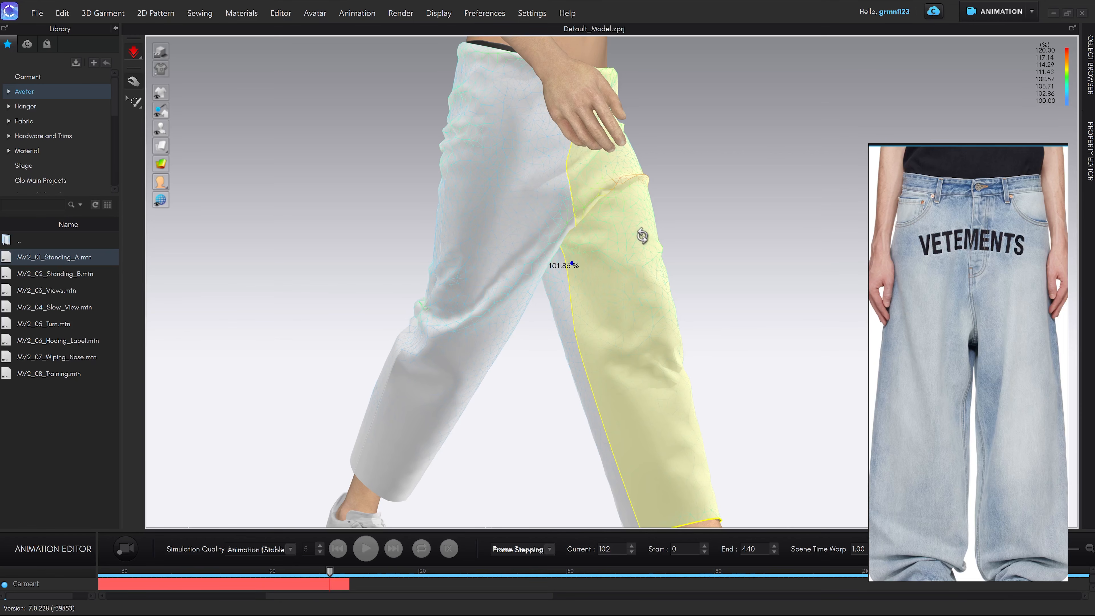
{"action": "right_click_drag", "start_coordinate": [640, 237], "coordinate": [374, 245]}
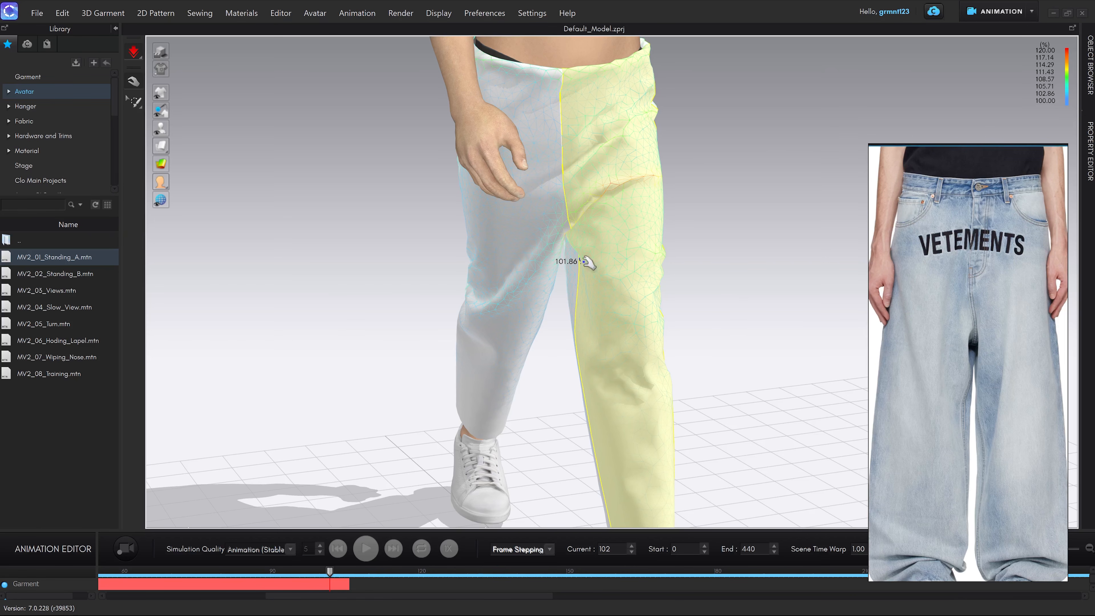
{"action": "right_click_drag", "start_coordinate": [583, 262], "coordinate": [587, 243]}
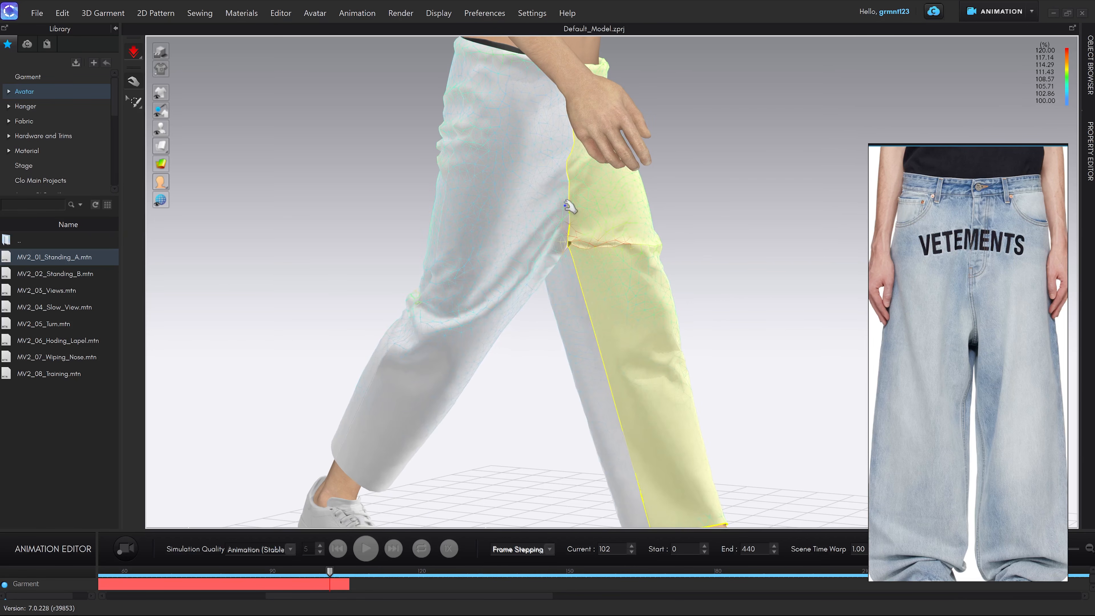
Step: Pull the front panel up at the rise and down along the thigh to test how the crotch area moves
{"action": "left_click_drag", "start_coordinate": [565, 205], "coordinate": [564, 114]}
{"action": "left_click_drag", "start_coordinate": [636, 237], "coordinate": [701, 294]}
{"action": "key", "text": "2"}
{"action": "left_click_drag", "start_coordinate": [579, 237], "coordinate": [569, 161]}
{"action": "right_click_drag", "start_coordinate": [616, 233], "coordinate": [642, 186]}
{"action": "mouse_move", "coordinate": [643, 182]}
{"action": "left_mouse_down"}
{"action": "mouse_move", "coordinate": [679, 146]}
{"action": "mouse_move", "coordinate": [651, 179]}
{"action": "left_mouse_up"}
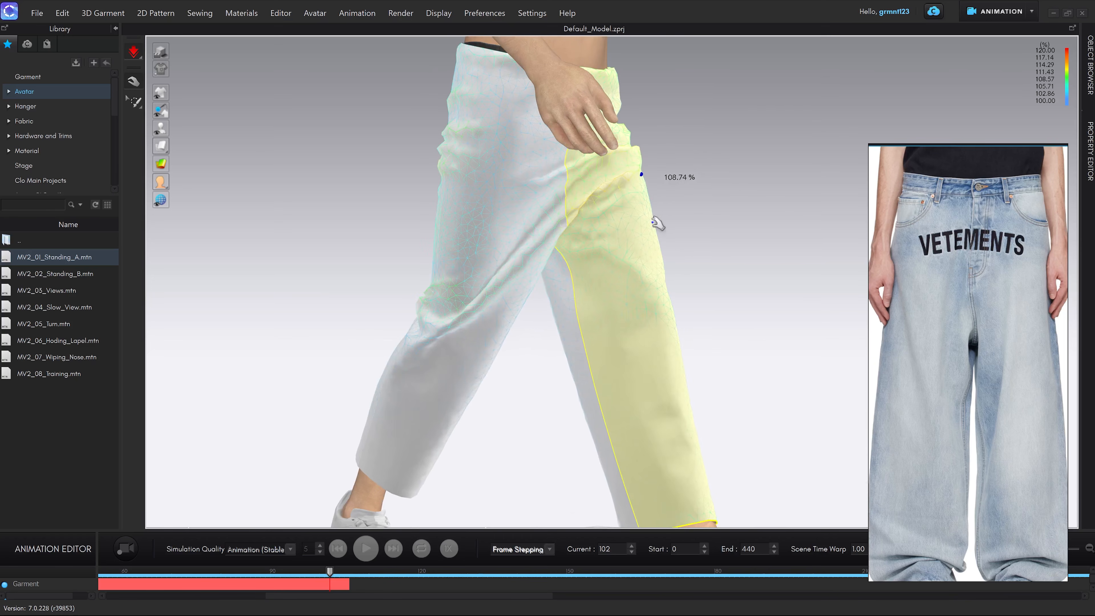
{"action": "left_click_drag", "start_coordinate": [653, 222], "coordinate": [688, 250]}
Step: Pull the trousers upward from the side and examine how the raised fabric bunches around the hips
{"action": "right_click_drag", "start_coordinate": [608, 248], "coordinate": [714, 235]}
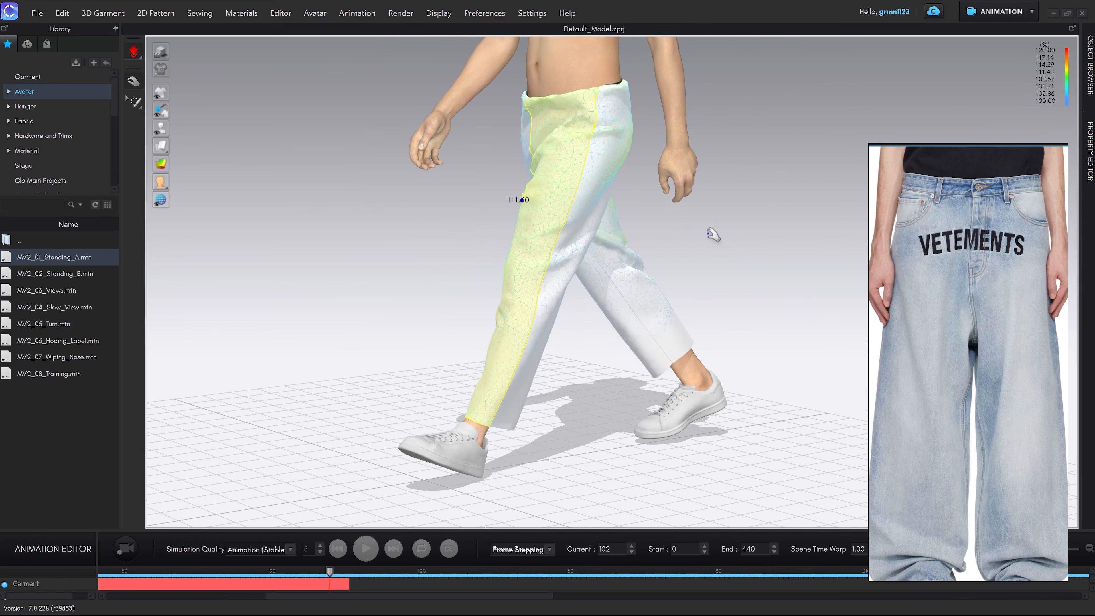
{"action": "left_click_drag", "start_coordinate": [580, 194], "coordinate": [576, 97]}
{"action": "scroll", "coordinate": [561, 173], "scroll_direction": "up", "scroll_amount": 3}
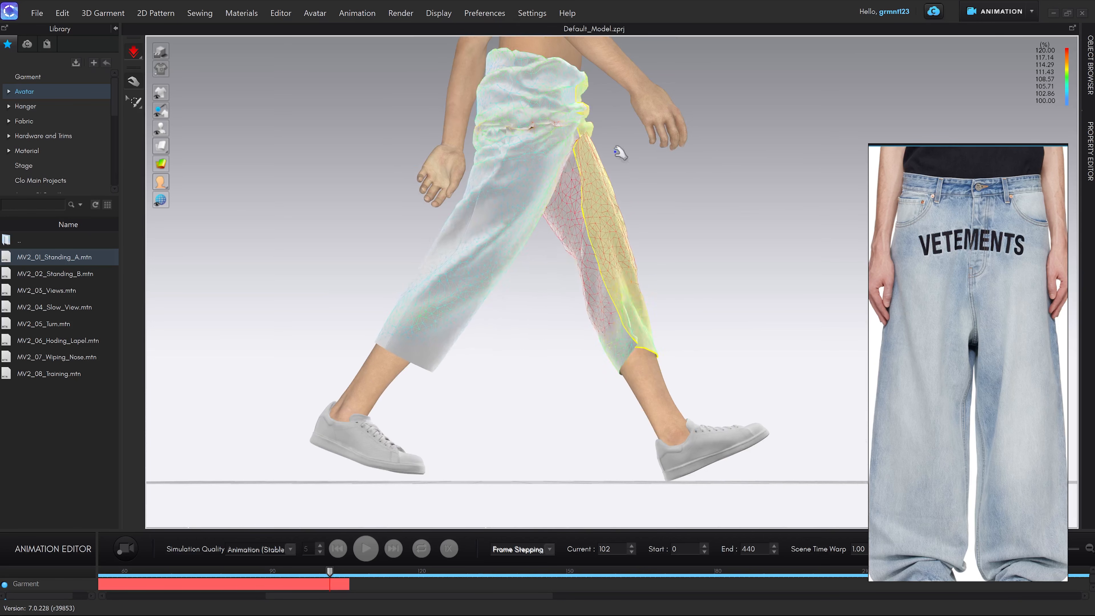
{"action": "right_click_drag", "start_coordinate": [623, 160], "coordinate": [687, 256]}
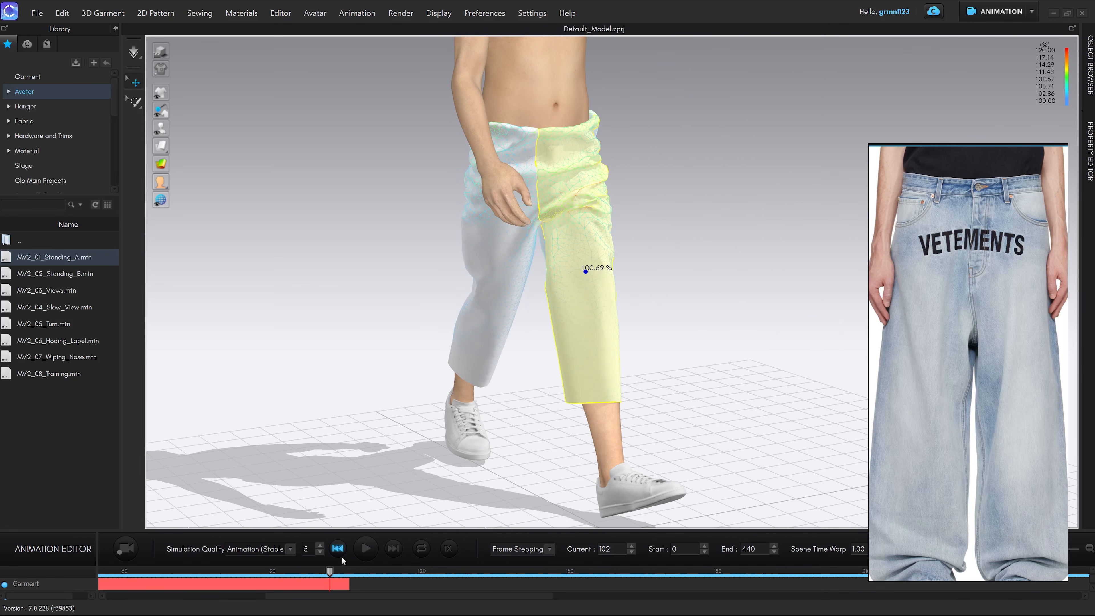
Step: Return to the Simulation workspace with the avatar in its starting pose and simulate the trousers again from the front
{"action": "middle_click_drag", "start_coordinate": [585, 271], "coordinate": [543, 367]}
{"action": "key", "text": "ctrl+z"}
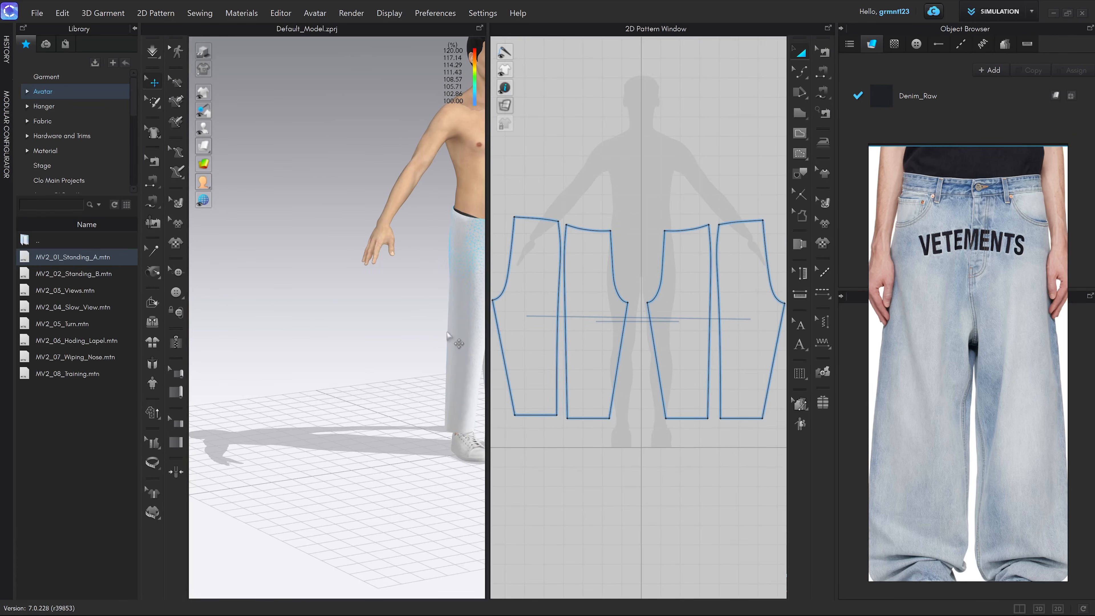
{"action": "middle_click_drag", "start_coordinate": [447, 333], "coordinate": [354, 337]}
{"action": "right_click_drag", "start_coordinate": [418, 326], "coordinate": [405, 336]}
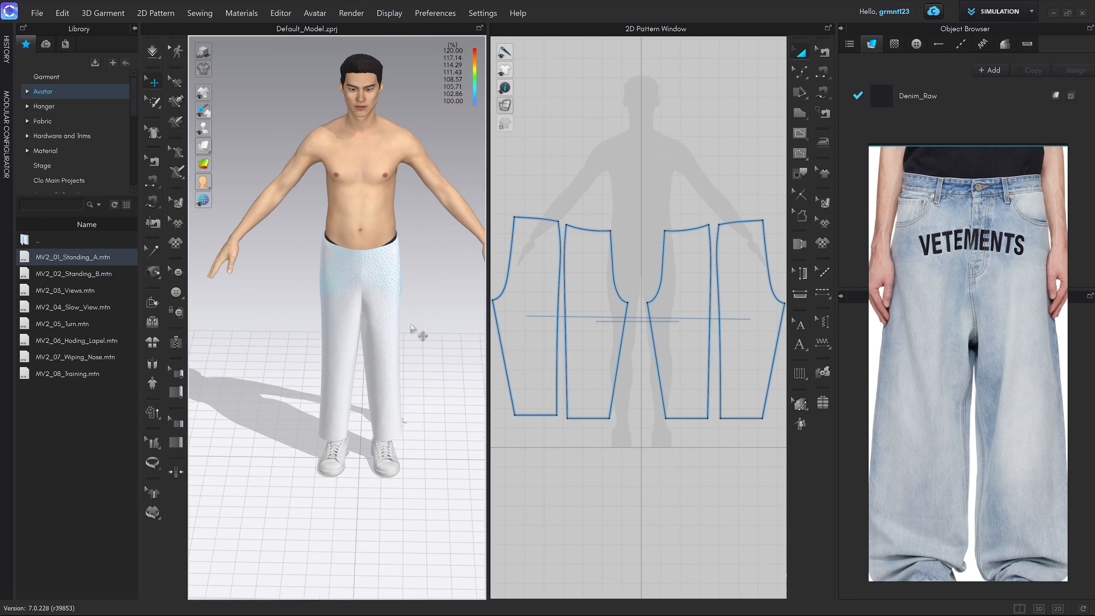
{"action": "scroll", "coordinate": [420, 323], "scroll_direction": "up", "scroll_amount": 3}
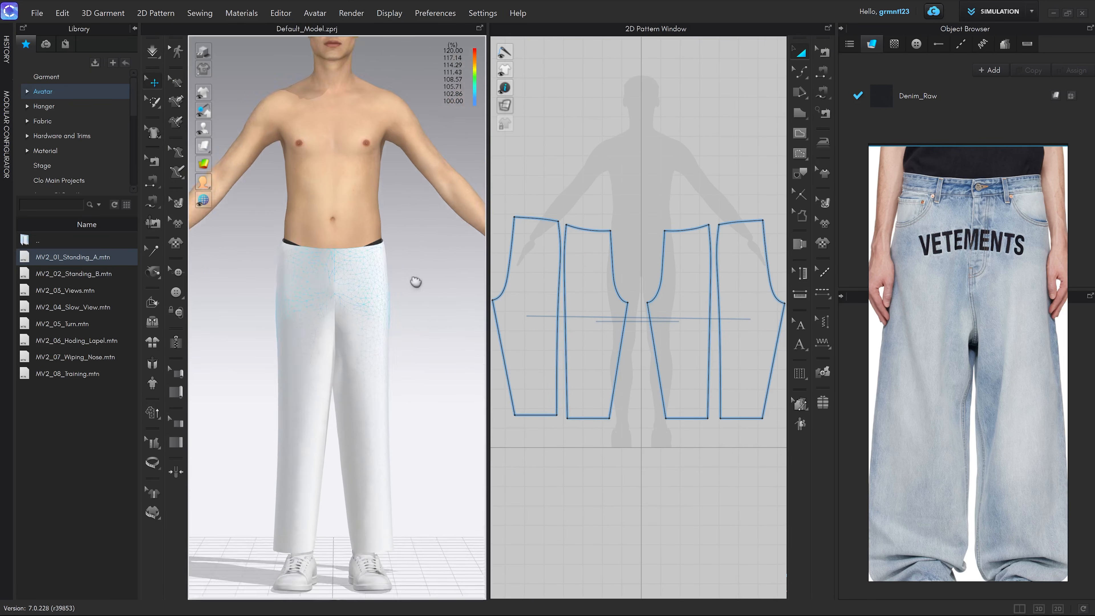
{"action": "key", "text": "space"}
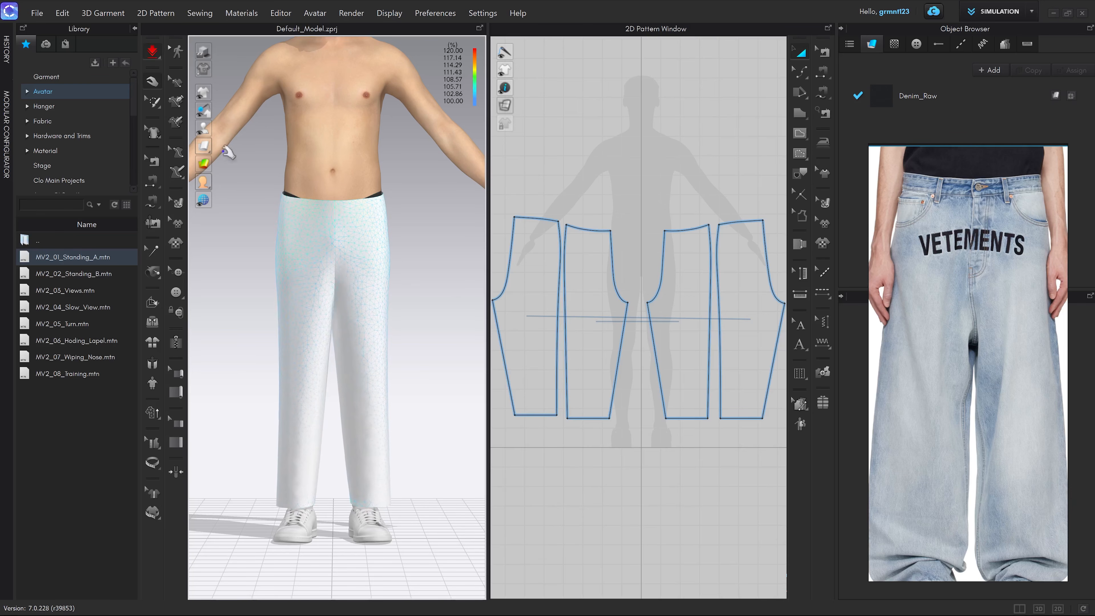
Step: Show the avatar's X-ray joints, spread the legs apart by rotating the hip joint, simulate the trousers, and hide the joints
{"action": "mouse_move", "coordinate": [204, 128]}
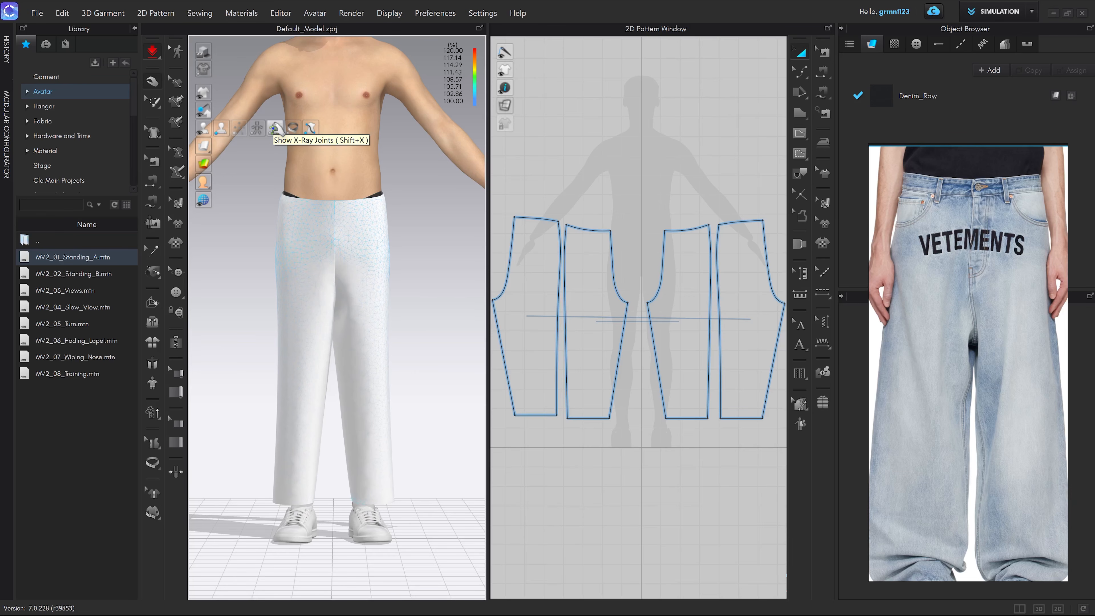
{"action": "left_click", "coordinate": [276, 128]}
{"action": "left_click", "coordinate": [366, 233]}
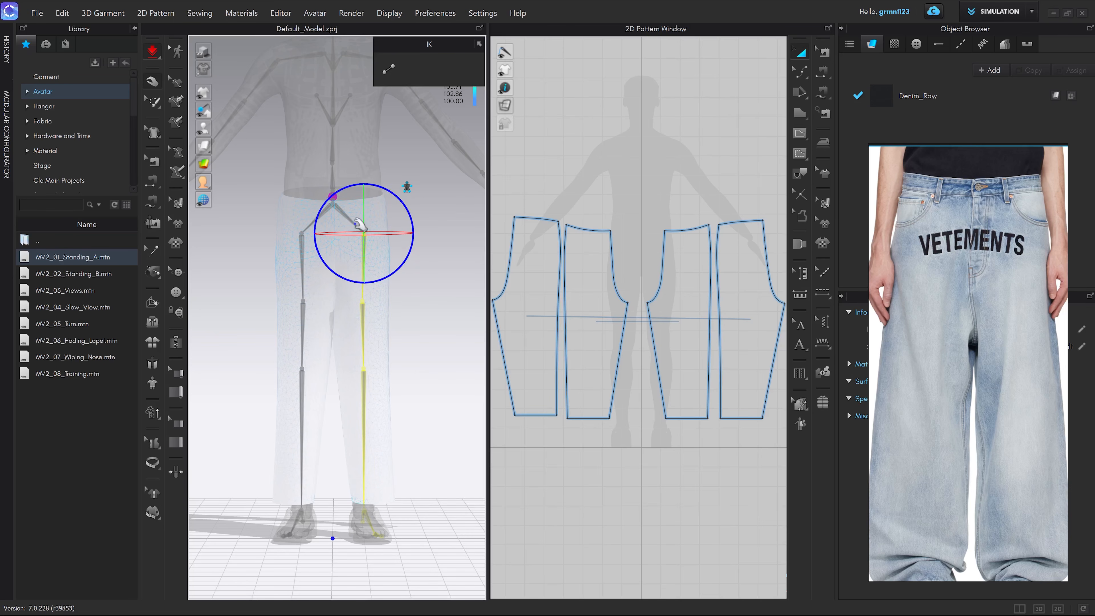
{"action": "left_click_drag", "start_coordinate": [412, 218], "coordinate": [417, 212]}
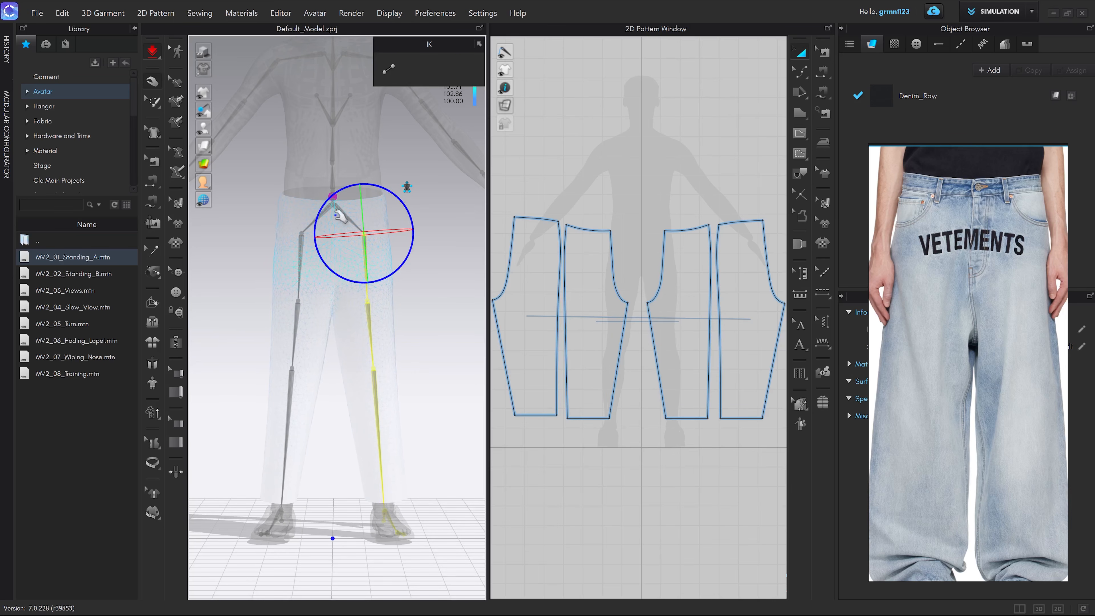
{"action": "key", "text": "space"}
{"action": "mouse_move", "coordinate": [205, 129]}
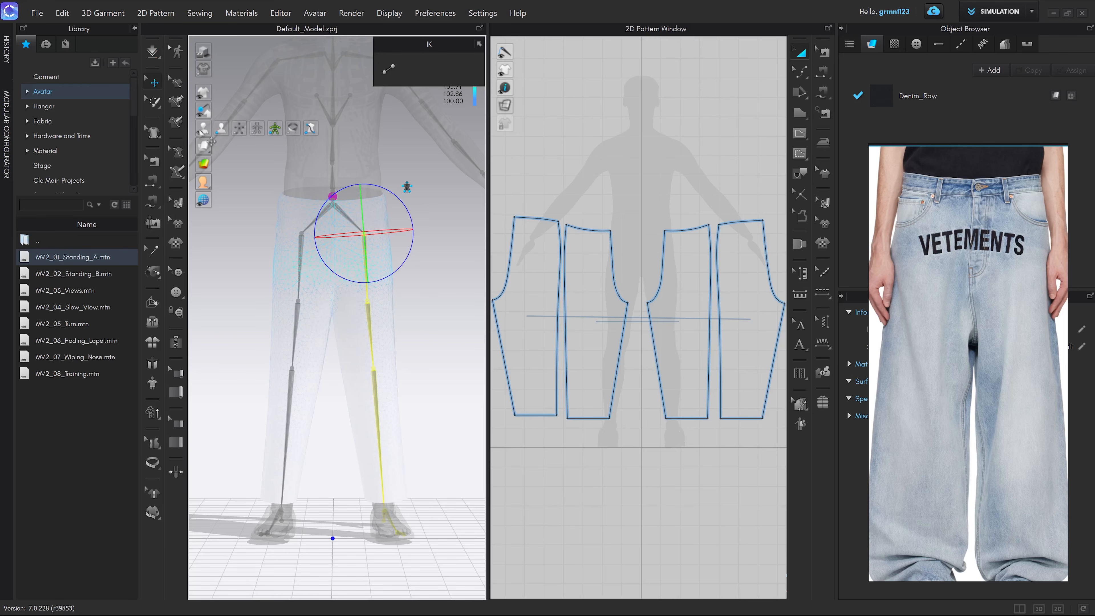
{"action": "left_click", "coordinate": [276, 130]}
{"action": "left_click", "coordinate": [422, 293]}
{"action": "middle_click_drag", "start_coordinate": [405, 278], "coordinate": [399, 253]}
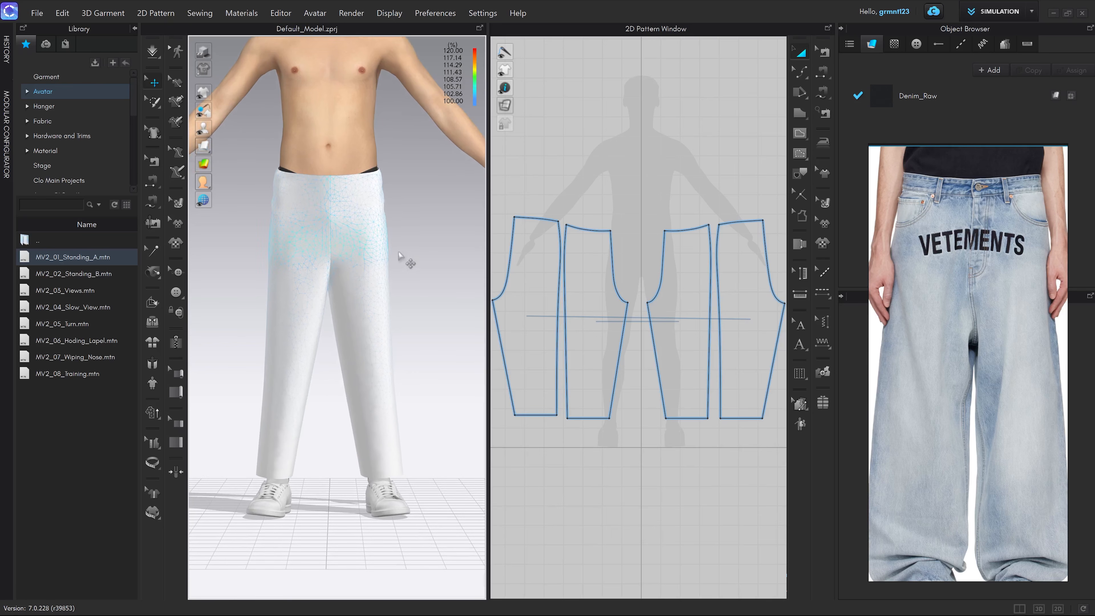
Step: Shorten the front and back centre rise seams, leaving about 39.9 mm sewn at the front waist, and simulate the open crotch
{"action": "key", "text": "b"}
{"action": "scroll", "coordinate": [674, 279], "scroll_direction": "up", "scroll_amount": 3}
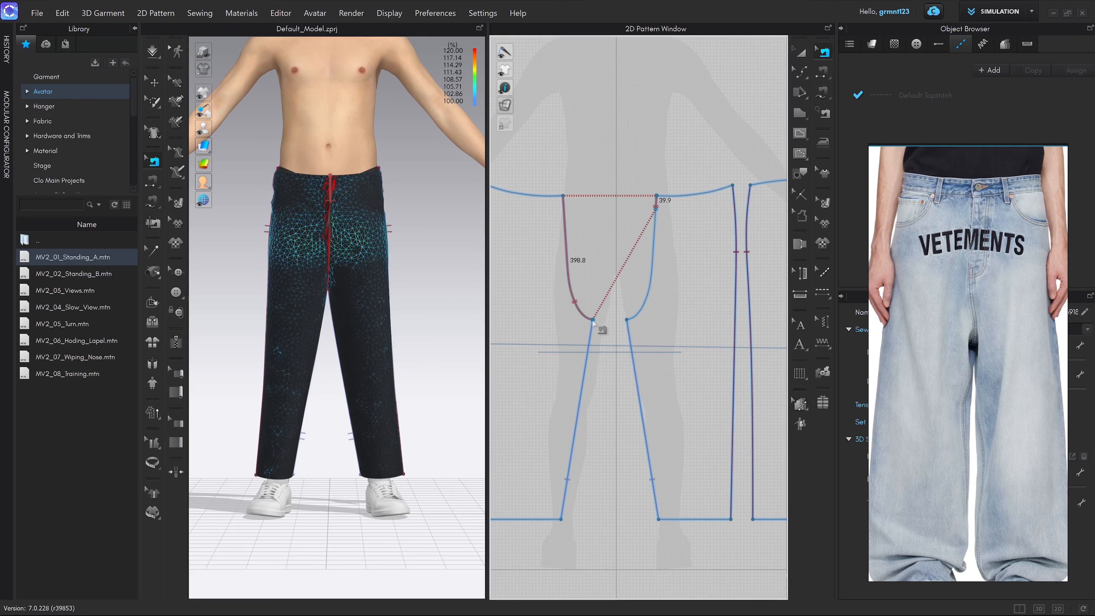
{"action": "left_click_drag", "start_coordinate": [593, 322], "coordinate": [563, 210]}
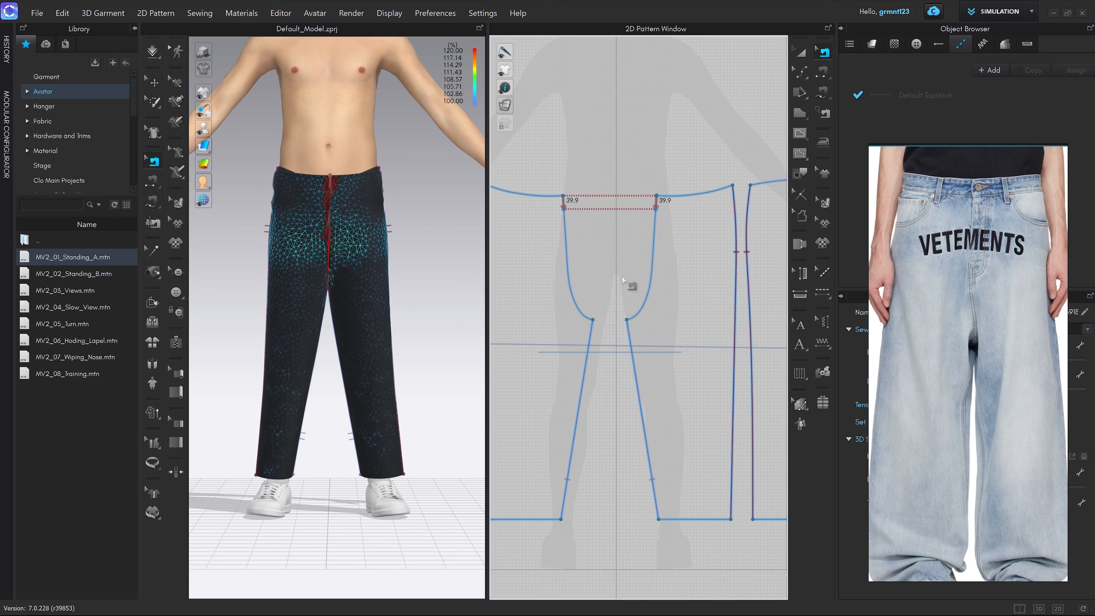
{"action": "left_click_drag", "start_coordinate": [764, 321], "coordinate": [734, 208]}
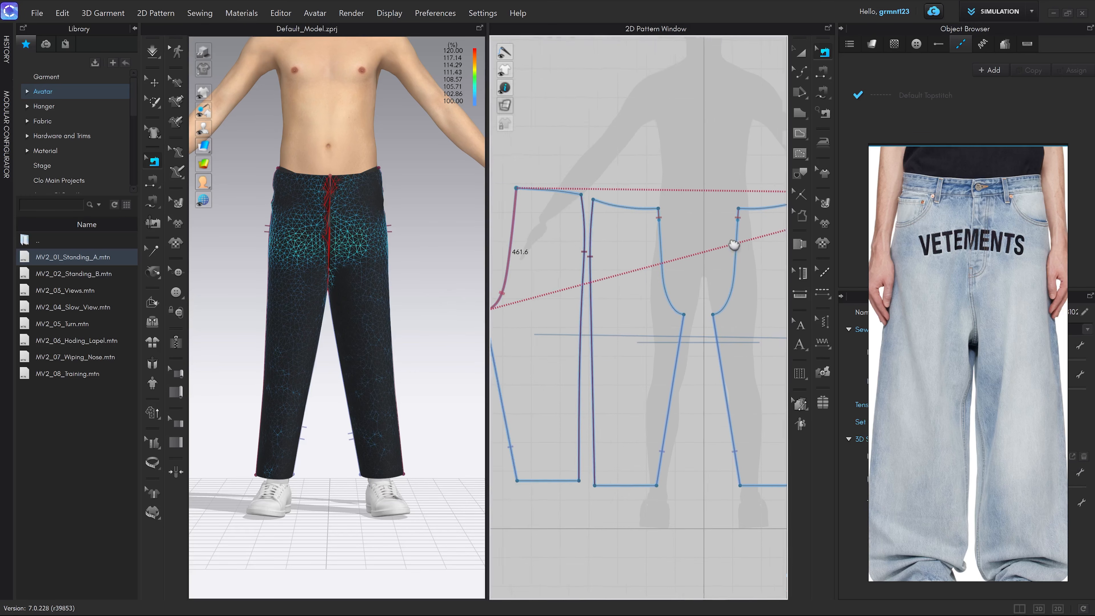
{"action": "left_click_drag", "start_coordinate": [494, 314], "coordinate": [524, 203]}
{"action": "key", "text": "space"}
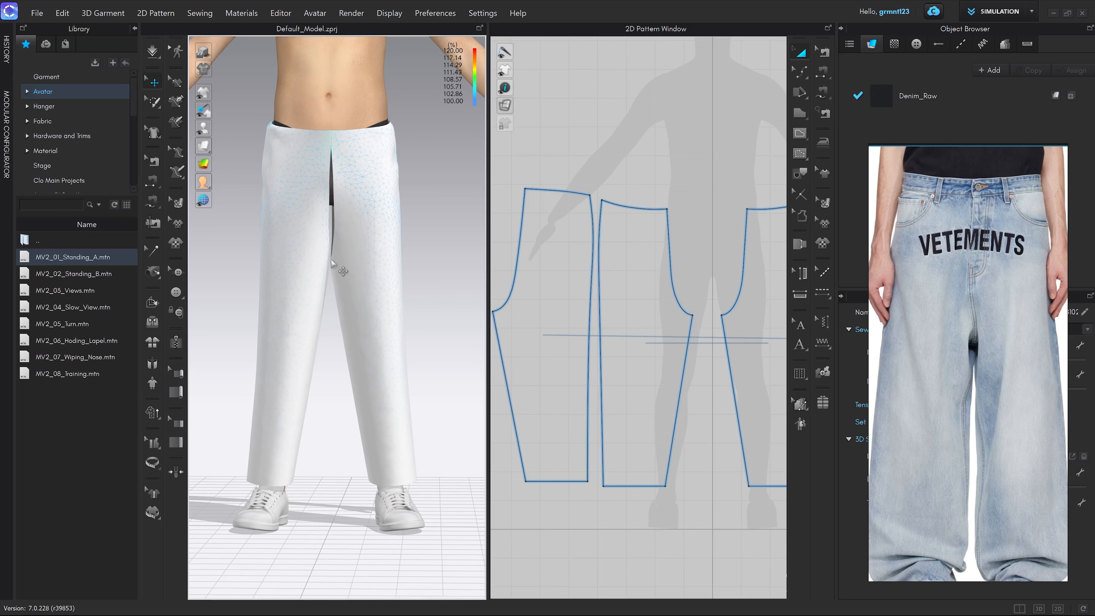
{"action": "scroll", "coordinate": [344, 259], "scroll_direction": "up", "scroll_amount": 6}
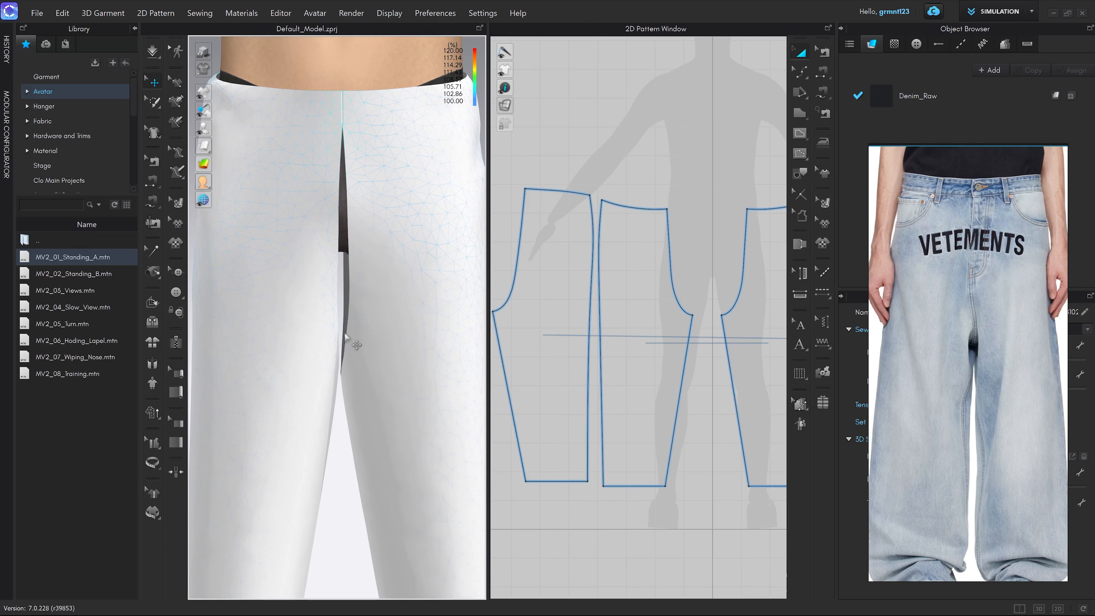
{"action": "scroll", "coordinate": [346, 335], "scroll_direction": "down", "scroll_amount": 6}
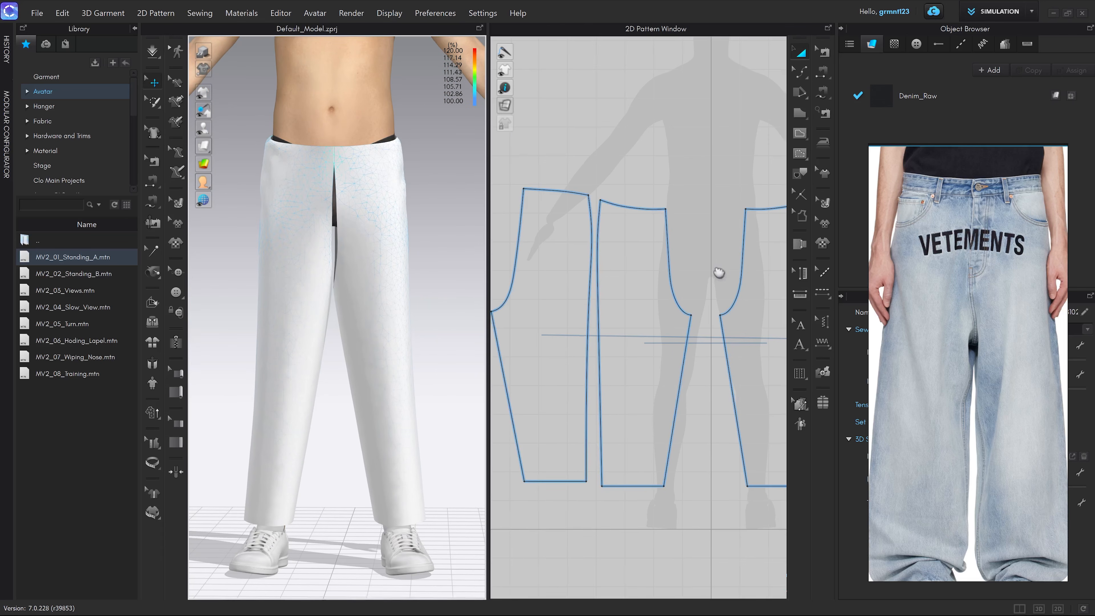
Step: Move the front panel's side seam curve points 7 mm horizontally outward at the hip
{"action": "middle_click_drag", "start_coordinate": [718, 271], "coordinate": [611, 266]}
{"action": "middle_click_drag", "start_coordinate": [758, 288], "coordinate": [678, 271]}
{"action": "left_click_drag", "start_coordinate": [682, 271], "coordinate": [697, 271]}
{"action": "key", "text": "v"}
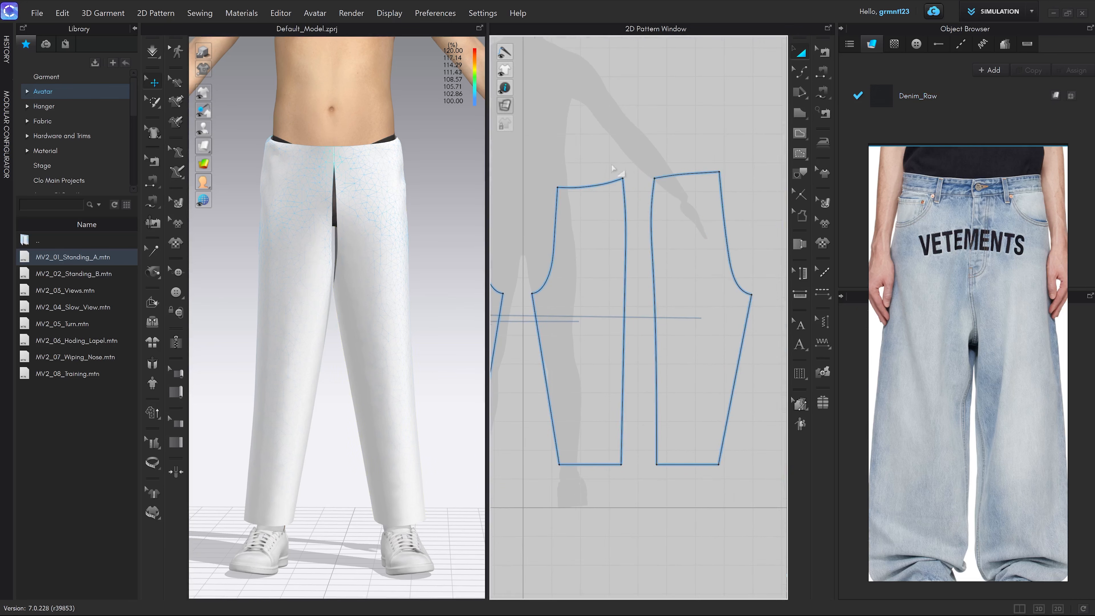
{"action": "scroll", "coordinate": [642, 204], "scroll_direction": "up", "scroll_amount": 4}
{"action": "left_click_drag", "start_coordinate": [617, 301], "coordinate": [624, 303]}
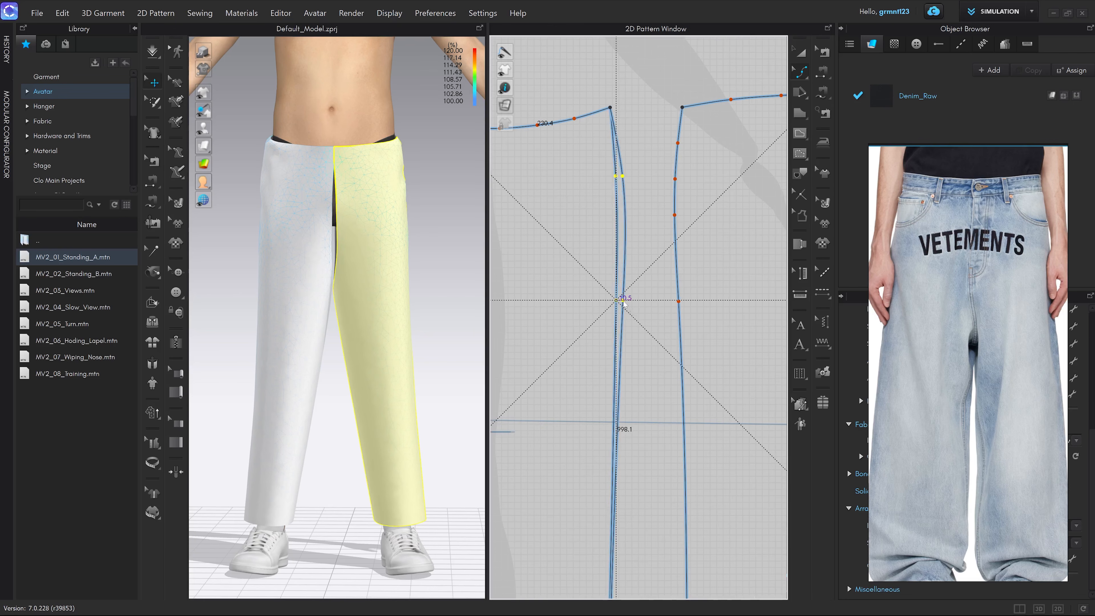
{"action": "right_click", "coordinate": [624, 303]}
{"action": "type", "text": "7"}
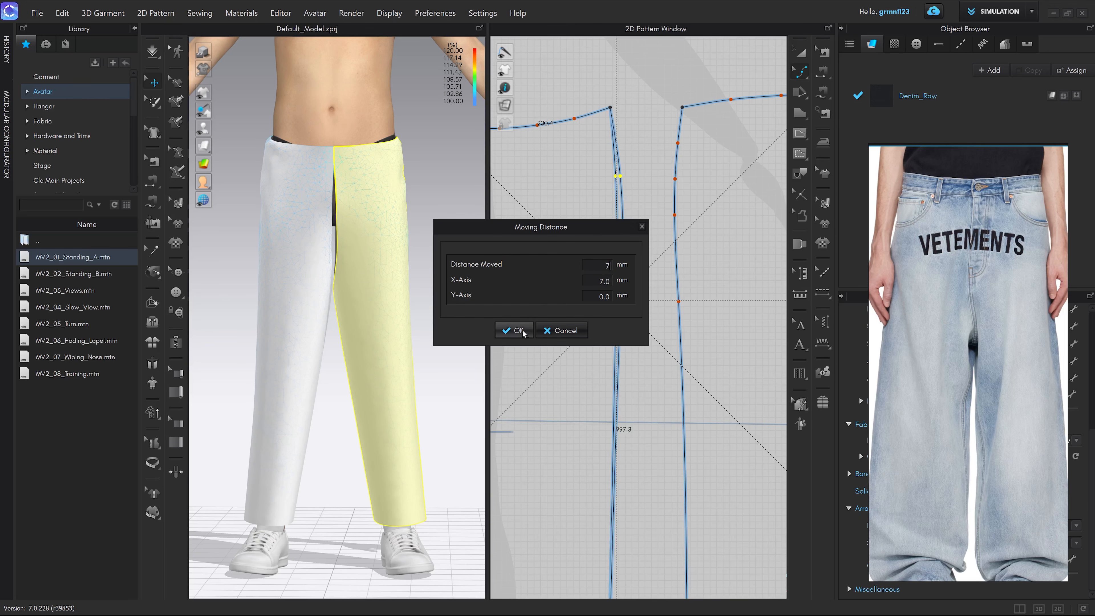
{"action": "left_click", "coordinate": [518, 331]}
Step: Move the back panel's side seam curve points 7 mm horizontally outward, simulate the trousers, and nudge the fabric near the crotch opening
{"action": "left_click_drag", "start_coordinate": [657, 137], "coordinate": [674, 303]}
{"action": "right_click", "coordinate": [673, 303]}
{"action": "type", "text": "7"}
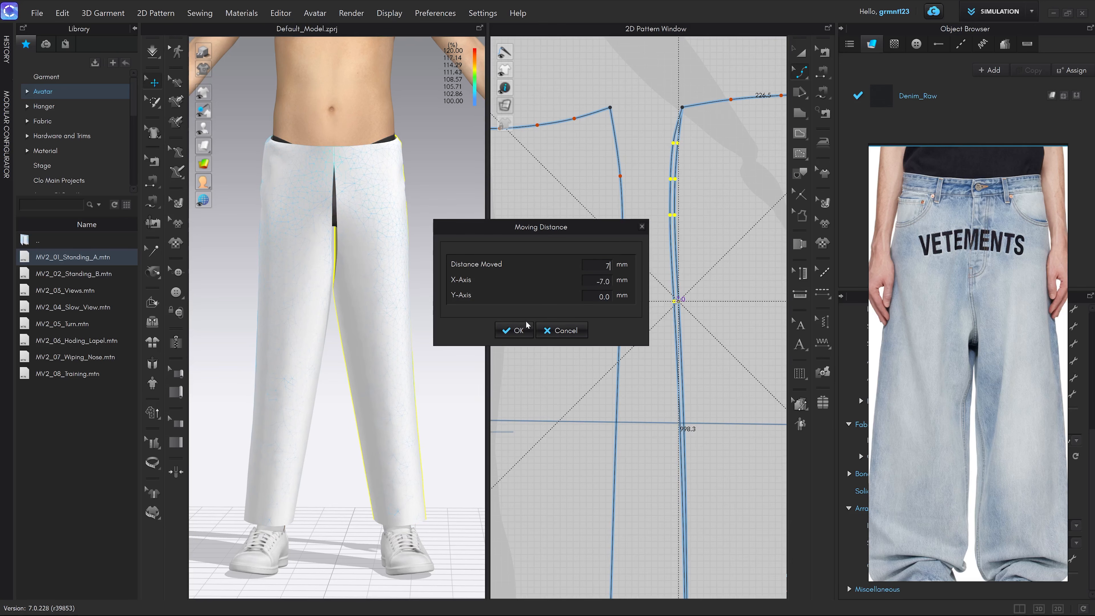
{"action": "left_click", "coordinate": [524, 328]}
{"action": "left_click", "coordinate": [632, 373]}
{"action": "key", "text": "space"}
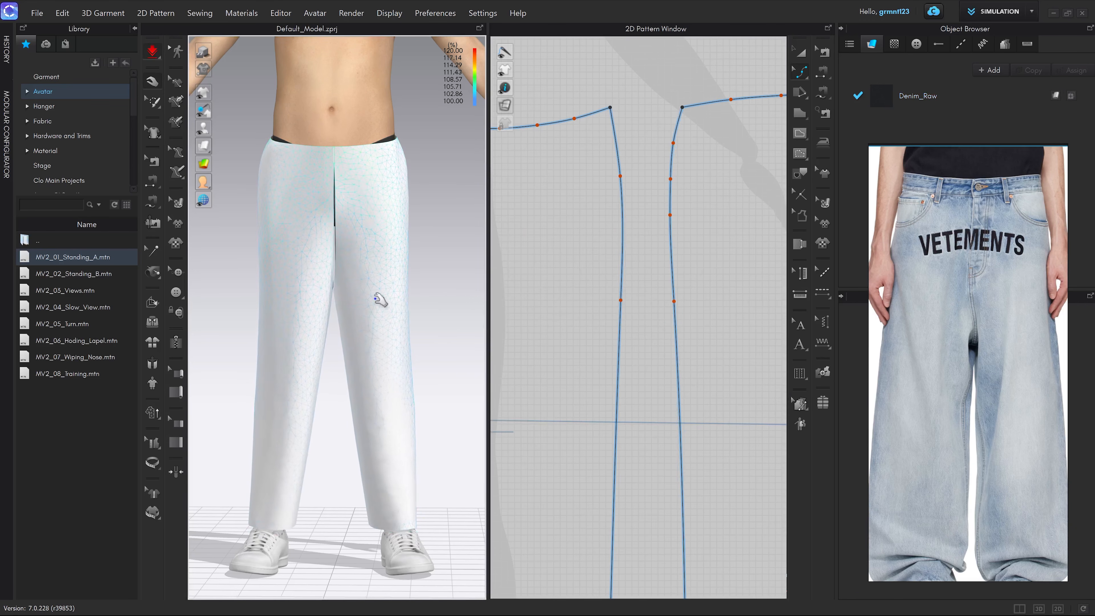
{"action": "left_click_drag", "start_coordinate": [338, 247], "coordinate": [331, 247]}
{"action": "left_click", "coordinate": [332, 254]}
{"action": "key", "text": "space"}
Step: Examine the unsewn centre rise and hip fit of the trousers from the back, the front and an angled view
{"action": "key", "text": "8"}
{"action": "scroll", "coordinate": [391, 344], "scroll_direction": "down", "scroll_amount": 5}
{"action": "key", "text": "z"}
{"action": "scroll", "coordinate": [580, 358], "scroll_direction": "down", "scroll_amount": 5}
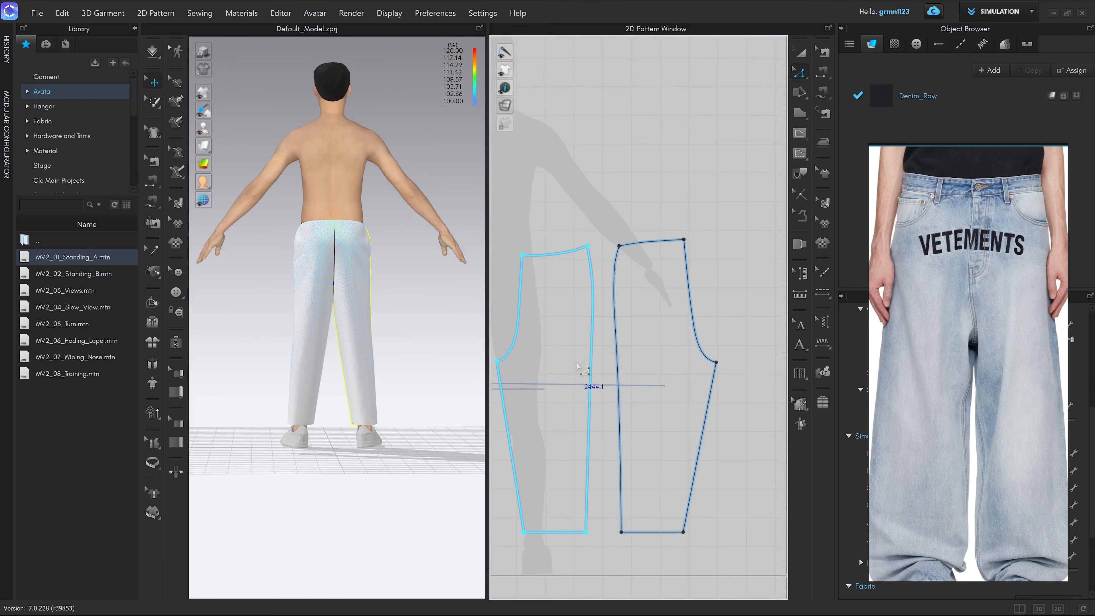
{"action": "middle_click_drag", "start_coordinate": [589, 376], "coordinate": [608, 336]}
{"action": "left_click", "coordinate": [746, 272]}
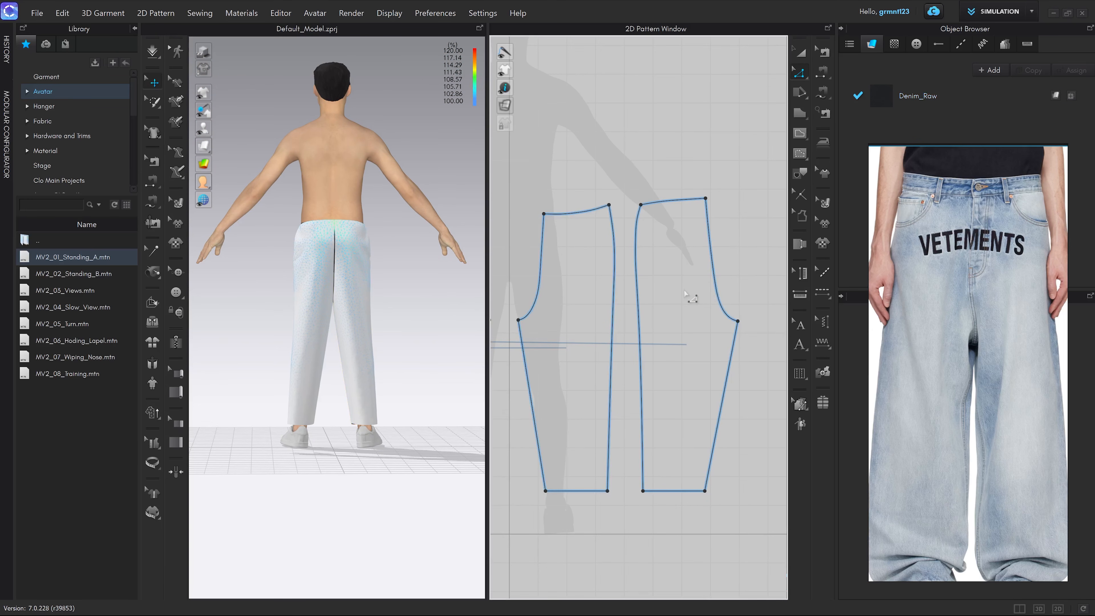
{"action": "key", "text": "2"}
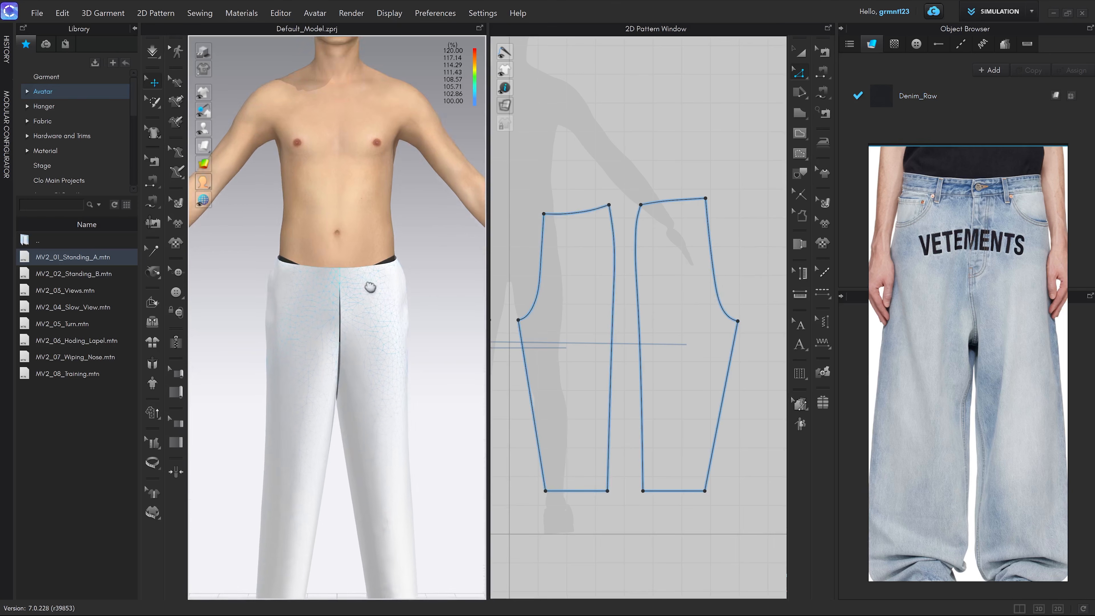
{"action": "scroll", "coordinate": [379, 306], "scroll_direction": "down", "scroll_amount": 2}
{"action": "middle_click_drag", "start_coordinate": [404, 309], "coordinate": [388, 282]}
{"action": "scroll", "coordinate": [381, 307], "scroll_direction": "up", "scroll_amount": 2}
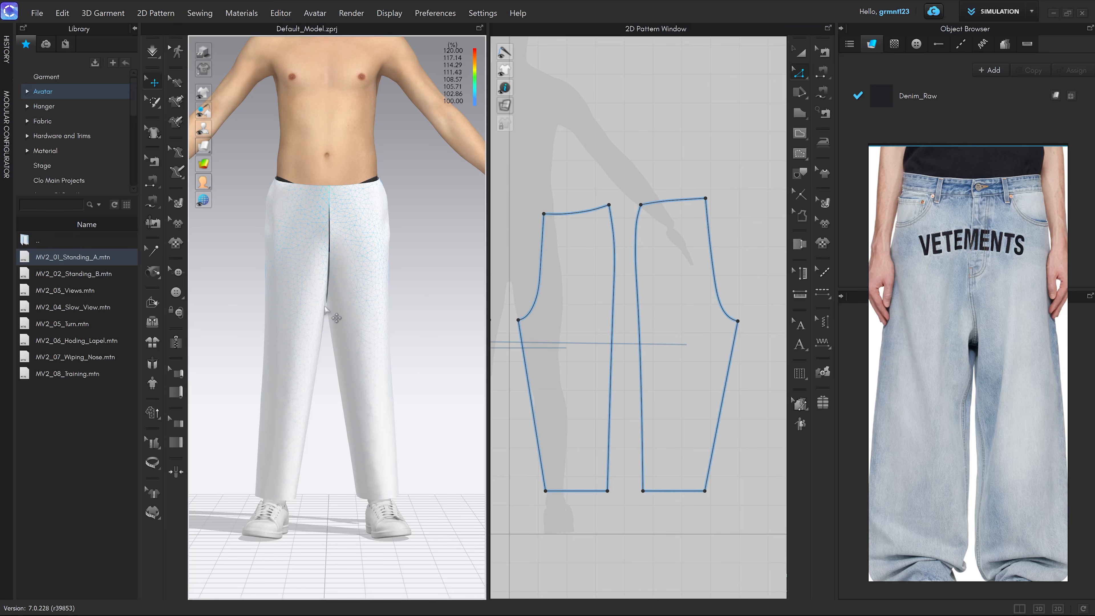
{"action": "scroll", "coordinate": [328, 314], "scroll_direction": "up", "scroll_amount": 3}
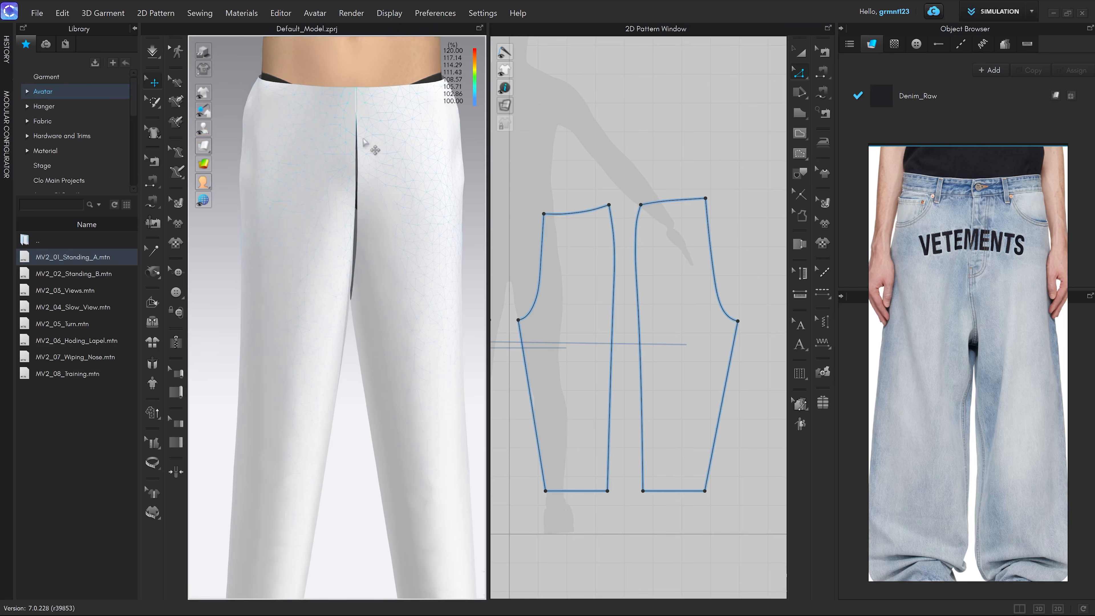
{"action": "scroll", "coordinate": [352, 305], "scroll_direction": "down", "scroll_amount": 6}
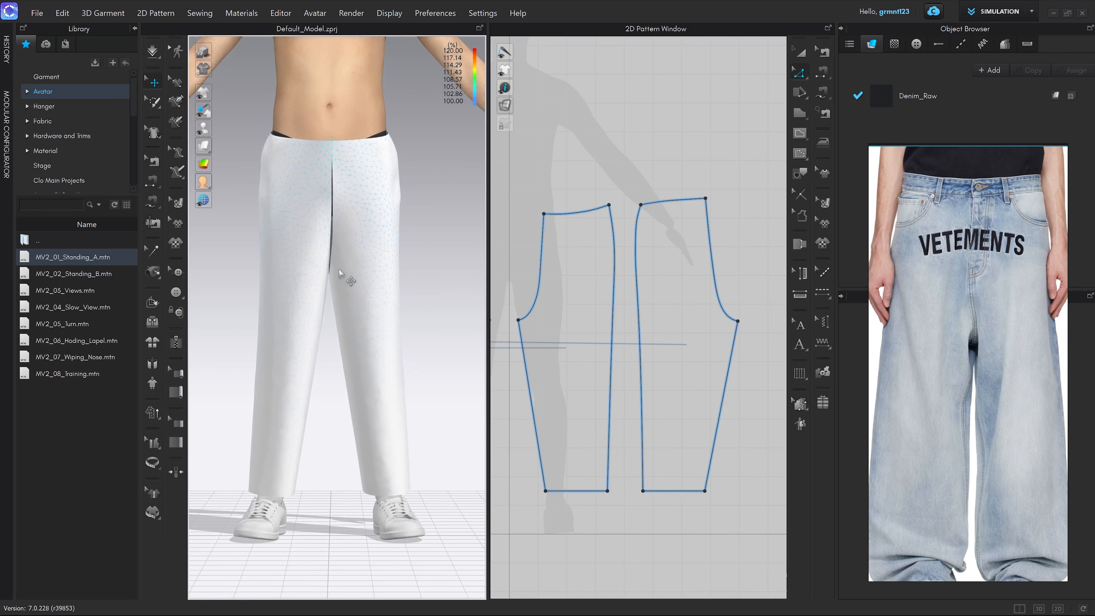
{"action": "right_click_drag", "start_coordinate": [340, 269], "coordinate": [376, 275]}
{"action": "middle_click_drag", "start_coordinate": [376, 276], "coordinate": [375, 291]}
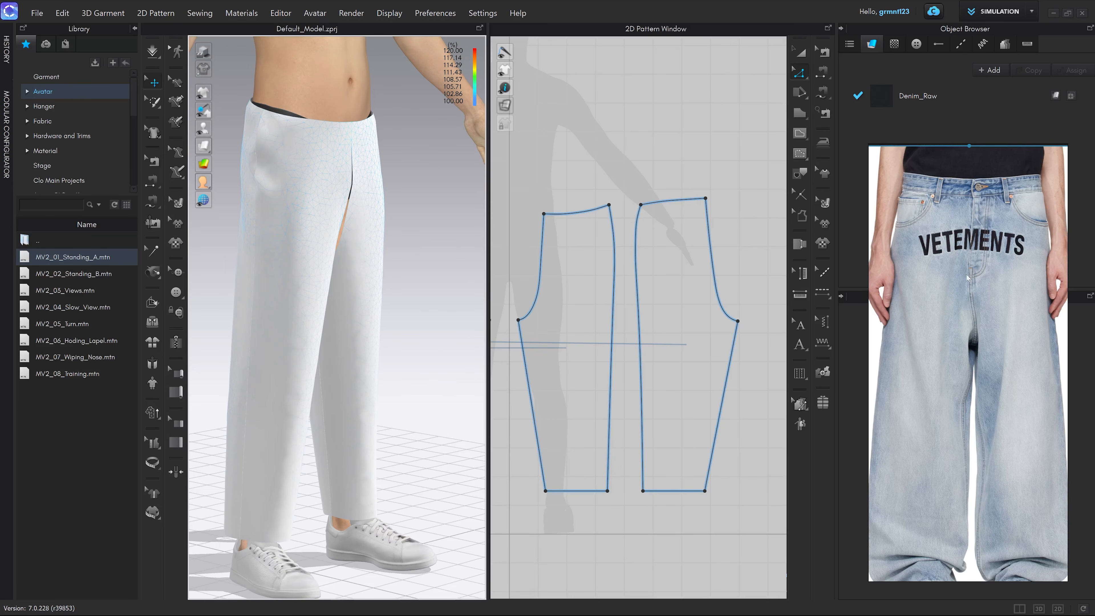
Step: Compare the crotch height and leg shape of the reference Vetements jeans with the trousers on the avatar
{"action": "scroll", "coordinate": [956, 345], "scroll_direction": "up", "scroll_amount": 1}
{"action": "scroll", "coordinate": [957, 350], "scroll_direction": "down", "scroll_amount": 5}
{"action": "scroll", "coordinate": [962, 357], "scroll_direction": "up", "scroll_amount": 2}
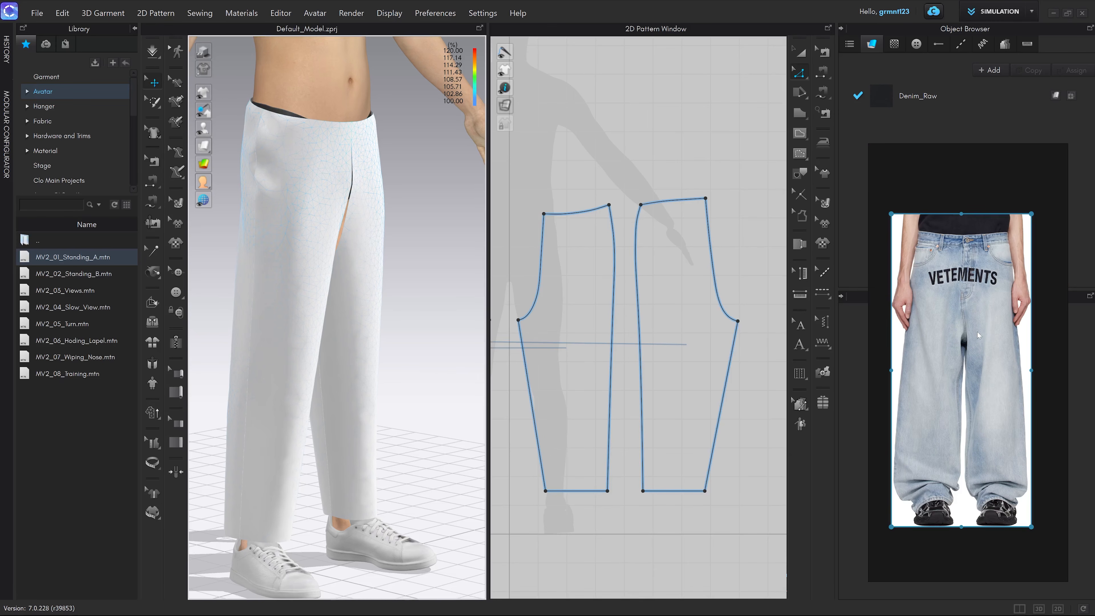
{"action": "scroll", "coordinate": [969, 348], "scroll_direction": "up", "scroll_amount": 3}
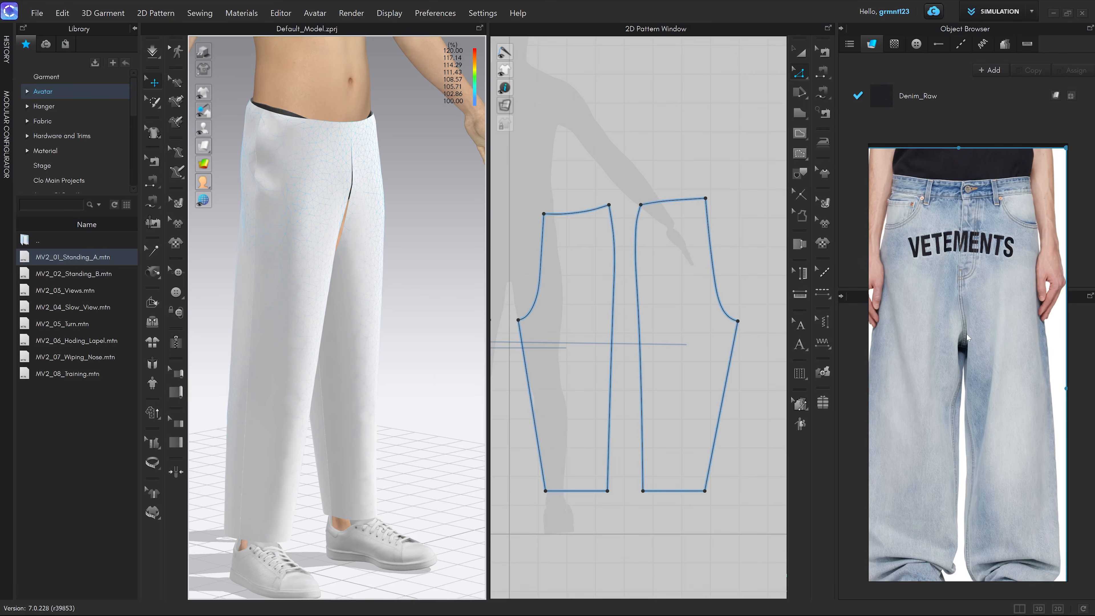
{"action": "scroll", "coordinate": [438, 309], "scroll_direction": "down", "scroll_amount": 3}
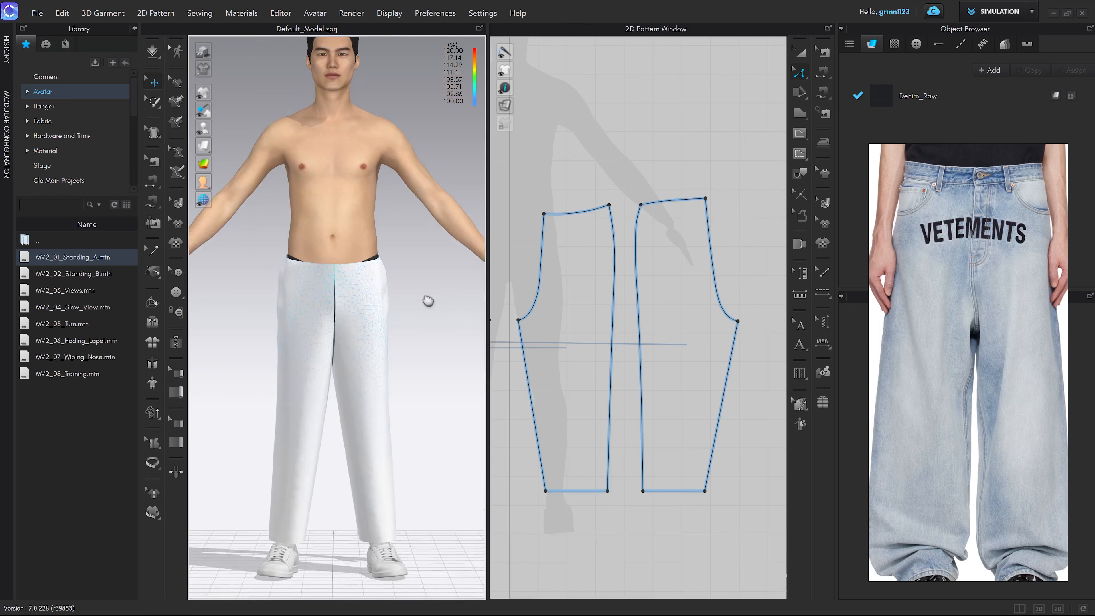
{"action": "scroll", "coordinate": [427, 299], "scroll_direction": "up", "scroll_amount": 2}
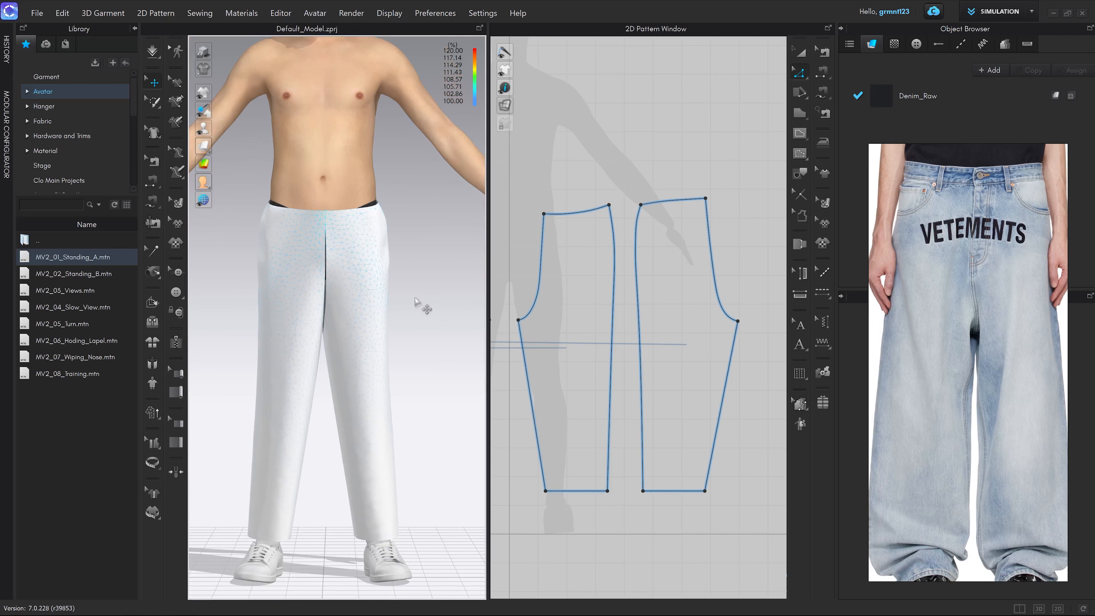
Step: Undo the 7 mm side curve moves on the back and front panels
{"action": "key", "text": "ctrl+z"}
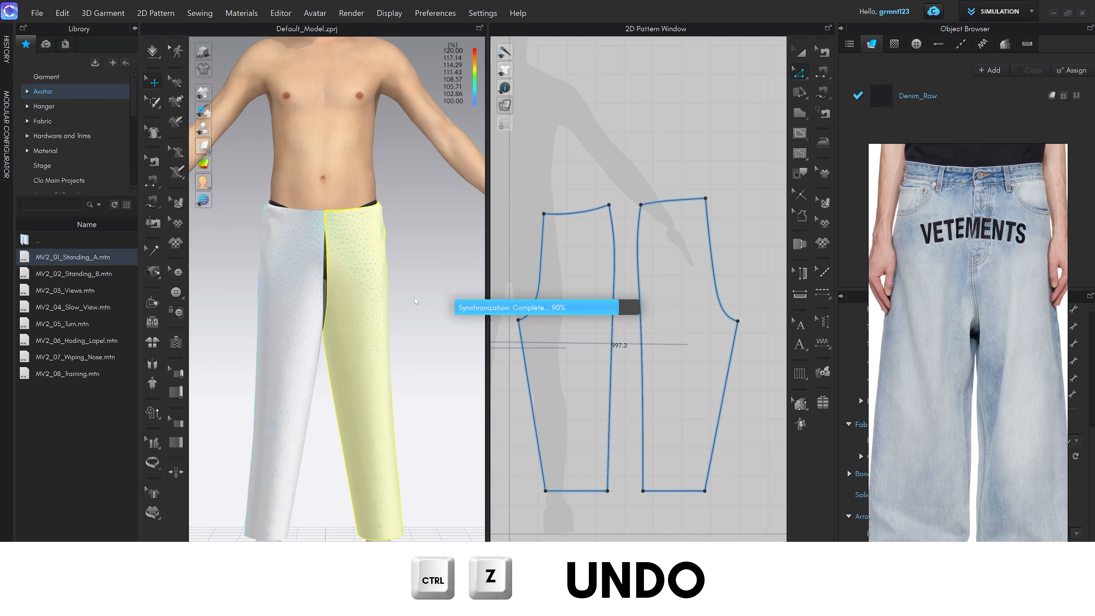
{"action": "key", "text": "ctrl+z"}
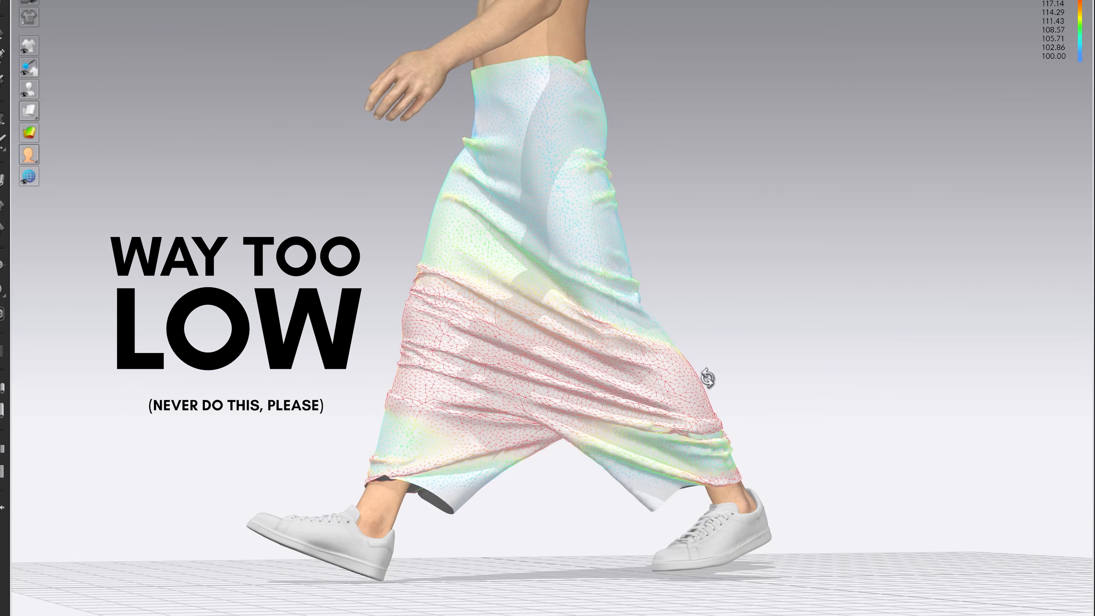
Step: Examine how the extremely low crotch strains the legs of the trousers in the walking pose
{"action": "right_click_drag", "start_coordinate": [707, 379], "coordinate": [1033, 393]}
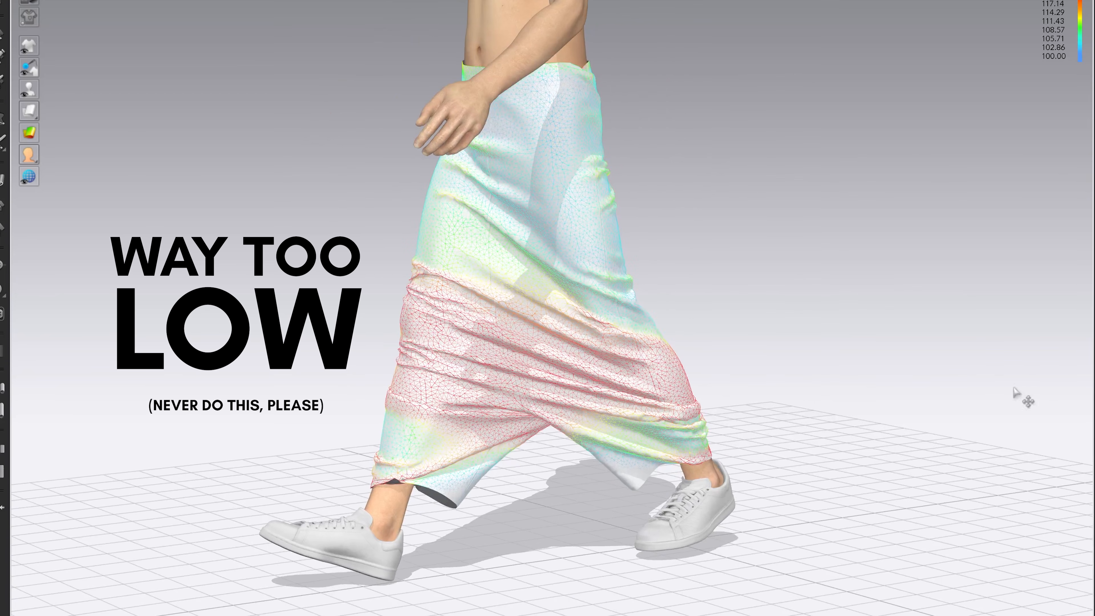
{"action": "right_click_drag", "start_coordinate": [730, 362], "coordinate": [761, 360]}
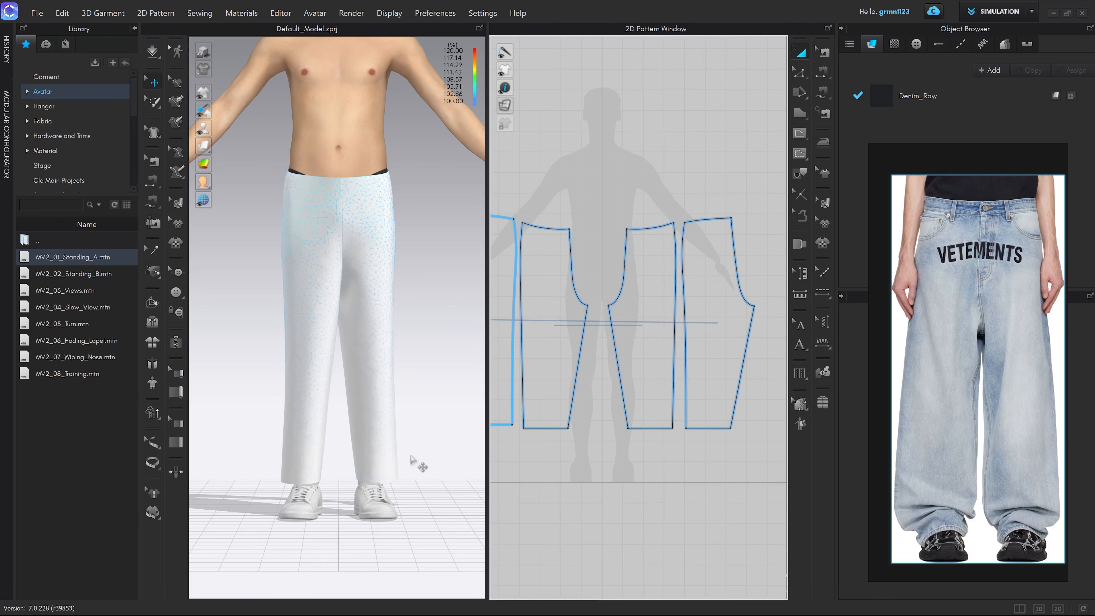
Step: Move the inner hem corner of the front panel 70 mm toward the inseam to widen the leg opening
{"action": "scroll", "coordinate": [695, 408], "scroll_direction": "up", "scroll_amount": 3}
{"action": "middle_click_drag", "start_coordinate": [696, 408], "coordinate": [667, 428]}
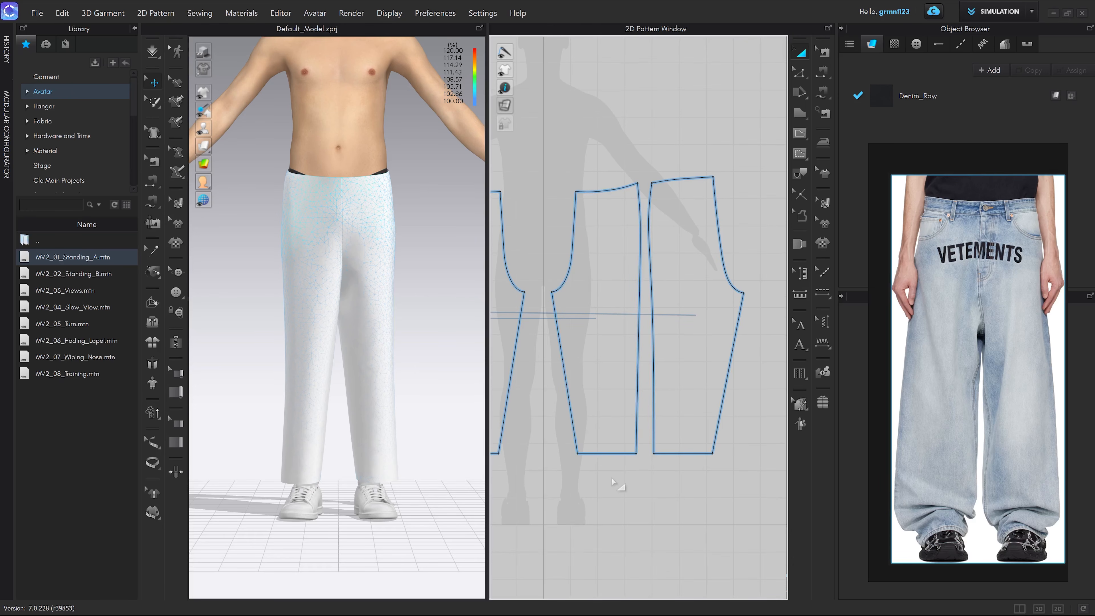
{"action": "scroll", "coordinate": [353, 410], "scroll_direction": "up", "scroll_amount": 2}
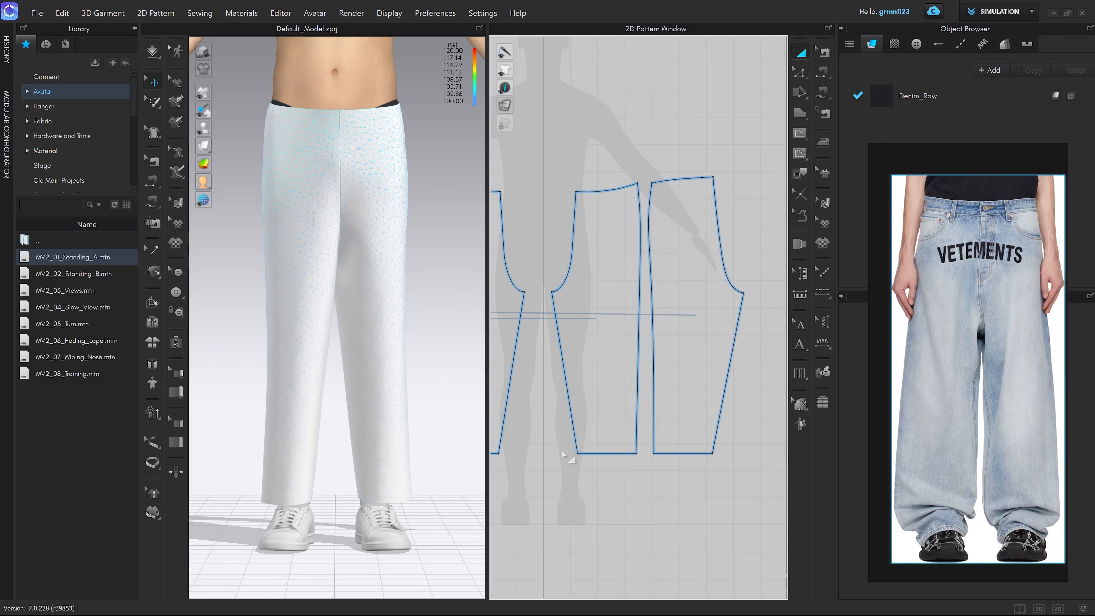
{"action": "key", "text": "z"}
{"action": "scroll", "coordinate": [584, 461], "scroll_direction": "up", "scroll_amount": 2}
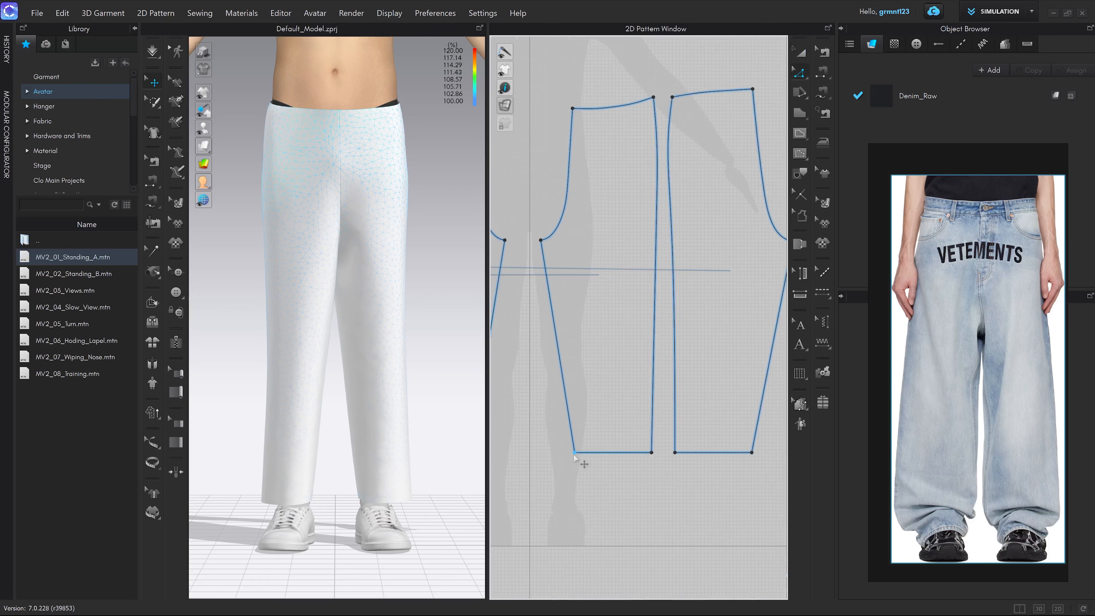
{"action": "left_click_drag", "start_coordinate": [574, 456], "coordinate": [555, 455]}
{"action": "right_click", "coordinate": [555, 455]}
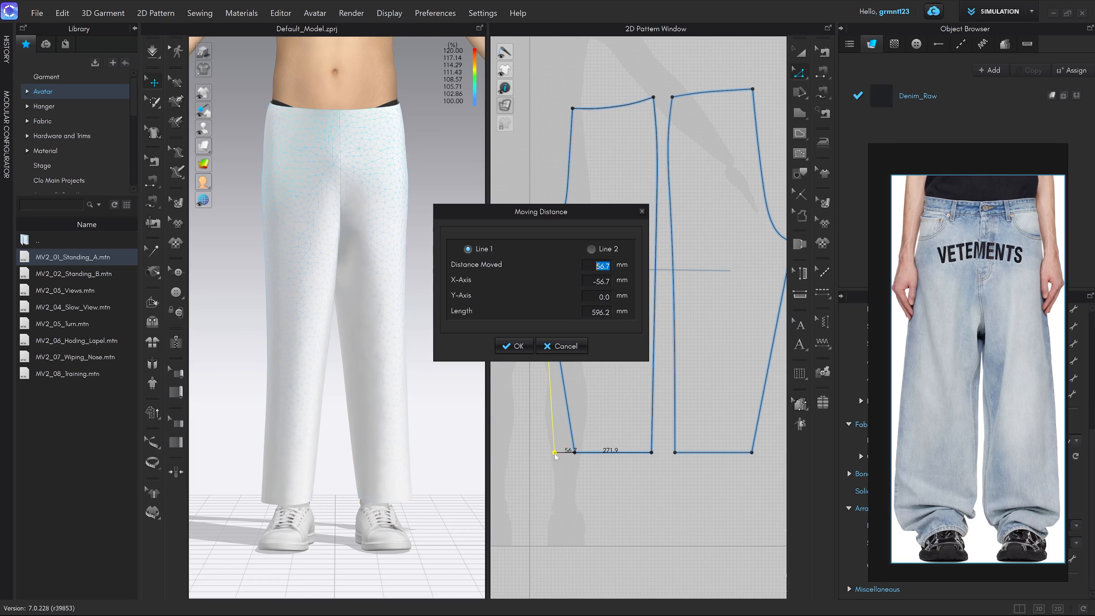
{"action": "left_click", "coordinate": [517, 346]}
{"action": "right_click_drag", "start_coordinate": [718, 483], "coordinate": [675, 488]}
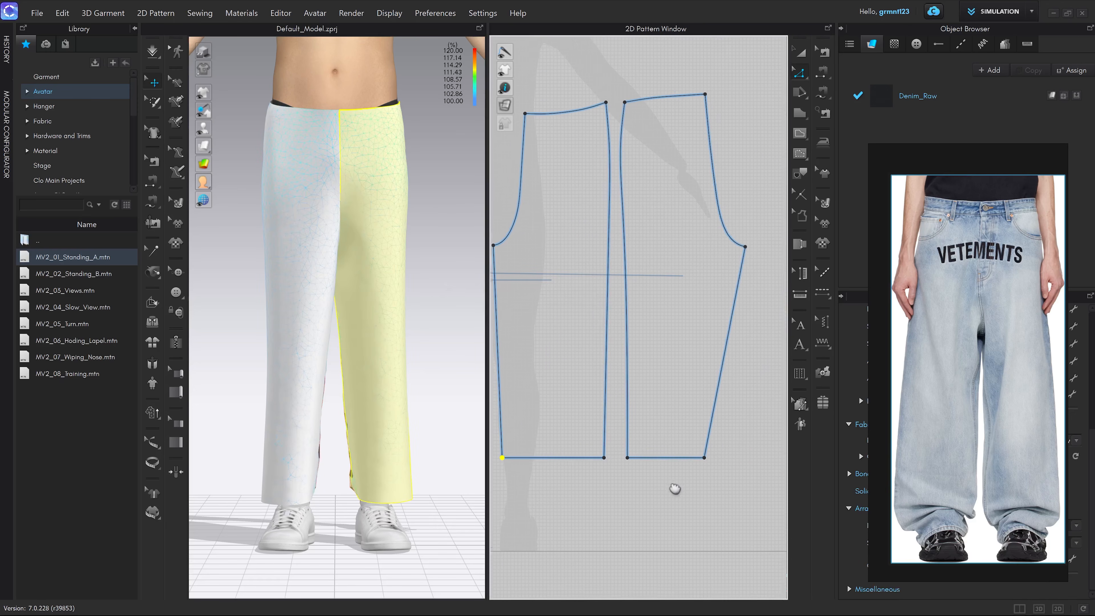
Step: Move the back panel's inner hem corner 70 mm toward the inseam and simulate the widened legs
{"action": "scroll", "coordinate": [674, 488], "scroll_direction": "down", "scroll_amount": 2}
{"action": "mouse_move", "coordinate": [684, 473]}
{"action": "left_mouse_down"}
{"action": "mouse_move", "coordinate": [702, 473]}
{"action": "mouse_move", "coordinate": [690, 478]}
{"action": "left_mouse_up"}
{"action": "right_click", "coordinate": [690, 478]}
{"action": "type", "text": "70"}
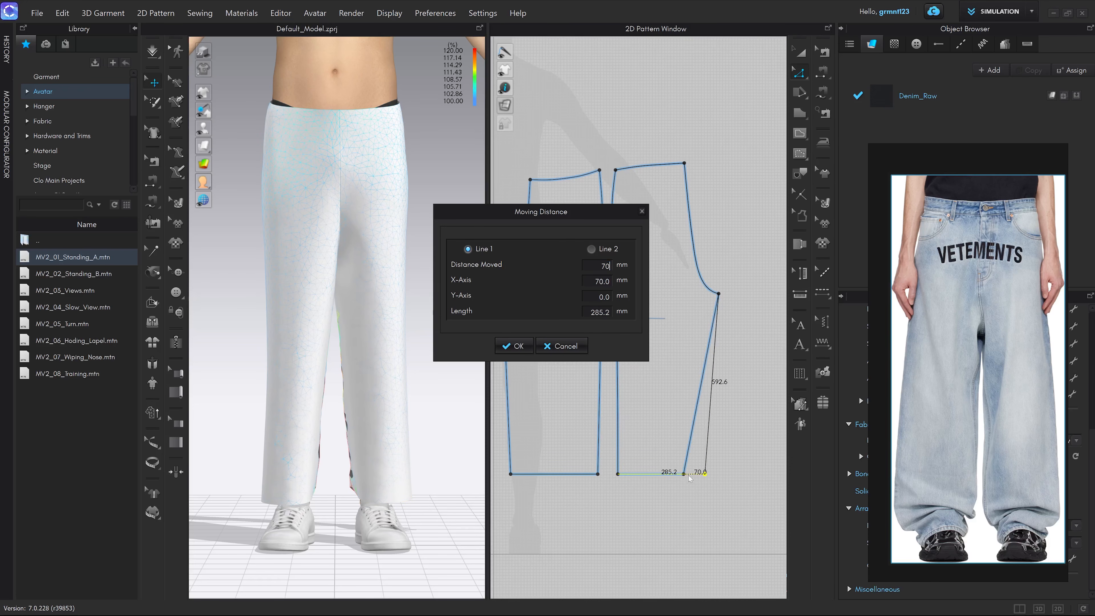
{"action": "left_click", "coordinate": [515, 347]}
{"action": "key", "text": "space"}
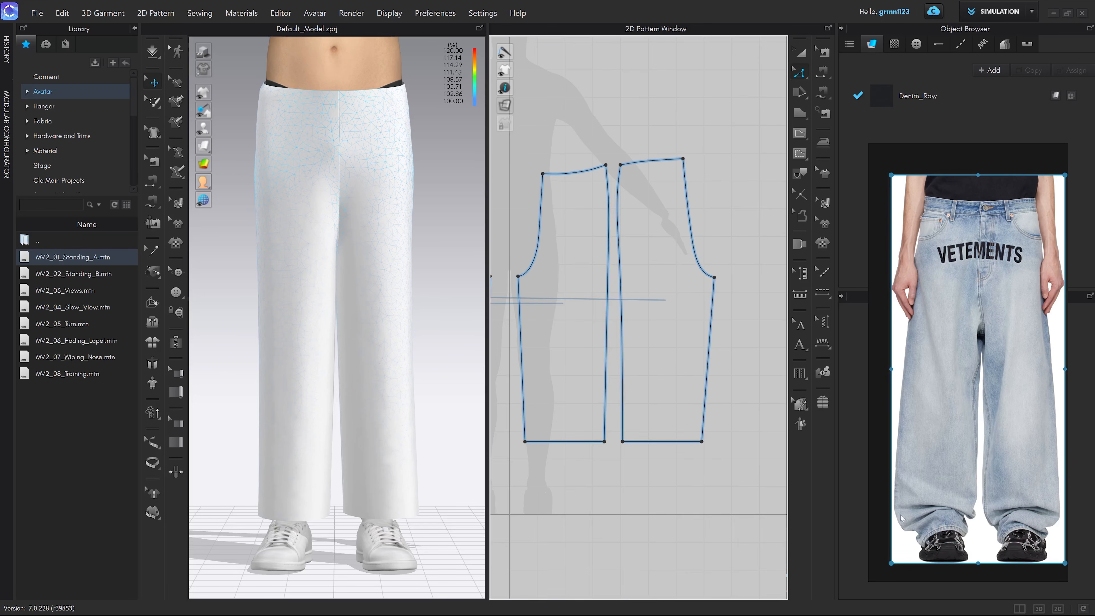
Step: Lengthen the legs by moving the front and back panels' hem lines down 120 mm
{"action": "key", "text": "z"}
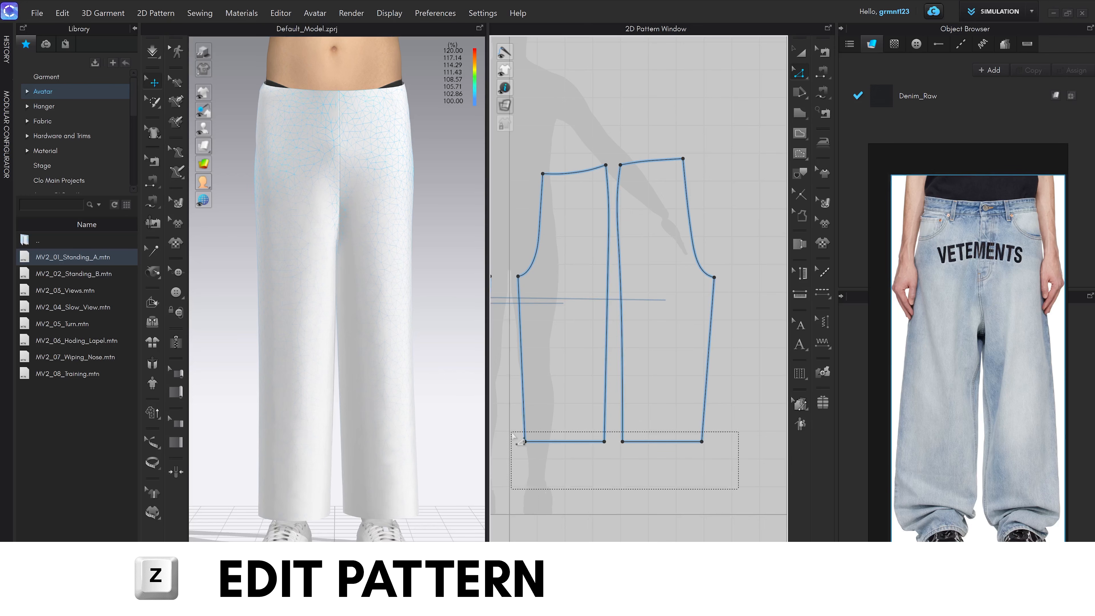
{"action": "left_click_drag", "start_coordinate": [519, 439], "coordinate": [517, 437]}
{"action": "middle_click_drag", "start_coordinate": [653, 477], "coordinate": [683, 462]}
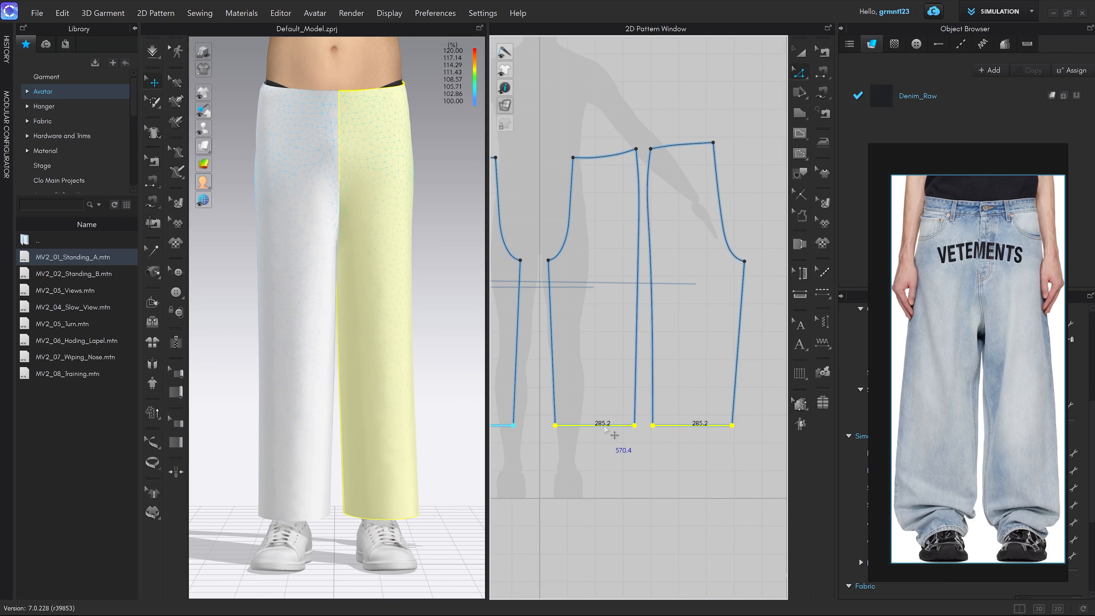
{"action": "left_click_drag", "start_coordinate": [614, 435], "coordinate": [609, 477]}
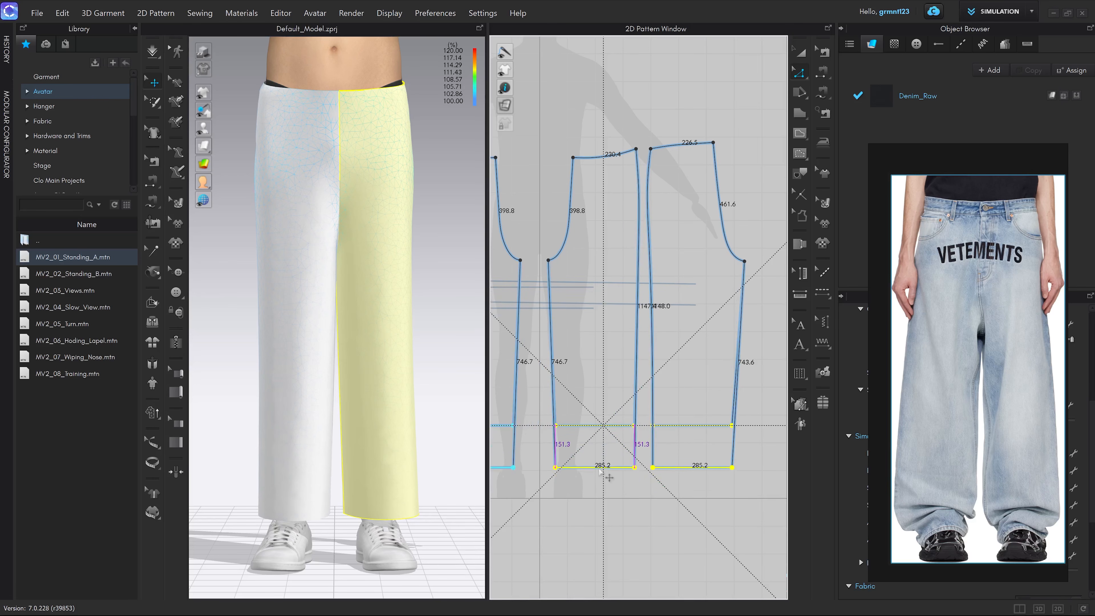
{"action": "right_click", "coordinate": [601, 471]}
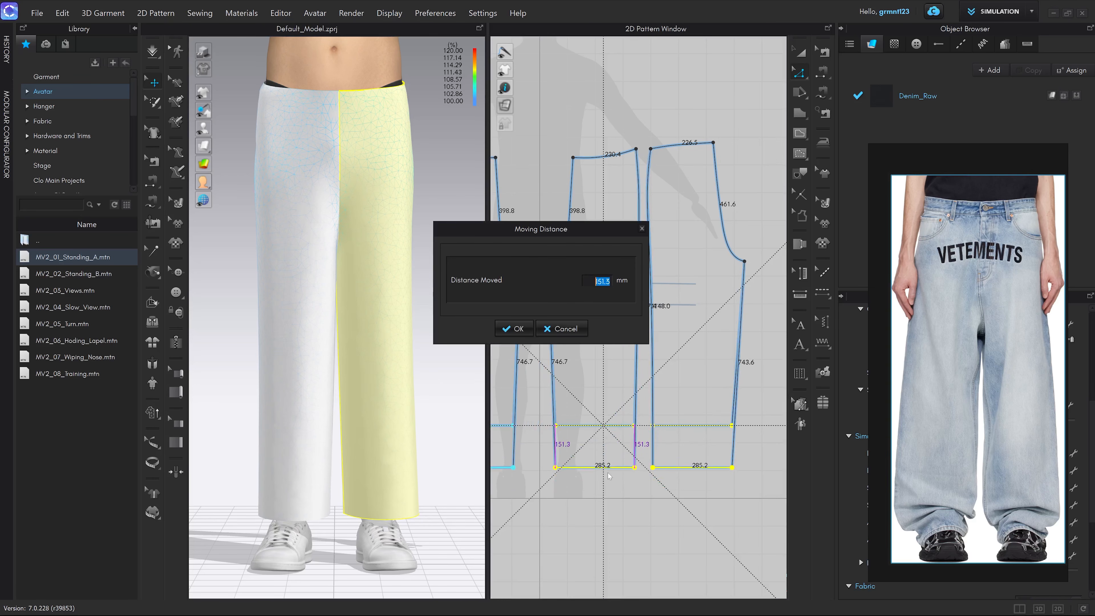
{"action": "type", "text": "120"}
{"action": "key", "text": "Return"}
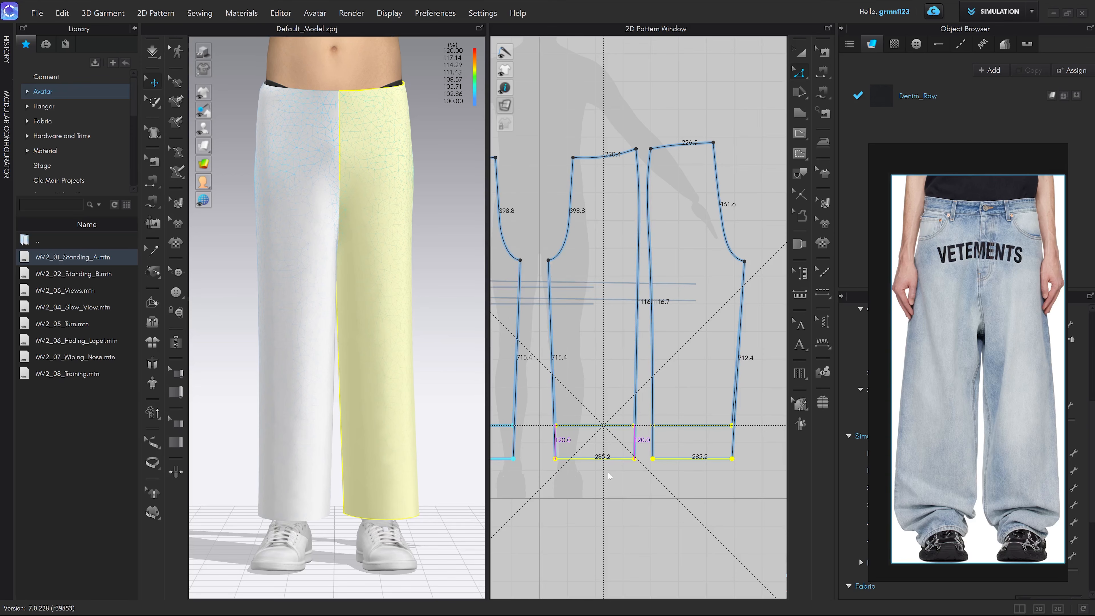
Step: Simulate the lengthened trousers and pull the left leg's front panel forward, clear of the shoe
{"action": "key", "text": "space"}
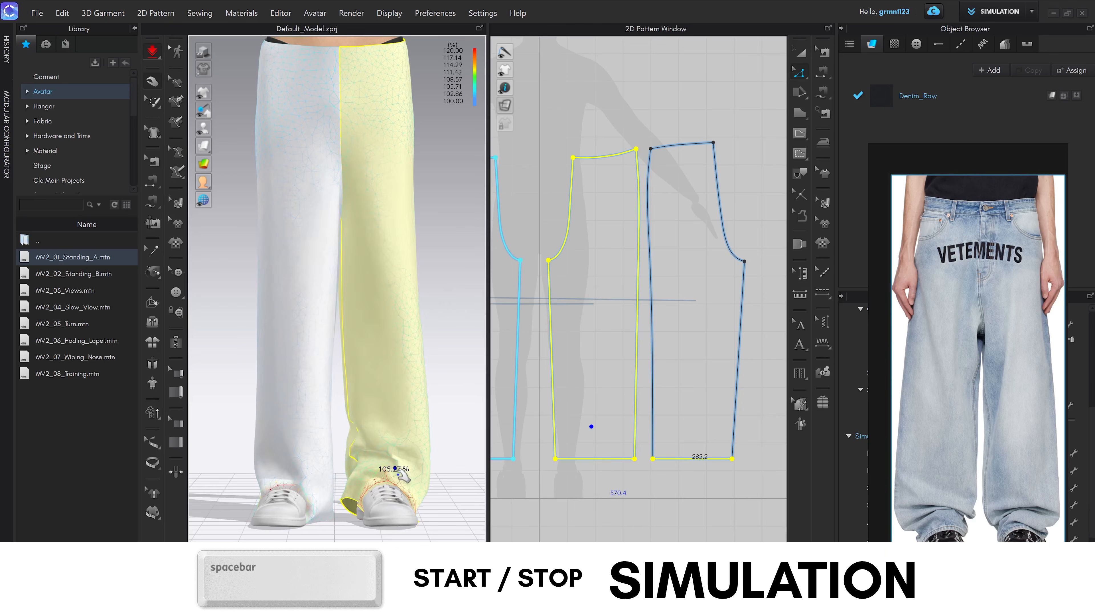
{"action": "scroll", "coordinate": [430, 451], "scroll_direction": "up", "scroll_amount": 3}
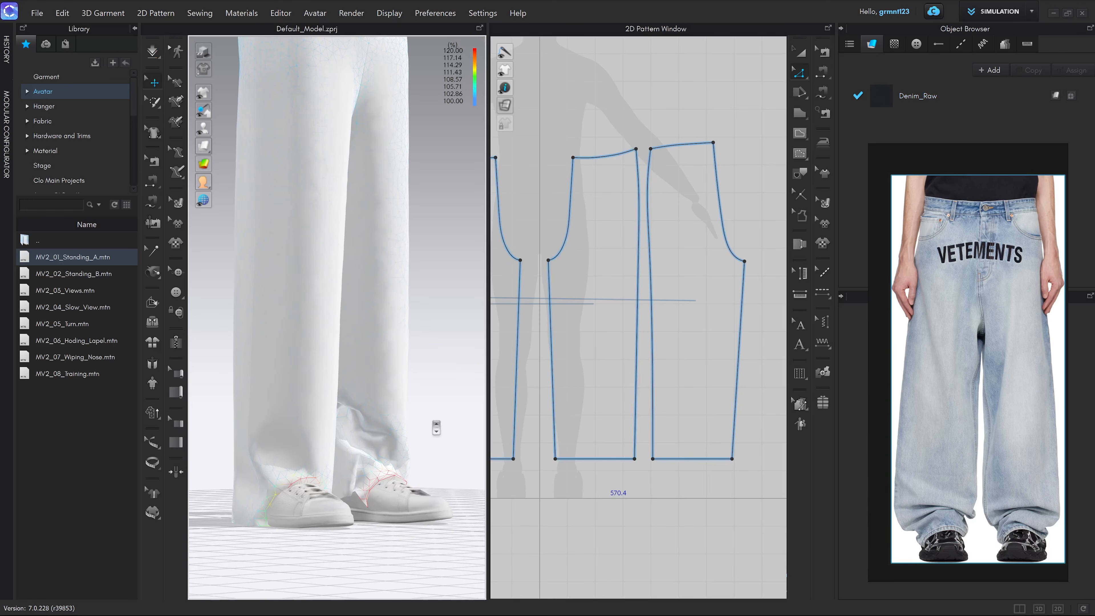
{"action": "scroll", "coordinate": [431, 446], "scroll_direction": "down", "scroll_amount": 3}
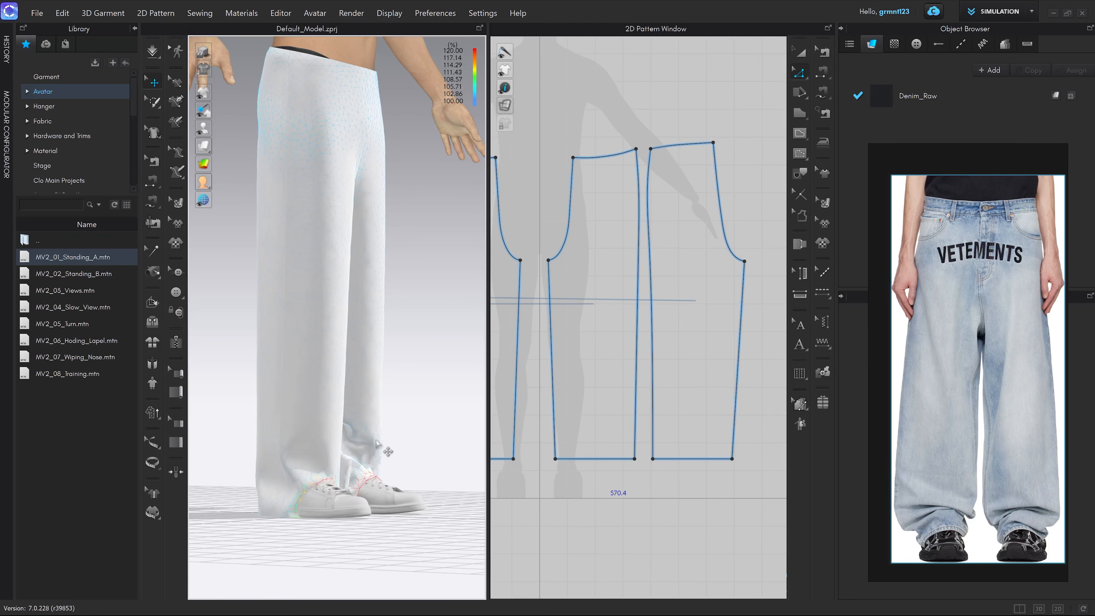
{"action": "left_click_drag", "start_coordinate": [376, 443], "coordinate": [414, 450]}
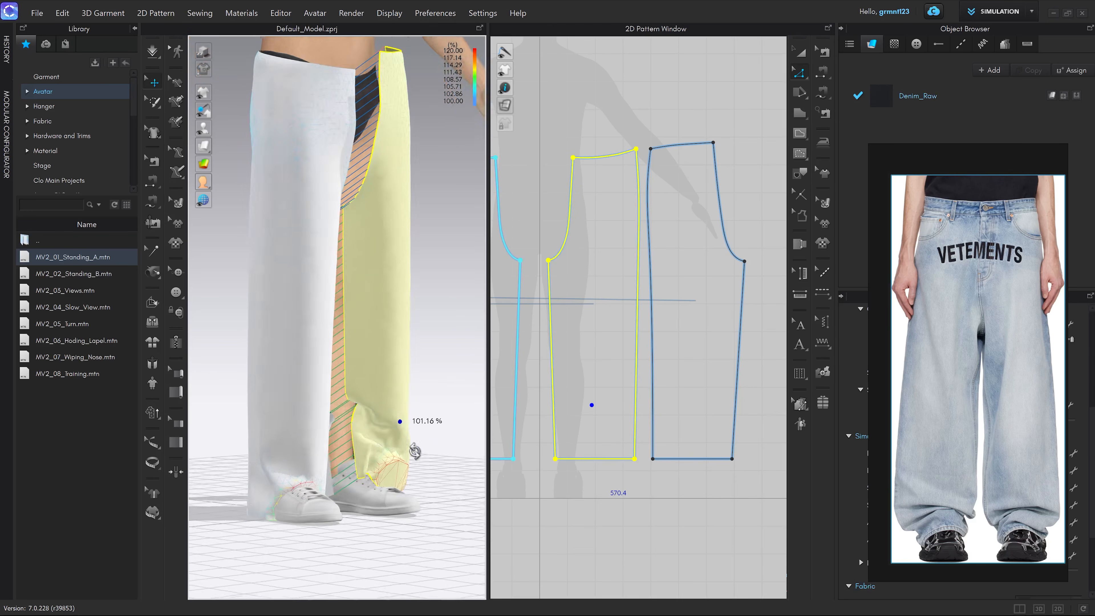
{"action": "right_click_drag", "start_coordinate": [414, 451], "coordinate": [365, 468]}
{"action": "left_click_drag", "start_coordinate": [365, 468], "coordinate": [352, 464]}
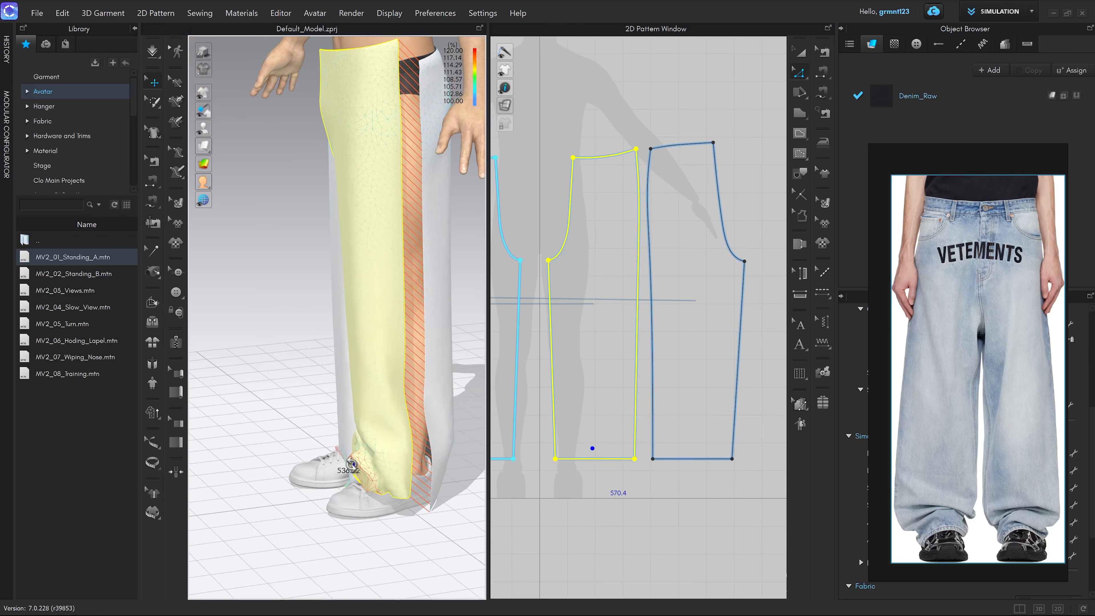
{"action": "right_click_drag", "start_coordinate": [352, 465], "coordinate": [286, 423]}
{"action": "left_click_drag", "start_coordinate": [317, 442], "coordinate": [283, 410]}
Step: Simulate the trousers again and pull the fabric of both legs so the hems drape over the shoes
{"action": "key", "text": "space"}
{"action": "right_click_drag", "start_coordinate": [297, 418], "coordinate": [409, 417]}
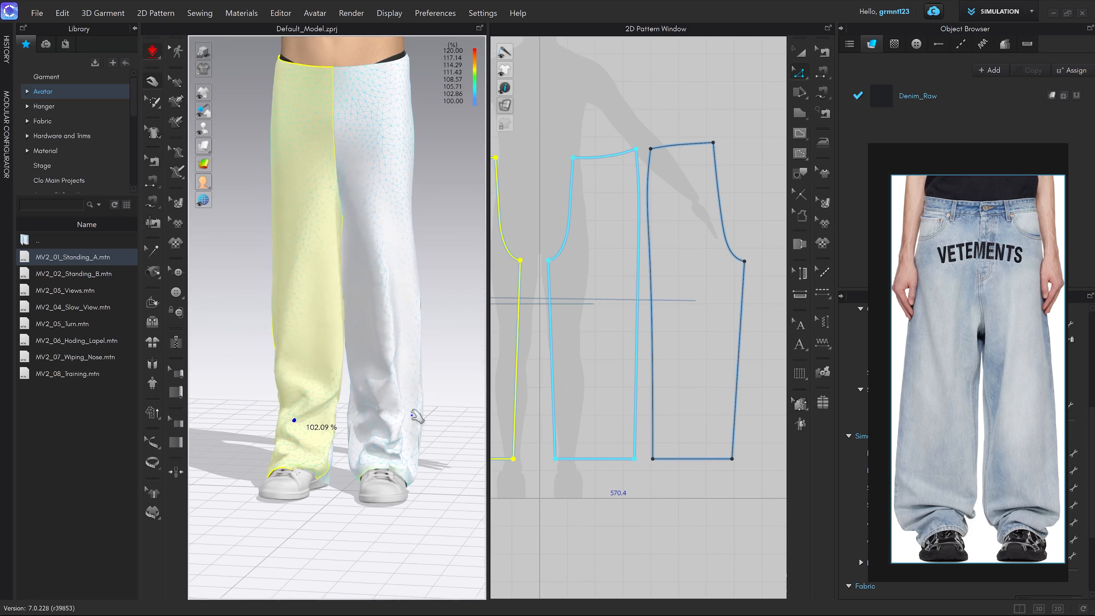
{"action": "middle_click_drag", "start_coordinate": [412, 416], "coordinate": [407, 424]}
{"action": "left_click_drag", "start_coordinate": [409, 429], "coordinate": [430, 363]}
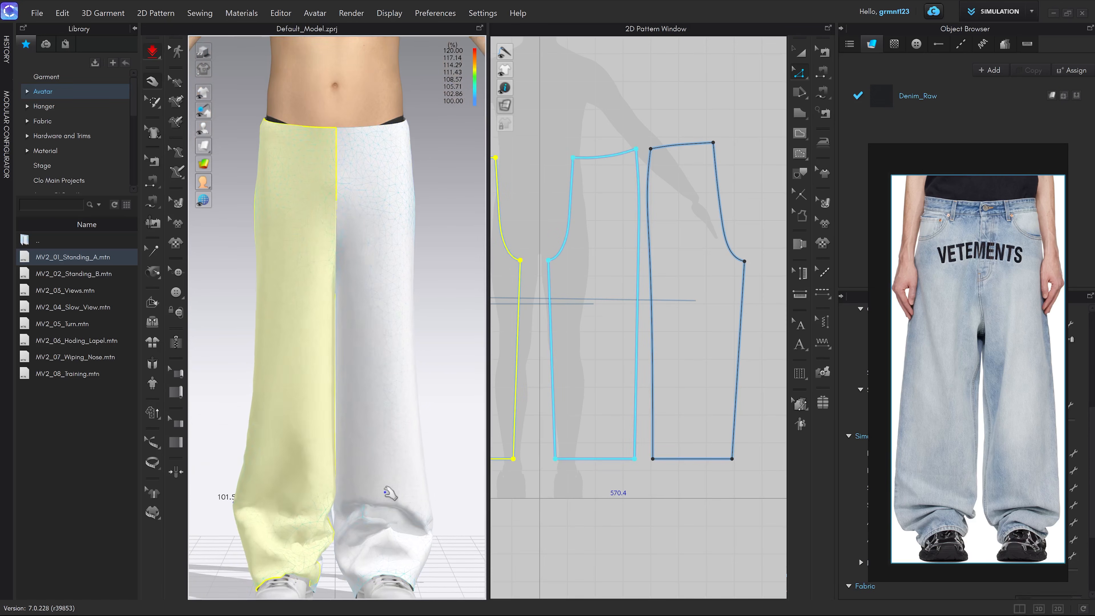
{"action": "scroll", "coordinate": [390, 494], "scroll_direction": "up", "scroll_amount": 2}
{"action": "middle_click_drag", "start_coordinate": [391, 494], "coordinate": [384, 323]}
{"action": "key", "text": "space"}
Step: Examine how the lengthened hems fall around the shoes from the side and front, comparing them with the reference jeans
{"action": "left_click", "coordinate": [432, 462]}
{"action": "right_click_drag", "start_coordinate": [433, 462], "coordinate": [414, 437]}
{"action": "scroll", "coordinate": [379, 467], "scroll_direction": "up", "scroll_amount": 2}
{"action": "middle_click_drag", "start_coordinate": [414, 438], "coordinate": [409, 431]}
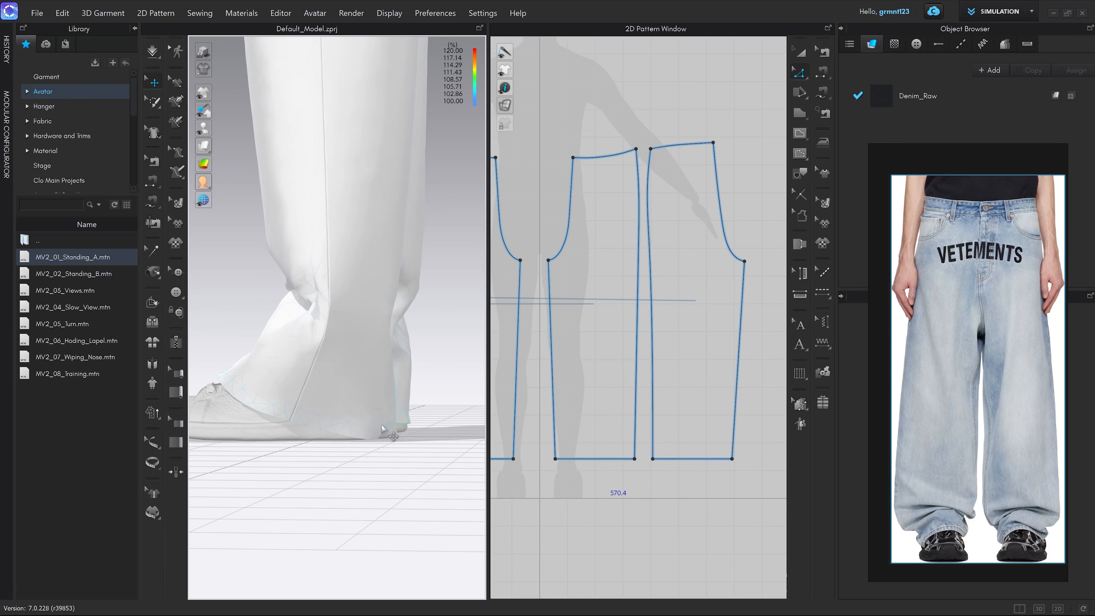
{"action": "scroll", "coordinate": [399, 435], "scroll_direction": "up", "scroll_amount": 1}
{"action": "middle_click_drag", "start_coordinate": [401, 445], "coordinate": [394, 408]}
{"action": "right_click_drag", "start_coordinate": [395, 408], "coordinate": [421, 404]}
{"action": "left_click", "coordinate": [379, 406]}
{"action": "right_click_drag", "start_coordinate": [366, 443], "coordinate": [479, 425]}
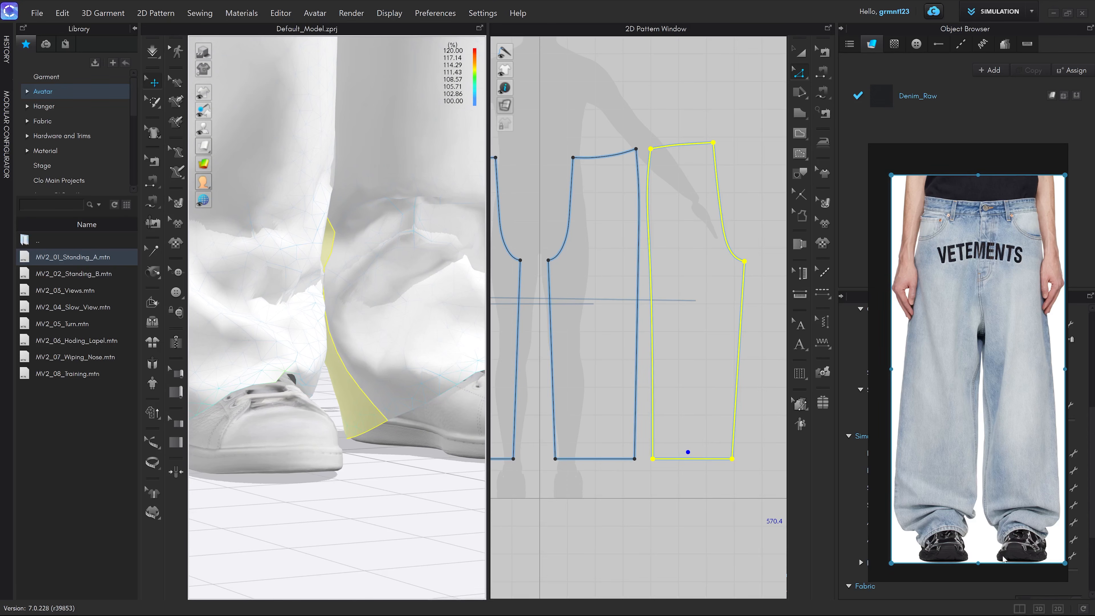
{"action": "right_click_drag", "start_coordinate": [397, 472], "coordinate": [379, 440]}
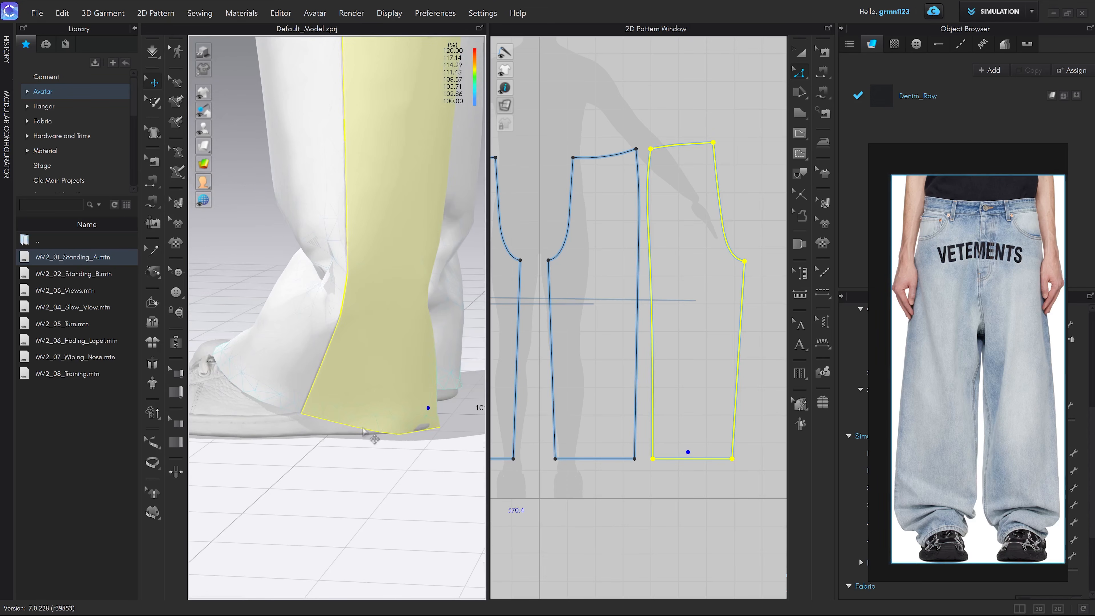
{"action": "middle_click_drag", "start_coordinate": [364, 431], "coordinate": [391, 422]}
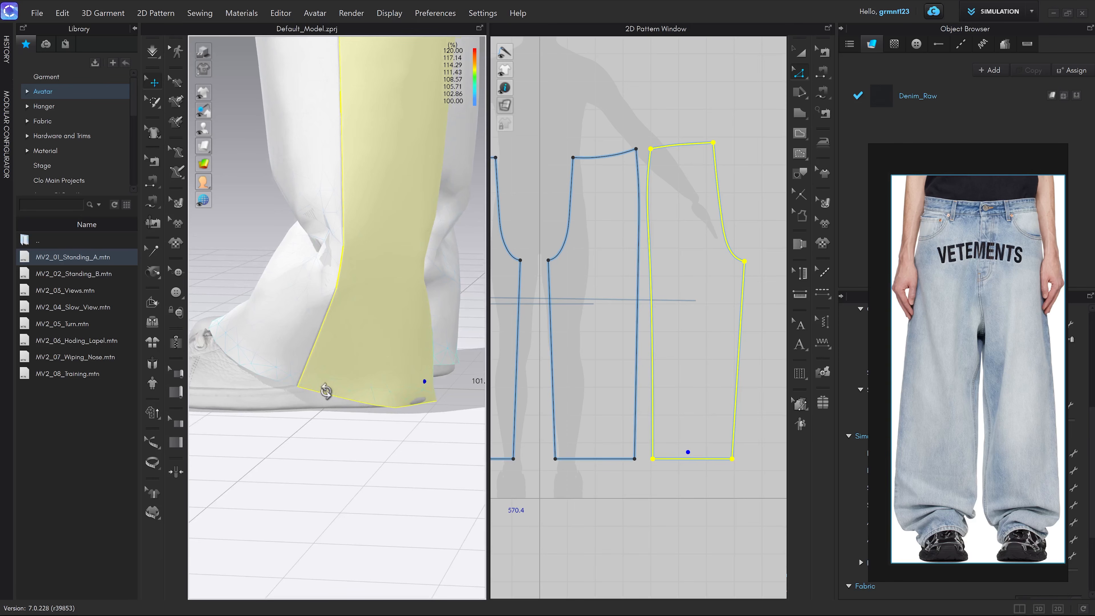
{"action": "key", "text": "2"}
{"action": "scroll", "coordinate": [409, 401], "scroll_direction": "up", "scroll_amount": 1}
{"action": "middle_click_drag", "start_coordinate": [408, 448], "coordinate": [405, 350]}
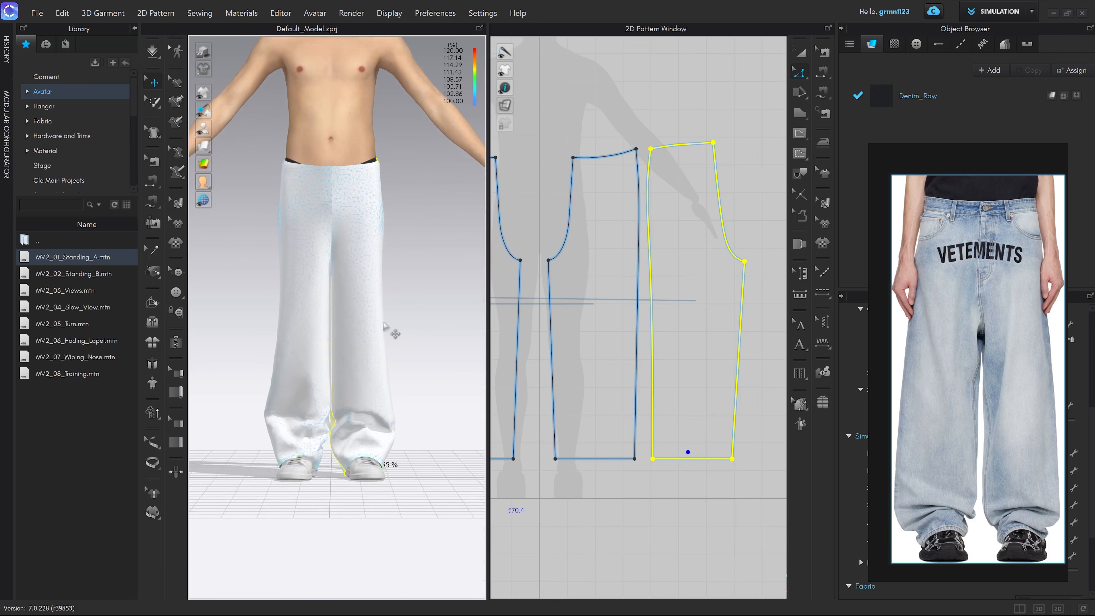
{"action": "scroll", "coordinate": [401, 409], "scroll_direction": "up", "scroll_amount": 1}
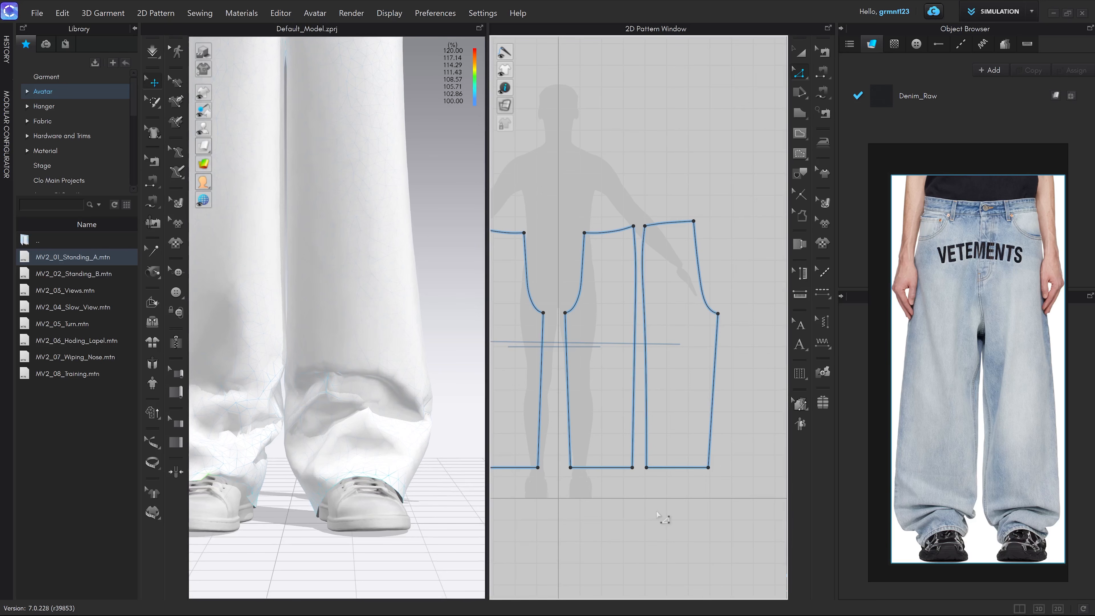
Step: Move the back panel's outer hem corner 45 mm inward to narrow the leg opening along the side seam
{"action": "scroll", "coordinate": [660, 507], "scroll_direction": "up", "scroll_amount": 3}
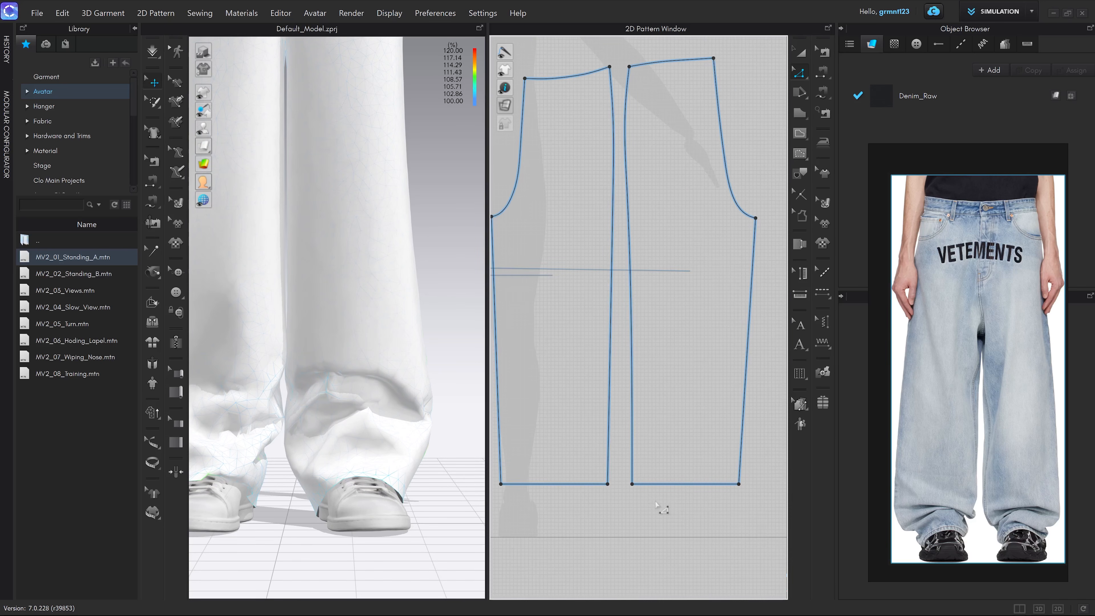
{"action": "right_click_drag", "start_coordinate": [422, 491], "coordinate": [399, 449]}
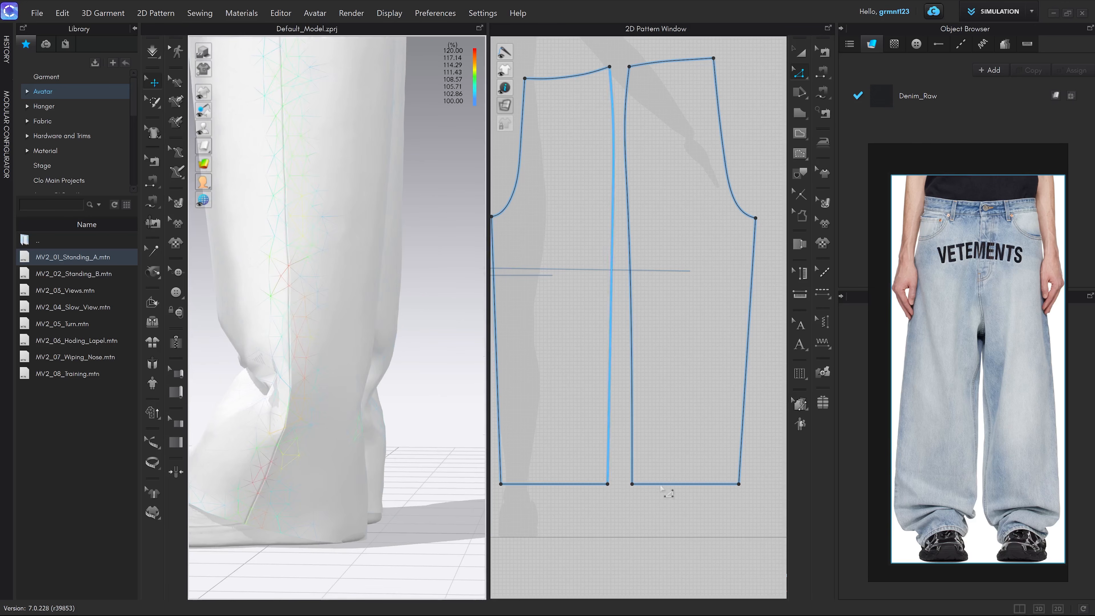
{"action": "left_click", "coordinate": [664, 484]}
{"action": "key", "text": "z"}
{"action": "left_click_drag", "start_coordinate": [631, 483], "coordinate": [648, 486]}
{"action": "right_click", "coordinate": [648, 486]}
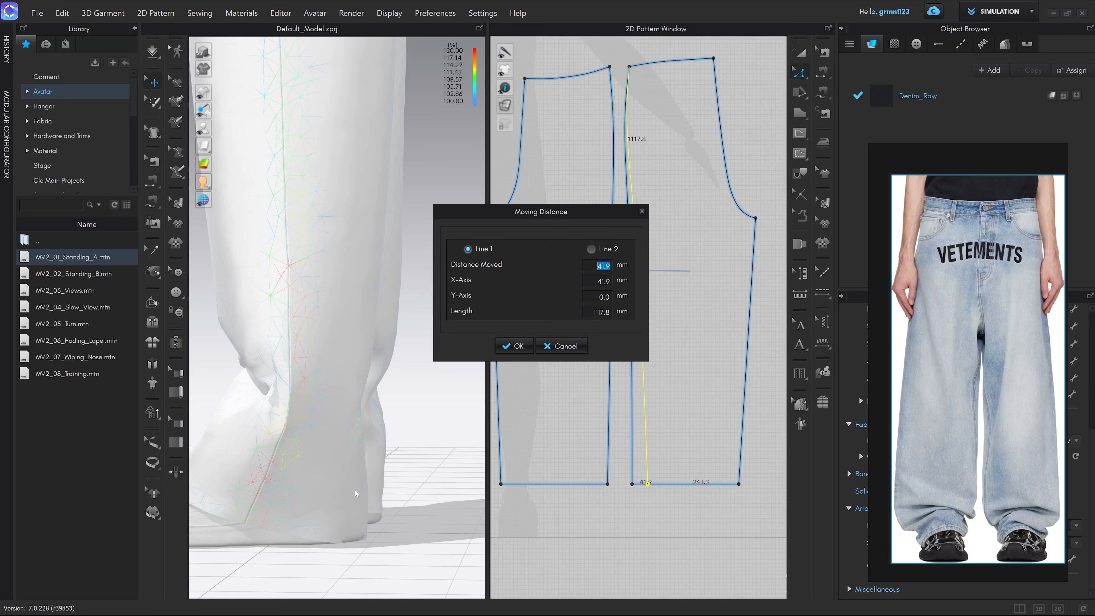
{"action": "type", "text": "45"}
{"action": "left_click", "coordinate": [525, 348]}
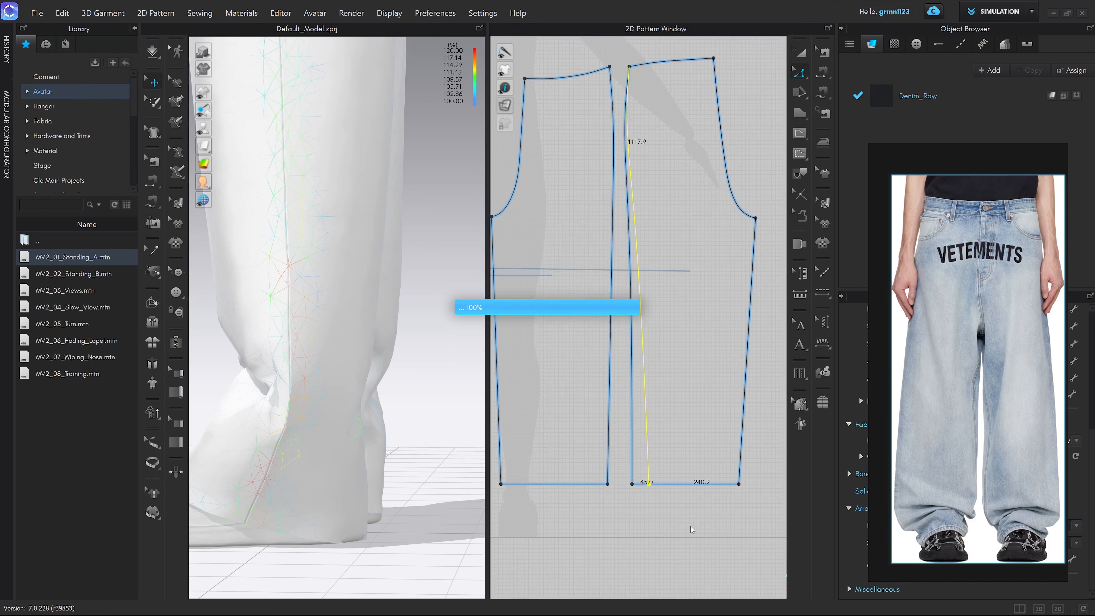
Step: Move the front panel's outer hem corner 45 mm inward to match the back panel's side seam
{"action": "left_click_drag", "start_coordinate": [607, 483], "coordinate": [593, 487]}
{"action": "right_click", "coordinate": [593, 486]}
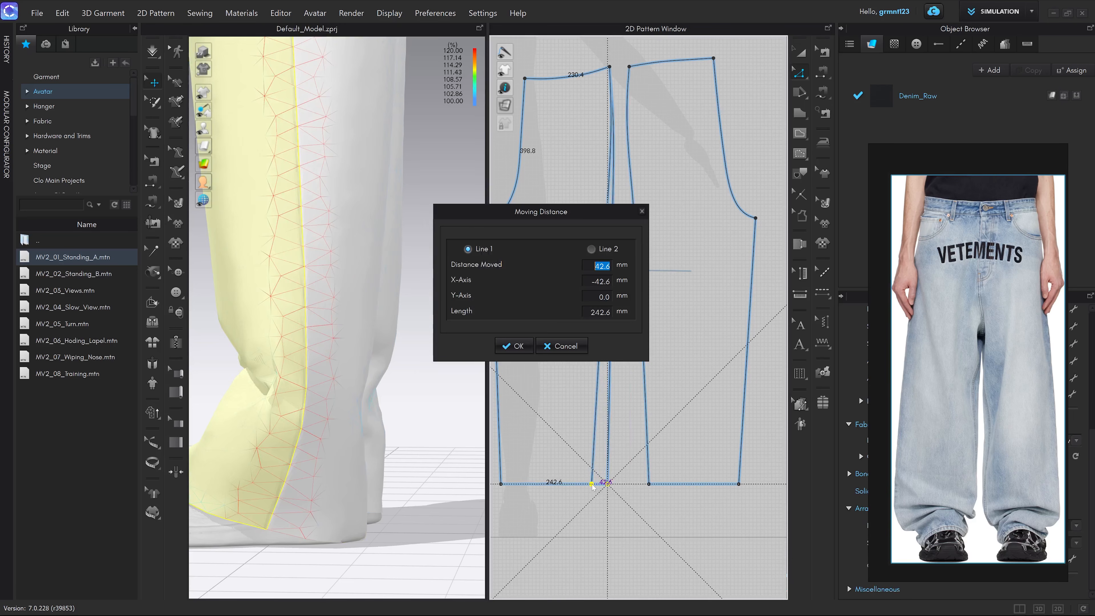
{"action": "left_click", "coordinate": [518, 346]}
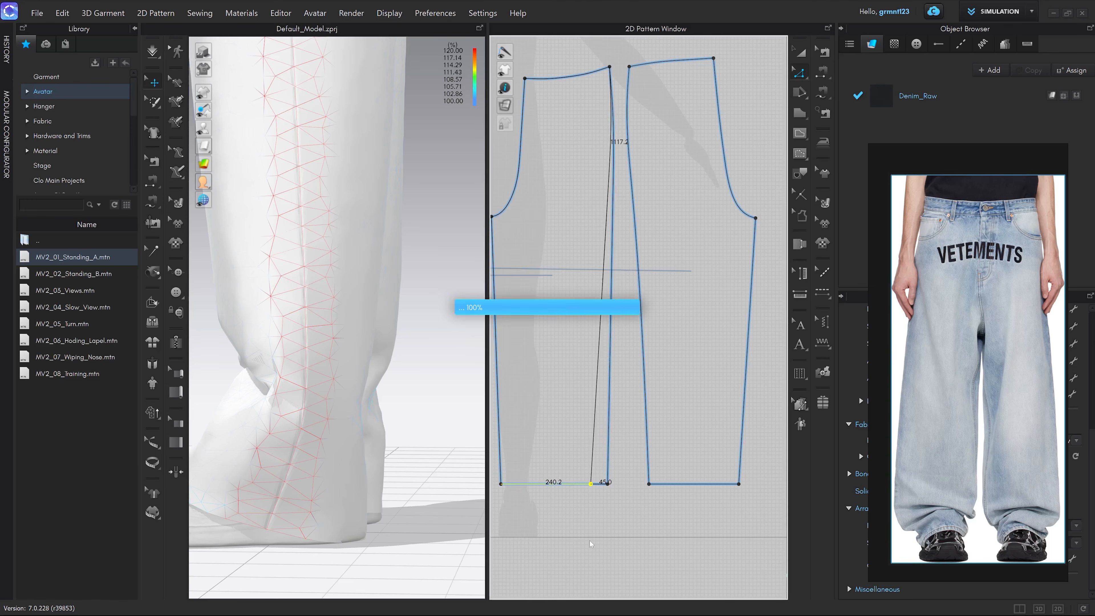
Step: Simulate the narrowed trousers and pull the lower leg fabric so the hem settles around the shoe
{"action": "key", "text": "space"}
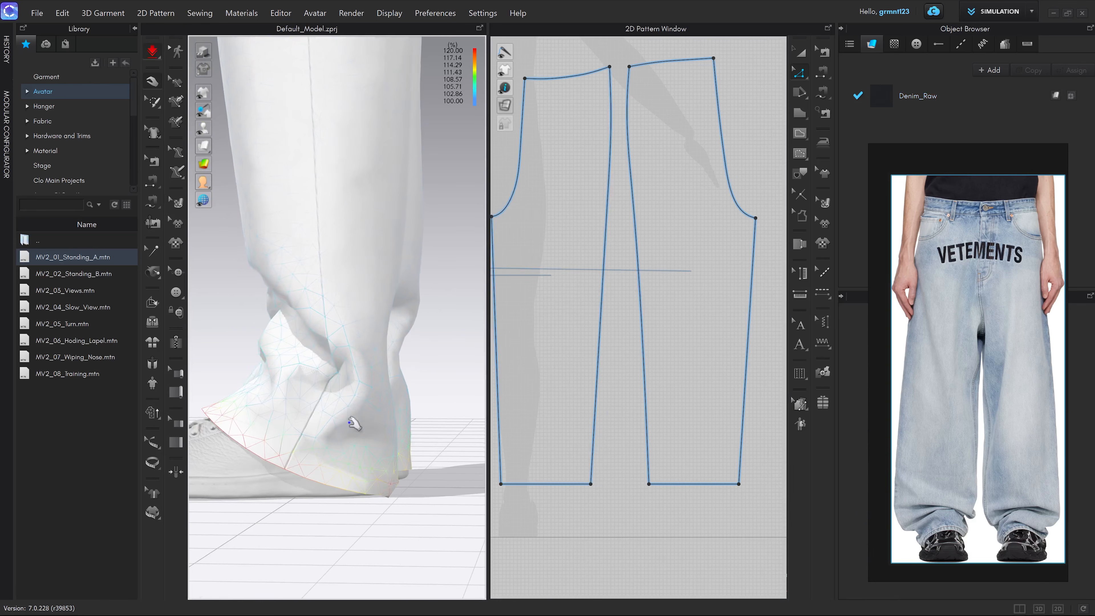
{"action": "left_click", "coordinate": [346, 398]}
{"action": "left_click", "coordinate": [258, 394]}
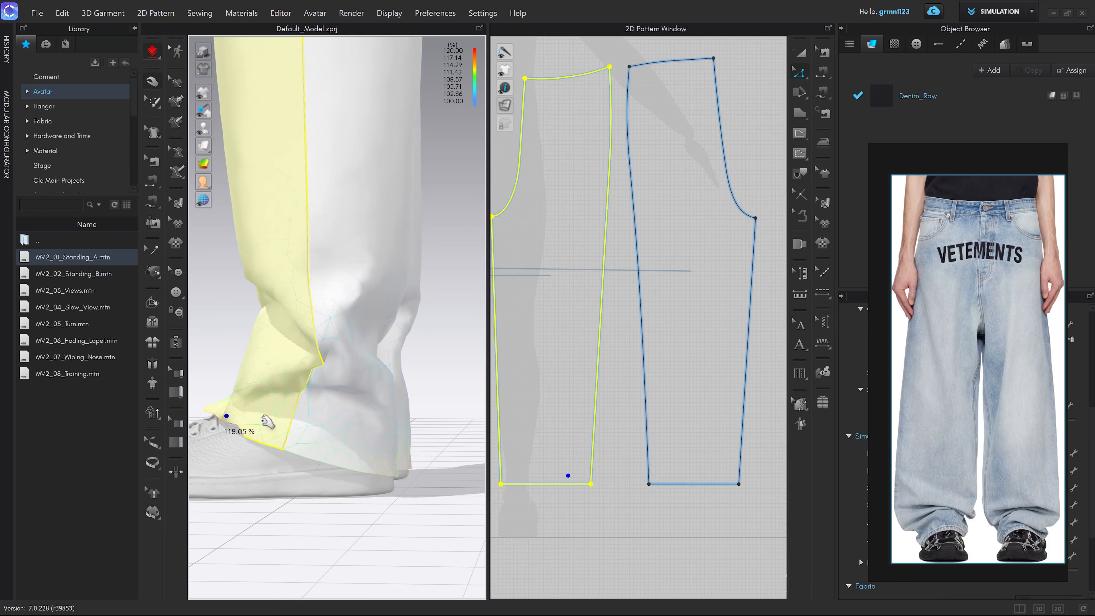
{"action": "left_click", "coordinate": [384, 440]}
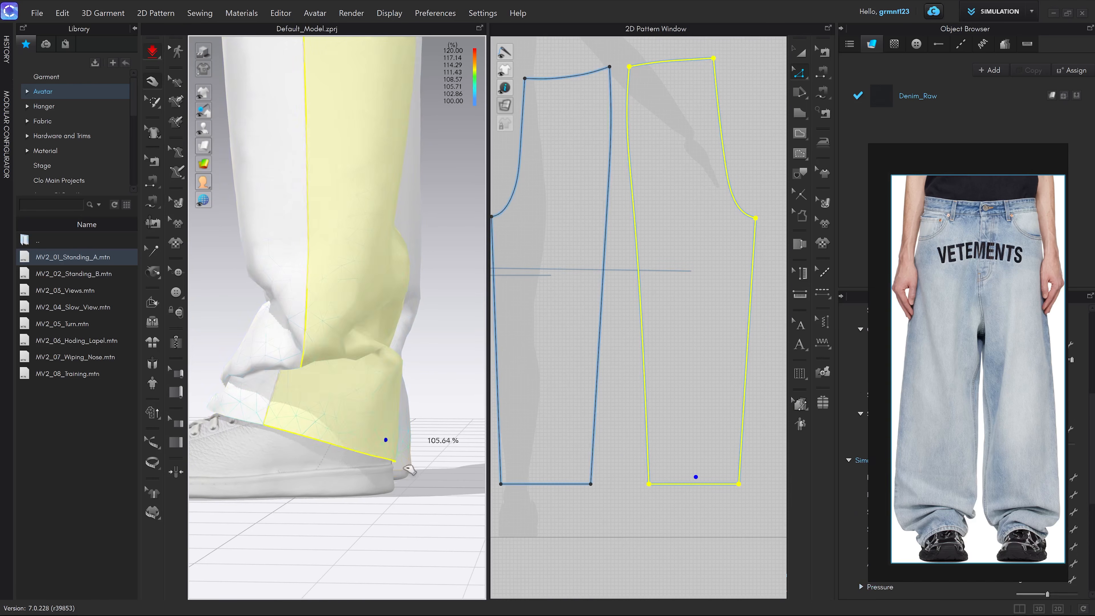
{"action": "right_click_drag", "start_coordinate": [384, 440], "coordinate": [422, 405]}
{"action": "left_click", "coordinate": [432, 387]}
{"action": "left_click_drag", "start_coordinate": [371, 375], "coordinate": [402, 417]}
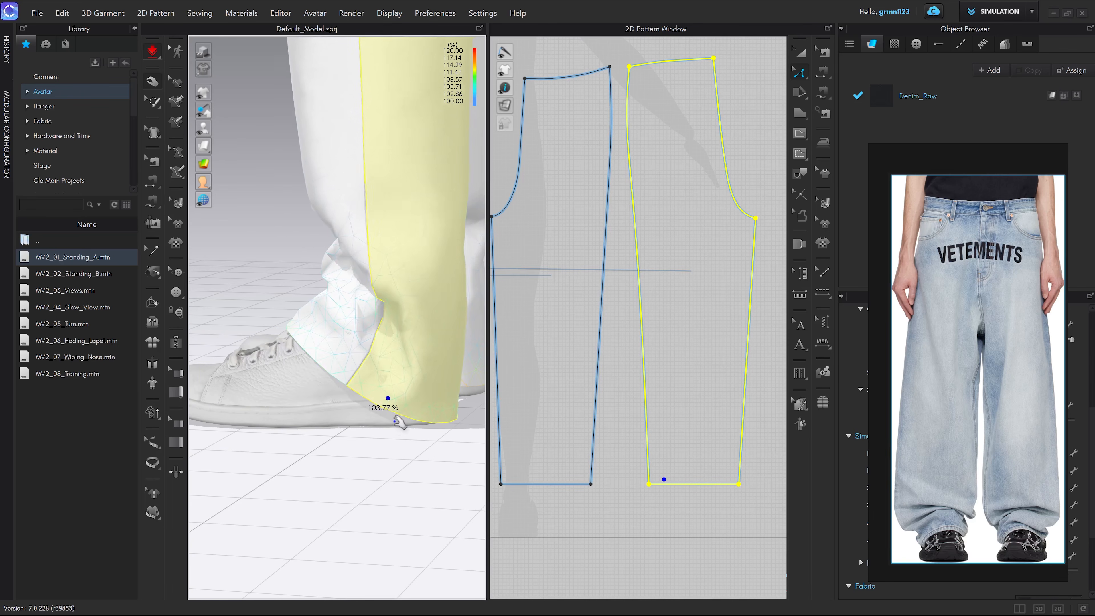
{"action": "left_click", "coordinate": [306, 270]}
{"action": "right_click_drag", "start_coordinate": [435, 454], "coordinate": [379, 401]}
{"action": "left_click_drag", "start_coordinate": [362, 384], "coordinate": [381, 376]}
{"action": "right_click_drag", "start_coordinate": [381, 379], "coordinate": [400, 425]}
Step: Stop the simulation in front view and measure the front and back hem edges together
{"action": "key", "text": "2"}
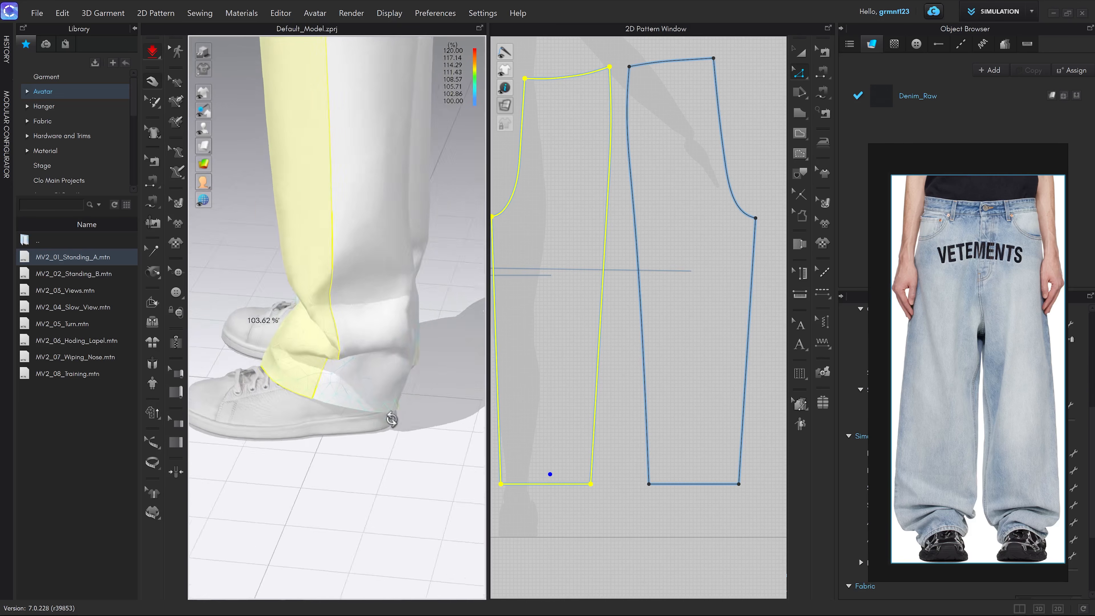
{"action": "left_click", "coordinate": [602, 527]}
{"action": "key", "text": "space"}
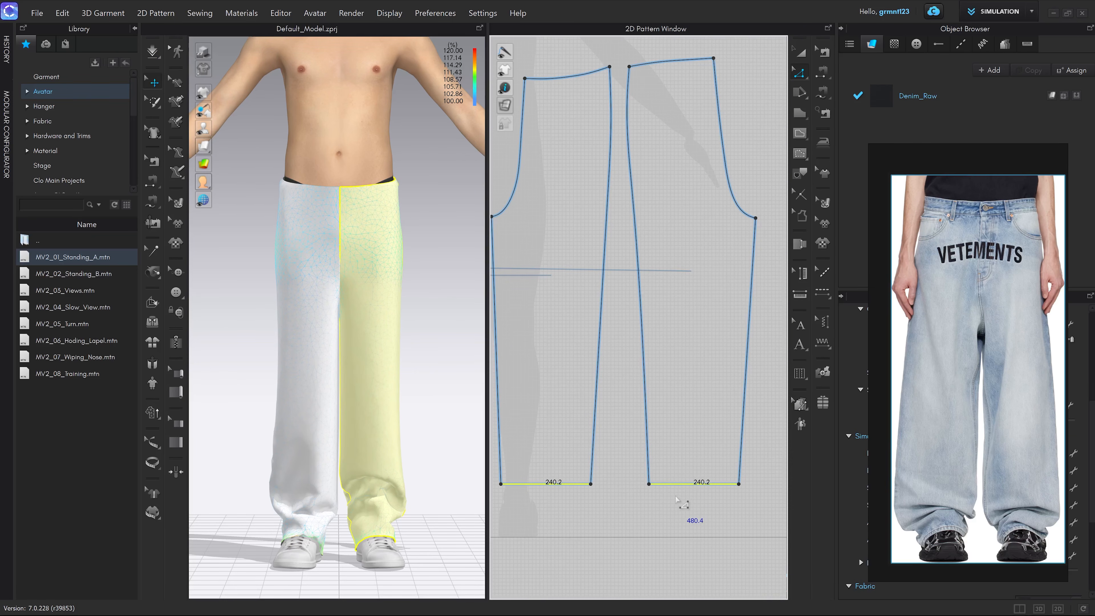
{"action": "left_click", "coordinate": [637, 522]}
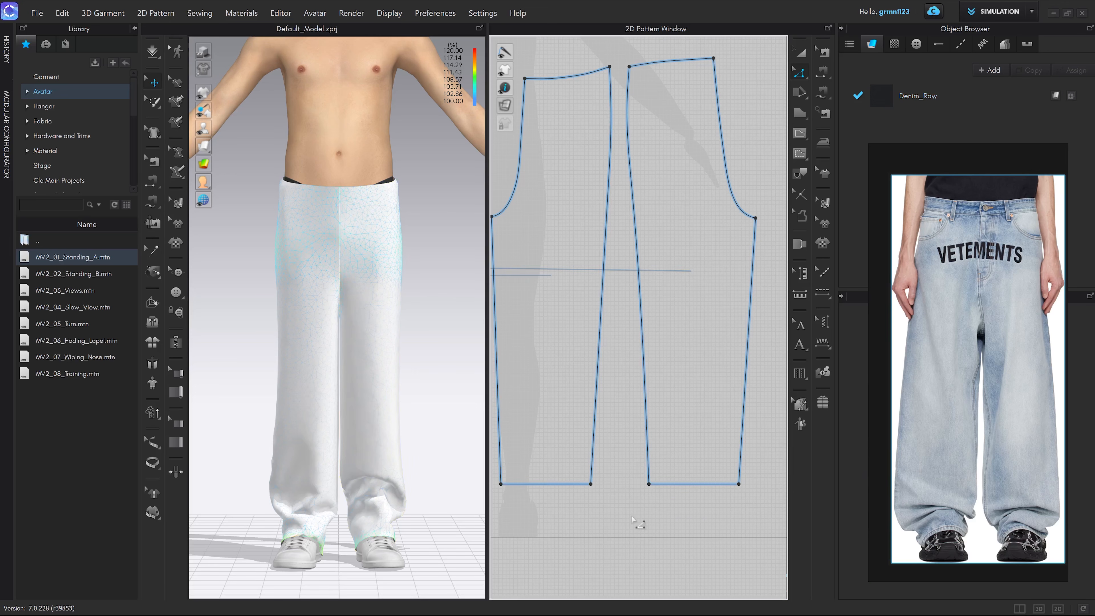
Step: Add a curve point on the front panel's side seam about 118 mm above the hem and bow it outward
{"action": "middle_click_drag", "start_coordinate": [618, 507], "coordinate": [629, 507]}
{"action": "scroll", "coordinate": [410, 497], "scroll_direction": "up", "scroll_amount": 3}
{"action": "middle_click_drag", "start_coordinate": [410, 497], "coordinate": [404, 448]}
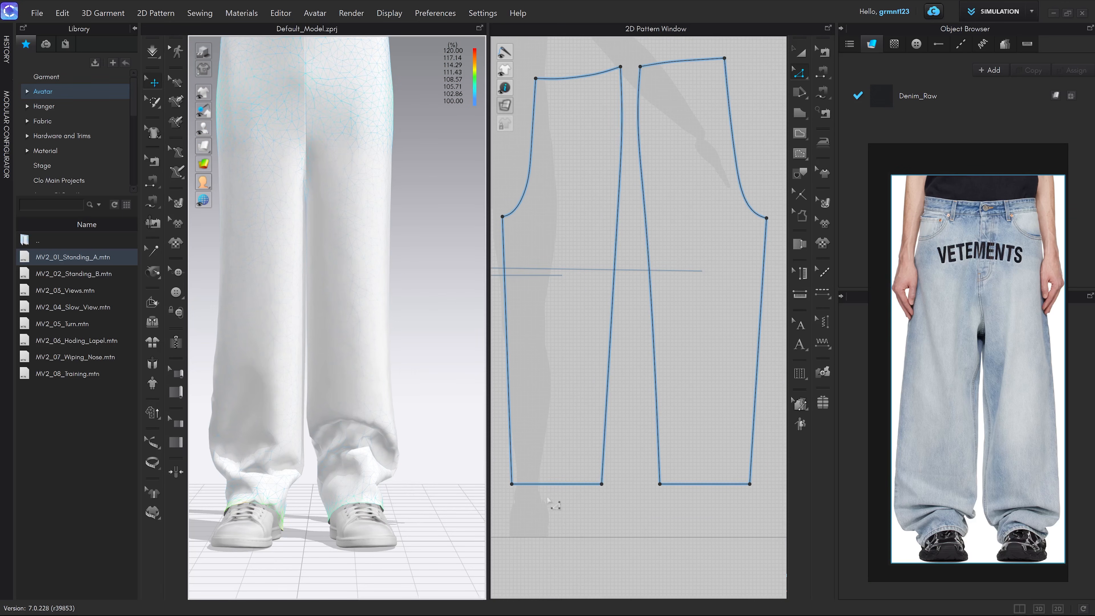
{"action": "key", "text": "v"}
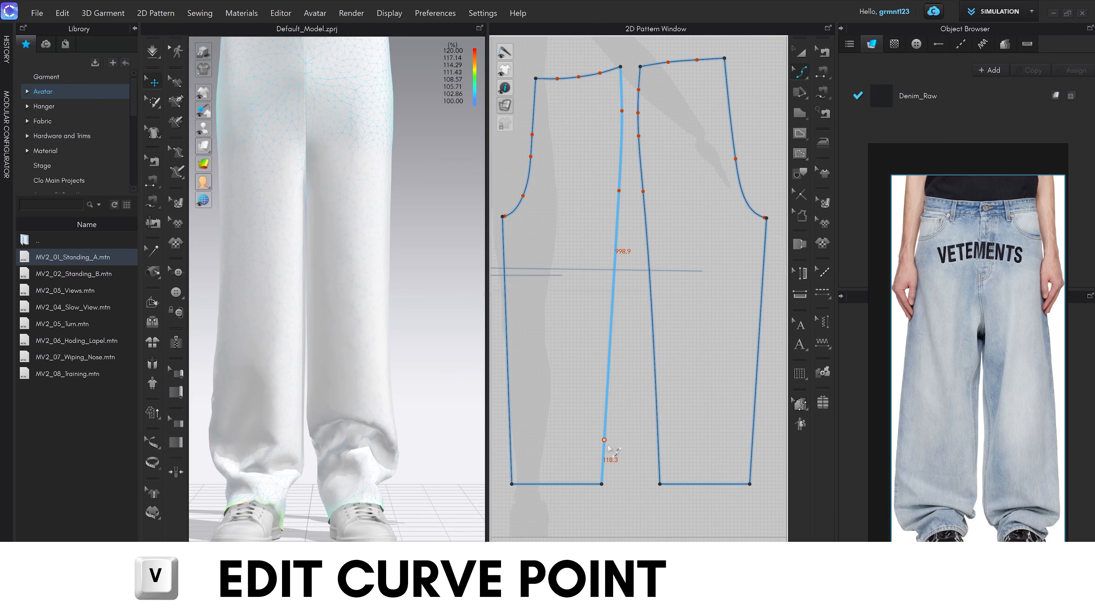
{"action": "left_click", "coordinate": [604, 440]}
{"action": "scroll", "coordinate": [607, 447], "scroll_direction": "up", "scroll_amount": 2}
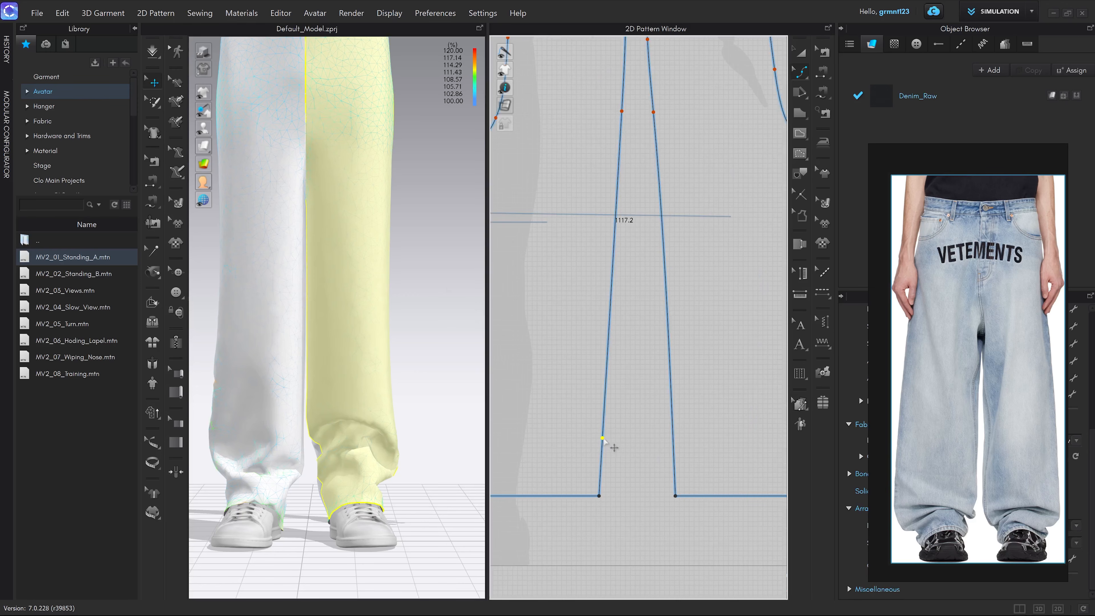
{"action": "left_click_drag", "start_coordinate": [604, 440], "coordinate": [626, 465]}
{"action": "scroll", "coordinate": [682, 443], "scroll_direction": "down", "scroll_amount": 4}
{"action": "middle_click_drag", "start_coordinate": [705, 444], "coordinate": [647, 447]}
Step: Move the back panel sideways to leave more space between it and the front panel
{"action": "key", "text": "a"}
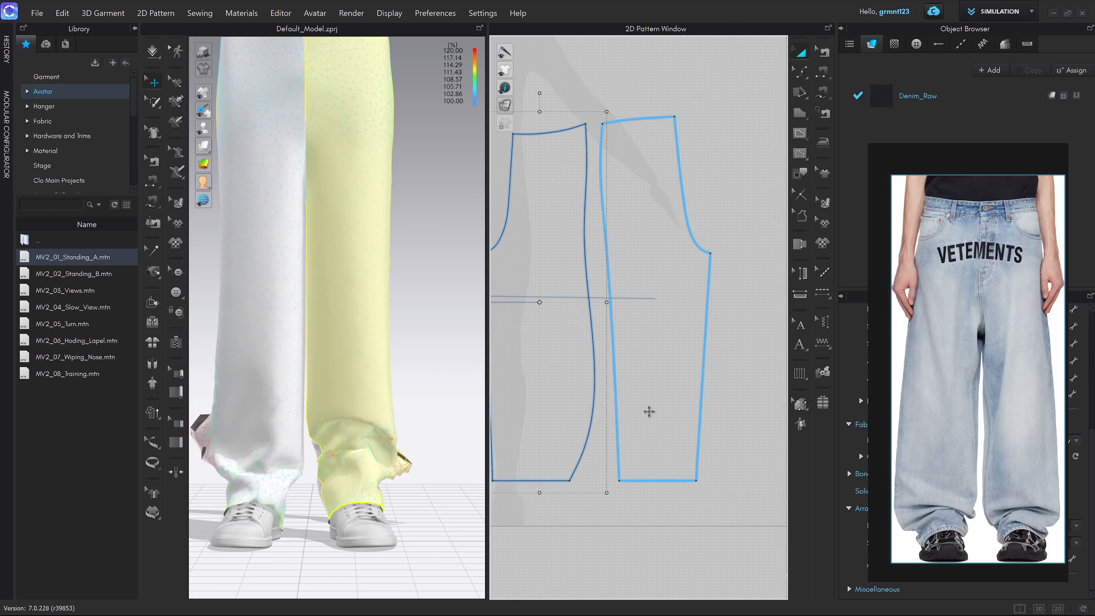
{"action": "left_click_drag", "start_coordinate": [649, 410], "coordinate": [694, 410]}
{"action": "left_click", "coordinate": [628, 439]}
Step: Add a matching curve point near the hem on the back panel's side seam and bow the seam outward
{"action": "scroll", "coordinate": [628, 440], "scroll_direction": "up", "scroll_amount": 2}
{"action": "middle_click_drag", "start_coordinate": [642, 431], "coordinate": [684, 435]}
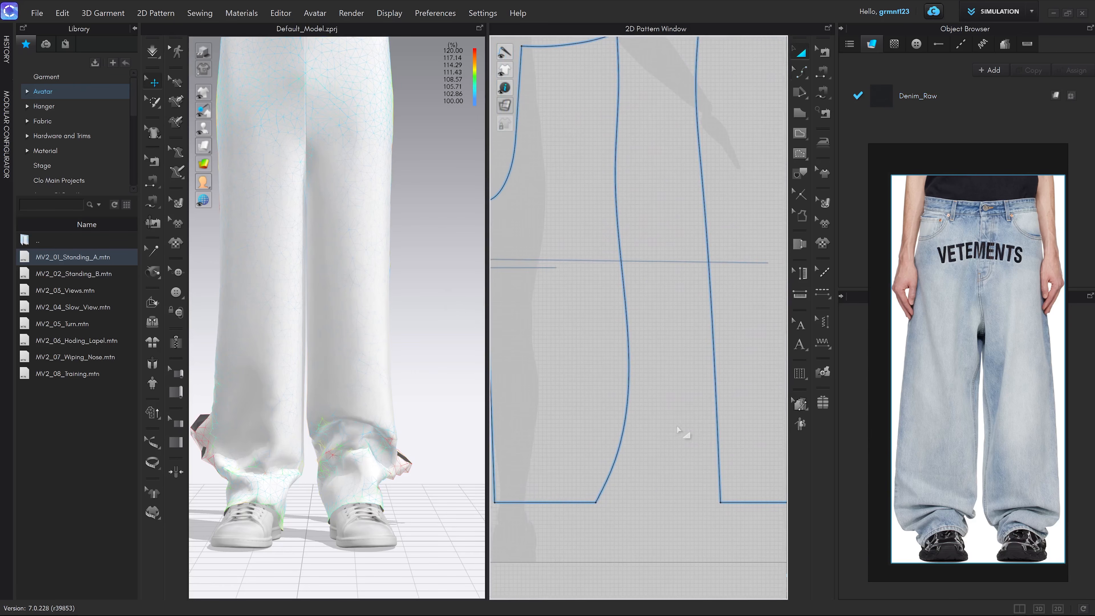
{"action": "scroll", "coordinate": [683, 434], "scroll_direction": "down", "scroll_amount": 2}
{"action": "scroll", "coordinate": [677, 432], "scroll_direction": "up", "scroll_amount": 5}
{"action": "scroll", "coordinate": [717, 453], "scroll_direction": "down", "scroll_amount": 2}
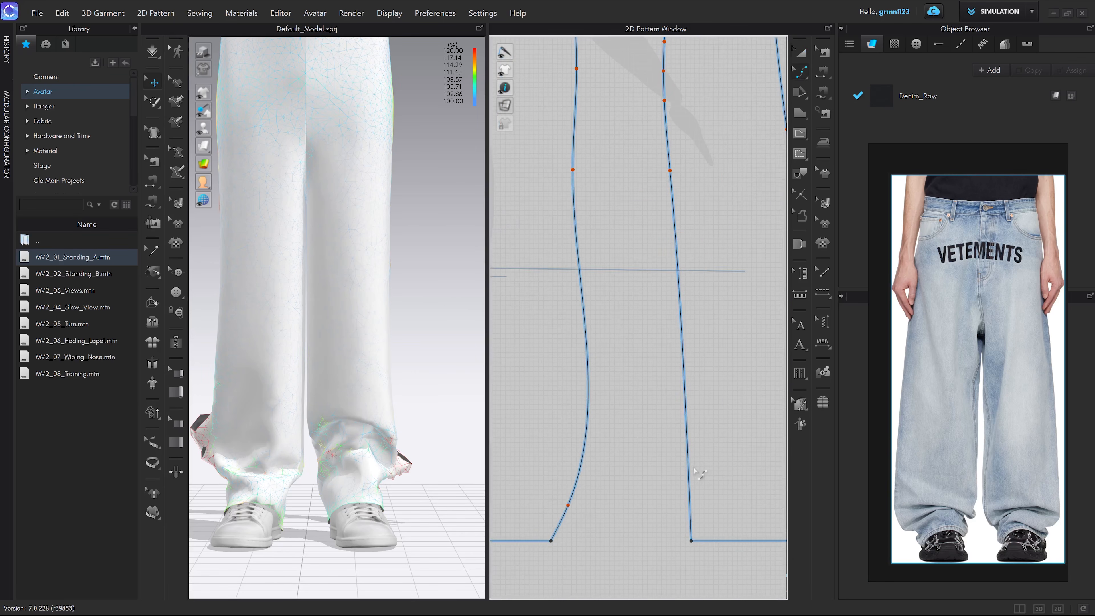
{"action": "left_click_drag", "start_coordinate": [679, 473], "coordinate": [668, 497]}
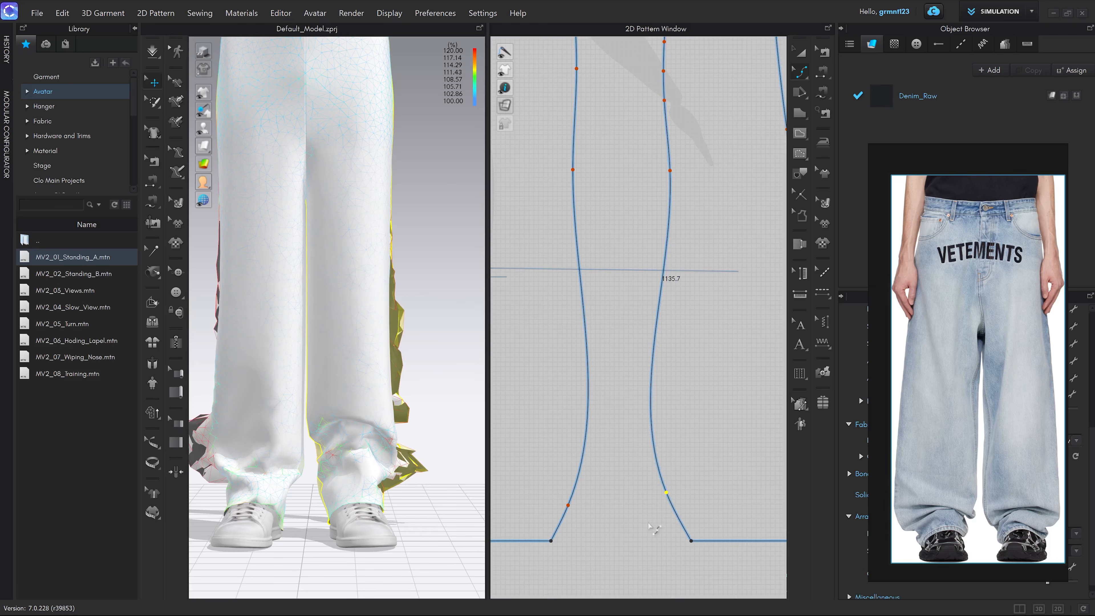
Step: Simulate the trousers with the curved side seams, pull the lower leg fabric outward over the shoe, and stop the simulation
{"action": "left_click", "coordinate": [433, 466]}
{"action": "key", "text": "2"}
{"action": "scroll", "coordinate": [440, 435], "scroll_direction": "up", "scroll_amount": 2}
{"action": "middle_click_drag", "start_coordinate": [437, 425], "coordinate": [421, 311]}
{"action": "left_click", "coordinate": [930, 495]}
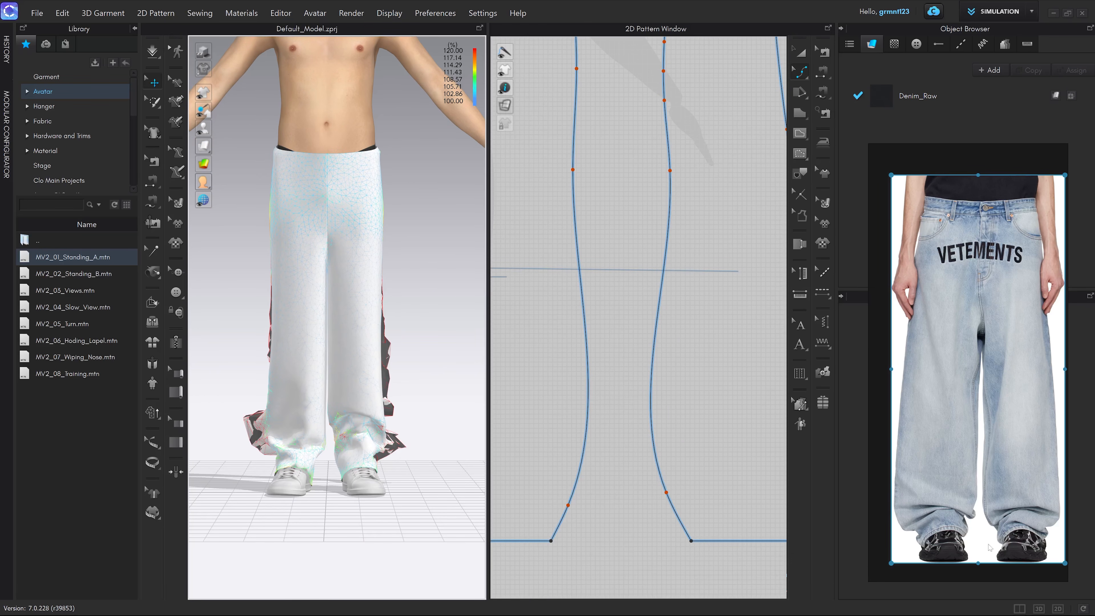
{"action": "scroll", "coordinate": [433, 484], "scroll_direction": "up", "scroll_amount": 1}
{"action": "middle_click_drag", "start_coordinate": [432, 482], "coordinate": [426, 420]}
{"action": "key", "text": "space"}
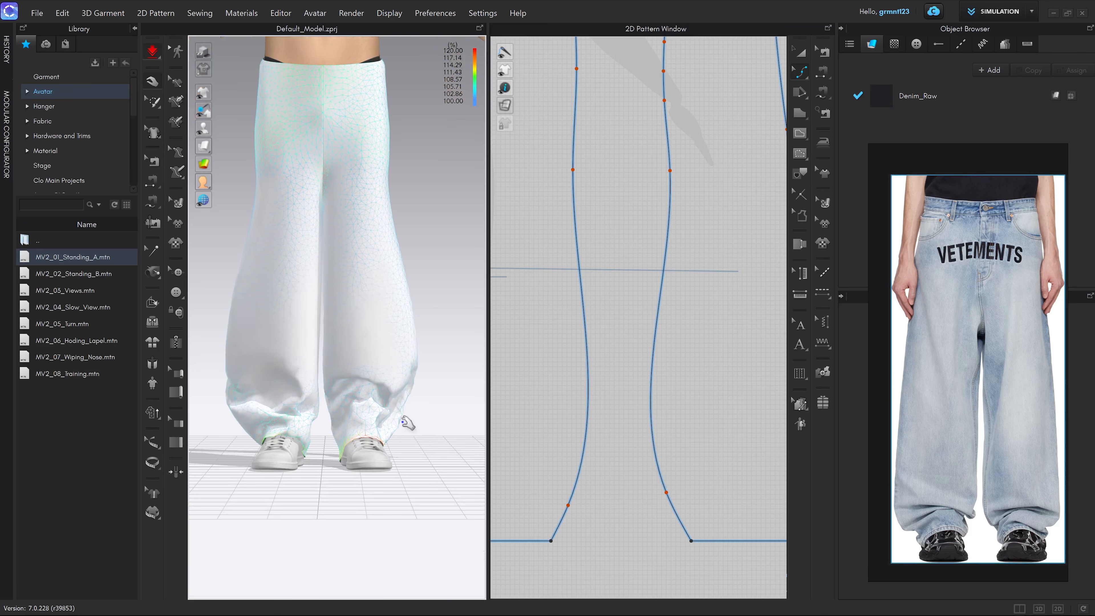
{"action": "left_click_drag", "start_coordinate": [400, 417], "coordinate": [422, 463]}
{"action": "middle_click_drag", "start_coordinate": [417, 461], "coordinate": [459, 430]}
{"action": "scroll", "coordinate": [427, 452], "scroll_direction": "up", "scroll_amount": 1}
{"action": "key", "text": "space"}
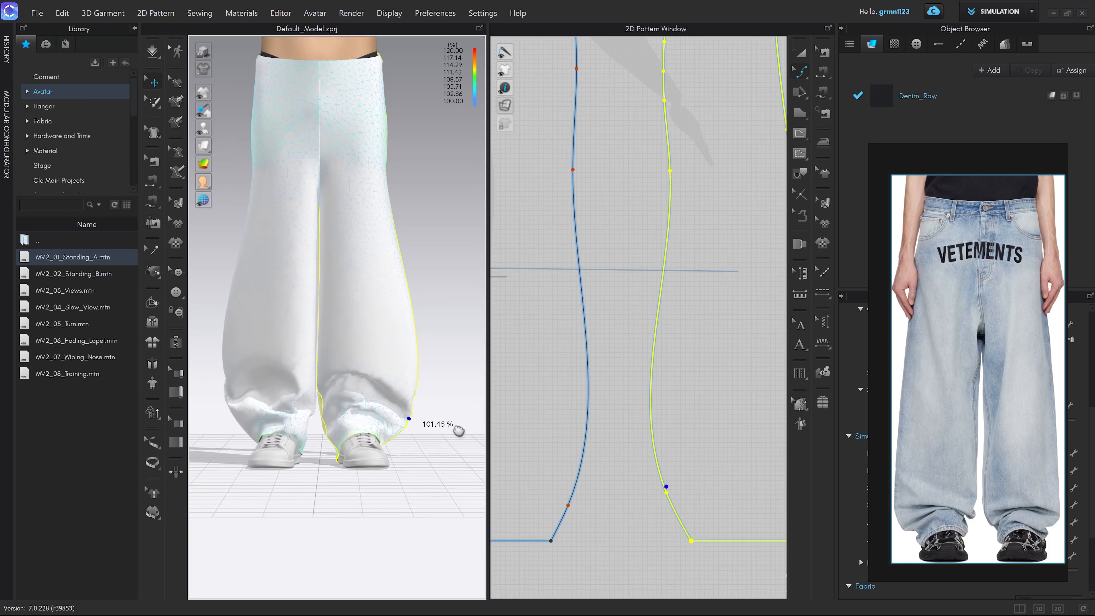
{"action": "left_click", "coordinate": [442, 440]}
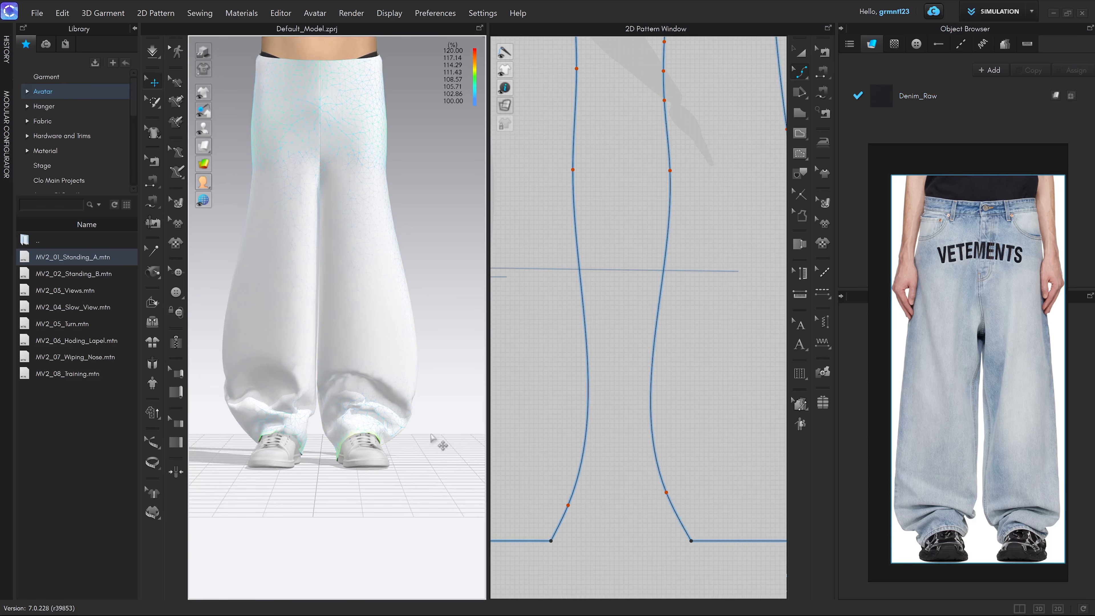
Step: Move the curve point on the front panel's side seam above the knee line outward to smooth the thigh curve
{"action": "scroll", "coordinate": [431, 430], "scroll_direction": "down", "scroll_amount": 2}
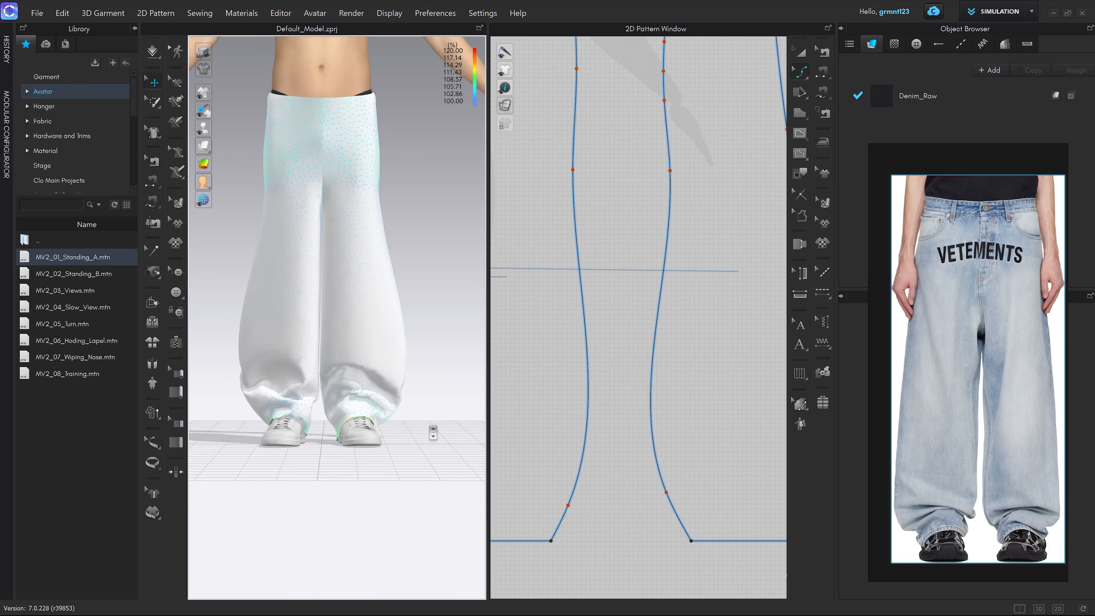
{"action": "scroll", "coordinate": [425, 396], "scroll_direction": "up", "scroll_amount": 1}
{"action": "middle_click_drag", "start_coordinate": [425, 339], "coordinate": [428, 361]}
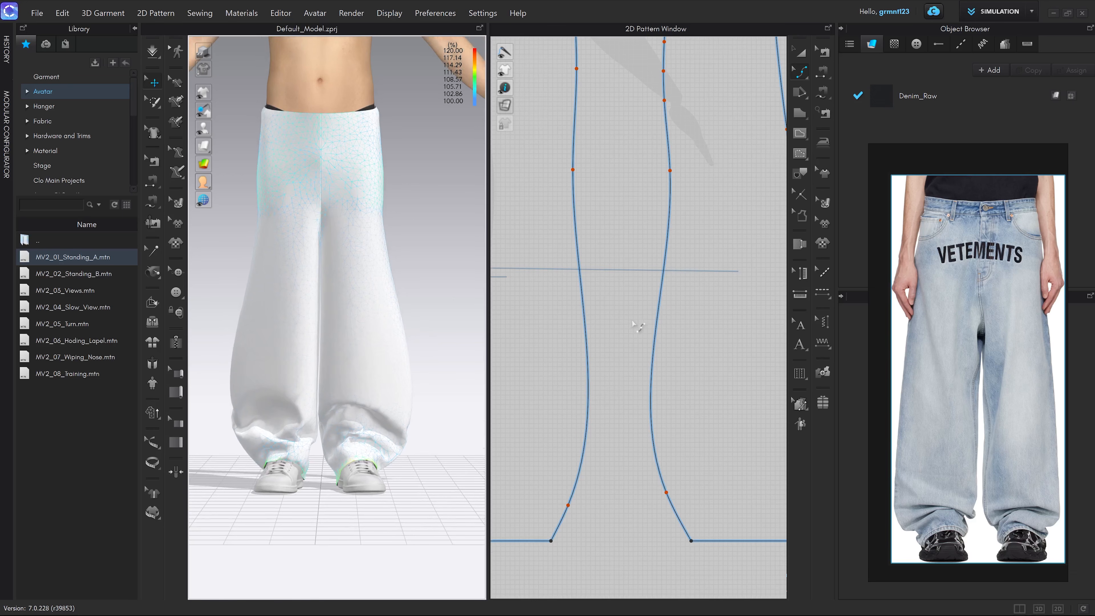
{"action": "scroll", "coordinate": [636, 328], "scroll_direction": "down", "scroll_amount": 3}
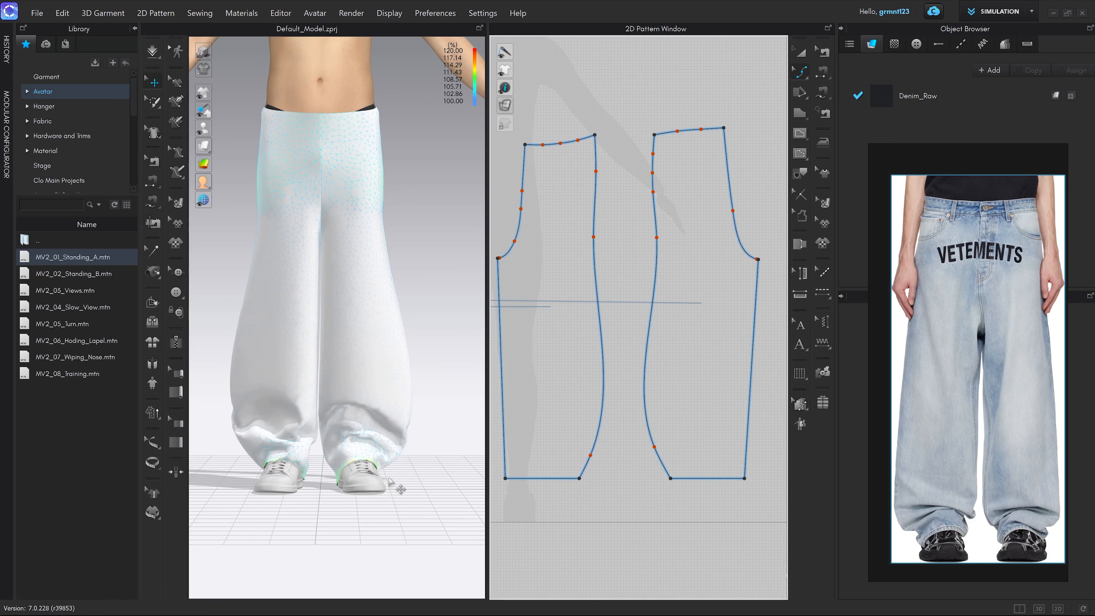
{"action": "scroll", "coordinate": [636, 294], "scroll_direction": "up", "scroll_amount": 3}
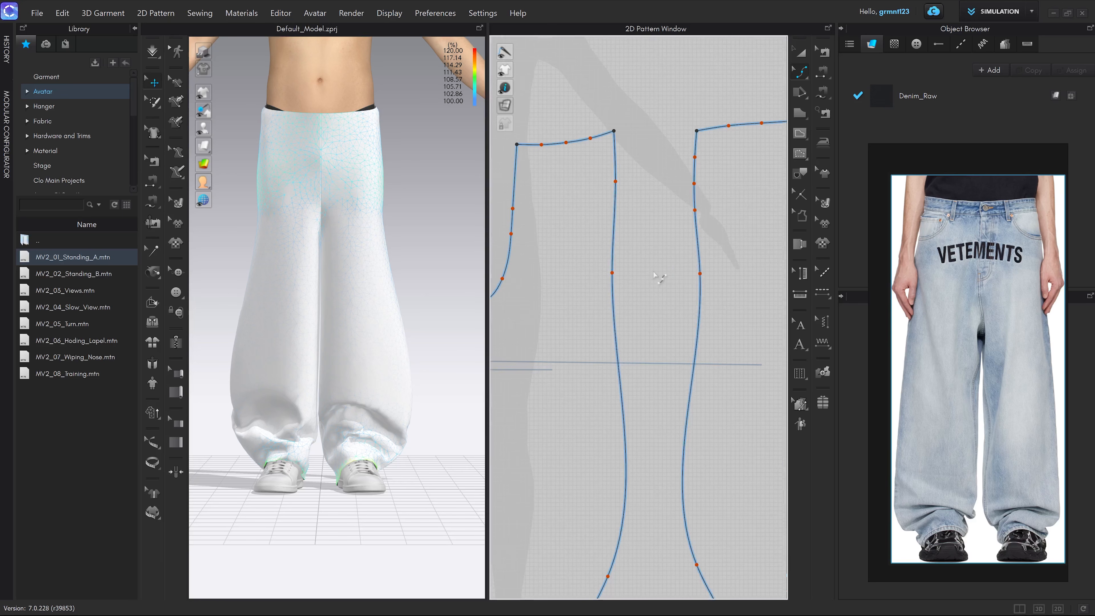
{"action": "key", "text": "v"}
{"action": "left_click_drag", "start_coordinate": [613, 273], "coordinate": [620, 269]}
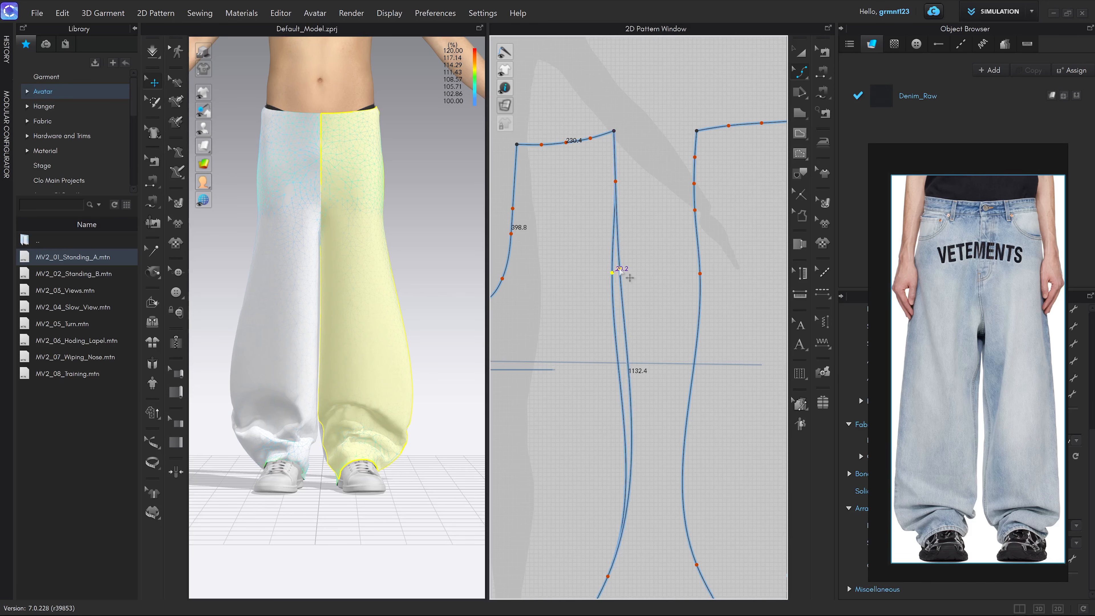
Step: Add a curve point on the front panel's side seam between knee and hem and shift it slightly inward
{"action": "left_click", "coordinate": [628, 486]}
{"action": "middle_click_drag", "start_coordinate": [638, 501], "coordinate": [653, 445]}
{"action": "scroll", "coordinate": [638, 388], "scroll_direction": "up", "scroll_amount": 3}
{"action": "left_click_drag", "start_coordinate": [646, 427], "coordinate": [639, 425]}
{"action": "scroll", "coordinate": [651, 440], "scroll_direction": "down", "scroll_amount": 3}
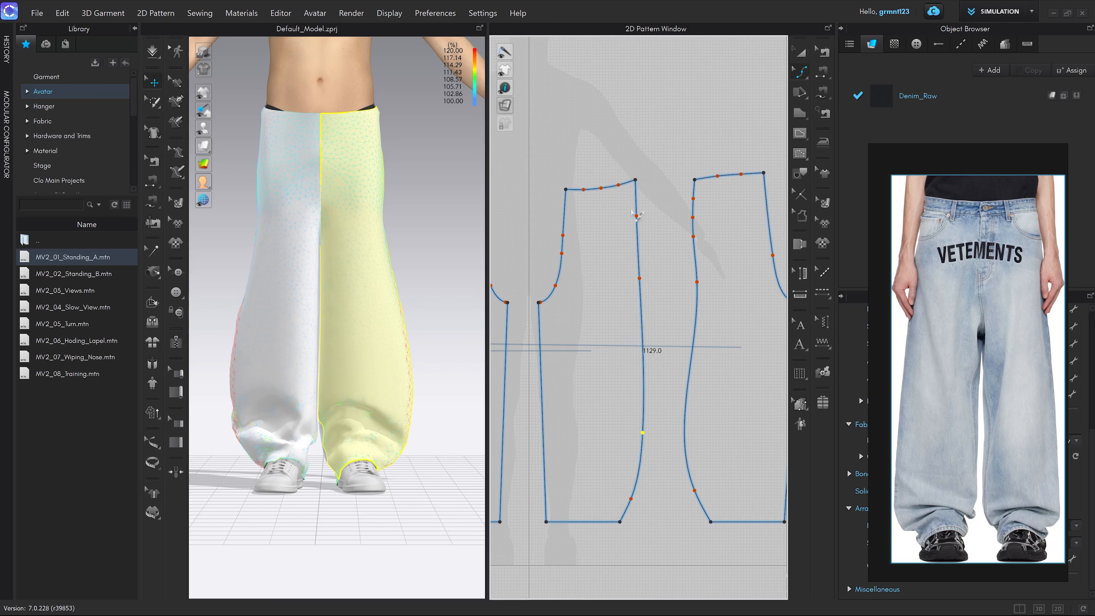
Step: Straighten the back panel's side seam by moving its thigh curve point outward and adding a point just below the knee line
{"action": "middle_click_drag", "start_coordinate": [728, 294], "coordinate": [707, 307]}
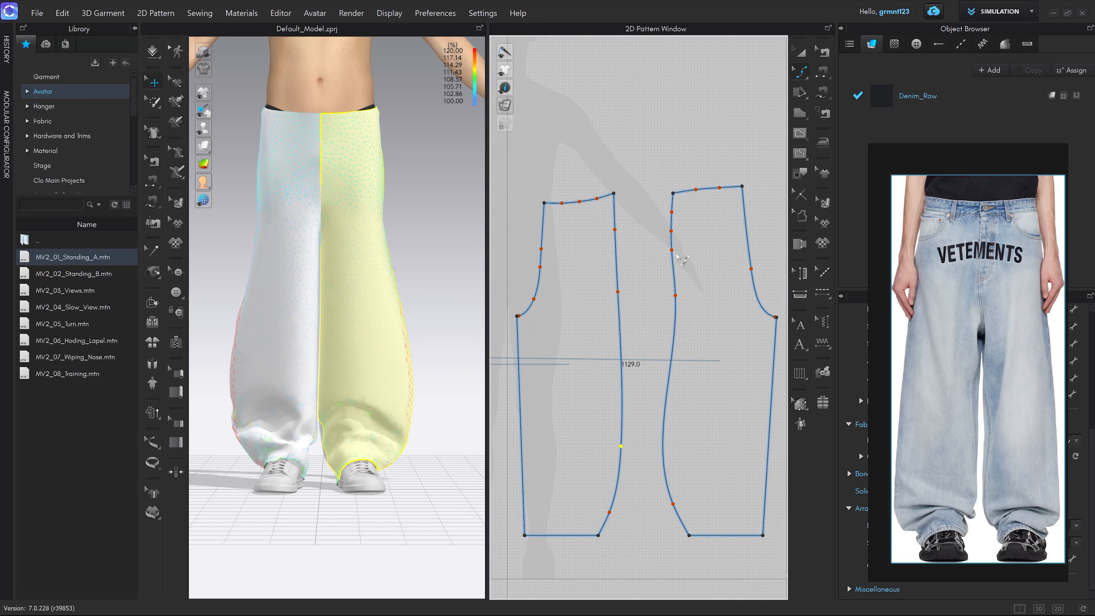
{"action": "scroll", "coordinate": [681, 259], "scroll_direction": "up", "scroll_amount": 2}
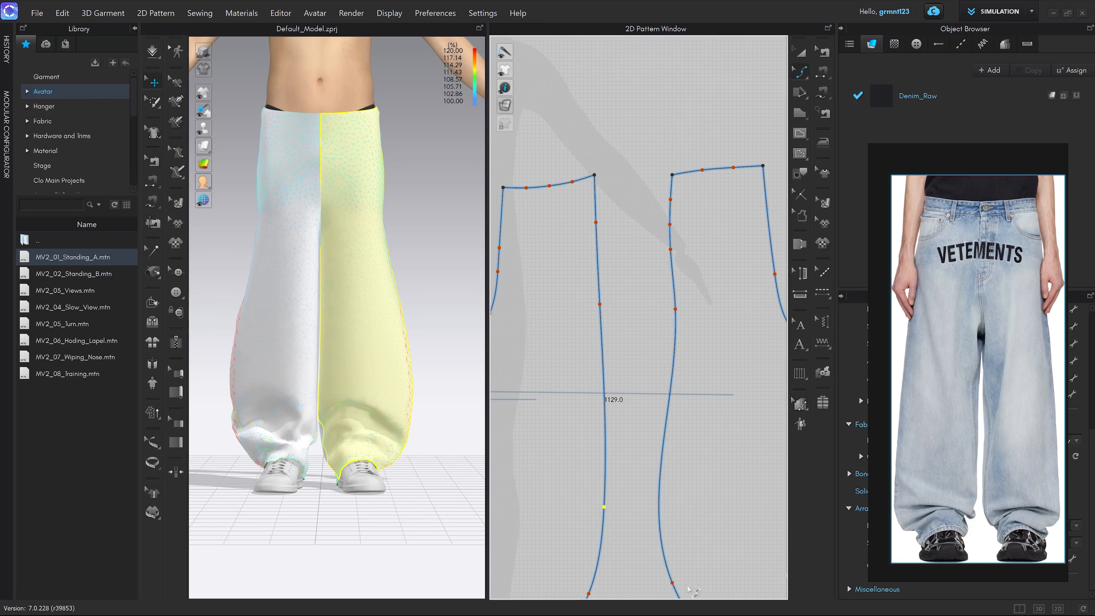
{"action": "middle_click_drag", "start_coordinate": [677, 488], "coordinate": [655, 385]}
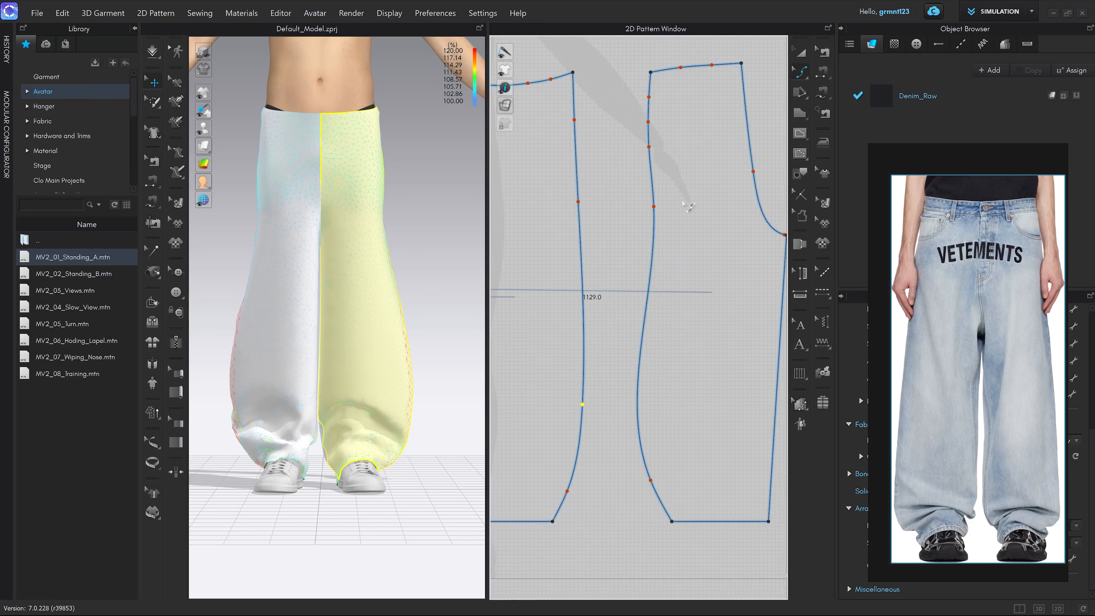
{"action": "middle_click_drag", "start_coordinate": [690, 207], "coordinate": [700, 258]}
{"action": "left_click_drag", "start_coordinate": [629, 191], "coordinate": [652, 365]}
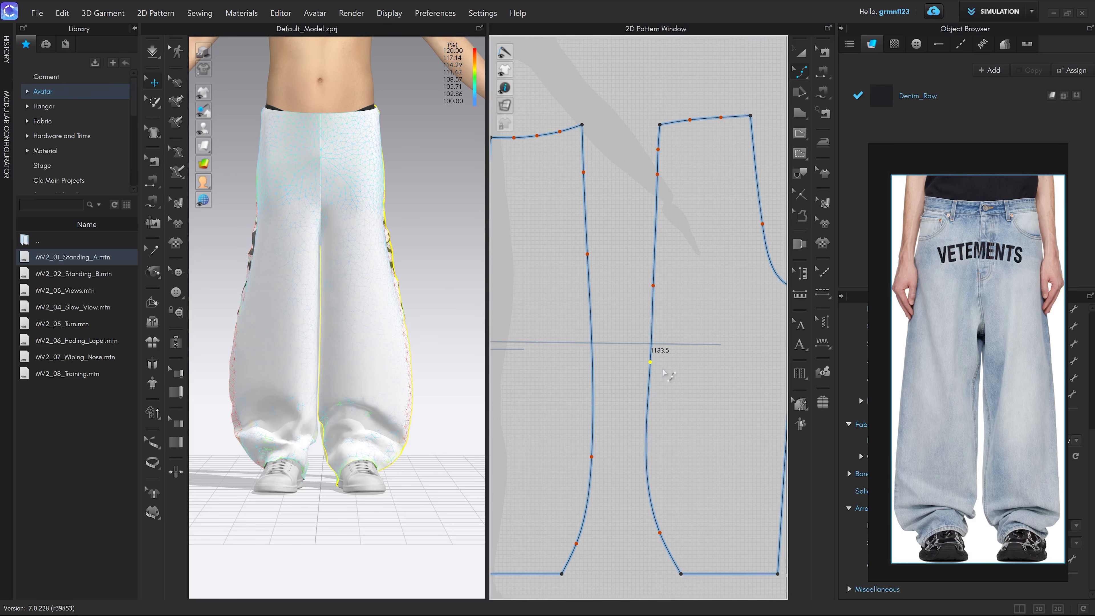
Step: Move the lowest curve point on the front panel's side seam slightly down and outward near the hem
{"action": "scroll", "coordinate": [662, 306], "scroll_direction": "down", "scroll_amount": 2}
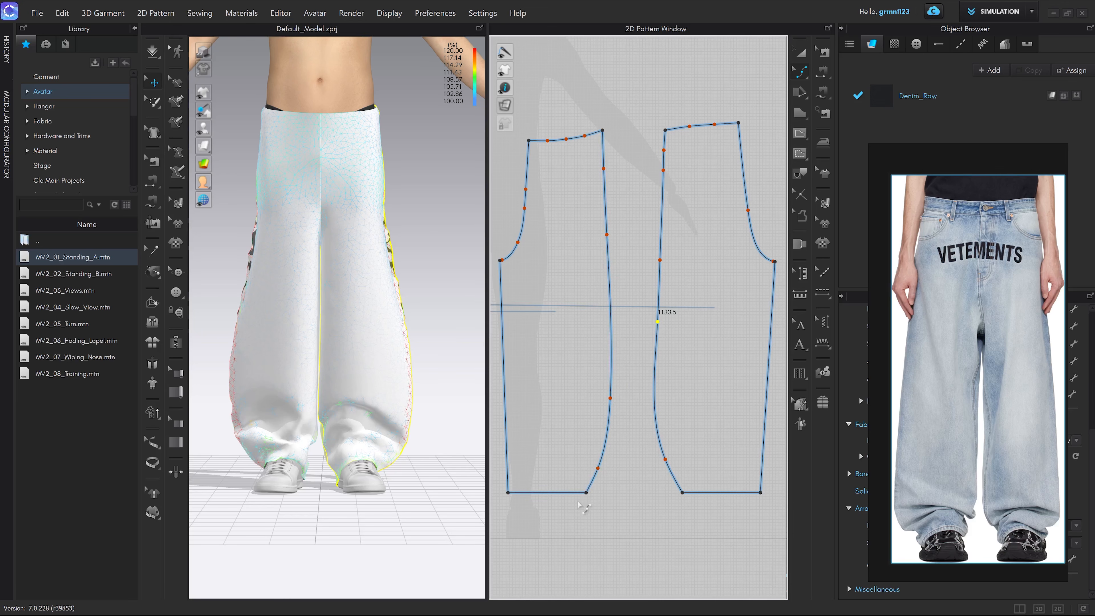
{"action": "scroll", "coordinate": [604, 477], "scroll_direction": "up", "scroll_amount": 5}
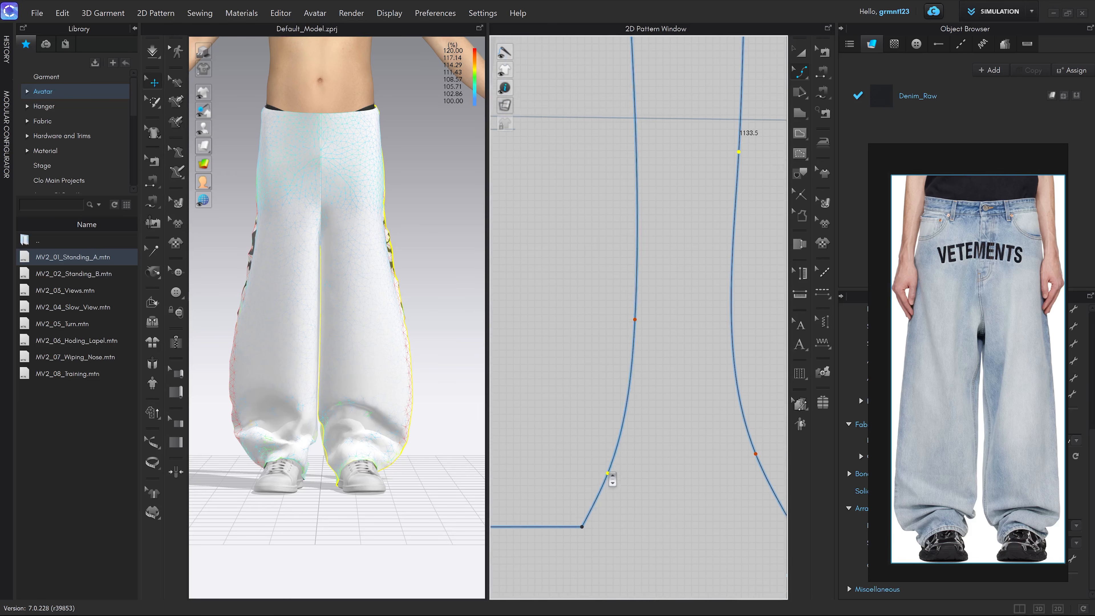
{"action": "scroll", "coordinate": [608, 473], "scroll_direction": "up", "scroll_amount": 1}
{"action": "left_click_drag", "start_coordinate": [608, 474], "coordinate": [612, 487]}
{"action": "scroll", "coordinate": [654, 500], "scroll_direction": "down", "scroll_amount": 5}
Step: Move the back panel's lowest side seam curve point closer to the hem and shift the point below the knee line outward
{"action": "left_click", "coordinate": [947, 499]}
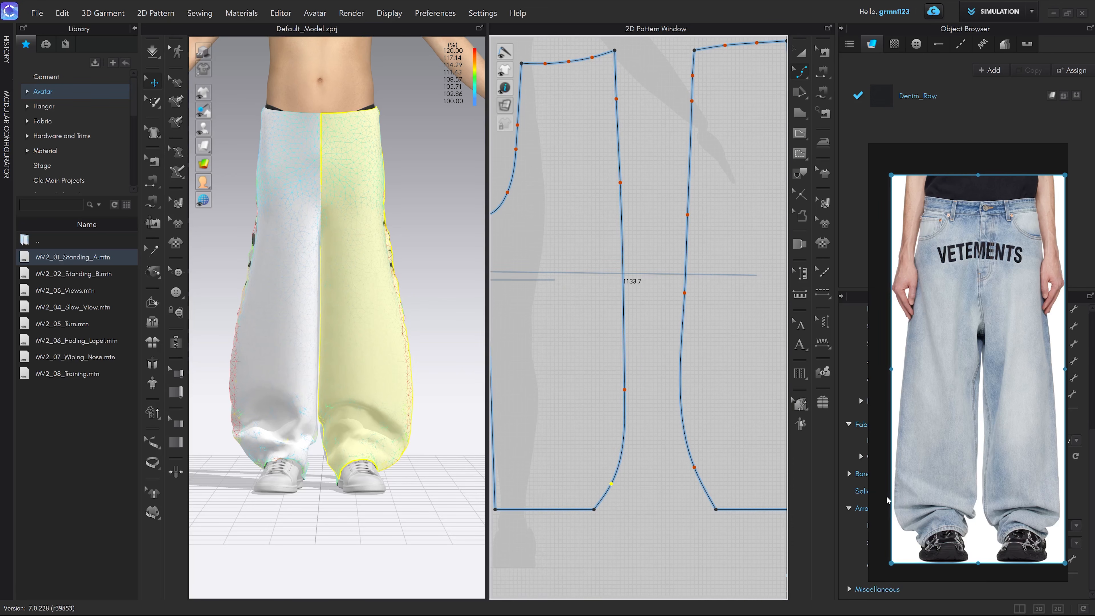
{"action": "left_click_drag", "start_coordinate": [694, 467], "coordinate": [701, 495]}
{"action": "middle_click_drag", "start_coordinate": [725, 366], "coordinate": [713, 381]}
{"action": "left_click_drag", "start_coordinate": [673, 311], "coordinate": [669, 311]}
{"action": "left_click", "coordinate": [704, 333]}
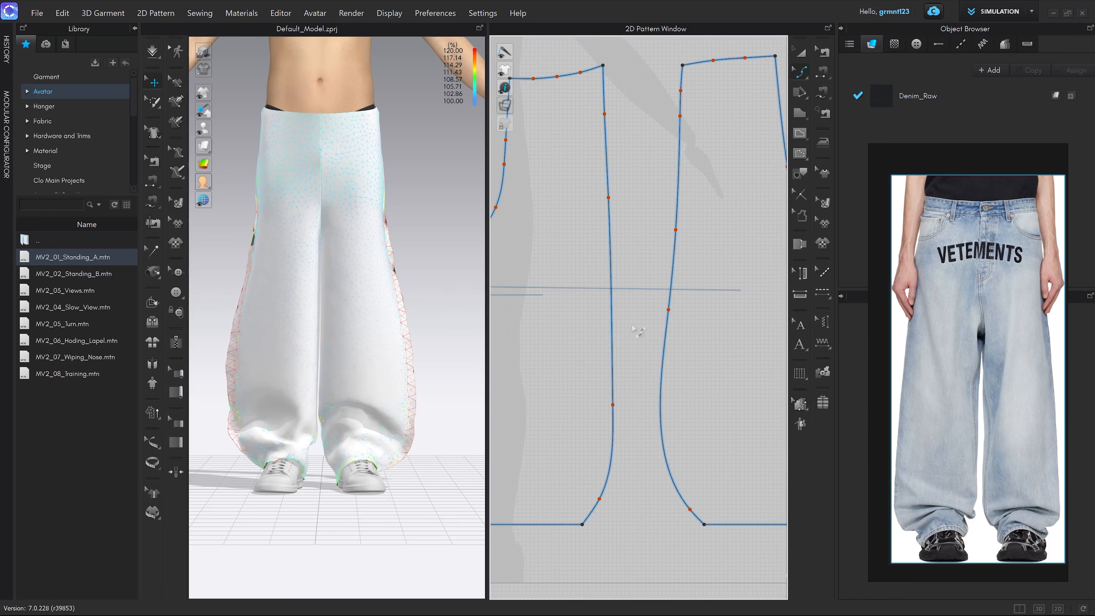
Step: Simulate the trousers with the reshaped side seams and pull the fabric of both lower legs into place
{"action": "scroll", "coordinate": [422, 311], "scroll_direction": "down", "scroll_amount": 3}
{"action": "key", "text": "space"}
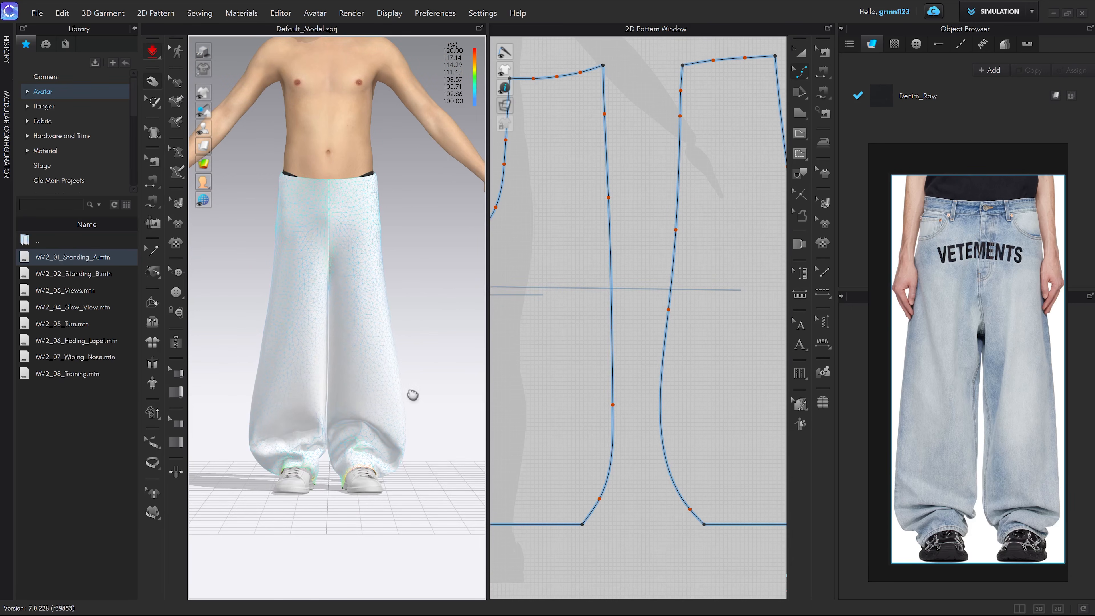
{"action": "scroll", "coordinate": [411, 388], "scroll_direction": "up", "scroll_amount": 3}
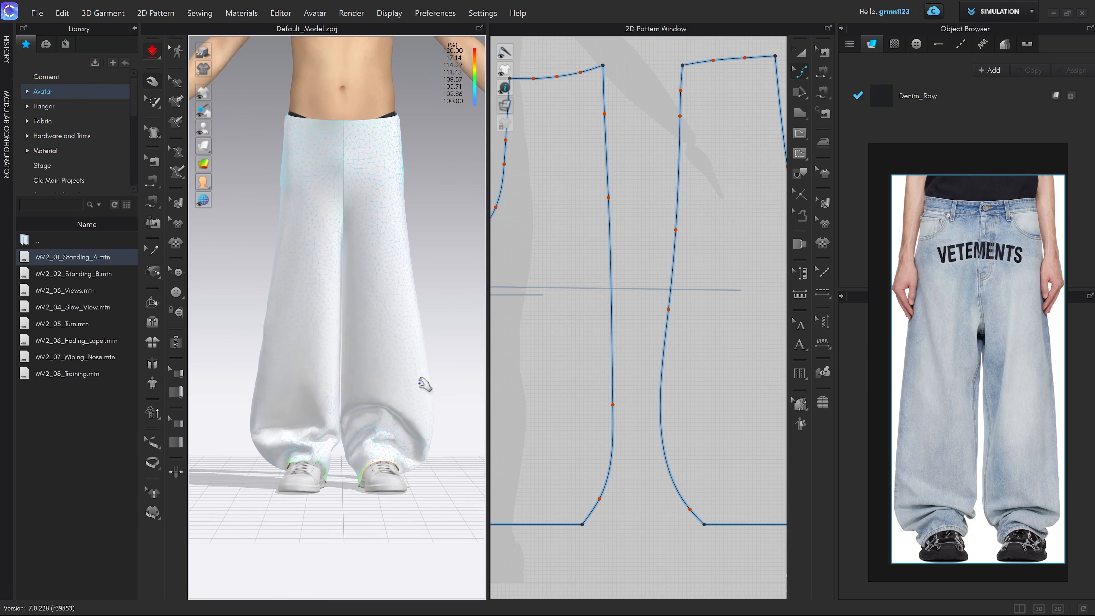
{"action": "left_click_drag", "start_coordinate": [430, 386], "coordinate": [446, 466]}
{"action": "left_click", "coordinate": [257, 425]}
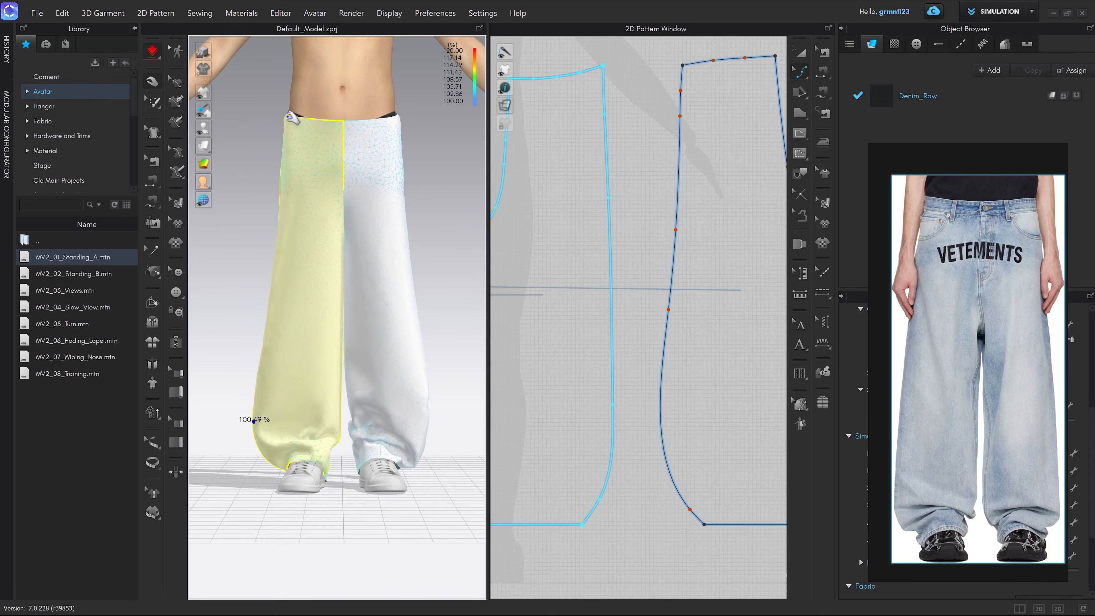
Step: Tug the trouser fabric during the simulation, stop simulating, and view the full legs from the front
{"action": "left_click", "coordinate": [433, 279]}
{"action": "key", "text": "space"}
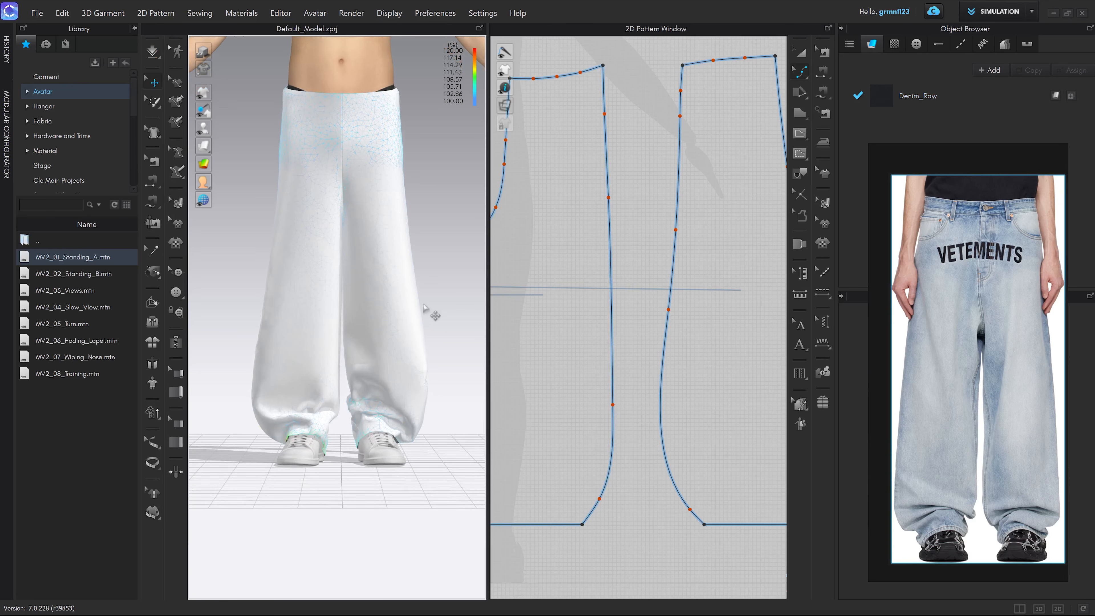
{"action": "middle_click_drag", "start_coordinate": [423, 307], "coordinate": [446, 399]}
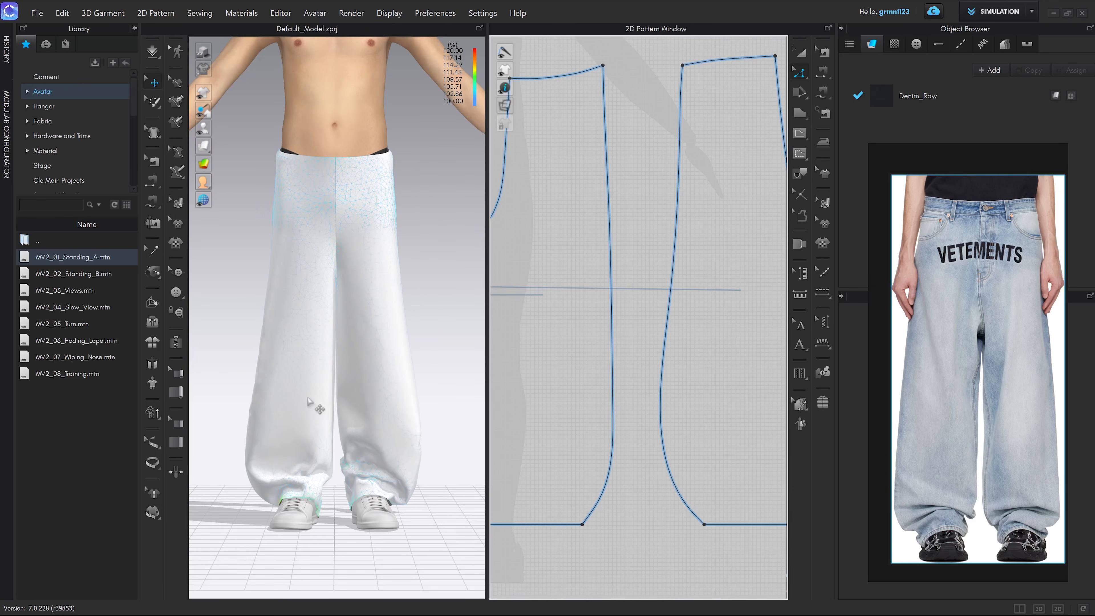
{"action": "middle_click_drag", "start_coordinate": [393, 444], "coordinate": [390, 359]}
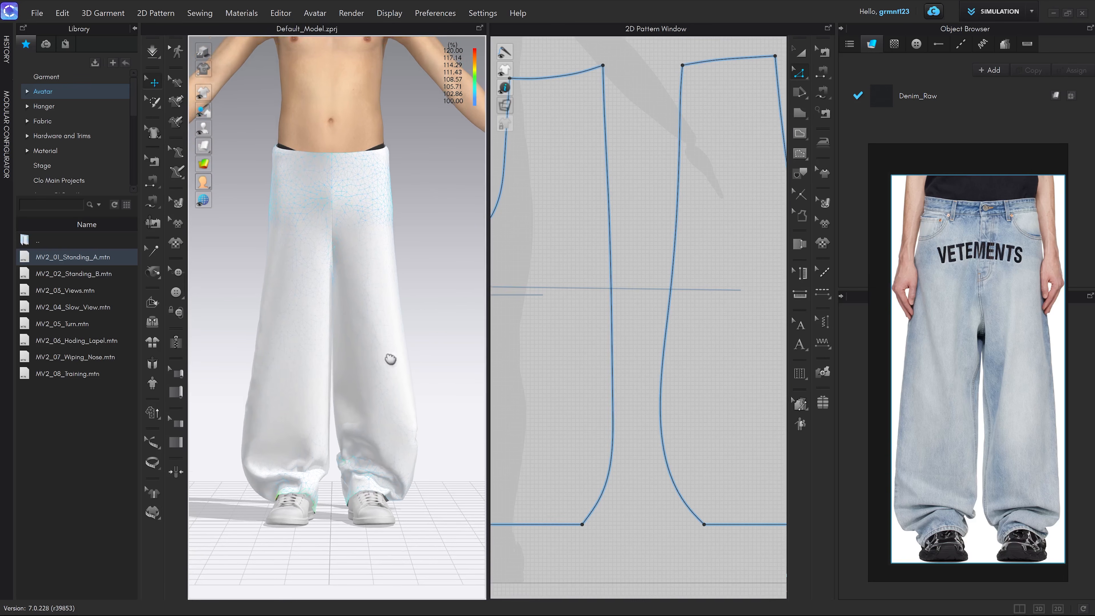
Step: Move the lowest curve points on the back and front outseams slightly inward to flatten the curves above the hem
{"action": "middle_click_drag", "start_coordinate": [713, 390], "coordinate": [696, 395]}
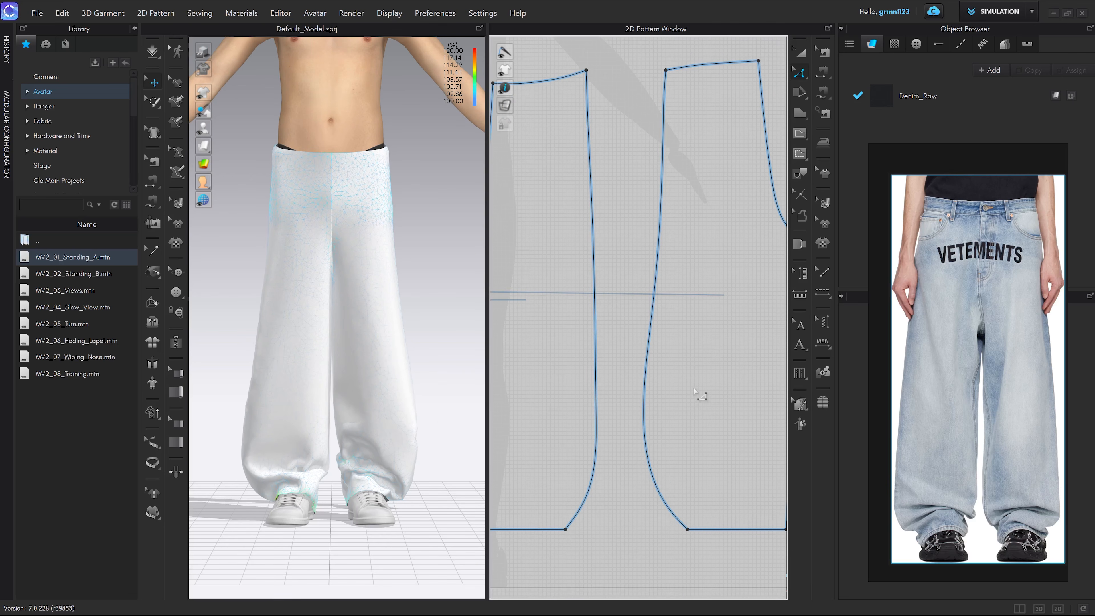
{"action": "scroll", "coordinate": [648, 552], "scroll_direction": "up", "scroll_amount": 2}
{"action": "key", "text": "v"}
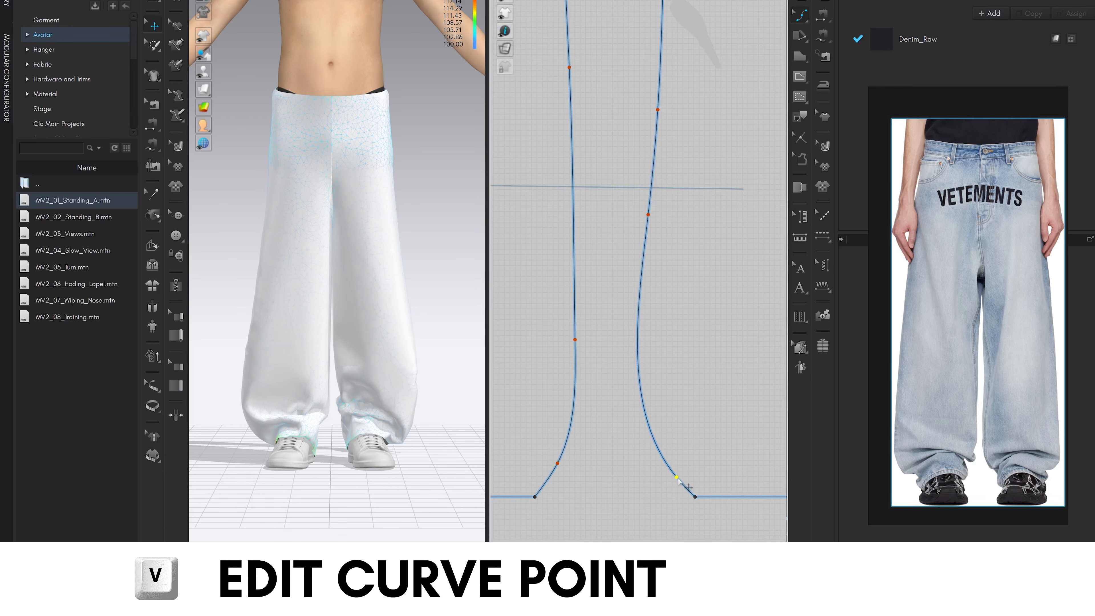
{"action": "left_click_drag", "start_coordinate": [677, 478], "coordinate": [686, 476]}
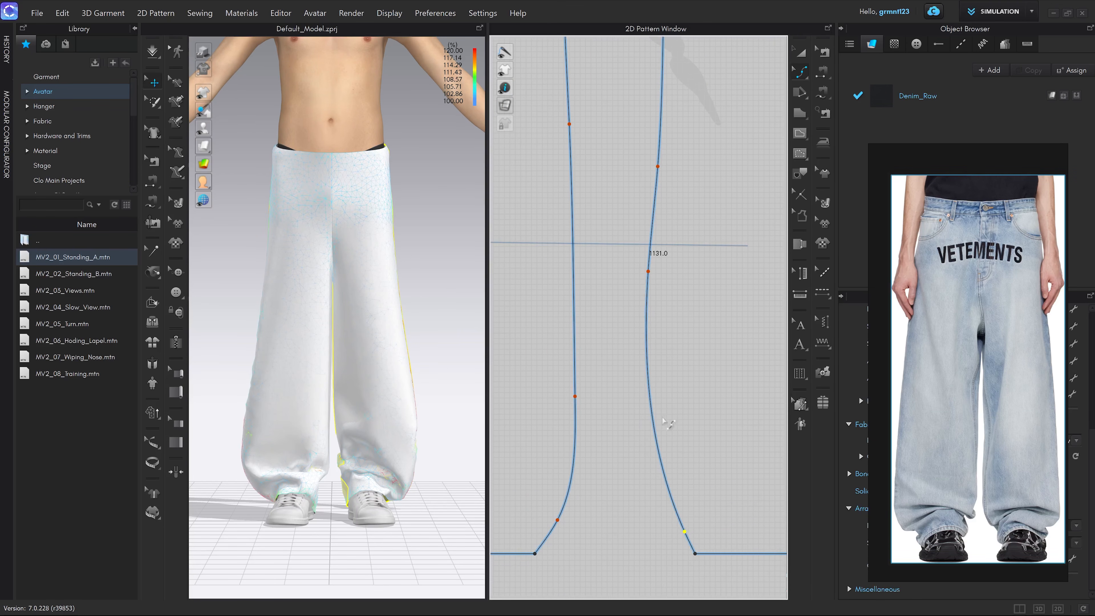
{"action": "left_click_drag", "start_coordinate": [557, 520], "coordinate": [551, 516]}
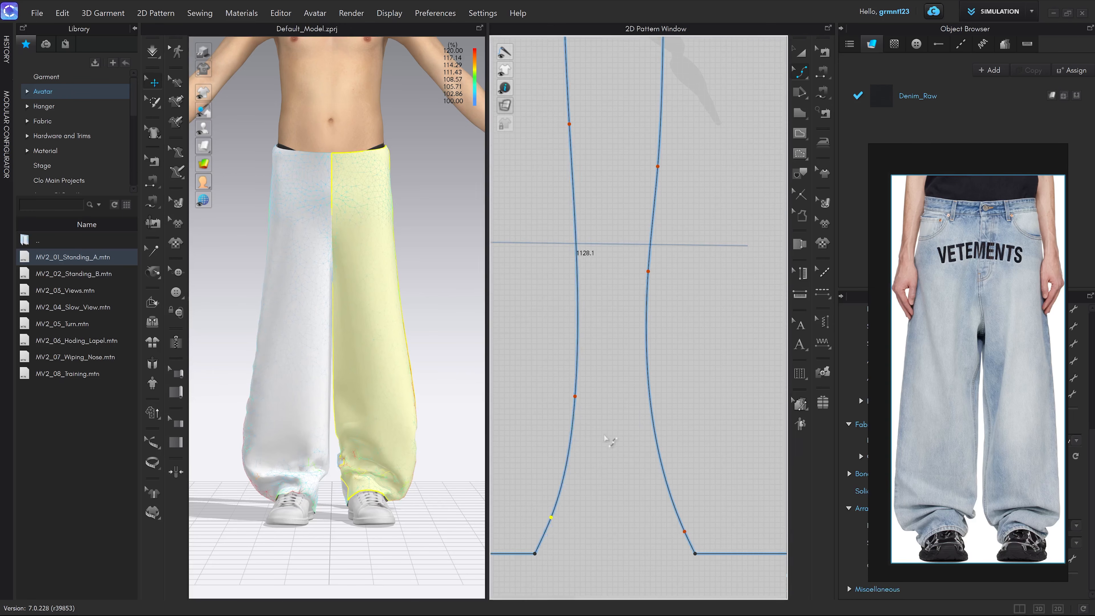
Step: Move the back outseam's thigh curve point up by about 56 mm and shift the curve point near the hip slightly
{"action": "scroll", "coordinate": [610, 440], "scroll_direction": "down", "scroll_amount": 2}
{"action": "scroll", "coordinate": [647, 311], "scroll_direction": "up", "scroll_amount": 2}
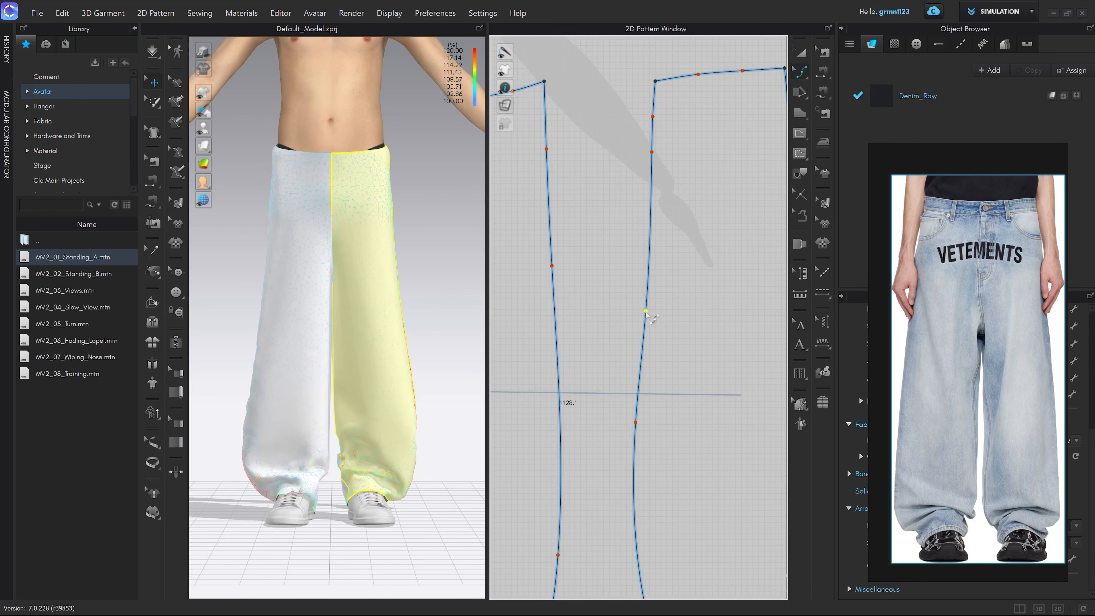
{"action": "left_click_drag", "start_coordinate": [645, 312], "coordinate": [640, 279]}
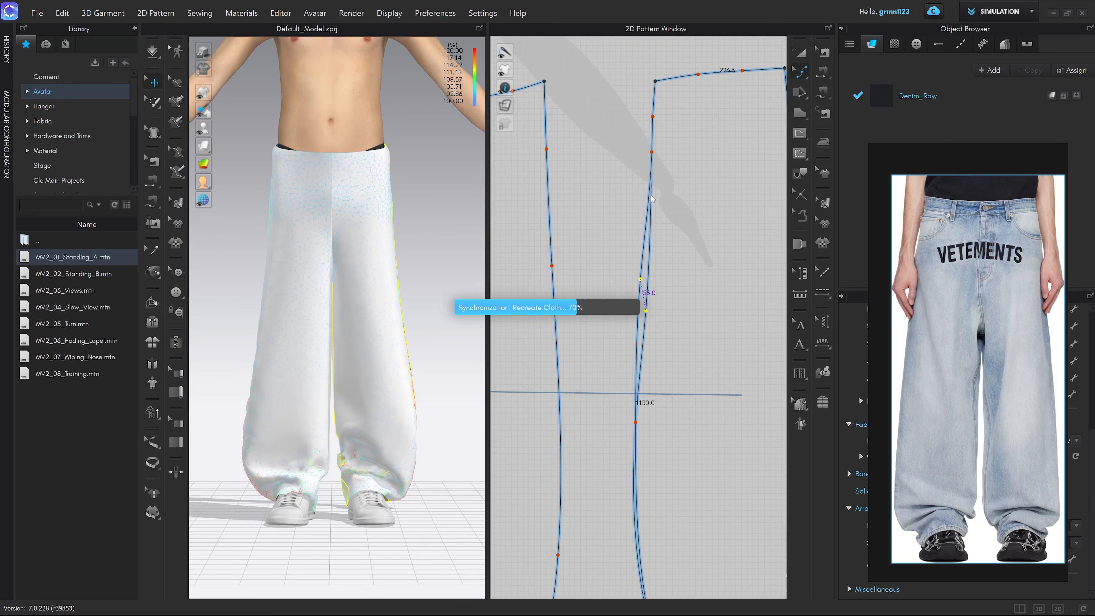
{"action": "scroll", "coordinate": [652, 199], "scroll_direction": "up", "scroll_amount": 3}
{"action": "left_click_drag", "start_coordinate": [649, 167], "coordinate": [646, 174]}
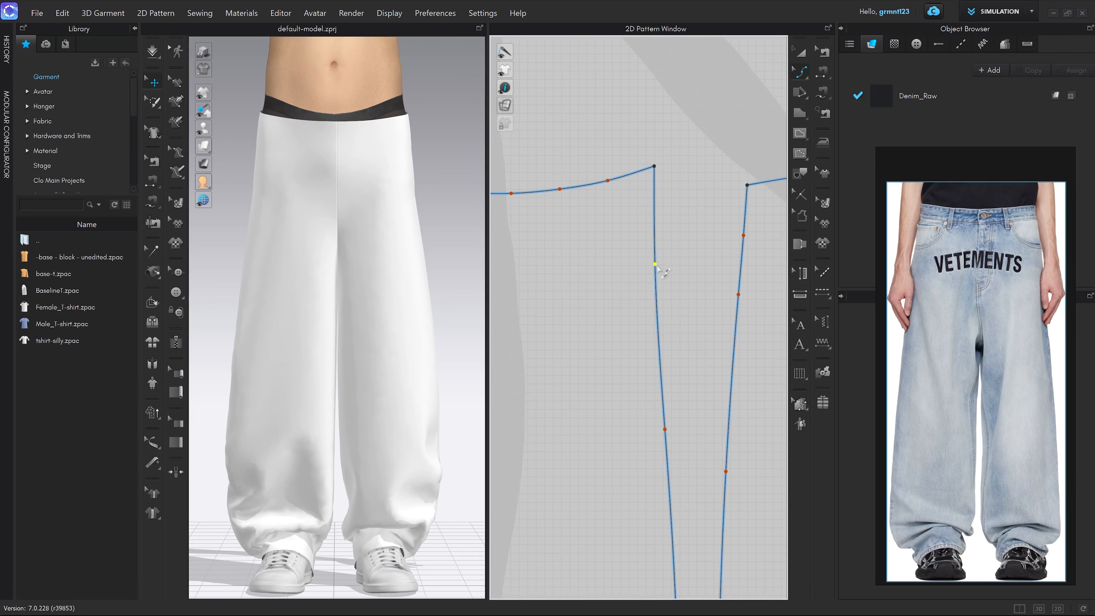
Step: Move the front outseam's hip curve point outward by about 5 mm and the thigh curve point below it slightly outward
{"action": "left_click", "coordinate": [655, 264]}
{"action": "scroll", "coordinate": [656, 265], "scroll_direction": "up", "scroll_amount": 3}
{"action": "scroll", "coordinate": [659, 264], "scroll_direction": "down", "scroll_amount": 1}
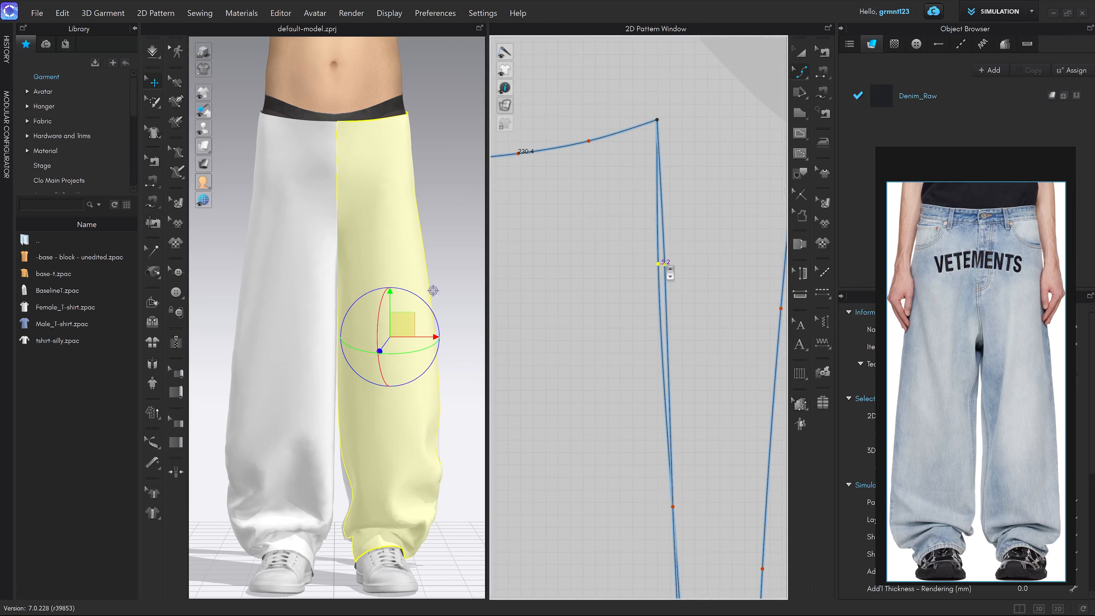
{"action": "scroll", "coordinate": [658, 264], "scroll_direction": "down", "scroll_amount": 3}
{"action": "scroll", "coordinate": [673, 373], "scroll_direction": "up", "scroll_amount": 2}
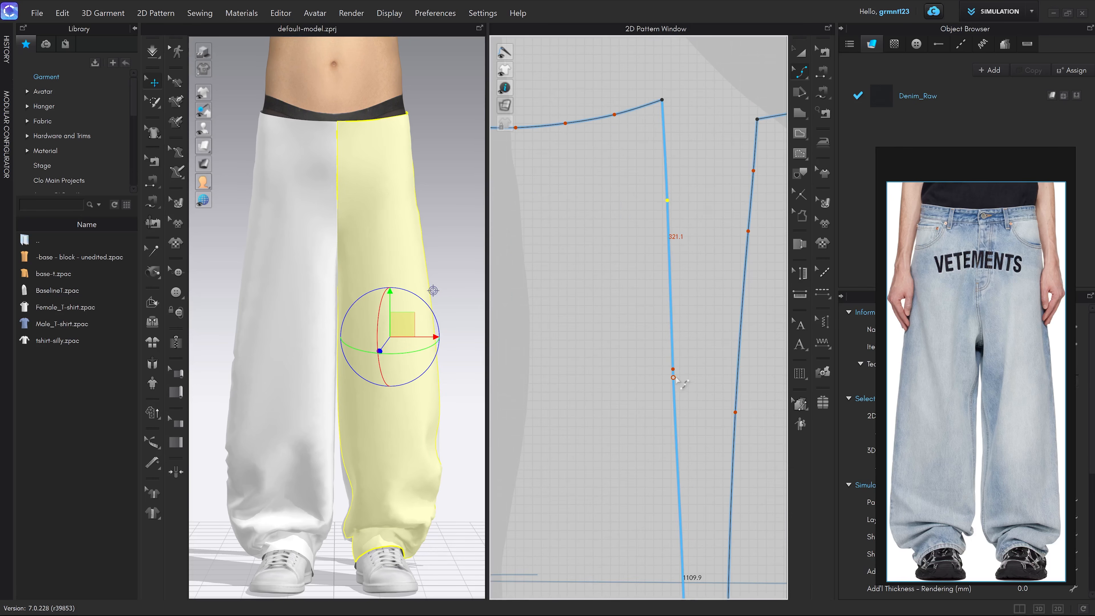
{"action": "left_click_drag", "start_coordinate": [673, 372], "coordinate": [678, 370]}
{"action": "scroll", "coordinate": [674, 302], "scroll_direction": "down", "scroll_amount": 3}
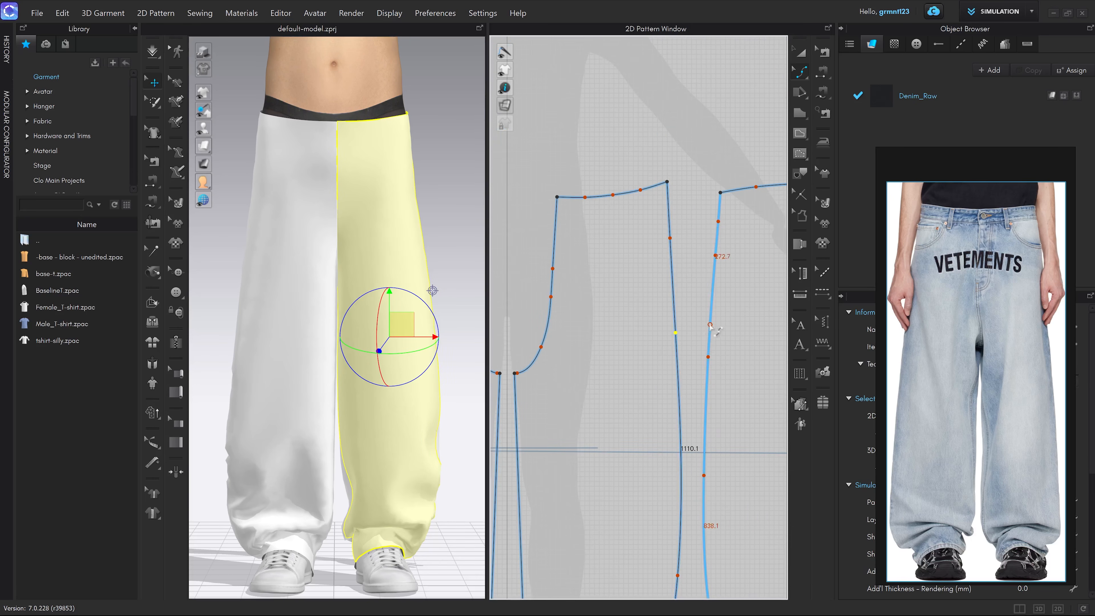
Step: Fine-tune the two upper curve points on the back outseam and the topmost curve point on the front outseam
{"action": "scroll", "coordinate": [710, 224], "scroll_direction": "up", "scroll_amount": 5}
{"action": "left_click_drag", "start_coordinate": [697, 200], "coordinate": [755, 320]}
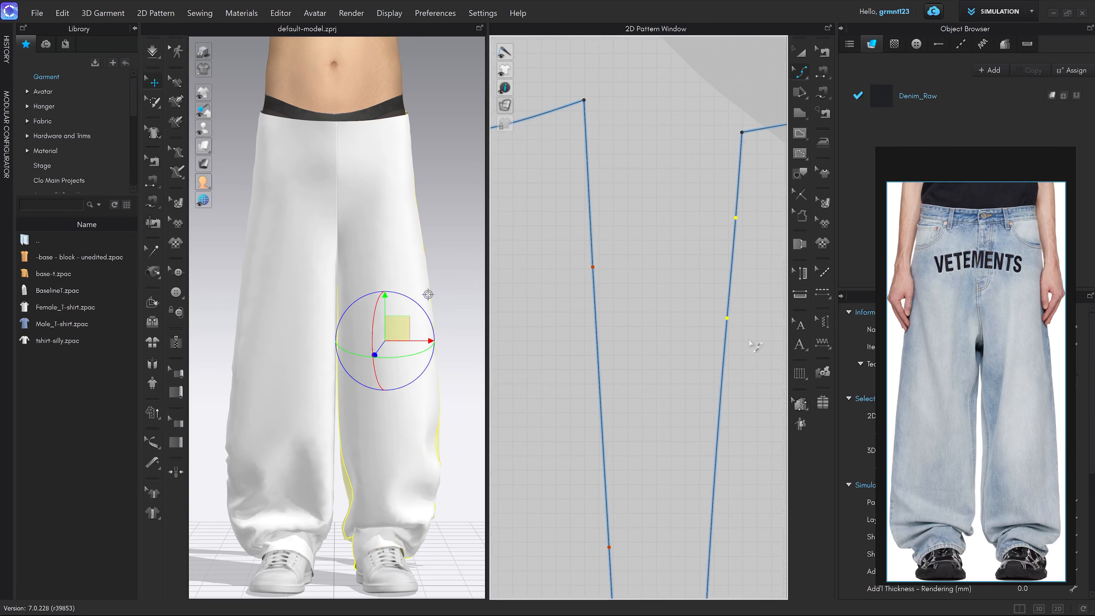
{"action": "scroll", "coordinate": [754, 328], "scroll_direction": "down", "scroll_amount": 4}
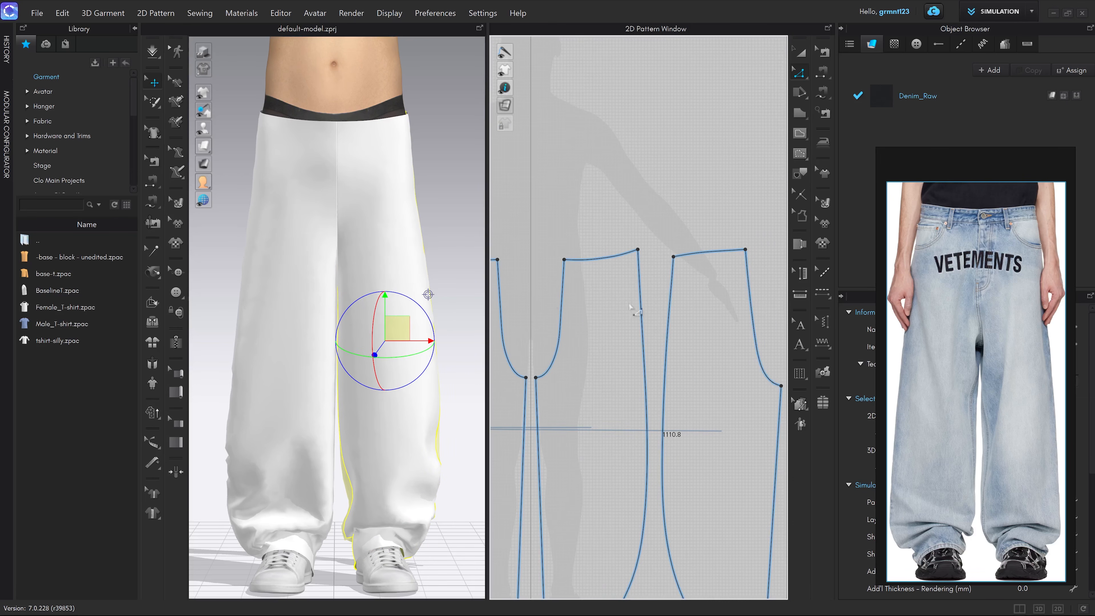
{"action": "scroll", "coordinate": [690, 313], "scroll_direction": "up", "scroll_amount": 5}
{"action": "key", "text": "v"}
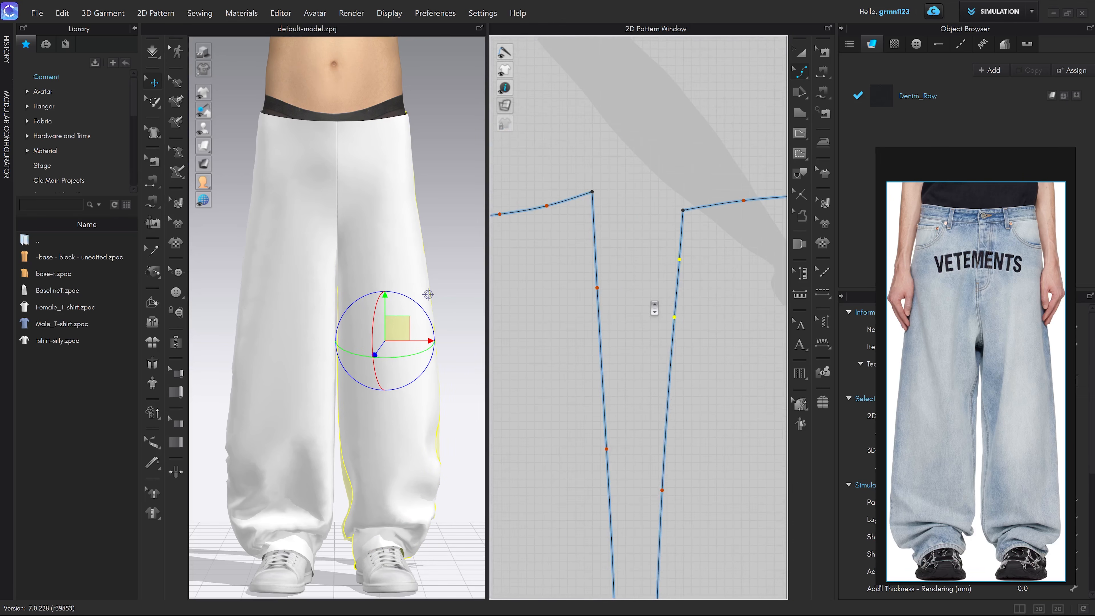
{"action": "scroll", "coordinate": [606, 295], "scroll_direction": "up", "scroll_amount": 3}
{"action": "left_click", "coordinate": [591, 294]}
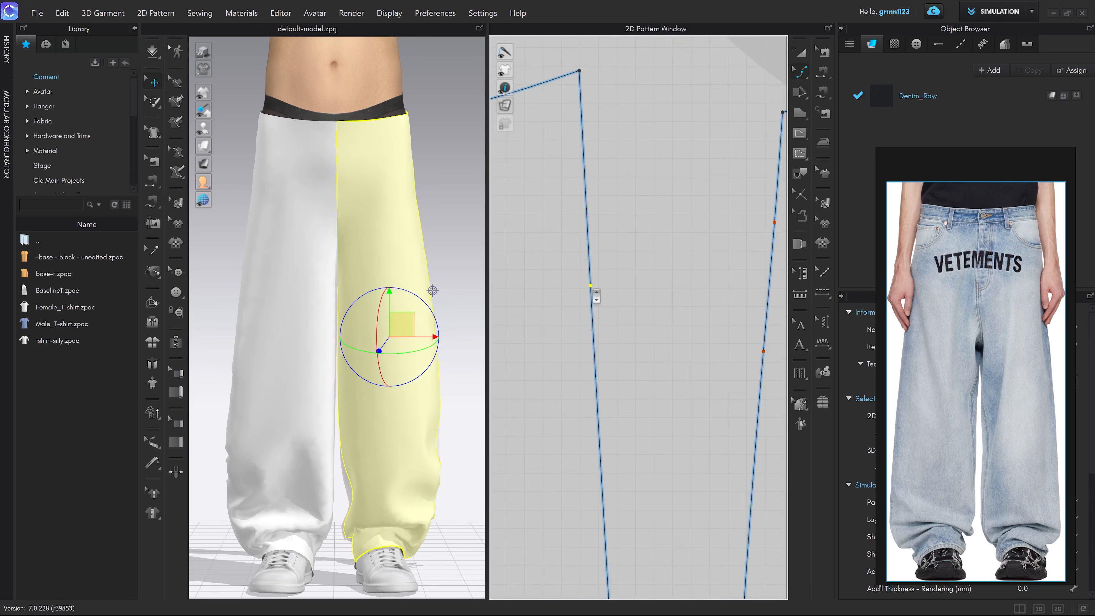
{"action": "scroll", "coordinate": [630, 319], "scroll_direction": "down", "scroll_amount": 5}
{"action": "scroll", "coordinate": [630, 320], "scroll_direction": "down", "scroll_amount": 3}
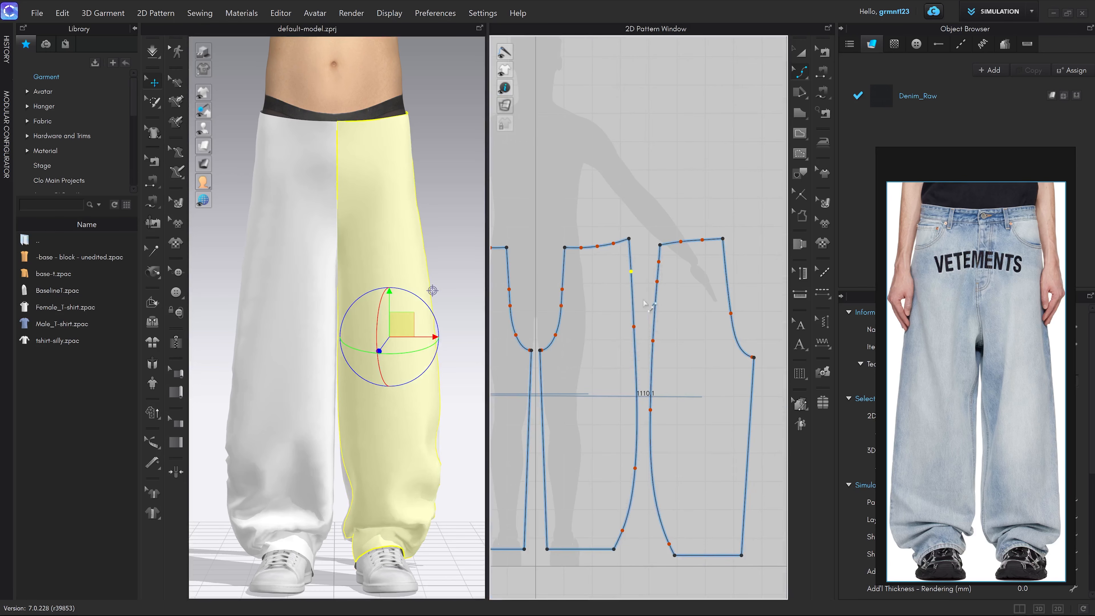
Step: Select the lowest curve points on both outseams and move them straight down together by about 21 mm
{"action": "scroll", "coordinate": [640, 339], "scroll_direction": "up", "scroll_amount": 6}
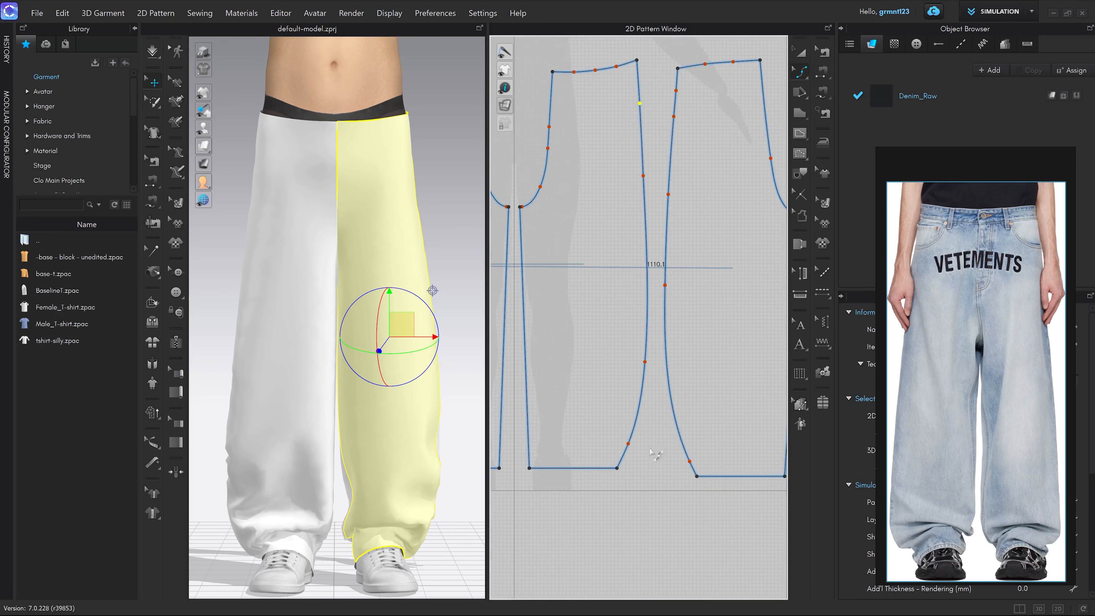
{"action": "left_click_drag", "start_coordinate": [609, 430], "coordinate": [706, 473]}
{"action": "scroll", "coordinate": [706, 473], "scroll_direction": "up", "scroll_amount": 3}
{"action": "scroll", "coordinate": [681, 457], "scroll_direction": "up", "scroll_amount": 1}
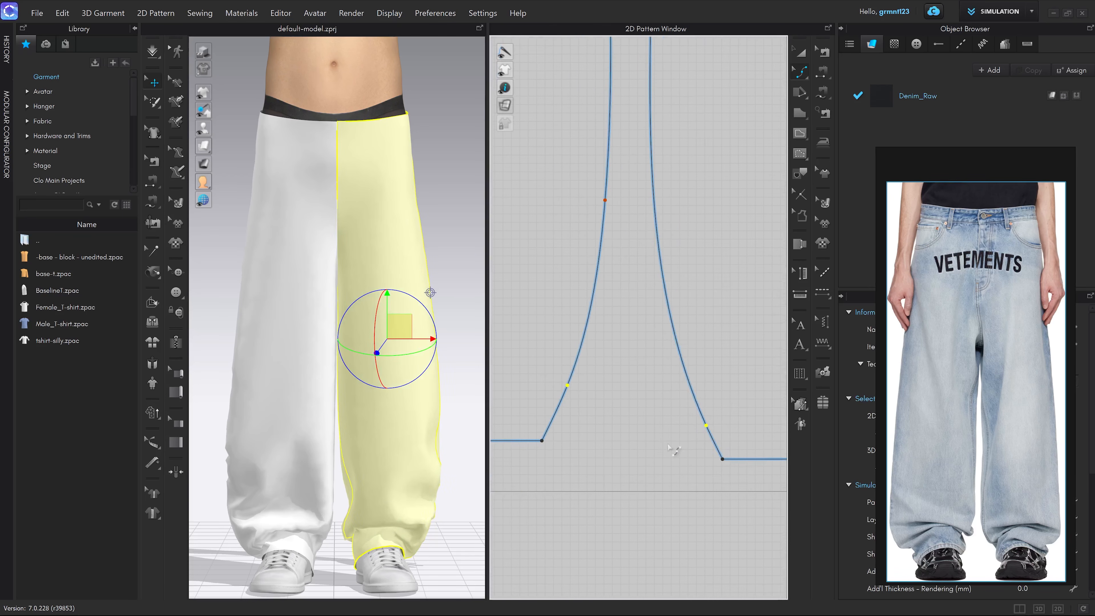
{"action": "scroll", "coordinate": [577, 393], "scroll_direction": "down", "scroll_amount": 4}
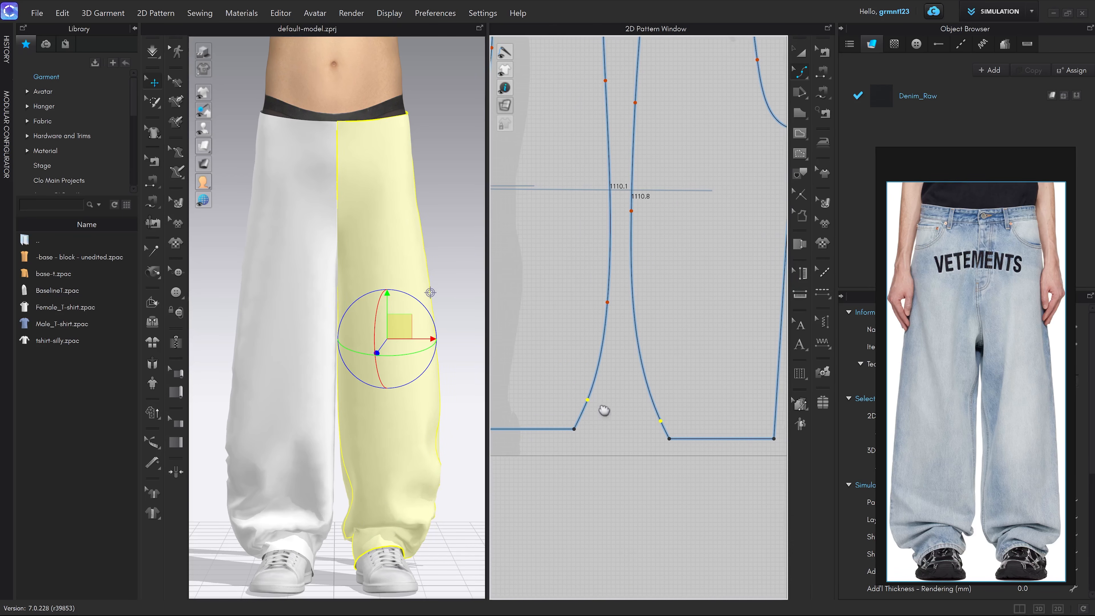
{"action": "scroll", "coordinate": [595, 408], "scroll_direction": "up", "scroll_amount": 3}
{"action": "scroll", "coordinate": [585, 407], "scroll_direction": "up", "scroll_amount": 2}
{"action": "mouse_move", "coordinate": [613, 414]}
{"action": "middle_mouse_down"}
{"action": "mouse_move", "coordinate": [606, 401]}
{"action": "mouse_move", "coordinate": [602, 409]}
{"action": "middle_mouse_up"}
{"action": "scroll", "coordinate": [607, 412], "scroll_direction": "down", "scroll_amount": 3}
{"action": "middle_click_drag", "start_coordinate": [426, 493], "coordinate": [408, 431]}
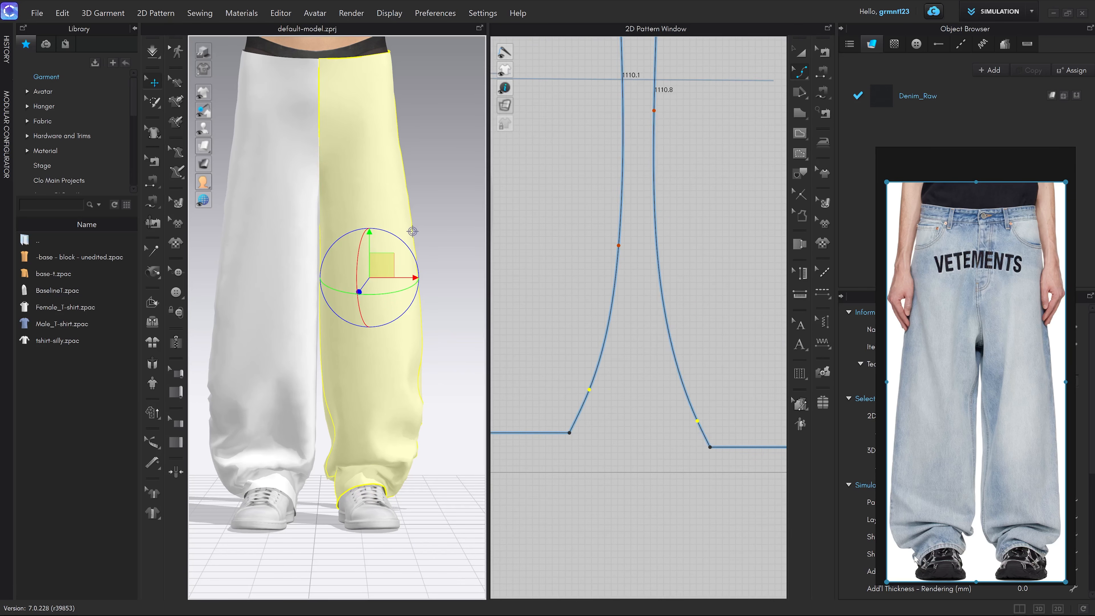
{"action": "scroll", "coordinate": [589, 398], "scroll_direction": "up", "scroll_amount": 2}
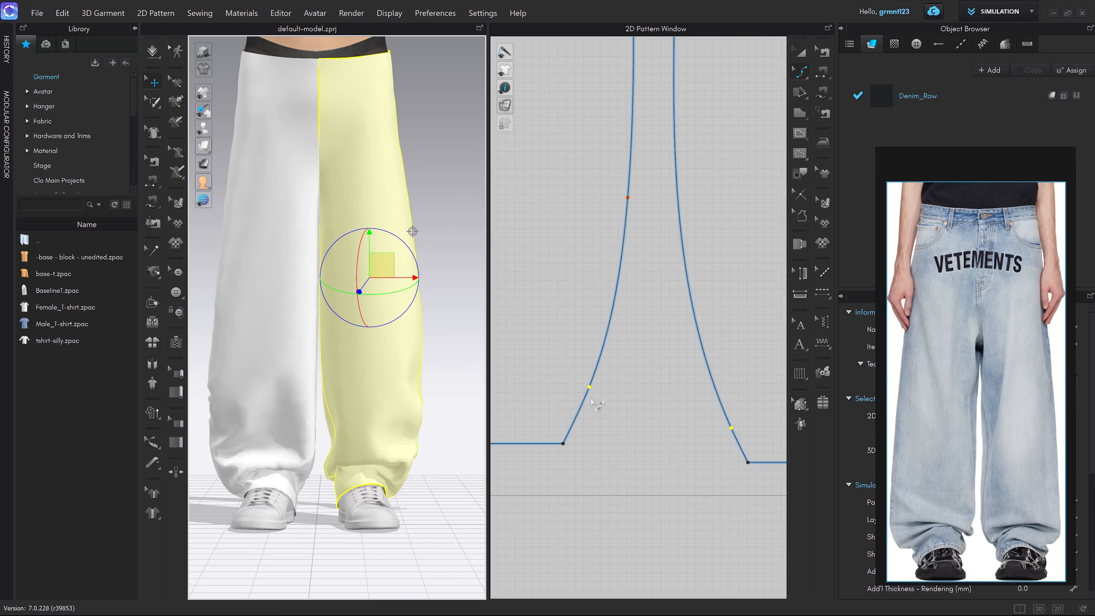
{"action": "left_click_drag", "start_coordinate": [591, 388], "coordinate": [594, 407], "text": "shift"}
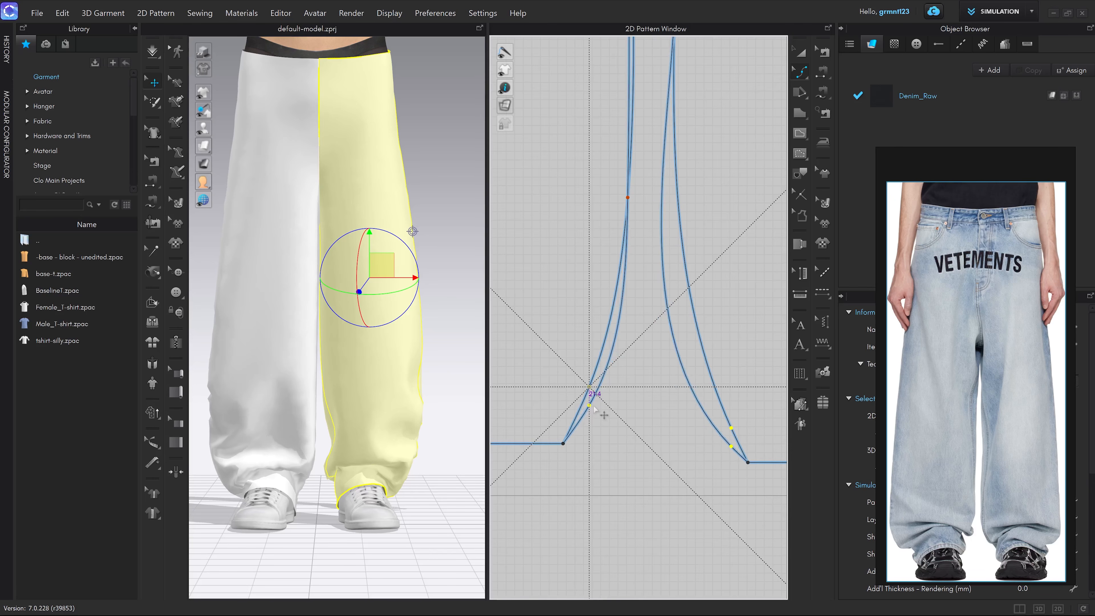
Step: Move the front outseam's lowest curve point further straight down towards the hem to make the ankle curve rounder
{"action": "scroll", "coordinate": [603, 417], "scroll_direction": "down", "scroll_amount": 5}
{"action": "scroll", "coordinate": [660, 465], "scroll_direction": "up", "scroll_amount": 5}
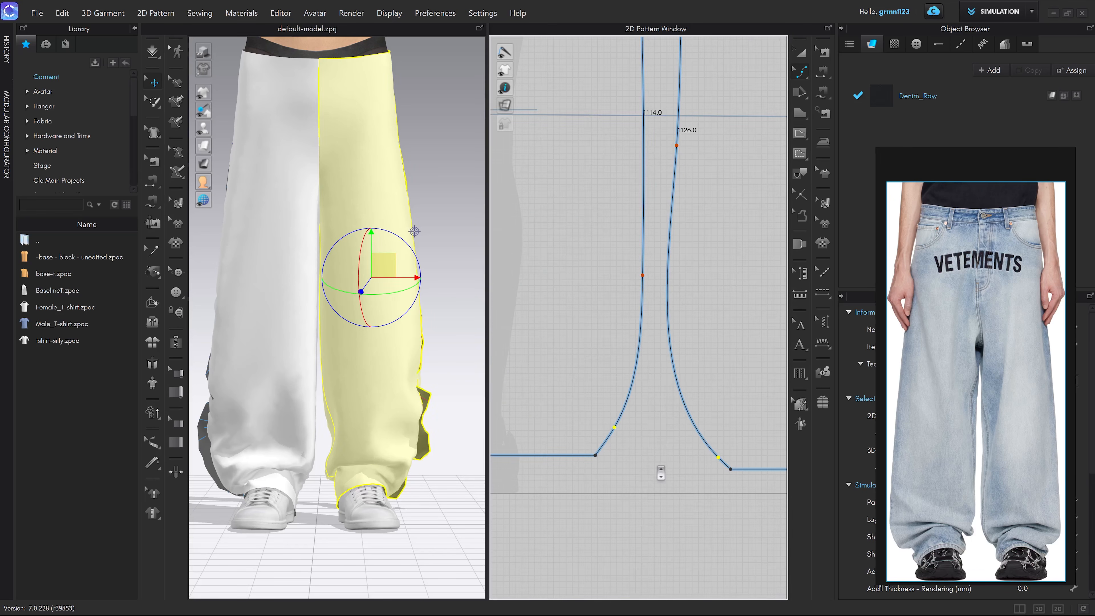
{"action": "left_click", "coordinate": [623, 439]}
{"action": "left_click", "coordinate": [615, 427]}
{"action": "scroll", "coordinate": [614, 426], "scroll_direction": "up", "scroll_amount": 4}
{"action": "left_click_drag", "start_coordinate": [614, 427], "coordinate": [618, 447], "text": "shift"}
{"action": "scroll", "coordinate": [655, 472], "scroll_direction": "down", "scroll_amount": 6}
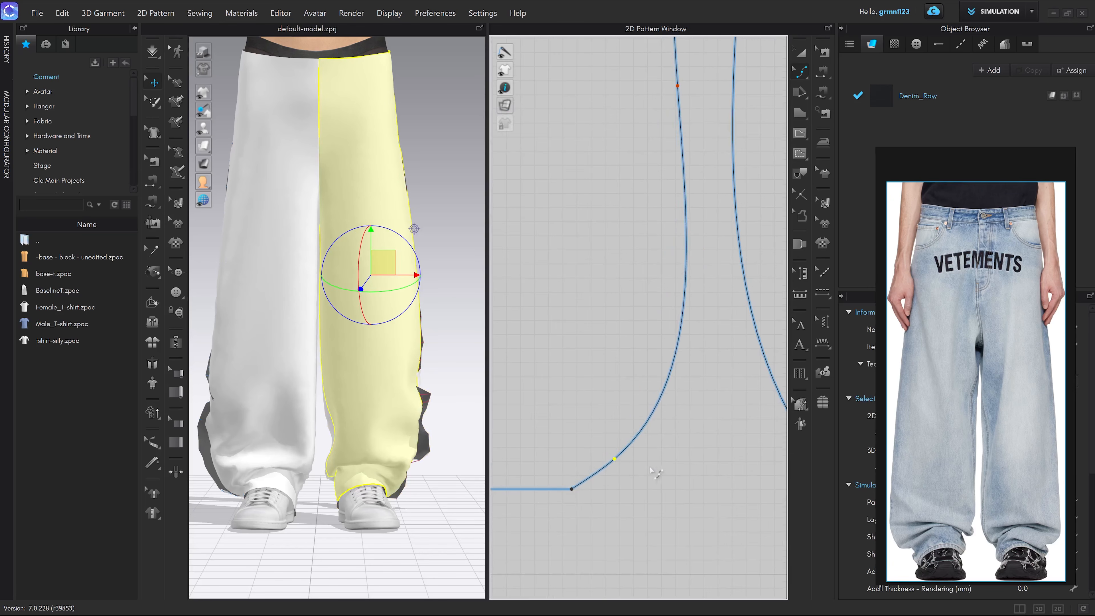
{"action": "left_click", "coordinate": [685, 500]}
Step: Nudge the front outseam's lower-leg curve point outward, and add a back outseam curve point at lower-leg height, moved slightly inward
{"action": "scroll", "coordinate": [690, 379], "scroll_direction": "up", "scroll_amount": 3}
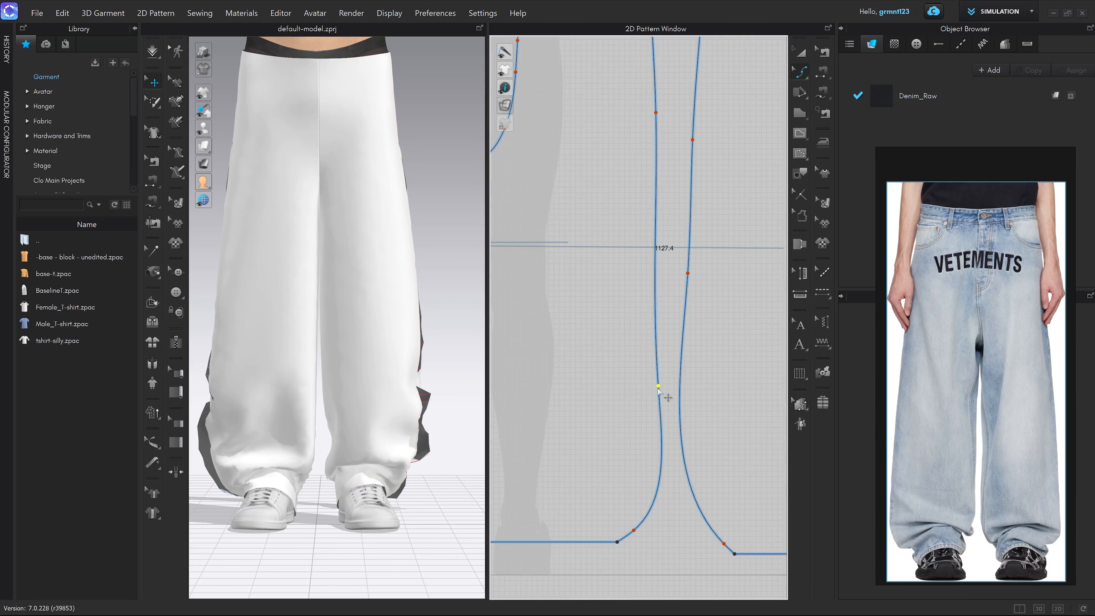
{"action": "left_click_drag", "start_coordinate": [660, 383], "coordinate": [660, 379]}
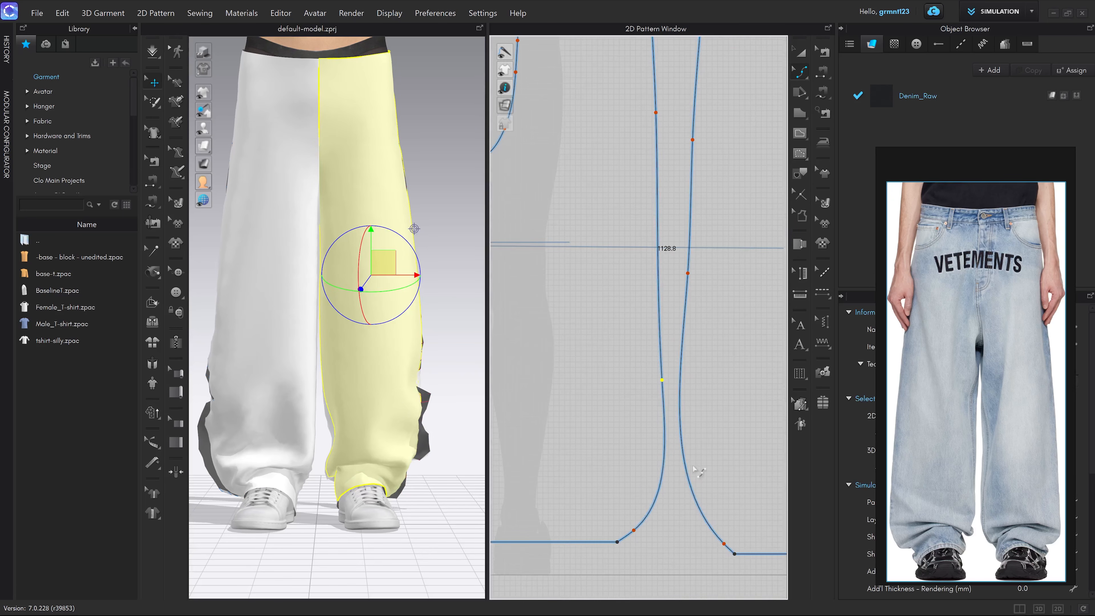
{"action": "left_click", "coordinate": [681, 425]}
{"action": "left_click_drag", "start_coordinate": [683, 425], "coordinate": [690, 417]}
{"action": "scroll", "coordinate": [715, 281], "scroll_direction": "down", "scroll_amount": 3}
{"action": "middle_click_drag", "start_coordinate": [716, 282], "coordinate": [677, 358]}
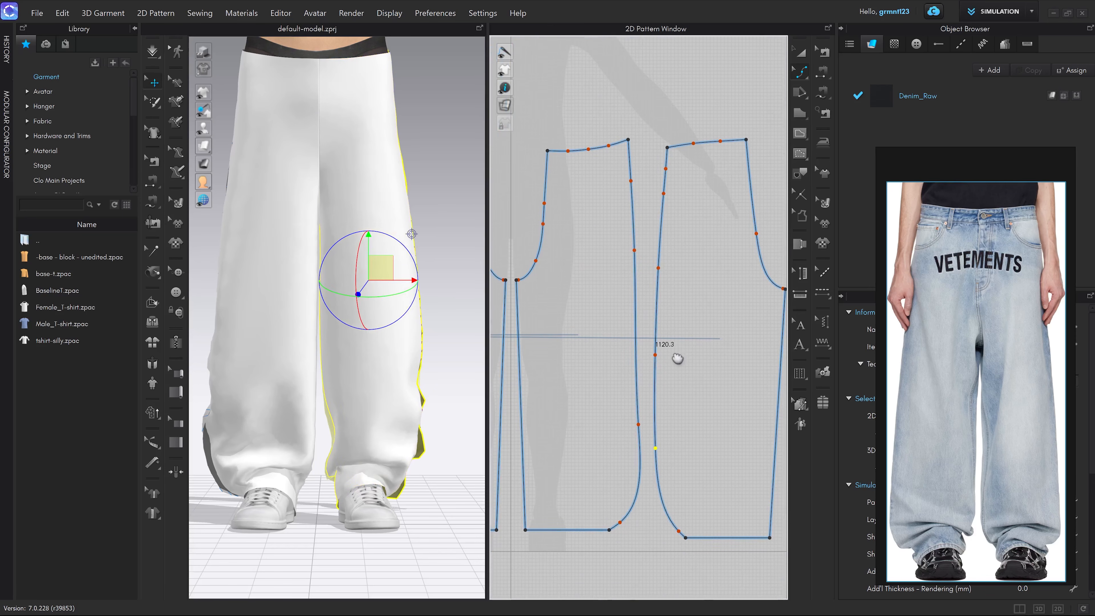
Step: Simulate the reshaped trousers, tug the fabric at the lower legs so the outseams settle, and stop the simulation
{"action": "scroll", "coordinate": [389, 476], "scroll_direction": "down", "scroll_amount": 5}
{"action": "scroll", "coordinate": [389, 402], "scroll_direction": "up", "scroll_amount": 2}
{"action": "middle_click_drag", "start_coordinate": [390, 403], "coordinate": [401, 339]}
{"action": "key", "text": "space"}
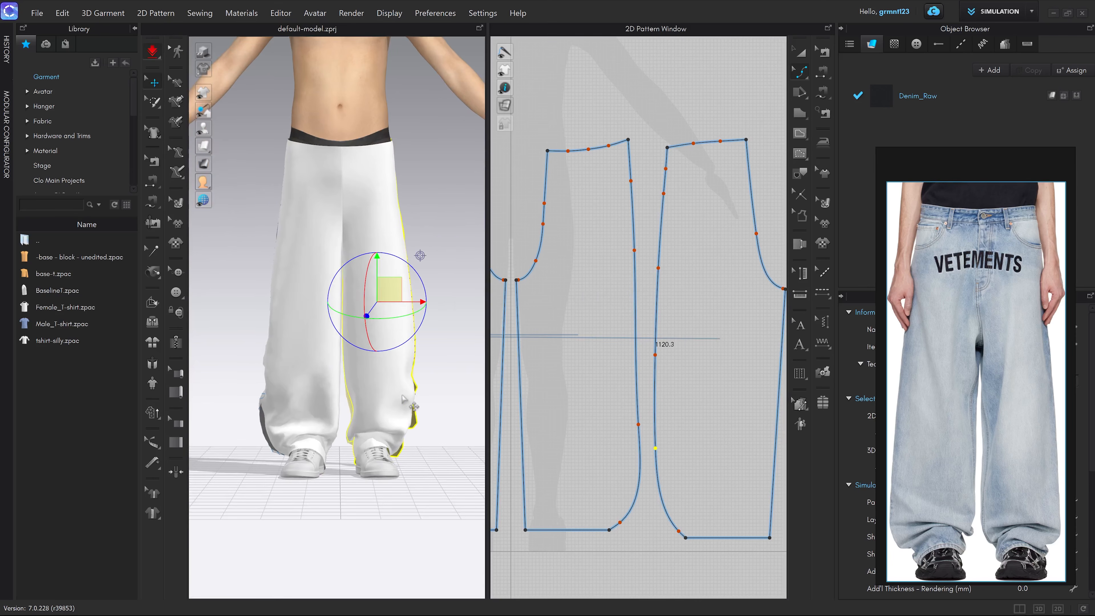
{"action": "left_click", "coordinate": [416, 430]}
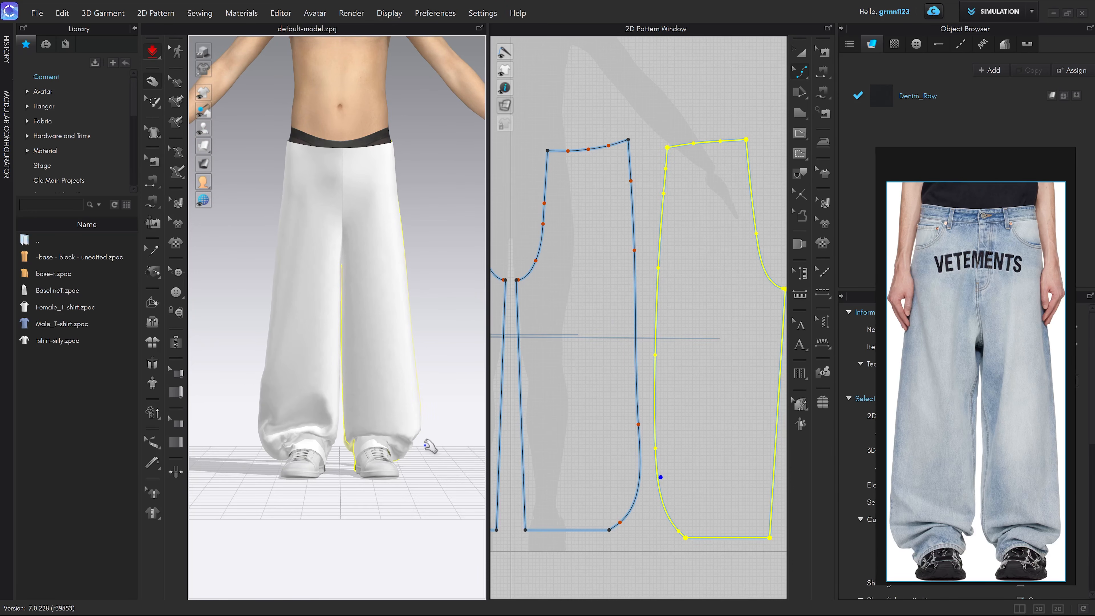
{"action": "key", "text": "space"}
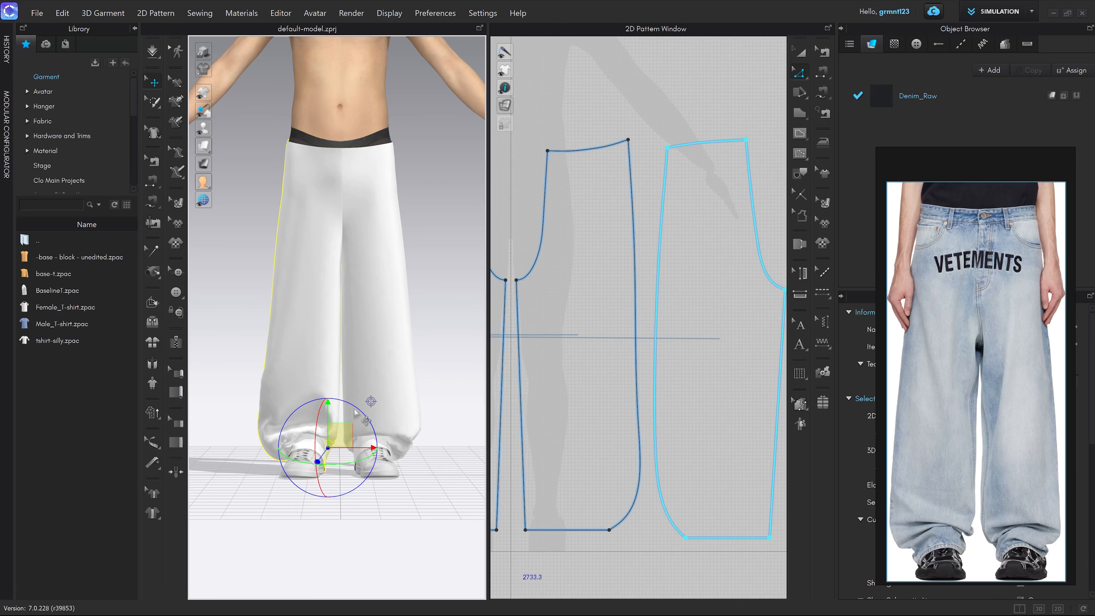
Step: Move the front panel's inseam hem corner 15 mm towards the outseam with Edit Pattern
{"action": "middle_click_drag", "start_coordinate": [561, 438], "coordinate": [578, 434]}
{"action": "scroll", "coordinate": [554, 515], "scroll_direction": "up", "scroll_amount": 4}
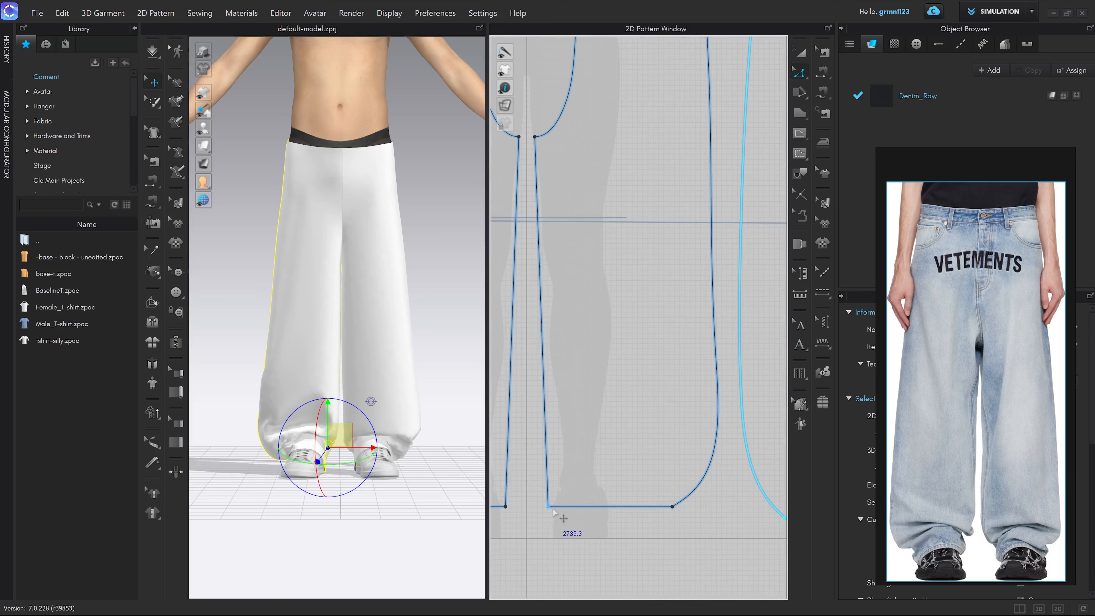
{"action": "left_click", "coordinate": [550, 505]}
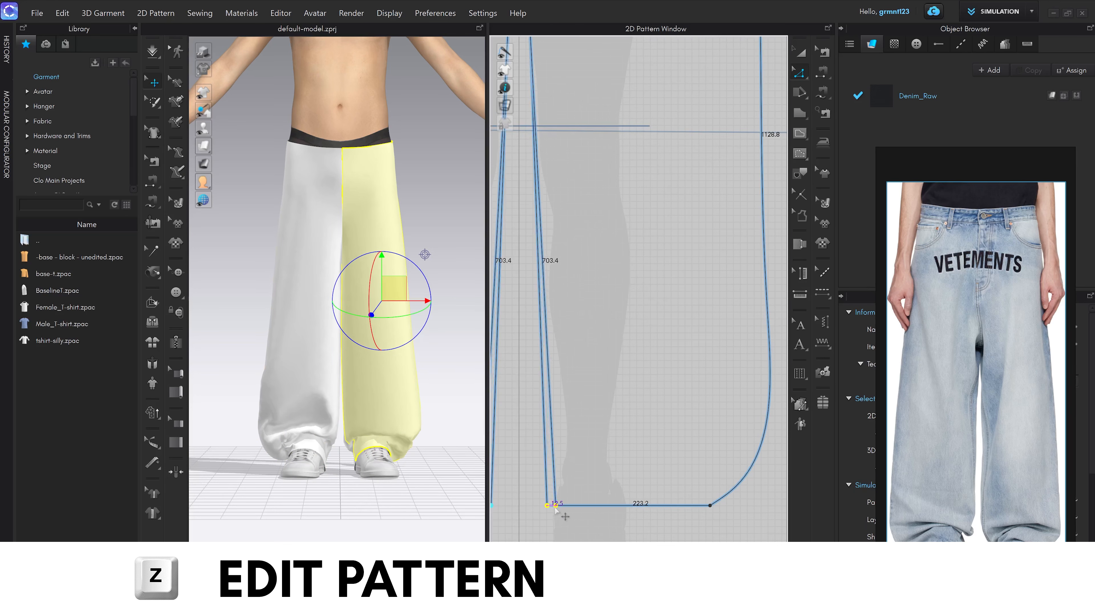
{"action": "right_click", "coordinate": [555, 509]}
{"action": "left_click", "coordinate": [517, 345]}
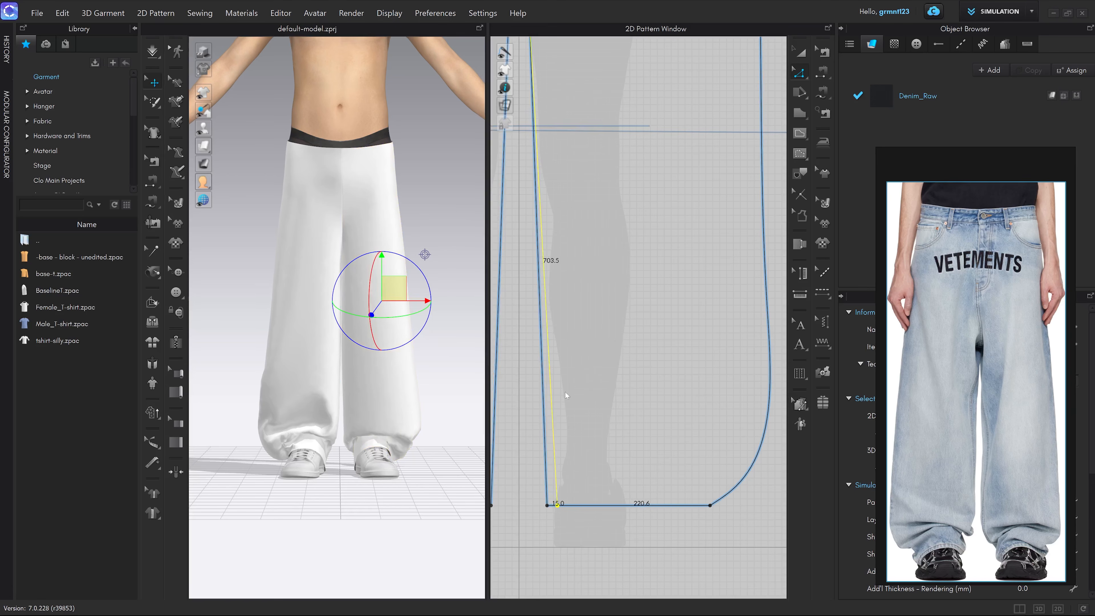
Step: Move the back panel's inseam hem corner horizontally towards the outseam with Edit Pattern
{"action": "scroll", "coordinate": [675, 487], "scroll_direction": "down", "scroll_amount": 2}
{"action": "middle_click_drag", "start_coordinate": [675, 488], "coordinate": [618, 486]}
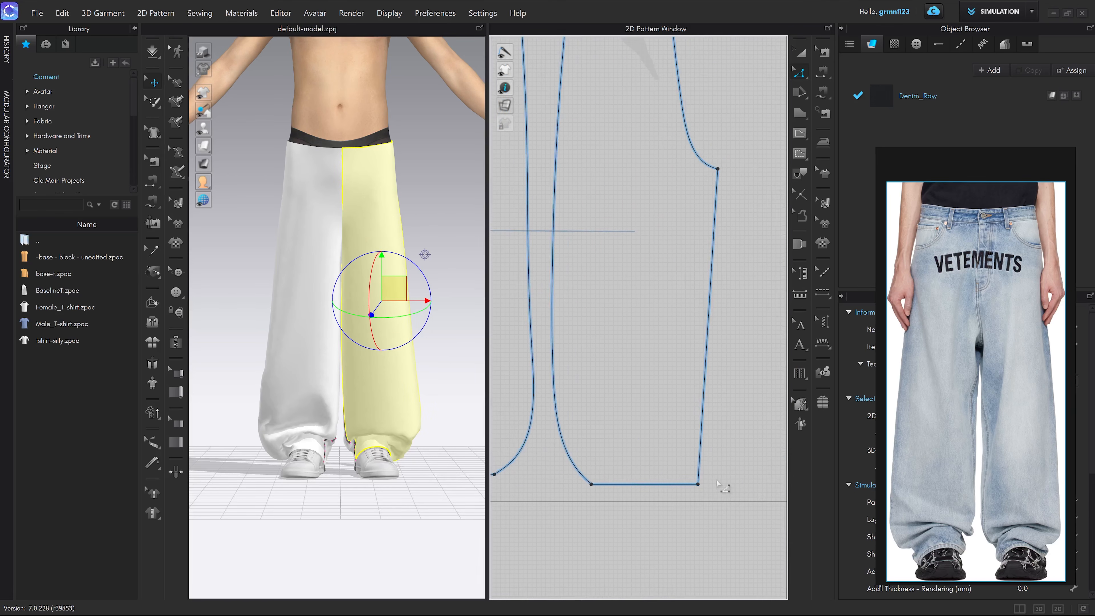
{"action": "right_click", "coordinate": [698, 484]}
{"action": "left_click", "coordinate": [519, 346]}
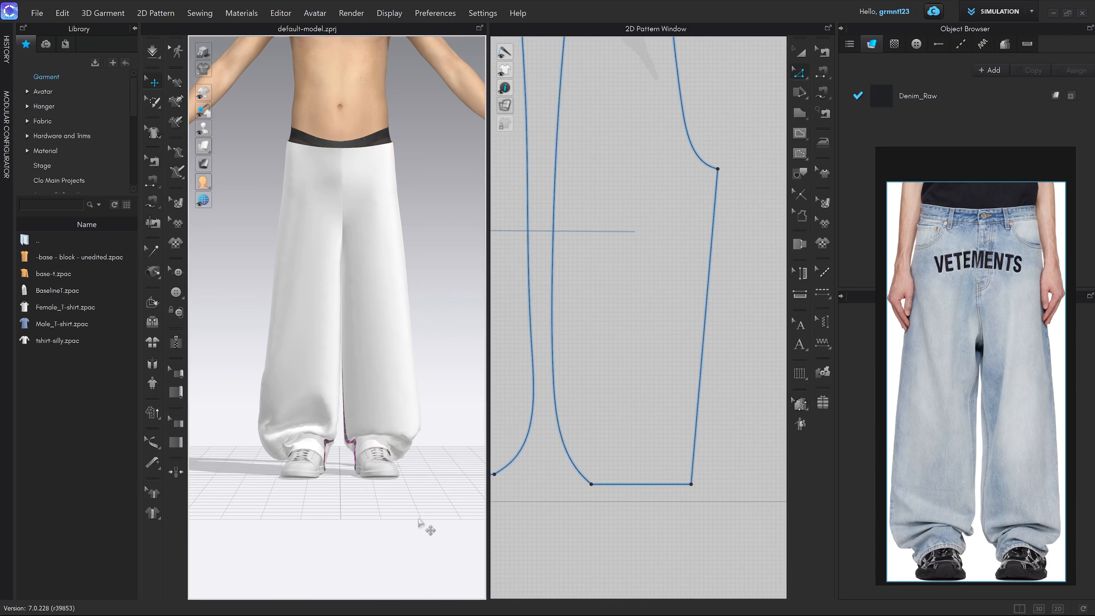
Step: Simulate the trousers, tug the waist up at both sides and the thigh fabric down, and stop the simulation
{"action": "scroll", "coordinate": [423, 521], "scroll_direction": "up", "scroll_amount": 3}
{"action": "key", "text": "space"}
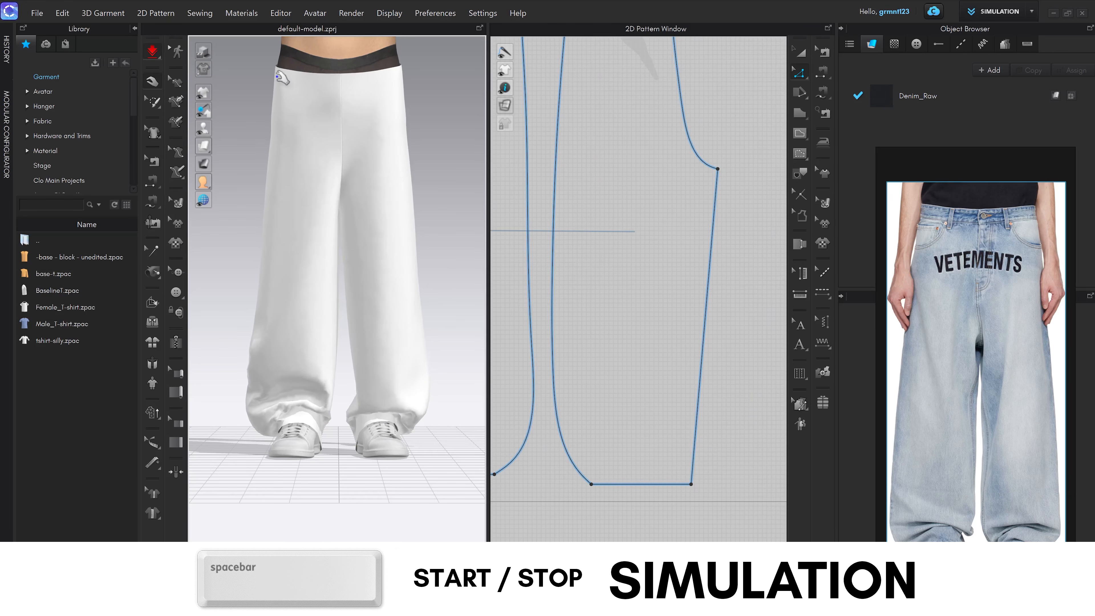
{"action": "left_click_drag", "start_coordinate": [277, 77], "coordinate": [280, 54]}
{"action": "left_click_drag", "start_coordinate": [400, 79], "coordinate": [409, 58]}
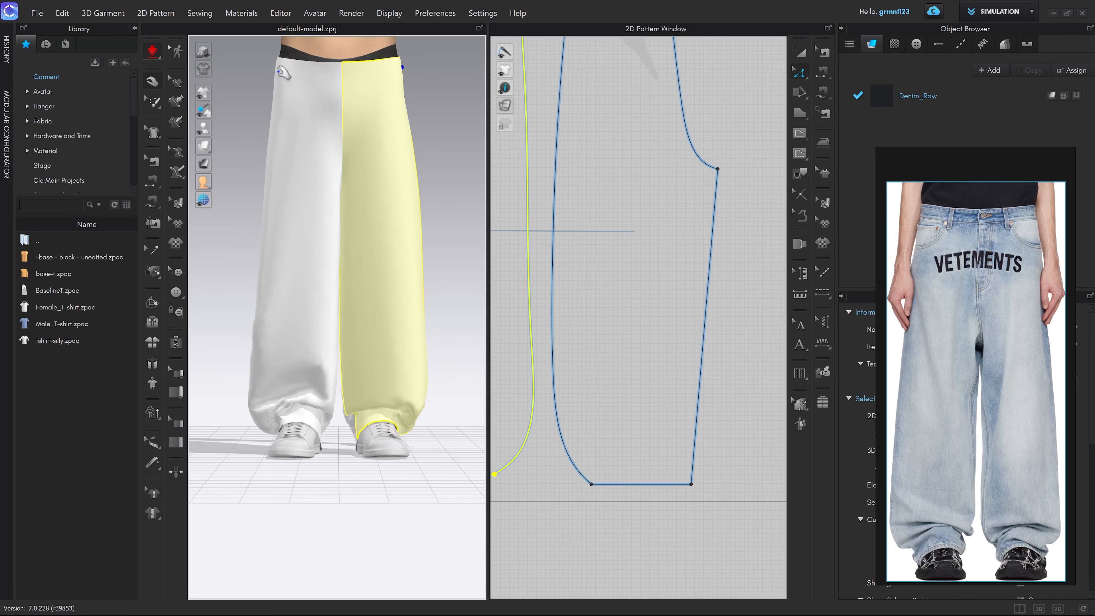
{"action": "left_click_drag", "start_coordinate": [280, 72], "coordinate": [283, 54]}
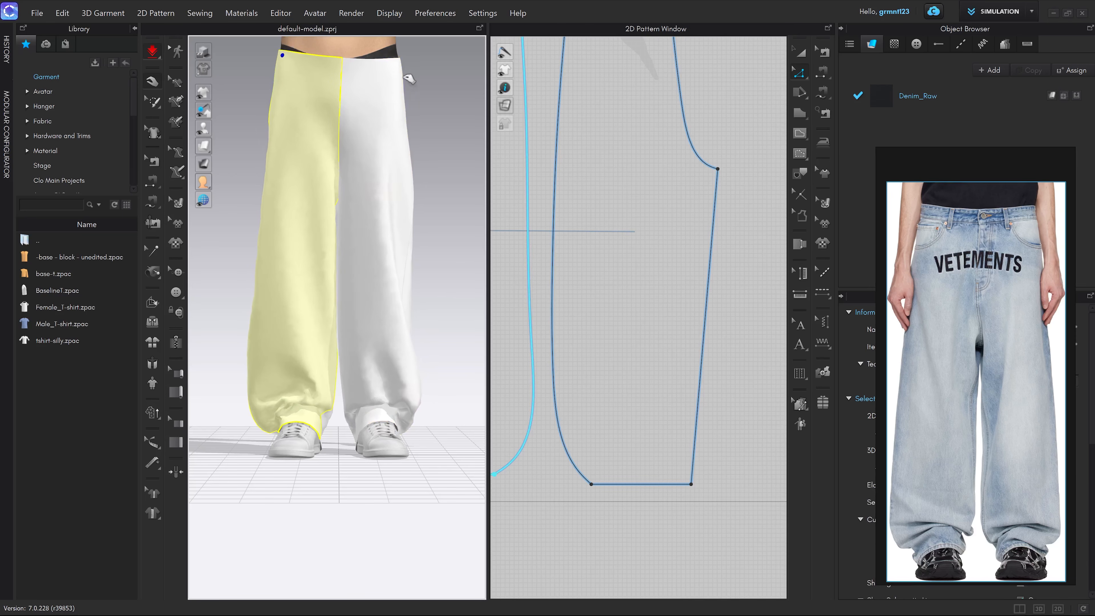
{"action": "left_click_drag", "start_coordinate": [401, 77], "coordinate": [404, 69]}
{"action": "left_click_drag", "start_coordinate": [312, 187], "coordinate": [304, 207]}
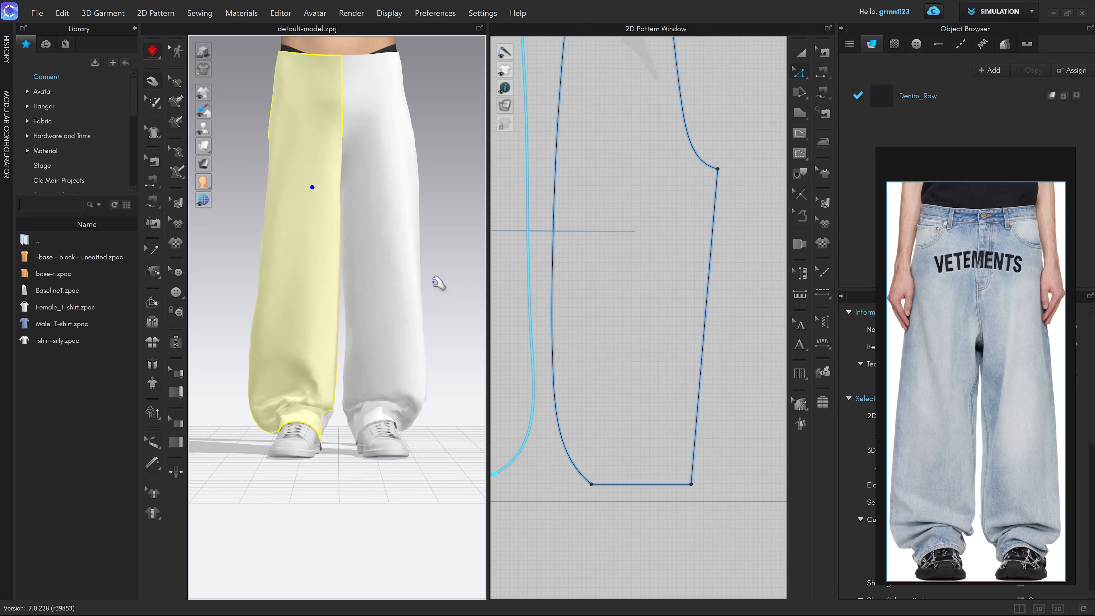
{"action": "right_click_drag", "start_coordinate": [433, 281], "coordinate": [366, 269]}
{"action": "middle_click_drag", "start_coordinate": [366, 270], "coordinate": [391, 340]}
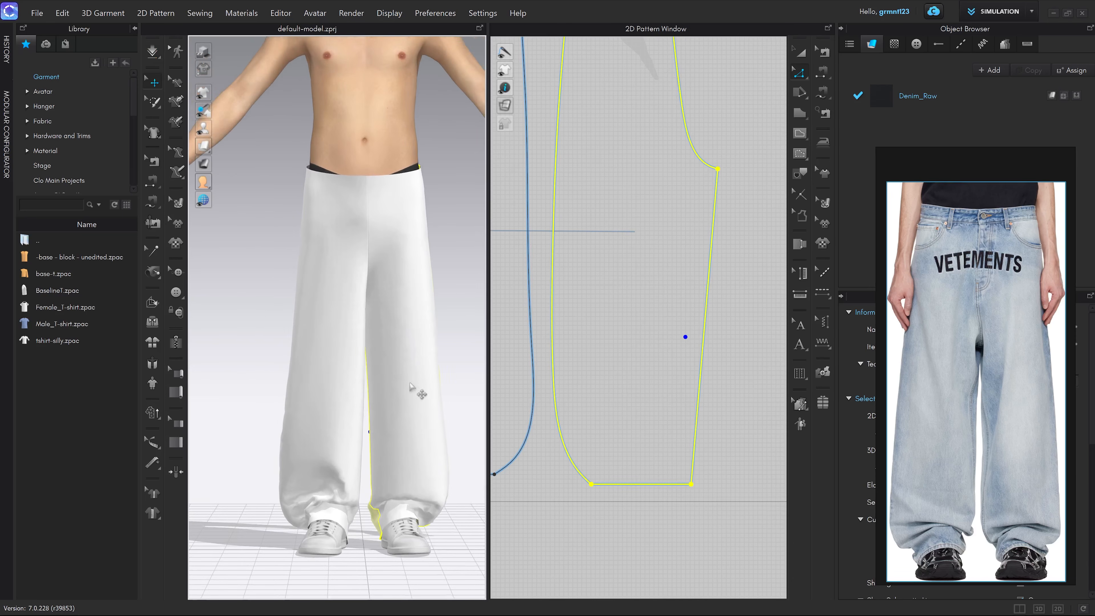
Step: Draw a Basic Circumference Measure around the avatar's hips at the height of the trousers' waistline
{"action": "right_click_drag", "start_coordinate": [375, 321], "coordinate": [527, 311]}
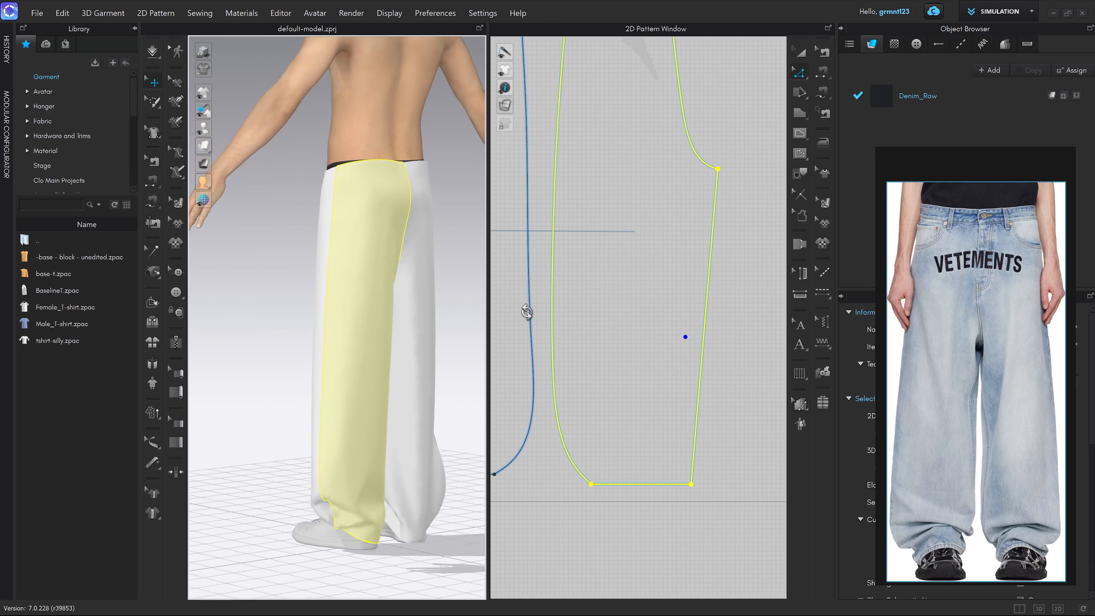
{"action": "scroll", "coordinate": [413, 255], "scroll_direction": "up", "scroll_amount": 3}
{"action": "right_click_drag", "start_coordinate": [413, 255], "coordinate": [362, 261]}
{"action": "scroll", "coordinate": [407, 304], "scroll_direction": "up", "scroll_amount": 3}
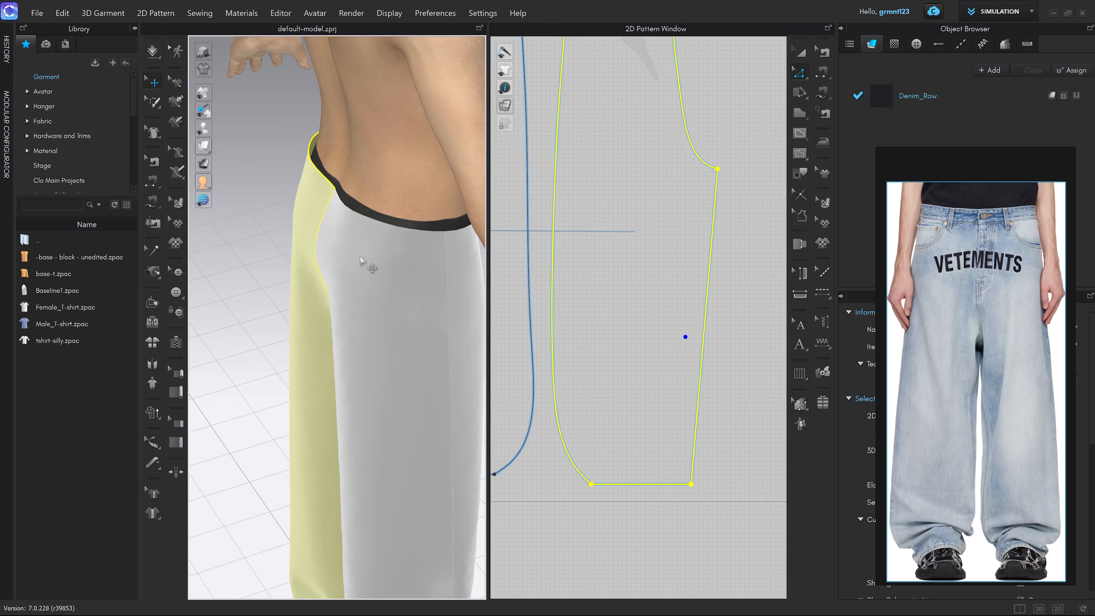
{"action": "key", "text": "2"}
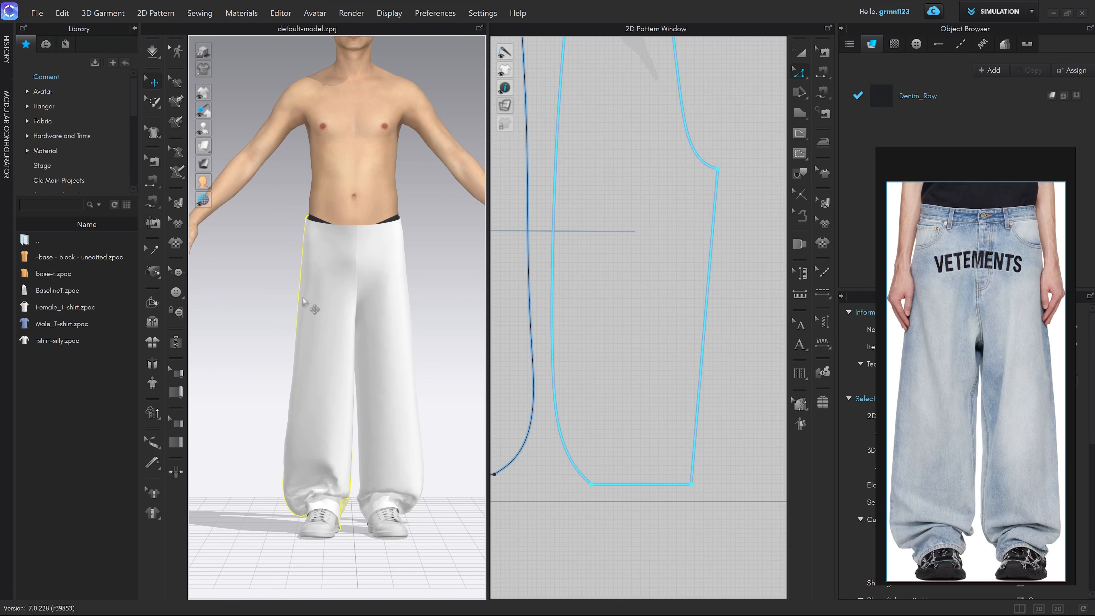
{"action": "left_click", "coordinate": [152, 465]}
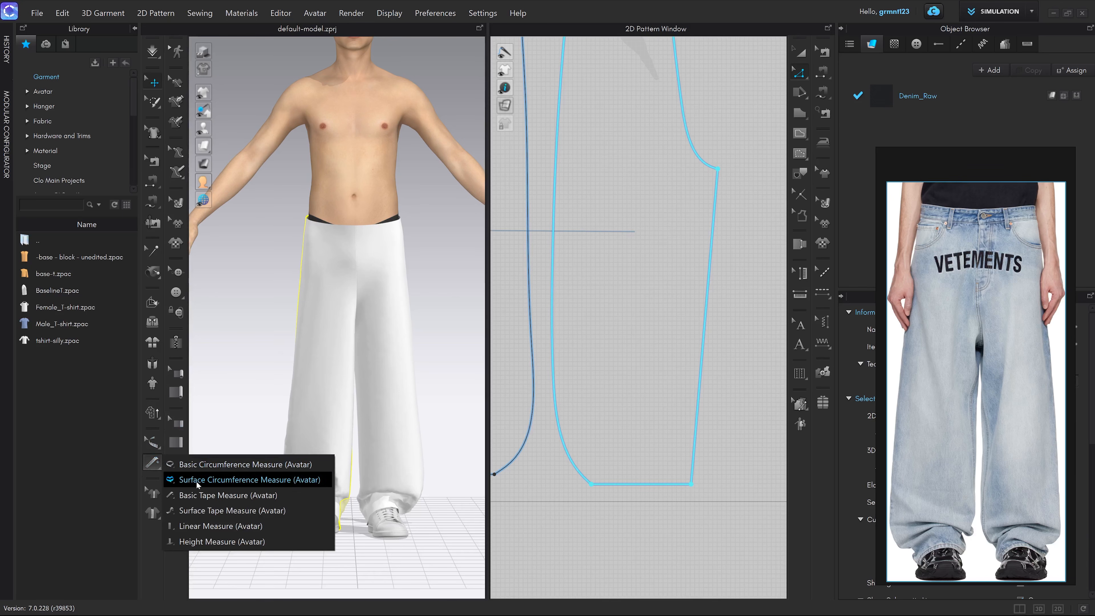
{"action": "left_click", "coordinate": [198, 465]}
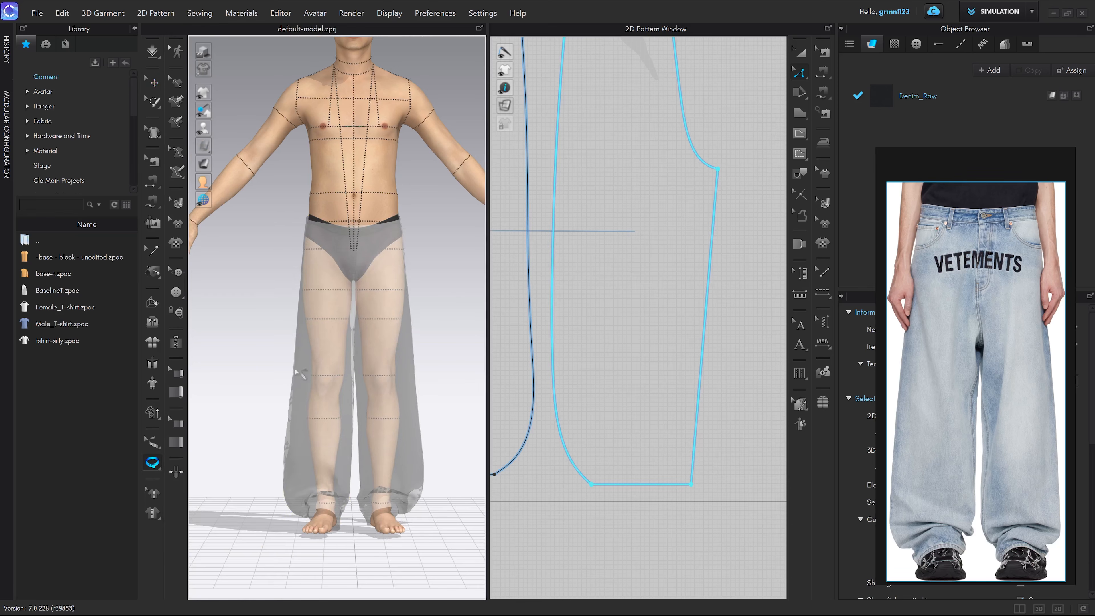
{"action": "scroll", "coordinate": [398, 245], "scroll_direction": "up", "scroll_amount": 4}
{"action": "right_click_drag", "start_coordinate": [395, 242], "coordinate": [397, 219]}
{"action": "key", "text": "2"}
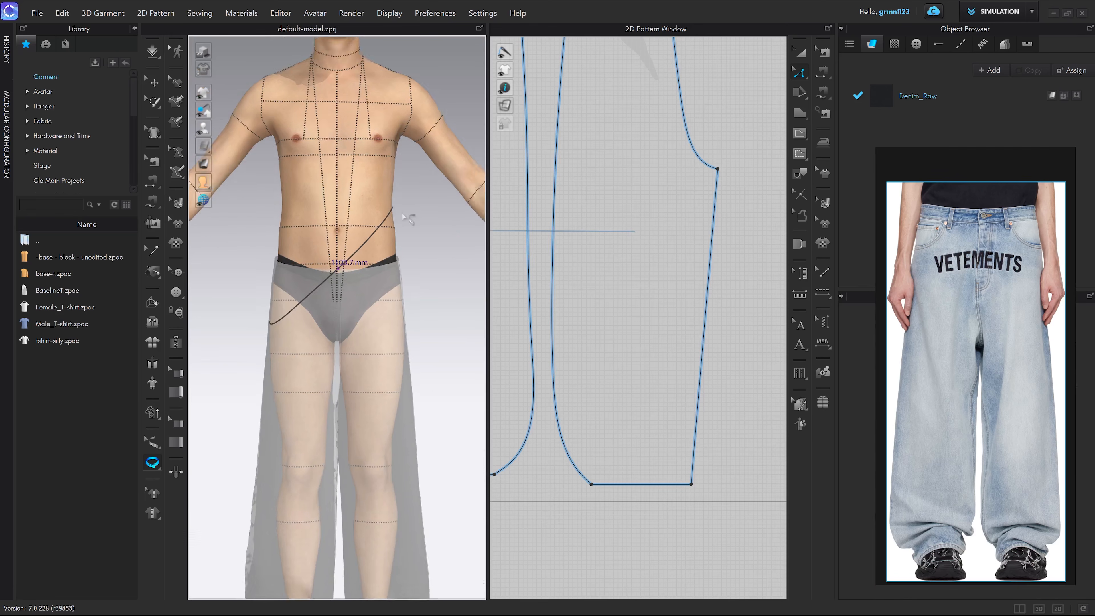
{"action": "left_click", "coordinate": [394, 259]}
{"action": "scroll", "coordinate": [398, 260], "scroll_direction": "up", "scroll_amount": 2}
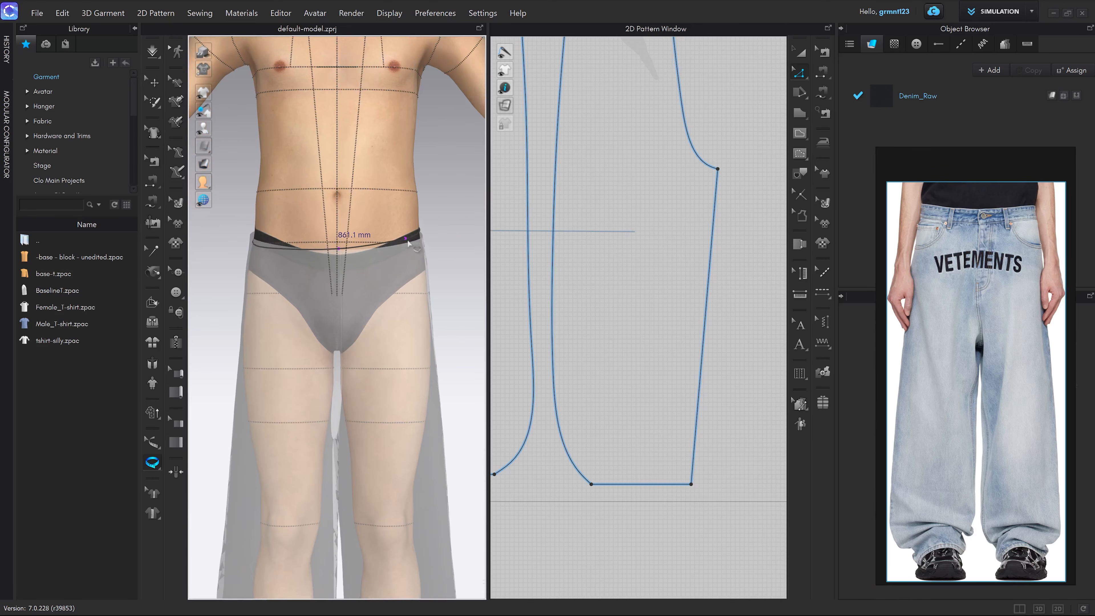
Step: Attach the front and back waistline edges of the trousers to the new hip circumference measure
{"action": "left_click", "coordinate": [152, 442]}
{"action": "left_click", "coordinate": [203, 460]}
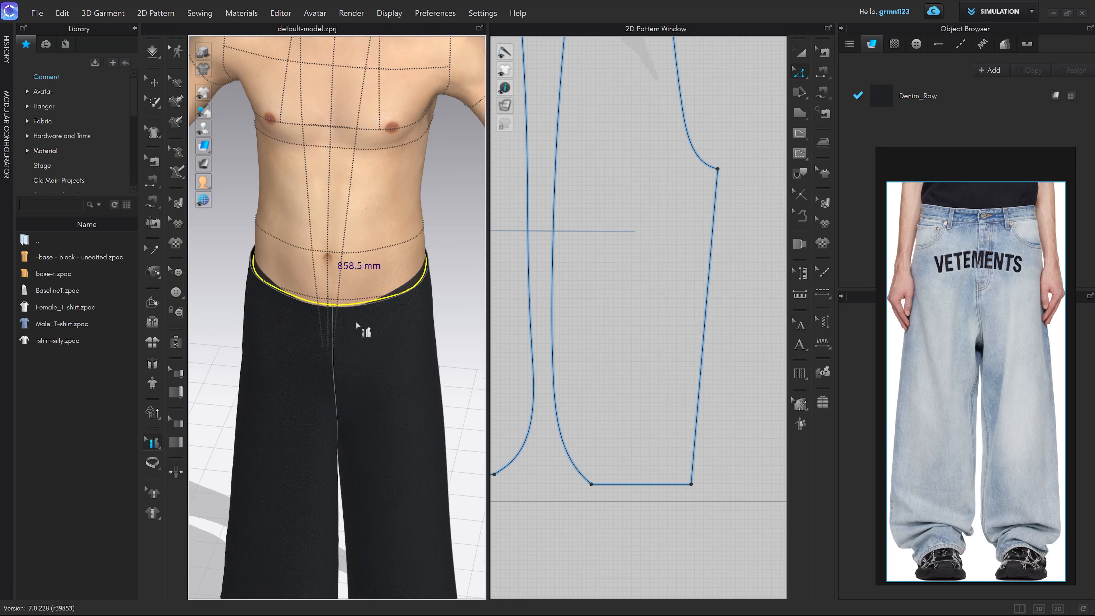
{"action": "key", "text": "shift+c"}
{"action": "key", "text": "shift+c"}
{"action": "key", "text": "shift+c"}
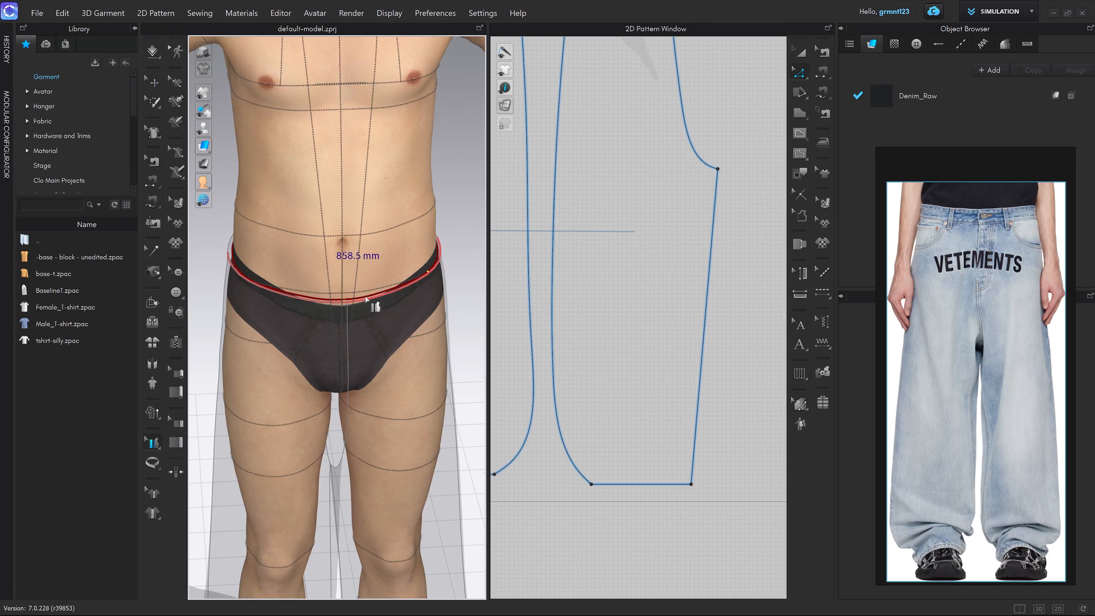
{"action": "key", "text": "shift+c"}
{"action": "key", "text": "8"}
{"action": "key", "text": "shift+c"}
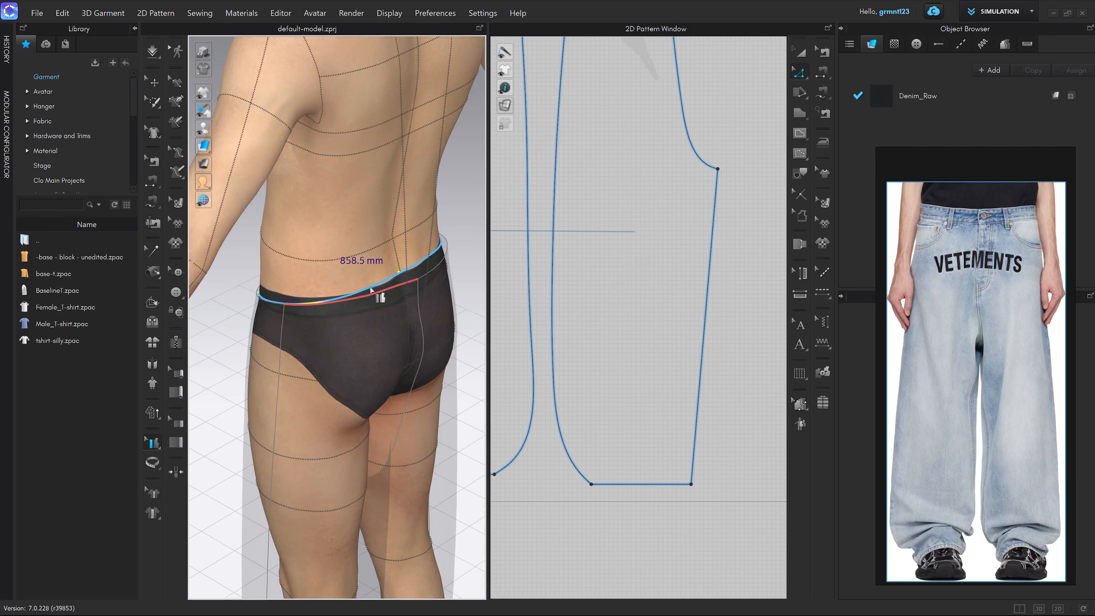
{"action": "key", "text": "shift+c"}
{"action": "key", "text": "shift+c"}
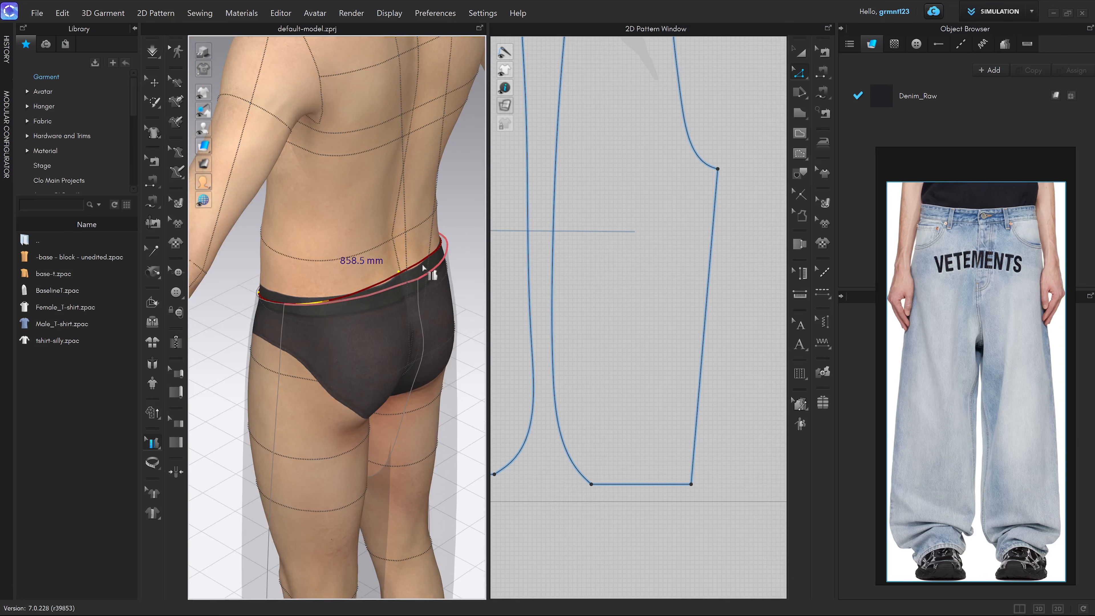
{"action": "key", "text": "shift+c"}
Step: Simulate the trousers with the waistline attached to the measure, viewed from the front, and stop the simulation
{"action": "key", "text": "2"}
{"action": "key", "text": "space"}
{"action": "scroll", "coordinate": [399, 311], "scroll_direction": "up", "scroll_amount": 3}
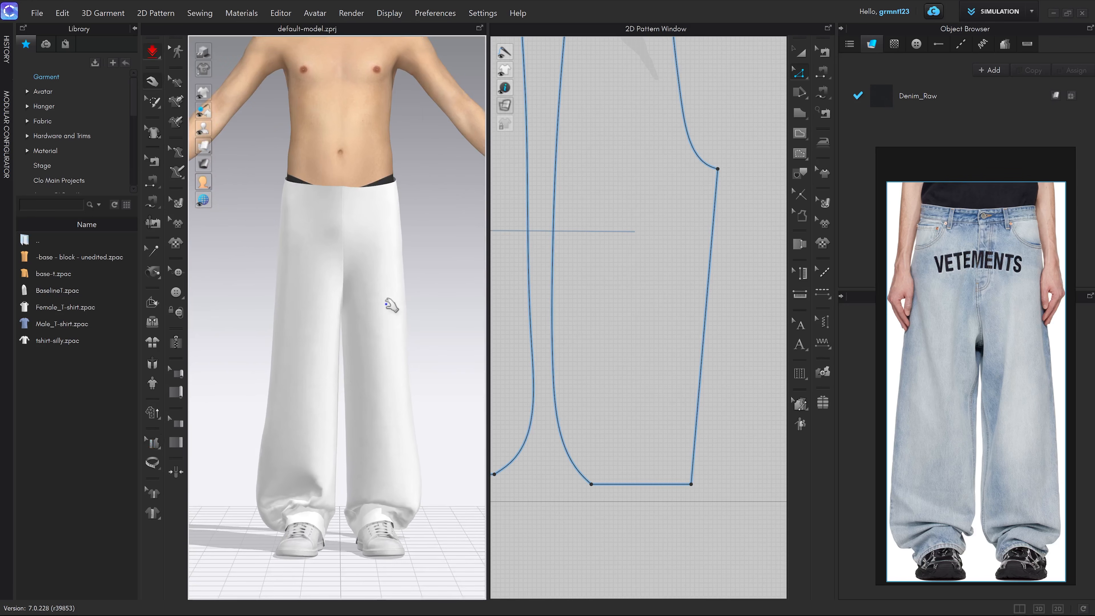
{"action": "key", "text": "space"}
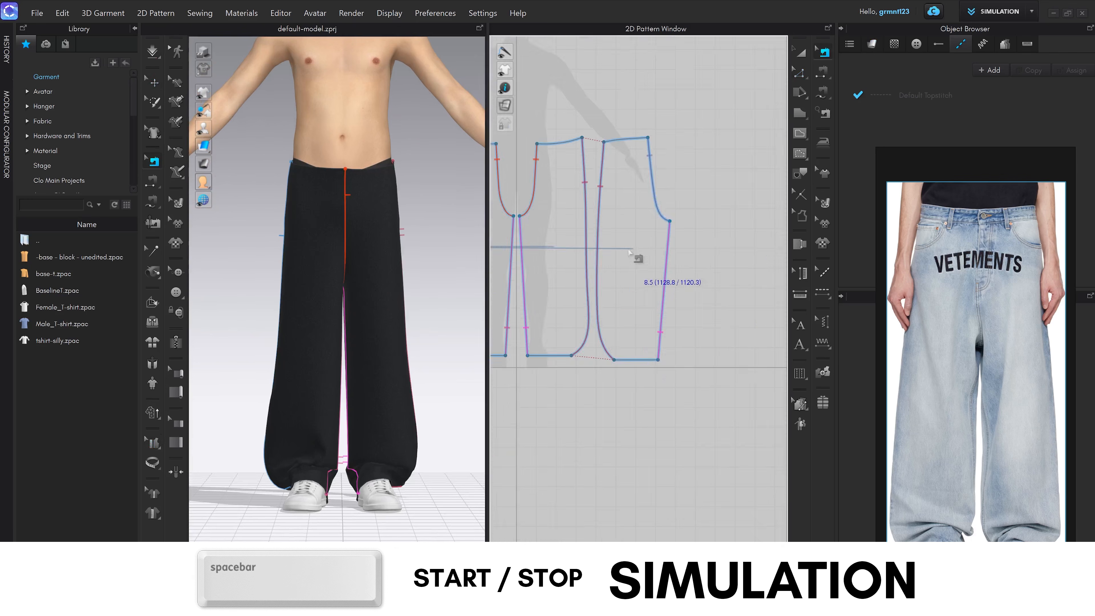
Step: Shorten the centre front seam between the two front panels to about 29 mm below the waist with Edit Sewing
{"action": "scroll", "coordinate": [630, 255], "scroll_direction": "up", "scroll_amount": 5}
{"action": "left_click", "coordinate": [568, 271]}
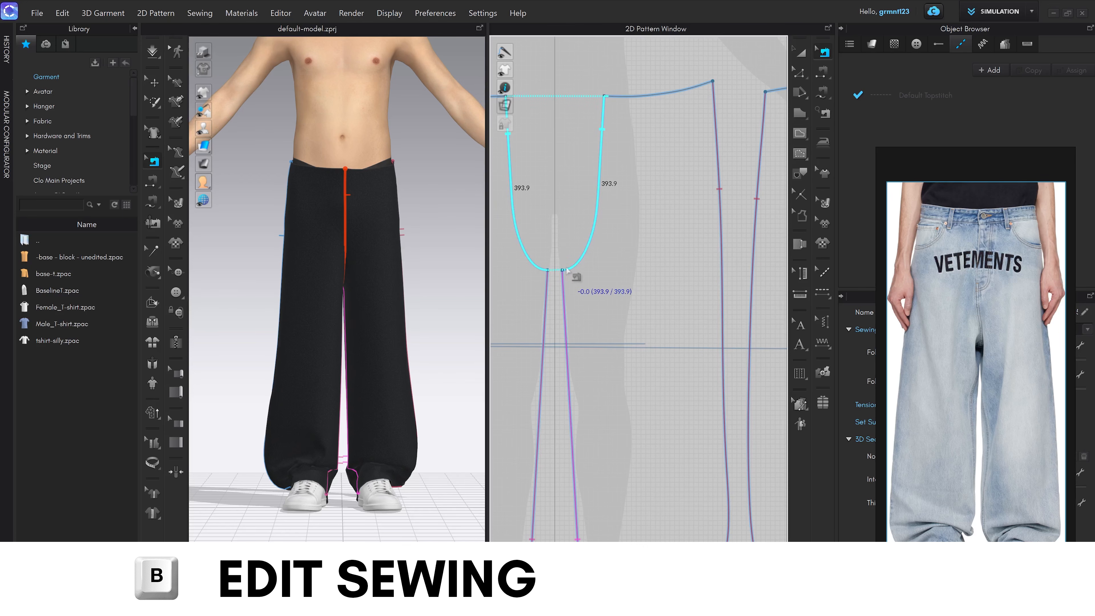
{"action": "left_click_drag", "start_coordinate": [565, 273], "coordinate": [603, 99]}
{"action": "scroll", "coordinate": [608, 130], "scroll_direction": "down", "scroll_amount": 2}
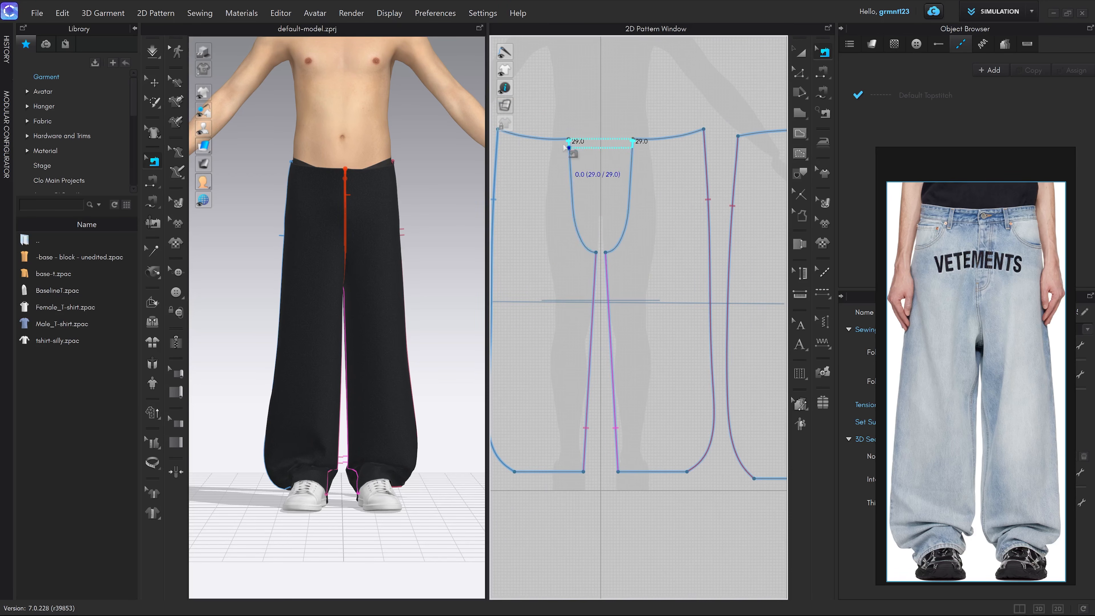
{"action": "scroll", "coordinate": [715, 179], "scroll_direction": "down", "scroll_amount": 2}
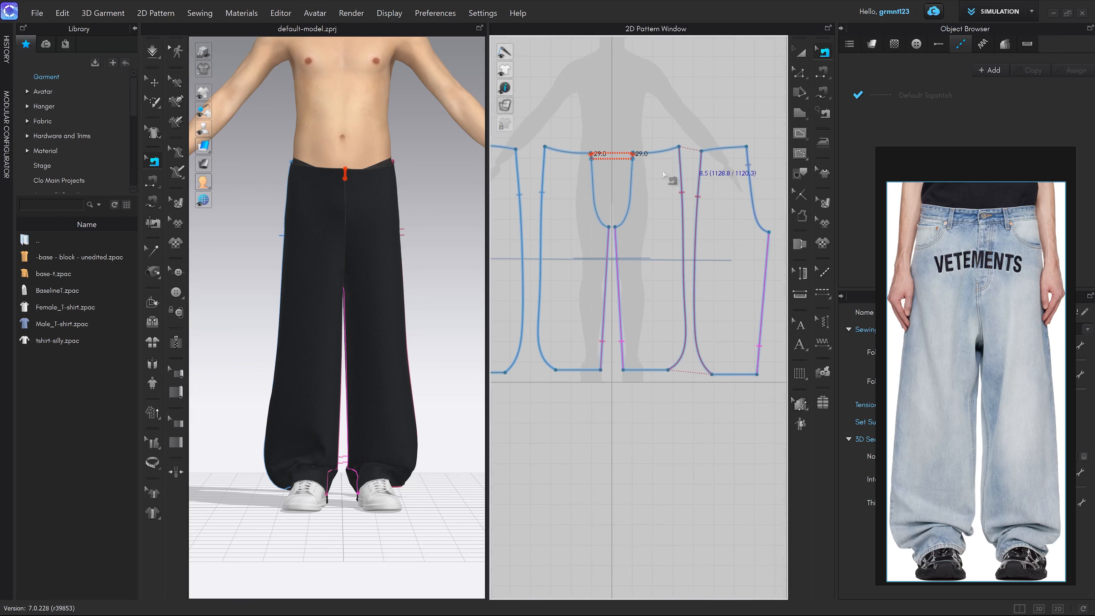
Step: Shorten the centre back seam on both back panels to about 27.6 mm below the waist with Edit Sewing
{"action": "middle_click_drag", "start_coordinate": [717, 260], "coordinate": [697, 270]}
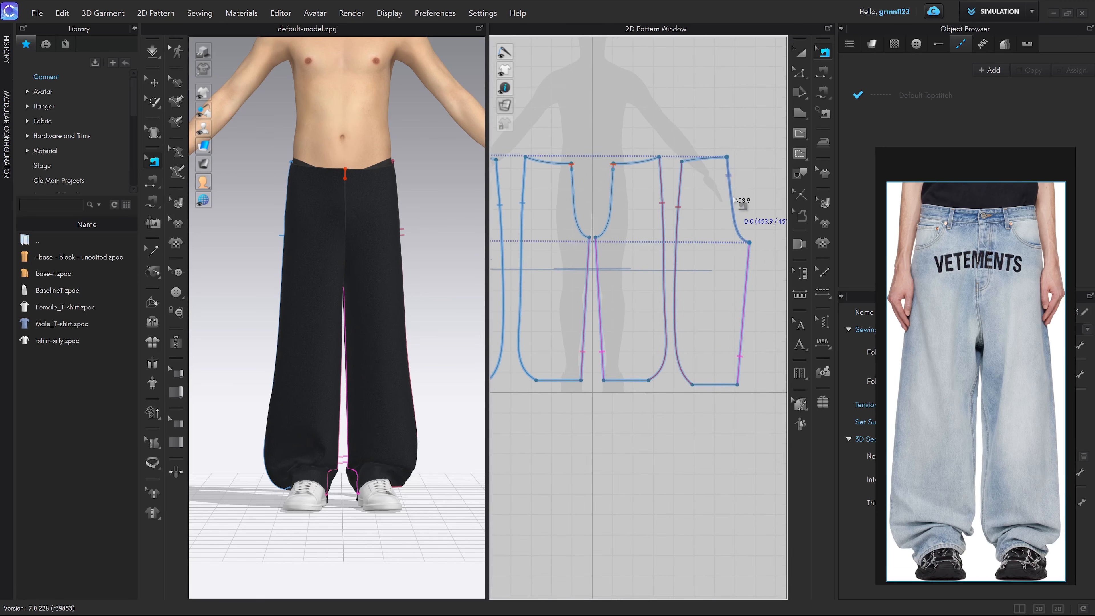
{"action": "scroll", "coordinate": [734, 200], "scroll_direction": "up", "scroll_amount": 3}
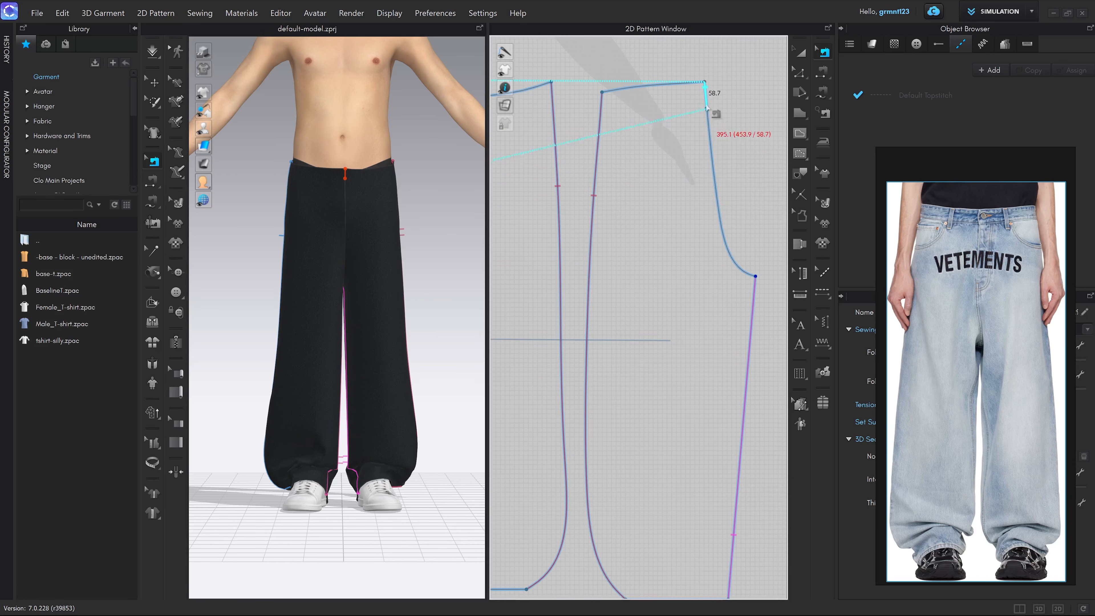
{"action": "scroll", "coordinate": [707, 97], "scroll_direction": "down", "scroll_amount": 5}
{"action": "scroll", "coordinate": [632, 270], "scroll_direction": "up", "scroll_amount": 5}
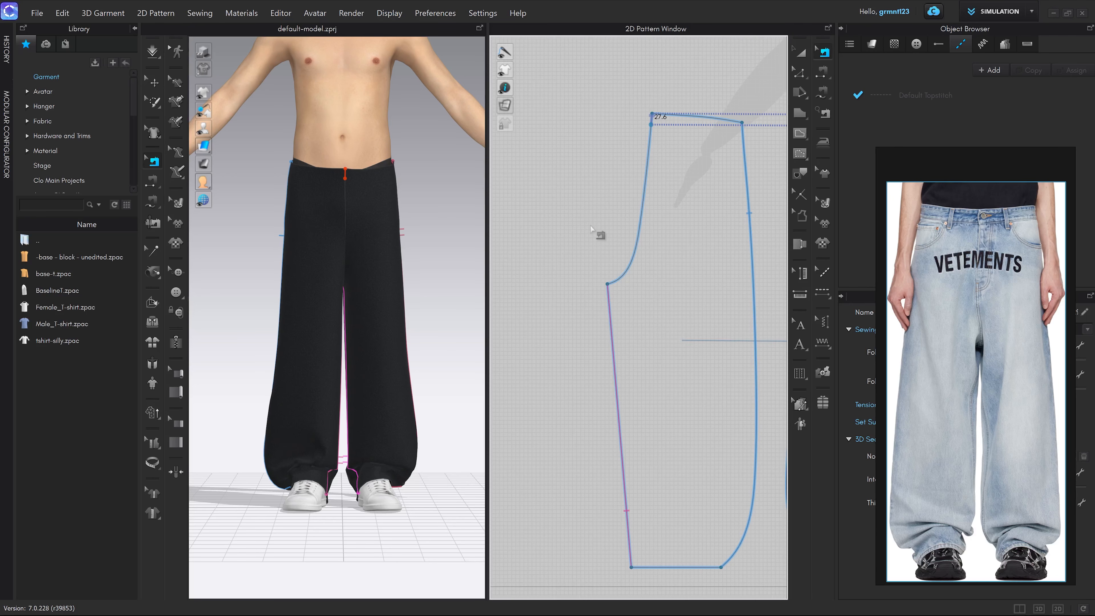
{"action": "scroll", "coordinate": [586, 242], "scroll_direction": "down", "scroll_amount": 3}
{"action": "middle_click_drag", "start_coordinate": [596, 255], "coordinate": [584, 234]}
{"action": "scroll", "coordinate": [585, 234], "scroll_direction": "down", "scroll_amount": 5}
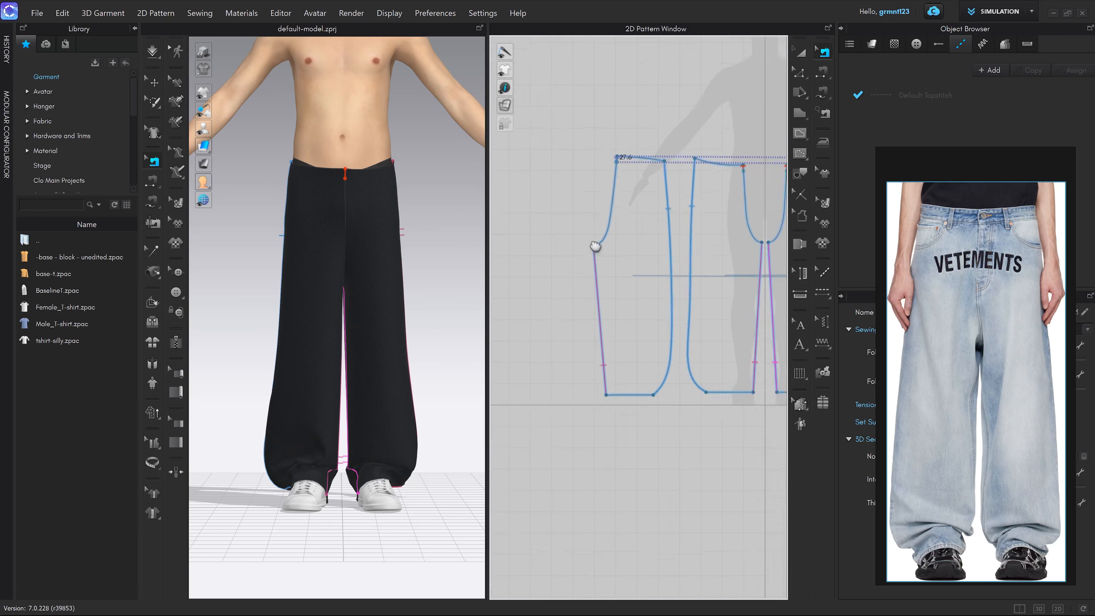
{"action": "middle_click_drag", "start_coordinate": [677, 237], "coordinate": [601, 257]}
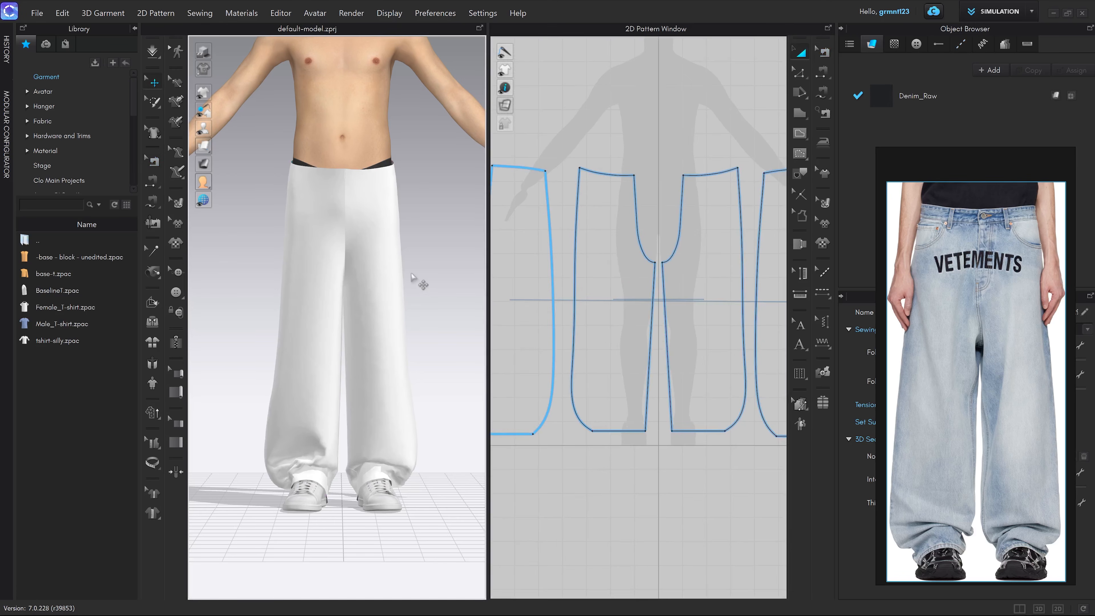
Step: Simulate the trousers with the opened rise seams, tug the fabric at the crotch, and stop the simulation
{"action": "key", "text": "space"}
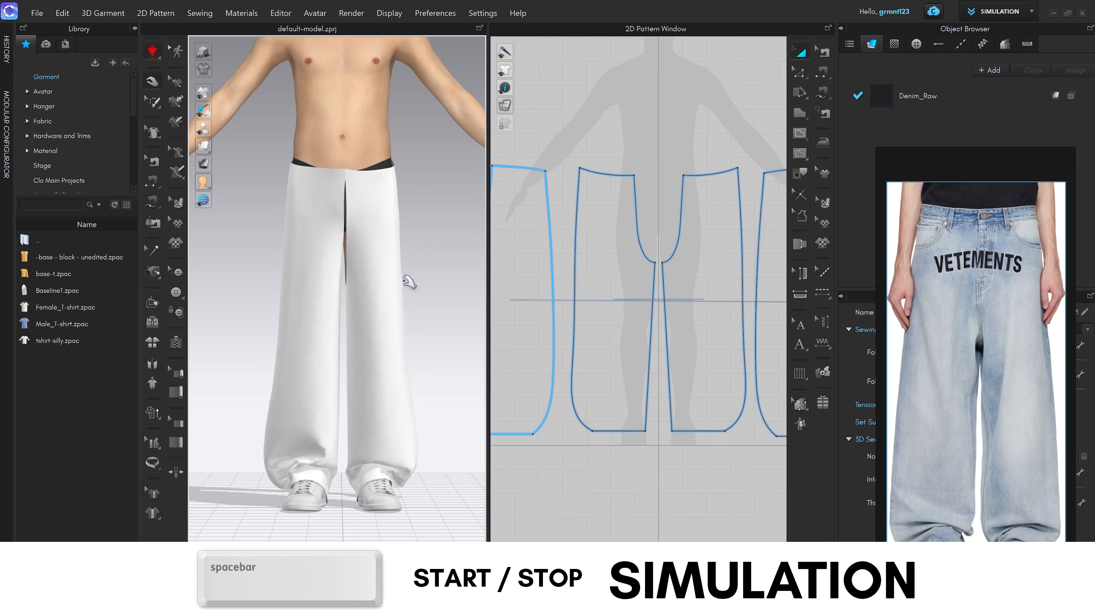
{"action": "scroll", "coordinate": [383, 298], "scroll_direction": "up", "scroll_amount": 3}
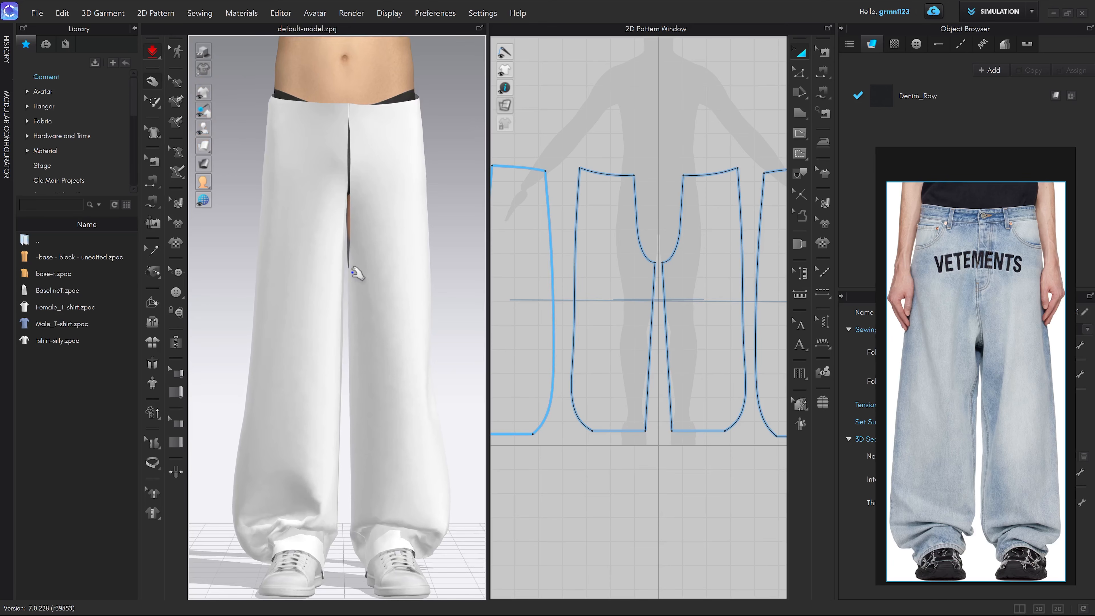
{"action": "left_click", "coordinate": [356, 268]}
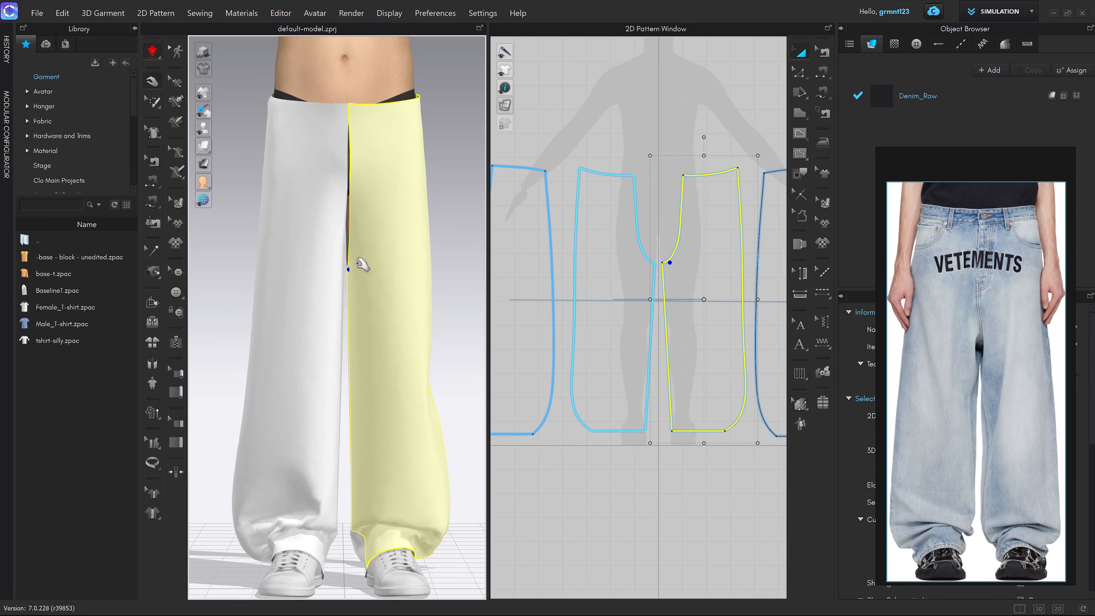
{"action": "scroll", "coordinate": [362, 264], "scroll_direction": "up", "scroll_amount": 3}
{"action": "key", "text": "space"}
Step: Extend the front panels' crotch point 5.3 mm horizontally towards the body's centre line with Edit Pattern
{"action": "left_click", "coordinate": [662, 469]}
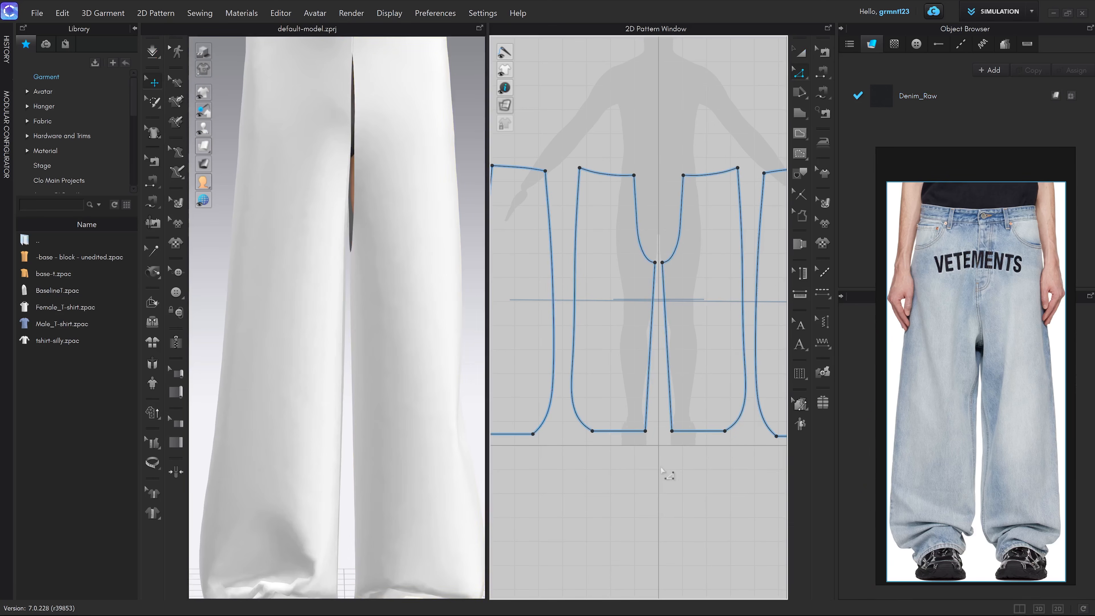
{"action": "scroll", "coordinate": [638, 300], "scroll_direction": "up", "scroll_amount": 6}
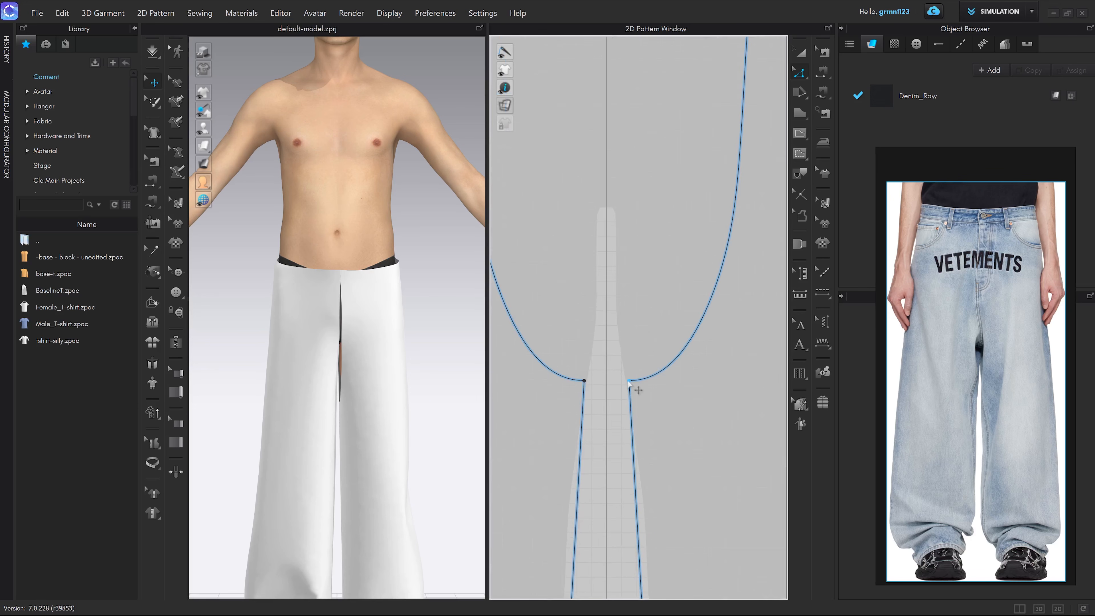
{"action": "left_click_drag", "start_coordinate": [628, 382], "coordinate": [622, 382], "text": "shift"}
{"action": "right_click", "coordinate": [622, 382]}
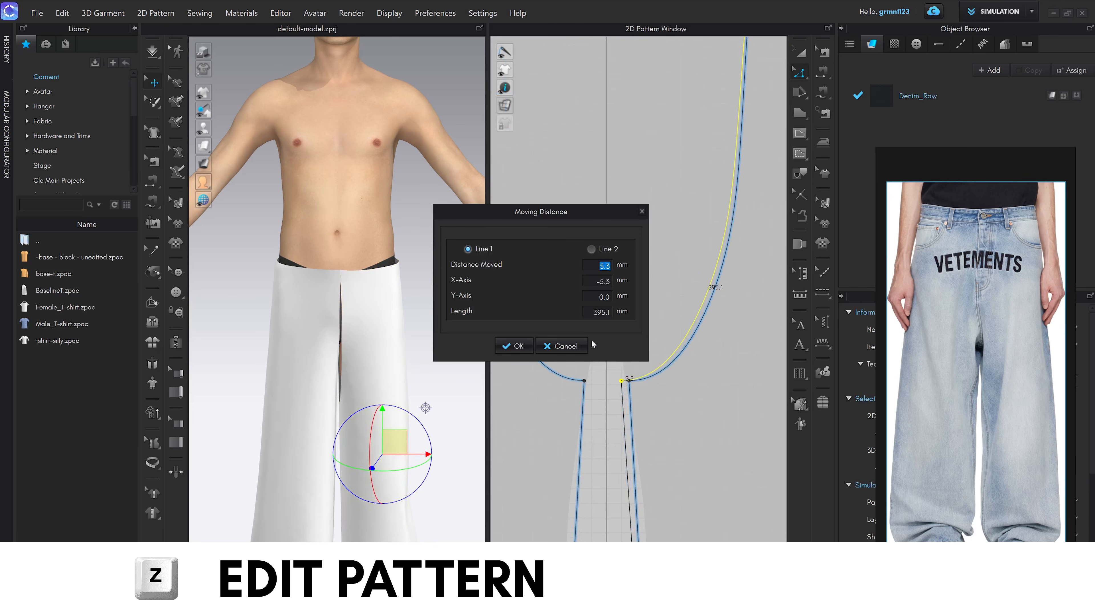
{"action": "left_click", "coordinate": [513, 345]}
{"action": "scroll", "coordinate": [648, 335], "scroll_direction": "down", "scroll_amount": 4}
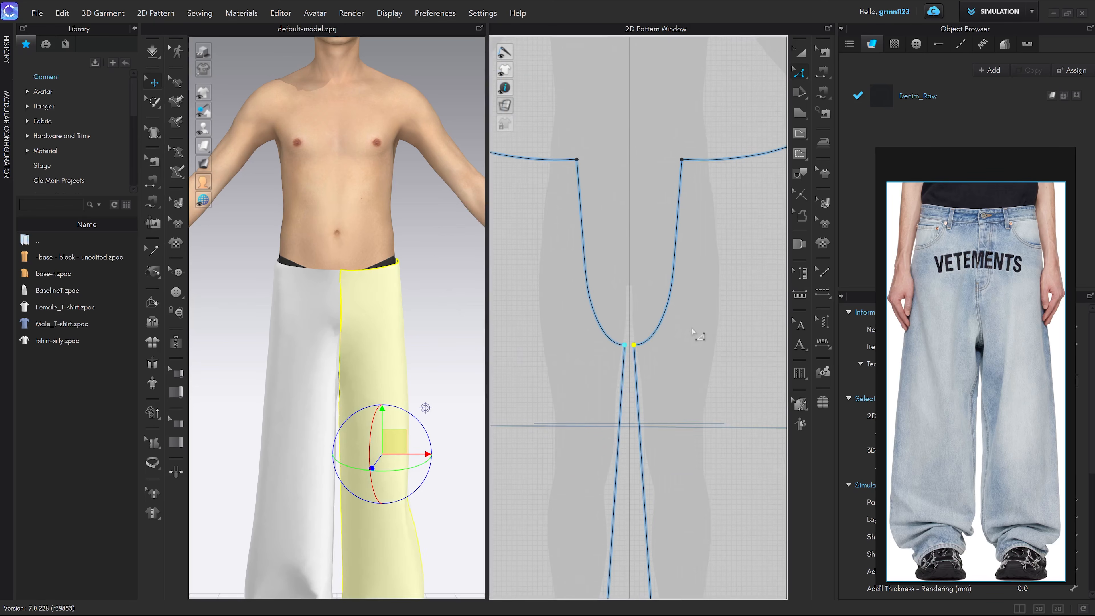
Step: Extend the back panels' crotch point 14.6 mm horizontally outward with Edit Pattern
{"action": "scroll", "coordinate": [693, 332], "scroll_direction": "down", "scroll_amount": 3}
{"action": "scroll", "coordinate": [748, 339], "scroll_direction": "up", "scroll_amount": 4}
{"action": "left_click_drag", "start_coordinate": [744, 359], "coordinate": [750, 359], "text": "shift"}
{"action": "right_click", "coordinate": [750, 359]}
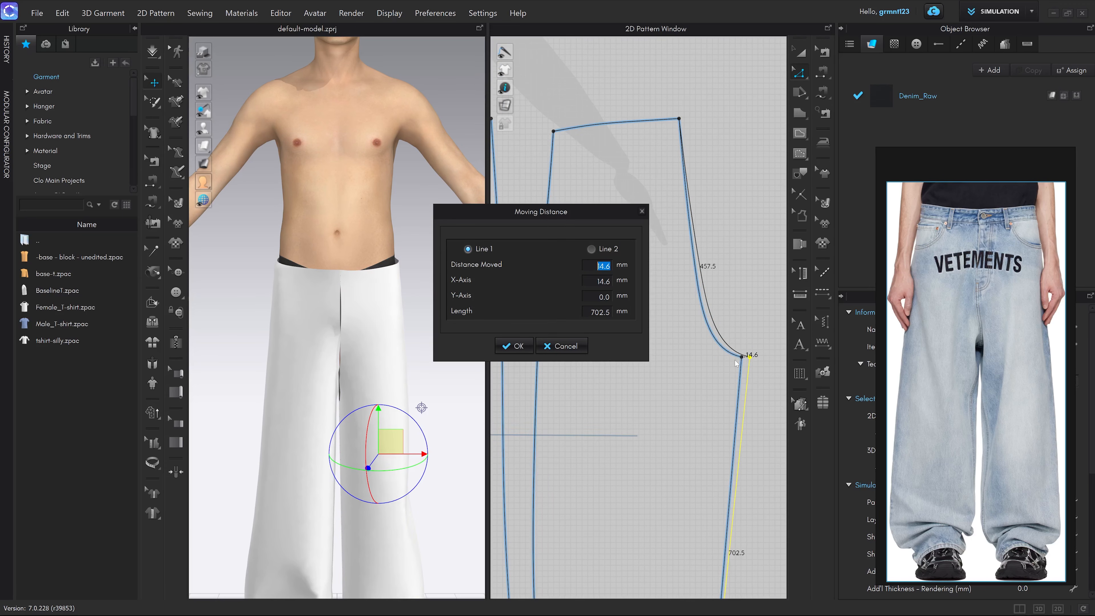
{"action": "left_click", "coordinate": [514, 348]}
Step: Simulate the trousers with the extended crotch points, tug the fabric at the front crotch, and check the back
{"action": "key", "text": "space"}
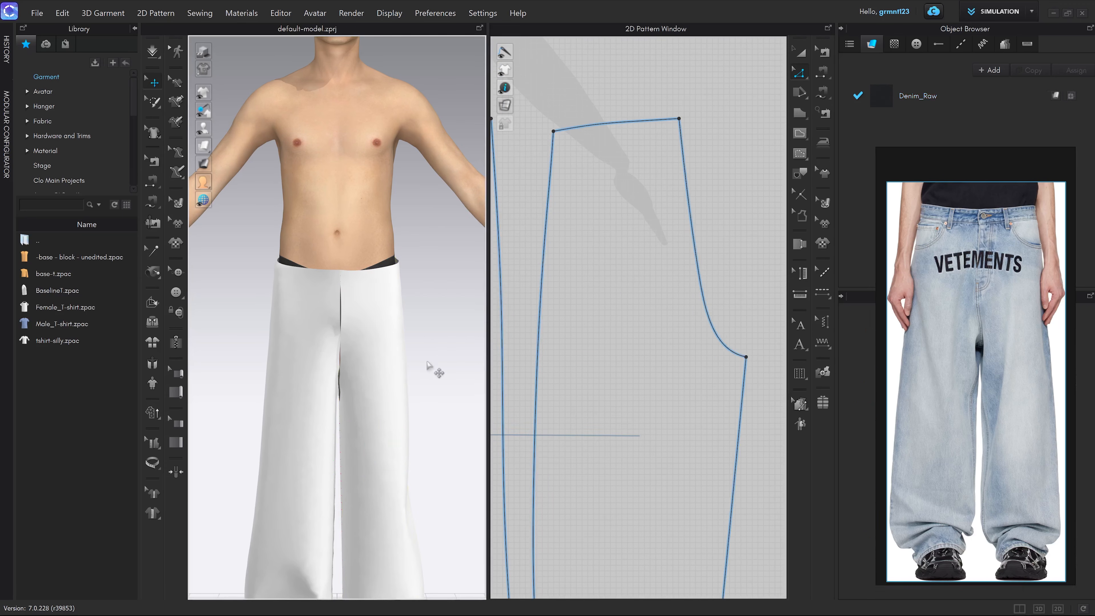
{"action": "scroll", "coordinate": [433, 367], "scroll_direction": "up", "scroll_amount": 3}
{"action": "left_click_drag", "start_coordinate": [360, 250], "coordinate": [374, 292]}
{"action": "right_click_drag", "start_coordinate": [371, 328], "coordinate": [499, 327]}
{"action": "scroll", "coordinate": [716, 392], "scroll_direction": "up", "scroll_amount": 5}
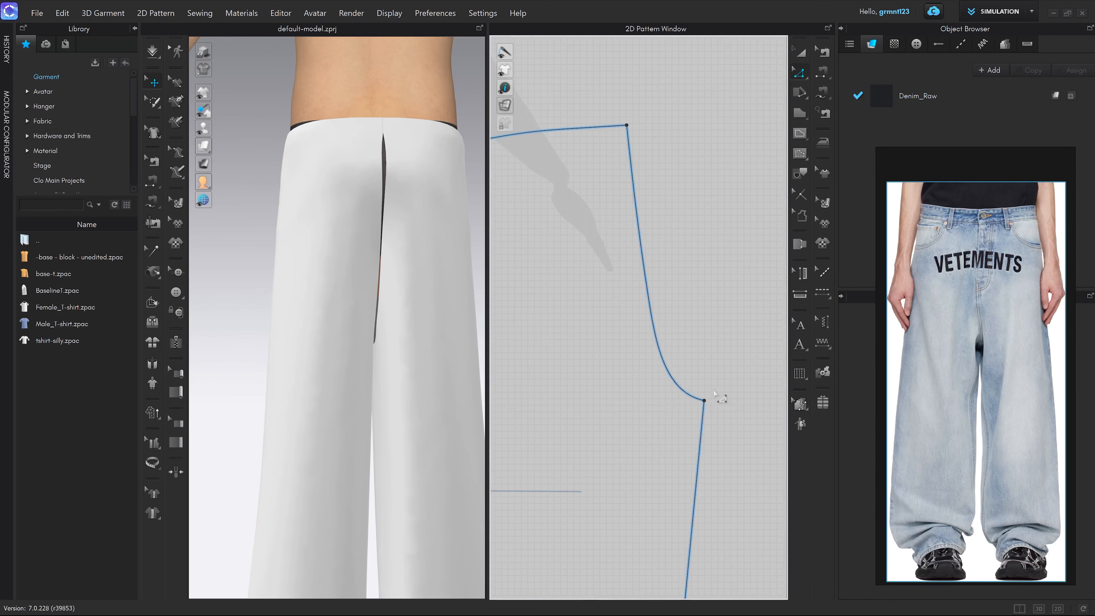
Step: Extend the back panels' crotch point slightly further outward through the moving distance dialog
{"action": "left_click", "coordinate": [686, 392]}
{"action": "left_click_drag", "start_coordinate": [685, 392], "coordinate": [692, 390]}
{"action": "right_click", "coordinate": [692, 390]}
{"action": "left_click", "coordinate": [515, 347]}
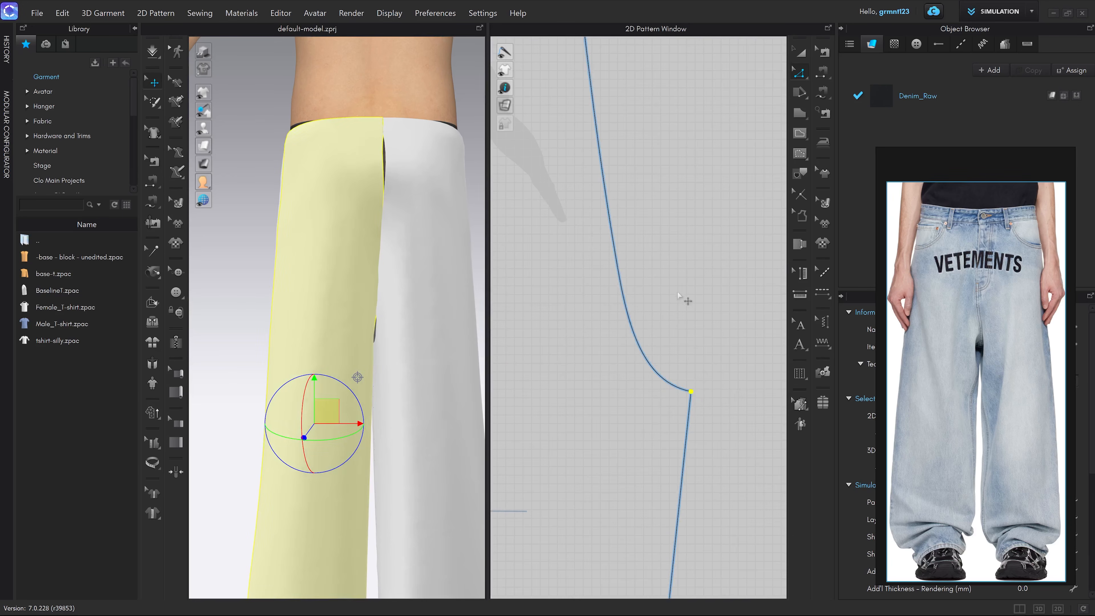
{"action": "right_click_drag", "start_coordinate": [481, 322], "coordinate": [448, 325]}
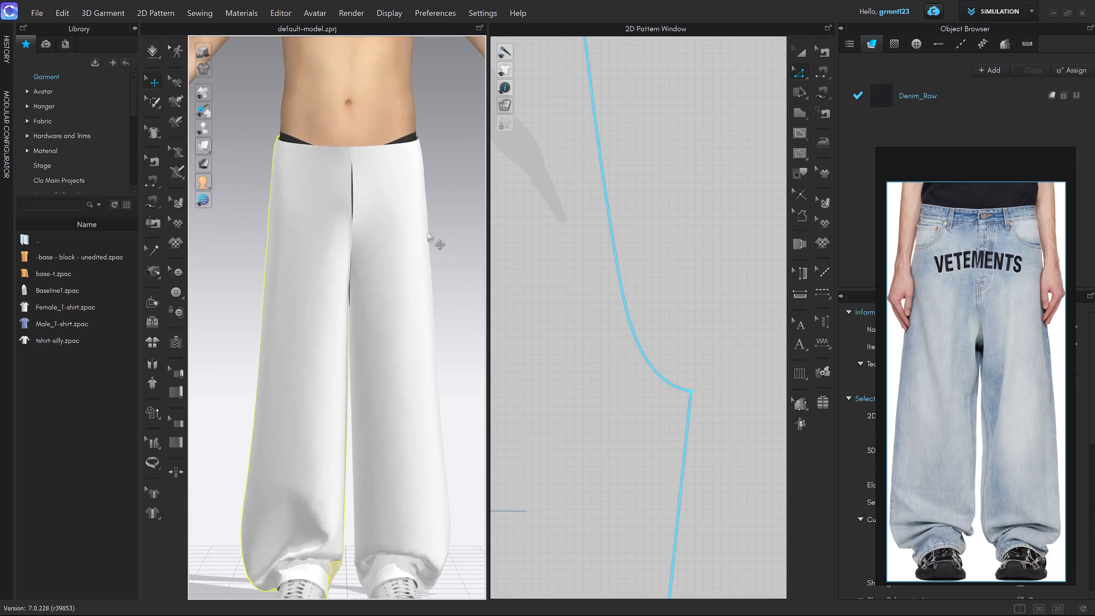
Step: Lengthen the centre front seam on both front panels from the waist down to the crotch point with Edit Sewing
{"action": "scroll", "coordinate": [655, 323], "scroll_direction": "down", "scroll_amount": 3}
{"action": "left_click_drag", "start_coordinate": [593, 235], "coordinate": [548, 409]}
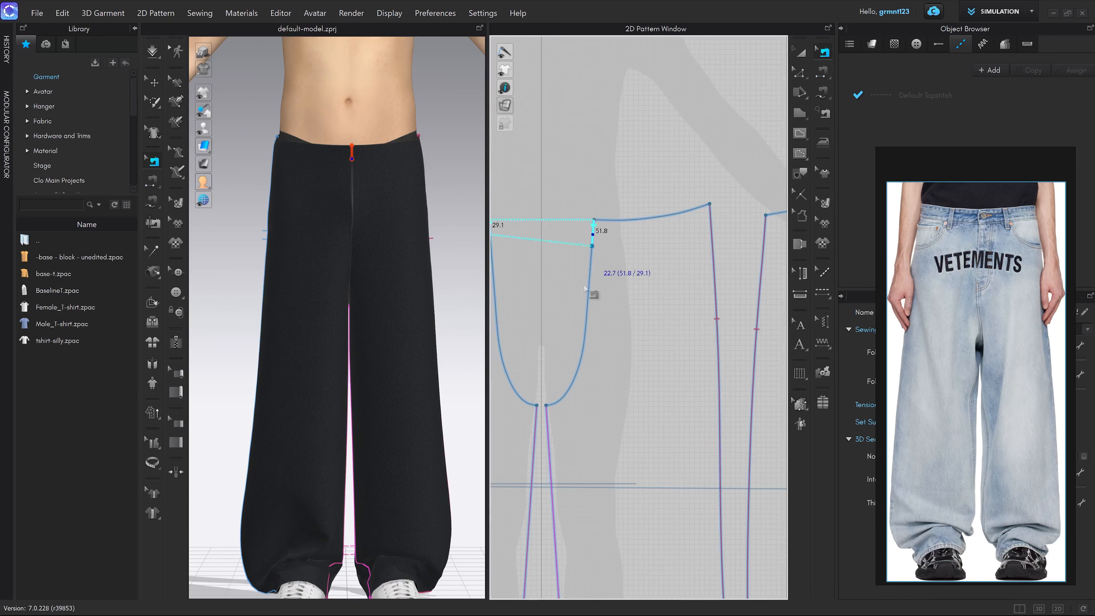
{"action": "middle_click_drag", "start_coordinate": [572, 361], "coordinate": [630, 336]}
{"action": "left_click_drag", "start_coordinate": [549, 211], "coordinate": [596, 383]}
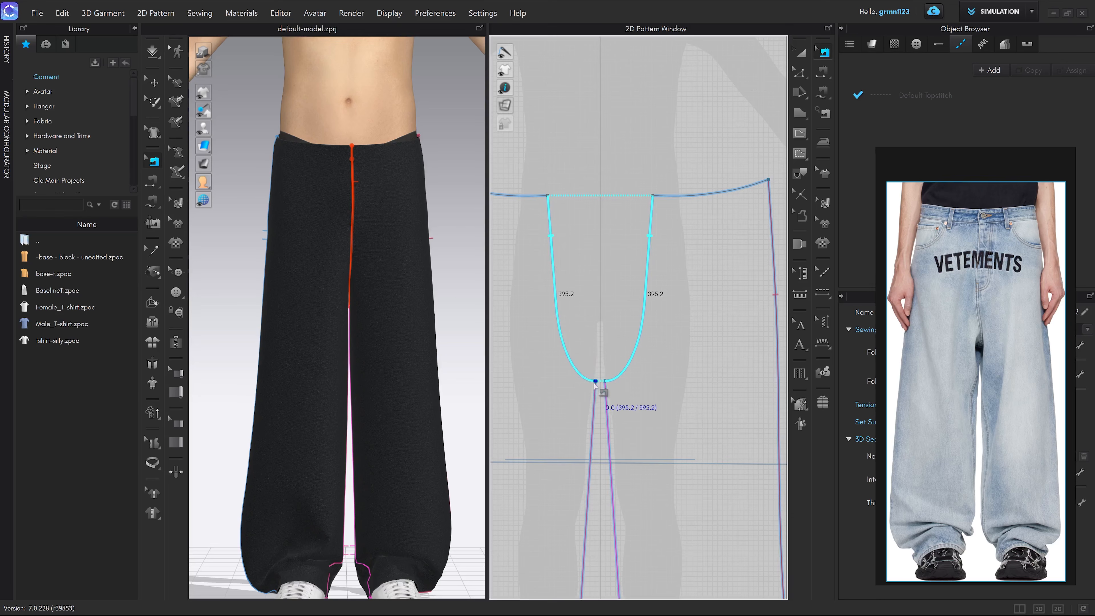
Step: Lengthen the centre back seam on both back panels down to the crotch point and simulate the closed trousers
{"action": "scroll", "coordinate": [599, 384], "scroll_direction": "down", "scroll_amount": 4}
{"action": "scroll", "coordinate": [716, 353], "scroll_direction": "up", "scroll_amount": 3}
{"action": "left_click_drag", "start_coordinate": [661, 281], "coordinate": [709, 443]}
{"action": "scroll", "coordinate": [707, 432], "scroll_direction": "down", "scroll_amount": 4}
{"action": "scroll", "coordinate": [521, 349], "scroll_direction": "up", "scroll_amount": 3}
{"action": "left_click_drag", "start_coordinate": [590, 305], "coordinate": [555, 423]}
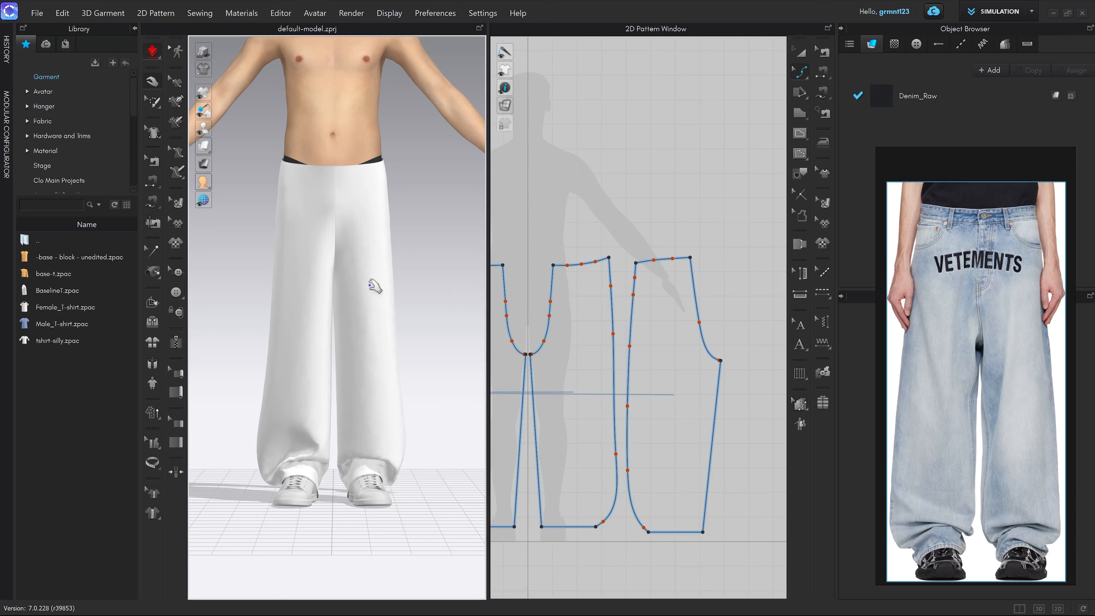
{"action": "right_click_drag", "start_coordinate": [369, 356], "coordinate": [517, 368]}
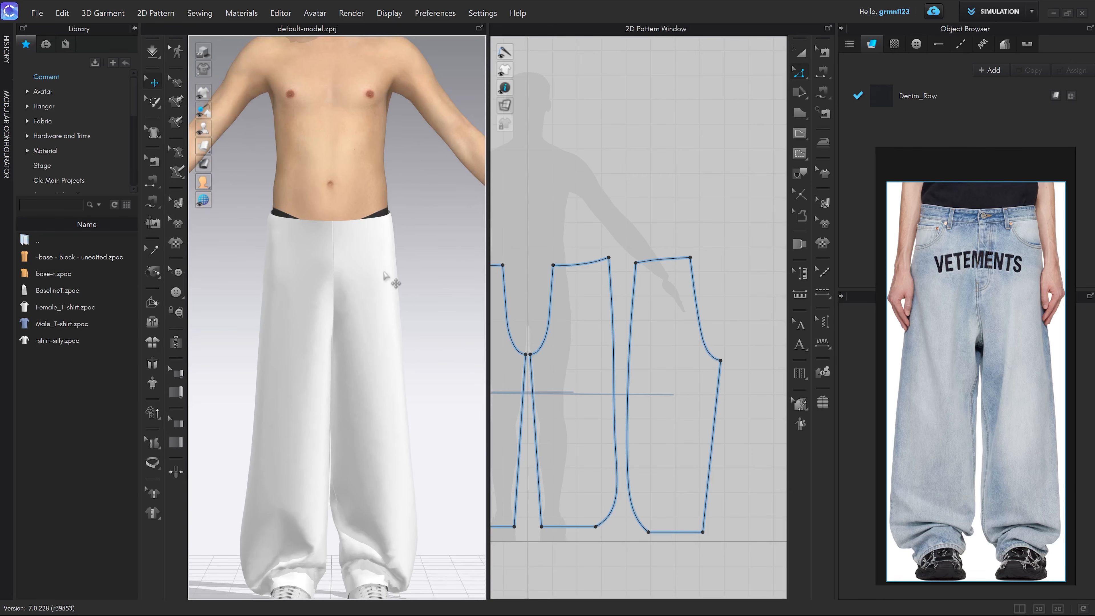
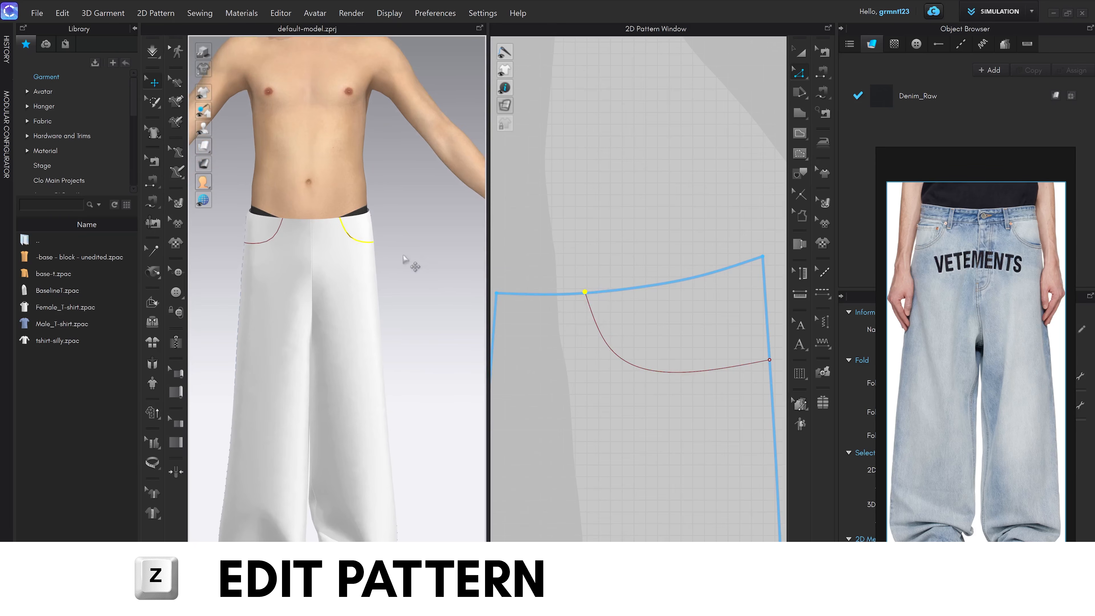
Step: Adjust the front pocket curve by lowering its side-seam end and moving its waist end towards the centre front
{"action": "middle_click_drag", "start_coordinate": [772, 364], "coordinate": [706, 324]}
{"action": "left_click_drag", "start_coordinate": [704, 323], "coordinate": [705, 361]}
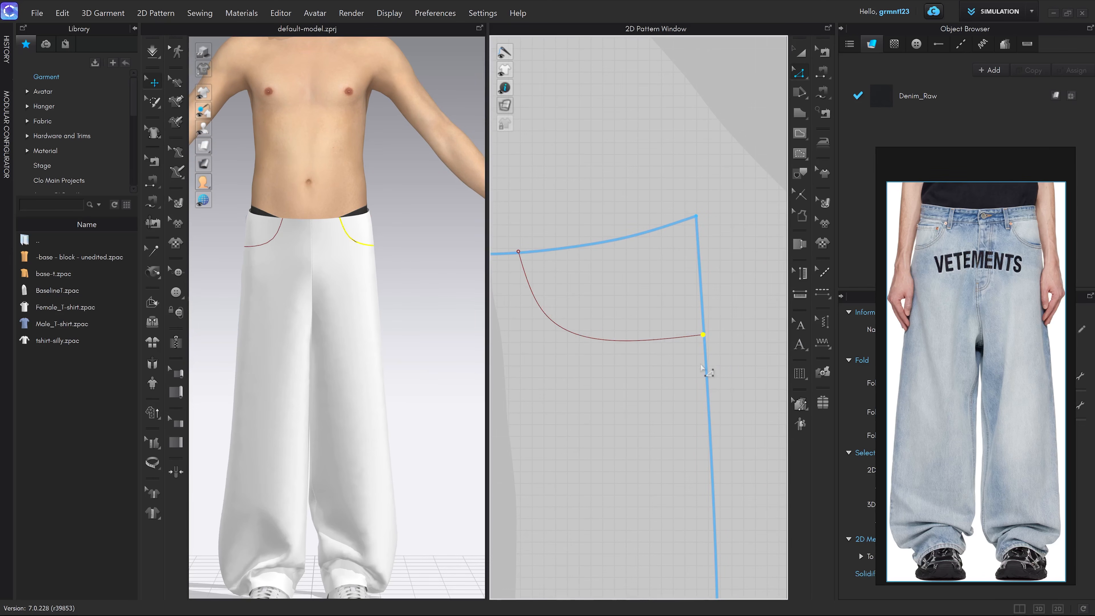
{"action": "scroll", "coordinate": [343, 255], "scroll_direction": "down", "scroll_amount": 3}
{"action": "right_click_drag", "start_coordinate": [344, 265], "coordinate": [316, 282]}
{"action": "left_click", "coordinate": [587, 290]}
{"action": "scroll", "coordinate": [523, 239], "scroll_direction": "up", "scroll_amount": 3}
{"action": "middle_click_drag", "start_coordinate": [522, 237], "coordinate": [622, 247]}
{"action": "left_click_drag", "start_coordinate": [619, 267], "coordinate": [605, 265]}
{"action": "key", "text": "2"}
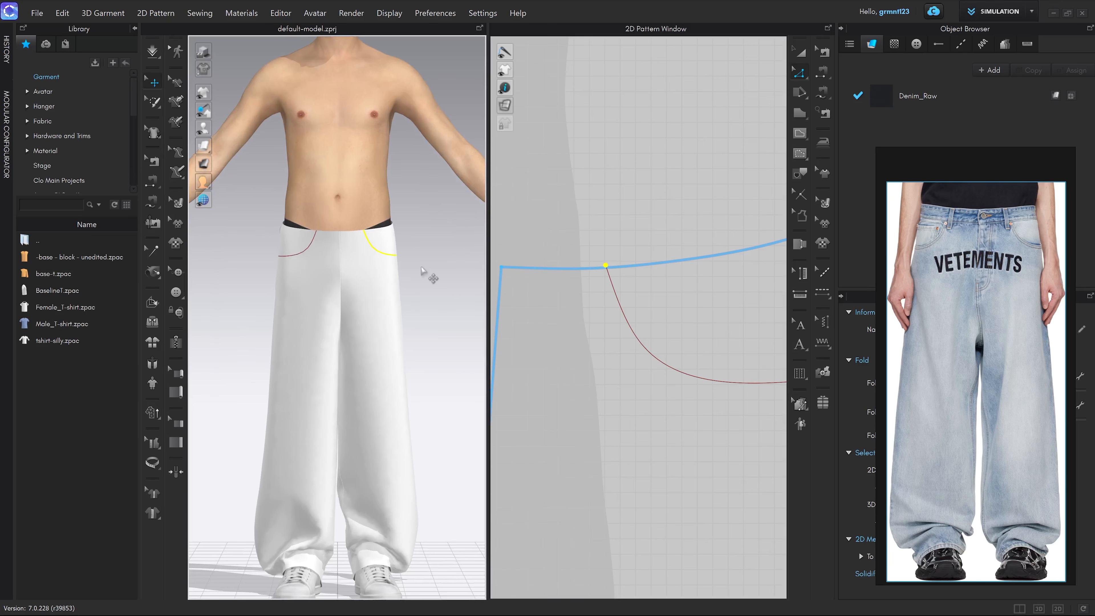
Step: Create a 100 × 100 mm internal rectangle below the waist of the back panel as the back pocket base
{"action": "right_click_drag", "start_coordinate": [319, 337], "coordinate": [288, 335]}
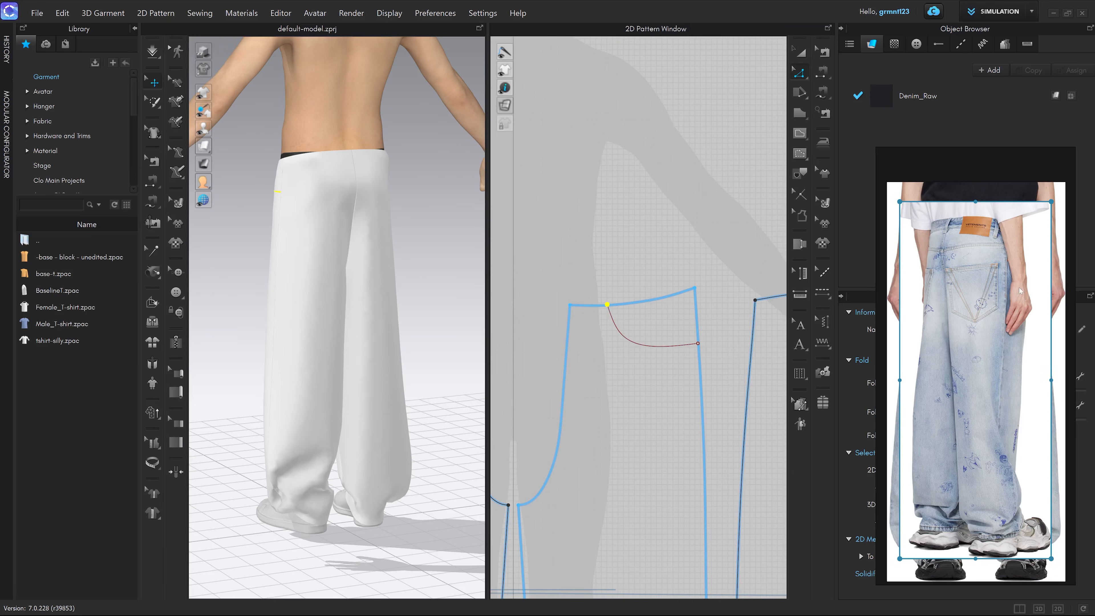
{"action": "scroll", "coordinate": [726, 362], "scroll_direction": "down", "scroll_amount": 5}
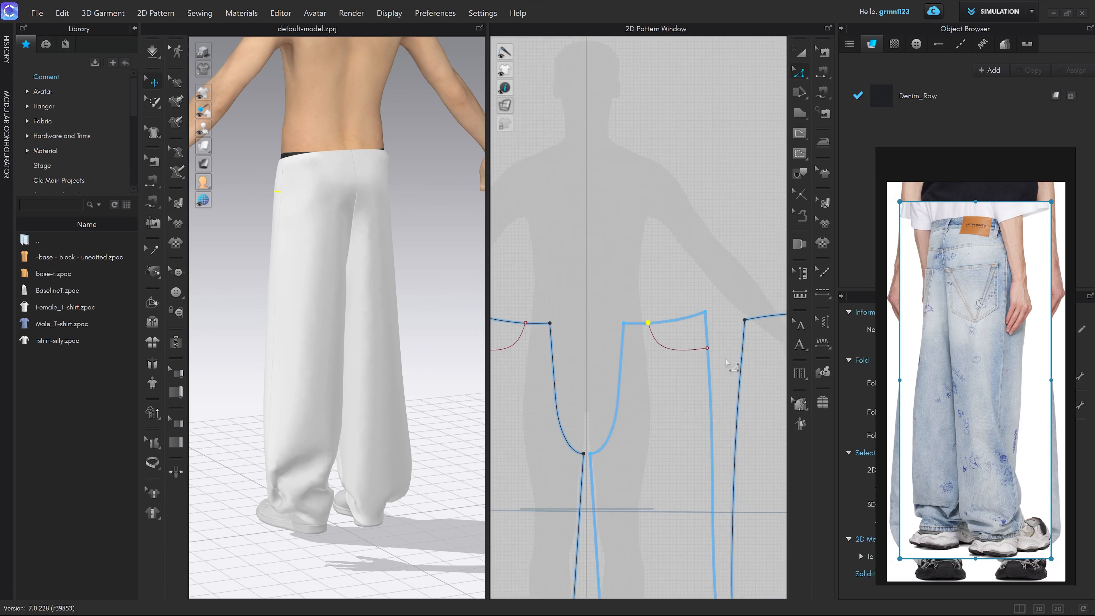
{"action": "left_click", "coordinate": [801, 133]}
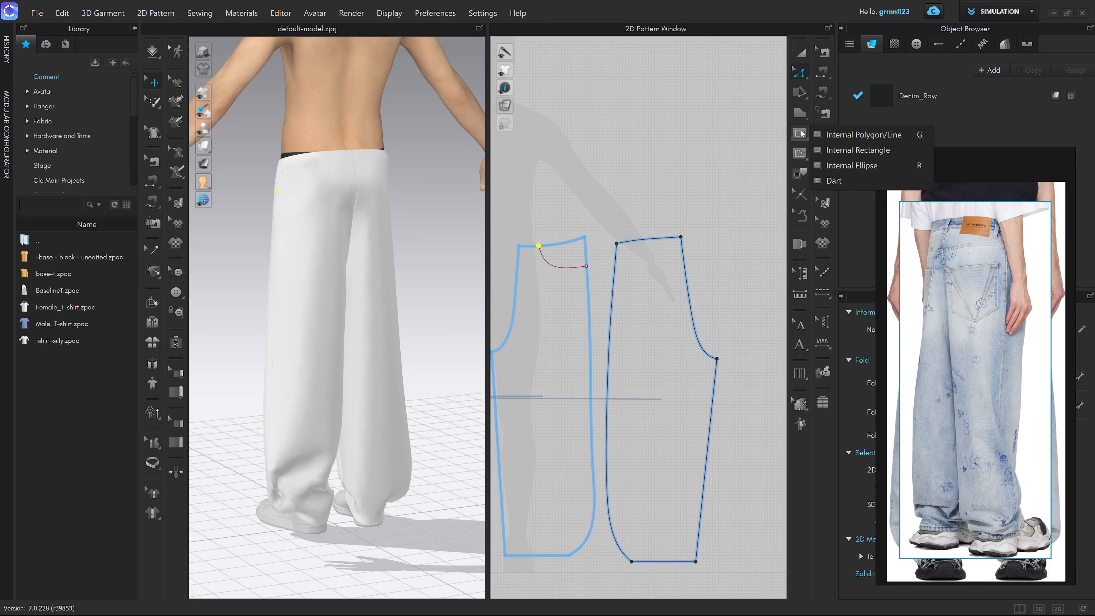
{"action": "left_click", "coordinate": [852, 151]}
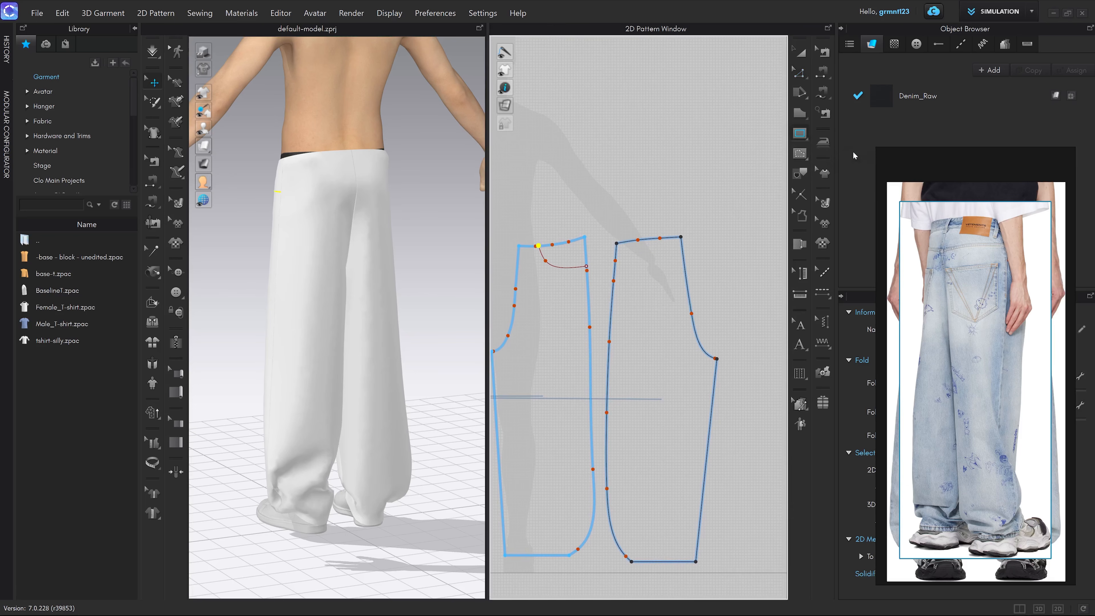
{"action": "scroll", "coordinate": [621, 259], "scroll_direction": "up", "scroll_amount": 3}
{"action": "left_click", "coordinate": [672, 309]}
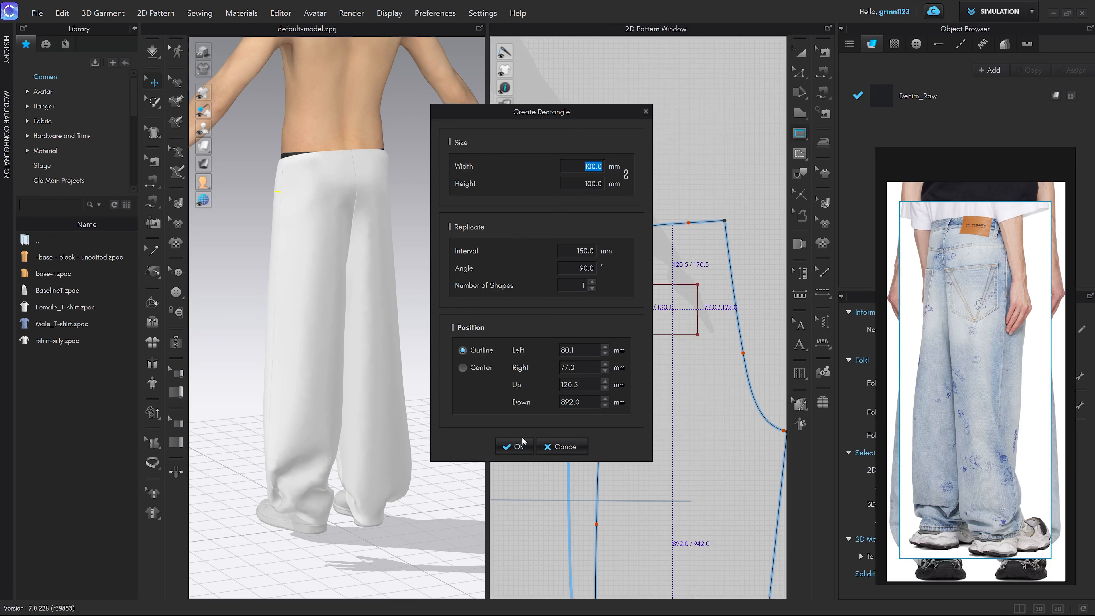
{"action": "left_click", "coordinate": [516, 446]}
Step: Reposition the back pocket rectangle and enlarge it to about 179 mm square with Transform Pattern
{"action": "key", "text": "a"}
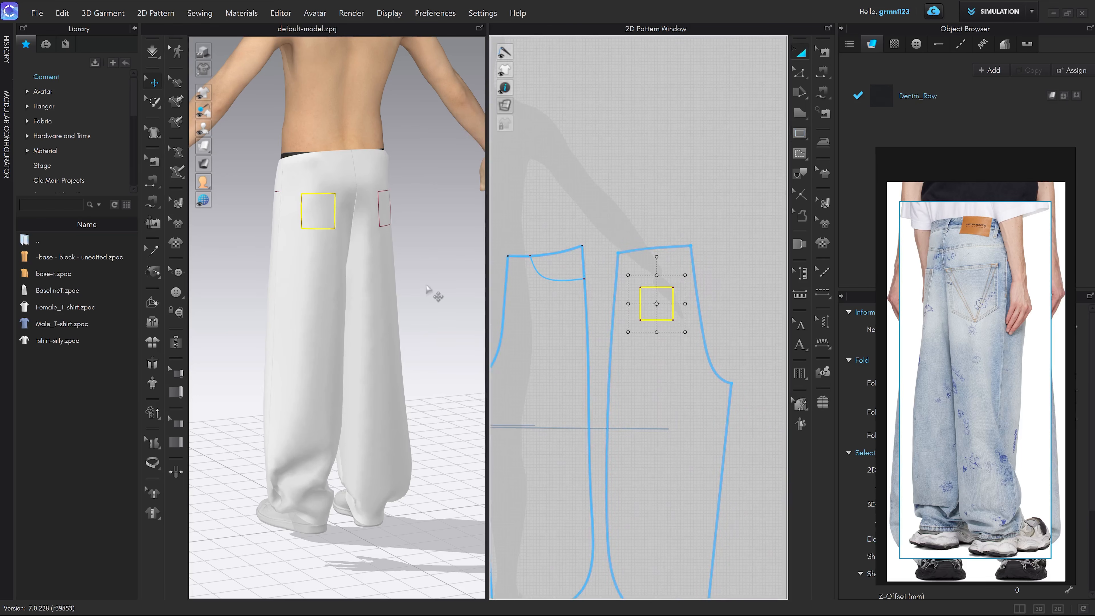
{"action": "left_click_drag", "start_coordinate": [689, 279], "coordinate": [649, 274]}
{"action": "scroll", "coordinate": [656, 290], "scroll_direction": "up", "scroll_amount": 3}
{"action": "middle_click_drag", "start_coordinate": [655, 290], "coordinate": [641, 266]}
{"action": "left_click_drag", "start_coordinate": [638, 254], "coordinate": [640, 334]}
{"action": "left_click_drag", "start_coordinate": [682, 280], "coordinate": [705, 256]}
Step: Add a point at the middle of the pocket rectangle's bottom edge and pull it down into a pointed pocket tip
{"action": "key", "text": "x"}
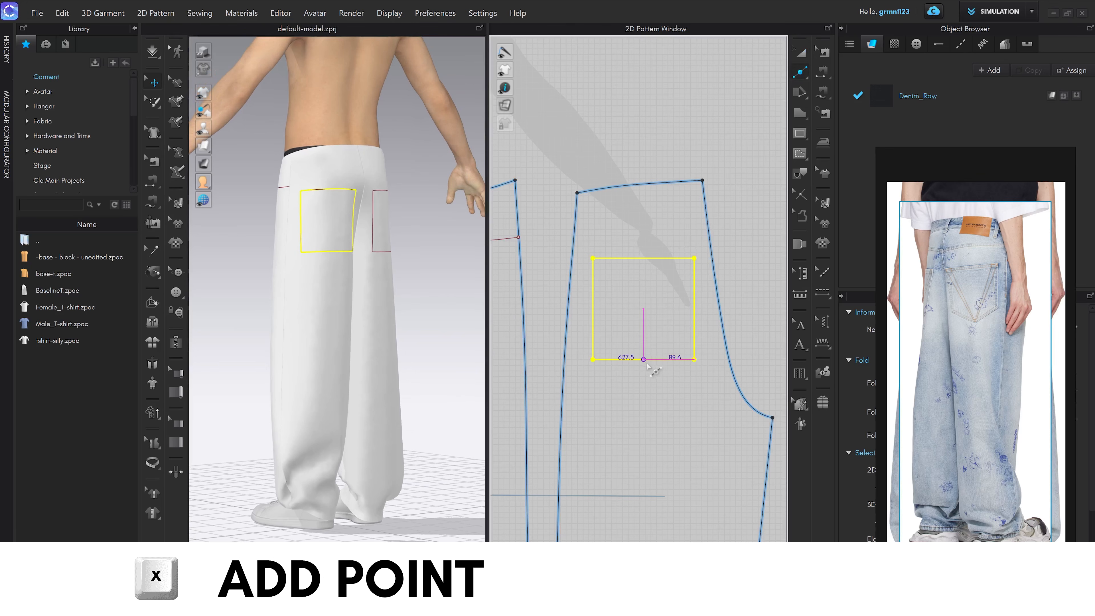
{"action": "left_click", "coordinate": [643, 360]}
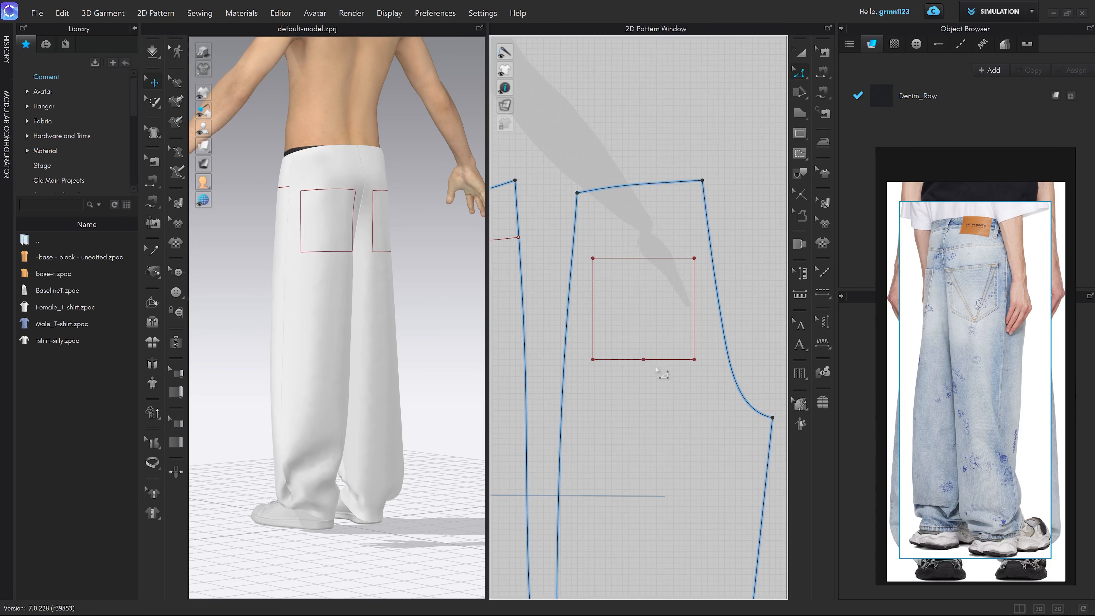
{"action": "key", "text": "z"}
{"action": "left_click_drag", "start_coordinate": [643, 360], "coordinate": [644, 385]}
{"action": "left_click", "coordinate": [984, 317]}
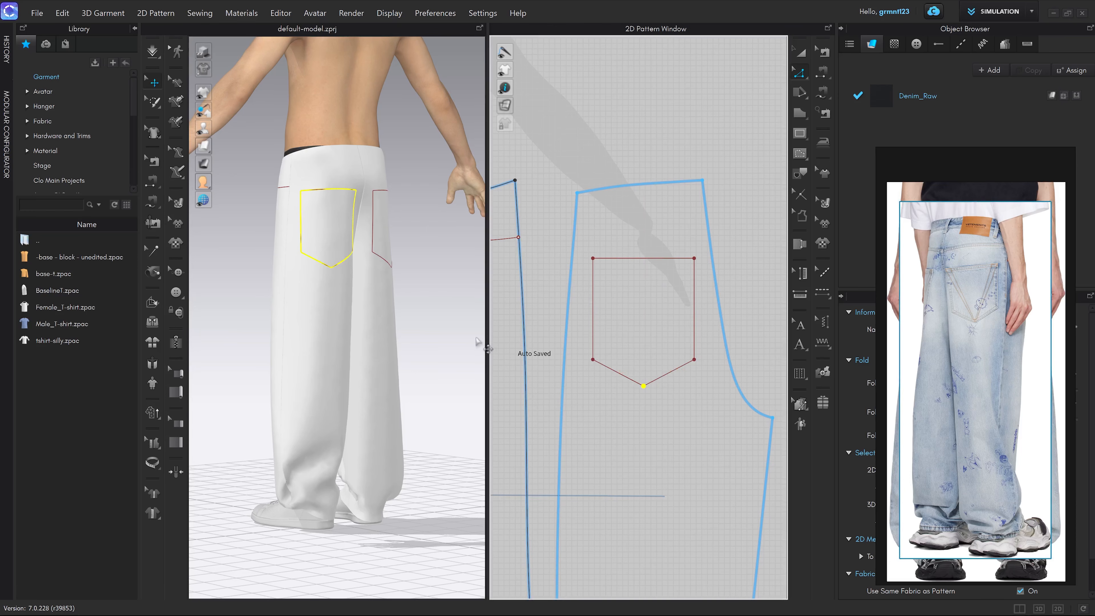
{"action": "left_click", "coordinate": [668, 417]}
Step: Shorten the back pocket by raising its two slanted bottom edges, comparing it with the reference jeans
{"action": "scroll", "coordinate": [312, 272], "scroll_direction": "up", "scroll_amount": 3}
{"action": "middle_click_drag", "start_coordinate": [355, 254], "coordinate": [378, 310]}
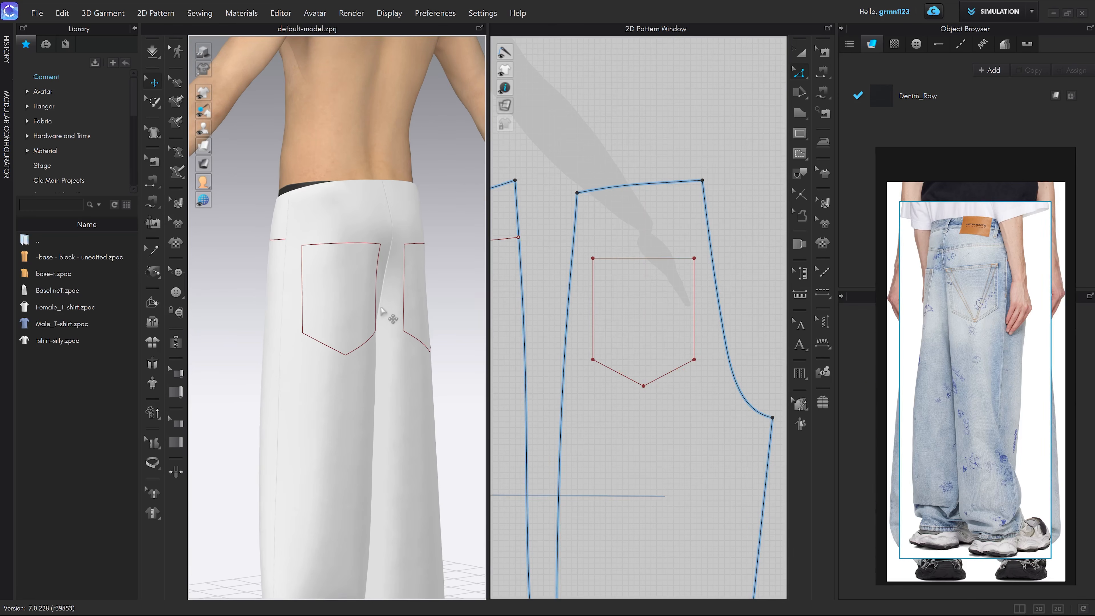
{"action": "left_click", "coordinate": [646, 382]}
{"action": "left_click_drag", "start_coordinate": [638, 387], "coordinate": [639, 370]}
{"action": "right_click_drag", "start_coordinate": [414, 344], "coordinate": [439, 307]}
{"action": "left_click", "coordinate": [959, 235]}
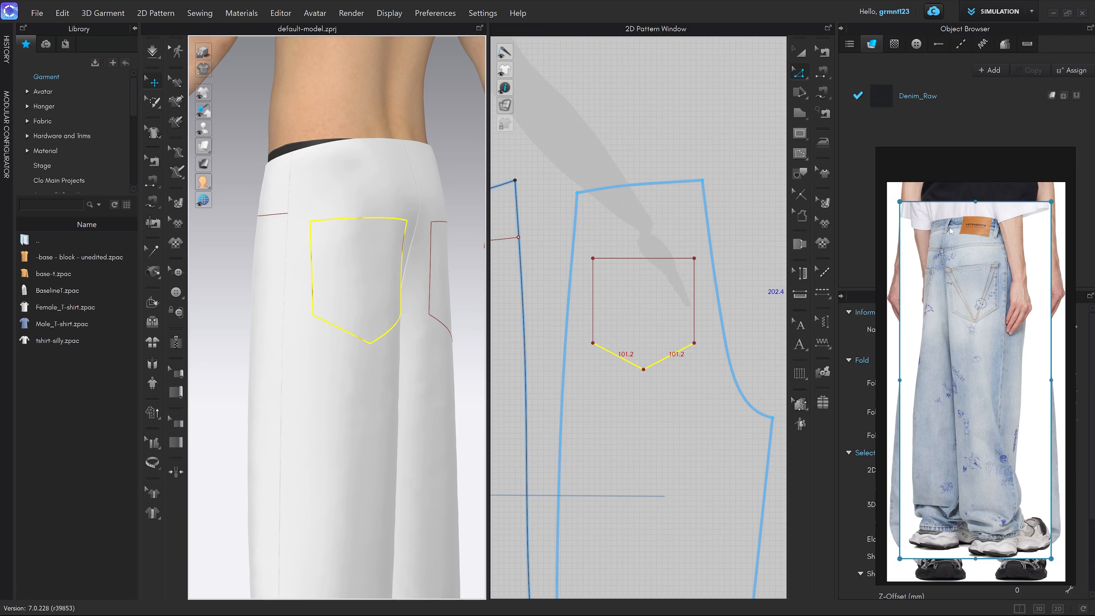
Step: Move the whole back pocket outline down the back panel, further from the waist
{"action": "key", "text": "a"}
{"action": "left_click_drag", "start_coordinate": [655, 257], "coordinate": [655, 277]}
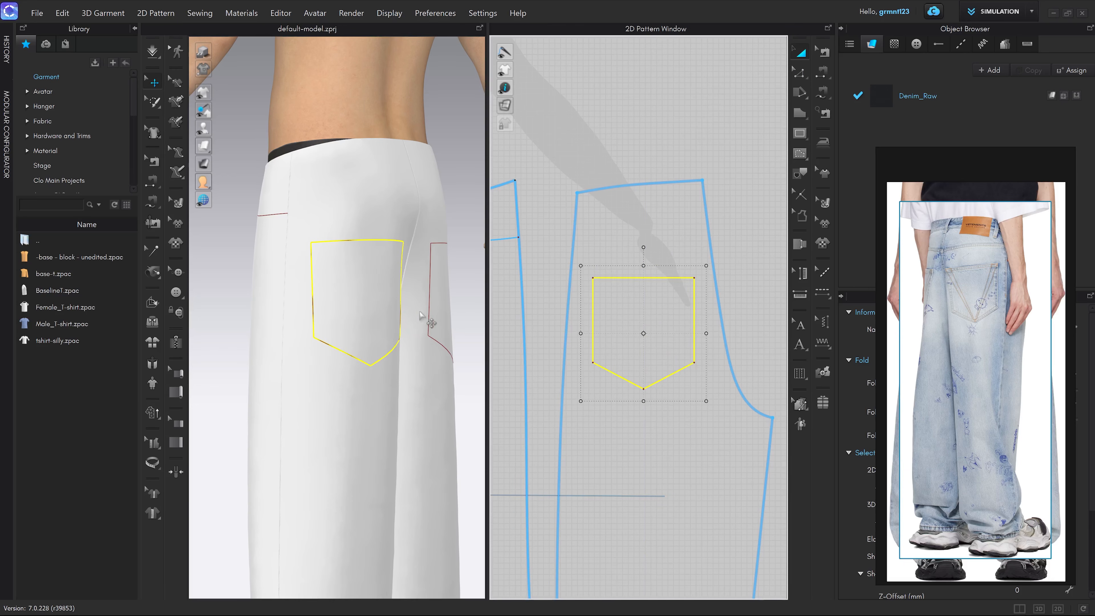
{"action": "left_click_drag", "start_coordinate": [659, 278], "coordinate": [658, 284]}
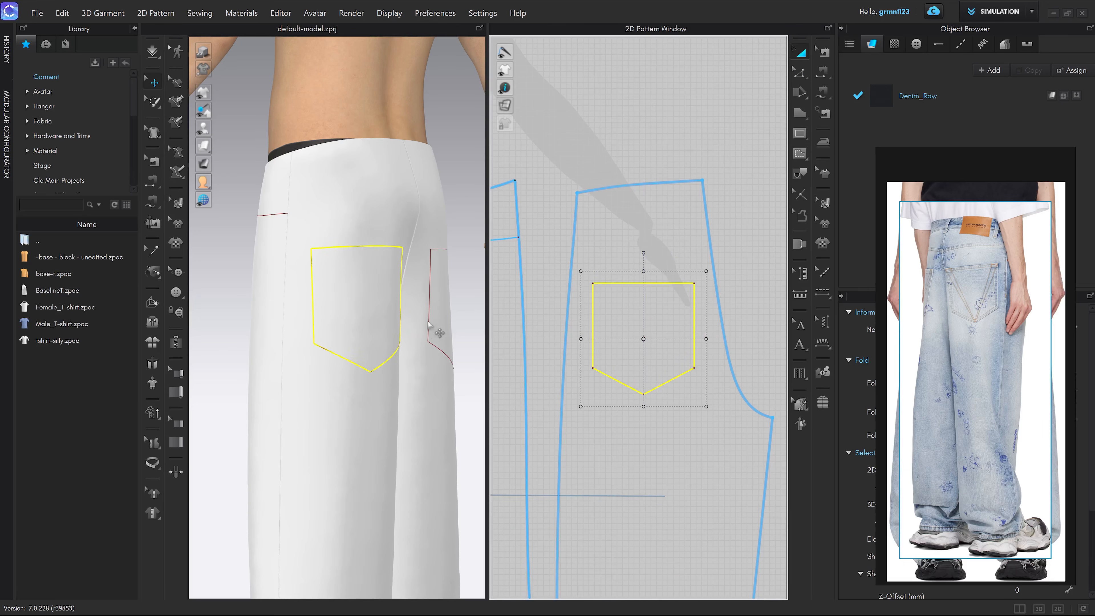
{"action": "right_click_drag", "start_coordinate": [448, 333], "coordinate": [412, 345]}
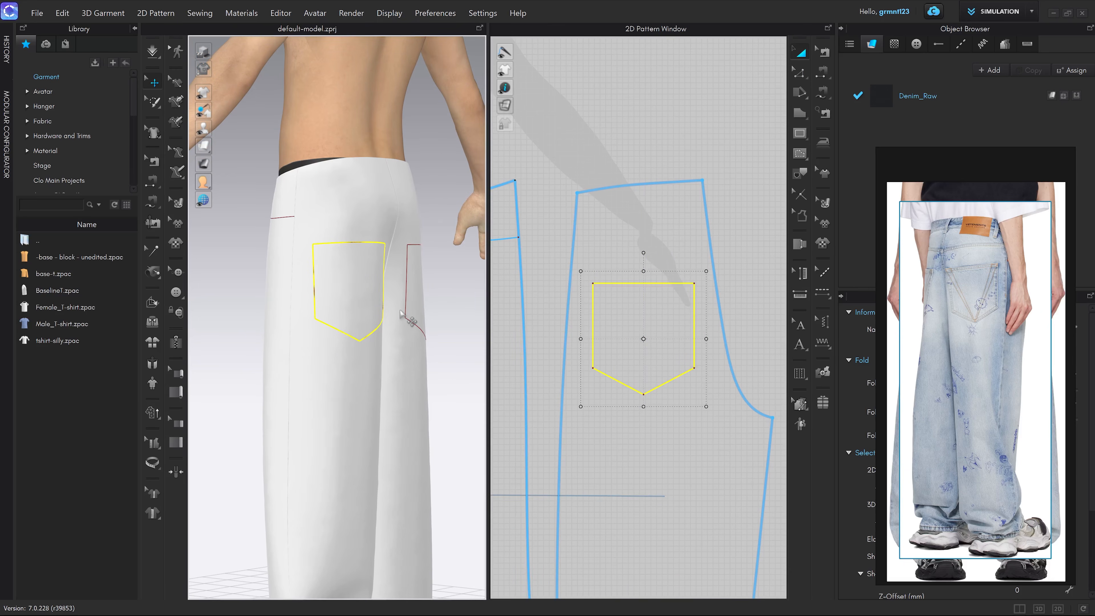
{"action": "left_click", "coordinate": [751, 298]}
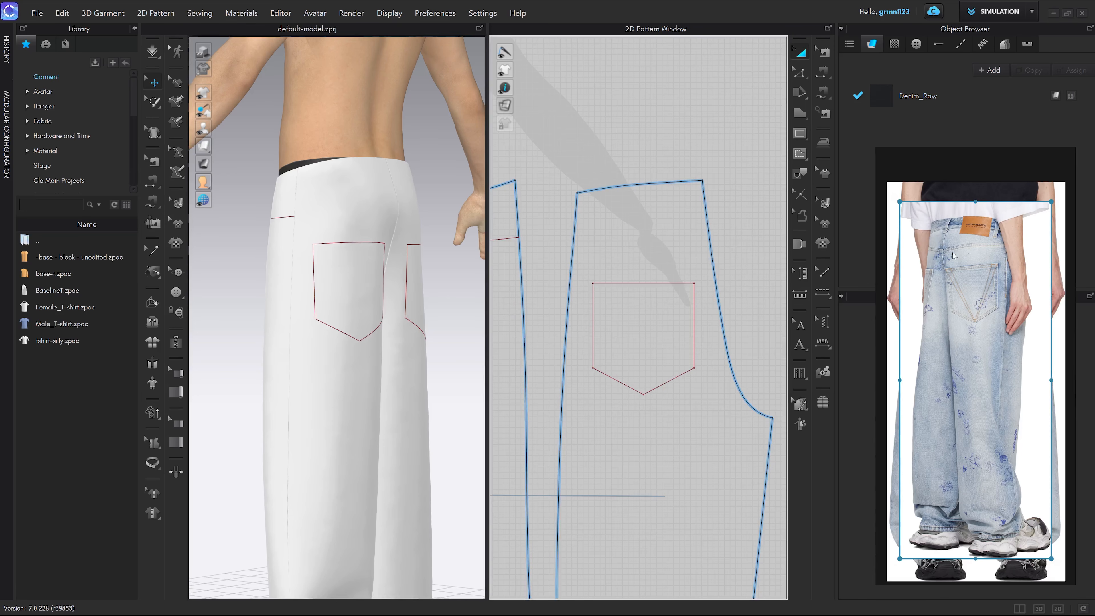
Step: Draw a horizontal internal yoke line across the back panel, level with the front pocket's side-seam end
{"action": "key", "text": "g"}
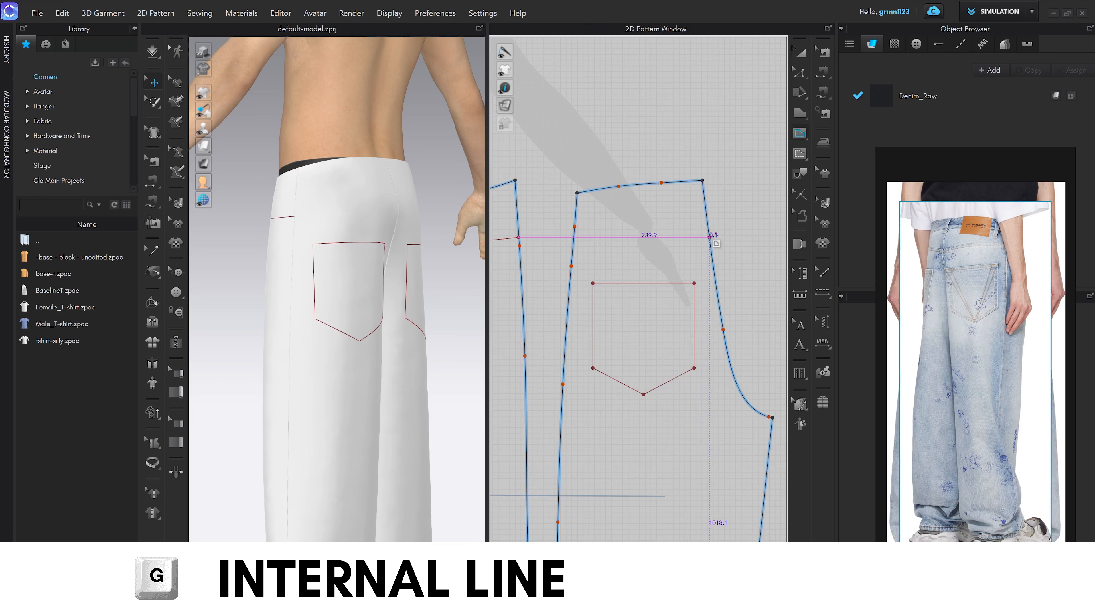
{"action": "left_click", "coordinate": [709, 237]}
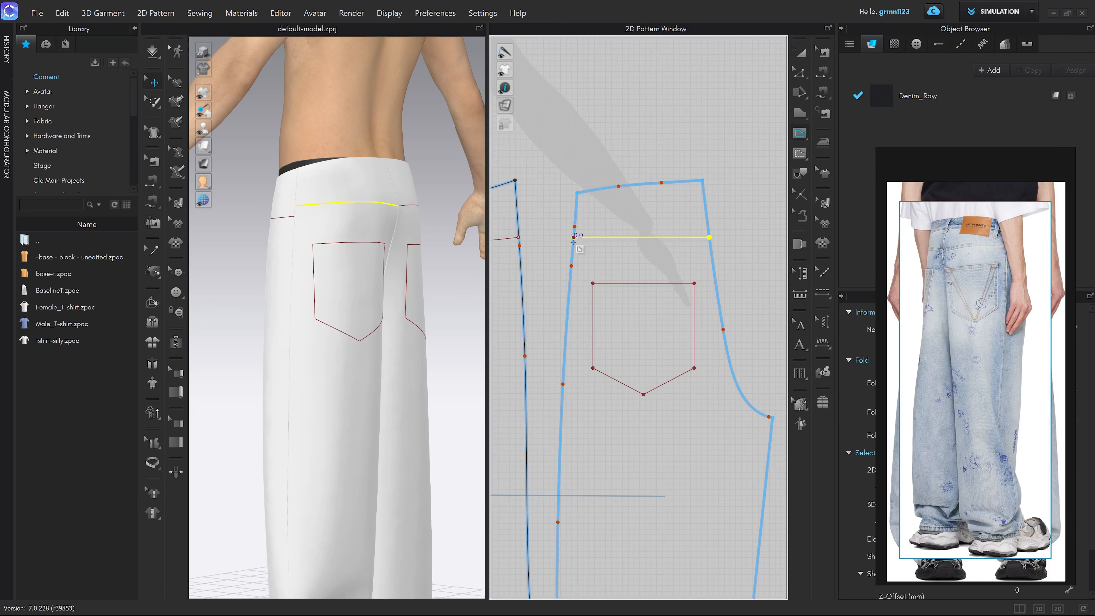
{"action": "right_click_drag", "start_coordinate": [431, 258], "coordinate": [351, 258]}
Step: Separate the yoke from the back panel along the internal line with Cut & Sew and inspect the new seam
{"action": "key", "text": "z"}
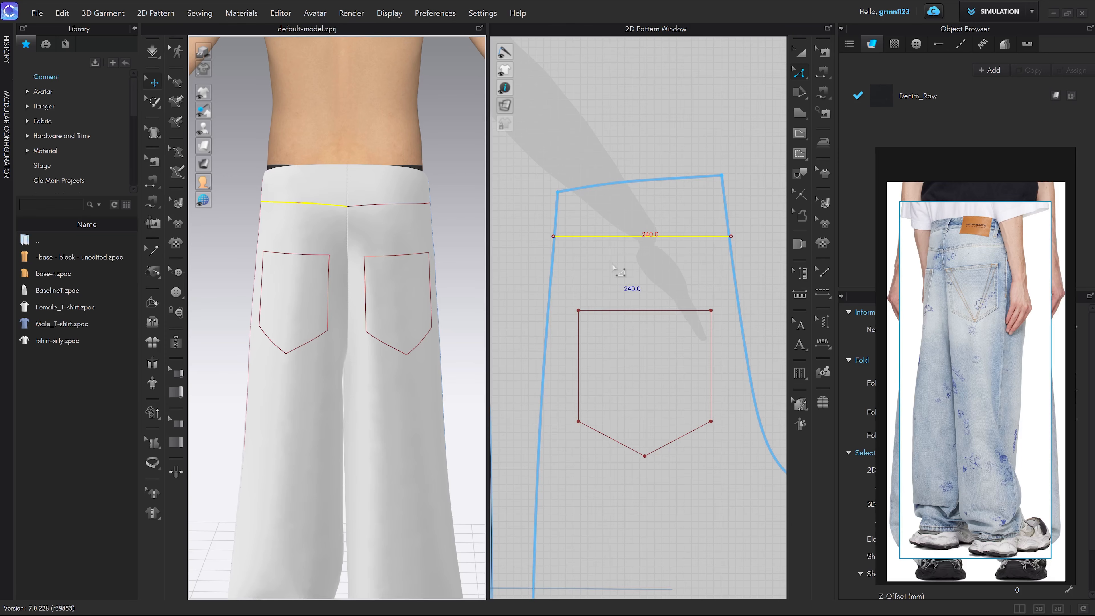
{"action": "left_click", "coordinate": [585, 176]}
{"action": "left_click", "coordinate": [617, 237]}
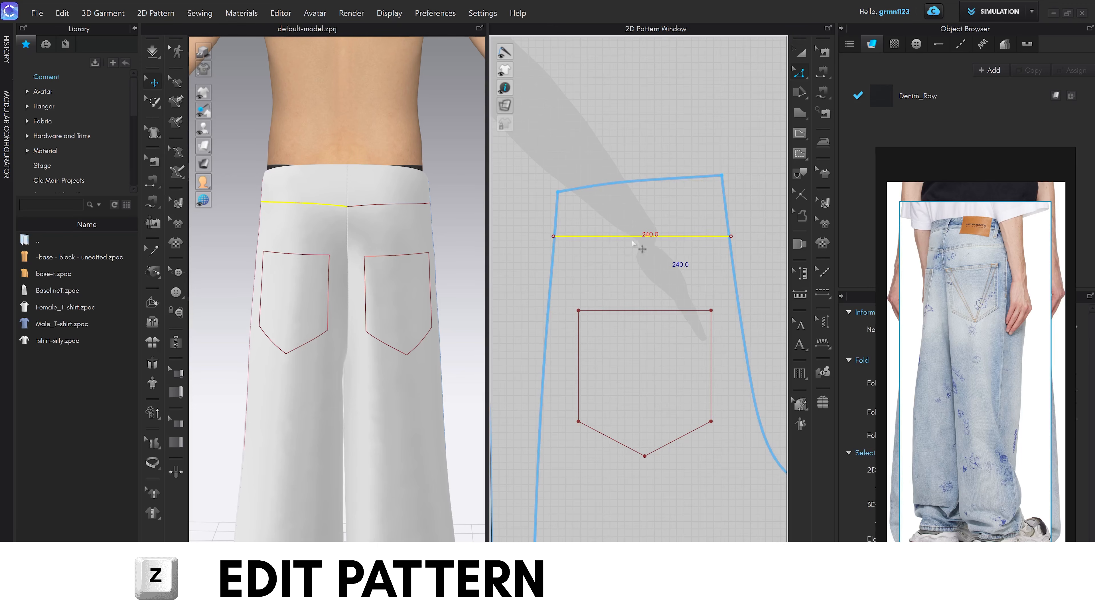
{"action": "right_click", "coordinate": [652, 243]}
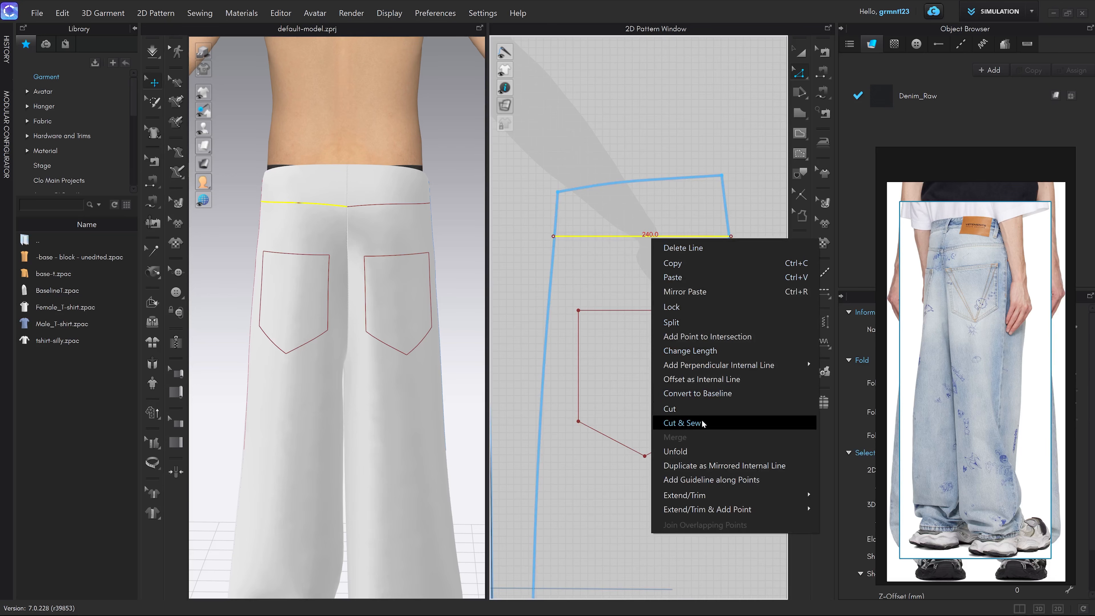
{"action": "left_click", "coordinate": [690, 424]}
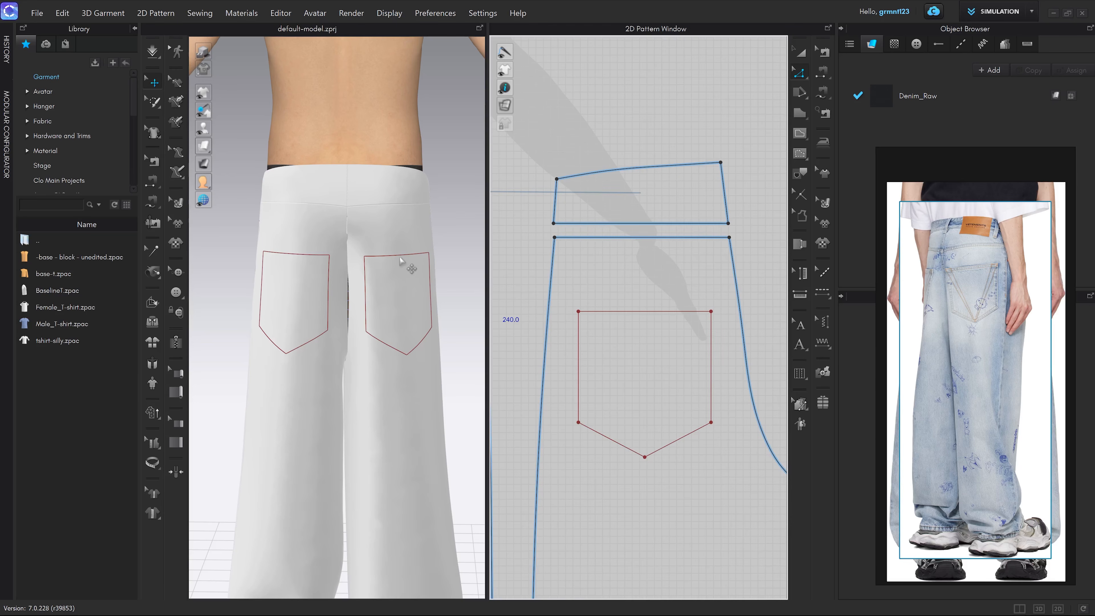
{"action": "scroll", "coordinate": [337, 280], "scroll_direction": "up", "scroll_amount": 3}
{"action": "right_click_drag", "start_coordinate": [412, 245], "coordinate": [326, 242]}
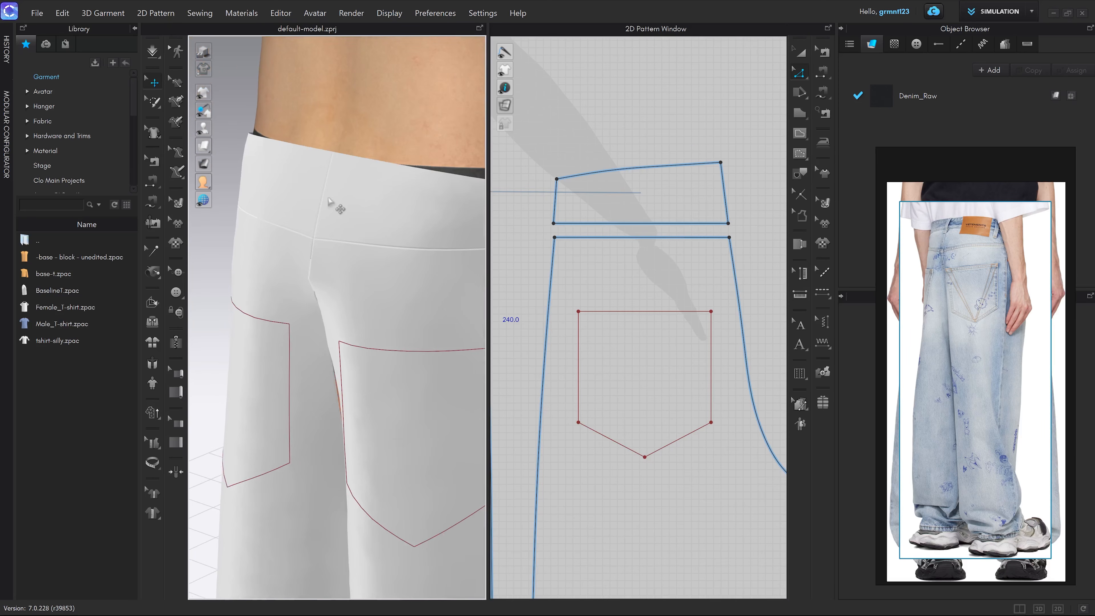
{"action": "right_click_drag", "start_coordinate": [328, 197], "coordinate": [330, 285]}
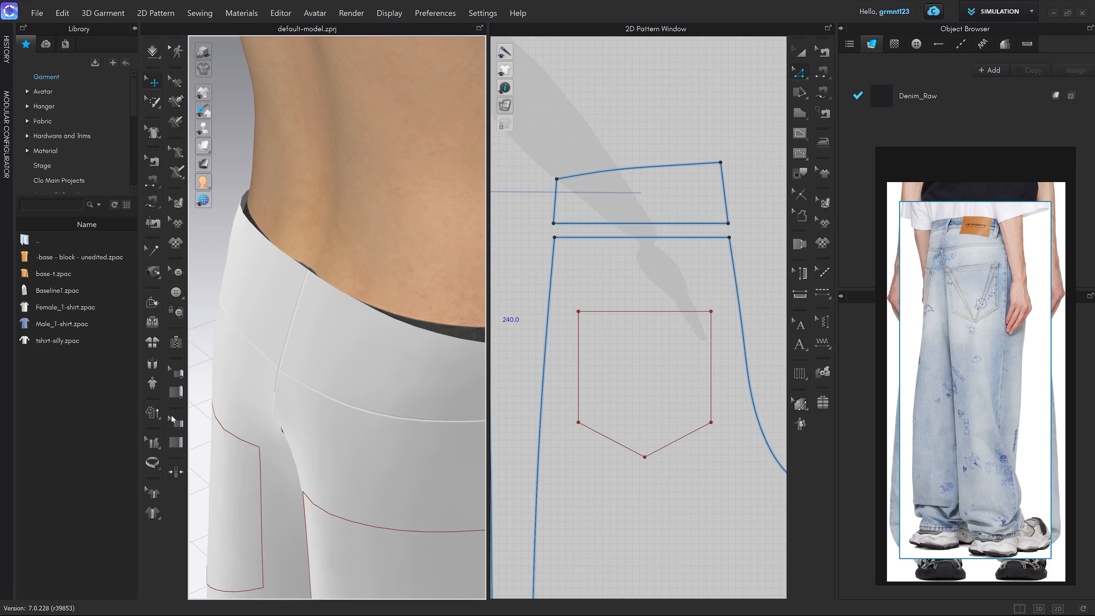
Step: Inspect the avatar's measurement lines around the waist and hips with Edit Measure (Avatar)
{"action": "right_click_drag", "start_coordinate": [309, 324], "coordinate": [336, 294]}
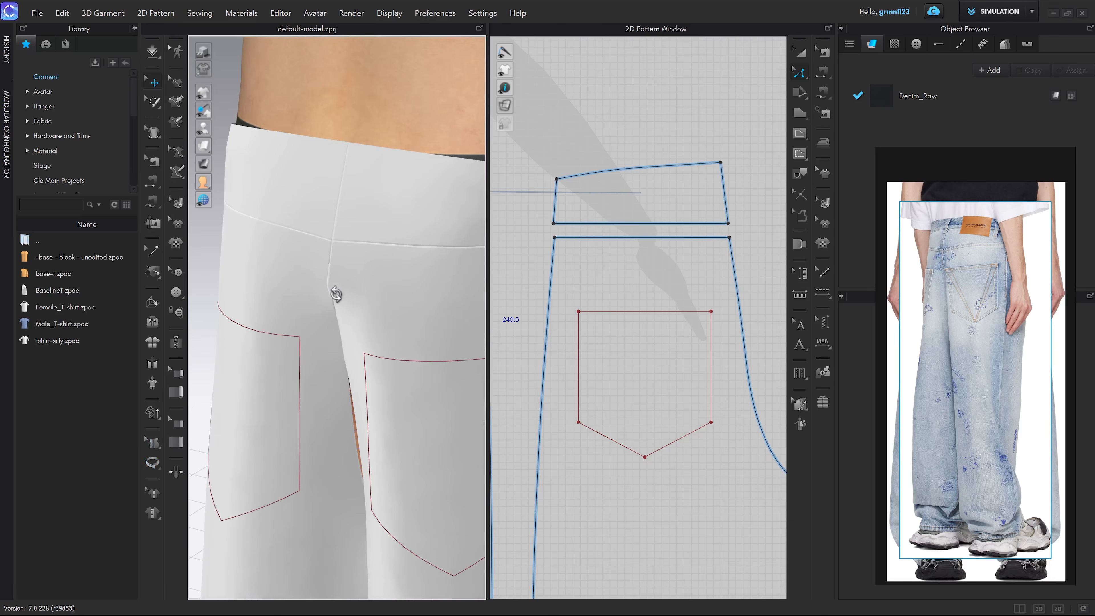
{"action": "left_click", "coordinate": [153, 443]}
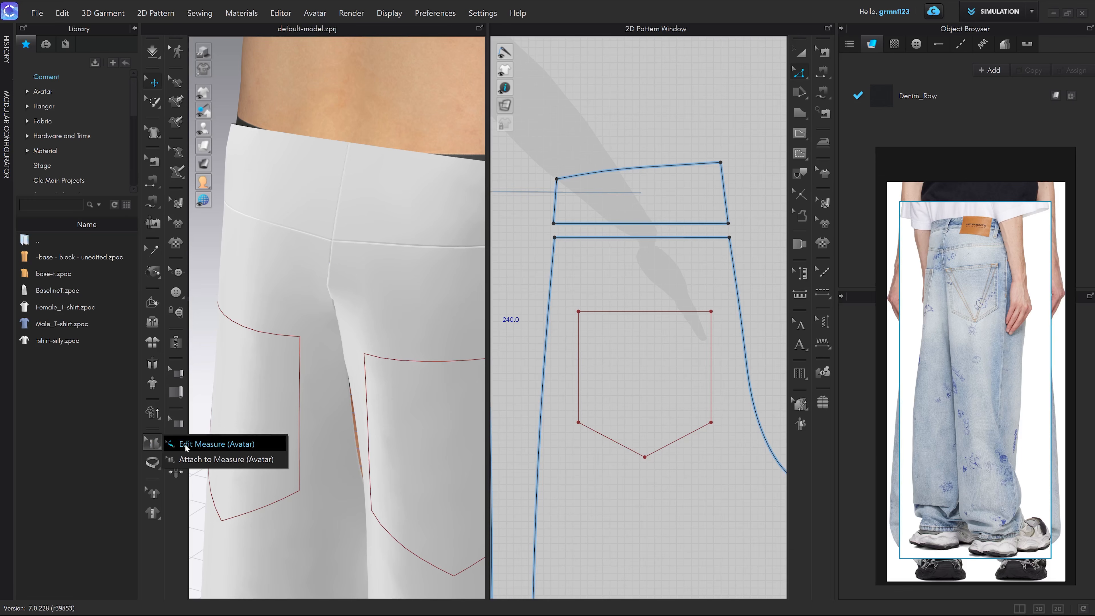
{"action": "left_click", "coordinate": [209, 443]}
{"action": "scroll", "coordinate": [364, 385], "scroll_direction": "down", "scroll_amount": 2}
{"action": "right_click_drag", "start_coordinate": [380, 209], "coordinate": [347, 267]}
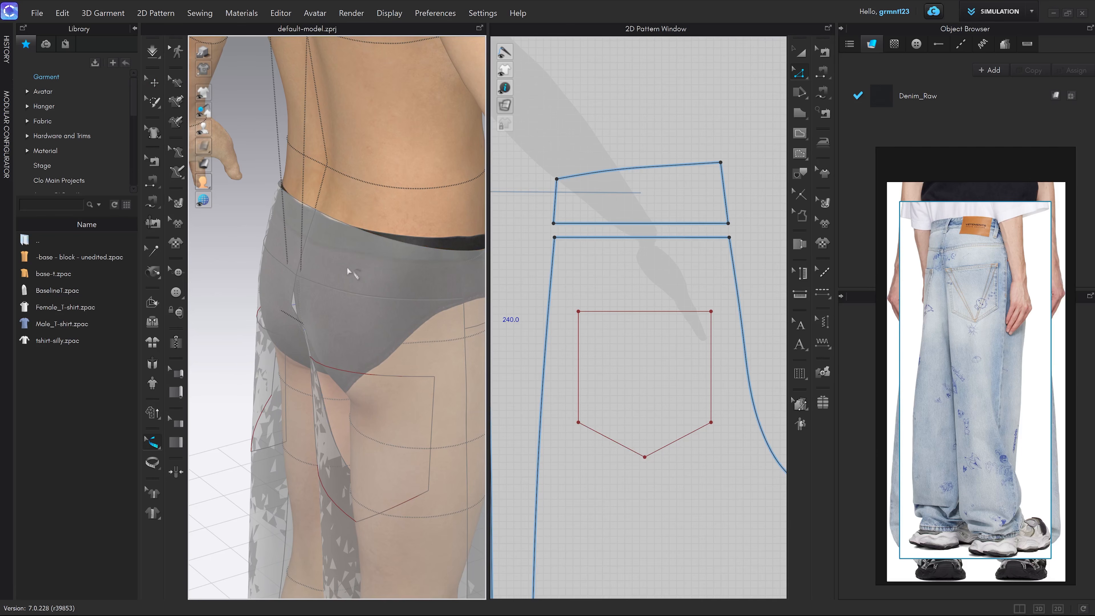
Step: Simulate the trousers while pulling the front waist edge up at both side seams, and stop the simulation
{"action": "key", "text": "space"}
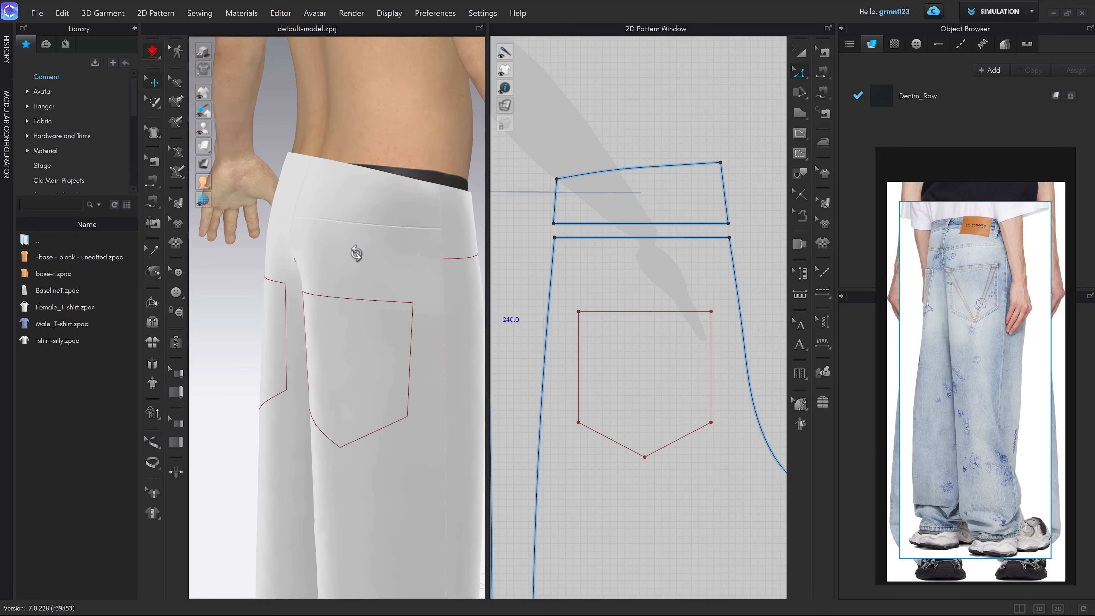
{"action": "left_click_drag", "start_coordinate": [375, 264], "coordinate": [386, 185]}
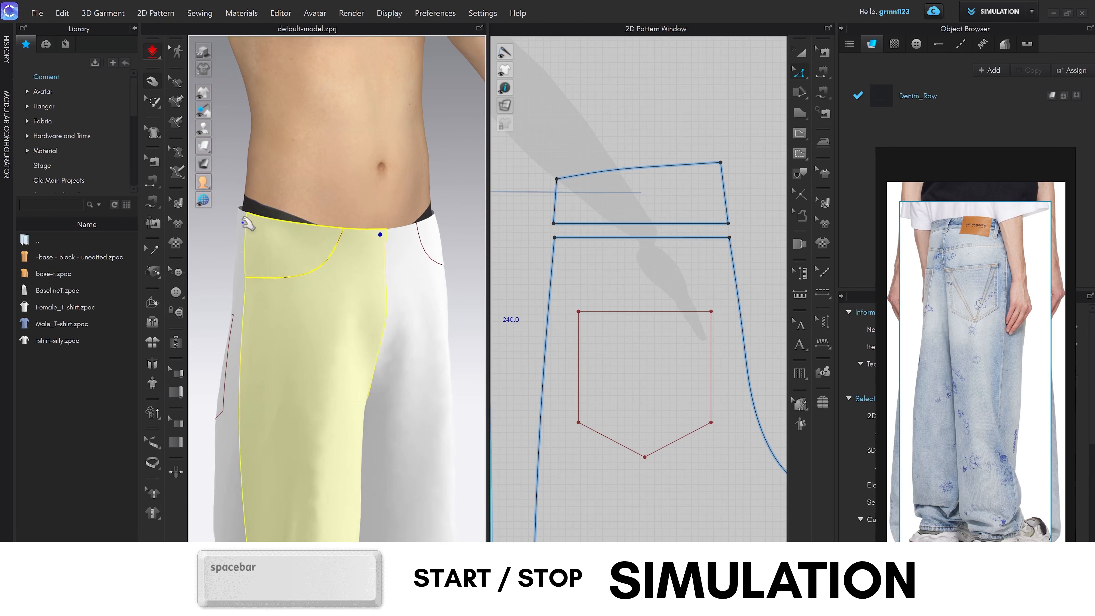
{"action": "left_click_drag", "start_coordinate": [242, 226], "coordinate": [242, 187]}
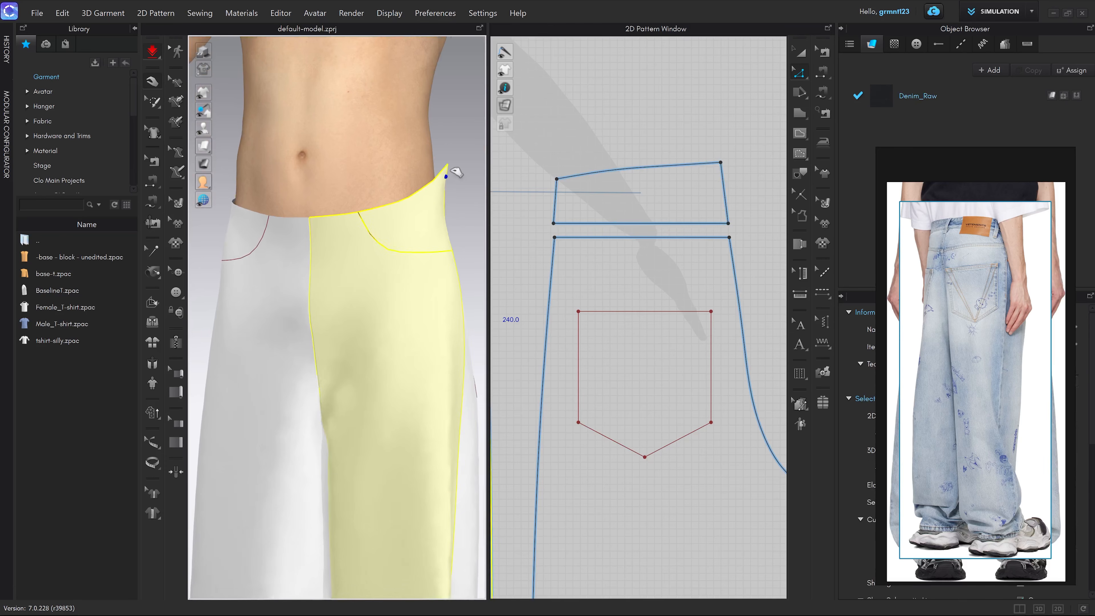
{"action": "left_click_drag", "start_coordinate": [452, 167], "coordinate": [458, 251]}
{"action": "right_click_drag", "start_coordinate": [458, 251], "coordinate": [386, 264]}
{"action": "scroll", "coordinate": [405, 248], "scroll_direction": "up", "scroll_amount": 3}
{"action": "key", "text": "space"}
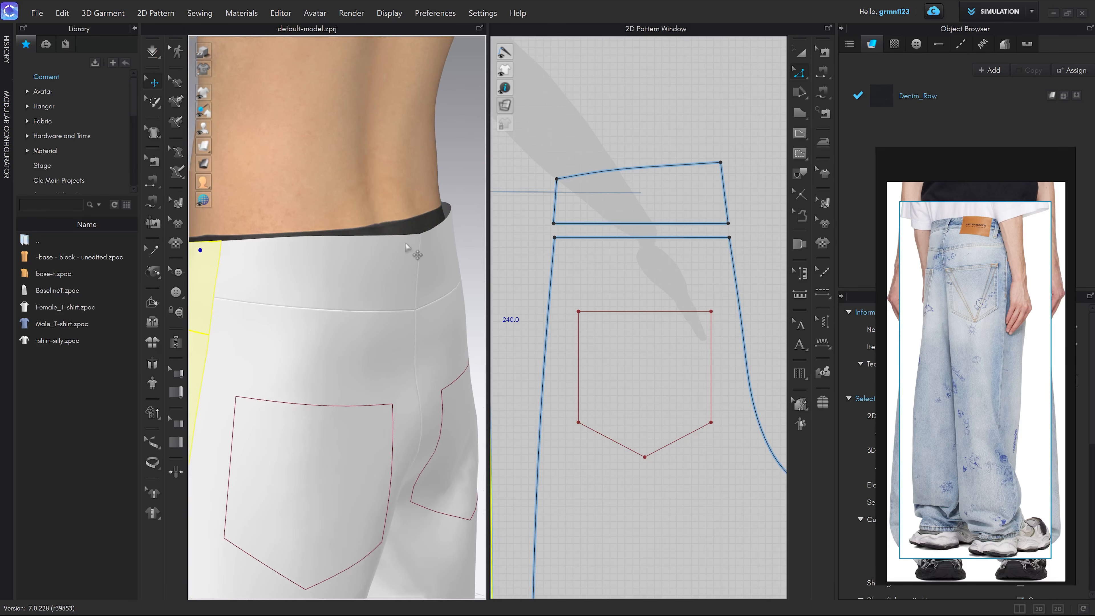
Step: Move the back yoke's upper centre-back point inward by 18 mm
{"action": "left_click", "coordinate": [407, 239]}
{"action": "right_click_drag", "start_coordinate": [451, 281], "coordinate": [431, 269]}
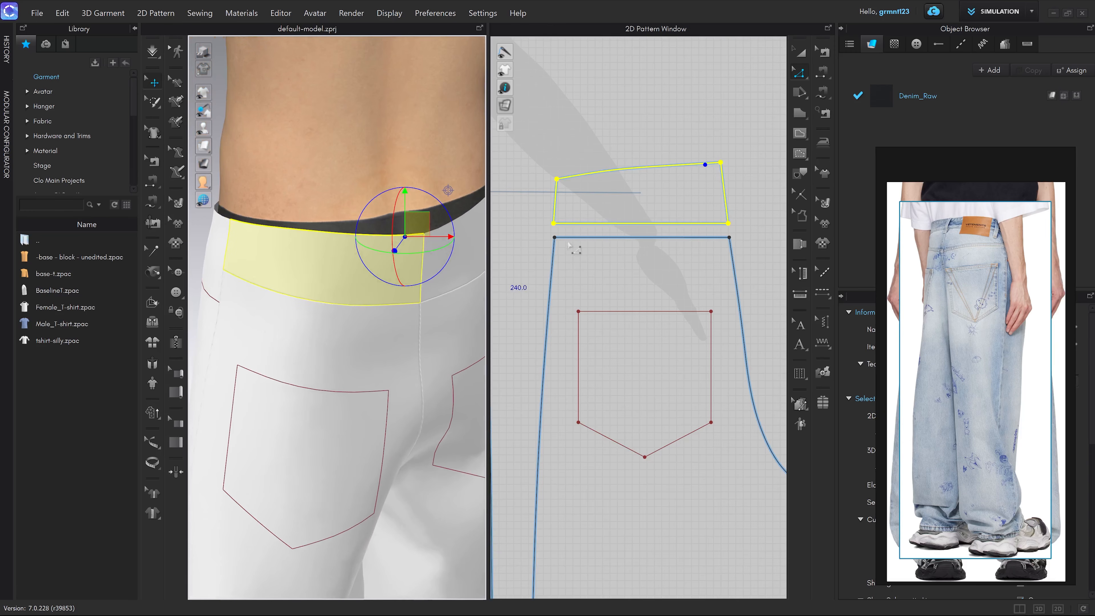
{"action": "left_click", "coordinate": [687, 156]}
{"action": "scroll", "coordinate": [688, 156], "scroll_direction": "up", "scroll_amount": 3}
{"action": "scroll", "coordinate": [716, 196], "scroll_direction": "down", "scroll_amount": 2}
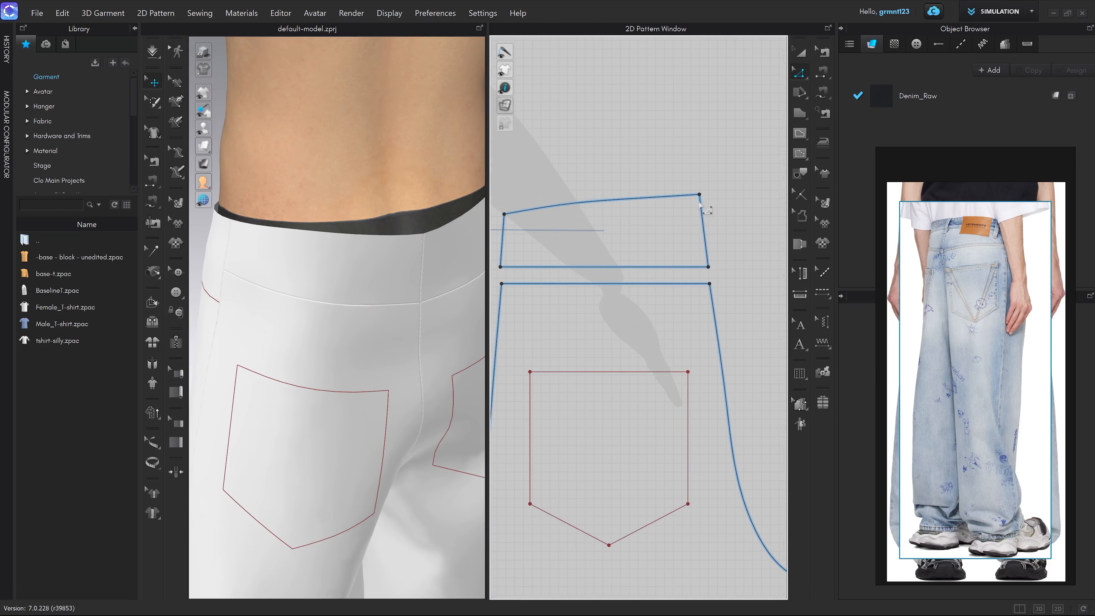
{"action": "scroll", "coordinate": [709, 222], "scroll_direction": "up", "scroll_amount": 3}
{"action": "left_click", "coordinate": [701, 205]}
{"action": "scroll", "coordinate": [705, 214], "scroll_direction": "down", "scroll_amount": 4}
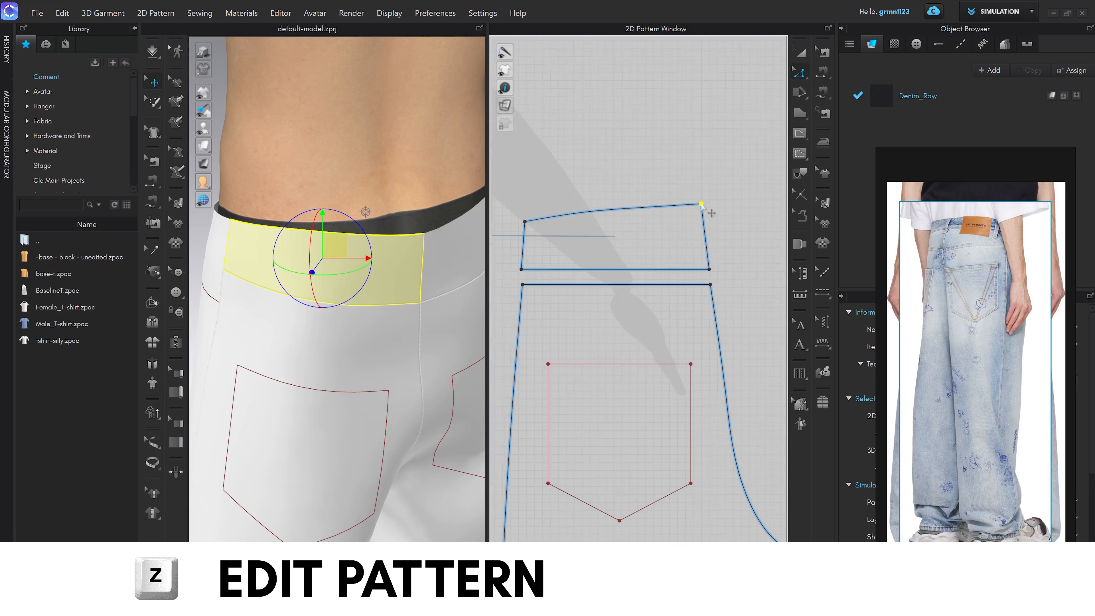
{"action": "scroll", "coordinate": [685, 218], "scroll_direction": "up", "scroll_amount": 4}
{"action": "left_click_drag", "start_coordinate": [682, 215], "coordinate": [652, 212]}
{"action": "scroll", "coordinate": [668, 215], "scroll_direction": "up", "scroll_amount": 3}
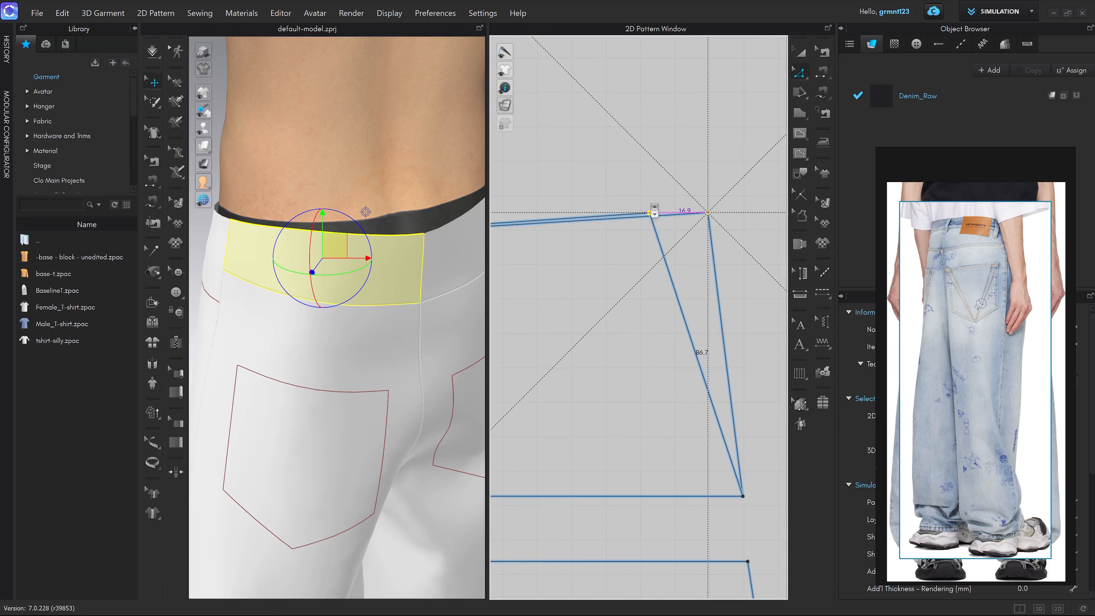
{"action": "right_click", "coordinate": [651, 210]}
{"action": "type", "text": "18"}
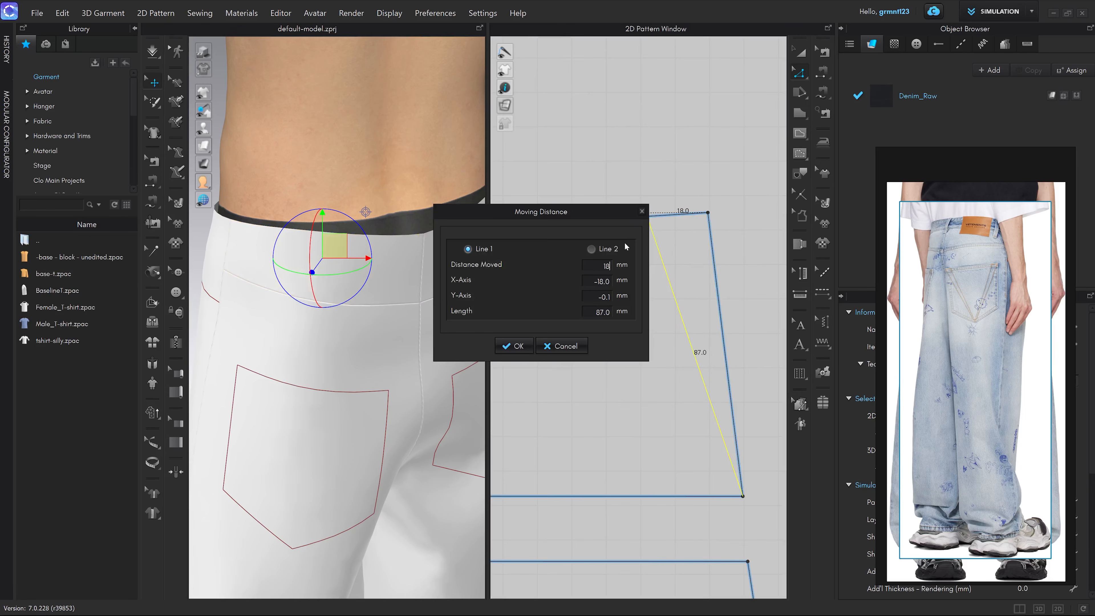
{"action": "left_click", "coordinate": [514, 346]}
{"action": "scroll", "coordinate": [408, 298], "scroll_direction": "down", "scroll_amount": 3}
Step: Simulate the reshaped yoke, pulling the waist up around the back and side seams, and stop the simulation
{"action": "right_click_drag", "start_coordinate": [409, 298], "coordinate": [395, 281]}
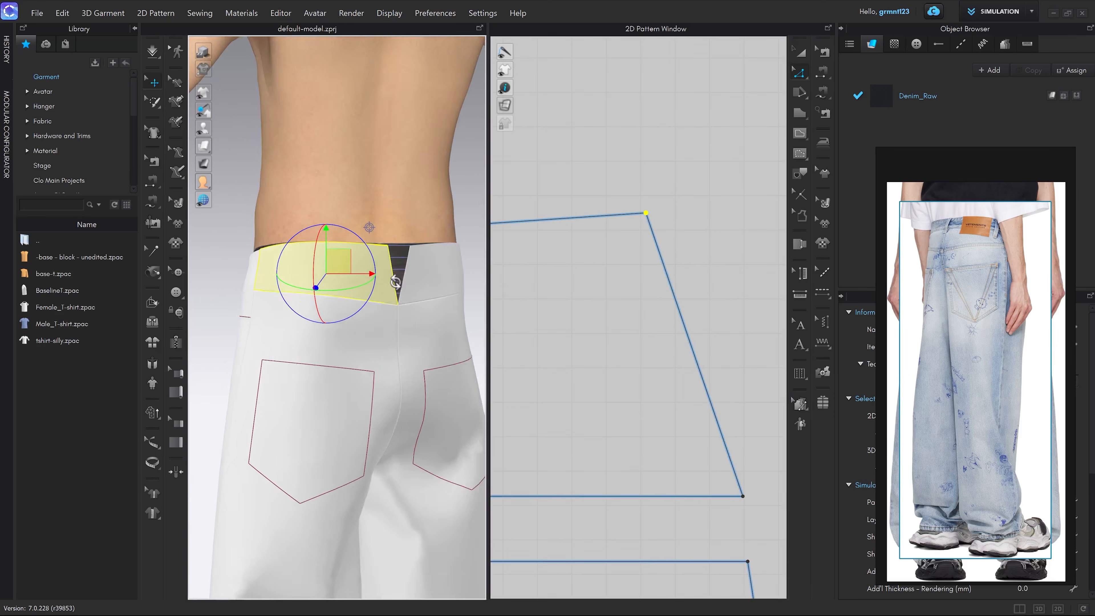
{"action": "scroll", "coordinate": [410, 299], "scroll_direction": "down", "scroll_amount": 4}
{"action": "middle_click_drag", "start_coordinate": [409, 298], "coordinate": [405, 281]}
{"action": "scroll", "coordinate": [404, 280], "scroll_direction": "up", "scroll_amount": 4}
{"action": "key", "text": "space"}
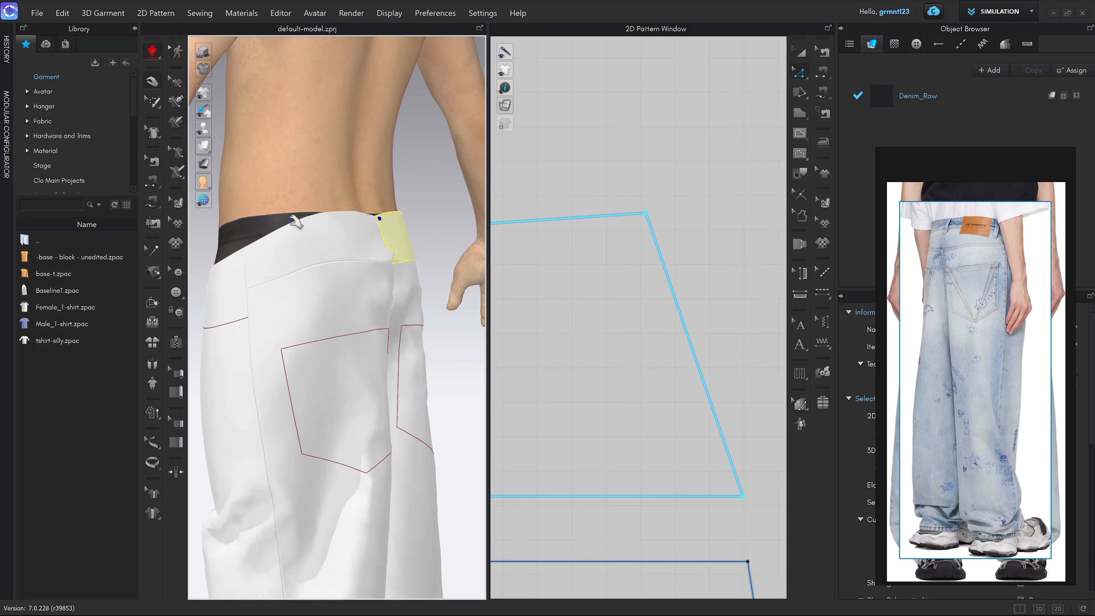
{"action": "left_click_drag", "start_coordinate": [236, 135], "coordinate": [238, 133]}
{"action": "left_click_drag", "start_coordinate": [396, 215], "coordinate": [413, 180]}
{"action": "right_click_drag", "start_coordinate": [428, 220], "coordinate": [324, 272]}
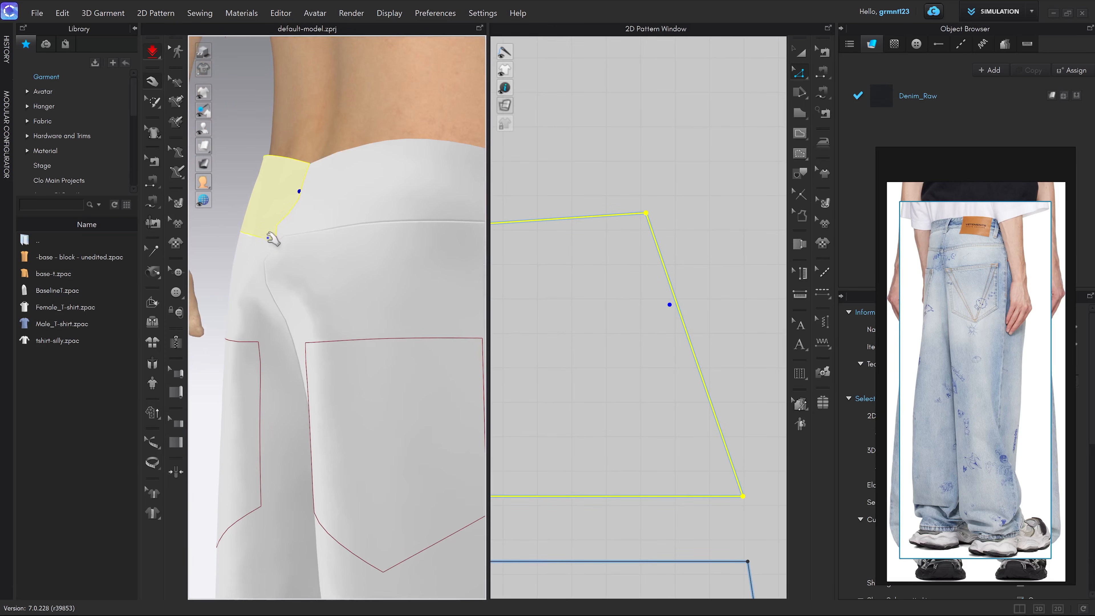
{"action": "left_click_drag", "start_coordinate": [268, 238], "coordinate": [226, 176]}
{"action": "scroll", "coordinate": [335, 214], "scroll_direction": "down", "scroll_amount": 3}
{"action": "right_click_drag", "start_coordinate": [335, 223], "coordinate": [343, 286]}
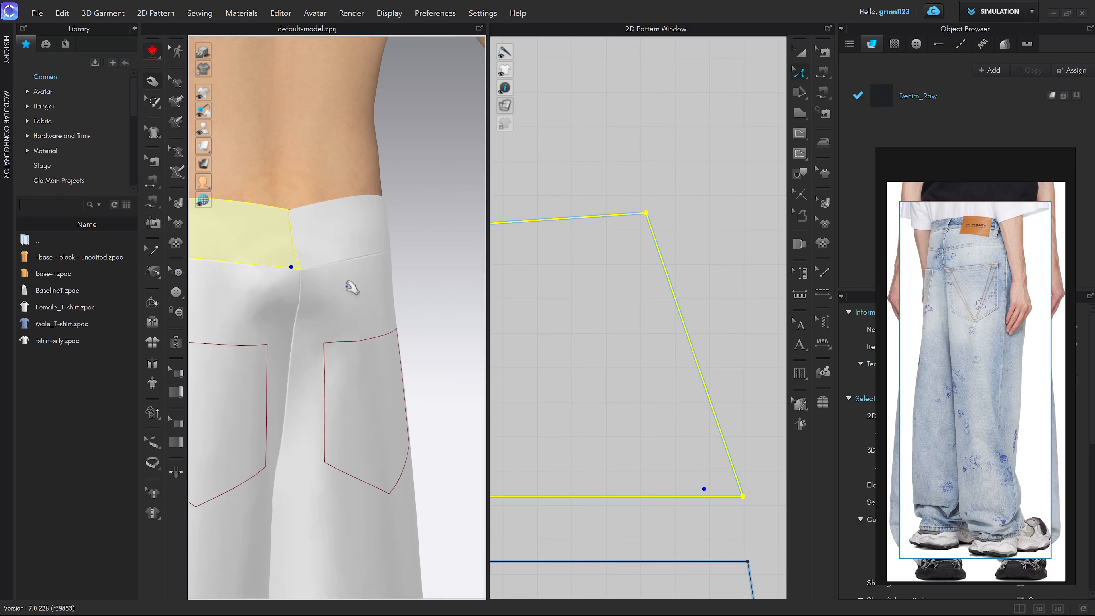
{"action": "middle_click_drag", "start_coordinate": [358, 286], "coordinate": [416, 280]}
{"action": "key", "text": "space"}
Step: Move the opposite back panel across the pattern layout and place it beside the other back panel
{"action": "scroll", "coordinate": [391, 283], "scroll_direction": "down", "scroll_amount": 3}
{"action": "scroll", "coordinate": [653, 366], "scroll_direction": "down", "scroll_amount": 8}
{"action": "key", "text": "a"}
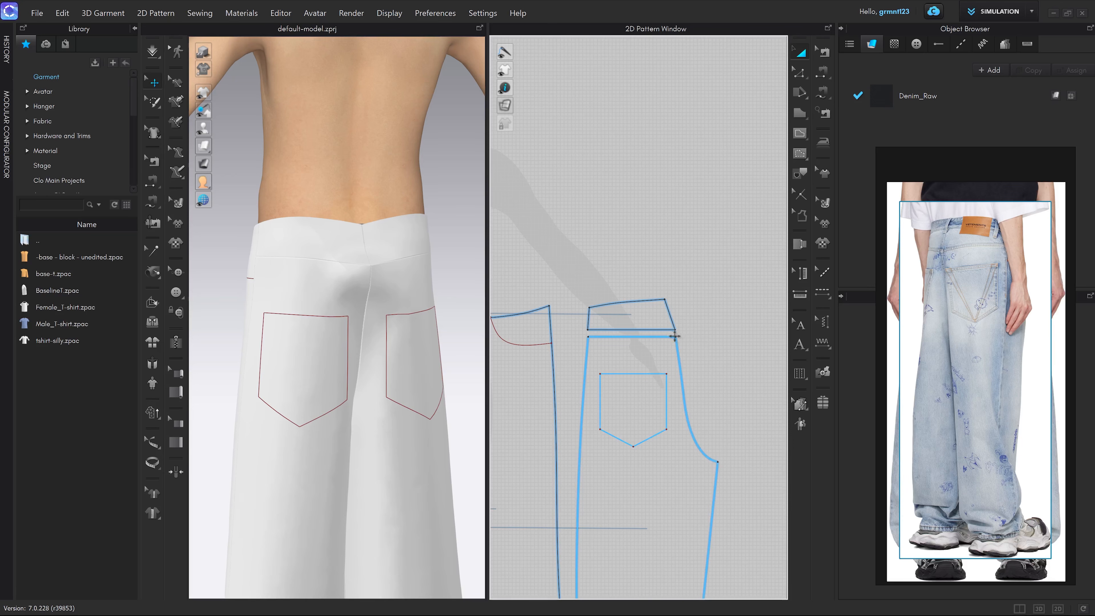
{"action": "scroll", "coordinate": [677, 334], "scroll_direction": "down", "scroll_amount": 5}
{"action": "scroll", "coordinate": [591, 319], "scroll_direction": "down", "scroll_amount": 3}
{"action": "mouse_move", "coordinate": [590, 319]}
{"action": "middle_mouse_down"}
{"action": "mouse_move", "coordinate": [664, 314]}
{"action": "mouse_move", "coordinate": [607, 320]}
{"action": "middle_mouse_up"}
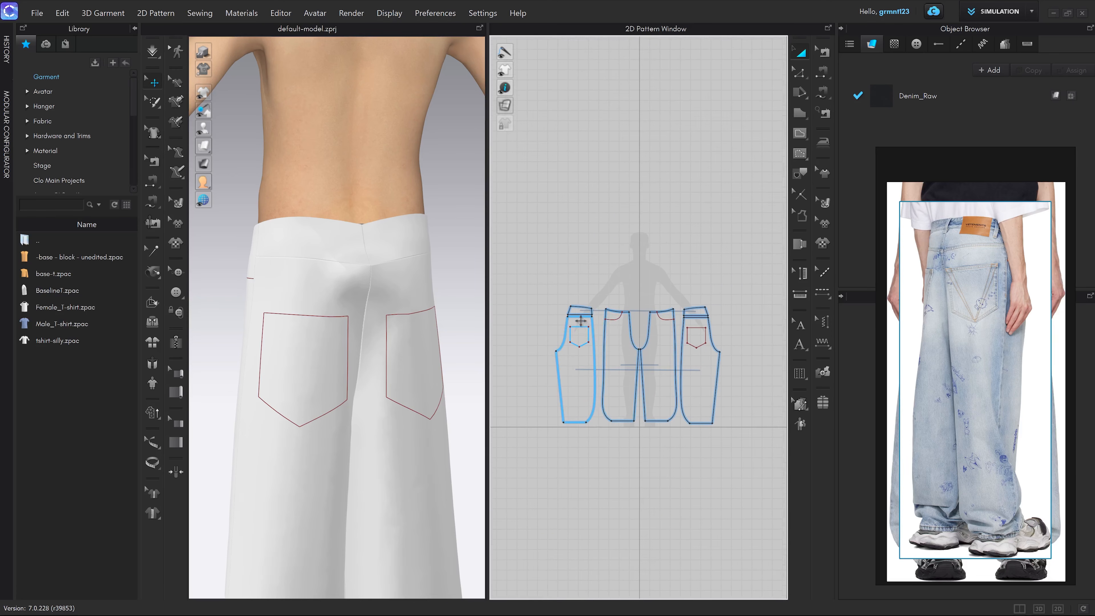
{"action": "left_click", "coordinate": [578, 320]}
{"action": "scroll", "coordinate": [578, 320], "scroll_direction": "up", "scroll_amount": 5}
{"action": "key", "text": "ctrl+c"}
{"action": "key", "text": "ctrl+v"}
{"action": "middle_click_drag", "start_coordinate": [692, 330], "coordinate": [484, 335]}
{"action": "scroll", "coordinate": [714, 335], "scroll_direction": "up", "scroll_amount": 4}
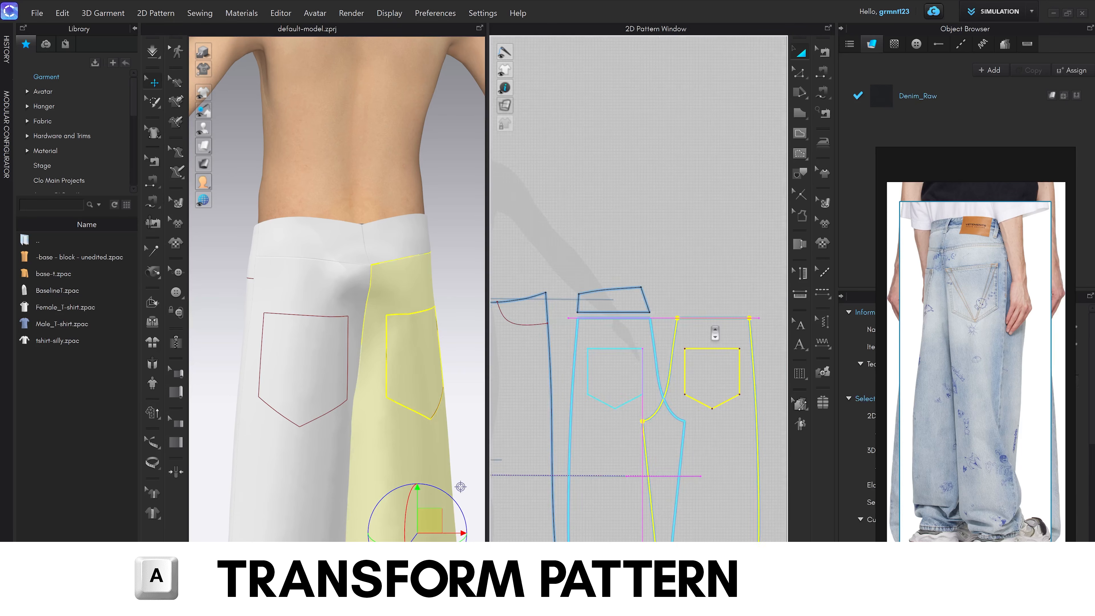
{"action": "left_click", "coordinate": [714, 336]}
Step: Rotate the two back panels so their centre-back seams run vertically side by side
{"action": "left_click_drag", "start_coordinate": [696, 286], "coordinate": [665, 290]}
{"action": "scroll", "coordinate": [666, 334], "scroll_direction": "up", "scroll_amount": 4}
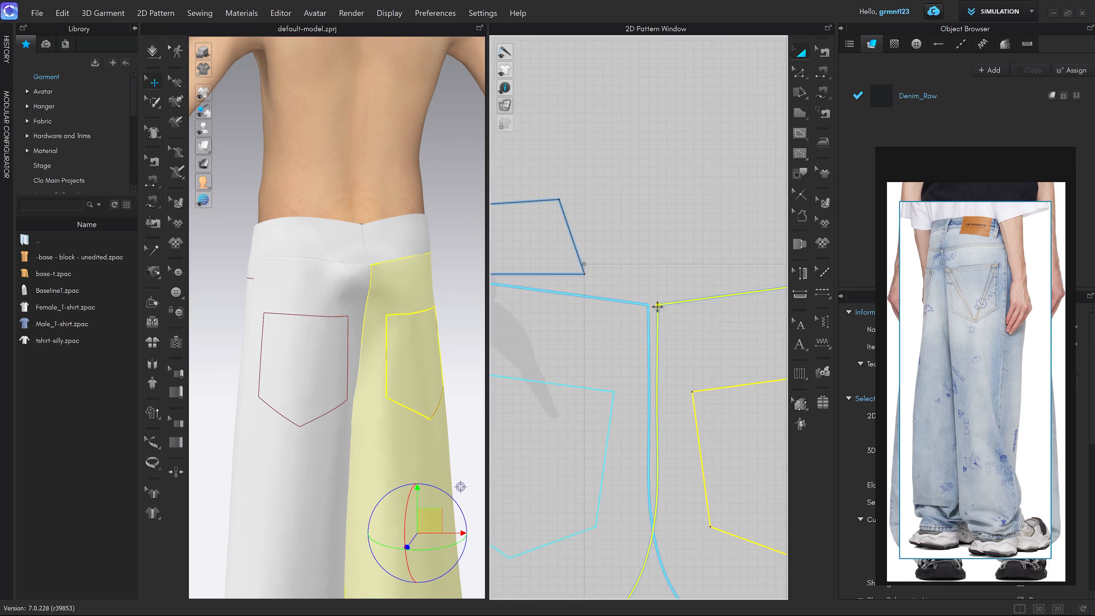
{"action": "scroll", "coordinate": [654, 349], "scroll_direction": "down", "scroll_amount": 3}
{"action": "scroll", "coordinate": [712, 254], "scroll_direction": "up", "scroll_amount": 4}
{"action": "left_click_drag", "start_coordinate": [716, 258], "coordinate": [711, 255]}
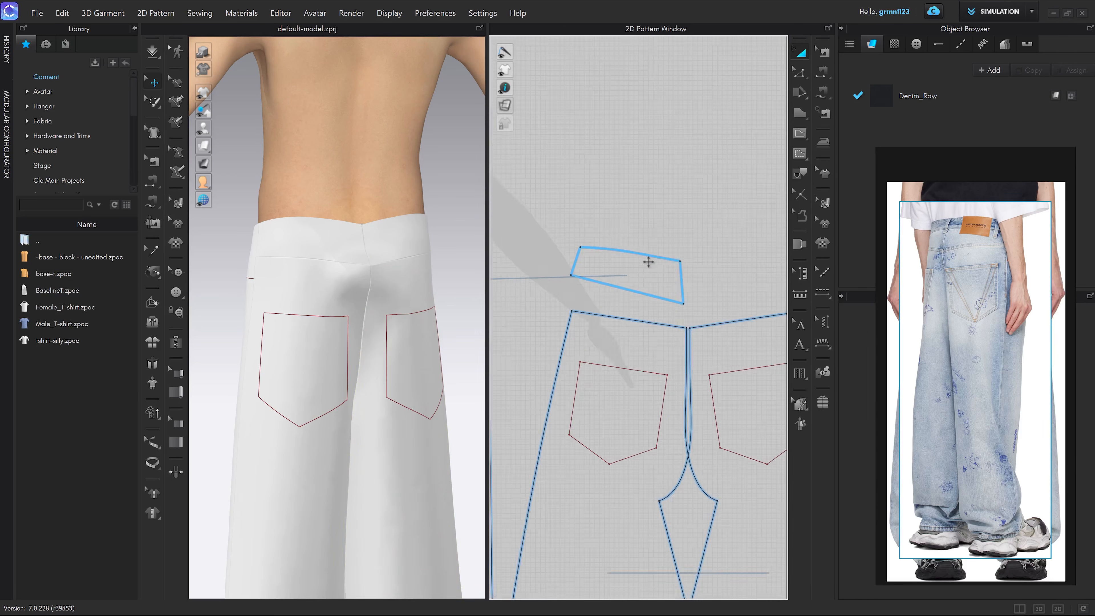
Step: Arrange the two rotated yoke pieces above the back panels with their centre-back edges side by side over the back seam
{"action": "left_click_drag", "start_coordinate": [650, 265], "coordinate": [656, 292]}
{"action": "scroll", "coordinate": [659, 295], "scroll_direction": "down", "scroll_amount": 6}
{"action": "left_click_drag", "start_coordinate": [542, 299], "coordinate": [738, 318]}
{"action": "scroll", "coordinate": [672, 298], "scroll_direction": "up", "scroll_amount": 3}
{"action": "scroll", "coordinate": [722, 300], "scroll_direction": "up", "scroll_amount": 4}
{"action": "left_click", "coordinate": [628, 331]}
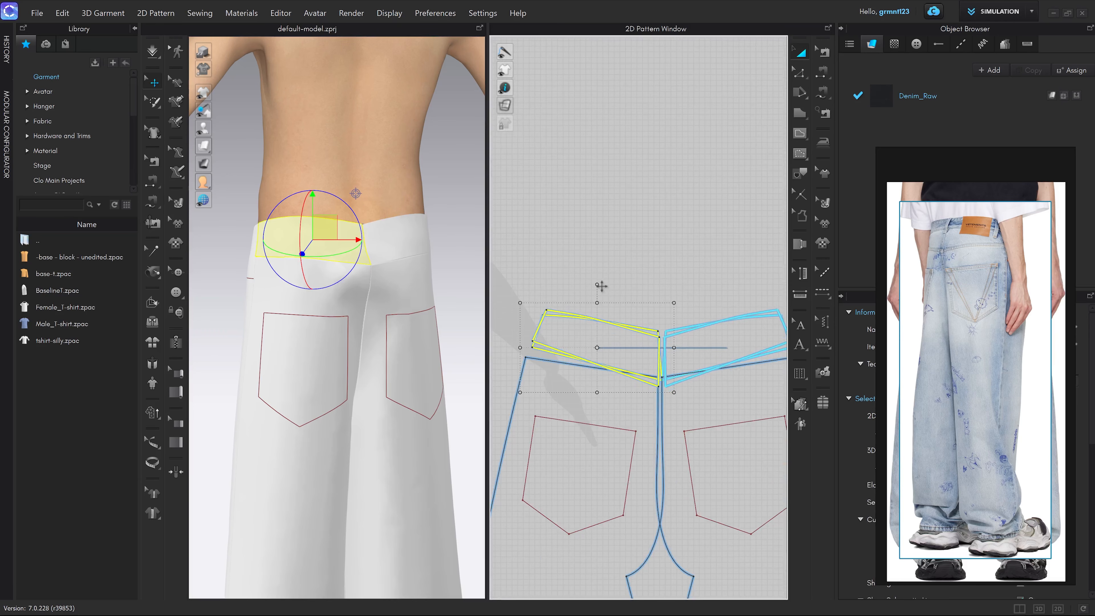
{"action": "left_click", "coordinate": [688, 354], "text": "shift"}
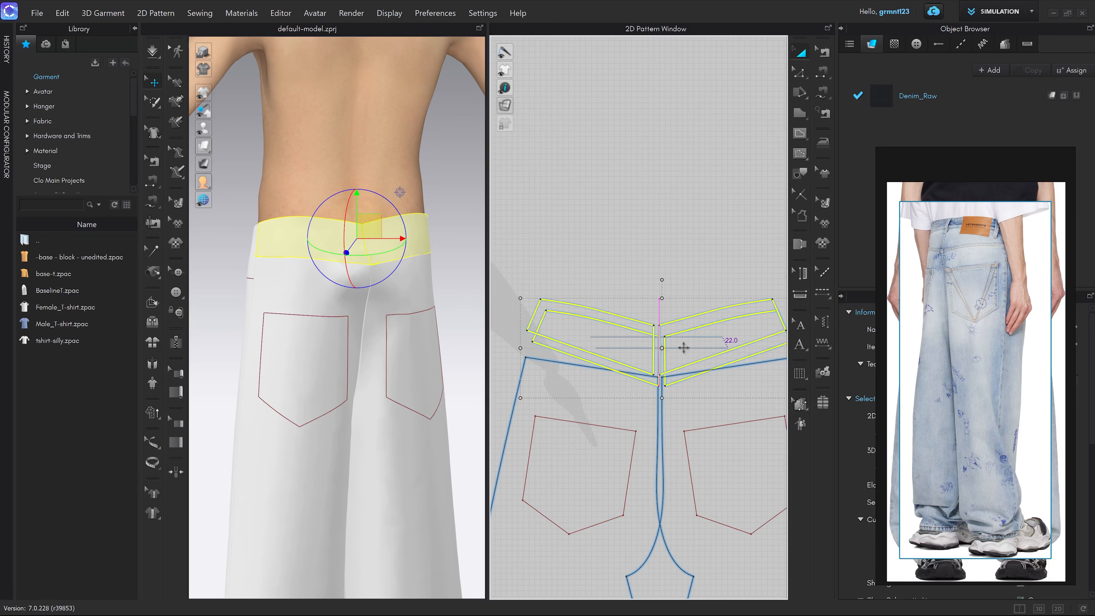
{"action": "scroll", "coordinate": [689, 352], "scroll_direction": "down", "scroll_amount": 3}
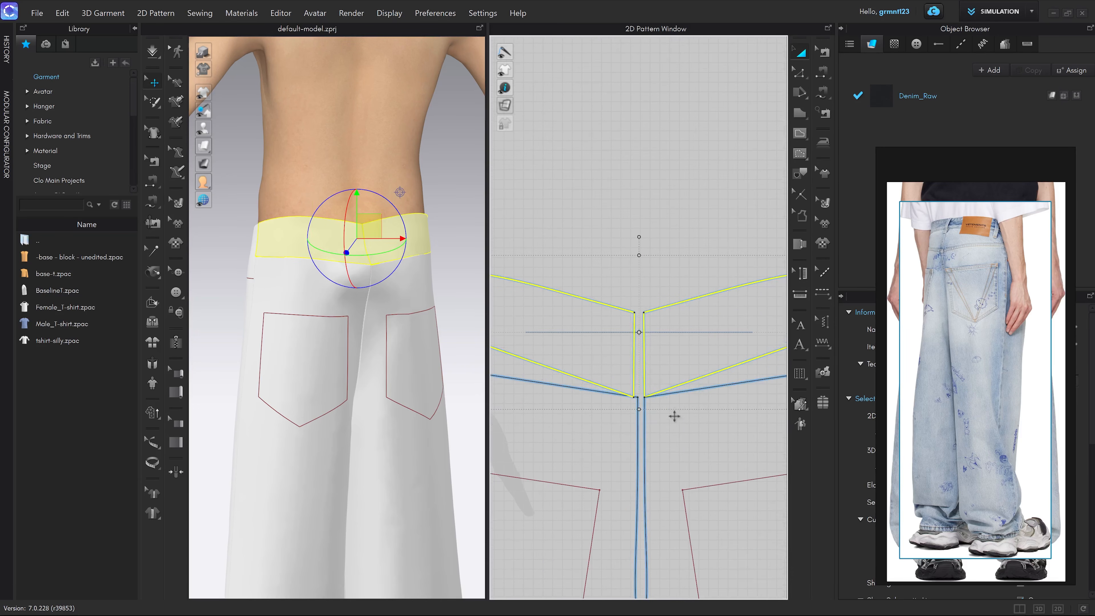
{"action": "scroll", "coordinate": [648, 326], "scroll_direction": "up", "scroll_amount": 3}
{"action": "right_click_drag", "start_coordinate": [388, 321], "coordinate": [392, 290]}
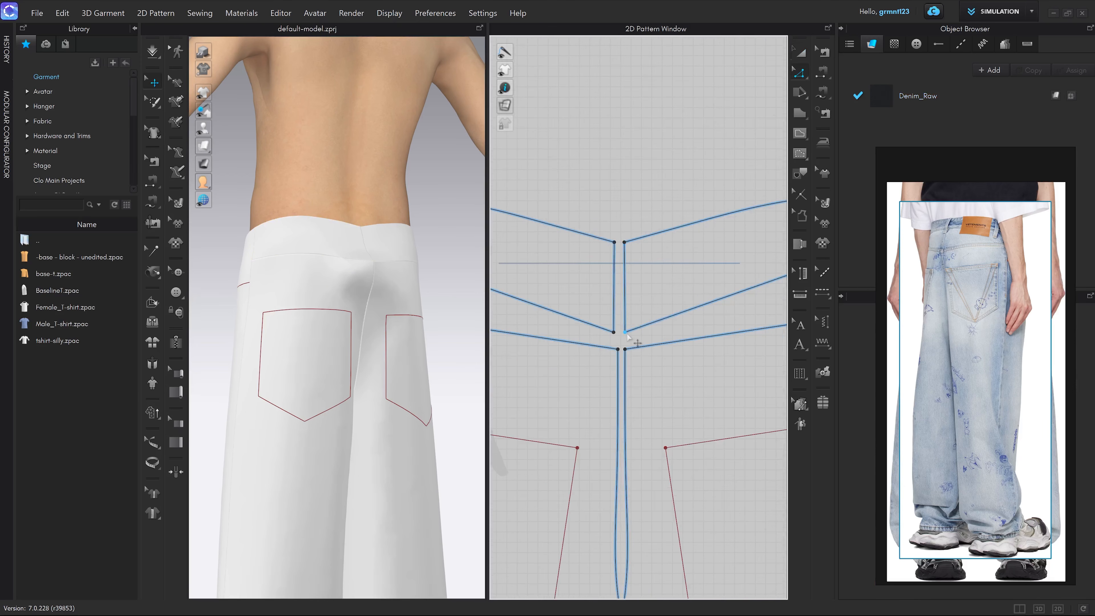
Step: Raise the yoke's lower centre-back point and bend its lower edge into a shallow curve with a curve point
{"action": "left_click_drag", "start_coordinate": [627, 334], "coordinate": [641, 309]}
{"action": "scroll", "coordinate": [631, 323], "scroll_direction": "down", "scroll_amount": 3}
{"action": "scroll", "coordinate": [635, 330], "scroll_direction": "up", "scroll_amount": 3}
{"action": "scroll", "coordinate": [637, 304], "scroll_direction": "up", "scroll_amount": 3}
{"action": "scroll", "coordinate": [647, 319], "scroll_direction": "down", "scroll_amount": 3}
{"action": "scroll", "coordinate": [674, 277], "scroll_direction": "up", "scroll_amount": 4}
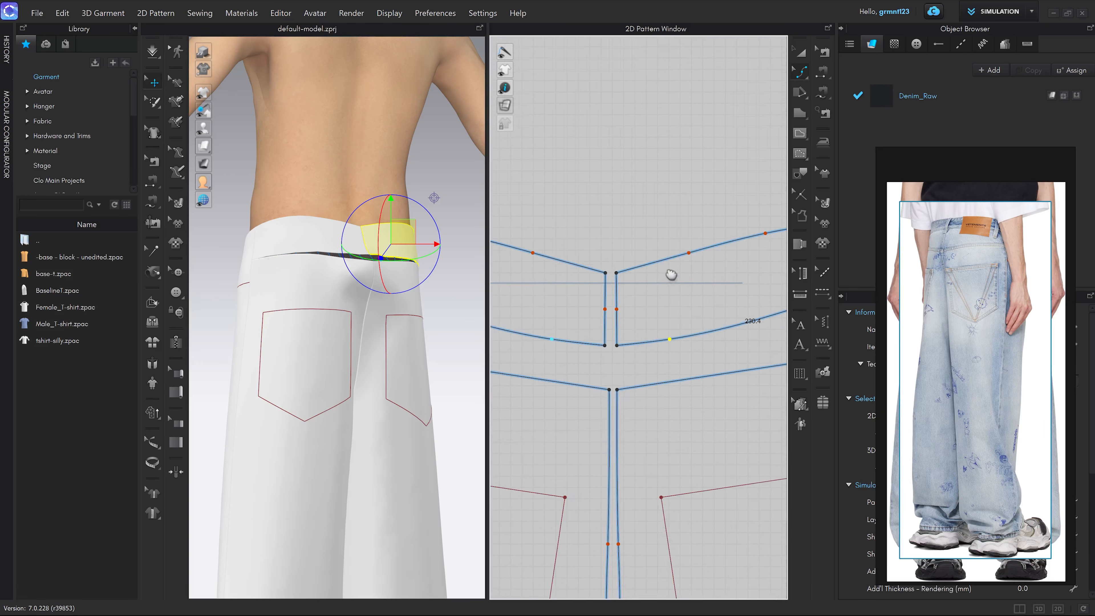
{"action": "left_click_drag", "start_coordinate": [605, 283], "coordinate": [616, 318]}
{"action": "scroll", "coordinate": [560, 304], "scroll_direction": "down", "scroll_amount": 2}
{"action": "scroll", "coordinate": [560, 306], "scroll_direction": "up", "scroll_amount": 4}
Step: Reshape the yoke's upper edge by shifting its curve point near the side seam
{"action": "key", "text": "a"}
{"action": "scroll", "coordinate": [638, 311], "scroll_direction": "down", "scroll_amount": 3}
{"action": "middle_click_drag", "start_coordinate": [736, 245], "coordinate": [654, 262]}
{"action": "key", "text": "v"}
{"action": "scroll", "coordinate": [659, 284], "scroll_direction": "up", "scroll_amount": 3}
{"action": "left_click_drag", "start_coordinate": [661, 297], "coordinate": [665, 304]}
{"action": "scroll", "coordinate": [664, 304], "scroll_direction": "down", "scroll_amount": 2}
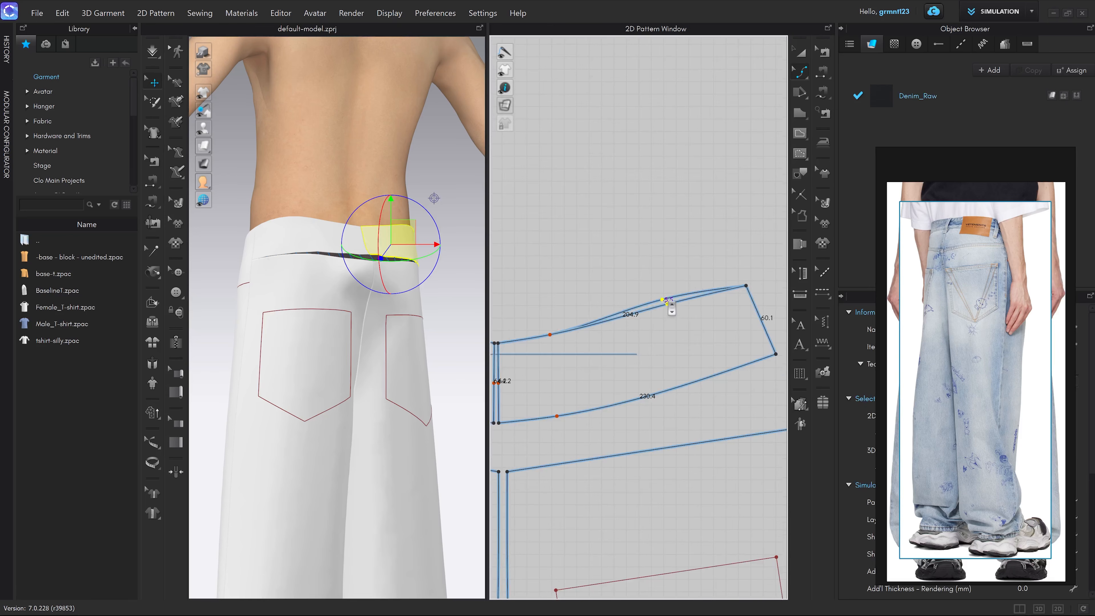
Step: Raise the yoke's upper centre-back point and simulate the updated yoke shape
{"action": "scroll", "coordinate": [667, 302], "scroll_direction": "down", "scroll_amount": 2}
{"action": "key", "text": "z"}
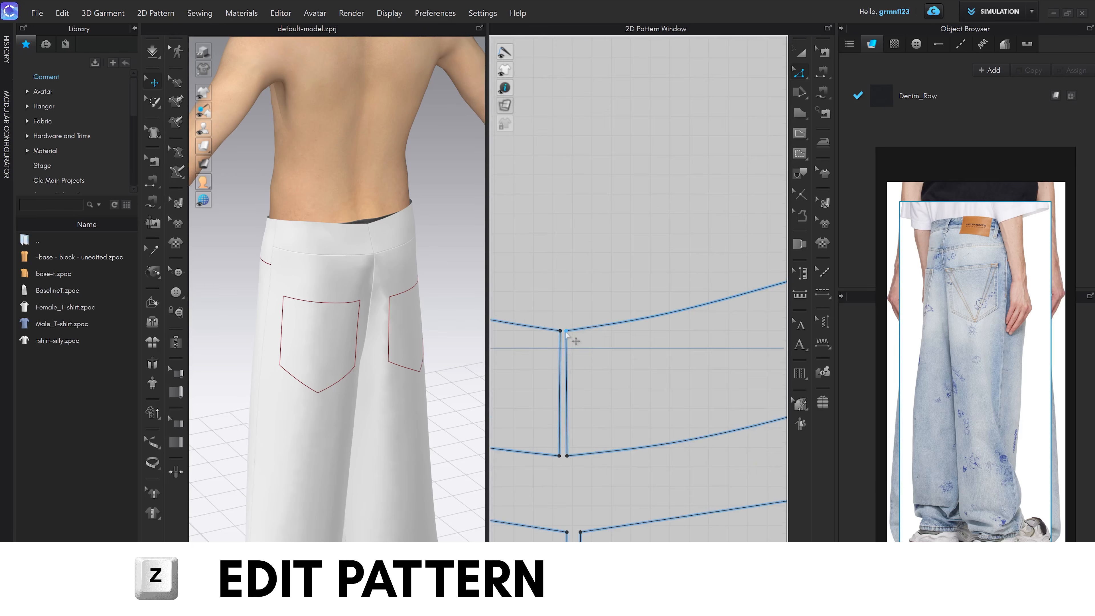
{"action": "left_click_drag", "start_coordinate": [568, 329], "coordinate": [567, 302]}
{"action": "key", "text": "space"}
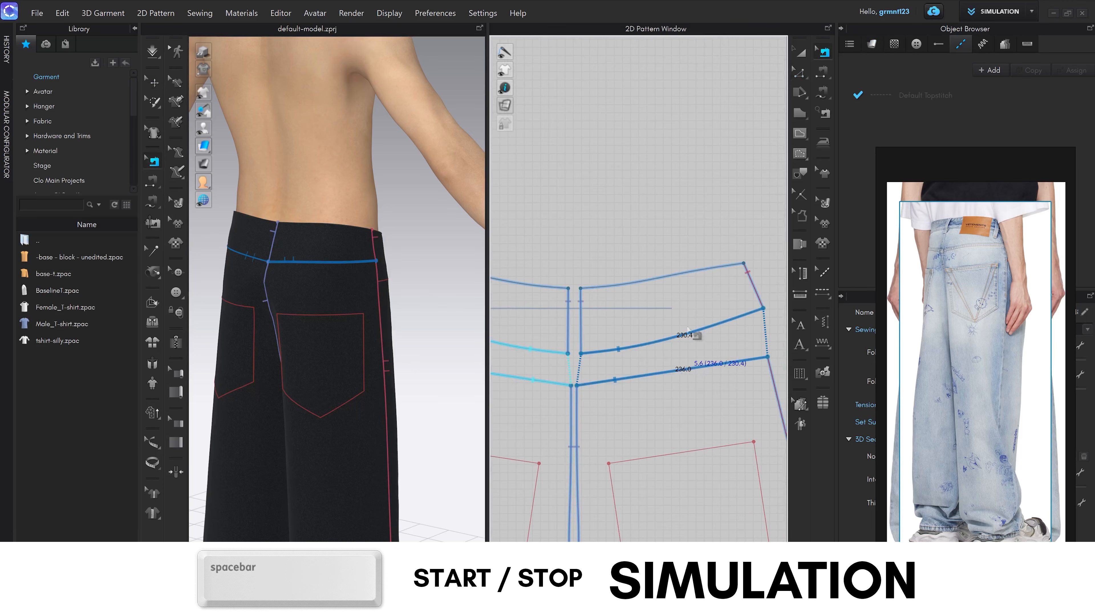
Step: Compare the sewn edge lengths of yoke and back panel, and move the yoke's lower centre-back point outward 5 mm
{"action": "middle_click_drag", "start_coordinate": [695, 321], "coordinate": [640, 321]}
{"action": "scroll", "coordinate": [617, 347], "scroll_direction": "up", "scroll_amount": 5}
{"action": "scroll", "coordinate": [633, 337], "scroll_direction": "down", "scroll_amount": 4}
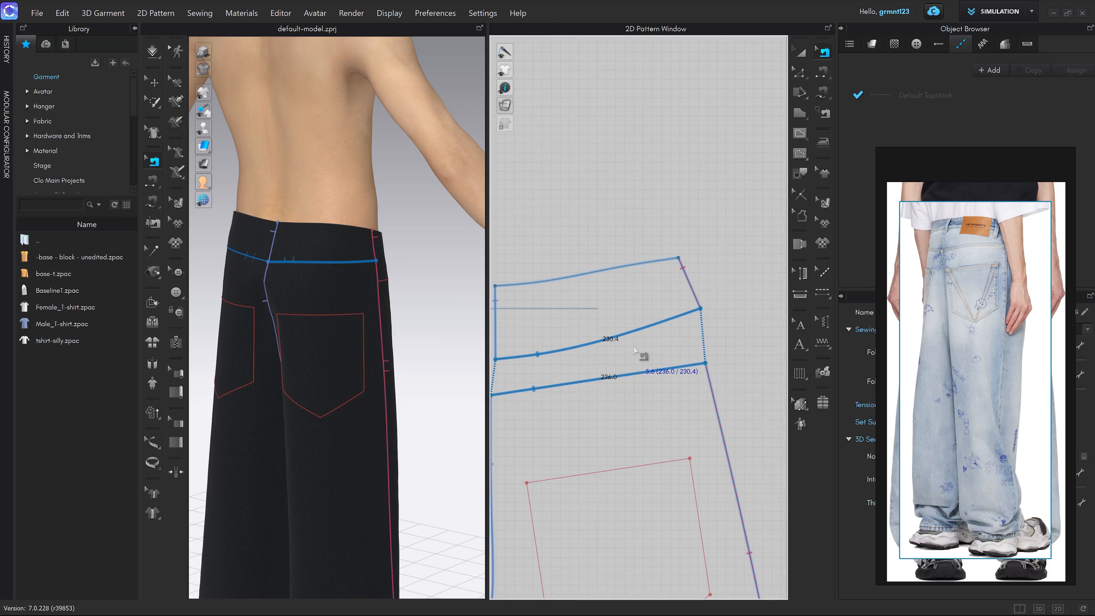
{"action": "middle_click_drag", "start_coordinate": [640, 351], "coordinate": [714, 343]}
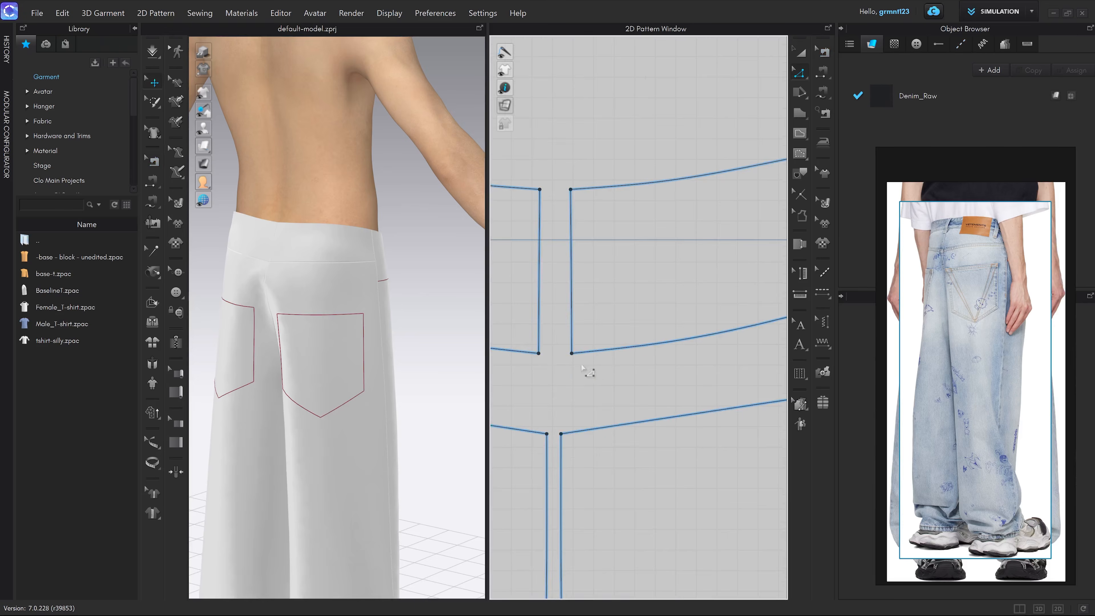
{"action": "key", "text": "z"}
{"action": "right_click", "coordinate": [564, 353]}
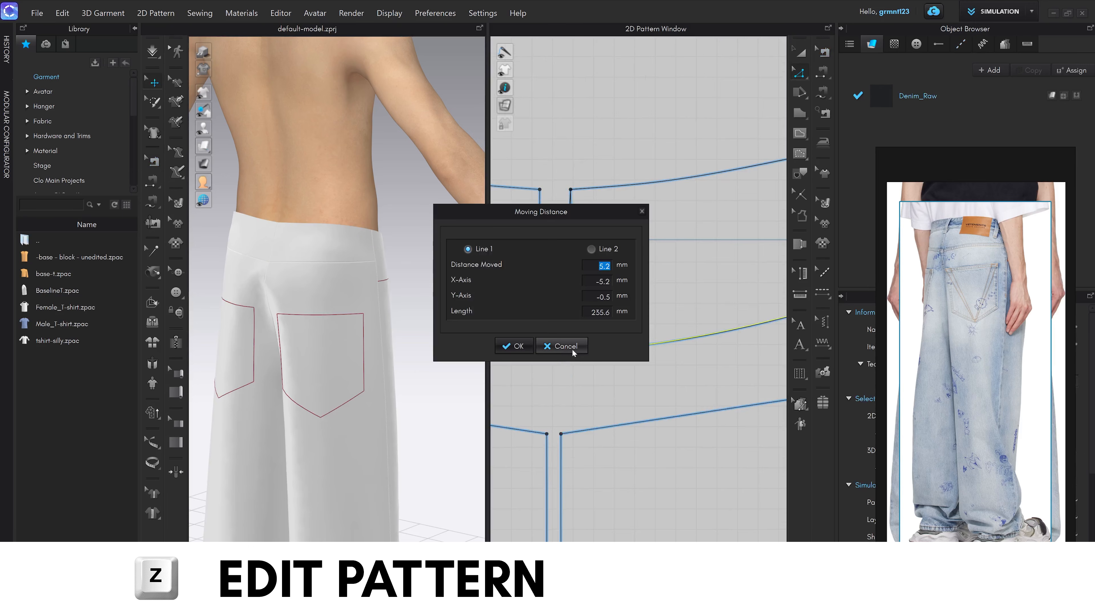
{"action": "type", "text": "5"}
{"action": "key", "text": "Return"}
Step: Shift the yoke pieces sideways so their centre-back edges meet
{"action": "scroll", "coordinate": [655, 348], "scroll_direction": "down", "scroll_amount": 4}
{"action": "key", "text": "a"}
{"action": "left_click", "coordinate": [653, 314]}
{"action": "scroll", "coordinate": [650, 280], "scroll_direction": "up", "scroll_amount": 3}
{"action": "scroll", "coordinate": [660, 269], "scroll_direction": "down", "scroll_amount": 2}
{"action": "left_click_drag", "start_coordinate": [719, 216], "coordinate": [713, 215]}
{"action": "left_click_drag", "start_coordinate": [661, 339], "coordinate": [650, 339]}
Step: Smooth the yoke's curved edges by adjusting the curve along them
{"action": "key", "text": "c"}
{"action": "mouse_move", "coordinate": [626, 282]}
{"action": "left_mouse_down"}
{"action": "mouse_move", "coordinate": [640, 292]}
{"action": "mouse_move", "coordinate": [634, 283]}
{"action": "left_mouse_up"}
{"action": "middle_click_drag", "start_coordinate": [667, 294], "coordinate": [606, 306]}
{"action": "left_click_drag", "start_coordinate": [670, 269], "coordinate": [675, 273]}
{"action": "left_click", "coordinate": [668, 242]}
Step: Simulate the trousers and raise the yoke's upper centre-back point slightly
{"action": "scroll", "coordinate": [393, 284], "scroll_direction": "down", "scroll_amount": 2}
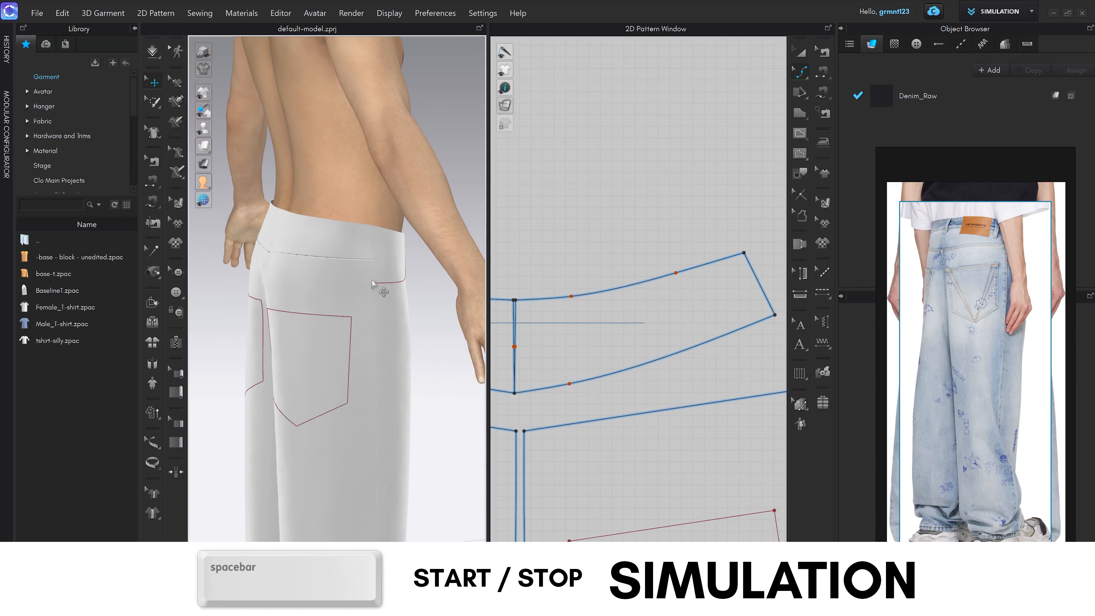
{"action": "key", "text": "space"}
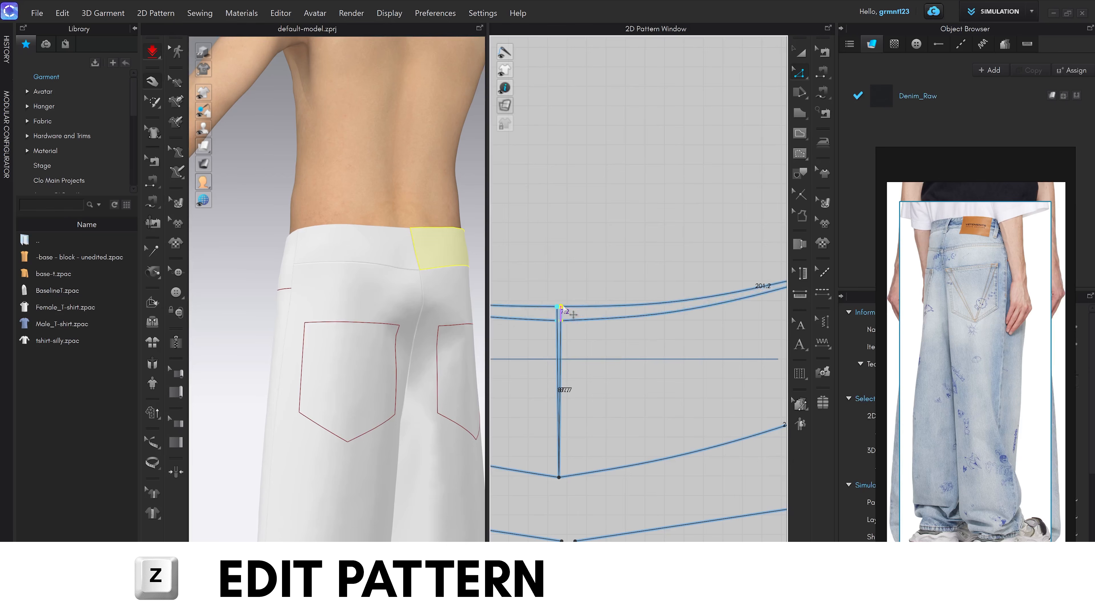
{"action": "left_click_drag", "start_coordinate": [561, 302], "coordinate": [560, 295]}
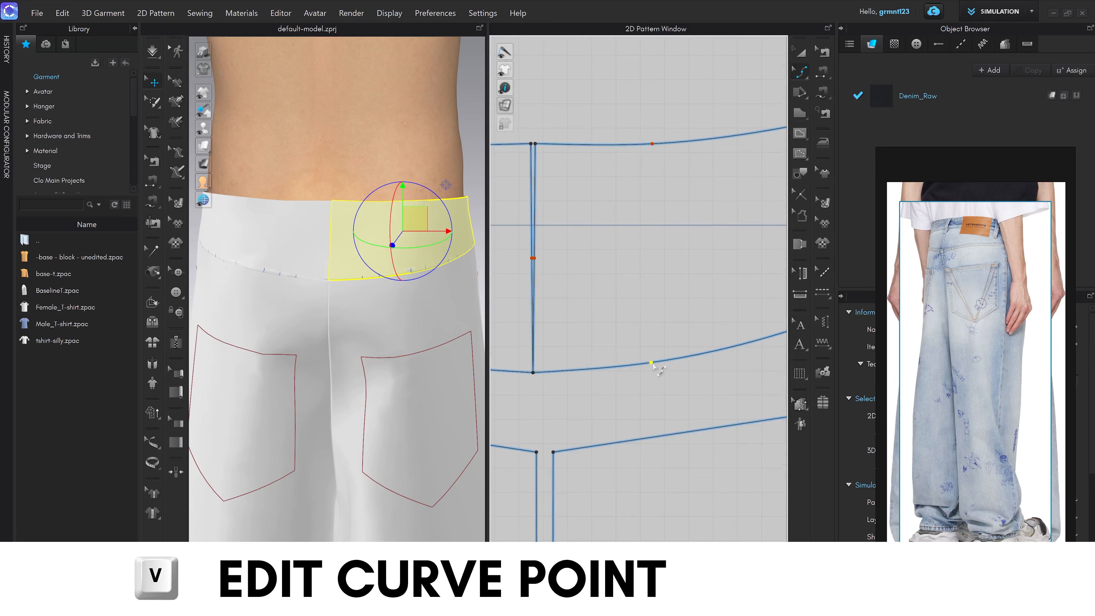
Step: Reshape the curve points of the yoke's lower edge and the back panels' upper edge around the centre back
{"action": "left_click_drag", "start_coordinate": [650, 364], "coordinate": [642, 368]}
{"action": "scroll", "coordinate": [643, 370], "scroll_direction": "down", "scroll_amount": 3}
{"action": "middle_click_drag", "start_coordinate": [636, 393], "coordinate": [651, 379]}
{"action": "scroll", "coordinate": [641, 403], "scroll_direction": "up", "scroll_amount": 4}
{"action": "left_click", "coordinate": [643, 403]}
{"action": "scroll", "coordinate": [643, 401], "scroll_direction": "up", "scroll_amount": 2}
{"action": "left_click_drag", "start_coordinate": [643, 402], "coordinate": [628, 419]}
{"action": "scroll", "coordinate": [637, 413], "scroll_direction": "down", "scroll_amount": 3}
{"action": "scroll", "coordinate": [638, 416], "scroll_direction": "up", "scroll_amount": 3}
{"action": "scroll", "coordinate": [628, 421], "scroll_direction": "down", "scroll_amount": 8}
{"action": "key", "text": "a"}
{"action": "scroll", "coordinate": [394, 302], "scroll_direction": "down", "scroll_amount": 4}
{"action": "right_click_drag", "start_coordinate": [394, 302], "coordinate": [435, 303]}
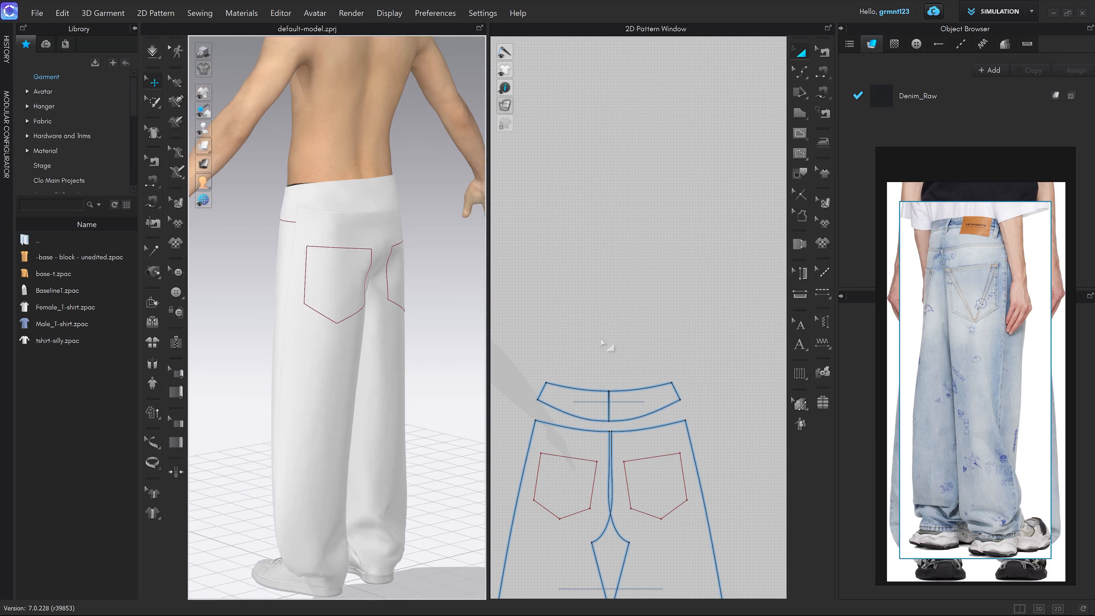
Step: Measure the combined length of one front panel's waist edge and the upper edge of the yoke piece on the same side
{"action": "scroll", "coordinate": [602, 342], "scroll_direction": "down", "scroll_amount": 5}
{"action": "key", "text": "z"}
{"action": "middle_click_drag", "start_coordinate": [628, 358], "coordinate": [692, 350]}
{"action": "scroll", "coordinate": [589, 375], "scroll_direction": "up", "scroll_amount": 7}
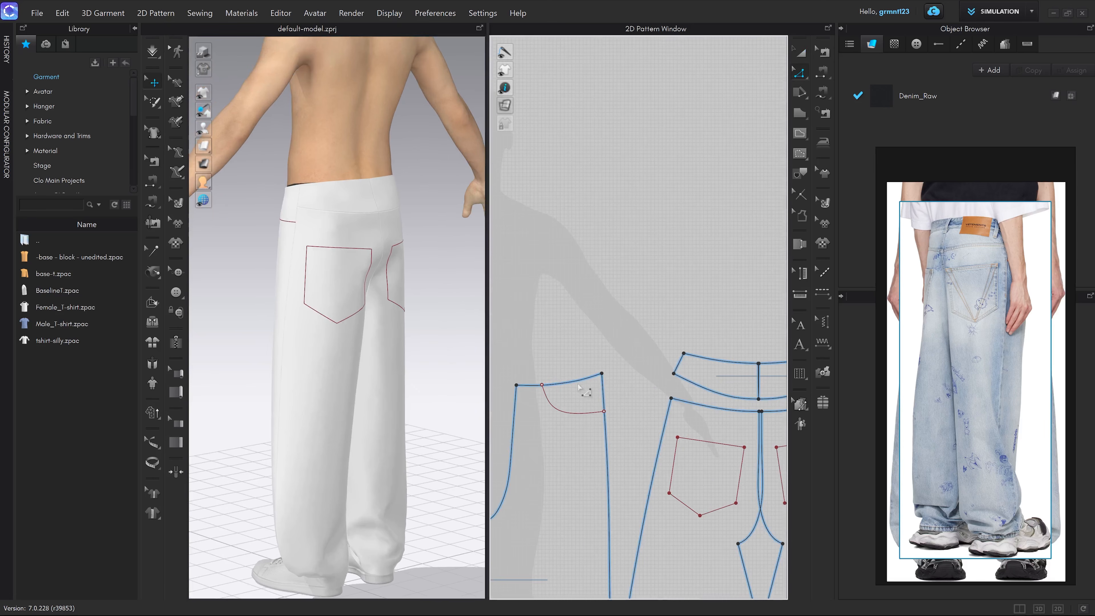
{"action": "scroll", "coordinate": [587, 390], "scroll_direction": "down", "scroll_amount": 4}
{"action": "scroll", "coordinate": [612, 333], "scroll_direction": "up", "scroll_amount": 1}
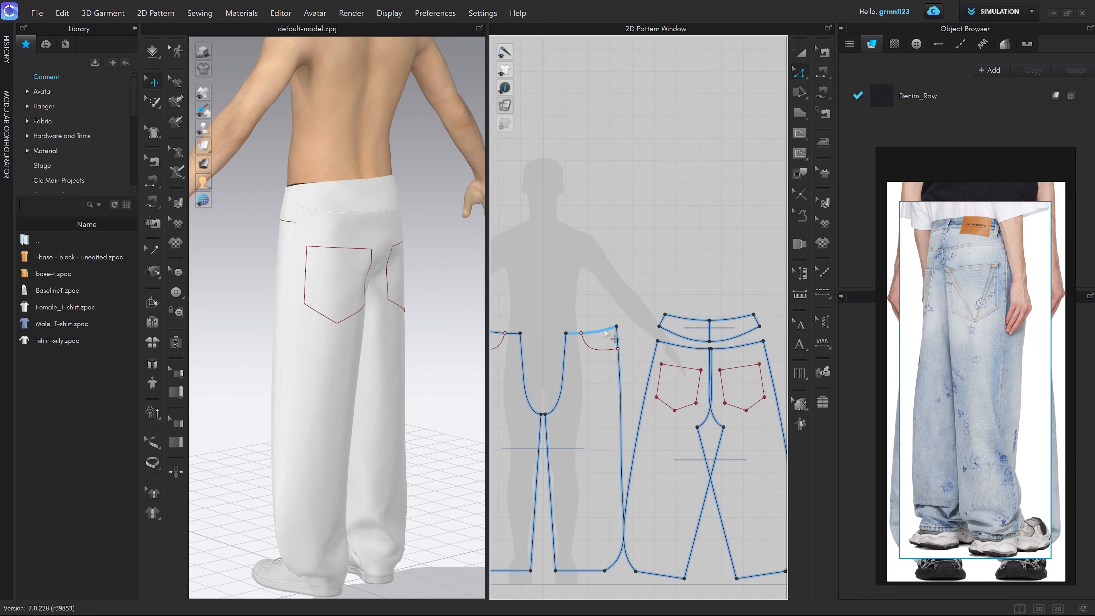
{"action": "left_click", "coordinate": [605, 333]}
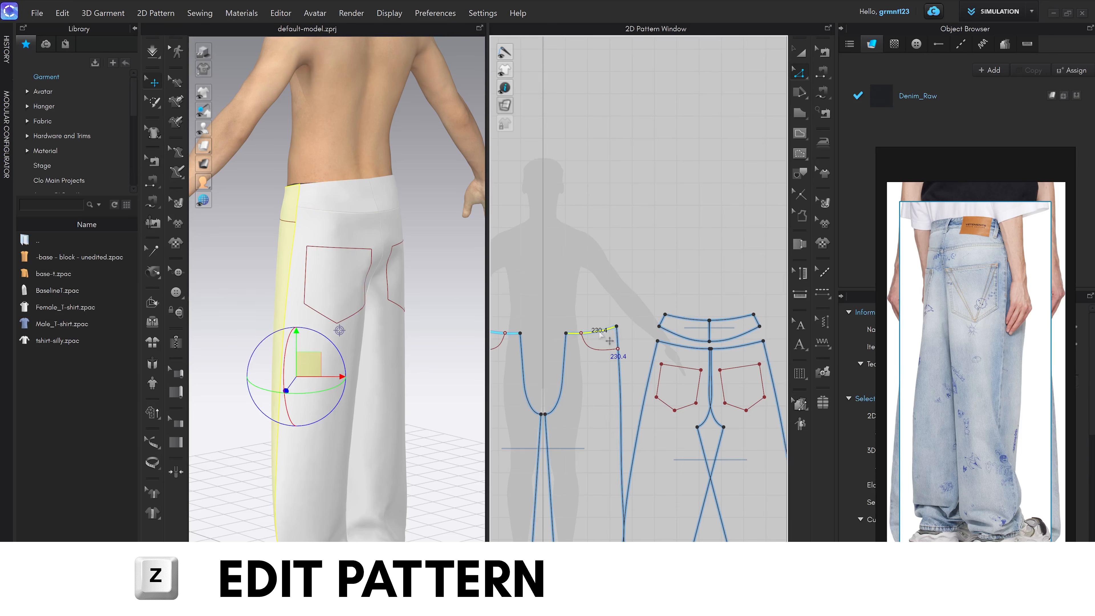
{"action": "scroll", "coordinate": [685, 321], "scroll_direction": "up", "scroll_amount": 3}
{"action": "left_click", "coordinate": [704, 320], "text": "shift"}
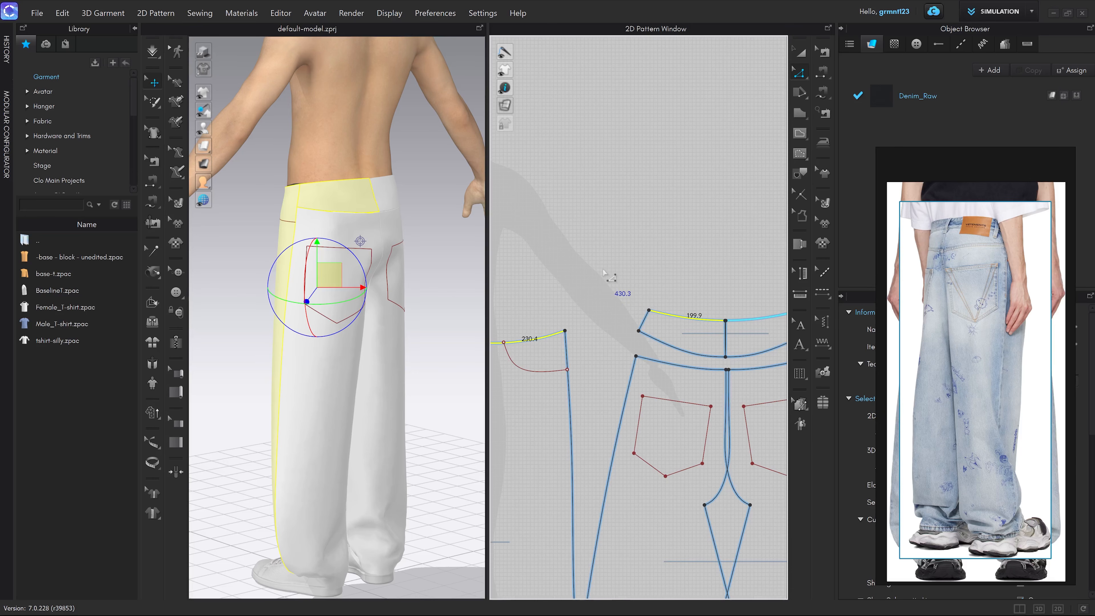
Step: Create a waistband rectangle 430.3 mm wide and 42 mm high above the front and back panels
{"action": "key", "text": "s"}
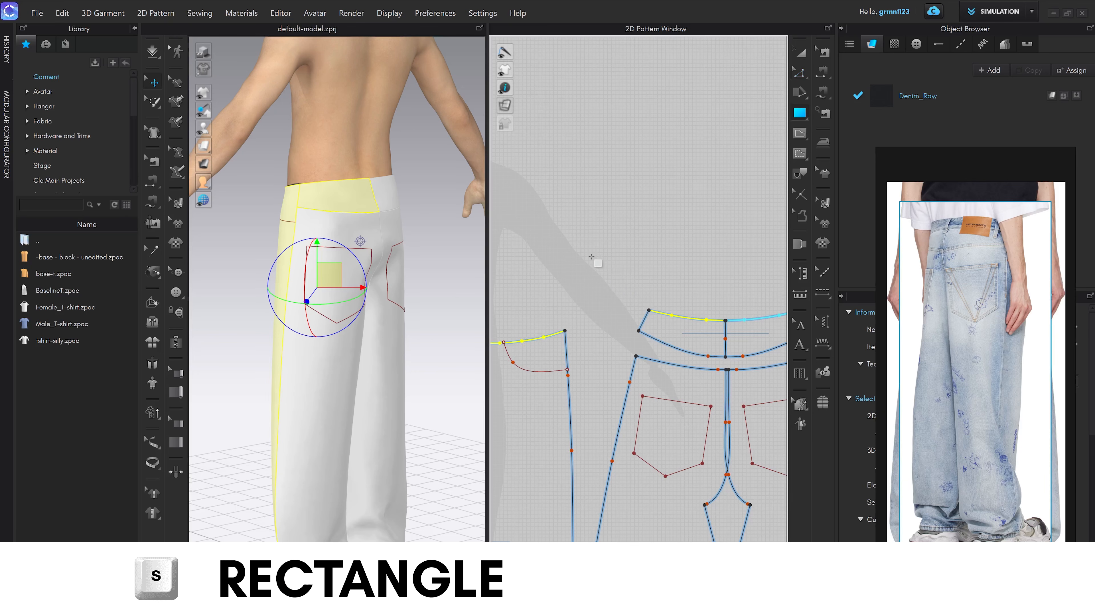
{"action": "left_click", "coordinate": [592, 263]}
{"action": "type", "text": "430.3"}
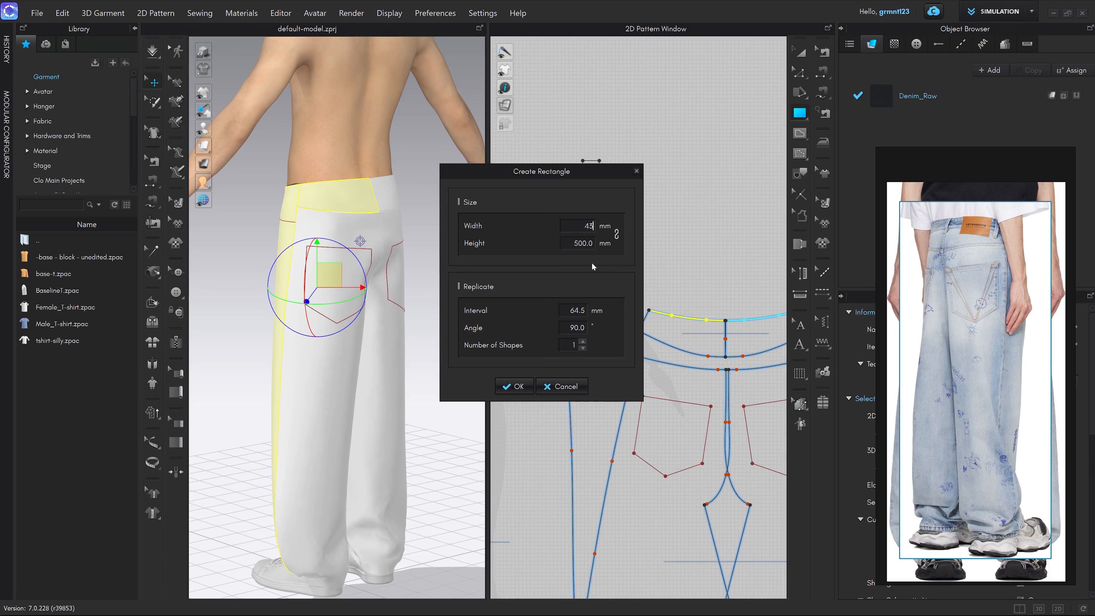
{"action": "key", "text": "Tab"}
{"action": "type", "text": "40"}
{"action": "key", "text": "Return"}
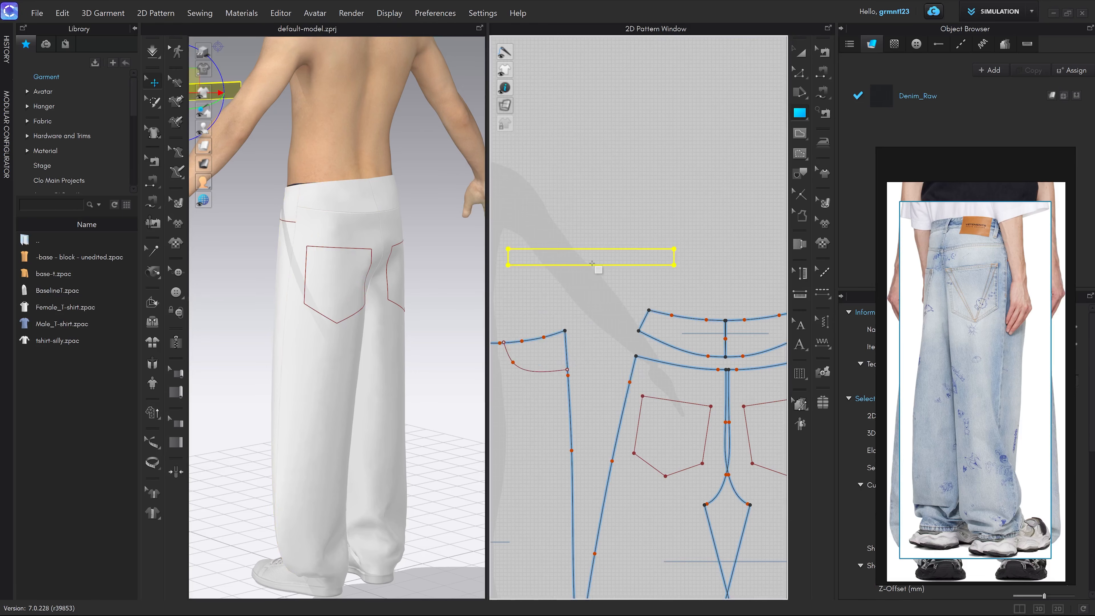
Step: Sew the waistband's lower edge to the front panel's waist edge and the adjoining yoke's upper edge with Free Sewing
{"action": "key", "text": "z"}
{"action": "scroll", "coordinate": [612, 280], "scroll_direction": "down", "scroll_amount": 3}
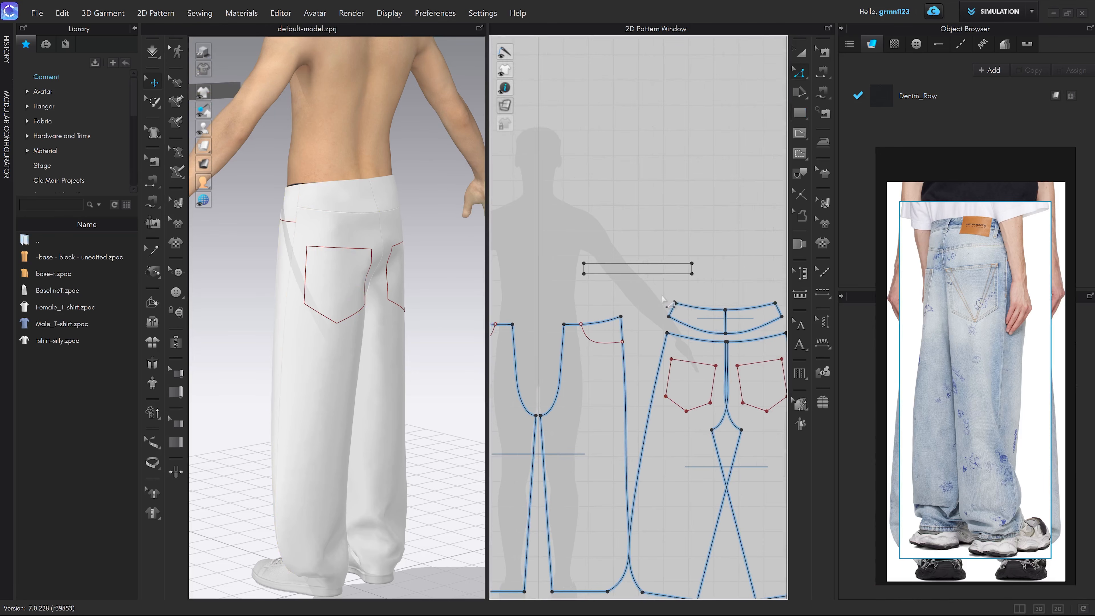
{"action": "key", "text": "m"}
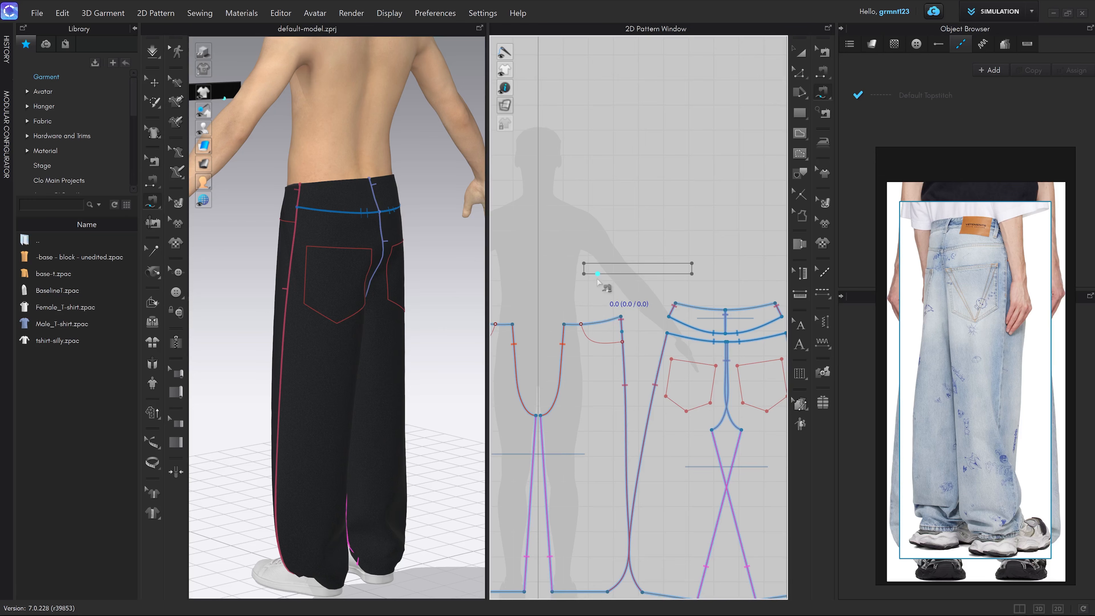
{"action": "scroll", "coordinate": [592, 279], "scroll_direction": "up", "scroll_amount": 4}
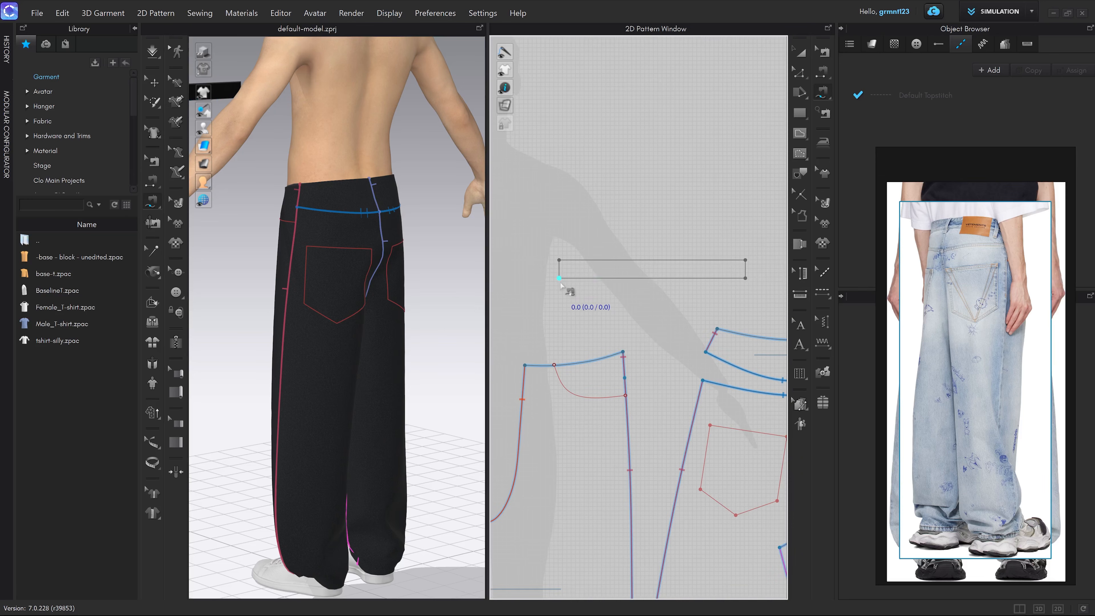
{"action": "scroll", "coordinate": [665, 302], "scroll_direction": "down", "scroll_amount": 2}
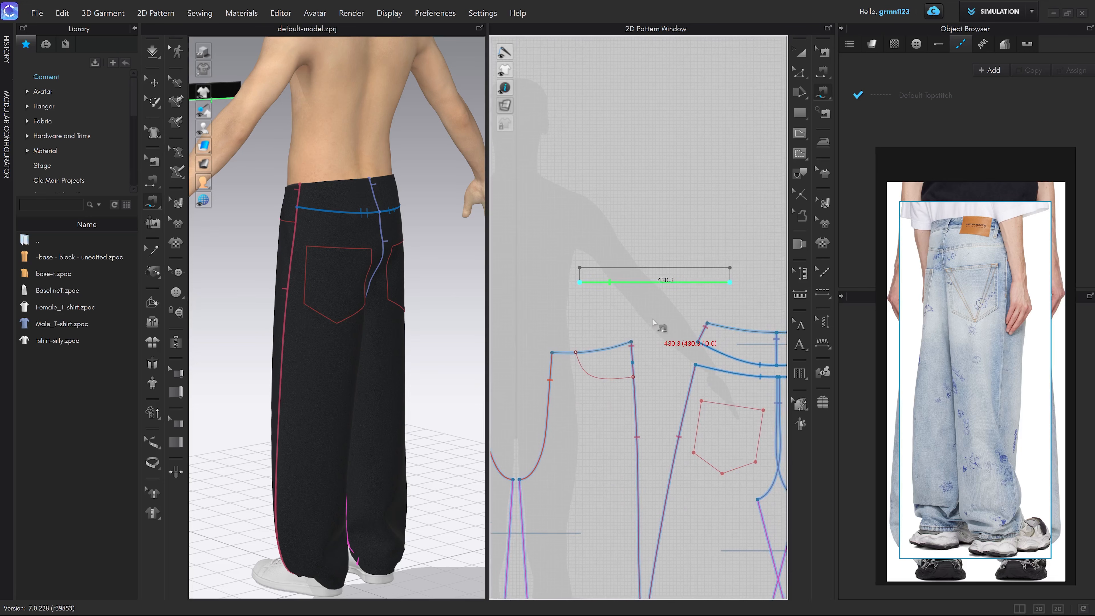
{"action": "left_click", "coordinate": [553, 352]}
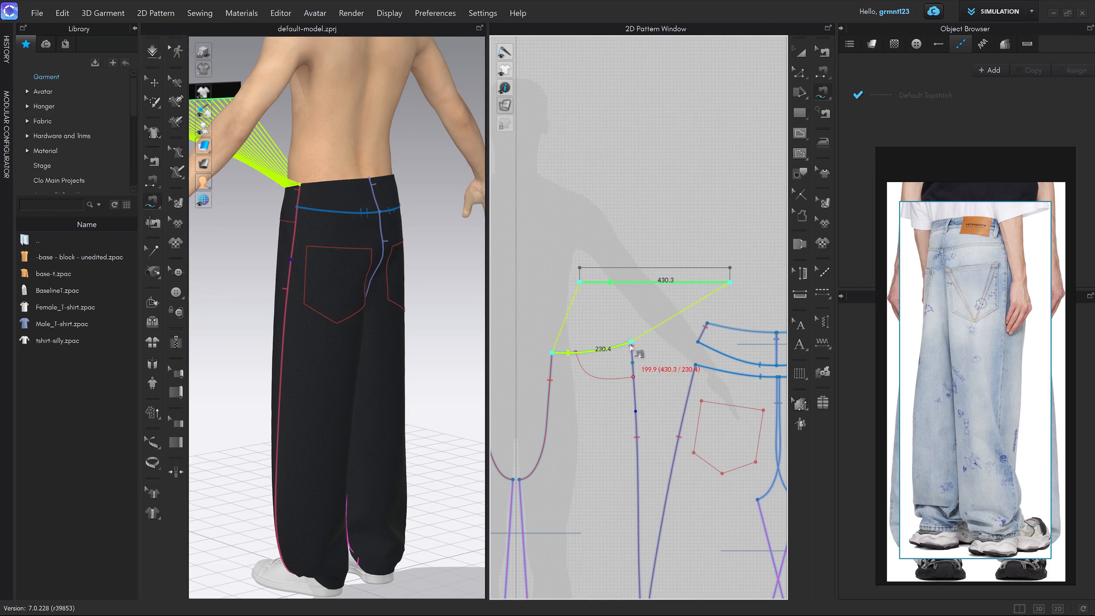
{"action": "middle_click_drag", "start_coordinate": [733, 346], "coordinate": [632, 340]}
{"action": "scroll", "coordinate": [632, 339], "scroll_direction": "up", "scroll_amount": 3}
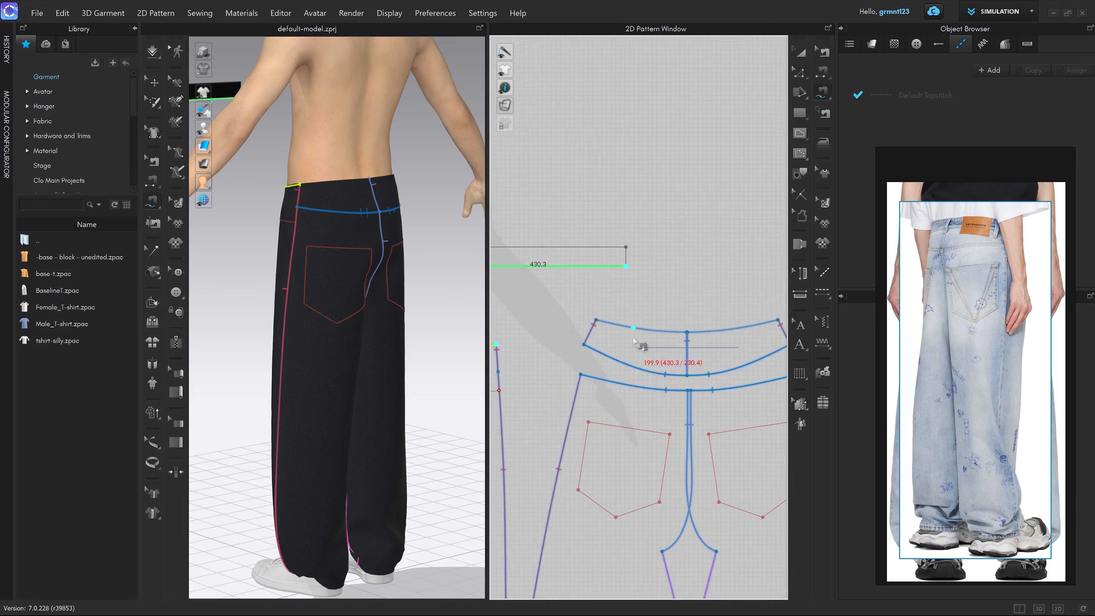
{"action": "left_click", "coordinate": [596, 321]}
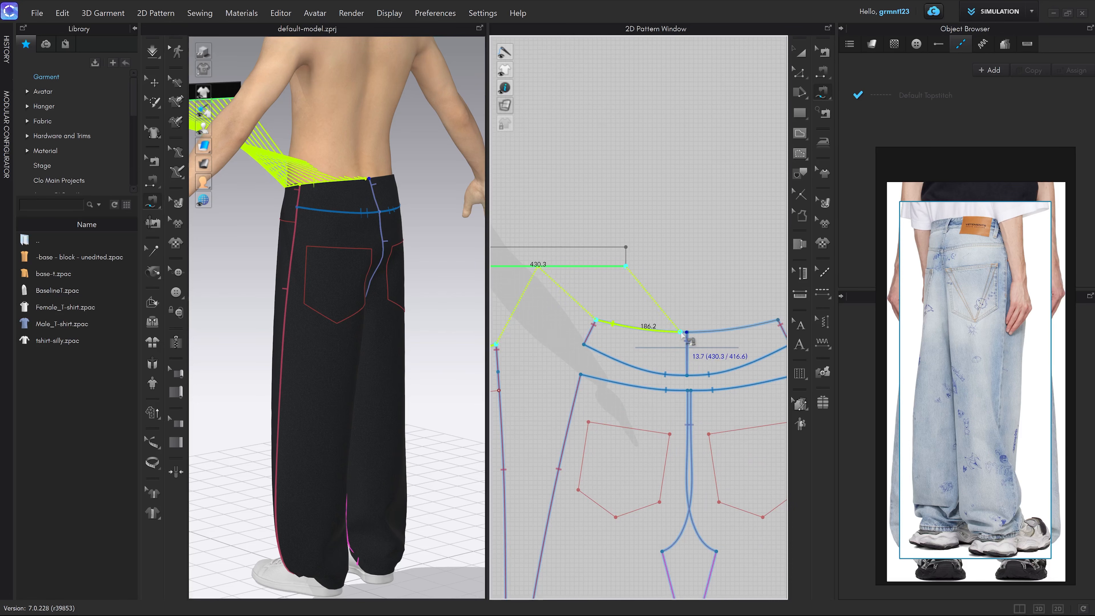
{"action": "left_click", "coordinate": [661, 341]}
Step: Place the waistband against the trousers' waist with Superimpose (Side) and simulate it
{"action": "scroll", "coordinate": [468, 295], "scroll_direction": "down", "scroll_amount": 4}
{"action": "key", "text": "q"}
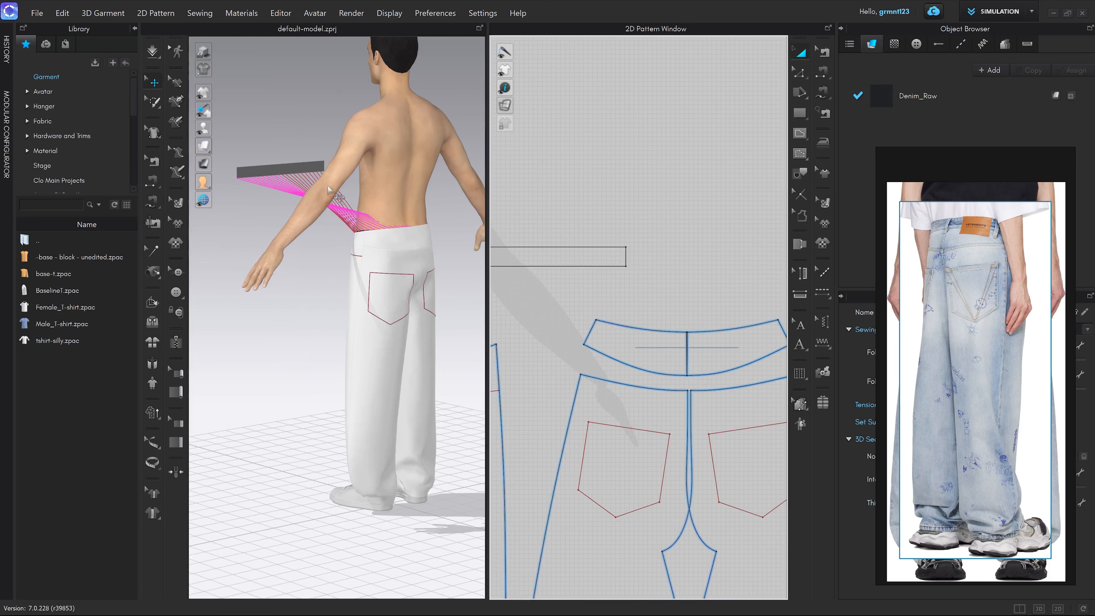
{"action": "left_click", "coordinate": [289, 166]}
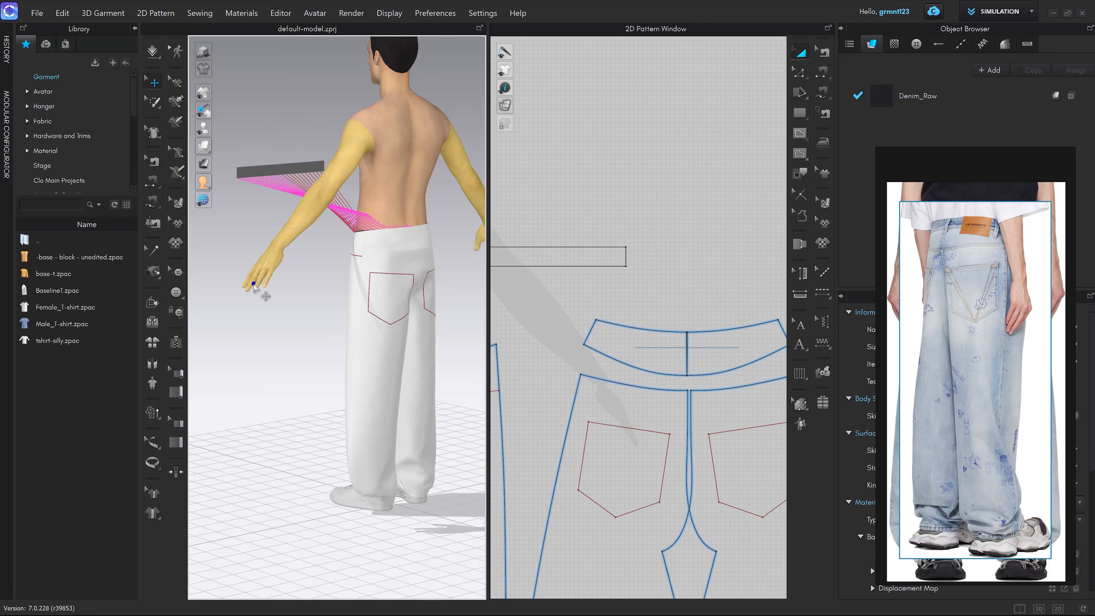
{"action": "right_click", "coordinate": [284, 166]}
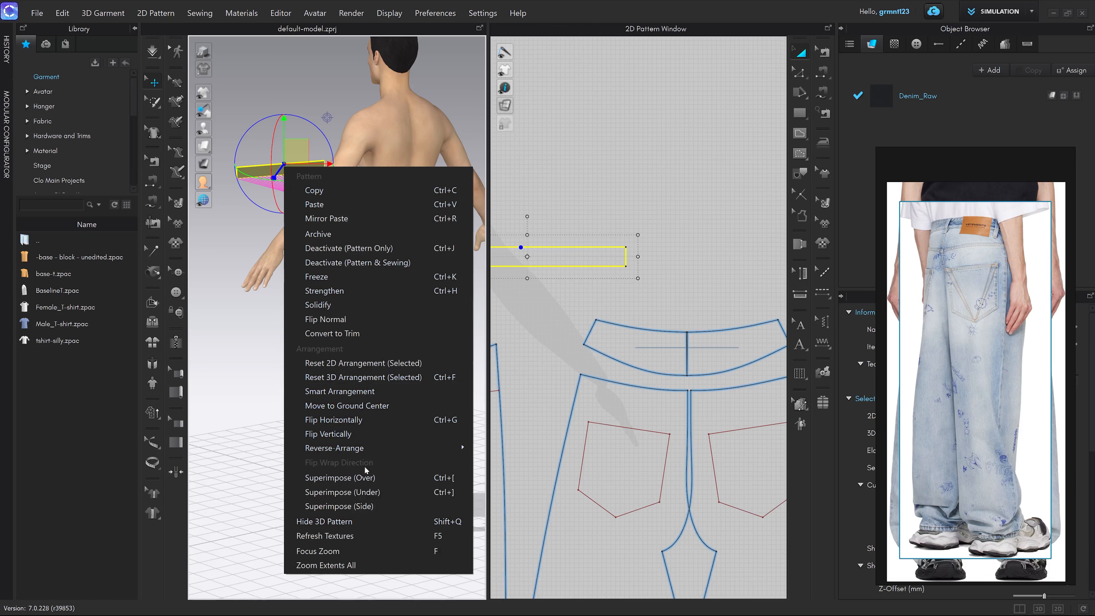
{"action": "left_click", "coordinate": [373, 506]}
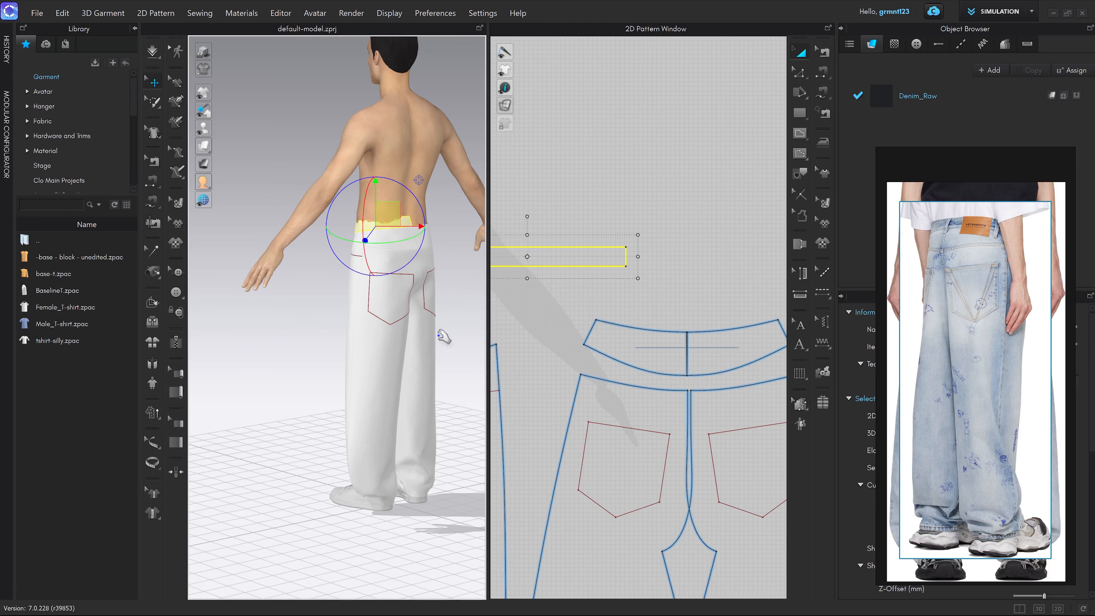
{"action": "key", "text": "space"}
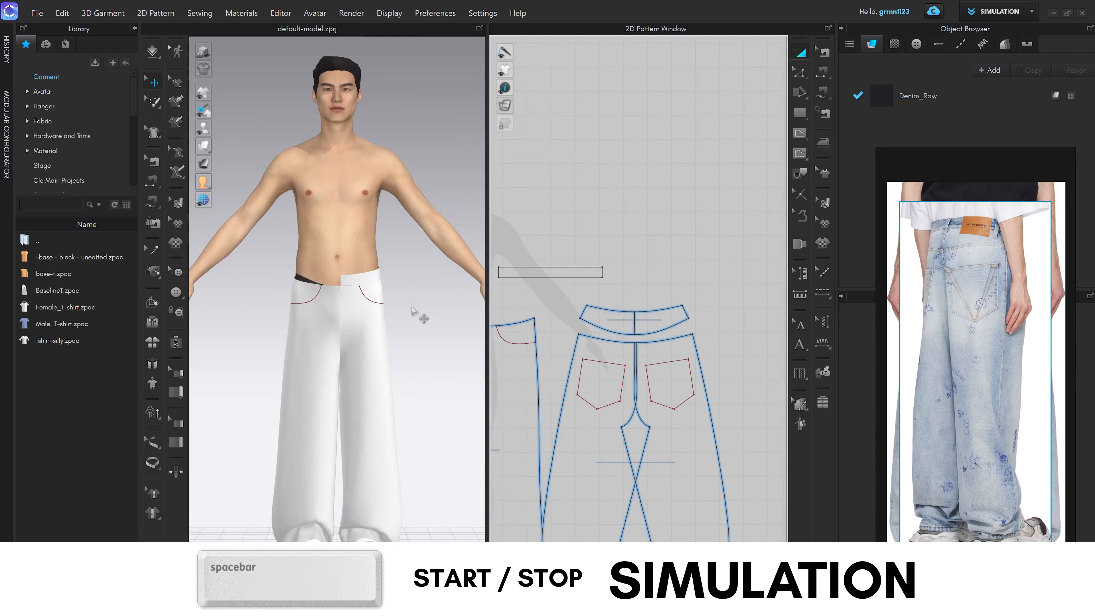
Step: Duplicate the waistband symmetrically with sewing, place the copy above the opposite front panel and simulate
{"action": "scroll", "coordinate": [410, 302], "scroll_direction": "up", "scroll_amount": 3}
{"action": "left_click", "coordinate": [388, 226]}
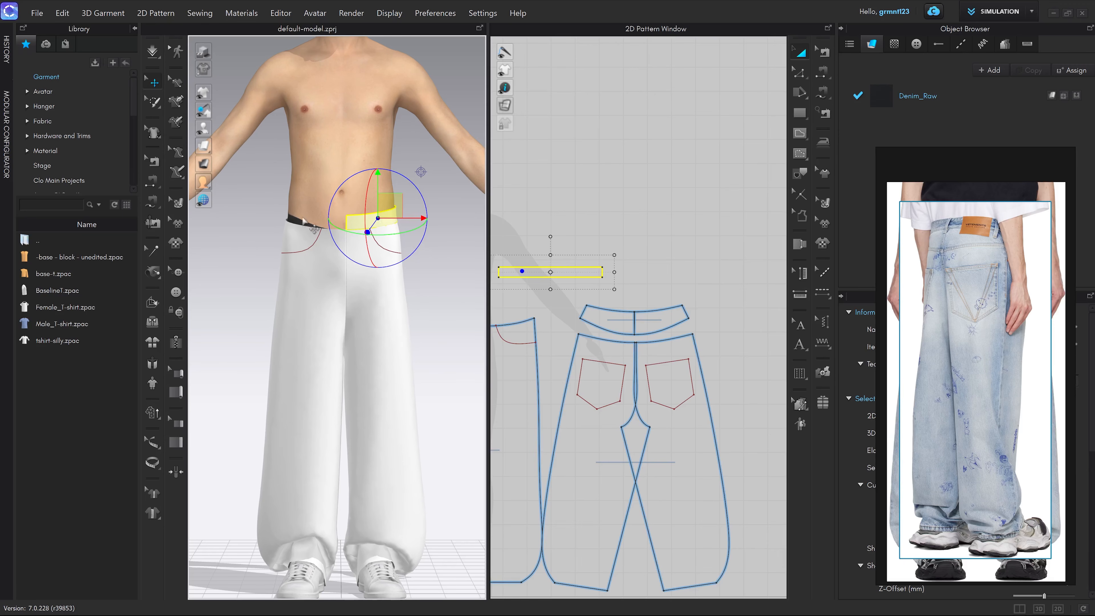
{"action": "scroll", "coordinate": [596, 296], "scroll_direction": "down", "scroll_amount": 5}
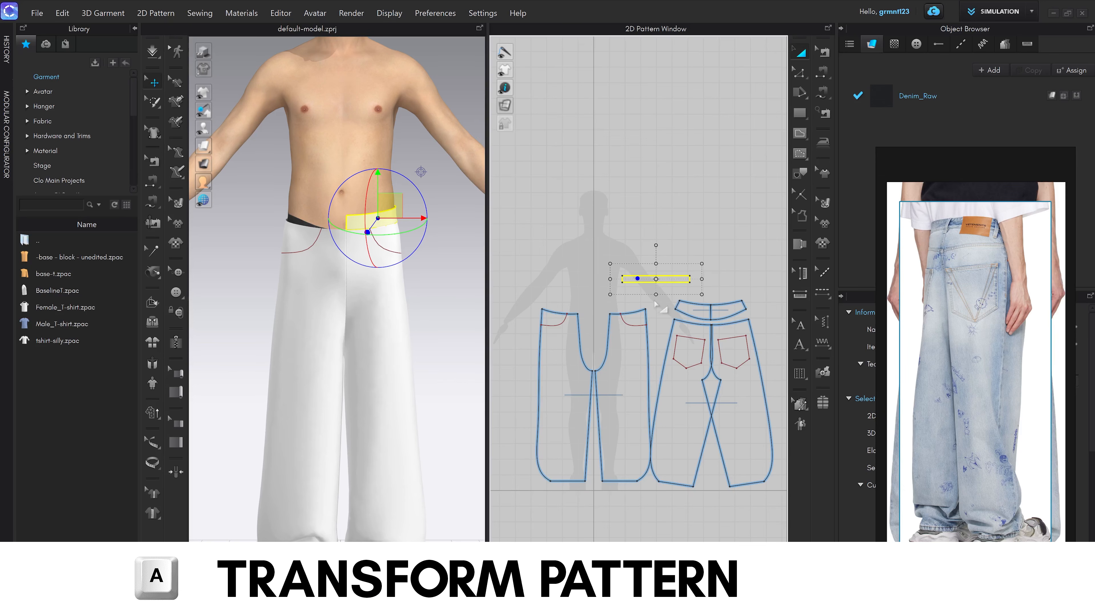
{"action": "key", "text": "ctrl+d"}
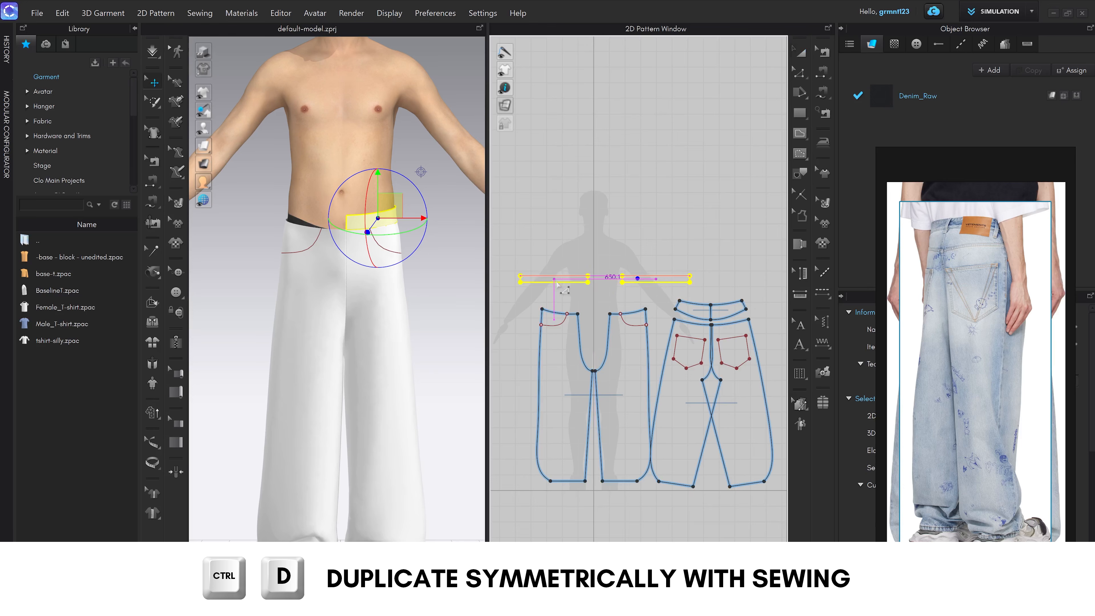
{"action": "left_click", "coordinate": [555, 305]}
{"action": "key", "text": "space"}
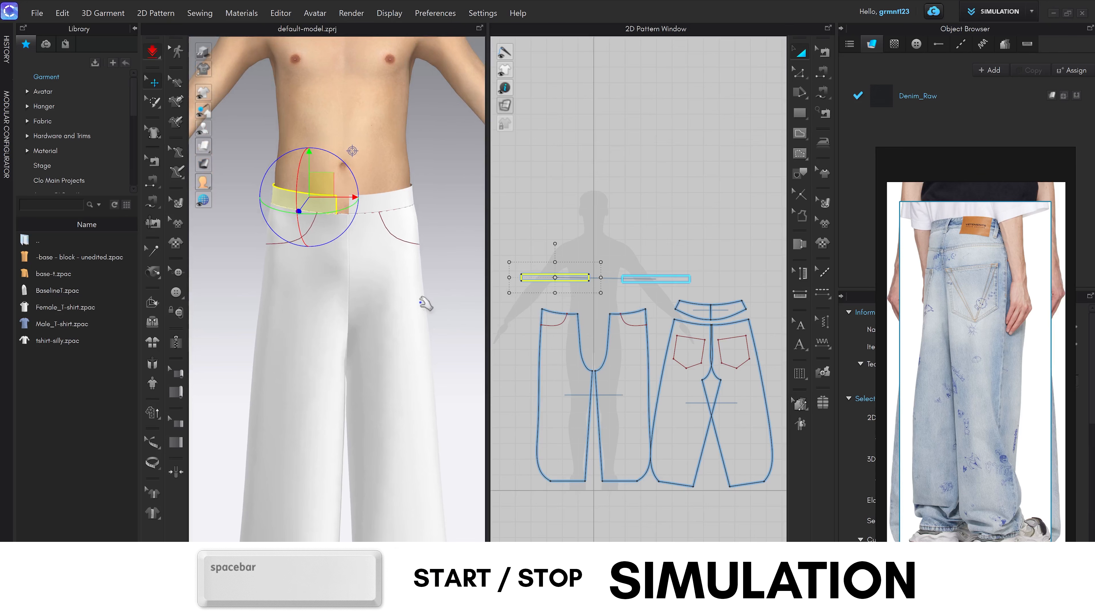
{"action": "key", "text": "space"}
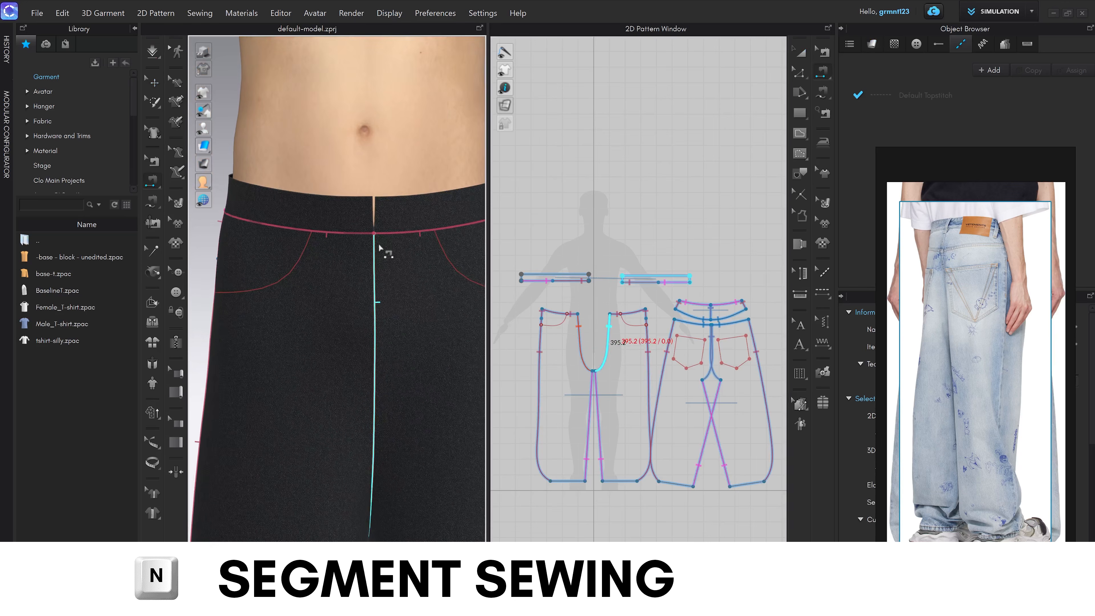
Step: Sew the two waistband halves together at centre front and centre back with Segment Sewing, and simulate
{"action": "left_click", "coordinate": [379, 203]}
{"action": "left_click", "coordinate": [379, 207]}
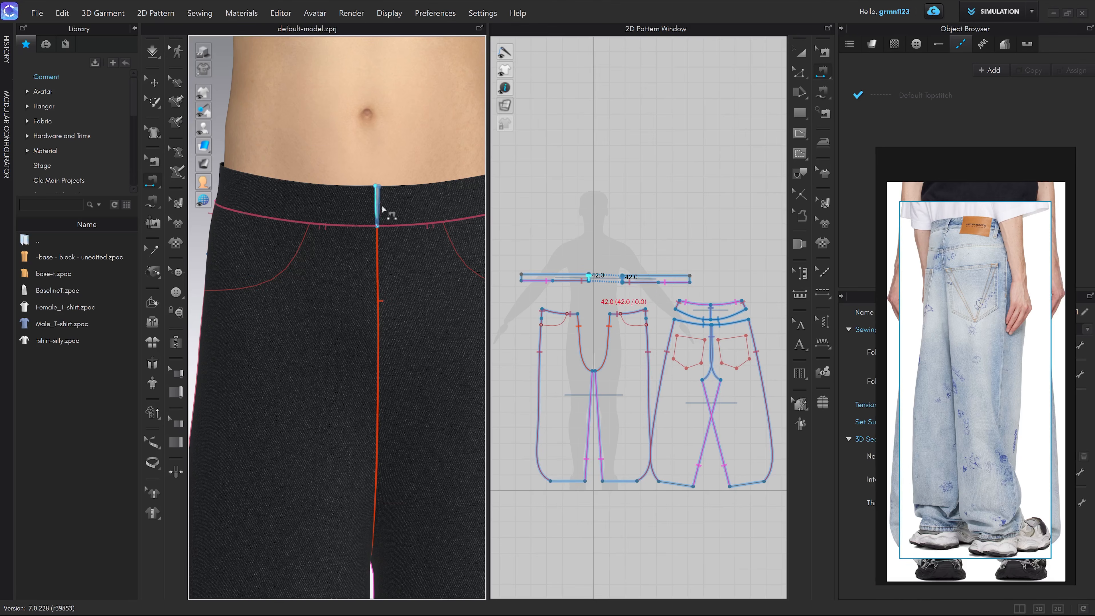
{"action": "scroll", "coordinate": [427, 238], "scroll_direction": "down", "scroll_amount": 2}
{"action": "right_click_drag", "start_coordinate": [428, 237], "coordinate": [428, 269]}
{"action": "scroll", "coordinate": [421, 225], "scroll_direction": "up", "scroll_amount": 2}
{"action": "scroll", "coordinate": [420, 226], "scroll_direction": "up", "scroll_amount": 3}
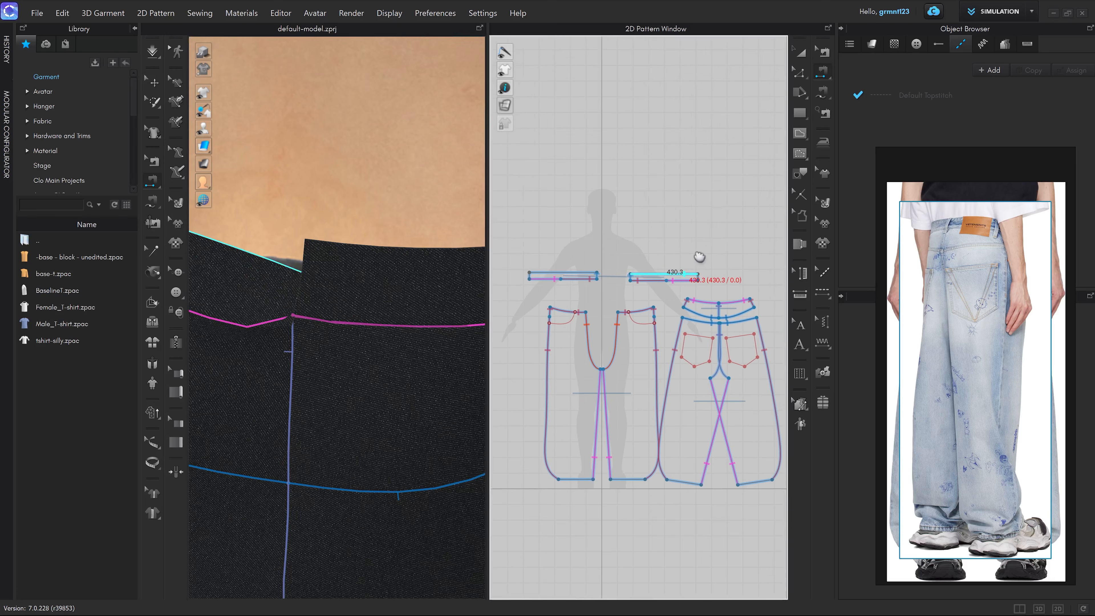
{"action": "scroll", "coordinate": [729, 283], "scroll_direction": "up", "scroll_amount": 1}
{"action": "scroll", "coordinate": [729, 283], "scroll_direction": "up", "scroll_amount": 2}
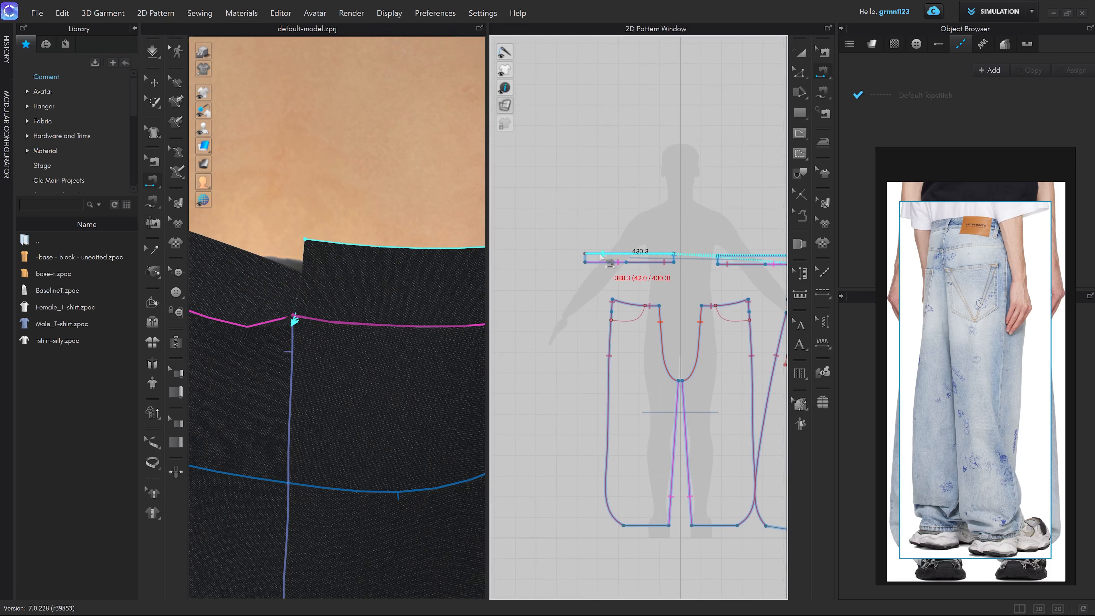
{"action": "key", "text": "space"}
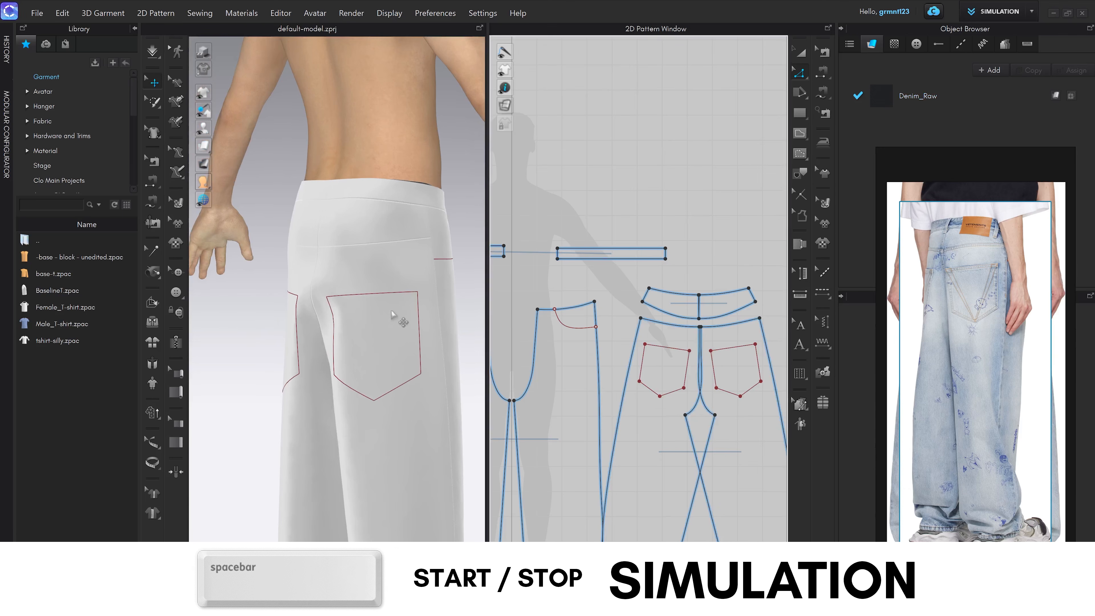
Step: Simulate the trousers and pull the back panel upward near its upper centre-back corner
{"action": "scroll", "coordinate": [357, 298], "scroll_direction": "up", "scroll_amount": 3}
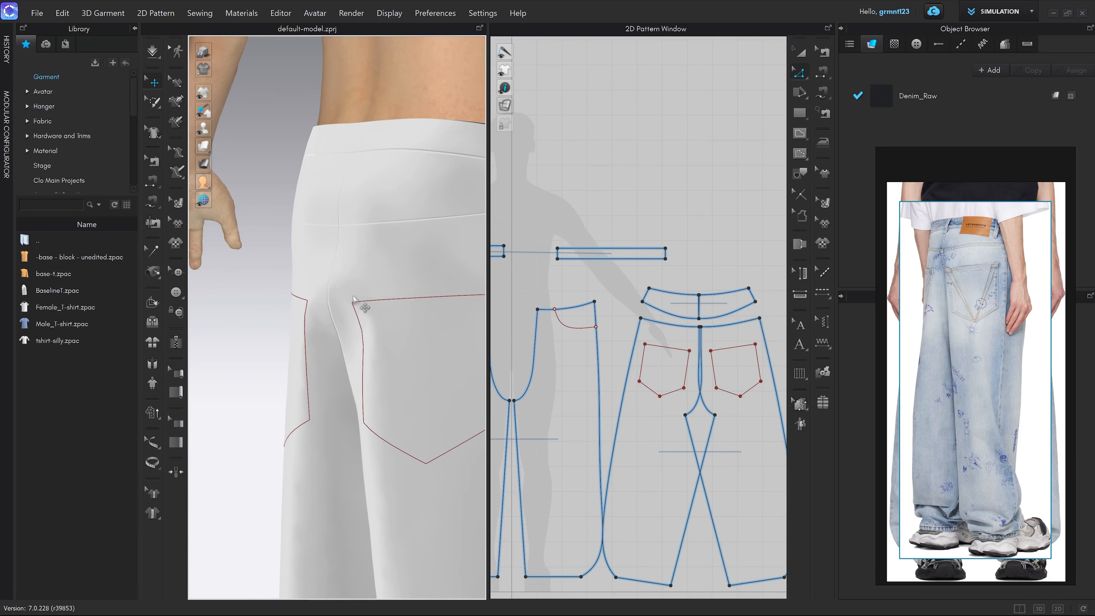
{"action": "left_click", "coordinate": [334, 287]}
{"action": "scroll", "coordinate": [335, 287], "scroll_direction": "down", "scroll_amount": 3}
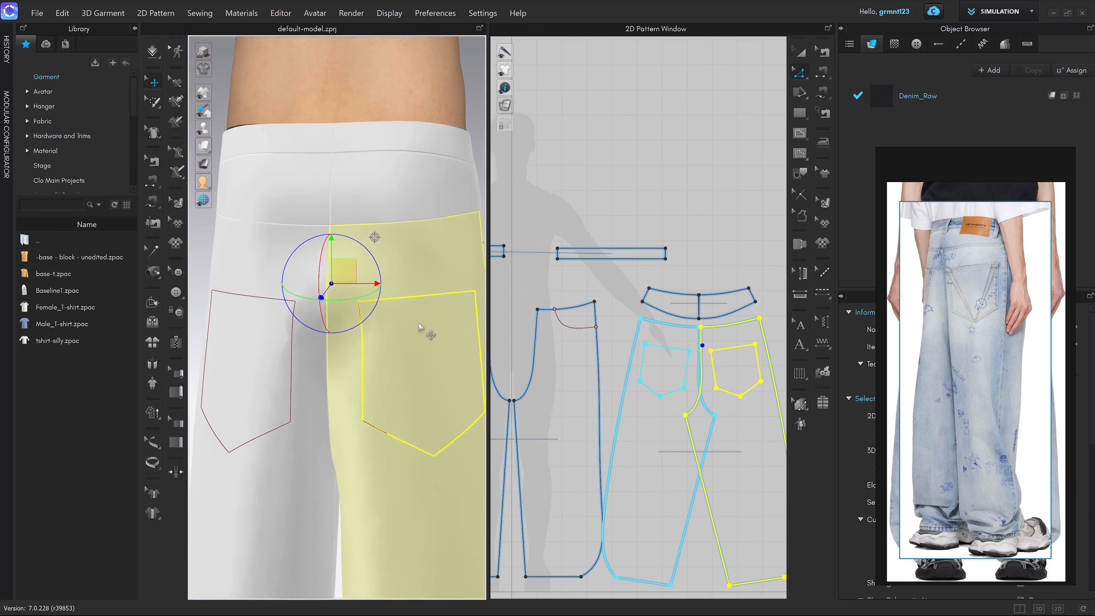
{"action": "key", "text": "space"}
{"action": "right_click_drag", "start_coordinate": [383, 320], "coordinate": [337, 259]}
{"action": "left_click_drag", "start_coordinate": [337, 268], "coordinate": [337, 257]}
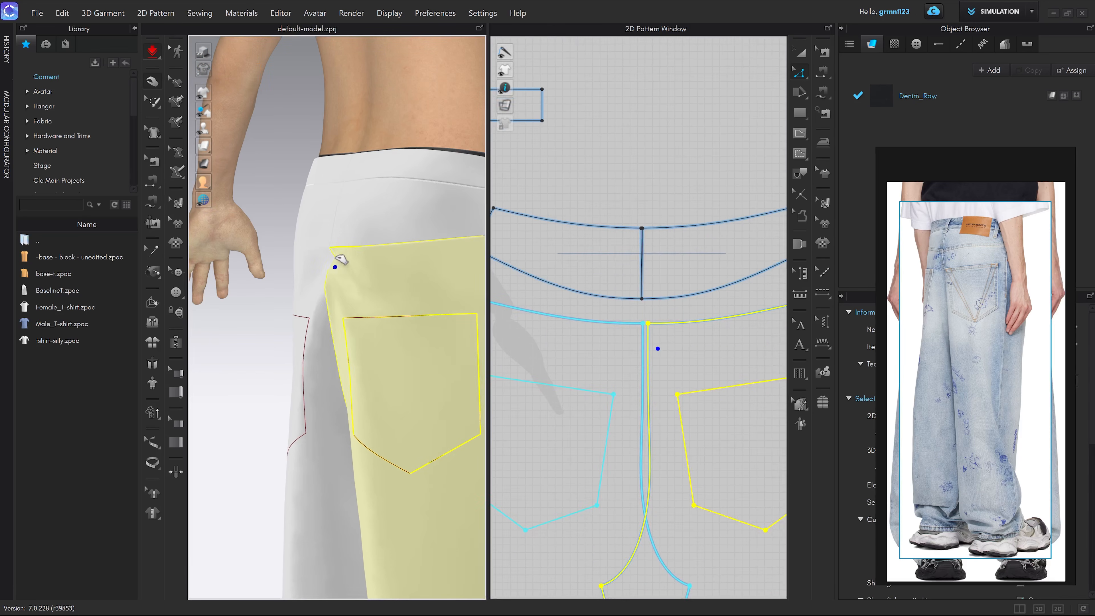
{"action": "key", "text": "space"}
Step: Move the back panel's upper centre-back point straight down, specifying the distance numerically
{"action": "left_click", "coordinate": [677, 313]}
{"action": "scroll", "coordinate": [677, 345], "scroll_direction": "down", "scroll_amount": 2}
{"action": "middle_click_drag", "start_coordinate": [680, 357], "coordinate": [640, 299]}
{"action": "scroll", "coordinate": [639, 298], "scroll_direction": "down", "scroll_amount": 6}
{"action": "scroll", "coordinate": [616, 276], "scroll_direction": "up", "scroll_amount": 8}
{"action": "scroll", "coordinate": [645, 252], "scroll_direction": "up", "scroll_amount": 4}
{"action": "left_click_drag", "start_coordinate": [633, 223], "coordinate": [631, 256]}
{"action": "right_click", "coordinate": [631, 256]}
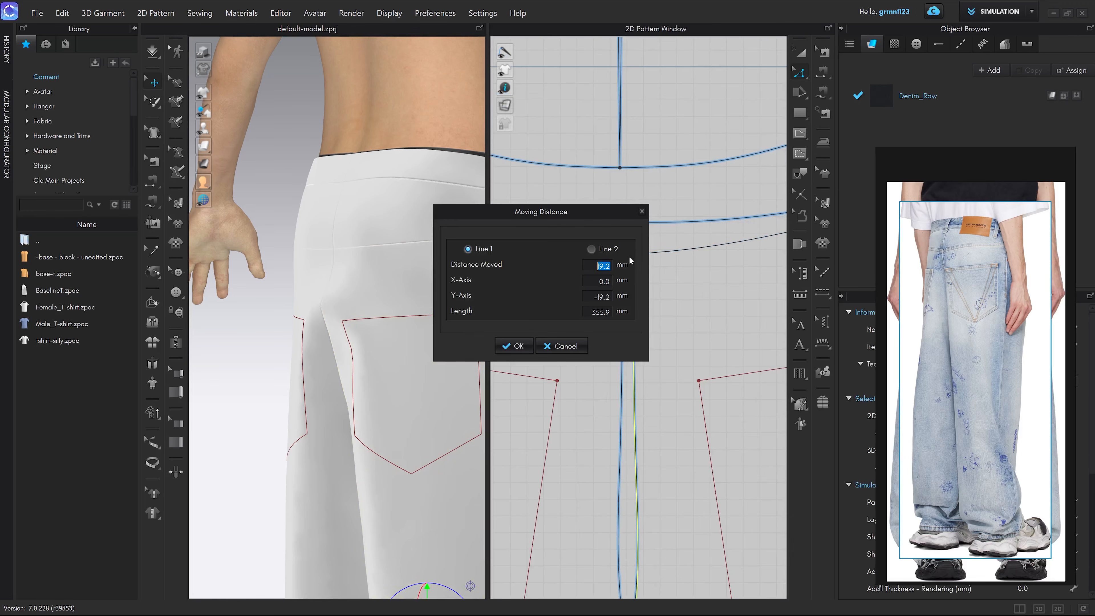
{"action": "left_click", "coordinate": [513, 345]}
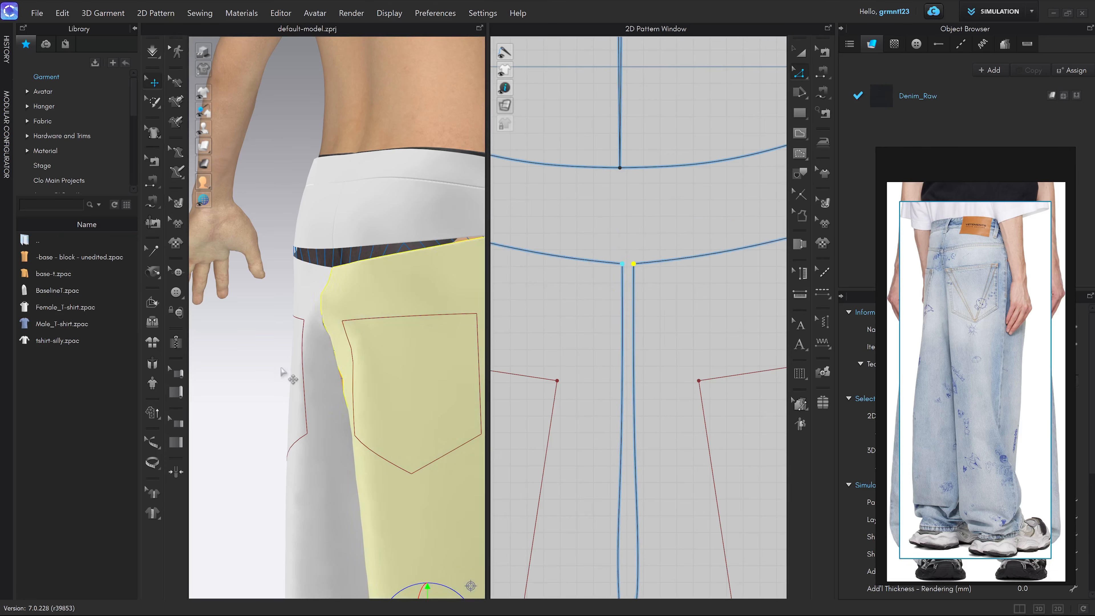
Step: Simulate the altered back panels and pull the waistband up at the back and side
{"action": "left_click", "coordinate": [279, 374]}
{"action": "key", "text": "space"}
{"action": "left_click_drag", "start_coordinate": [315, 205], "coordinate": [314, 158]}
{"action": "left_click_drag", "start_coordinate": [462, 200], "coordinate": [467, 161]}
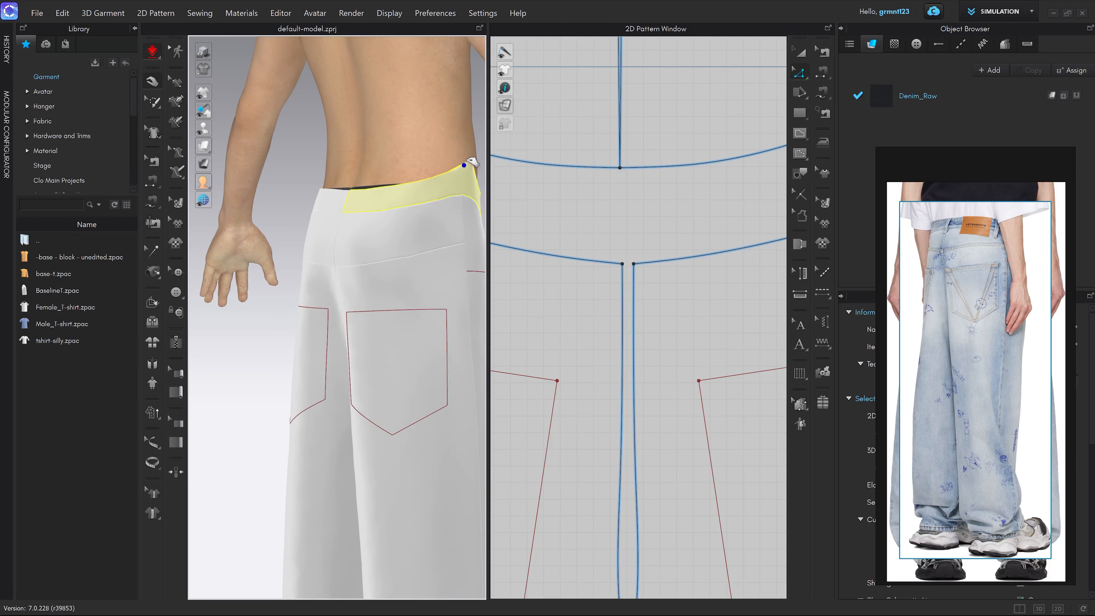
Step: Pull the waistband up at the opposite side of the back, and stop the simulation
{"action": "left_click_drag", "start_coordinate": [320, 190], "coordinate": [324, 178]}
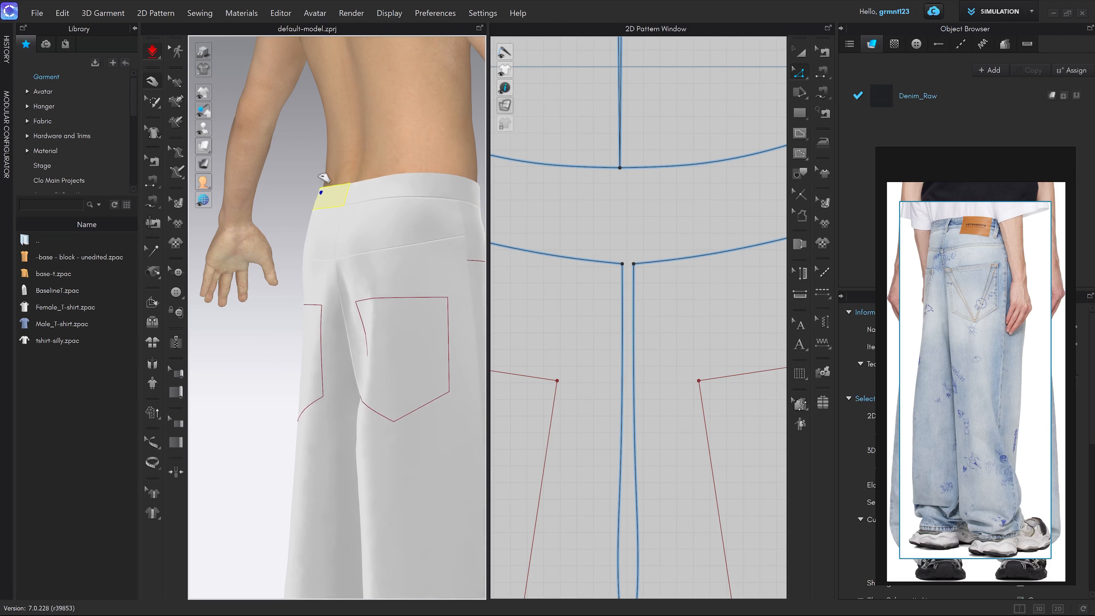
{"action": "key", "text": "space"}
{"action": "right_click_drag", "start_coordinate": [371, 210], "coordinate": [427, 262]}
{"action": "scroll", "coordinate": [379, 242], "scroll_direction": "up", "scroll_amount": 3}
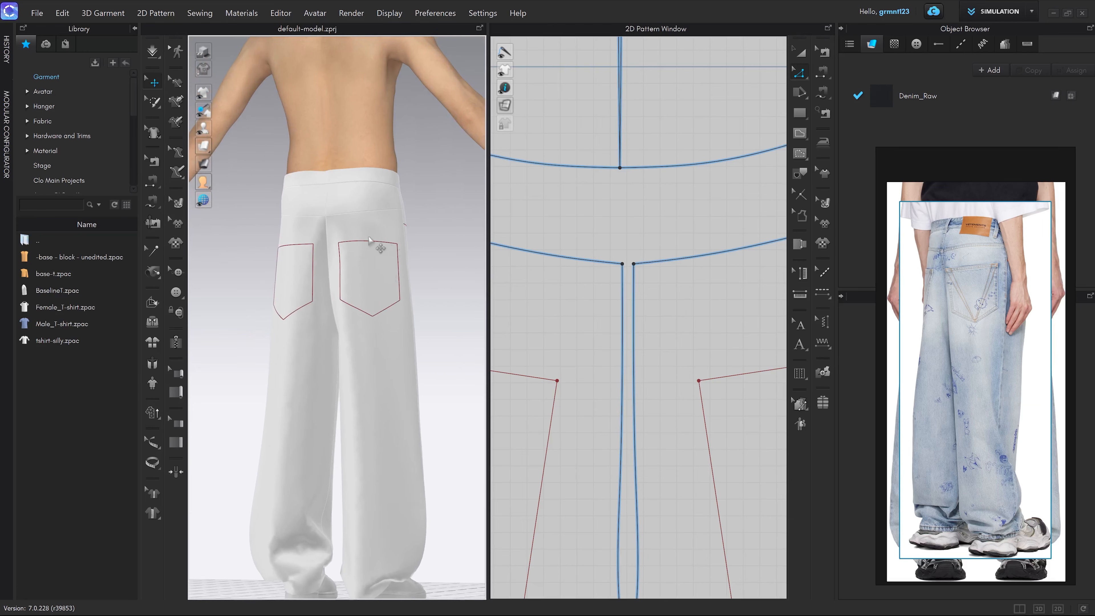
Step: Clone the back pocket outline as a separate pattern piece and place it beside the back panel
{"action": "scroll", "coordinate": [655, 366], "scroll_direction": "down", "scroll_amount": 5}
{"action": "scroll", "coordinate": [696, 352], "scroll_direction": "up", "scroll_amount": 3}
{"action": "scroll", "coordinate": [694, 353], "scroll_direction": "down", "scroll_amount": 2}
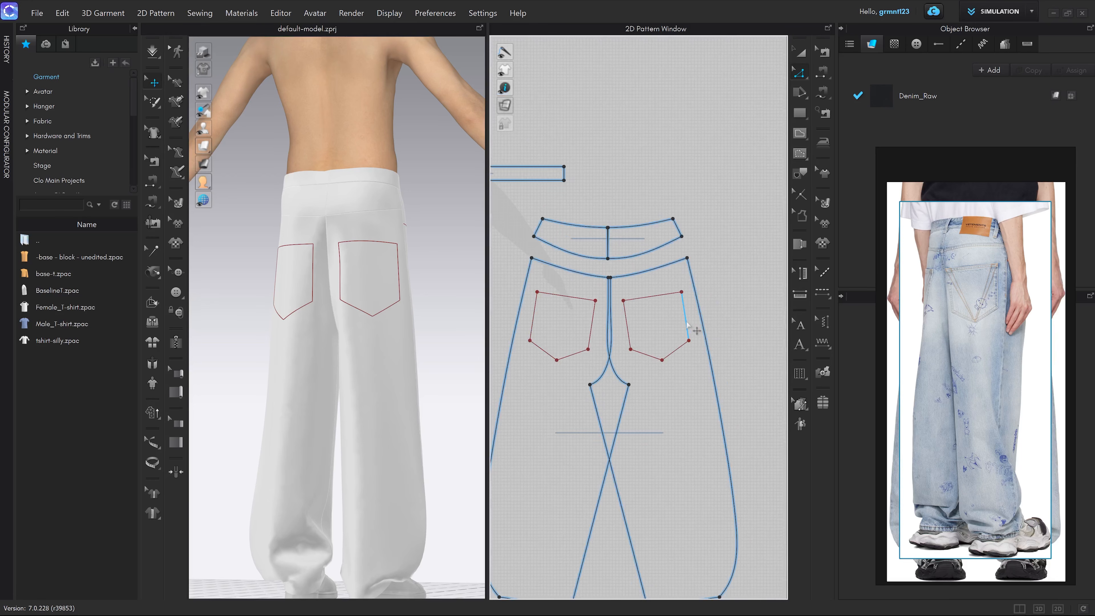
{"action": "left_click", "coordinate": [687, 324]}
{"action": "scroll", "coordinate": [687, 327], "scroll_direction": "up", "scroll_amount": 1}
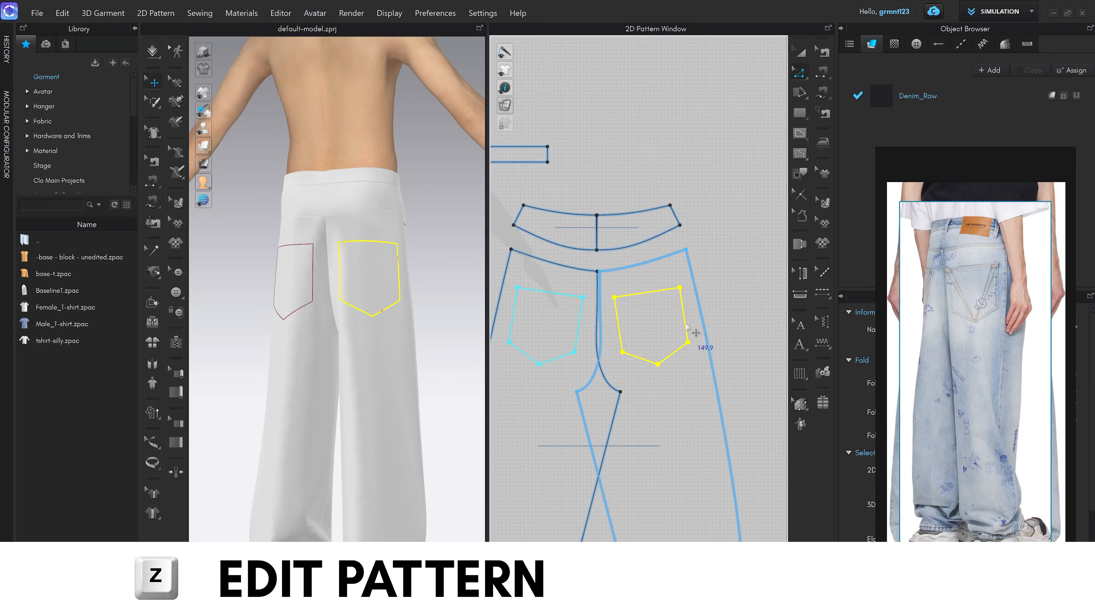
{"action": "right_click", "coordinate": [686, 325]}
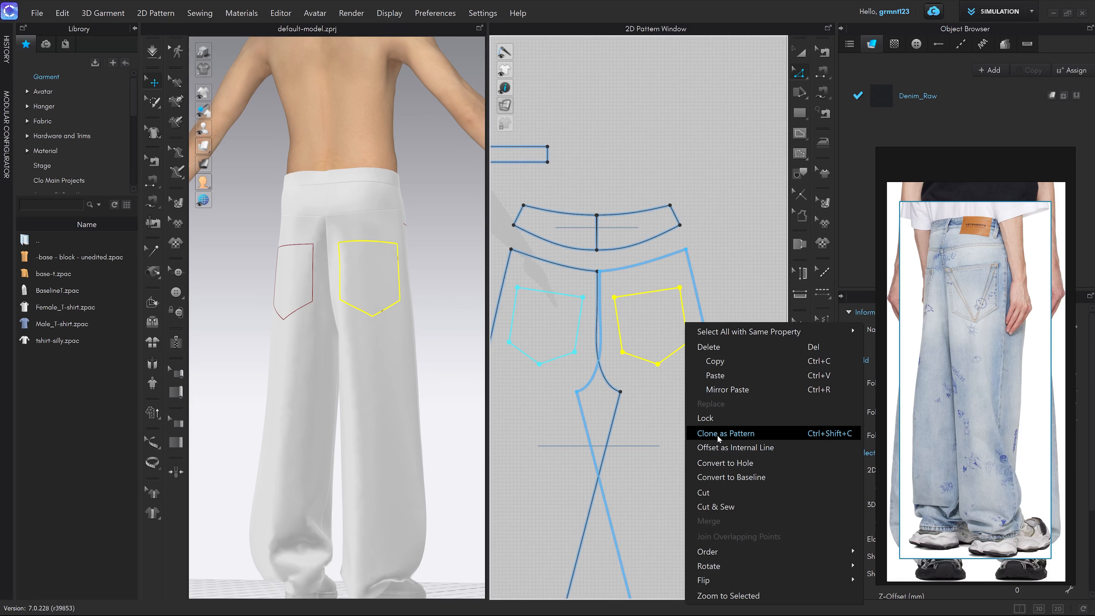
{"action": "left_click", "coordinate": [737, 435]}
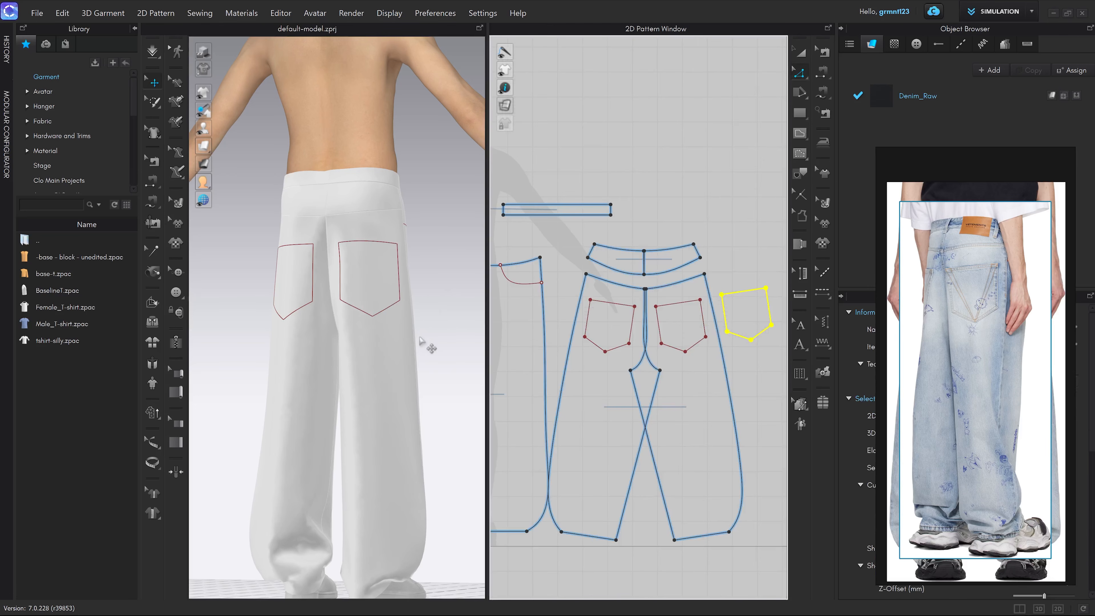
{"action": "scroll", "coordinate": [429, 346], "scroll_direction": "down", "scroll_amount": 10}
{"action": "right_click_drag", "start_coordinate": [318, 321], "coordinate": [322, 327]}
{"action": "middle_click_drag", "start_coordinate": [753, 374], "coordinate": [730, 376]}
{"action": "left_click", "coordinate": [736, 372]}
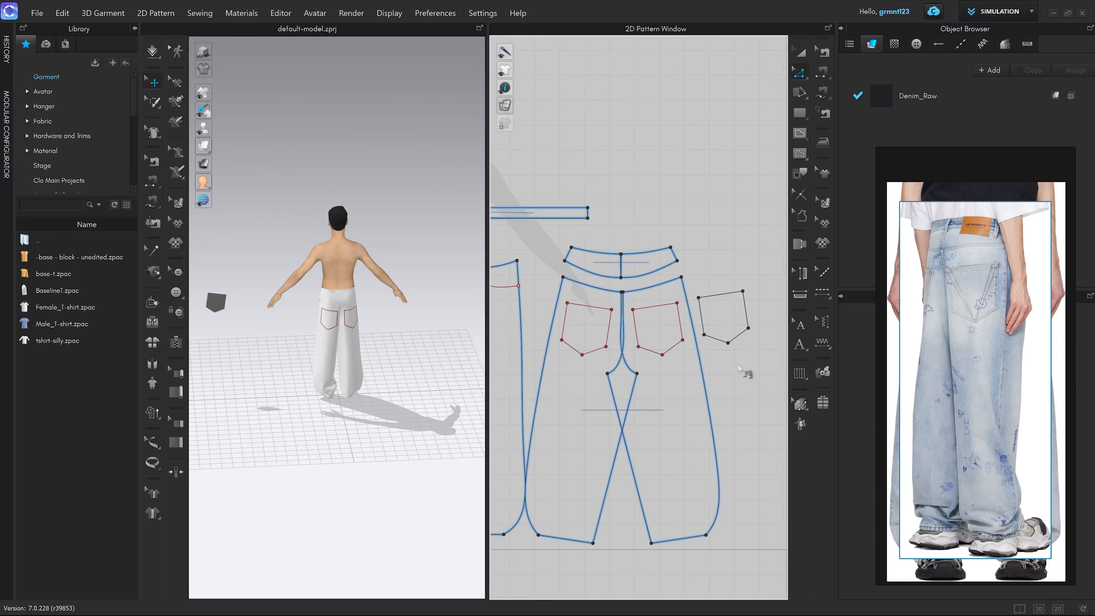
Step: Sew the cloned pocket's side and bottom edges to the matching pocket outline on the back panel with Free Sewing, leaving the top open
{"action": "key", "text": "m"}
{"action": "scroll", "coordinate": [715, 324], "scroll_direction": "up", "scroll_amount": 4}
{"action": "left_click", "coordinate": [675, 266]}
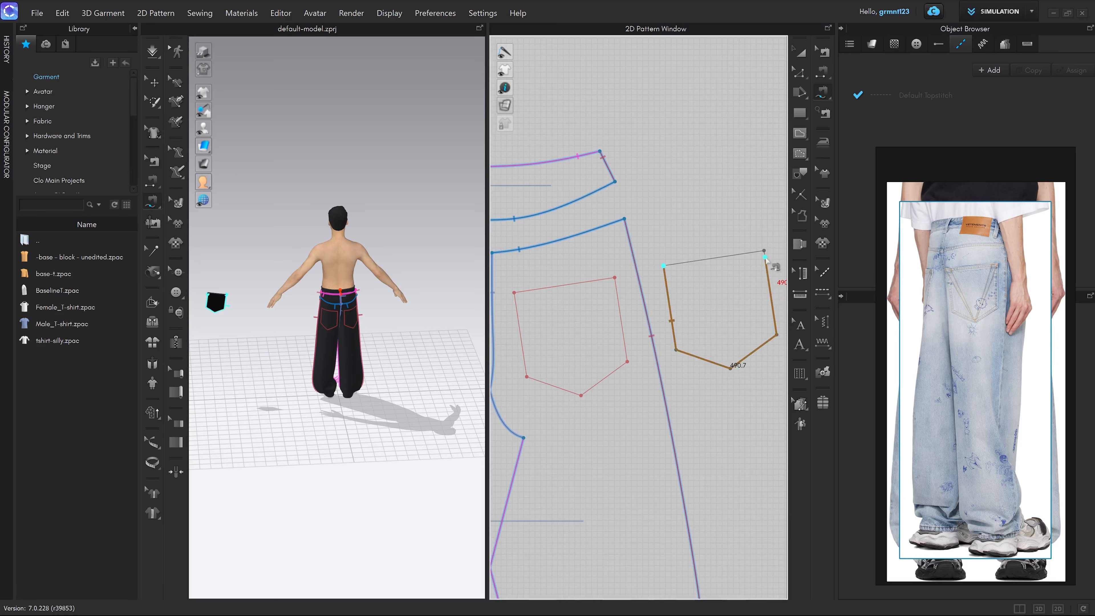
{"action": "left_click", "coordinate": [514, 293]}
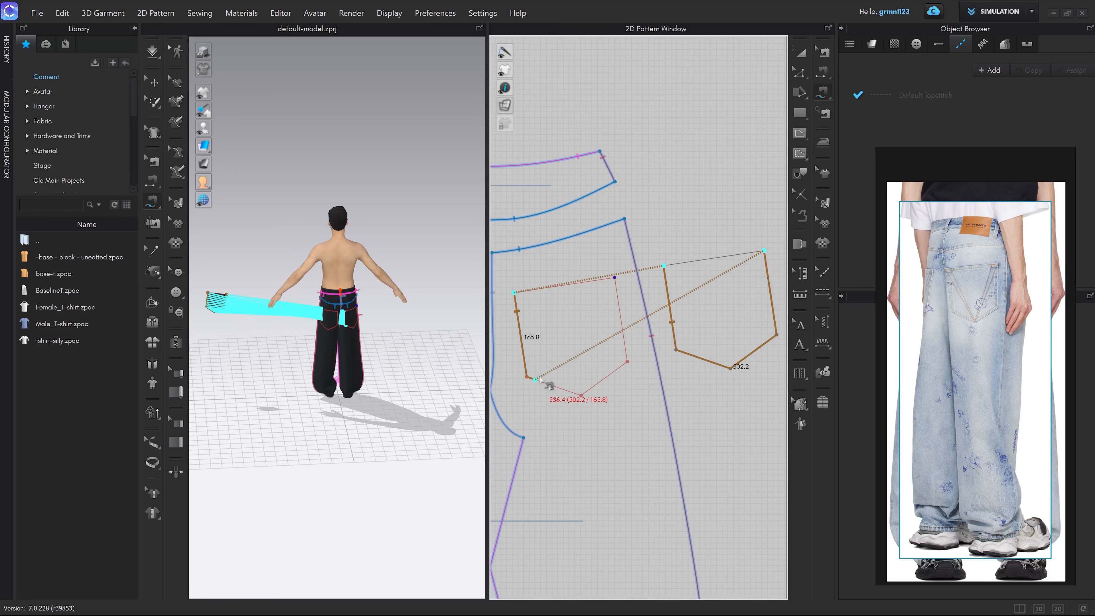
{"action": "left_click", "coordinate": [615, 278]}
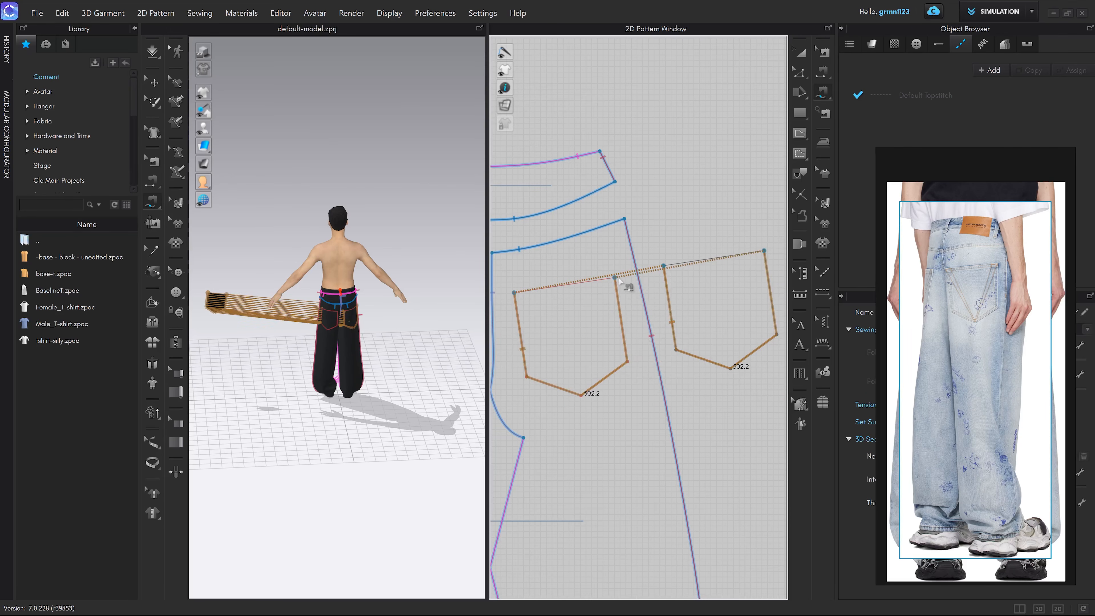
{"action": "scroll", "coordinate": [362, 373], "scroll_direction": "down", "scroll_amount": 3}
{"action": "right_click_drag", "start_coordinate": [361, 373], "coordinate": [371, 369]}
{"action": "scroll", "coordinate": [353, 376], "scroll_direction": "up", "scroll_amount": 3}
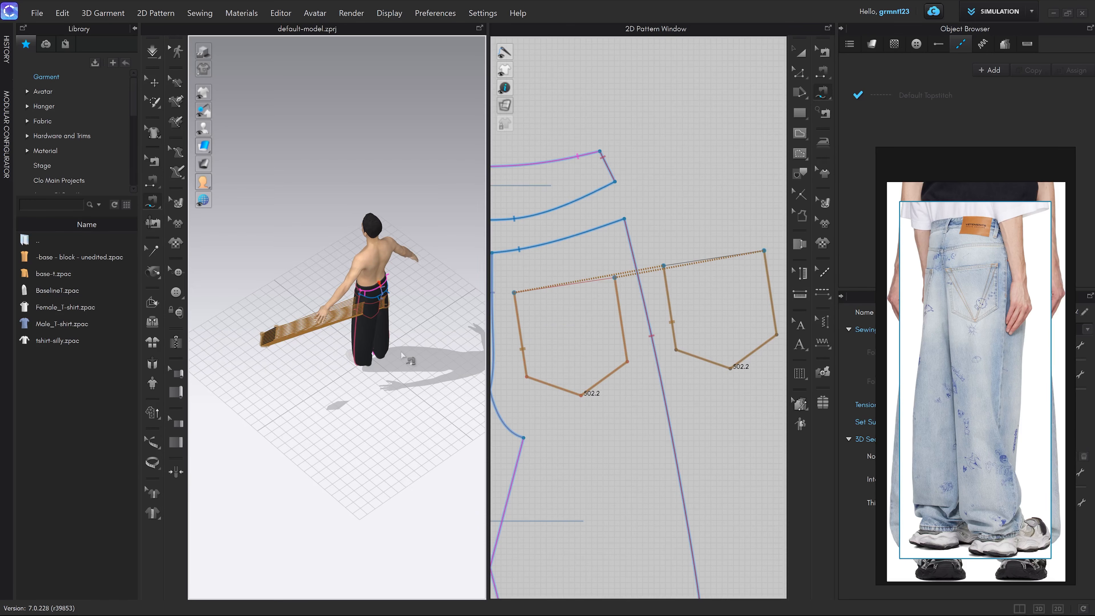
Step: Place the sewn pocket piece onto the trouser back in 3D with Superimpose (Over)
{"action": "key", "text": "a"}
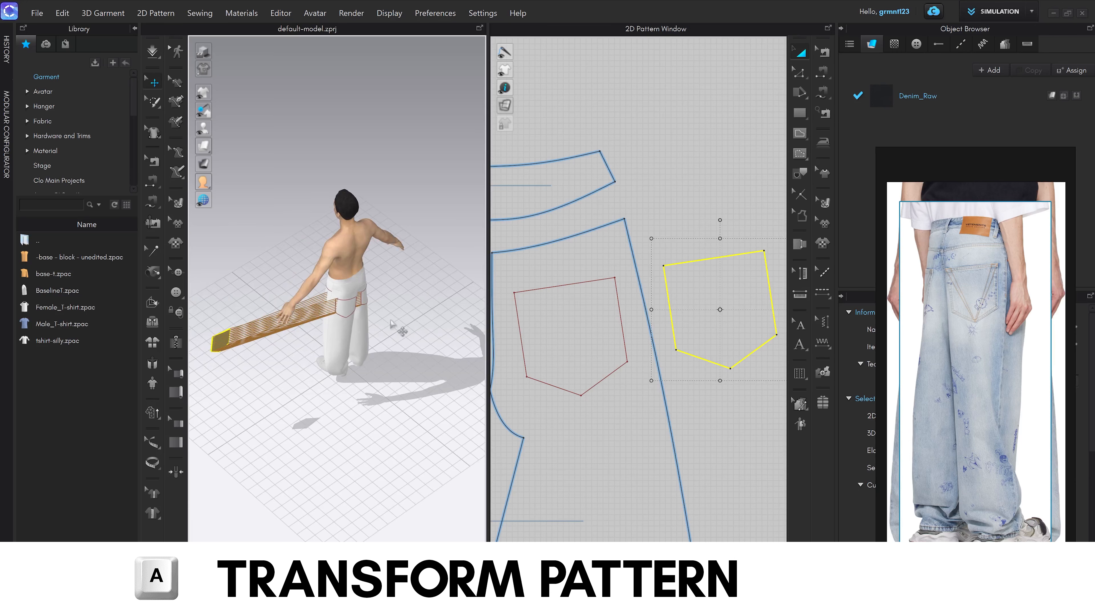
{"action": "left_click", "coordinate": [222, 340]}
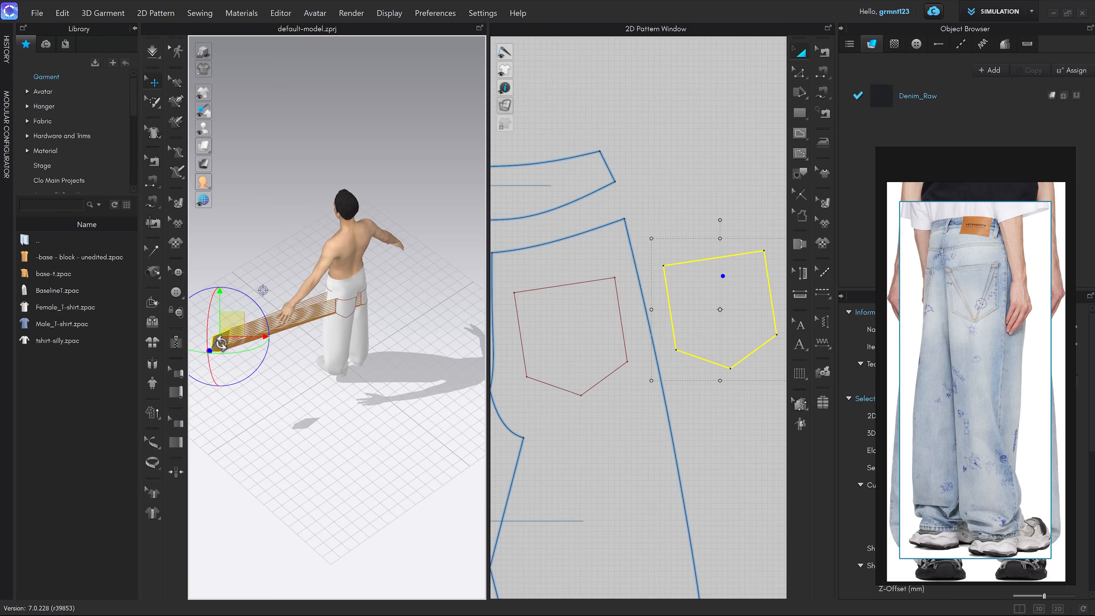
{"action": "right_click", "coordinate": [222, 345]}
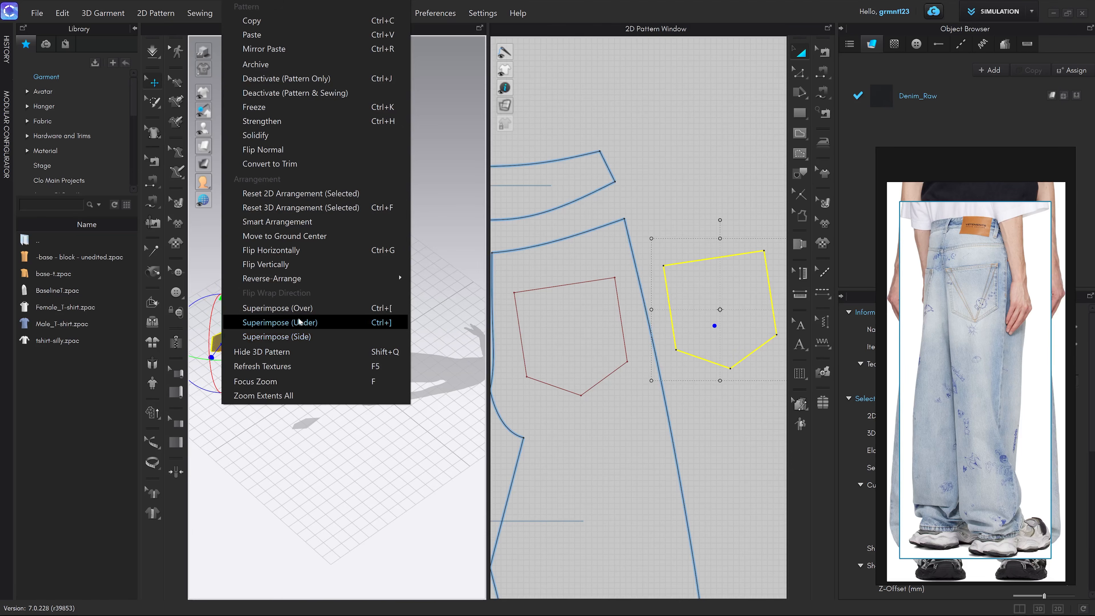
{"action": "left_click", "coordinate": [281, 307]}
{"action": "right_click_drag", "start_coordinate": [408, 392], "coordinate": [374, 345]}
{"action": "middle_click_drag", "start_coordinate": [383, 380], "coordinate": [345, 318]}
{"action": "scroll", "coordinate": [347, 318], "scroll_direction": "up", "scroll_amount": 5}
{"action": "right_click_drag", "start_coordinate": [347, 319], "coordinate": [362, 318]}
{"action": "scroll", "coordinate": [742, 311], "scroll_direction": "down", "scroll_amount": 6}
Step: Duplicate the back pocket symmetrically with sewing, place the copy beside the front panels, and simulate while pulling it
{"action": "middle_click_drag", "start_coordinate": [723, 320], "coordinate": [743, 308]}
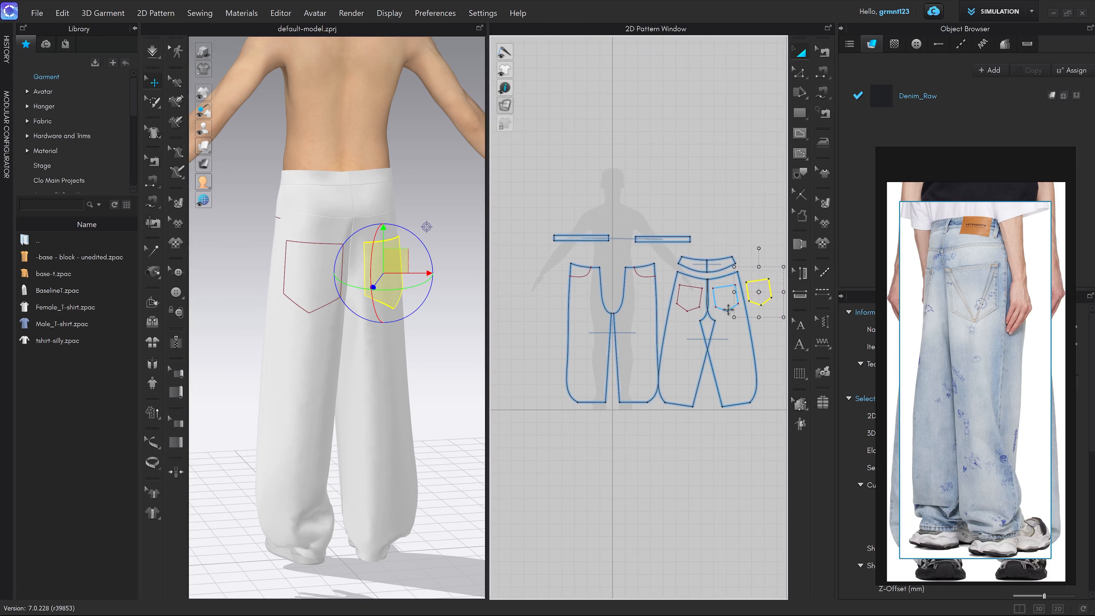
{"action": "key", "text": "ctrl+d"}
{"action": "left_click", "coordinate": [546, 299]}
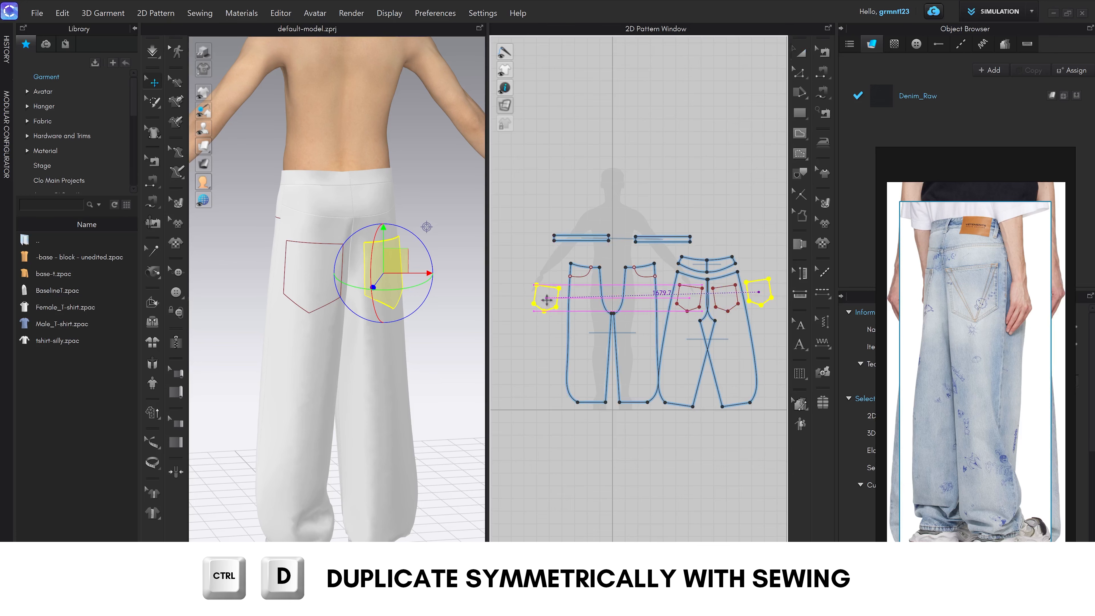
{"action": "right_click_drag", "start_coordinate": [418, 338], "coordinate": [360, 286]}
{"action": "key", "text": "space"}
{"action": "left_click_drag", "start_coordinate": [334, 288], "coordinate": [401, 337]}
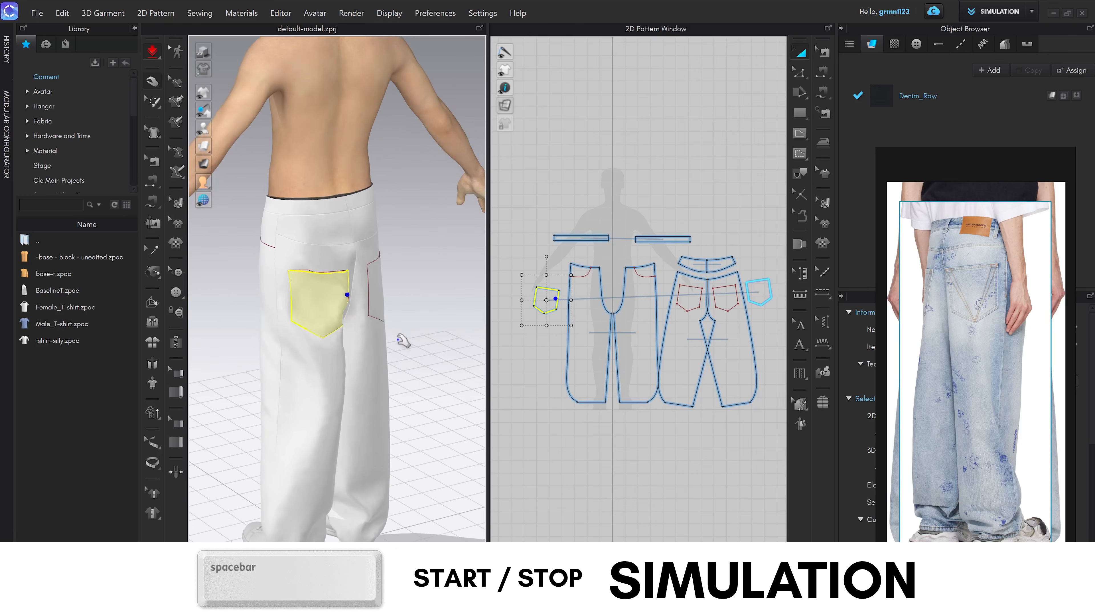
{"action": "left_click", "coordinate": [426, 351]}
Step: Examine the front of the trousers and the curved pocket openings in the 3D and 2D views
{"action": "key", "text": "2"}
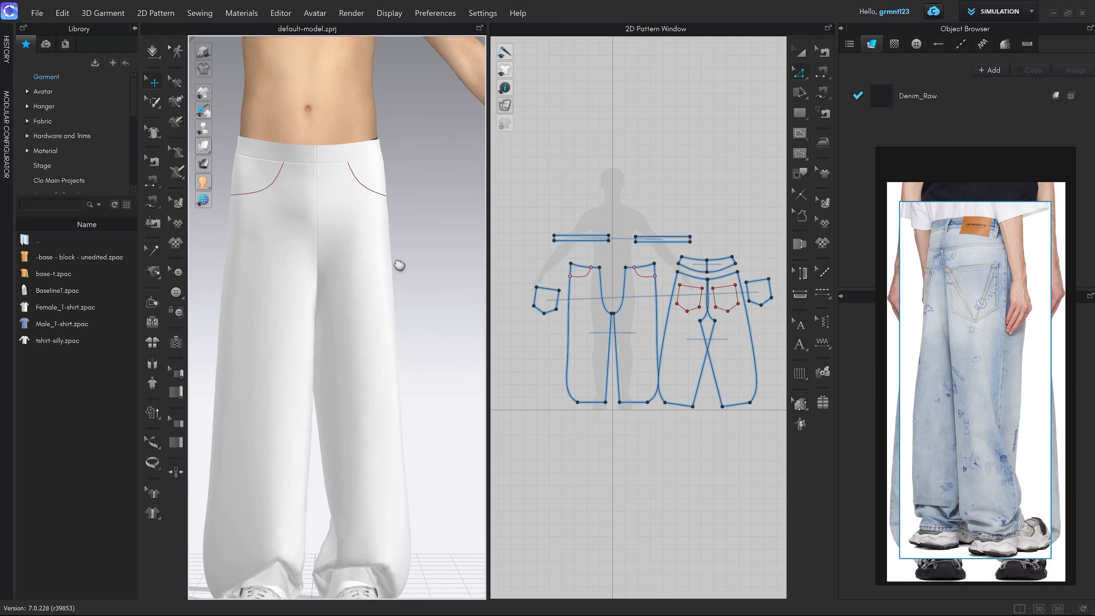
{"action": "scroll", "coordinate": [400, 269], "scroll_direction": "down", "scroll_amount": 3}
{"action": "scroll", "coordinate": [401, 271], "scroll_direction": "up", "scroll_amount": 4}
{"action": "right_click_drag", "start_coordinate": [401, 272], "coordinate": [370, 279]}
{"action": "left_click", "coordinate": [366, 198]}
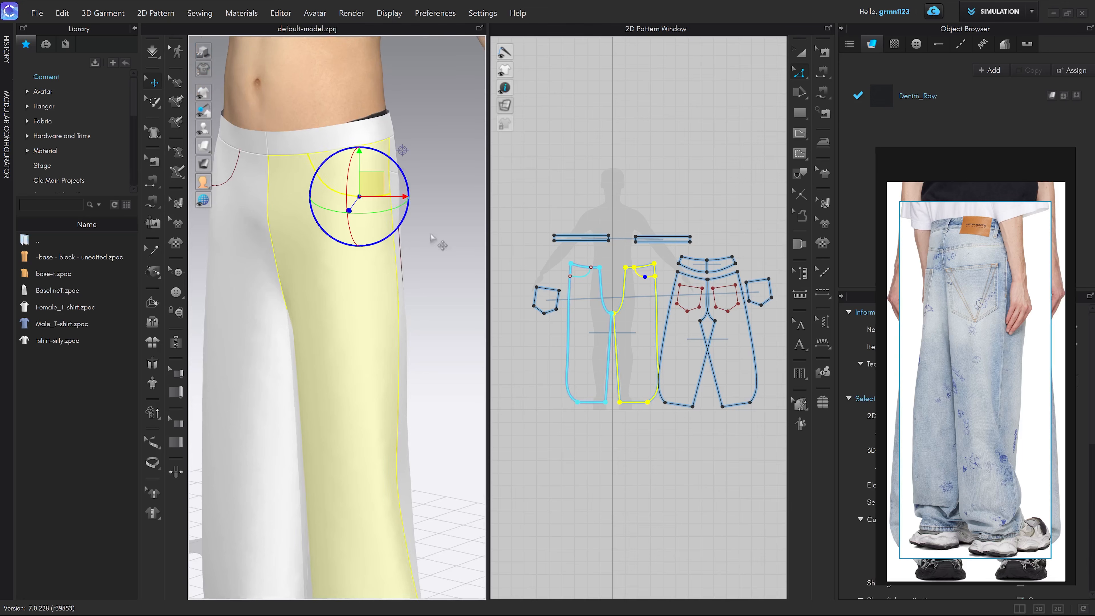
{"action": "key", "text": "a"}
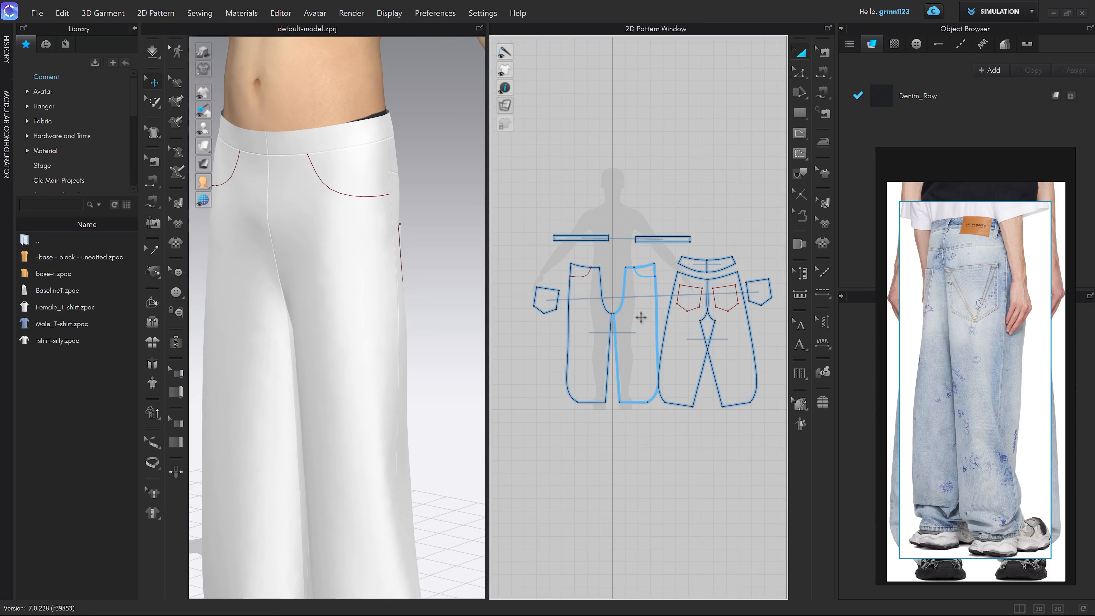
{"action": "scroll", "coordinate": [641, 317], "scroll_direction": "up", "scroll_amount": 8}
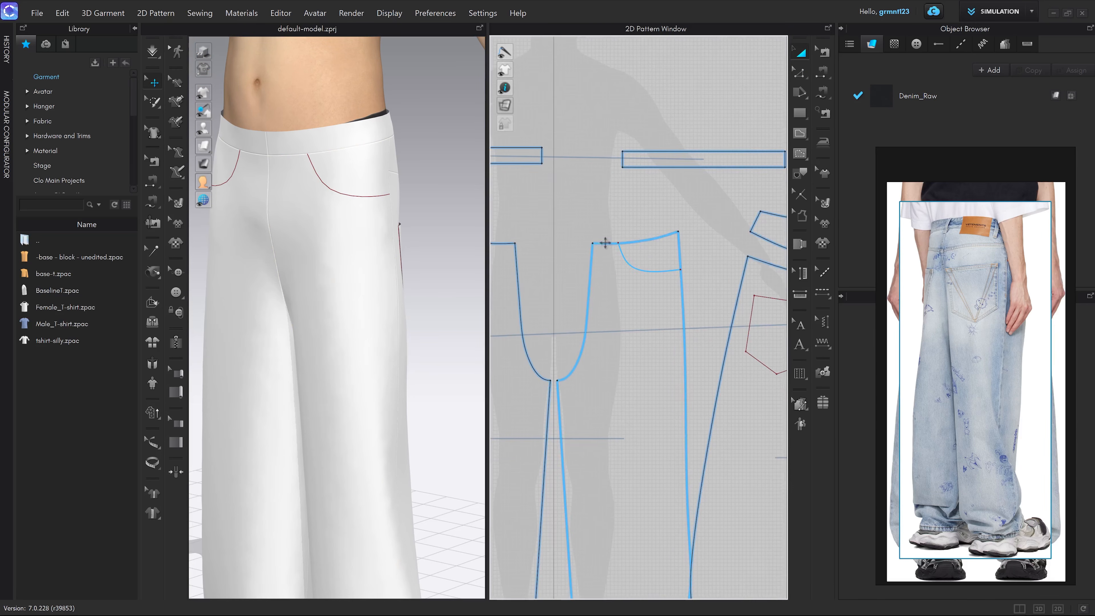
{"action": "key", "text": "2"}
{"action": "scroll", "coordinate": [373, 254], "scroll_direction": "up", "scroll_amount": 3}
{"action": "middle_click_drag", "start_coordinate": [373, 257], "coordinate": [390, 228]}
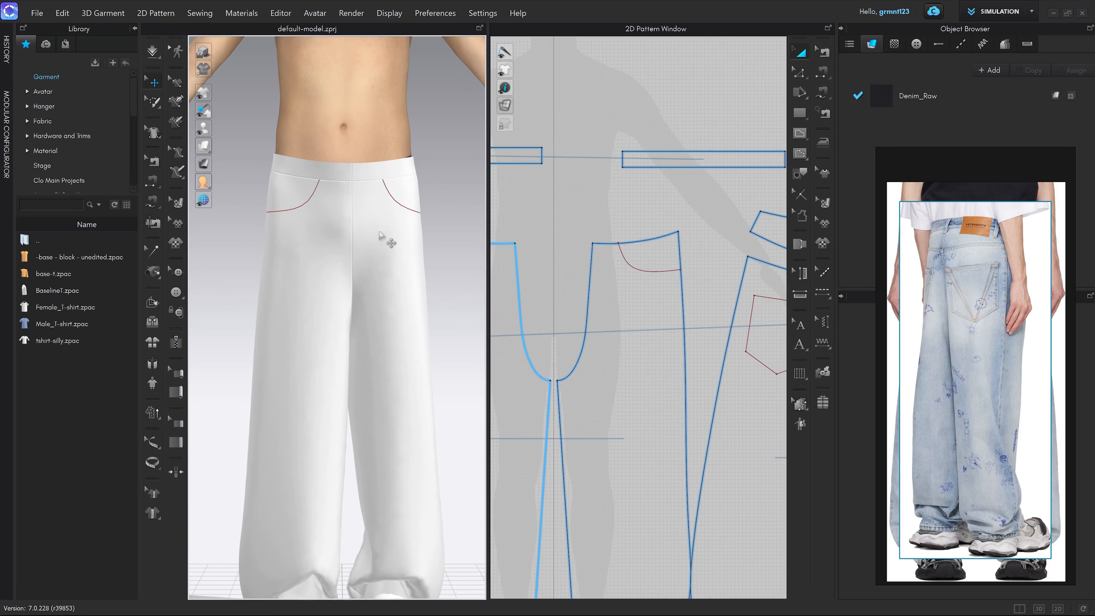
Step: Draw an internal line from the front panel's waist edge to the side seam below the pocket opening, and bend it into a pocket bag curve
{"action": "left_click", "coordinate": [621, 300]}
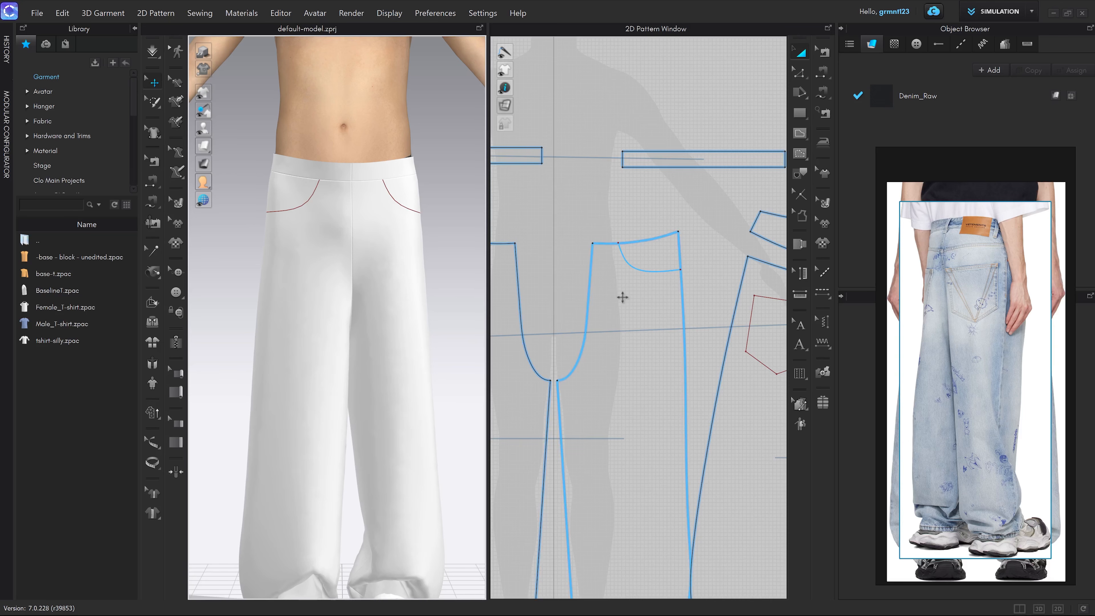
{"action": "scroll", "coordinate": [623, 285], "scroll_direction": "up", "scroll_amount": 5}
{"action": "scroll", "coordinate": [628, 288], "scroll_direction": "down", "scroll_amount": 4}
{"action": "middle_click_drag", "start_coordinate": [628, 288], "coordinate": [615, 271]}
{"action": "key", "text": "g"}
{"action": "scroll", "coordinate": [595, 226], "scroll_direction": "up", "scroll_amount": 3}
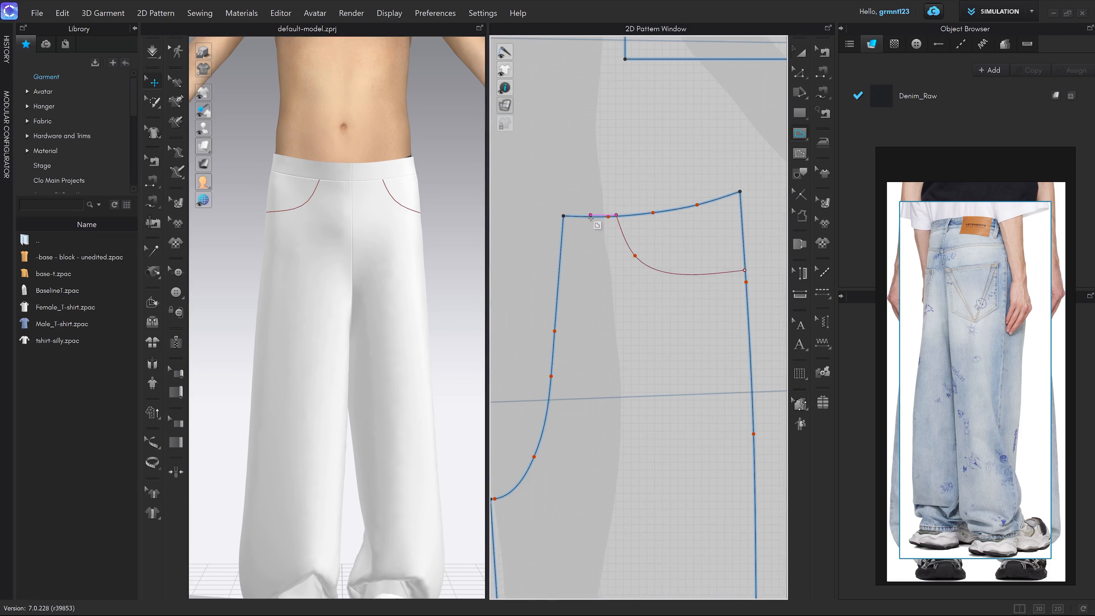
{"action": "scroll", "coordinate": [591, 218], "scroll_direction": "up", "scroll_amount": 3}
{"action": "left_click", "coordinate": [590, 215]}
{"action": "scroll", "coordinate": [589, 216], "scroll_direction": "down", "scroll_amount": 4}
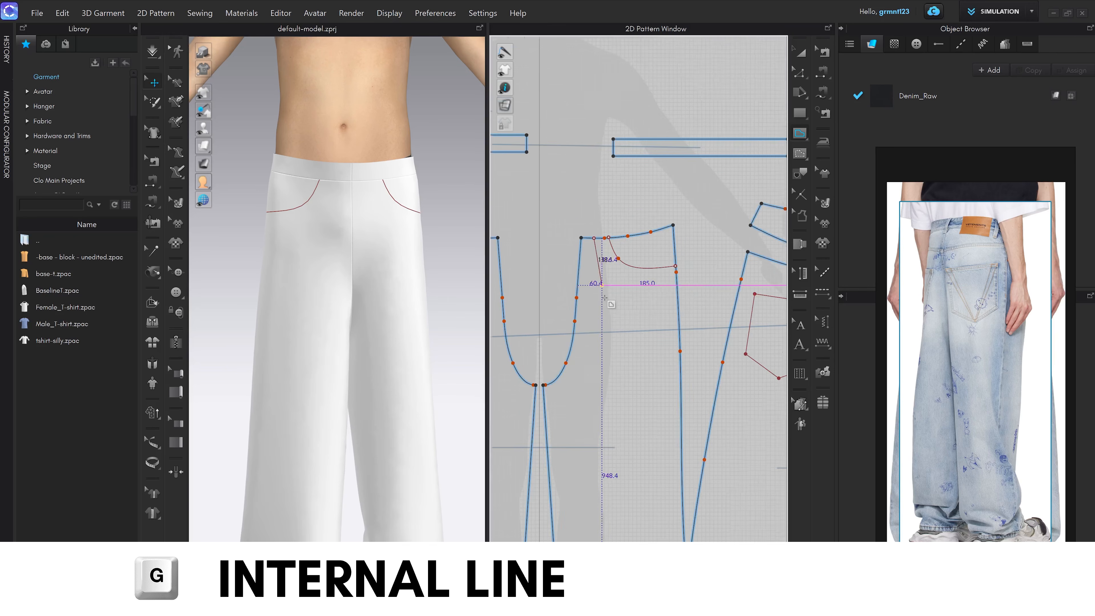
{"action": "double_click", "coordinate": [676, 371]}
{"action": "middle_click_drag", "start_coordinate": [636, 376], "coordinate": [640, 350]}
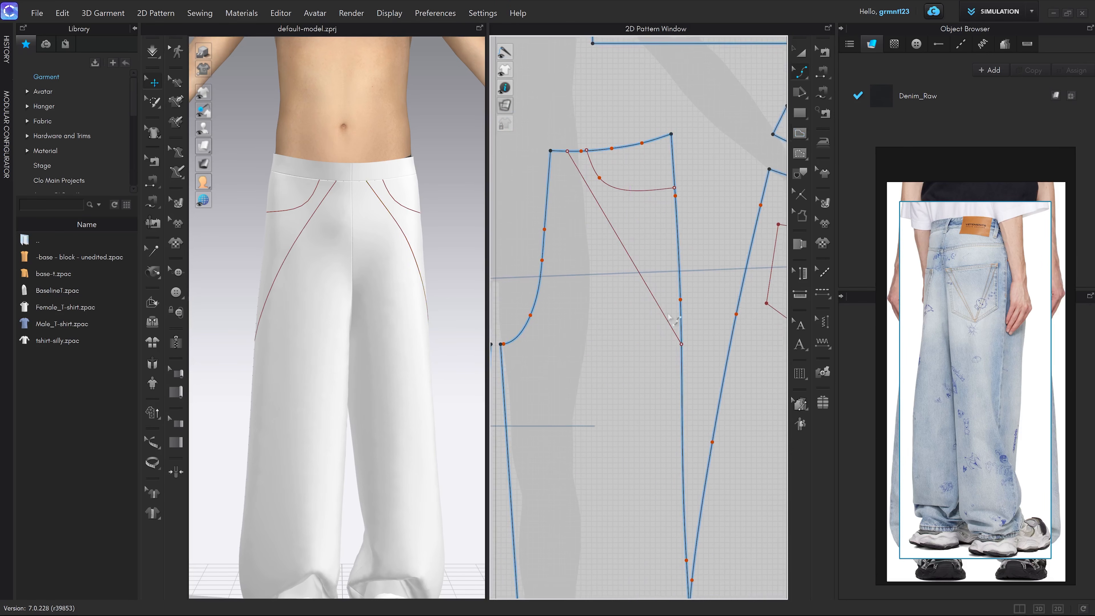
{"action": "left_click_drag", "start_coordinate": [627, 254], "coordinate": [607, 342]}
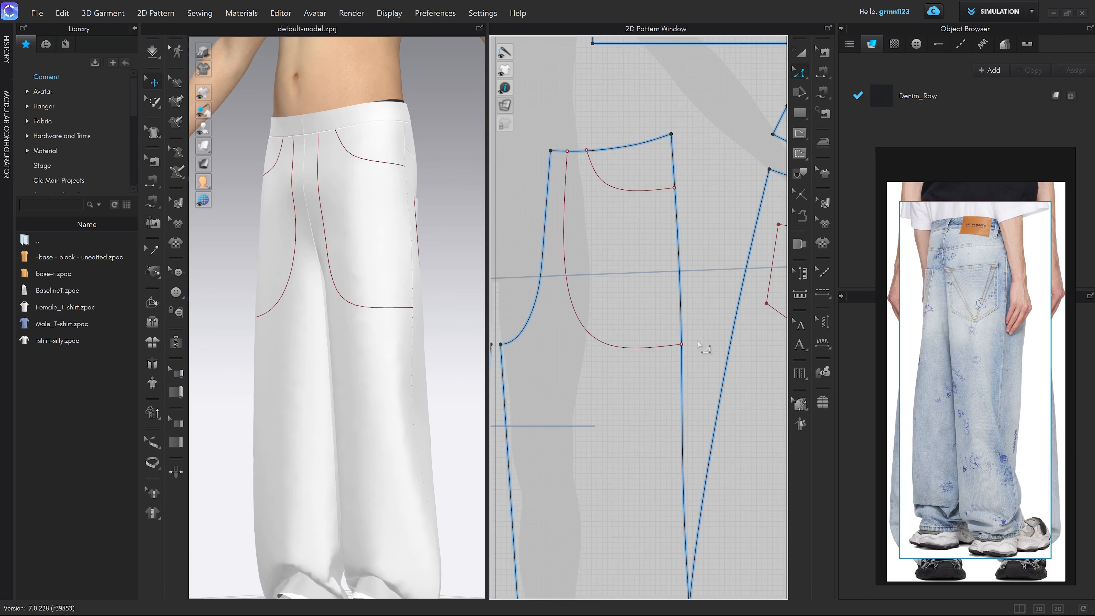
Step: Move the pocket bag line's lower end up along the side seam and refine its curve point
{"action": "key", "text": "z"}
{"action": "left_click_drag", "start_coordinate": [682, 343], "coordinate": [685, 297]}
{"action": "scroll", "coordinate": [613, 307], "scroll_direction": "up", "scroll_amount": 4}
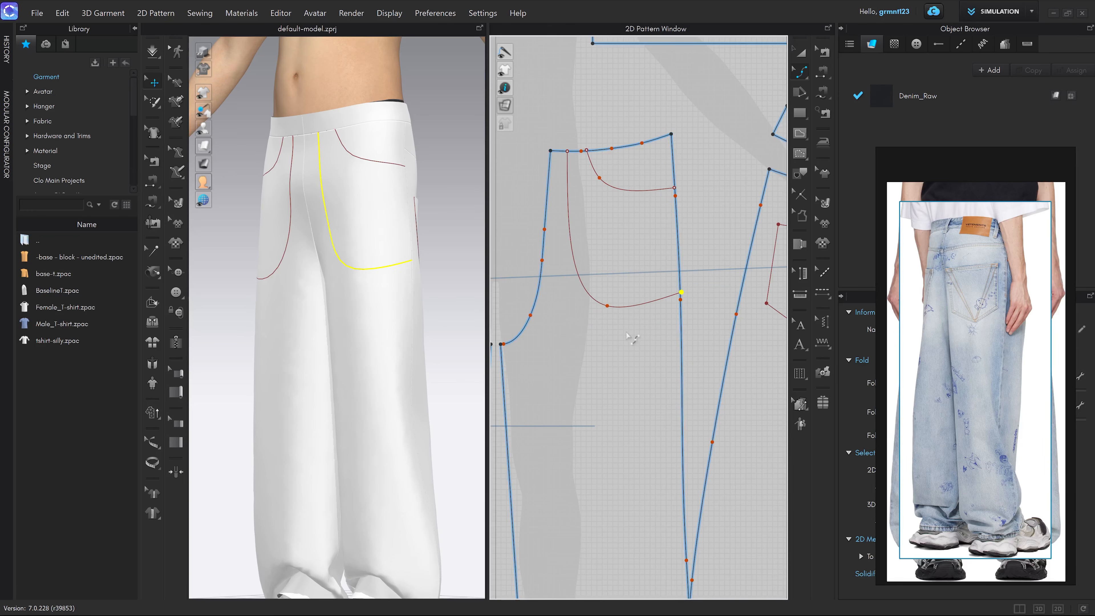
{"action": "key", "text": "v"}
{"action": "left_click_drag", "start_coordinate": [611, 309], "coordinate": [616, 305]}
{"action": "scroll", "coordinate": [617, 305], "scroll_direction": "down", "scroll_amount": 5}
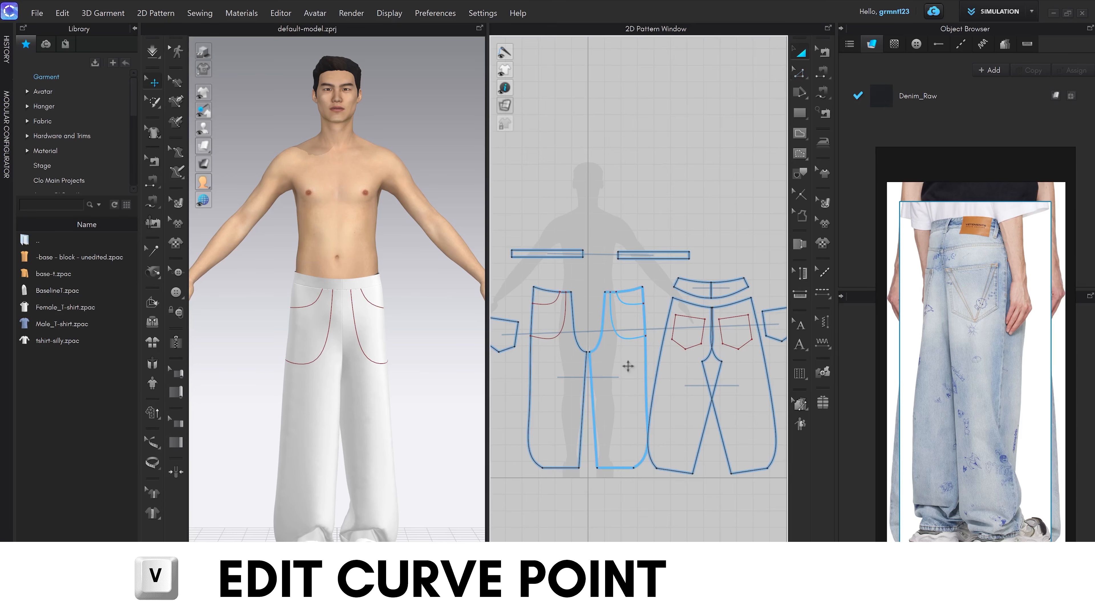
Step: Copy the front trouser panel and paste the duplicate below the existing patterns
{"action": "left_click", "coordinate": [642, 302]}
{"action": "scroll", "coordinate": [645, 301], "scroll_direction": "up", "scroll_amount": 3}
{"action": "middle_click_drag", "start_coordinate": [612, 333], "coordinate": [633, 313]}
{"action": "left_click_drag", "start_coordinate": [632, 313], "coordinate": [644, 471]}
{"action": "left_click", "coordinate": [639, 458]}
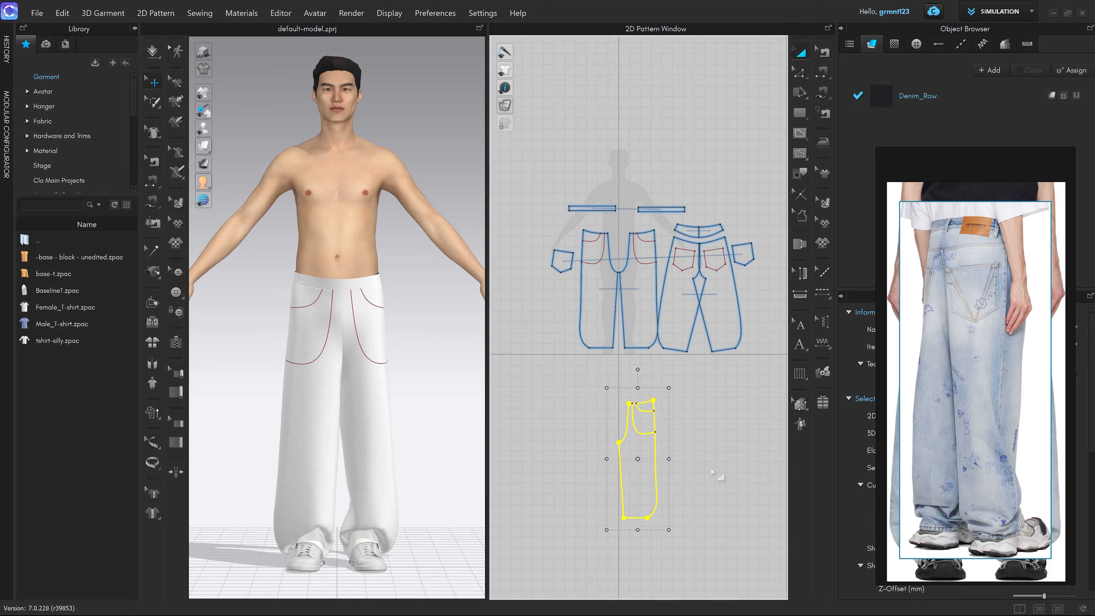
Step: Cut the duplicated front panel along the curved pocket bag line
{"action": "key", "text": "z"}
{"action": "scroll", "coordinate": [670, 441], "scroll_direction": "up", "scroll_amount": 3}
{"action": "middle_click_drag", "start_coordinate": [637, 444], "coordinate": [635, 427]}
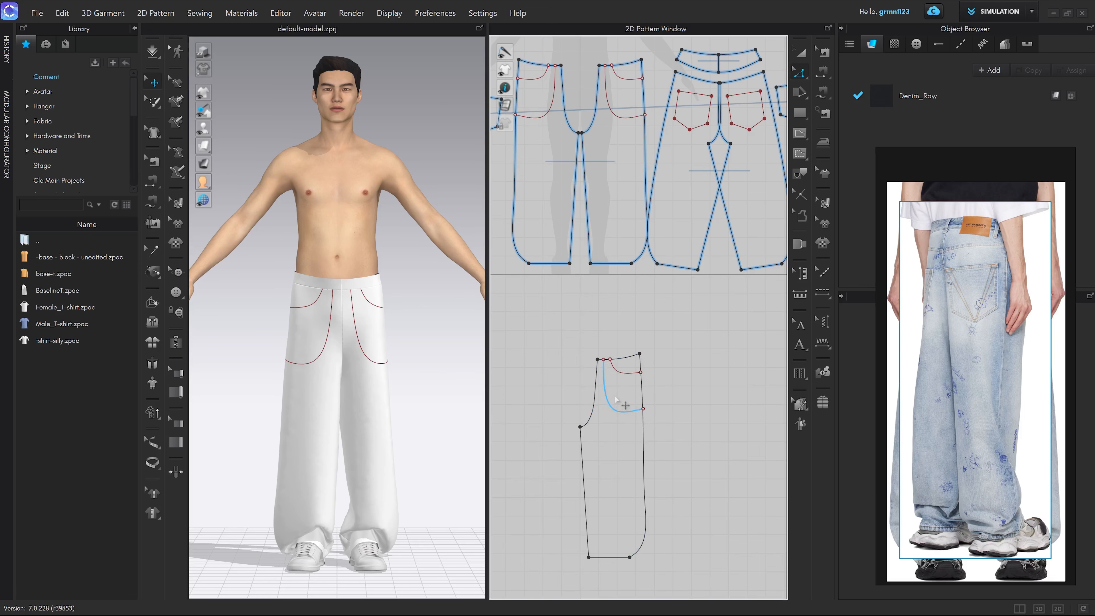
{"action": "left_click", "coordinate": [624, 415]}
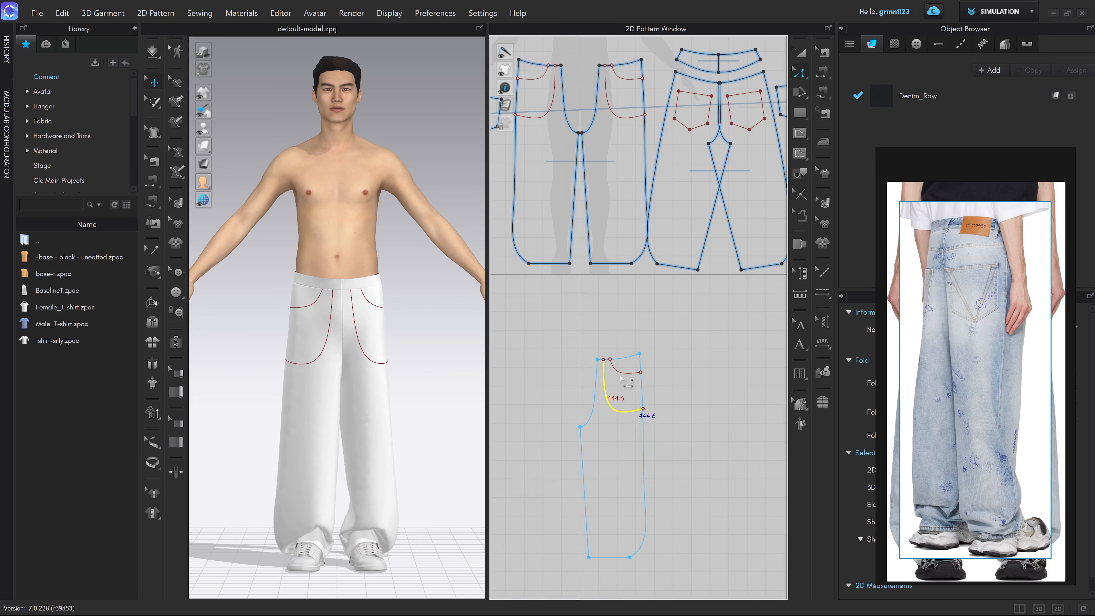
{"action": "right_click", "coordinate": [629, 417]}
{"action": "left_click", "coordinate": [672, 301]}
Step: Separate the leg remainder from the pocket bag piece and delete the remainder
{"action": "key", "text": "a"}
{"action": "left_click_drag", "start_coordinate": [626, 454], "coordinate": [594, 467]}
{"action": "middle_click_drag", "start_coordinate": [617, 467], "coordinate": [637, 398]}
{"action": "left_click", "coordinate": [667, 418]}
{"action": "left_click_drag", "start_coordinate": [604, 374], "coordinate": [599, 414]}
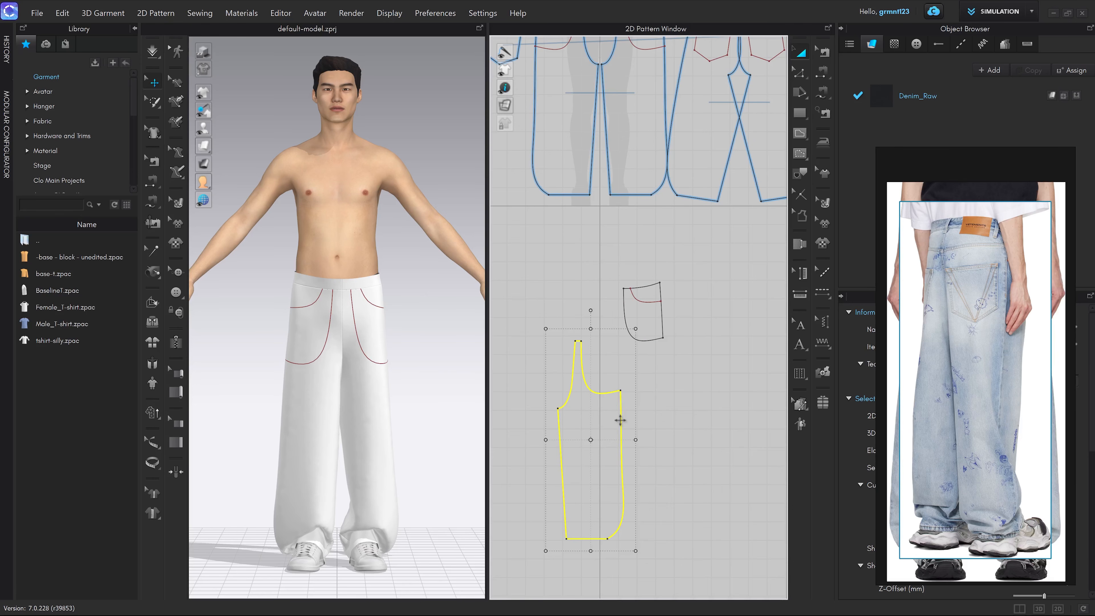
{"action": "key", "text": "BackSpace"}
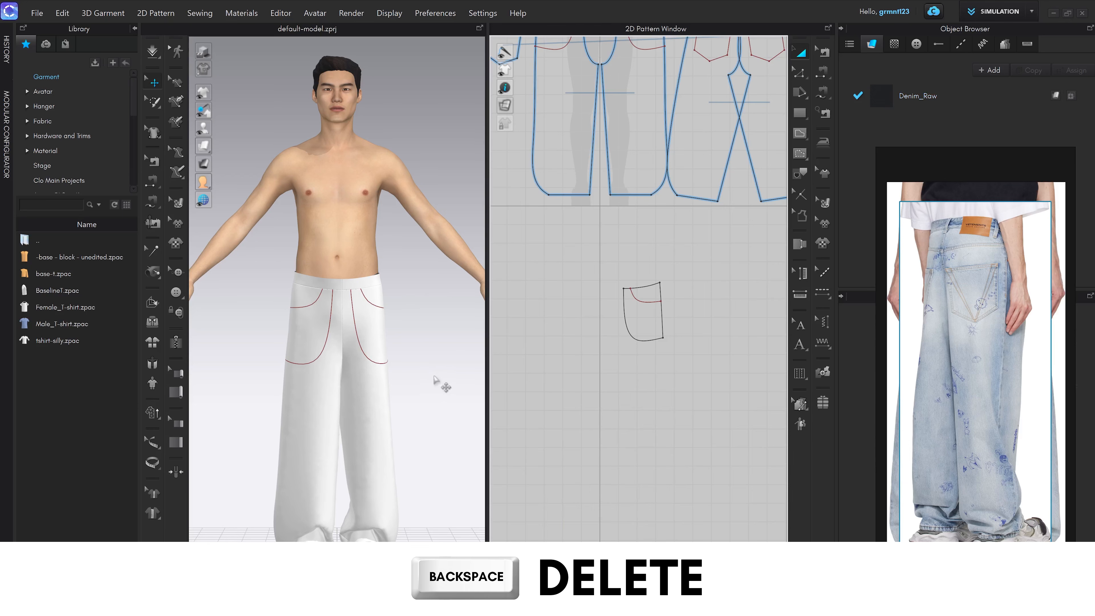
Step: Move the pocket bag piece in 3D up beside the trousers' front hip
{"action": "scroll", "coordinate": [431, 367], "scroll_direction": "down", "scroll_amount": 3}
{"action": "scroll", "coordinate": [356, 449], "scroll_direction": "up", "scroll_amount": 3}
{"action": "left_click_drag", "start_coordinate": [358, 519], "coordinate": [388, 273]}
{"action": "scroll", "coordinate": [404, 273], "scroll_direction": "up", "scroll_amount": 3}
{"action": "scroll", "coordinate": [403, 274], "scroll_direction": "up", "scroll_amount": 3}
{"action": "middle_click_drag", "start_coordinate": [404, 275], "coordinate": [372, 329]}
{"action": "right_click_drag", "start_coordinate": [371, 330], "coordinate": [350, 344]}
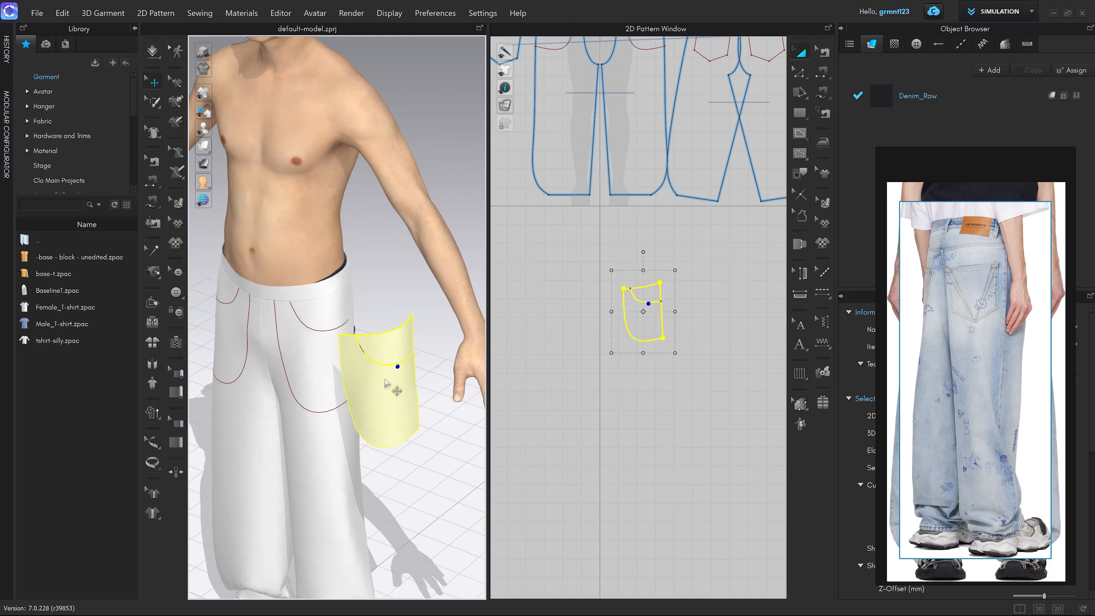
Step: Move the pocket bag piece closer to the front hip in 3D and paste a copy of it beside the original pattern
{"action": "left_click_drag", "start_coordinate": [382, 374], "coordinate": [360, 370]}
{"action": "middle_click_drag", "start_coordinate": [746, 262], "coordinate": [748, 307]}
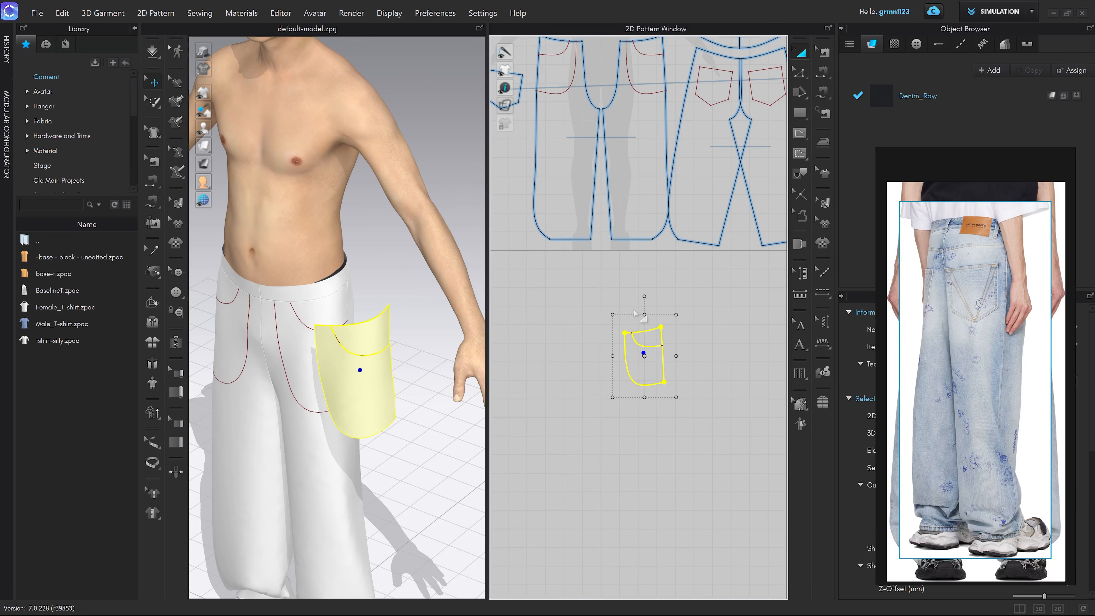
{"action": "left_click", "coordinate": [655, 372]}
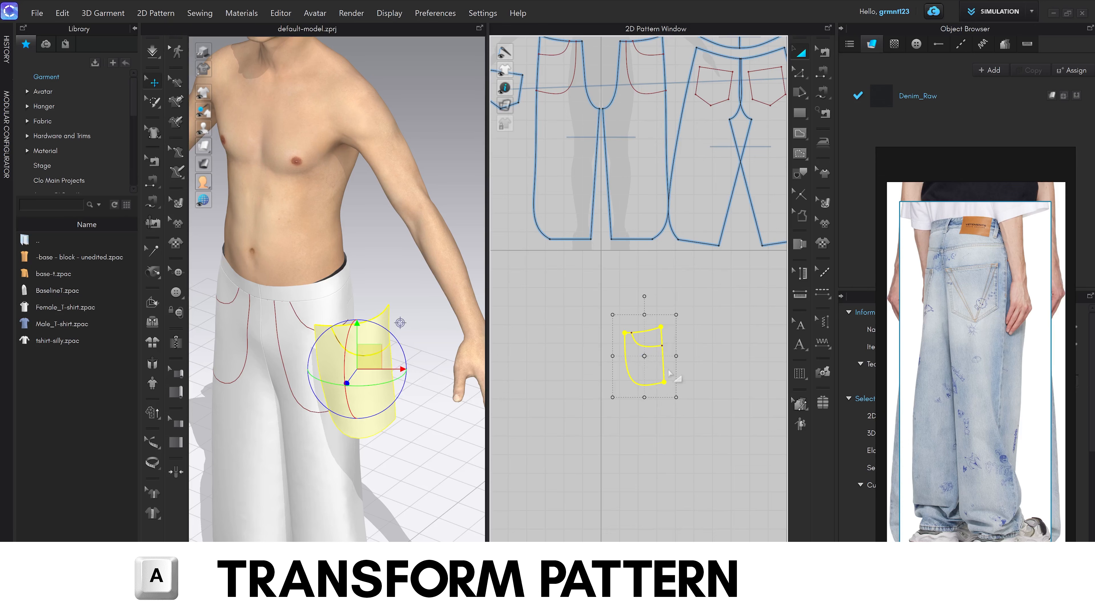
{"action": "key", "text": "ctrl+v"}
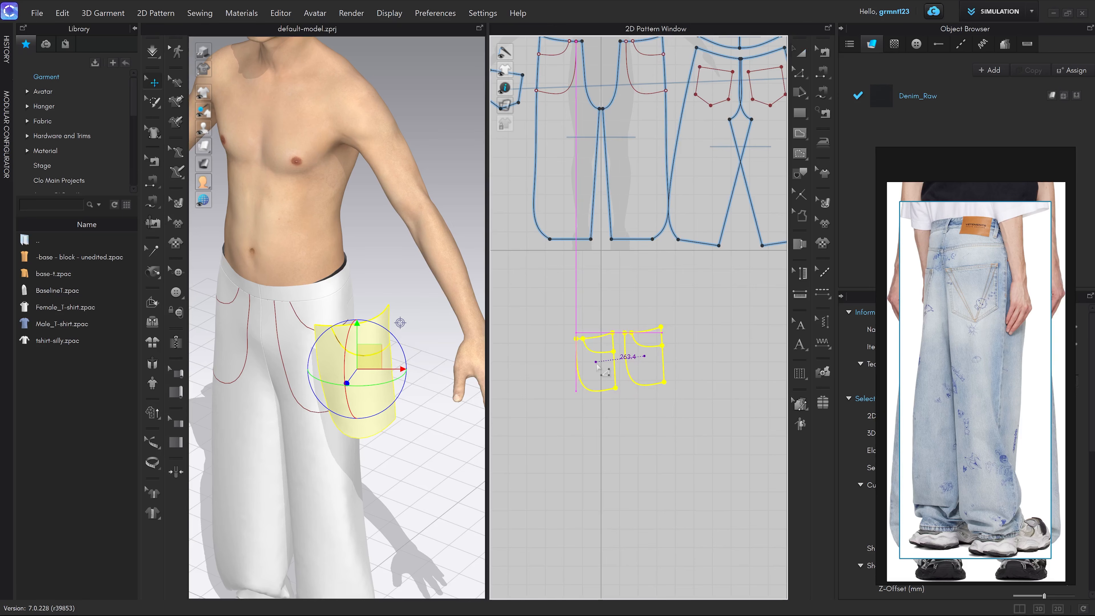
{"action": "left_click", "coordinate": [596, 362]}
Step: Cut the copied pocket bag along its curved pocket opening line and delete the piece above the curve
{"action": "key", "text": "z"}
{"action": "scroll", "coordinate": [604, 356], "scroll_direction": "up", "scroll_amount": 3}
{"action": "left_click", "coordinate": [595, 350]}
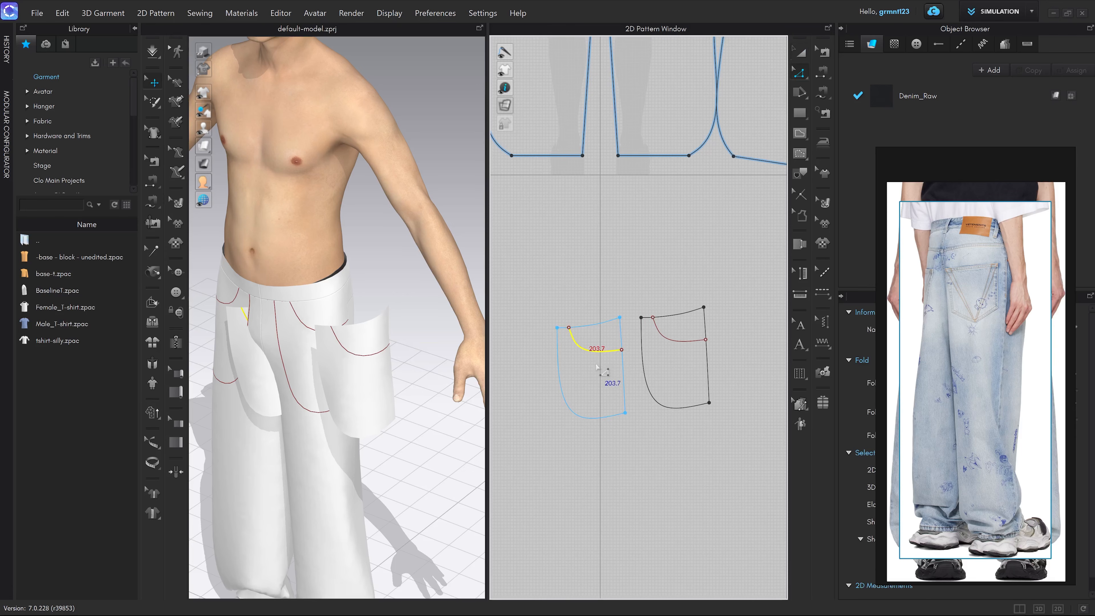
{"action": "right_click", "coordinate": [597, 366]}
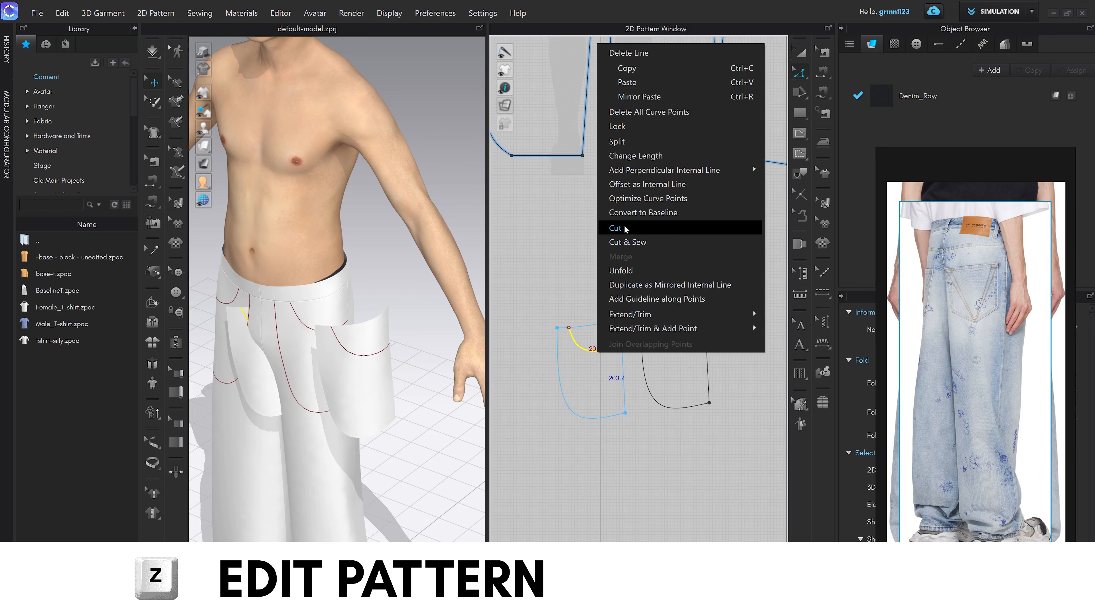
{"action": "left_click", "coordinate": [625, 229]}
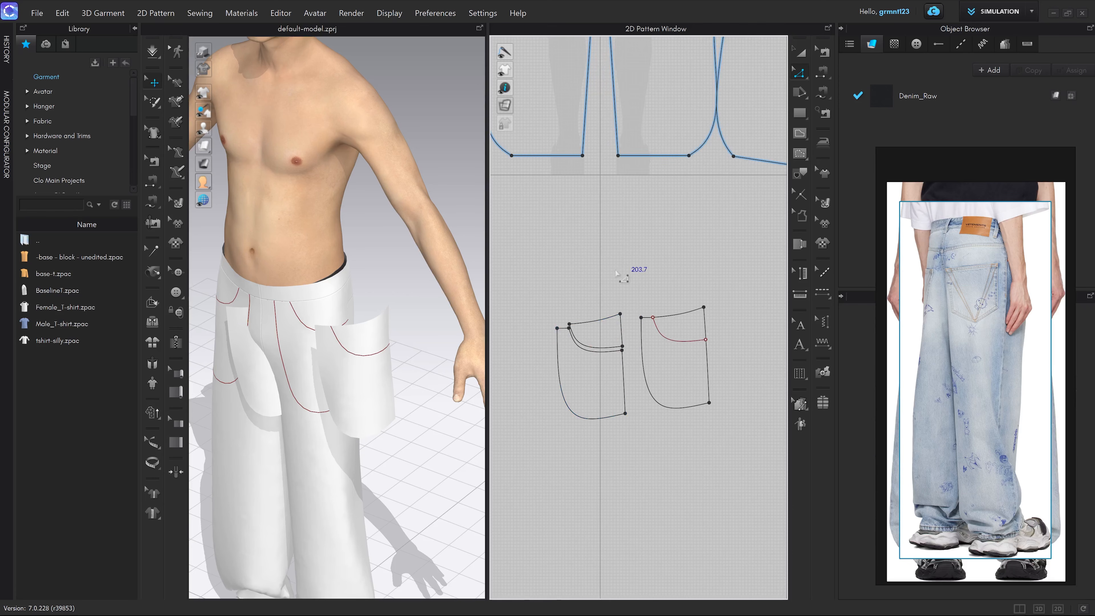
{"action": "key", "text": "a"}
{"action": "left_click", "coordinate": [609, 330]}
{"action": "key", "text": "Delete"}
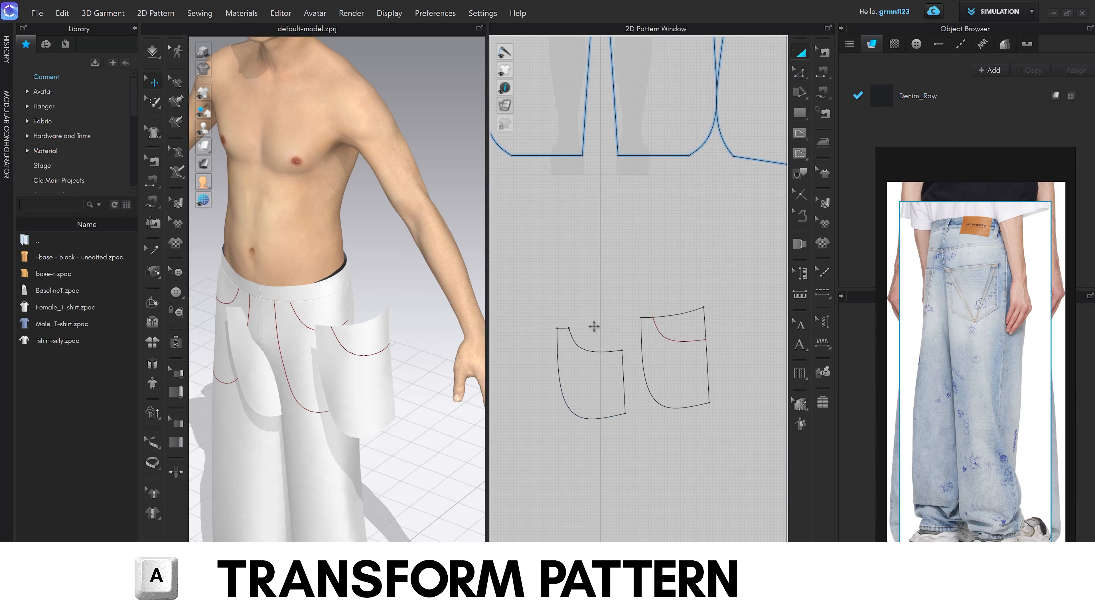
Step: Arrange the two pocket bag pieces in 3D in front of the hip, with the cut-out piece outermost
{"action": "left_click", "coordinate": [334, 337]}
{"action": "right_click_drag", "start_coordinate": [415, 355], "coordinate": [366, 318]}
{"action": "left_click", "coordinate": [342, 339]}
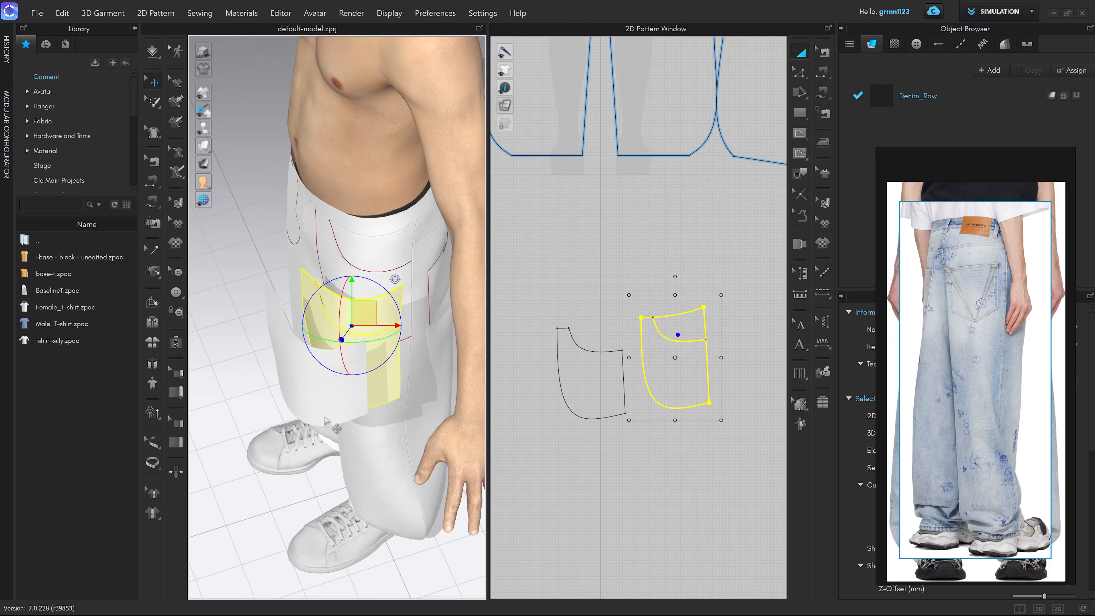
{"action": "left_click", "coordinate": [333, 412]}
{"action": "right_click_drag", "start_coordinate": [351, 296], "coordinate": [372, 318]}
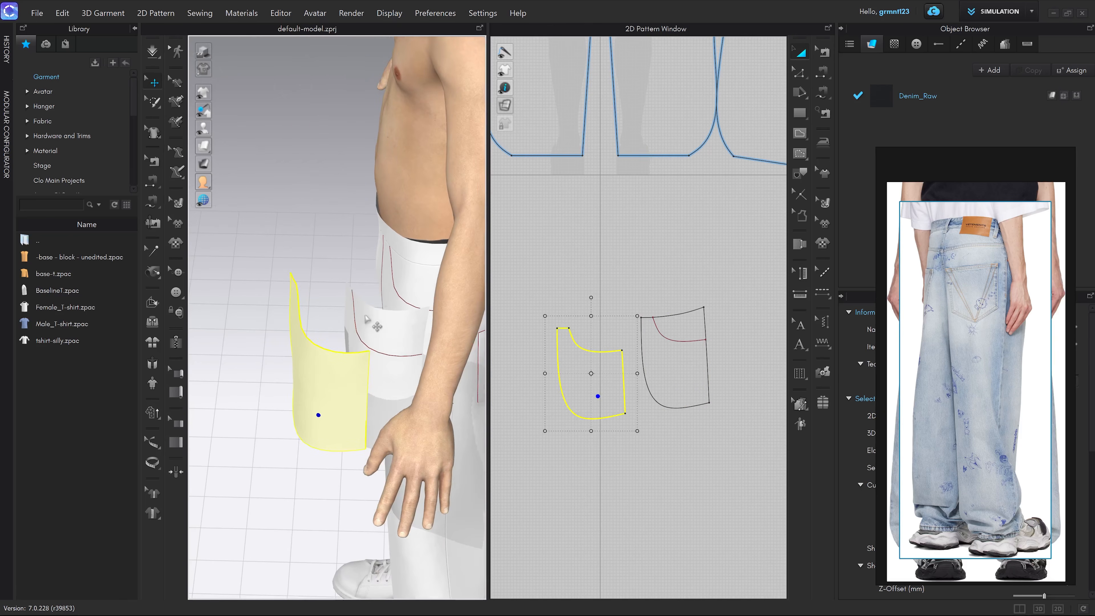
{"action": "middle_click_drag", "start_coordinate": [377, 346], "coordinate": [372, 347]}
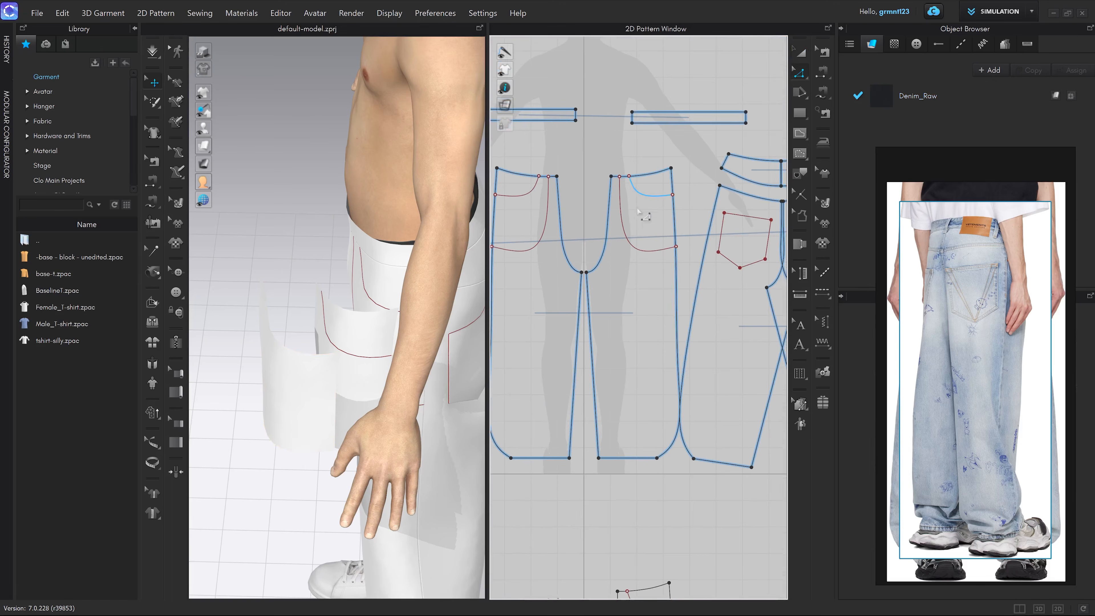
Step: Cut the front trouser panel along its curved pocket opening line
{"action": "scroll", "coordinate": [645, 218], "scroll_direction": "up", "scroll_amount": 4}
{"action": "middle_click_drag", "start_coordinate": [651, 211], "coordinate": [636, 249]}
{"action": "left_click", "coordinate": [632, 230]}
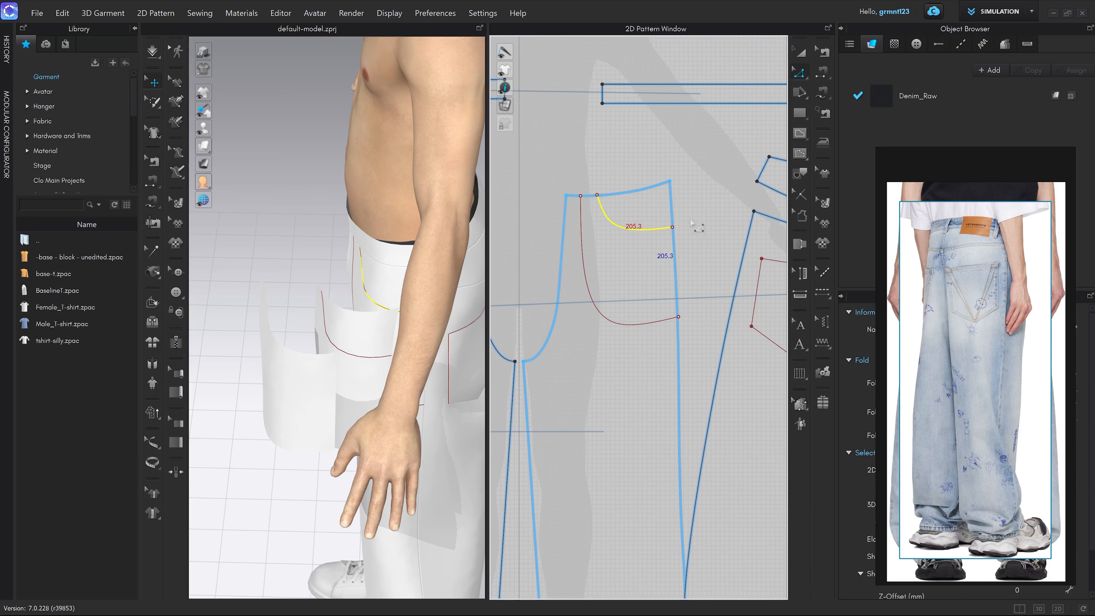
{"action": "right_click", "coordinate": [625, 228]}
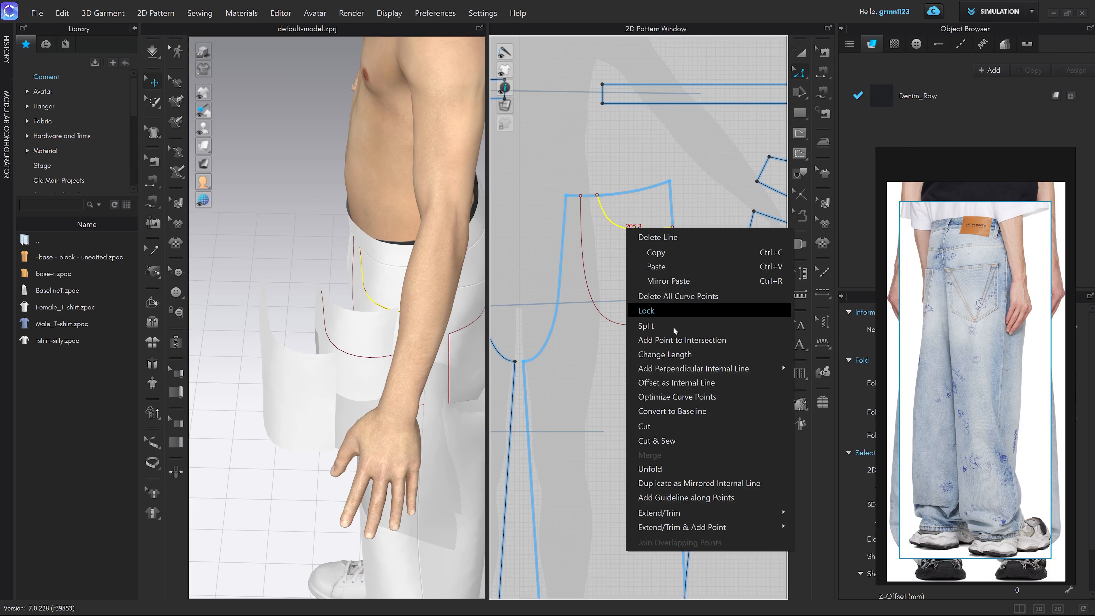
{"action": "left_click", "coordinate": [663, 428]}
Step: Delete the separated pocket opening corner pieces from both front trouser panels
{"action": "key", "text": "a"}
{"action": "scroll", "coordinate": [646, 201], "scroll_direction": "down", "scroll_amount": 5}
{"action": "left_click", "coordinate": [646, 202]}
{"action": "middle_click_drag", "start_coordinate": [667, 240], "coordinate": [684, 223]}
{"action": "key", "text": "BackSpace"}
{"action": "left_click", "coordinate": [547, 184]}
{"action": "key", "text": "BackSpace"}
Step: Move the full pocket bag pattern up below the waistband and shift the adjacent front trouser panel down to make room
{"action": "scroll", "coordinate": [436, 279], "scroll_direction": "down", "scroll_amount": 3}
{"action": "middle_click_drag", "start_coordinate": [415, 300], "coordinate": [416, 279]}
{"action": "middle_click_drag", "start_coordinate": [614, 313], "coordinate": [614, 254]}
{"action": "scroll", "coordinate": [616, 259], "scroll_direction": "down", "scroll_amount": 4}
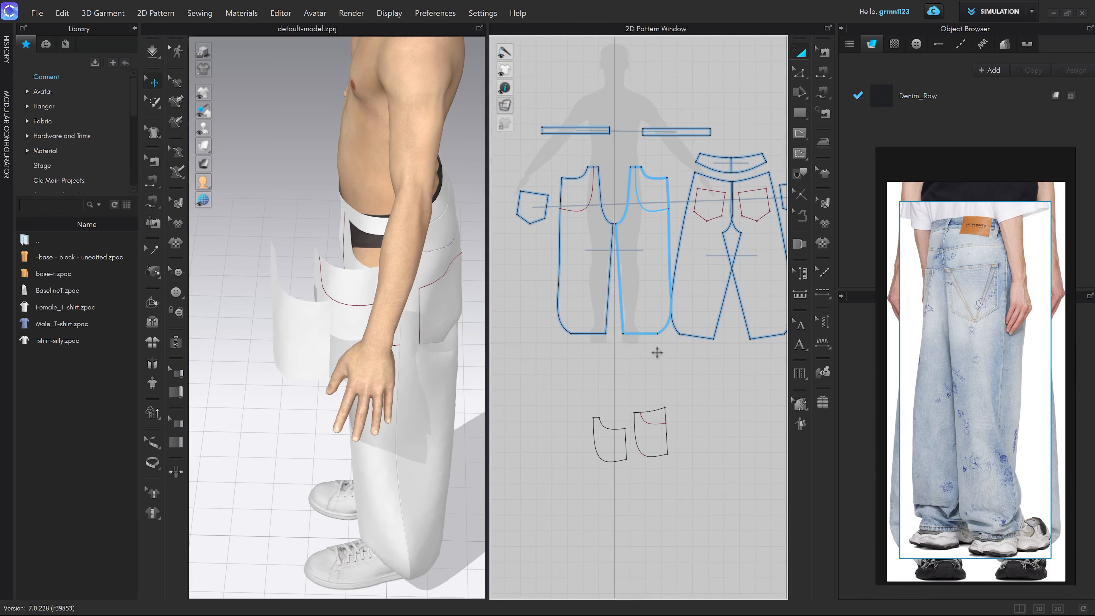
{"action": "left_click_drag", "start_coordinate": [648, 447], "coordinate": [655, 216]}
{"action": "scroll", "coordinate": [648, 188], "scroll_direction": "up", "scroll_amount": 2}
{"action": "scroll", "coordinate": [657, 220], "scroll_direction": "down", "scroll_amount": 2}
{"action": "middle_click_drag", "start_coordinate": [654, 282], "coordinate": [638, 325]}
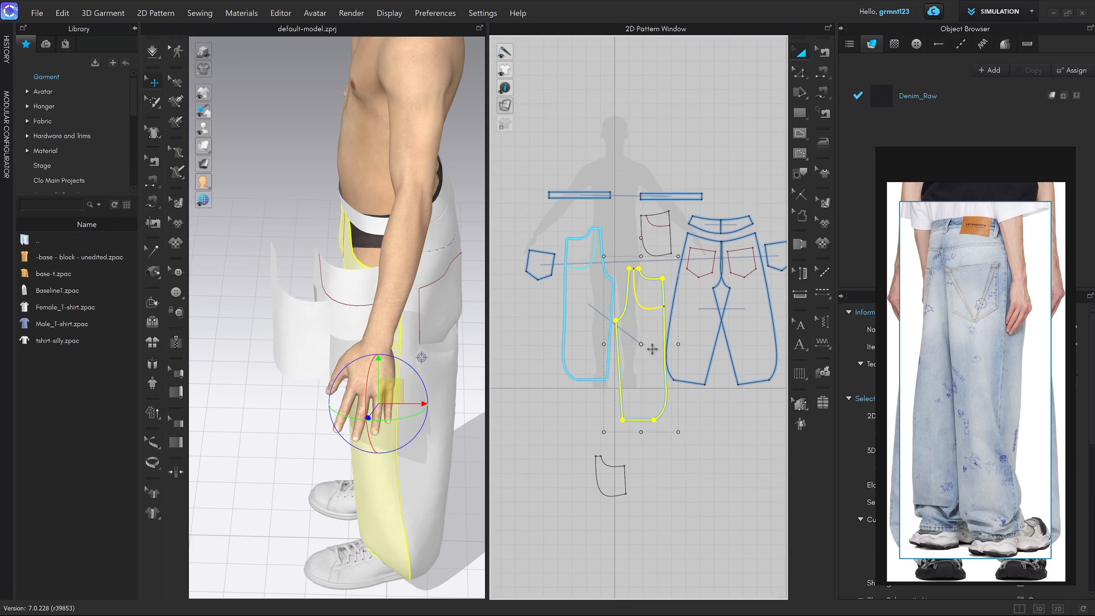
{"action": "scroll", "coordinate": [659, 268], "scroll_direction": "up", "scroll_amount": 4}
Step: Free-sew the full pocket bag's side edge to the side edges of the back yoke and the back trouser panel
{"action": "key", "text": "shift+t"}
{"action": "key", "text": "m"}
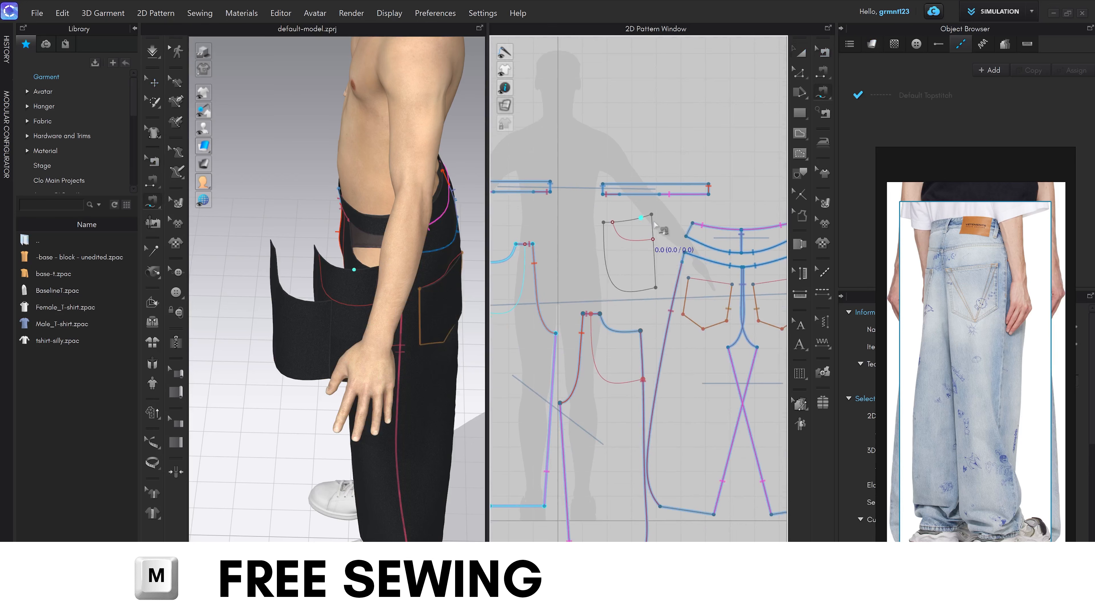
{"action": "left_click", "coordinate": [651, 214]}
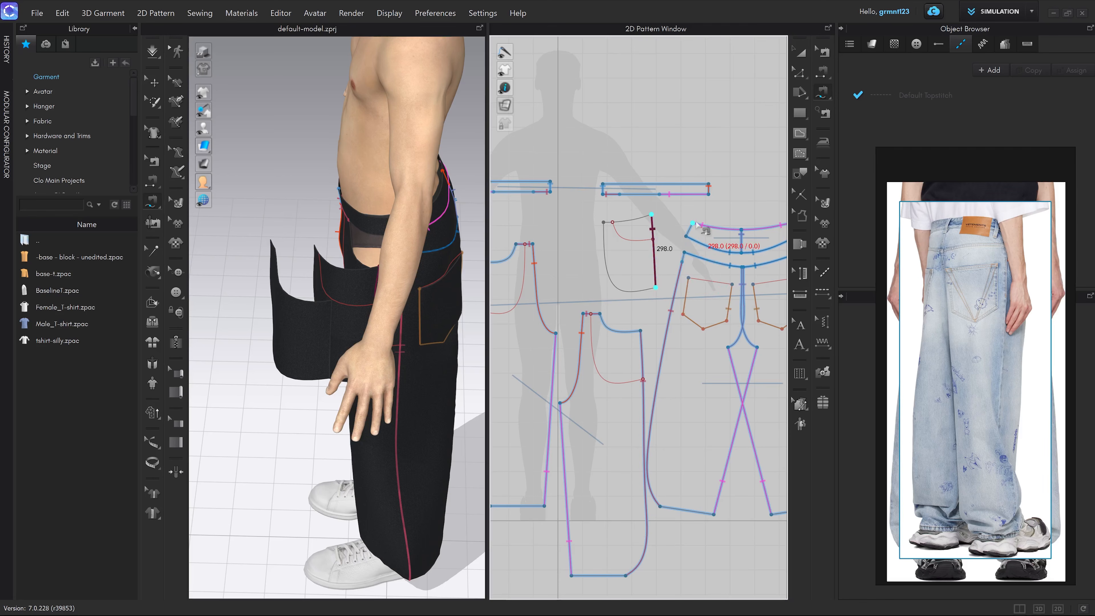
{"action": "scroll", "coordinate": [688, 233], "scroll_direction": "up", "scroll_amount": 3}
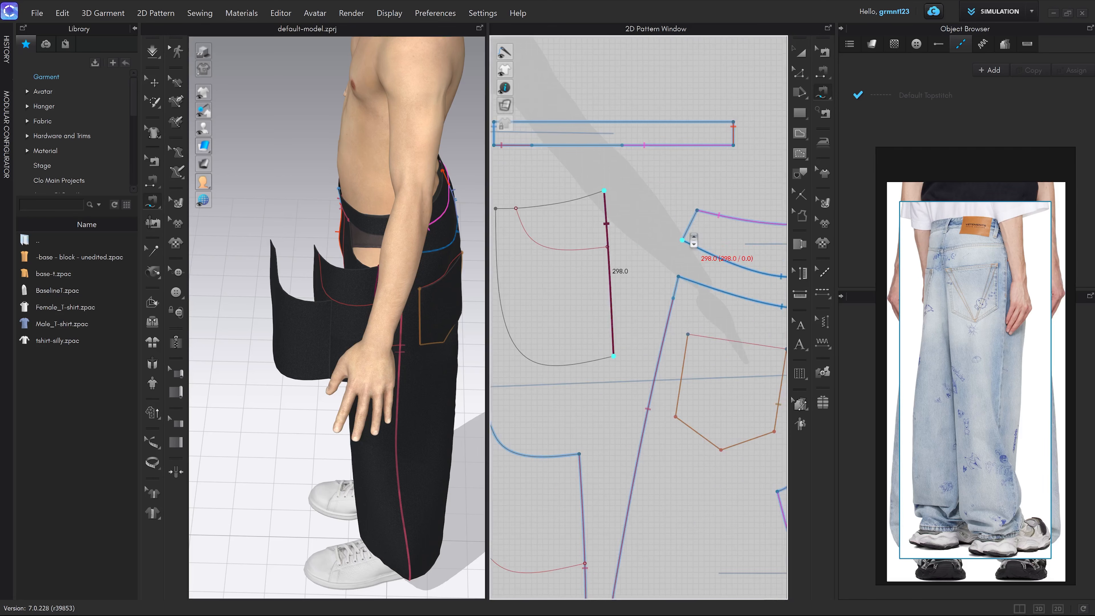
{"action": "left_click", "coordinate": [698, 212]}
{"action": "left_click", "coordinate": [682, 240]}
{"action": "left_click", "coordinate": [678, 277]}
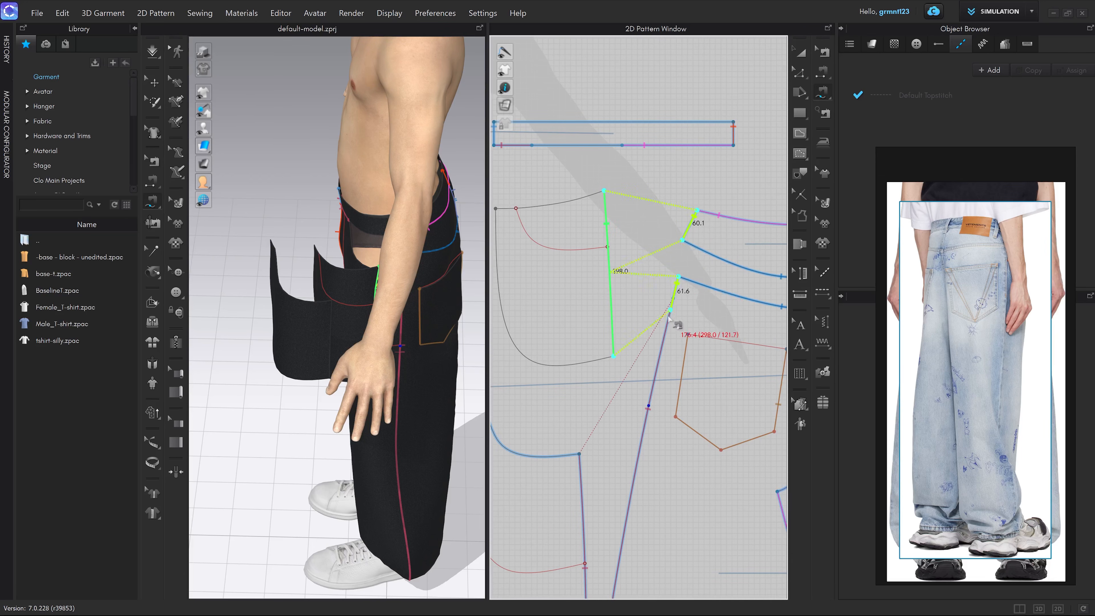
{"action": "left_click", "coordinate": [649, 406]}
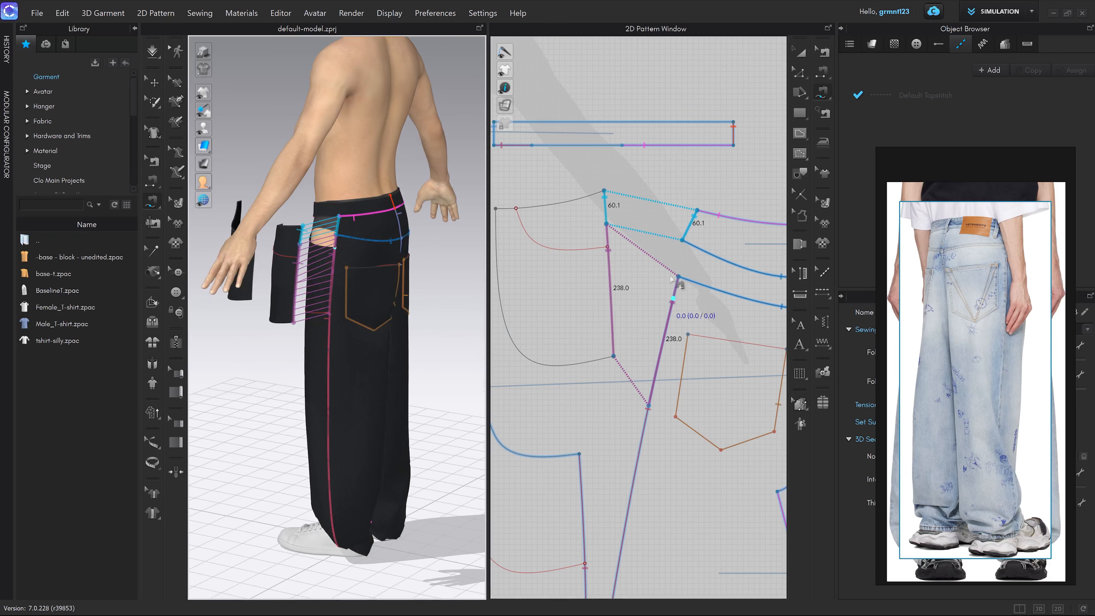
Step: Free-sew the full pocket bag's top edge to the matching stretch of the waistband's lower edge
{"action": "scroll", "coordinate": [658, 380], "scroll_direction": "down", "scroll_amount": 3}
{"action": "scroll", "coordinate": [697, 372], "scroll_direction": "up", "scroll_amount": 4}
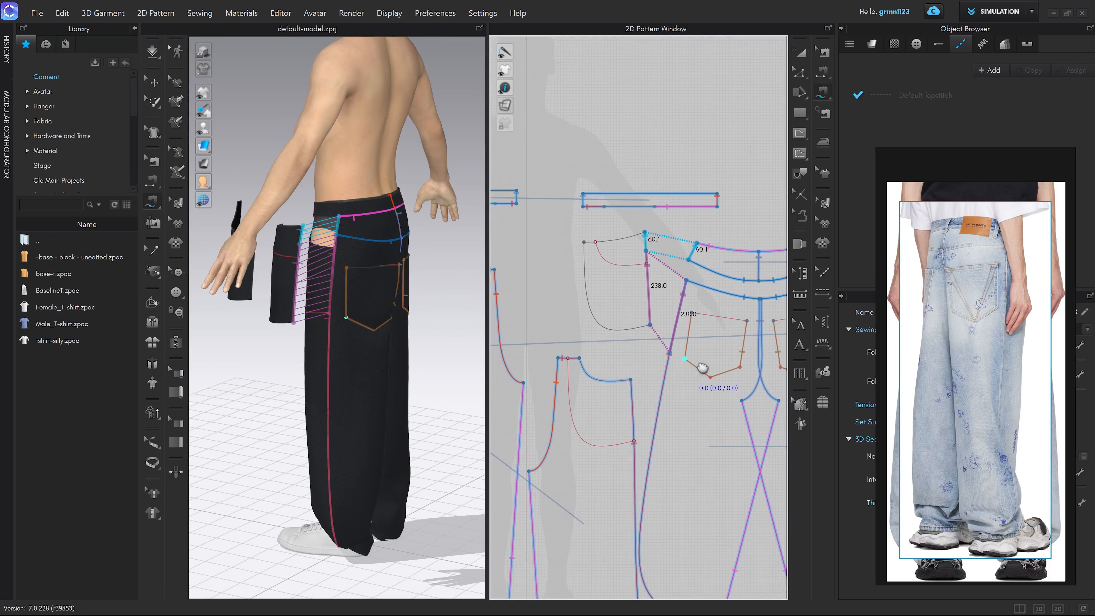
{"action": "scroll", "coordinate": [694, 215], "scroll_direction": "up", "scroll_amount": 2}
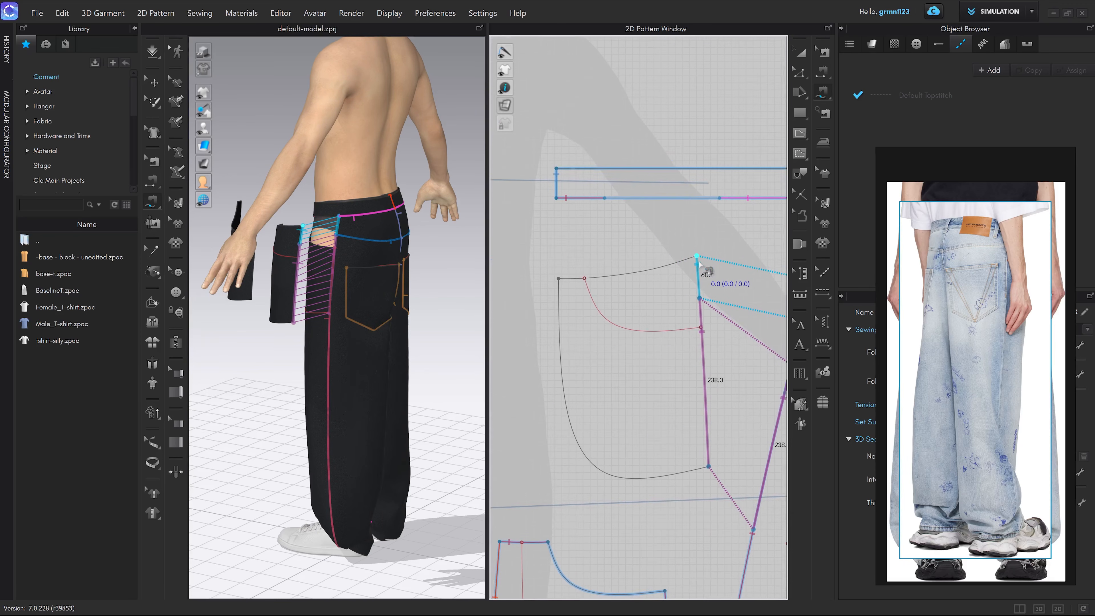
{"action": "left_click", "coordinate": [697, 257]}
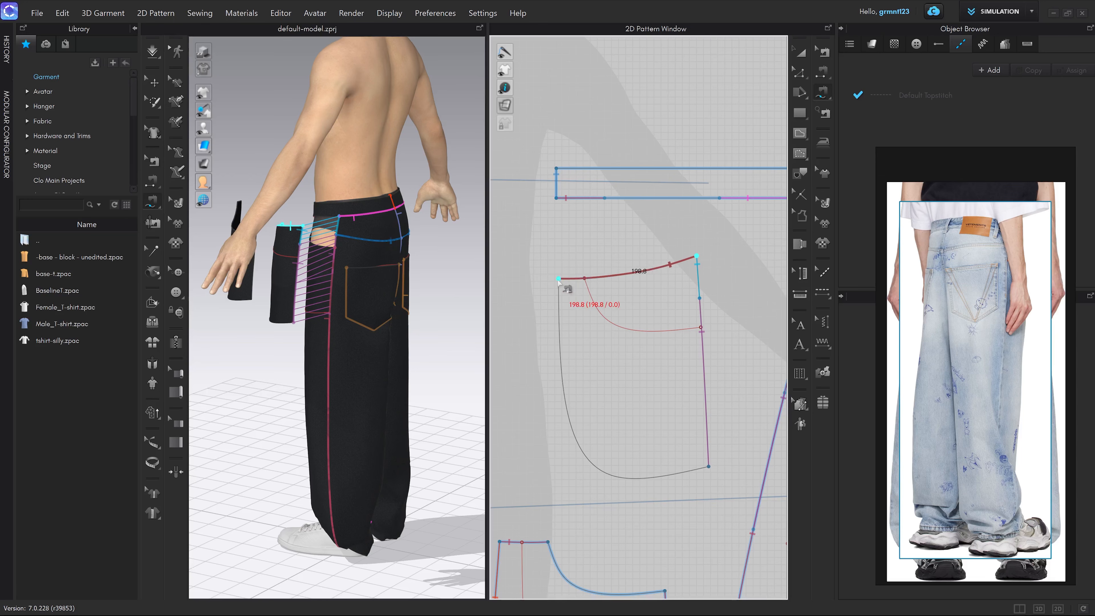
{"action": "scroll", "coordinate": [660, 254], "scroll_direction": "down", "scroll_amount": 1}
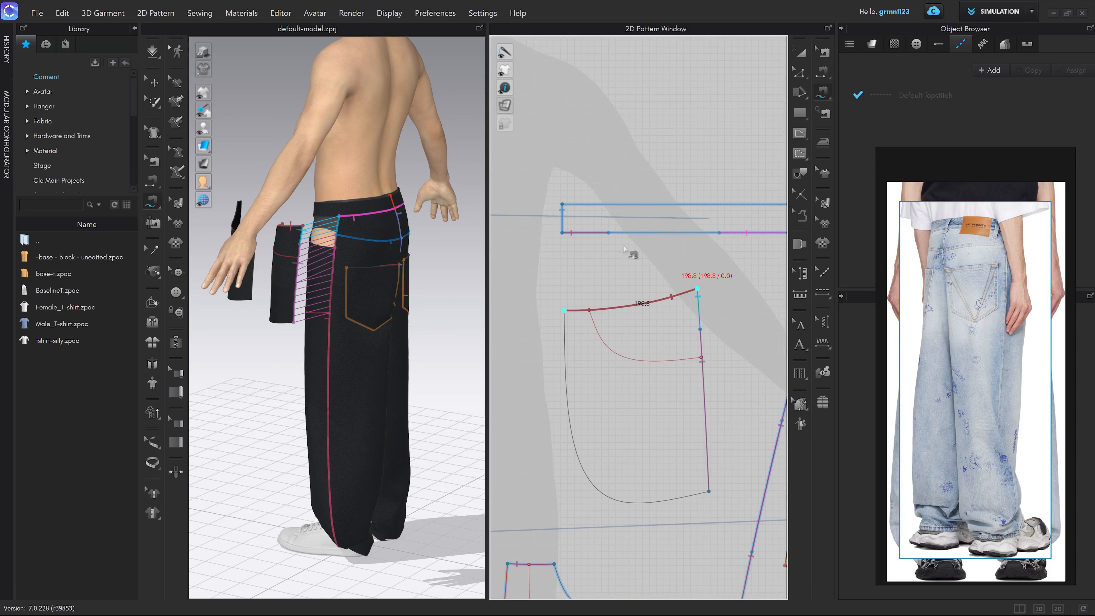
{"action": "scroll", "coordinate": [647, 302], "scroll_direction": "down", "scroll_amount": 3}
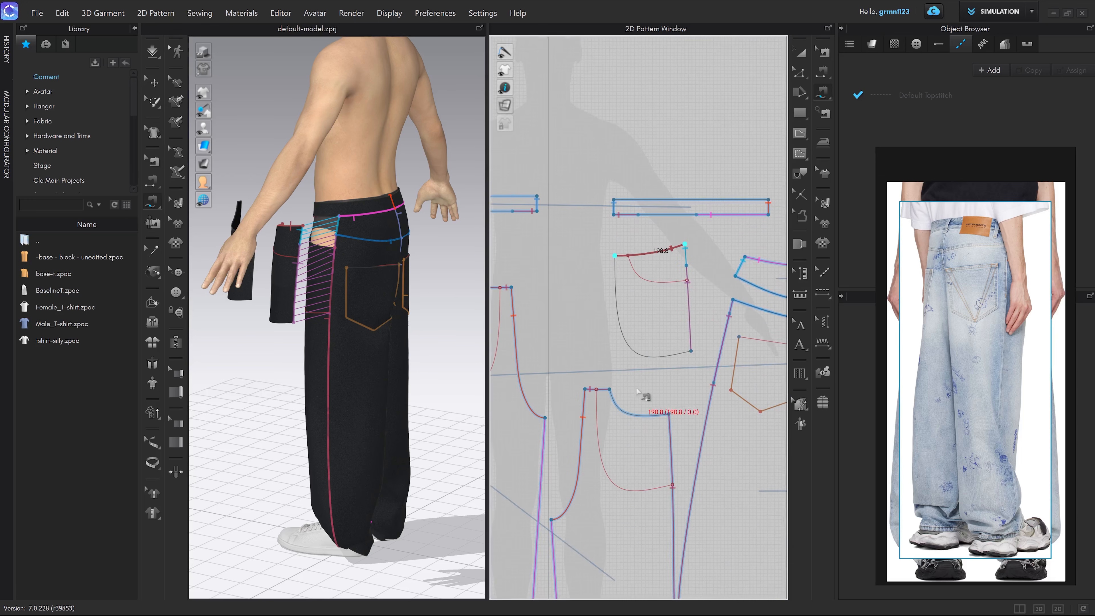
{"action": "scroll", "coordinate": [689, 218], "scroll_direction": "up", "scroll_amount": 3}
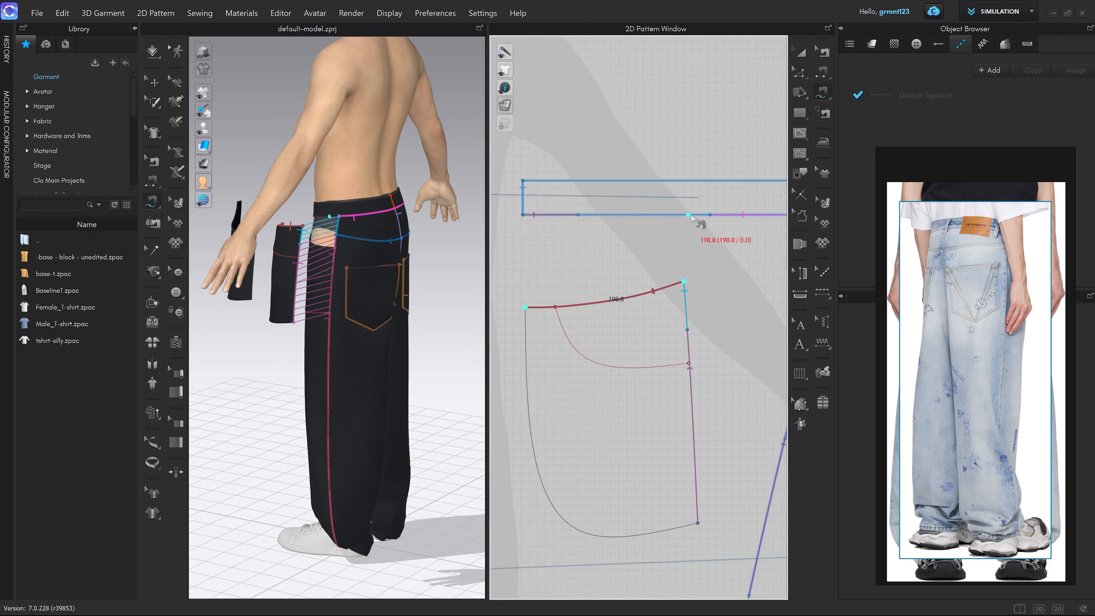
{"action": "left_click", "coordinate": [708, 215]}
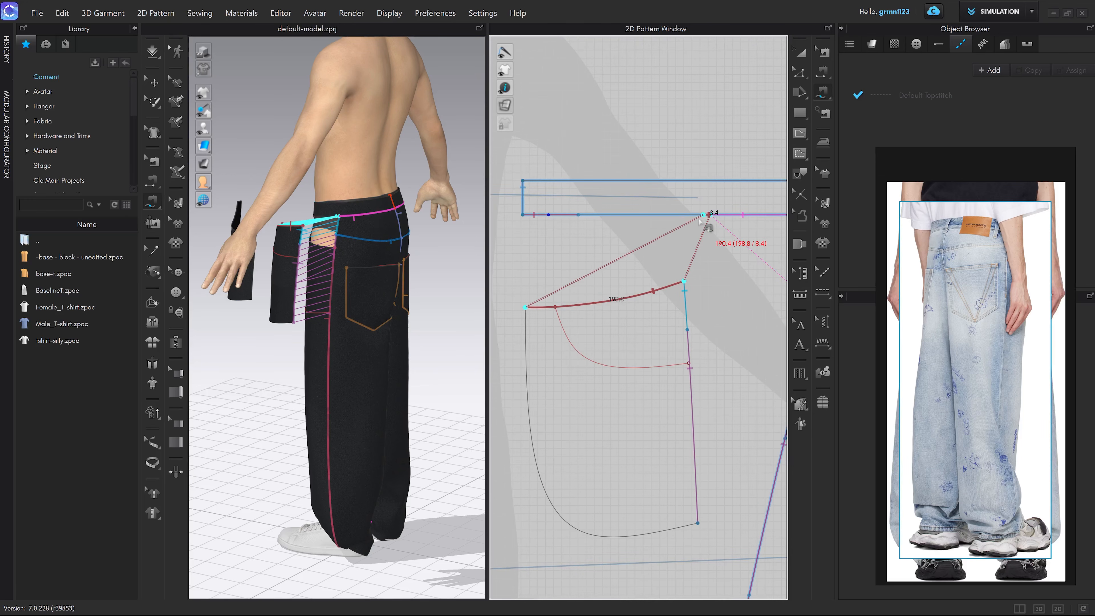
{"action": "scroll", "coordinate": [561, 218], "scroll_direction": "up", "scroll_amount": 2}
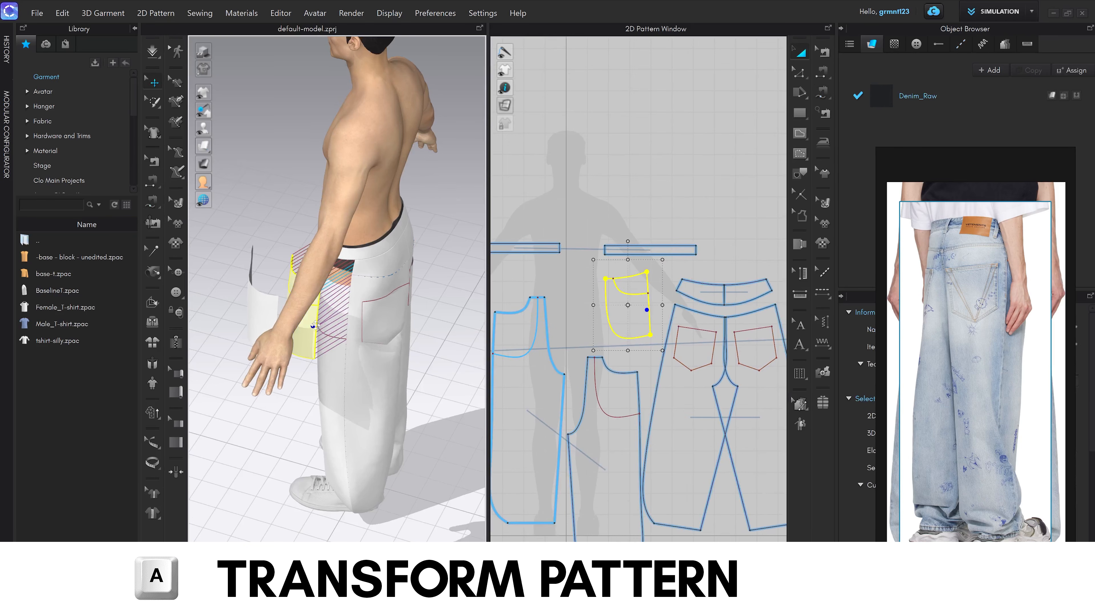
Step: Move the full pocket bag in 3D inside the trousers, behind the front pocket opening
{"action": "left_click_drag", "start_coordinate": [345, 310], "coordinate": [365, 326]}
{"action": "right_click_drag", "start_coordinate": [365, 326], "coordinate": [410, 338]}
{"action": "scroll", "coordinate": [425, 344], "scroll_direction": "up", "scroll_amount": 5}
{"action": "left_click_drag", "start_coordinate": [471, 341], "coordinate": [431, 343]}
{"action": "right_click_drag", "start_coordinate": [463, 369], "coordinate": [380, 345]}
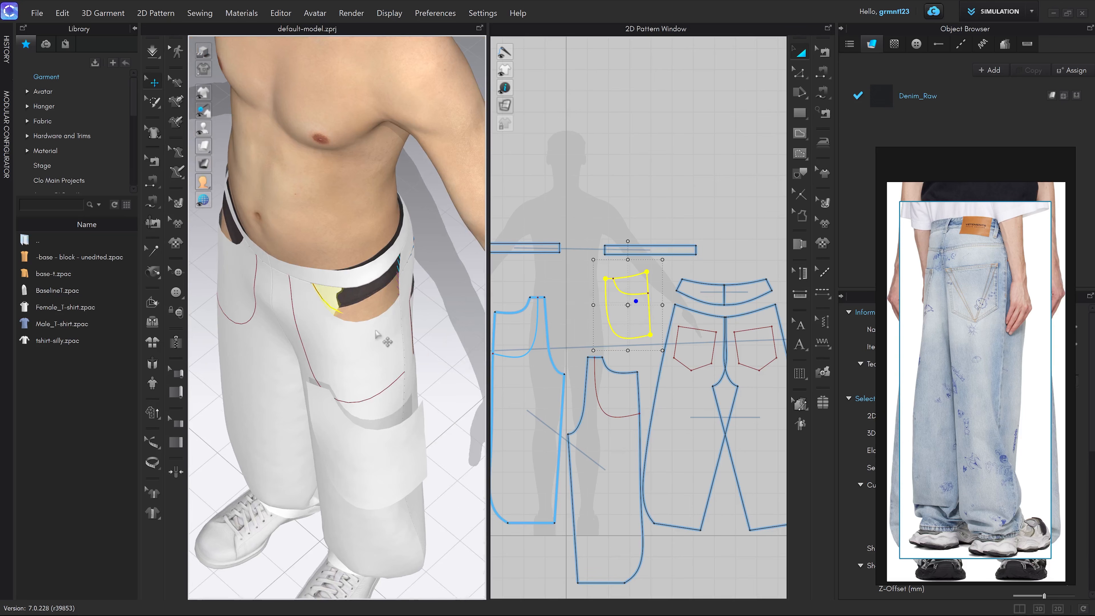
{"action": "right_click_drag", "start_coordinate": [375, 330], "coordinate": [381, 399]}
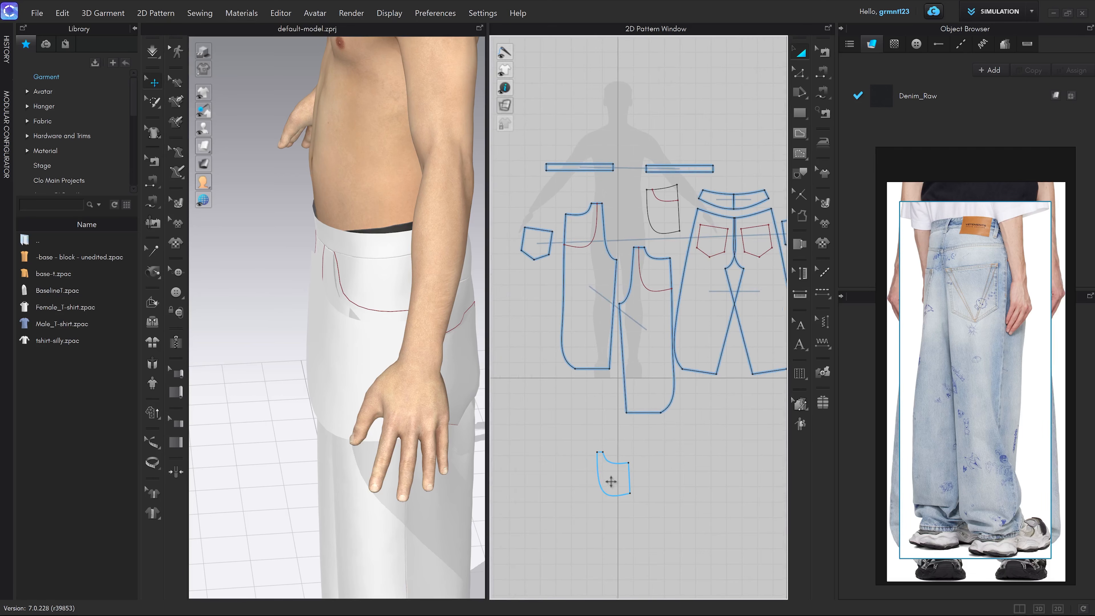
Step: Place the cut-out pocket pattern beside the full pocket bag and segment-sew their curved outer edges together
{"action": "left_click_drag", "start_coordinate": [616, 482], "coordinate": [651, 232]}
{"action": "scroll", "coordinate": [628, 212], "scroll_direction": "up", "scroll_amount": 5}
{"action": "key", "text": "n"}
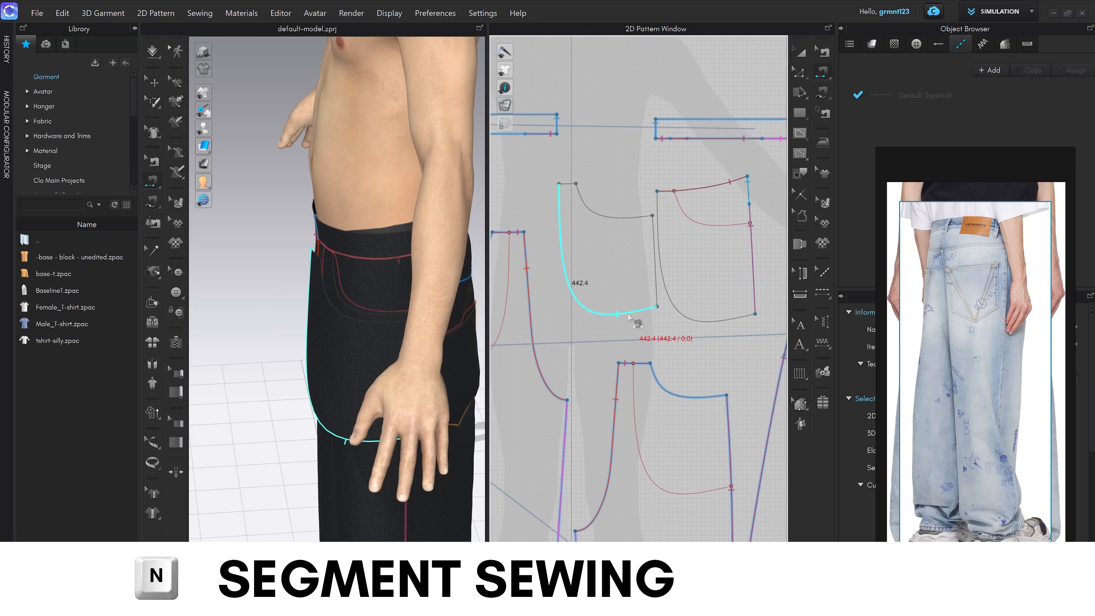
{"action": "left_click", "coordinate": [722, 326]}
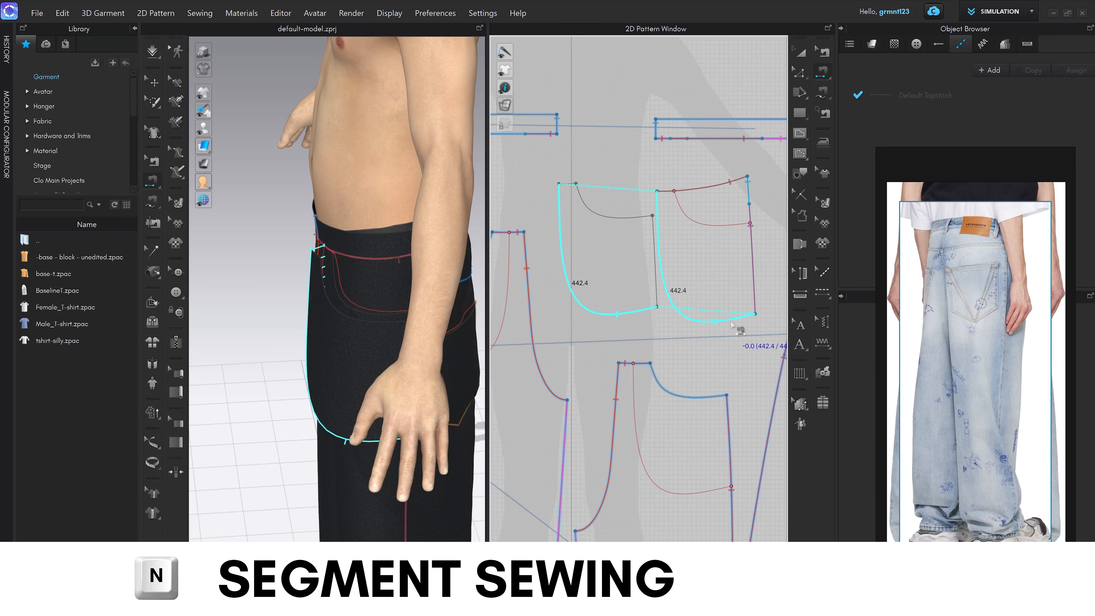
{"action": "left_click", "coordinate": [731, 325]}
Step: Free-sew the cut-out pocket piece's side edge to the lower part of the full pocket bag's side edge
{"action": "scroll", "coordinate": [698, 362], "scroll_direction": "down", "scroll_amount": 3}
{"action": "scroll", "coordinate": [702, 308], "scroll_direction": "up", "scroll_amount": 4}
{"action": "middle_click_drag", "start_coordinate": [690, 309], "coordinate": [668, 311]}
{"action": "key", "text": "m"}
{"action": "left_click", "coordinate": [625, 326]}
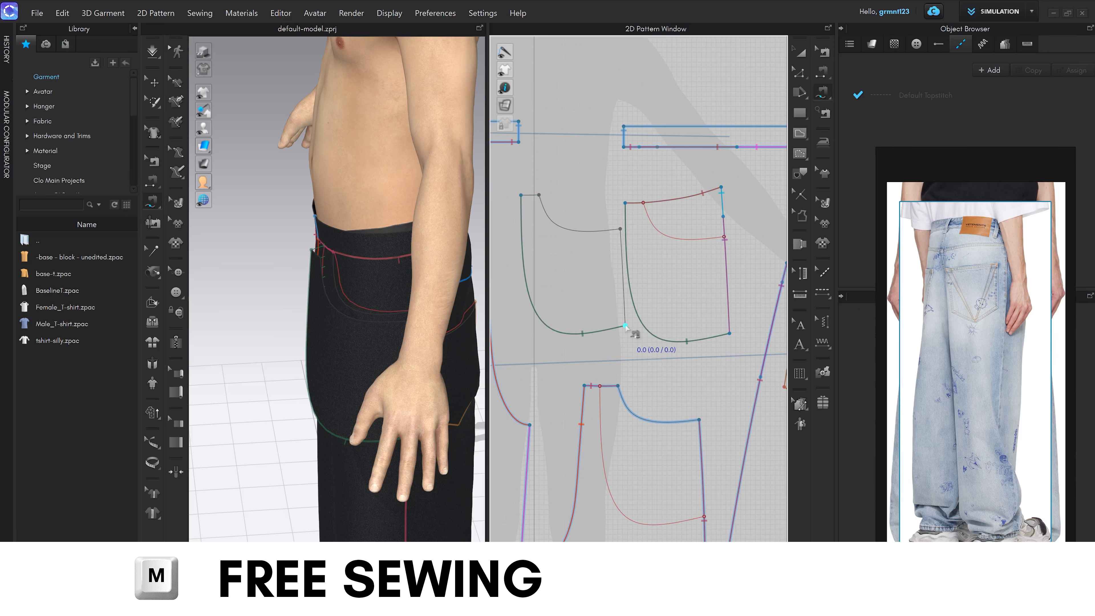
{"action": "left_click", "coordinate": [733, 335]}
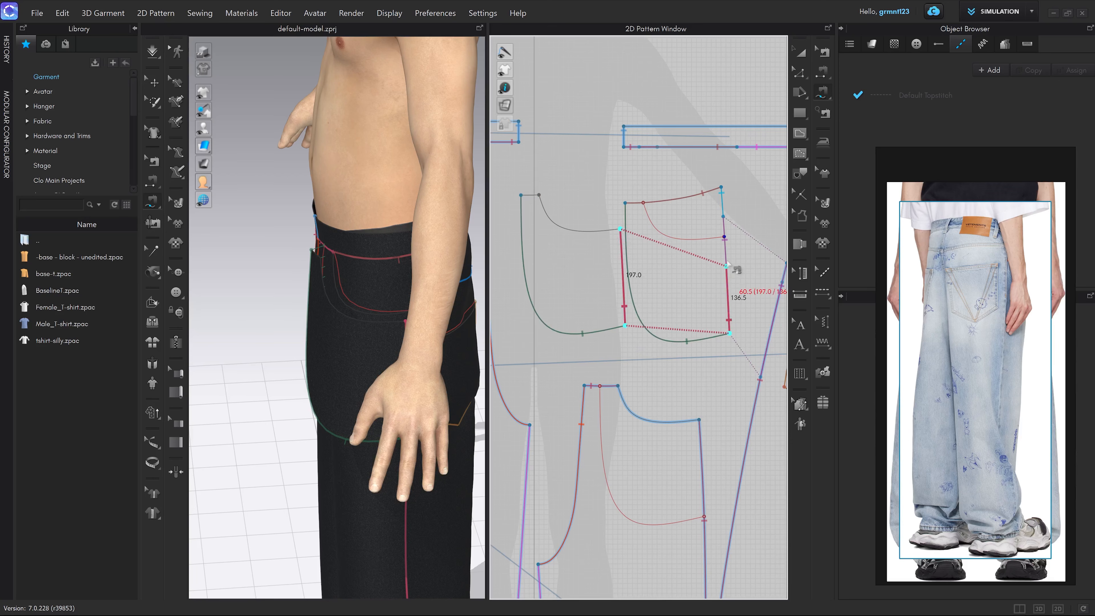
Step: Free-sew the cut-out piece's short top edge to the full pocket bag's top edge up to the pocket opening line
{"action": "middle_click_drag", "start_coordinate": [517, 210], "coordinate": [535, 227]}
{"action": "left_click", "coordinate": [540, 215]}
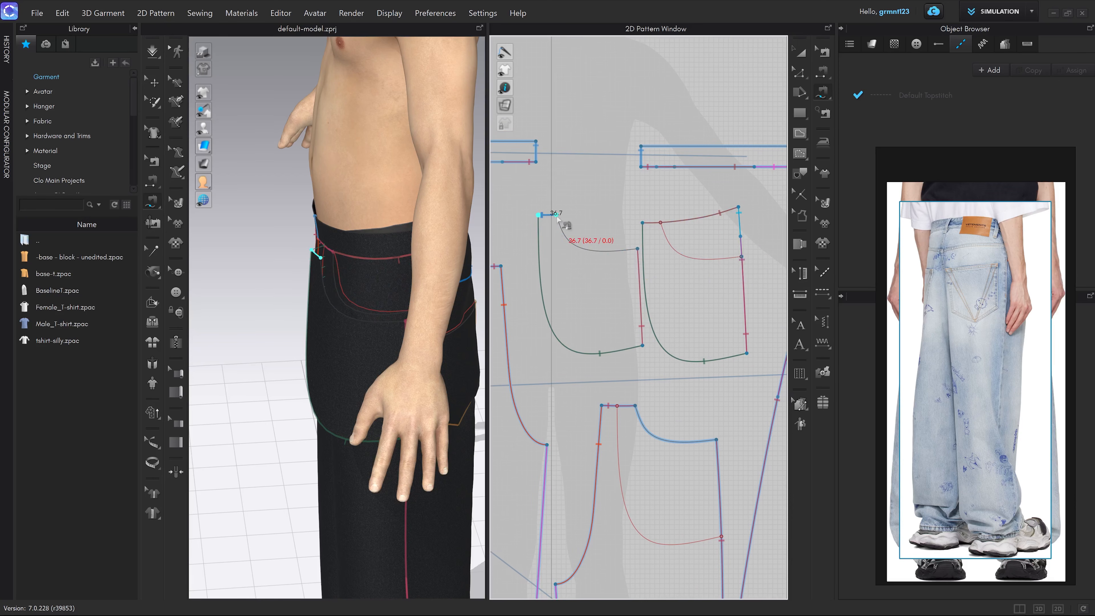
{"action": "left_click", "coordinate": [649, 224]}
{"action": "left_click", "coordinate": [663, 225]}
{"action": "scroll", "coordinate": [666, 229], "scroll_direction": "down", "scroll_amount": 2}
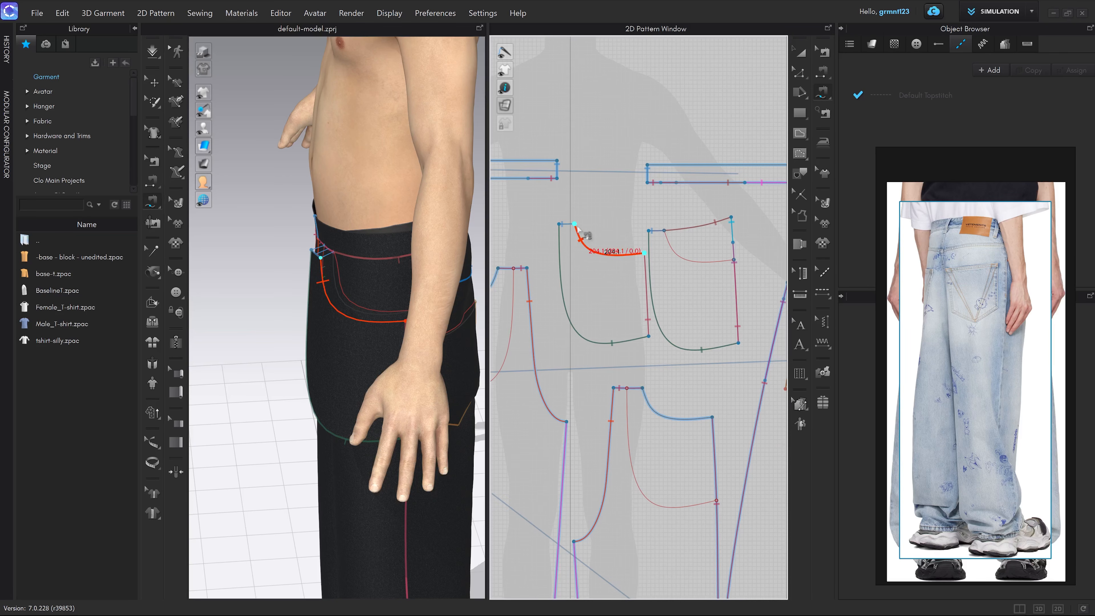
Step: Free-sew the cut-out pocket piece's curved opening edge to the front panel's curved pocket opening
{"action": "left_click", "coordinate": [607, 255]}
{"action": "left_click", "coordinate": [649, 401]}
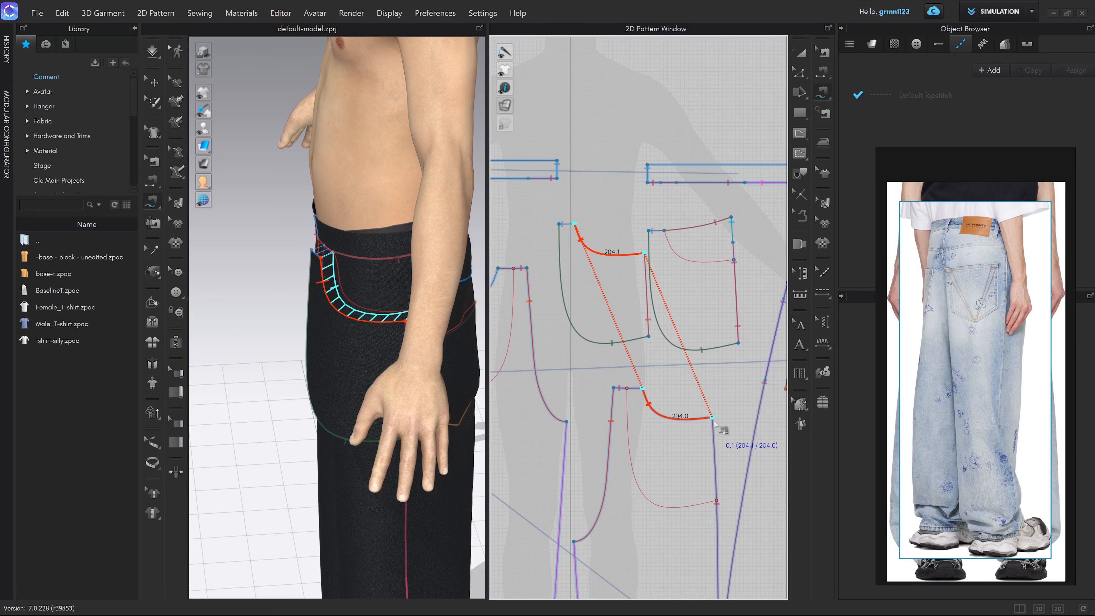
{"action": "right_click_drag", "start_coordinate": [431, 414], "coordinate": [360, 407]}
Step: Move the front trouser panel outward in 3D so the pocket pieces sit behind it
{"action": "key", "text": "a"}
{"action": "left_click_drag", "start_coordinate": [354, 360], "coordinate": [301, 365]}
{"action": "left_click_drag", "start_coordinate": [303, 406], "coordinate": [342, 435]}
{"action": "right_click_drag", "start_coordinate": [342, 436], "coordinate": [308, 375]}
{"action": "left_click_drag", "start_coordinate": [324, 321], "coordinate": [321, 321]}
{"action": "right_click_drag", "start_coordinate": [328, 328], "coordinate": [370, 410]}
{"action": "left_click_drag", "start_coordinate": [339, 340], "coordinate": [313, 305]}
{"action": "left_click_drag", "start_coordinate": [332, 371], "coordinate": [323, 350]}
{"action": "right_click_drag", "start_coordinate": [337, 376], "coordinate": [333, 350]}
Step: Simulate the trousers with the sewn pocket pieces, stopping once the front panel has settled
{"action": "key", "text": "space"}
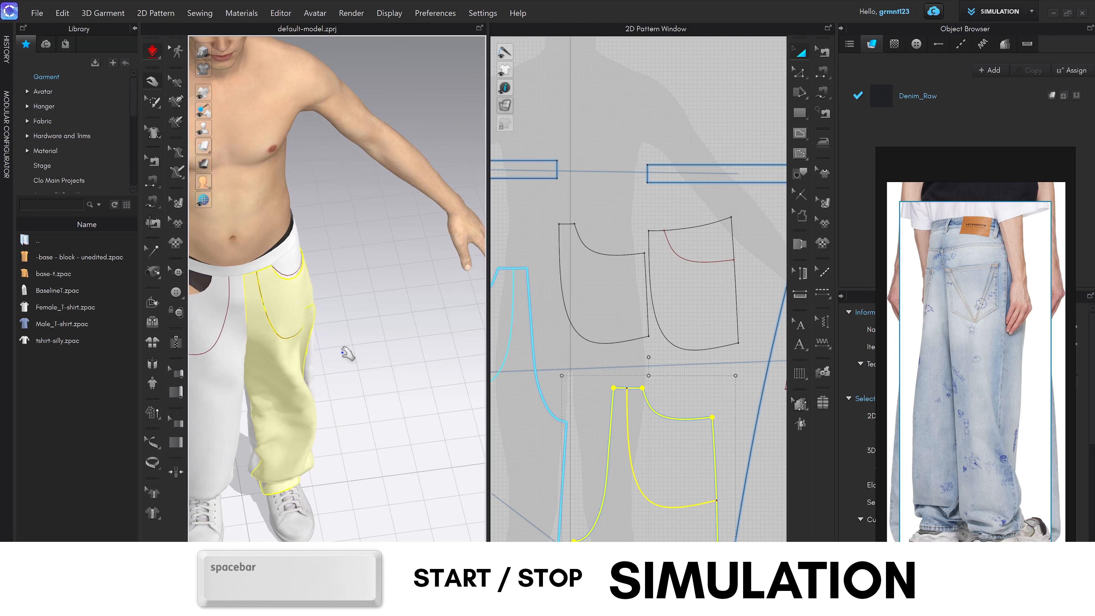
{"action": "key", "text": "2"}
{"action": "right_click_drag", "start_coordinate": [342, 305], "coordinate": [398, 342]}
{"action": "scroll", "coordinate": [398, 342], "scroll_direction": "up", "scroll_amount": 3}
{"action": "key", "text": "2"}
{"action": "key", "text": "space"}
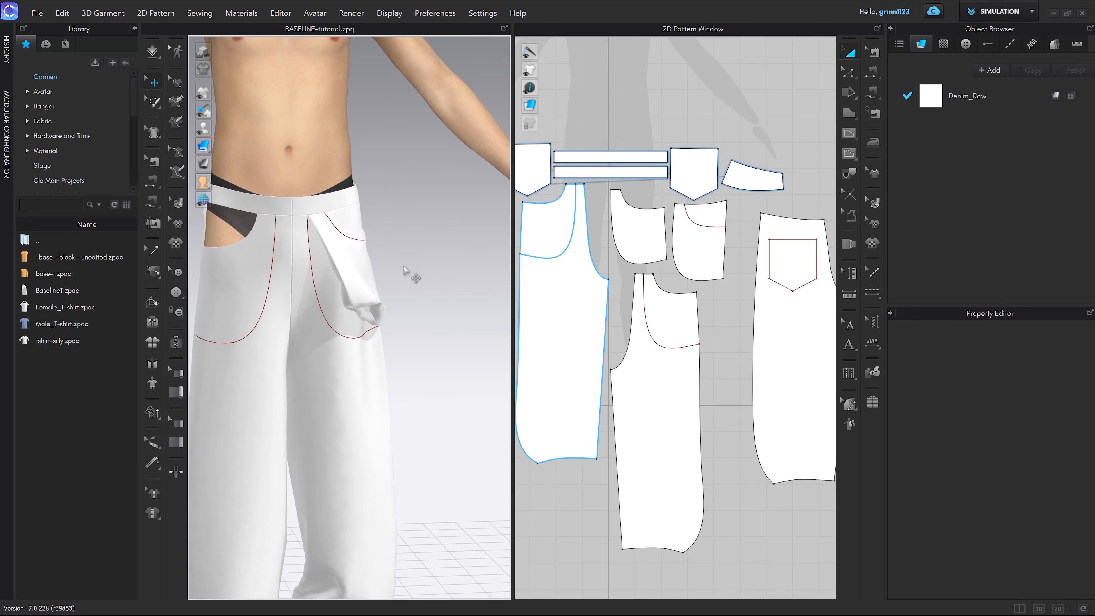
Step: Examine the draped pocket bag at the front pocket opening from several angles
{"action": "middle_click_drag", "start_coordinate": [404, 270], "coordinate": [462, 253]}
{"action": "scroll", "coordinate": [453, 263], "scroll_direction": "up", "scroll_amount": 3}
{"action": "mouse_move", "coordinate": [406, 276]}
{"action": "right_mouse_down"}
{"action": "mouse_move", "coordinate": [440, 262]}
{"action": "mouse_move", "coordinate": [407, 279]}
{"action": "right_mouse_up"}
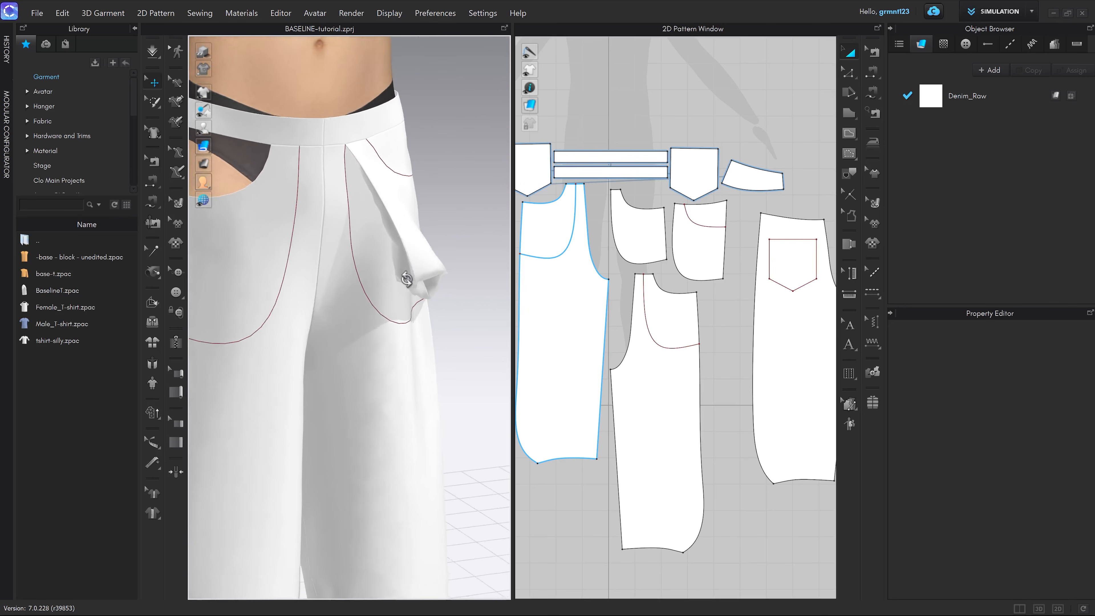
{"action": "scroll", "coordinate": [408, 278], "scroll_direction": "down", "scroll_amount": 5}
{"action": "scroll", "coordinate": [399, 291], "scroll_direction": "up", "scroll_amount": 5}
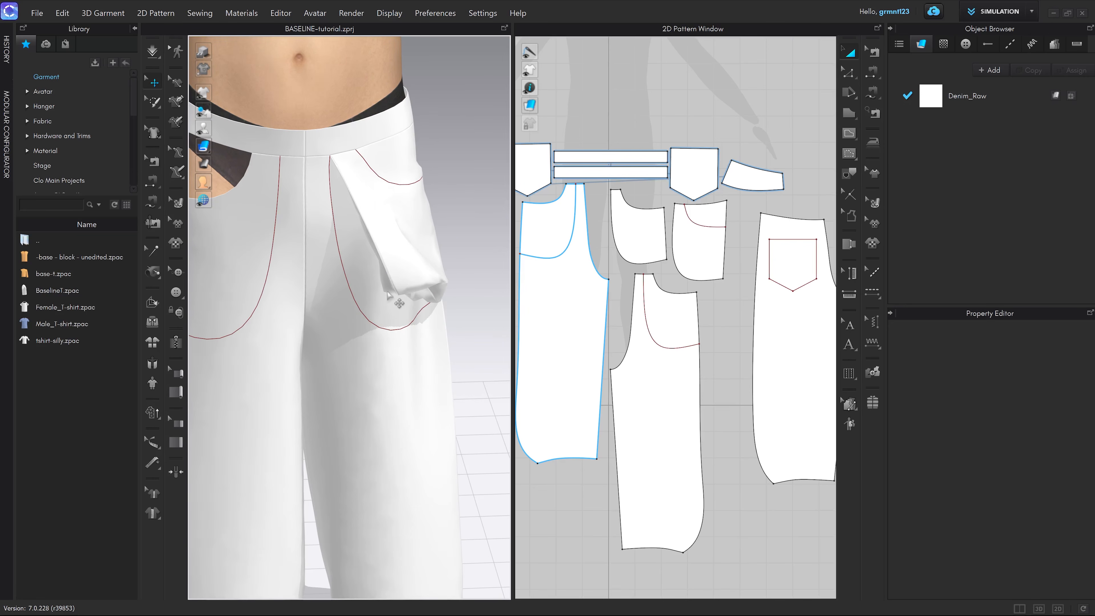
{"action": "right_click_drag", "start_coordinate": [414, 341], "coordinate": [451, 269]}
{"action": "left_click", "coordinate": [397, 276]}
{"action": "left_click", "coordinate": [447, 314]}
{"action": "mouse_move", "coordinate": [448, 320]}
{"action": "right_mouse_down"}
{"action": "mouse_move", "coordinate": [423, 311]}
{"action": "mouse_move", "coordinate": [452, 311]}
{"action": "right_mouse_up"}
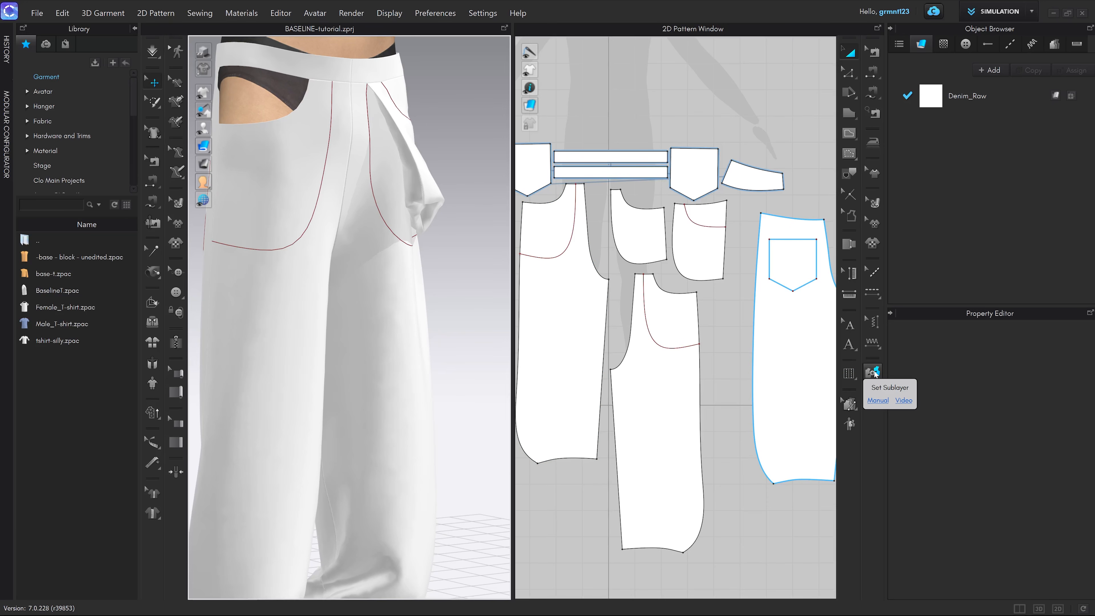
Step: Use Set Sublayer to place the full pocket bag beneath the cut-out pocket piece
{"action": "left_click", "coordinate": [873, 372]}
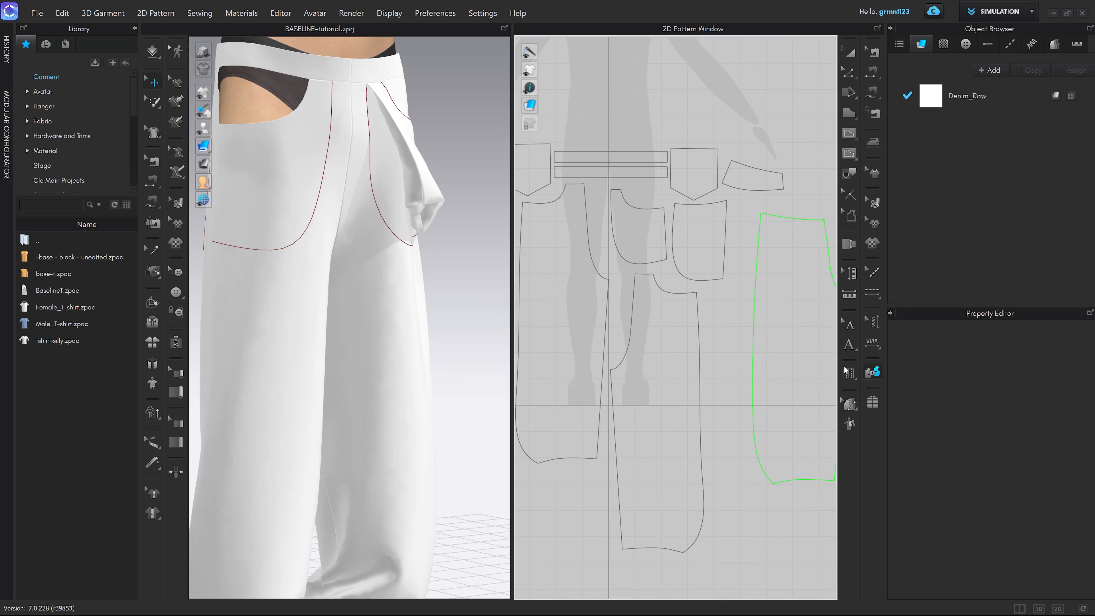
{"action": "left_click", "coordinate": [633, 217]}
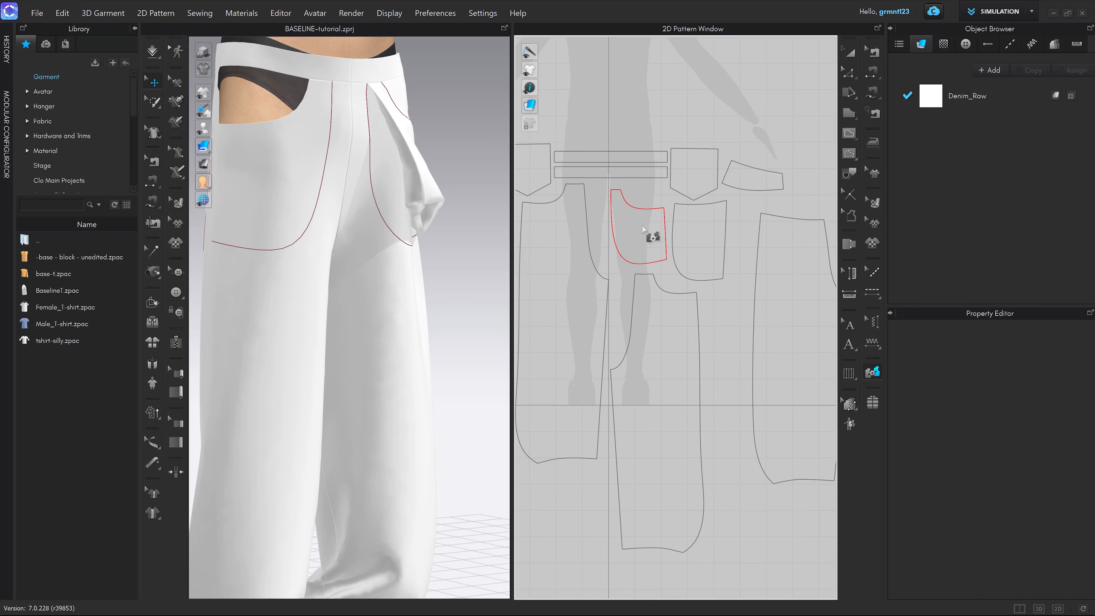
{"action": "left_click", "coordinate": [700, 239]}
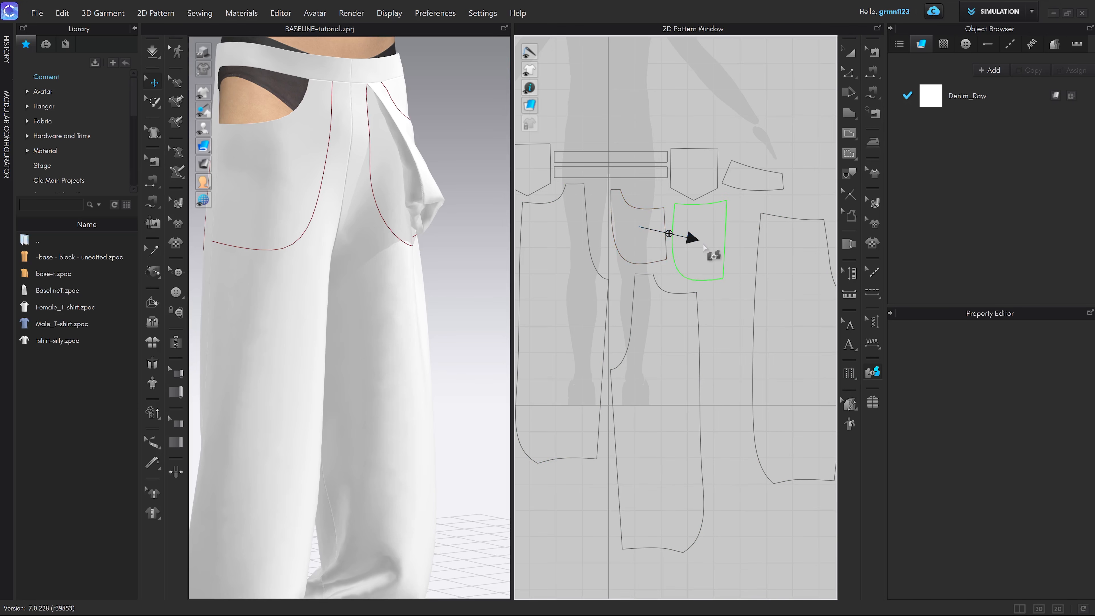
Step: Inspect the two pocket bag layers in 3D and match each to its pattern piece
{"action": "right_click_drag", "start_coordinate": [461, 244], "coordinate": [420, 250]}
{"action": "scroll", "coordinate": [420, 251], "scroll_direction": "up", "scroll_amount": 3}
{"action": "middle_click_drag", "start_coordinate": [420, 251], "coordinate": [401, 318]}
{"action": "right_click_drag", "start_coordinate": [402, 318], "coordinate": [423, 306]}
{"action": "left_click", "coordinate": [427, 244]}
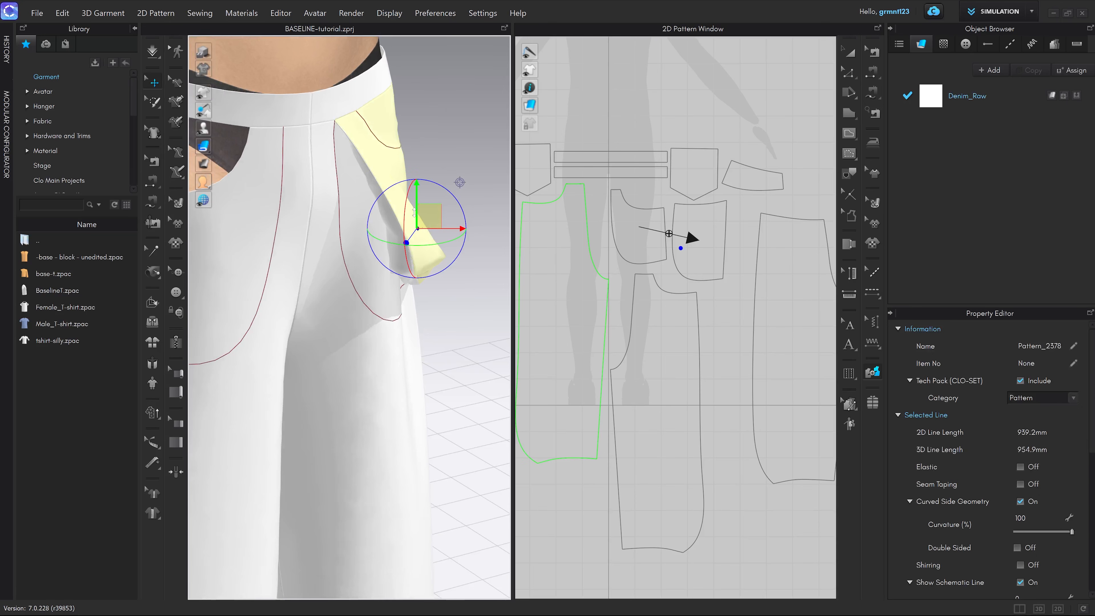
{"action": "left_click", "coordinate": [389, 223]}
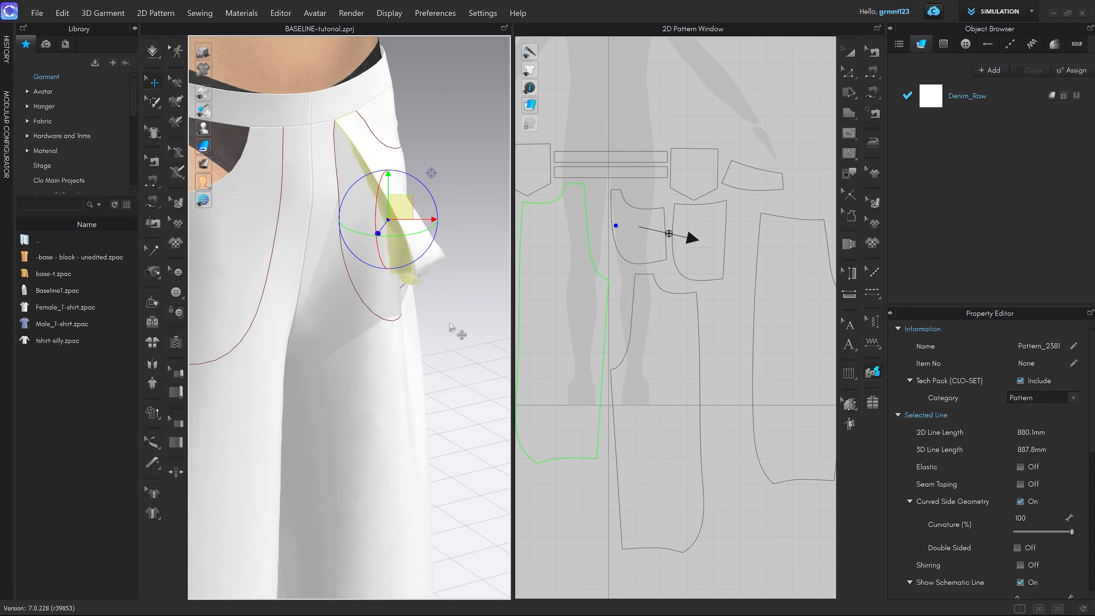
{"action": "left_click", "coordinate": [452, 327]}
{"action": "right_click_drag", "start_coordinate": [452, 326], "coordinate": [449, 316]}
{"action": "scroll", "coordinate": [448, 315], "scroll_direction": "up", "scroll_amount": 2}
{"action": "middle_click_drag", "start_coordinate": [449, 315], "coordinate": [447, 278]}
{"action": "right_click_drag", "start_coordinate": [447, 278], "coordinate": [445, 289]}
{"action": "scroll", "coordinate": [444, 292], "scroll_direction": "down", "scroll_amount": 3}
{"action": "middle_click_drag", "start_coordinate": [445, 288], "coordinate": [442, 306]}
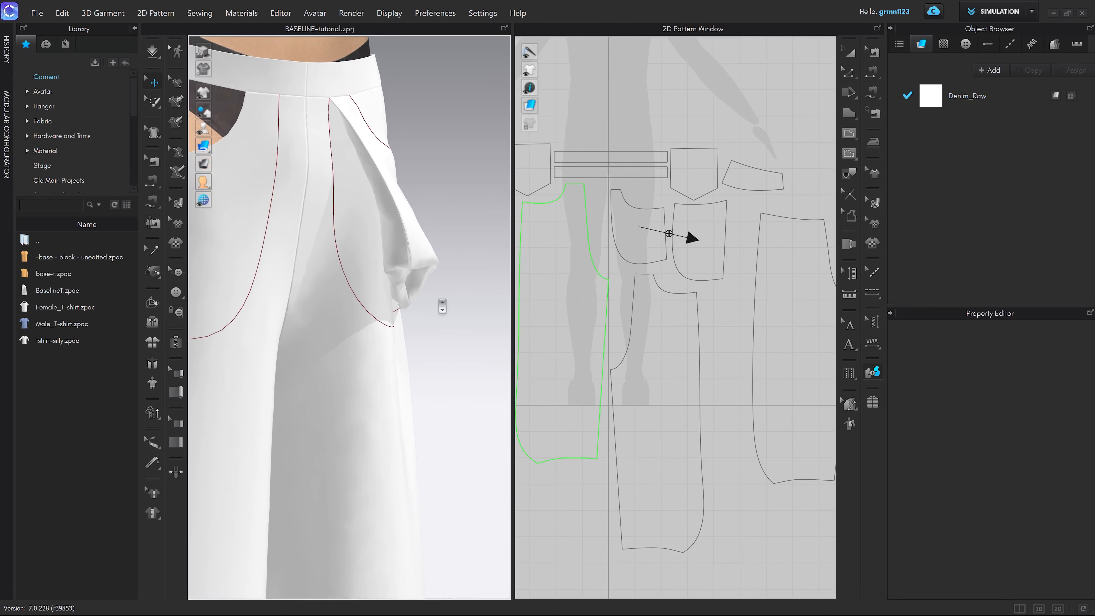
Step: Simulate the trousers briefly with the sublayer set between the pocket pieces
{"action": "right_click_drag", "start_coordinate": [443, 305], "coordinate": [291, 321]}
{"action": "key", "text": "space"}
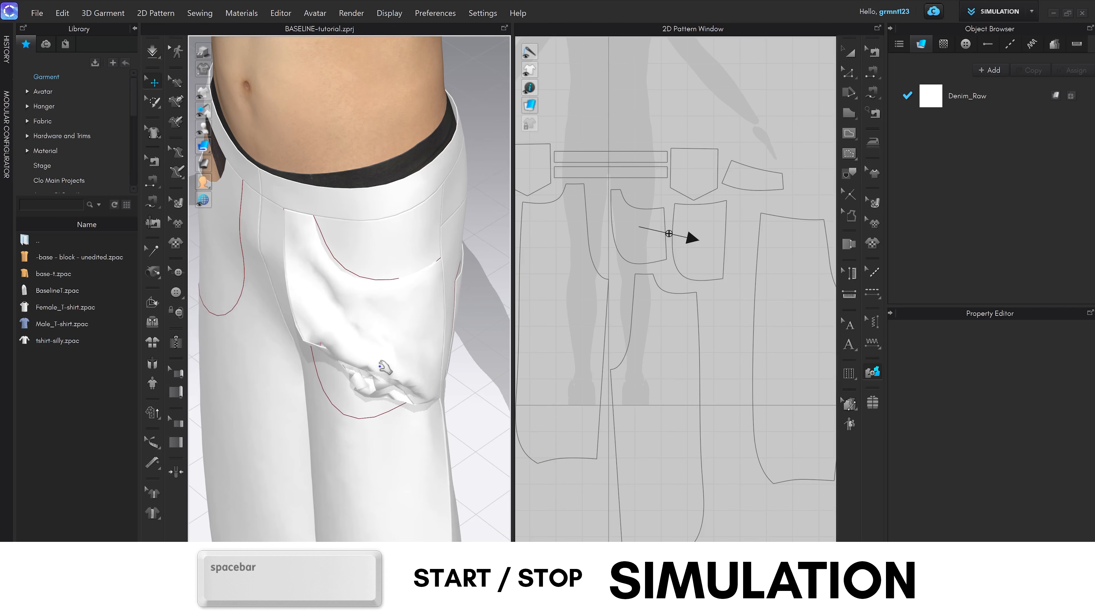
{"action": "key", "text": "space"}
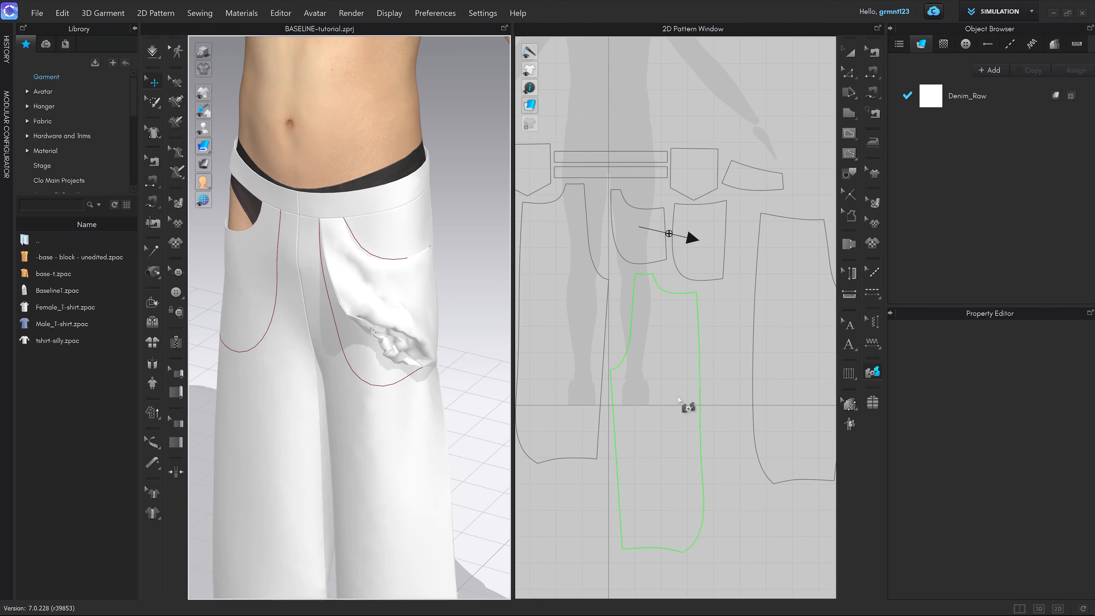
Step: Set the cut-out pocket piece as a sublayer beneath the front trouser panel
{"action": "middle_click_drag", "start_coordinate": [644, 367], "coordinate": [646, 305]}
{"action": "scroll", "coordinate": [444, 395], "scroll_direction": "down", "scroll_amount": 3}
{"action": "middle_click_drag", "start_coordinate": [443, 395], "coordinate": [426, 376]}
{"action": "left_click", "coordinate": [665, 324]}
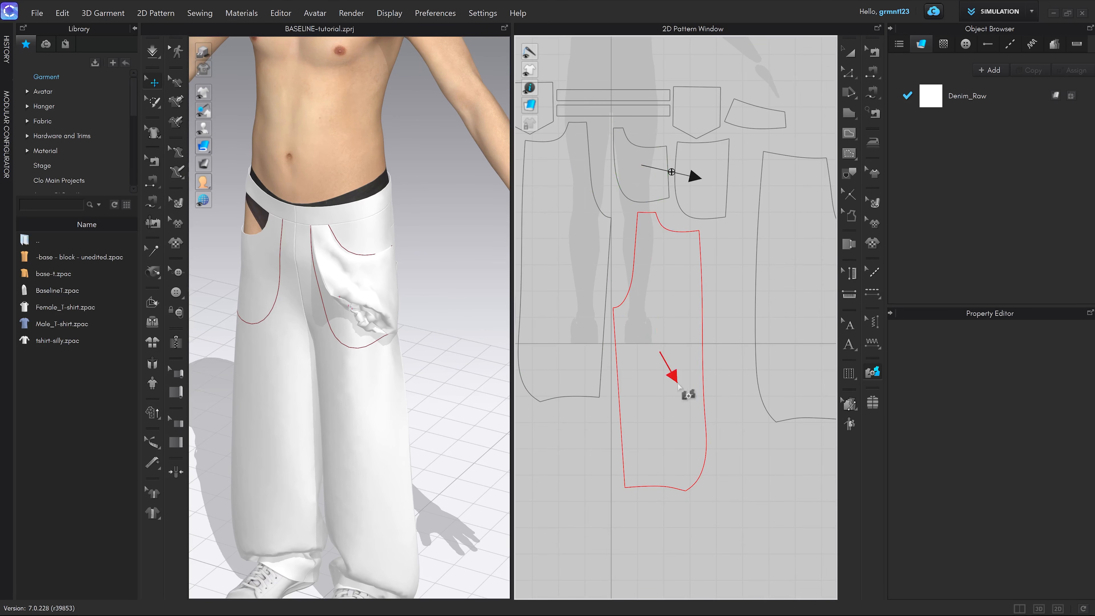
{"action": "left_click", "coordinate": [640, 180]}
Step: Simulate the trousers while pulling on the pocket bag and waistband to tuck the bag behind the front panel
{"action": "mouse_move", "coordinate": [483, 324]}
{"action": "right_mouse_down"}
{"action": "mouse_move", "coordinate": [432, 324]}
{"action": "mouse_move", "coordinate": [463, 313]}
{"action": "mouse_move", "coordinate": [394, 288]}
{"action": "right_mouse_up"}
{"action": "scroll", "coordinate": [442, 318], "scroll_direction": "down", "scroll_amount": 1}
{"action": "key", "text": "space"}
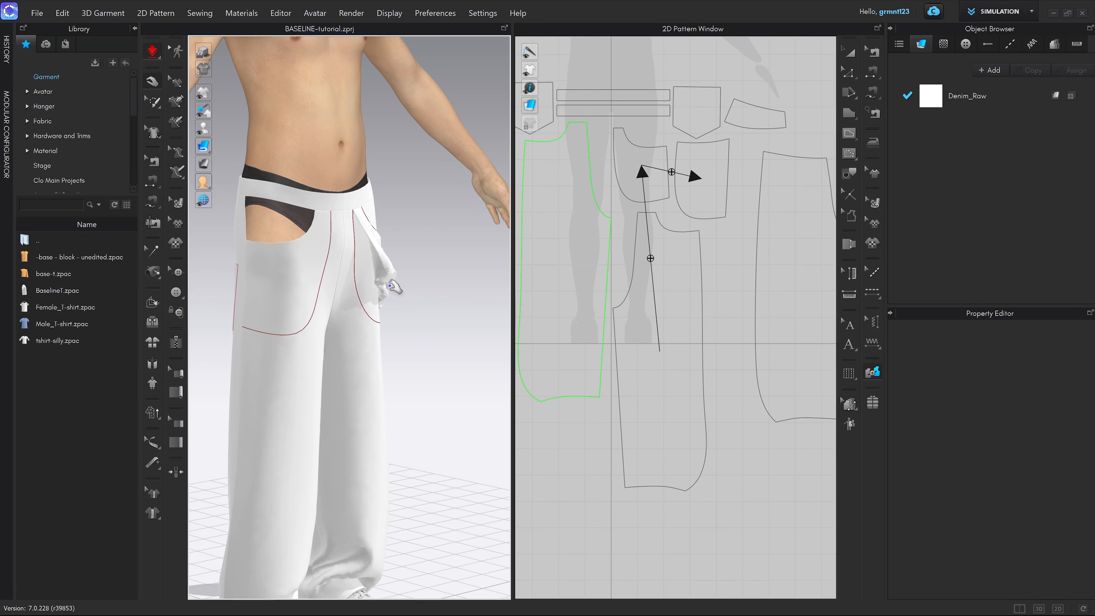
{"action": "left_click_drag", "start_coordinate": [395, 288], "coordinate": [337, 297]}
{"action": "right_click_drag", "start_coordinate": [418, 330], "coordinate": [353, 314]}
{"action": "left_click_drag", "start_coordinate": [370, 226], "coordinate": [365, 259]}
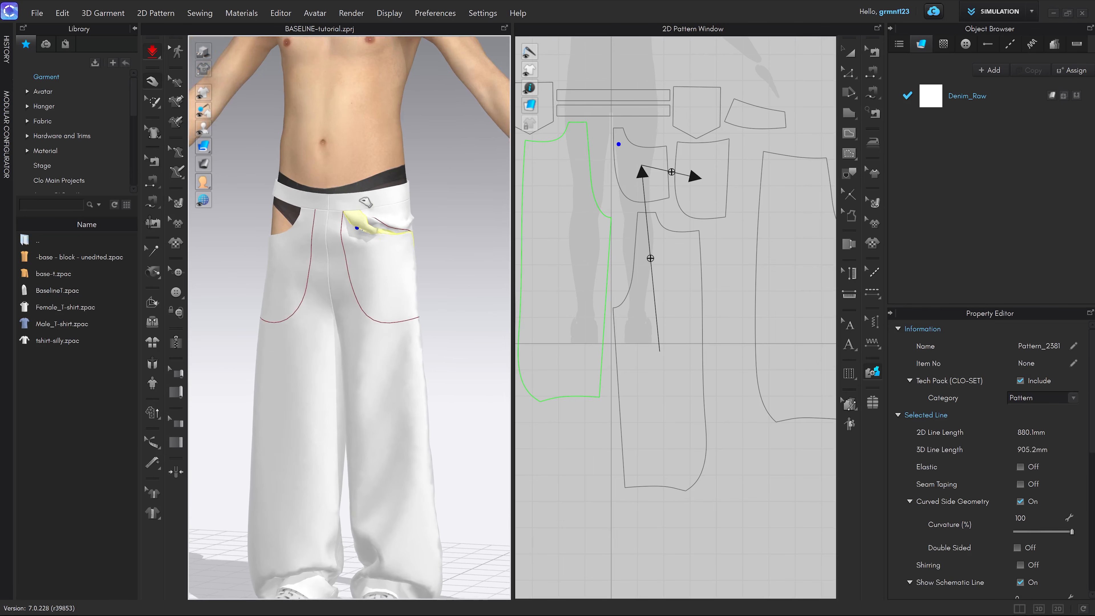
{"action": "left_click", "coordinate": [356, 182]}
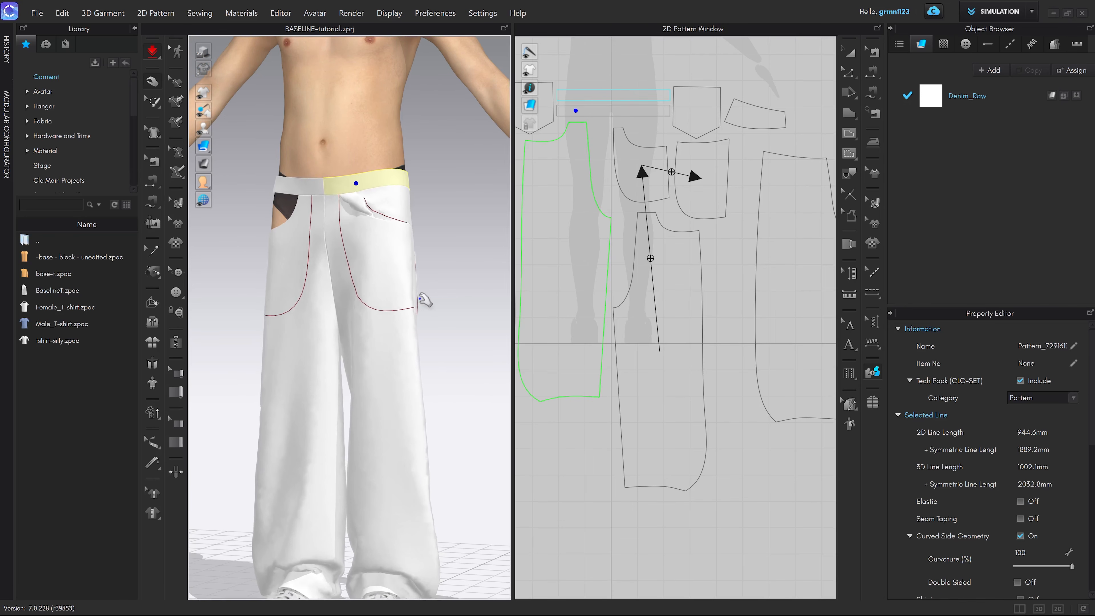
{"action": "scroll", "coordinate": [429, 309], "scroll_direction": "down", "scroll_amount": 4}
{"action": "scroll", "coordinate": [446, 296], "scroll_direction": "up", "scroll_amount": 4}
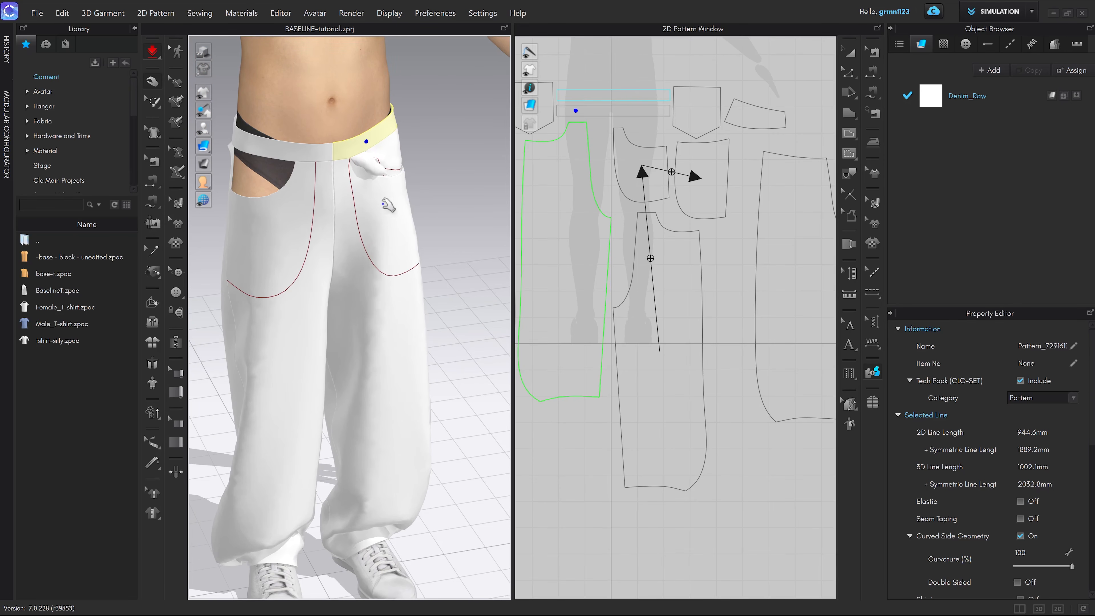
{"action": "mouse_move", "coordinate": [405, 255]}
{"action": "right_mouse_down"}
{"action": "mouse_move", "coordinate": [415, 247]}
{"action": "mouse_move", "coordinate": [401, 261]}
{"action": "right_mouse_up"}
{"action": "key", "text": "space"}
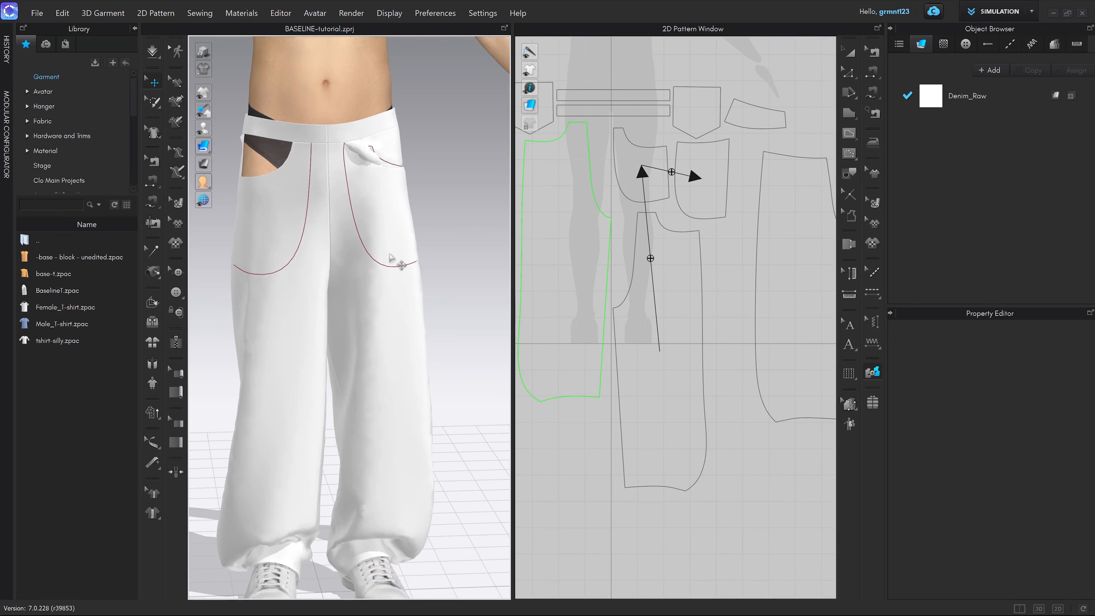
Step: Hide the front panel over the pocket and pull the pocket bag flat against the thigh during simulation
{"action": "left_click", "coordinate": [391, 256]}
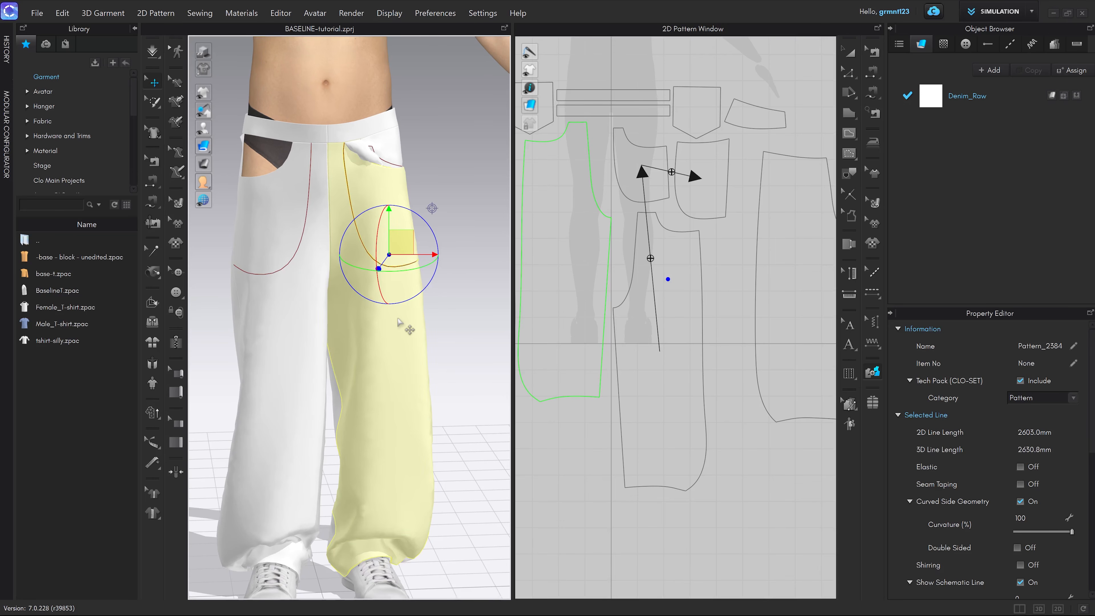
{"action": "key", "text": "shift+q"}
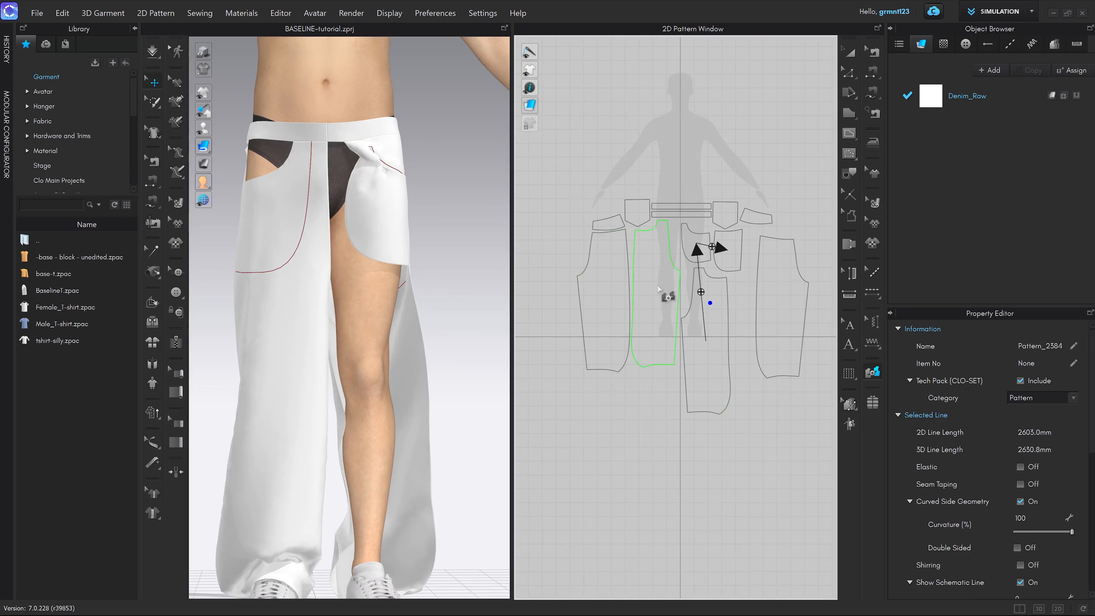
{"action": "key", "text": "space"}
{"action": "left_click_drag", "start_coordinate": [354, 237], "coordinate": [350, 272]}
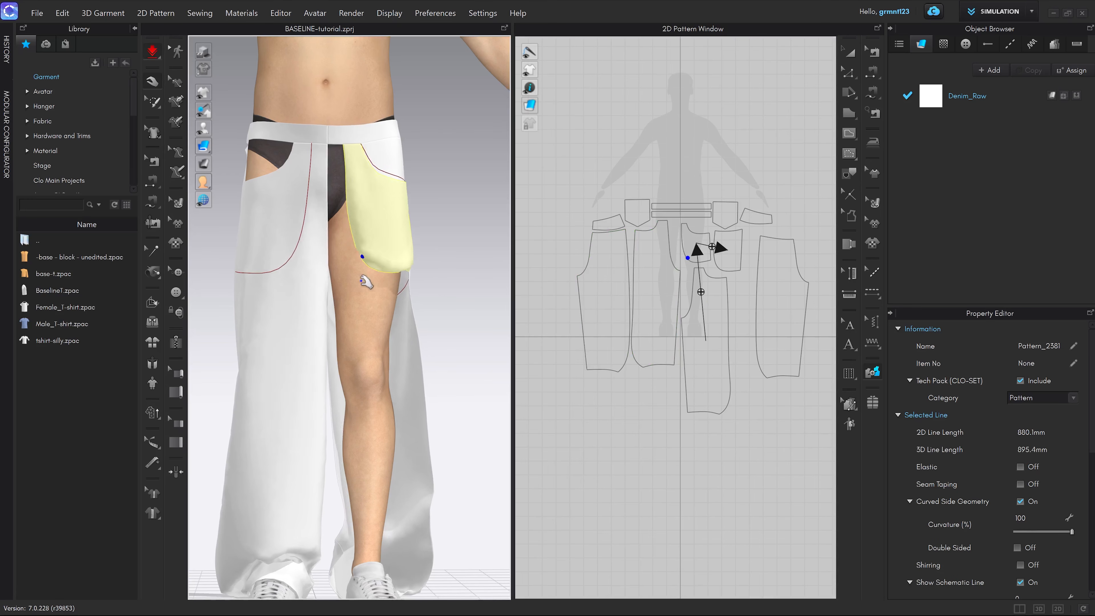
{"action": "mouse_move", "coordinate": [435, 293]}
{"action": "right_mouse_down"}
{"action": "mouse_move", "coordinate": [378, 300]}
{"action": "mouse_move", "coordinate": [432, 274]}
{"action": "right_mouse_up"}
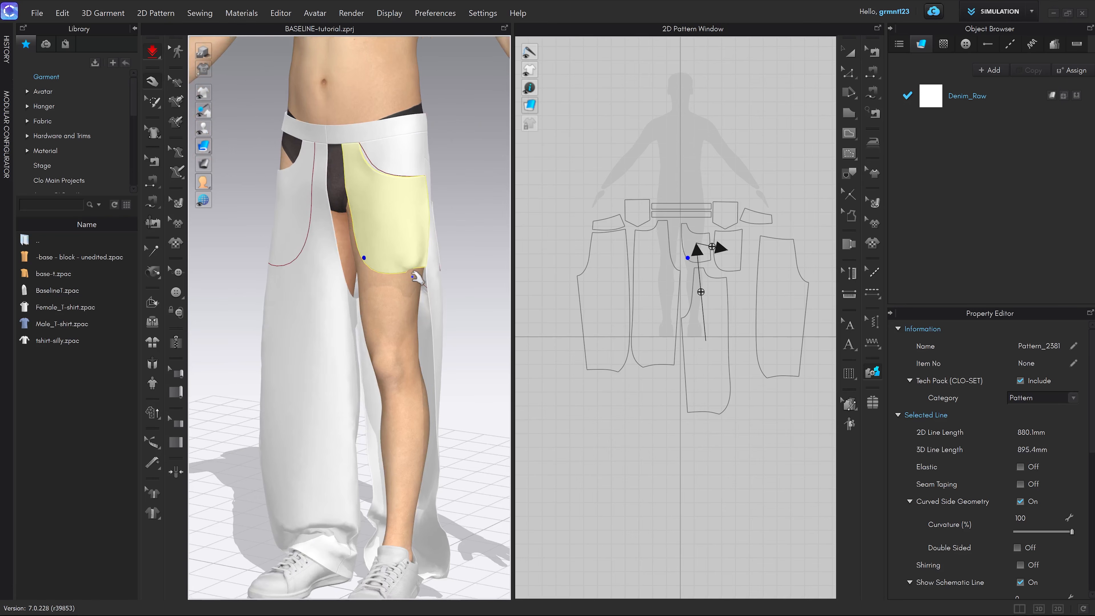
{"action": "left_click_drag", "start_coordinate": [424, 266], "coordinate": [460, 267]}
Step: Show the hidden front panel again over the straightened pocket bag
{"action": "key", "text": "shift+w"}
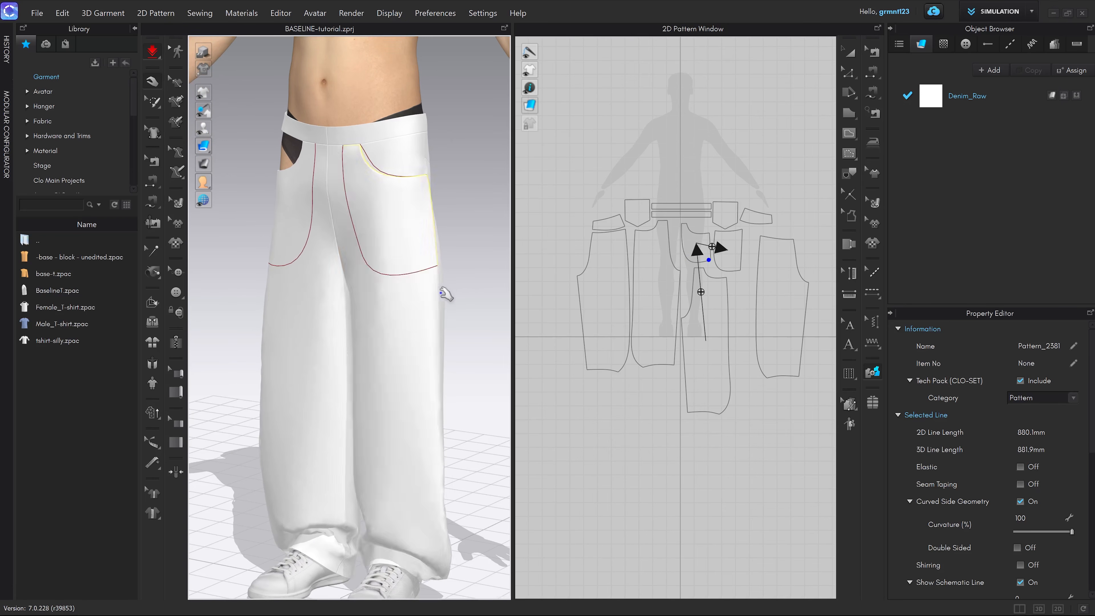
{"action": "mouse_move", "coordinate": [437, 303]}
{"action": "right_mouse_down"}
{"action": "mouse_move", "coordinate": [357, 298]}
{"action": "mouse_move", "coordinate": [435, 299]}
{"action": "mouse_move", "coordinate": [420, 299]}
{"action": "right_mouse_up"}
{"action": "middle_click_drag", "start_coordinate": [420, 299], "coordinate": [448, 259]}
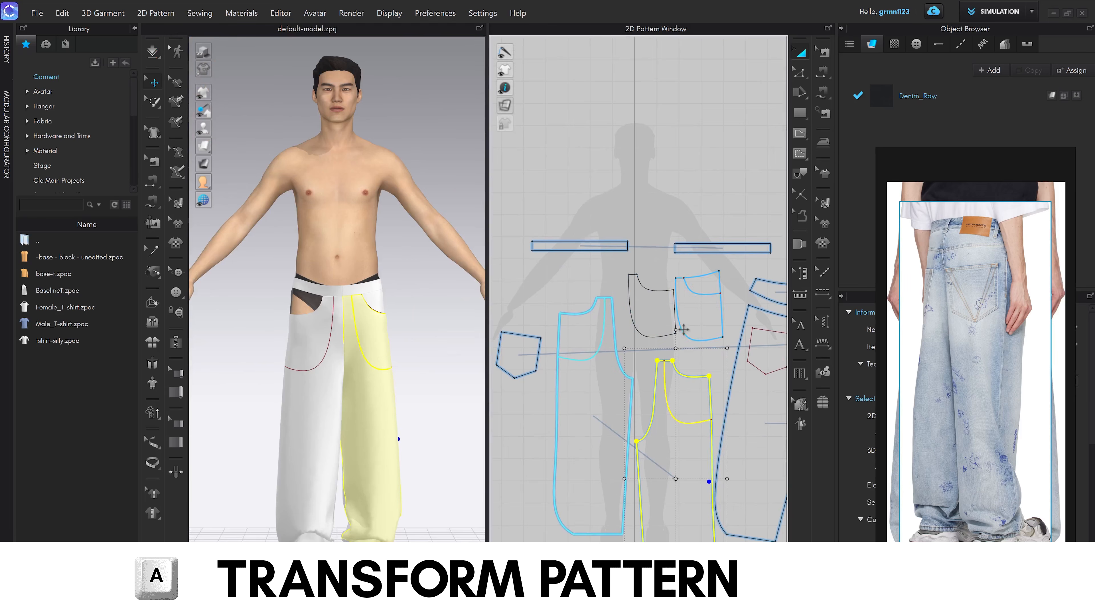
Step: Mirror both front pocket pieces as symmetric patterns for the opposite leg and place them above the waistband patterns
{"action": "left_click", "coordinate": [692, 307]}
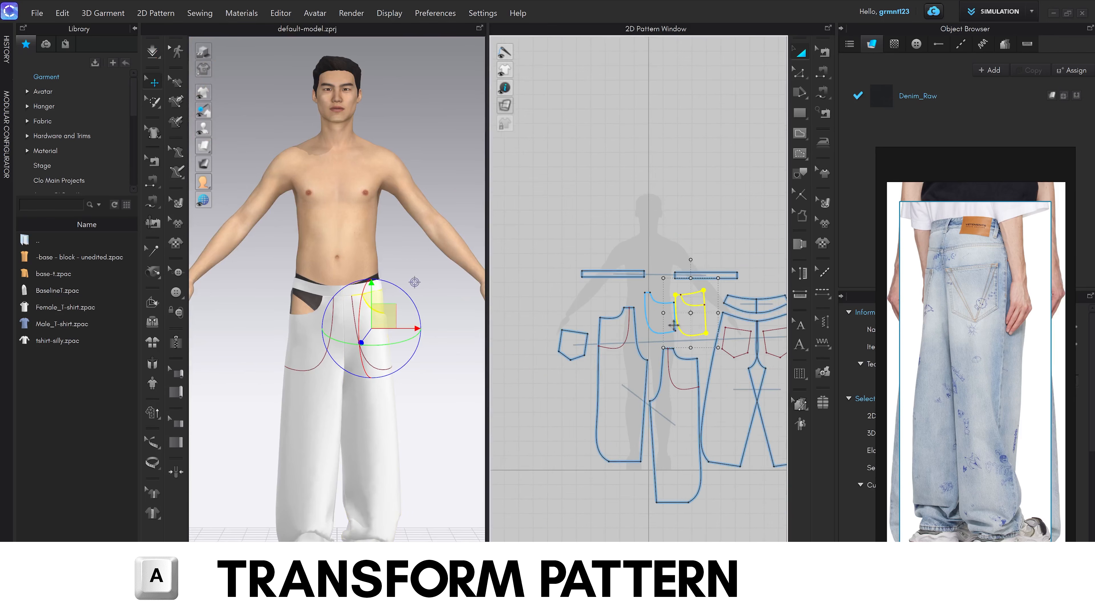
{"action": "scroll", "coordinate": [697, 315], "scroll_direction": "up", "scroll_amount": 2}
{"action": "middle_click_drag", "start_coordinate": [697, 315], "coordinate": [682, 307]}
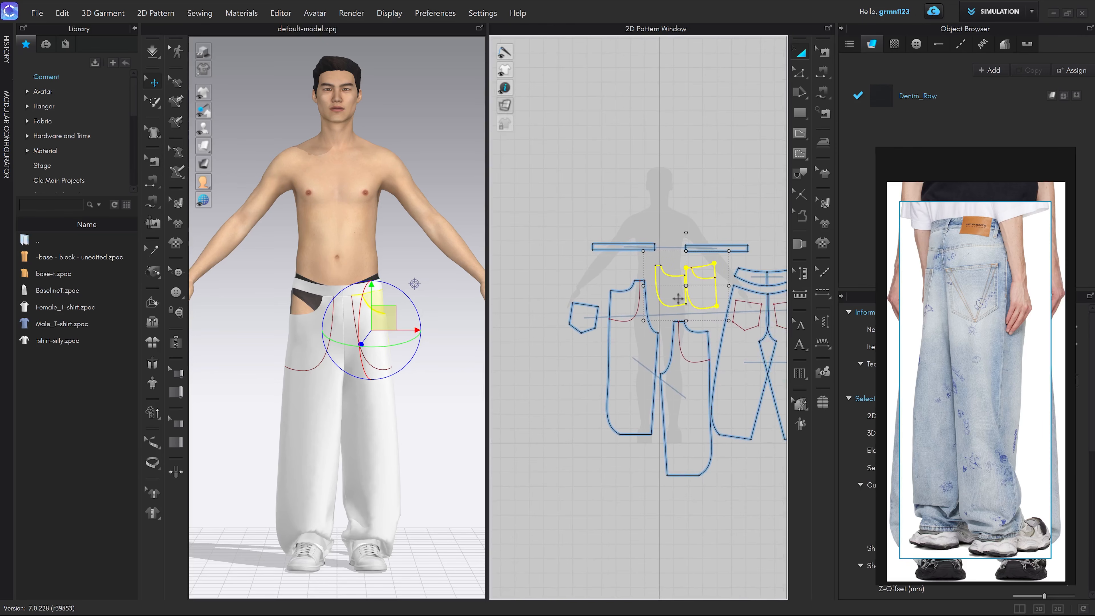
{"action": "key", "text": "ctrl+d"}
{"action": "left_click", "coordinate": [573, 213]}
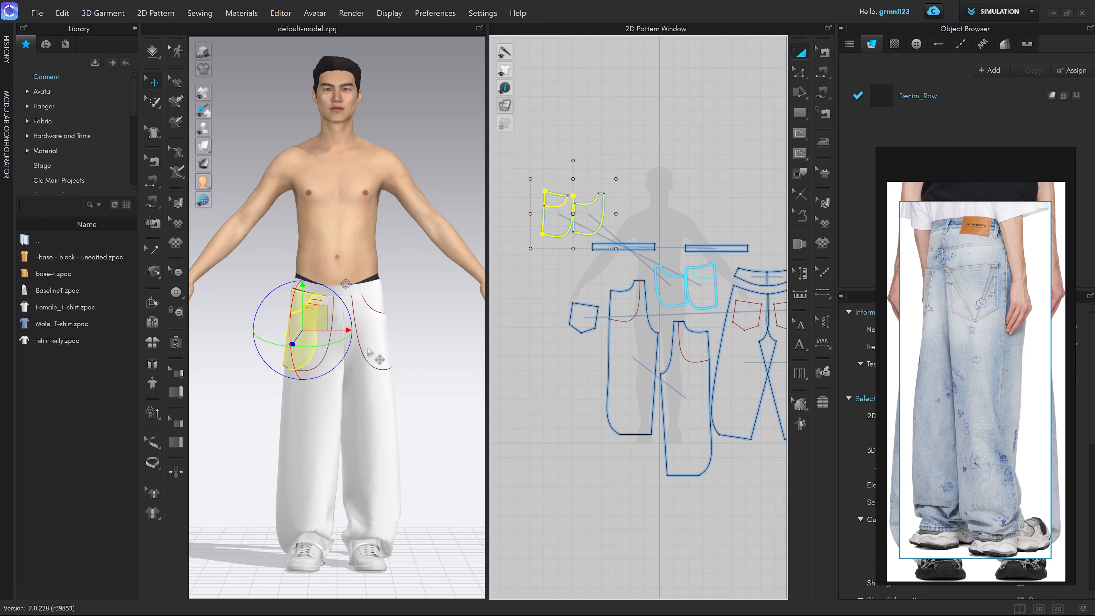
Step: Move the opposite front panel outward in 3D, in front of the mirrored pocket pieces
{"action": "right_click_drag", "start_coordinate": [372, 353], "coordinate": [398, 355]}
{"action": "left_click", "coordinate": [449, 399]}
{"action": "scroll", "coordinate": [425, 404], "scroll_direction": "up", "scroll_amount": 3}
{"action": "right_click_drag", "start_coordinate": [425, 404], "coordinate": [397, 352]}
{"action": "scroll", "coordinate": [327, 367], "scroll_direction": "up", "scroll_amount": 5}
{"action": "left_click_drag", "start_coordinate": [323, 371], "coordinate": [383, 363]}
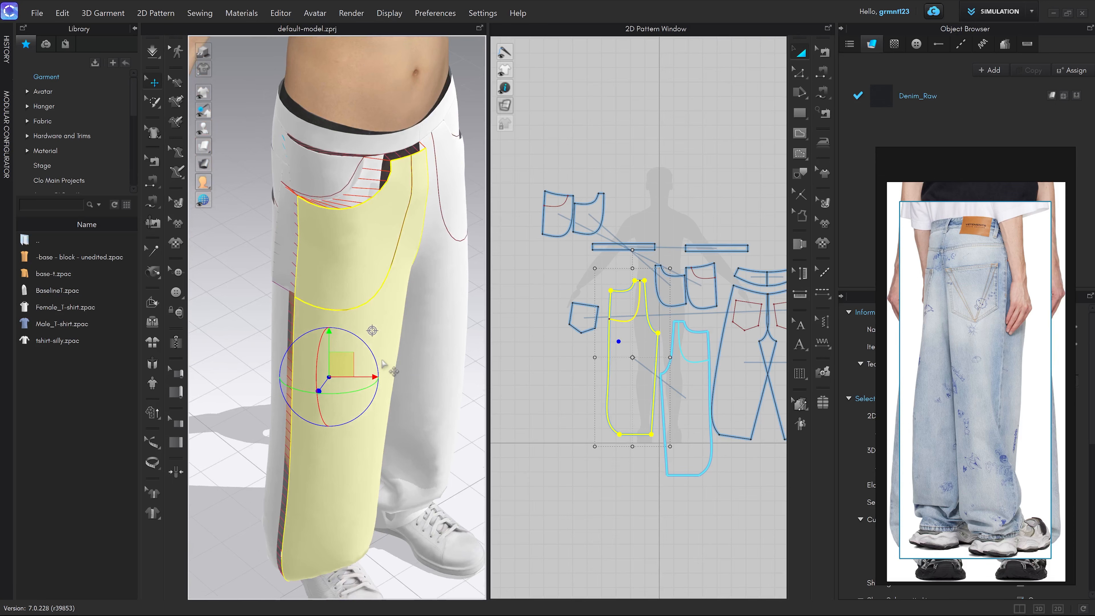
Step: Simulate the trousers to settle the mirrored pocket and front panel, and stop the simulation
{"action": "scroll", "coordinate": [390, 369], "scroll_direction": "down", "scroll_amount": 2}
{"action": "key", "text": "space"}
{"action": "right_click_drag", "start_coordinate": [390, 370], "coordinate": [399, 343]}
{"action": "key", "text": "2"}
{"action": "middle_click_drag", "start_coordinate": [399, 342], "coordinate": [383, 273]}
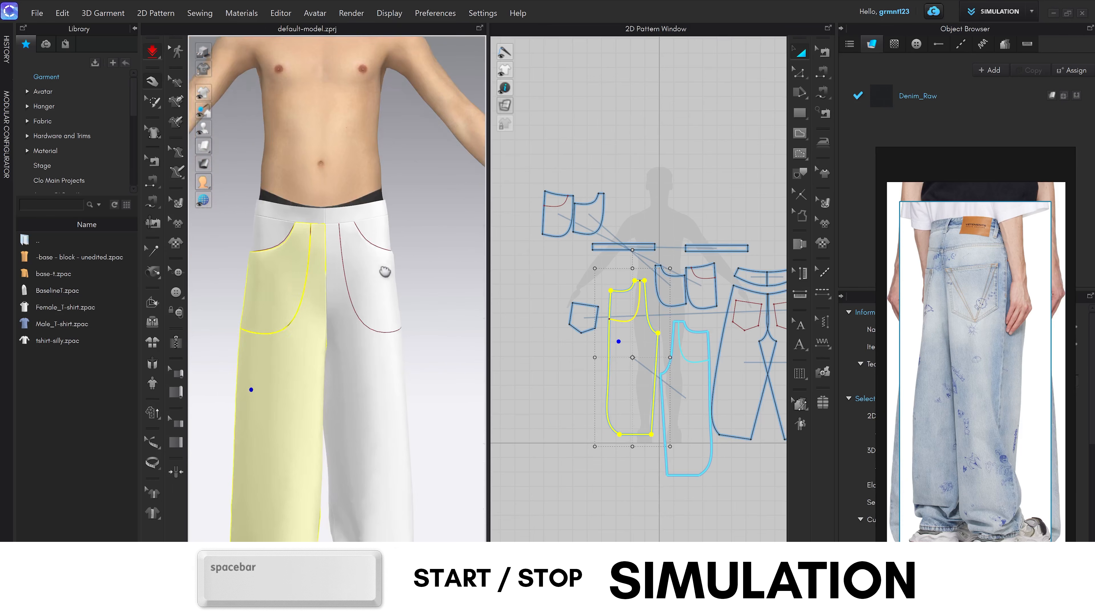
{"action": "left_click", "coordinate": [438, 291]}
{"action": "key", "text": "space"}
{"action": "right_click_drag", "start_coordinate": [440, 323], "coordinate": [428, 349]}
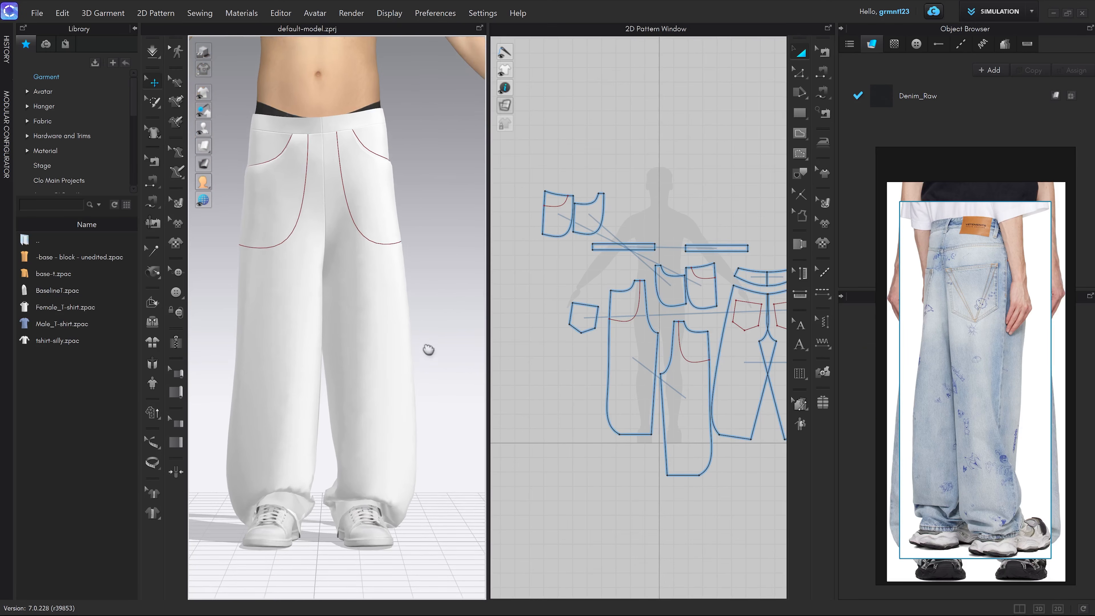
Step: Compare the trouser legs and hems with the reference jeans, with the Edit Pattern tool active
{"action": "key", "text": "z"}
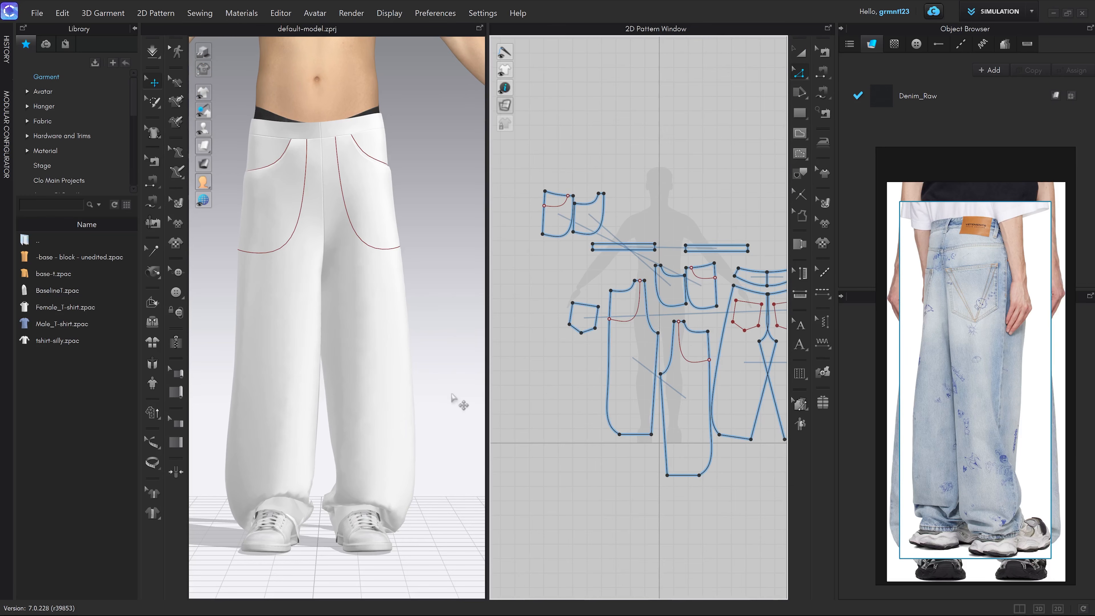
{"action": "scroll", "coordinate": [339, 517], "scroll_direction": "up", "scroll_amount": 3}
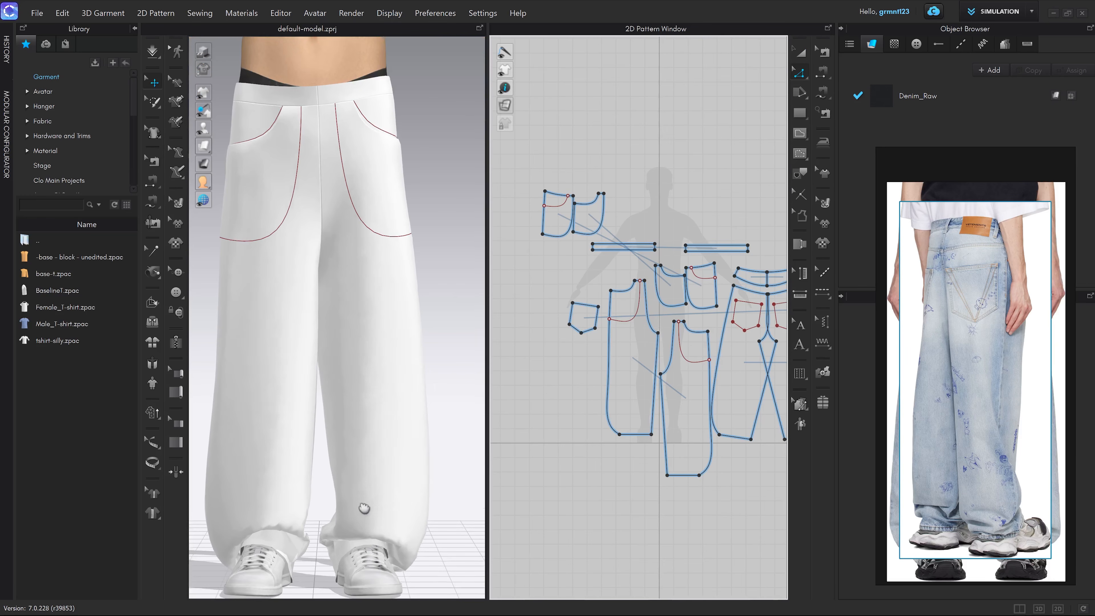
{"action": "middle_click_drag", "start_coordinate": [340, 517], "coordinate": [350, 427]}
{"action": "left_click", "coordinate": [1024, 534]}
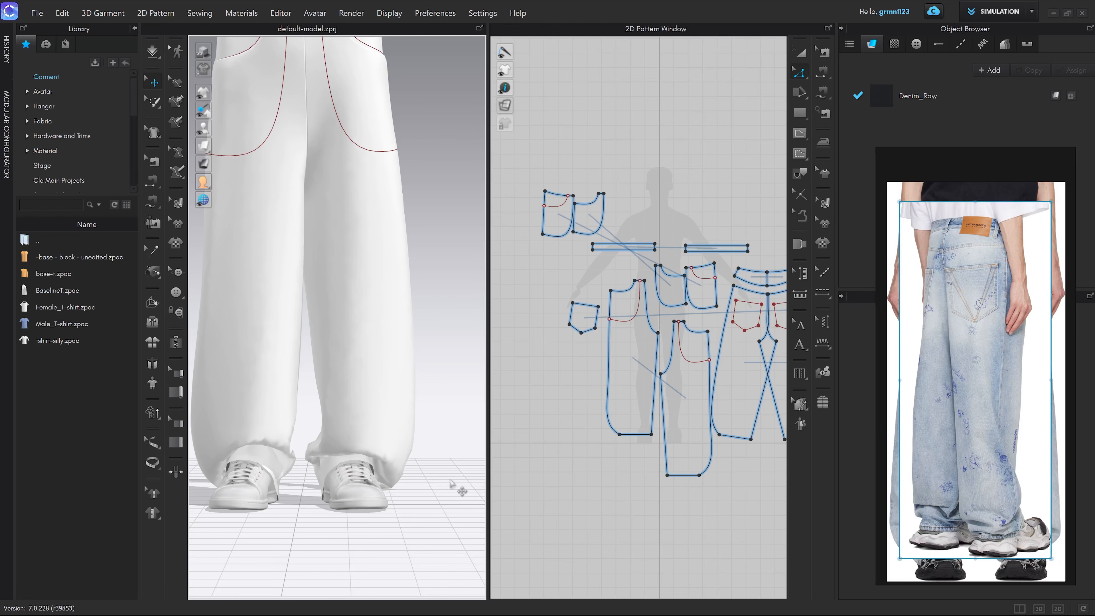
Step: Switch the simulation mode to Fitting (Accurate Fabric)
{"action": "scroll", "coordinate": [361, 398], "scroll_direction": "down", "scroll_amount": 2}
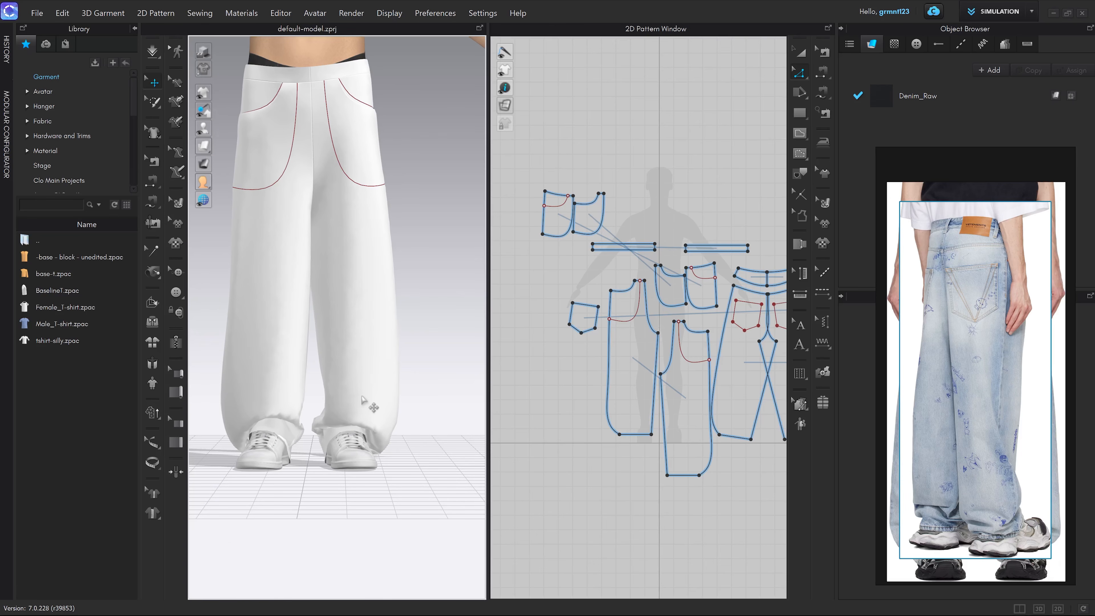
{"action": "left_click", "coordinate": [151, 53]}
{"action": "left_click", "coordinate": [149, 52]}
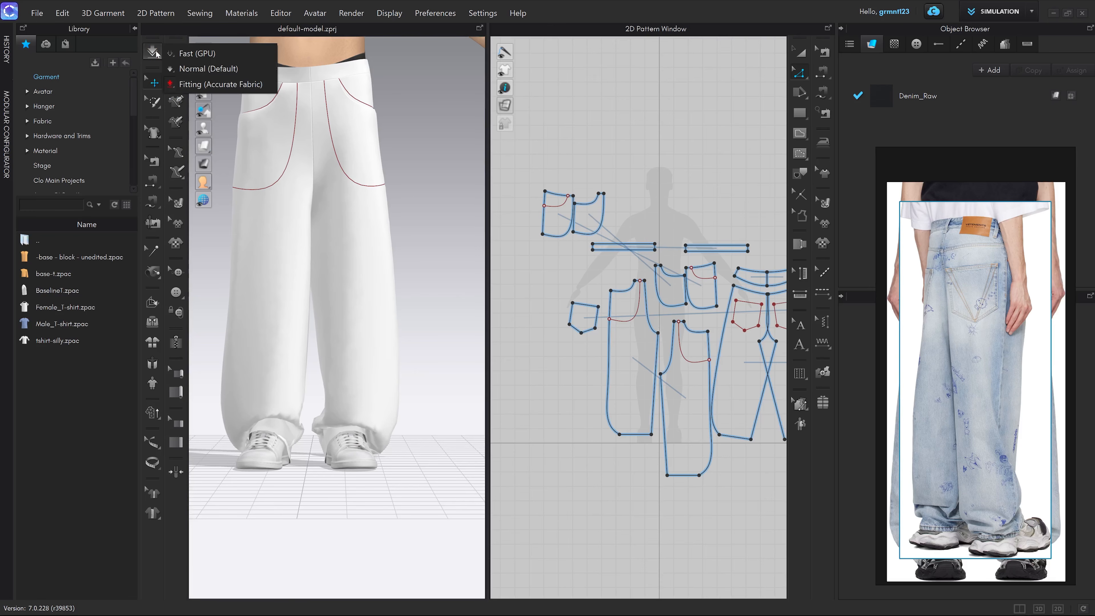
{"action": "left_click", "coordinate": [208, 84]}
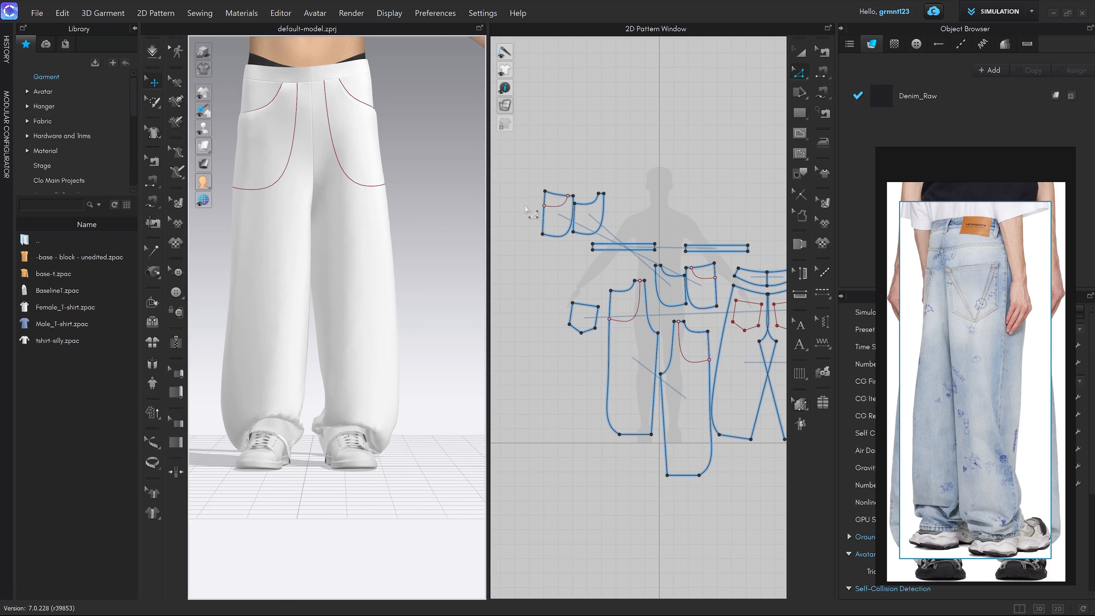
Step: Set the simulation gravity to 0, moving the reference image clear of the simulation properties and back
{"action": "left_click_drag", "start_coordinate": [992, 161], "coordinate": [654, 130]}
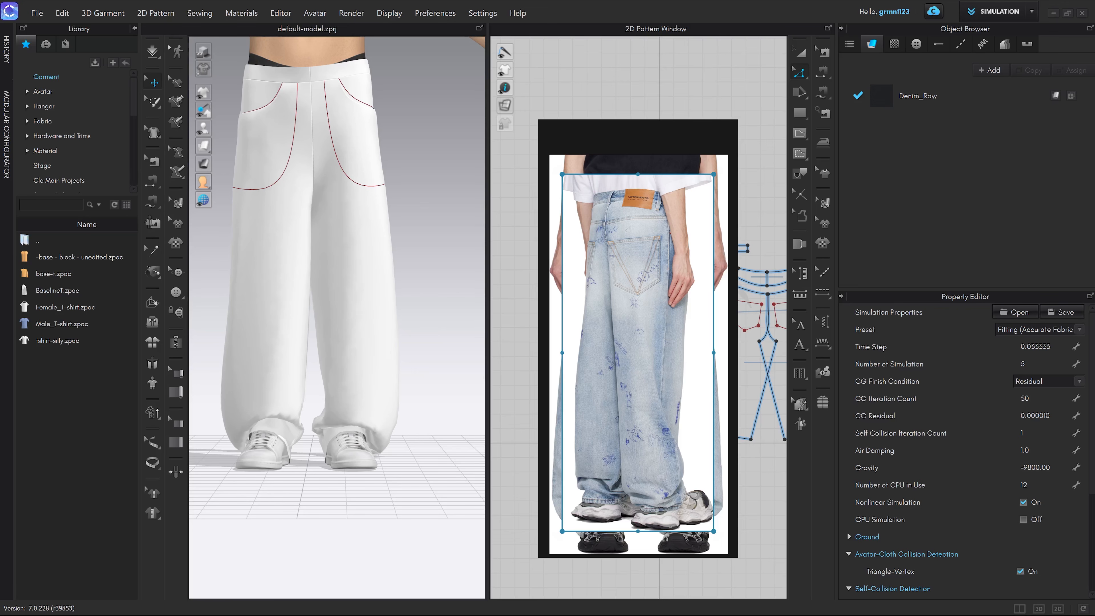
{"action": "left_click", "coordinate": [1035, 467]}
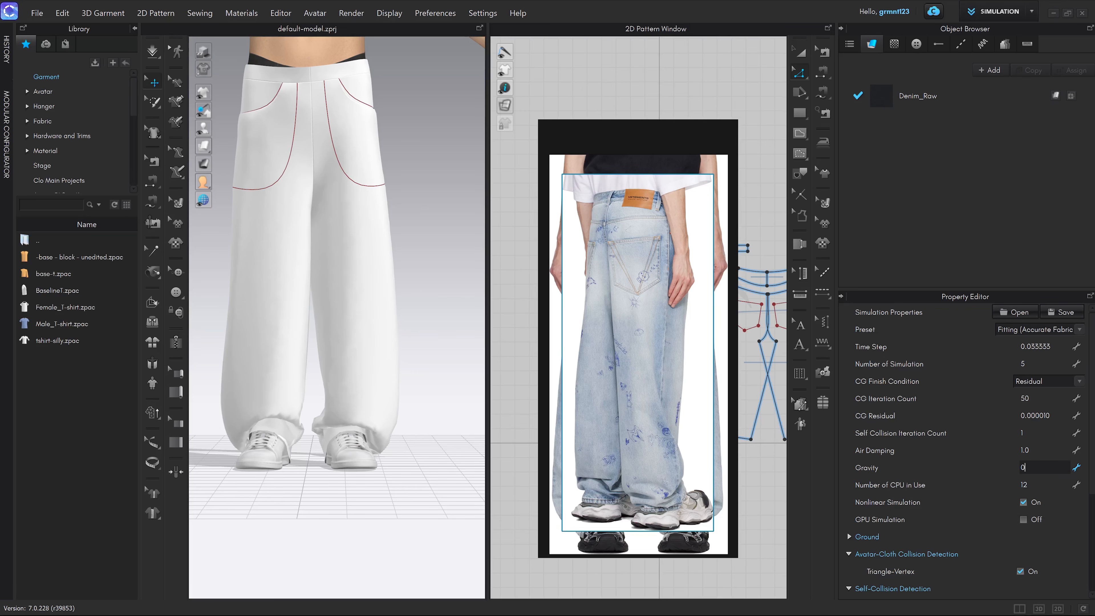
{"action": "type", "text": "0"}
{"action": "key", "text": "Return"}
{"action": "scroll", "coordinate": [412, 343], "scroll_direction": "down", "scroll_amount": 5}
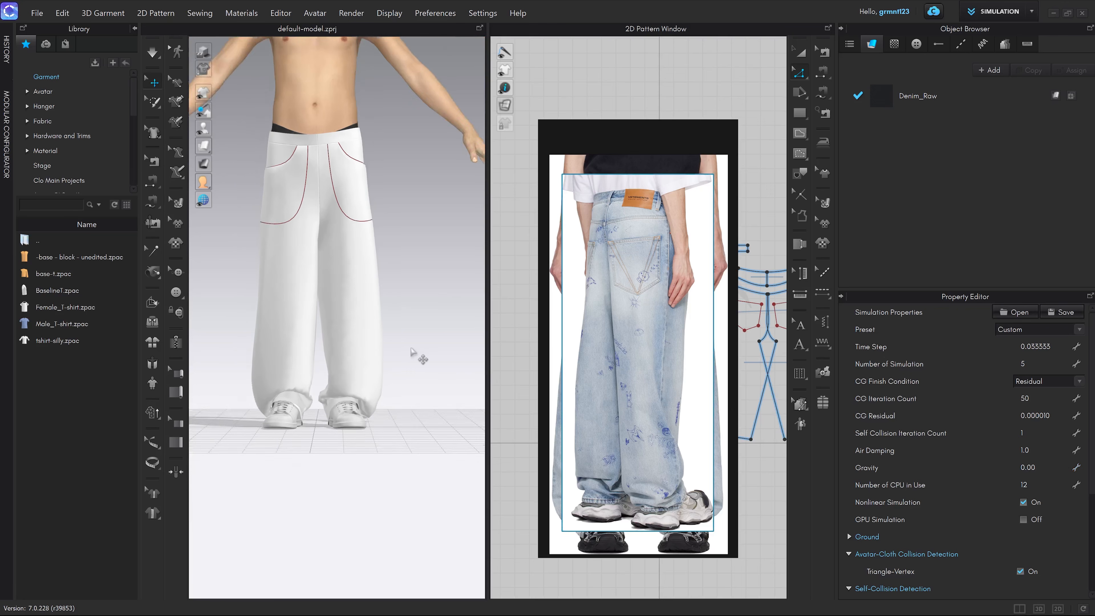
{"action": "middle_click_drag", "start_coordinate": [411, 341], "coordinate": [396, 339]}
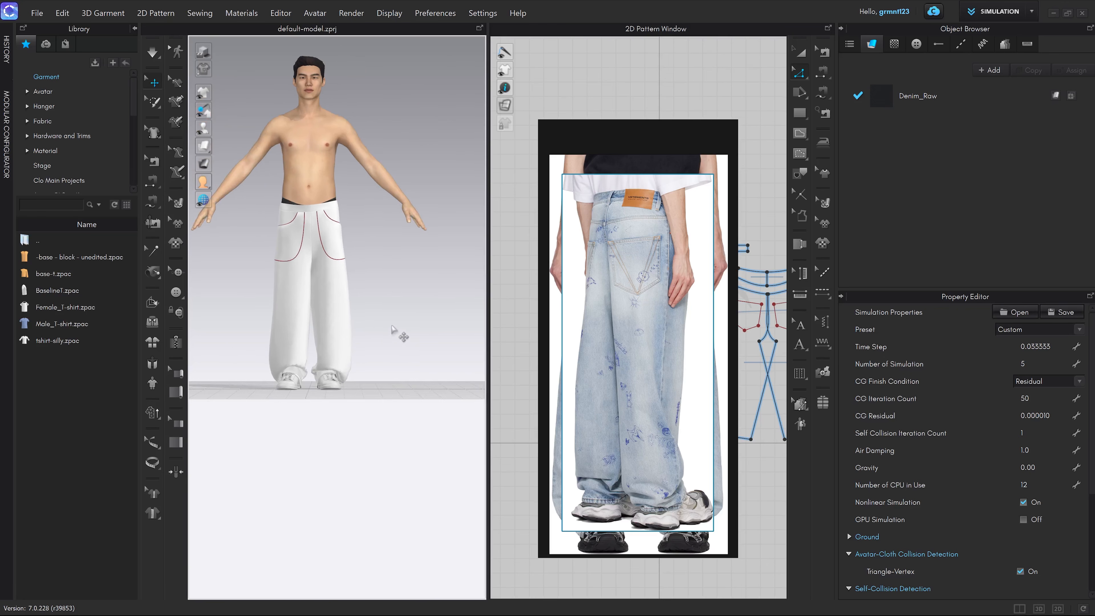
{"action": "left_click_drag", "start_coordinate": [566, 158], "coordinate": [876, 177]}
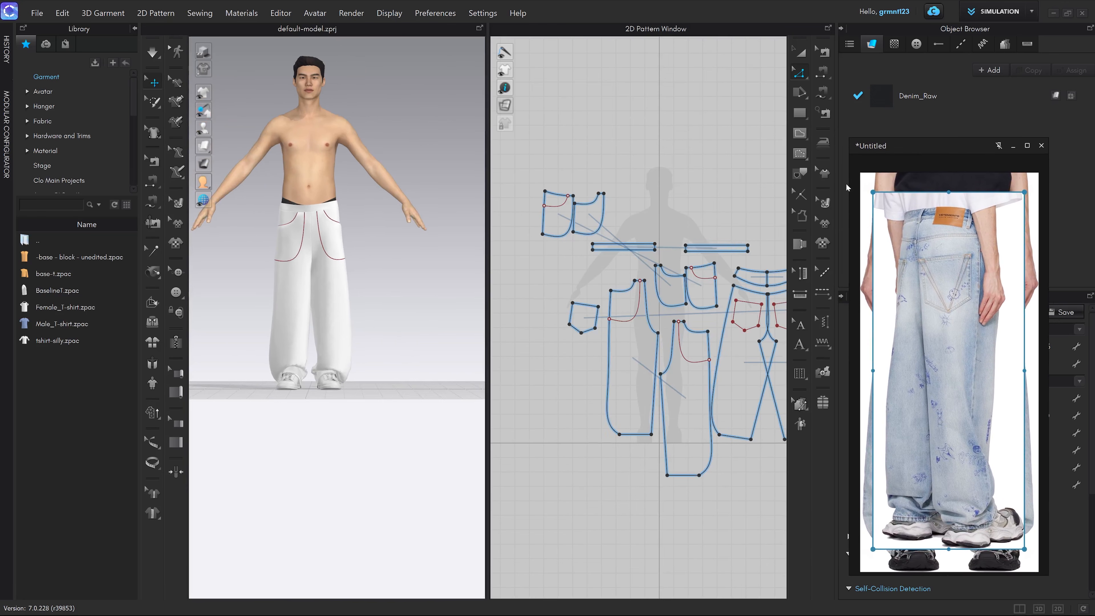
Step: Select all trouser patterns and move the whole garment off the avatar, into the empty space beside it
{"action": "scroll", "coordinate": [411, 296], "scroll_direction": "down", "scroll_amount": 2}
{"action": "middle_click_drag", "start_coordinate": [400, 290], "coordinate": [381, 282]}
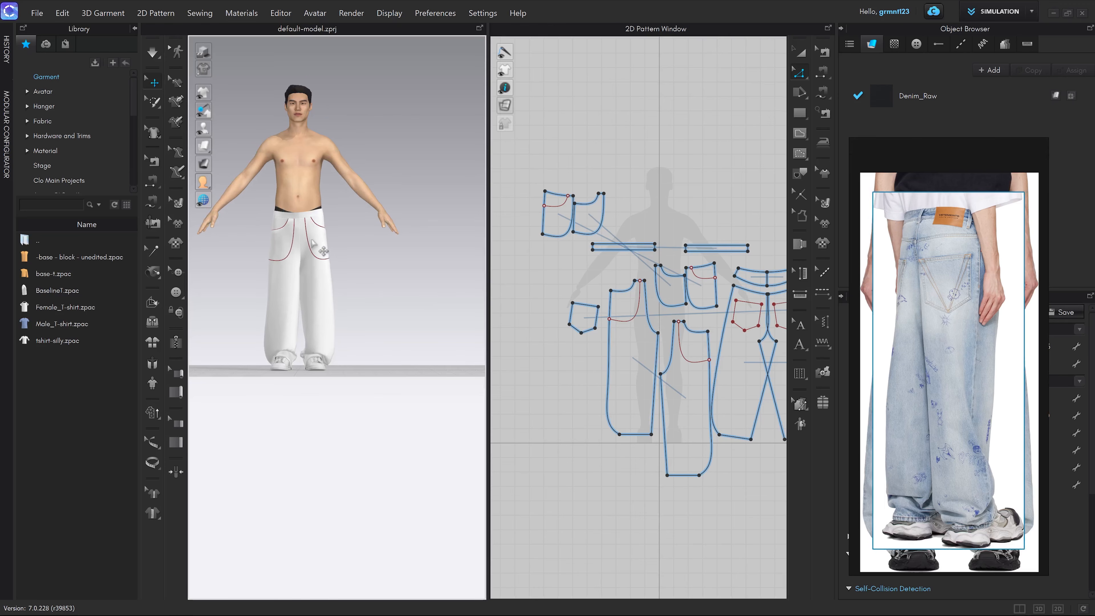
{"action": "scroll", "coordinate": [431, 245], "scroll_direction": "up", "scroll_amount": 2}
{"action": "middle_click_drag", "start_coordinate": [349, 274], "coordinate": [364, 285]}
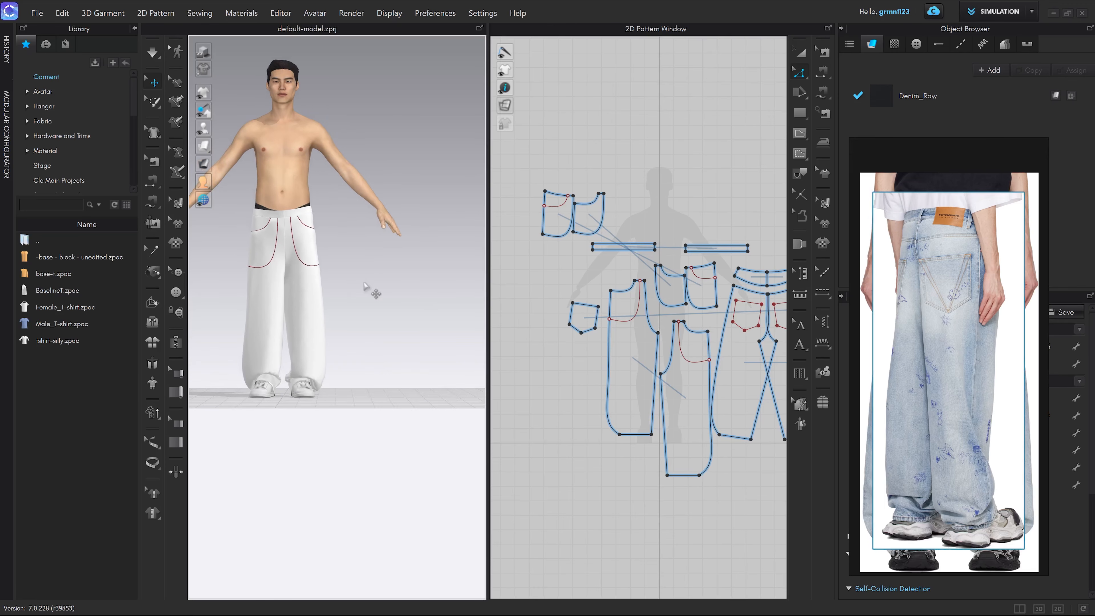
{"action": "key", "text": "a"}
{"action": "key", "text": "ctrl+a"}
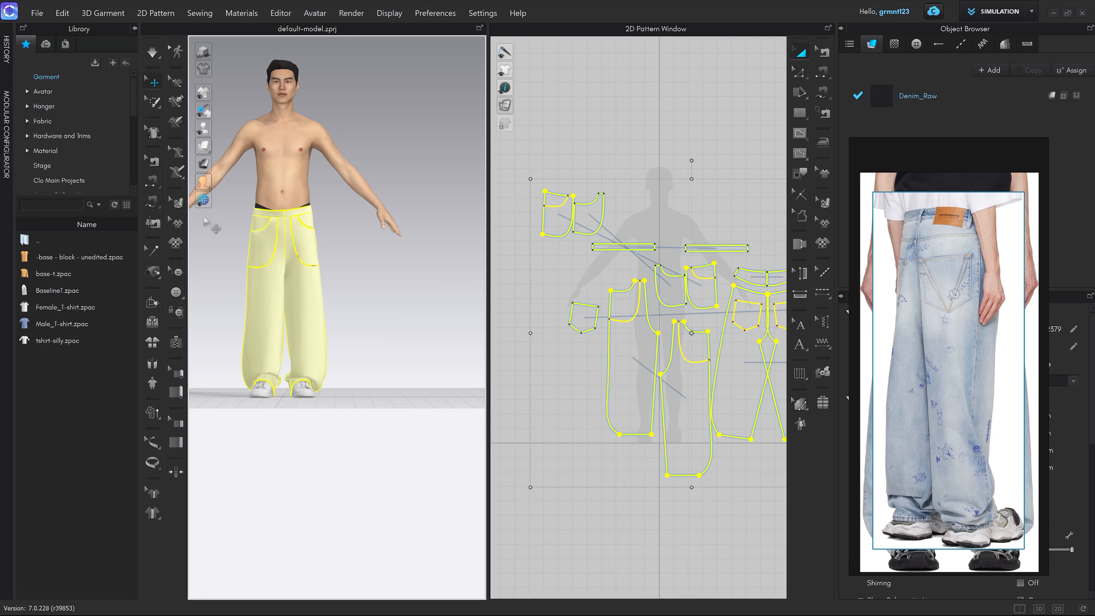
{"action": "scroll", "coordinate": [317, 288], "scroll_direction": "down", "scroll_amount": 2}
{"action": "left_click_drag", "start_coordinate": [283, 307], "coordinate": [419, 267]}
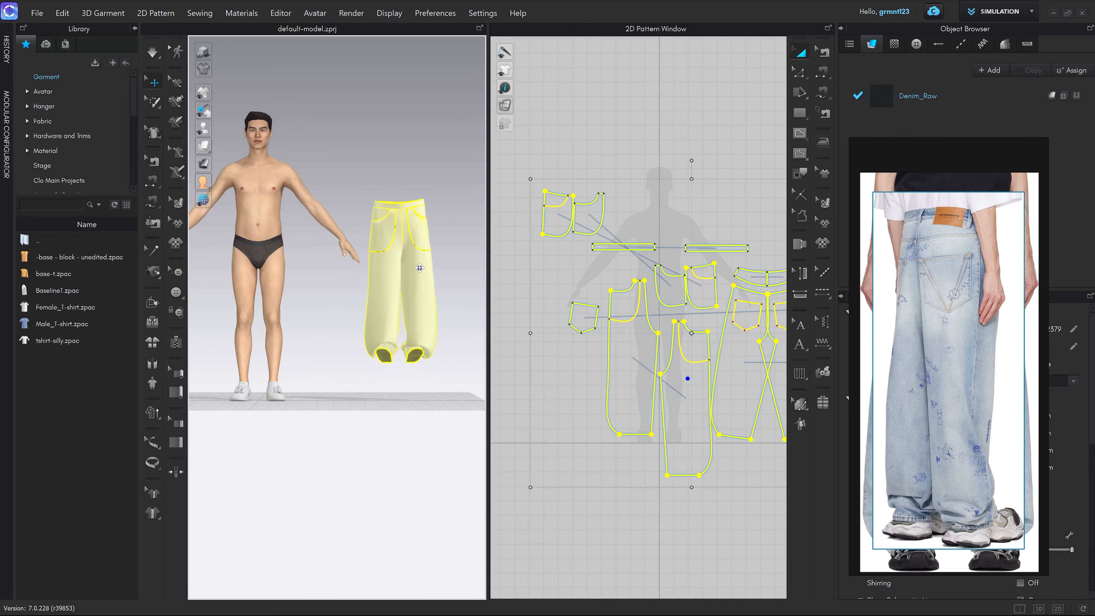
{"action": "left_click", "coordinate": [455, 329]}
Step: Simulate the floating trousers, pulling the hems and waistband to open out the legs
{"action": "scroll", "coordinate": [460, 332], "scroll_direction": "up", "scroll_amount": 2}
{"action": "middle_click_drag", "start_coordinate": [462, 333], "coordinate": [417, 331]}
{"action": "key", "text": "space"}
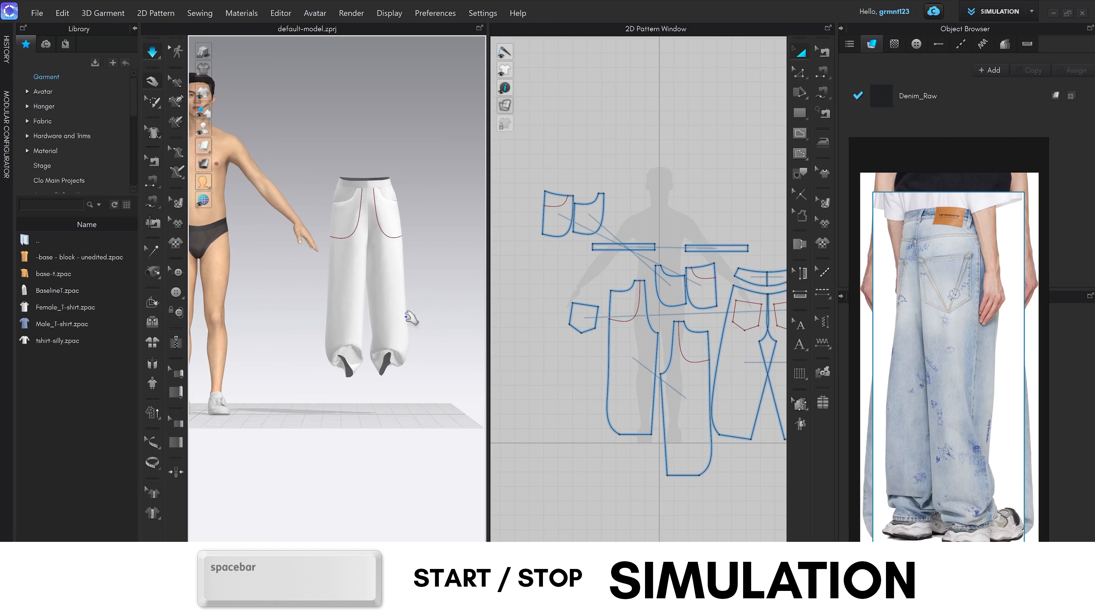
{"action": "left_click_drag", "start_coordinate": [396, 357], "coordinate": [369, 379]}
{"action": "left_click_drag", "start_coordinate": [360, 200], "coordinate": [357, 196]}
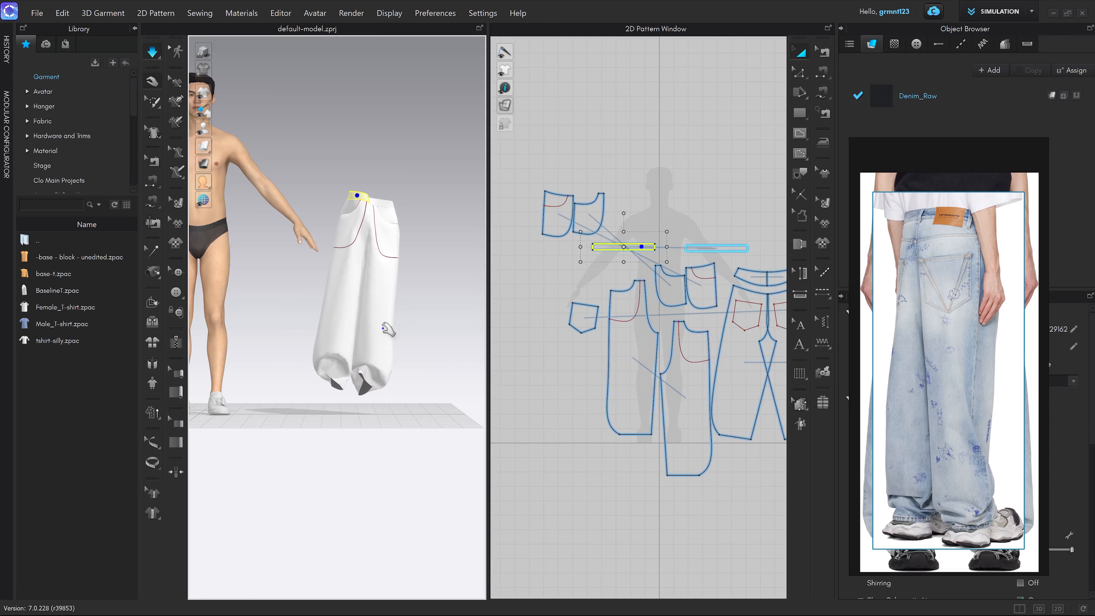
{"action": "mouse_move", "coordinate": [374, 375]}
{"action": "left_mouse_down"}
{"action": "mouse_move", "coordinate": [391, 363]}
{"action": "mouse_move", "coordinate": [365, 381]}
{"action": "left_mouse_up"}
{"action": "left_click_drag", "start_coordinate": [366, 194], "coordinate": [364, 181]}
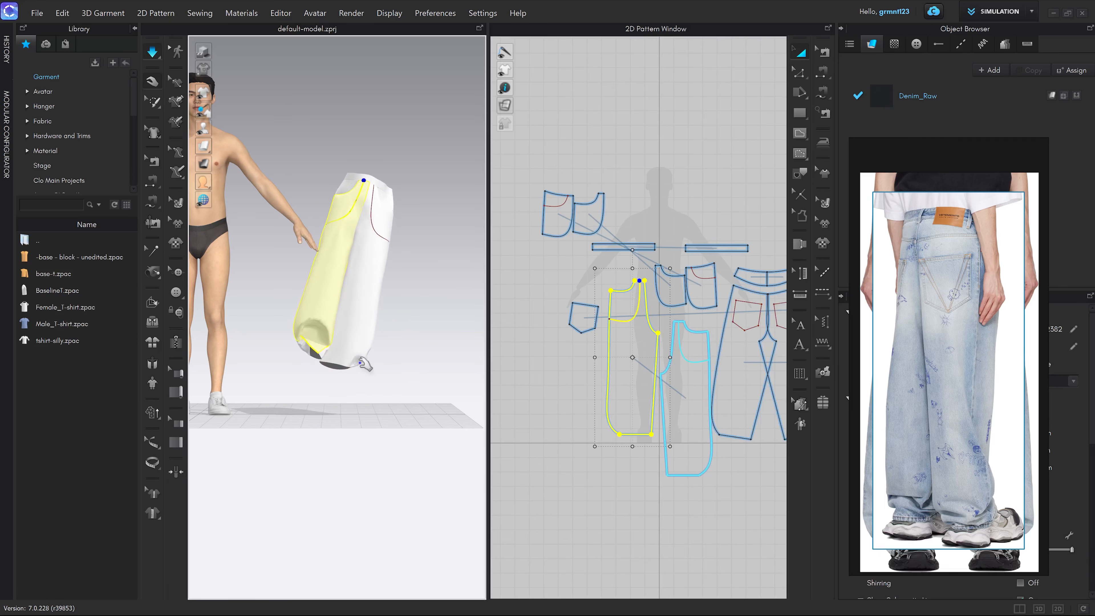
{"action": "left_click", "coordinate": [366, 365]}
Step: Select all trouser patterns and apply Strengthen to them
{"action": "key", "text": "ctrl+a"}
{"action": "right_click", "coordinate": [393, 292]}
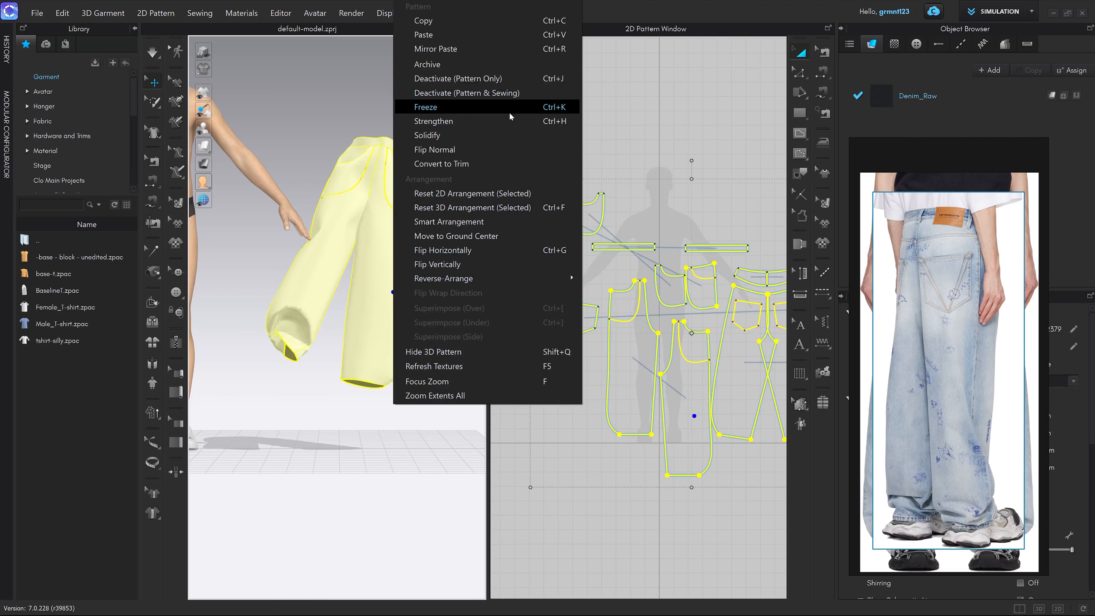
{"action": "left_click", "coordinate": [429, 123]}
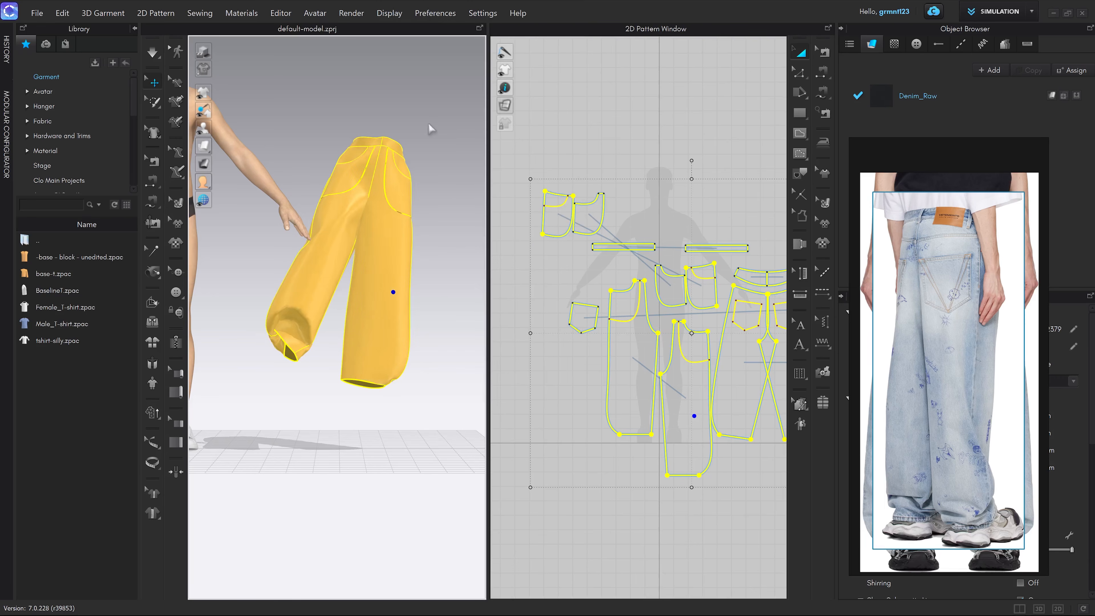
{"action": "left_click", "coordinate": [454, 217]}
Step: Simulate the strengthened trousers, tugging the hem and waistband to smooth the legs, and stop the simulation
{"action": "left_click", "coordinate": [343, 351]}
{"action": "right_click_drag", "start_coordinate": [339, 351], "coordinate": [346, 344]}
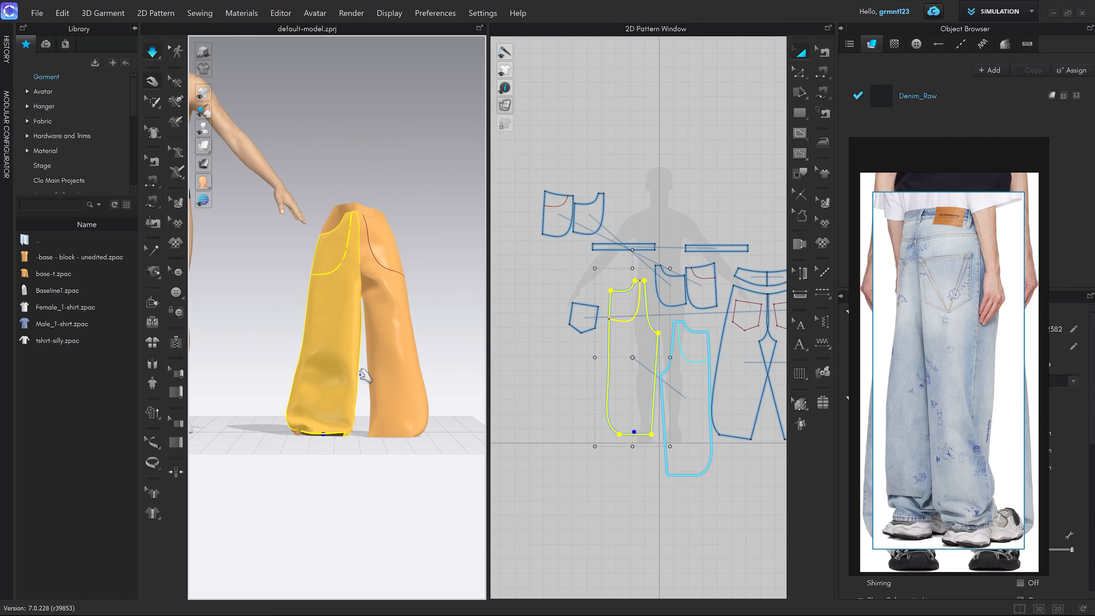
{"action": "left_click", "coordinate": [361, 189]}
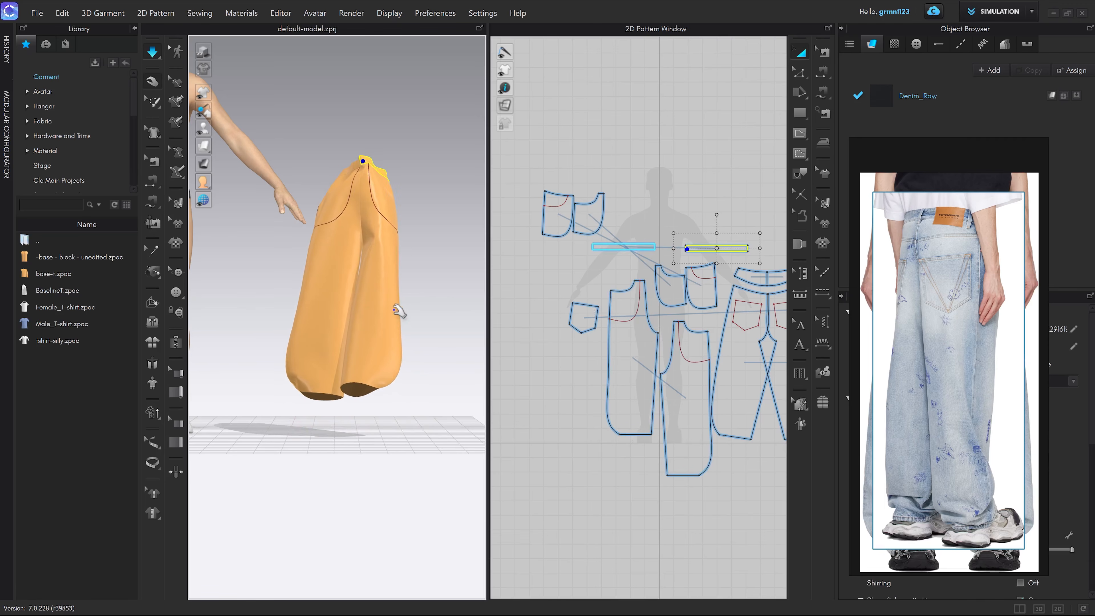
{"action": "left_click", "coordinate": [378, 359]}
{"action": "left_click_drag", "start_coordinate": [327, 285], "coordinate": [366, 318]}
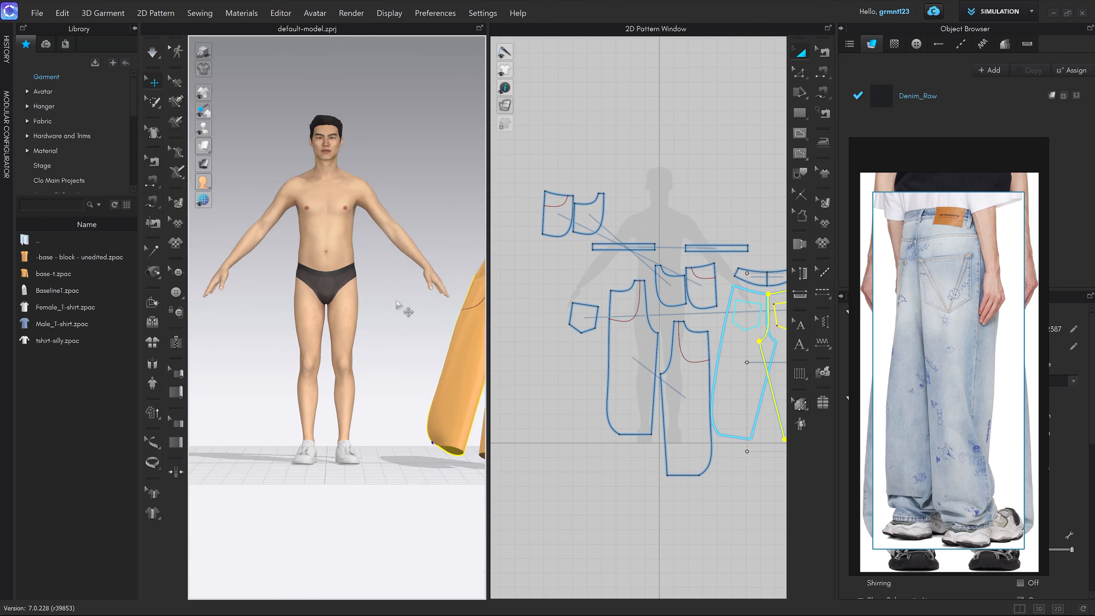
Step: Select all trouser patterns and rotate the garment upright in 3D beside the avatar
{"action": "right_click_drag", "start_coordinate": [403, 311], "coordinate": [365, 330]}
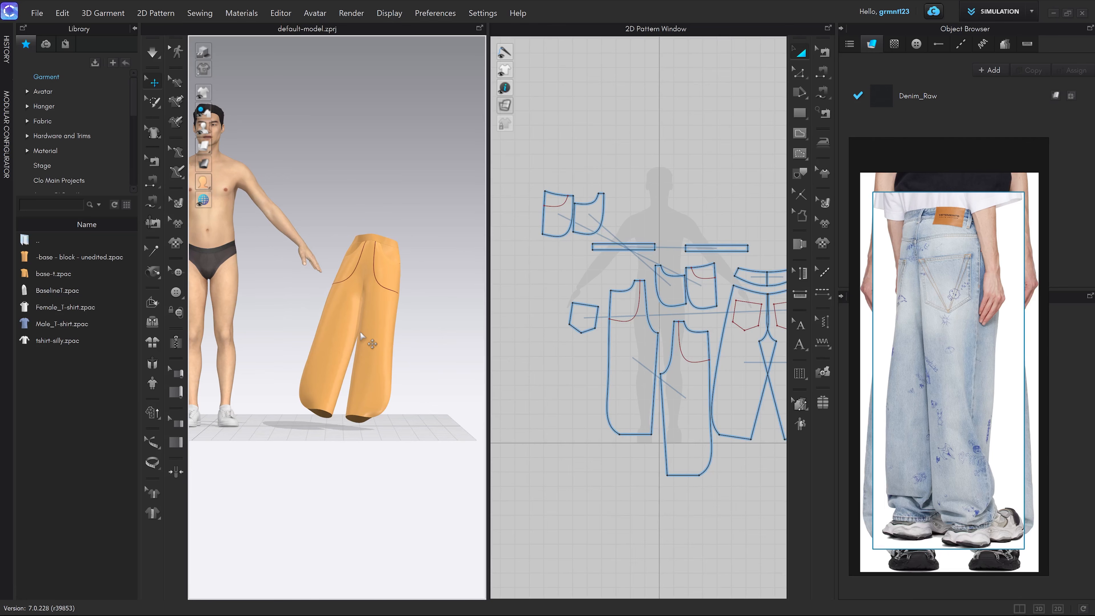
{"action": "key", "text": "ctrl+a"}
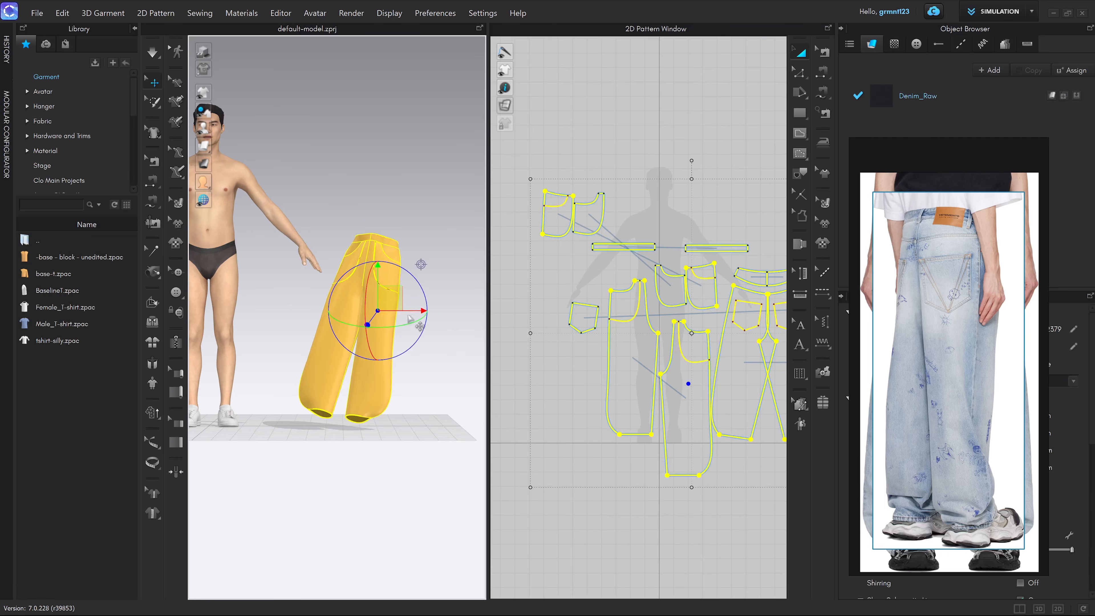
{"action": "scroll", "coordinate": [404, 317], "scroll_direction": "up", "scroll_amount": 3}
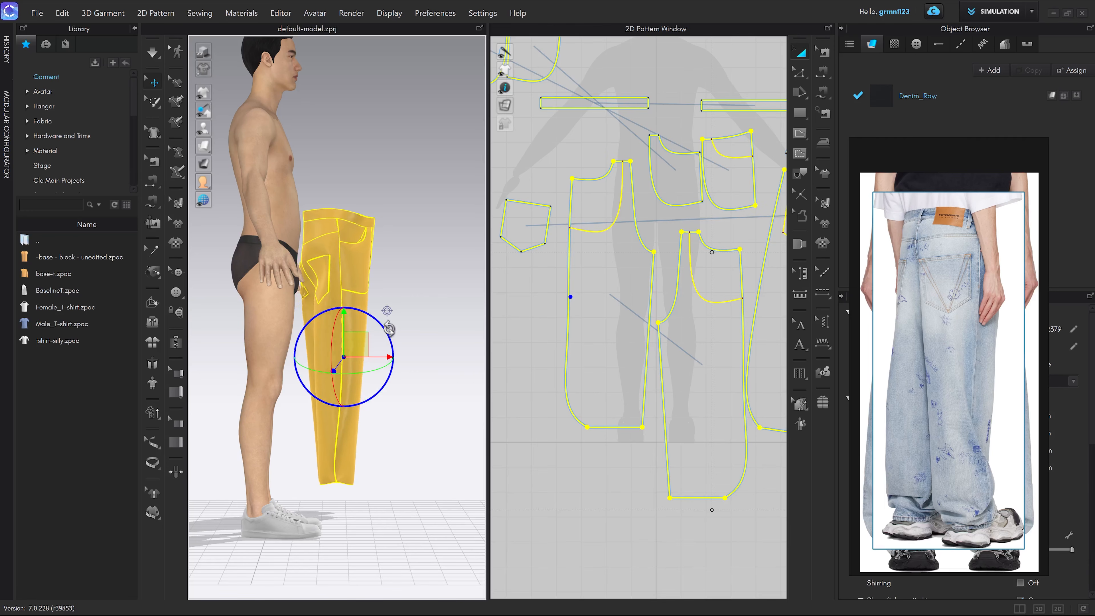
{"action": "left_click_drag", "start_coordinate": [344, 318], "coordinate": [348, 340]}
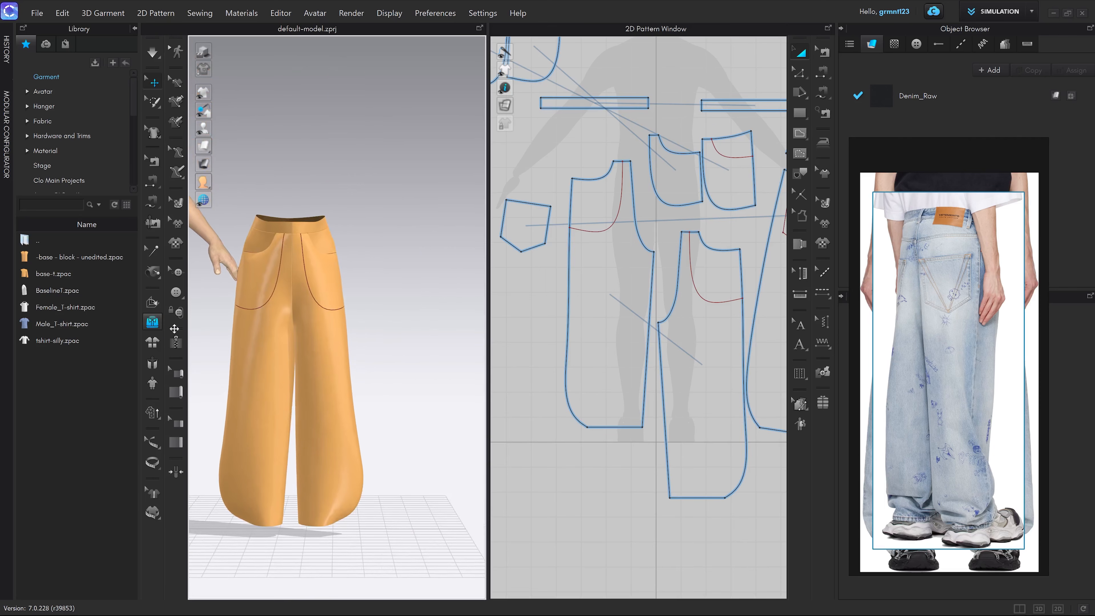
Step: Use Circumference Measure (Garment) to place a measure around the trousers at hem level
{"action": "left_click", "coordinate": [156, 513]}
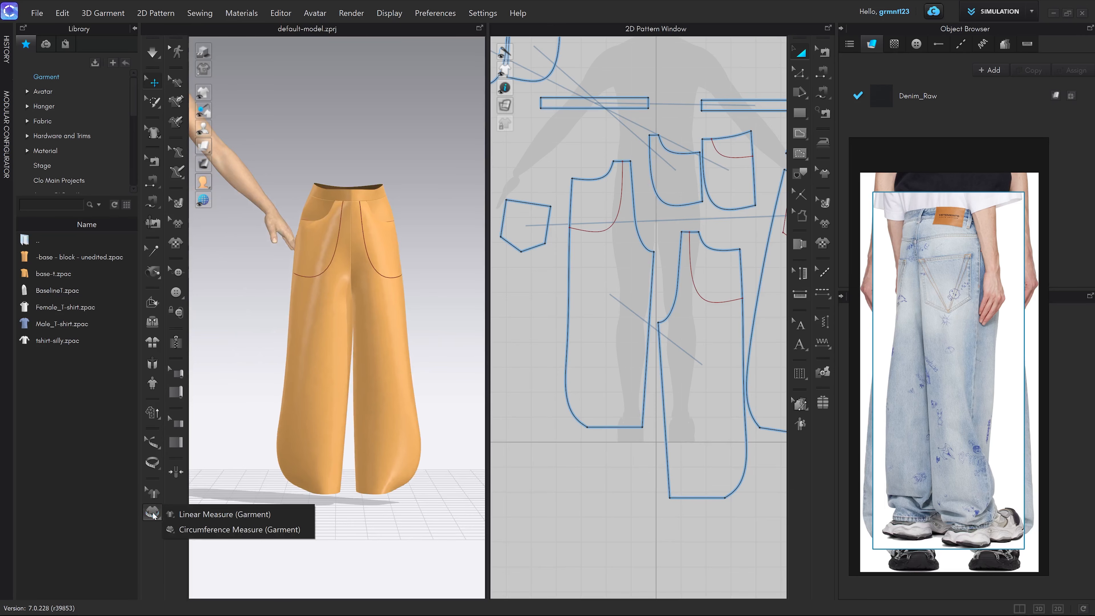
{"action": "left_click", "coordinate": [240, 531]}
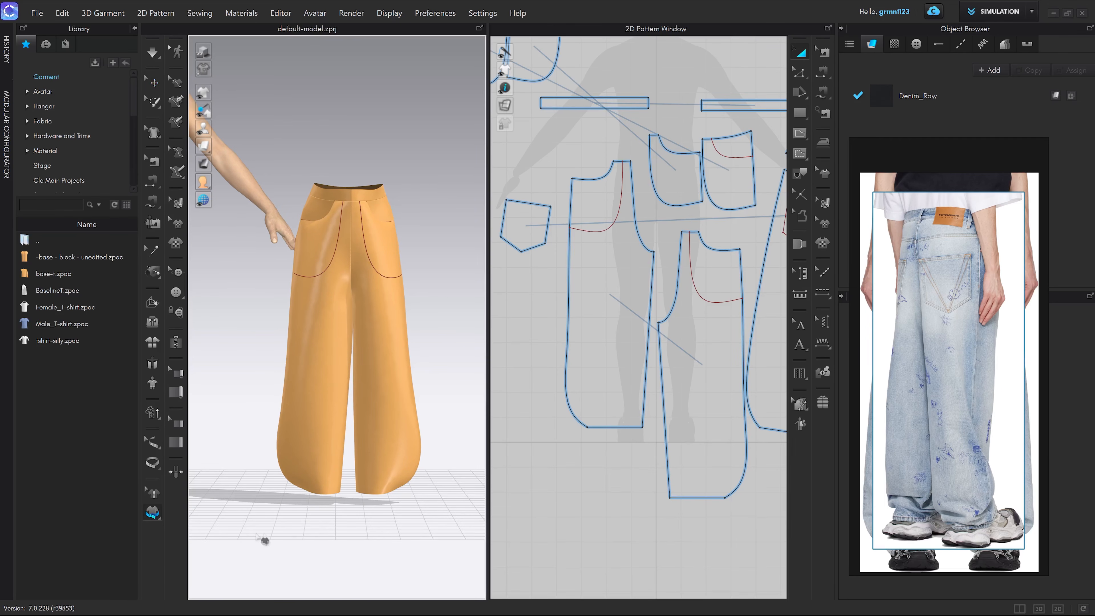
{"action": "scroll", "coordinate": [342, 507], "scroll_direction": "up", "scroll_amount": 5}
{"action": "right_click_drag", "start_coordinate": [360, 378], "coordinate": [358, 360]}
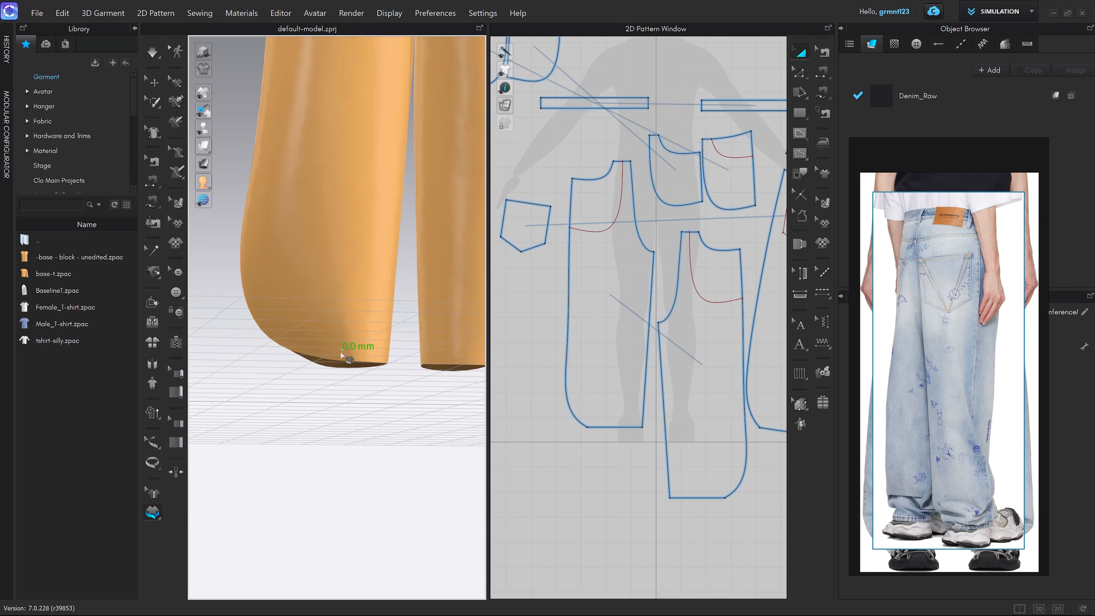
{"action": "scroll", "coordinate": [321, 347], "scroll_direction": "down", "scroll_amount": 5}
{"action": "right_click_drag", "start_coordinate": [313, 344], "coordinate": [301, 374]}
{"action": "scroll", "coordinate": [375, 367], "scroll_direction": "down", "scroll_amount": 4}
{"action": "scroll", "coordinate": [311, 374], "scroll_direction": "down", "scroll_amount": 3}
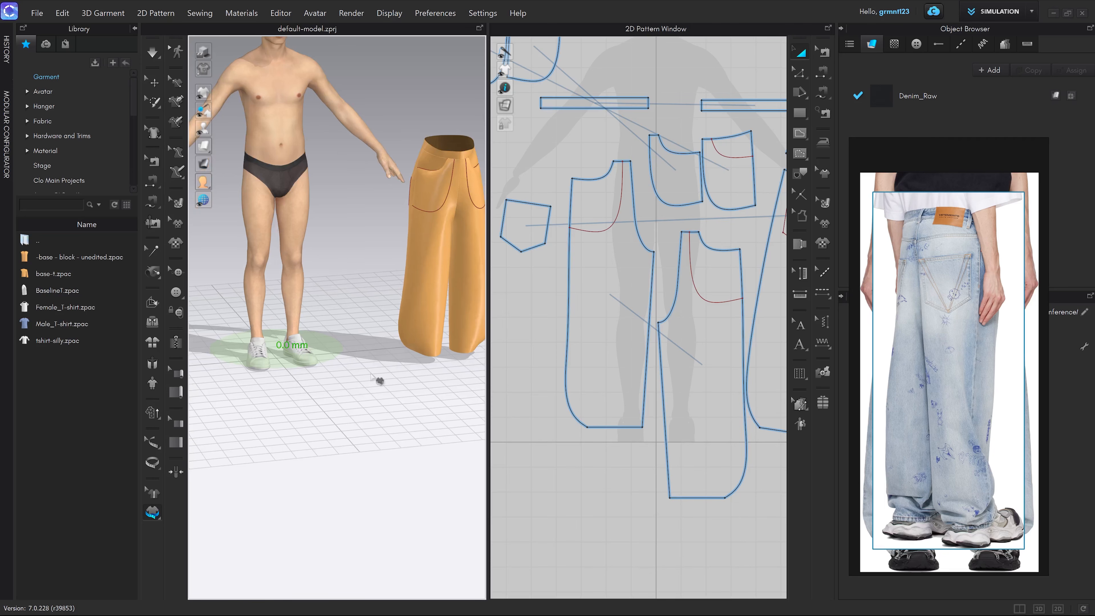
{"action": "scroll", "coordinate": [379, 381], "scroll_direction": "down", "scroll_amount": 3}
{"action": "right_click_drag", "start_coordinate": [379, 381], "coordinate": [363, 340]}
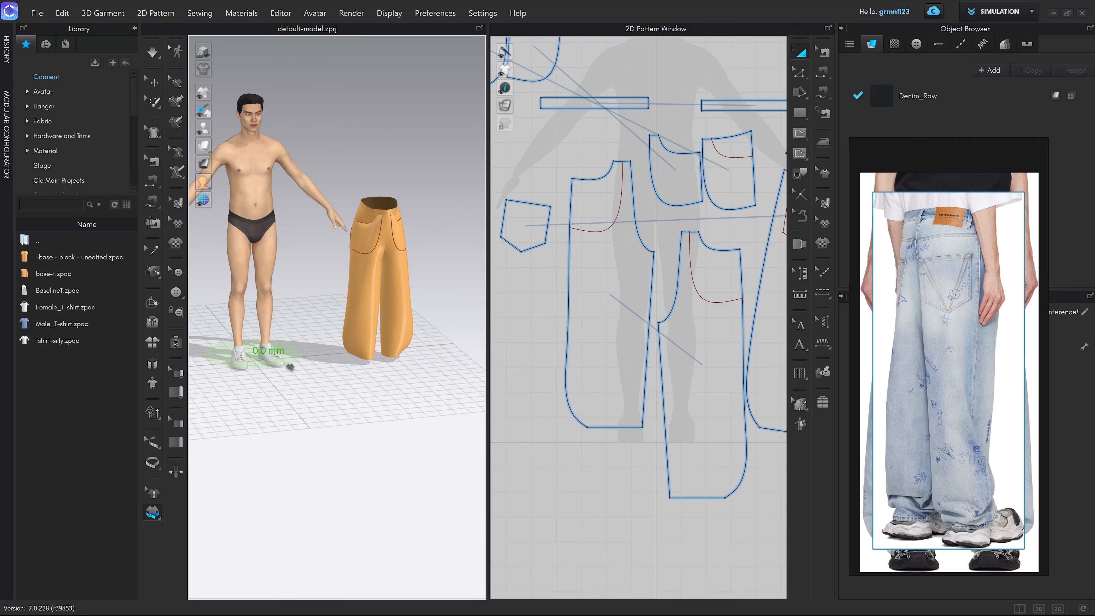
Step: Select the trousers' circumference measure with Edit Measure (Garment) and lower its plane to just above the hem openings
{"action": "left_click", "coordinate": [153, 491]}
{"action": "scroll", "coordinate": [379, 332], "scroll_direction": "up", "scroll_amount": 2}
{"action": "right_click_drag", "start_coordinate": [242, 381], "coordinate": [282, 381]}
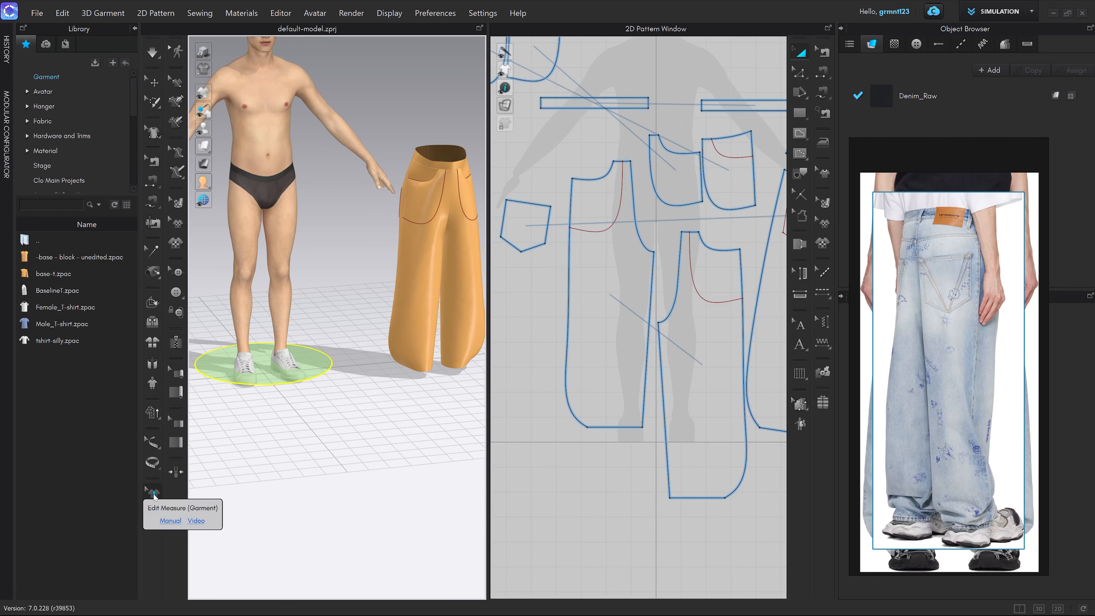
{"action": "left_click", "coordinate": [153, 494]}
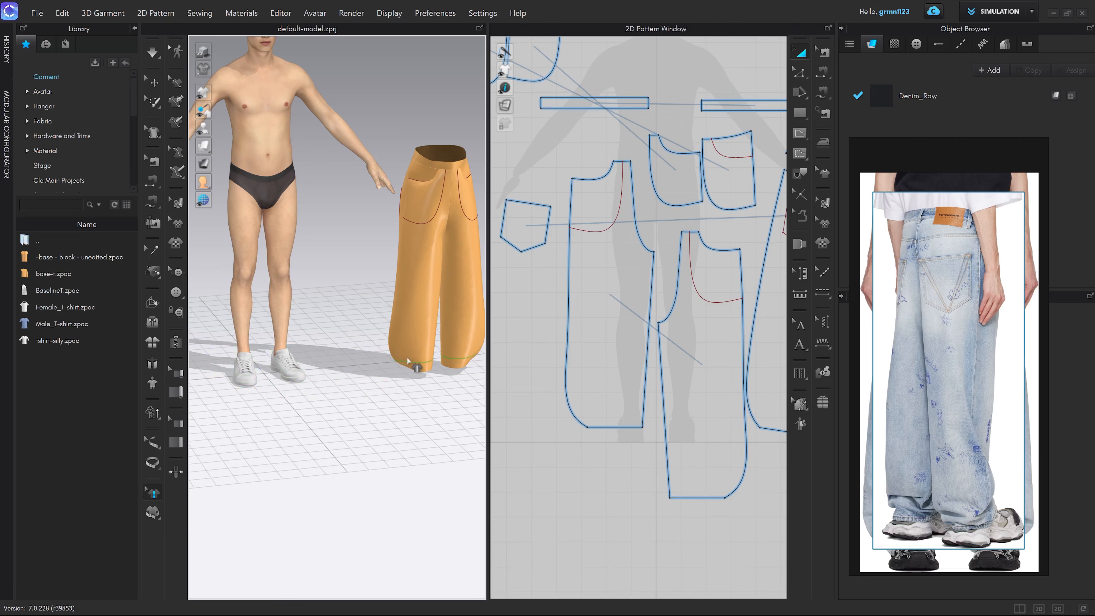
{"action": "scroll", "coordinate": [409, 397], "scroll_direction": "up", "scroll_amount": 8}
{"action": "left_click", "coordinate": [350, 360]}
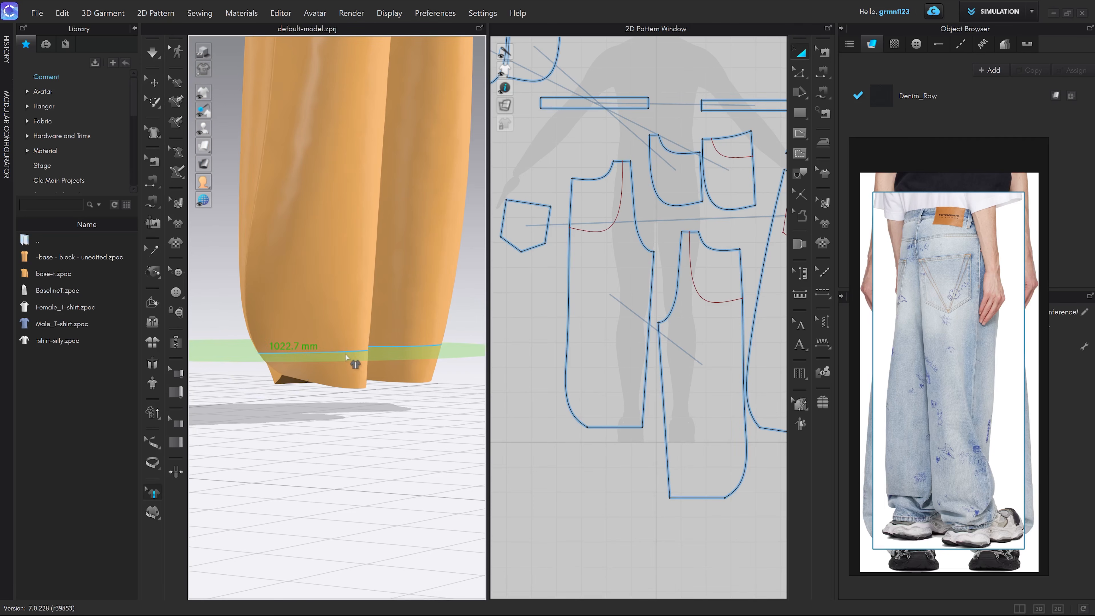
{"action": "left_click", "coordinate": [389, 358]}
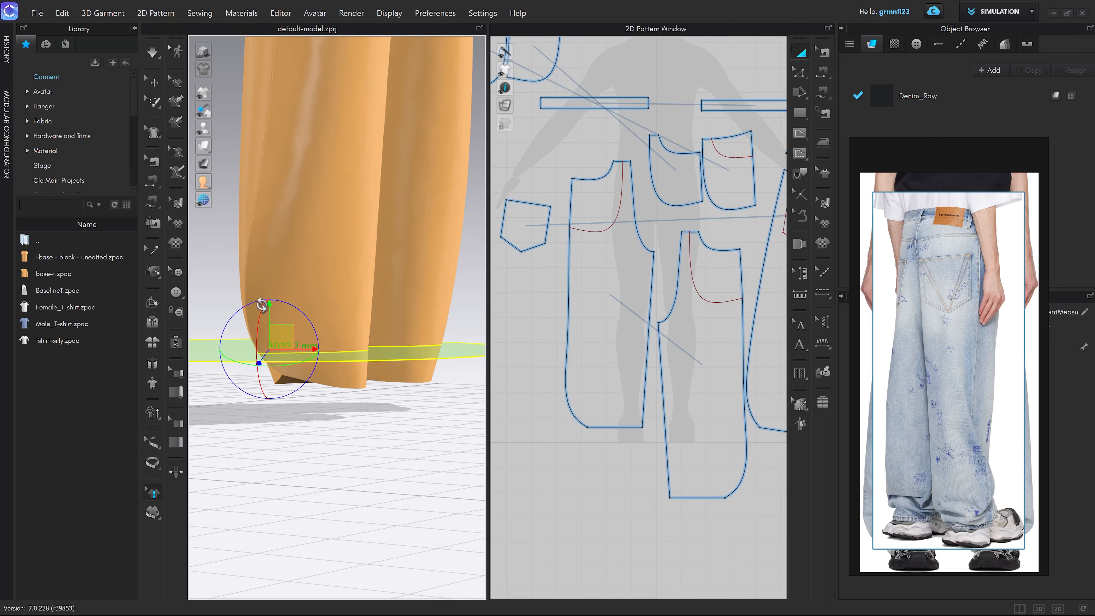
{"action": "key", "text": "2"}
{"action": "scroll", "coordinate": [298, 314], "scroll_direction": "up", "scroll_amount": 10}
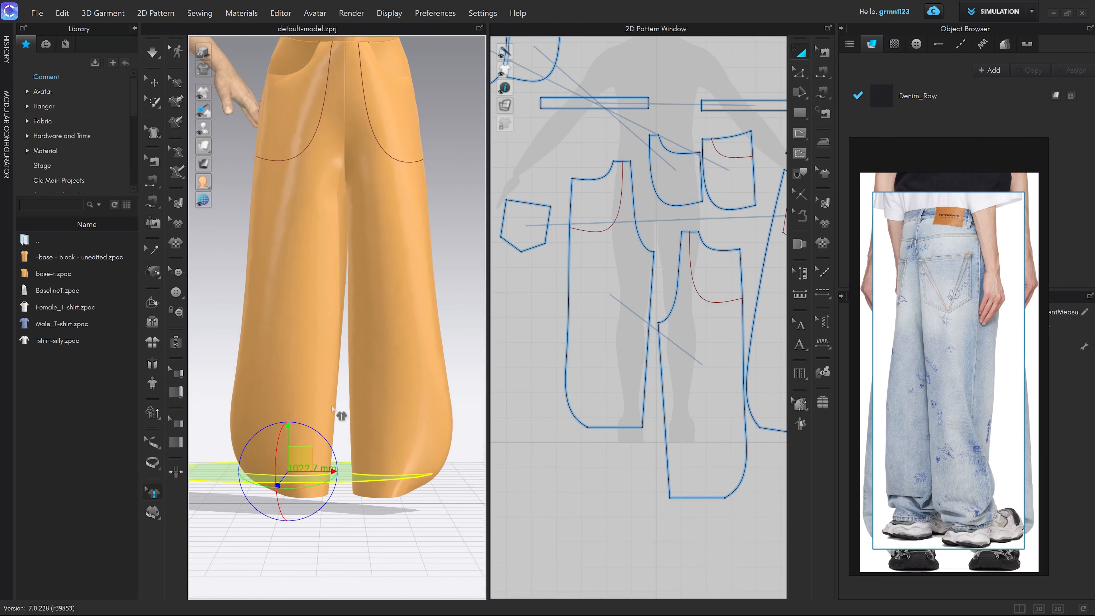
{"action": "left_click_drag", "start_coordinate": [326, 300], "coordinate": [329, 305]}
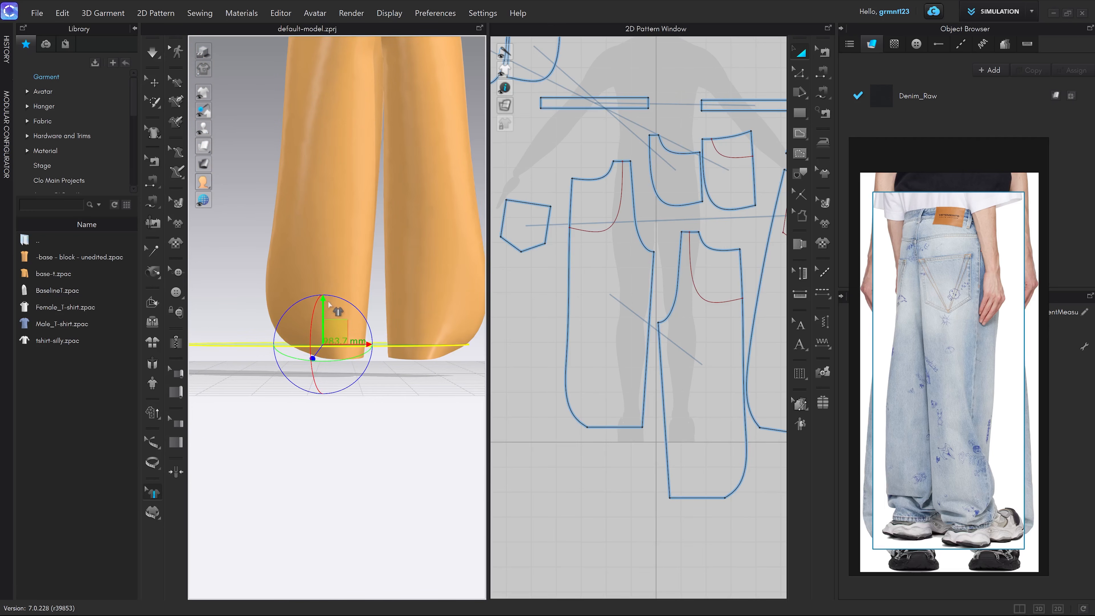
{"action": "right_click_drag", "start_coordinate": [330, 305], "coordinate": [331, 251]}
{"action": "left_click_drag", "start_coordinate": [331, 251], "coordinate": [331, 261]}
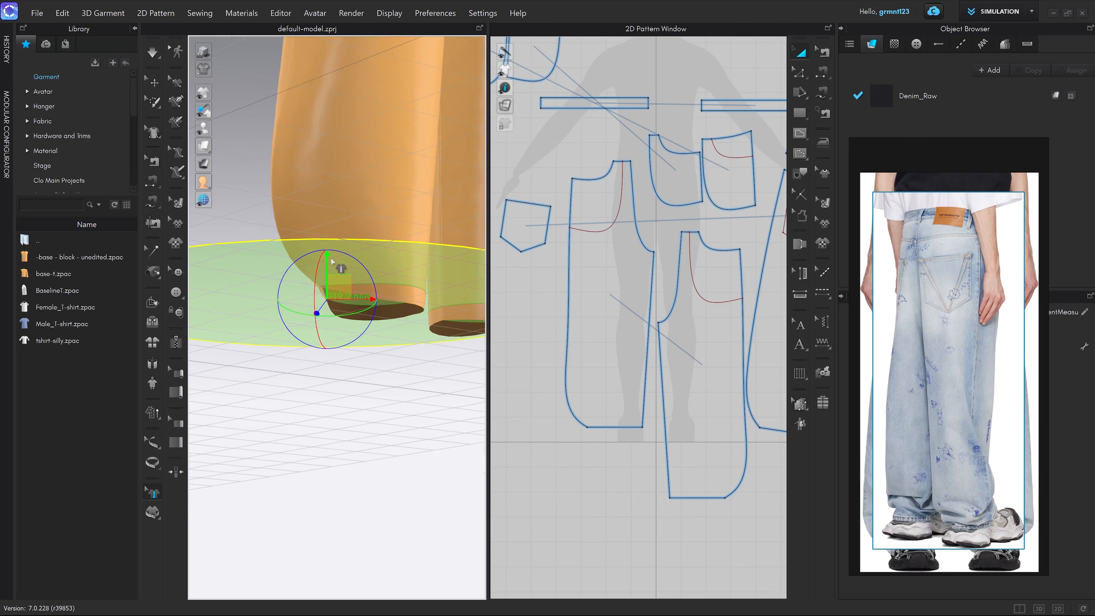
{"action": "key", "text": "2"}
Step: Cut the front and back leg patterns along the circumference measure near the hem
{"action": "middle_click_drag", "start_coordinate": [452, 458], "coordinate": [297, 310]}
{"action": "scroll", "coordinate": [297, 311], "scroll_direction": "up", "scroll_amount": 3}
{"action": "right_click_drag", "start_coordinate": [298, 344], "coordinate": [326, 382]}
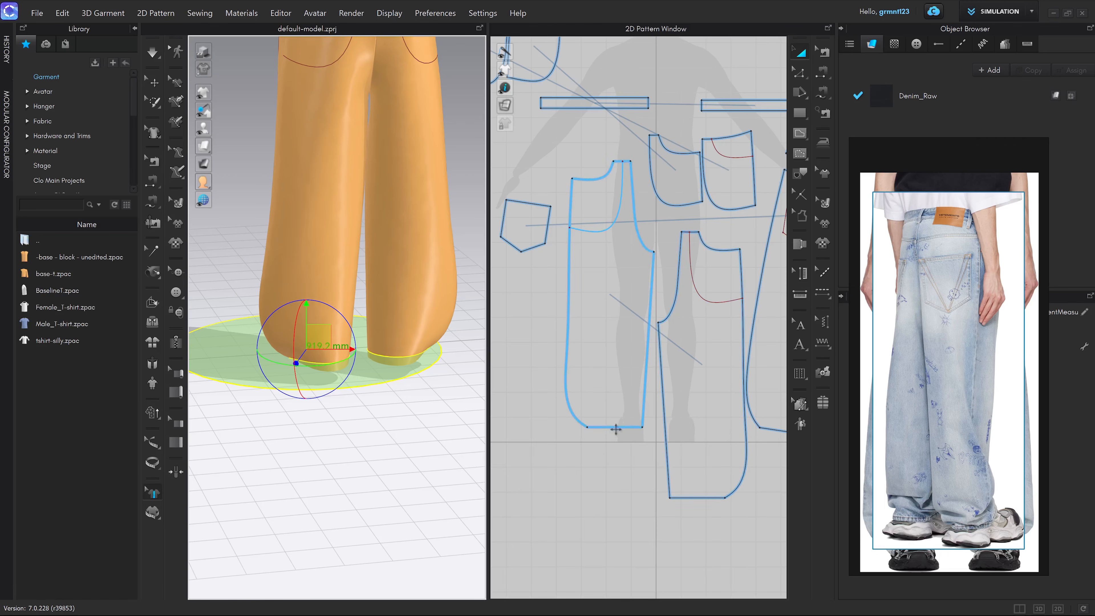
{"action": "scroll", "coordinate": [617, 429], "scroll_direction": "down", "scroll_amount": 5}
{"action": "scroll", "coordinate": [604, 397], "scroll_direction": "up", "scroll_amount": 3}
{"action": "right_click", "coordinate": [357, 367]}
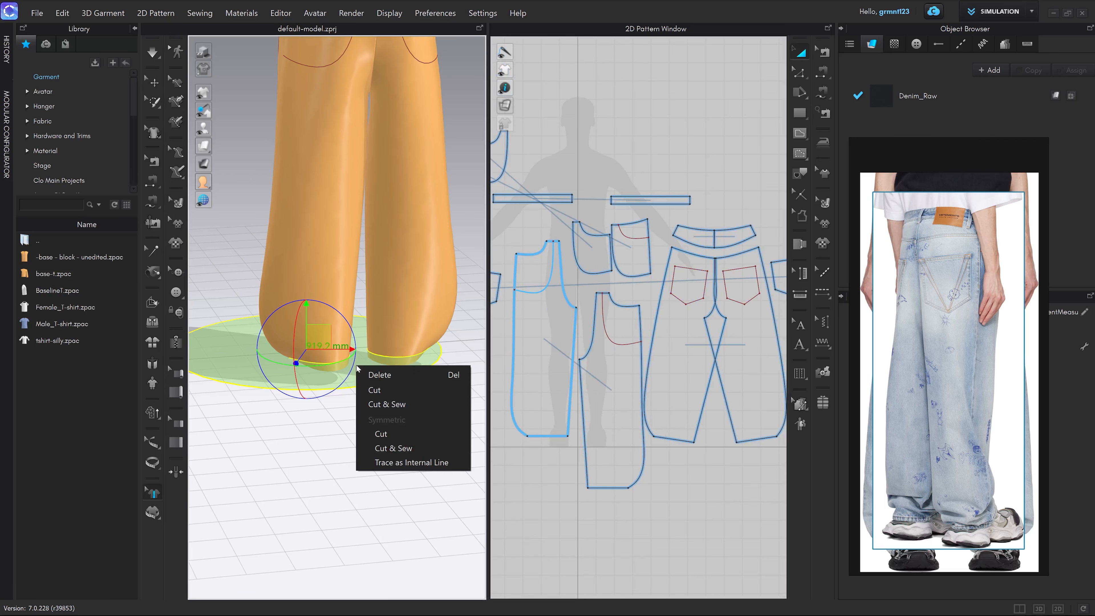
{"action": "left_click", "coordinate": [374, 390]}
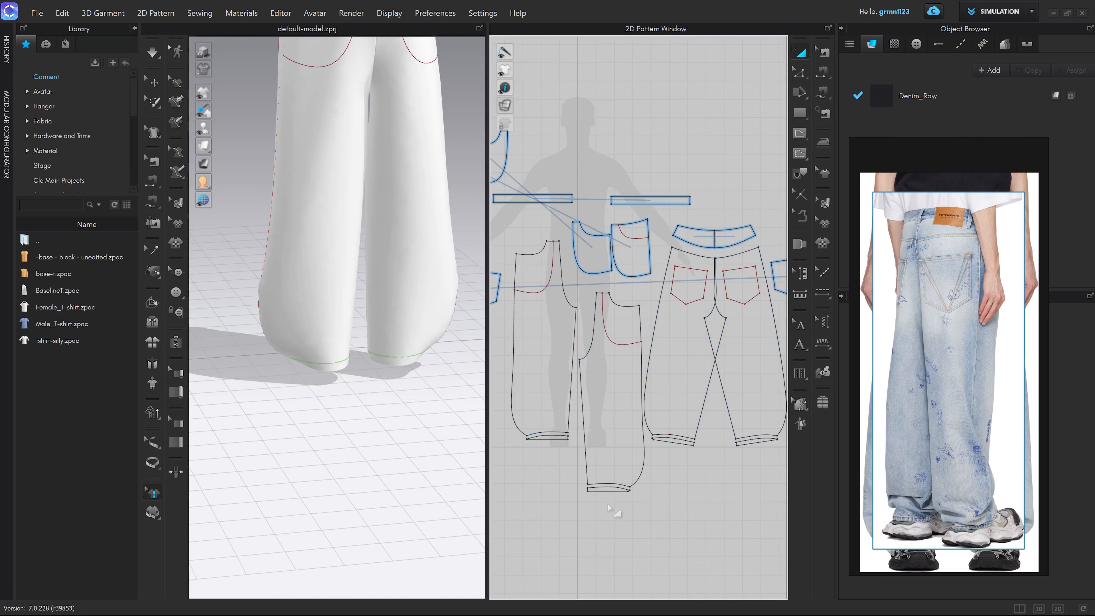
Step: Select the cut-off hem strips of all front and back leg patterns and delete them
{"action": "left_click", "coordinate": [600, 488]}
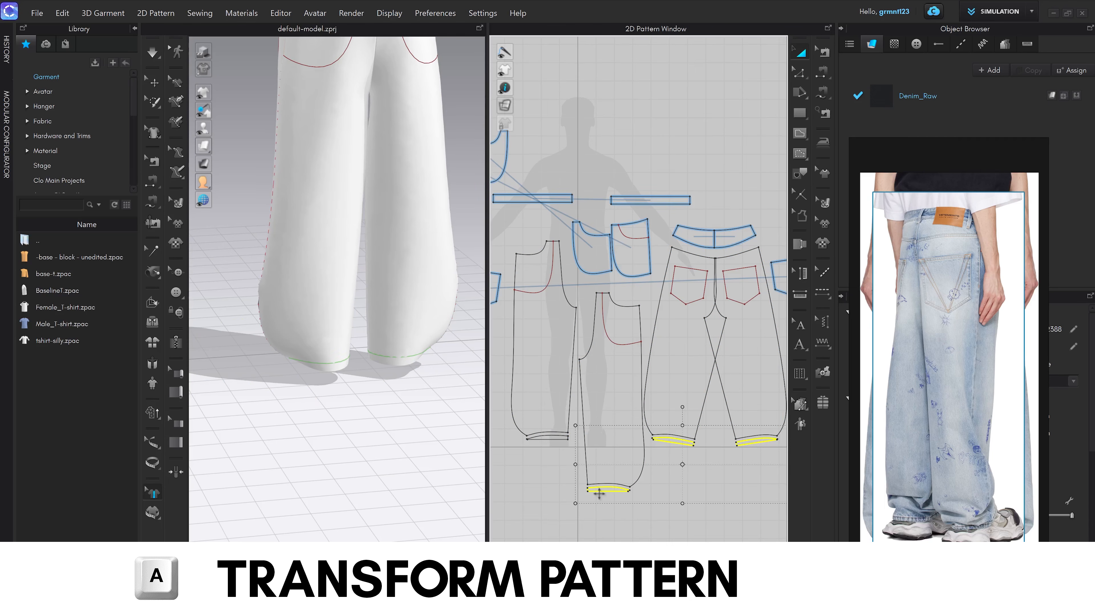
{"action": "left_click", "coordinate": [558, 438], "text": "shift"}
{"action": "scroll", "coordinate": [660, 440], "scroll_direction": "down", "scroll_amount": 3}
{"action": "middle_click_drag", "start_coordinate": [659, 440], "coordinate": [624, 440]}
{"action": "left_click", "coordinate": [628, 440]}
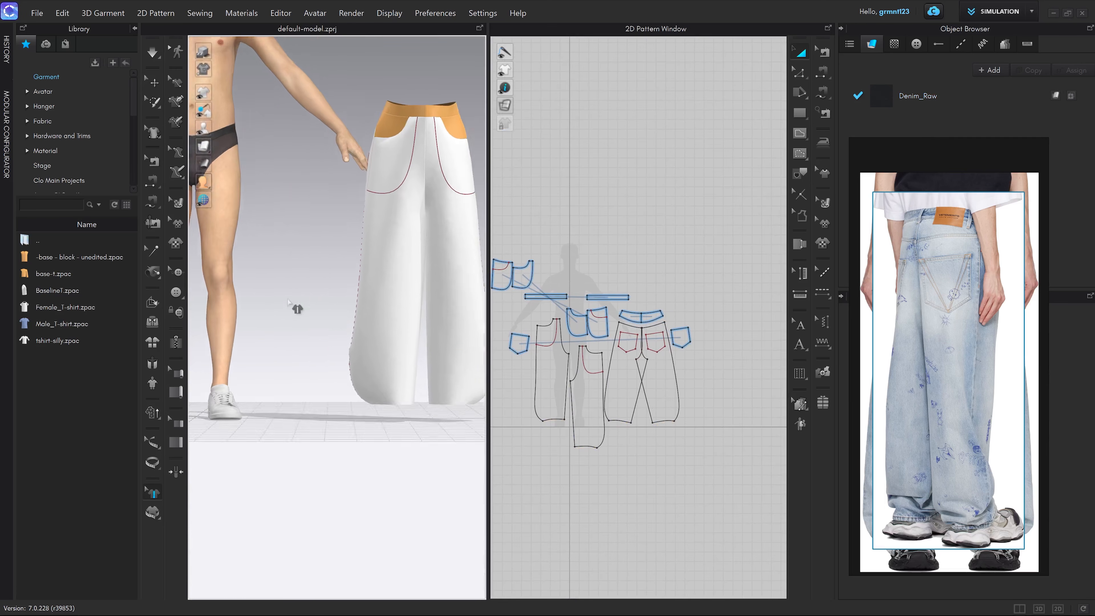
Step: Select all trouser patterns and move the garment sideways onto the avatar's legs
{"action": "scroll", "coordinate": [457, 419], "scroll_direction": "up", "scroll_amount": 3}
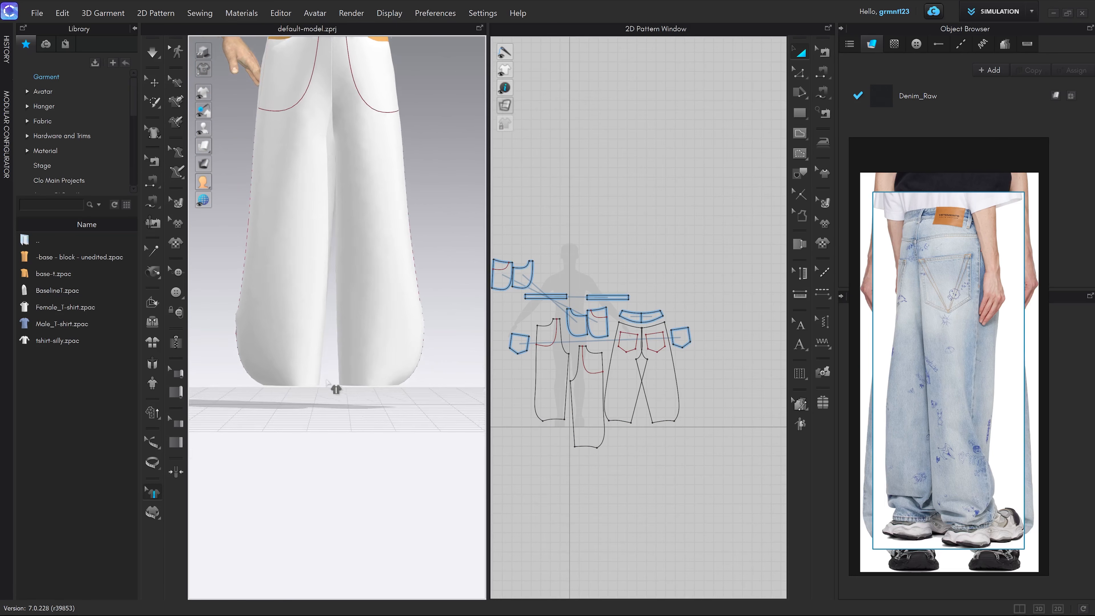
{"action": "right_click_drag", "start_coordinate": [330, 386], "coordinate": [372, 384]}
{"action": "scroll", "coordinate": [371, 384], "scroll_direction": "up", "scroll_amount": 5}
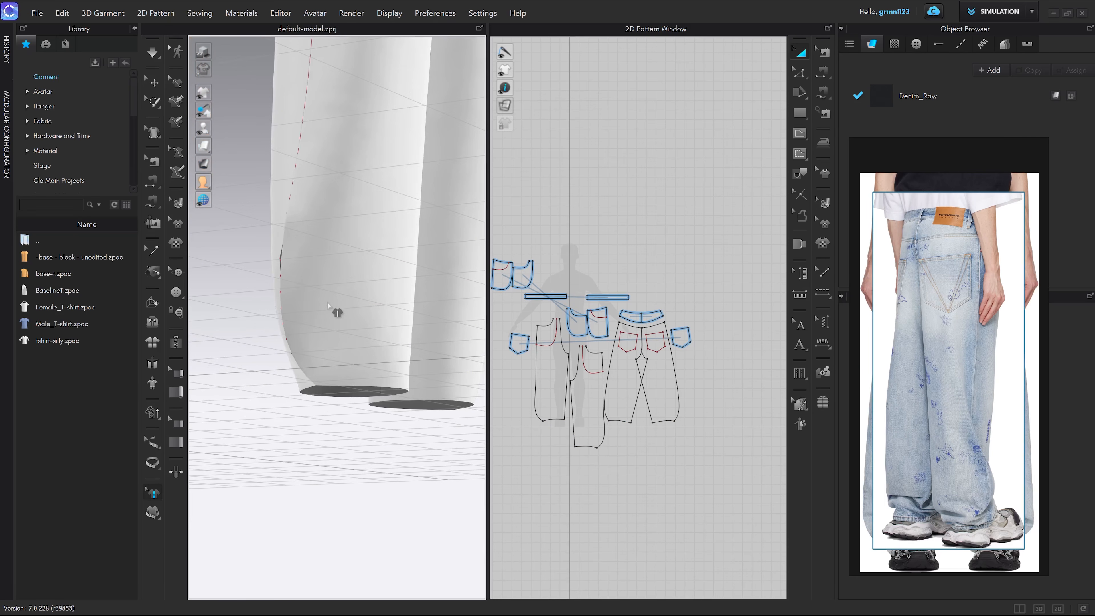
{"action": "right_click_drag", "start_coordinate": [385, 421], "coordinate": [403, 388]}
{"action": "key", "text": "2"}
{"action": "scroll", "coordinate": [399, 357], "scroll_direction": "down", "scroll_amount": 3}
{"action": "middle_click_drag", "start_coordinate": [401, 358], "coordinate": [337, 360]}
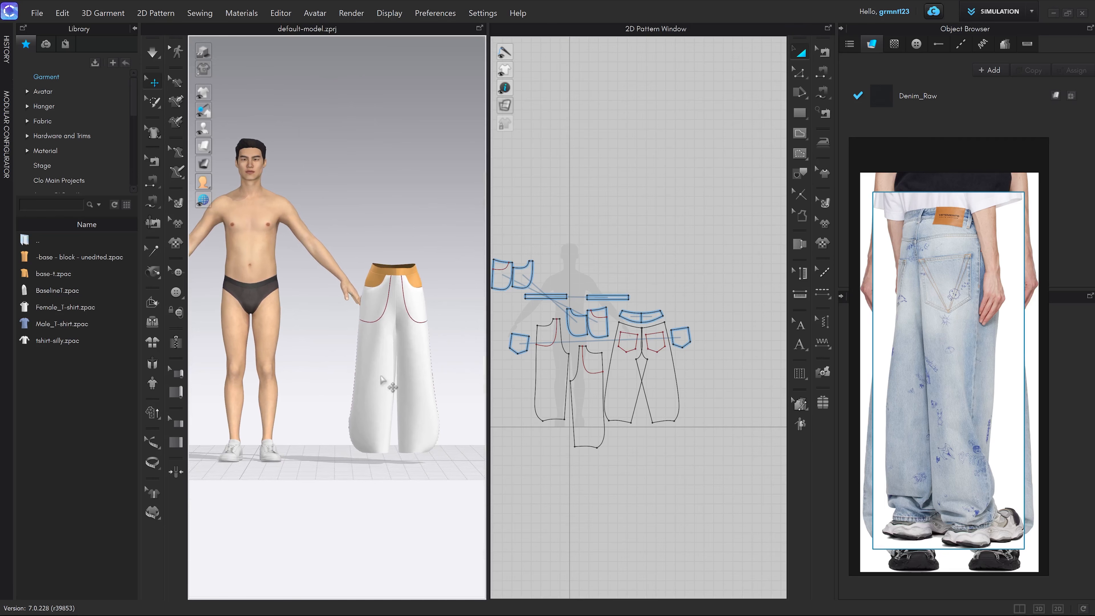
{"action": "key", "text": "ctrl+a"}
{"action": "middle_click_drag", "start_coordinate": [620, 403], "coordinate": [654, 390]}
{"action": "scroll", "coordinate": [653, 385], "scroll_direction": "down", "scroll_amount": 3}
{"action": "left_click_drag", "start_coordinate": [418, 367], "coordinate": [275, 370]}
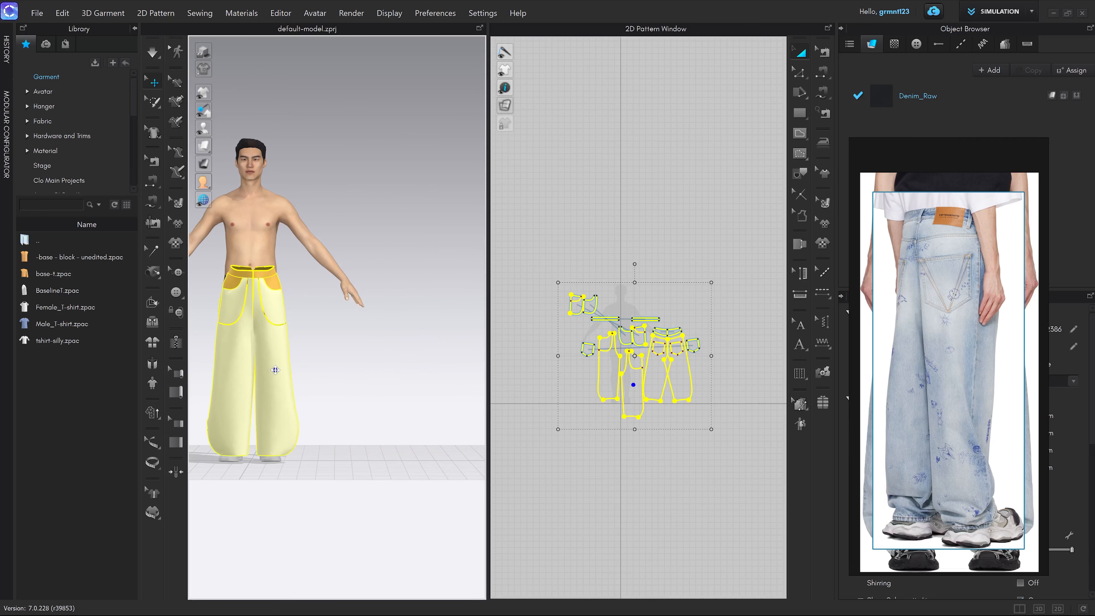
Step: Shift the trousers front-to-back to line them up with the avatar's legs and hips
{"action": "key", "text": "5"}
{"action": "left_click_drag", "start_coordinate": [393, 382], "coordinate": [383, 295]}
{"action": "key", "text": "2"}
{"action": "middle_click_drag", "start_coordinate": [367, 371], "coordinate": [363, 330]}
{"action": "left_click_drag", "start_coordinate": [375, 345], "coordinate": [379, 345]}
{"action": "mouse_move", "coordinate": [352, 358]}
{"action": "right_mouse_down"}
{"action": "mouse_move", "coordinate": [387, 357]}
{"action": "mouse_move", "coordinate": [371, 350]}
{"action": "right_mouse_up"}
{"action": "left_click", "coordinate": [360, 358]}
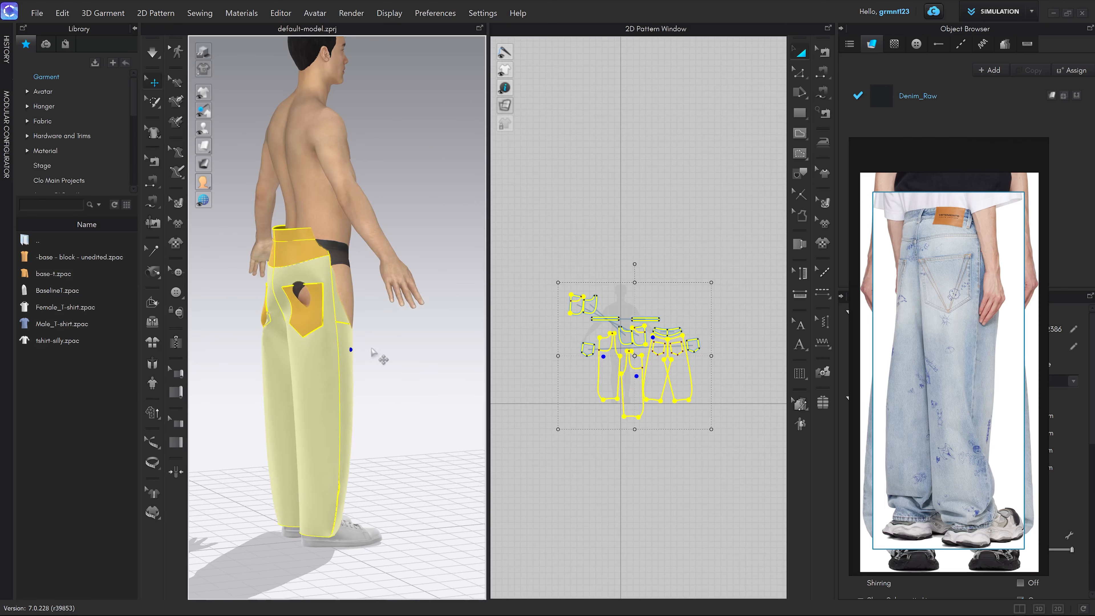
Step: Set the simulation mode to Fitting (Accurate Fabric), simulate the trousers on the avatar, and stop the simulation
{"action": "left_click", "coordinate": [152, 53]}
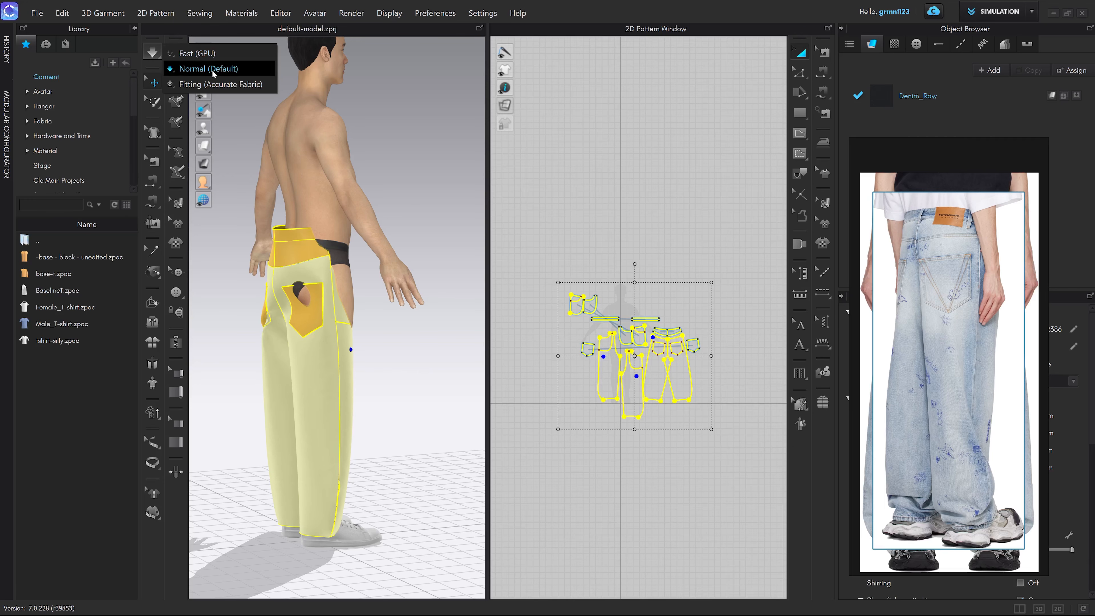
{"action": "left_click", "coordinate": [194, 85]}
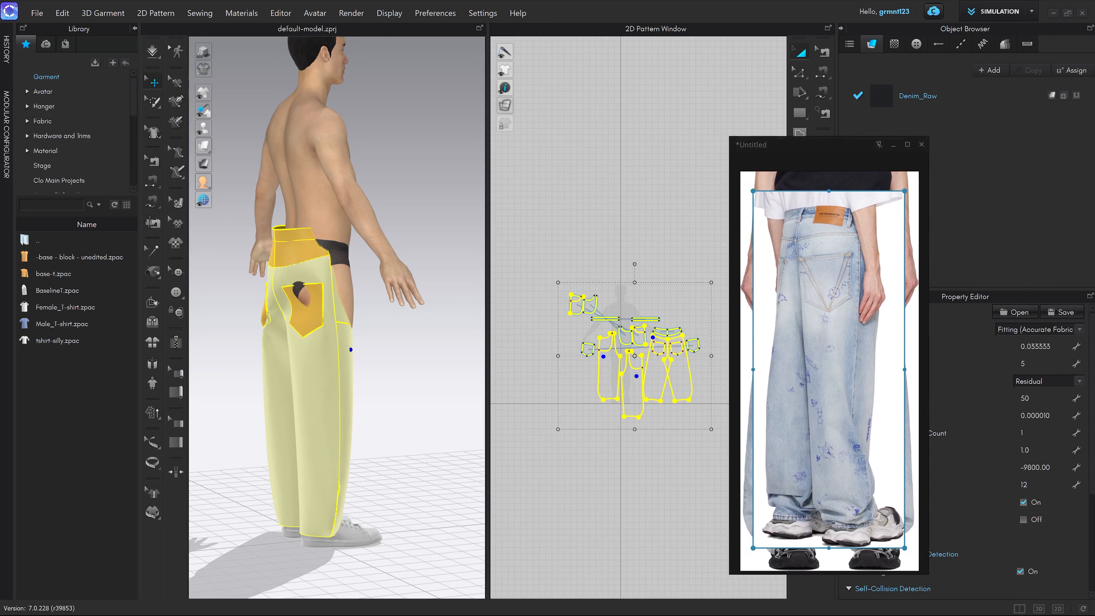
{"action": "left_click", "coordinate": [691, 447]}
{"action": "key", "text": "space"}
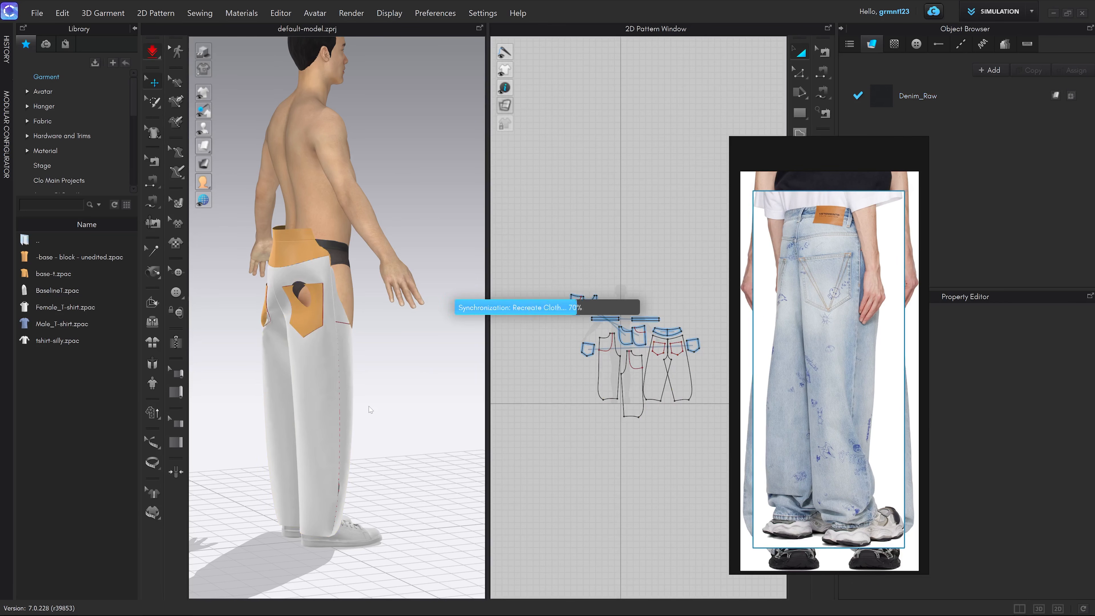
{"action": "key", "text": "2"}
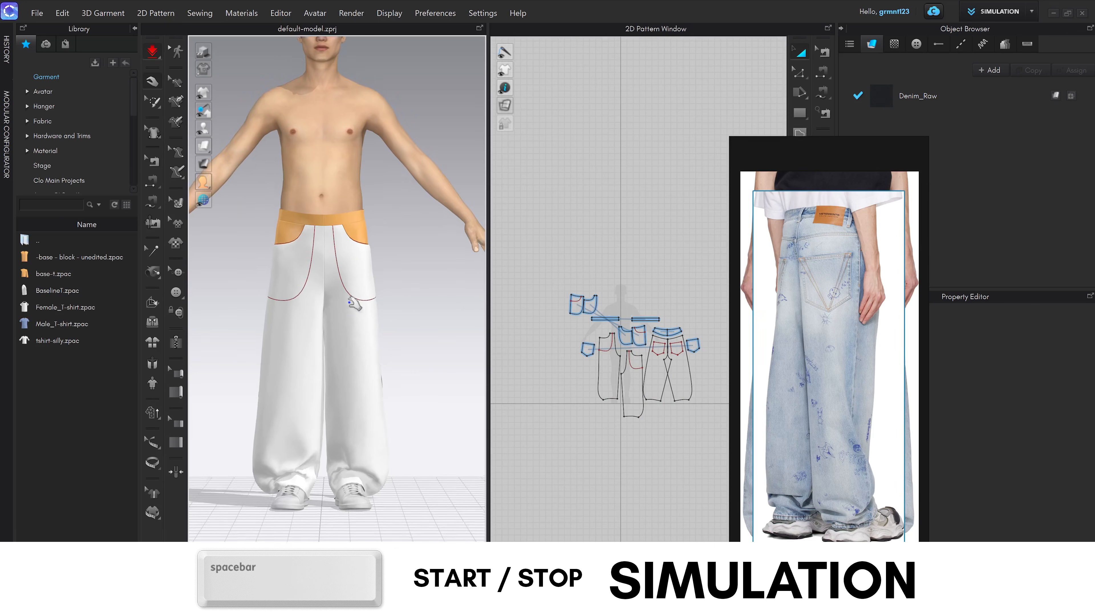
{"action": "key", "text": "space"}
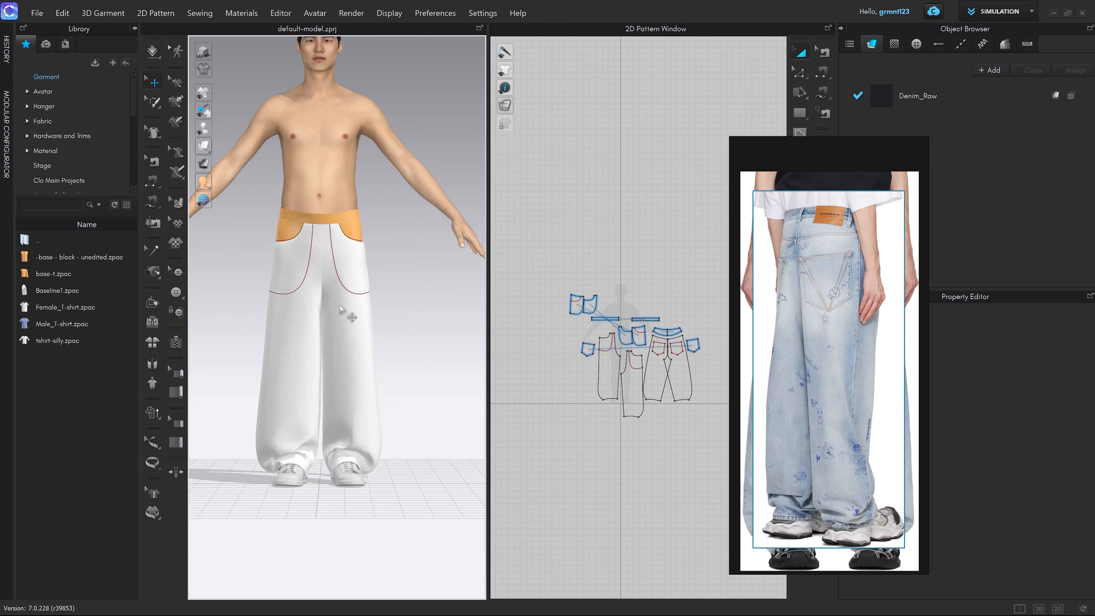
Step: Save the project under the new name "well done" in the Main folder
{"action": "scroll", "coordinate": [344, 286], "scroll_direction": "up", "scroll_amount": 2}
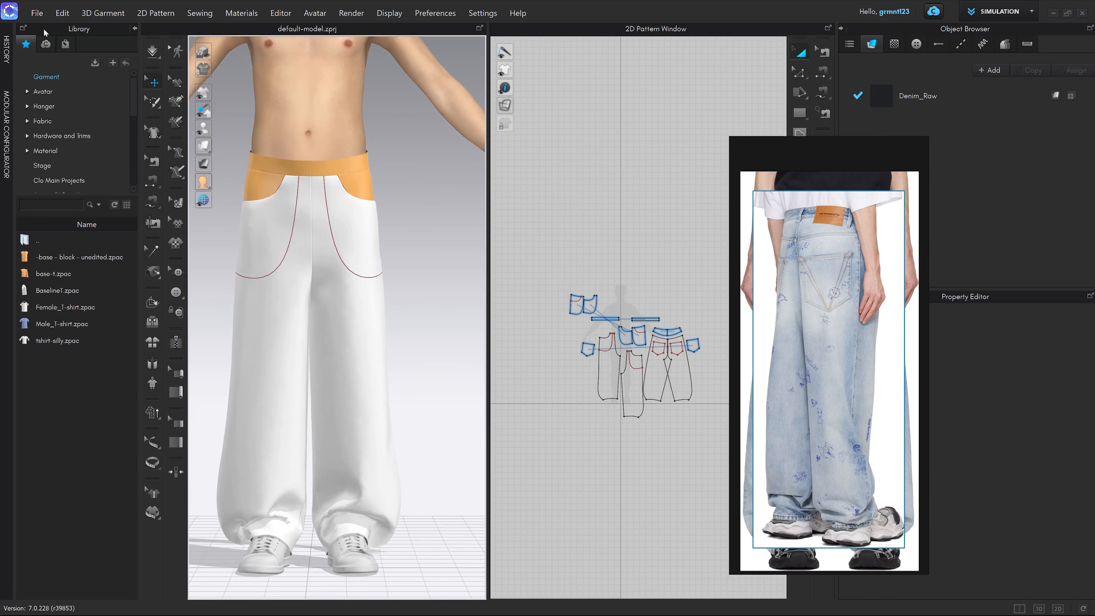
{"action": "left_click", "coordinate": [37, 13]}
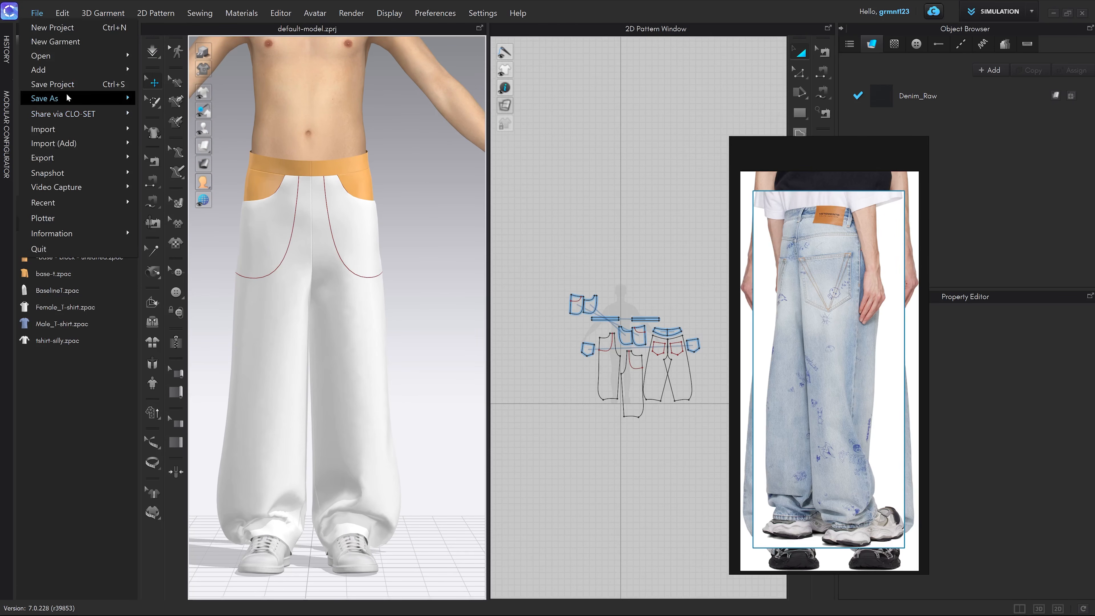
{"action": "mouse_move", "coordinate": [69, 98]}
{"action": "left_click", "coordinate": [174, 99]}
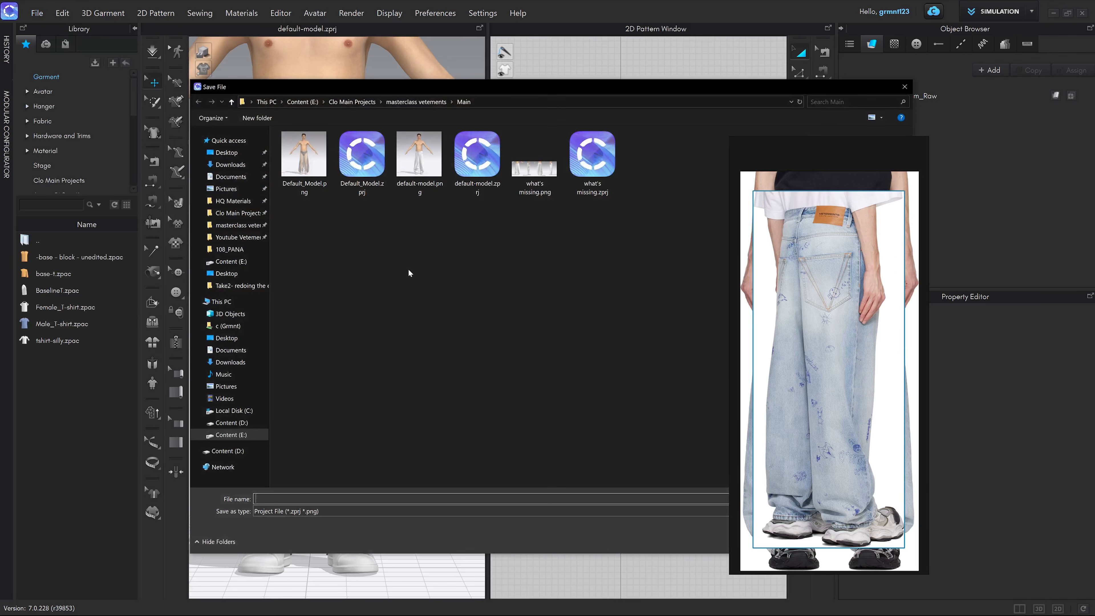
{"action": "type", "text": "well done"}
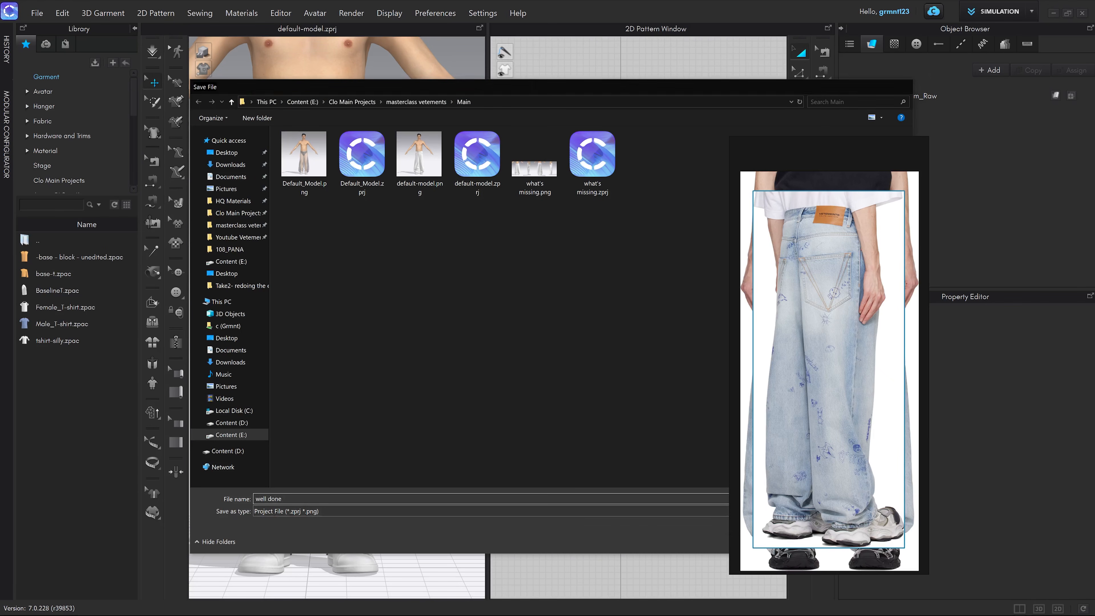
{"action": "key", "text": "Return"}
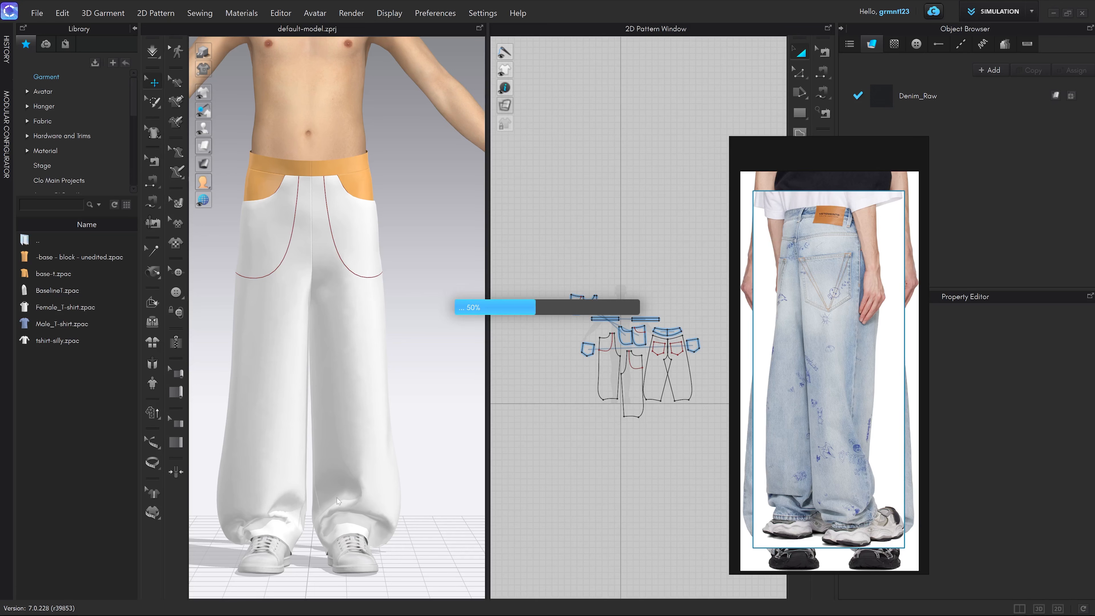